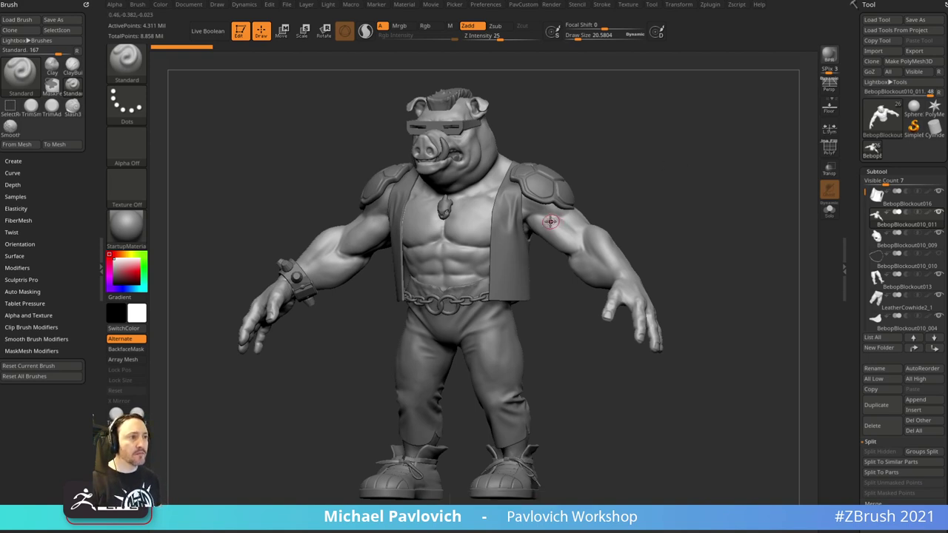
- Examine the pig-character sculpt from the front, in three-quarter view and from behind
right_click_drag(554, 221, 573, 210)
key("s")
left_click_drag(573, 209, 587, 209)
key("grave")
left_click(578, 169)
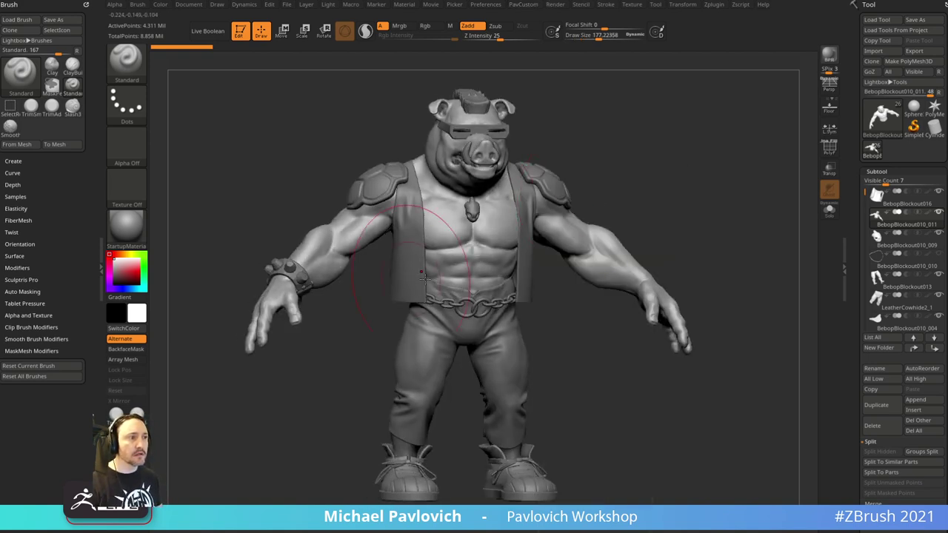
key("s")
left_click_drag(622, 172, 607, 173)
mouse_move(611, 172)
right_mouse_down("shift")
mouse_move(635, 165)
mouse_move(660, 181)
right_mouse_up("shift")
left_click_drag(660, 180, 678, 213)
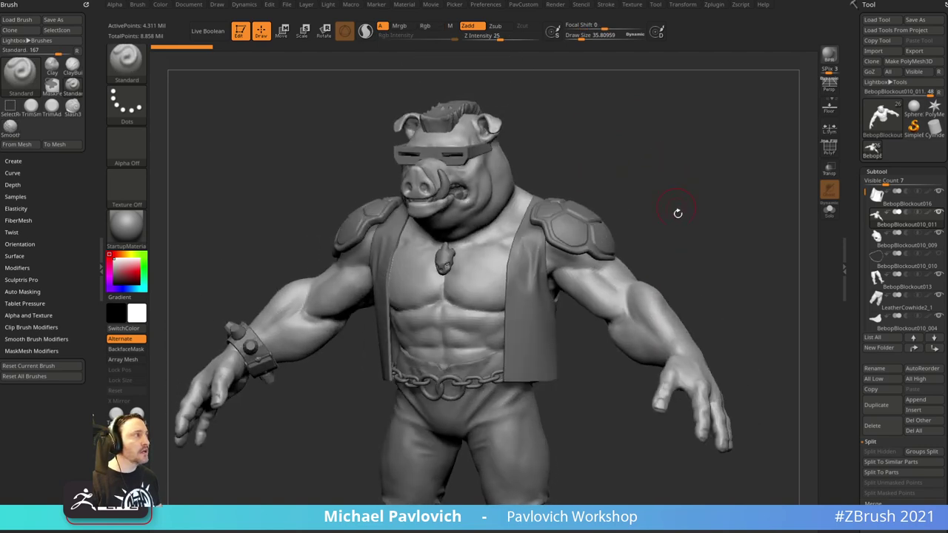
left_click_drag(705, 179, 560, 174)
key("s")
key("s")
key("2")
left_click(571, 167)
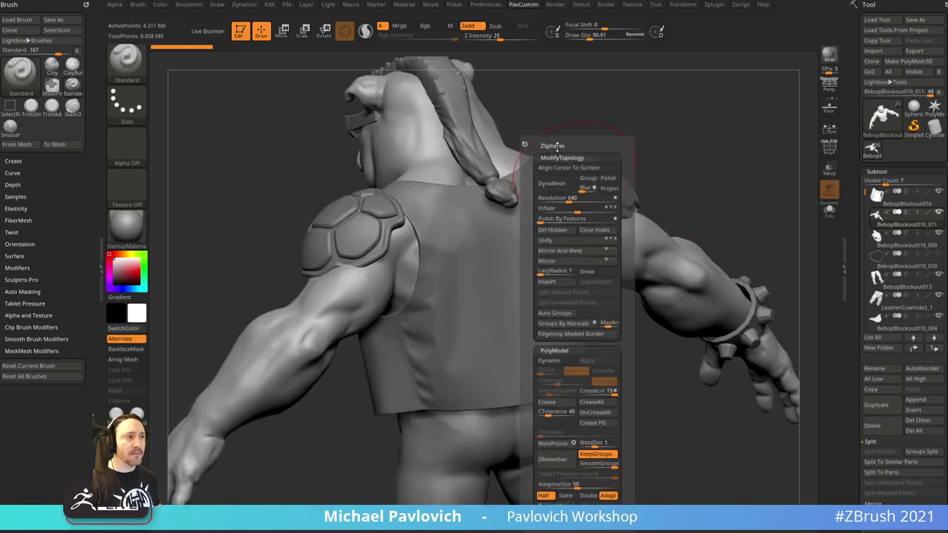
- Select the vest subtool, and switch to the turtle-shell shoulder pads as the active subtool
left_click(544, 221, "alt")
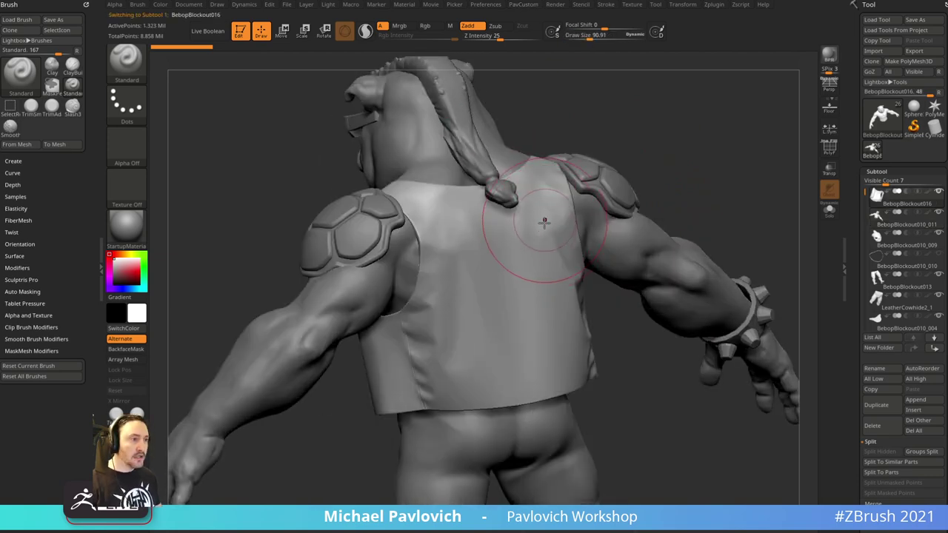
mouse_move(660, 162)
left_mouse_down("alt")
mouse_move(633, 161)
mouse_move(709, 147)
mouse_move(677, 180)
mouse_move(652, 179)
mouse_move(662, 188)
left_mouse_up("alt")
left_click(583, 227, "alt")
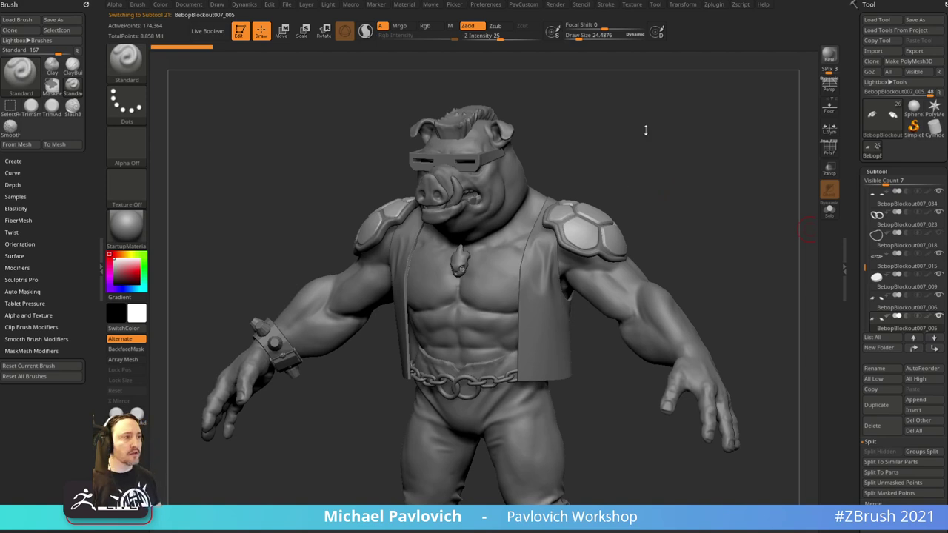
- Examine the cartoon reference images for the character's vest, shoulder pads, necklace, straps and head
mouse_move(645, 130)
left_mouse_down()
mouse_move(674, 173)
mouse_move(700, 165)
mouse_move(716, 173)
mouse_move(760, 157)
left_mouse_up()
left_click_drag(311, 478, 350, 314)
left_click_drag(426, 331, 637, 504)
scroll(439, 271, "up", 5)
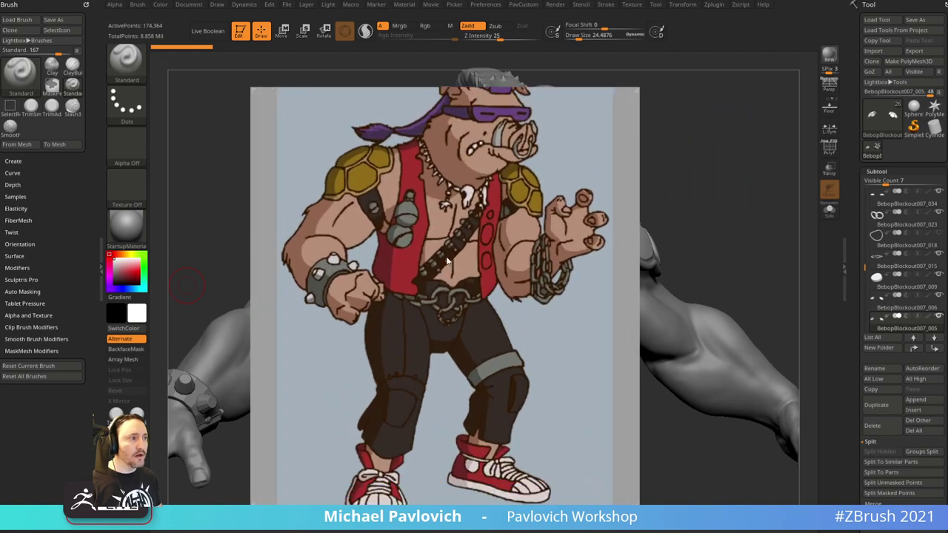
scroll(477, 301, "down", 1)
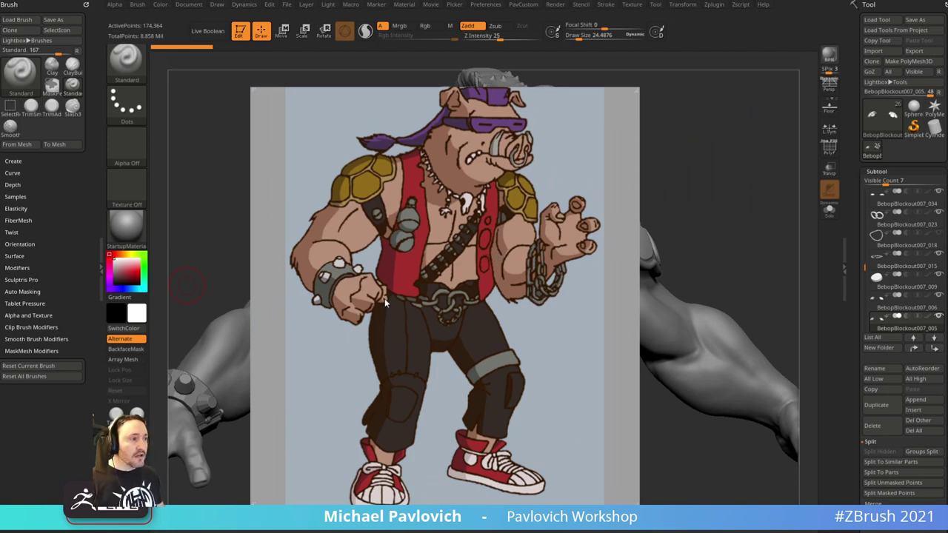
right_click_drag(394, 206, 0, 246)
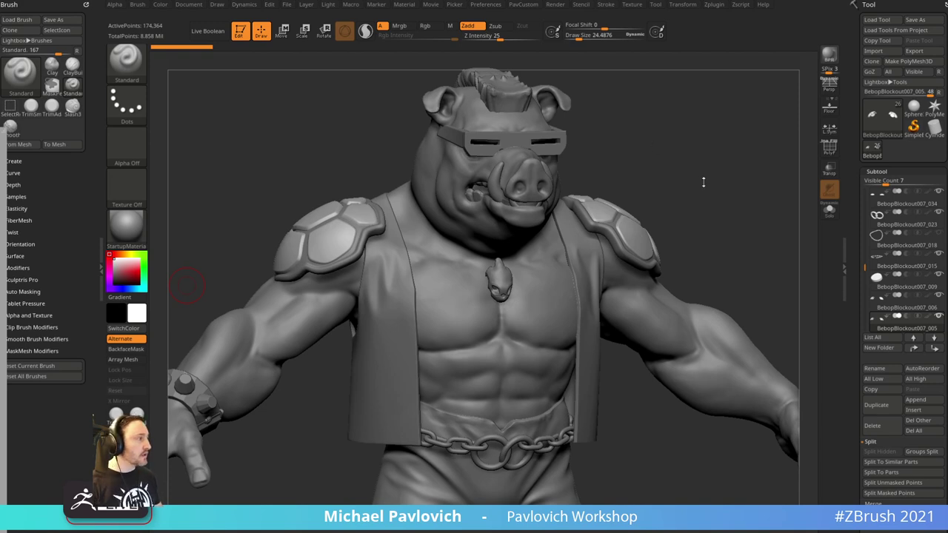
right_click_drag(947, 197, 480, 215)
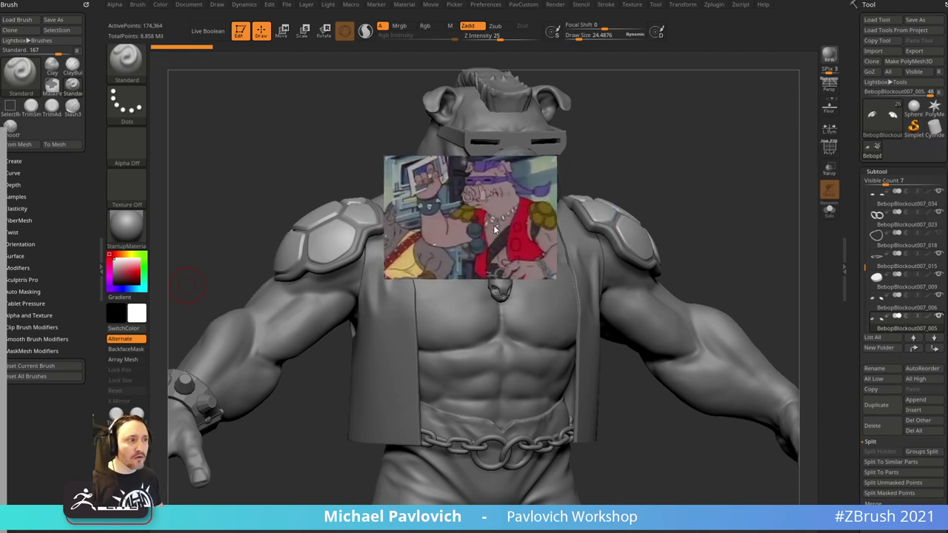
scroll(480, 215, "up", 4)
middle_click_drag(478, 236, 424, 190)
scroll(482, 208, "up", 2)
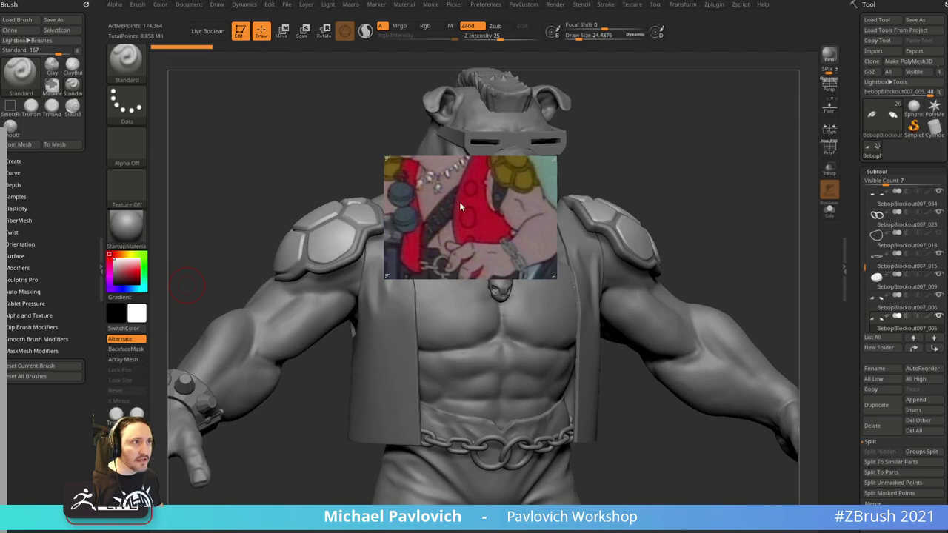
scroll(458, 203, "down", 3)
right_click_drag(410, 199, 942, 171)
right_click_drag(619, 1, 621, 162)
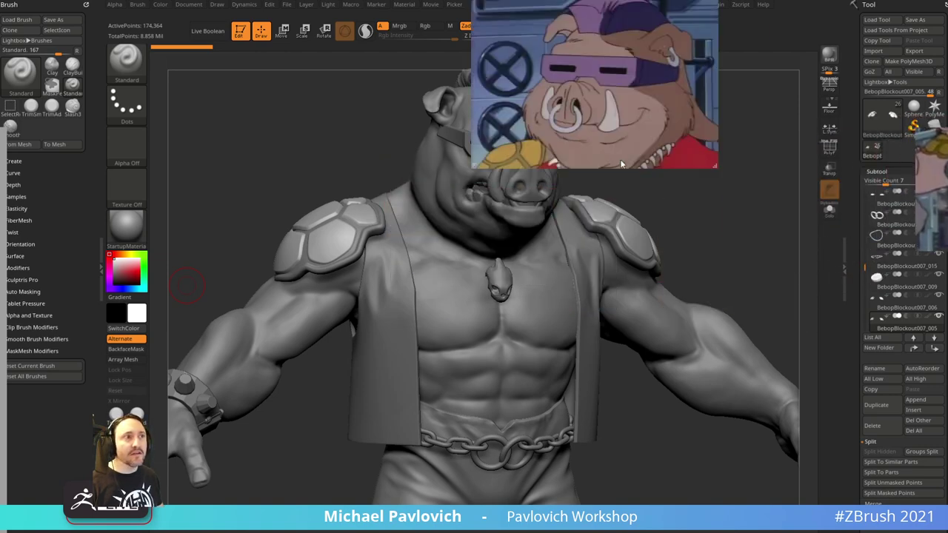
left_click_drag(621, 163, 594, 205)
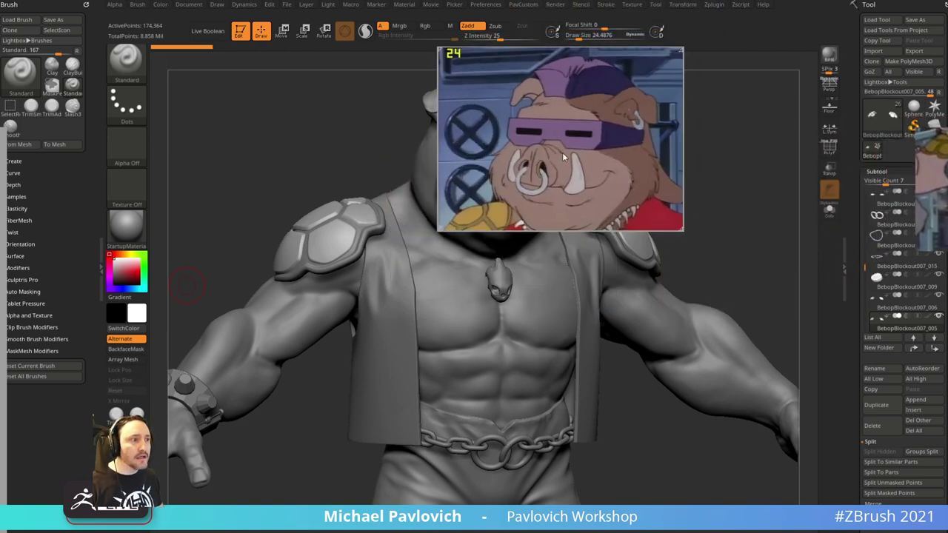
left_click_drag(562, 152, 784, 2)
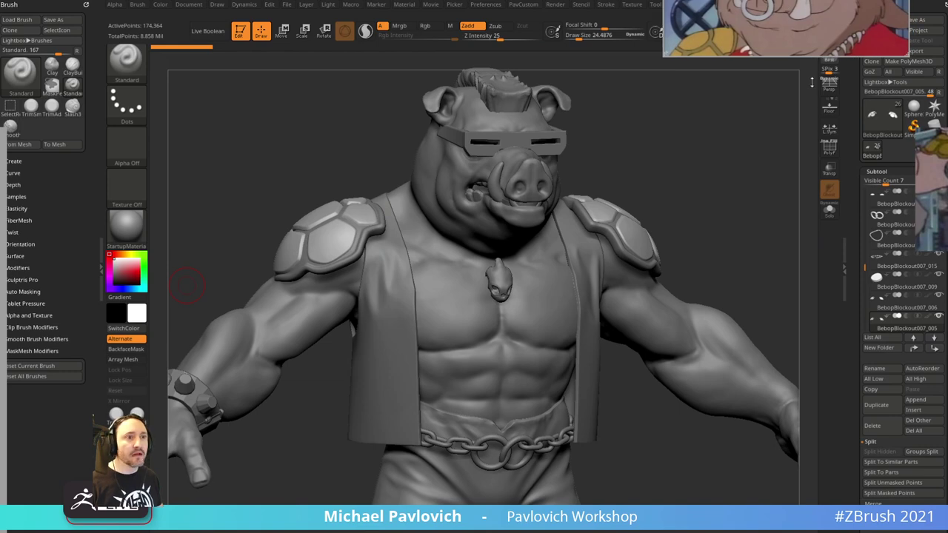
- Show the hidden subtools, including the necklace, and hide only the Body_Male1 scale figure
left_click(847, 240)
left_click(940, 255, "shift")
left_click(940, 256, "shift")
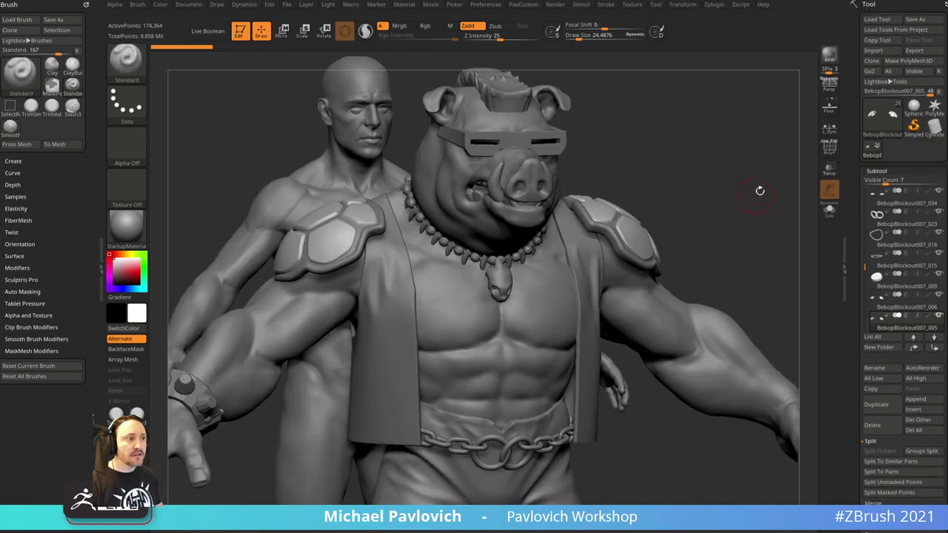
left_click_drag(760, 191, 656, 151)
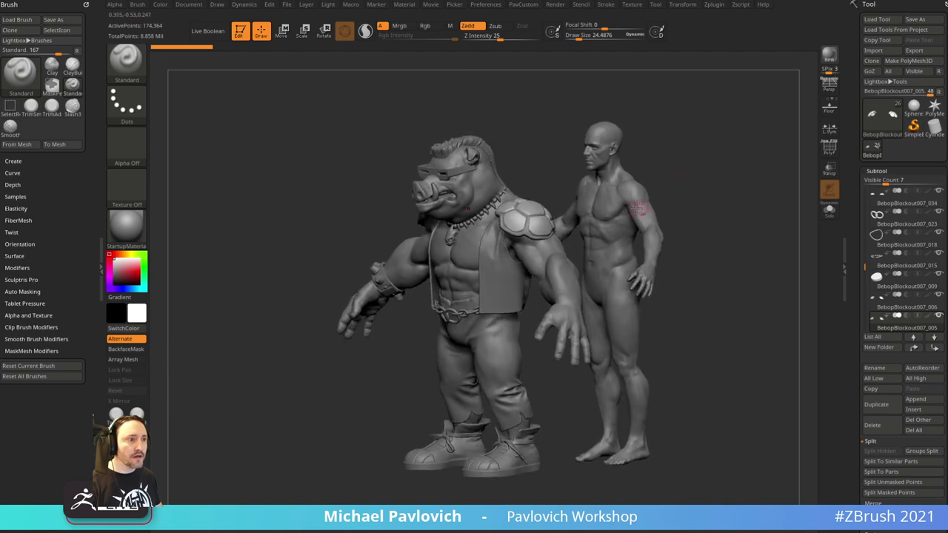
left_click(638, 210, "alt")
left_click(938, 317)
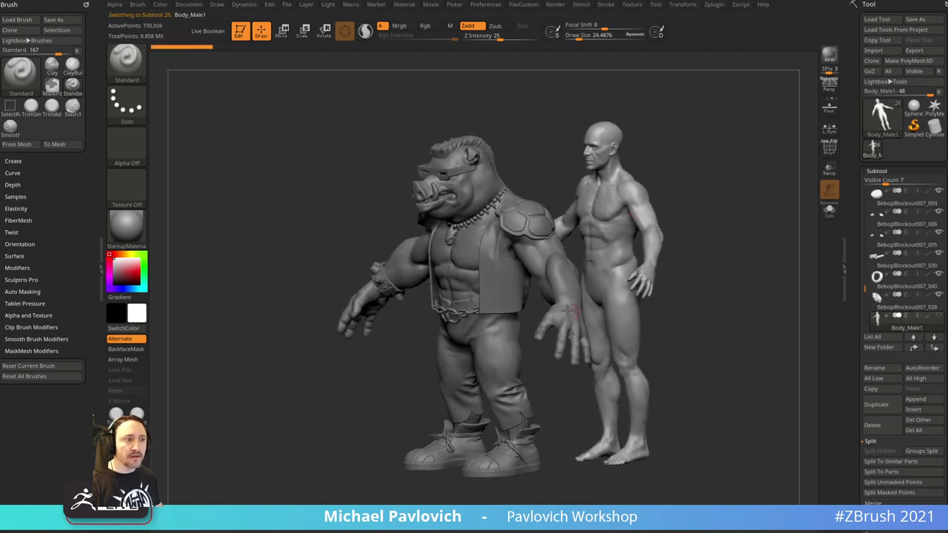
- Select the muscular torso subtool and inspect the character's chest and necklace area from the front and side
left_click(546, 274, "alt")
left_click_drag(734, 160, 698, 199, "shift")
key("s")
left_click(698, 198)
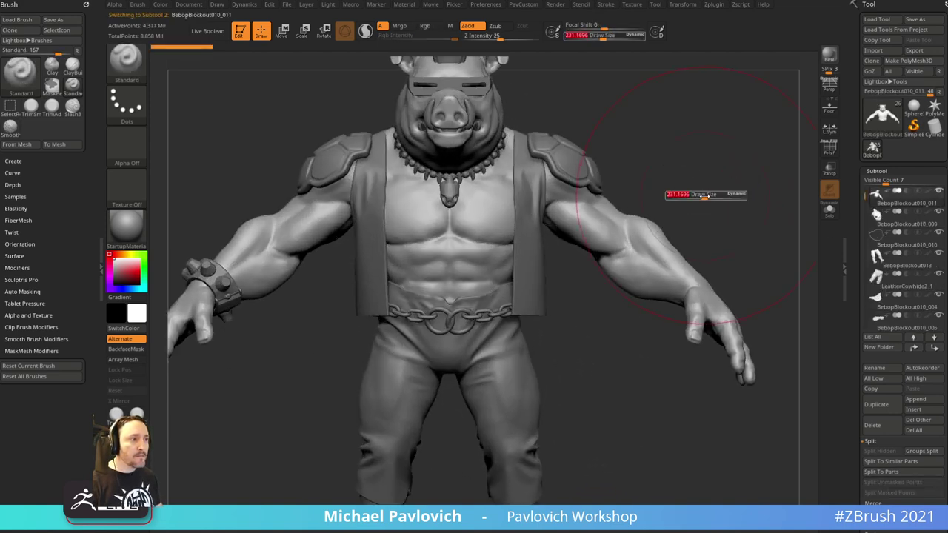
mouse_move(664, 159)
left_mouse_down("alt")
mouse_move(692, 214)
mouse_move(741, 215)
left_mouse_up("alt")
key("s")
left_click(615, 235)
key("s")
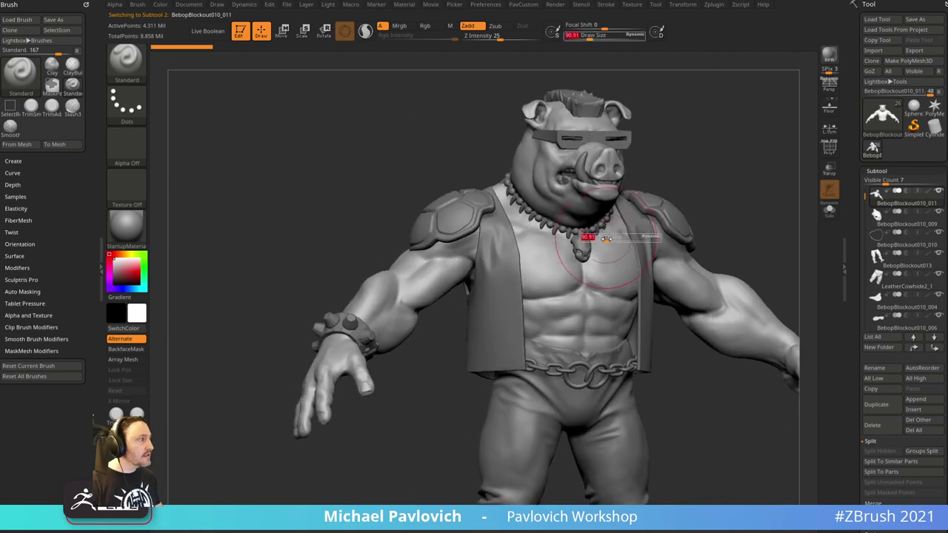
left_click(589, 237)
- Select the skull pendant subtool and inspect it up close together with the surrounding necklace
left_click(585, 250, "alt")
mouse_move(740, 167)
left_mouse_down("alt")
mouse_move(783, 156)
mouse_move(713, 200)
mouse_move(748, 216)
left_mouse_up("alt")
key("s")
left_click(508, 319)
mouse_move(712, 171)
left_mouse_down("alt")
mouse_move(636, 237)
mouse_move(538, 284)
left_mouse_up("alt")
left_click_drag(738, 129, 606, 193)
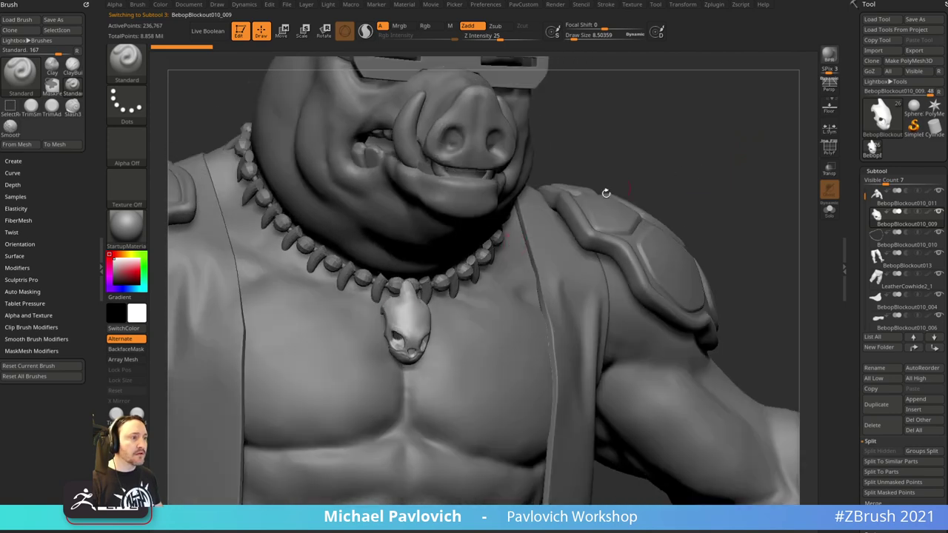
- Duplicate the tooth-and-bead necklace subtool and turn on the polyframe display
left_click(445, 279, "alt")
left_click_drag(721, 193, 801, 280, "shift")
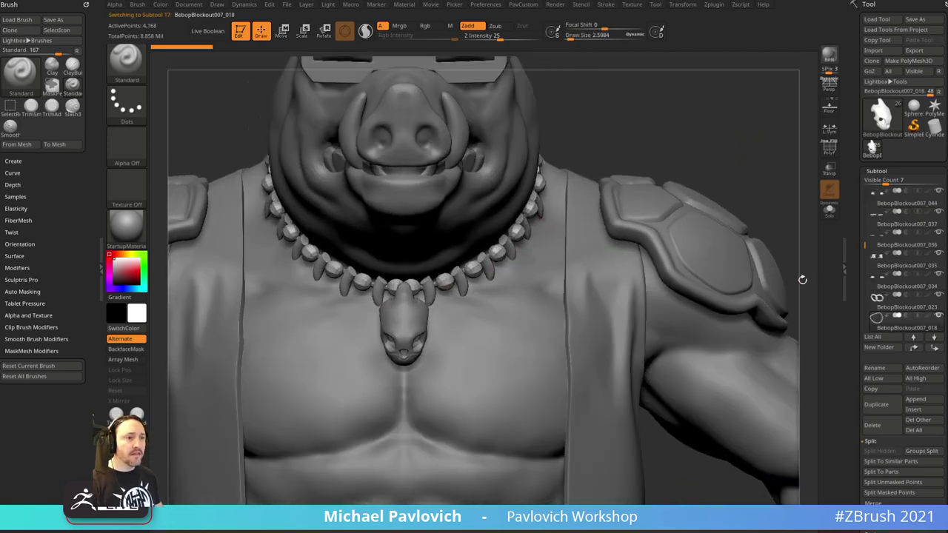
left_click(874, 405)
left_click(827, 153)
left_click_drag(716, 141, 725, 200, "alt")
- Isolate the two beads flanking the skull pendant and split the hidden necklace parts into a separate subtool
left_click(465, 298, "ctrl+shift")
key("4")
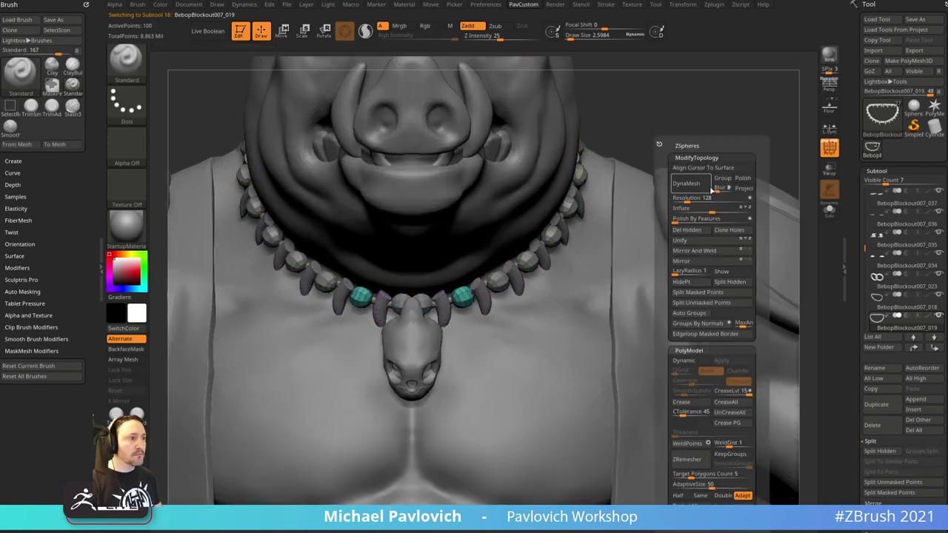
left_click(721, 282)
- Select the two-bead subtool and recentre the transform gizmo on one bead, using solo display to reach it
left_click_drag(741, 127, 684, 154, "alt")
key("w")
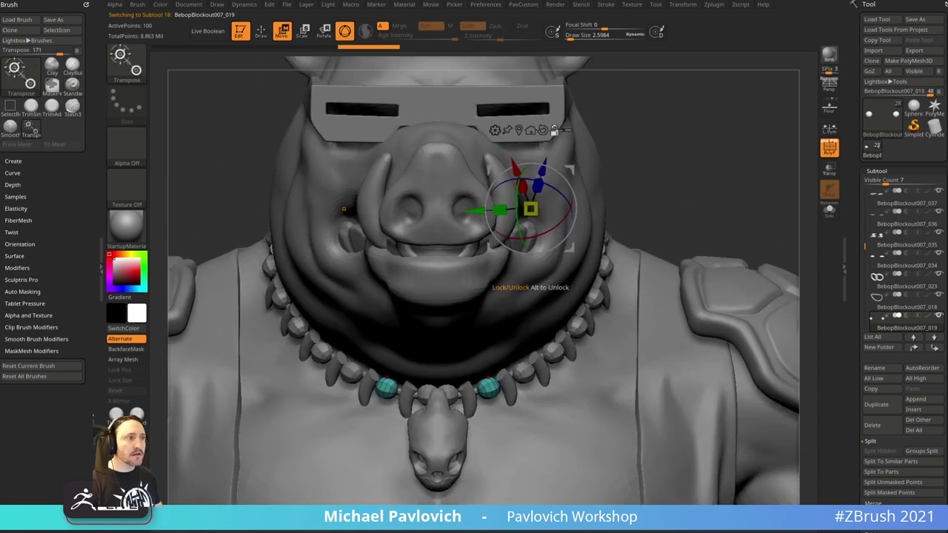
key("shift+f")
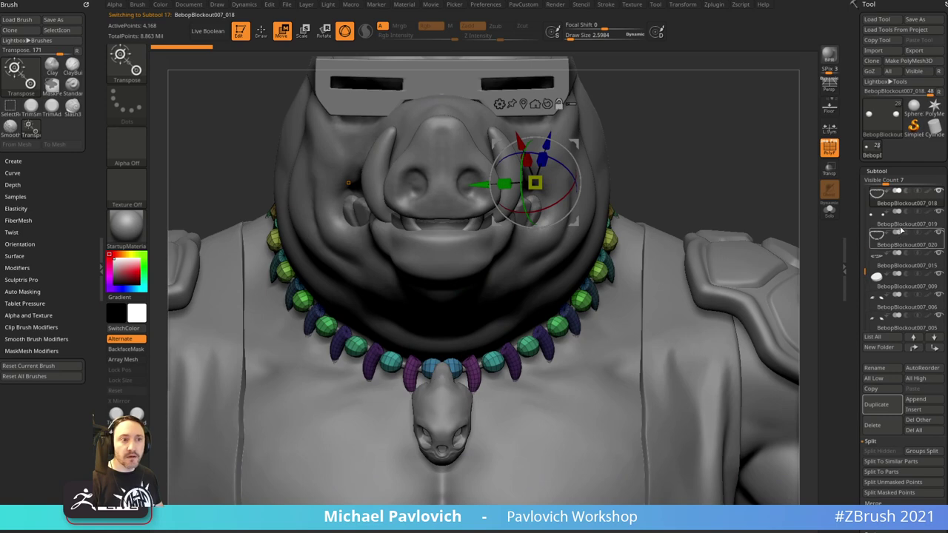
left_click(901, 231)
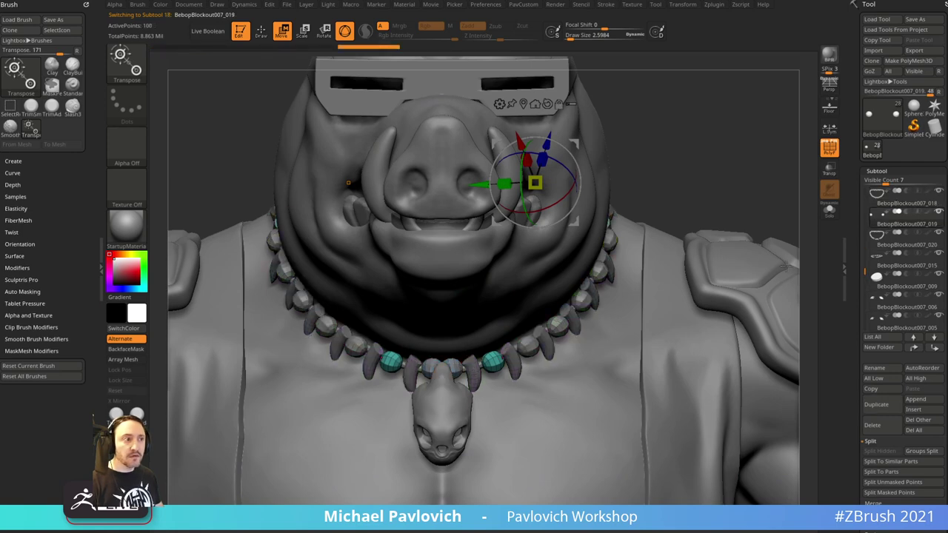
left_click(830, 210)
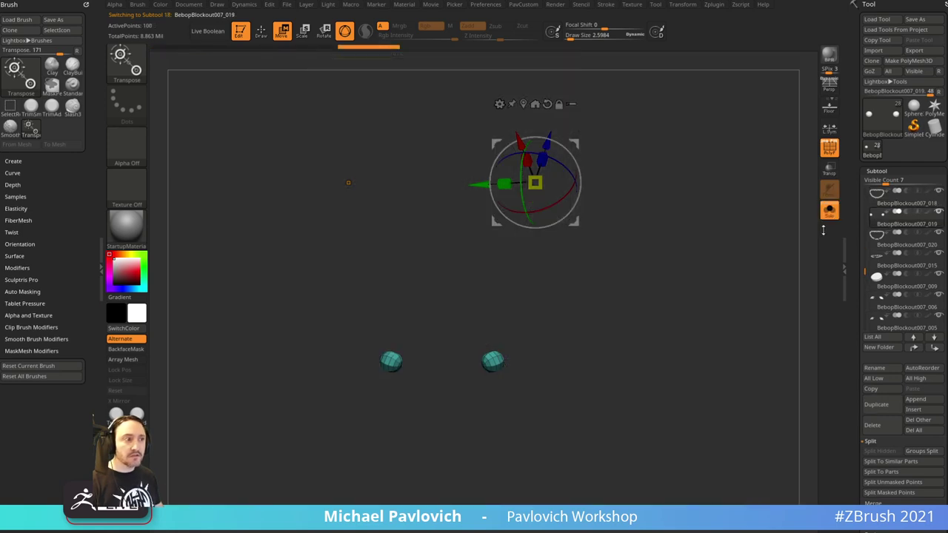
left_click(494, 363)
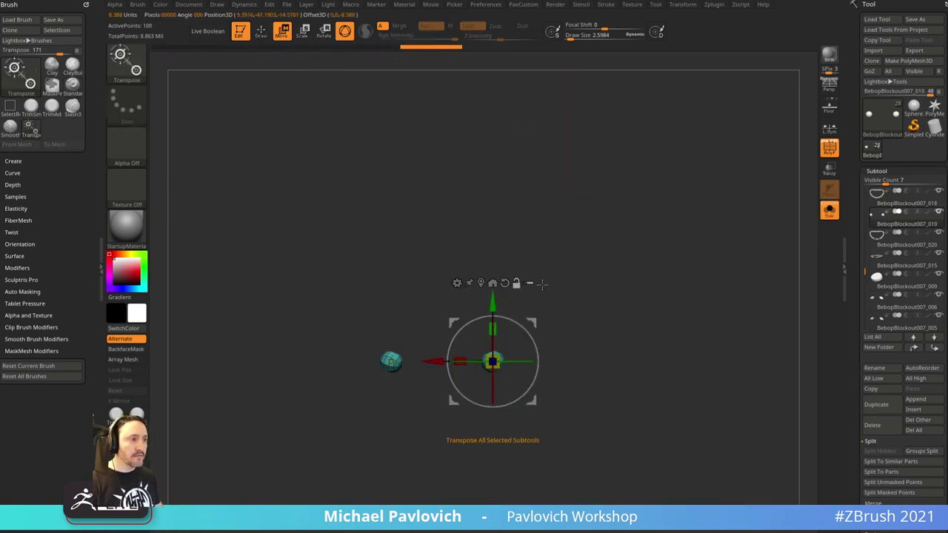
left_click(829, 211)
left_click(505, 229)
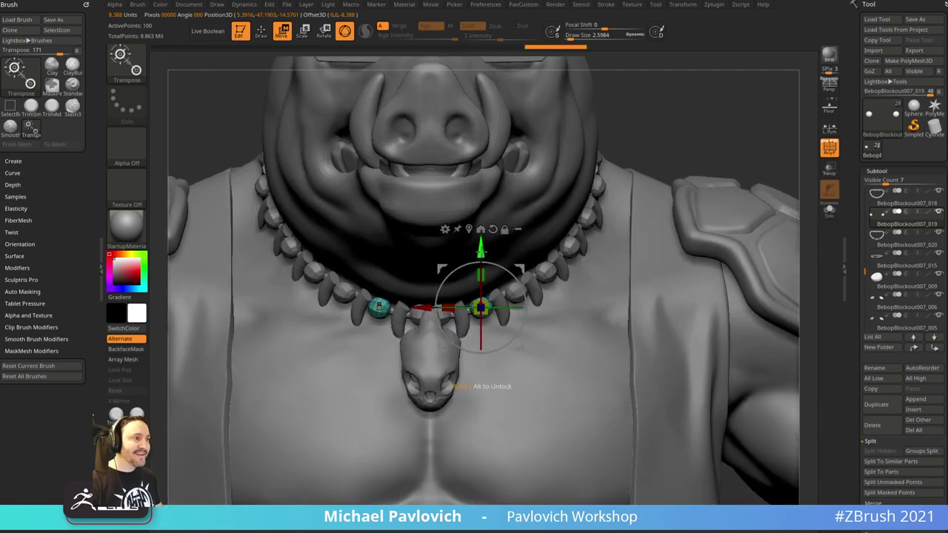
- Move the mirrored bead pair down off the necklace and along its depth axis, beside the skull pendant
left_click_drag(481, 249, 480, 293)
left_click_drag(687, 158, 763, 185)
left_click_drag(518, 368, 525, 373)
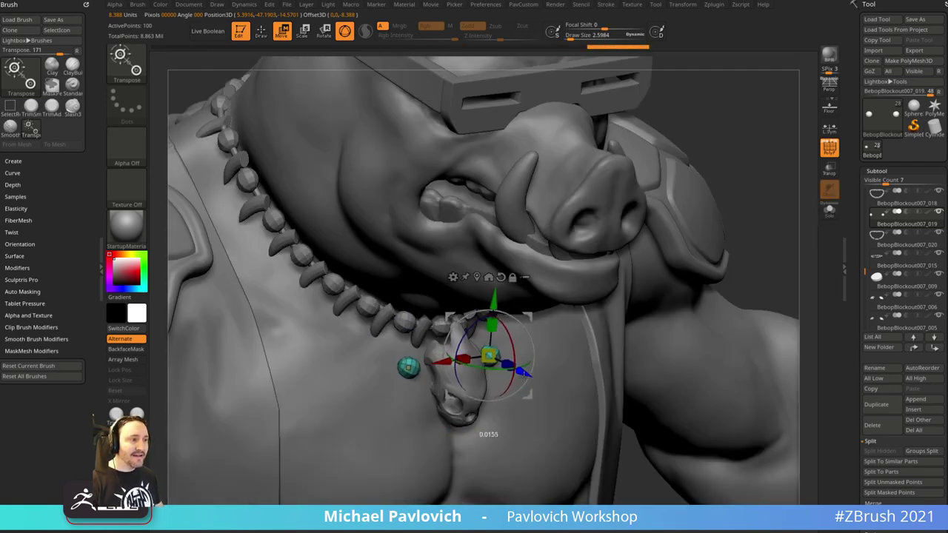
key("q")
mouse_move(762, 205)
left_mouse_down("shift")
mouse_move(763, 182)
mouse_move(759, 212)
left_mouse_up("shift")
key("2")
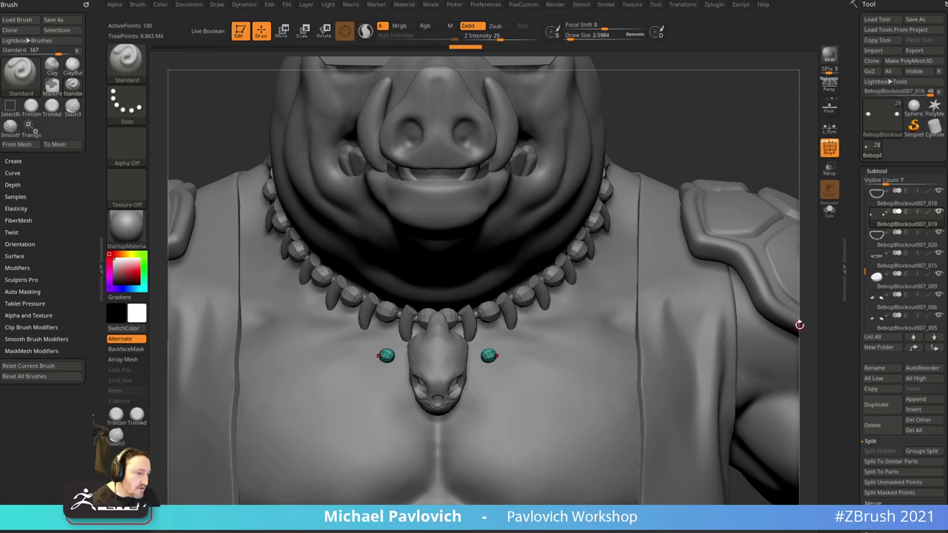
- Nudge the bead pair slightly in depth from a side view to adjust its distance from the chest
left_click_drag(651, 163, 715, 161)
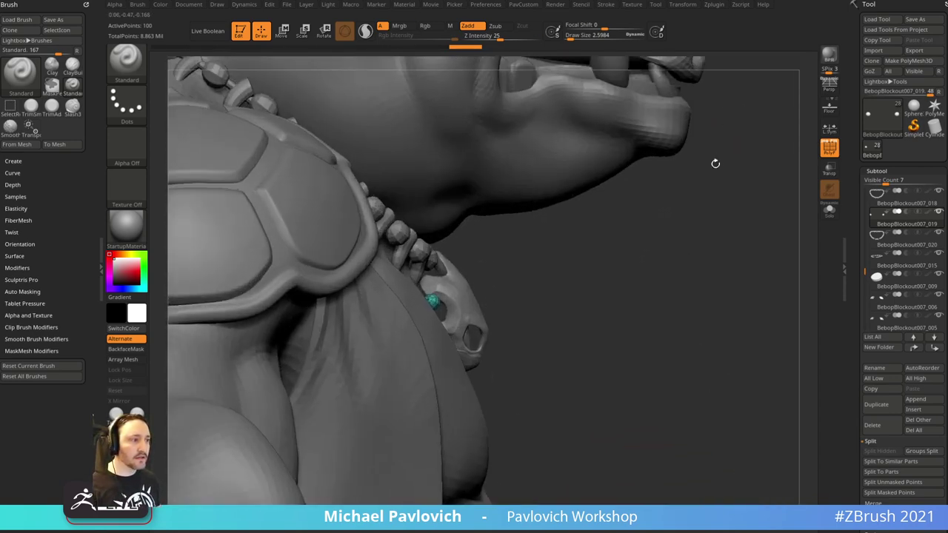
key("w")
left_click_drag(470, 263, 474, 262)
key("q")
- Choose the IMM Base Primitives brush with the PlaneMid mesh for insertion
mouse_move(711, 235)
left_mouse_down()
mouse_move(673, 239)
mouse_move(670, 117)
left_mouse_up()
mouse_move(684, 71)
left_mouse_down()
mouse_move(736, 113)
mouse_move(693, 111)
mouse_move(749, 137)
mouse_move(740, 151)
mouse_move(740, 136)
left_mouse_up()
key("s")
key("s")
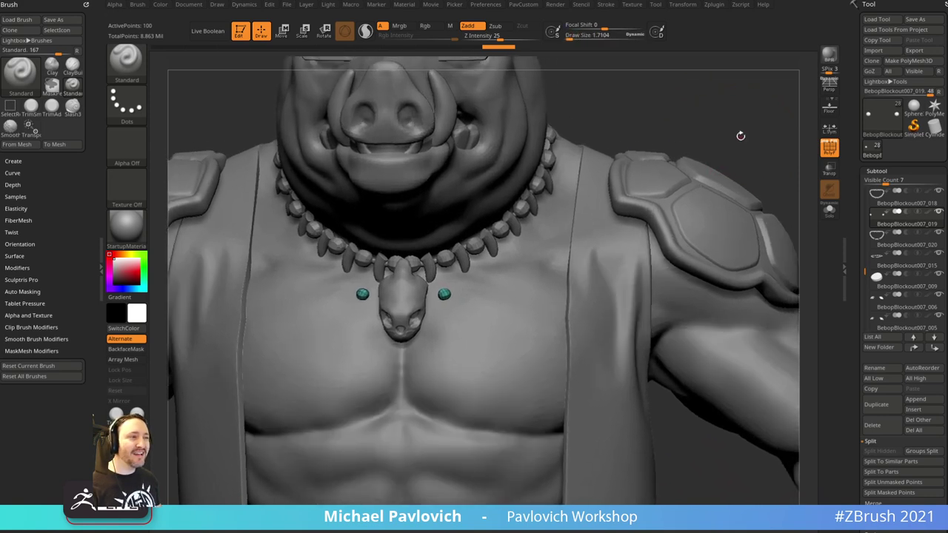
key("b")
key("i")
key("p")
key("m")
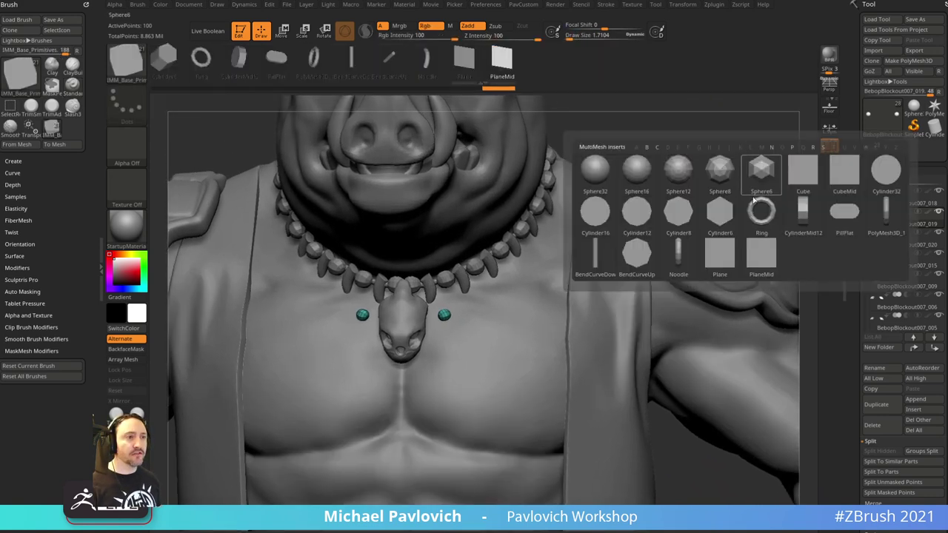
left_click(752, 264)
- Insert a symmetrical pair of small PlaneMid planes on the chest just below the two beads
right_click_drag(498, 260, 501, 297)
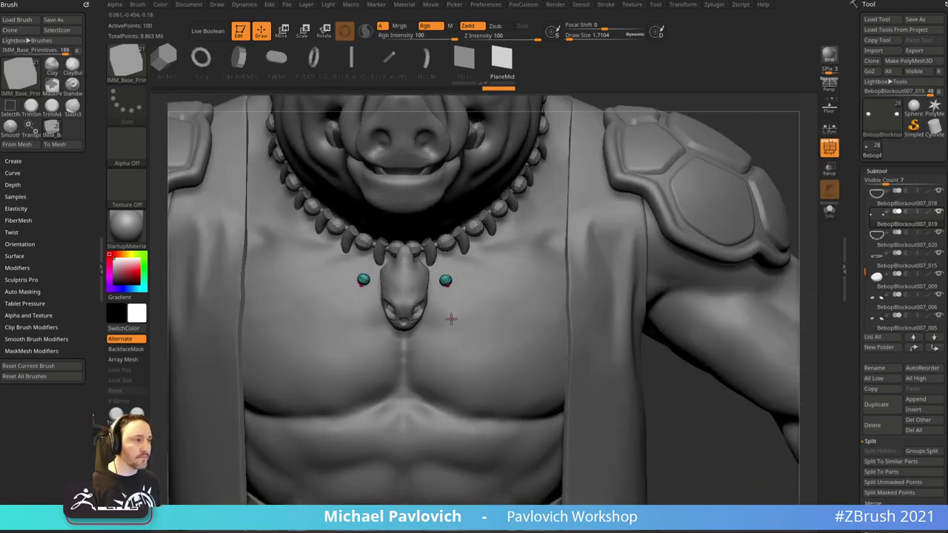
left_click_drag(451, 319, 456, 337)
left_click_drag(762, 122, 772, 126)
- Split the masked beads from the two inserted planes into a separate subtool, and show only the planes
key("1")
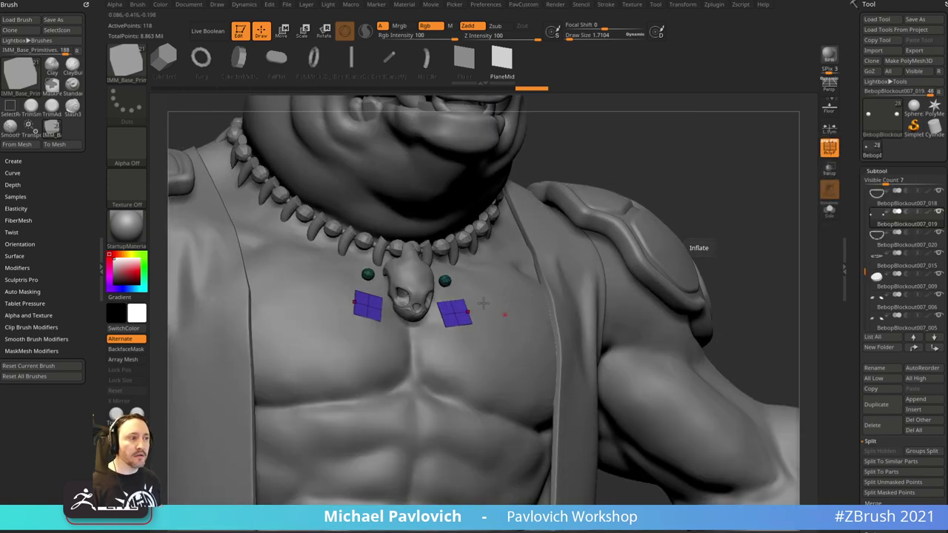
key("1")
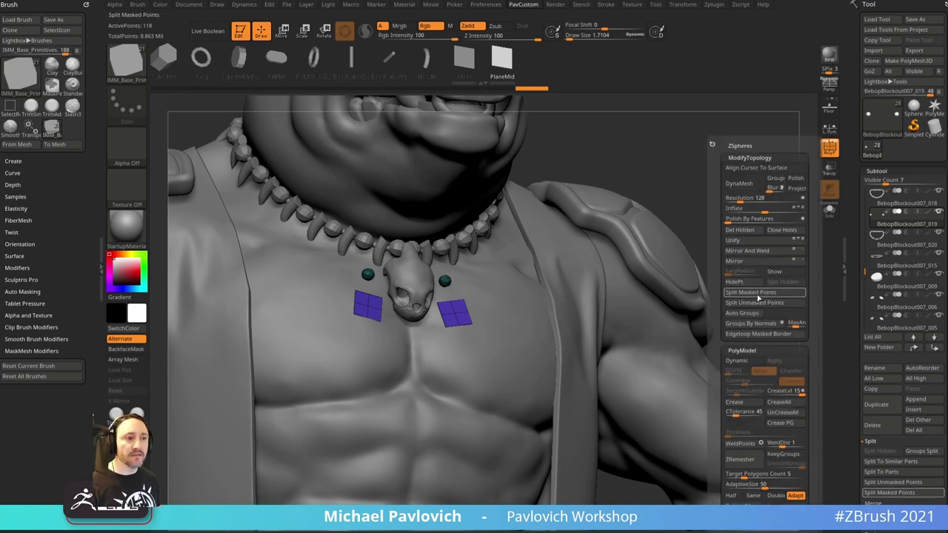
left_click(759, 295)
left_click(829, 213)
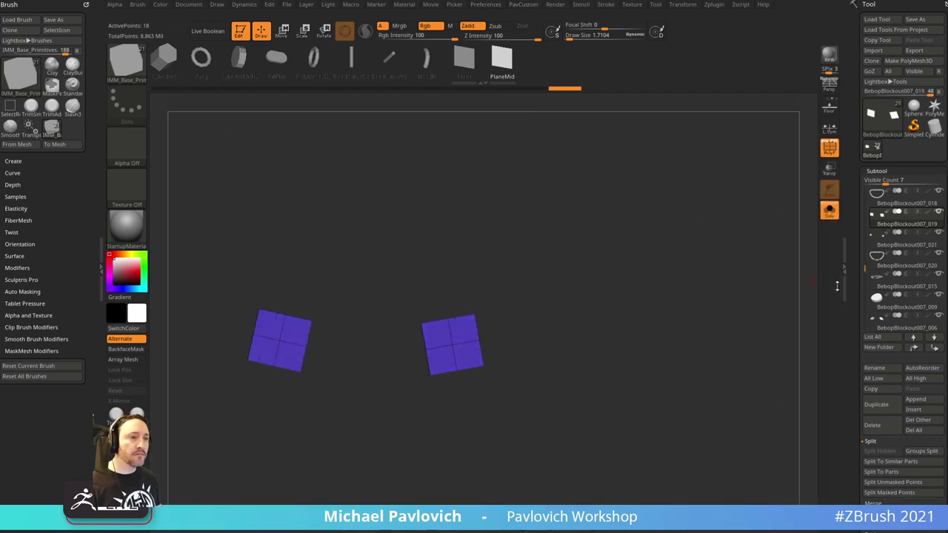
- Subdivide the two planes to level 4 with subdivision smoothing turned off, and hide the wireframe display
scroll(877, 331, "down", 5)
left_click(879, 319)
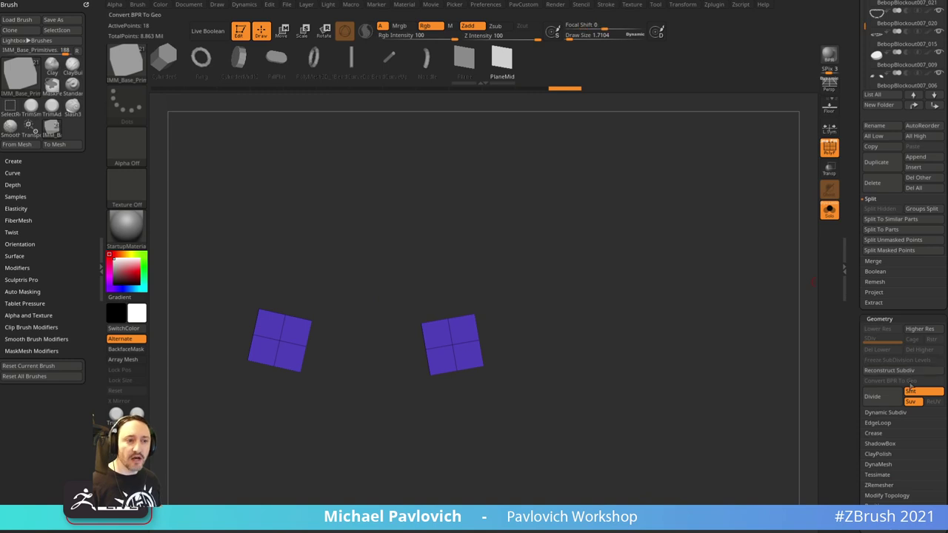
left_click(877, 396)
left_click(878, 397)
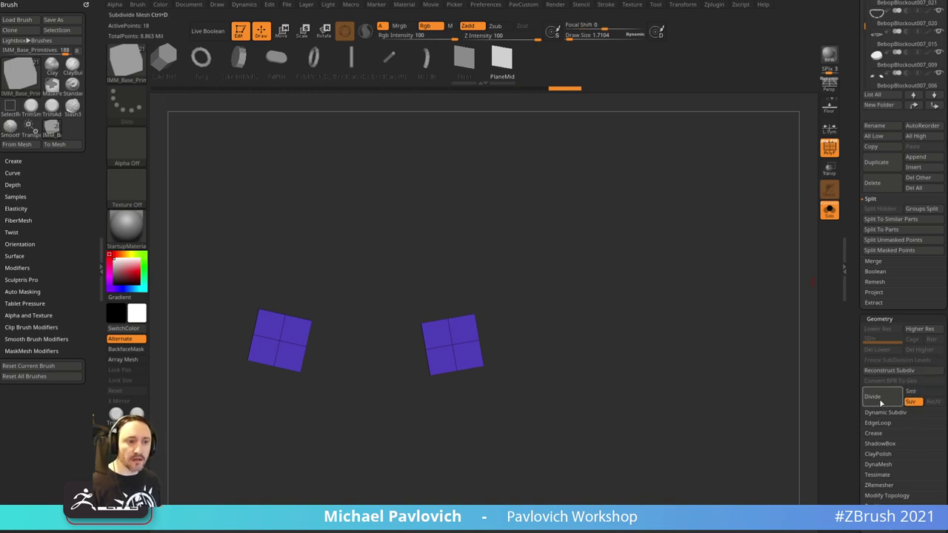
left_click(877, 397)
left_click(833, 153)
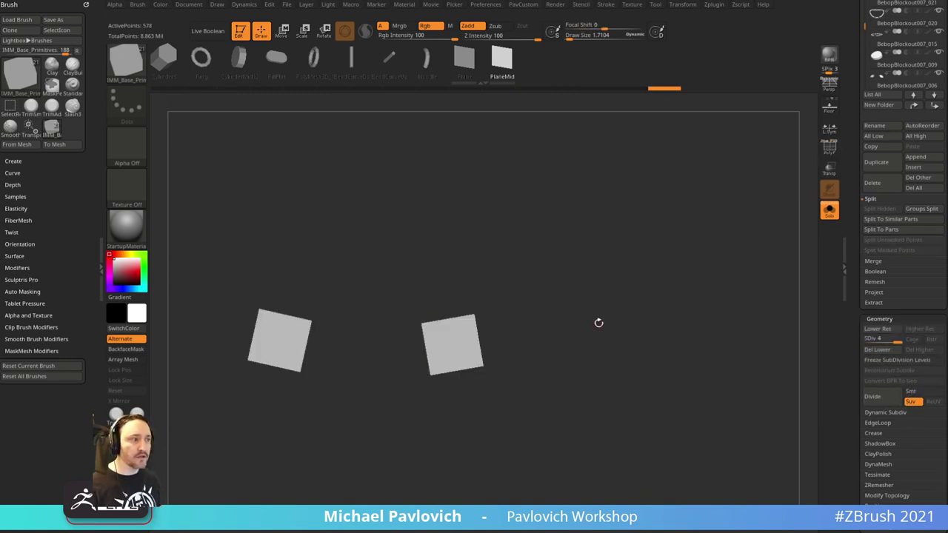
- Switch to the Standard brush and set the draw size to about 1.04 for work on the planes
mouse_move(598, 322)
left_mouse_down("alt")
mouse_move(719, 283)
mouse_move(708, 243)
mouse_move(725, 263)
left_mouse_up("alt")
key("s")
key("b")
key("s")
key("t")
key("s")
key("s")
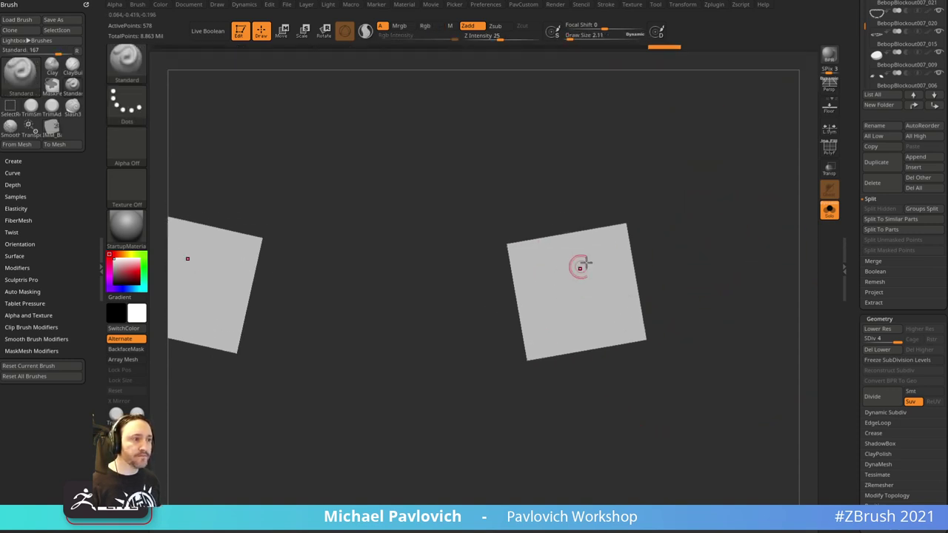
mouse_move(663, 239)
left_mouse_down("alt")
mouse_move(683, 237)
mouse_move(652, 211)
left_mouse_up("alt")
key("s")
left_click_drag(580, 294, 576, 293)
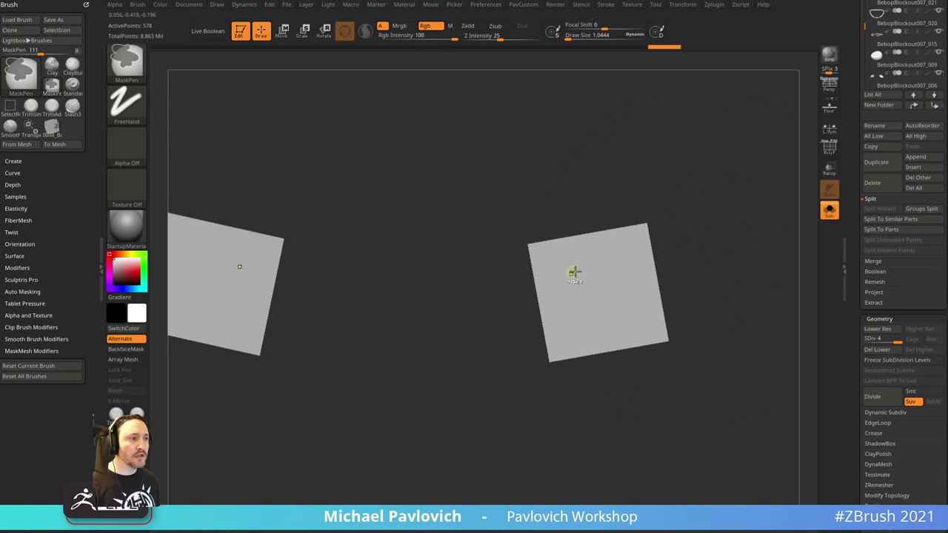
left_click_drag(731, 235, 745, 214, "alt")
key("ctrl")
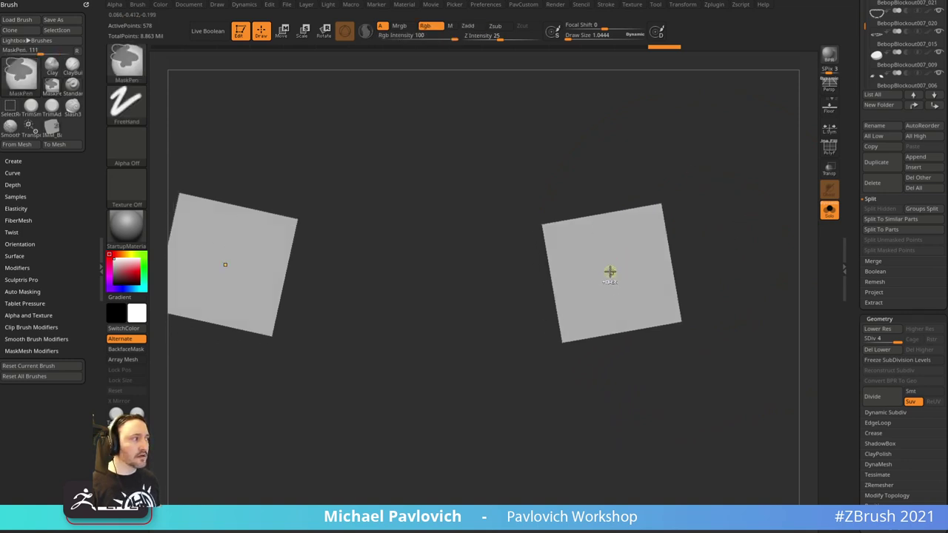
left_click_drag(595, 268, 581, 290, "ctrl")
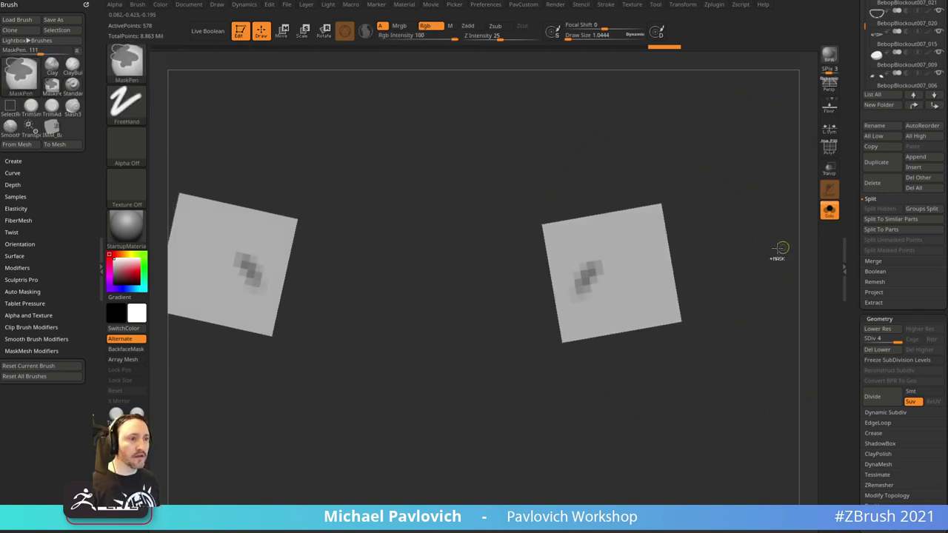
left_click_drag(734, 214, 817, 307, "ctrl")
- Subdivide the planes to level 5 and paint narrow masked strips fanning out across them with symmetry
key("ctrl+d")
mouse_move(576, 279)
left_mouse_down("ctrl")
mouse_move(586, 263)
mouse_move(572, 286)
left_mouse_up("ctrl")
left_click_drag(731, 226, 709, 217, "alt")
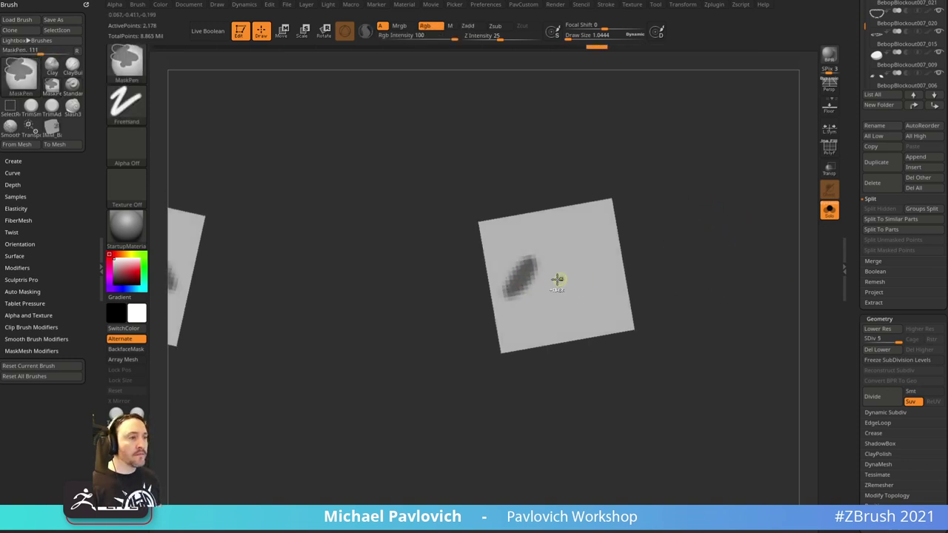
mouse_move(551, 275)
left_mouse_down("ctrl")
mouse_move(557, 317)
mouse_move(554, 285)
mouse_move(588, 295)
left_mouse_up("ctrl")
left_click_drag(585, 254, 599, 235, "ctrl")
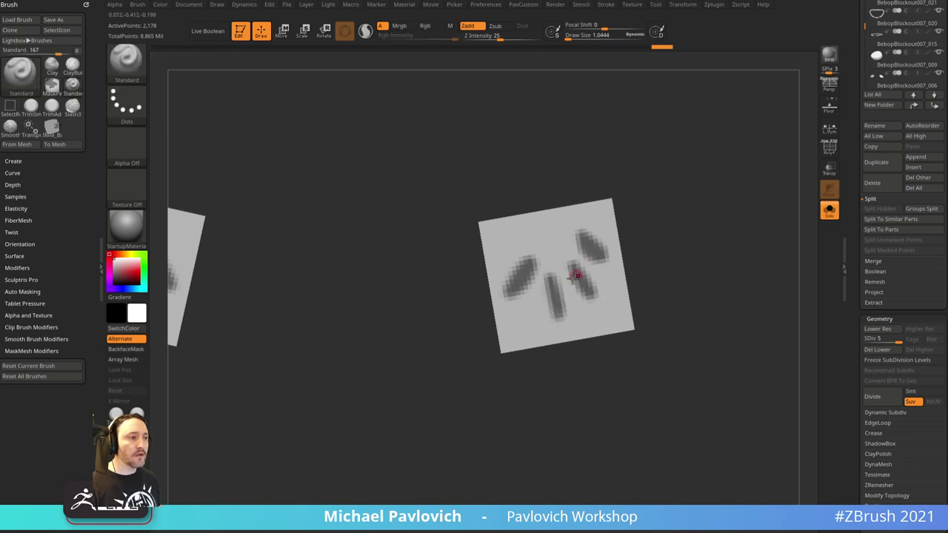
- Undo the latest mask strokes and repaint the straighter strips of the fan more cleanly
left_click_drag(568, 264, 589, 294, "ctrl")
key("ctrl+z")
key("ctrl+z")
key("ctrl+z")
left_click_drag(584, 238, 593, 250, "ctrl")
left_click_drag(557, 302, 553, 279, "ctrl")
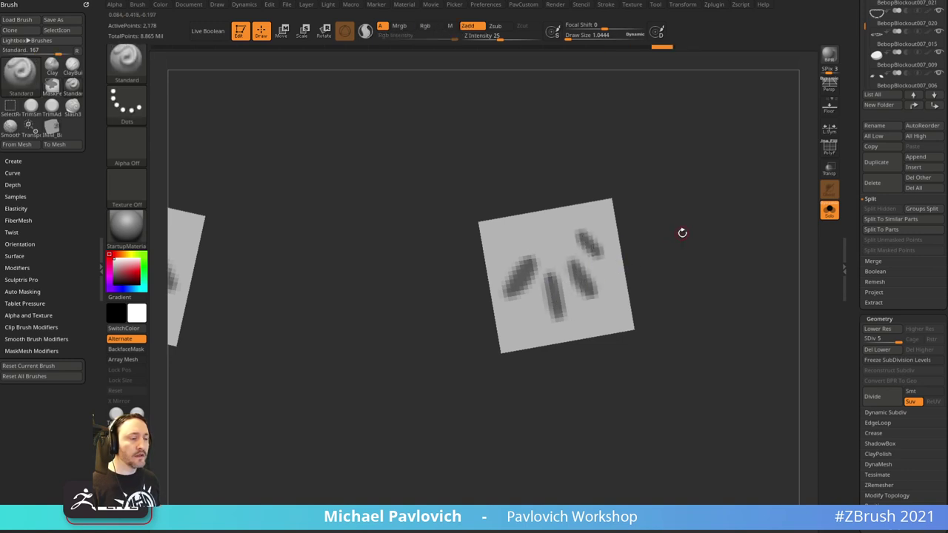
- Lengthen the four masked strips toward the outer edges of the plane, bending the first one downward
left_click_drag(556, 311, 560, 327, "ctrl")
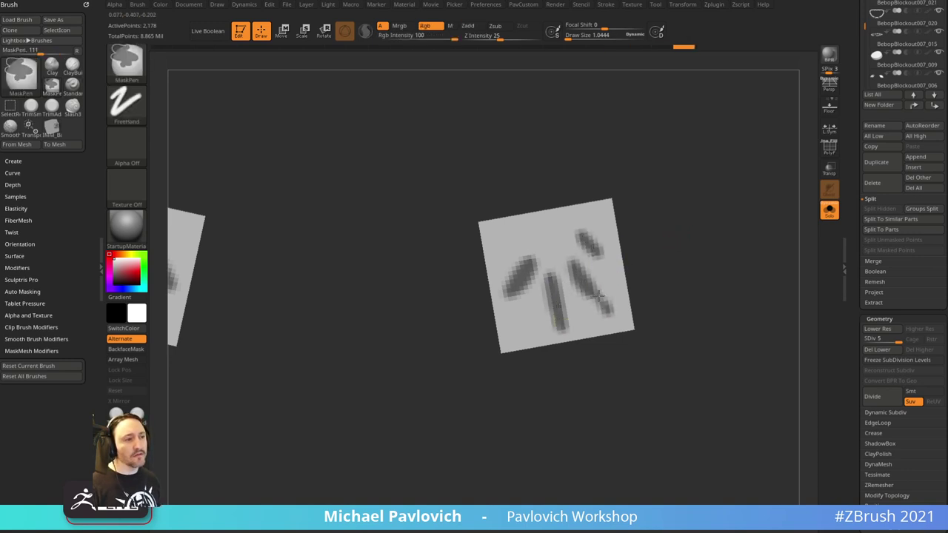
left_click_drag(598, 295, 601, 252, "ctrl")
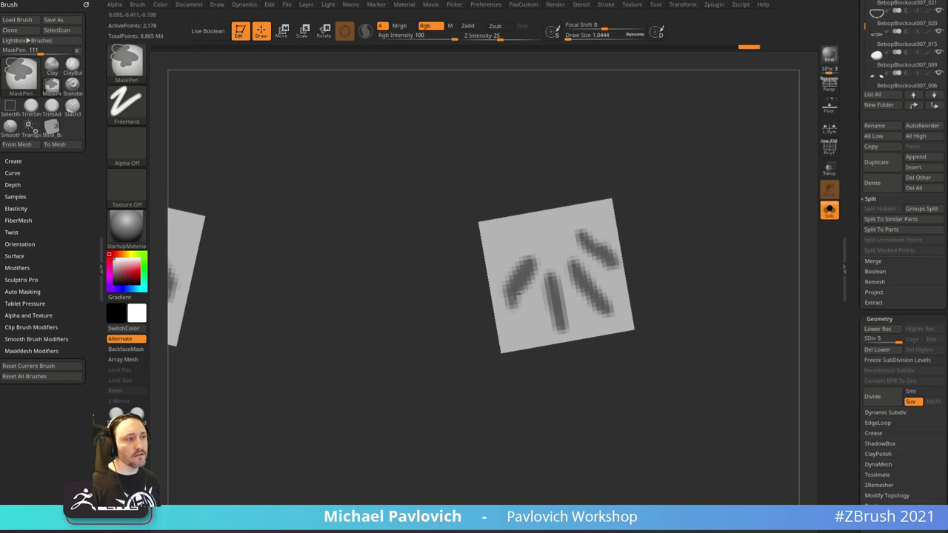
left_click_drag(514, 282, 528, 263, "ctrl")
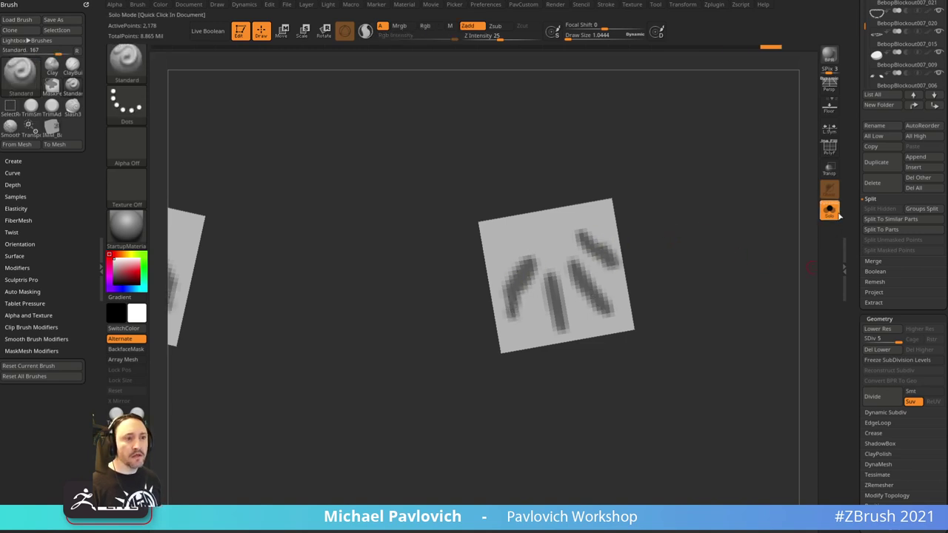
- Show the wireframe and delete the planes' lower subdivision levels
left_click(829, 146)
scroll(883, 219, "down", 3)
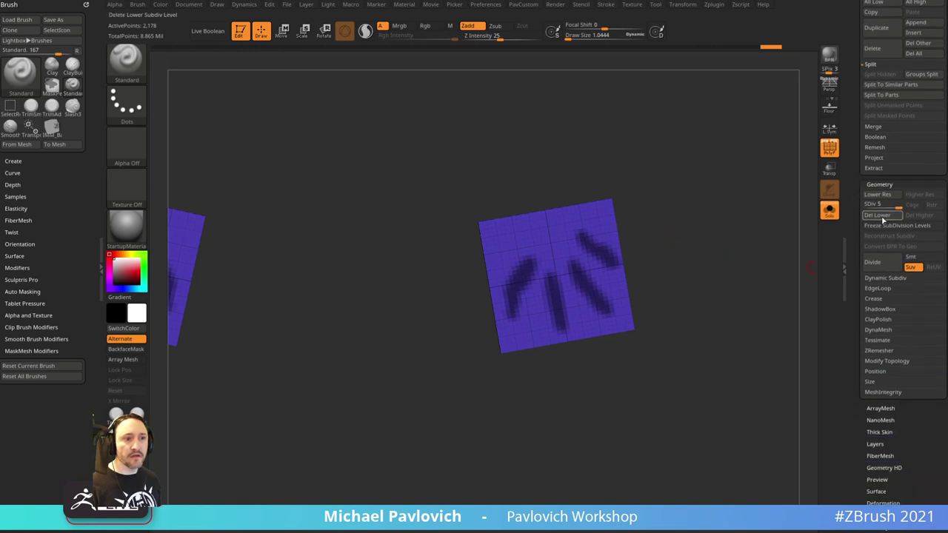
left_click(882, 219)
scroll(882, 222, "down", 3)
key("f")
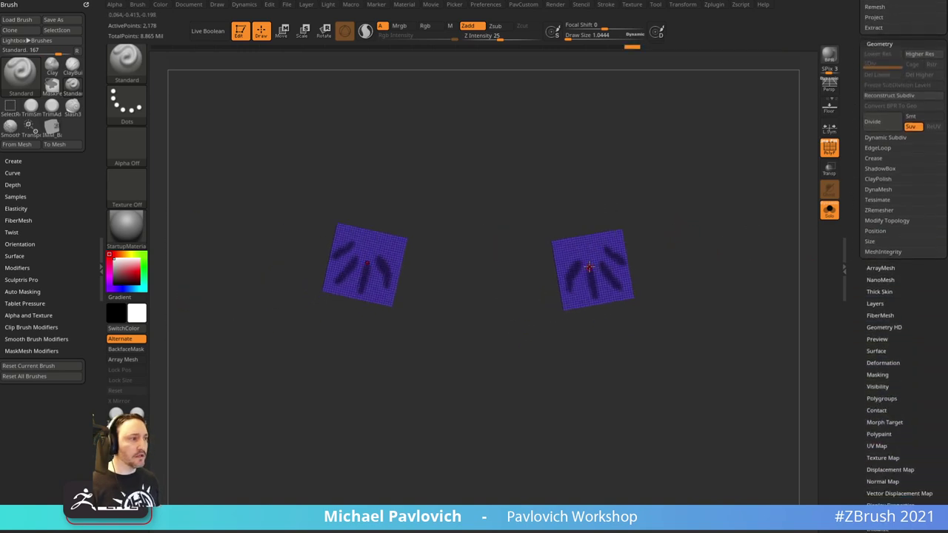
- Isolate one of the two mirrored planes and delete the hidden one
left_click_drag(509, 197, 664, 362, "ctrl+shift")
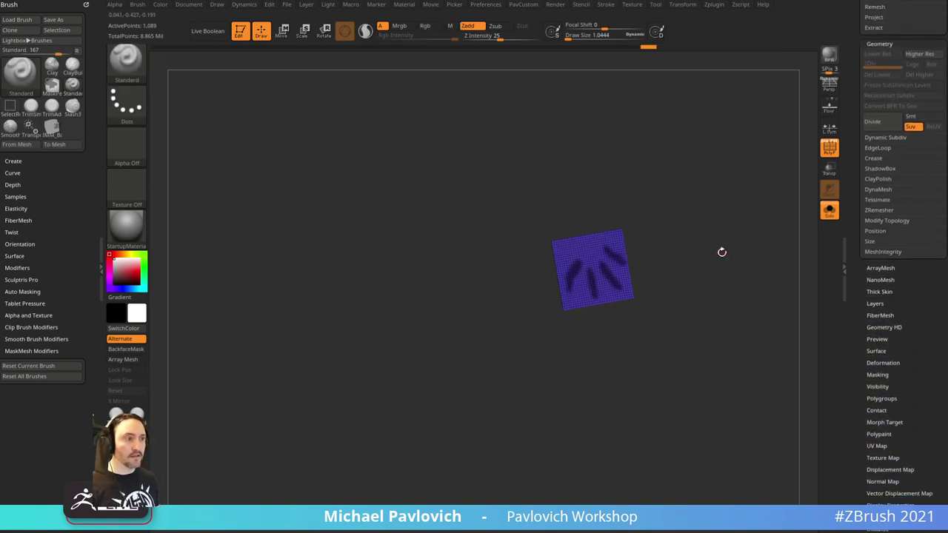
key("2")
left_click(704, 231)
key("f")
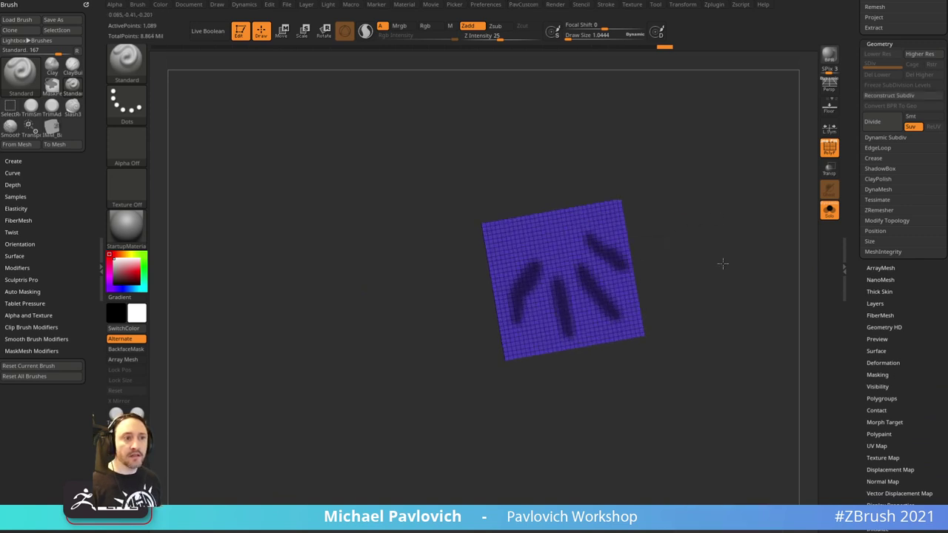
- Add an edge loop along the masked border of the strips with Edgeloop Masked Border, and clear the mask
scroll(851, 200, "down", 1)
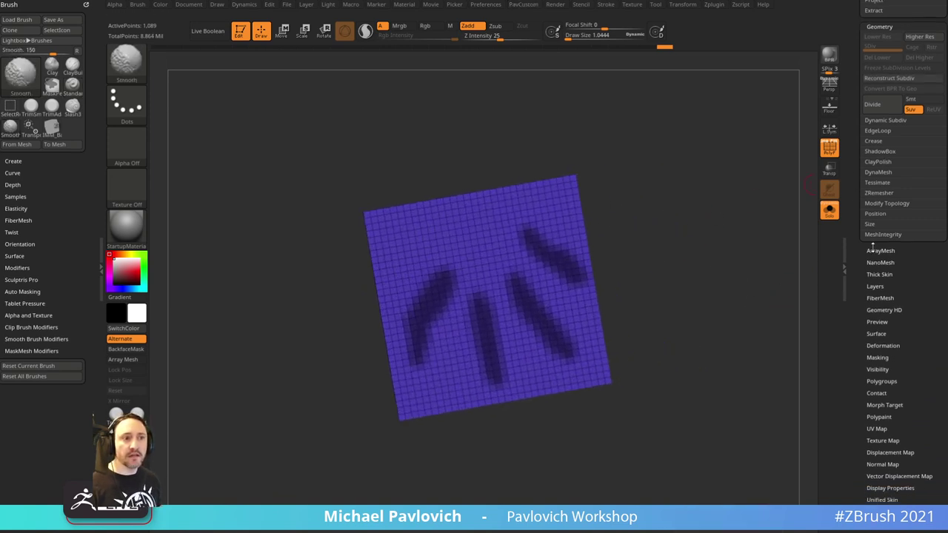
left_click(878, 131)
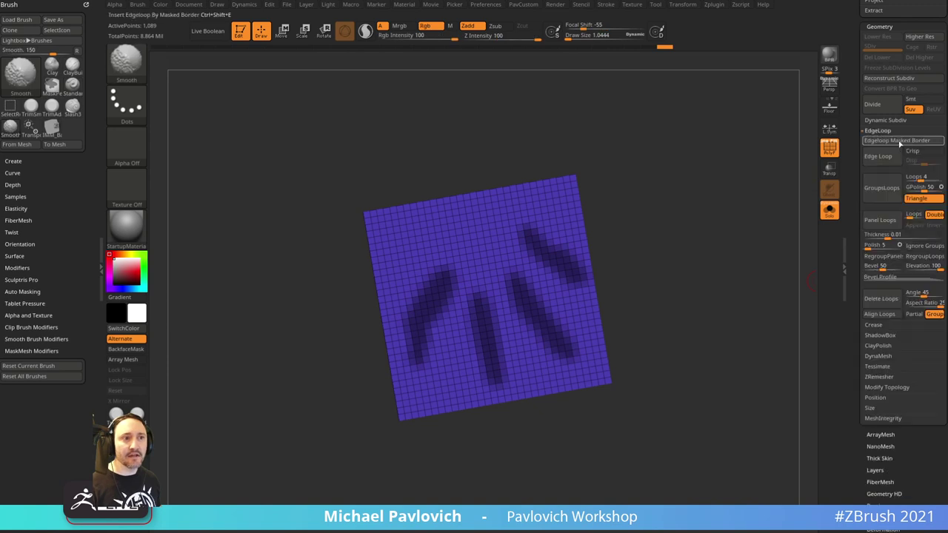
left_click(882, 141)
left_click_drag(745, 274, 737, 248, "alt")
left_click_drag(735, 195, 751, 229, "ctrl")
- Isolate the polygroup of the four strips and delete the hidden remainder of the plane
left_click_drag(771, 193, 731, 212, "alt")
left_click(577, 256, "ctrl+shift")
key("`")
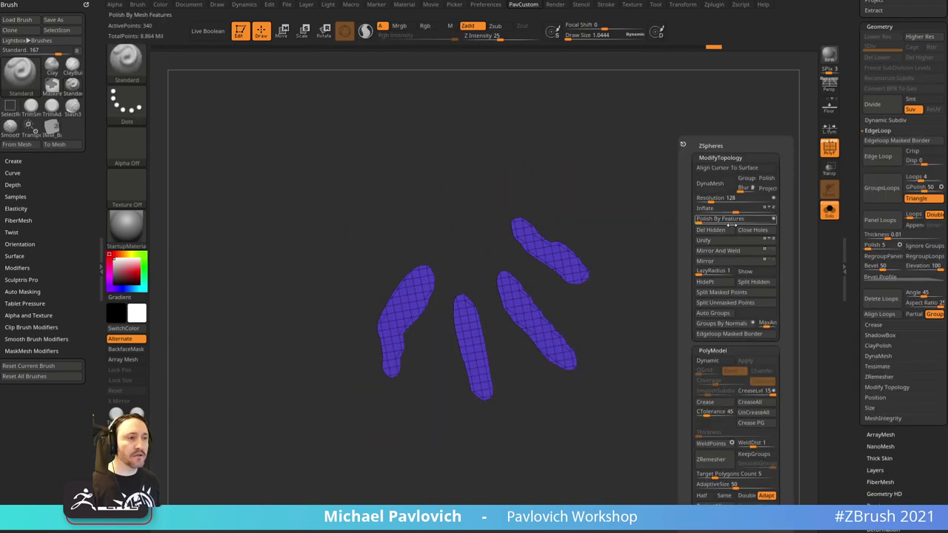
left_click(718, 231)
mouse_move(693, 265)
left_mouse_down("alt")
mouse_move(679, 254)
mouse_move(691, 259)
left_mouse_up("alt")
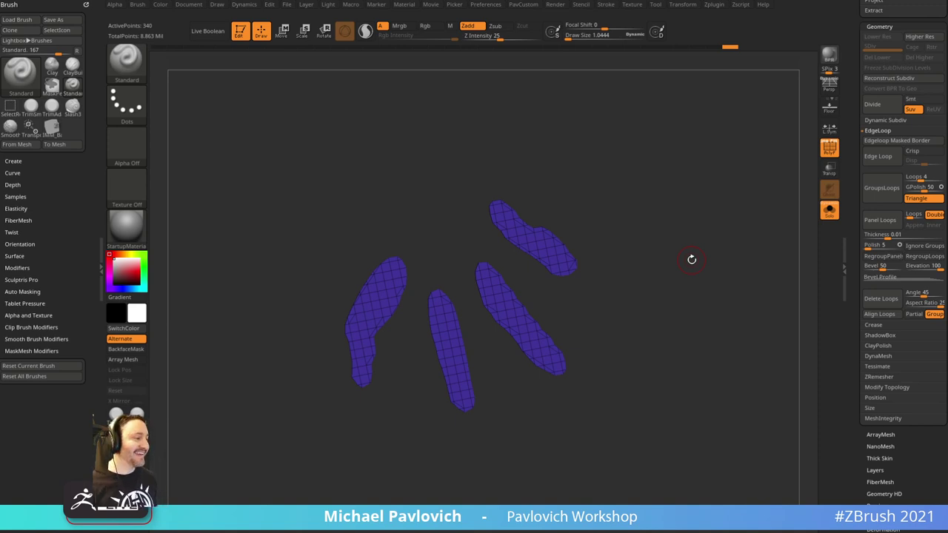
- Cancel the second OBS launch and examine the four strips alone and against the chest
left_click_drag(625, 232, 624, 222)
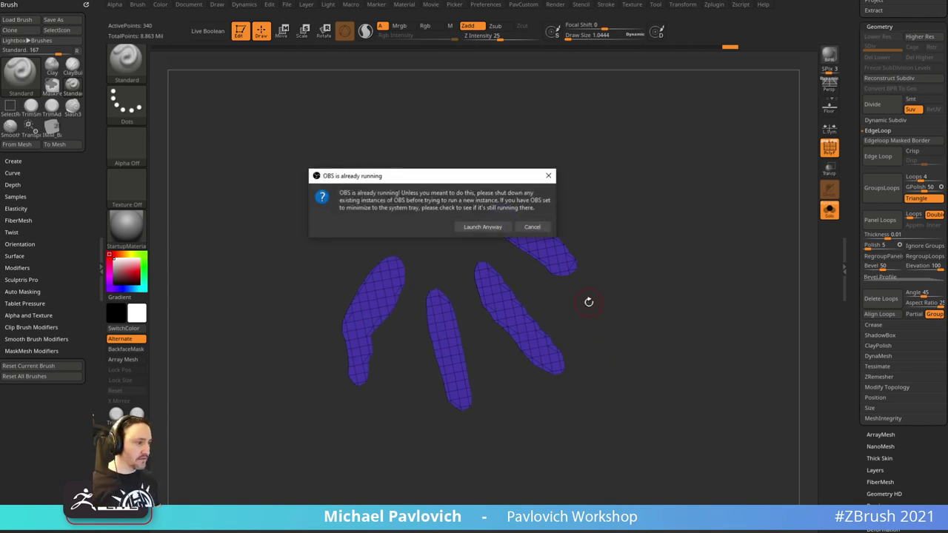
left_click(532, 227)
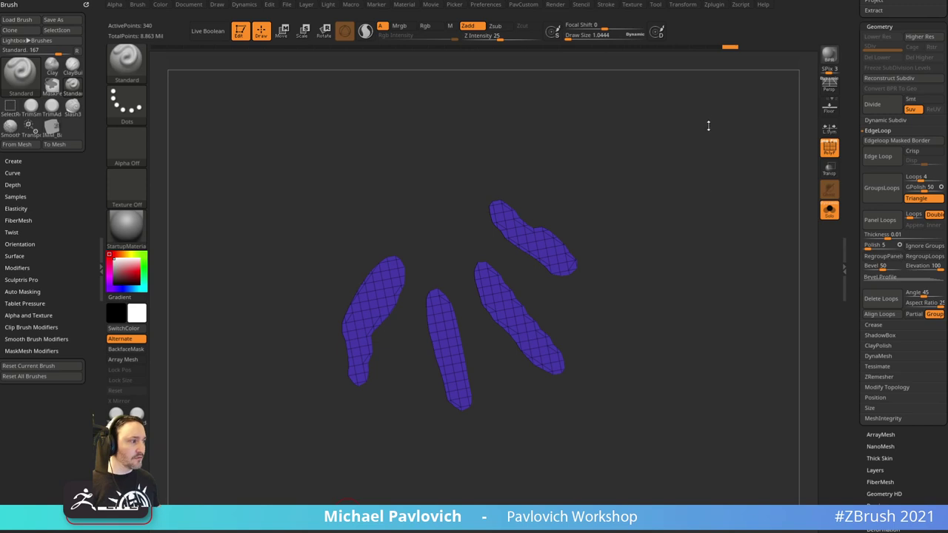
left_click_drag(688, 219, 724, 132)
left_click_drag(654, 146, 669, 184)
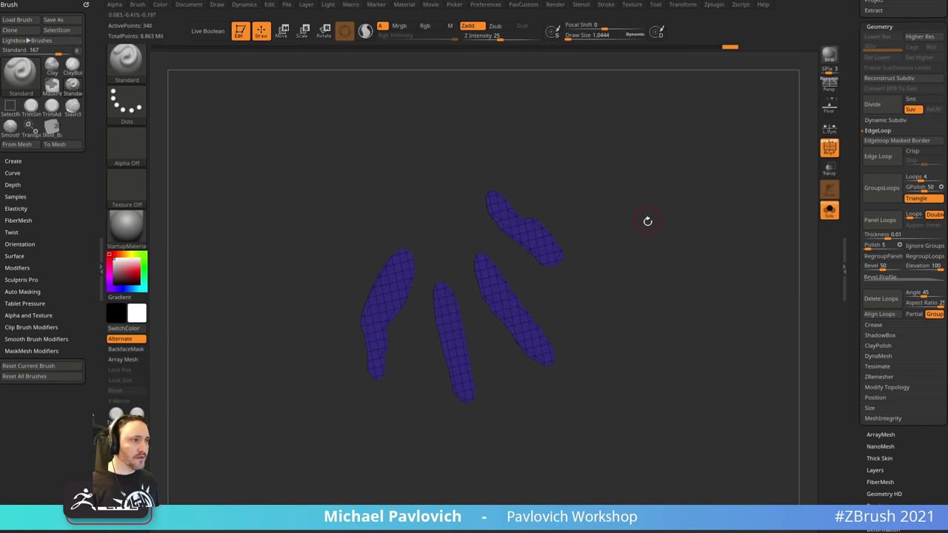
left_click_drag(647, 221, 740, 207)
left_click(829, 211)
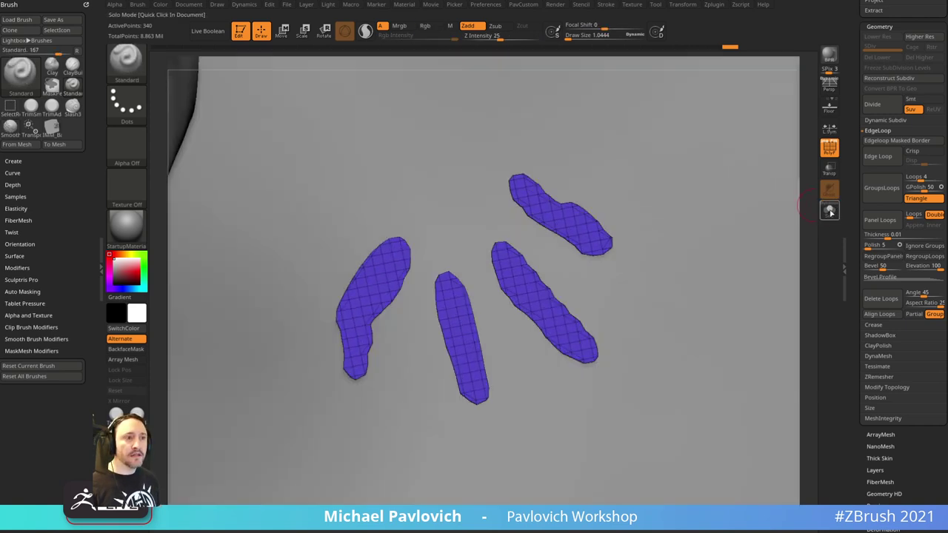
left_click(829, 211)
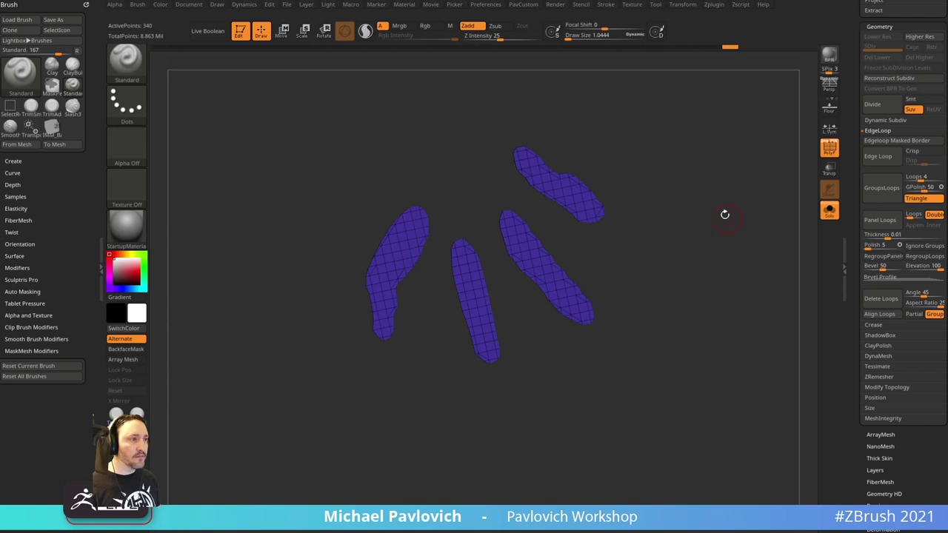
left_click_drag(641, 238, 659, 225)
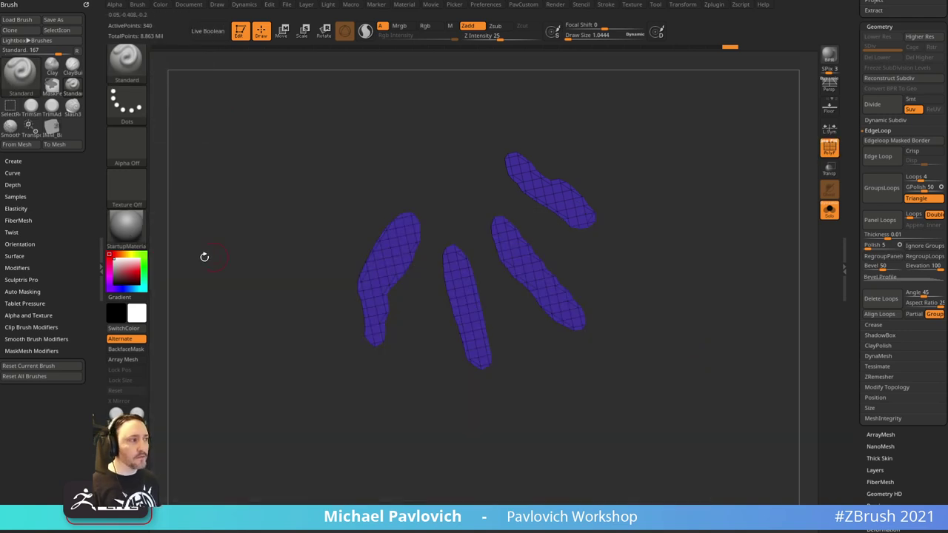
- Change the material to SketchShaded2
left_click(126, 226)
left_click(685, 348)
mouse_move(814, 265)
left_mouse_down()
mouse_move(751, 275)
mouse_move(759, 271)
left_mouse_up()
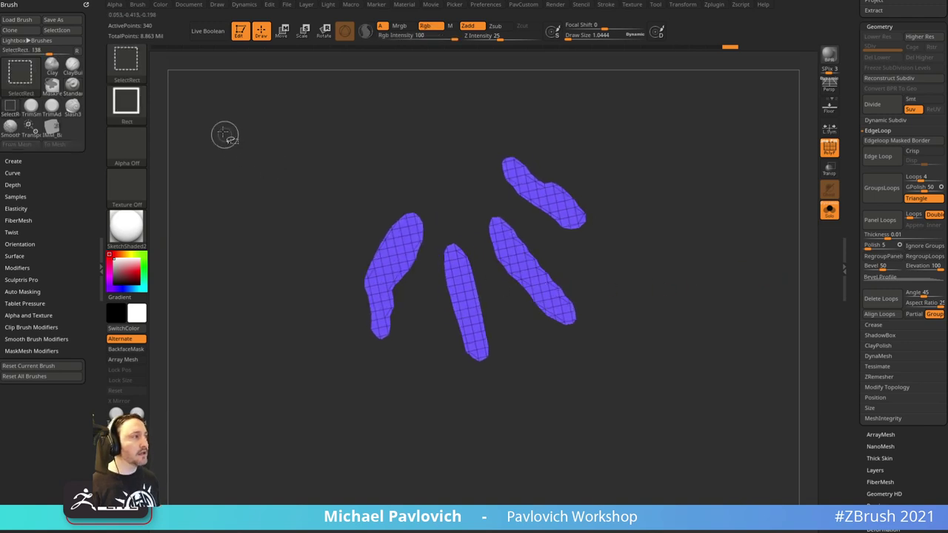
- Choose the SliceCurve brush in place of the SelectRect selection brush
left_click(127, 62, "ctrl+shift")
left_click(434, 109, "ctrl+shift")
left_click(137, 74, "ctrl+shift")
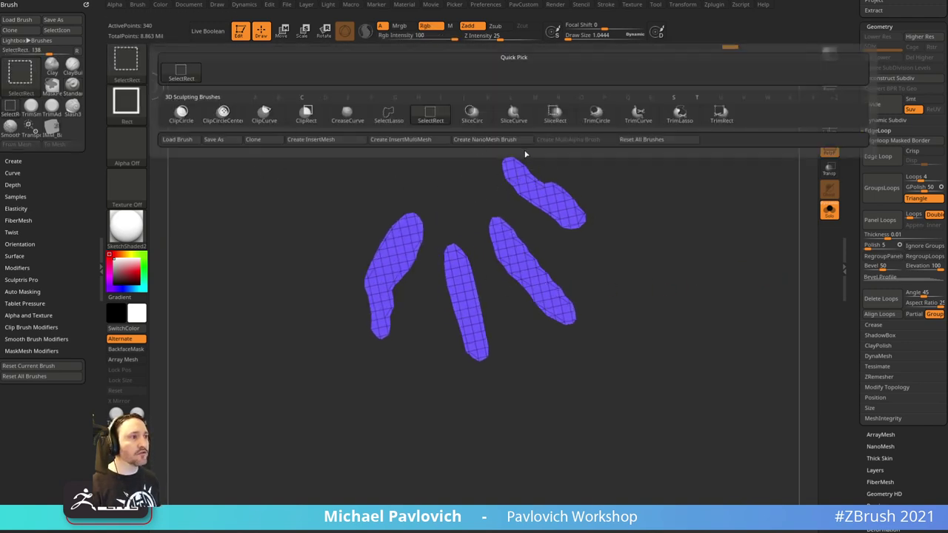
left_click(514, 117, "ctrl+shift")
- Assign a separate polygroup to each of the four strips with Auto Groups
key("2")
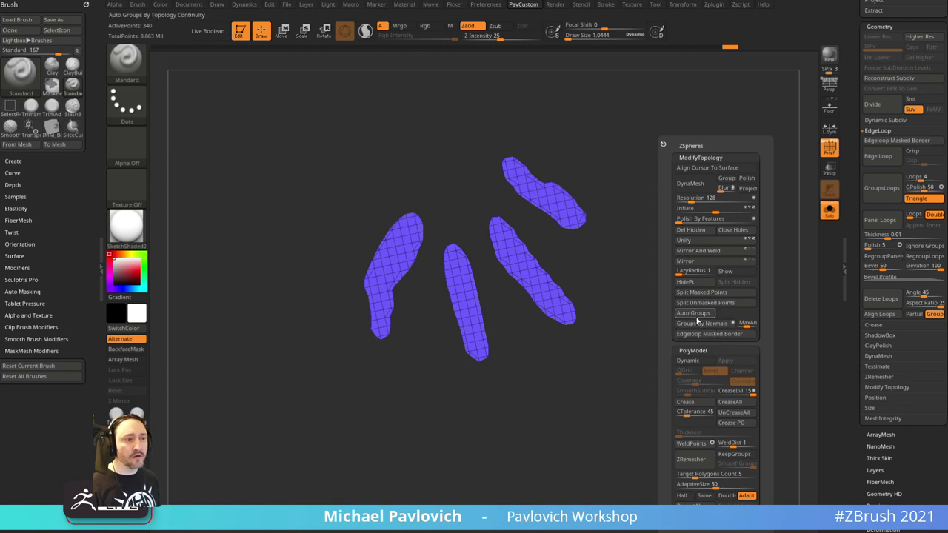
left_click(697, 316)
left_click_drag(624, 358, 632, 349, "alt")
- Isolate each of the two left strips in turn and slice it crosswise into two polygroups, showing all strips again after each cut
left_click(443, 248, "ctrl+shift")
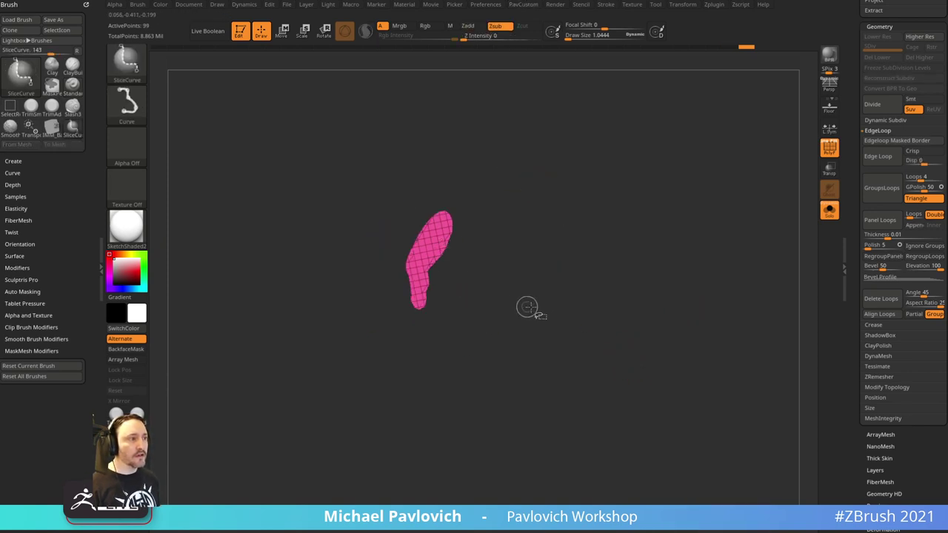
left_click_drag(529, 306, 361, 216, "ctrl+shift")
left_click(663, 305, "ctrl+shift")
left_click(485, 278, "ctrl+shift")
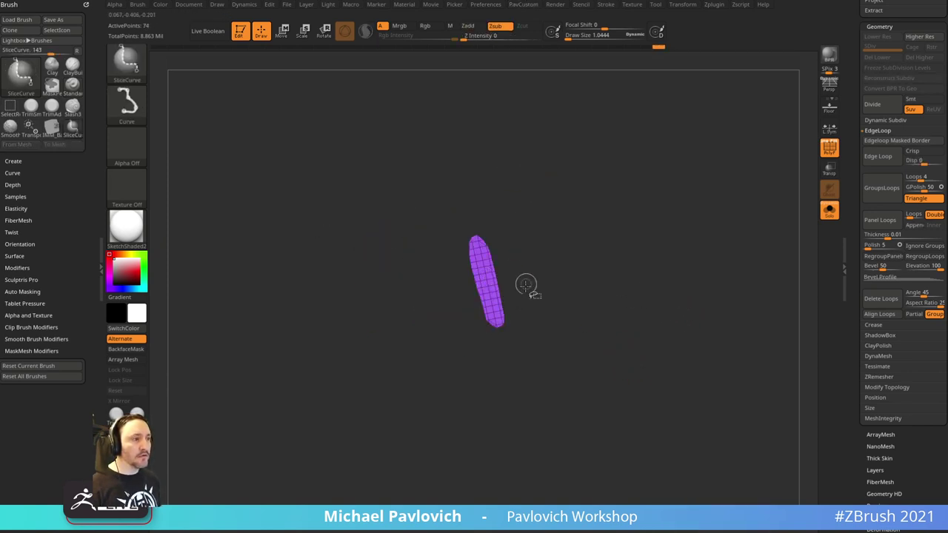
left_click_drag(600, 263, 404, 292, "ctrl+shift")
left_click(686, 296, "ctrl+shift")
- Isolate each of the two right strips in turn, slice it crosswise into two polygroups, and restore all strips' visibility
left_click(554, 266, "ctrl+shift")
left_click_drag(606, 211, 475, 320, "ctrl+shift")
left_click(699, 254, "ctrl+shift")
left_click(567, 214, "ctrl+shift")
left_click_drag(571, 144, 498, 264, "ctrl+shift")
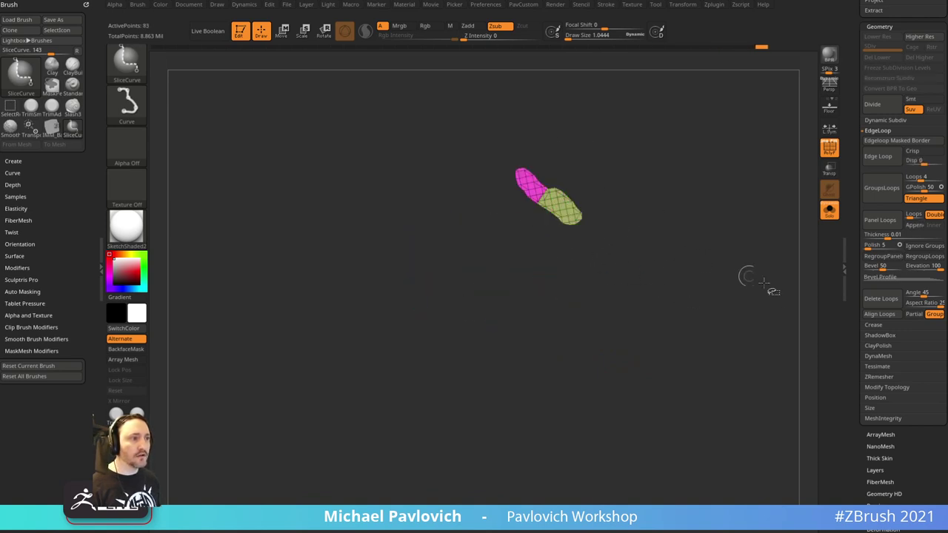
left_click(744, 279, "ctrl+shift")
- Remesh the strips with ZRemesher using Double polygon count, AdaptiveSize 0 and KeepGroups enabled
key("2")
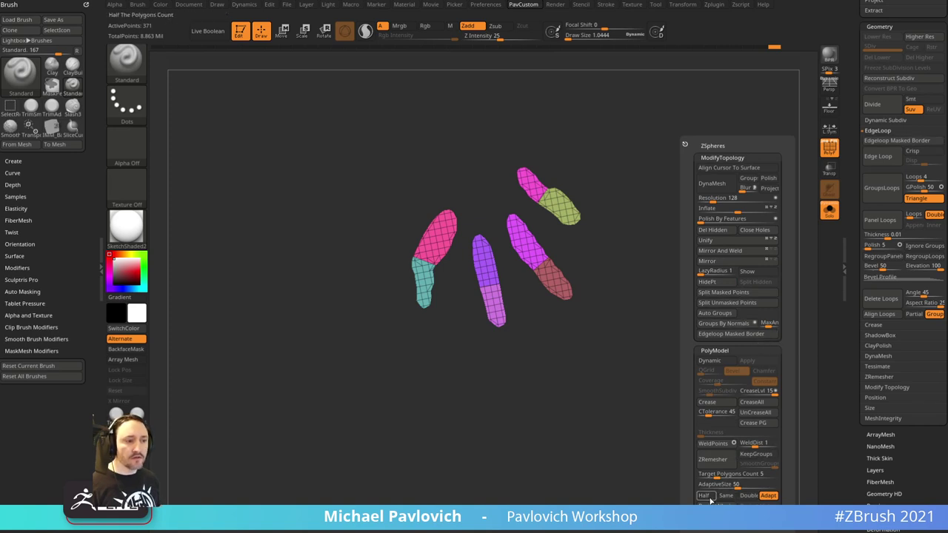
left_click(745, 497)
left_click_drag(735, 486, 699, 488)
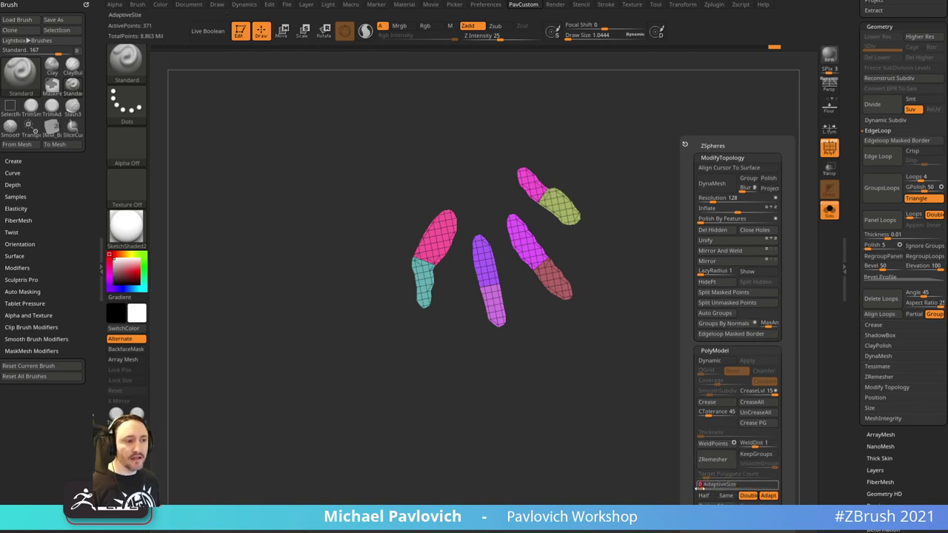
left_click(754, 454)
left_click(714, 459)
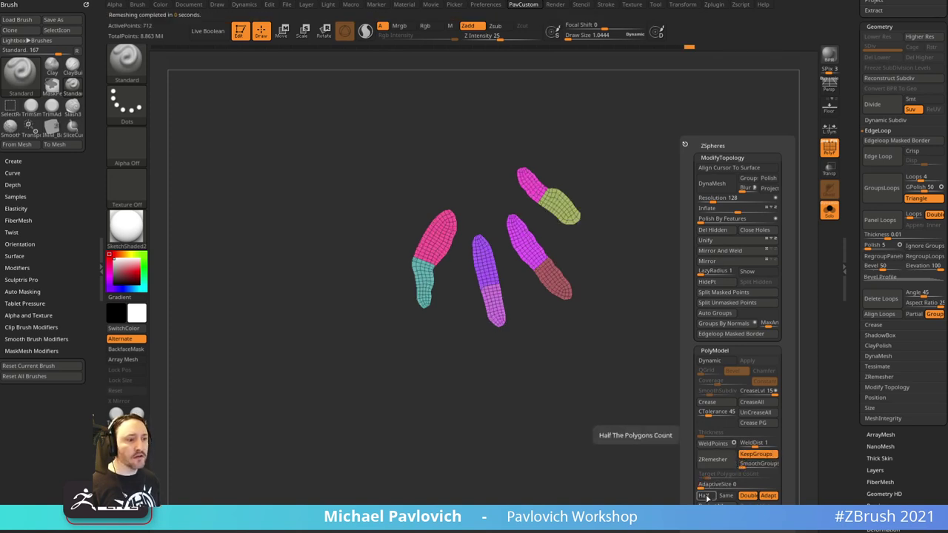
- Remesh all the strips again with ZRemesher set to Half polygon count
left_click(704, 495)
left_click(718, 465)
left_click(720, 469)
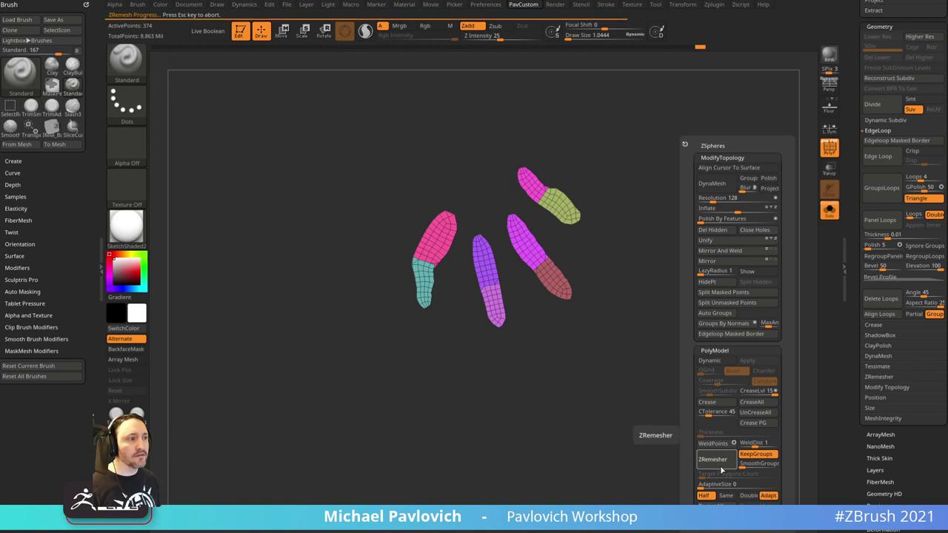
mouse_move(633, 379)
left_mouse_down("alt")
mouse_move(701, 402)
mouse_move(729, 343)
mouse_move(729, 357)
mouse_move(654, 387)
mouse_move(734, 370)
mouse_move(707, 363)
mouse_move(743, 344)
mouse_move(702, 363)
mouse_move(706, 354)
left_mouse_up("alt")
key("ctrl+z")
key("s")
key("s")
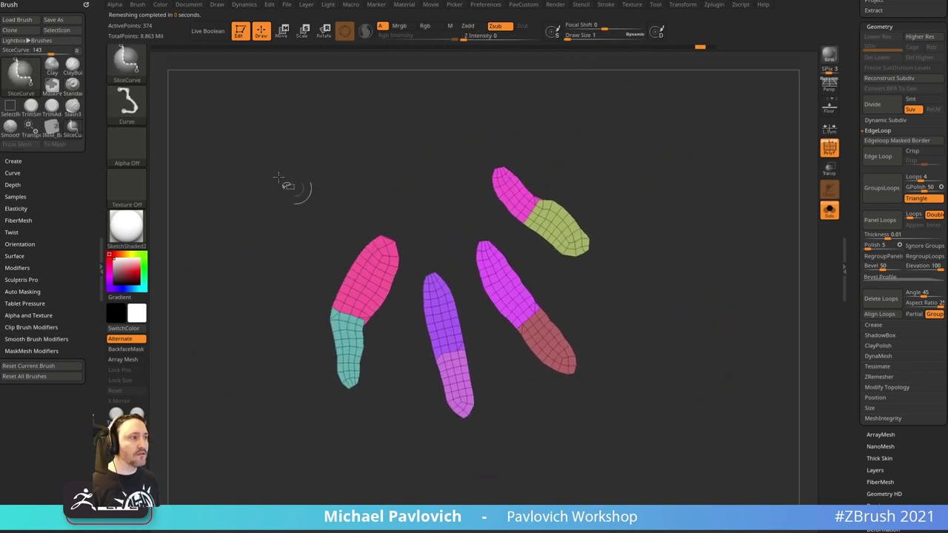
left_click(128, 65, "ctrl+shift")
left_click(182, 72, "ctrl+shift")
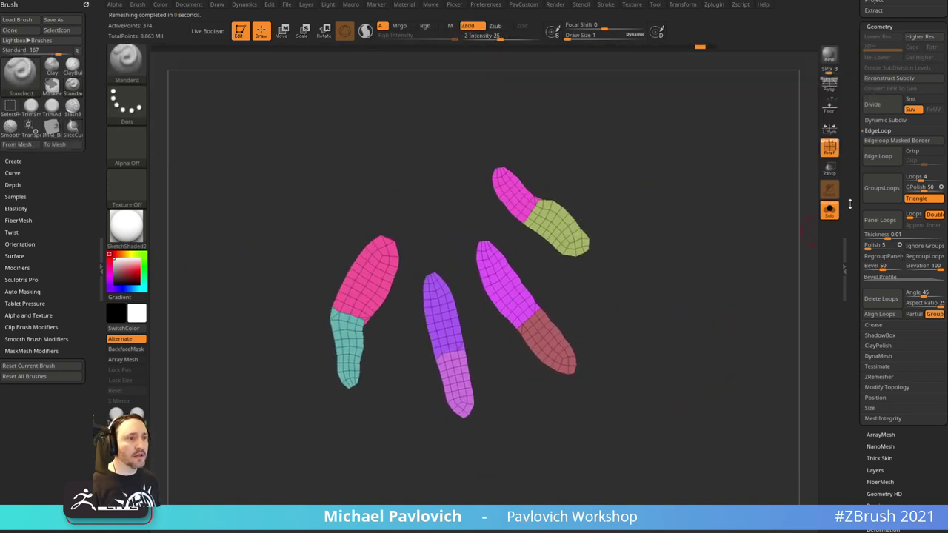
- Move the strips subtool to the end of the subtool list
left_click_drag(855, 198, 856, 329)
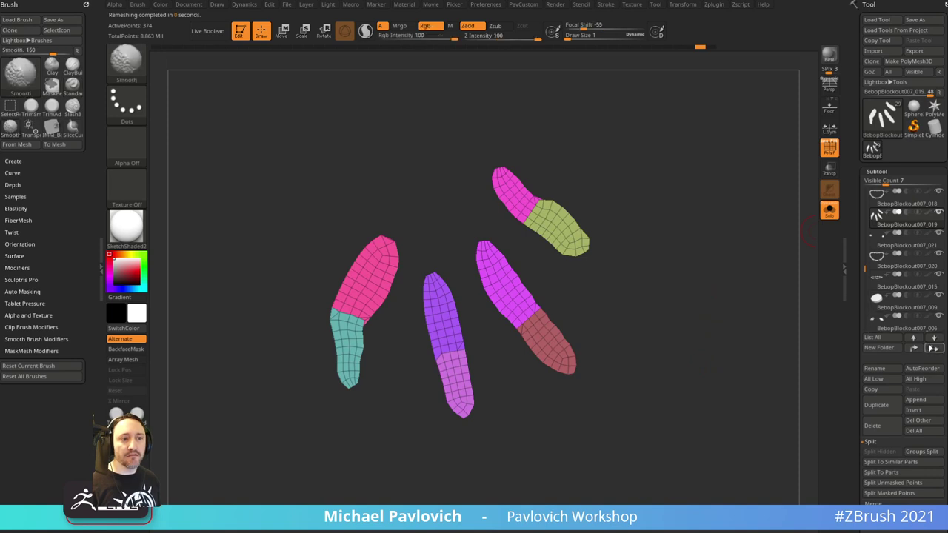
left_click(933, 347, "shift")
left_click_drag(709, 332, 692, 312, "alt")
key("2")
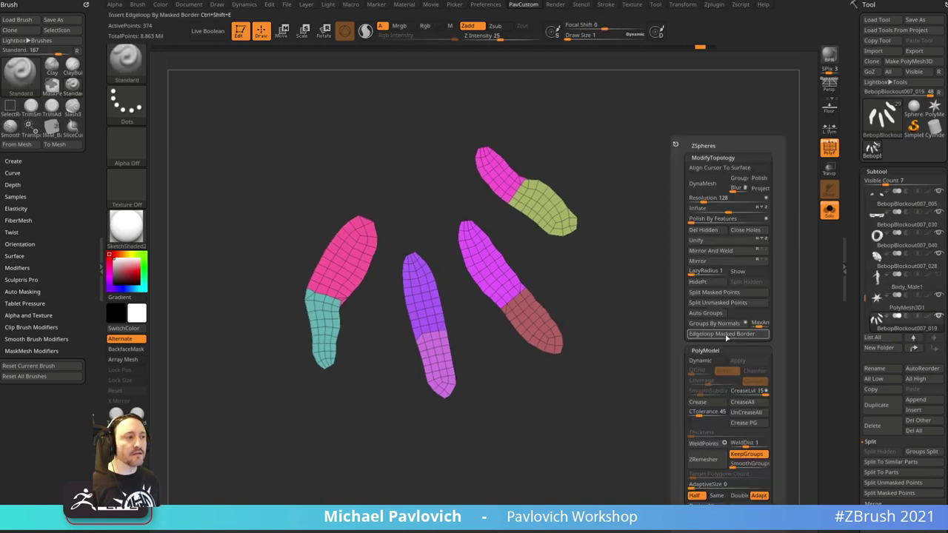
- Split the strips into separate subtools with Groups Split and accept the operation
left_click_drag(852, 420, 853, 359)
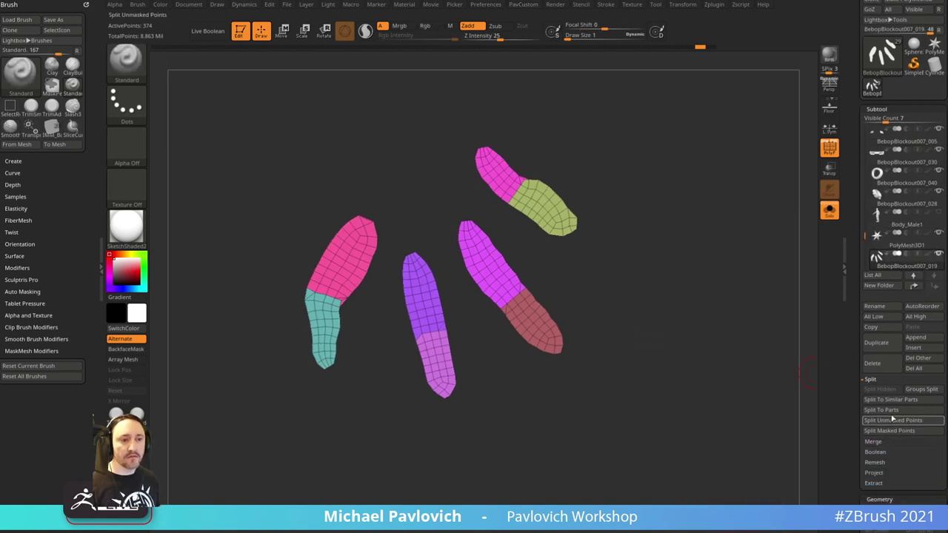
left_click(921, 388)
left_click(820, 410)
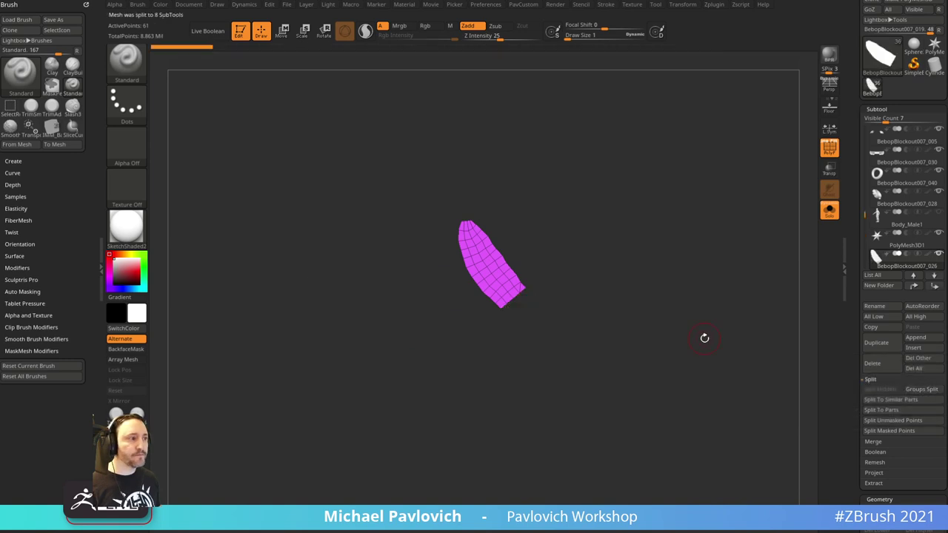
- Run ZRemesher repeatedly at Half polygon count on the isolated magenta strip piece
key("space")
left_click(699, 461)
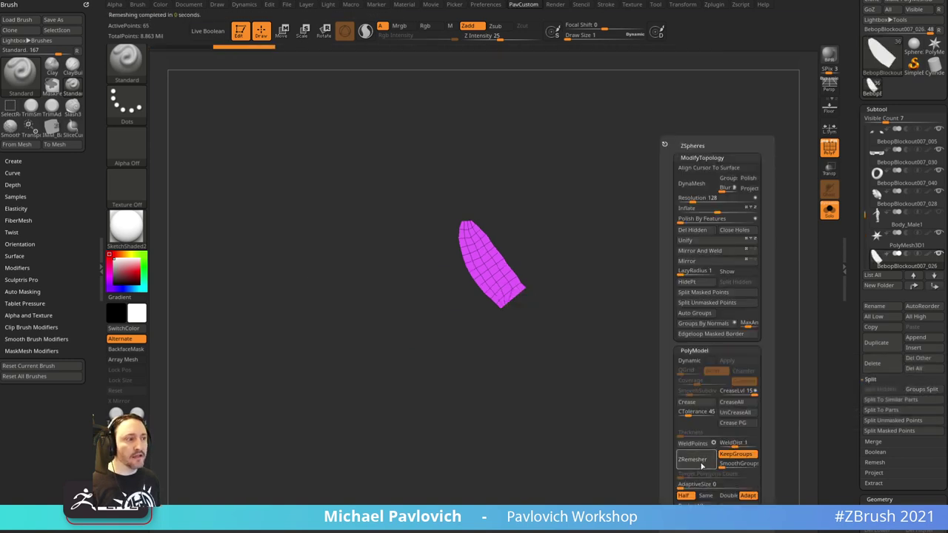
left_click(701, 465)
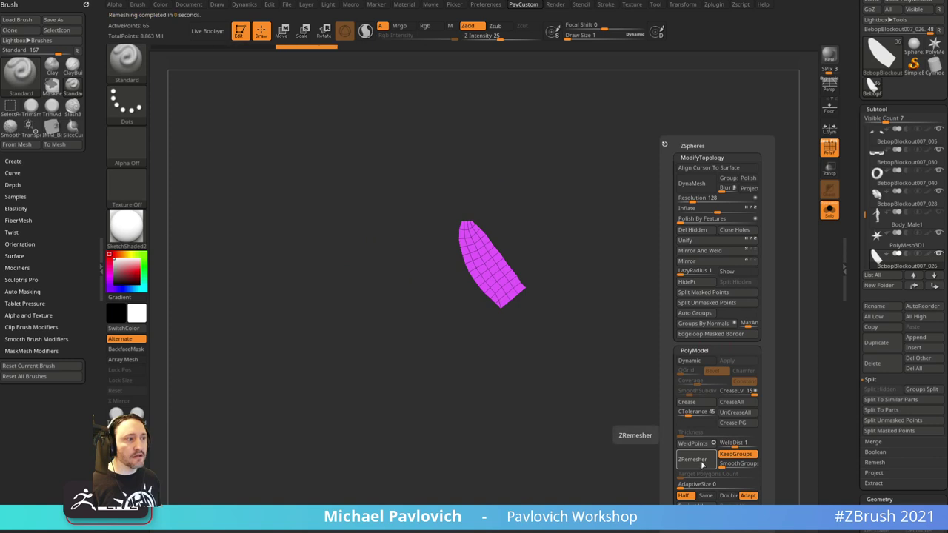
left_click(702, 463)
left_click(701, 463)
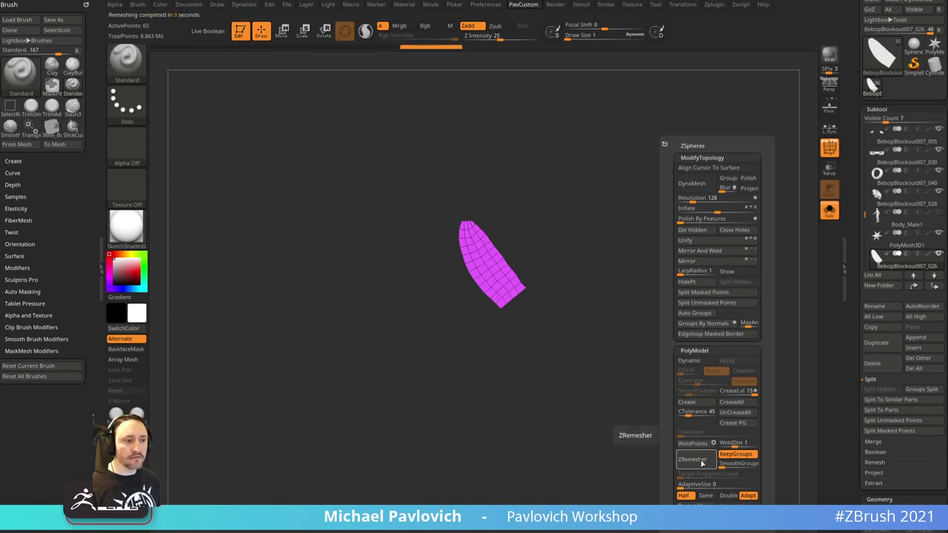
left_click(723, 459)
left_click(700, 462)
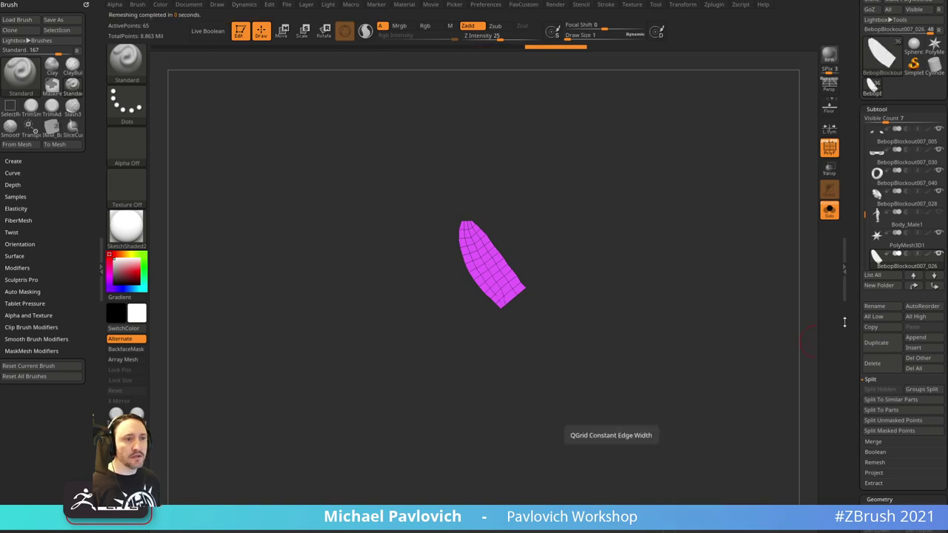
- Select the next piece, BebopBlockout007_025, turn KeepGroups off and remesh it with ZRemesher
left_click(933, 275)
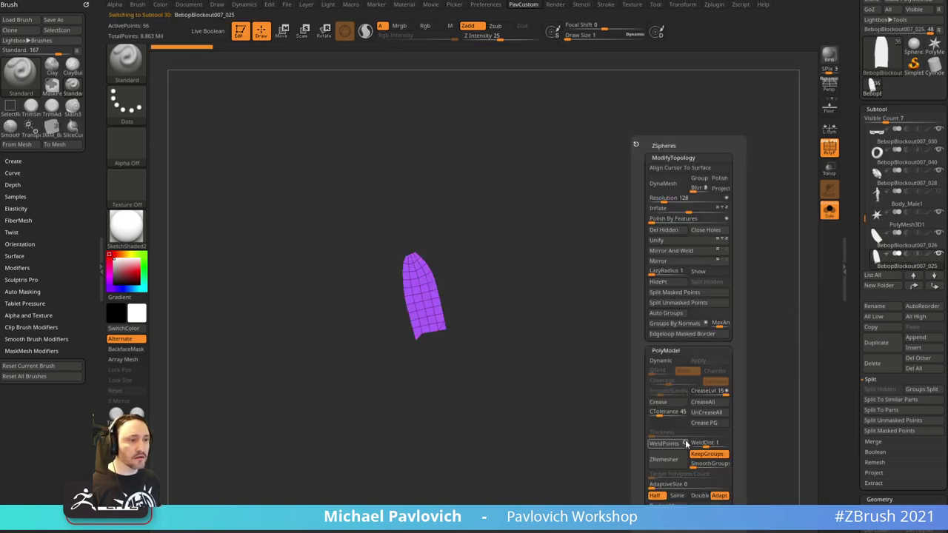
key("space")
left_click(699, 456)
left_click(668, 460)
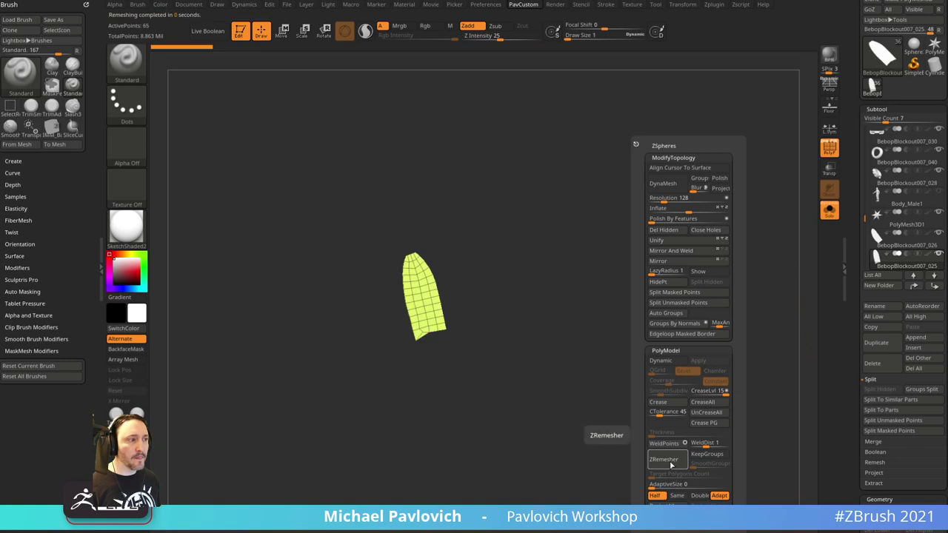
left_click(670, 462)
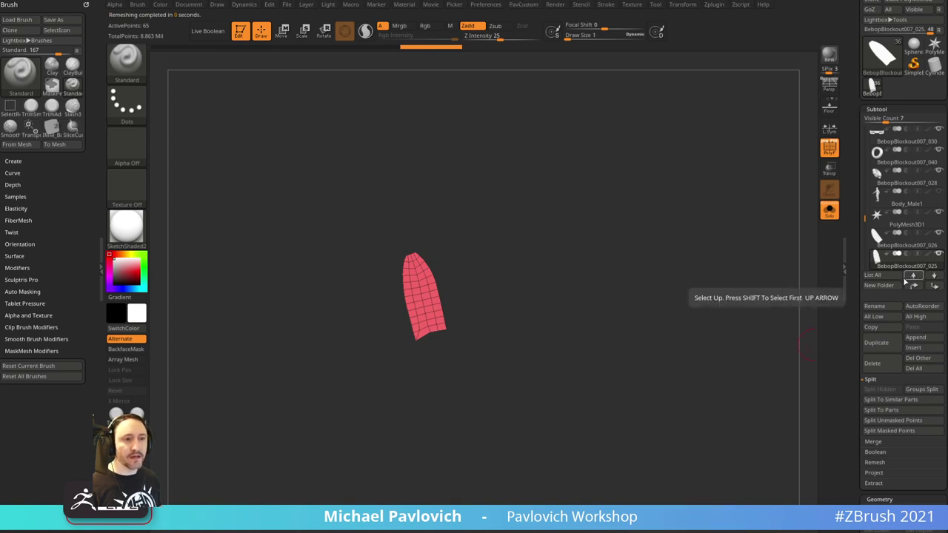
mouse_move(629, 250)
left_mouse_down()
mouse_move(649, 248)
mouse_move(676, 374)
mouse_move(772, 227)
left_mouse_up()
key("s")
key("b")
key("m")
key("v")
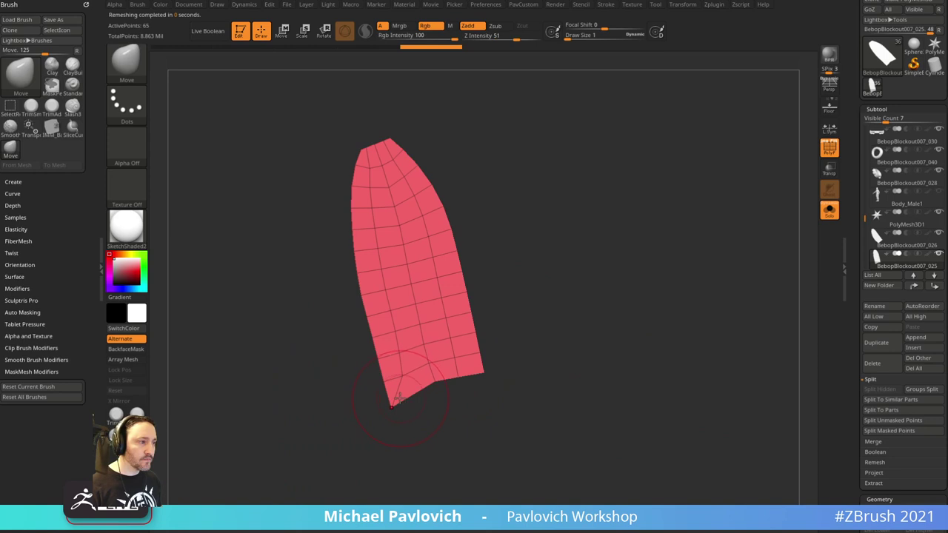
key("s")
key("s")
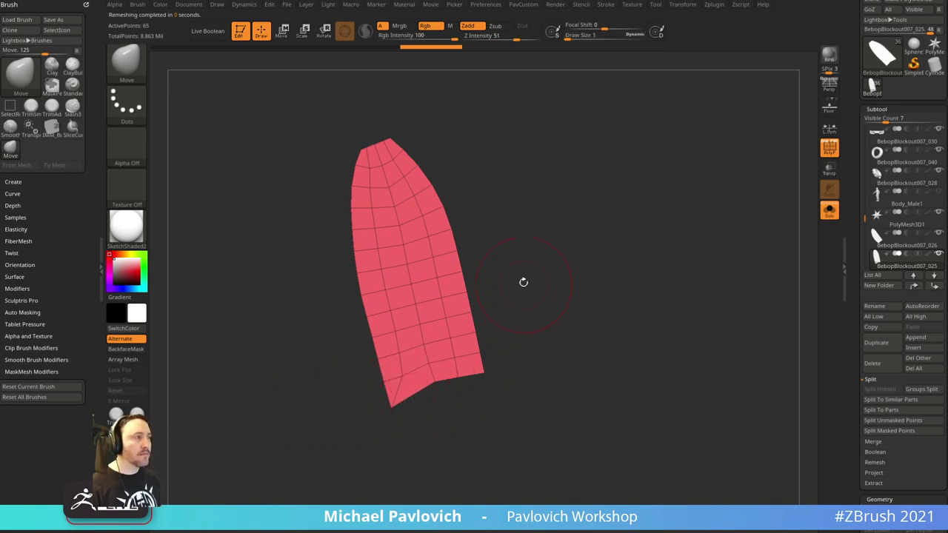
- Choose the ZModeler brush with the Split edge action and split the slanted border edge at the piece's lower left corner
left_click_drag(574, 295, 549, 276, "alt")
left_click_drag(630, 272, 647, 251)
mouse_move(647, 251)
left_mouse_down("alt")
mouse_move(662, 290)
mouse_move(641, 275)
mouse_move(617, 292)
left_mouse_up("alt")
key("b")
key("z")
key("m")
key("space")
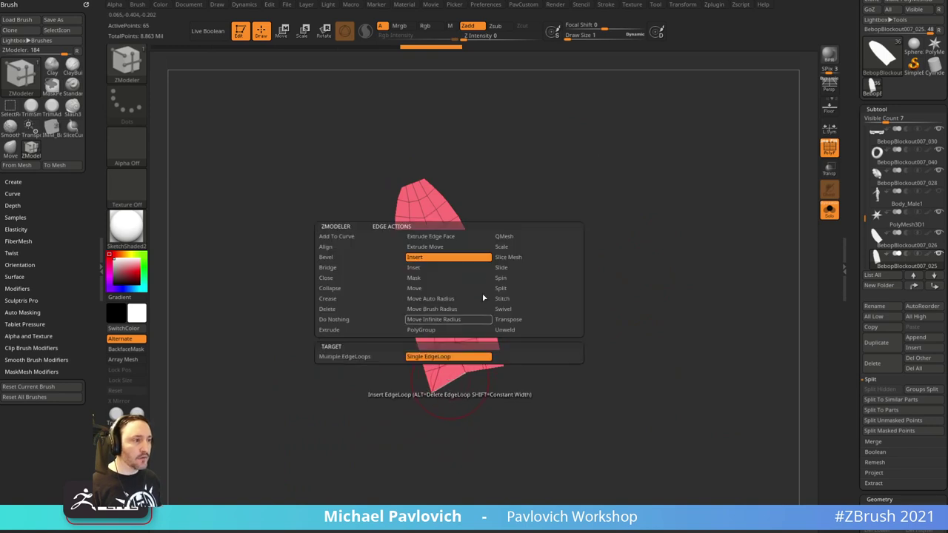
left_click(500, 277)
left_click(500, 288)
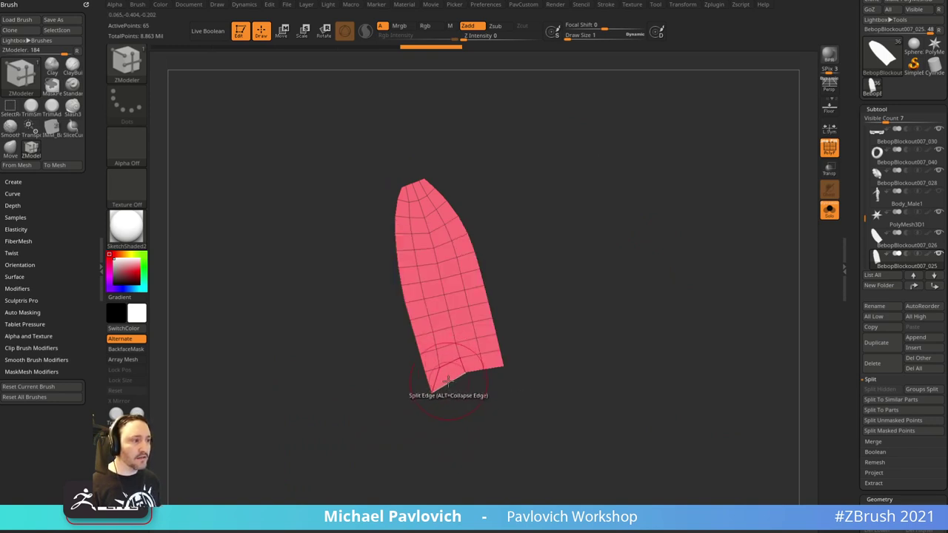
left_click(447, 380)
- Set the ZModeler edge action to Delete
key("space")
left_click(330, 299)
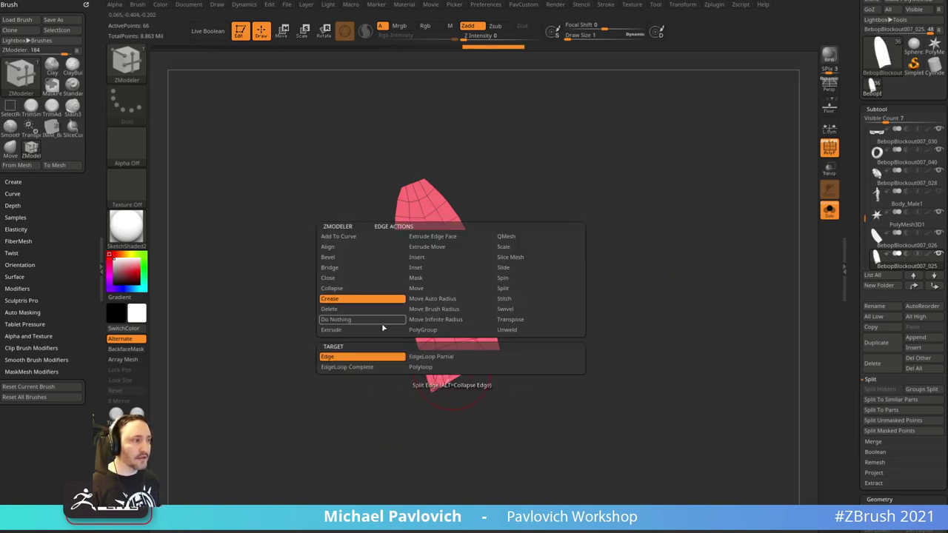
left_click(329, 309)
- Try deleting the diagonal edge at the piece's lower left corner and undo the deletion
left_click(440, 376)
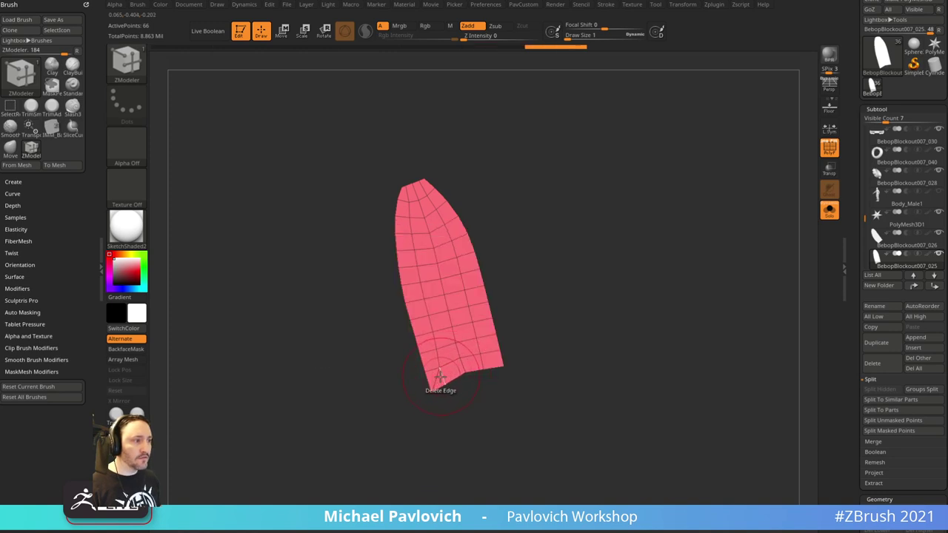
left_click(436, 379)
key("ctrl+z")
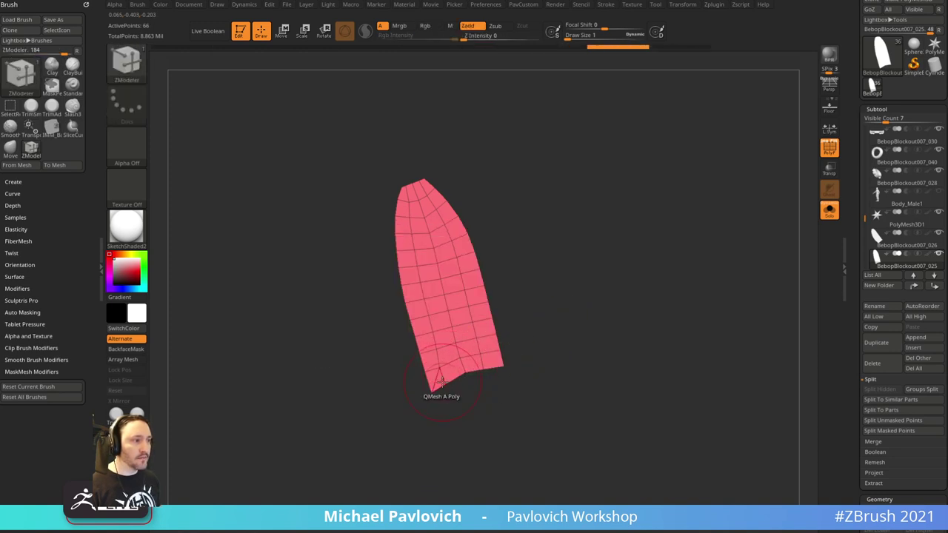
left_click_drag(531, 346, 551, 337, "ctrl")
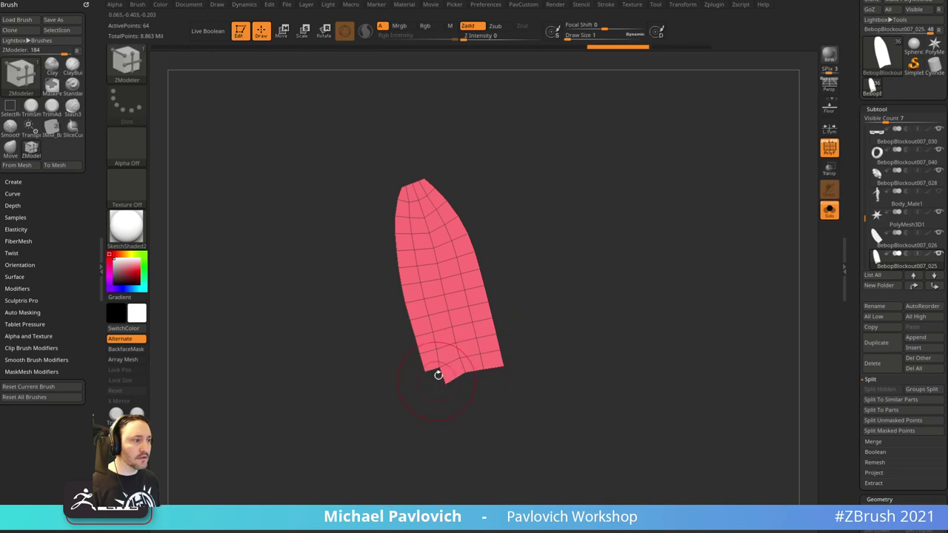
key("ctrl+z")
- Weld the piece's points, retry deleting the diagonal corner edge and undo the deletion
key("grave")
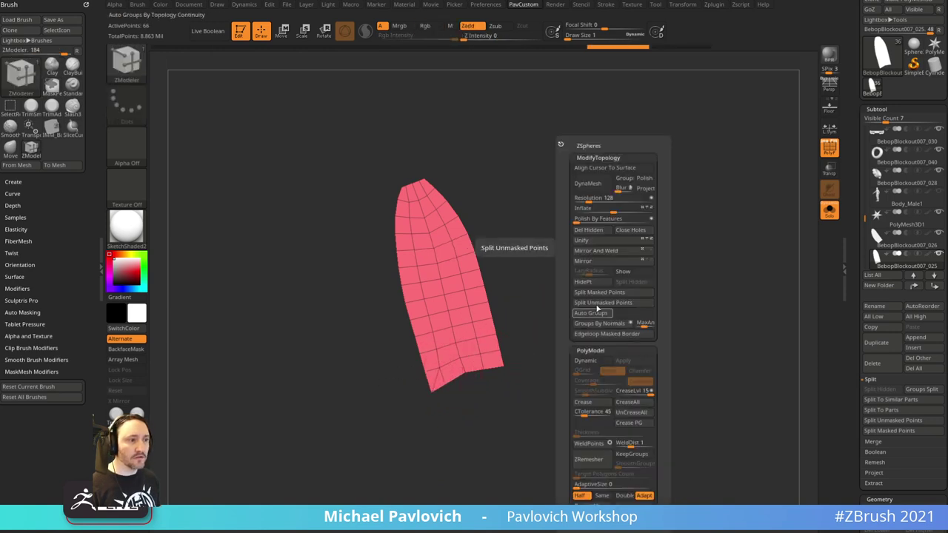
left_click(592, 443)
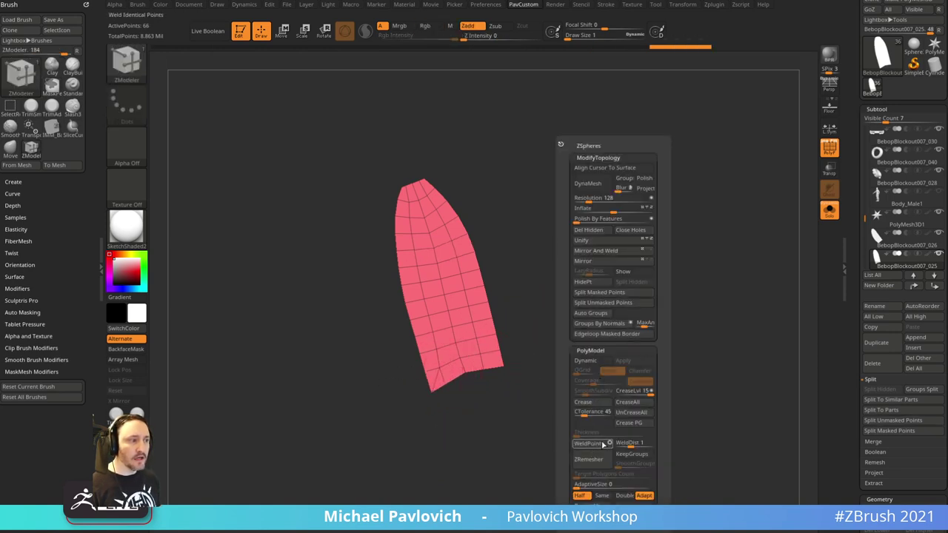
left_click(435, 379)
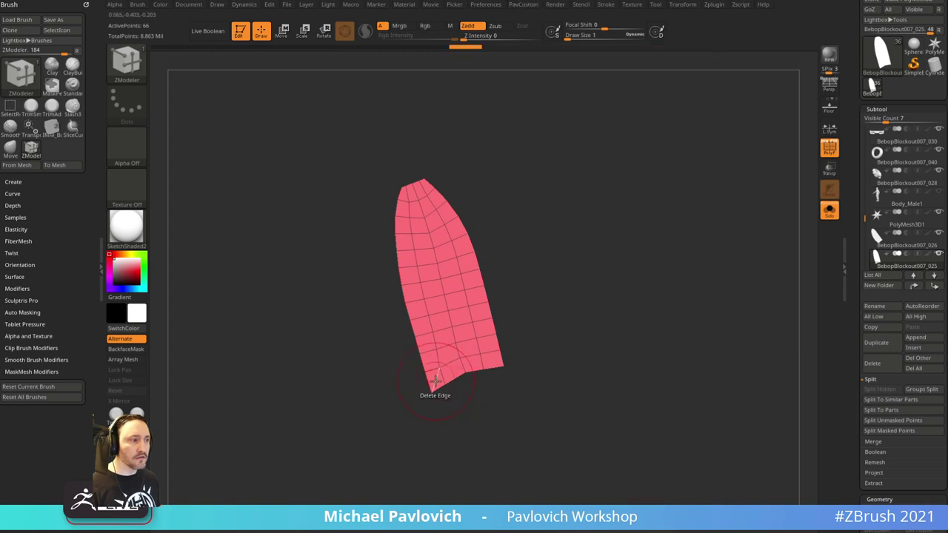
key("ctrl+z")
left_click_drag(550, 323, 612, 318, "alt")
left_click(429, 375)
key("ctrl+z")
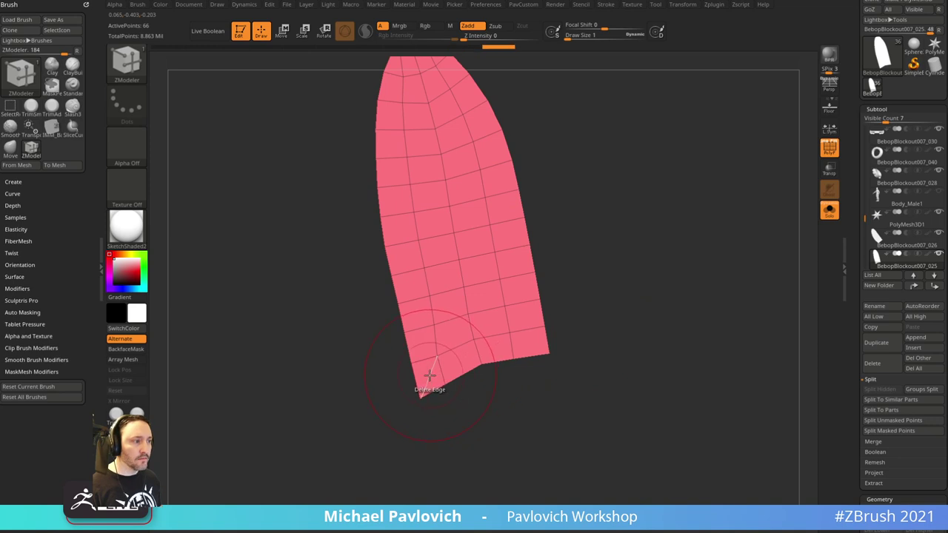
- Delete the diagonal corner edge and rebuild the missing corner by extruding the neighbouring edge with Extend Surrounding Faces
left_click(430, 376)
key("space")
left_click(348, 331)
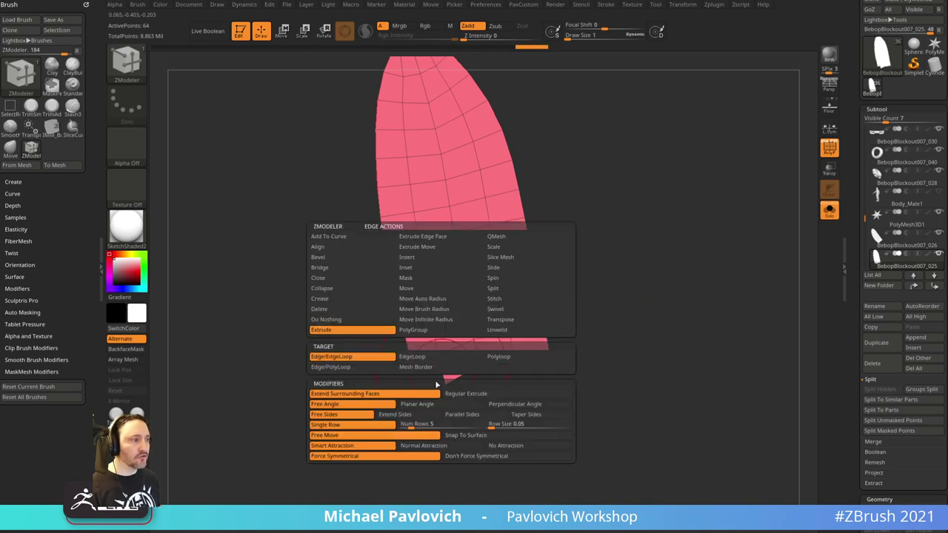
left_click(348, 392)
left_click_drag(448, 368, 411, 383)
right_click_drag(626, 327, 587, 299, "ctrl")
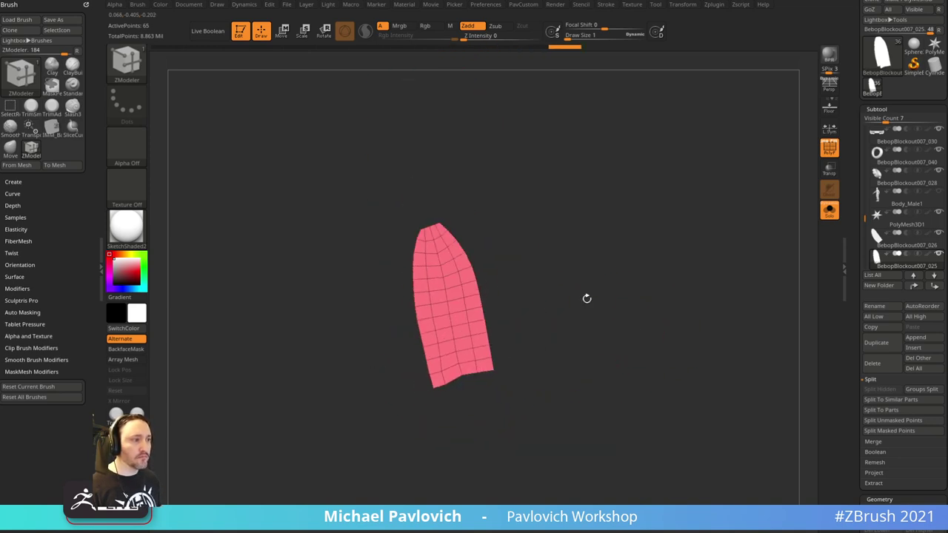
- Activate the BebopBlockout007_023 subtool and nudge the spiked point at the piece's lower corner with the Move brush
left_click(933, 274)
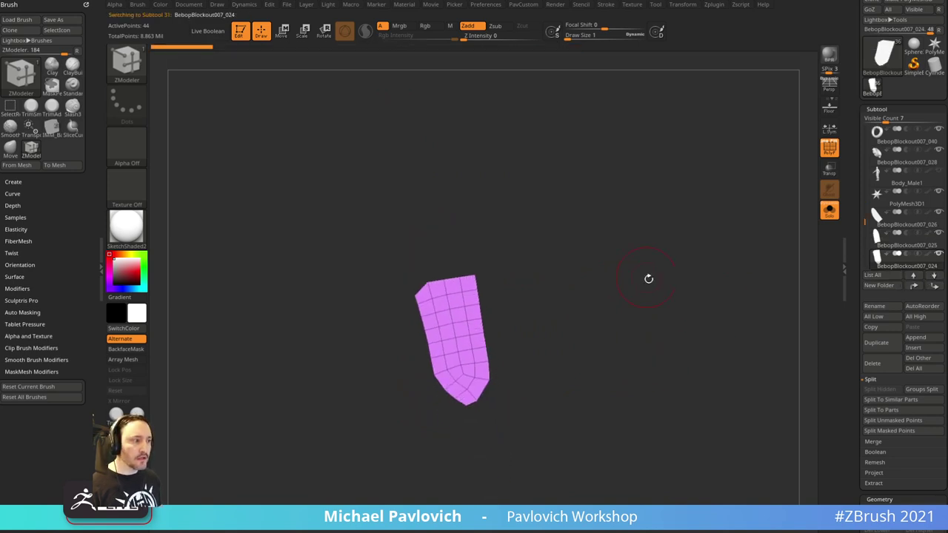
left_click(933, 274)
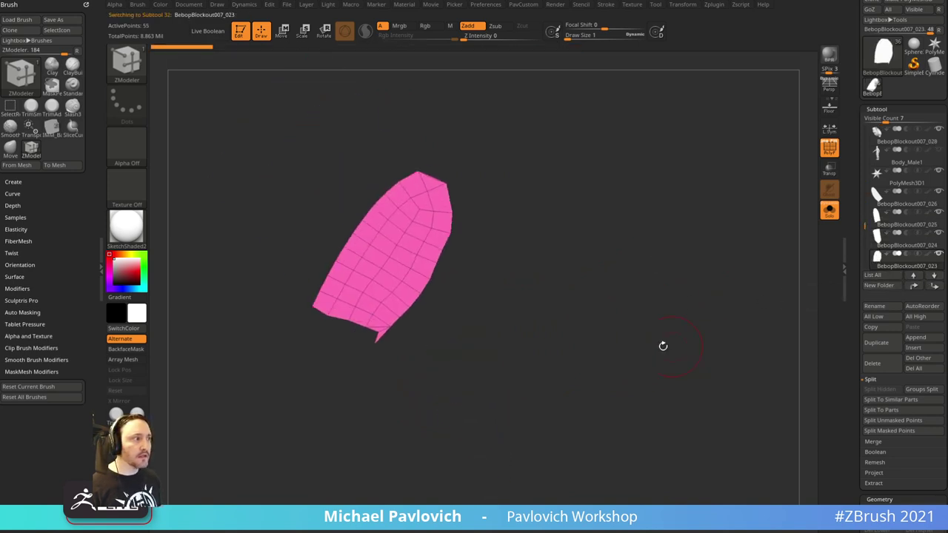
key("b")
key("m")
key("v")
left_click_drag(383, 337, 376, 343)
- Use ZModeler's Delete action on A Single Poly to remove the stray corner polygon, and clear the extra edge beside it
key("b")
key("z")
key("m")
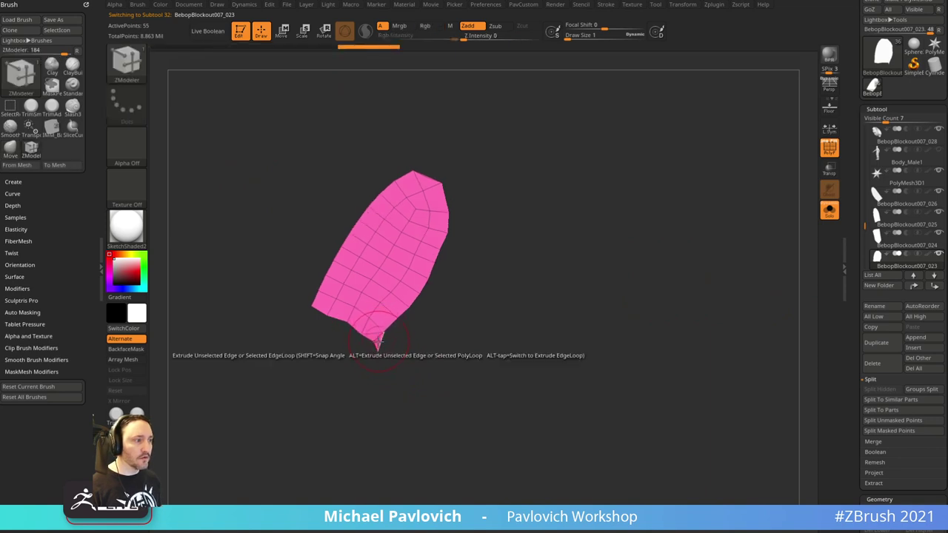
key("space")
left_click(235, 206)
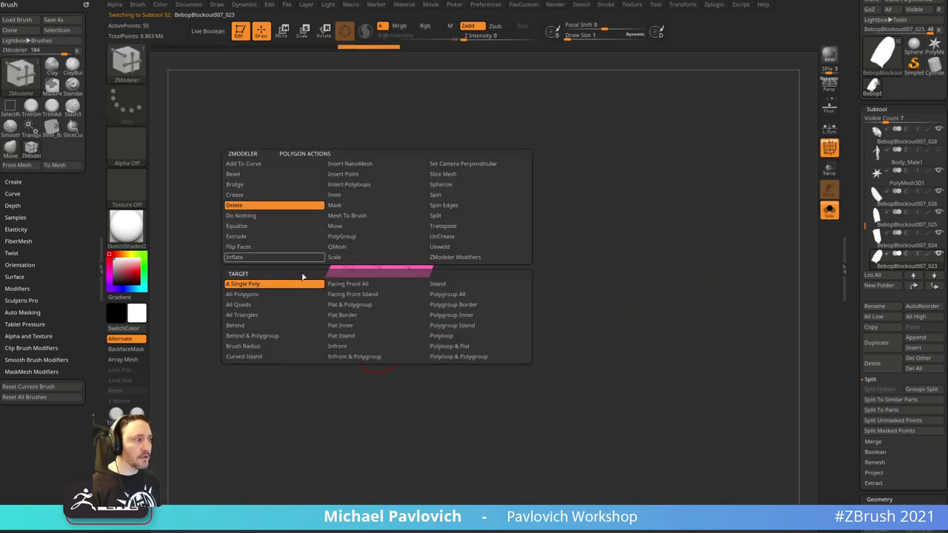
left_click(377, 342)
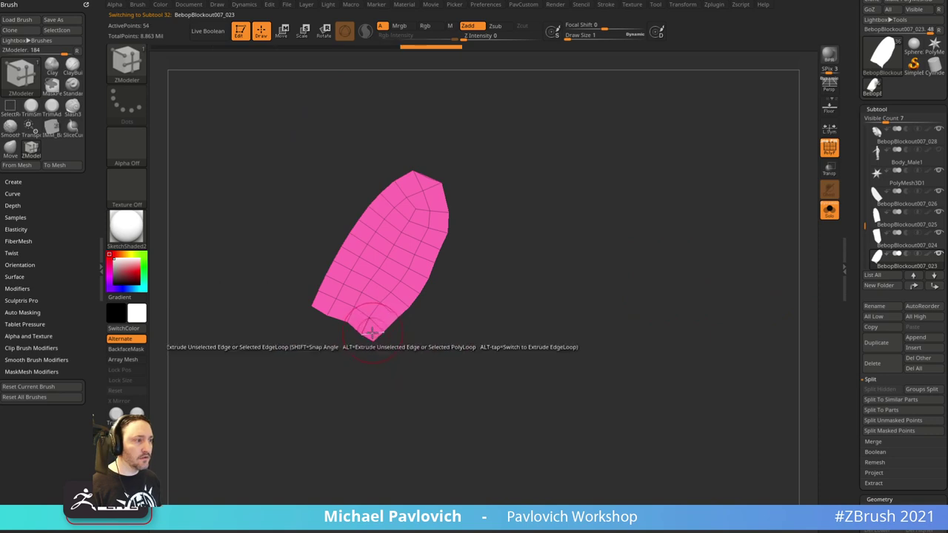
key("space")
left_click(270, 311)
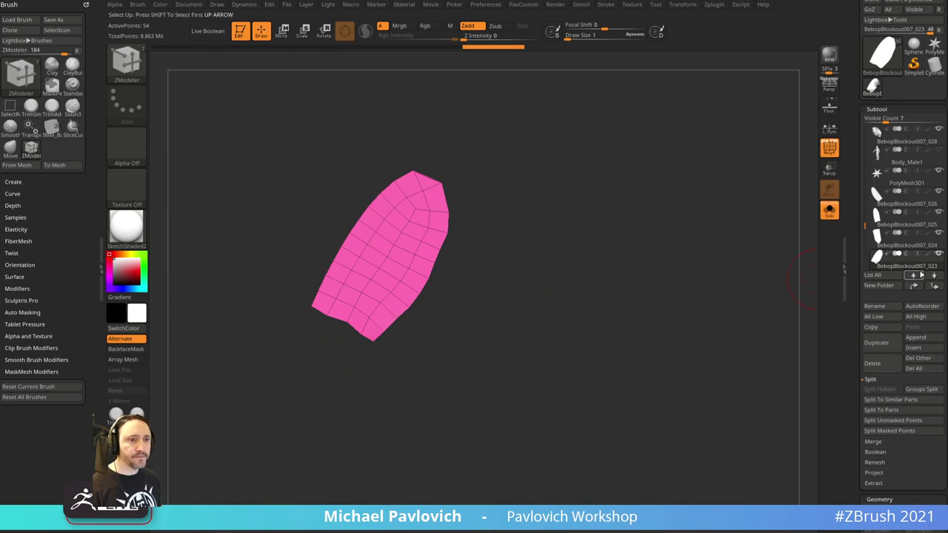
- Activate BebopBlockout007_022 and remove the stray sliver at the corner of its straight cut end
left_click(934, 275)
left_click_drag(666, 251, 471, 193, "alt")
left_click_drag(634, 232, 626, 226)
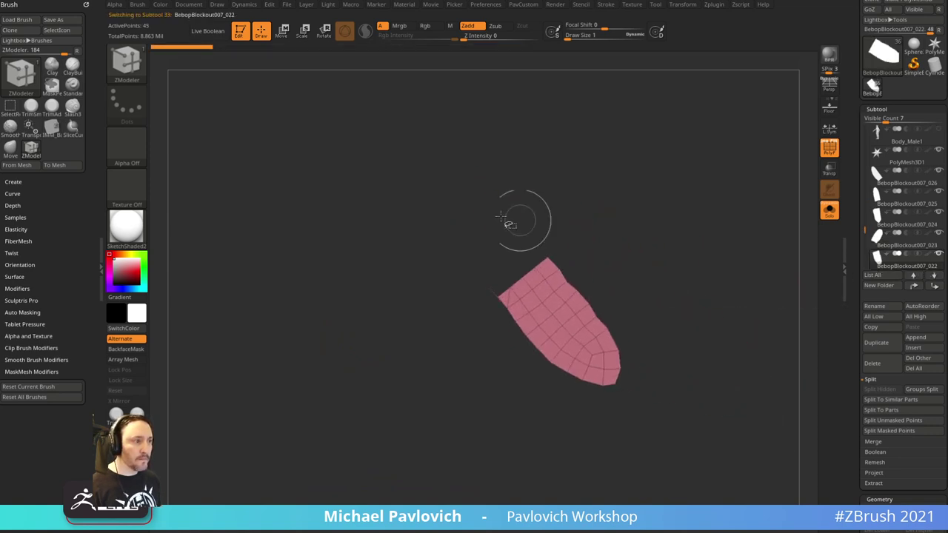
key("ctrl+shift")
left_click_drag(432, 218, 494, 304, "ctrl+shift")
left_click_drag(687, 226, 709, 283, "ctrl+shift")
key("3")
left_click(683, 233)
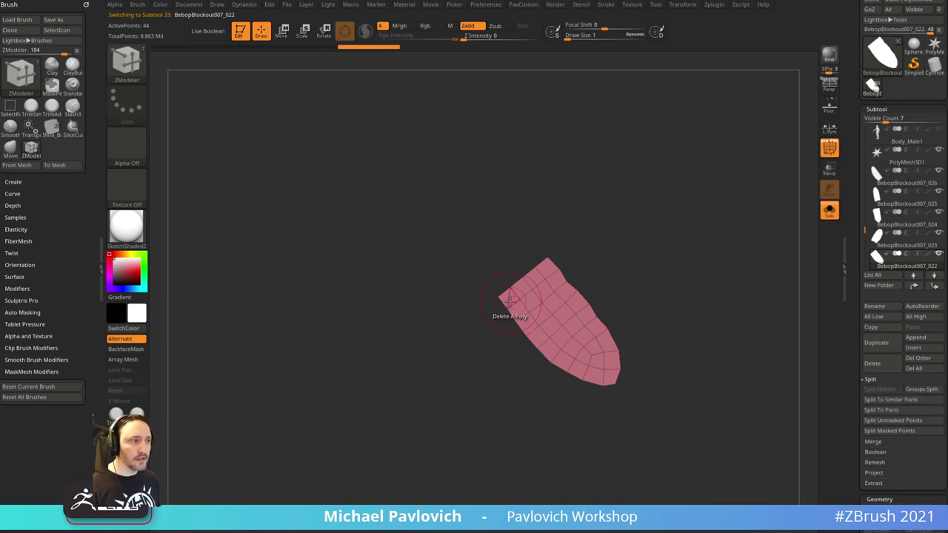
left_click(508, 296, "alt")
- Delete the stray corner polygon on BebopBlockout007_021, and check the topology of BebopBlockout007_020 and BebopBlockout007_019
left_click(934, 277)
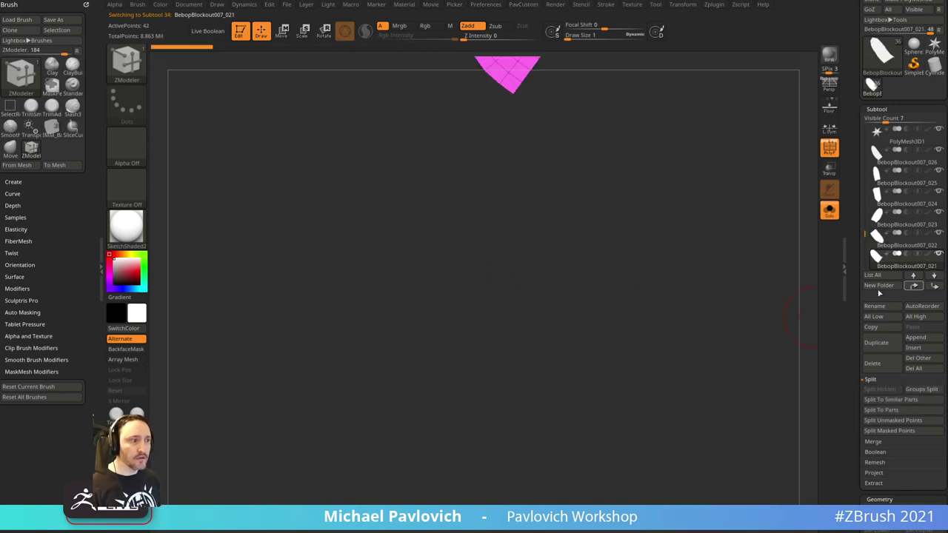
left_click_drag(653, 145, 618, 460, "alt")
left_click(511, 364)
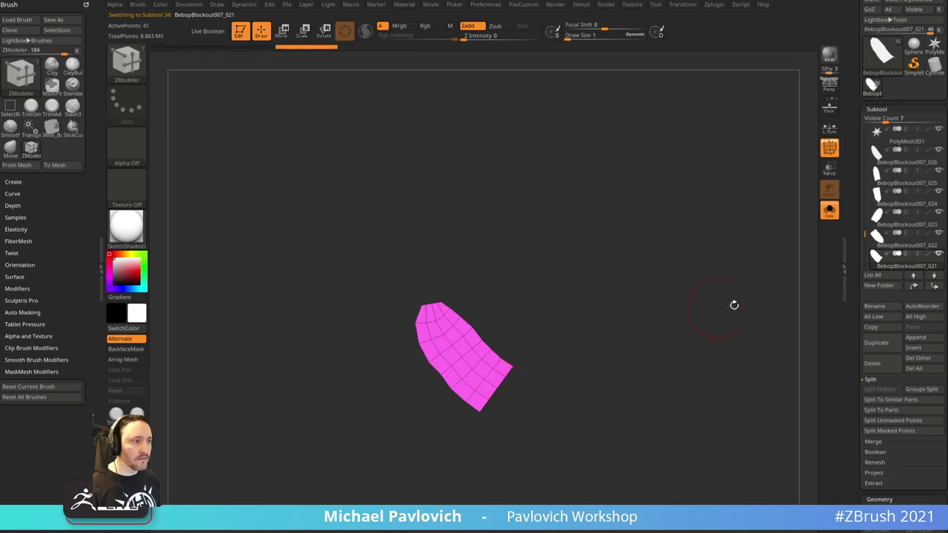
left_click(934, 275)
left_click_drag(690, 335, 648, 284)
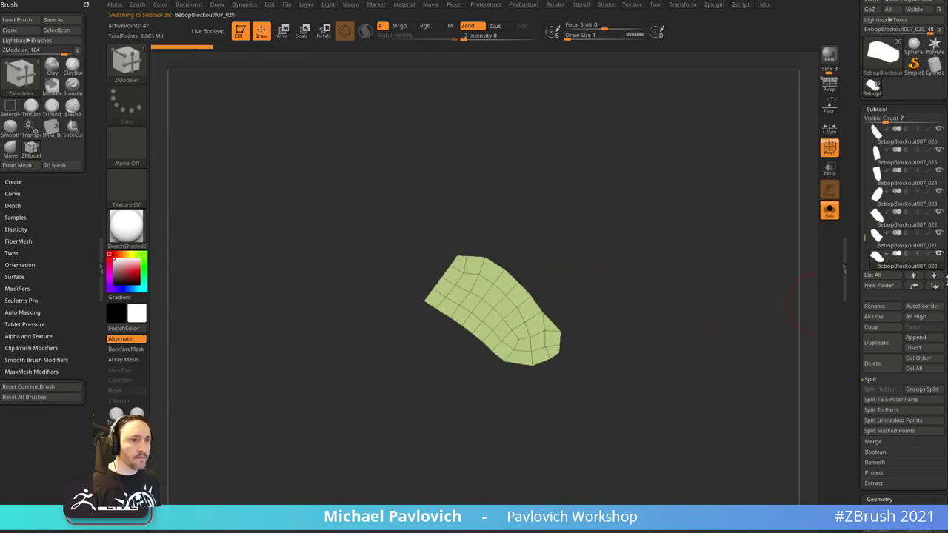
left_click(934, 275)
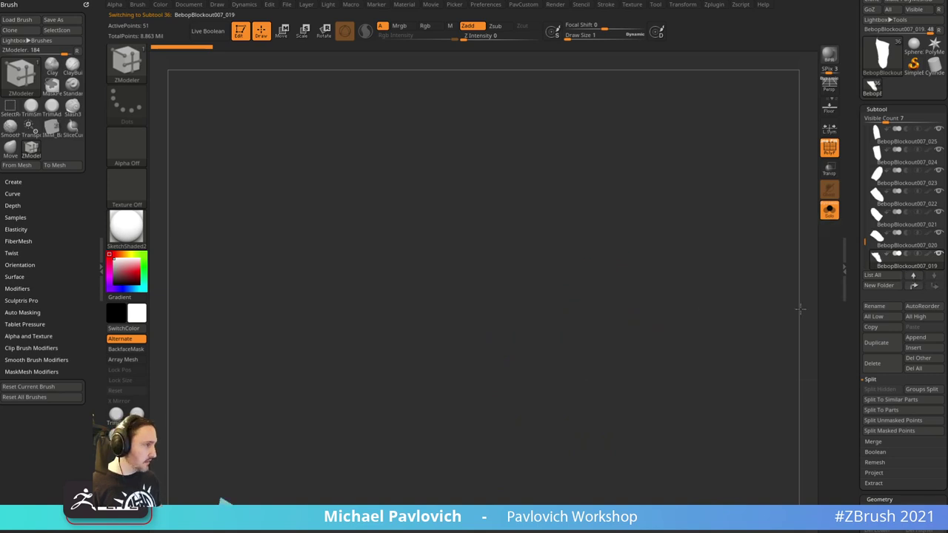
left_click_drag(492, 430, 714, 228, "alt")
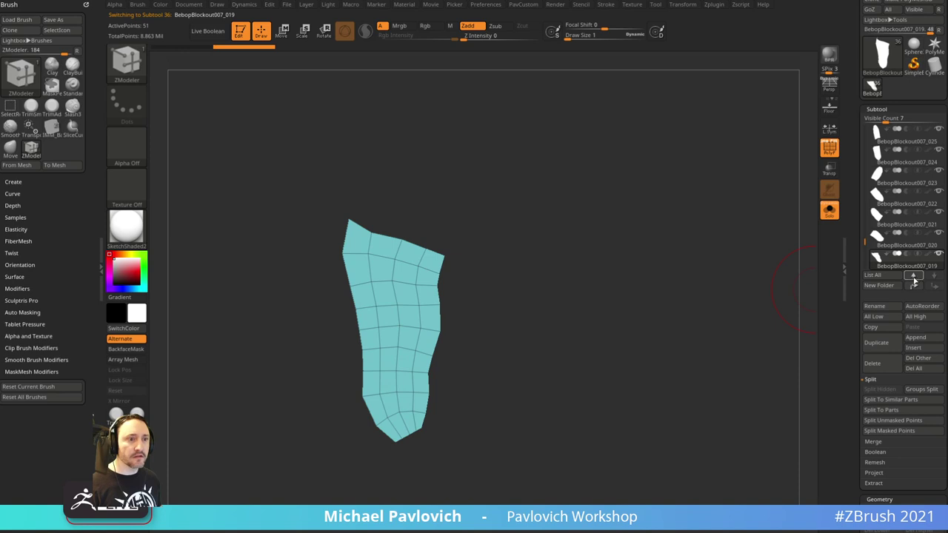
- Leave Solo mode and activate the BebopBlockout007_026 subtool
left_click(829, 210)
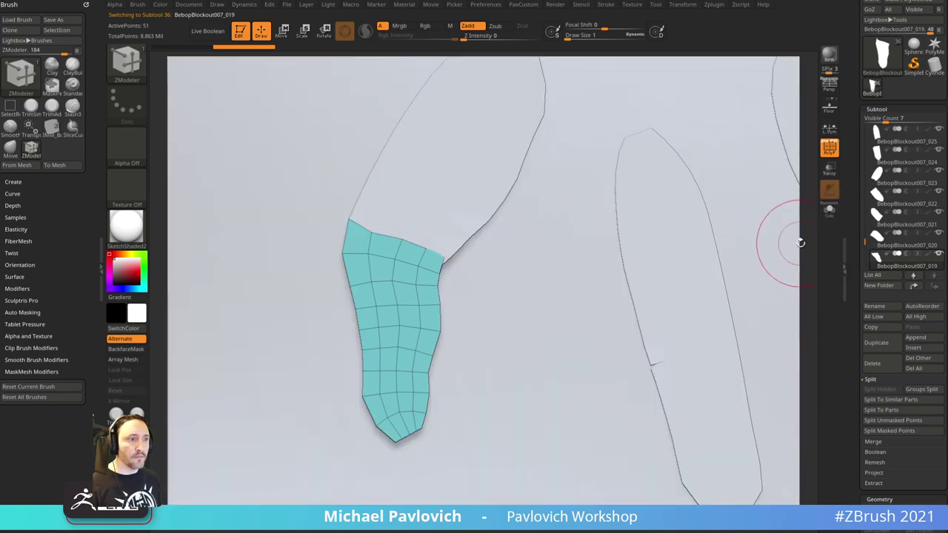
right_click_drag(799, 228, 755, 194, "ctrl")
left_click(829, 152)
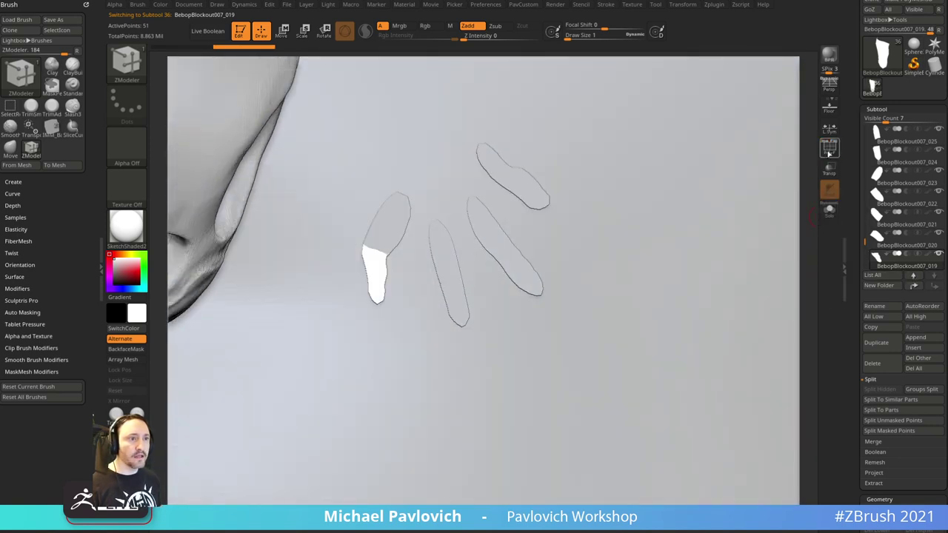
left_click(830, 148)
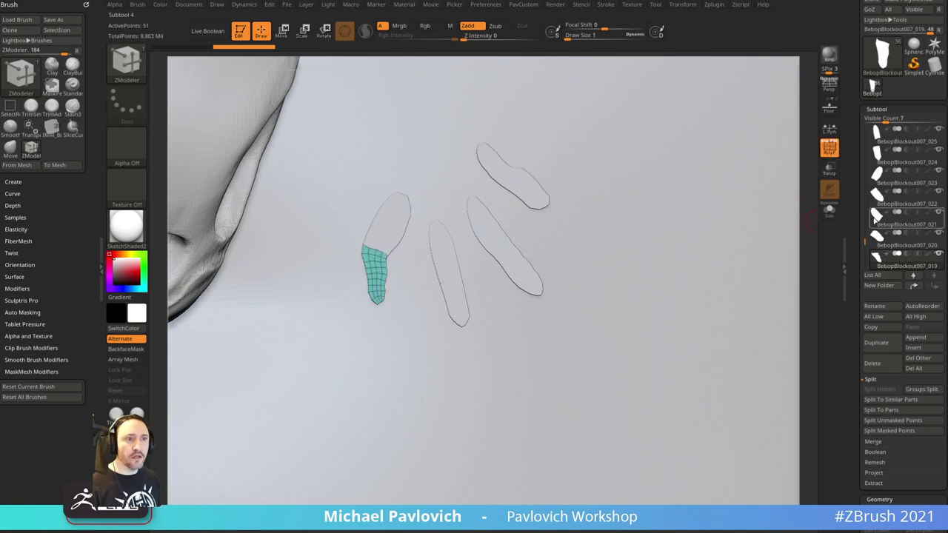
left_click_drag(865, 235, 863, 224)
left_click(885, 199)
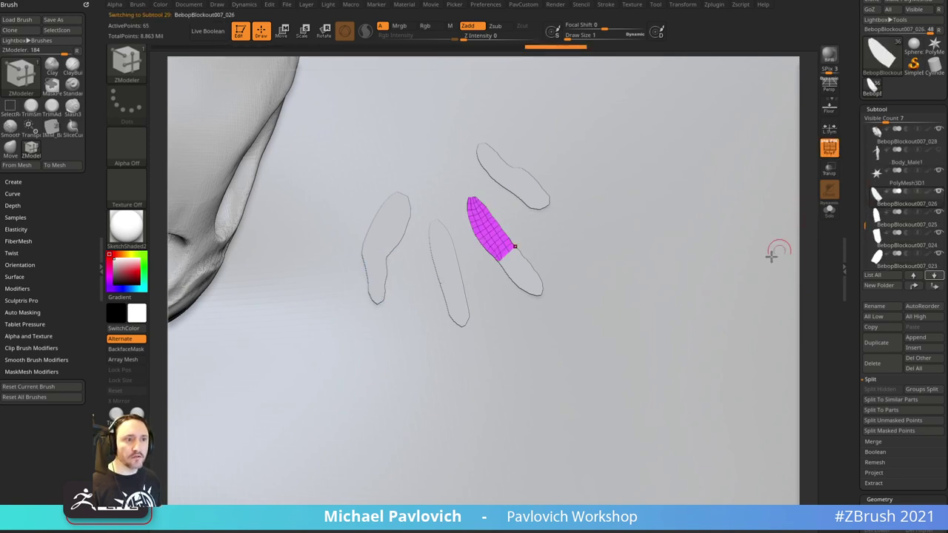
- Merge all the strip subtools listed below BebopBlockout007_026 into it and isolate the combined mesh in Solo mode with ZModeler active
key("ctrl+m")
left_click(746, 302)
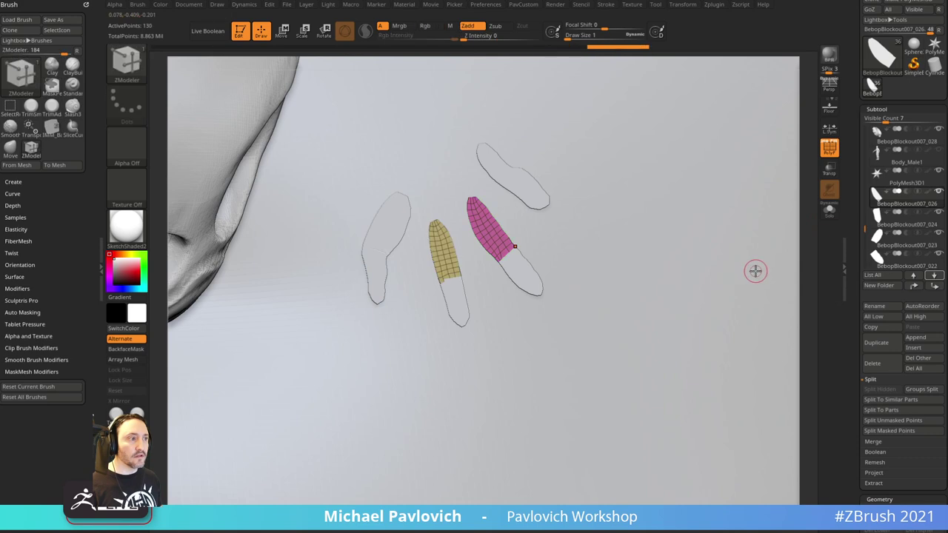
key("ctrl+shift+m")
key("ctrl+shift+m")
key("ctrl+shift+m")
key("ctrl+shift+m")
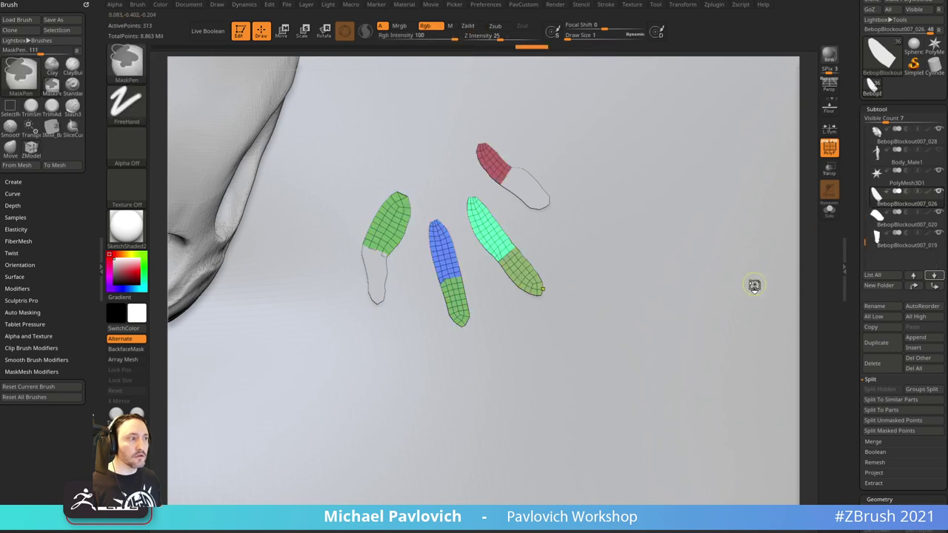
key("ctrl+shift+m")
key("ctrl+shift+m")
key("b")
key("z")
key("m")
left_click(828, 213)
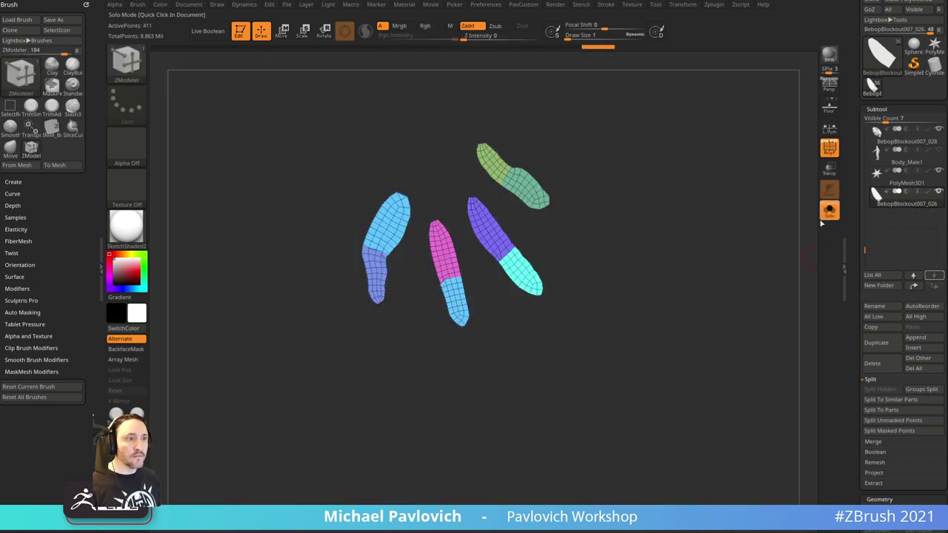
- Isolate individual strip polygroups to inspect their topology, and restore the visibility of all strips
left_click_drag(792, 270, 746, 303, "alt")
left_click(562, 370, "ctrl+shift")
left_click_drag(629, 364, 624, 372, "alt")
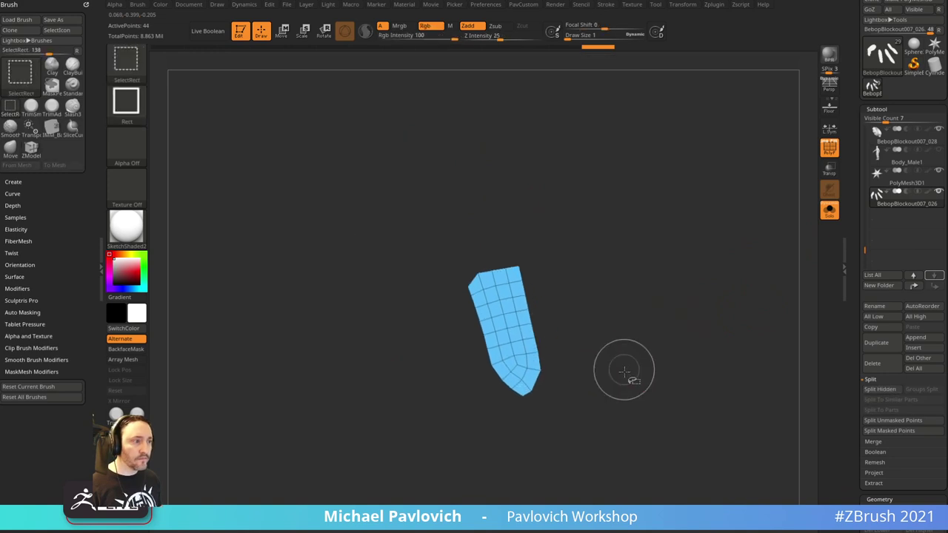
left_click(625, 372, "ctrl+shift")
left_click(491, 245, "ctrl+shift")
left_click(561, 282, "ctrl+shift")
left_click_drag(703, 373, 698, 326, "alt")
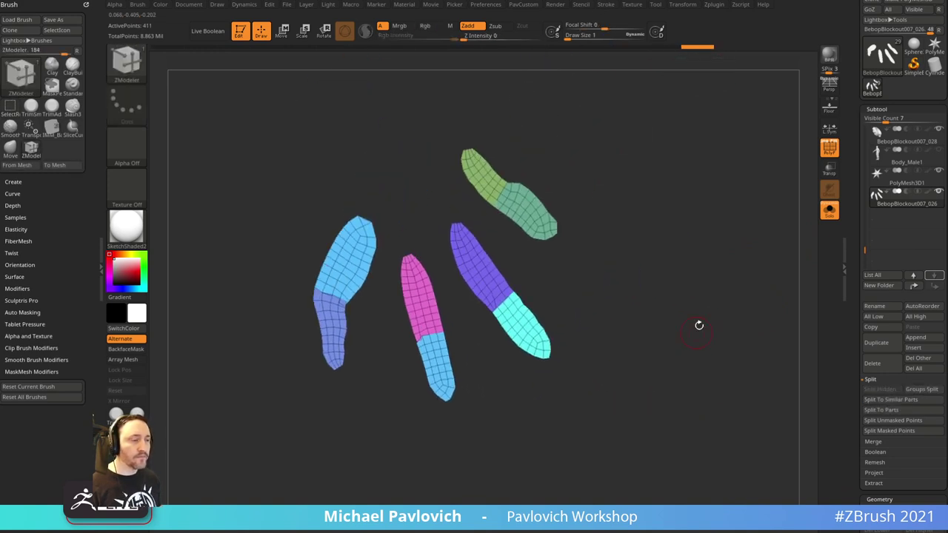
- Set Panel Loops to 1 loop with a Polish value of 0 in the EdgeLoop settings
left_click_drag(852, 334, 857, 194)
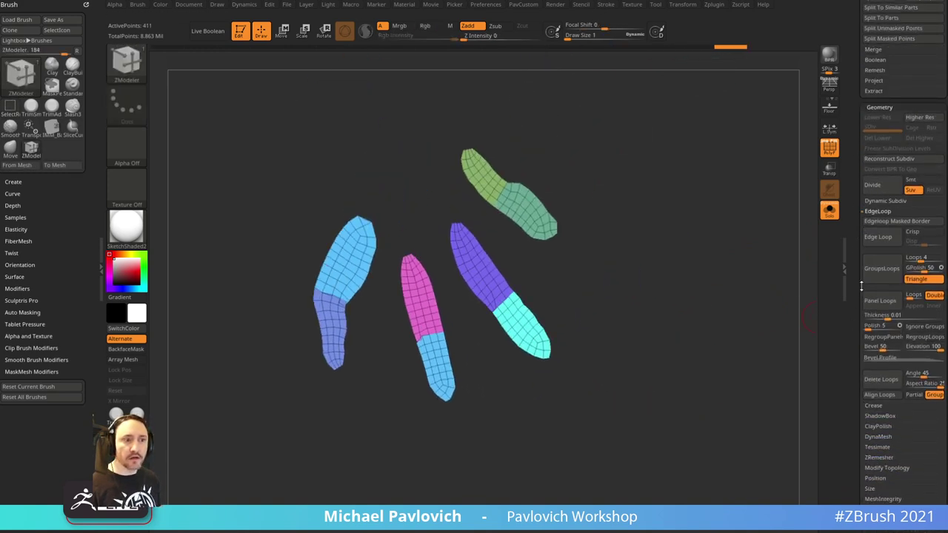
left_click_drag(857, 275, 858, 205)
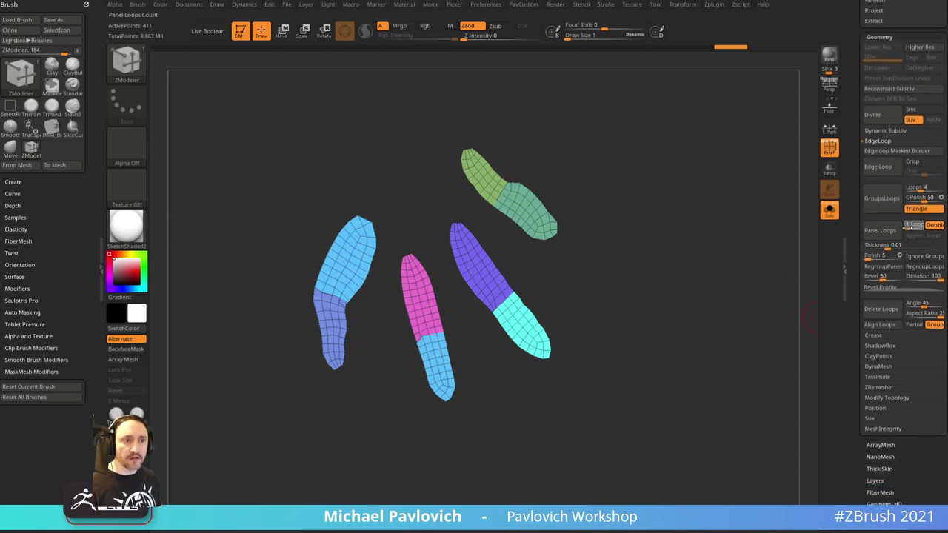
left_click(907, 228)
left_click(876, 255)
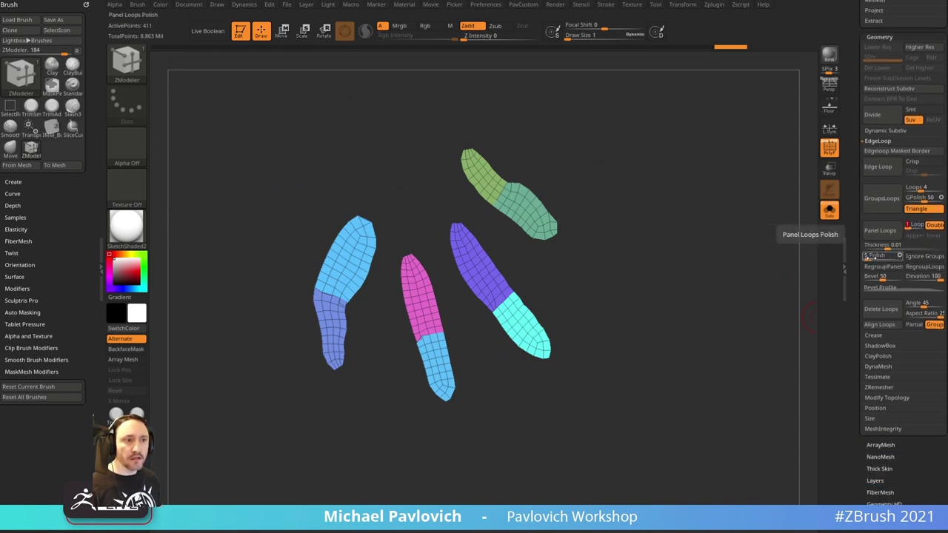
type("0")
key("Return")
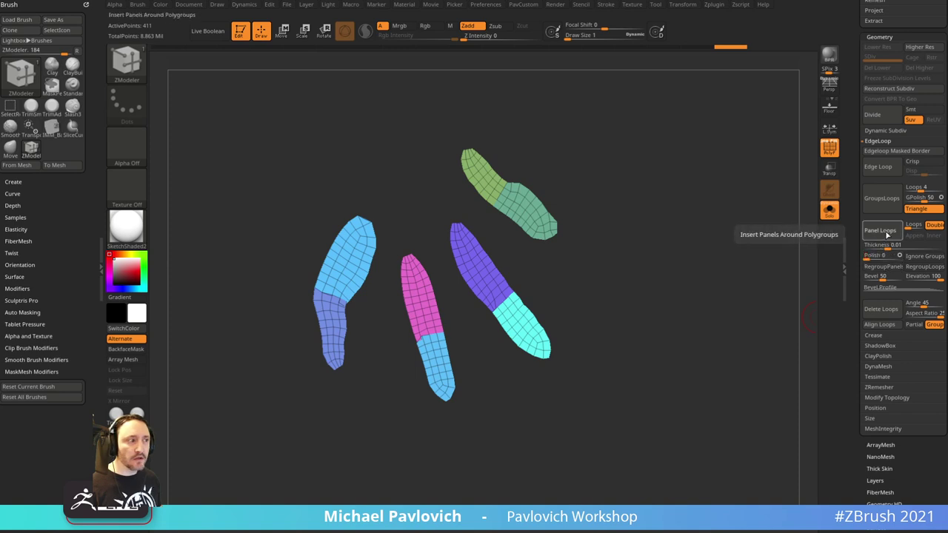
- Try Panel Loops on the merged strips, undo it, and rerun it with the thickness set to 0.00188
left_click(897, 235)
key("ctrl+z")
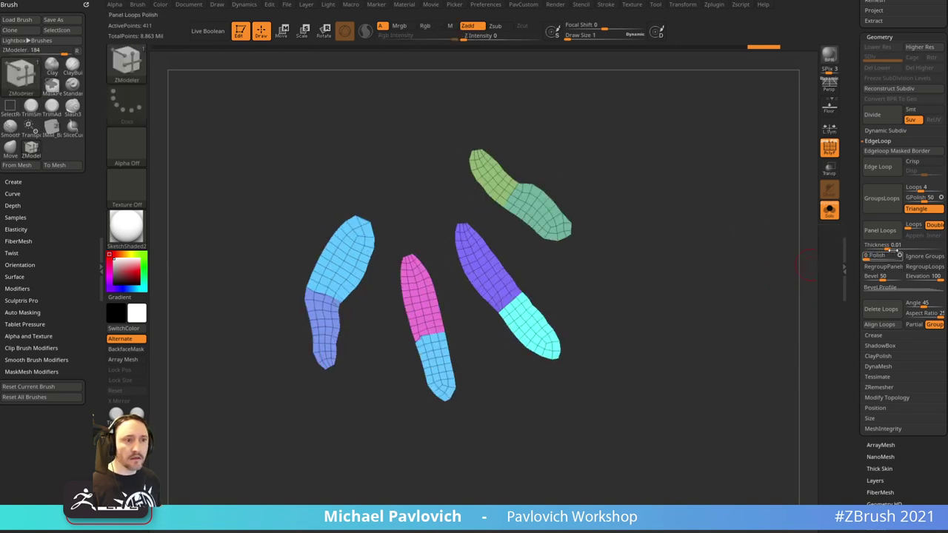
left_click_drag(887, 247, 882, 247)
left_click(890, 236)
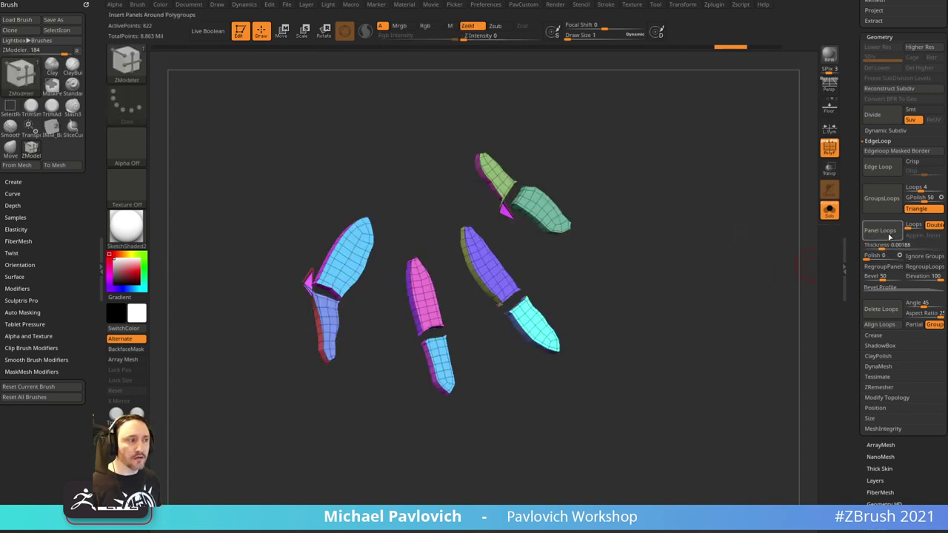
left_click_drag(759, 271, 667, 314)
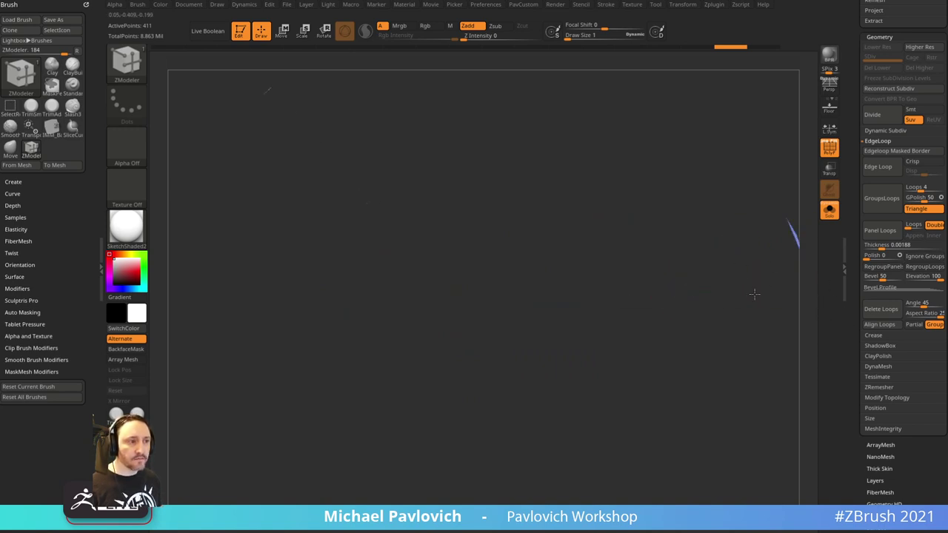
- Try removing the thin stray sliver with ZModeler and undo the edit
left_click_drag(725, 337, 646, 312)
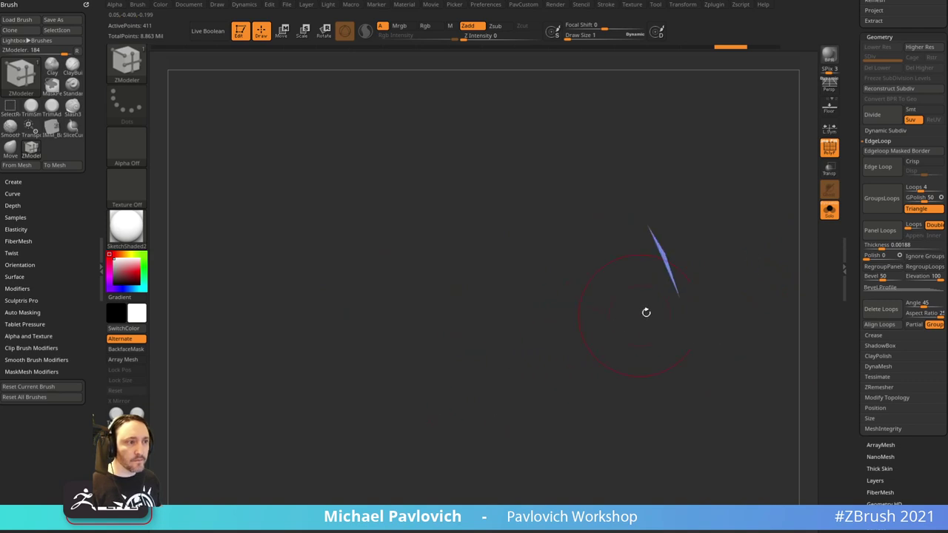
left_click(662, 256)
left_click_drag(698, 218, 701, 243)
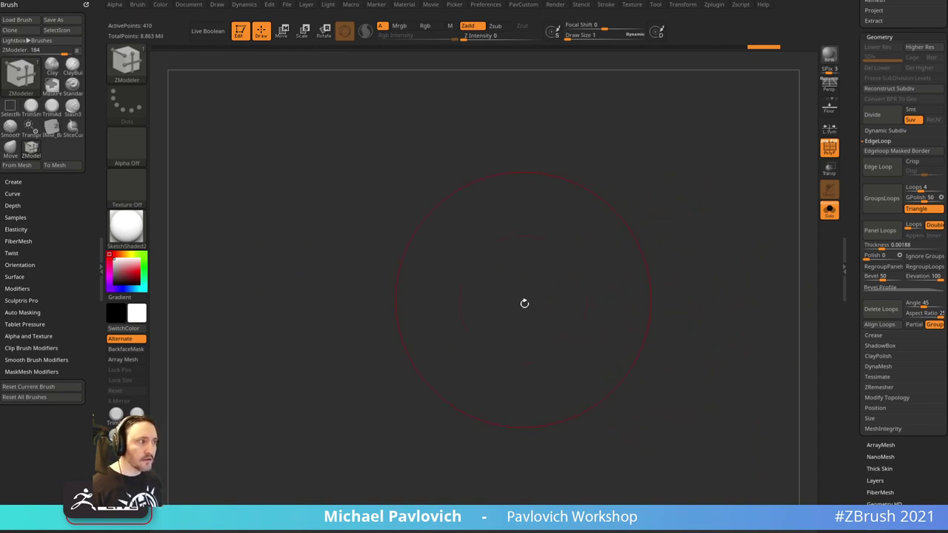
left_click_drag(524, 304, 614, 371)
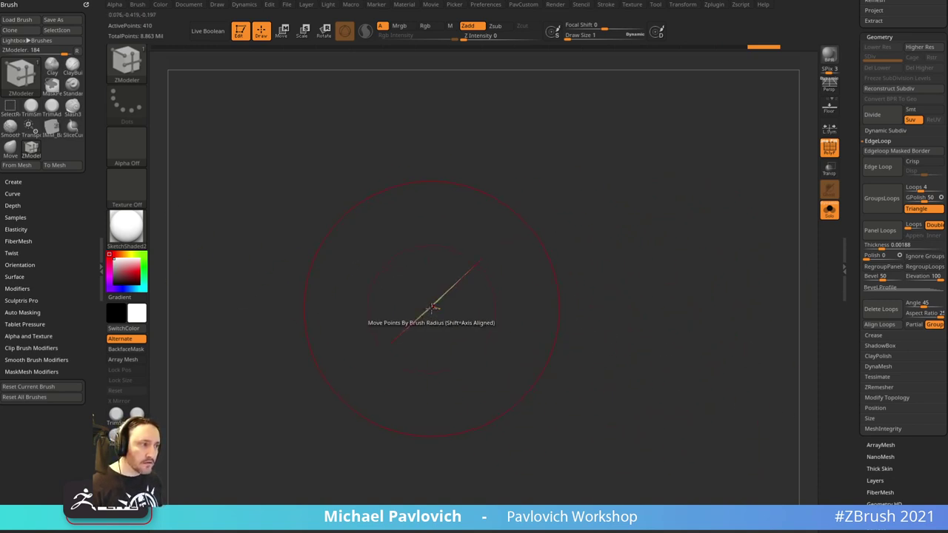
key("ctrl+z")
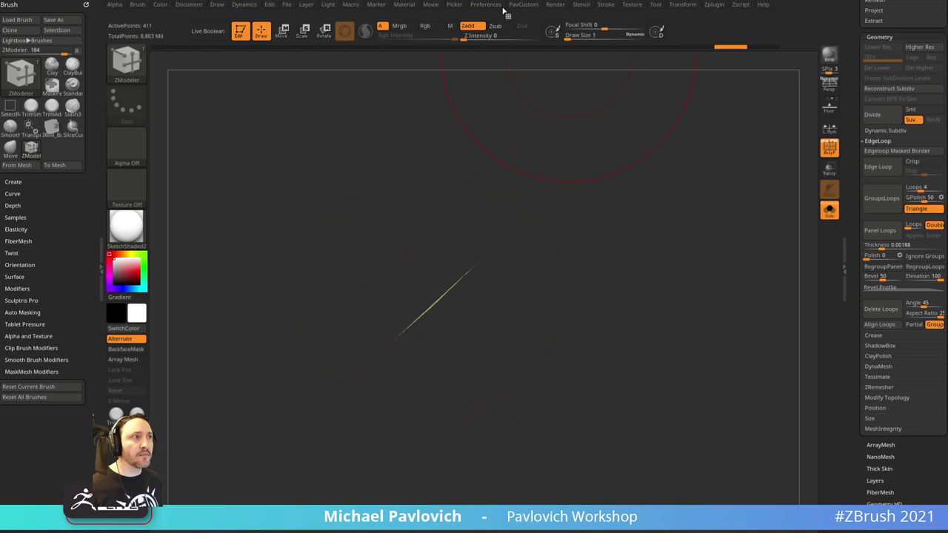
- Open the Draw preferences
left_click(492, 5)
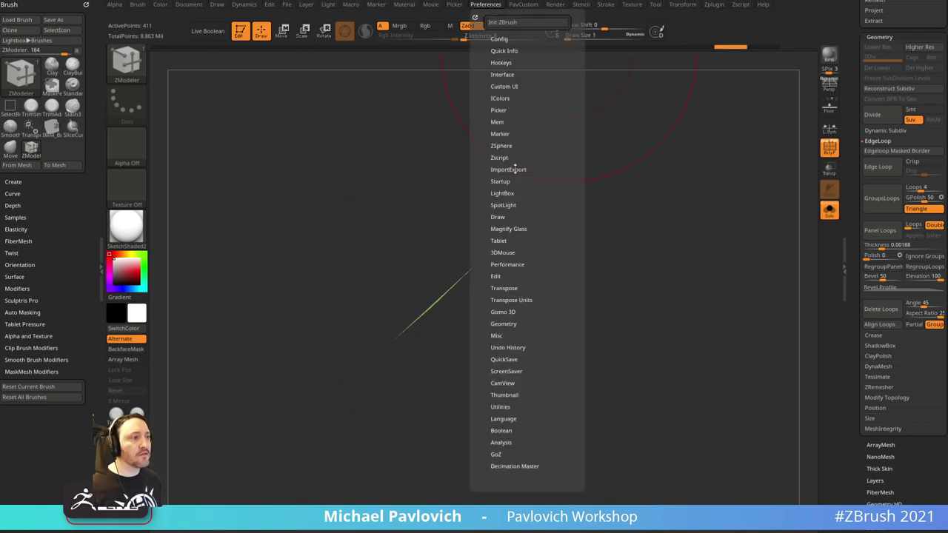
left_click(498, 217)
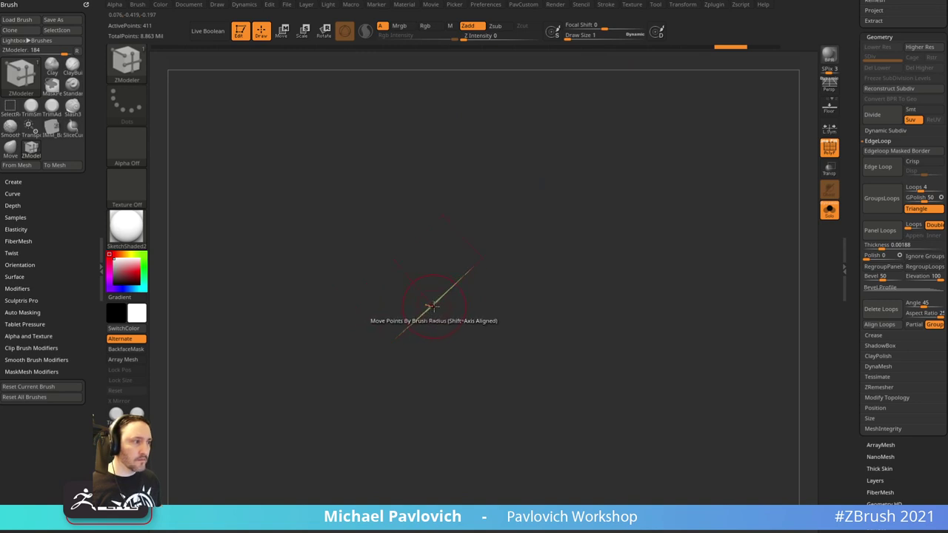
- Set ZModeler's point and edge actions to Do Nothing and delete the thin stray sliver polygon at the green strip's seam
key("space")
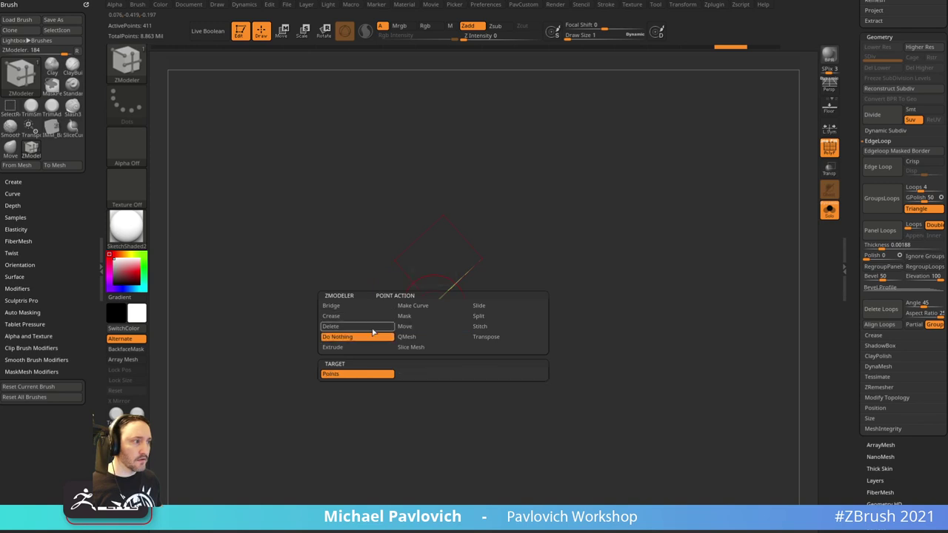
left_click(366, 337)
key("space")
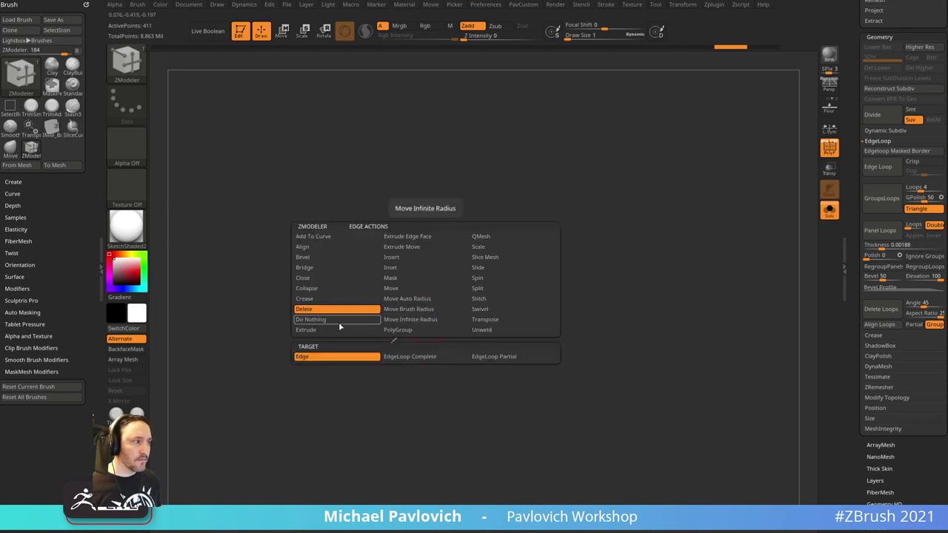
left_click(319, 320)
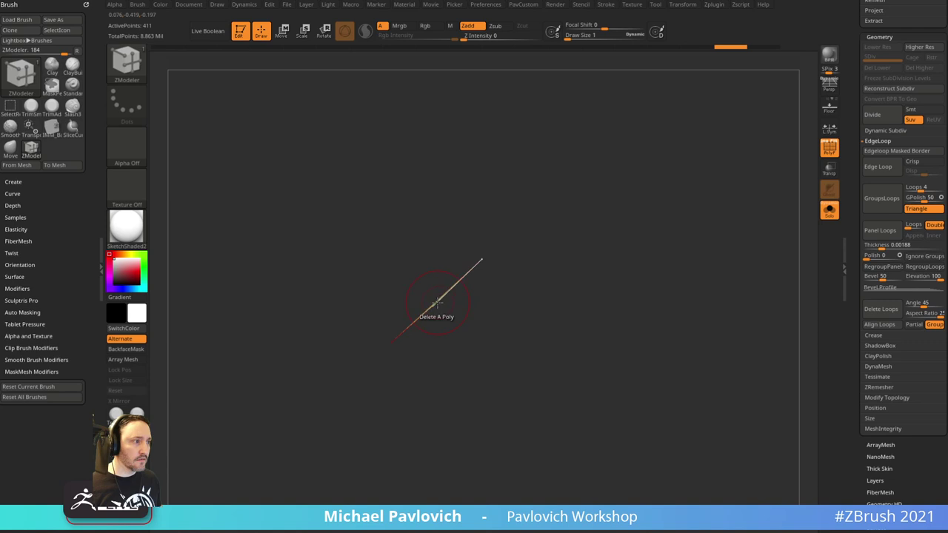
left_click(433, 307)
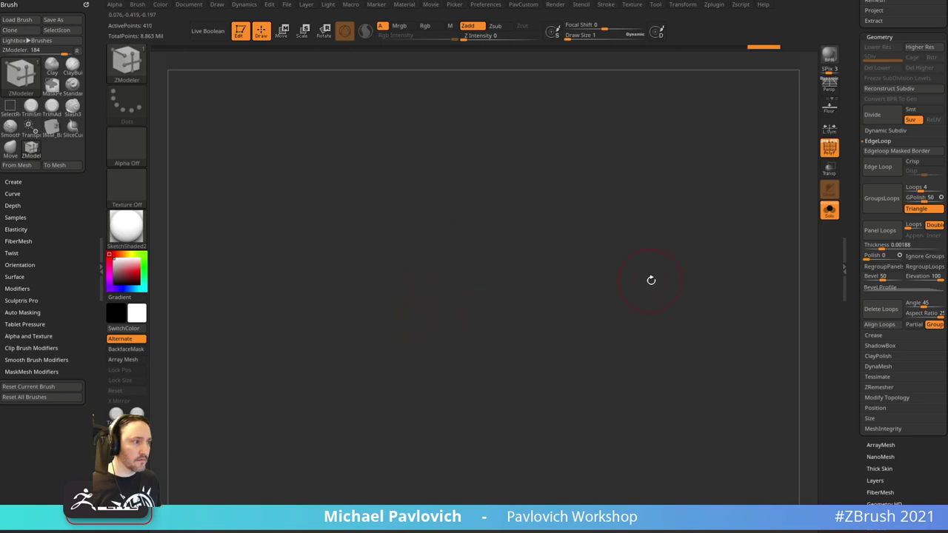
- Try Panel Loops on all four strips with the current settings and undo it
left_click_drag(788, 209, 840, 208, "shift")
left_click_drag(722, 152, 601, 67, "alt")
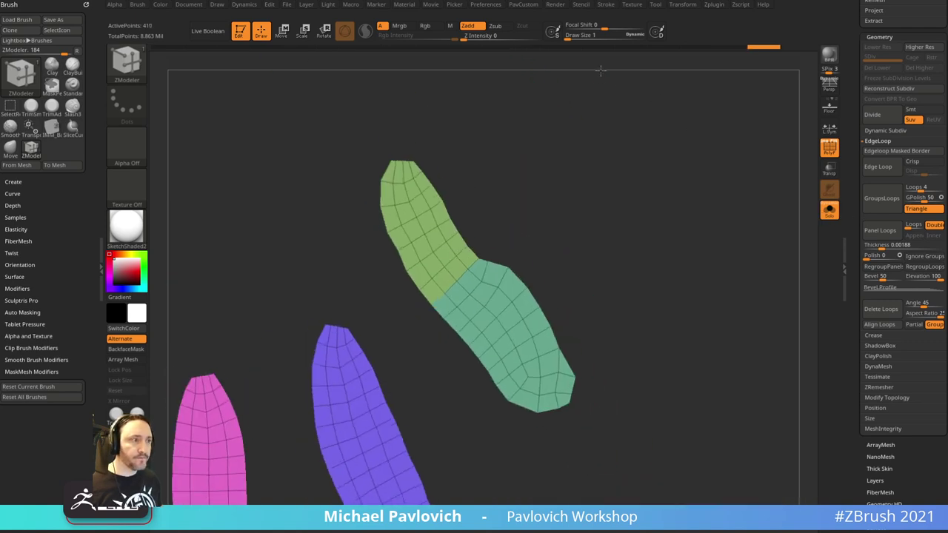
left_click_drag(630, 212, 701, 186, "alt")
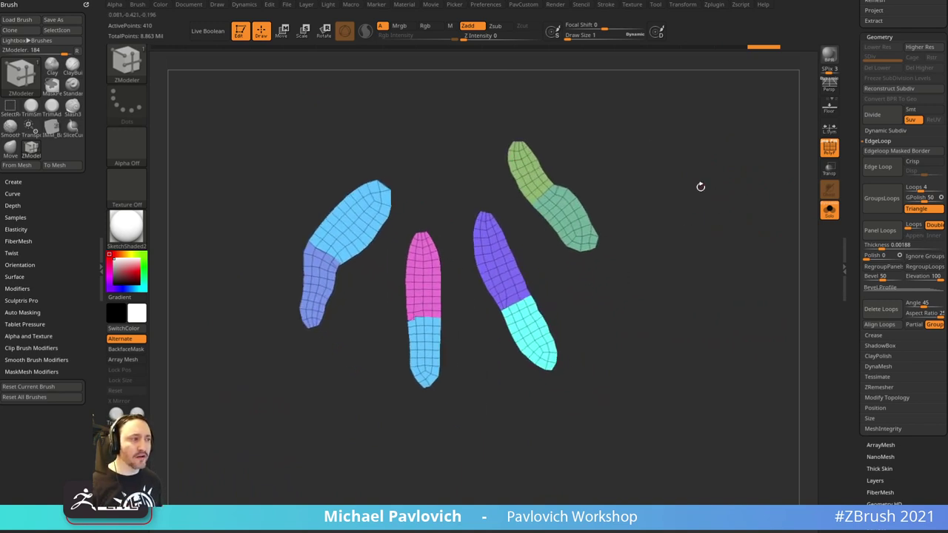
left_click_drag(681, 323, 685, 361, "alt")
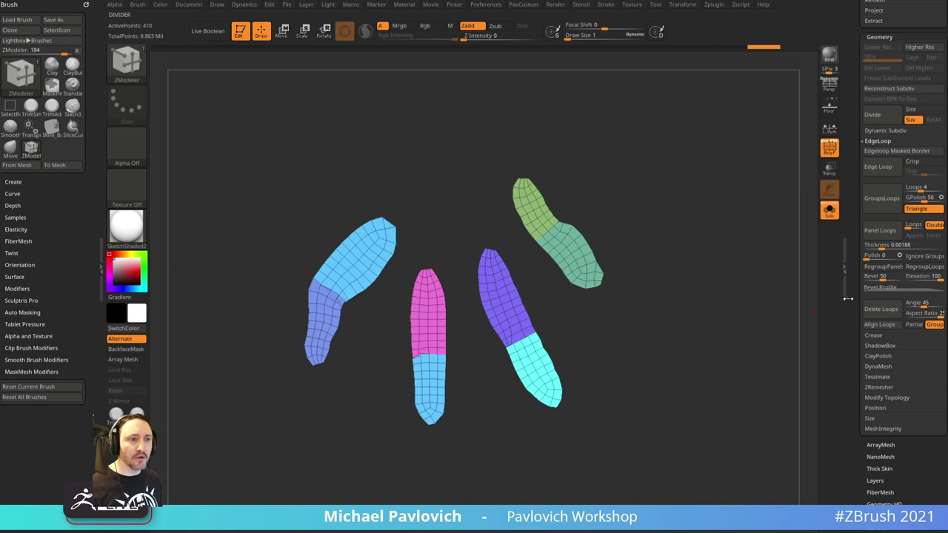
left_click(891, 233)
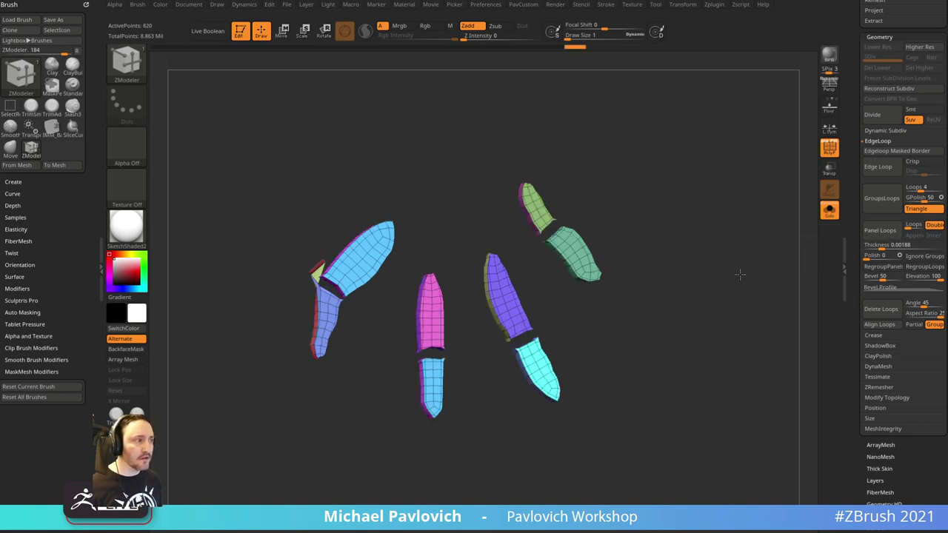
key("ctrl+z")
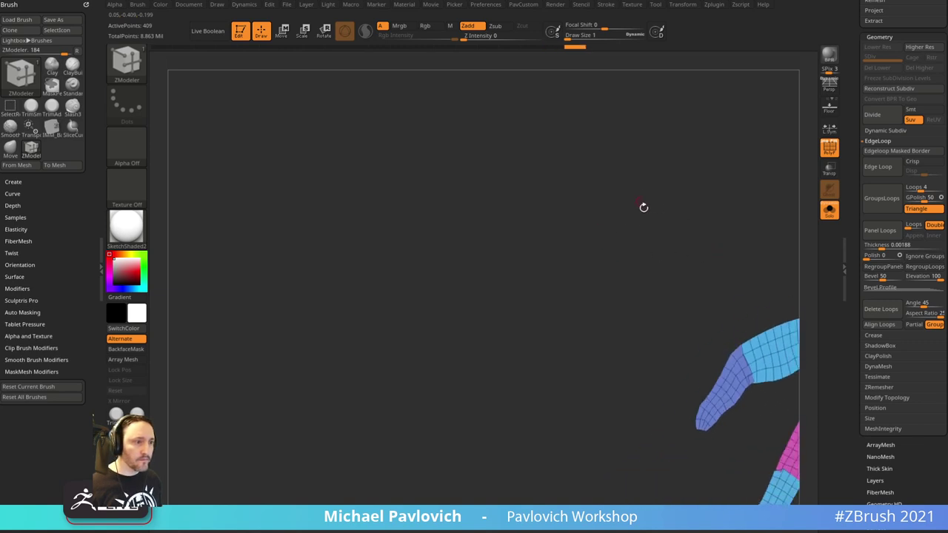
- Test Panel Loops on the cleaned strips with both Polish modes, undoing each result
left_click(877, 232)
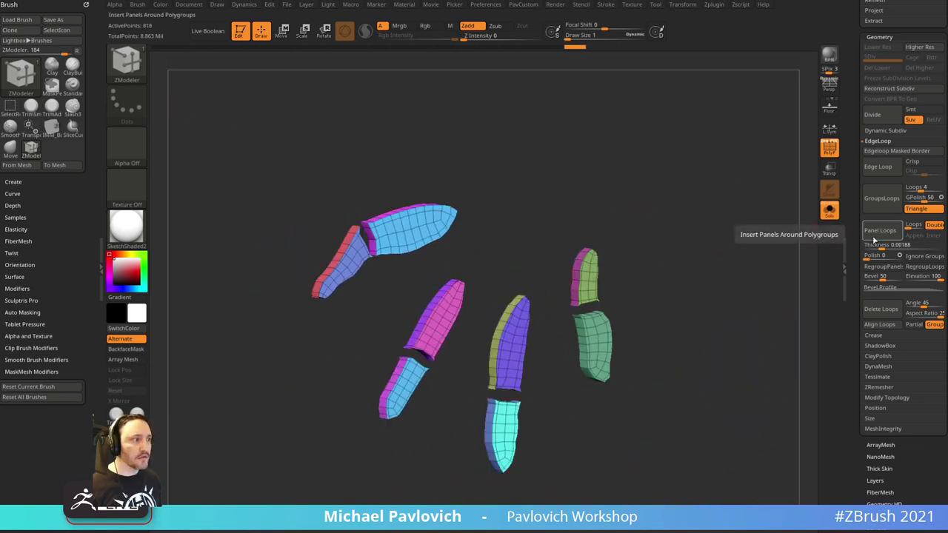
left_click_drag(755, 223, 704, 215)
key("ctrl+z")
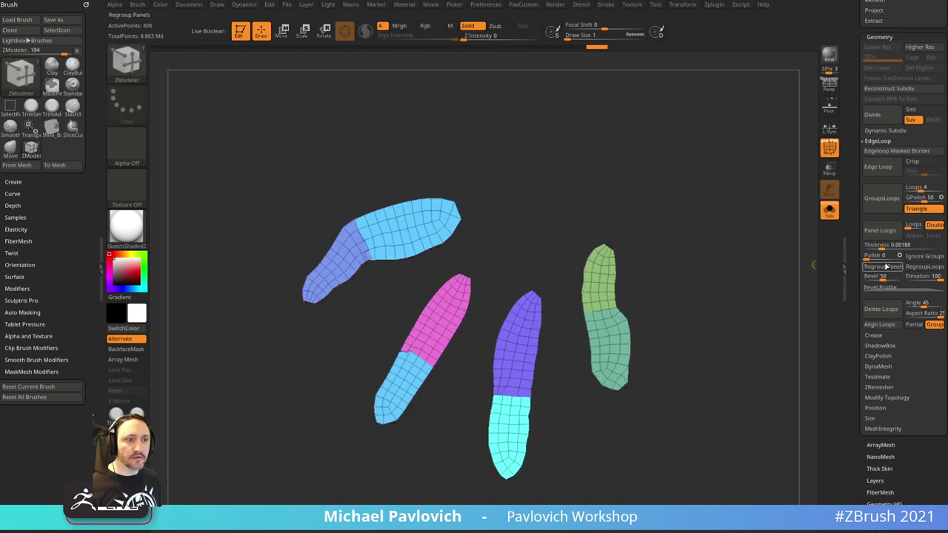
left_click(880, 231)
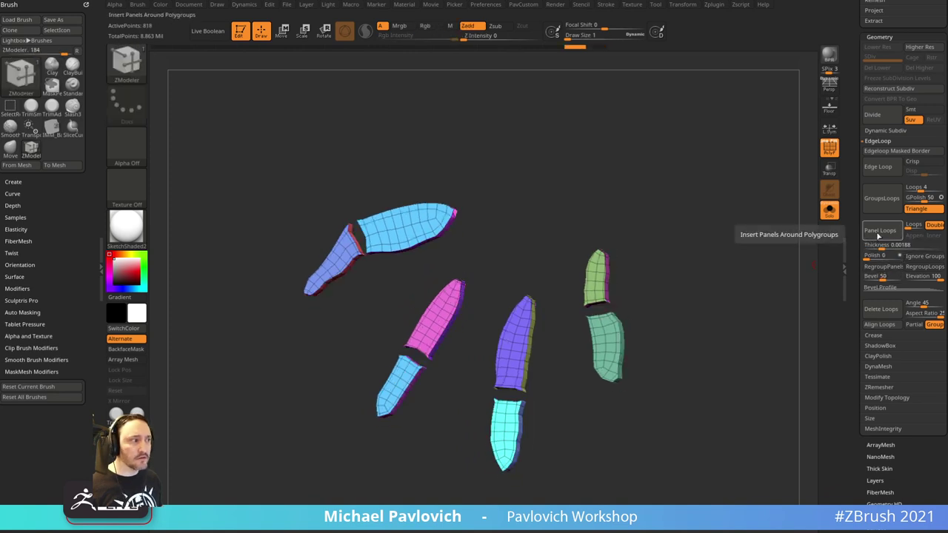
left_click_drag(792, 235, 757, 240)
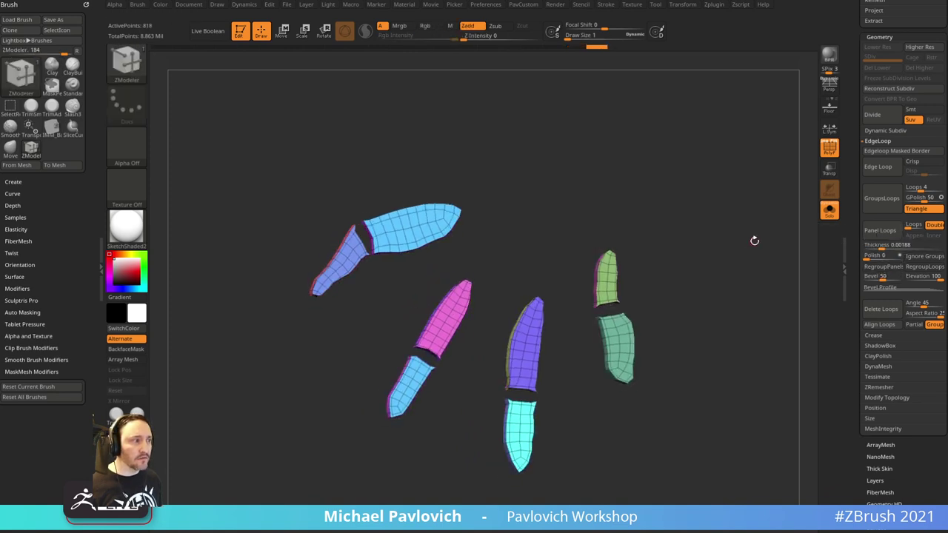
key("ctrl+z")
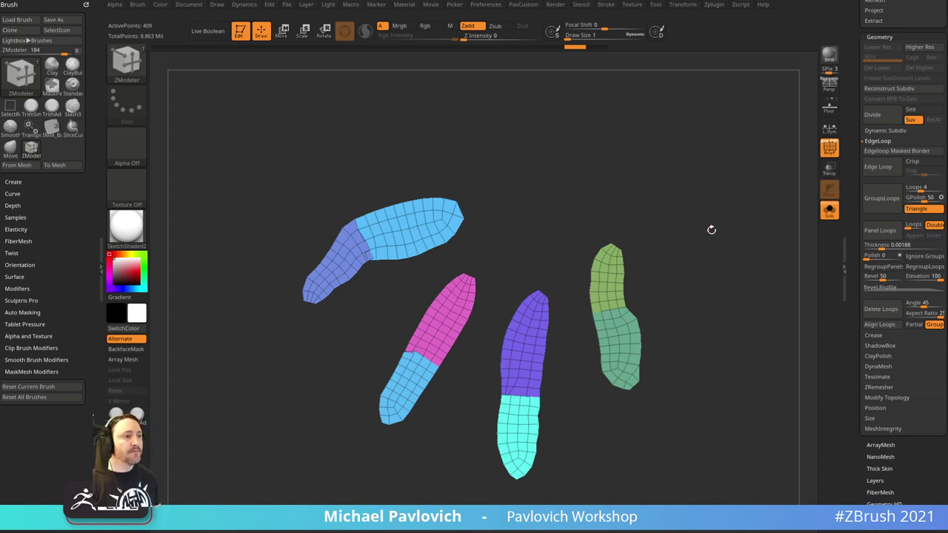
- Isolate the purple polygroup, select the Move brush, and bring the other strips back into view
left_click_drag(727, 255, 846, 258, "alt")
left_click_drag(707, 320, 678, 253, "alt")
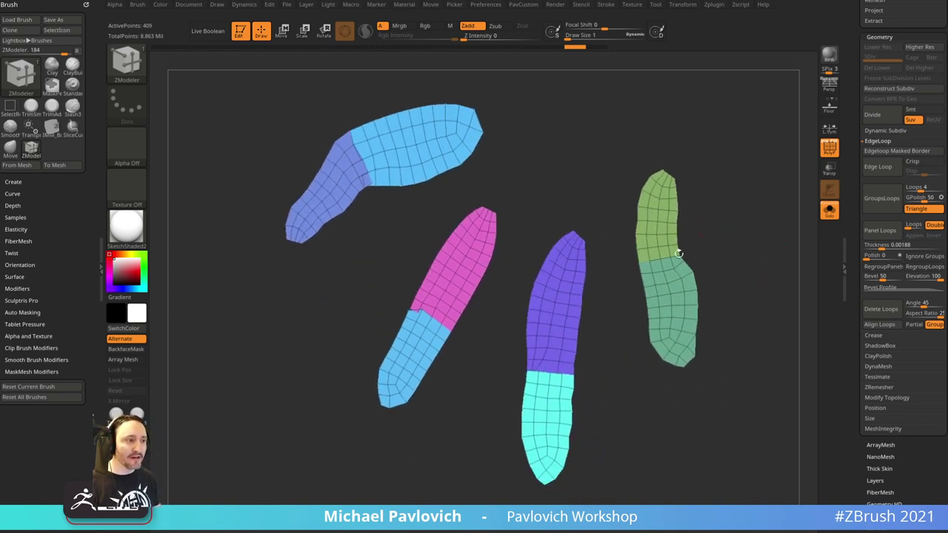
left_click(557, 314, "ctrl+shift")
mouse_move(625, 331)
left_mouse_down("alt")
mouse_move(667, 402)
mouse_move(642, 365)
left_mouse_up("alt")
key("b")
key("m")
key("v")
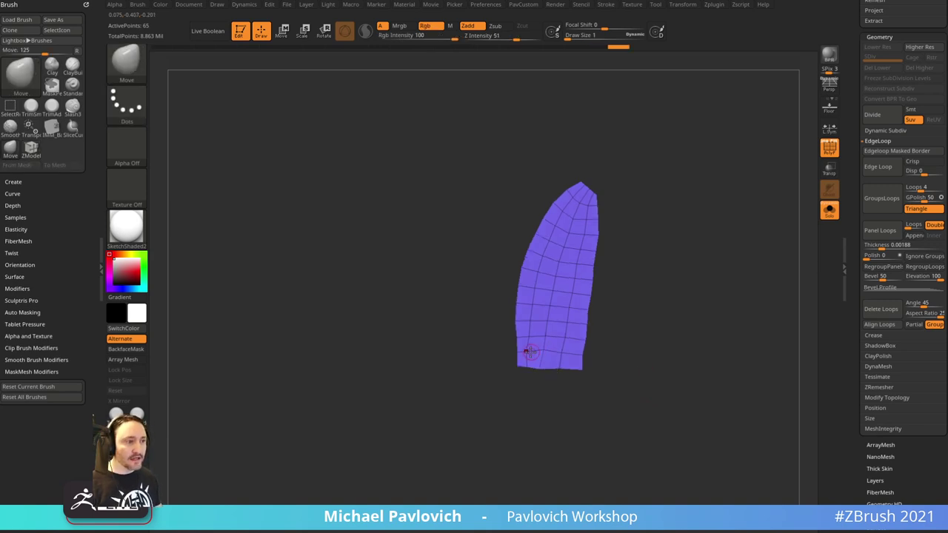
left_click_drag(673, 321, 647, 319, "alt")
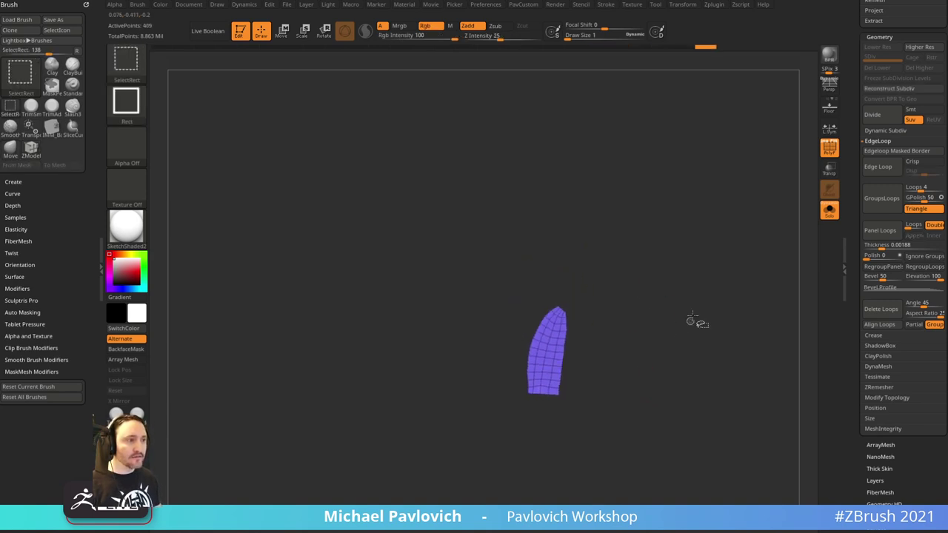
left_click(692, 321, "ctrl+shift")
- Run Panel Loops on all strips with a thickness of 0.00188 and undo a trial mesh deformation
left_click_drag(741, 303, 766, 290, "alt")
left_click(872, 236)
key("2")
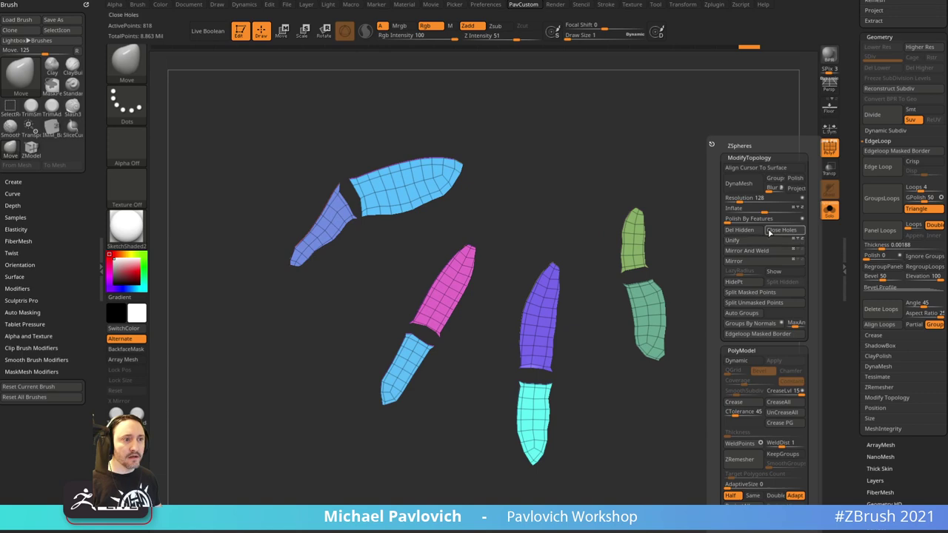
left_click(770, 211)
left_click_drag(770, 211, 766, 211)
key("ctrl+z")
- Assign all strip segments to a single polygroup and smooth them with several passes of Polish By Features
left_click_drag(683, 220, 716, 240)
key("3")
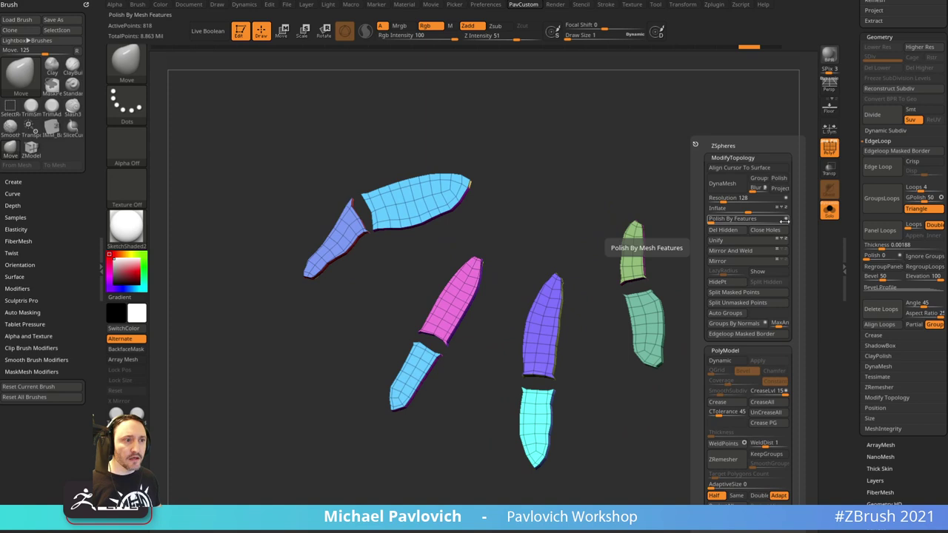
key("ctrl+w")
key("3")
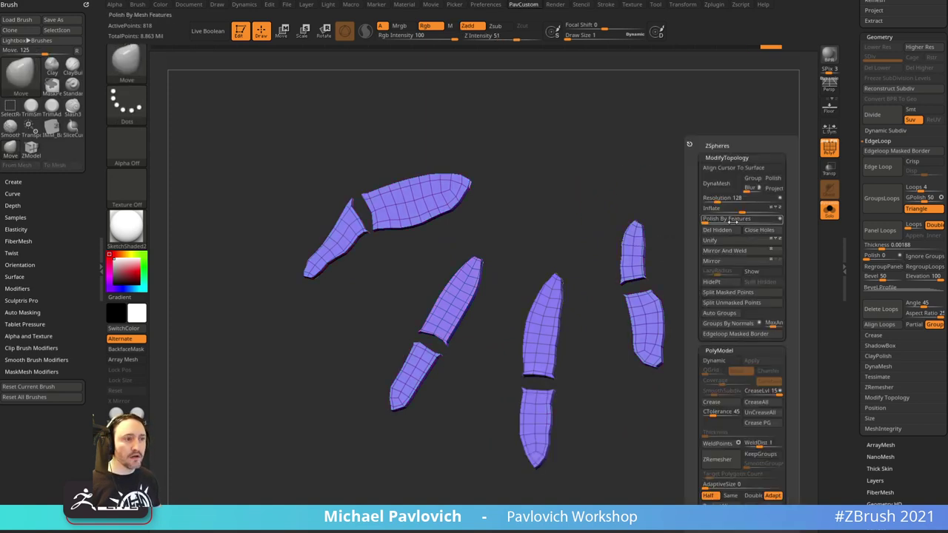
left_click(709, 220)
left_click(709, 219)
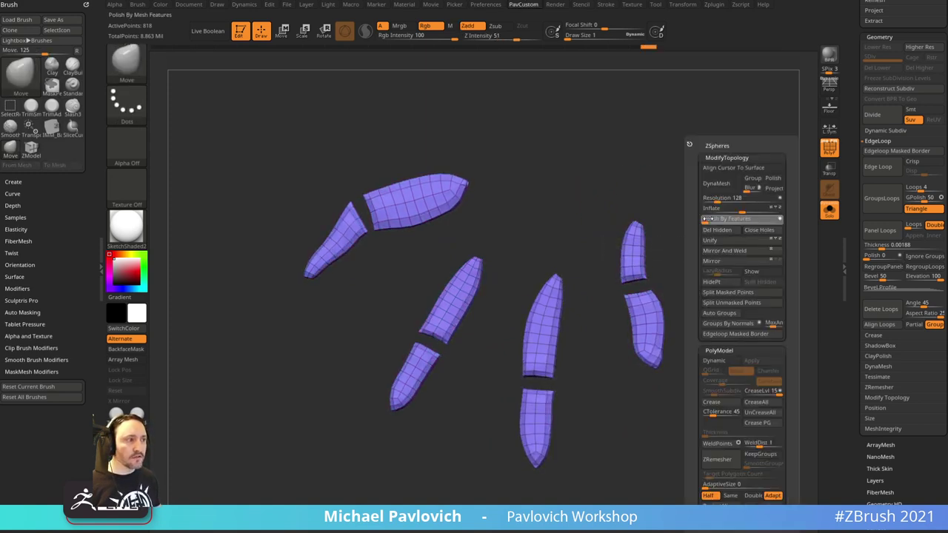
left_click(709, 219)
left_click(709, 219)
left_click_drag(571, 186, 735, 248)
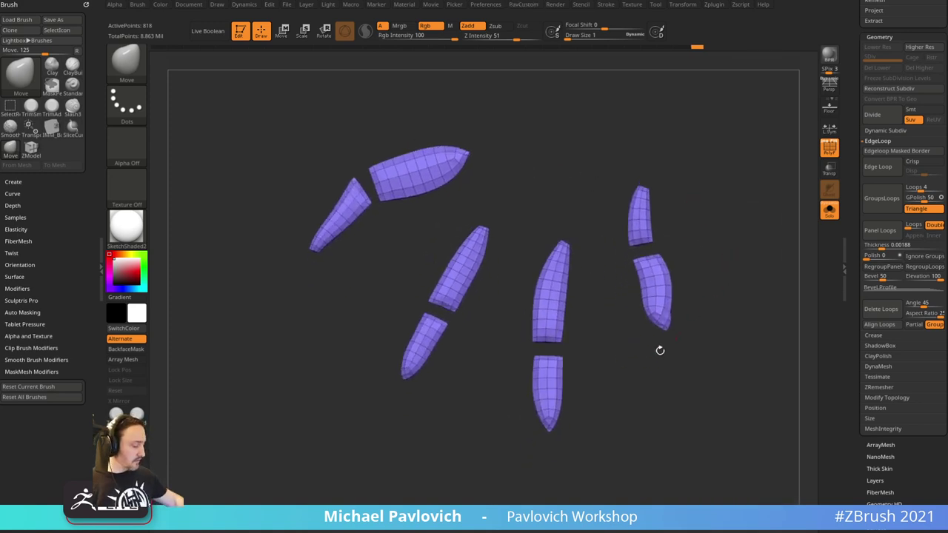
- Swell the strip segments with the Inflat brush at a draw size of about 12.4
key("b")
key("i")
key("n")
left_click_drag(660, 350, 630, 357)
key("s")
mouse_move(539, 429)
left_mouse_down()
mouse_move(568, 428)
mouse_move(556, 408)
mouse_move(550, 437)
mouse_move(554, 414)
left_mouse_up()
key("s")
key("s")
left_click_drag(423, 362, 417, 377)
mouse_move(454, 269)
left_mouse_down()
mouse_move(465, 279)
mouse_move(456, 296)
left_mouse_up()
left_click_drag(503, 245, 483, 230)
mouse_move(318, 244)
left_mouse_down()
mouse_move(393, 178)
mouse_move(465, 148)
left_mouse_up()
mouse_move(647, 228)
left_mouse_down()
mouse_move(640, 216)
mouse_move(652, 249)
left_mouse_up()
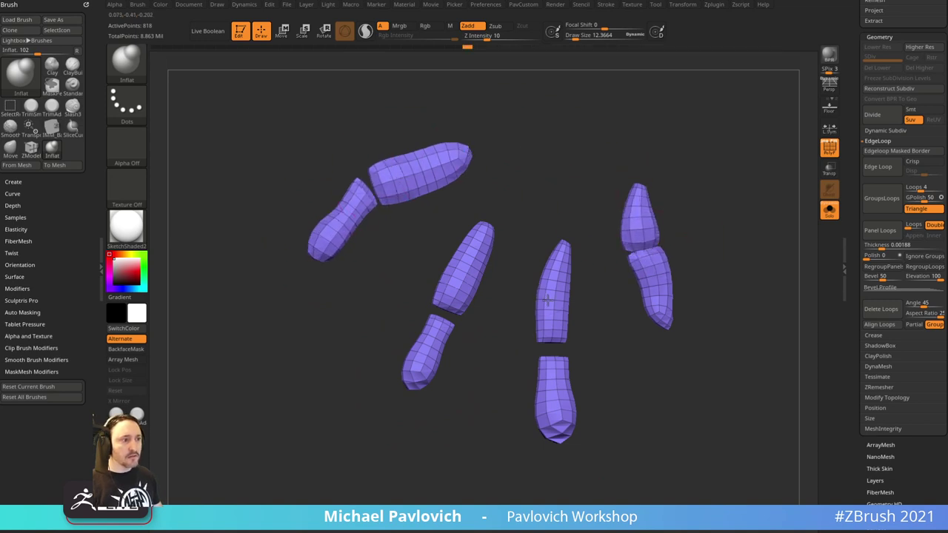
- Inflate the segment ends around the joints so the paired pieces nearly meet
left_click_drag(551, 317, 552, 345)
left_click_drag(507, 354, 494, 349)
left_click_drag(461, 304, 453, 322)
left_click_drag(488, 363, 519, 349)
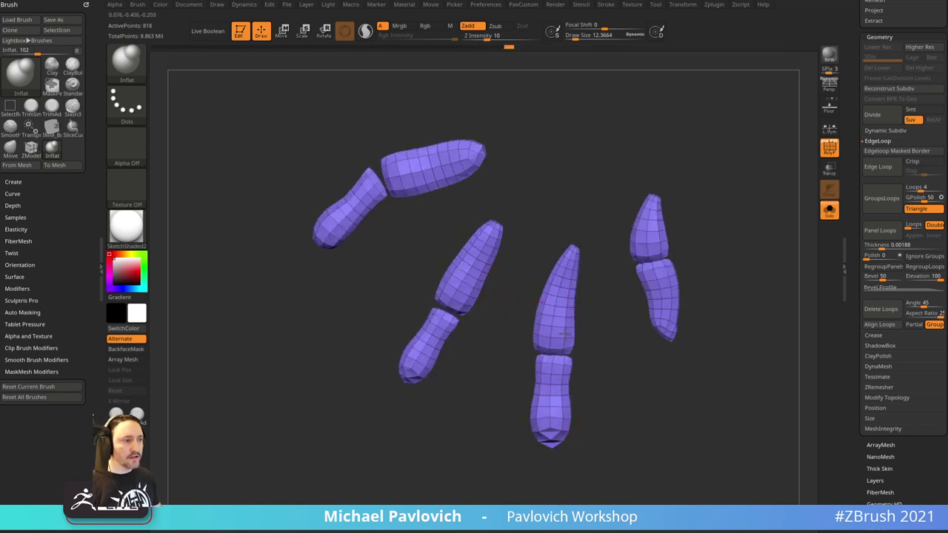
left_click_drag(463, 304, 446, 313)
left_click_drag(641, 261, 656, 259)
left_click_drag(387, 190, 379, 172)
- Turn off Solo mode, hide the polyframe and apply the StartupMaterial
left_click_drag(697, 232, 796, 178)
left_click(830, 210)
key("shift+f")
left_click(126, 225)
left_click(185, 236)
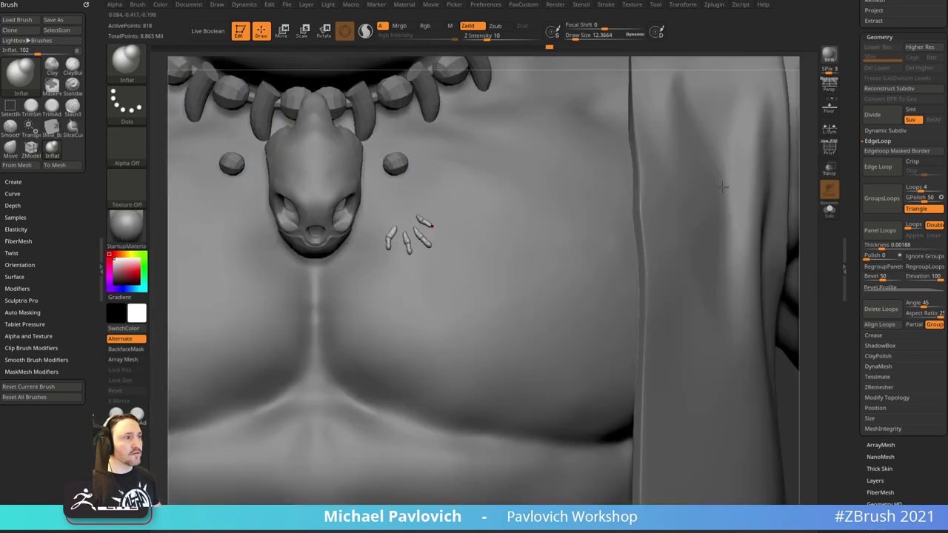
left_click_drag(817, 231, 818, 211, "shift")
mouse_move(801, 151)
left_mouse_down("alt")
mouse_move(822, 319)
mouse_move(814, 285)
left_mouse_up("alt")
- Centre the transform gizmo on the small chest pieces, enable Local Symmetry and scale them up uniformly
key("w")
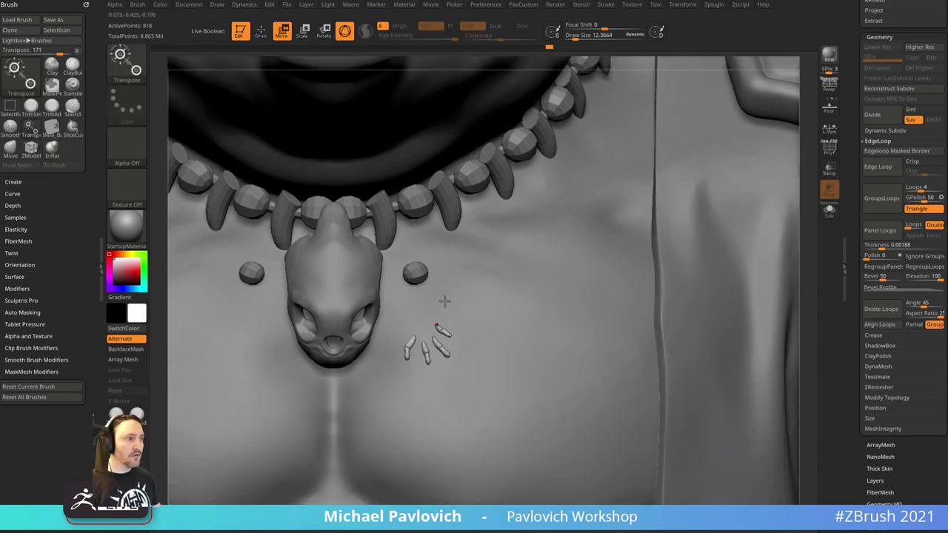
left_click(441, 331)
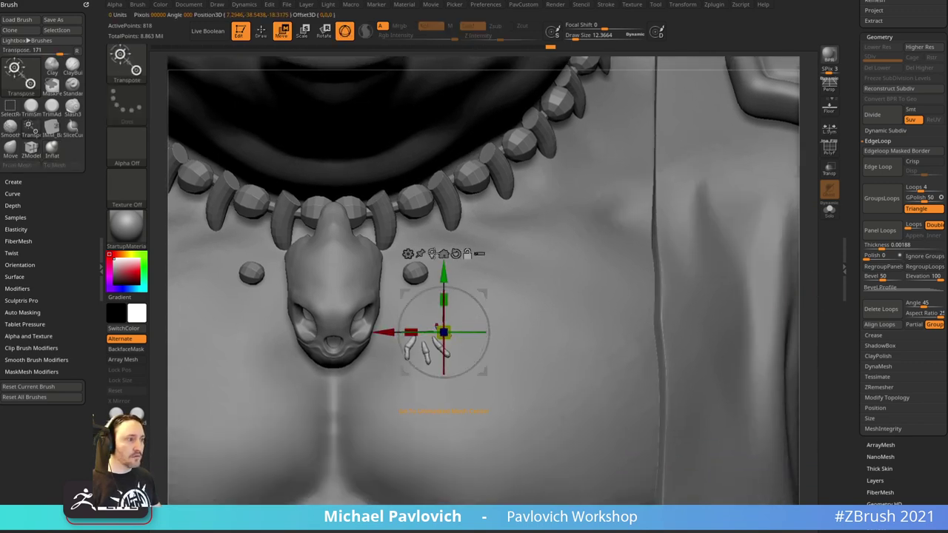
left_click_drag(427, 285, 428, 274)
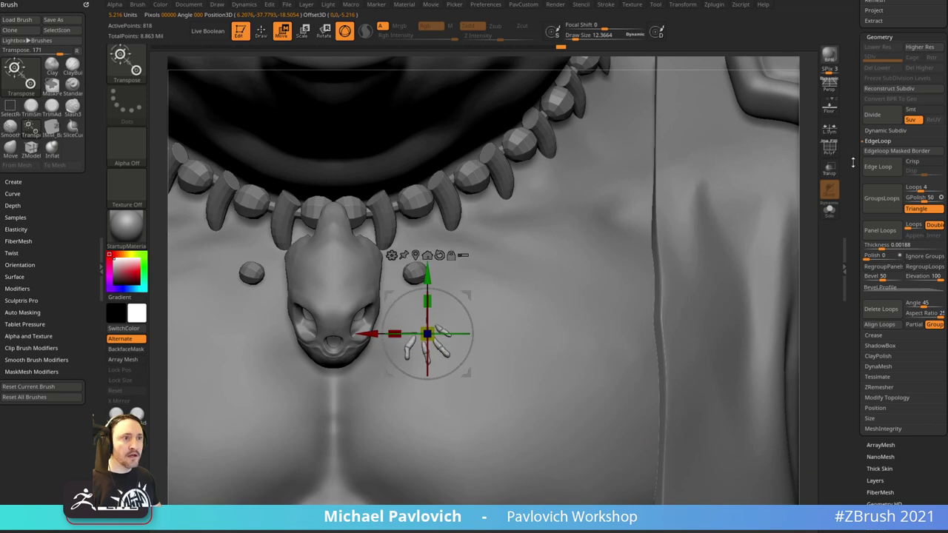
left_click(834, 134)
left_click_drag(428, 333, 513, 280)
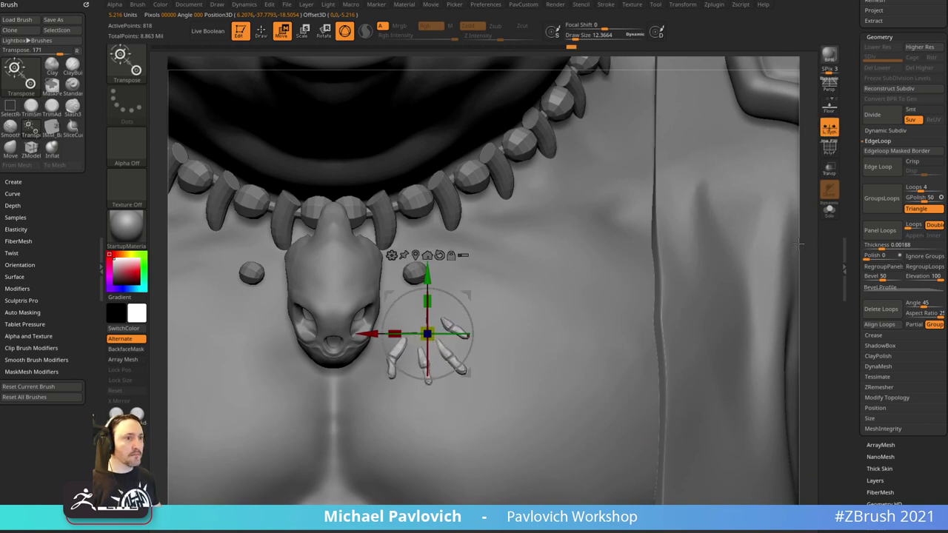
- Import the pig character's reference picture as a texture
left_click_drag(811, 241, 777, 251)
left_click_drag(778, 250, 689, 209, "alt")
left_click_drag(659, 157, 740, 154, "alt")
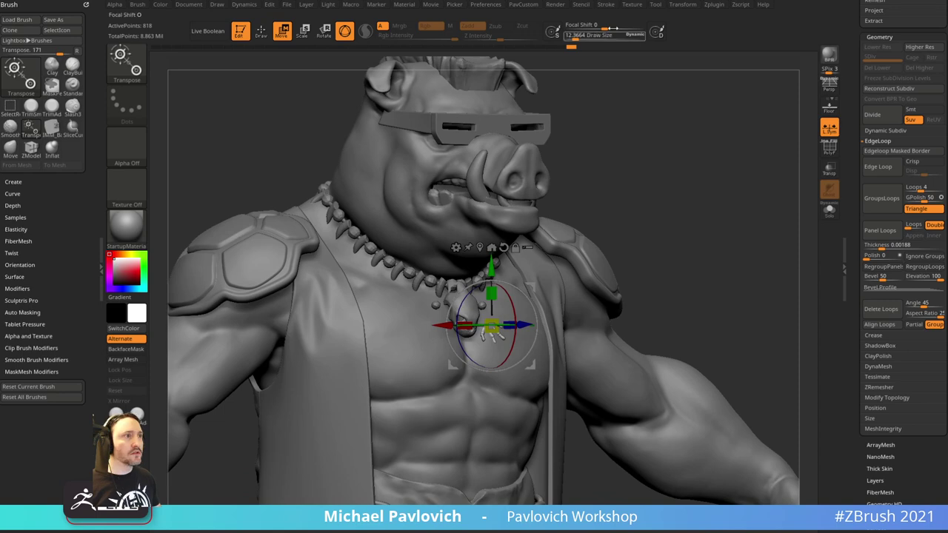
left_click(632, 5)
left_click(649, 63)
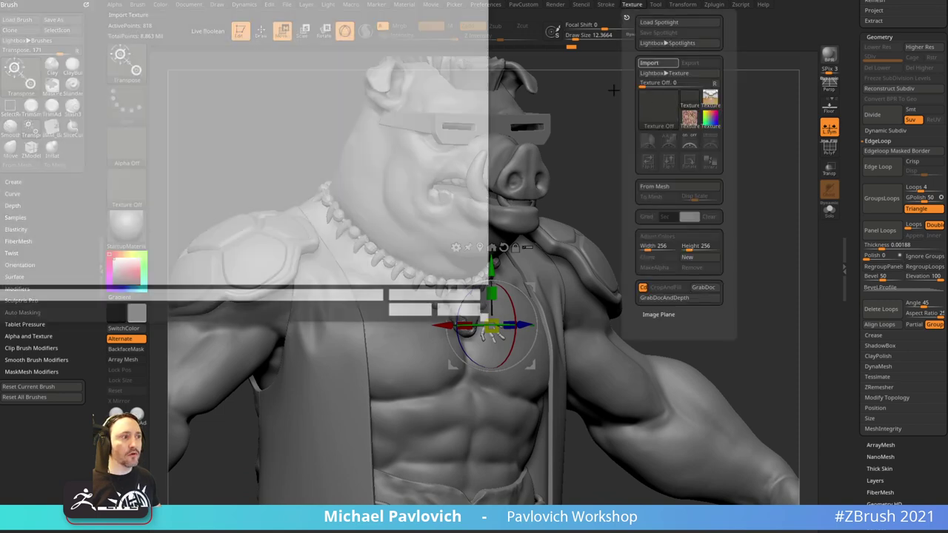
key("Escape")
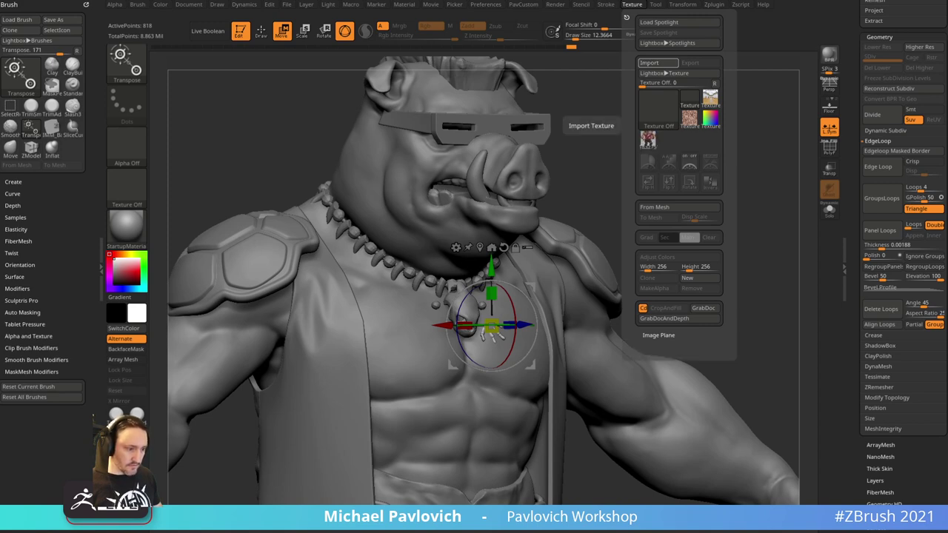
- Add the imported reference texture to Spotlight, place it over the model and leave Spotlight editing
left_click(642, 6)
left_click(649, 140)
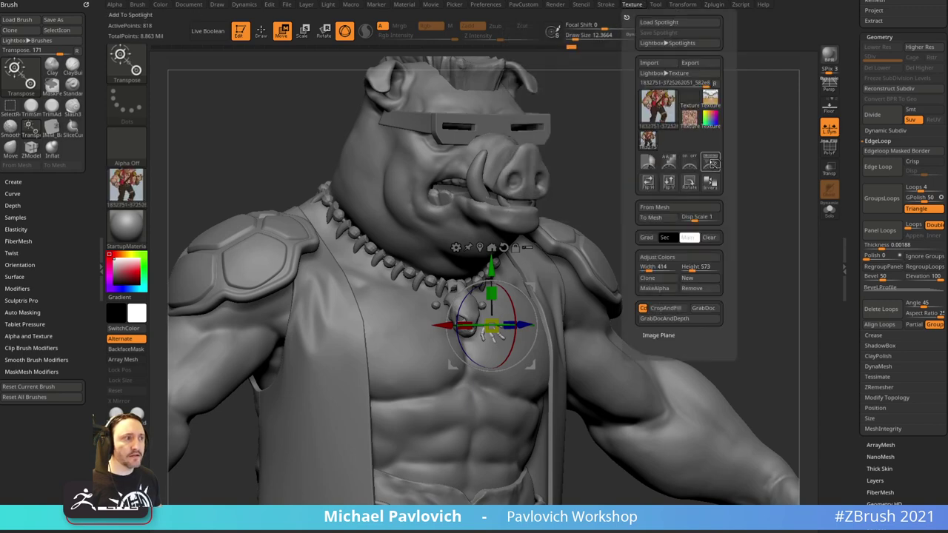
left_click(713, 164)
mouse_move(511, 220)
left_mouse_down()
mouse_move(549, 249)
mouse_move(530, 225)
mouse_move(497, 217)
left_mouse_up()
key("z")
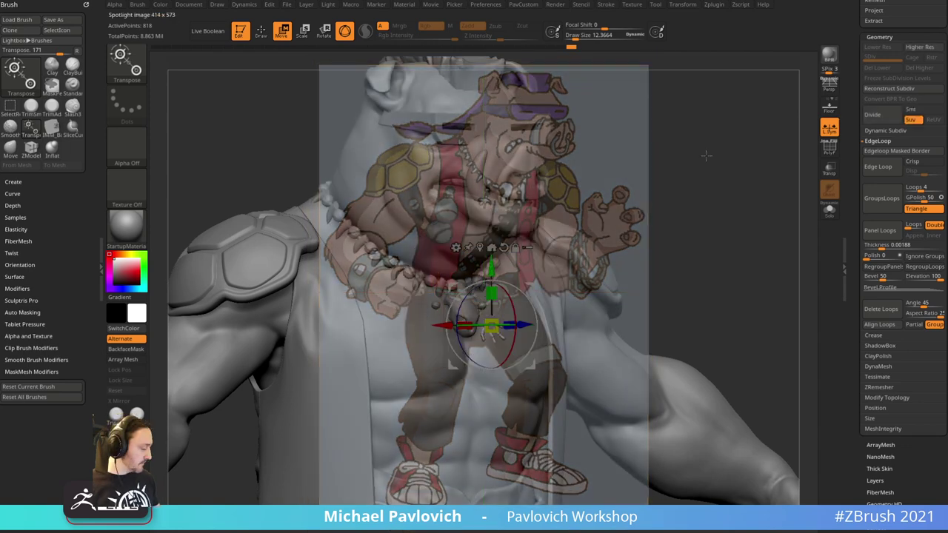
- Fit the full character behind the reference overlay, enable Perspective and return to Draw mode
mouse_move(742, 205)
left_mouse_down("alt")
mouse_move(722, 186)
mouse_move(726, 165)
mouse_move(750, 167)
mouse_move(741, 174)
mouse_move(745, 157)
mouse_move(732, 143)
mouse_move(751, 151)
mouse_move(755, 142)
mouse_move(712, 169)
left_mouse_up("alt")
left_click(829, 86)
key("q")
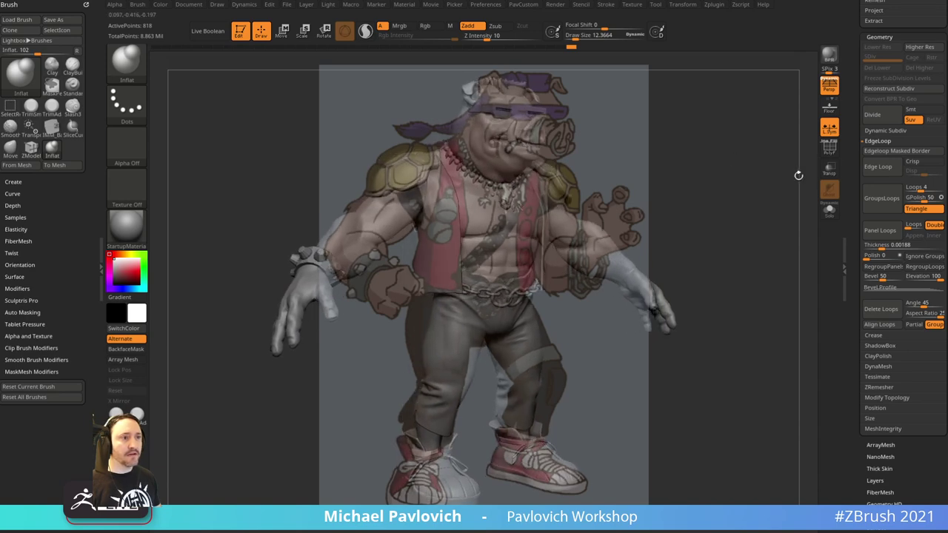
- Mirror And Weld the small finger pieces across the chest with Local Symmetry off, and turn Local Symmetry back on
left_click_drag(852, 143, 857, 271)
key("grave")
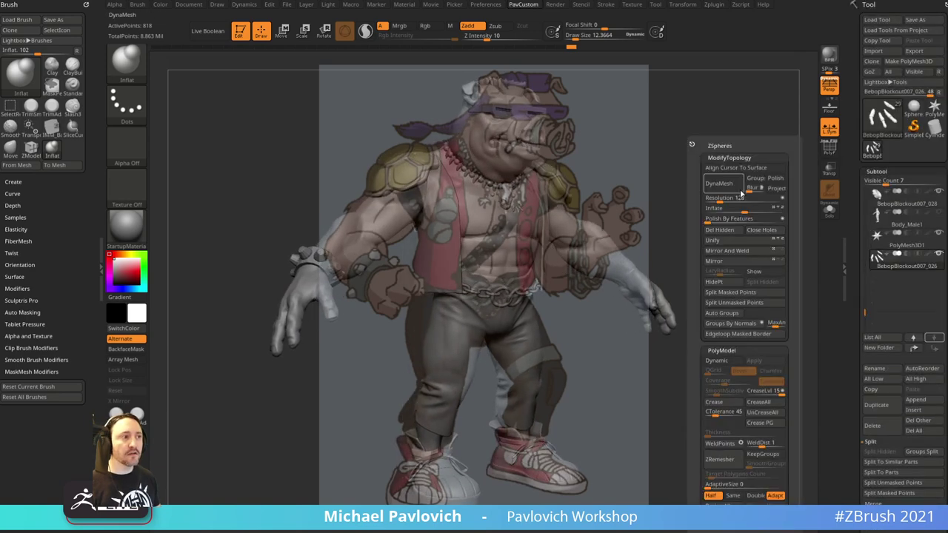
left_click(738, 252)
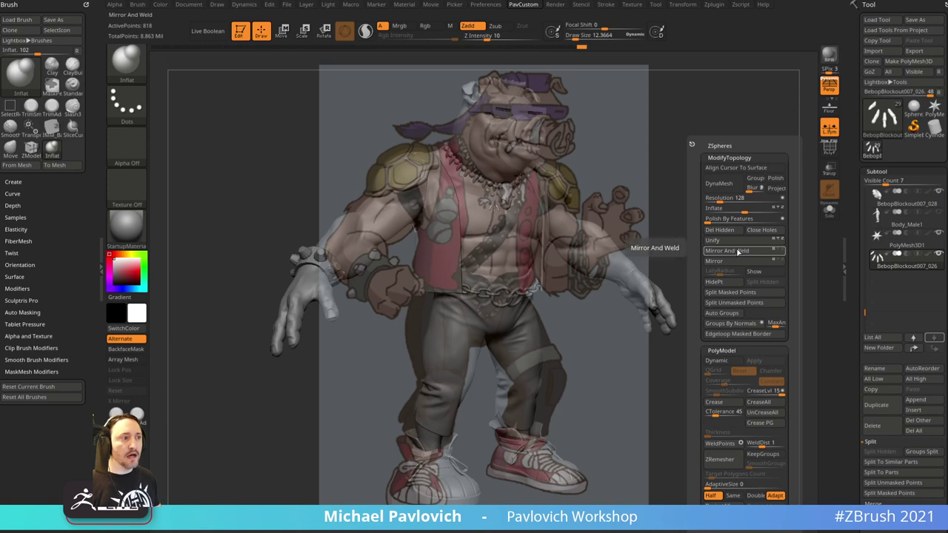
key("space")
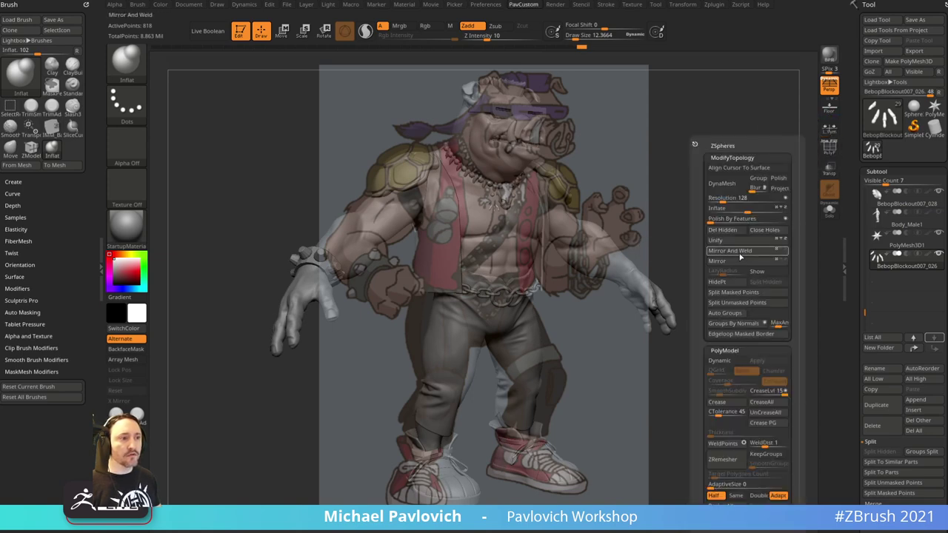
left_click(740, 252)
left_click(829, 126)
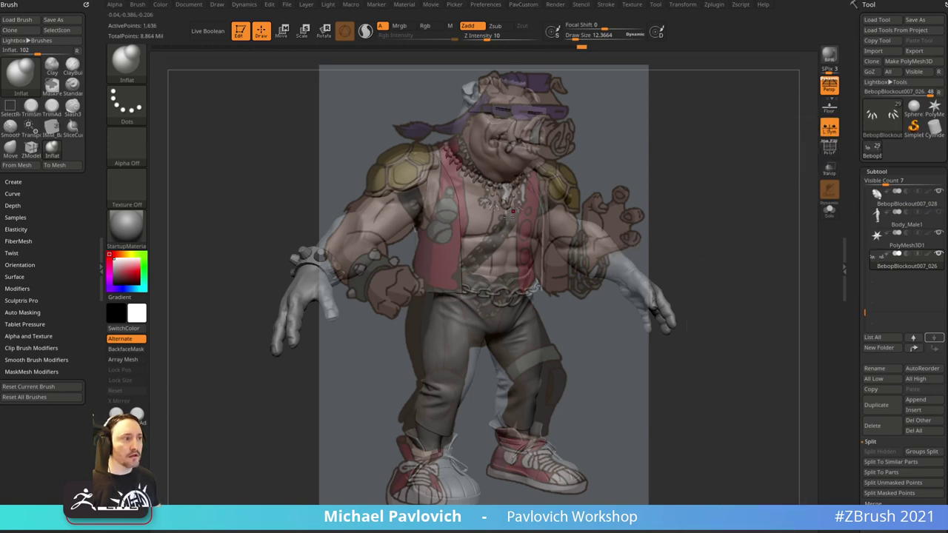
- Move the mirrored finger pieces to match their placement on the reference overlay, and hide Spotlight
key("w")
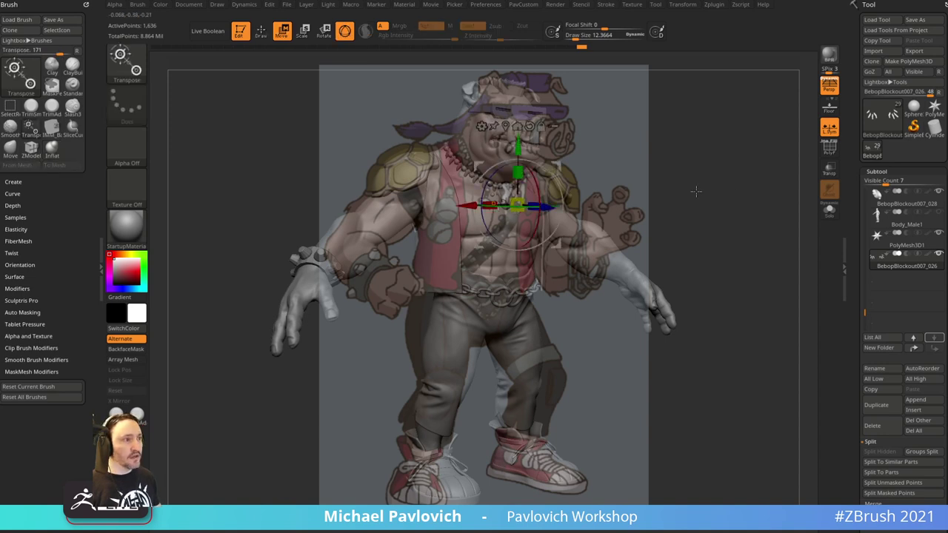
left_click_drag(556, 167, 653, 156, "alt")
left_click_drag(615, 195, 544, 202, "alt")
left_click_drag(589, 146, 589, 139)
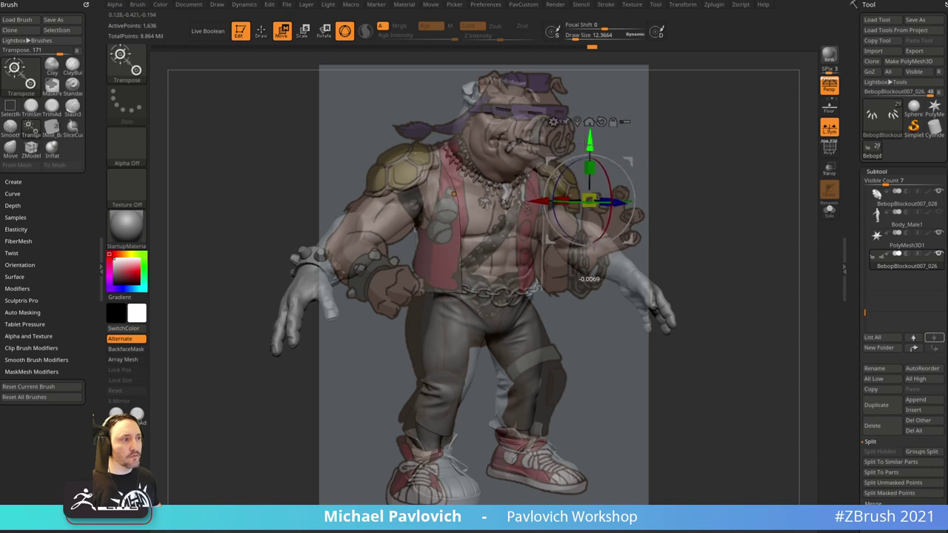
mouse_move(720, 142)
left_mouse_down()
mouse_move(712, 145)
mouse_move(729, 141)
mouse_move(716, 147)
mouse_move(730, 153)
left_mouse_up()
key("shift+z")
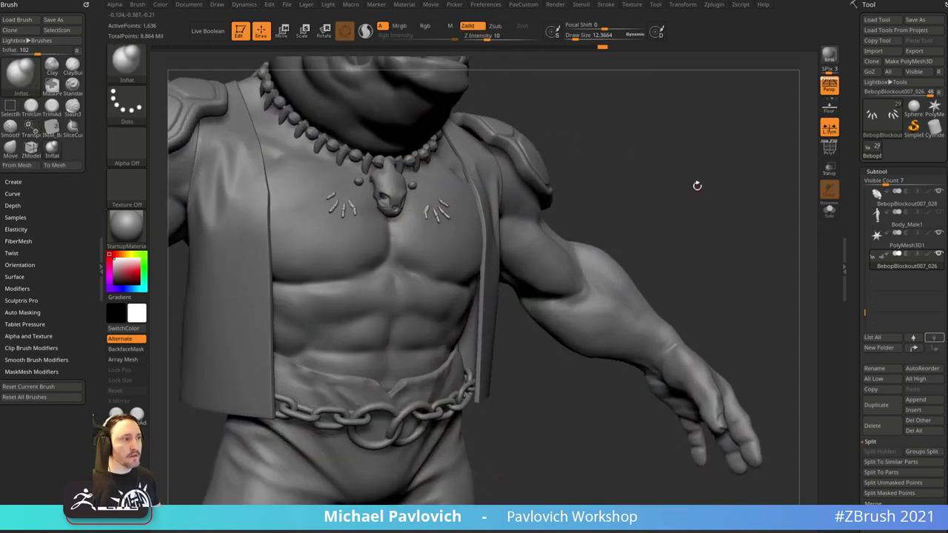
- Recentre the gizmo on the finger pieces, then reposition and rotate them to follow the chest surface beside the skull pendant
left_click_drag(697, 186, 750, 176, "alt")
key("w")
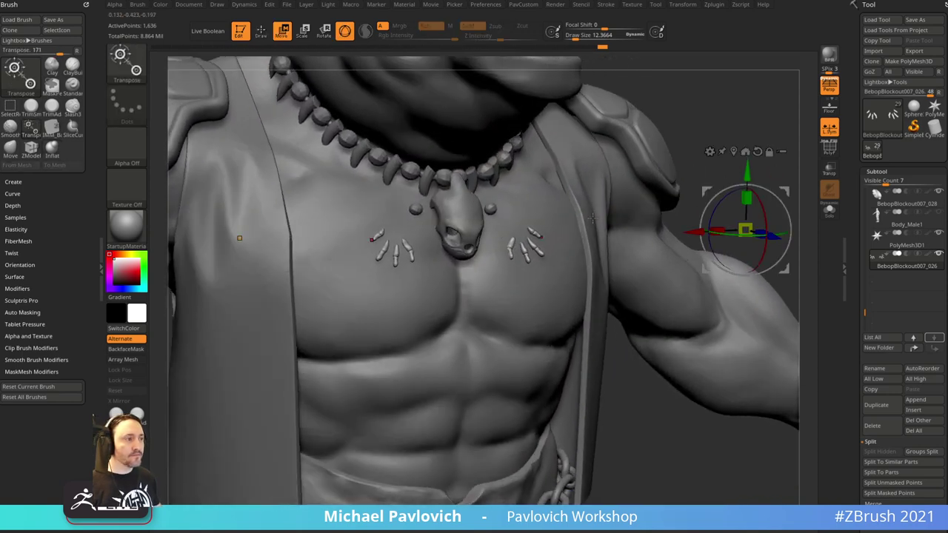
key("q")
key("w")
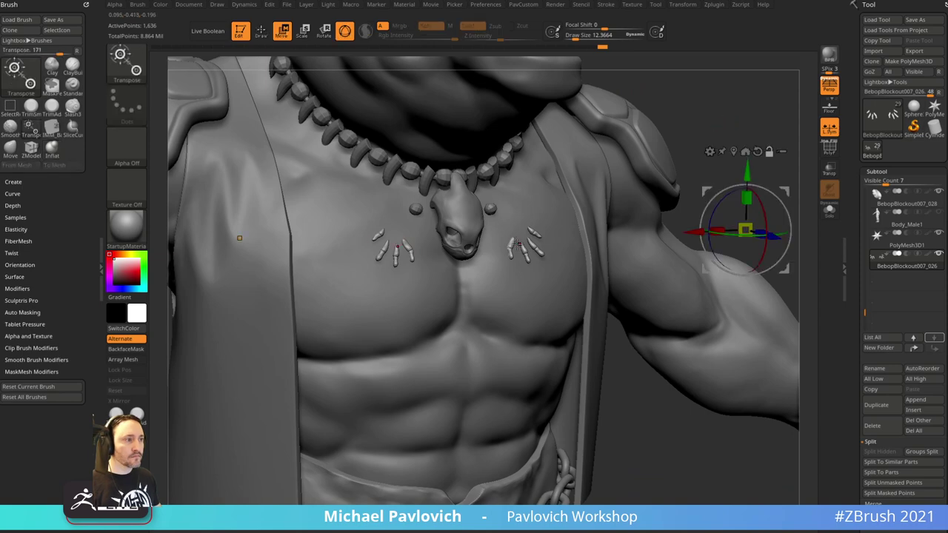
left_click(516, 245, "alt")
left_click_drag(700, 129, 774, 154, "alt")
left_click_drag(544, 219, 568, 244)
left_click_drag(726, 197, 681, 202)
right_click_drag(680, 200, 561, 253)
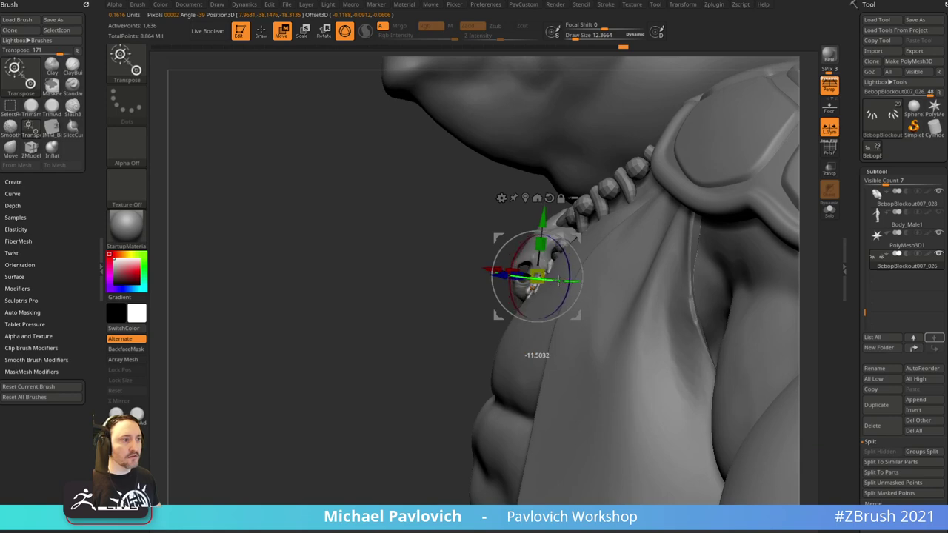
- Return to Draw mode and inflate the finger pieces by 1
key("q")
left_click_drag(417, 296, 519, 307)
left_click_drag(734, 141, 756, 144)
key("grave")
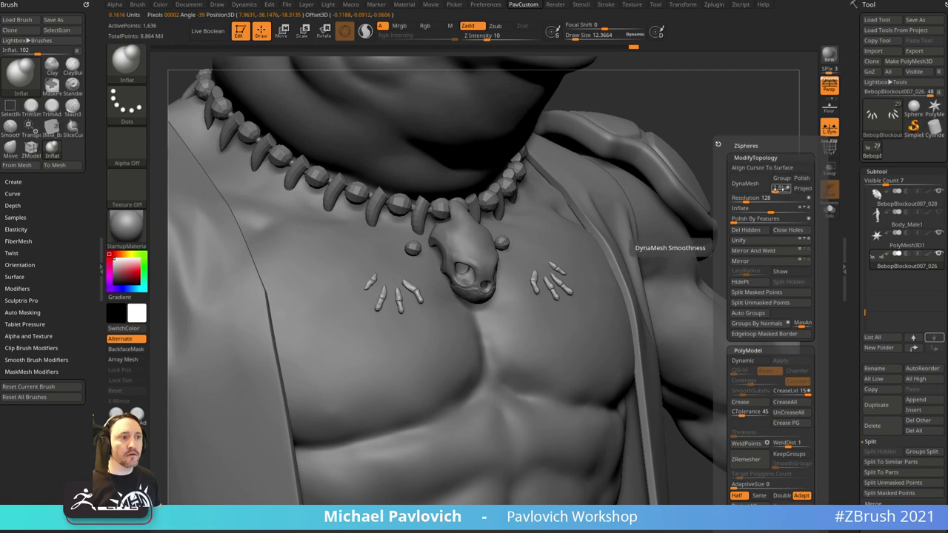
left_click(755, 209)
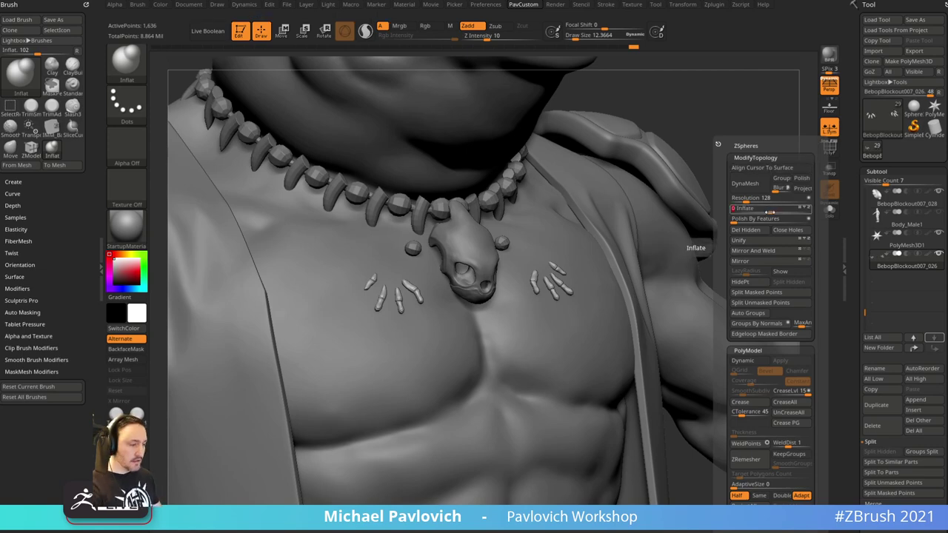
type("1")
key("Return")
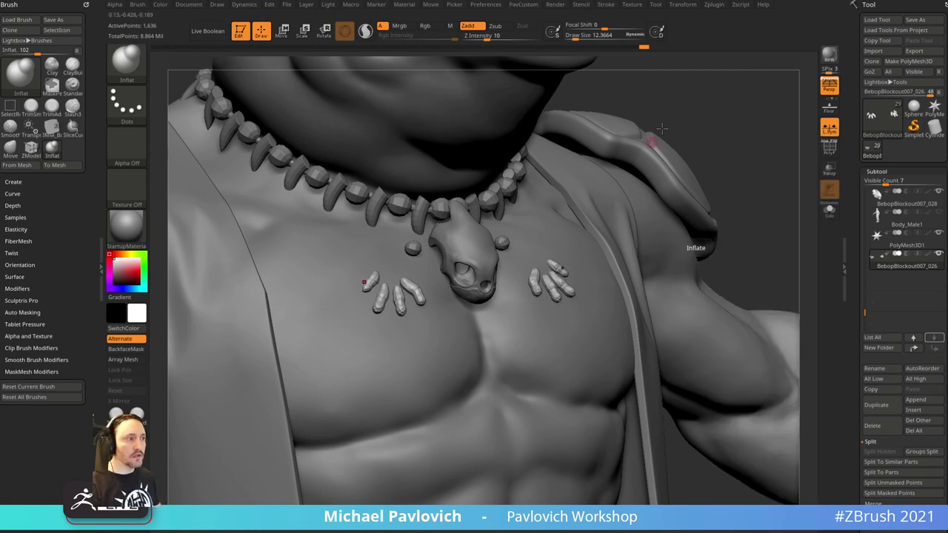
- Select the pair of small beads beside the skull pendant and move them outward above the finger pieces
left_click_drag(746, 121, 533, 252)
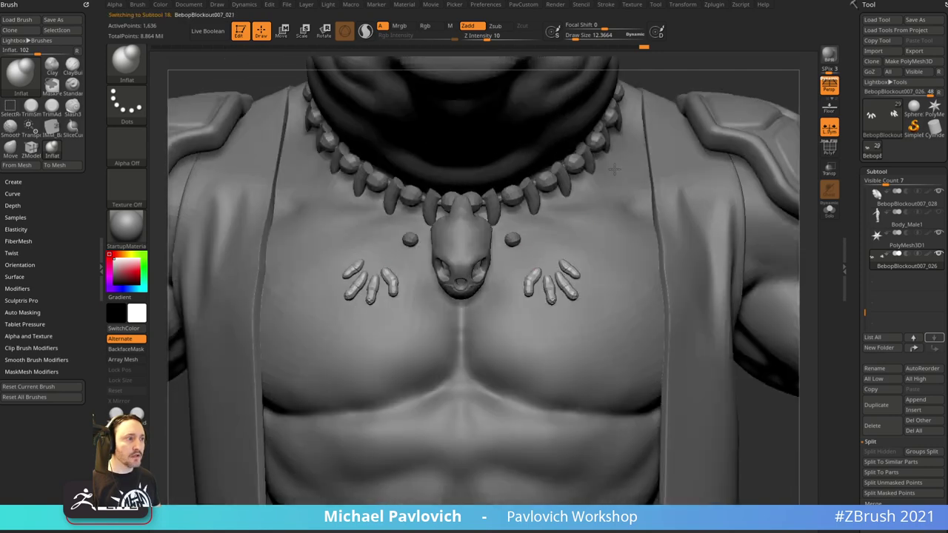
left_click_drag(756, 84, 725, 96, "alt")
key("w")
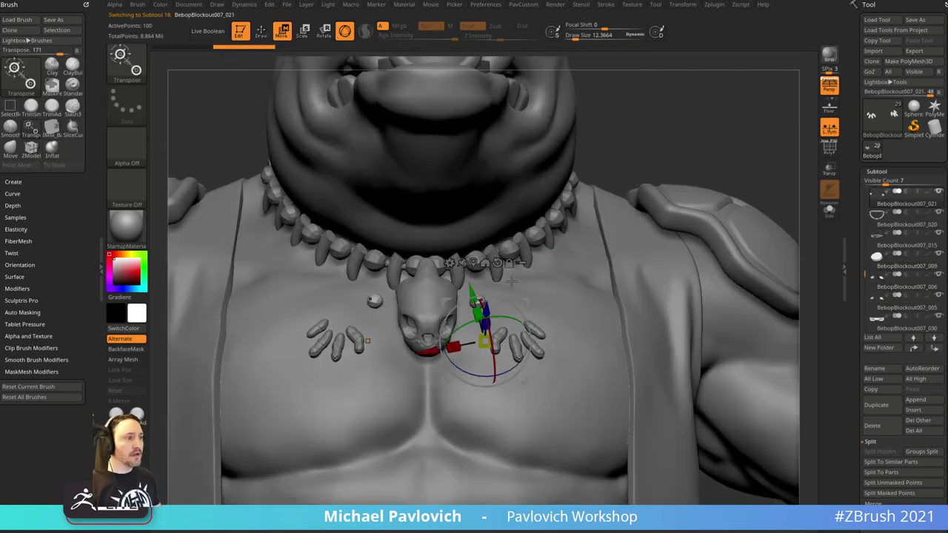
left_click_drag(524, 302, 563, 301)
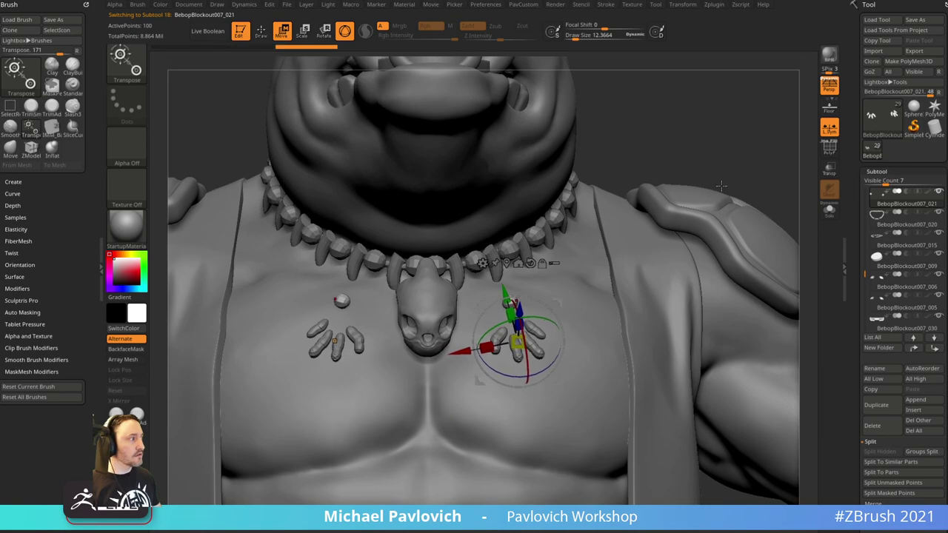
left_click_drag(652, 141, 740, 166)
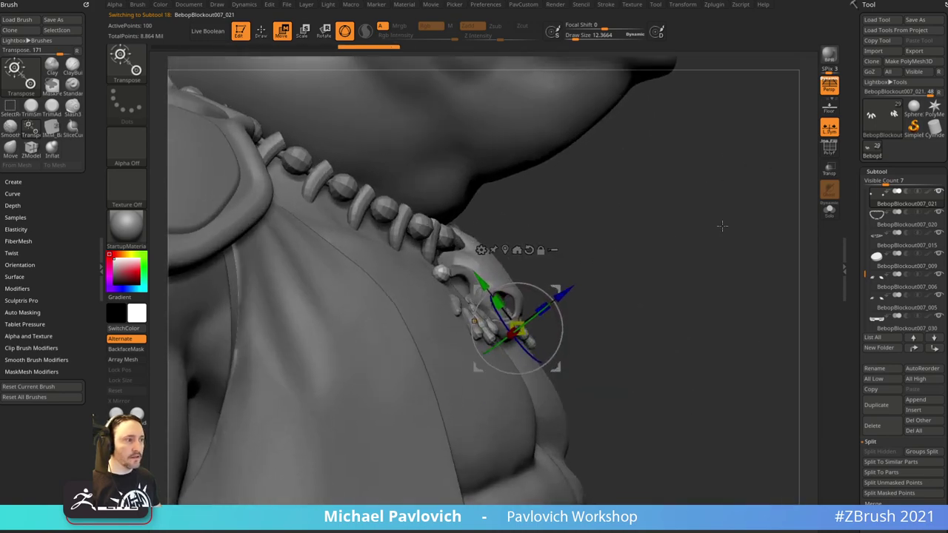
left_click_drag(723, 226, 672, 191)
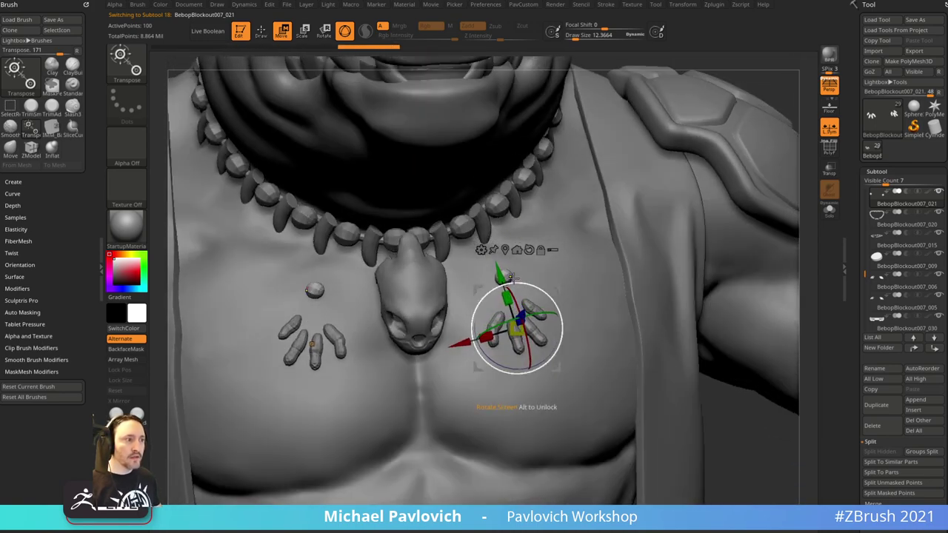
- Duplicate the bead pair repeatedly to form a strand of six beads on each side between necklace and finger pieces
left_click_drag(501, 279, 509, 308, "ctrl")
left_click_drag(745, 115, 693, 165)
left_click_drag(487, 337, 468, 272, "ctrl")
key("q")
left_click_drag(742, 126, 506, 236)
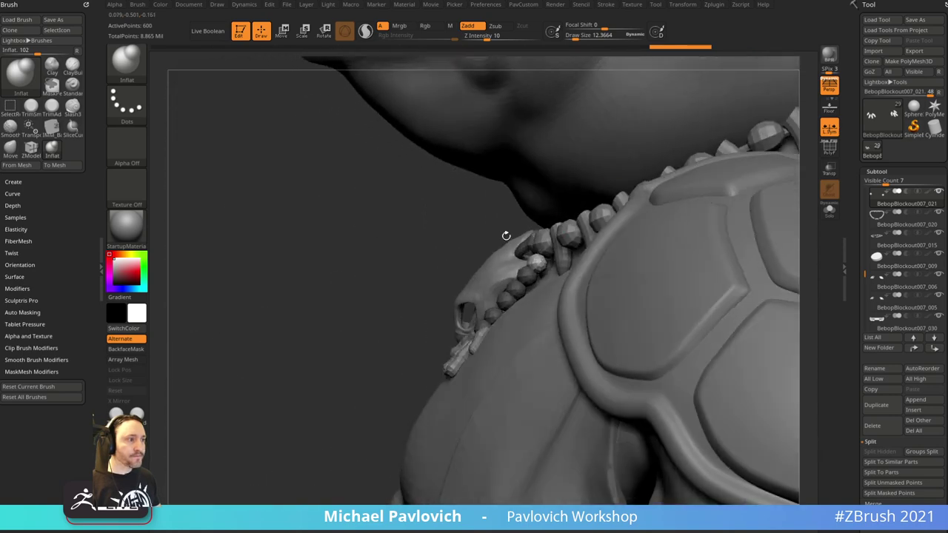
left_click_drag(394, 225, 415, 236, "ctrl")
left_click_drag(341, 233, 426, 268)
- Turn on PolyFrame, give each bead its own polygroup with Auto Groups and apply Mirror And Weld to the strands
left_click(825, 157)
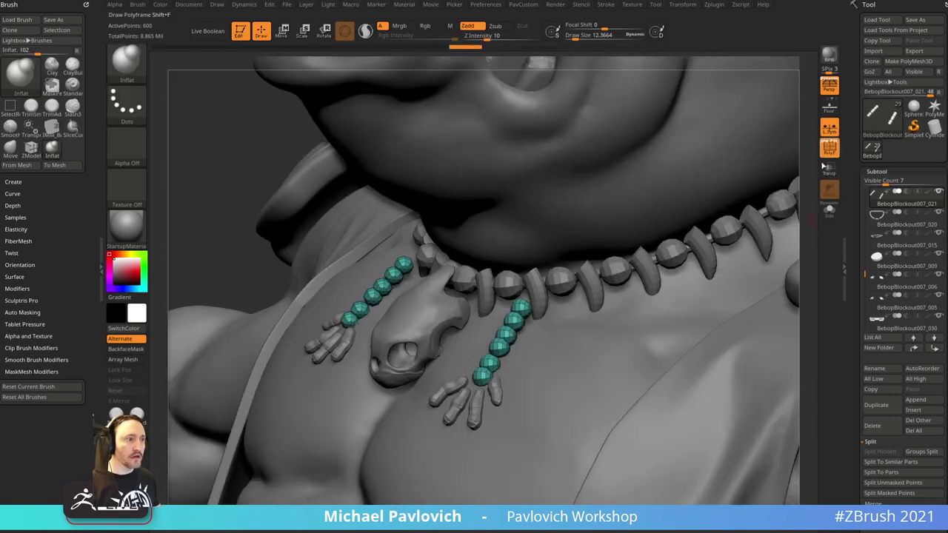
key("3")
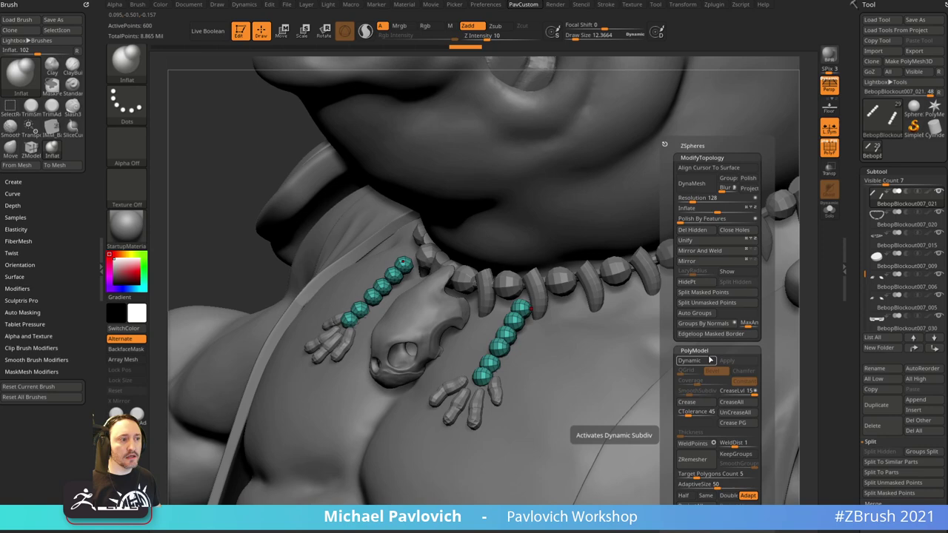
left_click(694, 312)
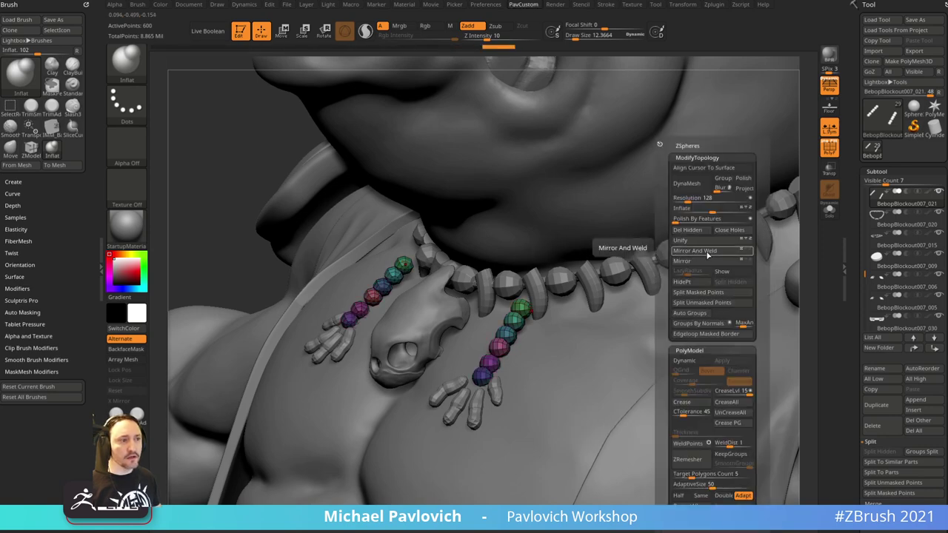
left_click(706, 254)
left_click_drag(201, 235, 203, 211)
- Choose the Move brush and use Topological auto masking with a range of 1.5
key("b")
key("m")
key("v")
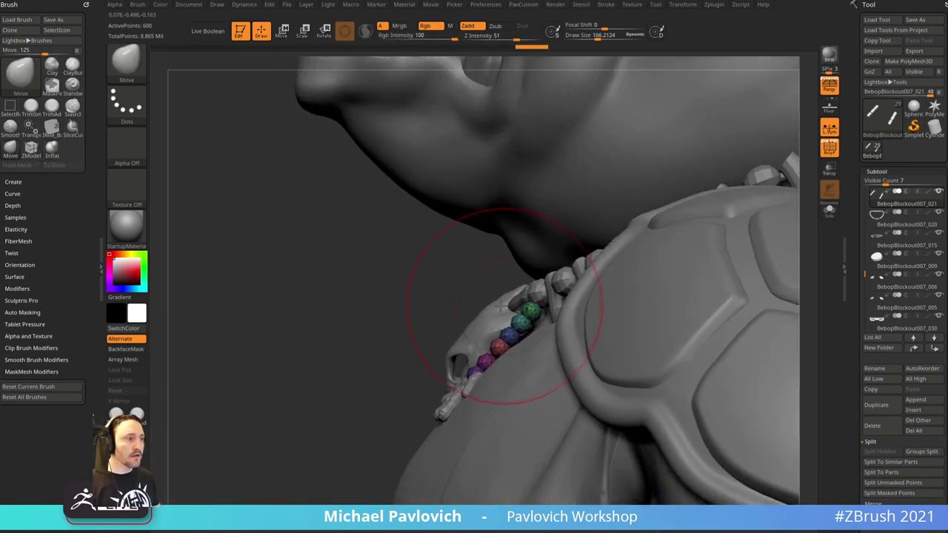
key("shift")
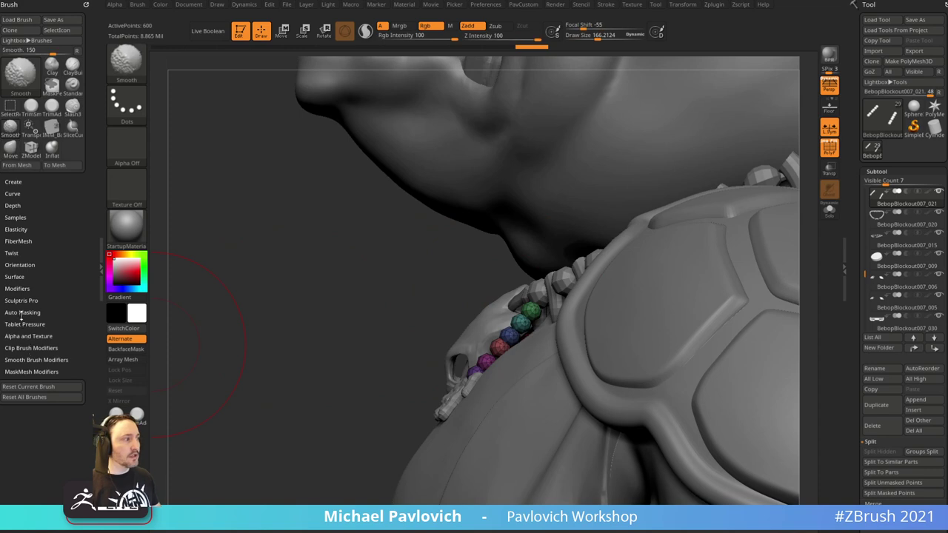
left_click(22, 313)
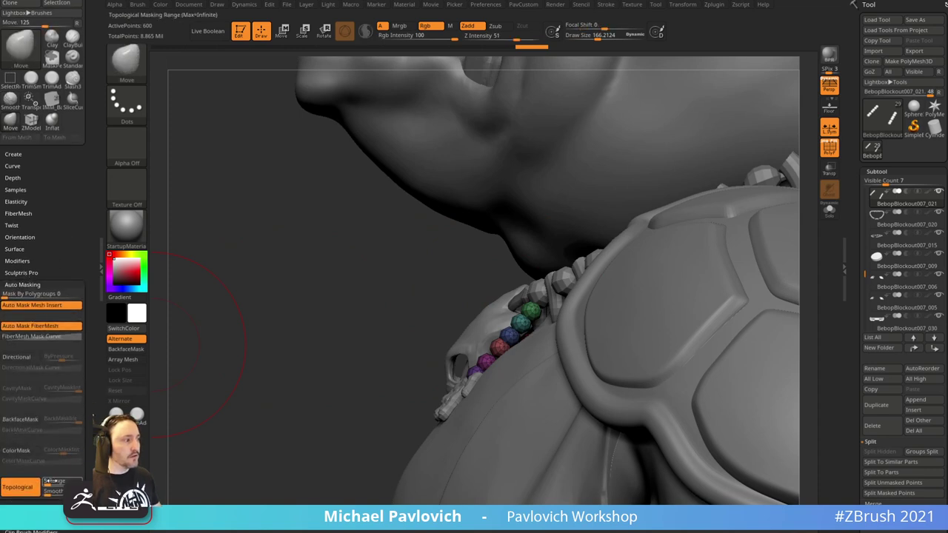
left_click(56, 481)
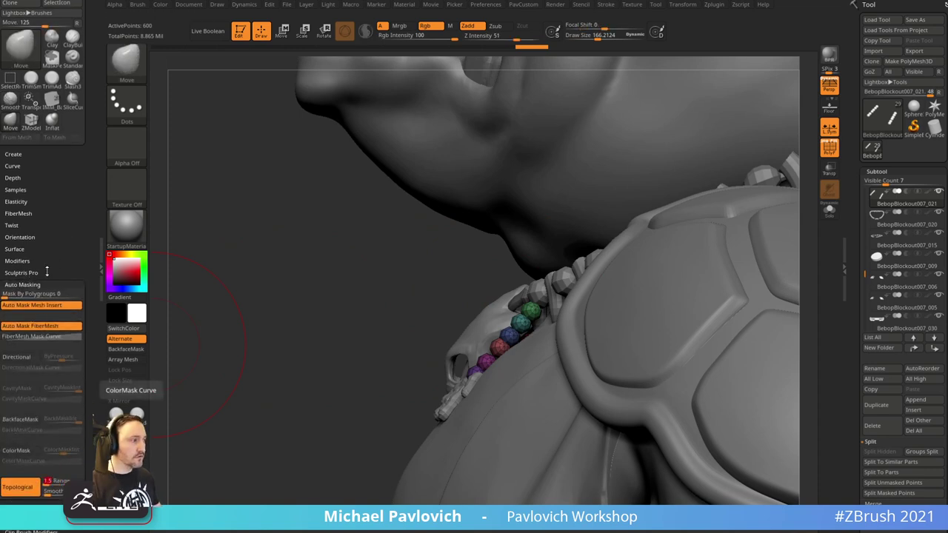
key("Return")
- Set the draw size to 1 and shift individual beads so each strand follows the chest evenly up to the necklace
right_click_drag(278, 244, 399, 252)
right_click_drag(517, 297, 433, 292)
key("s")
left_click_drag(434, 294, 395, 294)
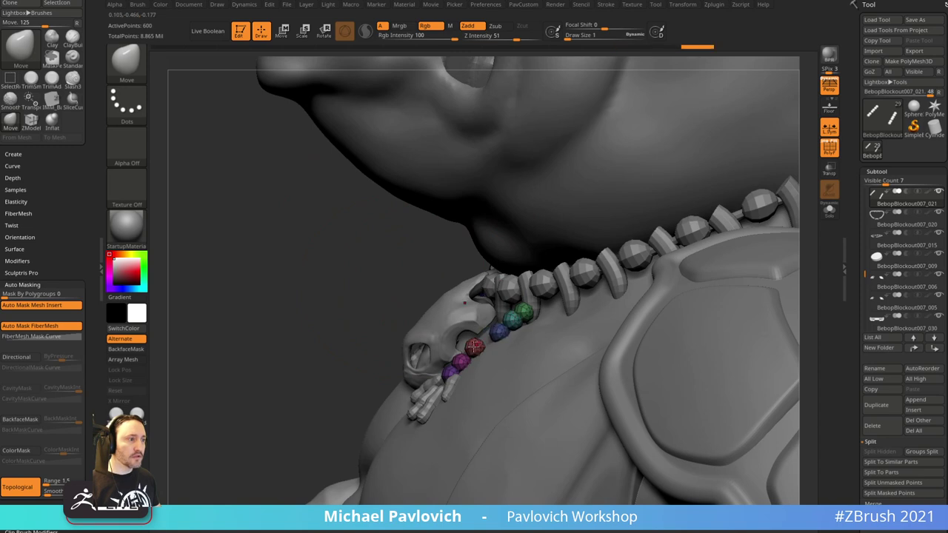
left_click_drag(461, 359, 467, 354)
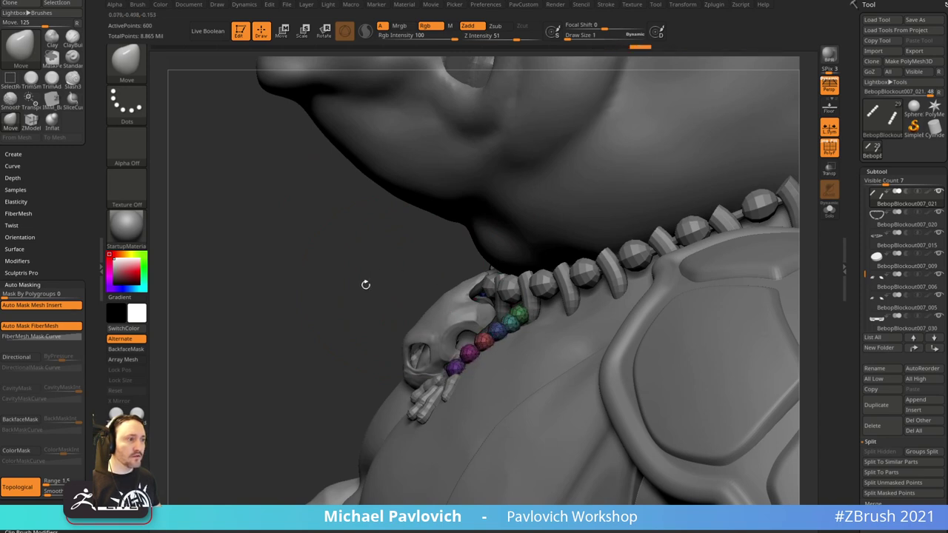
left_click_drag(365, 285, 789, 165)
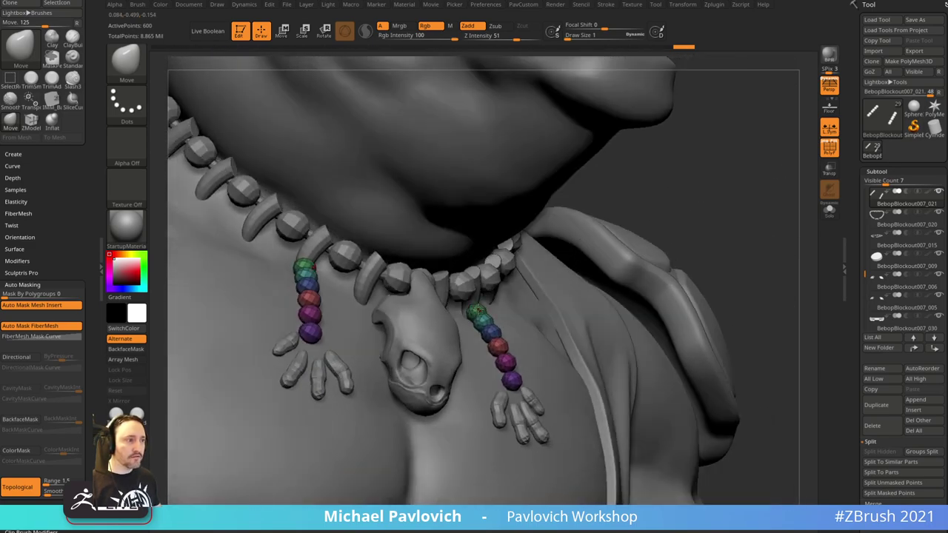
left_click_drag(725, 218, 708, 207)
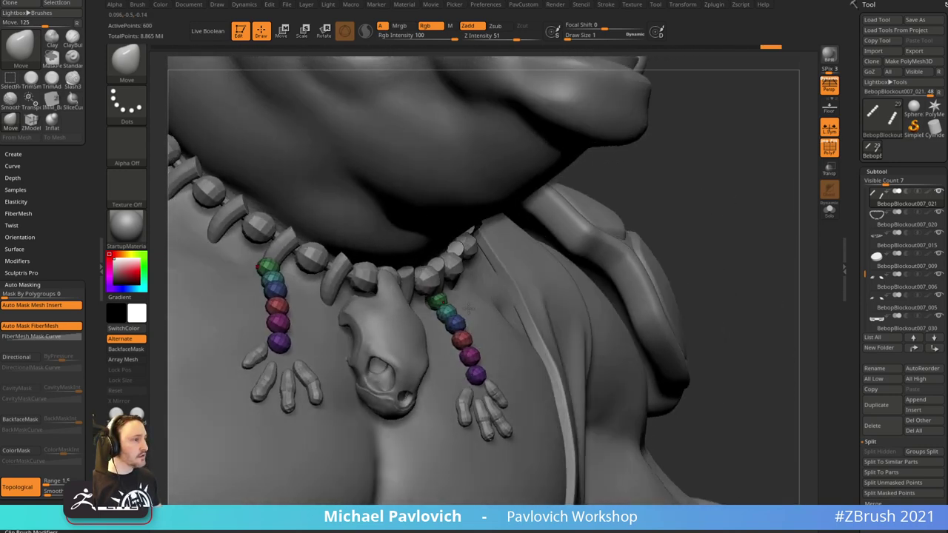
- Isolate the third bead pair from the top, inflate it and show all the beads again
left_click(456, 323, "ctrl+shift")
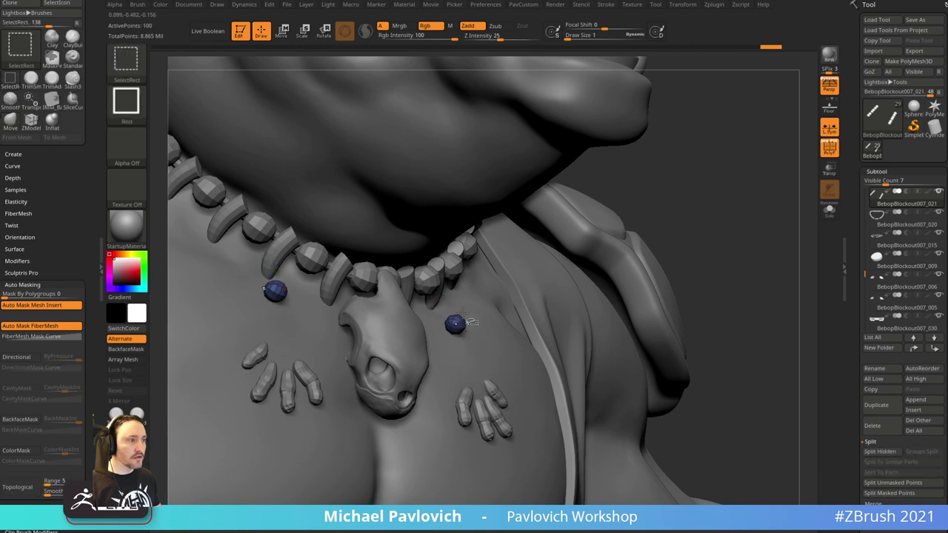
key("3")
left_click_drag(770, 210, 789, 210)
left_click(687, 214, "ctrl+shift")
mouse_move(689, 213)
left_mouse_down()
mouse_move(730, 203)
mouse_move(666, 204)
mouse_move(754, 202)
mouse_move(763, 174)
mouse_move(764, 186)
left_mouse_up()
- Select the finger pieces below the bead strands and split them into separate polygroups with Auto Groups
left_click(465, 356, "alt")
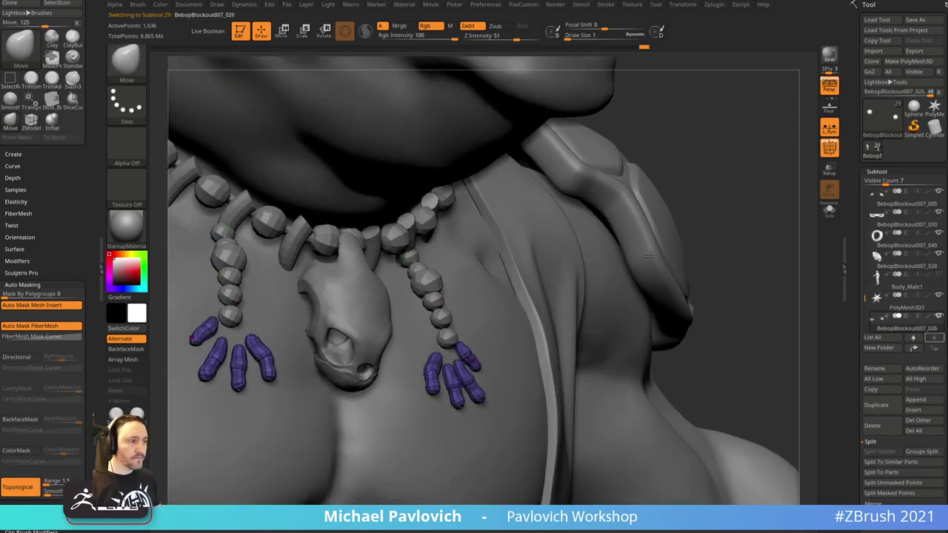
left_click_drag(651, 256, 614, 285)
key("4")
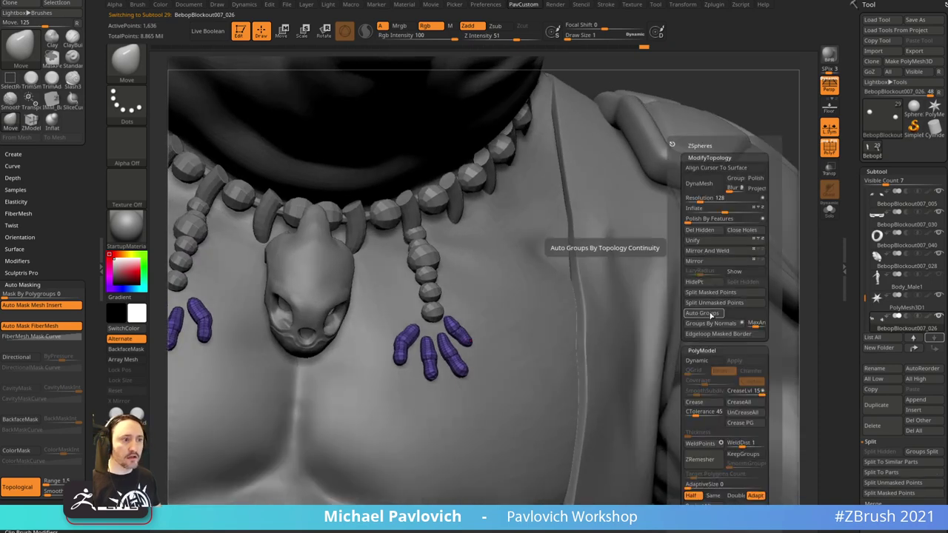
left_click(709, 314)
key("space")
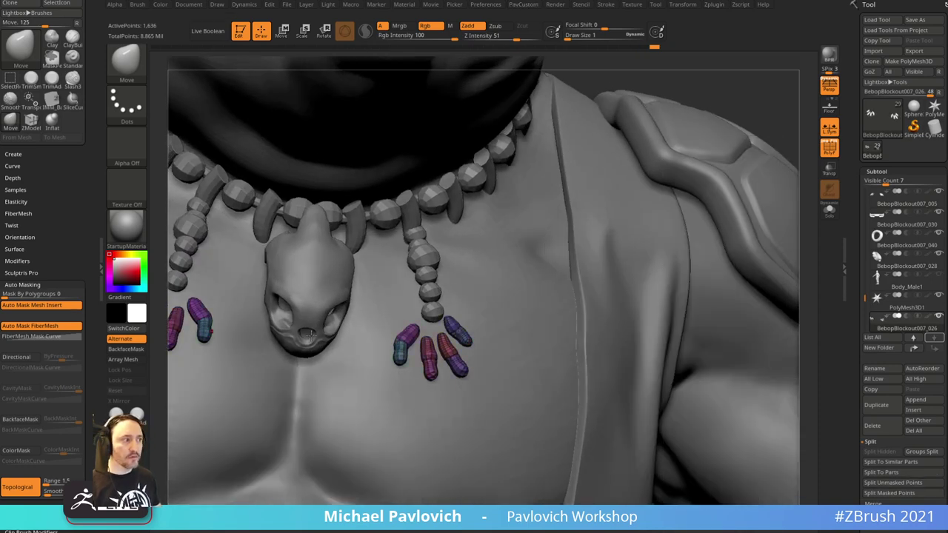
left_click_drag(770, 96, 786, 111)
mouse_move(718, 138)
left_mouse_down()
mouse_move(752, 92)
mouse_move(676, 162)
left_mouse_up()
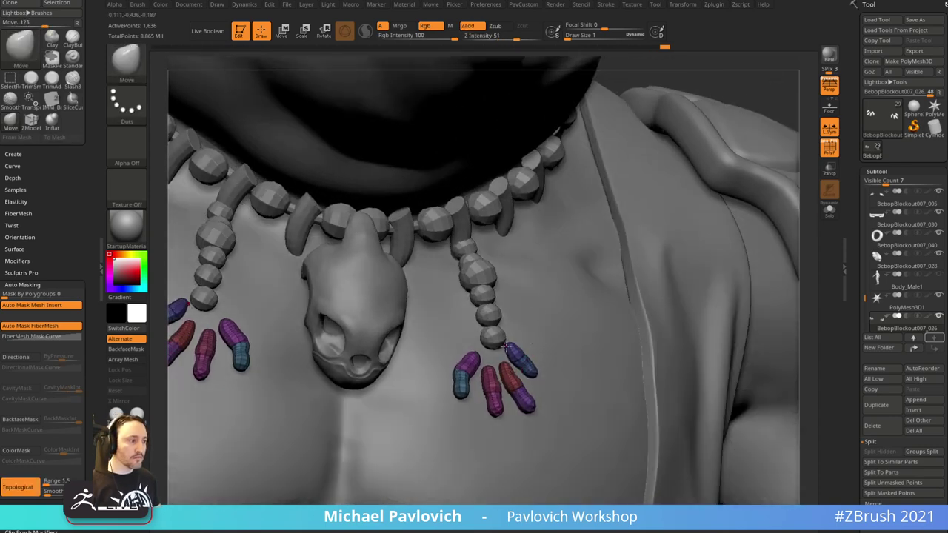
- Duplicate a finger piece and place the copy as a palm between the lowest bead and the fingers
key("w")
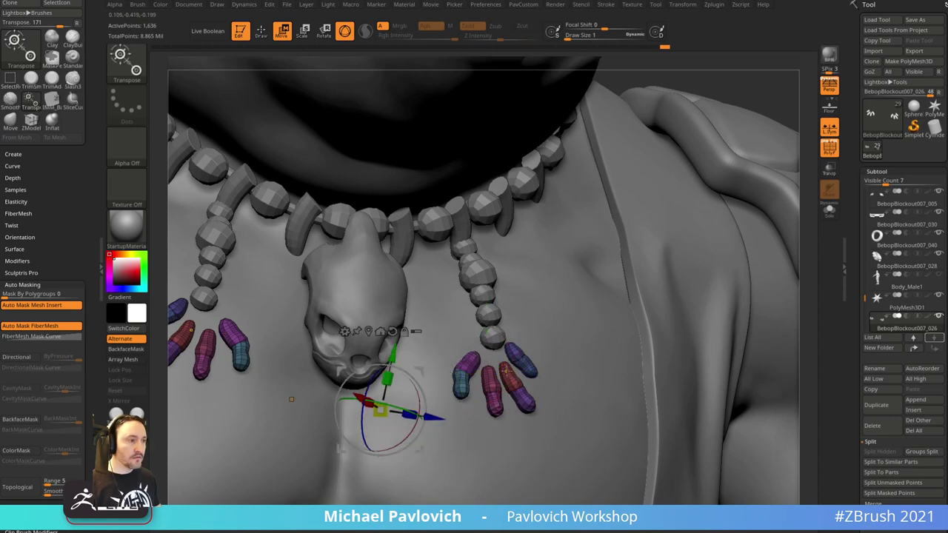
mouse_move(776, 106)
left_mouse_down()
mouse_move(761, 79)
mouse_move(734, 146)
left_mouse_up()
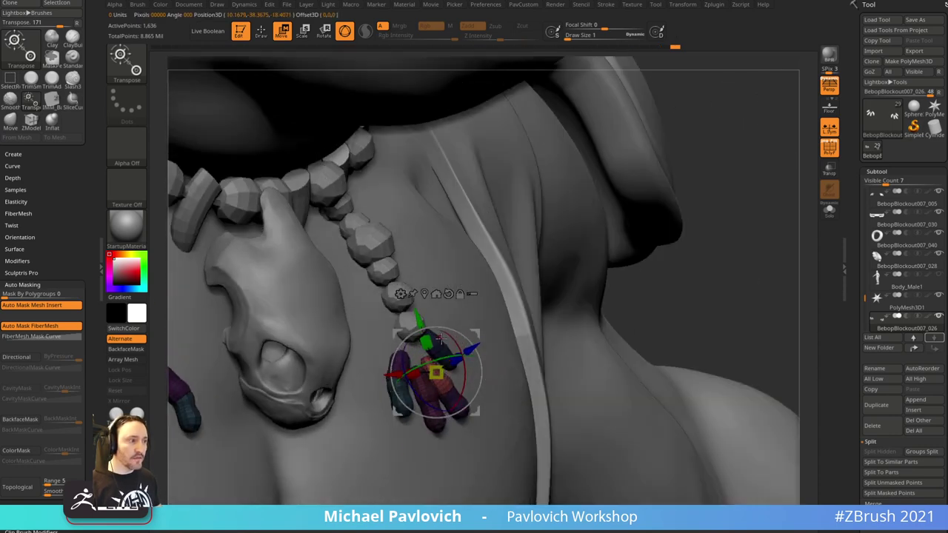
left_click_drag(726, 197, 466, 289)
left_click_drag(460, 351, 452, 307)
mouse_move(782, 109)
left_mouse_down()
mouse_move(736, 159)
mouse_move(749, 148)
left_mouse_up()
left_click_drag(569, 254, 518, 260)
left_click_drag(444, 288, 445, 291)
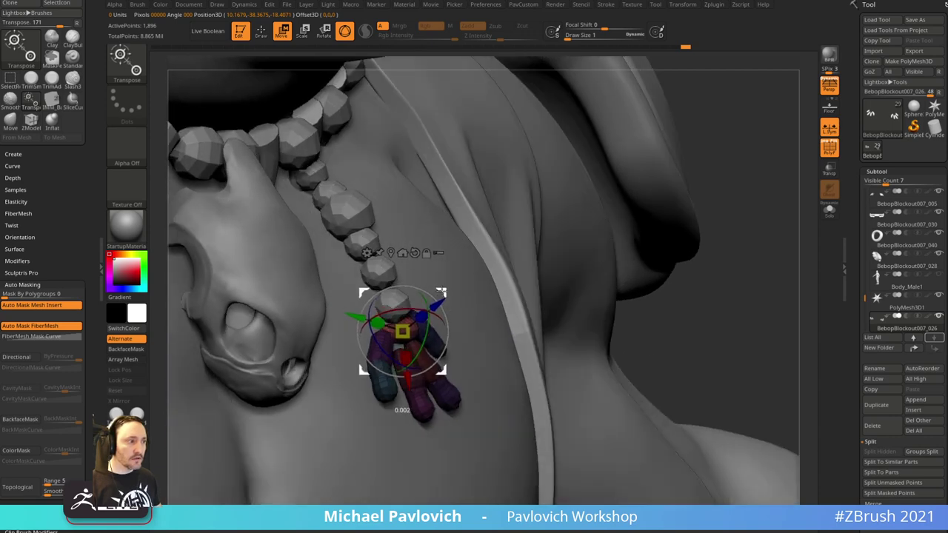
right_click_drag(504, 296, 426, 341)
- Return to the Move brush and turn off the wireframe display to view the whole necklace on the figure
key("q")
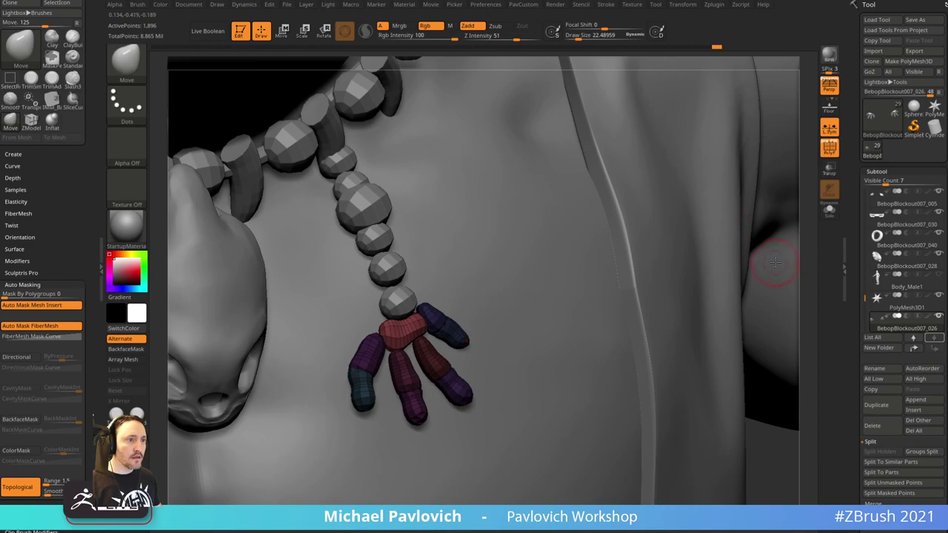
left_click_drag(802, 257, 732, 256)
right_click_drag(354, 324, 419, 323)
right_click_drag(466, 286, 735, 178, "ctrl")
left_click_drag(830, 150, 763, 152)
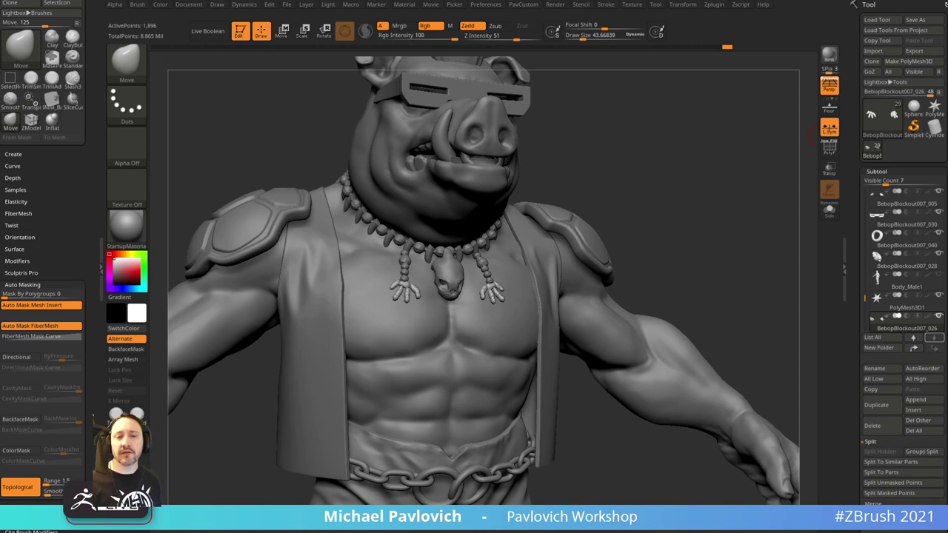
mouse_move(706, 192)
left_mouse_down("alt")
mouse_move(681, 190)
mouse_move(773, 208)
mouse_move(730, 206)
mouse_move(738, 196)
left_mouse_up("alt")
- Choose the Standard brush, make the torso subtool active and assign the Alpha 33 arrow to the brush
key("b")
key("s")
key("t")
key("]")
key("[")
left_click(502, 318, "alt")
key("s")
left_click(127, 147)
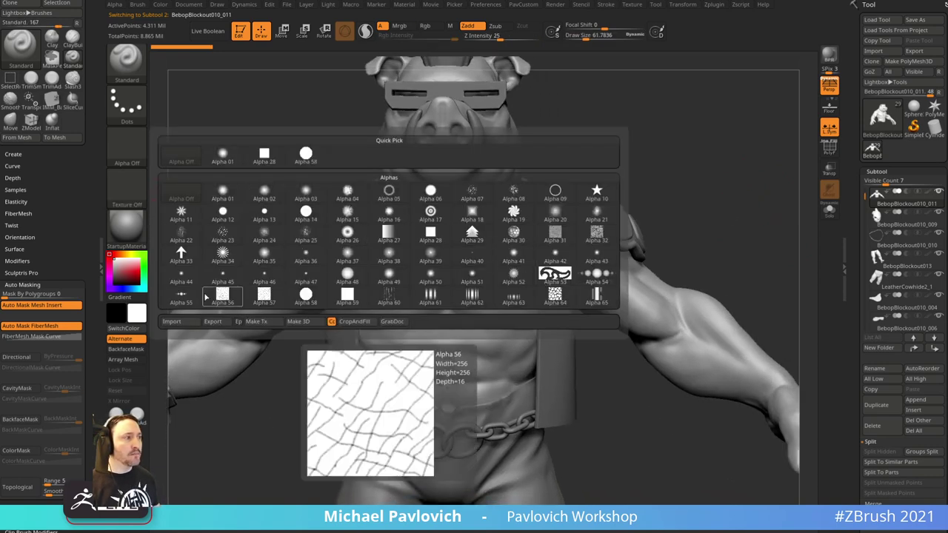
left_click(182, 255)
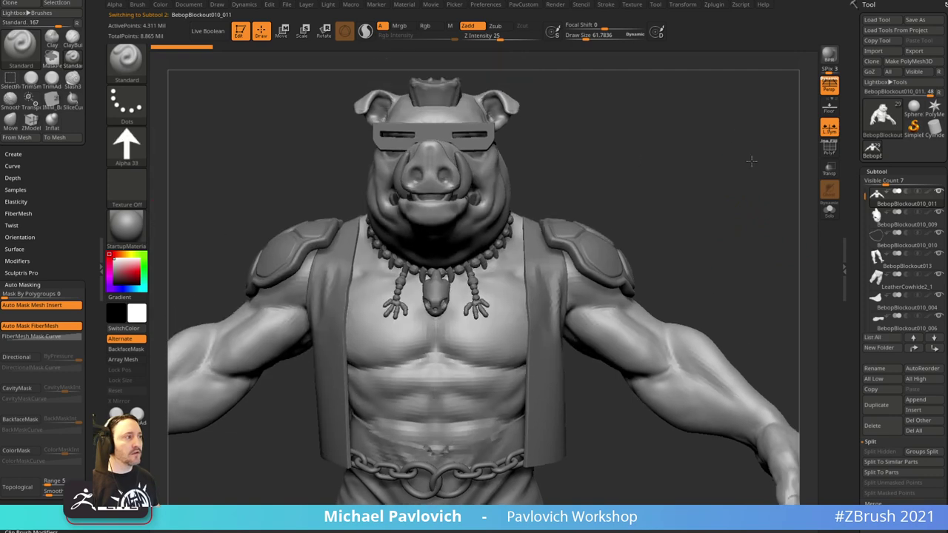
- Give the MaskPen the arrow alpha with the DragRect stroke and draw arrow masks on the chest
key("ctrl")
left_click(145, 143)
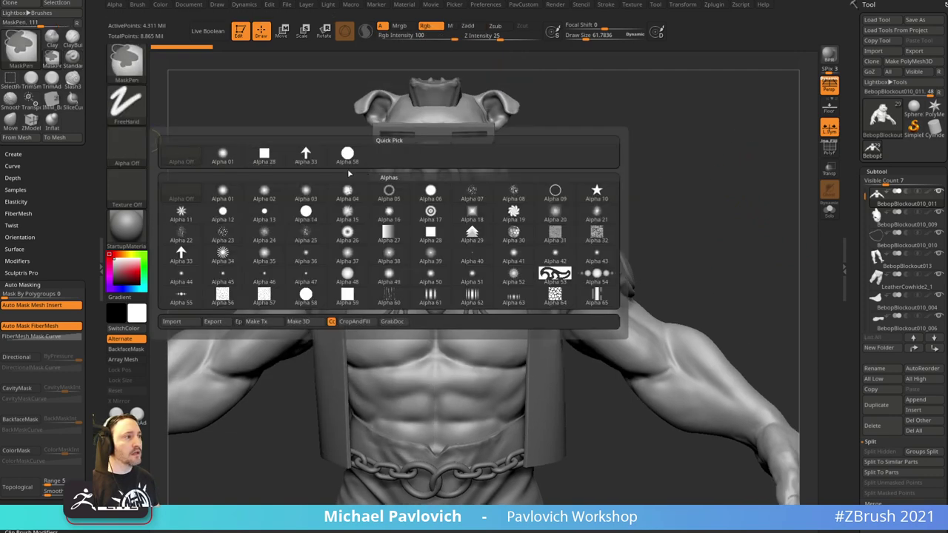
left_click(554, 271)
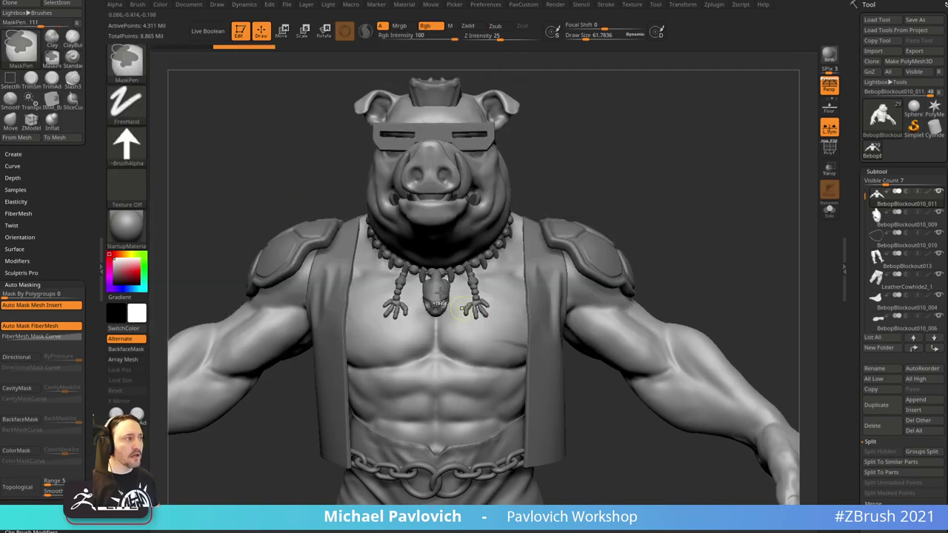
key("ctrl+z")
left_click(137, 114, "ctrl")
left_click(220, 120, "ctrl")
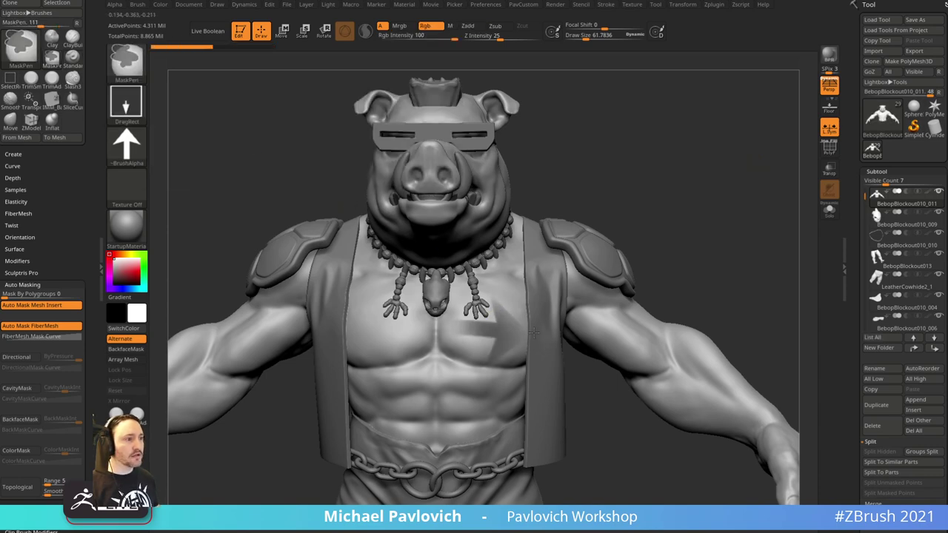
left_click_drag(306, 150, 519, 394, "ctrl")
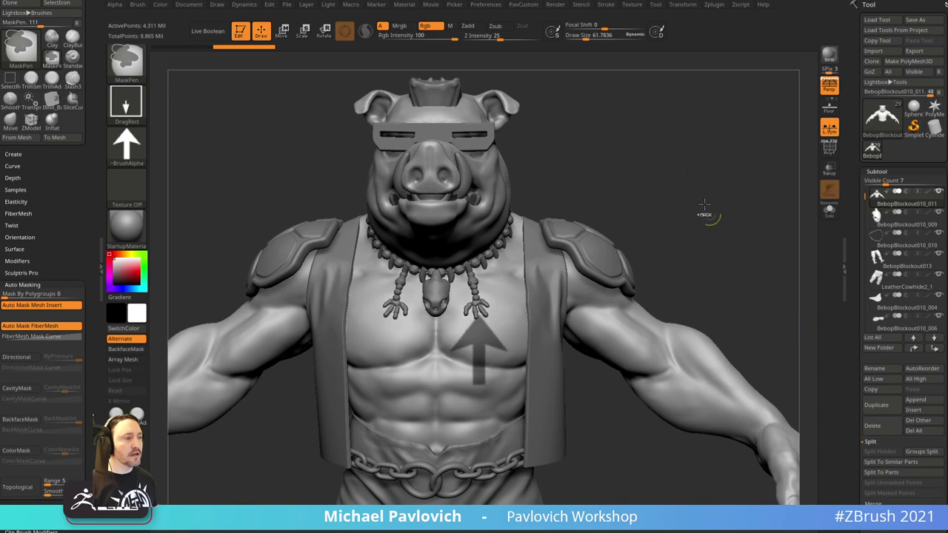
- Choose the TransposeSmartMask brush and try it on the chest
key("b")
key("t")
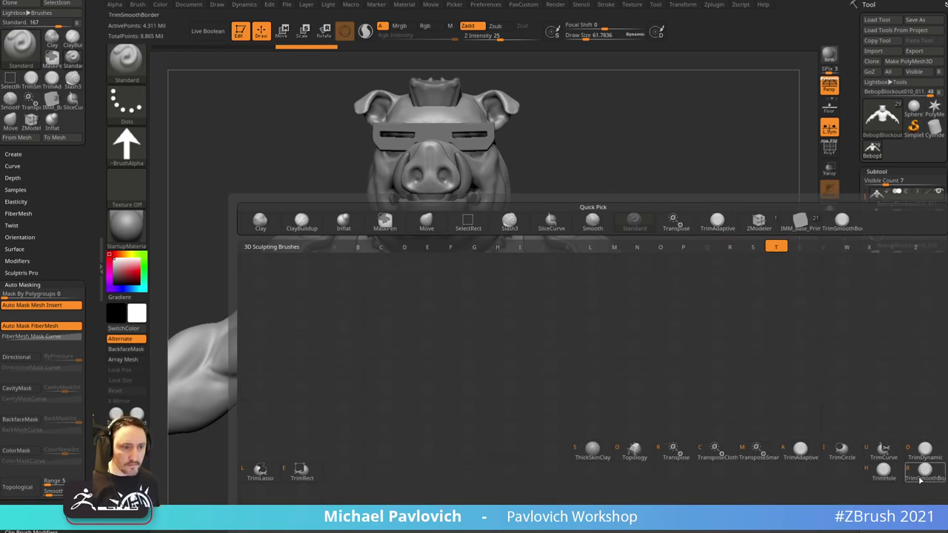
mouse_move(919, 480)
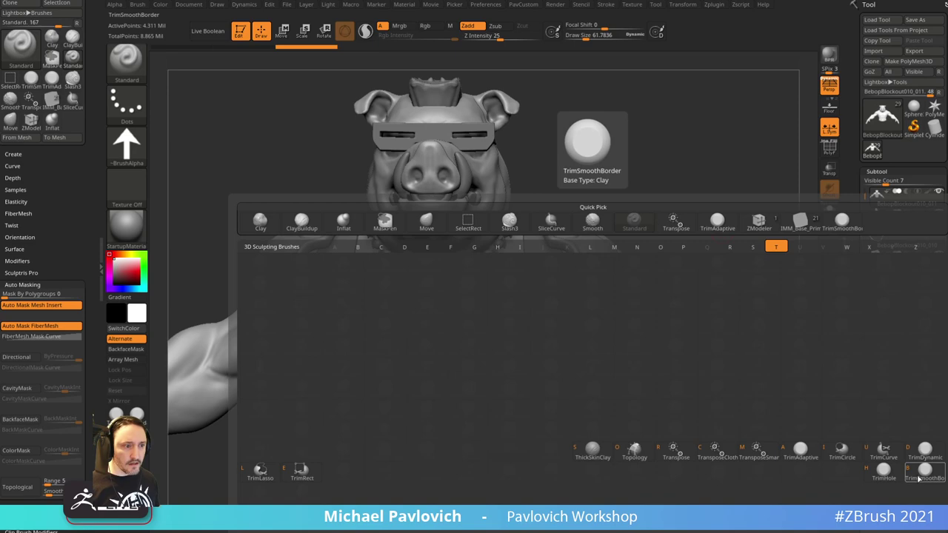
left_click(757, 453)
key("ctrl")
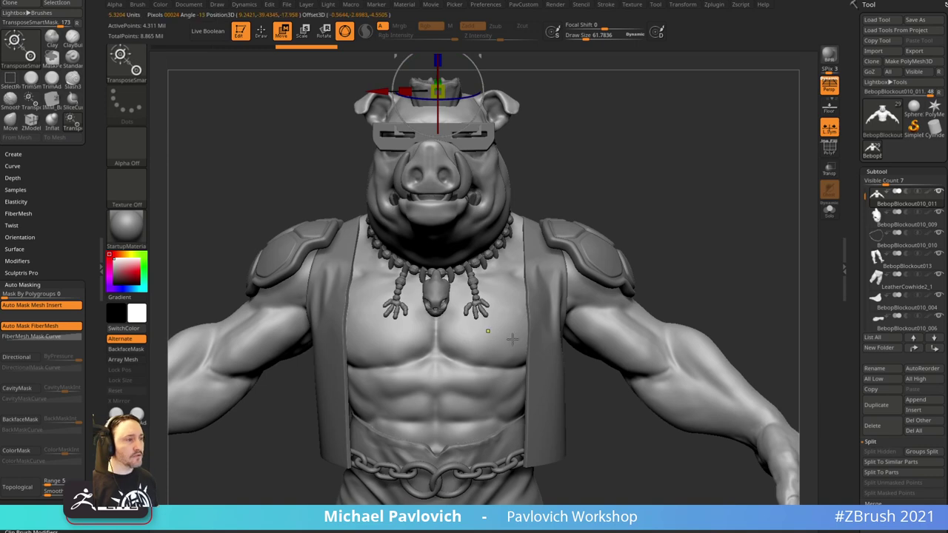
left_click_drag(488, 331, 549, 304)
- Draw a slanted arrow mask on the chest with the MaskPen and clear the mask
key("ctrl")
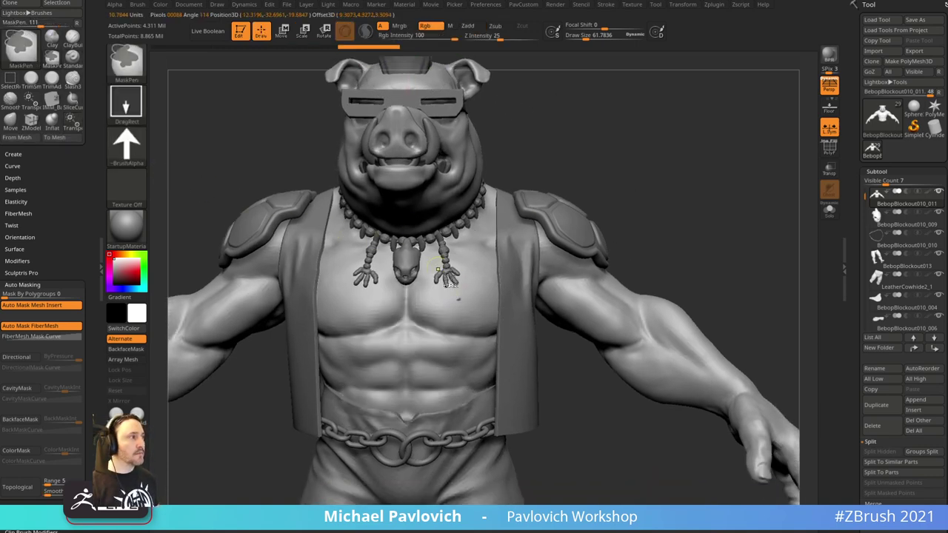
left_click_drag(459, 299, 494, 323, "ctrl")
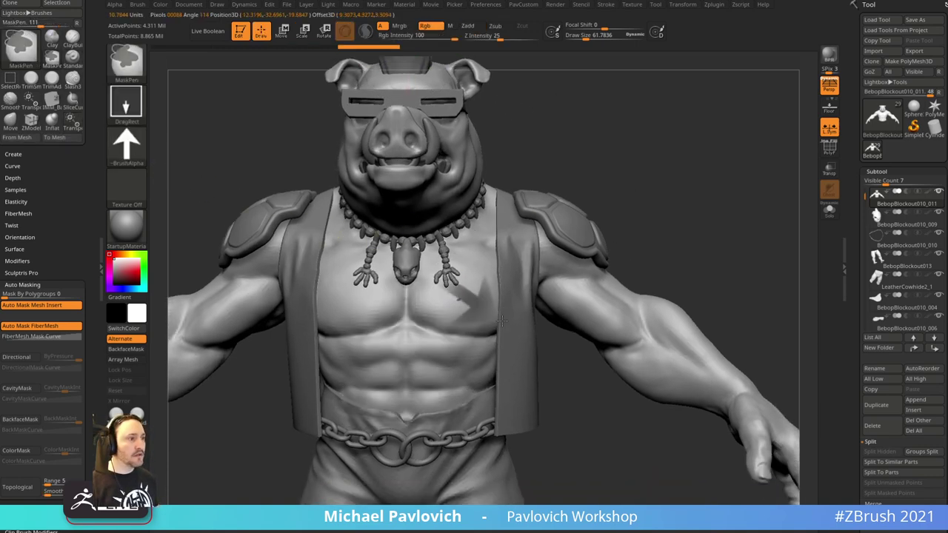
left_click_drag(641, 192, 673, 238, "ctrl")
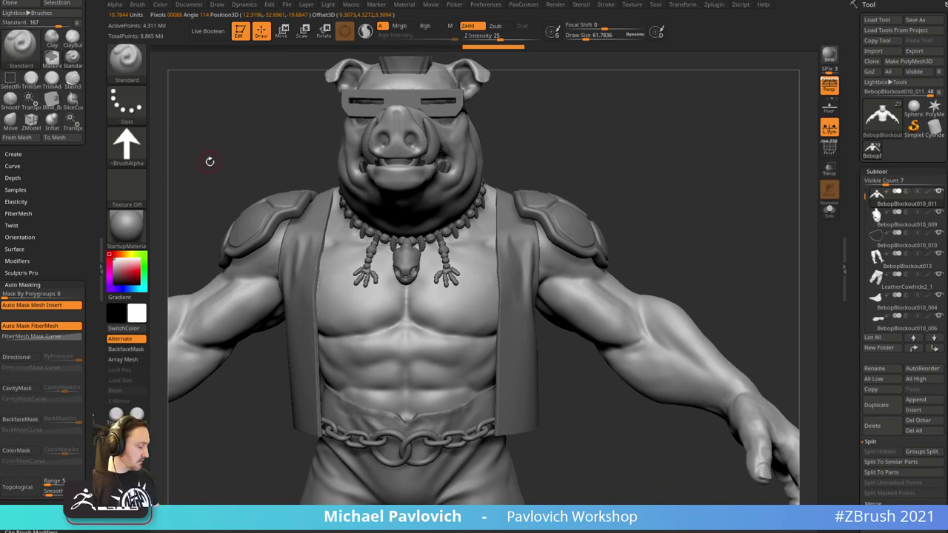
- Switch from the gizmo to the transpose line, draw a smart mask along a line on the chest and clear it
key("w")
left_click_drag(345, 301, 377, 348, "alt")
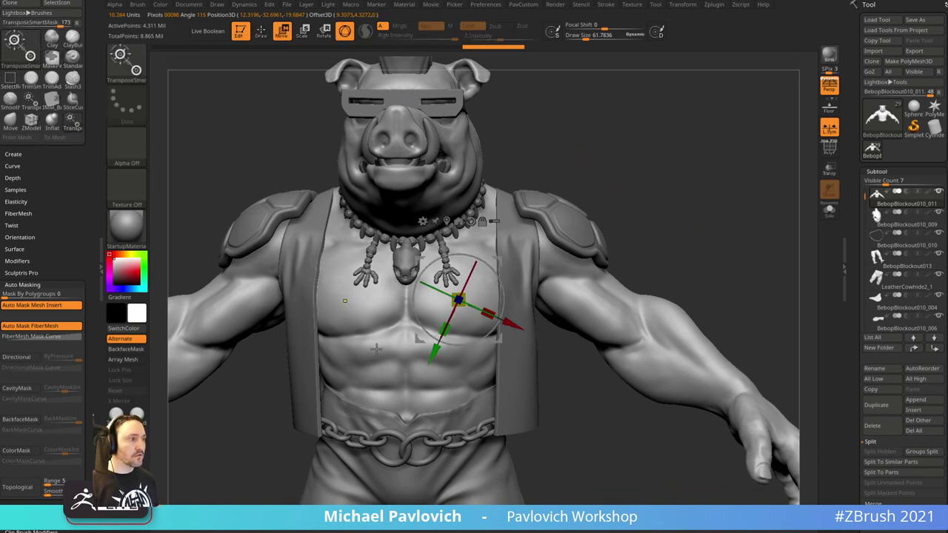
key("y")
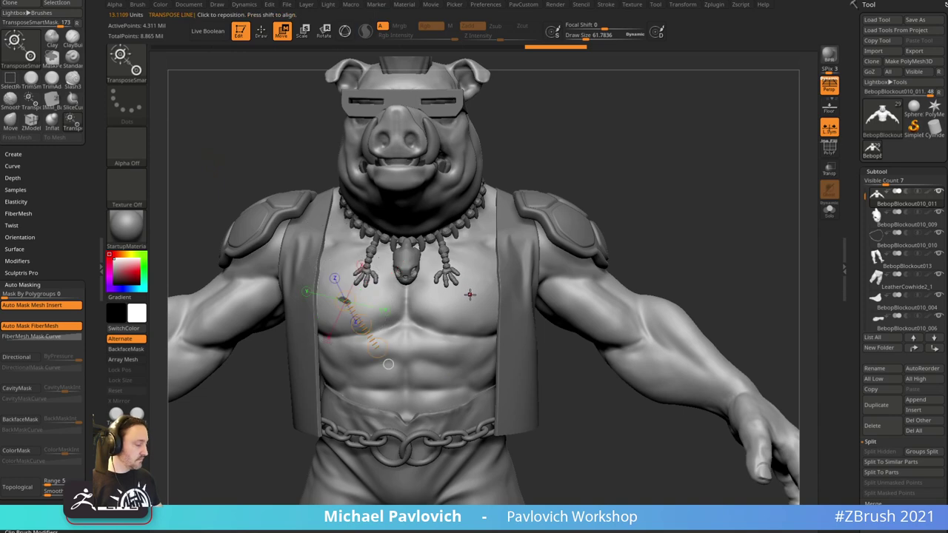
left_click_drag(460, 292, 481, 339)
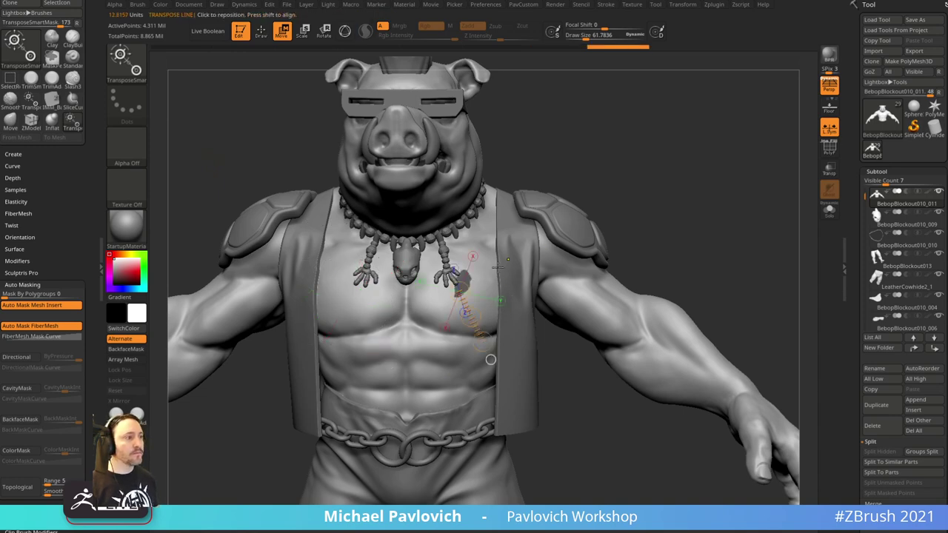
left_click_drag(591, 170, 672, 215, "ctrl")
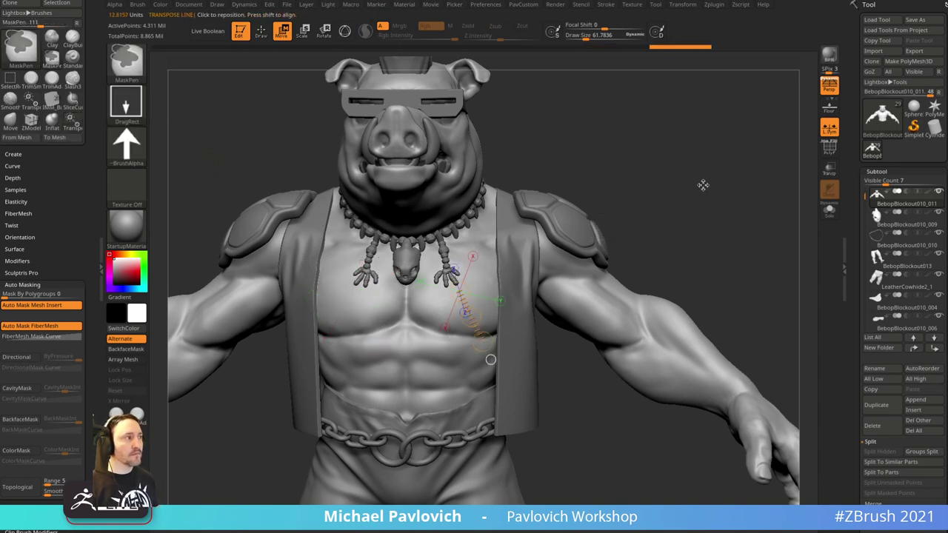
- Assign the arrow brush alpha to TransposeSmartMask, draw a diagonal arrow mask across the chest and clear it
key("ctrl")
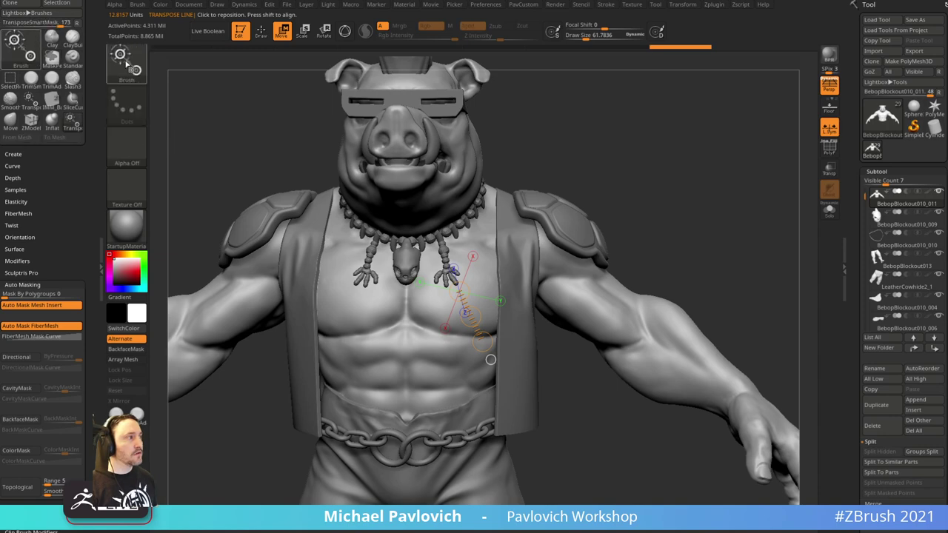
left_click(127, 154)
left_click(389, 156)
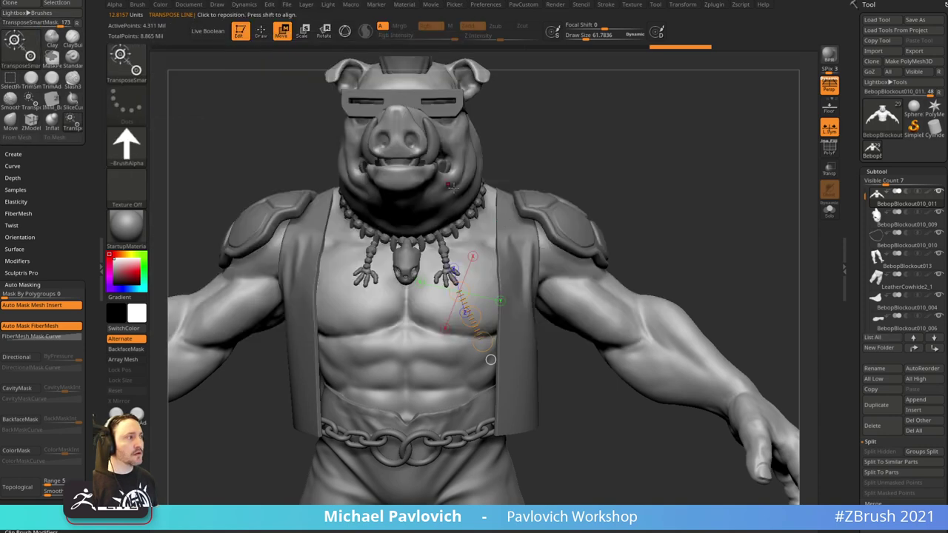
mouse_move(390, 297)
left_mouse_down("ctrl")
mouse_move(391, 348)
mouse_move(365, 375)
mouse_move(384, 377)
mouse_move(360, 377)
mouse_move(422, 363)
mouse_move(474, 296)
mouse_move(429, 215)
mouse_move(320, 242)
mouse_move(295, 283)
mouse_move(282, 275)
mouse_move(331, 261)
left_mouse_up("ctrl")
left_click_drag(643, 212, 688, 226, "ctrl")
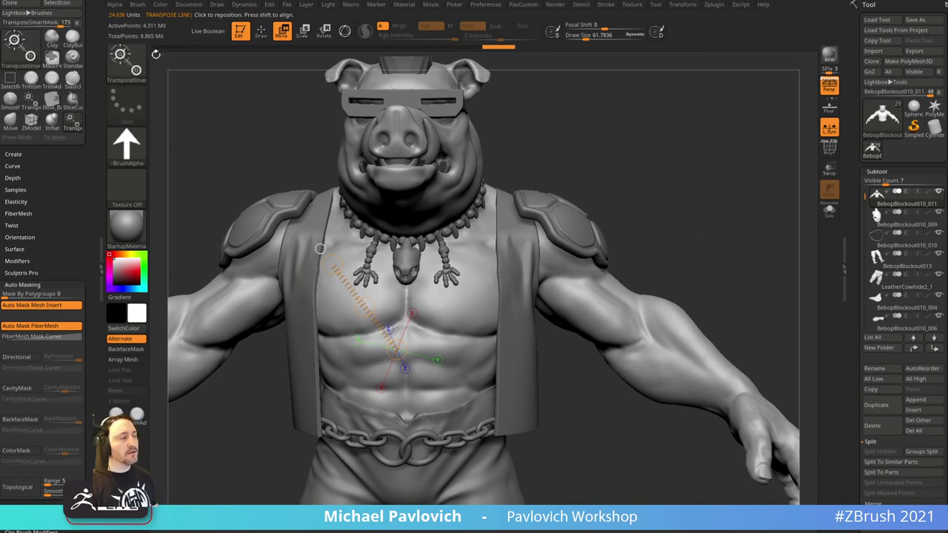
- Choose Alpha 33, draw an upright arrow mask beside the necklace hand and clear the mask
key("b")
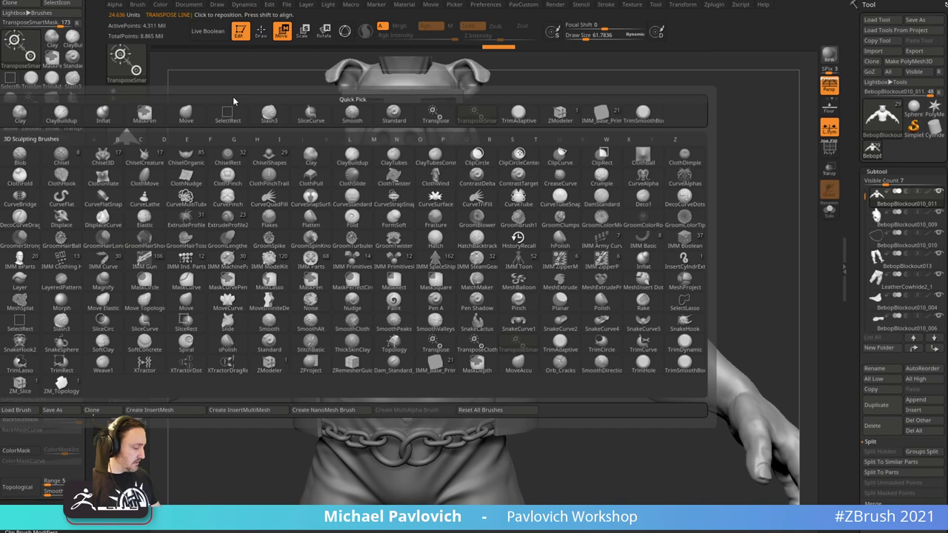
key("t")
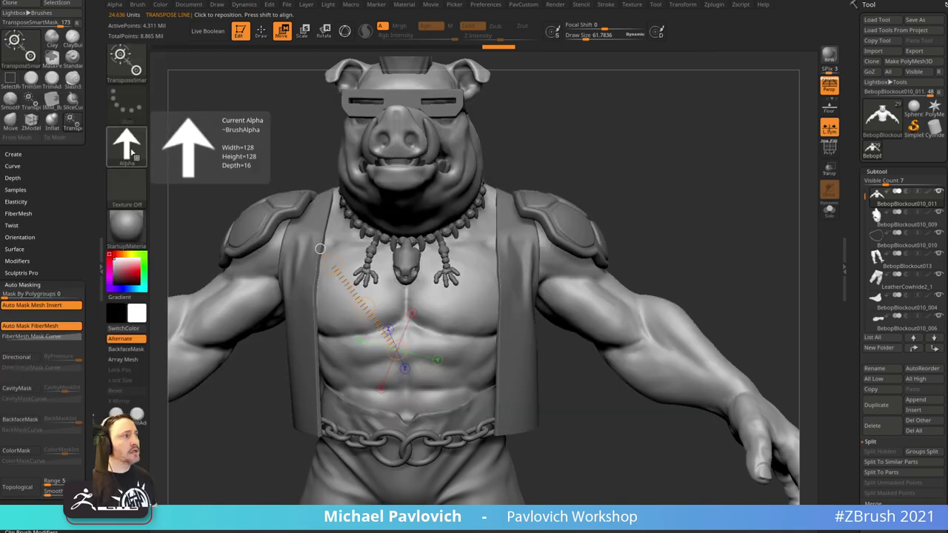
left_click(126, 144)
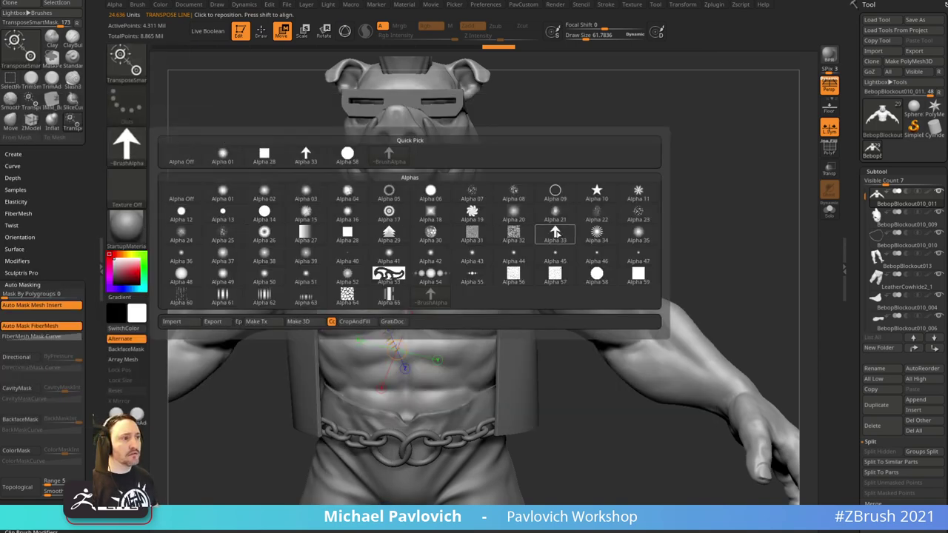
left_click(555, 235)
key("ctrl")
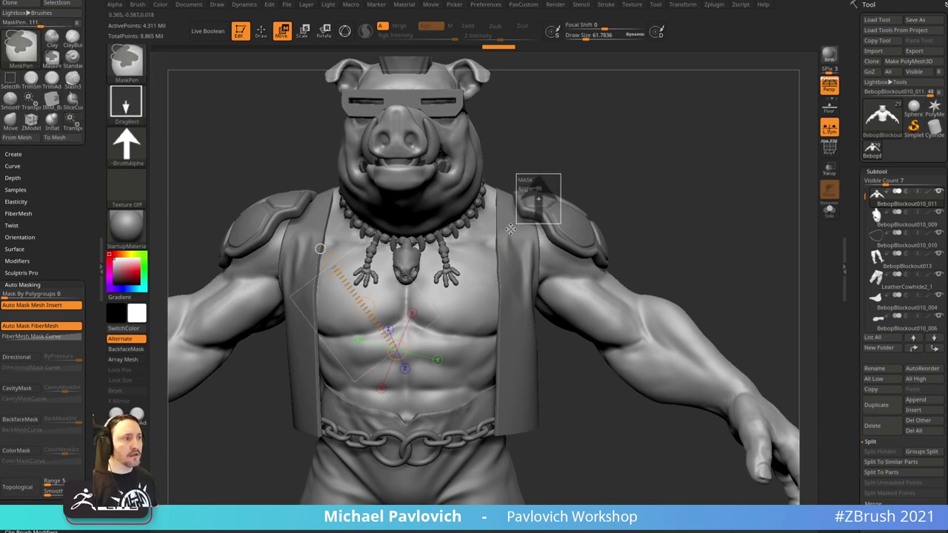
left_click_drag(495, 238, 435, 297)
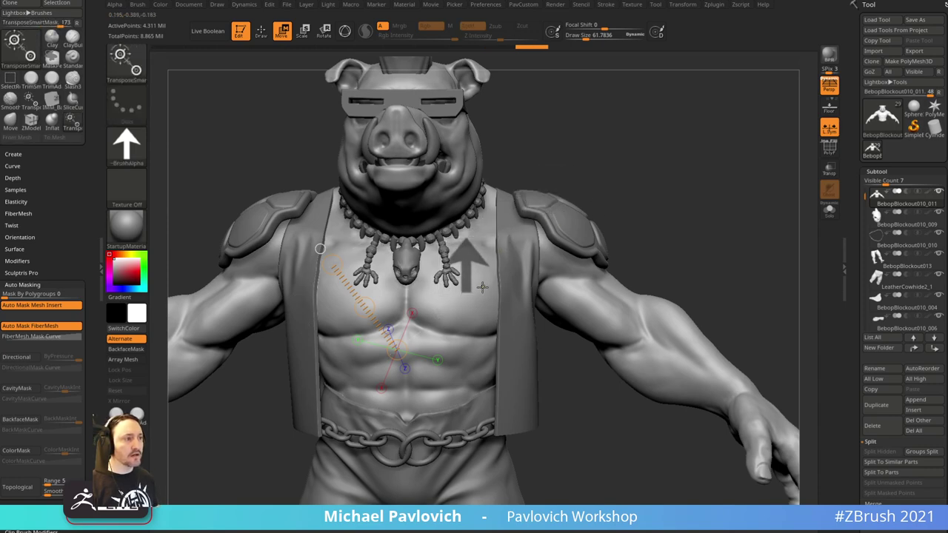
left_click_drag(533, 202, 563, 178, "ctrl")
- Draw transpose-line arrow masks at several angles, ending with two horizontal arrows on the chest pointing toward the skull pendant
left_click_drag(479, 258, 453, 278)
left_click_drag(372, 265, 387, 296)
left_click_drag(353, 338, 320, 296)
left_click_drag(328, 391, 343, 333)
left_click_drag(375, 390, 326, 299)
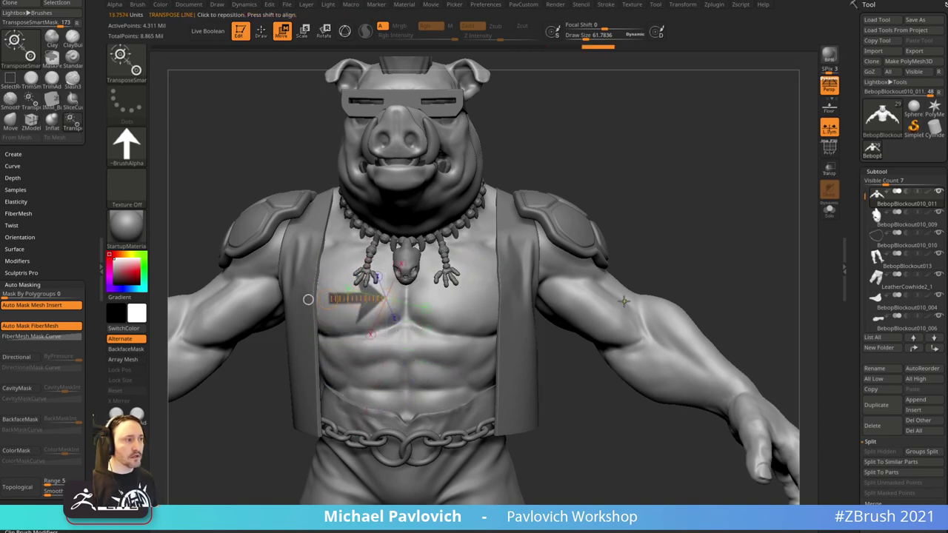
mouse_move(479, 282)
left_mouse_down()
mouse_move(451, 283)
mouse_move(443, 305)
mouse_move(528, 307)
mouse_move(499, 291)
mouse_move(476, 294)
left_mouse_up()
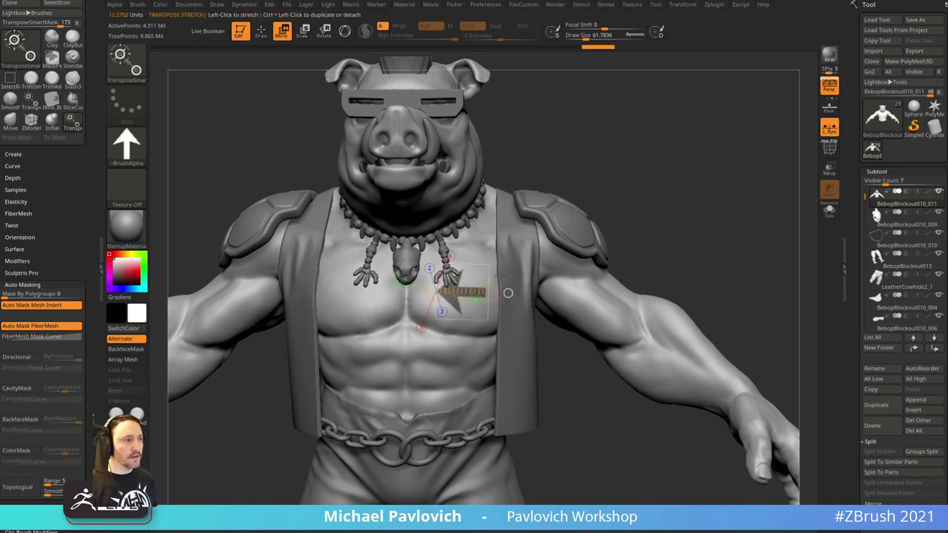
mouse_move(359, 300)
left_mouse_down()
mouse_move(303, 298)
mouse_move(344, 295)
left_mouse_up()
mouse_move(477, 294)
left_mouse_down()
mouse_move(435, 289)
mouse_move(474, 319)
mouse_move(502, 295)
left_mouse_up()
- Clear the arrow masks and return to Draw mode with the Standard brush
key("ctrl")
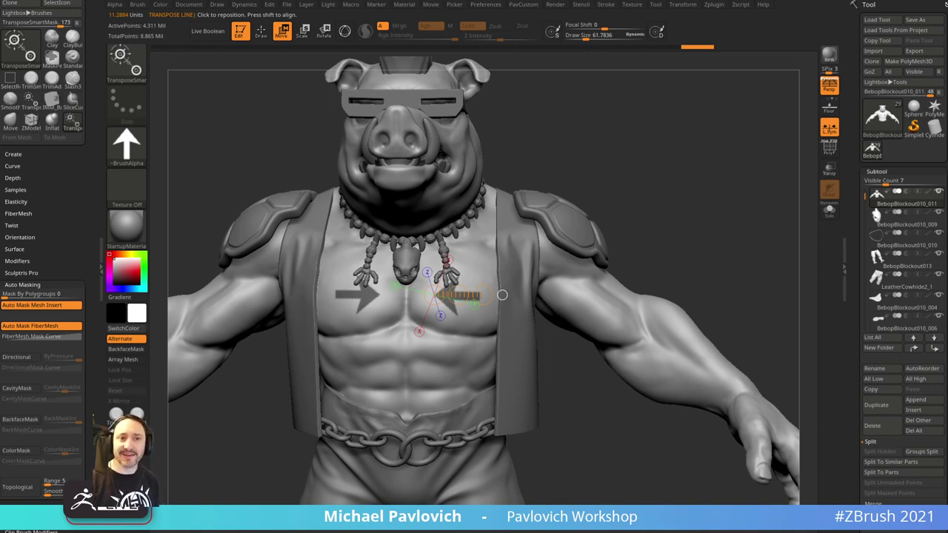
mouse_move(733, 174)
left_mouse_down()
mouse_move(688, 192)
mouse_move(726, 175)
mouse_move(737, 182)
left_mouse_up()
key("q")
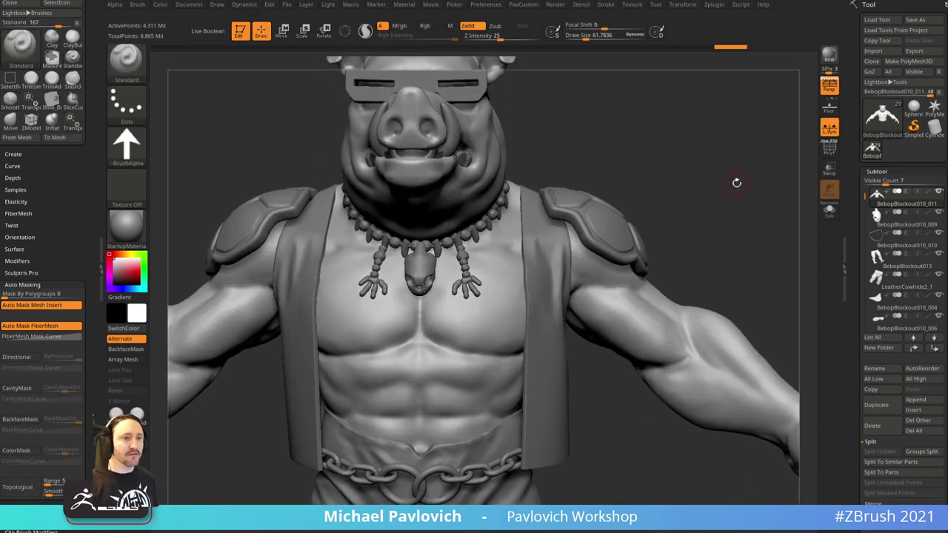
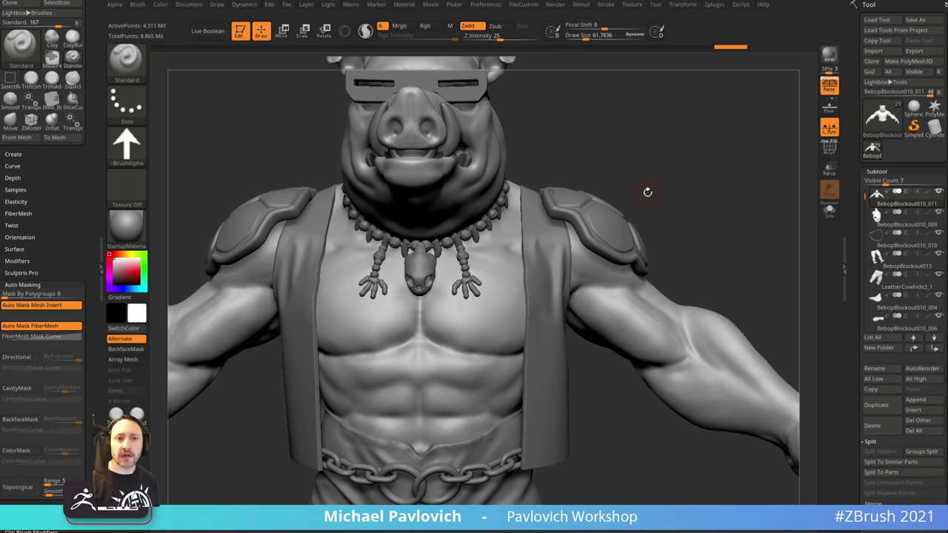
- Solo the torso subtool and turn on its polygroup wireframe display
key("s")
mouse_move(640, 197)
left_mouse_down()
mouse_move(659, 194)
mouse_move(719, 218)
mouse_move(733, 251)
left_mouse_up()
key("s")
left_click_drag(501, 314, 483, 313)
mouse_move(730, 257)
left_mouse_down("alt")
mouse_move(745, 224)
mouse_move(739, 208)
mouse_move(746, 211)
left_mouse_up("alt")
left_click(828, 212)
left_click(829, 149)
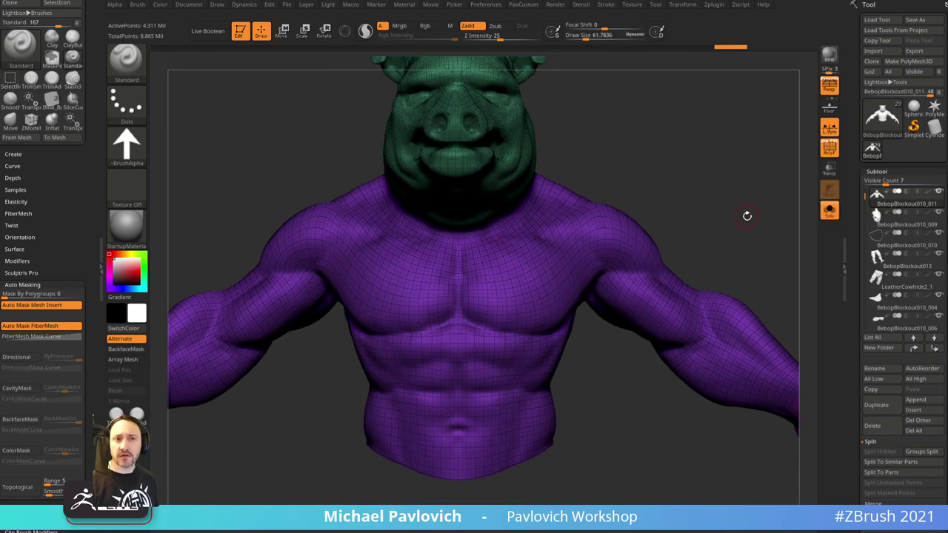
- Examine the torso's Masking and Polygroups options and the brush's Auto Masking settings, including Directional
scroll(853, 246, "down", 5)
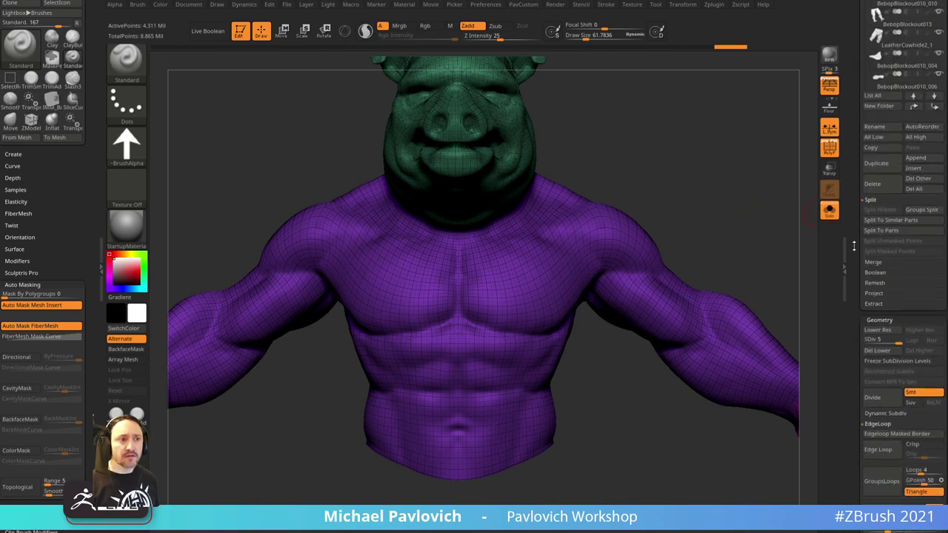
scroll(854, 245, "down", 10)
left_click(863, 305)
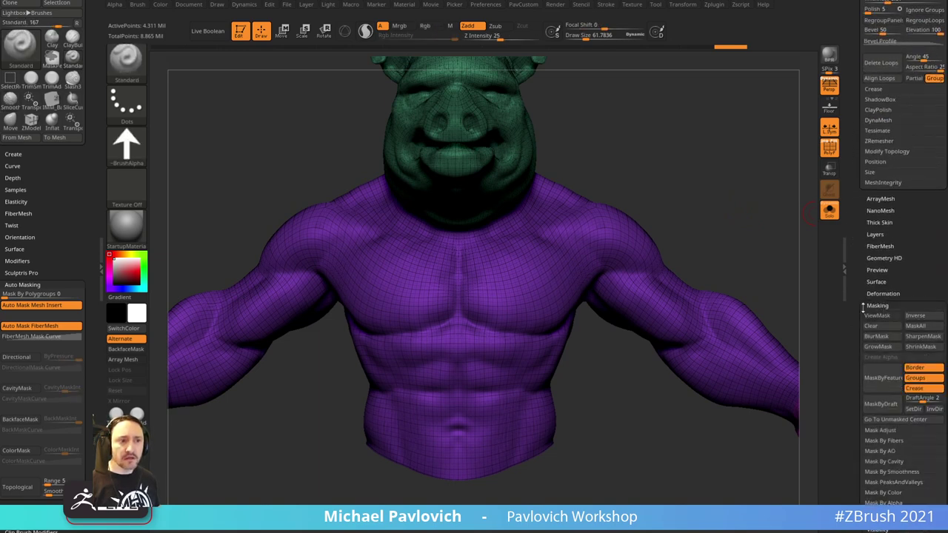
scroll(862, 300, "down", 2)
scroll(859, 282, "down", 2)
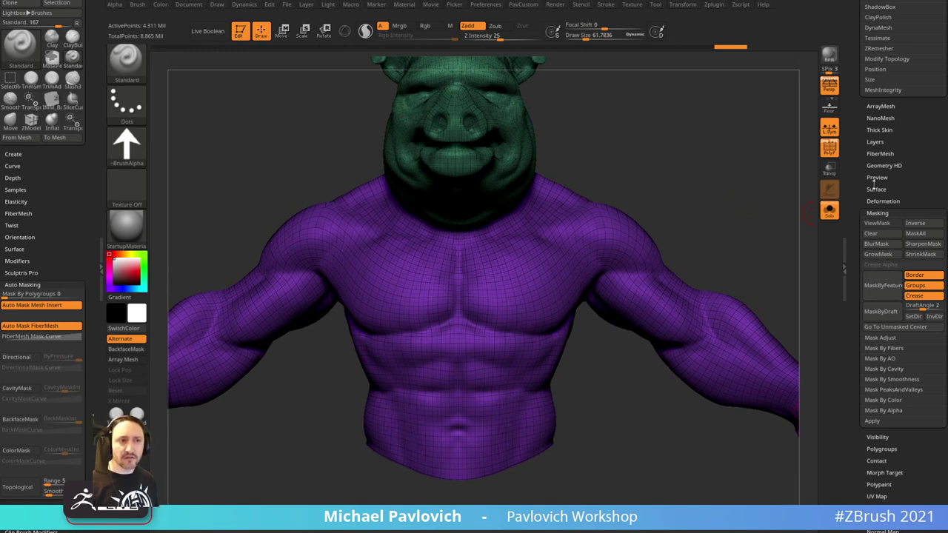
scroll(873, 252, "down", 3, "shift")
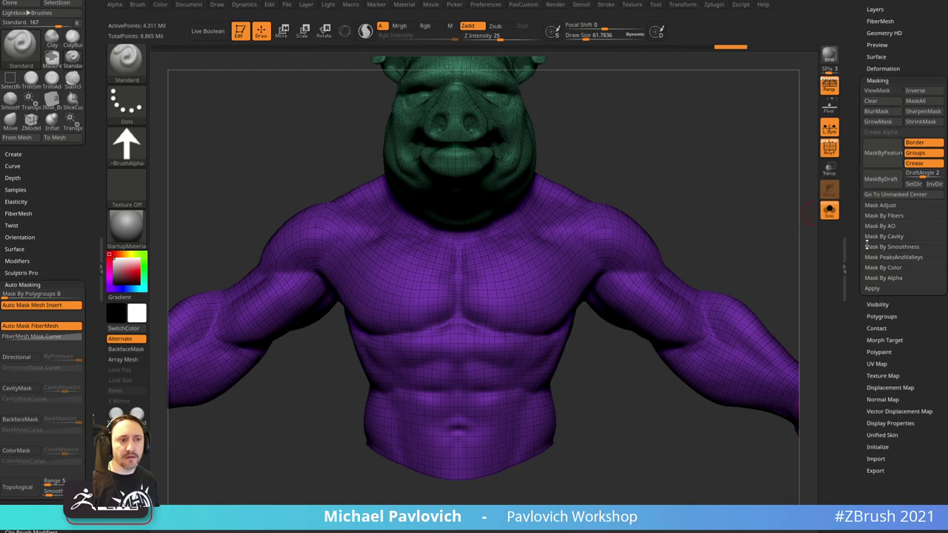
left_click(876, 317)
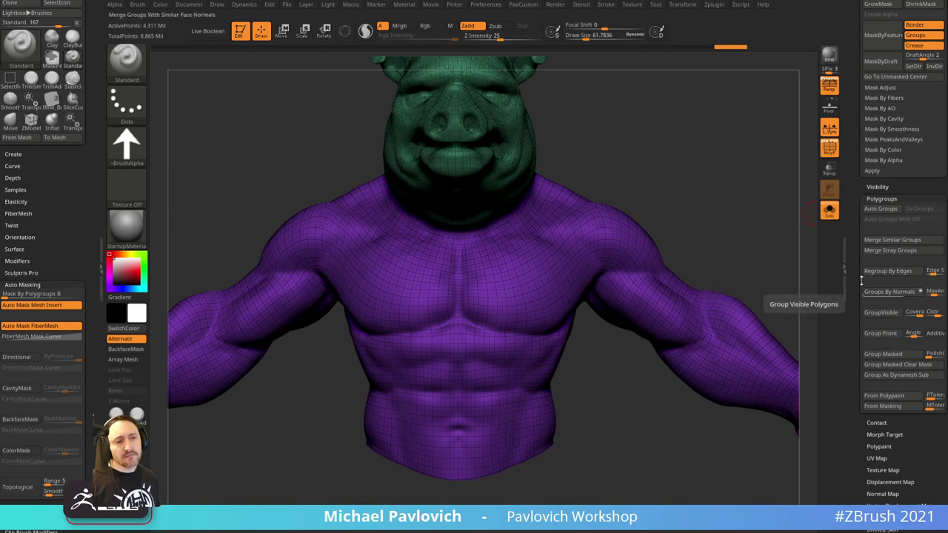
scroll(859, 333, "up", 5)
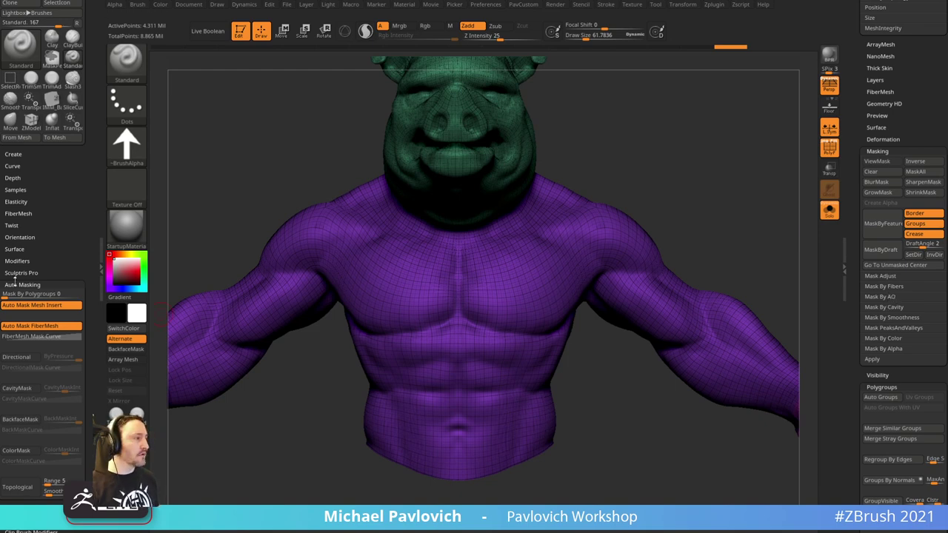
scroll(15, 279, "down", 2)
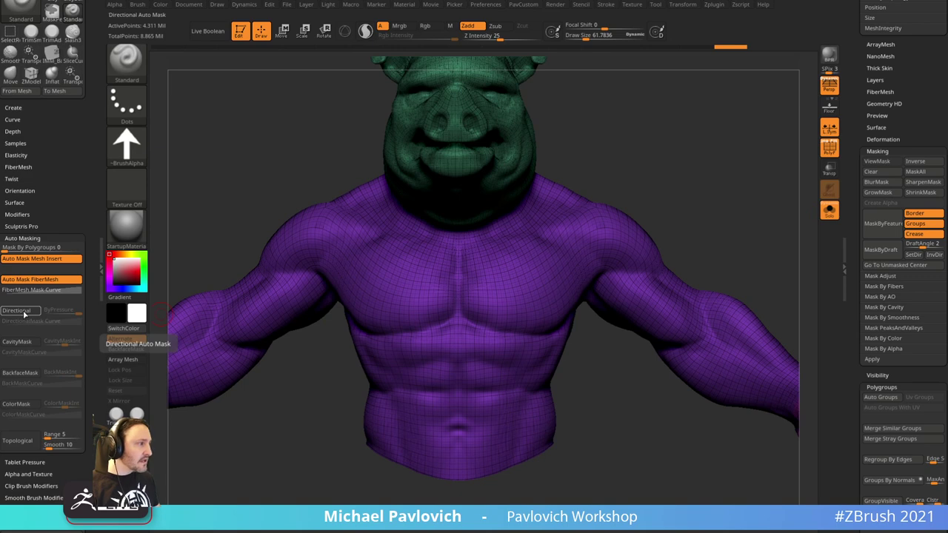
key("ctrl")
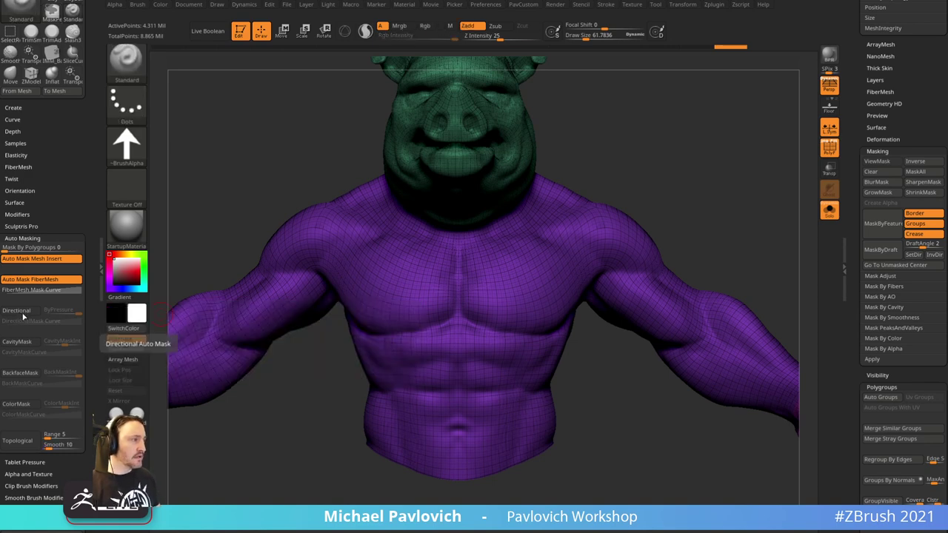
- Turn off the polygroup wireframe and load the Scales B brush from the Scales brush folder
left_click_drag(605, 165, 710, 162)
left_click(825, 151)
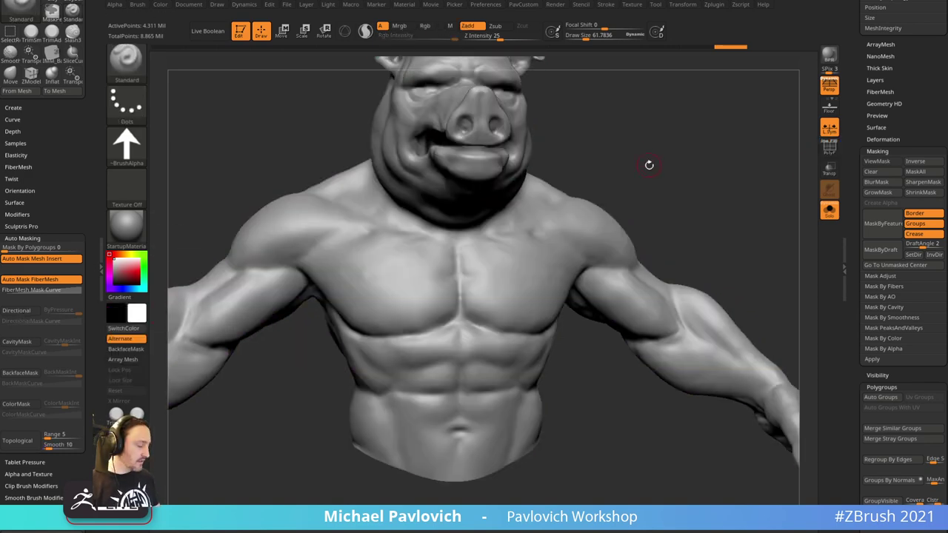
key("comma")
left_click(262, 60)
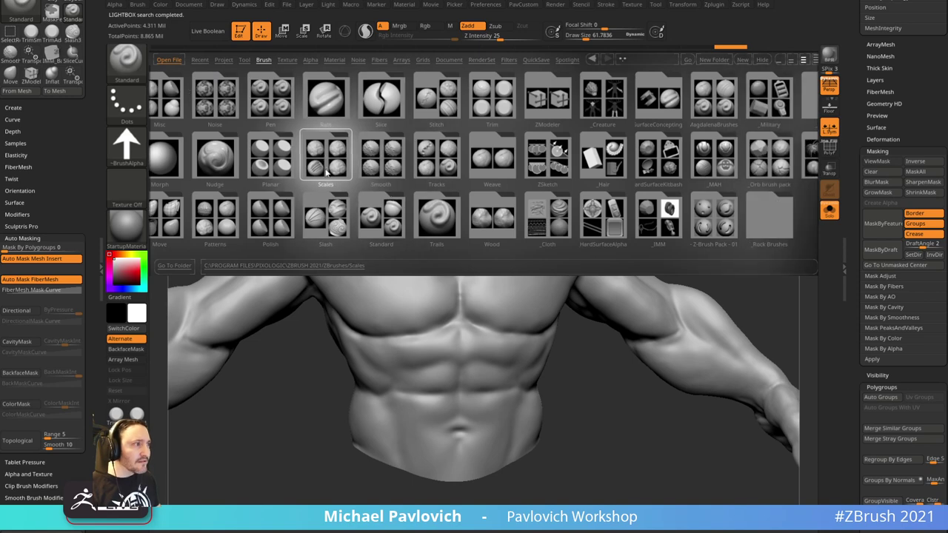
left_click(341, 155)
double_click(187, 171)
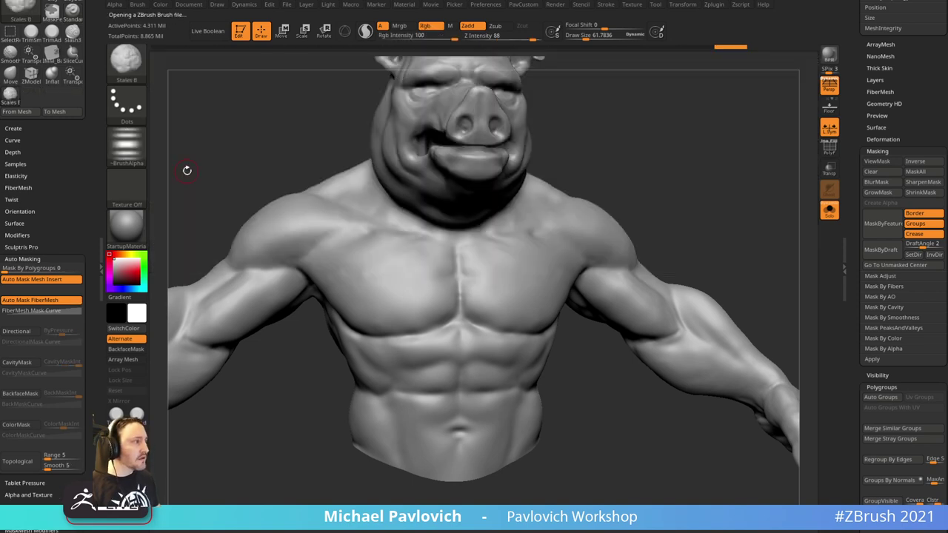
- Load the Scales D brush, followed by the ScalesFish brush, from the same brush folder
key("comma")
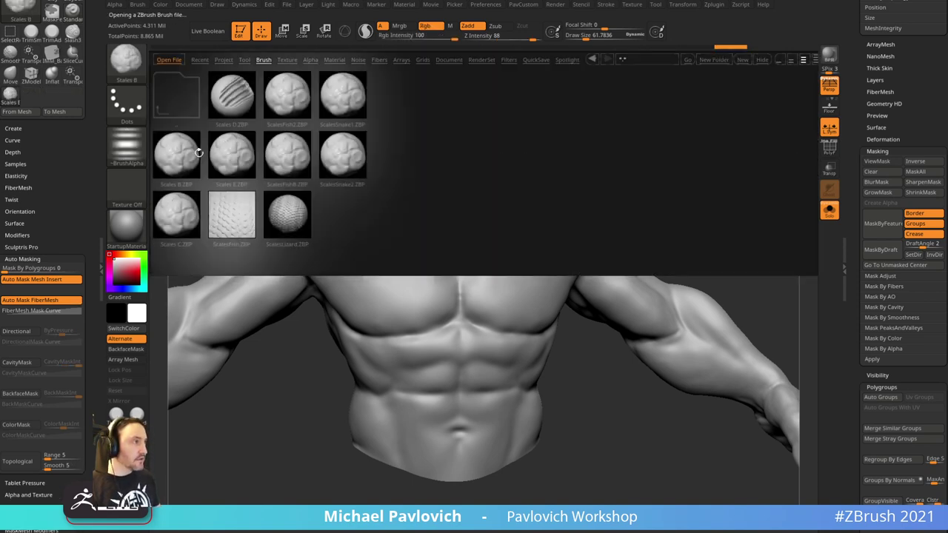
double_click(231, 99)
key("comma")
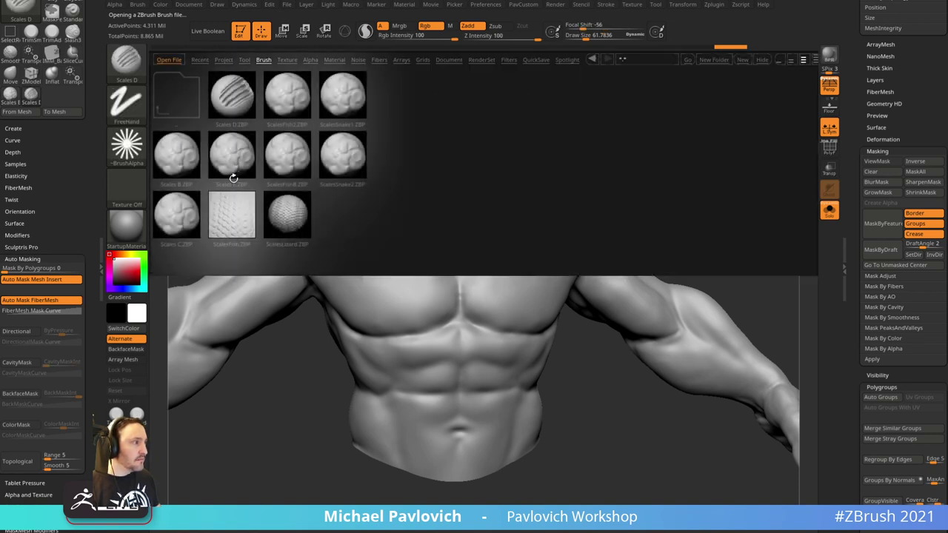
double_click(234, 219)
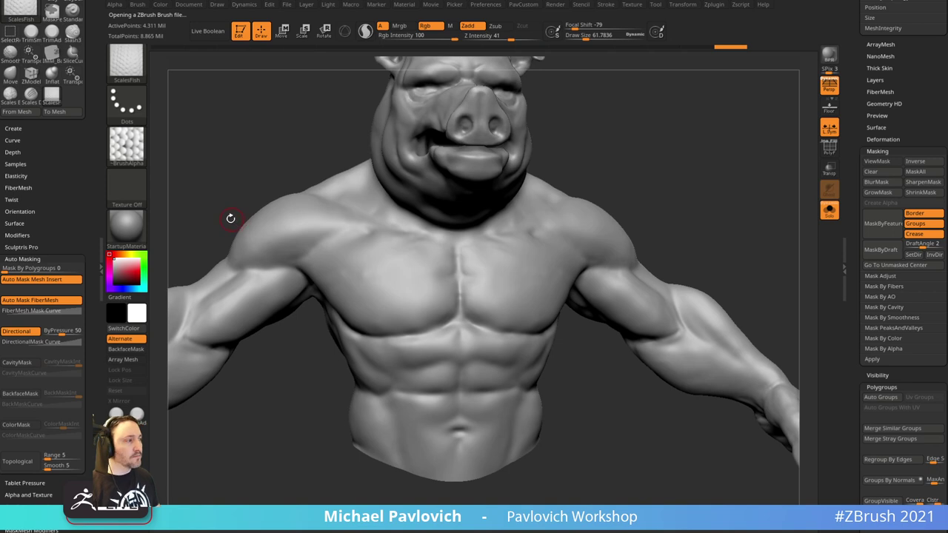
- Try a short ScalesFish stroke on the chest and undo it
left_click_drag(689, 170, 684, 167)
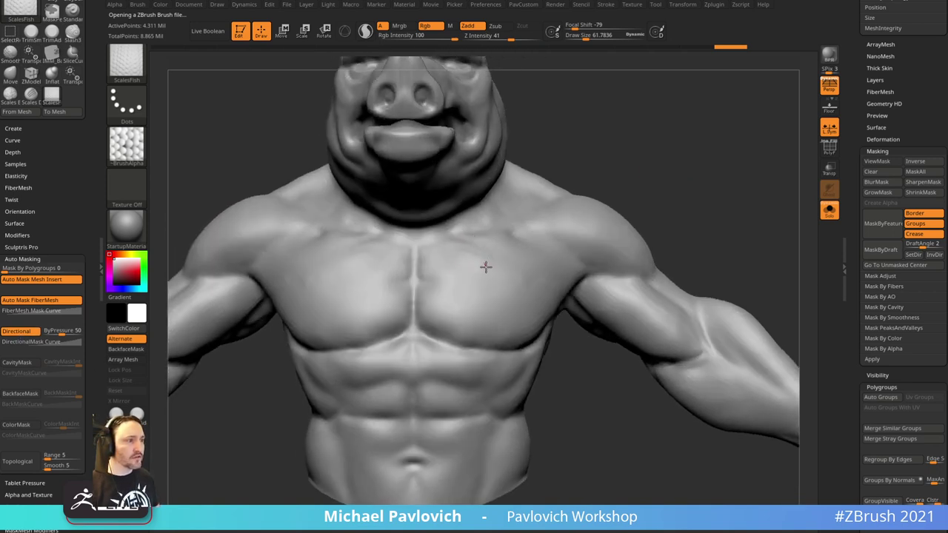
left_click_drag(484, 303, 488, 307)
key("ctrl+z")
- Enlarge the draw size to about 107.6, paint test scale strokes down the chest and abdomen, and undo them
key("bracketright")
key("bracketright")
key("bracketright")
key("bracketright")
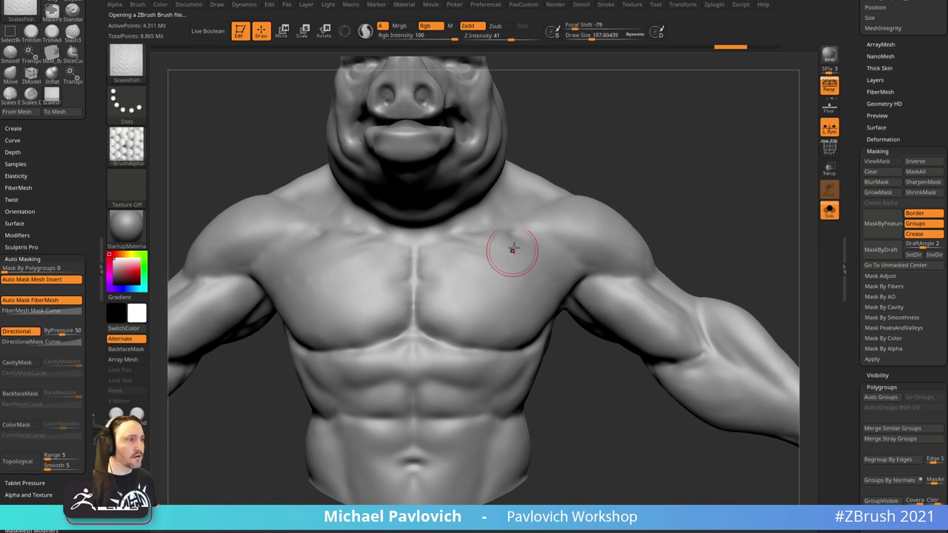
left_click_drag(681, 169, 689, 141, "alt")
mouse_move(486, 240)
left_mouse_down()
mouse_move(496, 277)
mouse_move(478, 321)
mouse_move(476, 402)
left_mouse_up()
left_click_drag(726, 184, 687, 180)
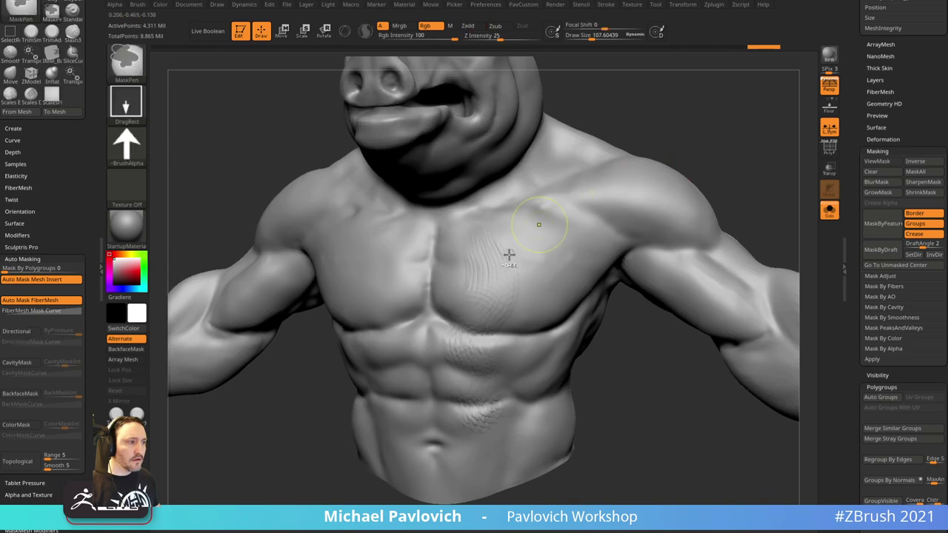
key("ctrl+z")
mouse_move(481, 244)
left_mouse_down()
mouse_move(480, 262)
mouse_move(514, 296)
left_mouse_up()
key("ctrl+z")
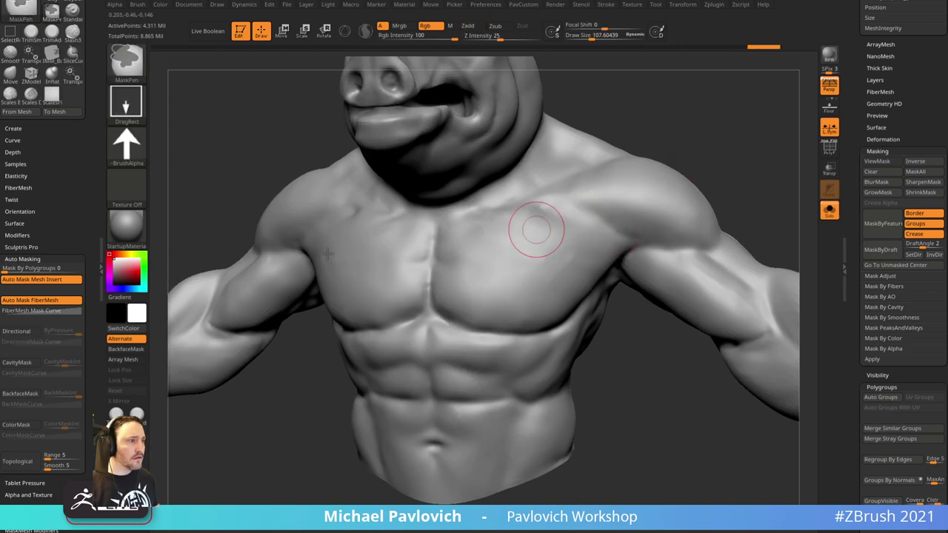
- Enlarge the draw size to about 321.8, paint directional scale strokes over the shoulder blade, and undo them
key("s")
left_click_drag(499, 260, 523, 281)
left_click_drag(730, 175, 618, 195)
left_click_drag(467, 204, 473, 314)
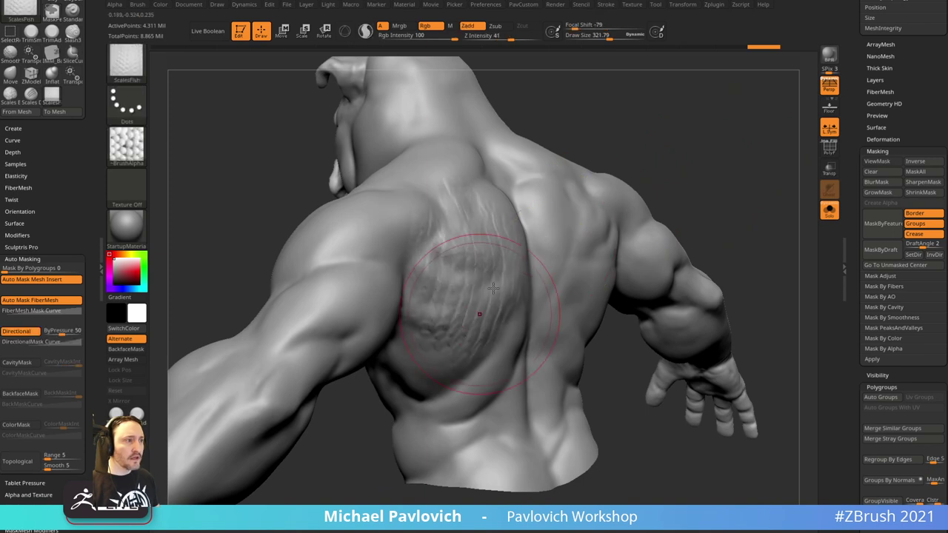
left_click_drag(670, 133, 577, 211)
key("ctrl+z")
left_click_drag(472, 173, 485, 214)
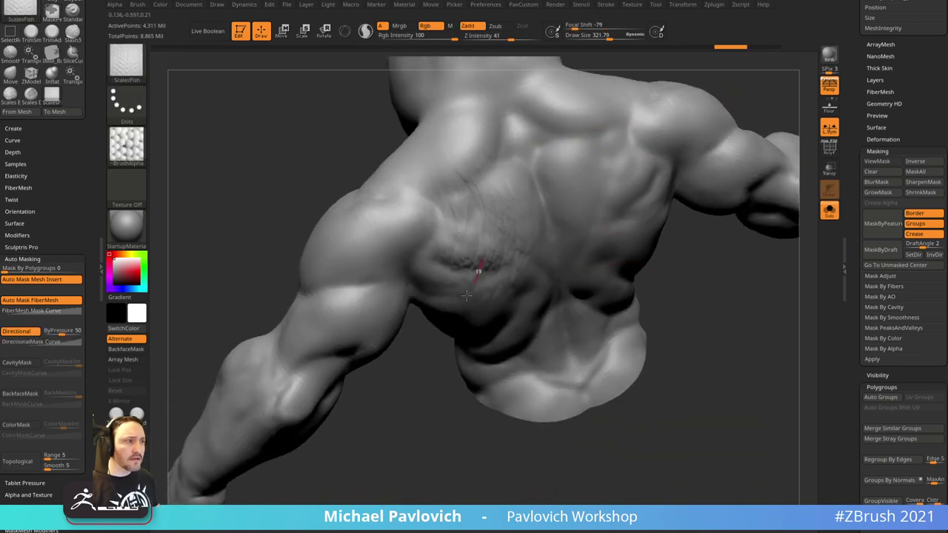
left_click_drag(424, 397, 484, 244)
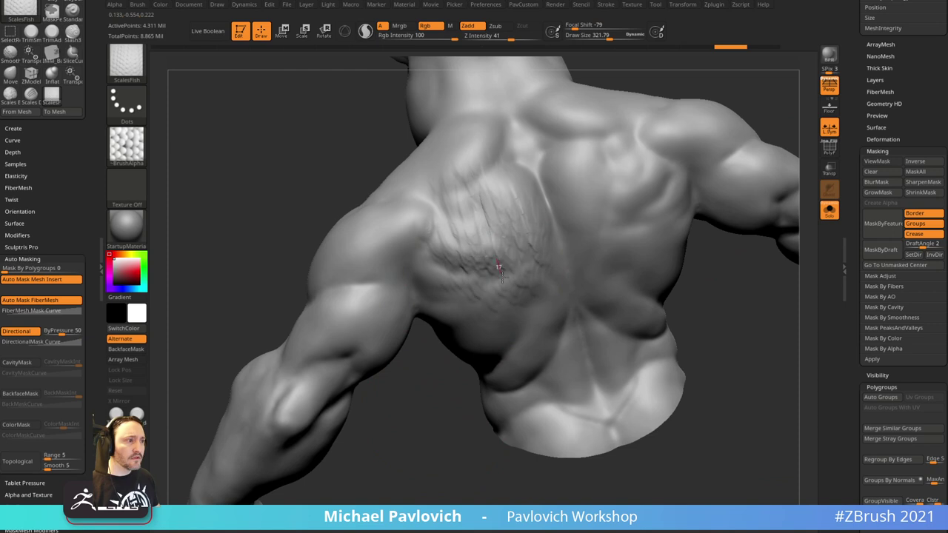
key("ctrl+z")
- Set the draw size to about 271.1, compare scale strokes on the back with Directional auto masking on and off, and undo them
key("s")
left_click_drag(481, 173, 489, 221)
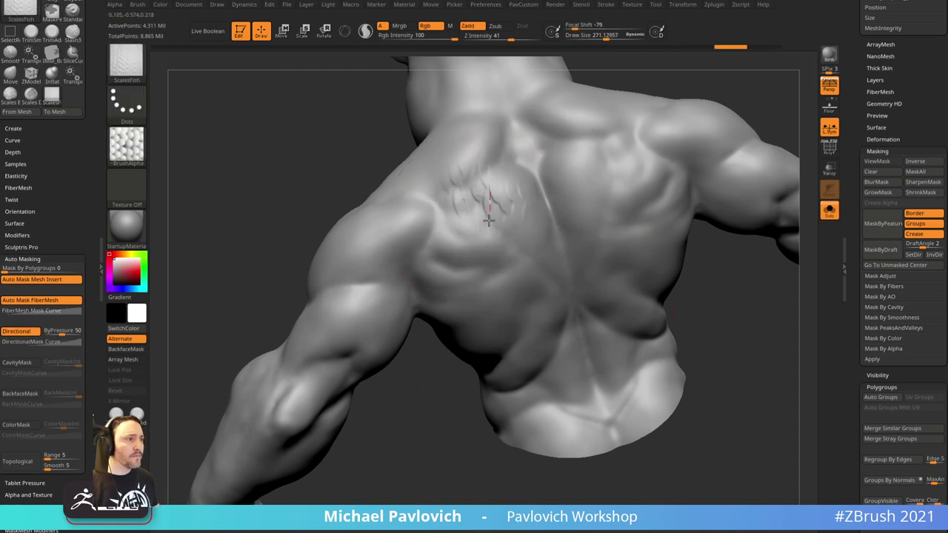
key("ctrl+z")
left_click_drag(483, 177, 480, 316)
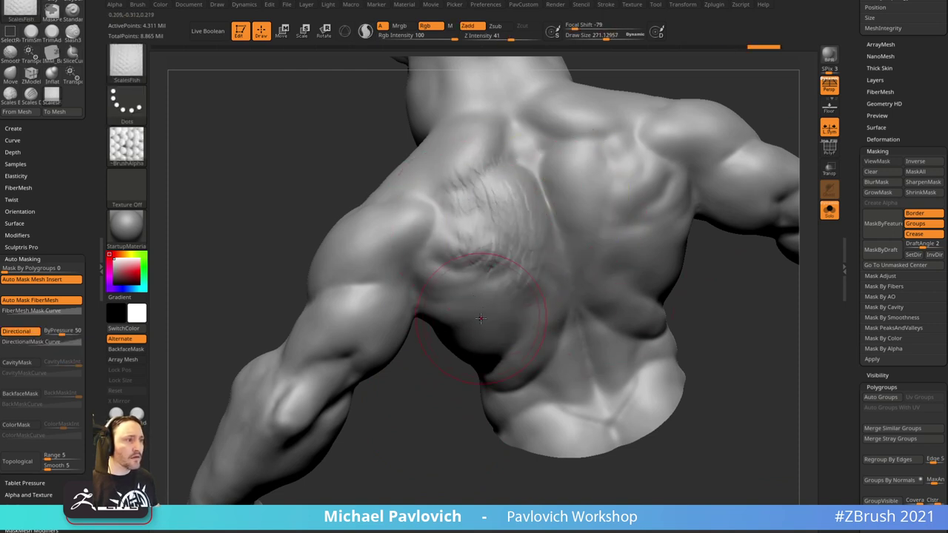
left_click(21, 330)
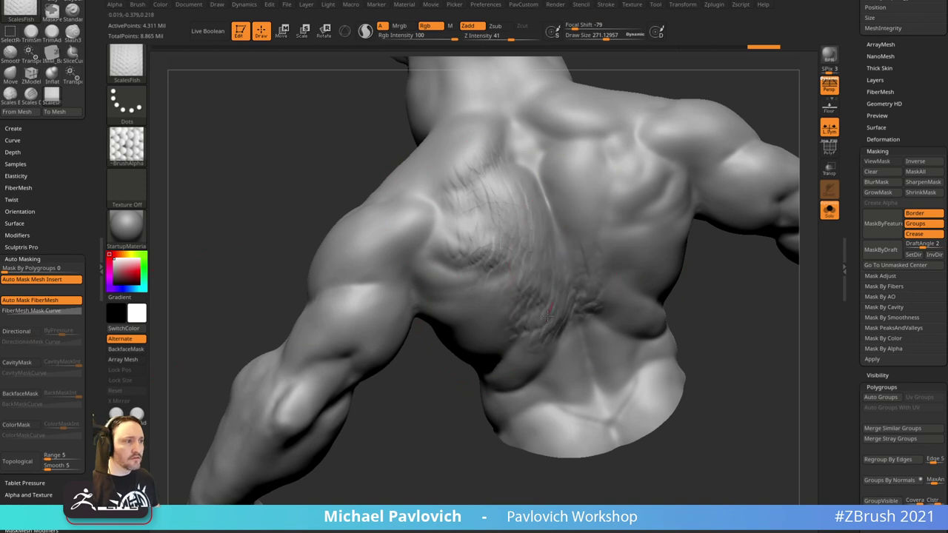
left_click_drag(451, 419, 497, 296)
key("ctrl+z")
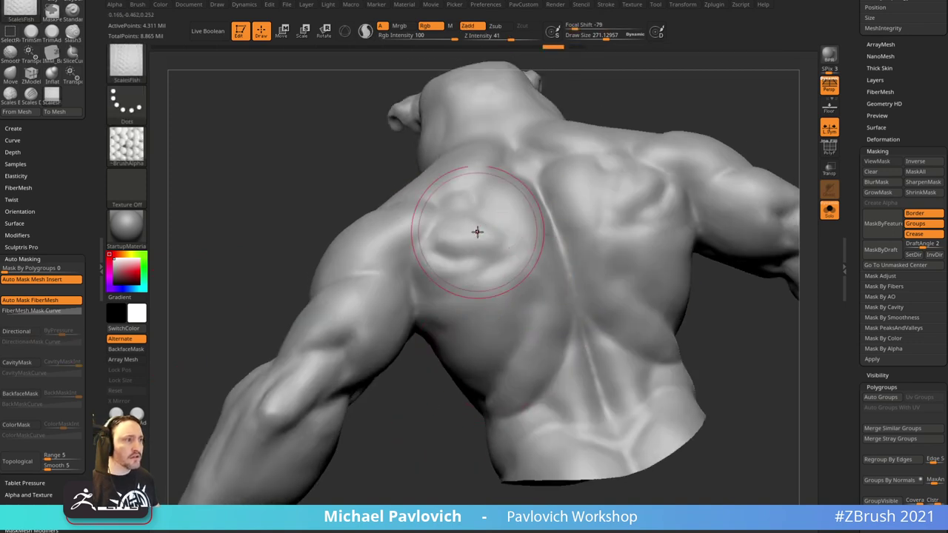
- Switch the stroke to DragRect, stamp scales on the back, re-enable Directional auto masking for comparison, and undo the stamps
left_click(126, 103)
left_click(221, 113)
left_click_drag(497, 258, 498, 311)
left_click(17, 331)
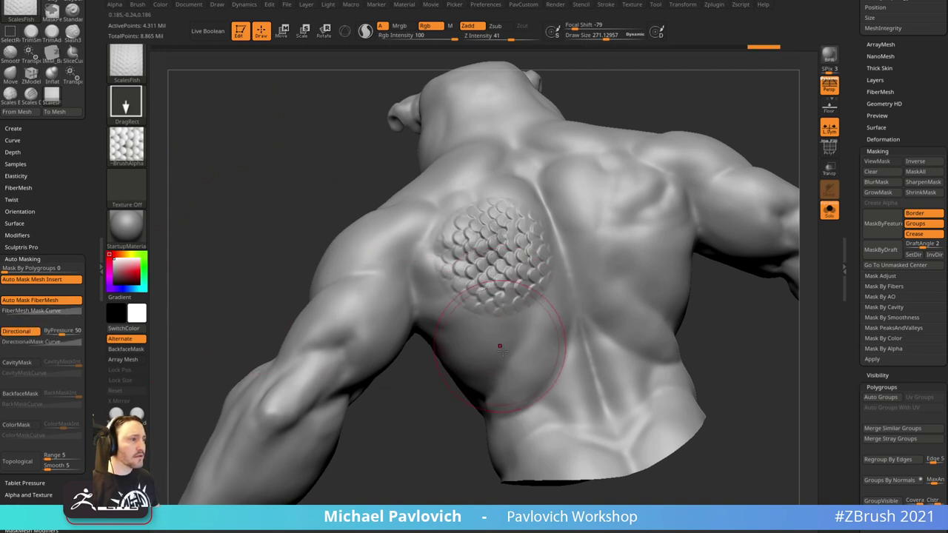
left_click_drag(494, 381, 465, 414)
key("ctrl+z")
key("ctrl+z")
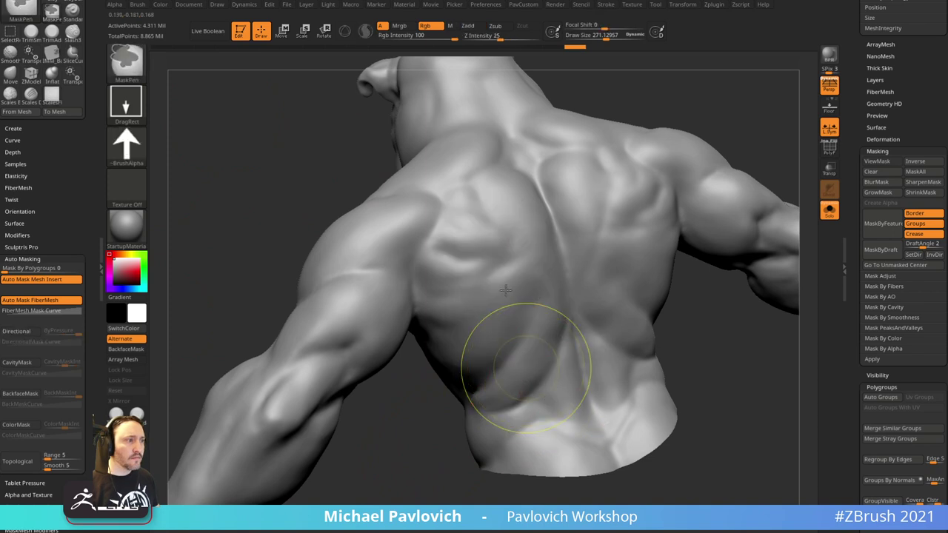
- Stamp scale patches on the back with Directional auto masking on and again with it off, undoing each one
left_click_drag(500, 276, 514, 361)
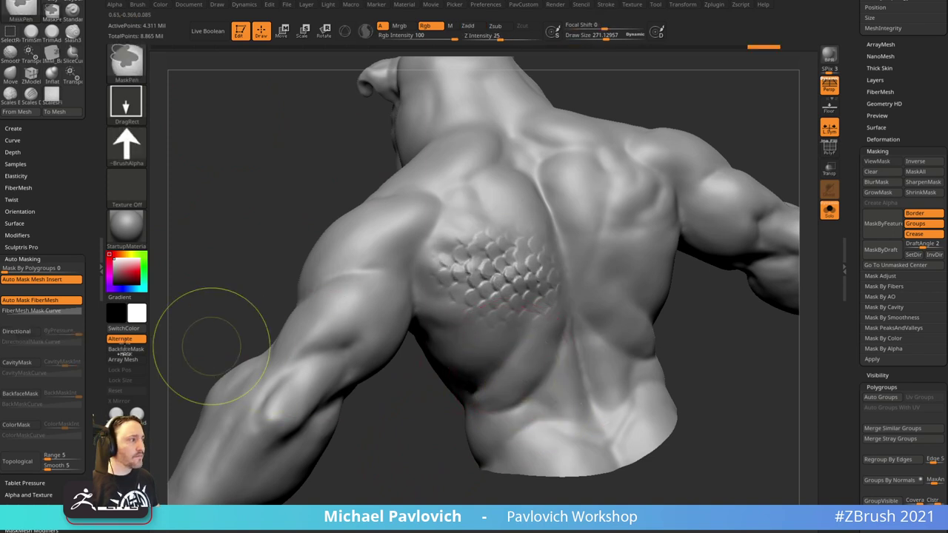
key("ctrl+z")
left_click(17, 332)
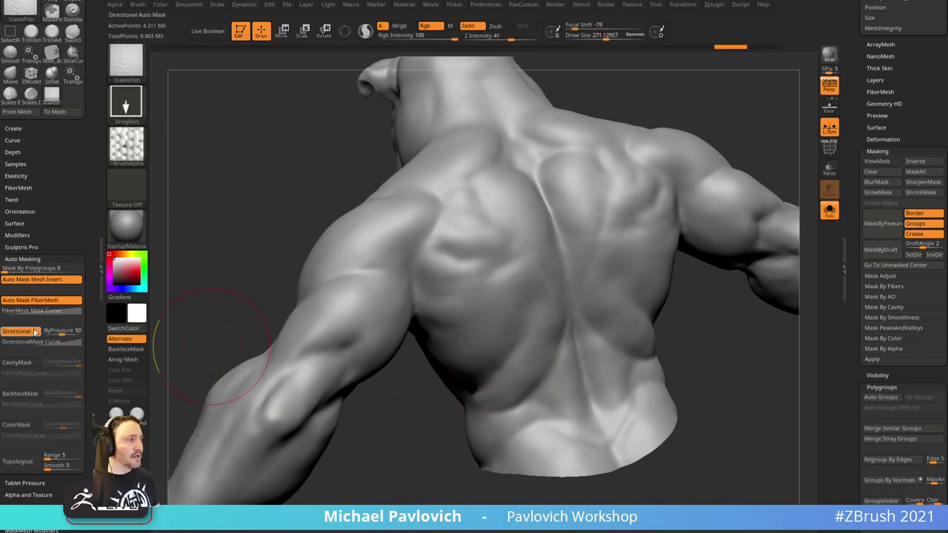
left_click(18, 332)
left_click_drag(480, 265, 485, 342)
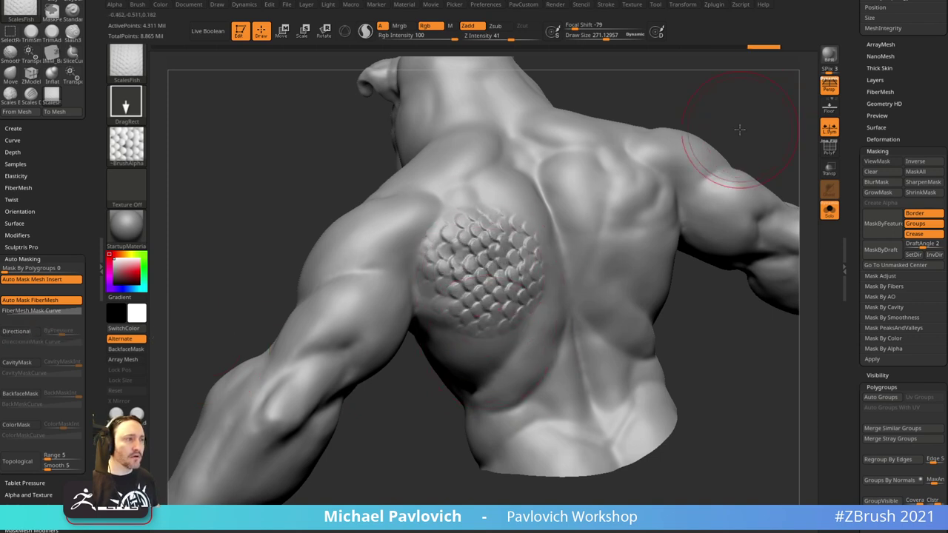
left_click_drag(738, 129, 748, 151)
key("ctrl+z")
- Turn Directional auto masking back on, stamp one scale patch on the shoulder blade and undo it
left_click(18, 332)
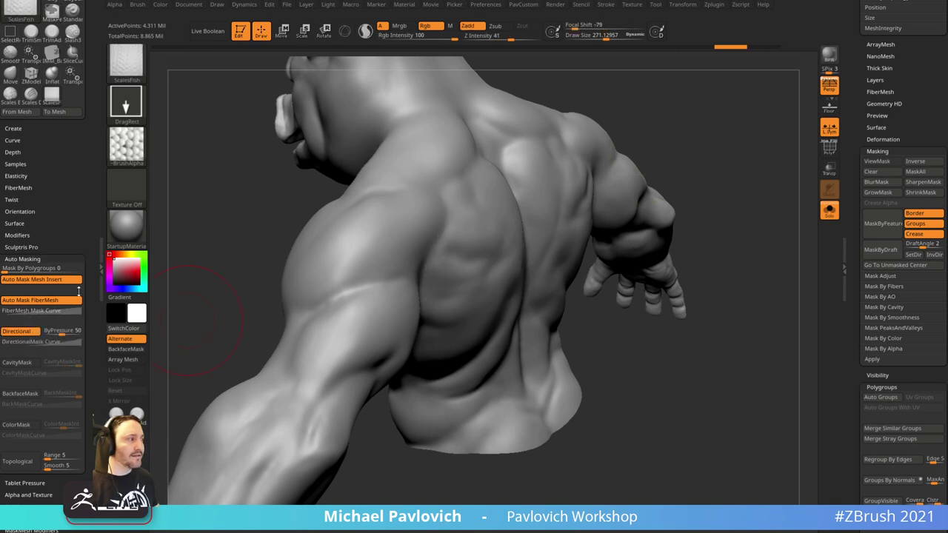
left_click_drag(467, 254, 459, 355)
left_click_drag(710, 275, 622, 282)
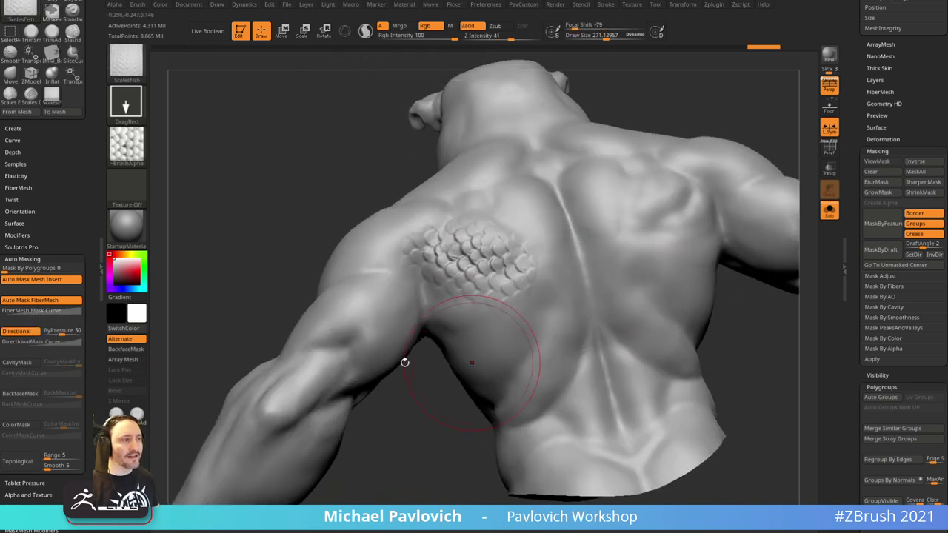
key("ctrl+z")
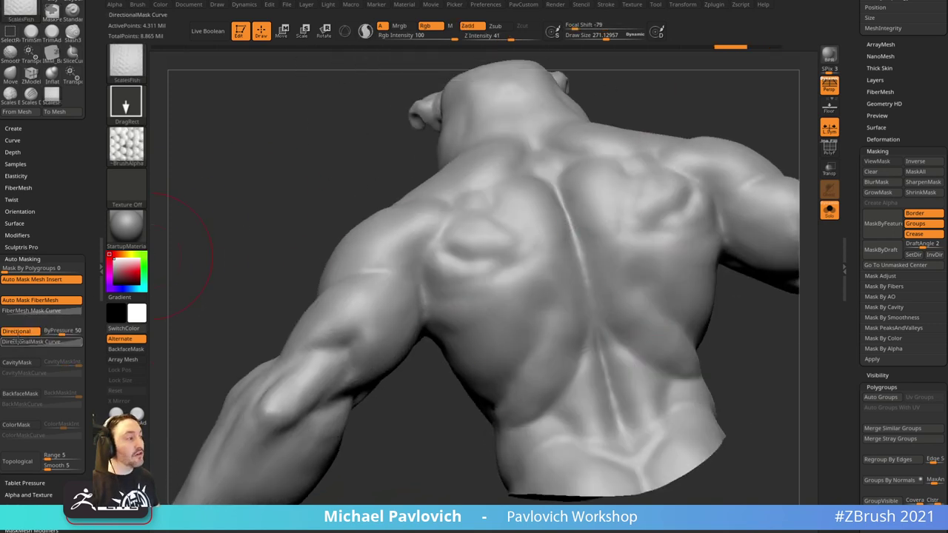
- Return the stroke type to Dots, paint test scale strokes down the upper back and undo them
mouse_move(277, 194)
left_mouse_down()
mouse_move(259, 190)
mouse_move(216, 214)
left_mouse_up()
left_click(126, 107)
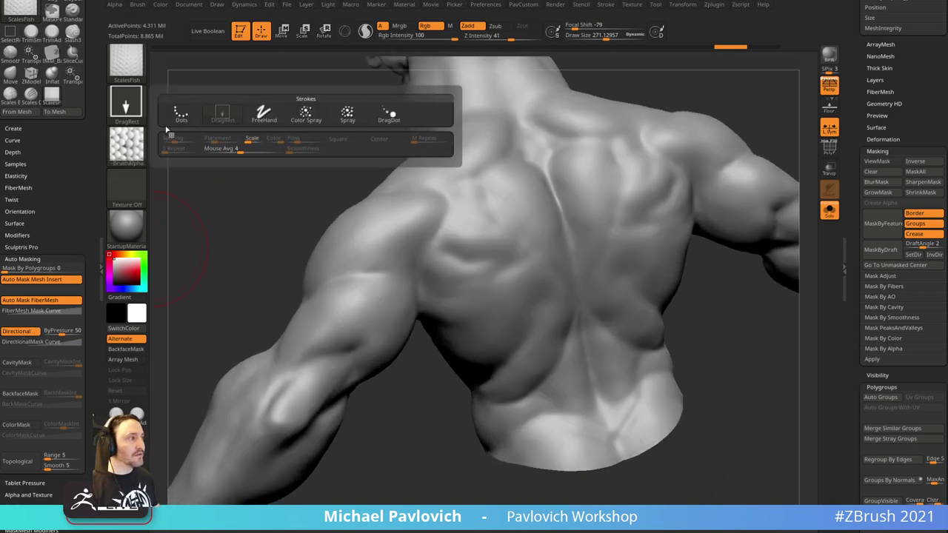
left_click(180, 114)
left_click_drag(506, 229, 518, 298)
key("ctrl+z")
left_click_drag(496, 189, 528, 295)
key("ctrl+z")
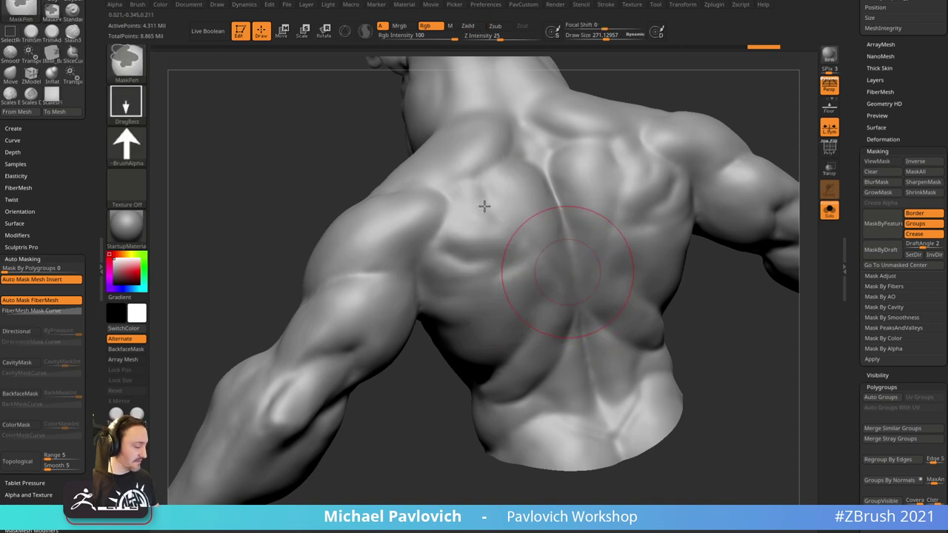
- Set Z Intensity to 56 and paint ScalesFish test strokes down the left shoulder blade, undoing each one
key("comma")
key("comma")
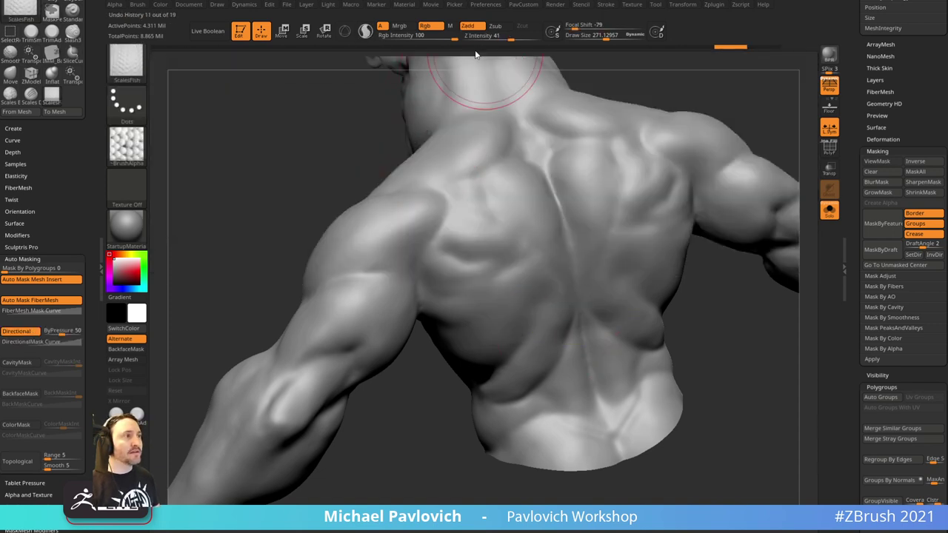
left_click_drag(511, 36, 518, 36)
left_click_drag(490, 197, 494, 259)
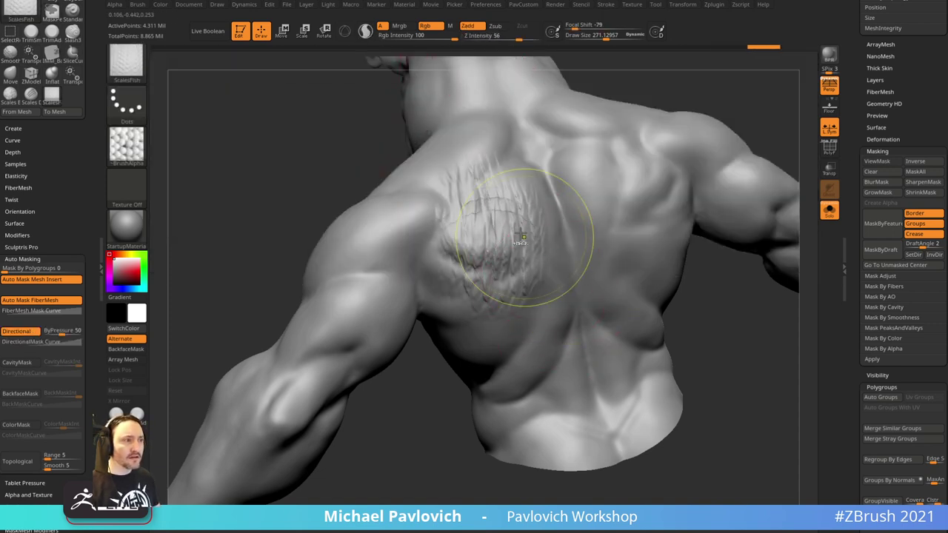
key("ctrl+z")
left_click_drag(500, 195, 511, 356)
key("ctrl+z")
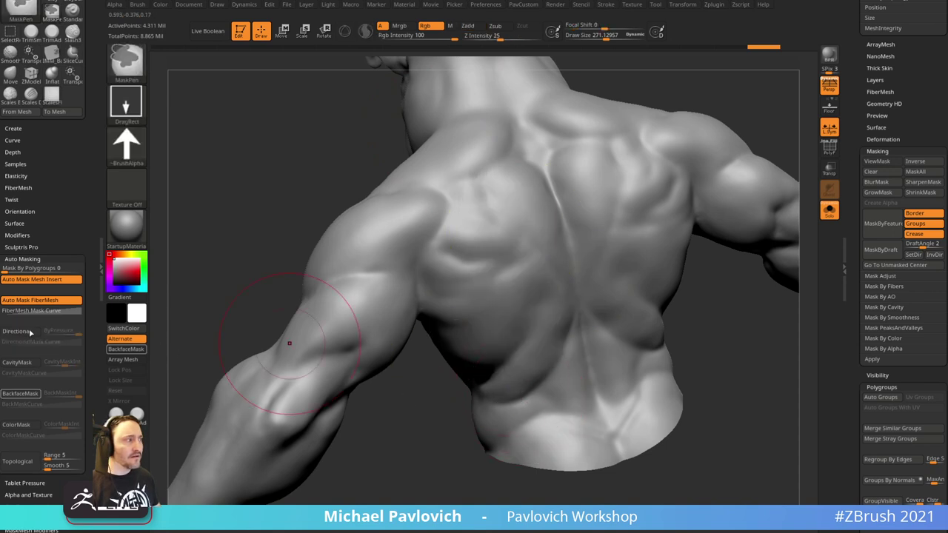
- Paint comparison ScalesFish strokes down both sides of the back with Directional auto masking off and on, and undo them
left_click_drag(503, 195, 529, 335)
key("ctrl+z")
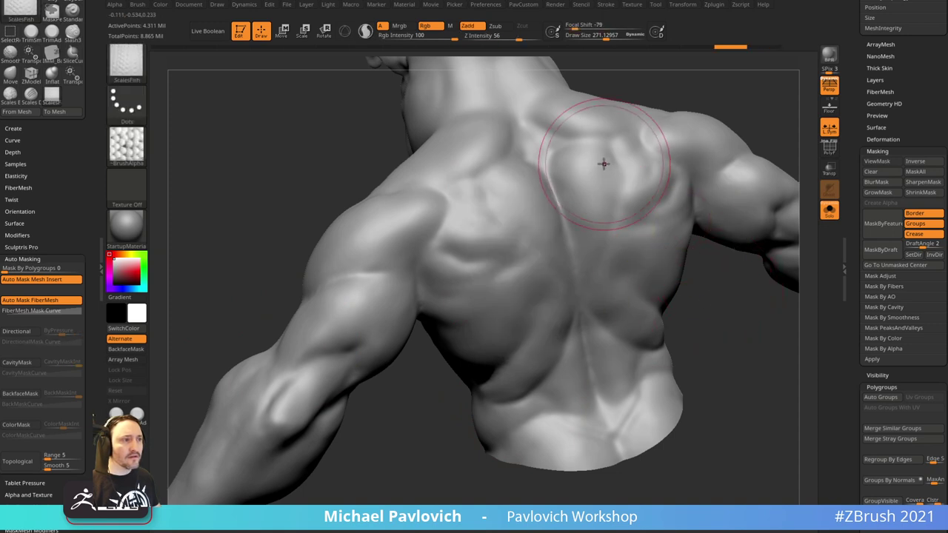
mouse_move(603, 159)
left_mouse_down()
mouse_move(630, 244)
mouse_move(608, 357)
left_mouse_up()
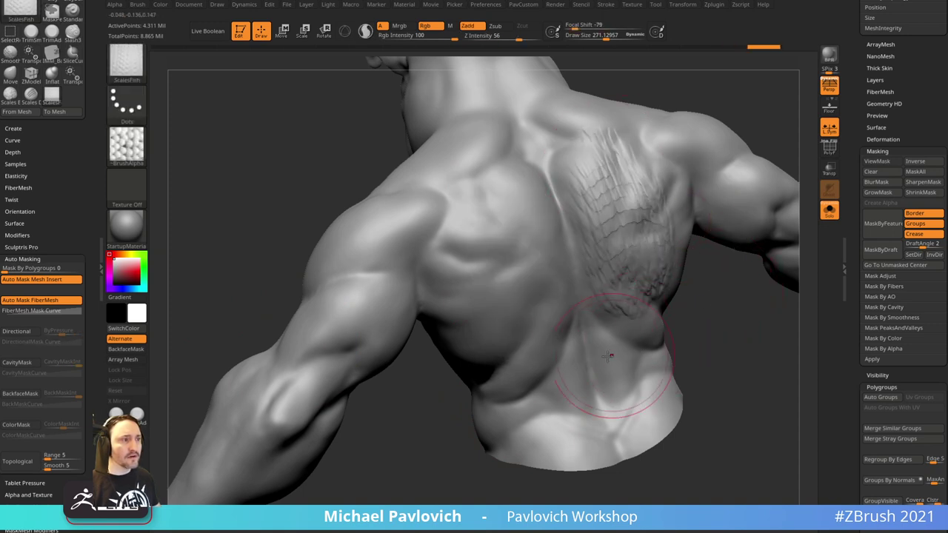
left_click(31, 334)
left_click_drag(489, 183, 512, 315)
mouse_move(729, 426)
left_mouse_down()
mouse_move(756, 362)
mouse_move(799, 373)
left_mouse_up()
key("ctrl+z")
key("ctrl+z")
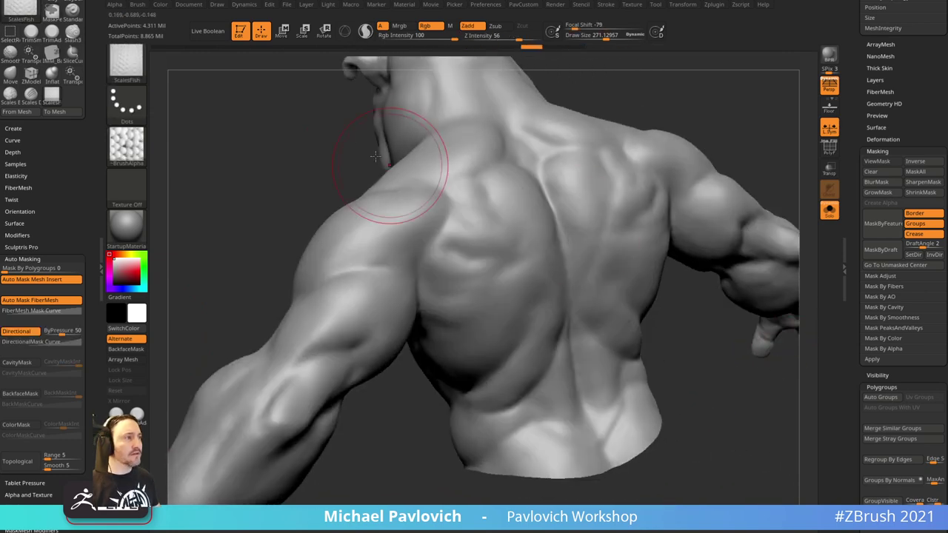
- Load the ScalesFish2 brush and paint a row of scales down the left side of the back with Directional on
key("comma")
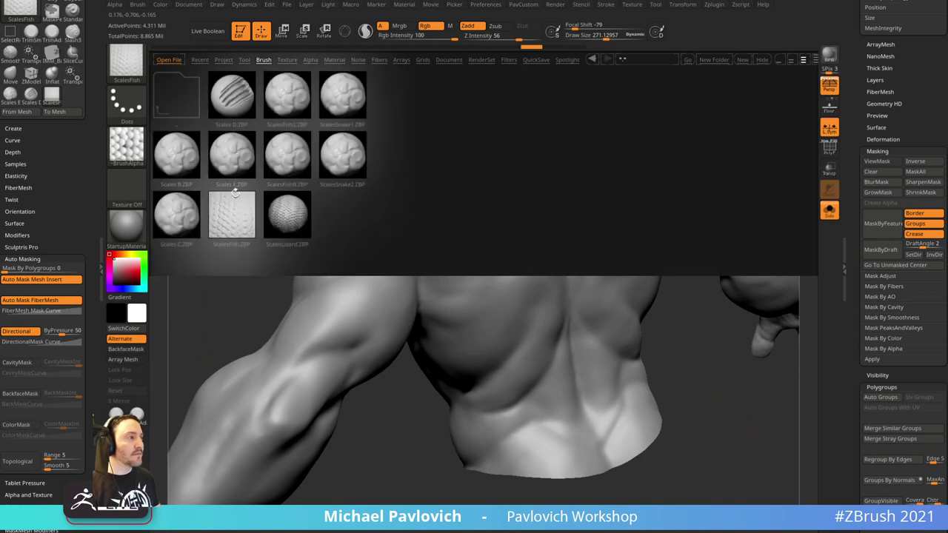
double_click(290, 100)
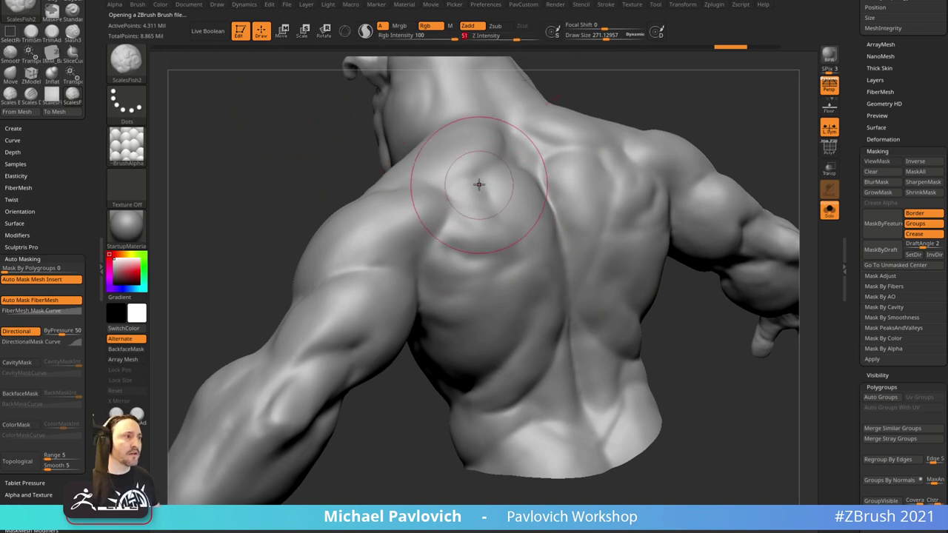
left_click_drag(487, 192, 491, 274)
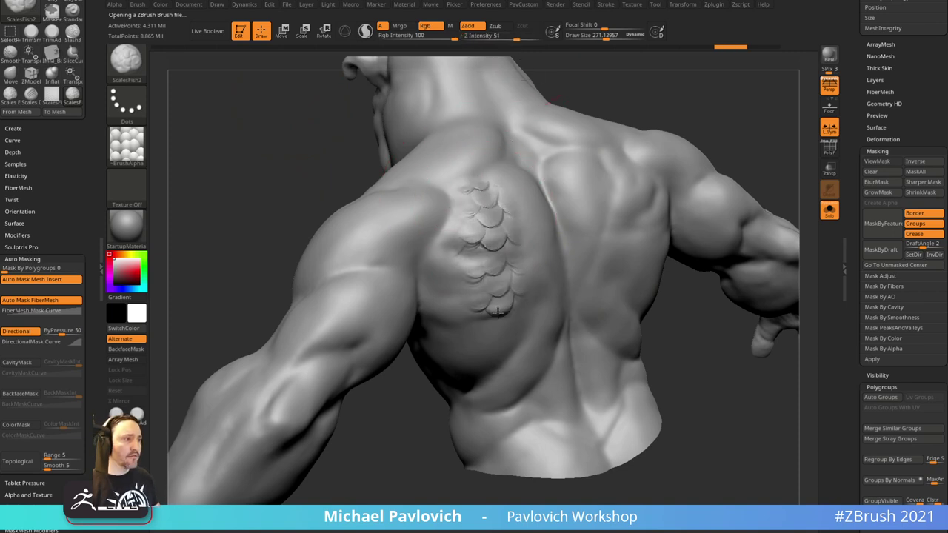
left_click_drag(497, 313, 494, 332)
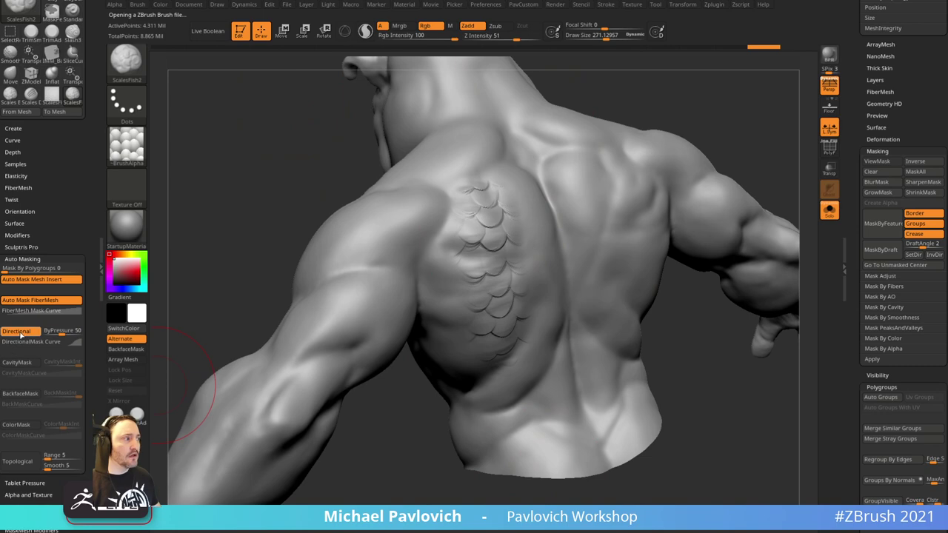
- Turn Directional off, paint a comparison row of scales down the right side of the back and undo it
left_click(18, 331)
left_click_drag(589, 178, 620, 374)
left_click_drag(702, 370, 708, 357)
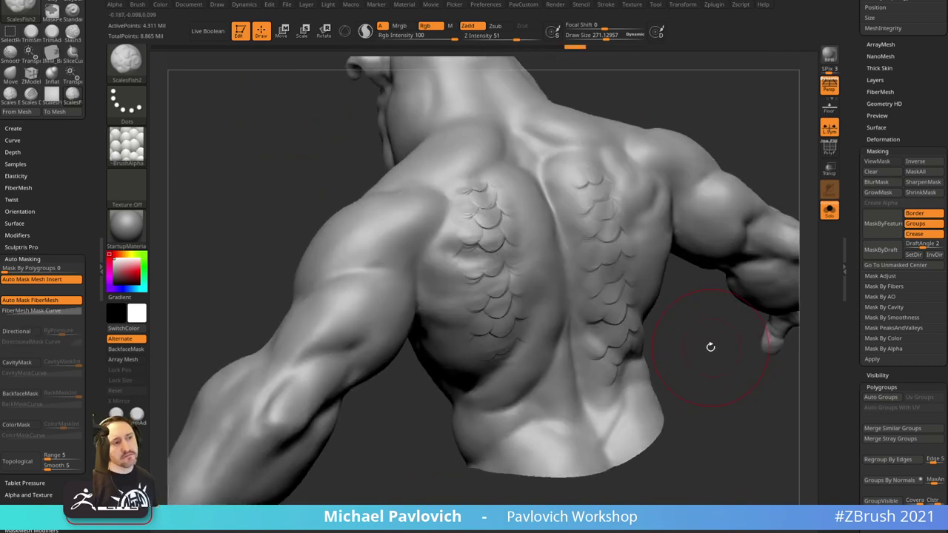
key("ctrl+z")
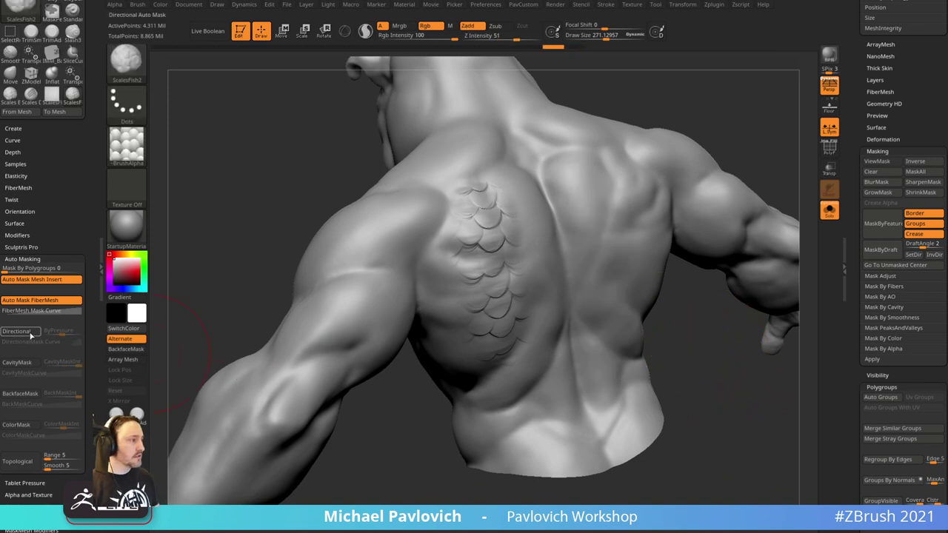
- Turn Directional back on, reset its mask curve and paint a row of scales down the right side of the back
left_click(18, 331)
left_click(44, 341)
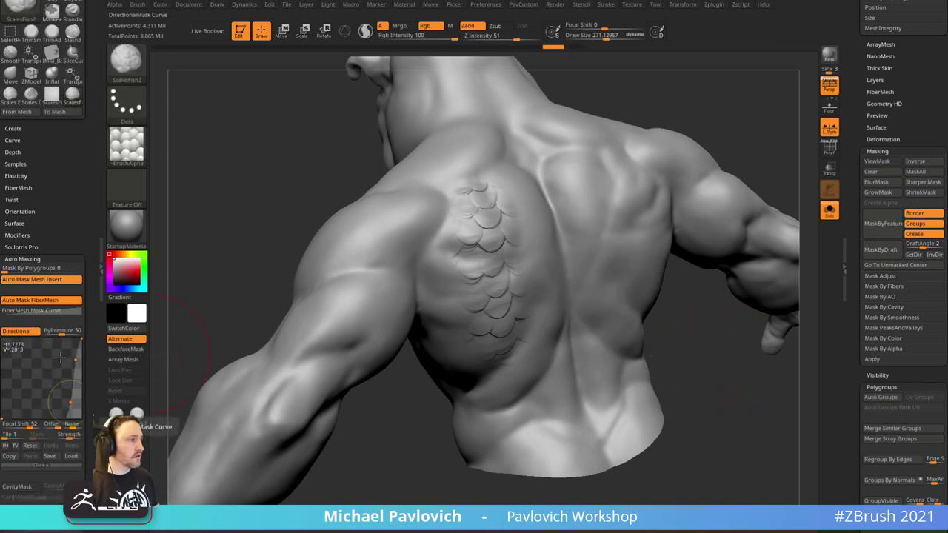
left_click(35, 449)
right_click_drag(630, 198, 577, 210, "alt")
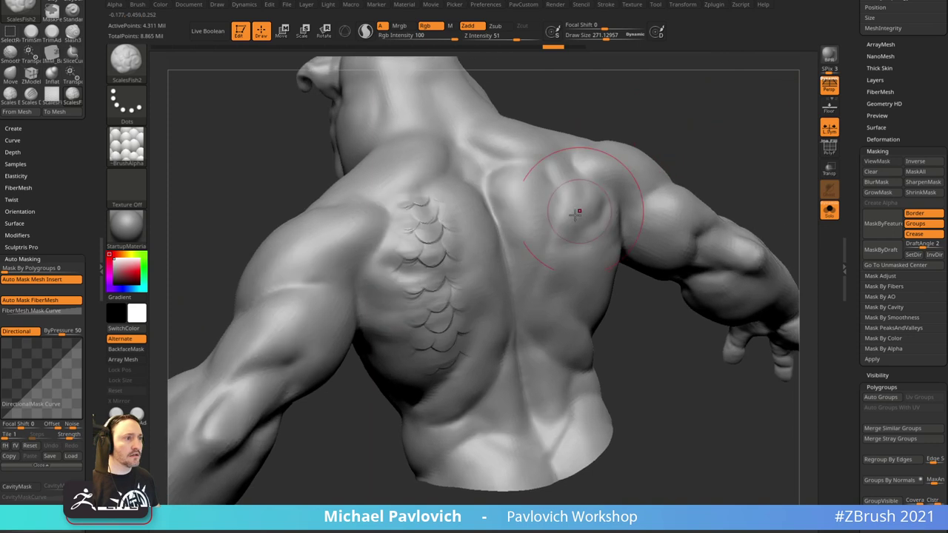
left_click_drag(546, 199, 574, 366)
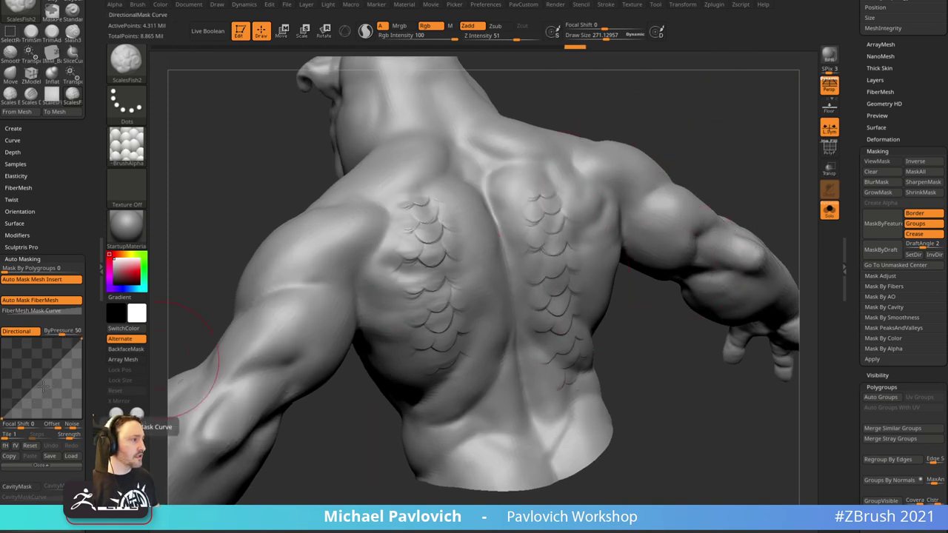
- Bend the Directional mask curve into an S shape, paint another row of scales near the spine and undo all the scale strokes
left_click_drag(42, 381, 44, 402)
left_click_drag(62, 366, 60, 351)
mouse_move(461, 232)
left_mouse_down()
mouse_move(490, 311)
mouse_move(539, 384)
left_mouse_up()
left_click_drag(747, 160, 719, 169)
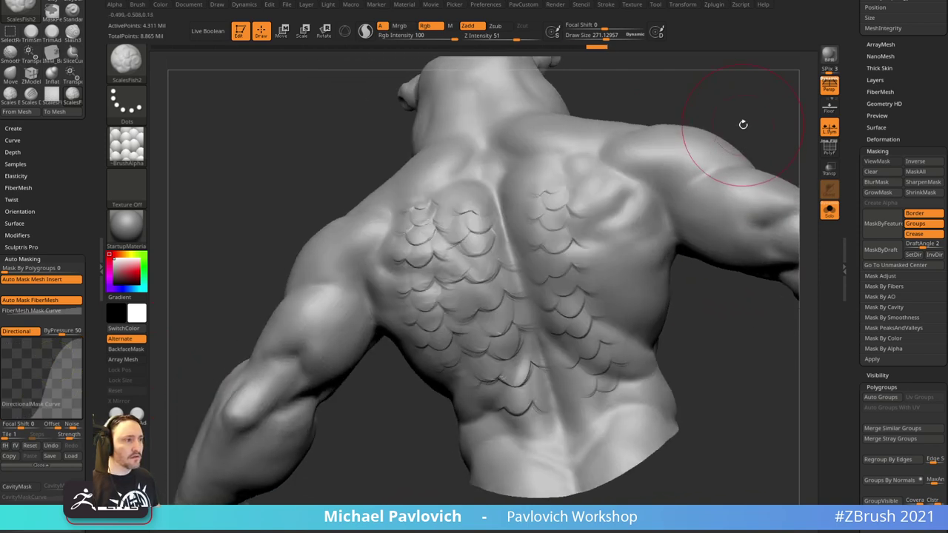
left_click_drag(743, 123, 758, 114)
key("ctrl+z")
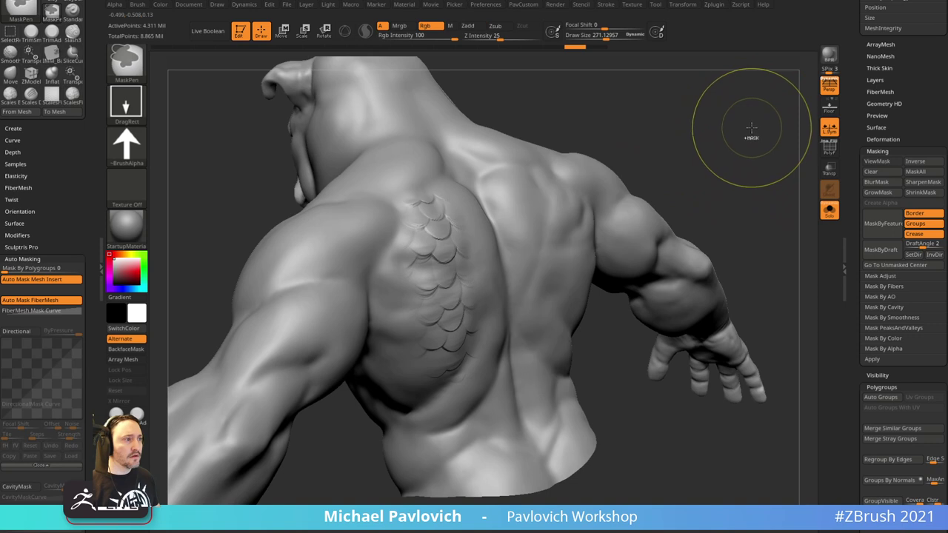
key("ctrl+z")
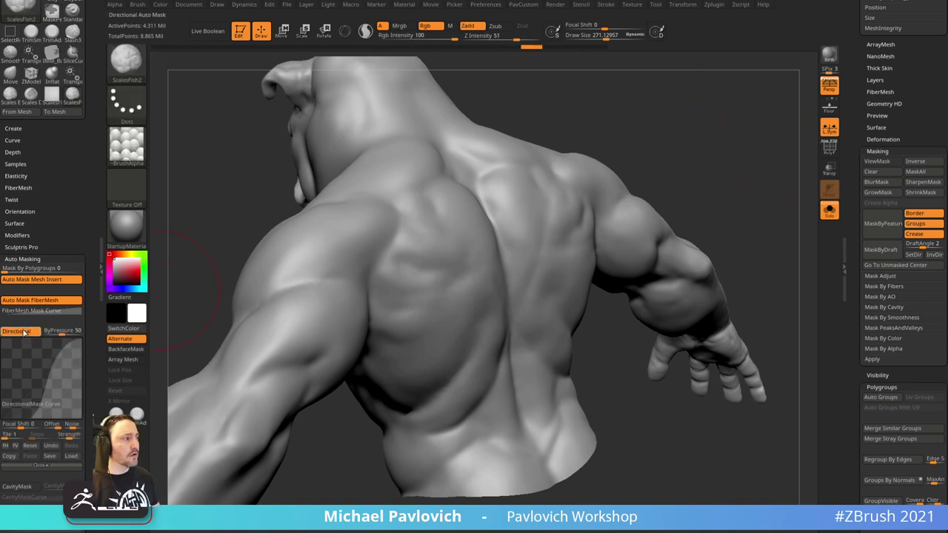
- Read the help note for Directional auto masking and check the Directional settings of the TrimDynamic brush
key("ctrl")
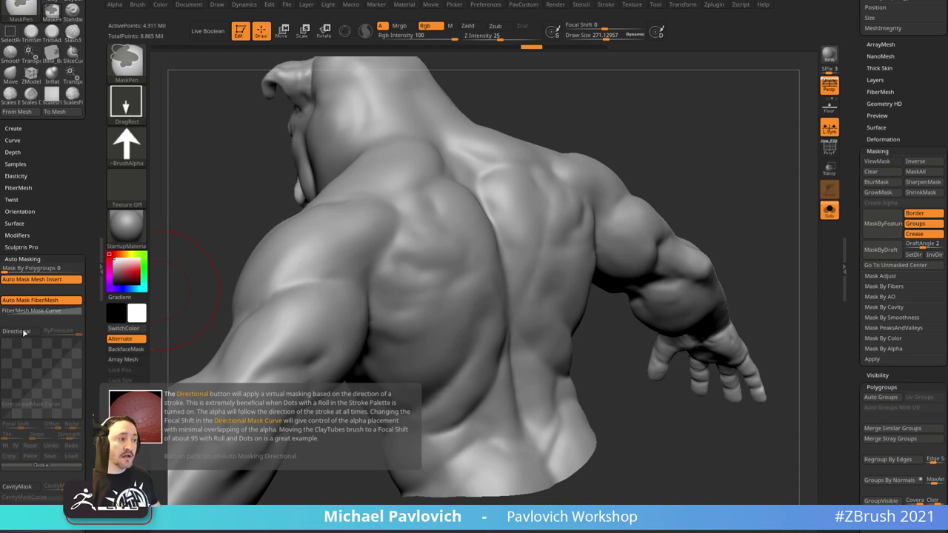
key("b")
key("t")
key("d")
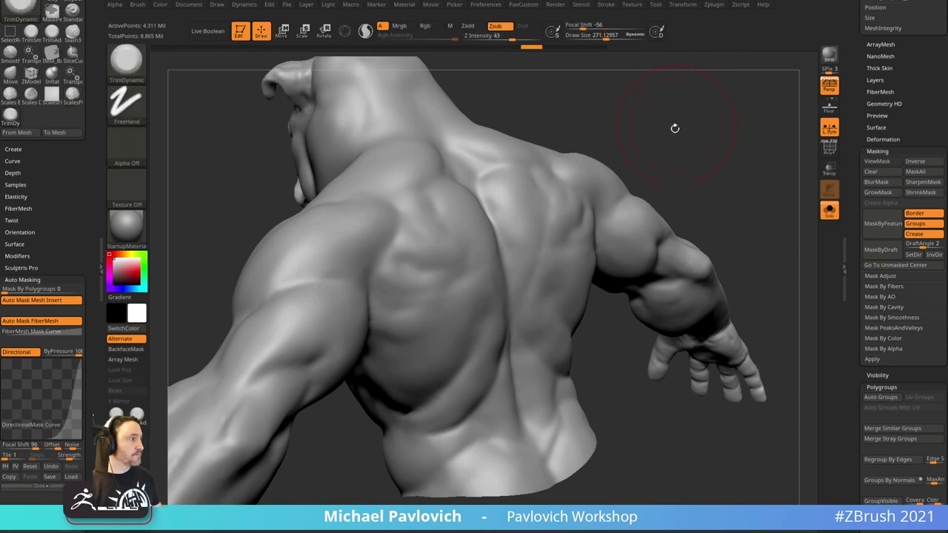
- Select the ClayTubes brush, paint a test stroke down the left side of the back and undo it
key("b")
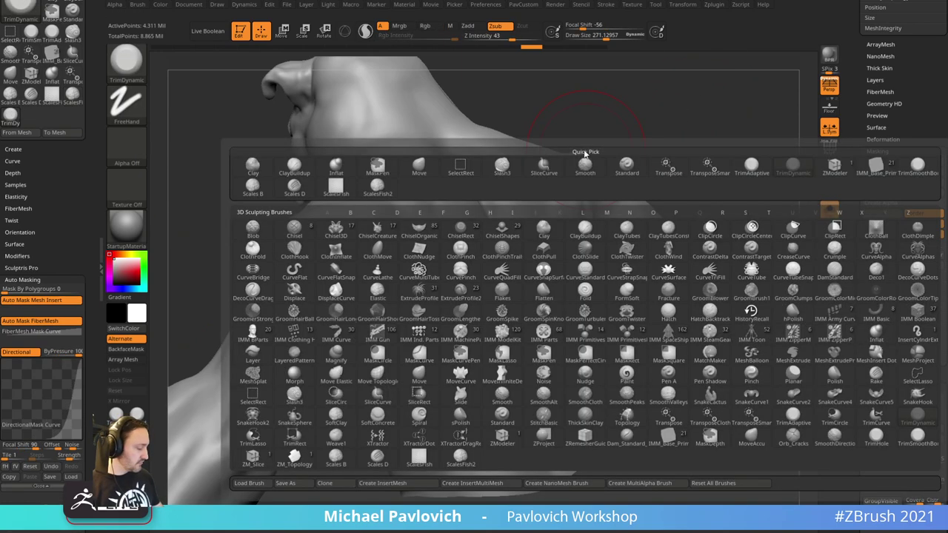
key("c")
key("t")
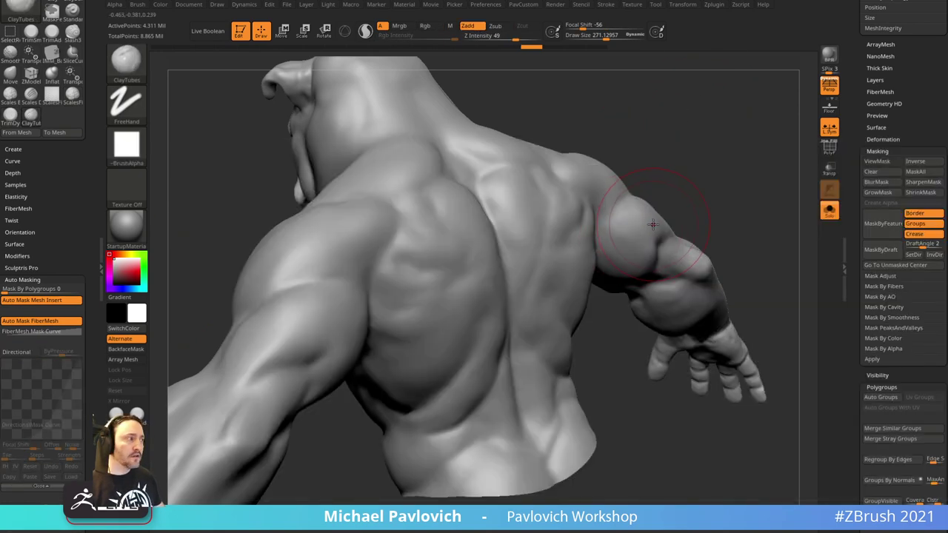
left_click_drag(435, 220, 465, 359)
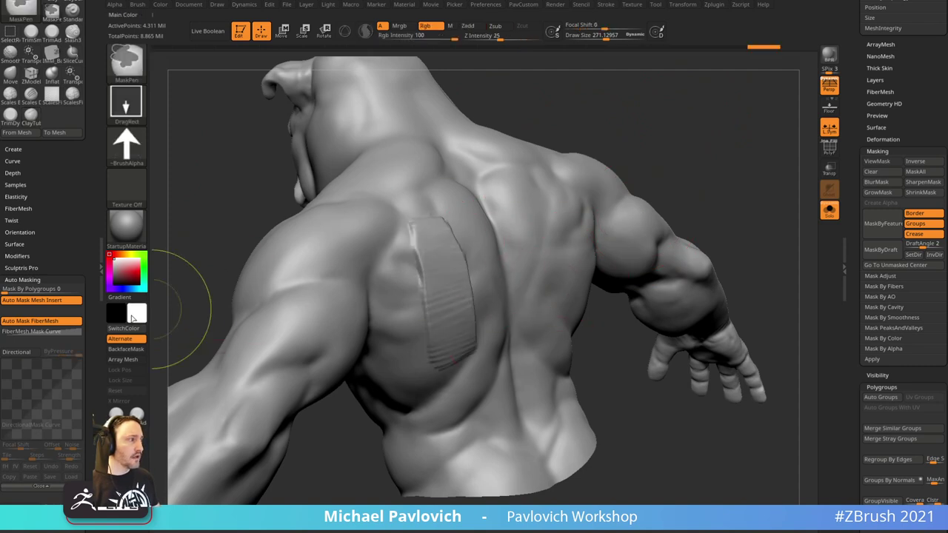
key("ctrl+z")
- Turn on Directional for ClayTubes, set its mask curve's Focal Shift to 90 and paint a stroke down the left back
left_click(16, 352)
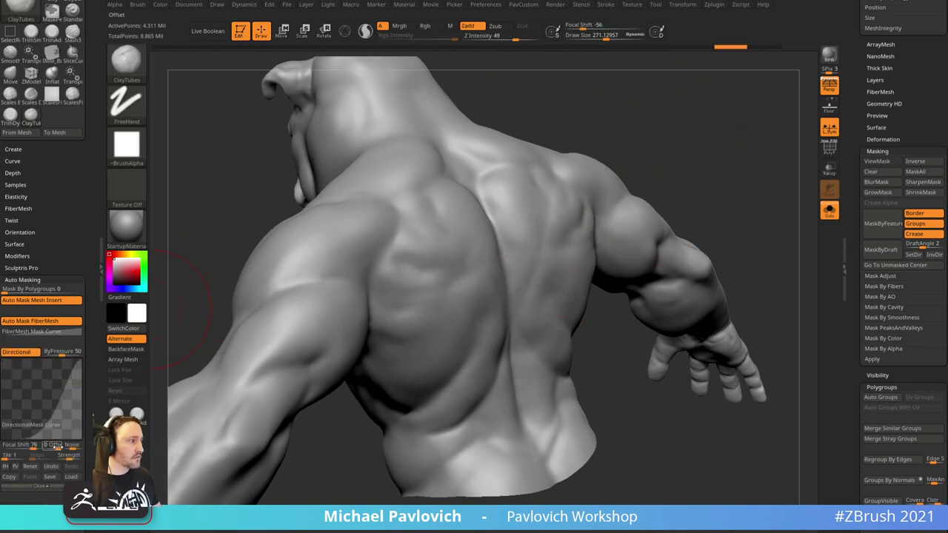
left_click_drag(31, 447, 35, 448)
left_click_drag(404, 229, 444, 357)
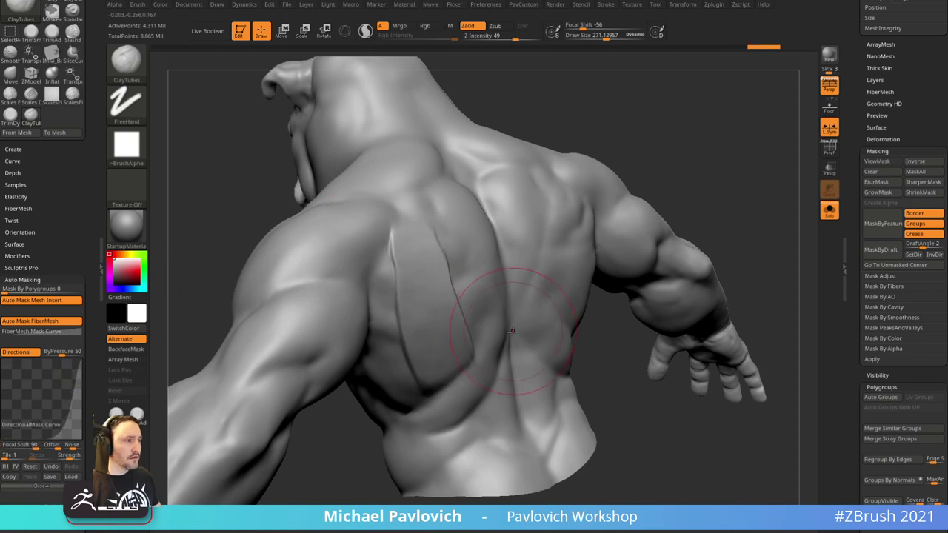
- Turn Directional off, paint a comparison ClayTubes stroke down the right side of the back and undo both strokes
left_click(18, 352)
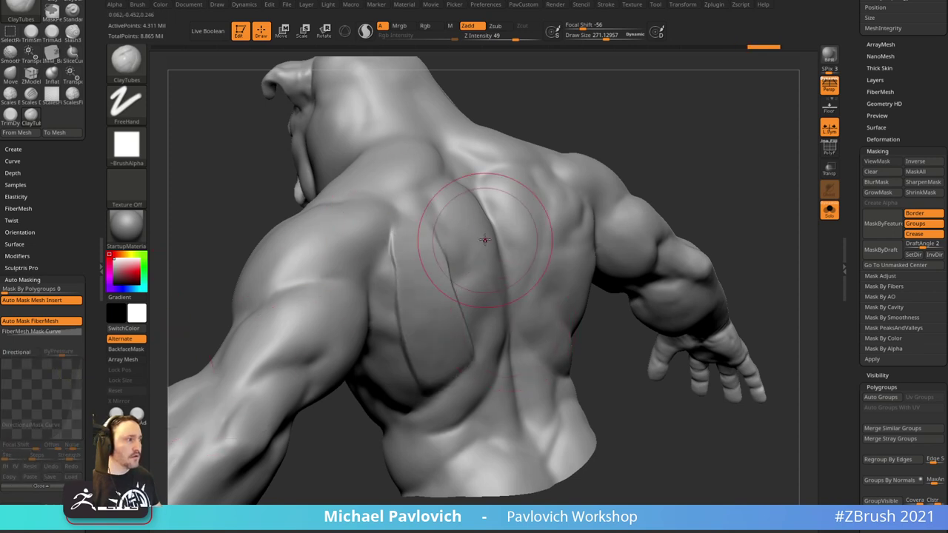
left_click_drag(526, 209, 540, 343)
mouse_move(776, 199)
left_mouse_down()
mouse_move(747, 182)
mouse_move(744, 138)
mouse_move(759, 135)
left_mouse_up()
left_click_drag(603, 192, 681, 160)
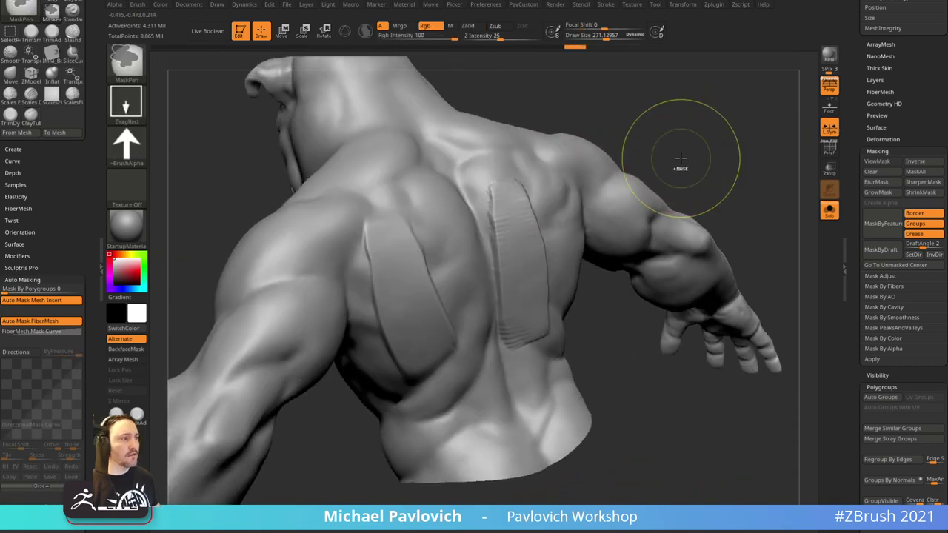
key("ctrl+z")
key("ctrl+z")
- With a draw size of about 212, paint overlapping ClayTubes strokes with Directional off on the right back and on on the left
left_click_drag(505, 174, 546, 381)
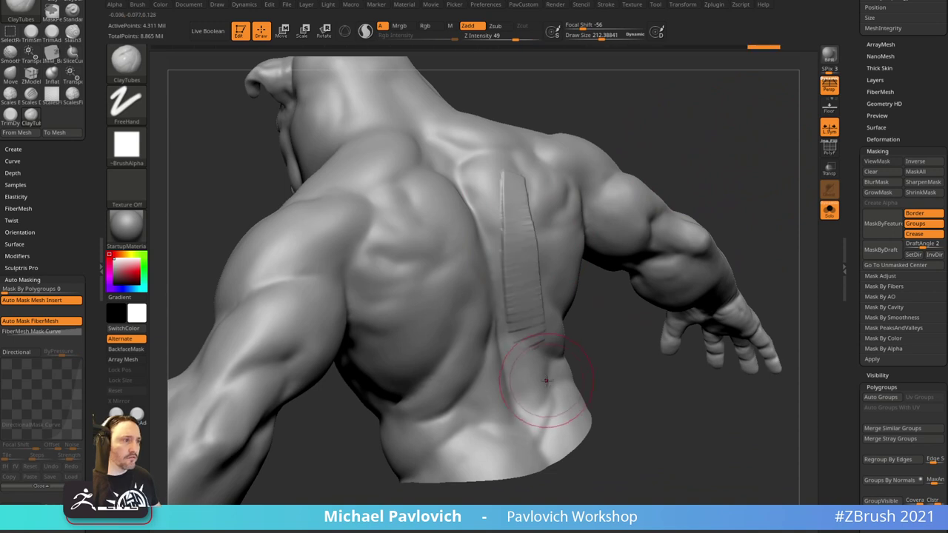
left_click_drag(491, 190, 533, 366)
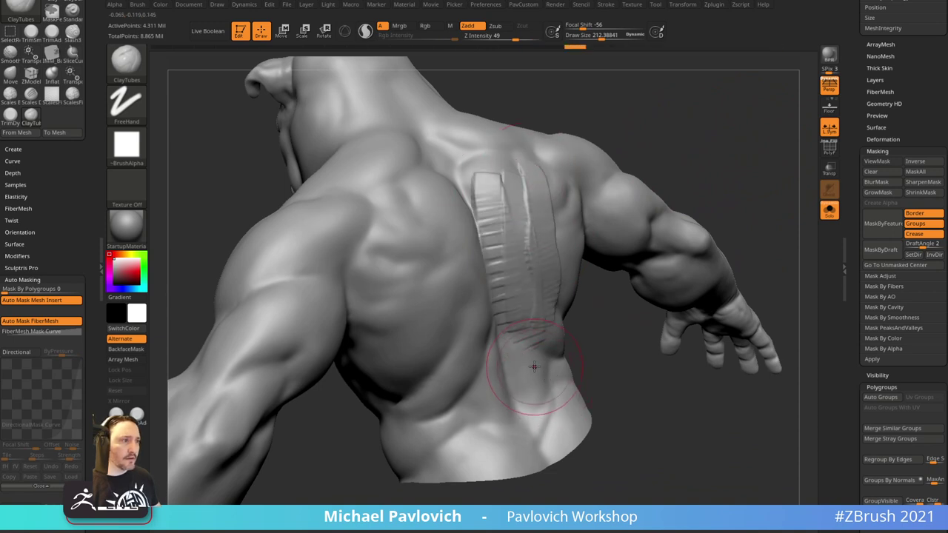
left_click(28, 353)
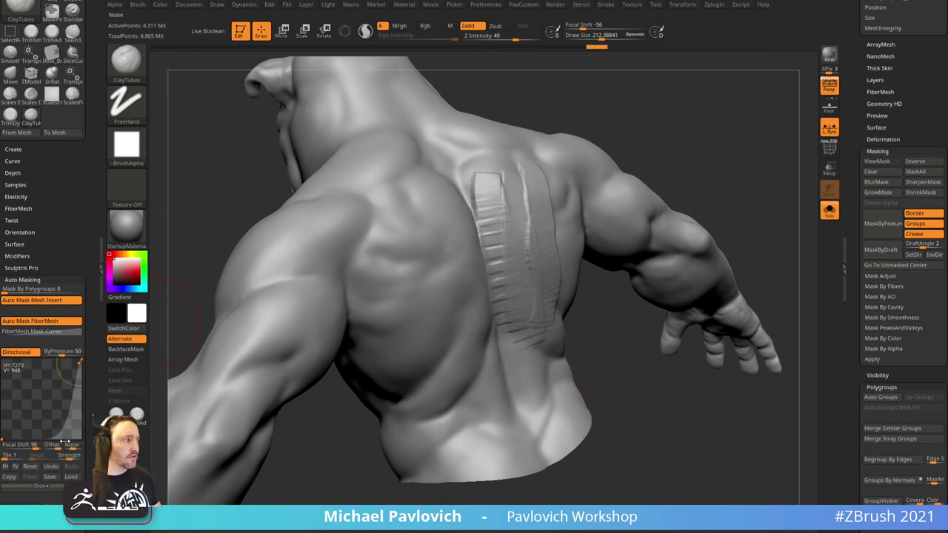
mouse_move(433, 240)
left_mouse_down()
mouse_move(465, 348)
mouse_move(445, 350)
mouse_move(450, 370)
left_mouse_up()
left_click_drag(392, 266, 425, 373)
left_click_drag(380, 296, 437, 393)
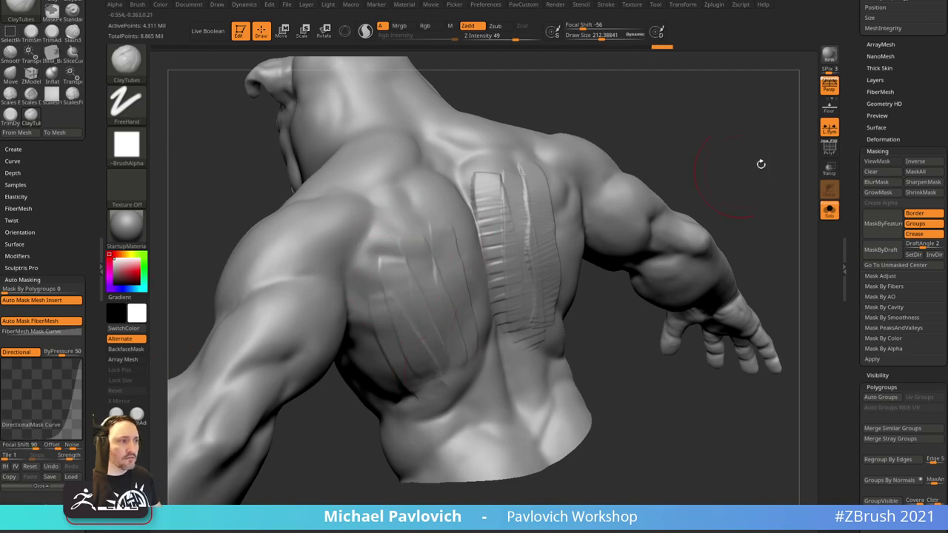
mouse_move(761, 163)
left_mouse_down()
mouse_move(742, 118)
mouse_move(781, 117)
left_mouse_up()
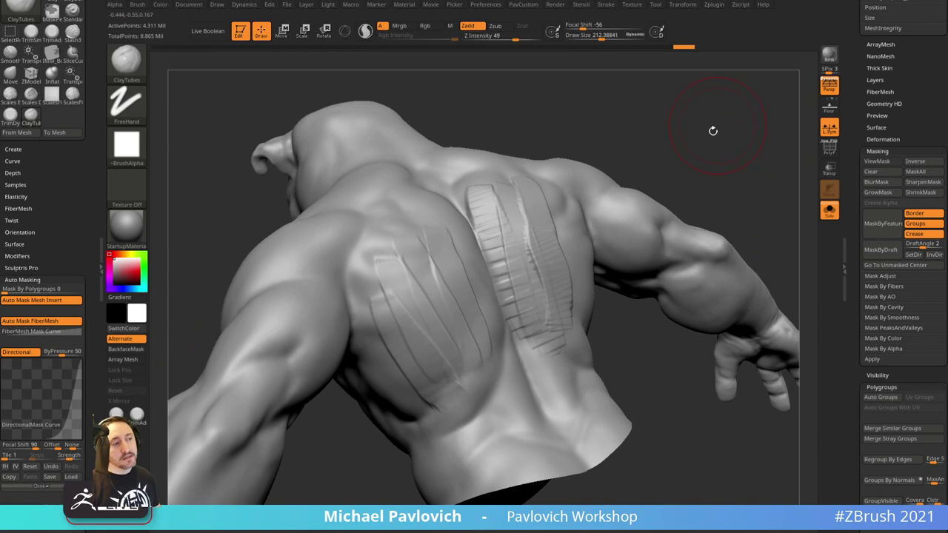
- Reduce the draw size to about 150 and layer more Directional ClayTubes strokes over the left side of the back
key("s")
left_click_drag(427, 300, 422, 299)
left_click_drag(443, 260, 484, 385)
left_click_drag(448, 274, 481, 387)
left_click_drag(415, 275, 460, 397)
left_click_drag(403, 291, 455, 403)
mouse_move(688, 167)
left_mouse_down()
mouse_move(725, 159)
mouse_move(739, 134)
left_mouse_up()
left_click_drag(704, 233, 734, 205)
- Undo all the ClayTubes test strokes on both sides of the back
key("ctrl+z")
key("ctrl+z")
key("ctrl+z")
key("ctrl+z")
key("ctrl+z")
key("ctrl+z")
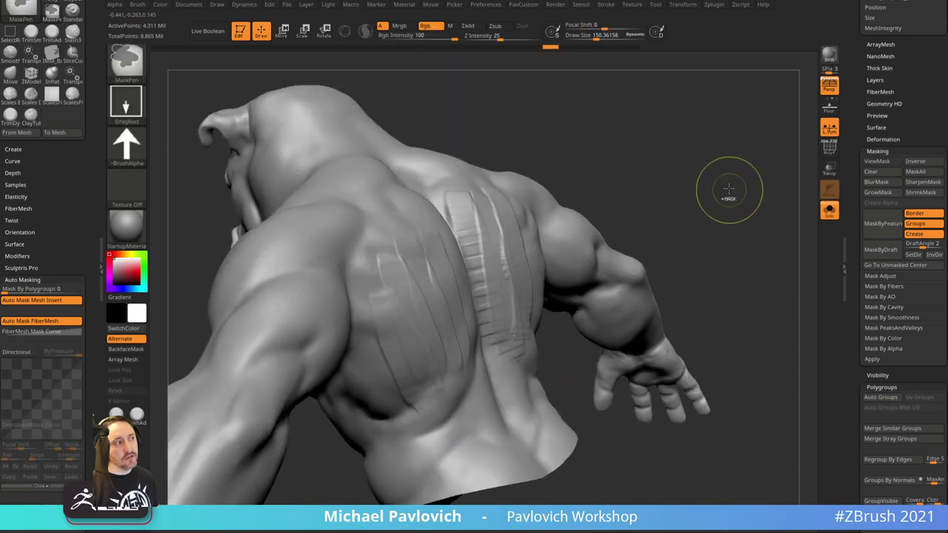
key("ctrl+z")
key("ctrl+z")
key("ctrl+z")
key("ctrl+z")
key("ctrl+z")
key("ctrl+z")
key("ctrl+z")
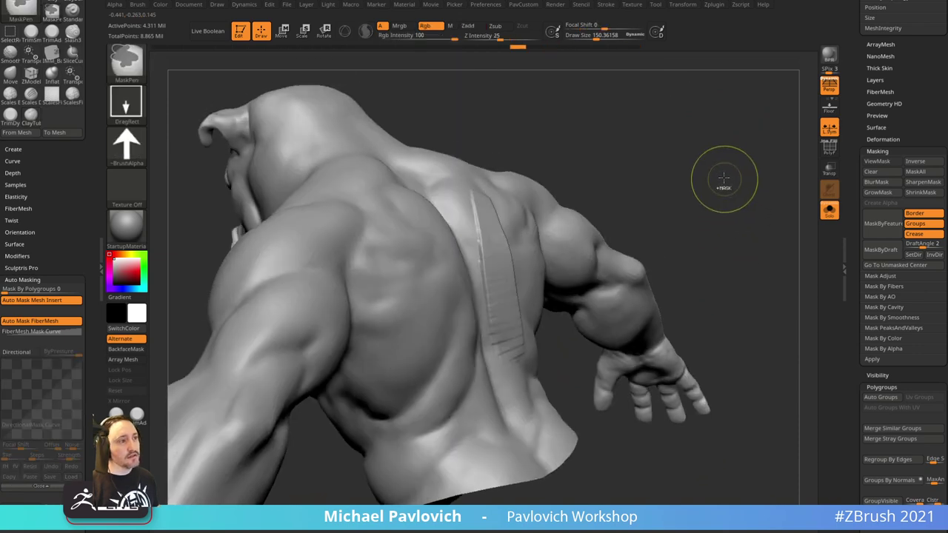
left_click_drag(723, 165, 747, 136)
key("ctrl+z")
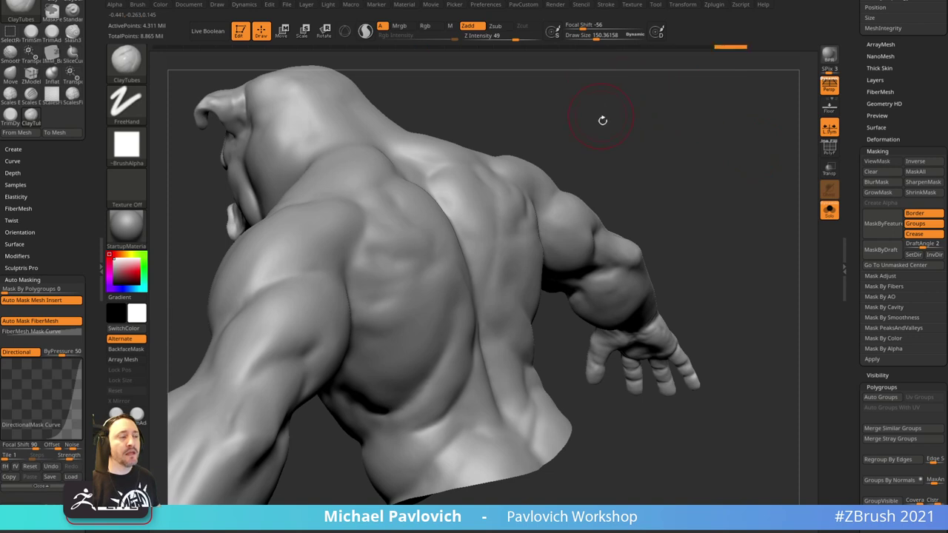
- Switch to the ClayBuildup brush, undo a first stroke on the left back and paint a non-Directional stroke down the right back
key("b")
key("c")
key("b")
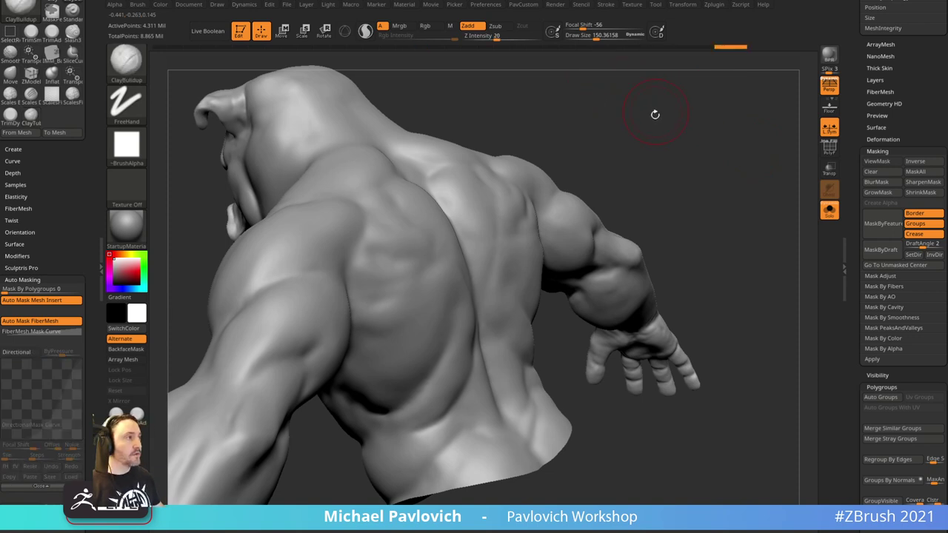
mouse_move(654, 114)
left_mouse_down()
mouse_move(385, 245)
mouse_move(433, 359)
left_mouse_up()
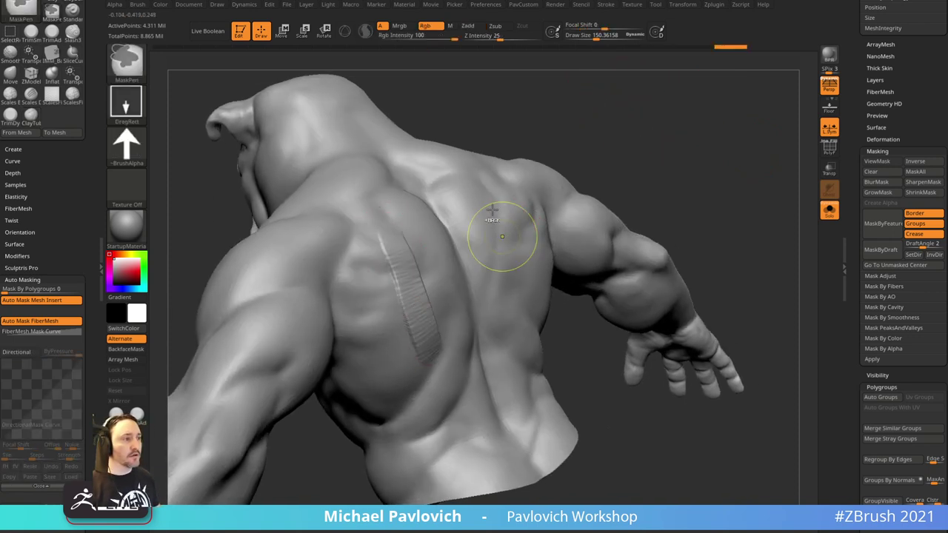
key("ctrl+z")
left_click_drag(483, 201, 509, 326)
- Turn Directional on, set its mask curve's Focal Shift to 93, and try two ClayBuildup strokes down the left back, undoing each
left_click(29, 351)
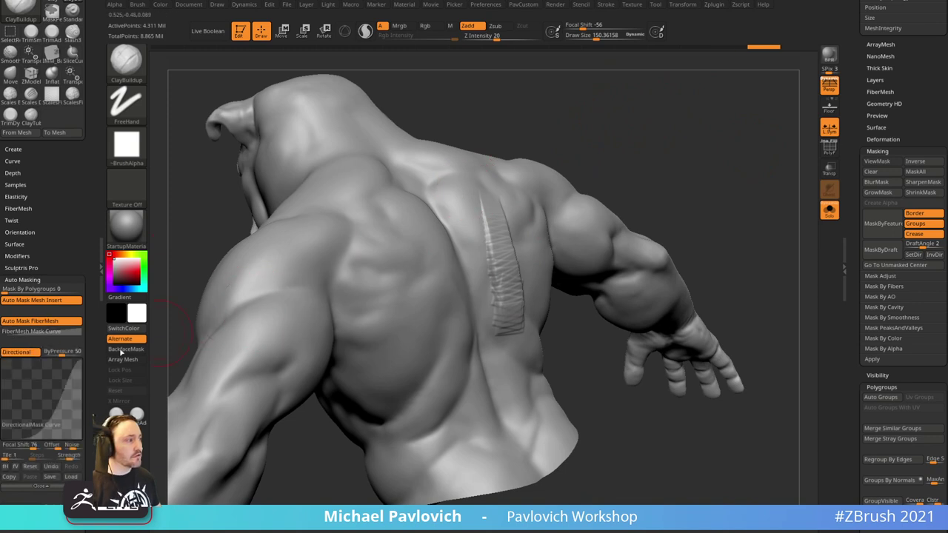
left_click_drag(30, 445, 34, 445)
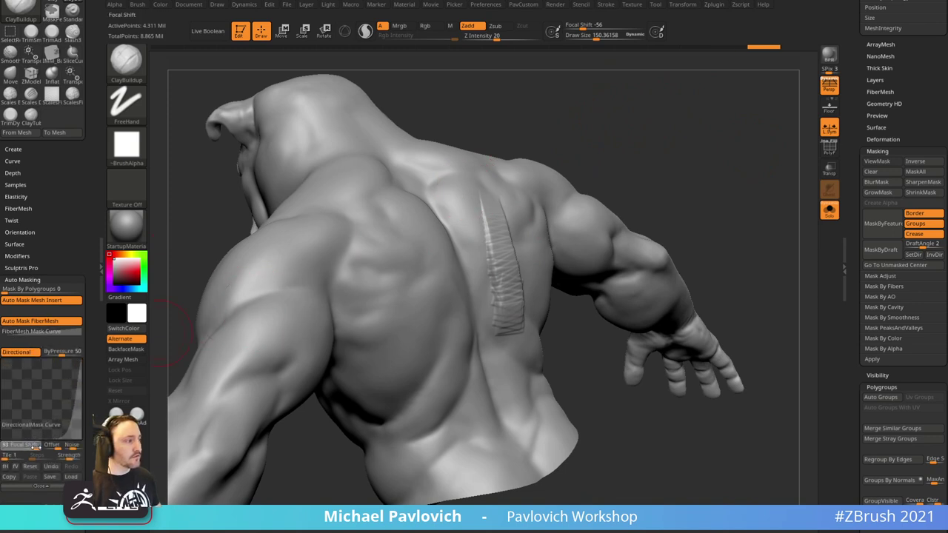
left_click_drag(431, 354, 438, 374)
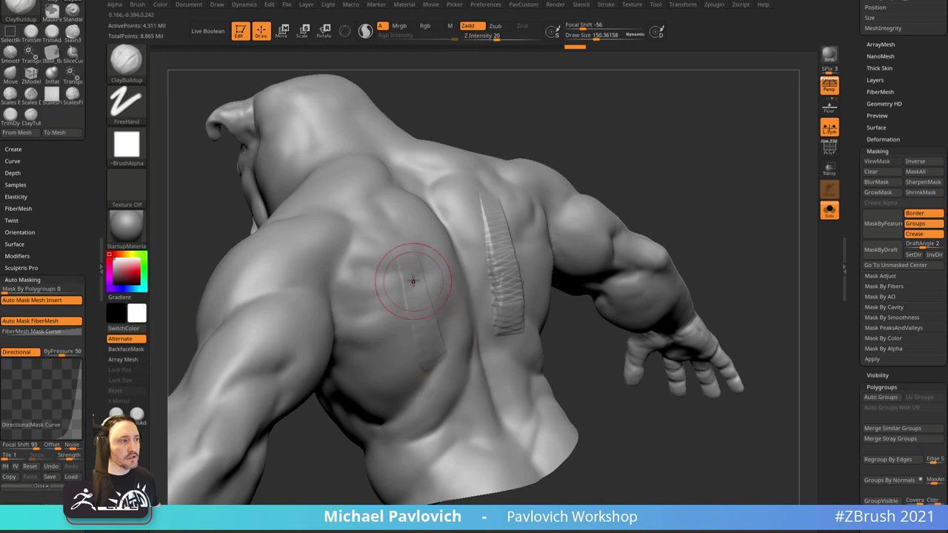
key("ctrl+z")
left_click_drag(402, 263, 439, 386)
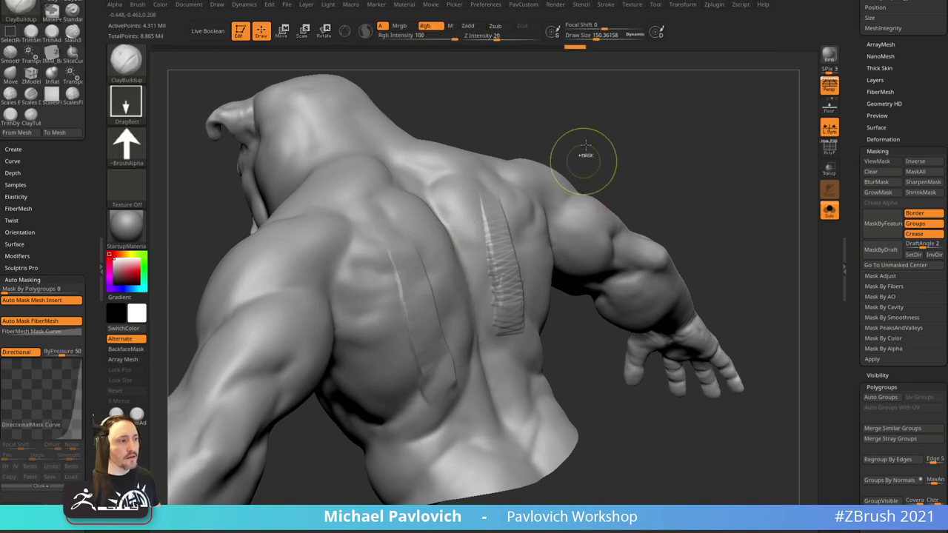
key("ctrl+z")
- Paint overlapping Directional ClayBuildup strokes over the left side of the back and undo them
left_click_drag(582, 153, 418, 244)
left_click_drag(450, 342, 459, 360)
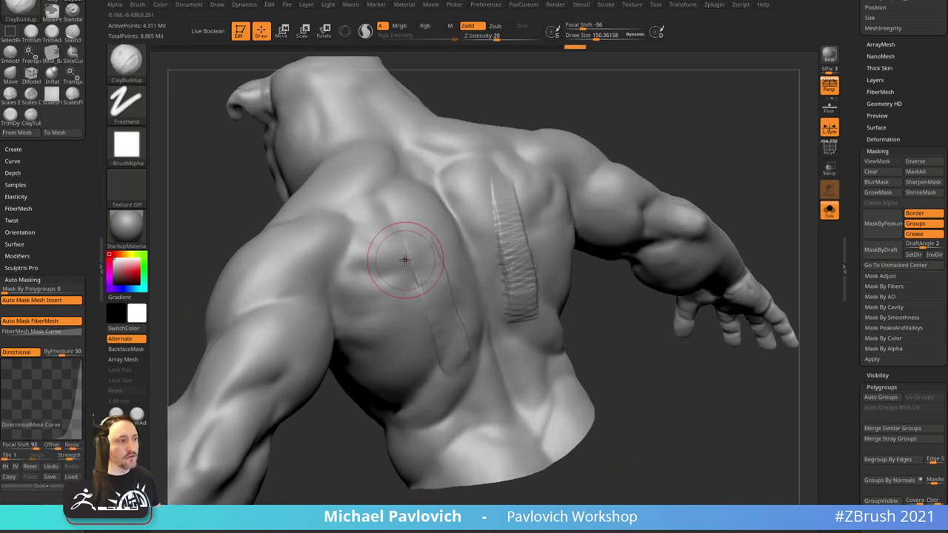
left_click_drag(404, 261, 442, 351)
left_click_drag(392, 276, 421, 354)
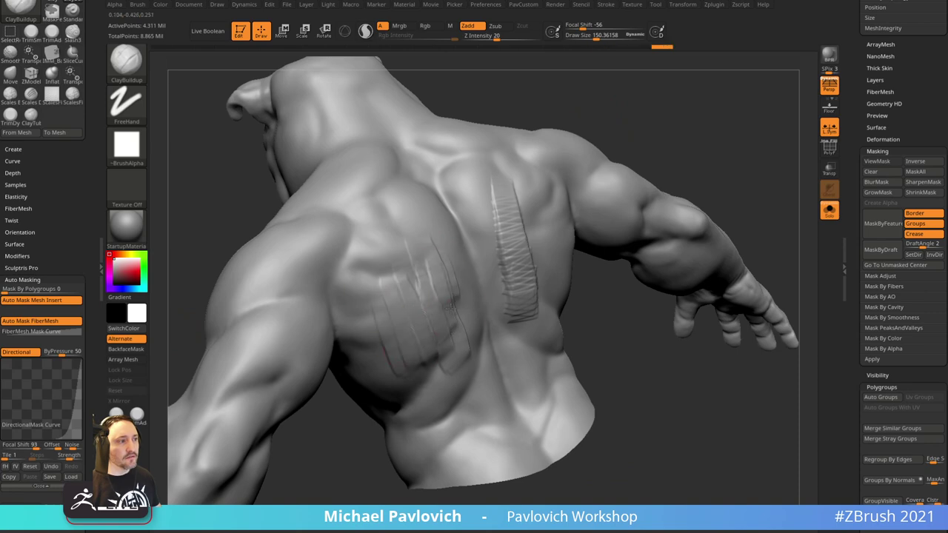
left_click_drag(450, 308, 460, 340)
mouse_move(729, 146)
left_mouse_down()
mouse_move(706, 126)
mouse_move(730, 110)
mouse_move(731, 134)
left_mouse_up()
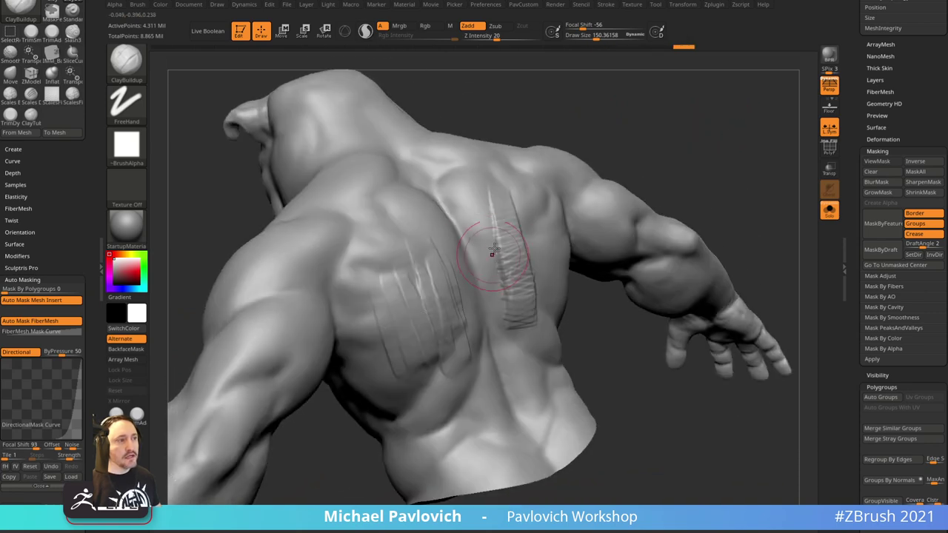
key("ctrl")
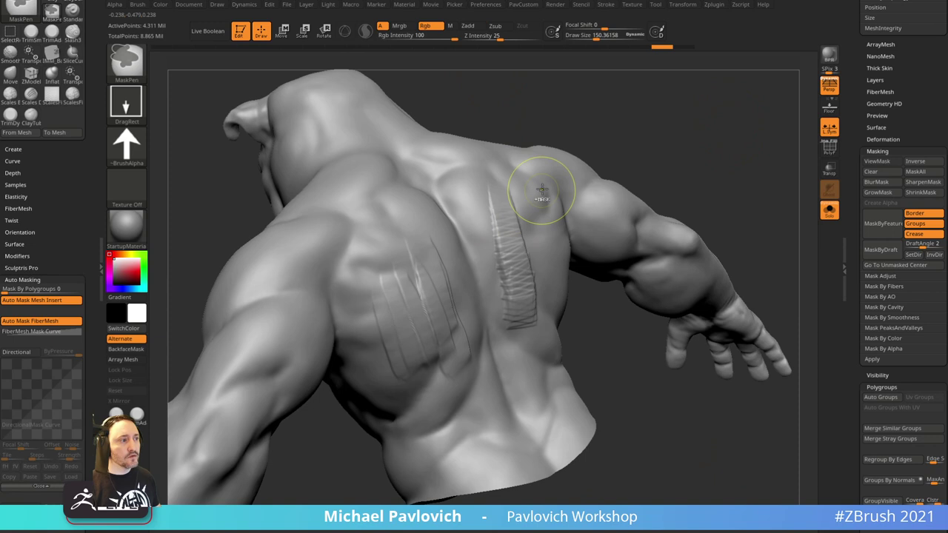
key("ctrl+z")
key("ctrl+z")
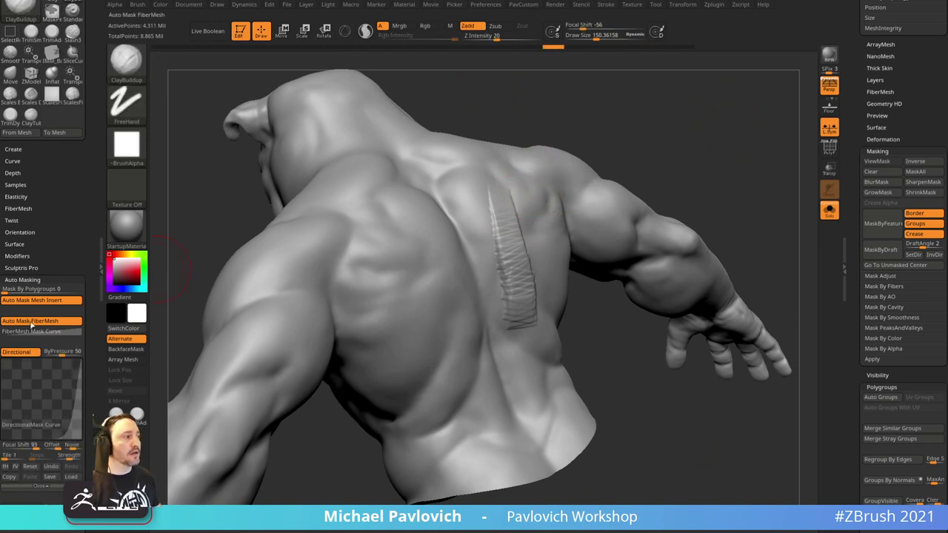
- Turn Directional off and examine the FreeHand stroke's Modifiers settings, including Roll Distance
left_click(607, 5)
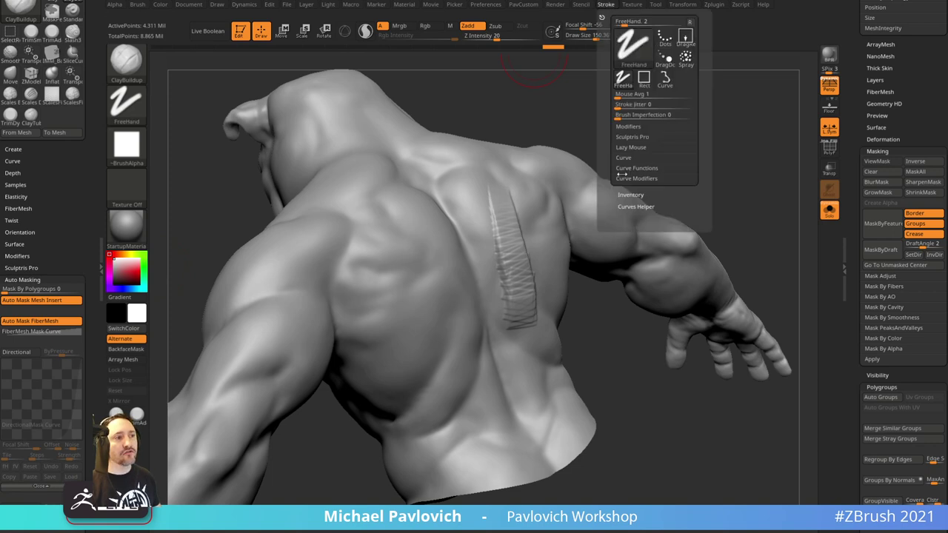
left_click(628, 126)
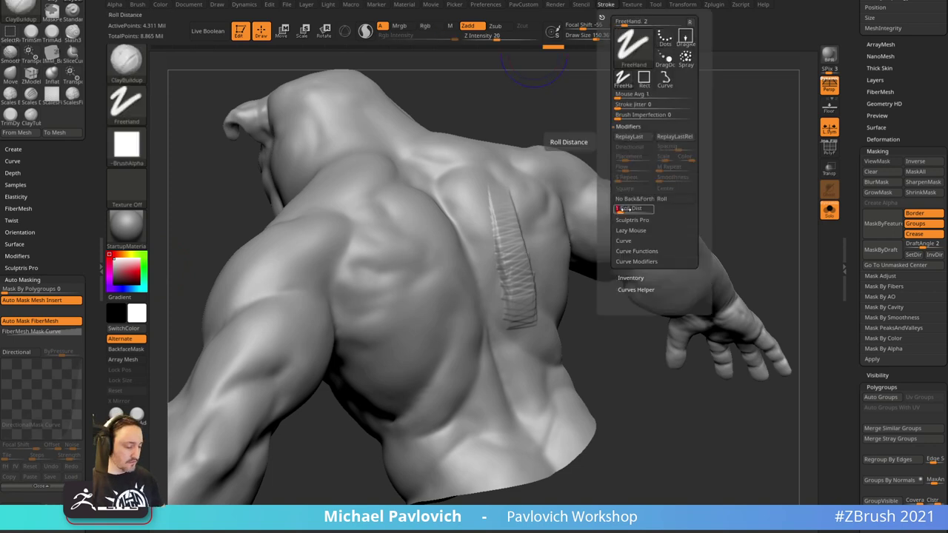
left_click_drag(413, 275, 450, 407)
left_click_drag(443, 271, 465, 383)
mouse_move(403, 334)
left_mouse_down("shift")
mouse_move(434, 381)
mouse_move(454, 390)
mouse_move(511, 362)
left_mouse_up("shift")
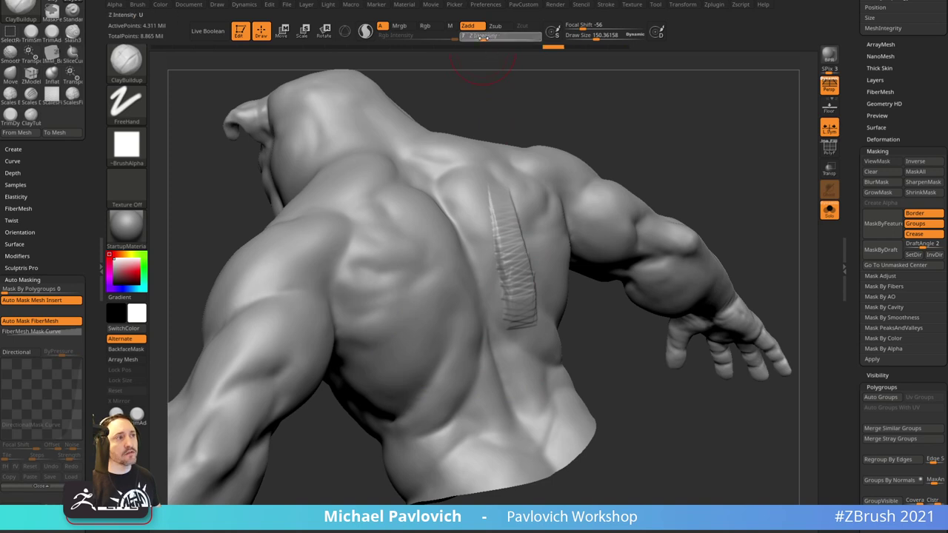
- With draw size about 99 and Z Intensity 7, paint a short stroke on the left back and undo all remaining test strokes
key("[")
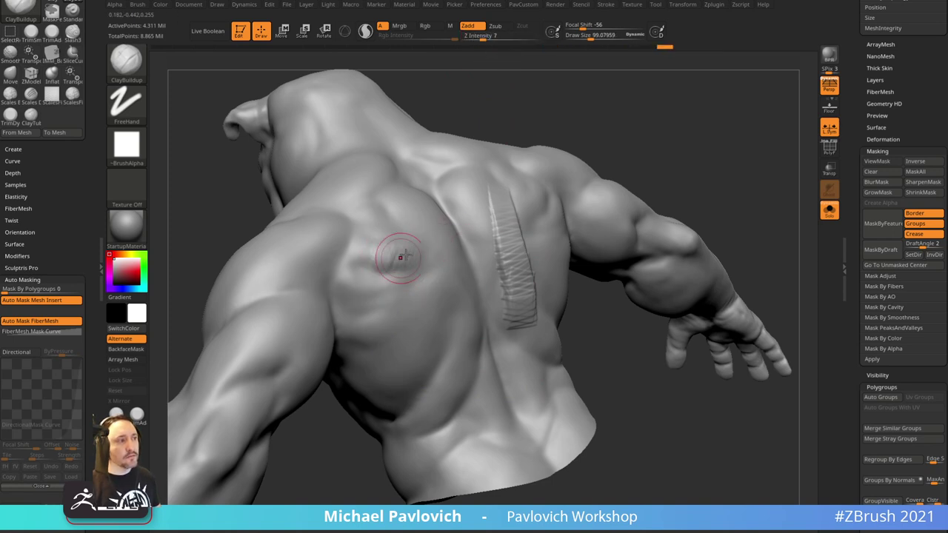
left_click_drag(401, 257, 388, 255)
mouse_move(733, 148)
left_mouse_down()
mouse_move(632, 183)
mouse_move(791, 151)
left_mouse_up()
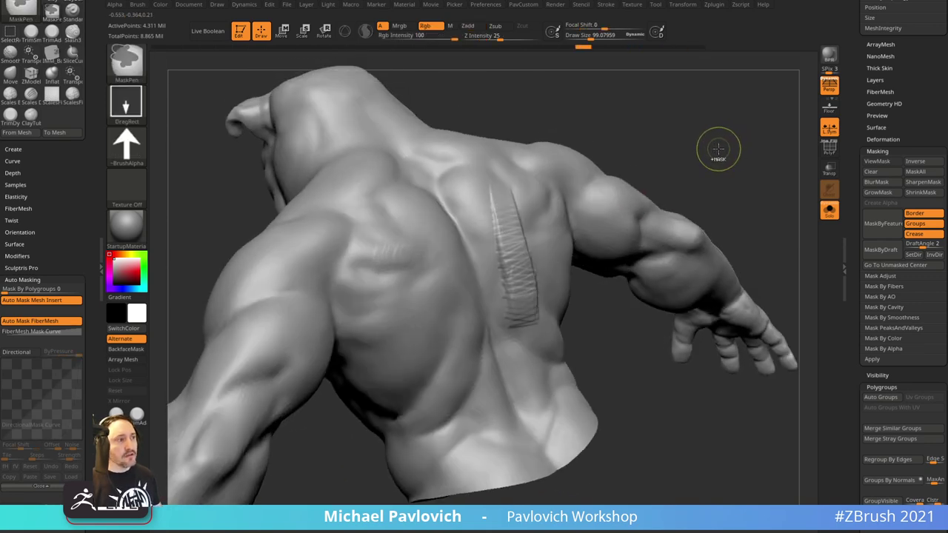
key("ctrl+z")
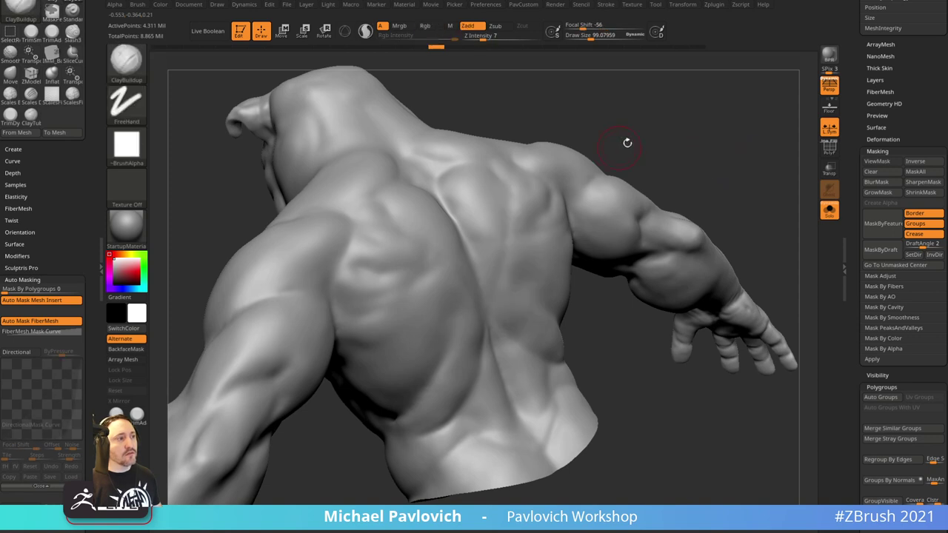
- With Z Intensity 20 and Directional on, paint short ClayBuildup test strokes around the left shoulder blade
left_click_drag(627, 144, 489, 36)
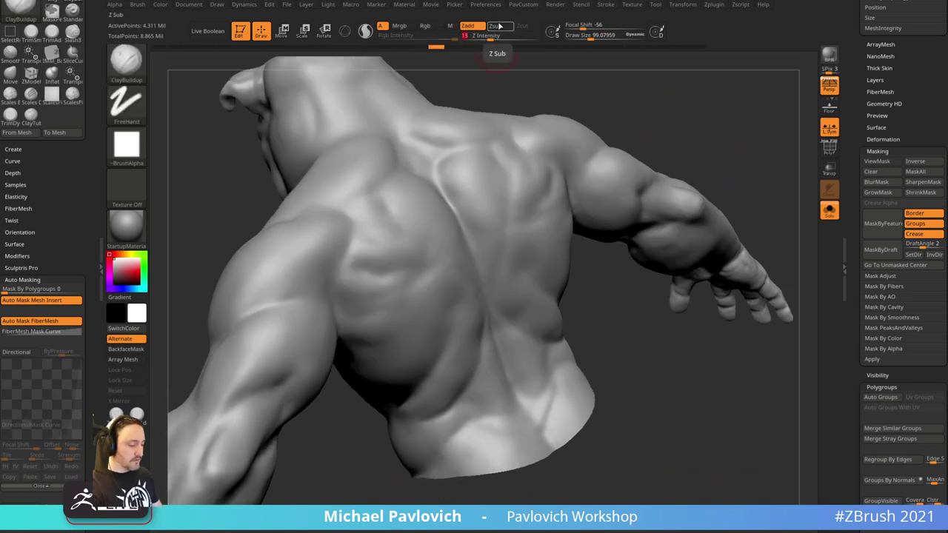
left_click(25, 353)
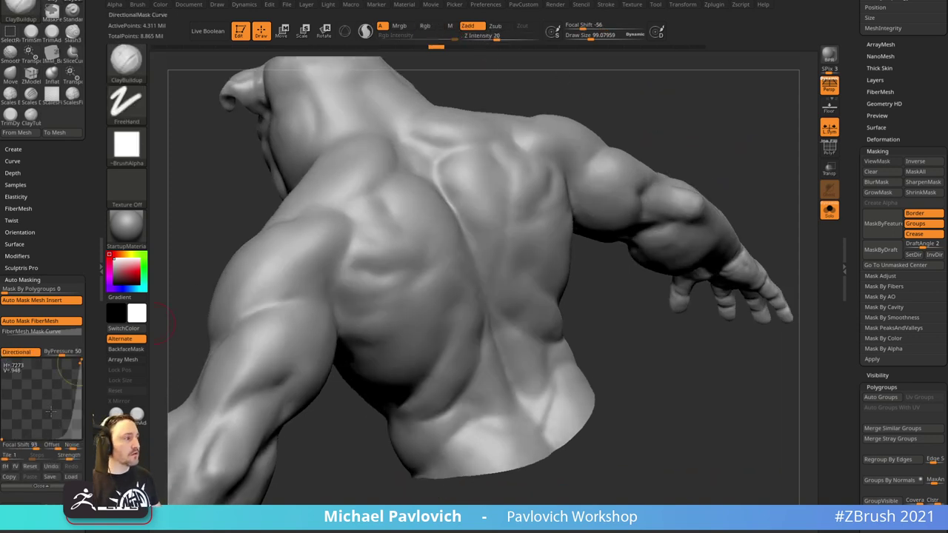
mouse_move(411, 200)
left_mouse_down()
mouse_move(412, 222)
mouse_move(427, 209)
mouse_move(422, 224)
left_mouse_up()
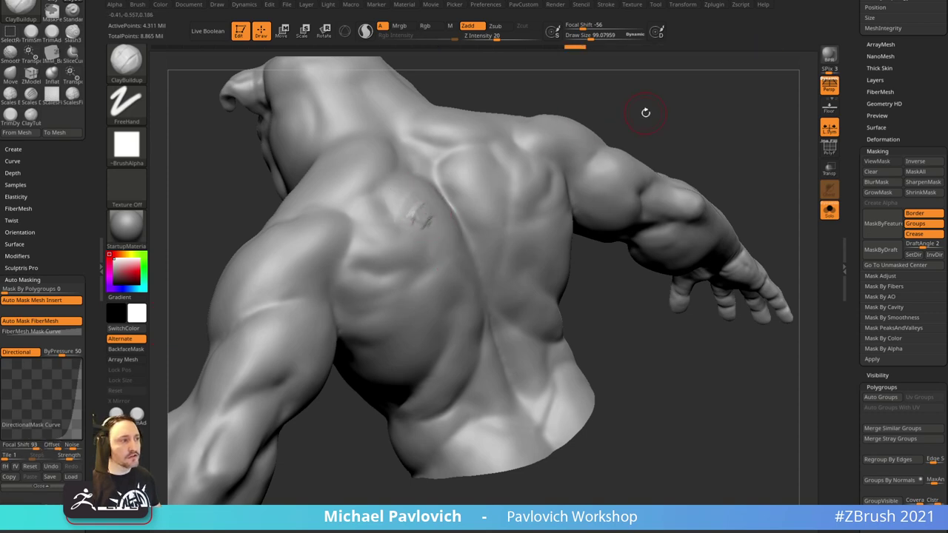
mouse_move(645, 112)
left_mouse_down()
mouse_move(702, 86)
mouse_move(685, 118)
mouse_move(652, 141)
left_mouse_up()
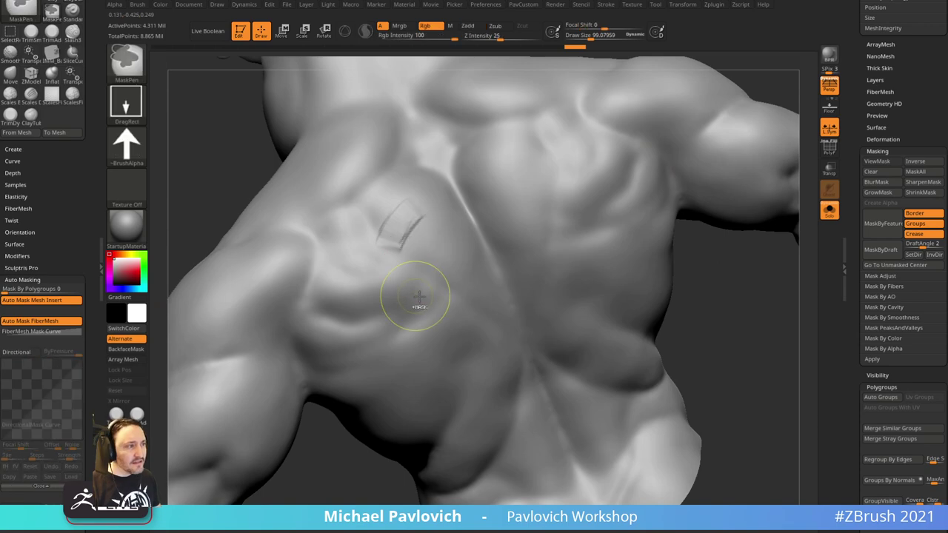
mouse_move(719, 306)
left_mouse_down()
mouse_move(333, 282)
mouse_move(351, 297)
mouse_move(384, 287)
left_mouse_up()
left_click_drag(744, 122, 514, 184)
left_click_drag(371, 272, 365, 299)
left_click_drag(567, 126, 700, 157)
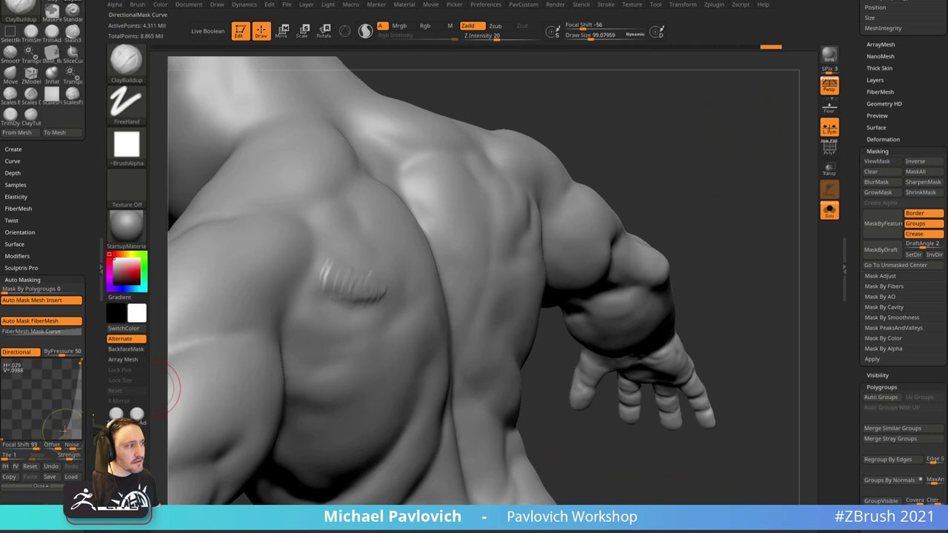
- Reset the directional mask curve, set its Focal Shift to 93, and try a short stroke below the left shoulder blade, undoing it
left_click(30, 466)
left_click_drag(26, 445, 35, 445)
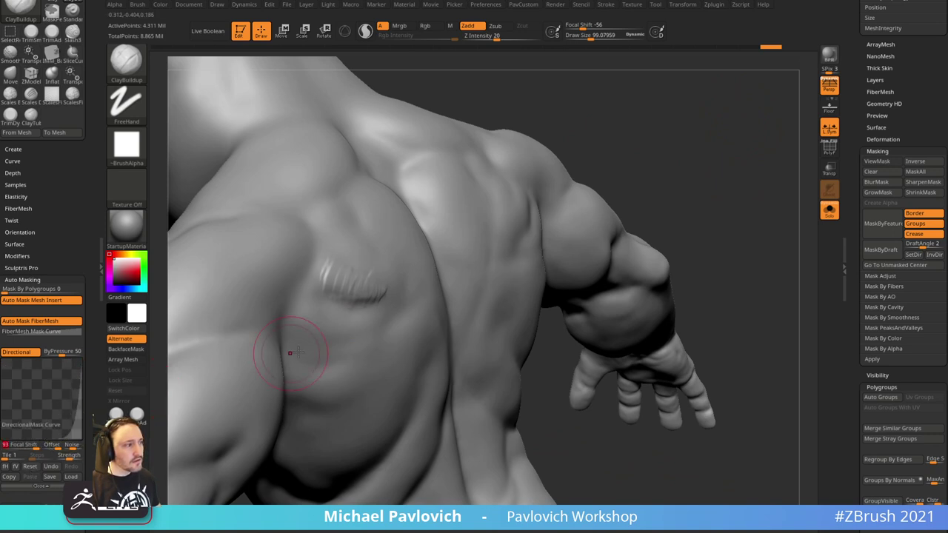
left_click_drag(327, 331, 351, 340)
left_click_drag(623, 177, 603, 187)
key("ctrl")
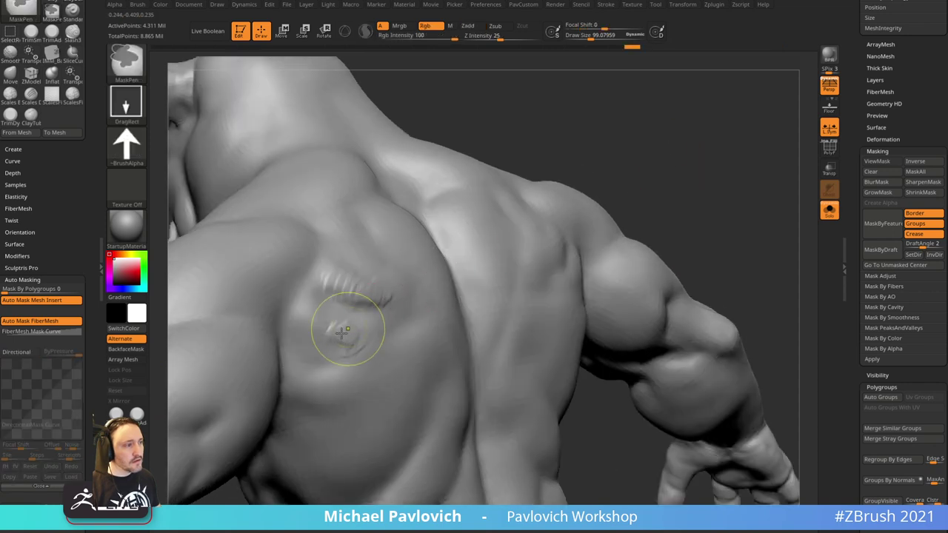
key("ctrl")
key("ctrl+z")
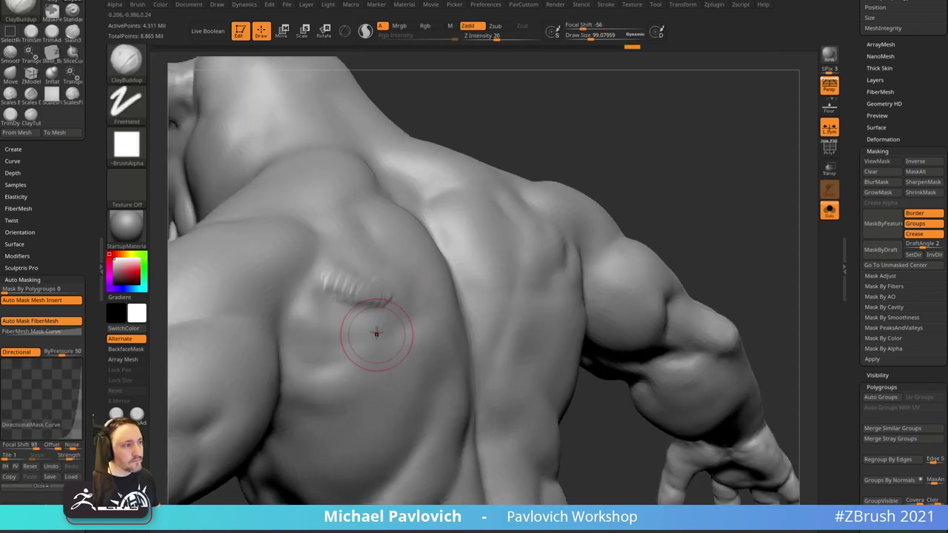
- Paint several more Directional ClayBuildup strokes on the left back and undo all the test strokes
left_click_drag(382, 357, 396, 403)
mouse_move(417, 330)
left_mouse_down()
mouse_move(437, 330)
mouse_move(428, 326)
left_mouse_up()
mouse_move(372, 351)
left_mouse_down()
mouse_move(385, 369)
mouse_move(380, 355)
left_mouse_up()
key("ctrl")
key("ctrl+z")
key("ctrl+z")
key("ctrl+z")
key("ctrl+z")
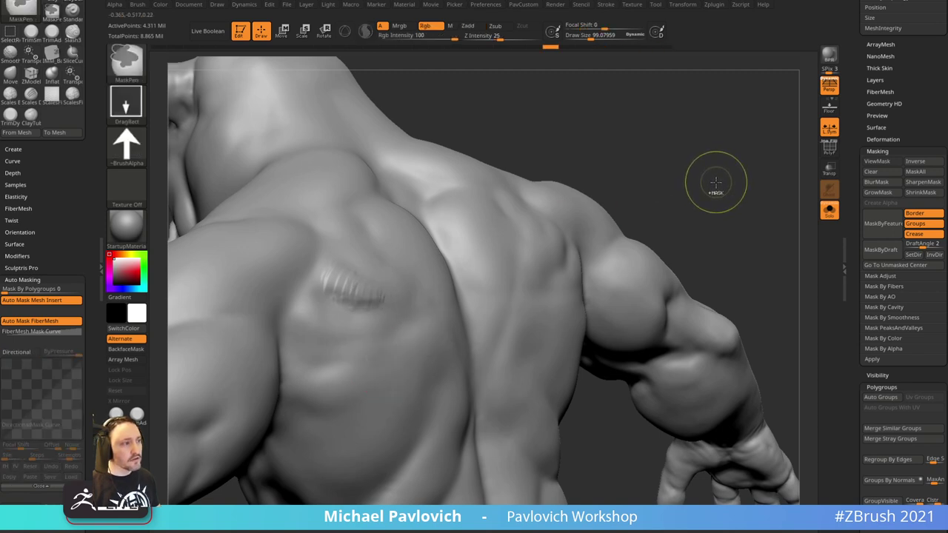
key("ctrl+z")
key("ctrl+z")
key("ctrl+z")
key("ctrl+z")
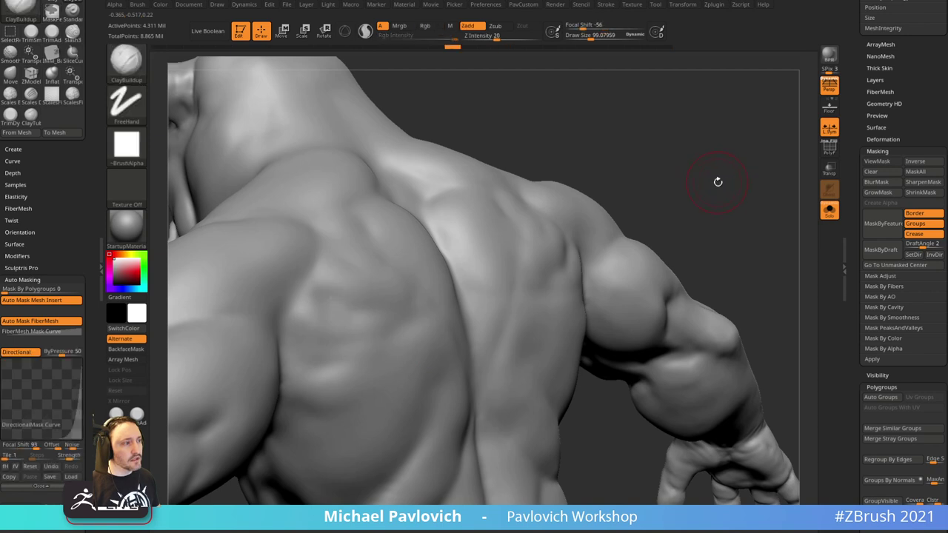
mouse_move(717, 181)
left_mouse_down("alt")
mouse_move(657, 154)
mouse_move(685, 145)
mouse_move(670, 184)
left_mouse_up("alt")
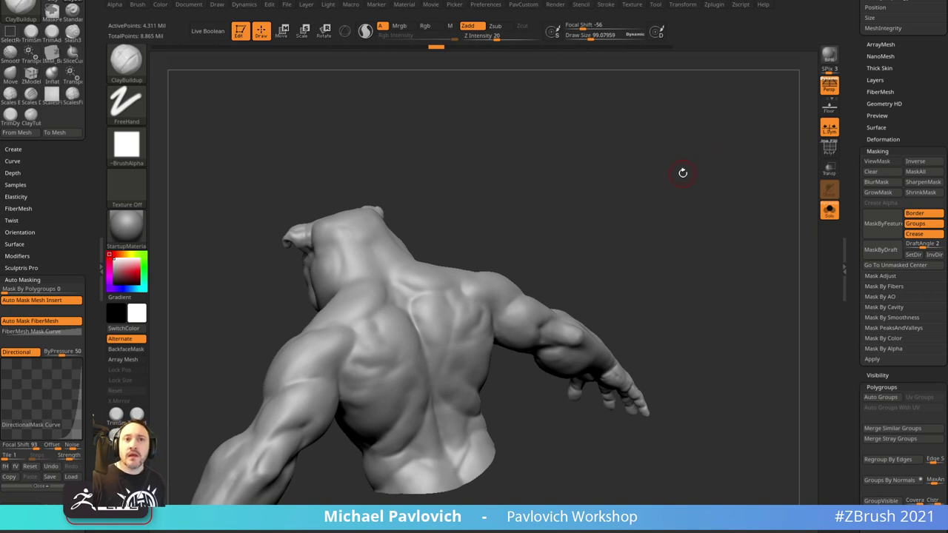
mouse_move(636, 197)
left_mouse_down("shift")
mouse_move(664, 182)
mouse_move(569, 184)
mouse_move(690, 161)
mouse_move(660, 164)
mouse_move(711, 218)
mouse_move(713, 196)
left_mouse_up("shift")
- Check the display arrangement in Windows Settings and the available resolutions in the NVIDIA Control Panel, closing both windows
key("ctrl+shift")
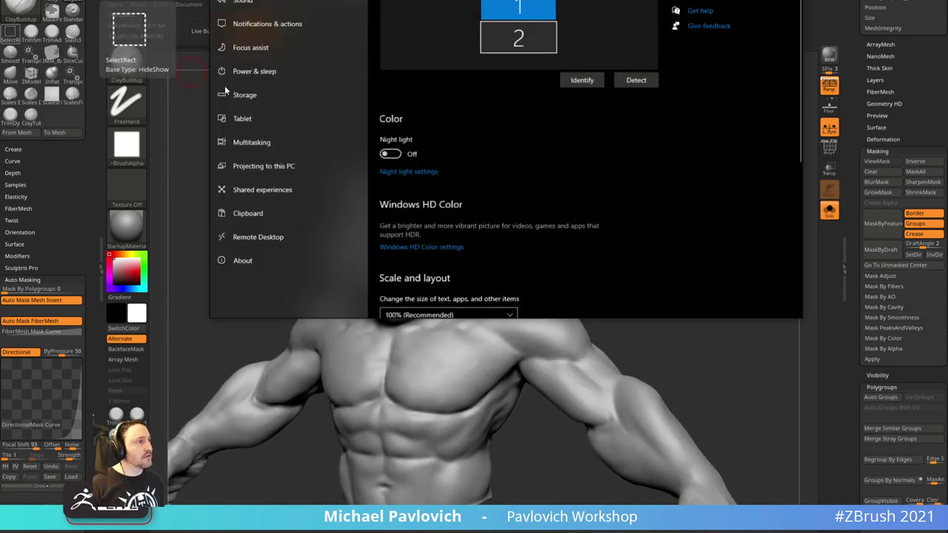
left_click_drag(540, 0, 510, 75)
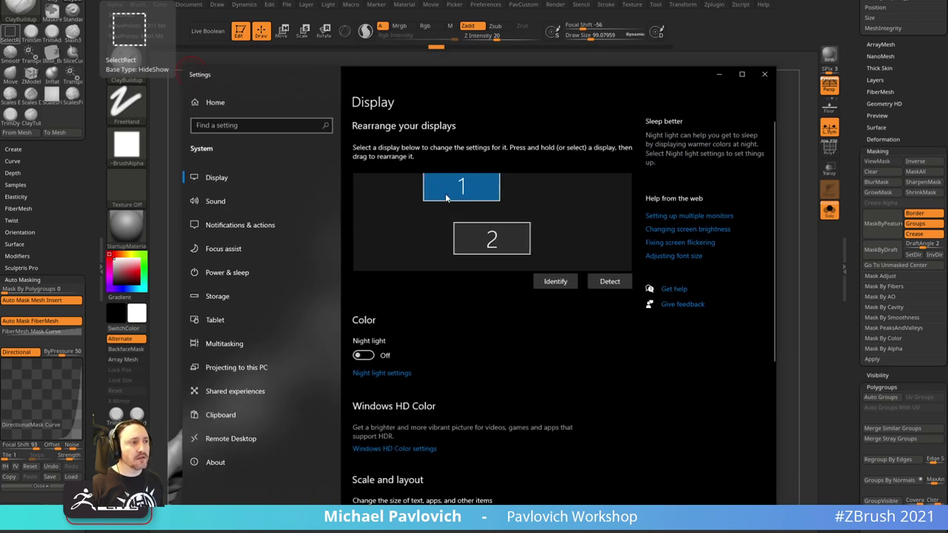
left_click(764, 74)
key("ctrl+z")
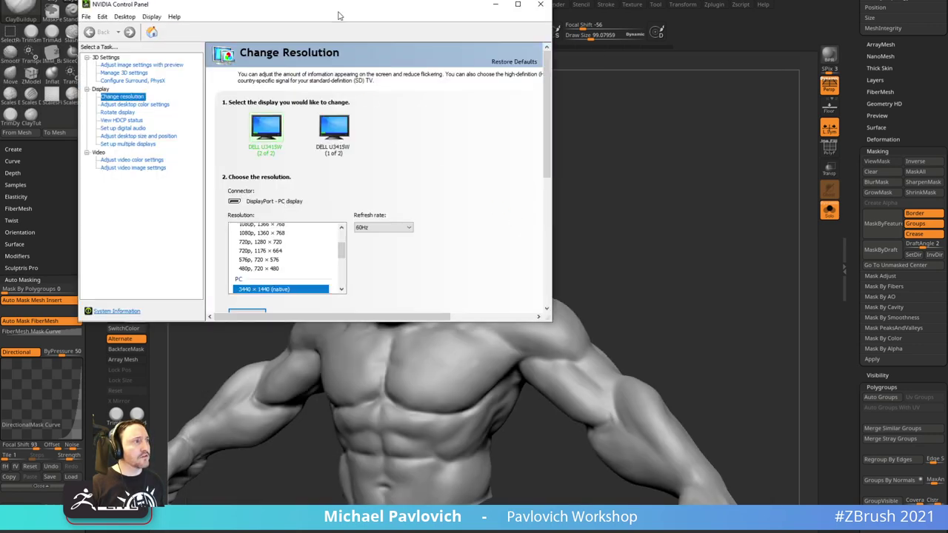
left_click_drag(339, 13, 563, 185)
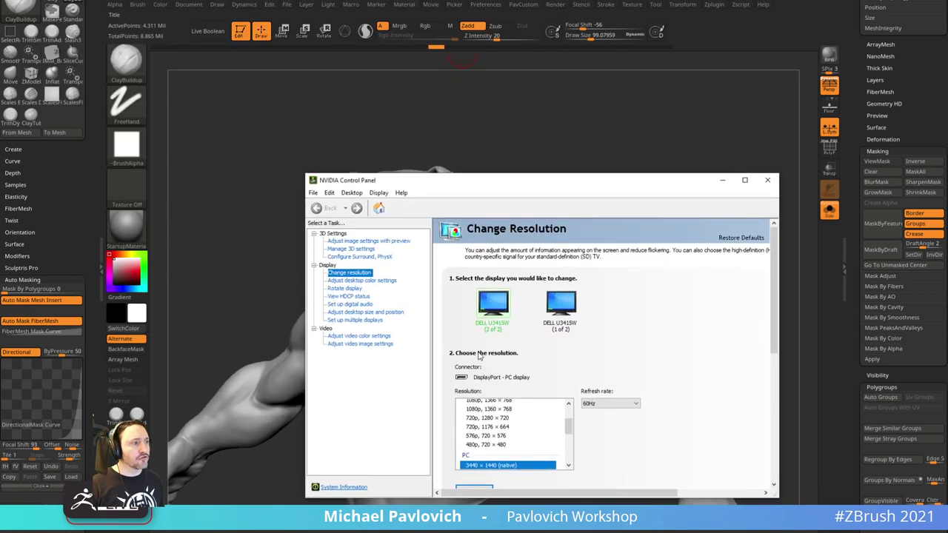
scroll(508, 438, "down", 2)
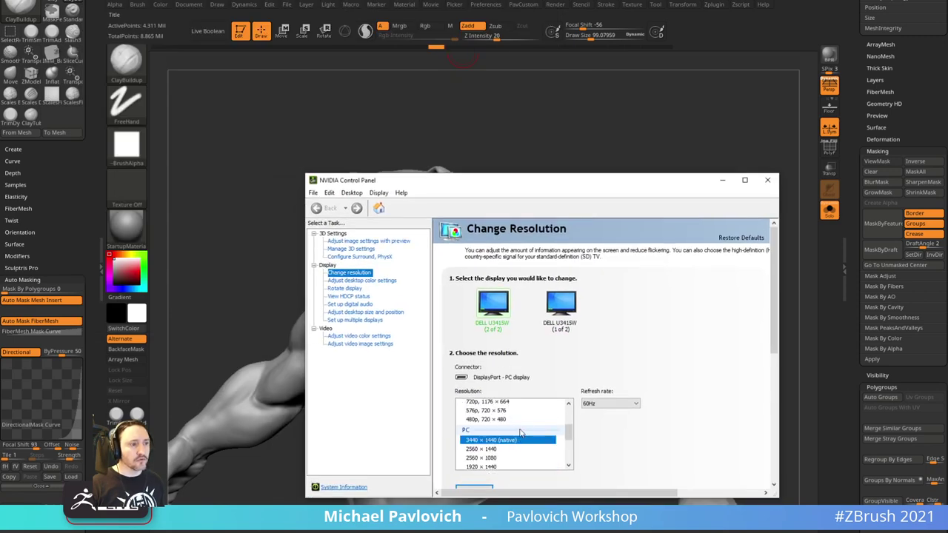
left_click(767, 180)
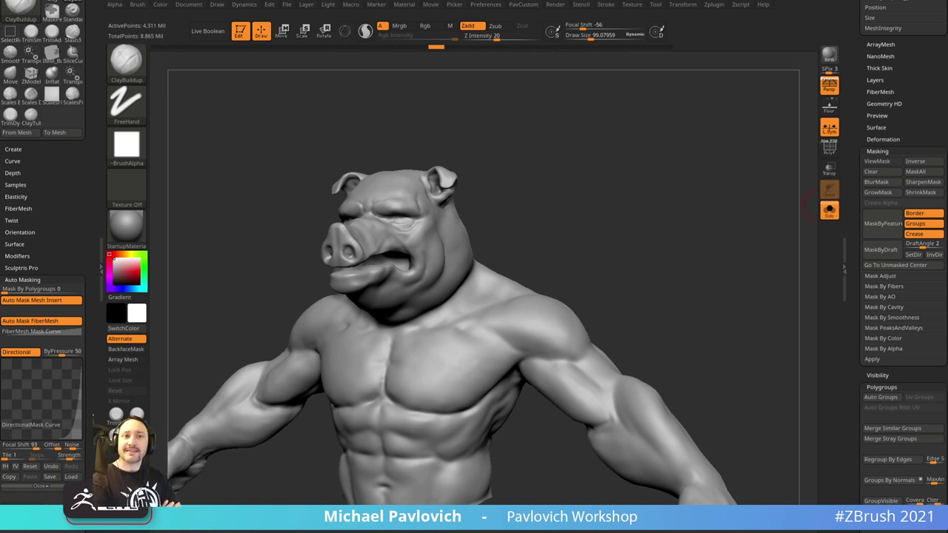
mouse_move(661, 182)
left_mouse_down()
mouse_move(674, 193)
mouse_move(710, 171)
mouse_move(694, 176)
mouse_move(727, 178)
mouse_move(637, 184)
left_mouse_up()
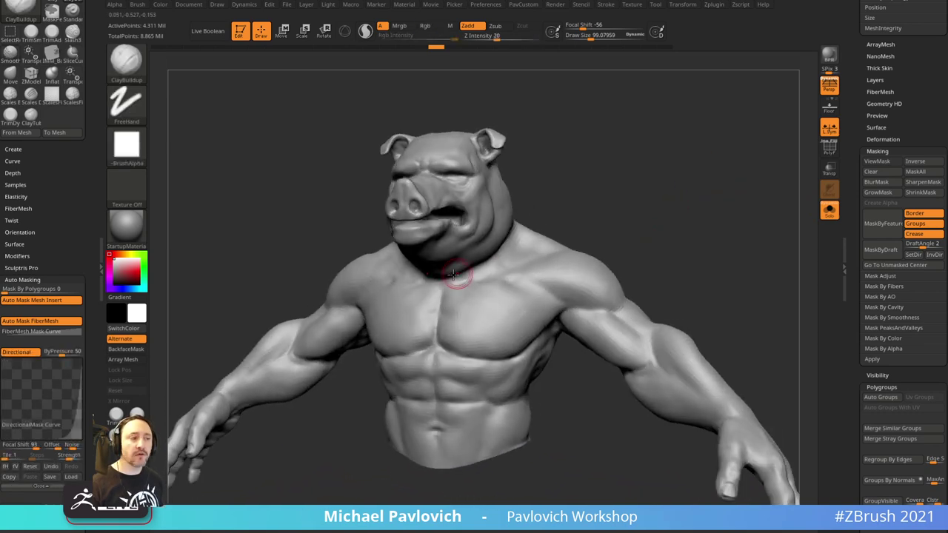
- Enlarge the brush, switch to the Standard brush and turn off Solo so all of the character's parts are shown
key("]")
key("]")
key("]")
key("]")
key("b")
key("s")
key("t")
left_click_drag(588, 215, 790, 211)
left_click(828, 211)
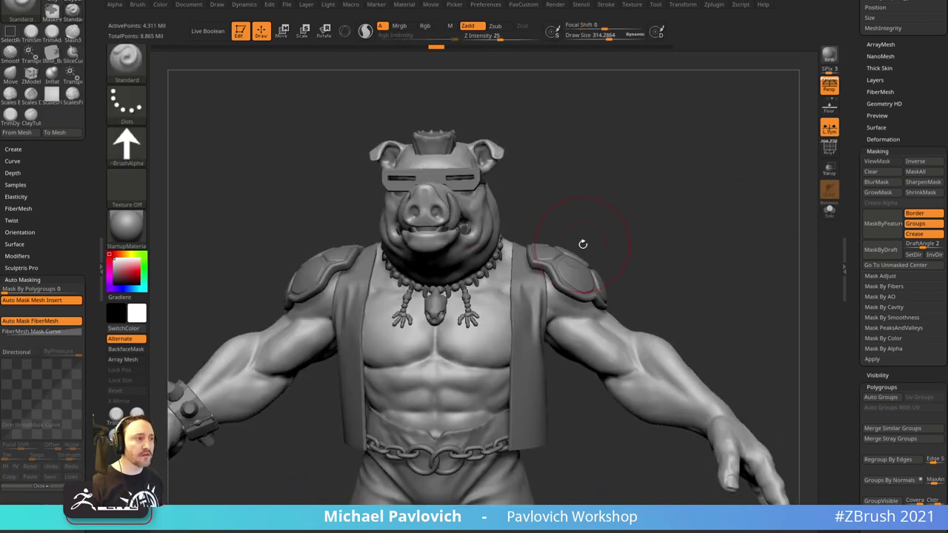
left_click_drag(592, 245, 672, 156)
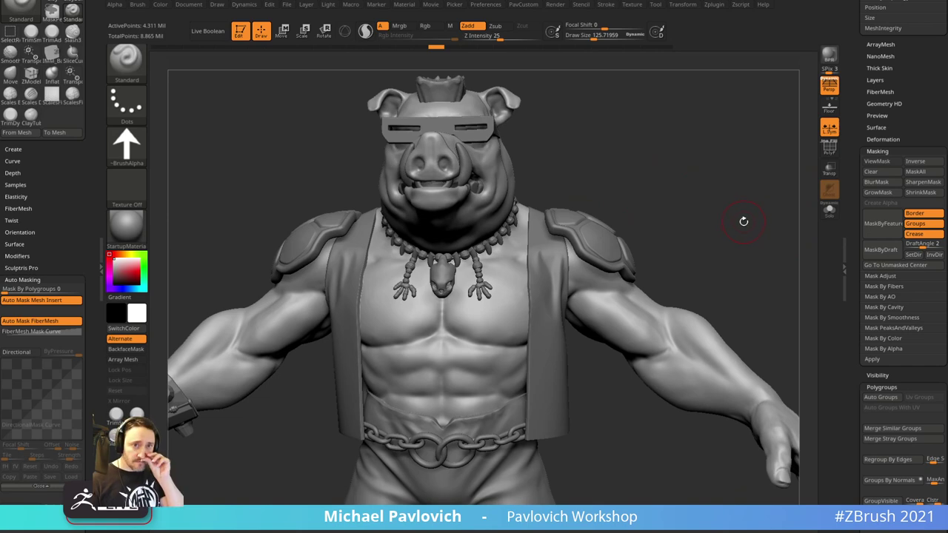
mouse_move(734, 185)
left_mouse_down()
mouse_move(755, 165)
mouse_move(750, 156)
mouse_move(762, 159)
left_mouse_up()
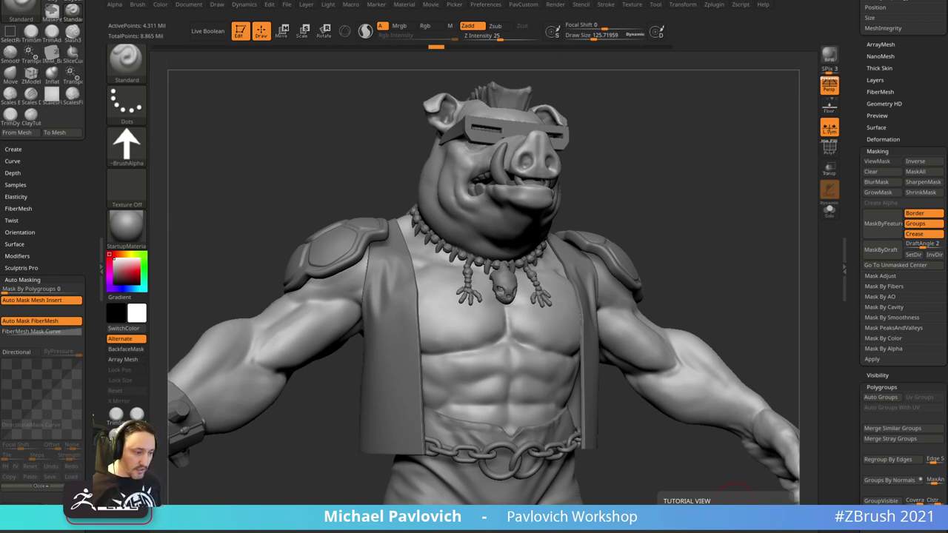
- Switch to the browser and look through the image results for "bebop arcade game ninja turtles", then return to ZBrush
left_click_drag(511, 529, 623, 62)
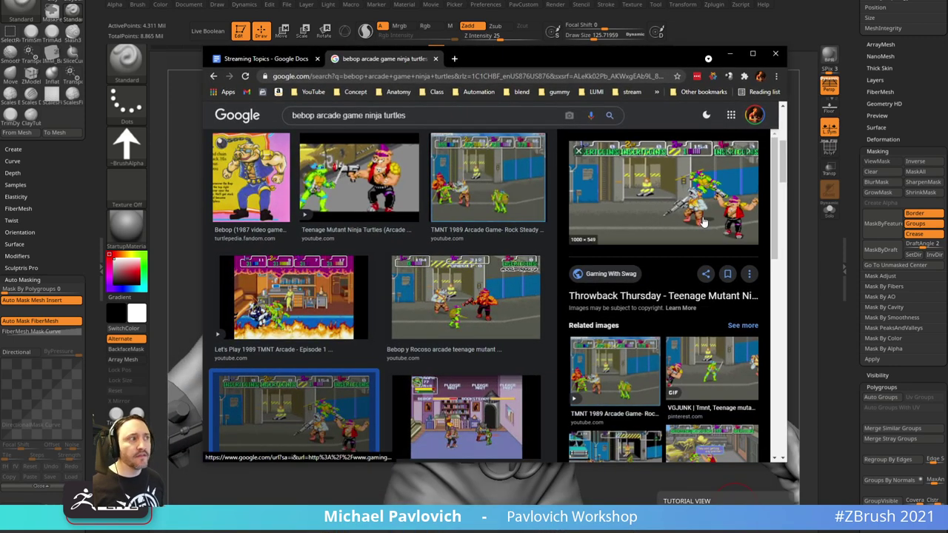
scroll(457, 276, "down", 3)
scroll(457, 275, "down", 2)
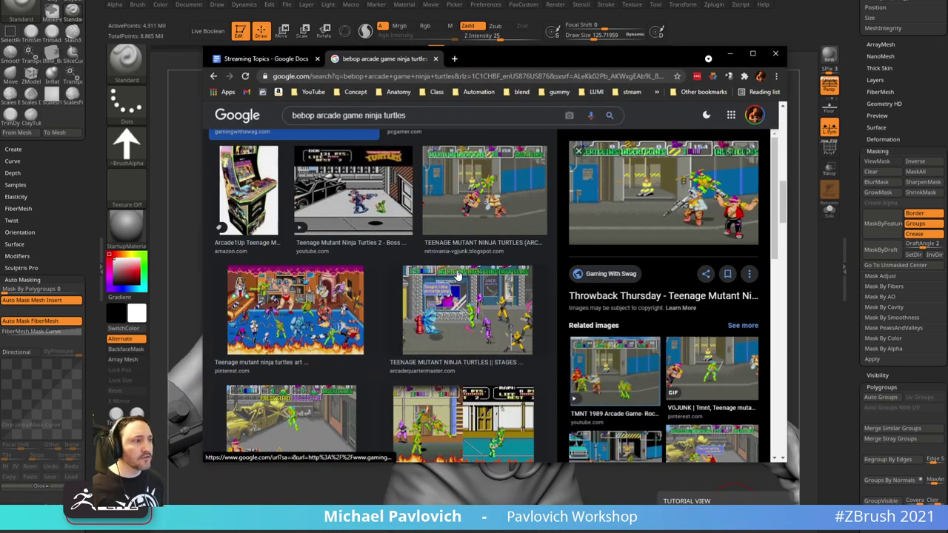
scroll(475, 311, "down", 1)
scroll(475, 311, "down", 1)
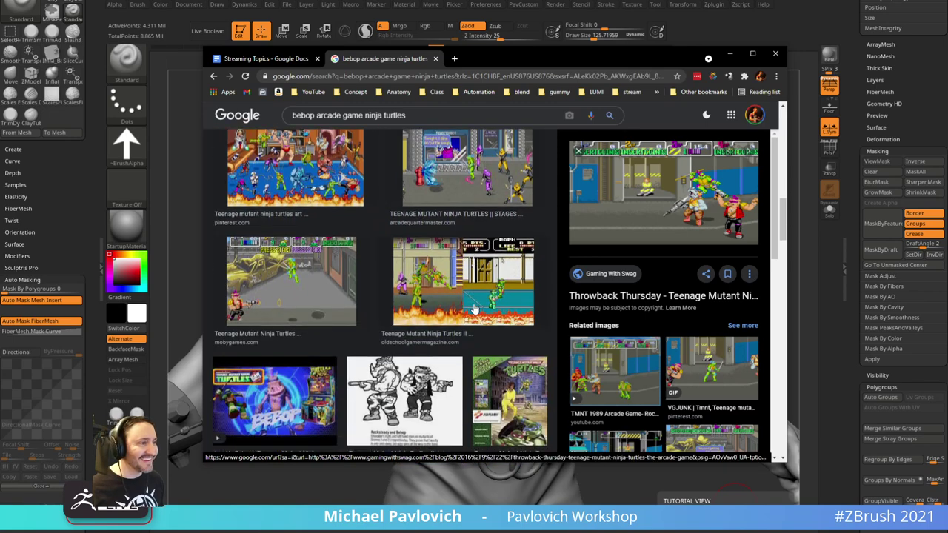
scroll(489, 307, "down", 3)
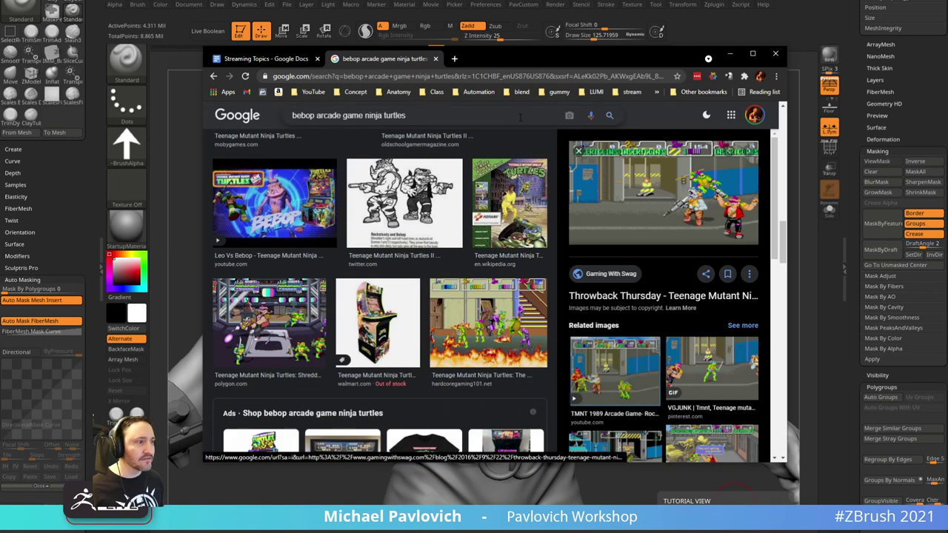
left_click_drag(537, 60, 622, 532)
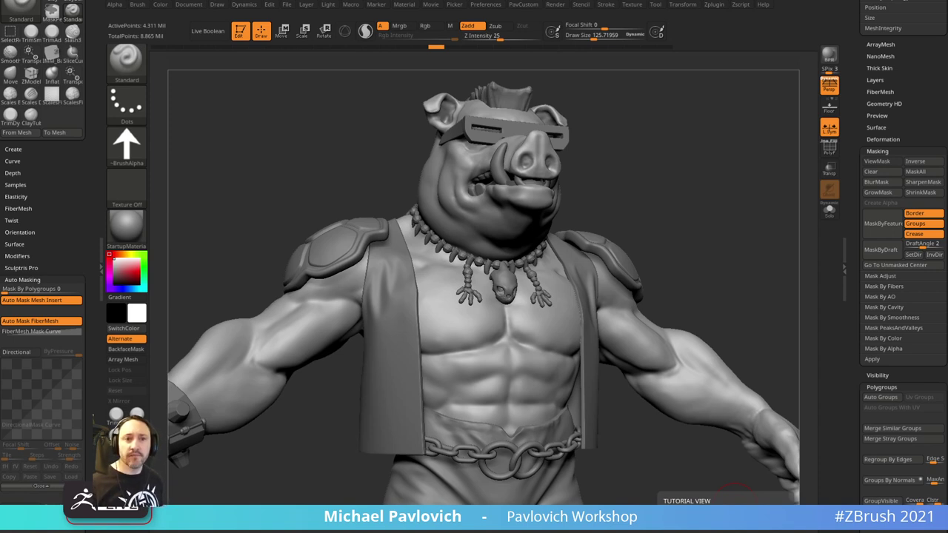
- Adjust the draw size, select the vest subtool, turn the brush alpha off and display the vest's polygroup wireframe
left_click_drag(756, 192, 743, 211, "shift")
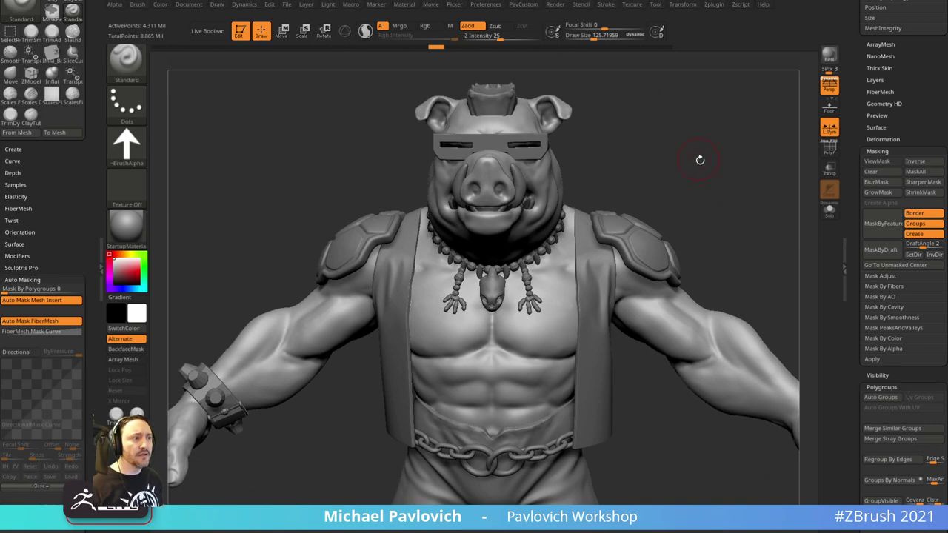
key("s")
left_click_drag(666, 221, 669, 221)
left_click(598, 257, "alt")
mouse_move(729, 178)
left_mouse_down("alt")
mouse_move(690, 196)
mouse_move(695, 180)
mouse_move(750, 165)
mouse_move(778, 172)
mouse_move(748, 186)
mouse_move(721, 166)
mouse_move(732, 182)
mouse_move(763, 176)
mouse_move(666, 207)
mouse_move(592, 211)
left_mouse_up("alt")
left_click(125, 148)
left_click(229, 141)
left_click(829, 148)
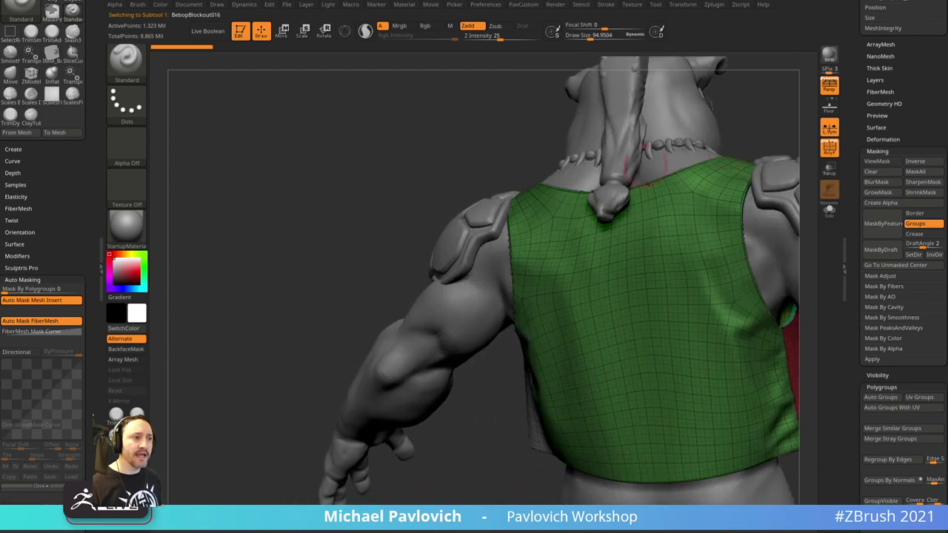
- Select the bead strands of the hand pendants, hide the polyframe, enable dynamic subdivision and set the draw size to about 33
left_click_drag(751, 129, 762, 214)
left_click(560, 253, "alt")
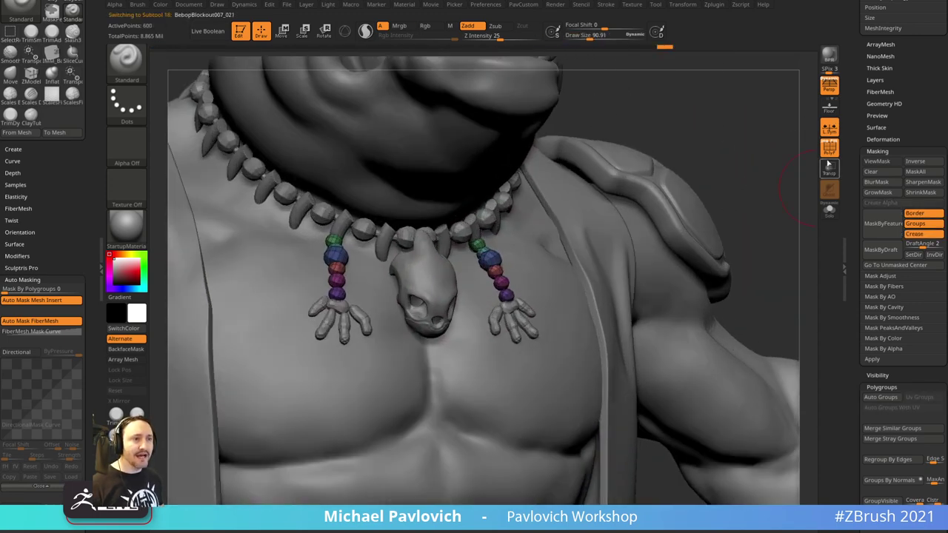
left_click(828, 151)
left_click_drag(749, 159, 772, 176)
key("d")
left_click(527, 168)
key("s")
left_click_drag(773, 177, 765, 177)
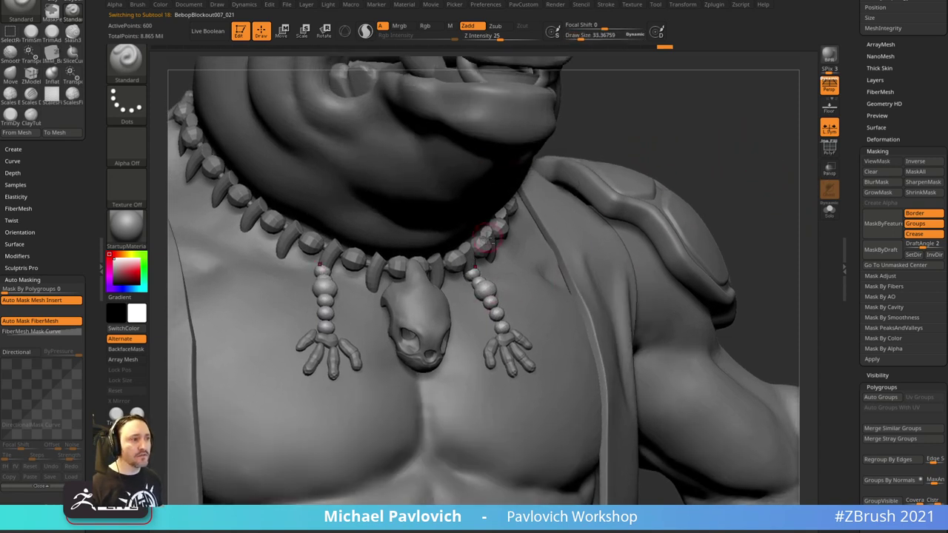
- Select the overlapping necklace subtools and toggle Solo to inspect their beads and teeth
left_click(485, 236, "alt")
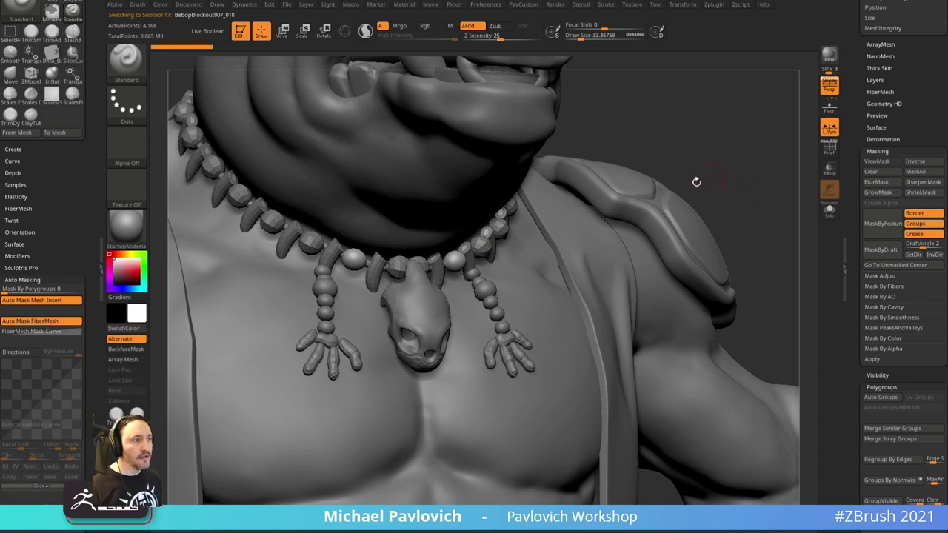
left_click_drag(689, 165, 787, 204)
left_click(483, 249, "alt")
left_click(459, 246, "alt")
left_click(827, 213)
left_click(827, 213)
left_click(829, 212)
- Compare the two necklace subtools in Solo, delete the duplicate BebopBlockout007_020 and show the whole character again
left_click_drag(854, 205, 852, 296)
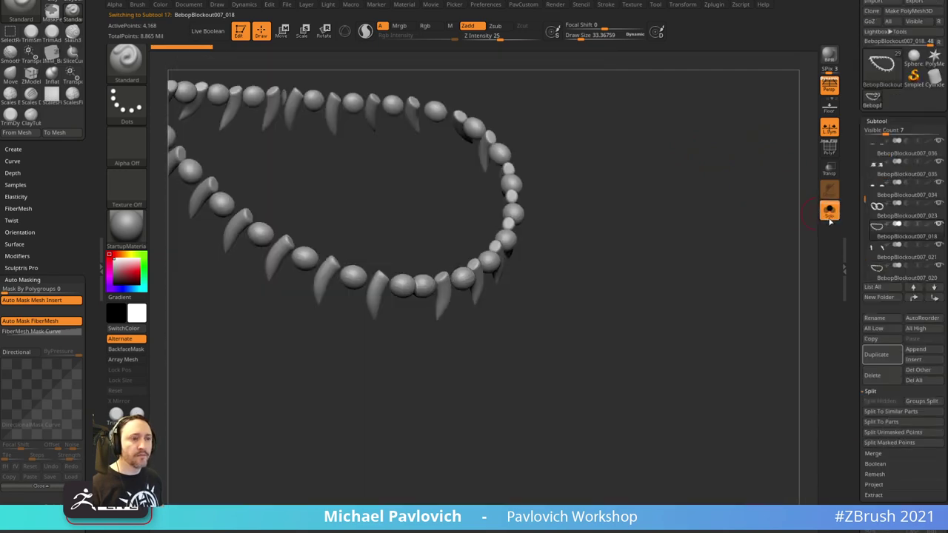
left_click(829, 211)
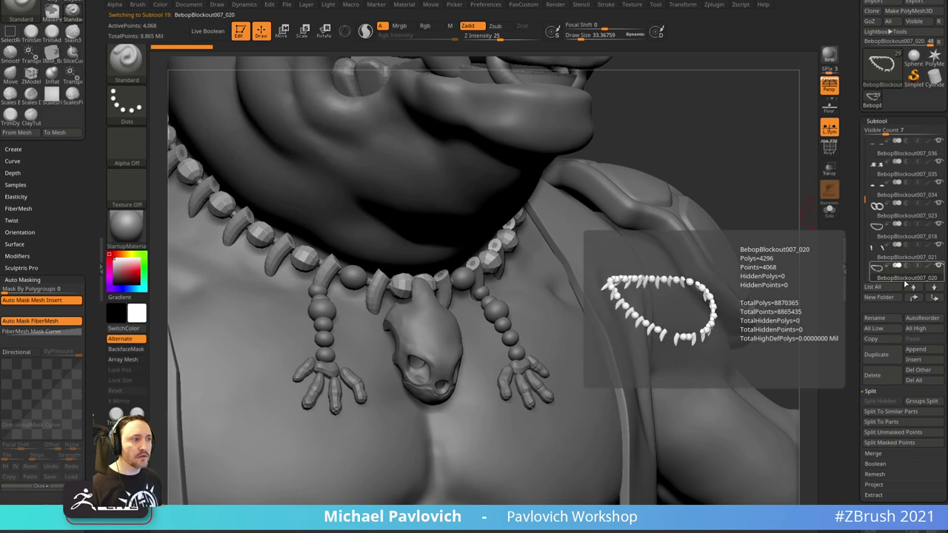
left_click(829, 211)
left_click(829, 211)
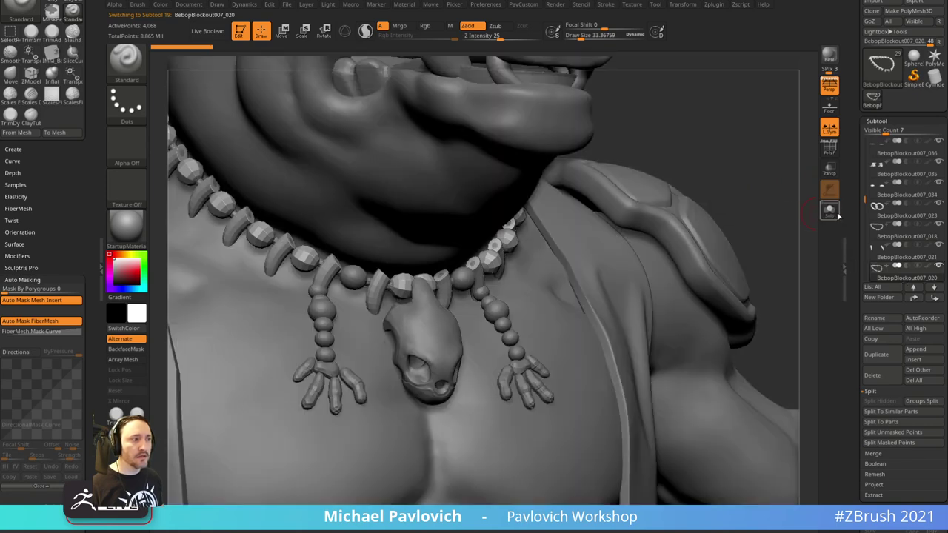
left_click(836, 213)
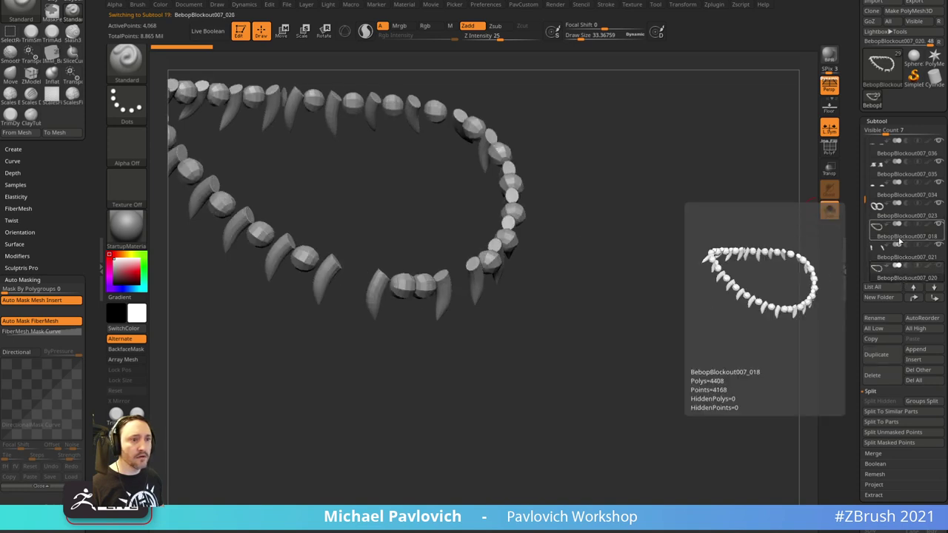
scroll(853, 275, "down", 3)
left_click(872, 305)
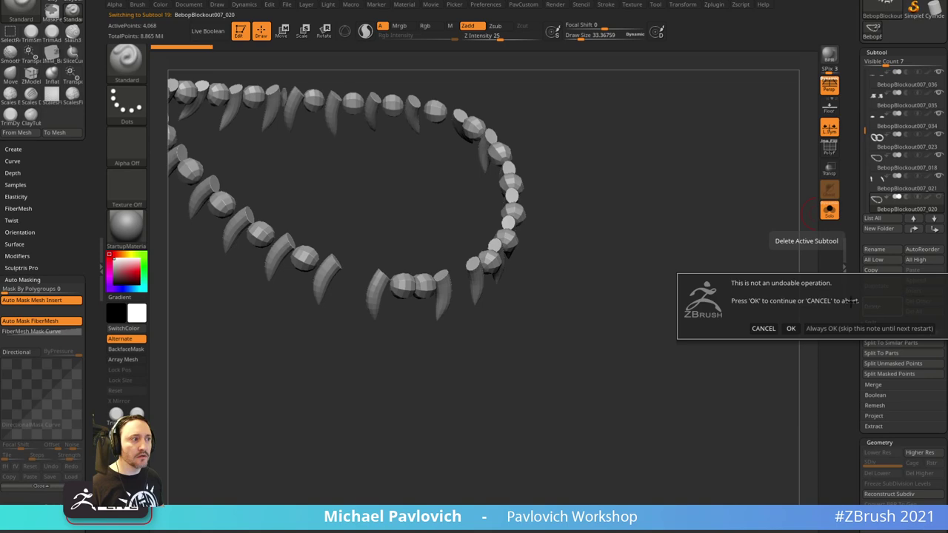
left_click(812, 330)
left_click(831, 218)
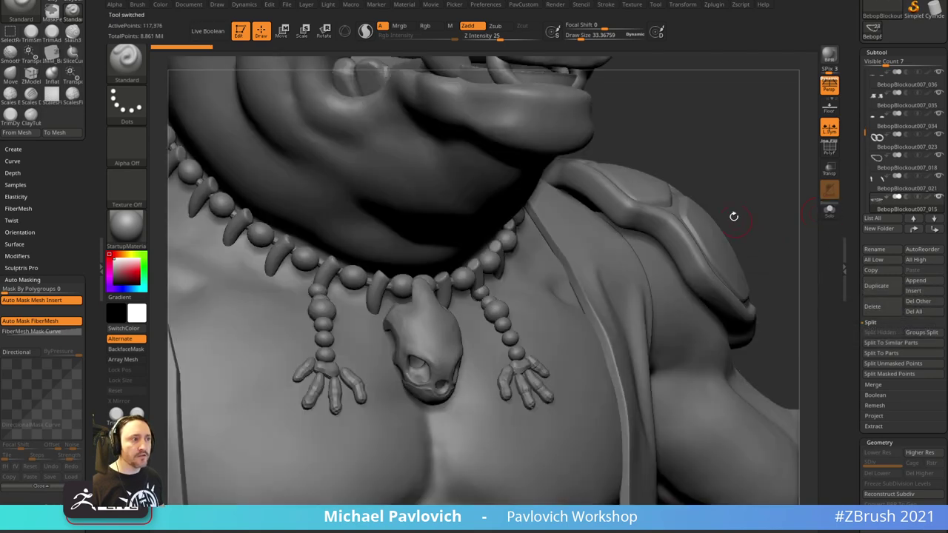
- On the remaining necklace, set the crease tolerance to 58, crease its edges and turn dynamic subdivision back on
left_click_drag(705, 139, 638, 157)
left_click(514, 268, "alt")
left_click_drag(711, 141, 737, 151)
key("s")
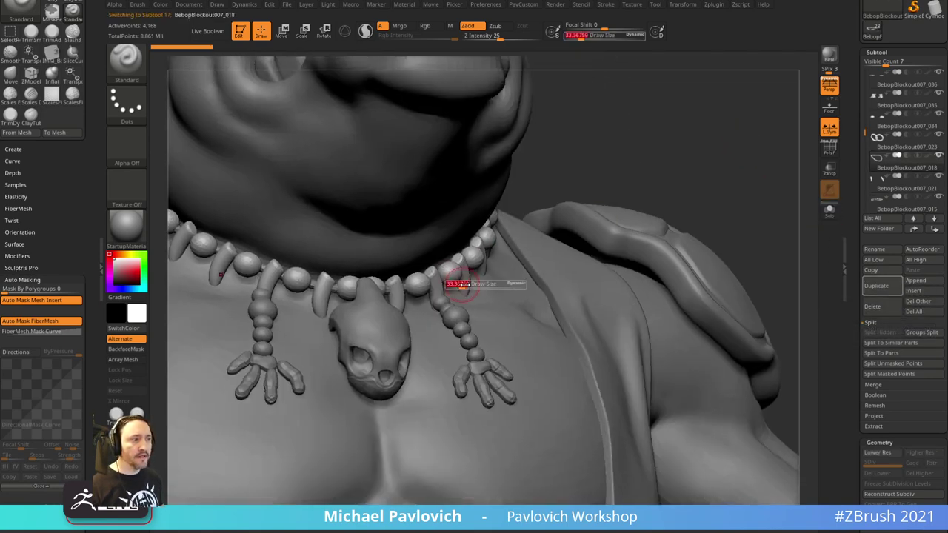
mouse_move(679, 147)
left_mouse_down("alt")
mouse_move(698, 159)
mouse_move(643, 162)
left_mouse_up("alt")
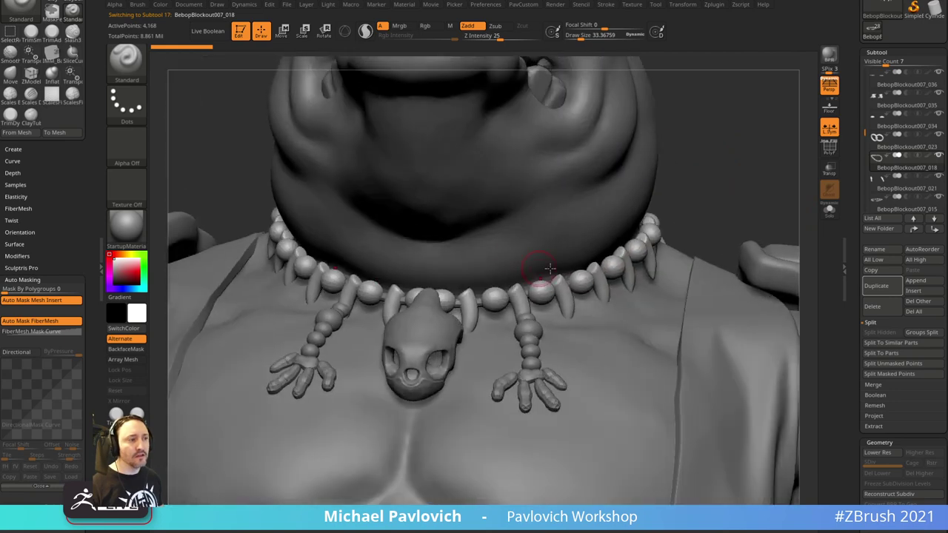
key("3")
left_click(750, 406)
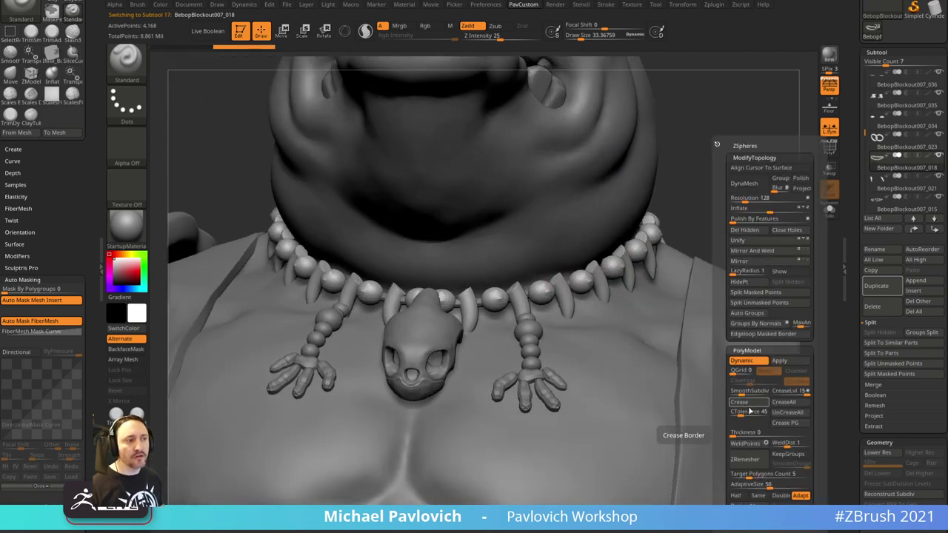
key("shift+d")
key("shift+space")
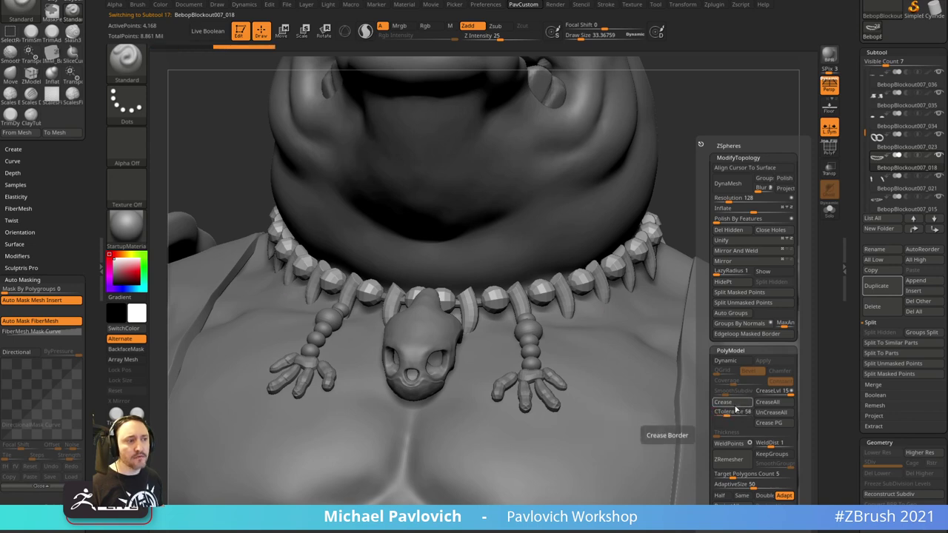
left_click(732, 362)
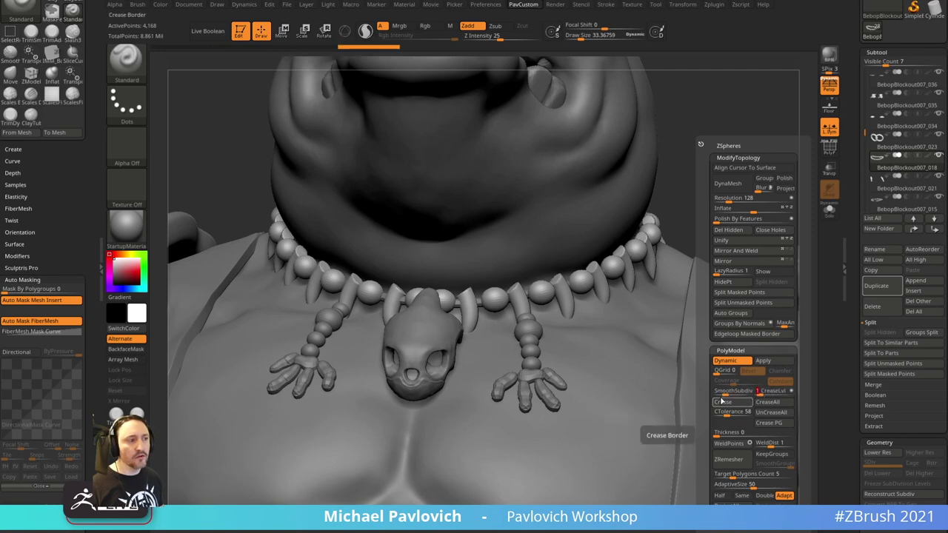
- Adjust the draw size, reselect the necklace and display its polygroups at the back of the neck
mouse_move(763, 182)
left_mouse_down("alt")
mouse_move(713, 137)
mouse_move(757, 192)
mouse_move(692, 183)
mouse_move(659, 196)
left_mouse_up("alt")
key("s")
key("s")
left_click_drag(557, 275, 567, 275)
left_click(468, 300, "alt")
mouse_move(709, 225)
left_mouse_down()
mouse_move(715, 195)
mouse_move(666, 213)
left_mouse_up()
right_click_drag(666, 213, 631, 244)
left_click(527, 281, "alt")
left_click(829, 147)
right_click_drag(743, 205, 702, 242)
- Mask everything except one rear necklace tooth, move it slightly with the gizmo and clear the mask
key("w")
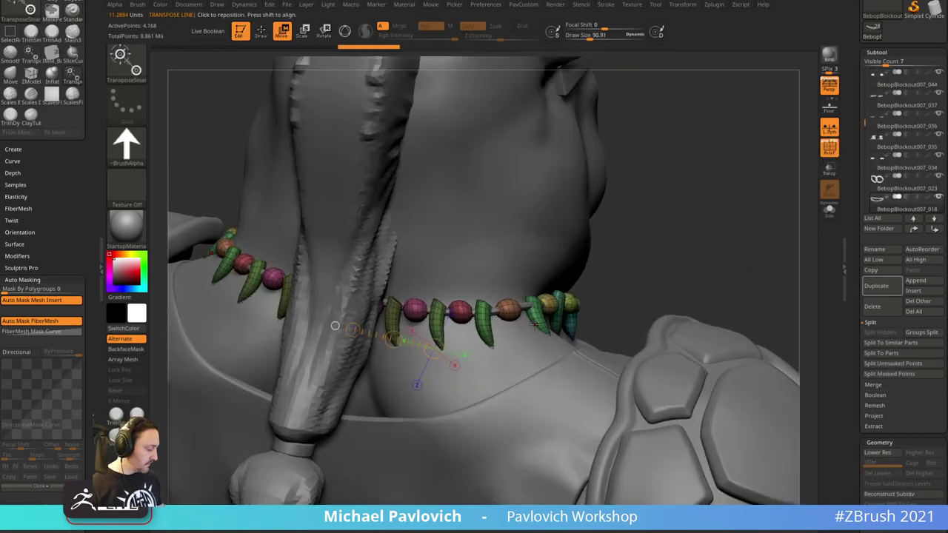
key("y")
left_click(536, 325, "ctrl")
right_click_drag(632, 277, 652, 271)
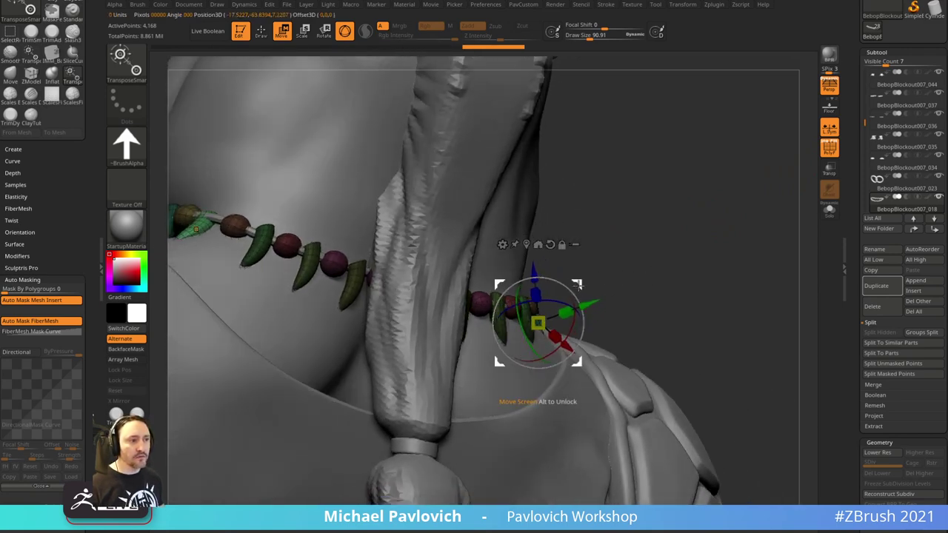
left_click_drag(578, 286, 580, 283)
key("q")
mouse_move(707, 256)
right_mouse_down()
mouse_move(679, 259)
mouse_move(701, 237)
mouse_move(684, 238)
right_mouse_up()
left_click_drag(712, 242, 736, 250, "ctrl")
right_click_drag(736, 249, 698, 245)
key("w")
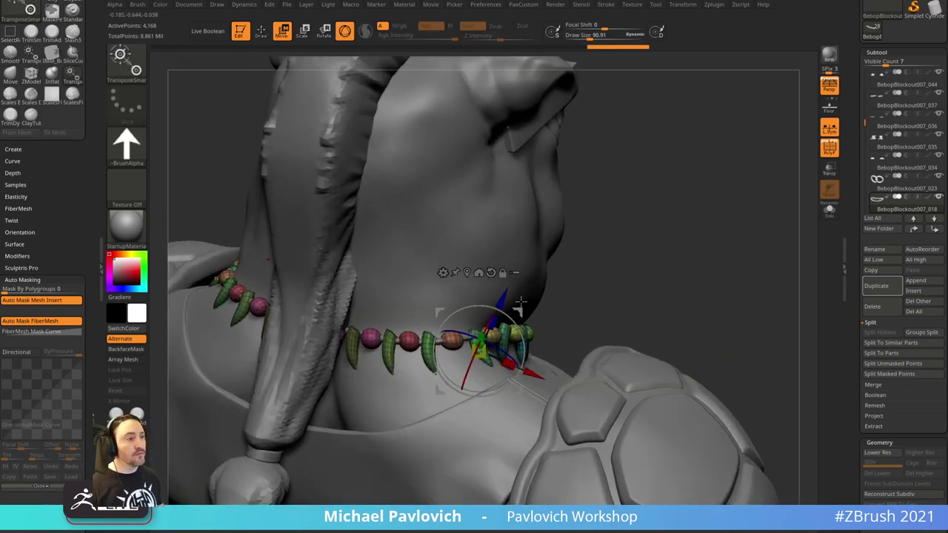
- Switch from the gizmo to the transpose line and back, and return to Draw mode
left_click(346, 32)
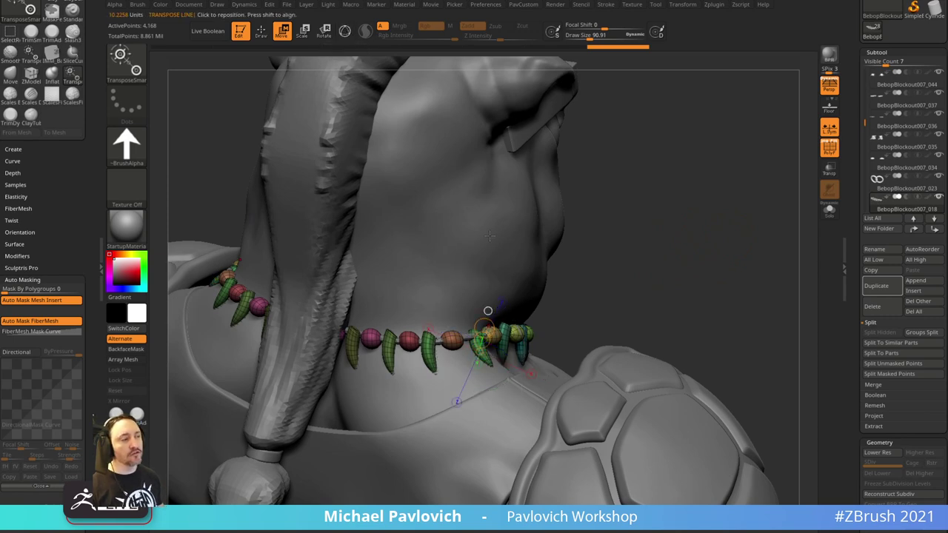
left_click(345, 32)
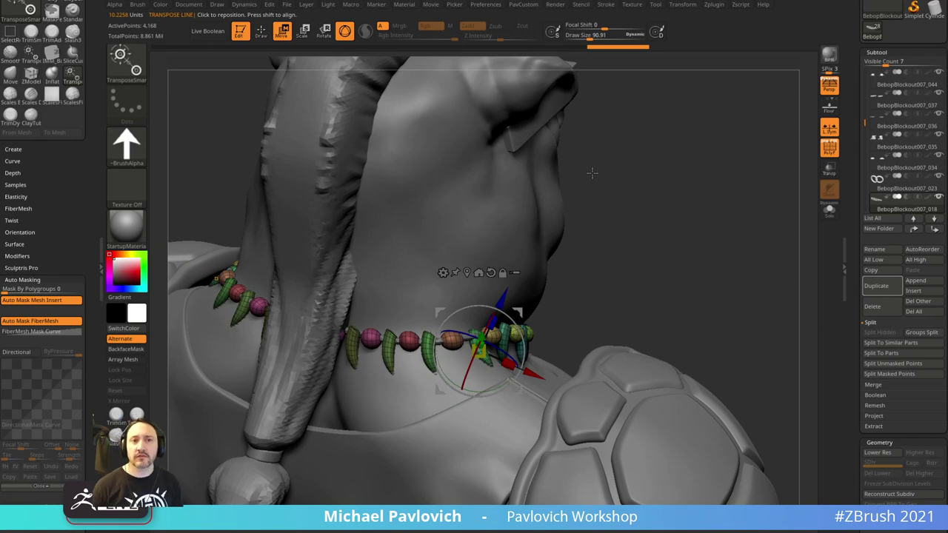
mouse_move(777, 229)
left_mouse_down()
mouse_move(772, 203)
mouse_move(785, 220)
mouse_move(745, 220)
mouse_move(770, 227)
left_mouse_up()
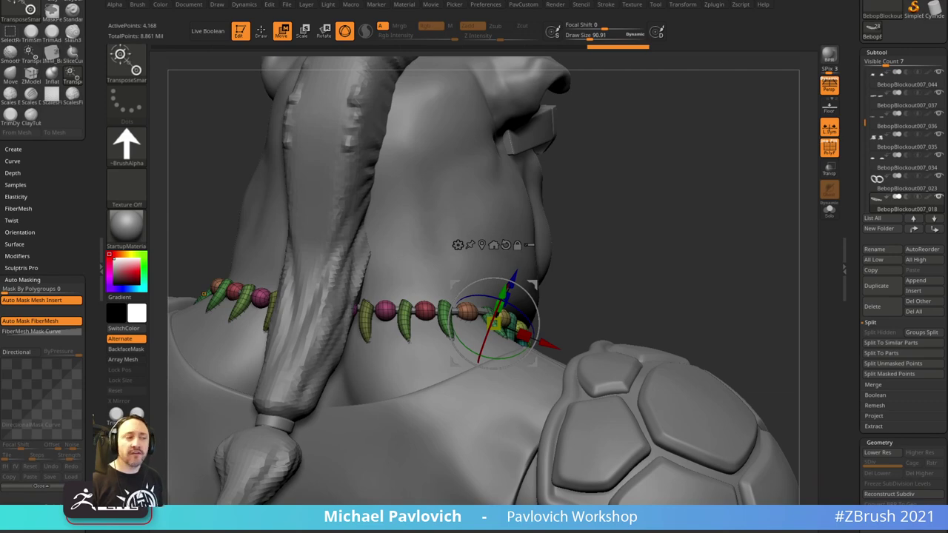
left_click_drag(676, 232, 666, 241)
key("q")
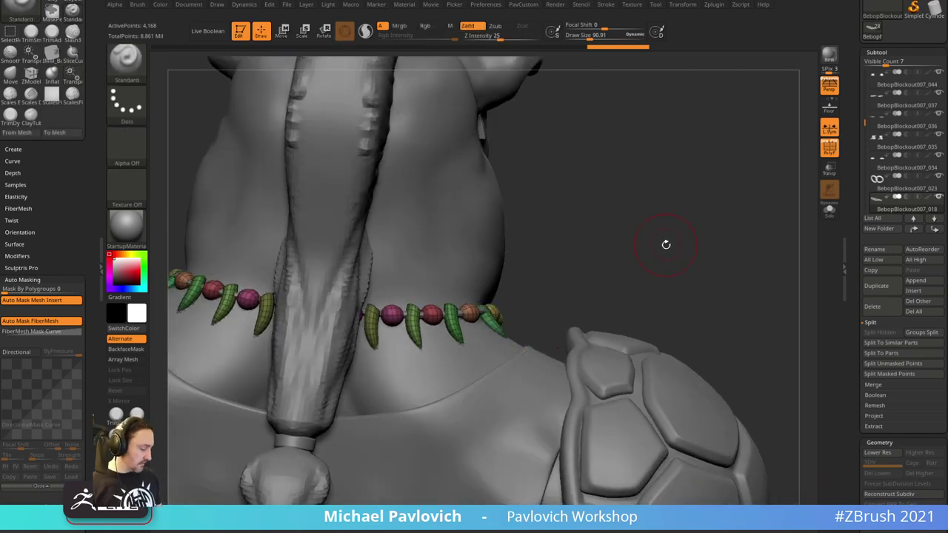
- Browse the Scales brush folder in Lightbox, close Lightbox and view the character from the side
key("b")
key("comma")
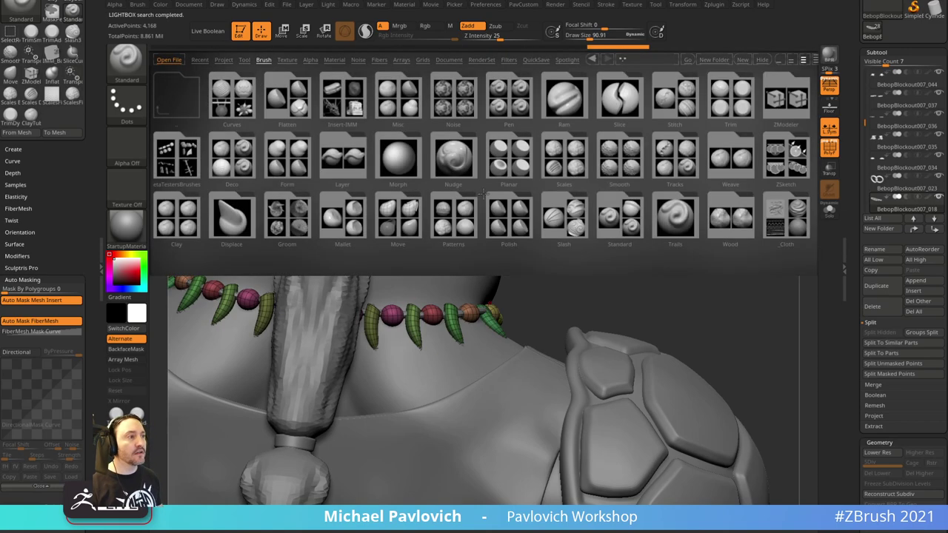
left_click(564, 159)
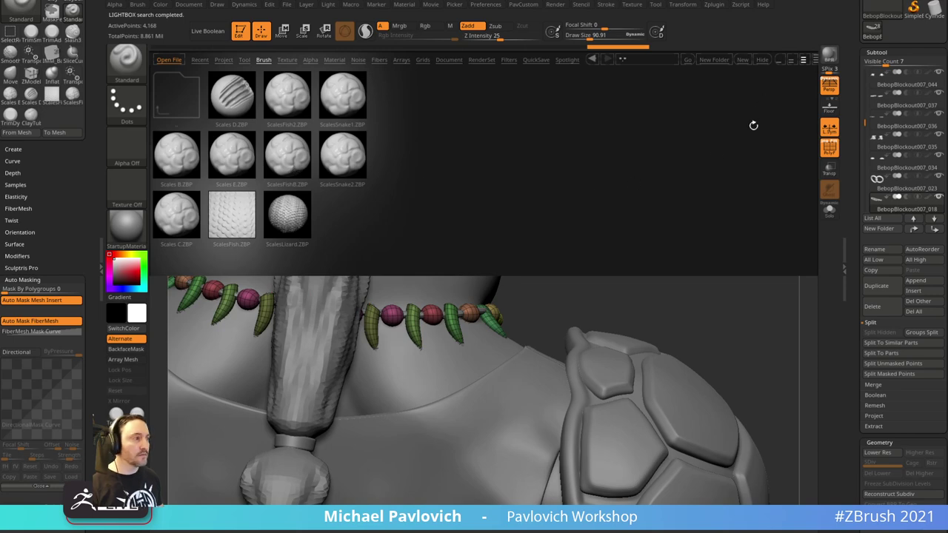
key("comma")
key("s")
mouse_move(671, 194)
right_mouse_down()
mouse_move(636, 147)
mouse_move(648, 156)
right_mouse_up()
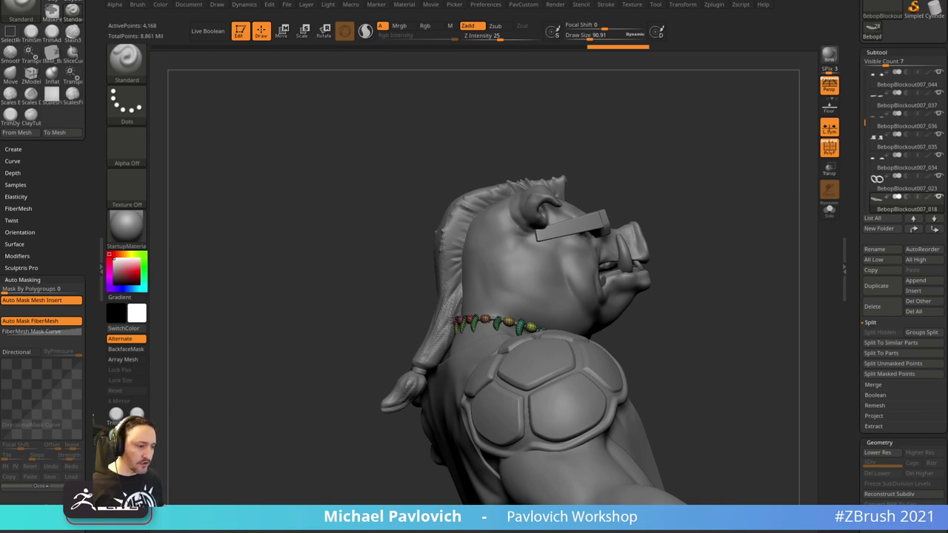
- Switch to the browser, look through the ArtStation portfolio page and select its web address
left_click_drag(495, 0, 483, 39)
scroll(436, 213, "down", 4)
left_click(431, 56)
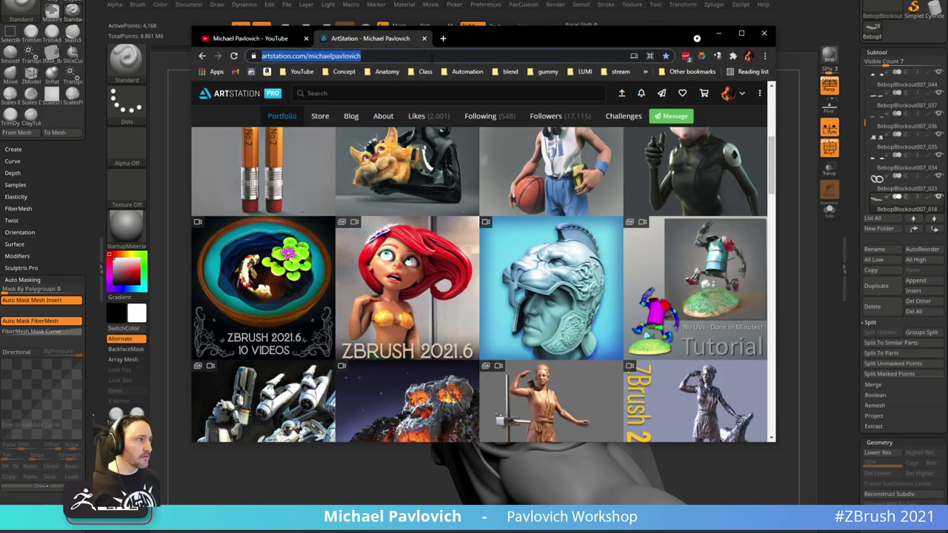
- Copy the ArtStation portfolio address and open the Sci-Fi Weapon Process project from the portfolio
key("ctrl+c")
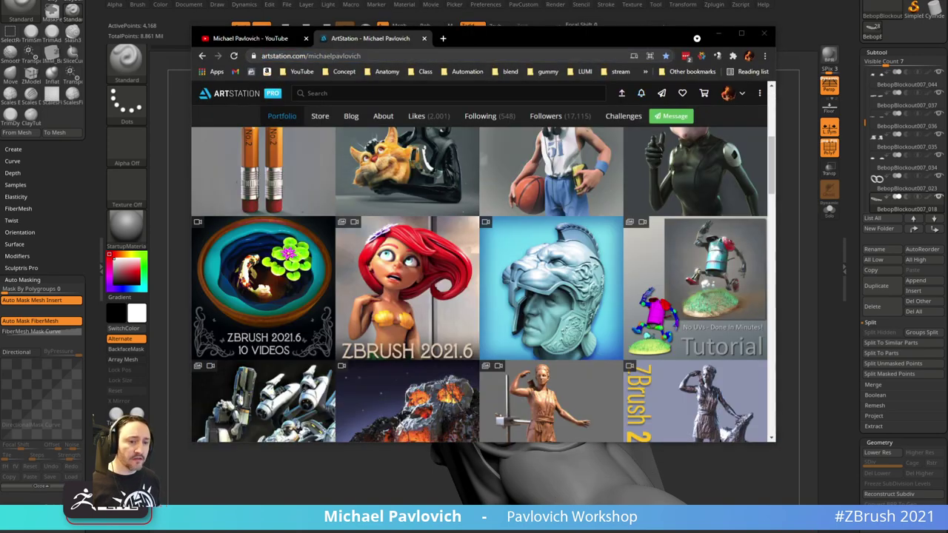
scroll(527, 280, "down", 5)
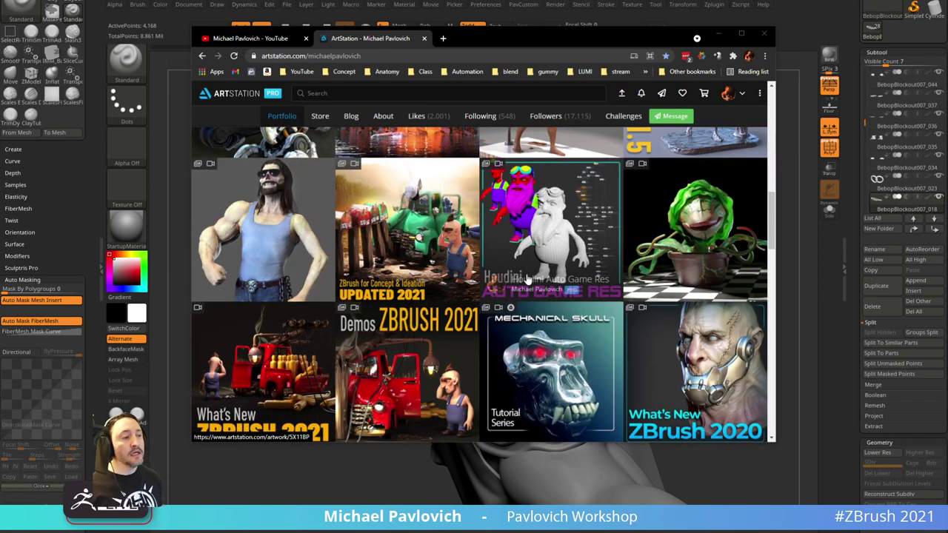
scroll(527, 280, "down", 1)
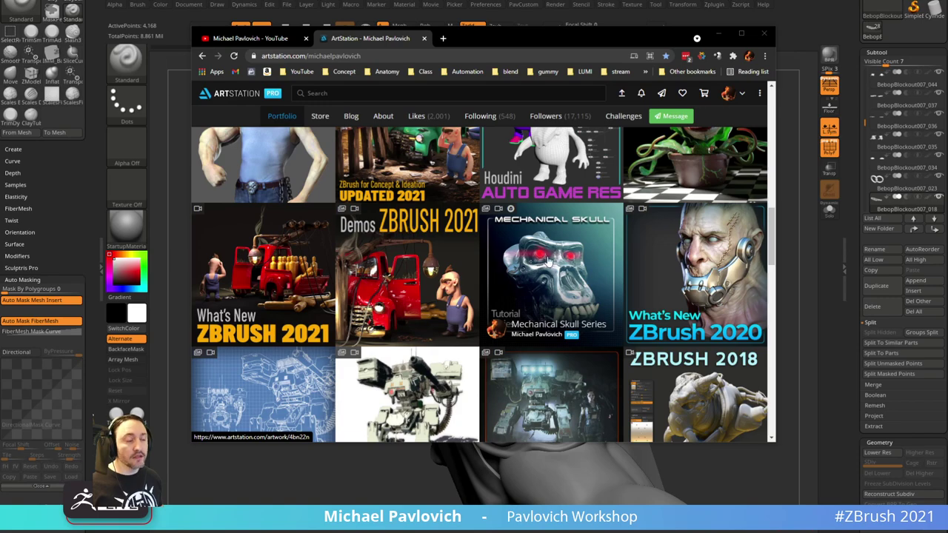
scroll(548, 260, "down", 7)
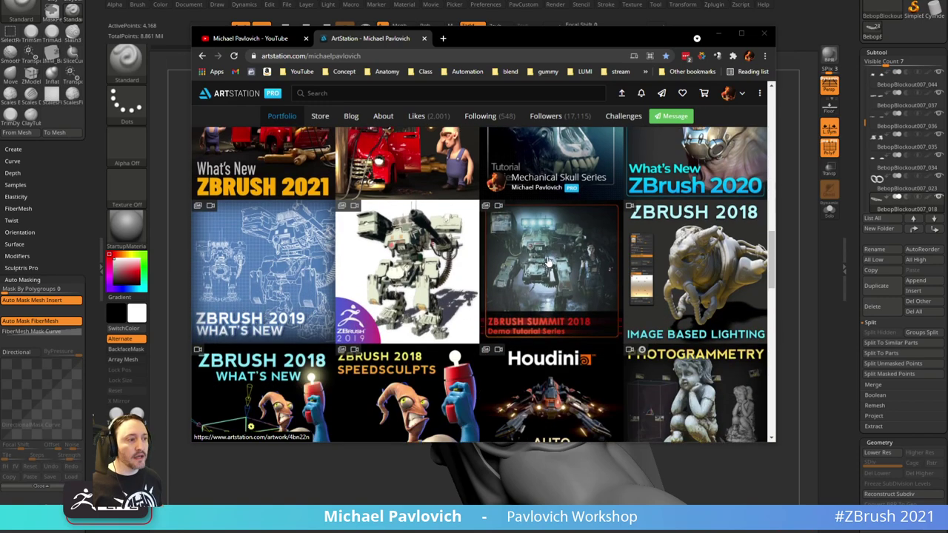
scroll(544, 278, "down", 10)
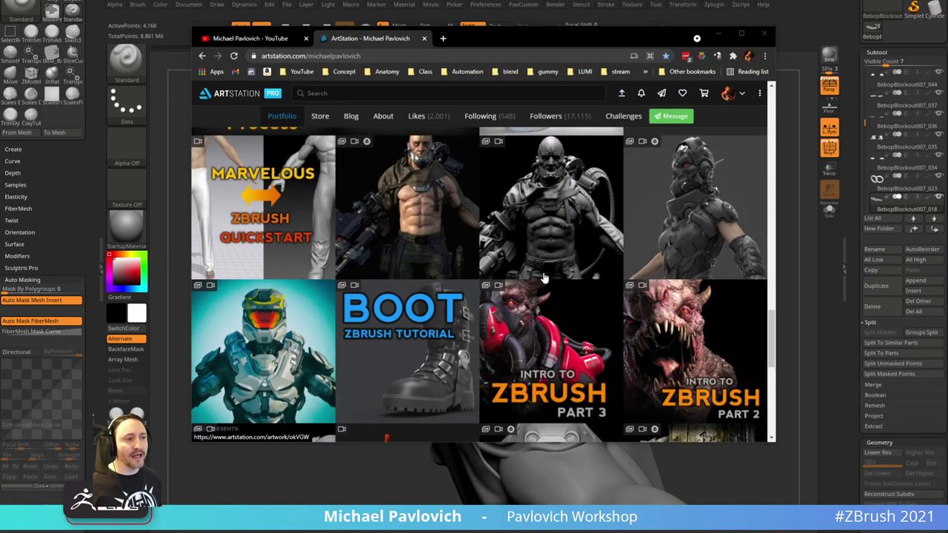
scroll(544, 278, "up", 4)
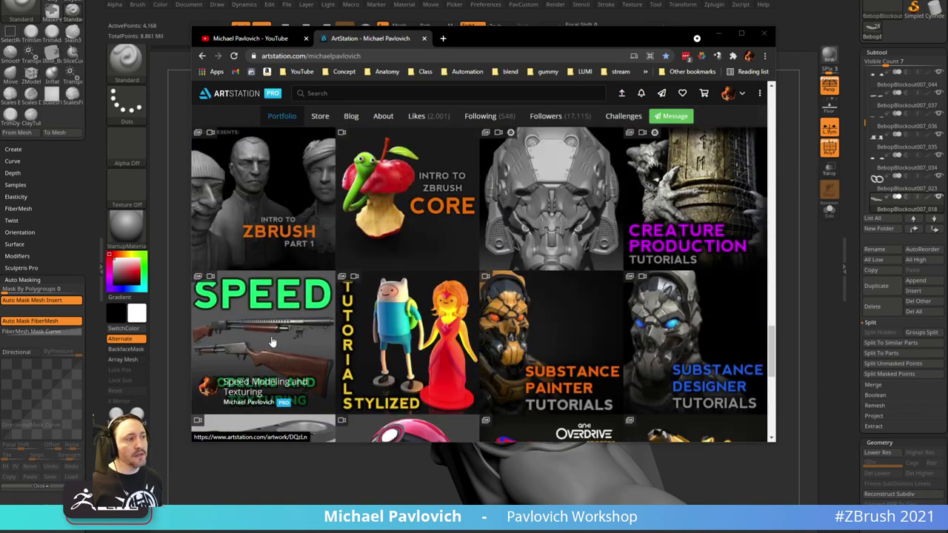
scroll(278, 337, "up", 7)
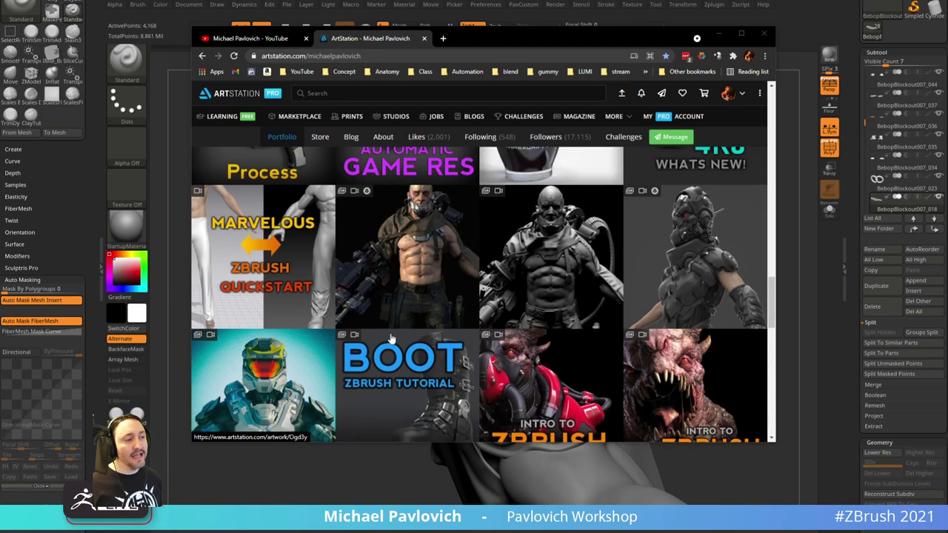
scroll(406, 342, "up", 2)
scroll(311, 326, "down", 2)
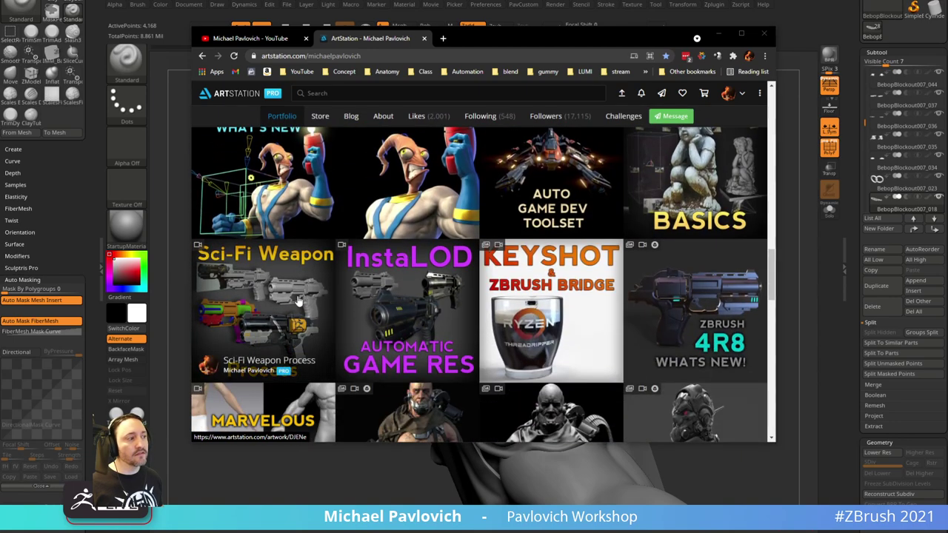
left_click(267, 326)
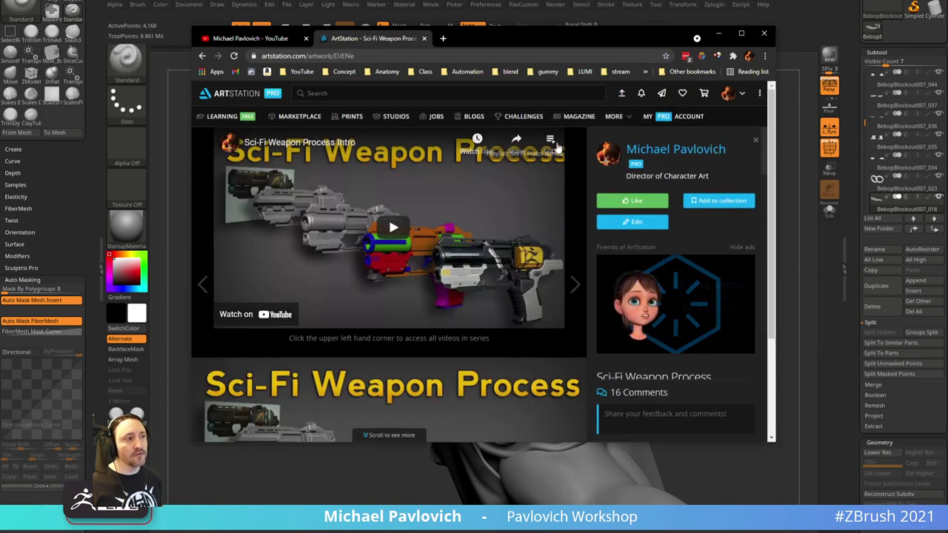
- Show the video playlist of the Sci-Fi Weapon Process series and select the project page's address
left_click(551, 146)
scroll(474, 237, "down", 10)
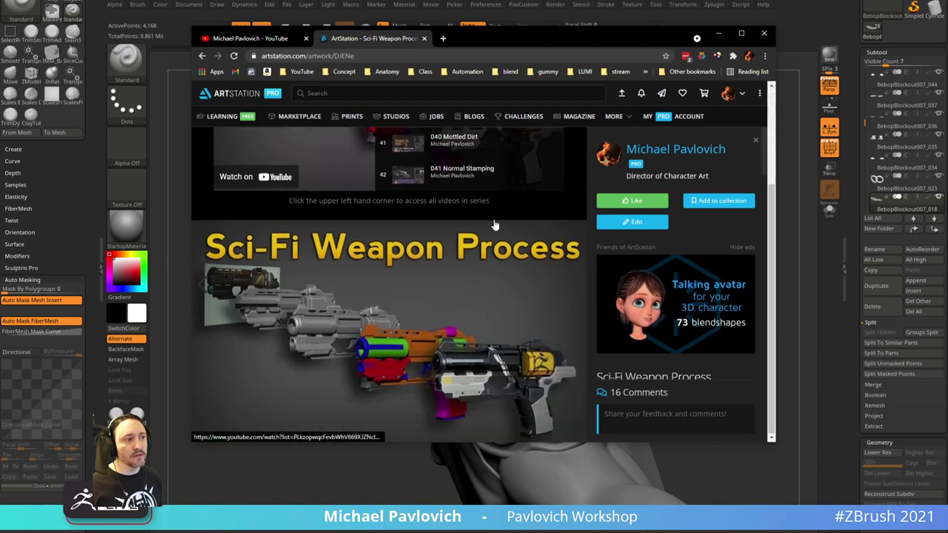
left_click(426, 56)
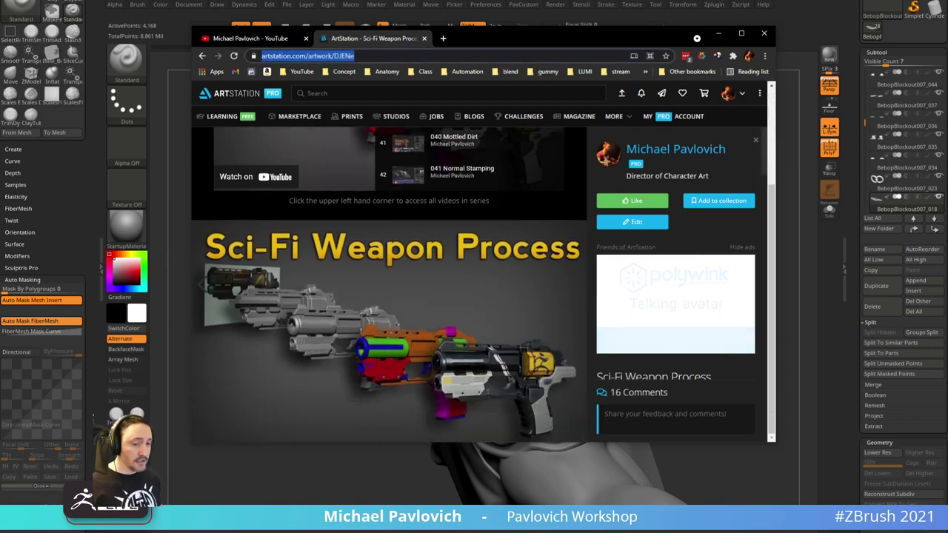
key("alt+Tab")
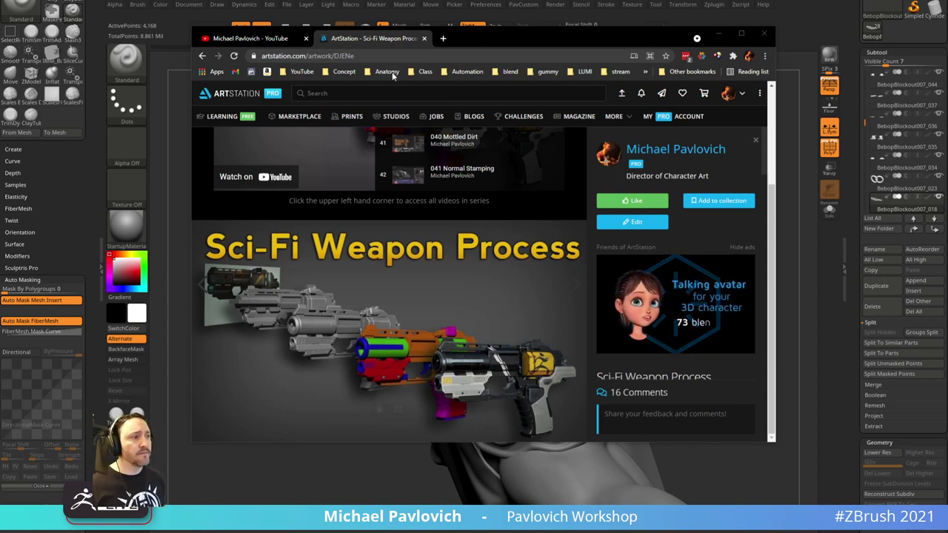
- Open Sketchfab in a new browser tab and go to the account's own models
left_click(443, 39)
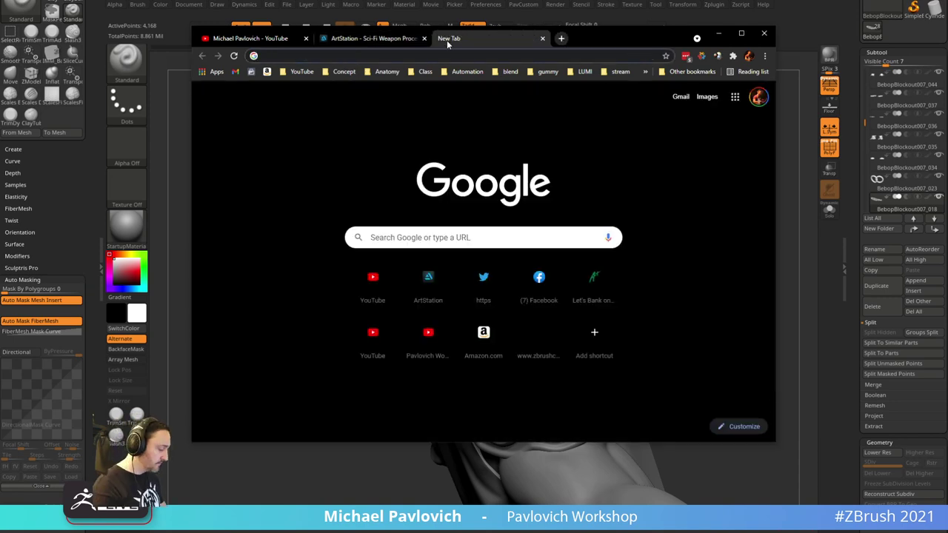
type("sketch")
key("Return")
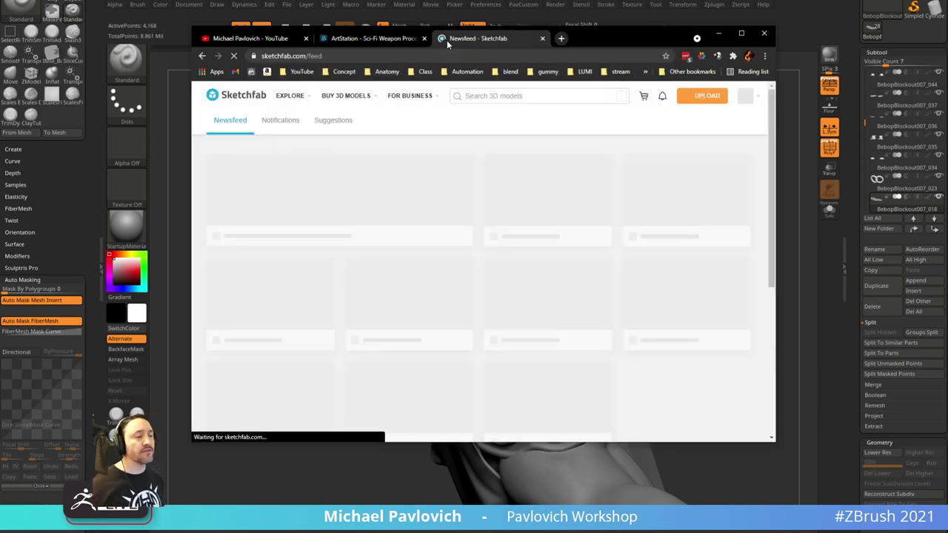
left_click(744, 96)
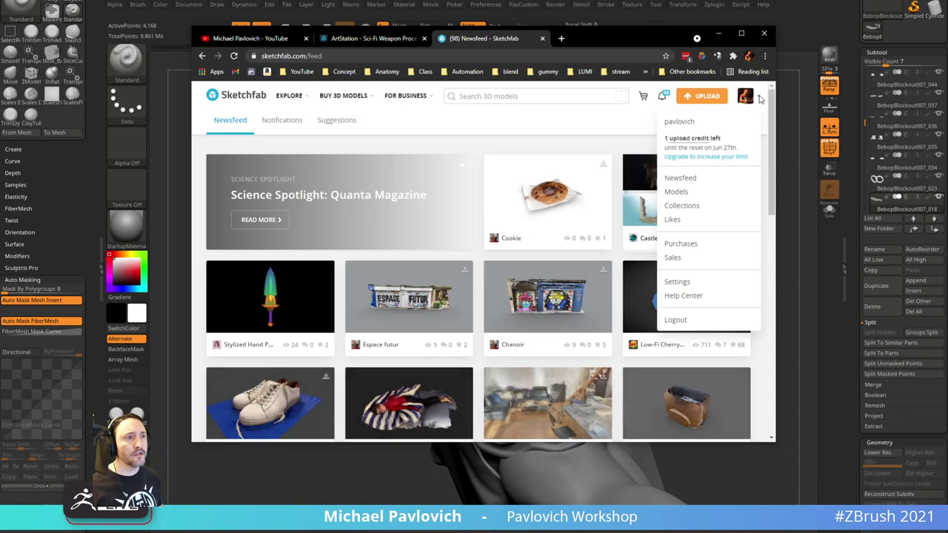
left_click(676, 192)
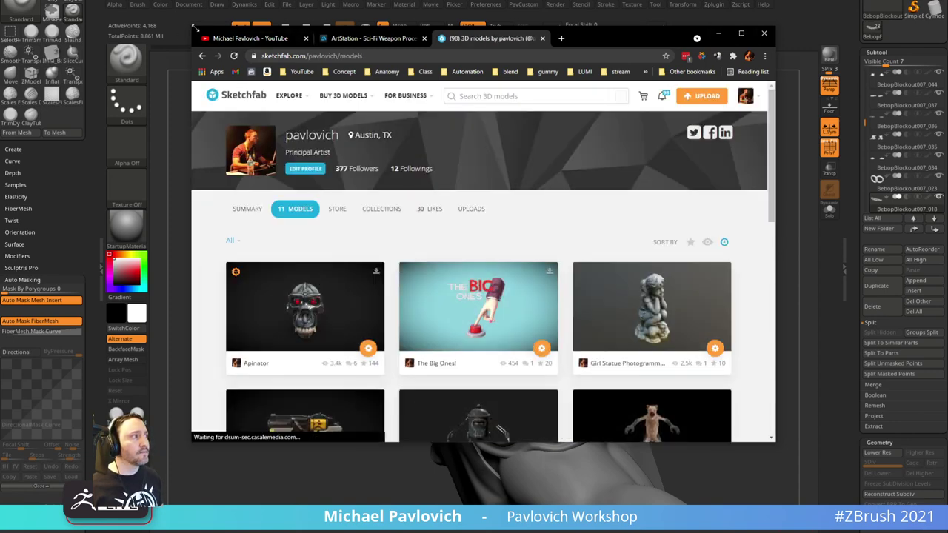
- Open the ZB4R8 New Features Gun model and enlarge the browser window to fill the screen
left_click_drag(192, 27, 0, 0)
scroll(296, 285, "down", 3)
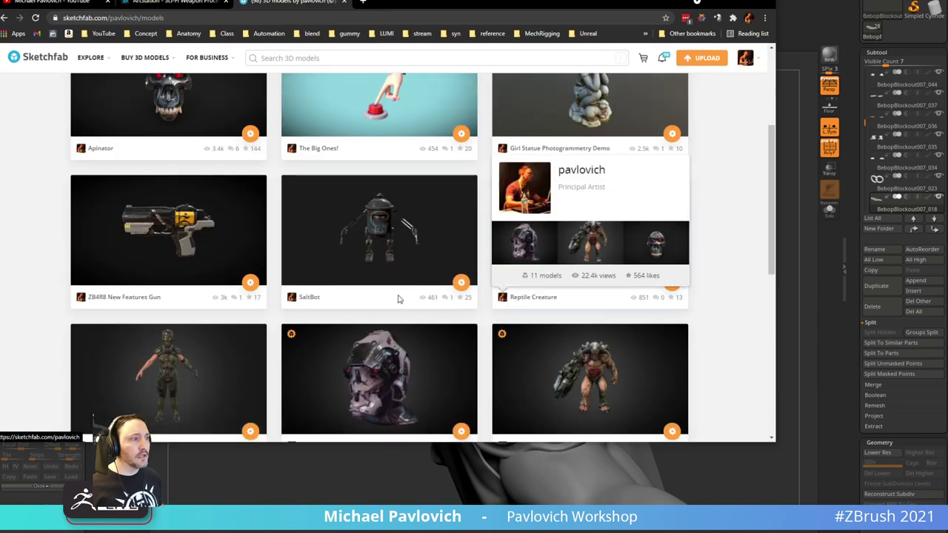
left_click(214, 243)
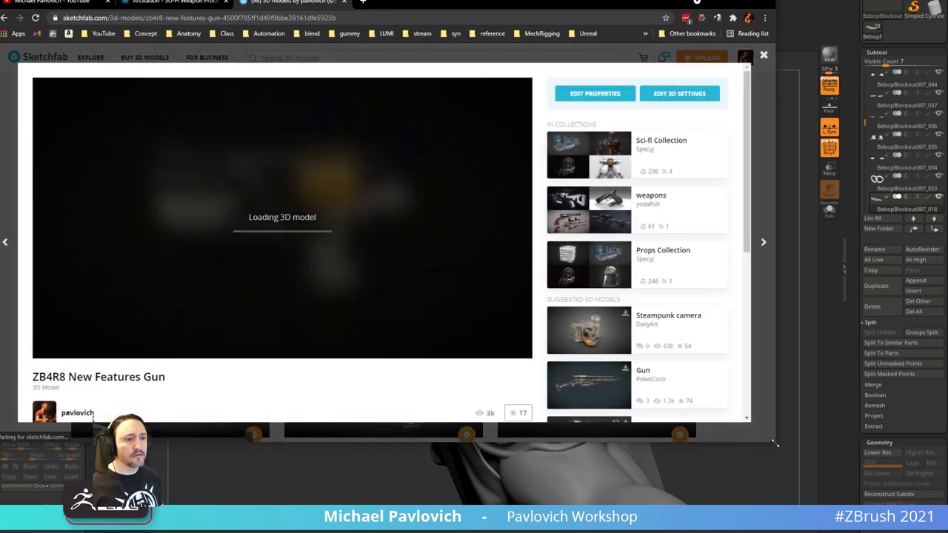
left_click_drag(774, 441, 947, 532)
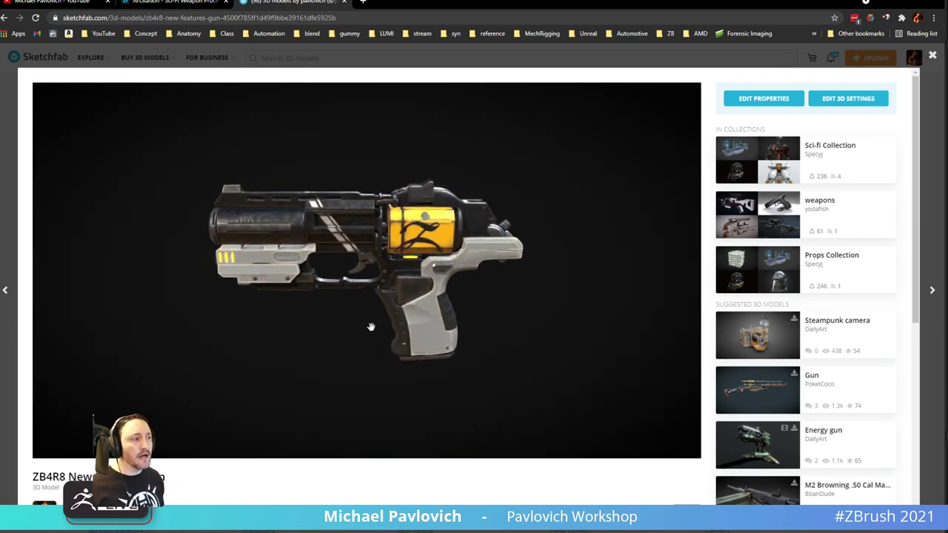
- Examine the ZB4R8 gun model from several angles and up close, and close its viewer
mouse_move(523, 328)
left_mouse_down()
mouse_move(545, 323)
mouse_move(511, 321)
left_mouse_up()
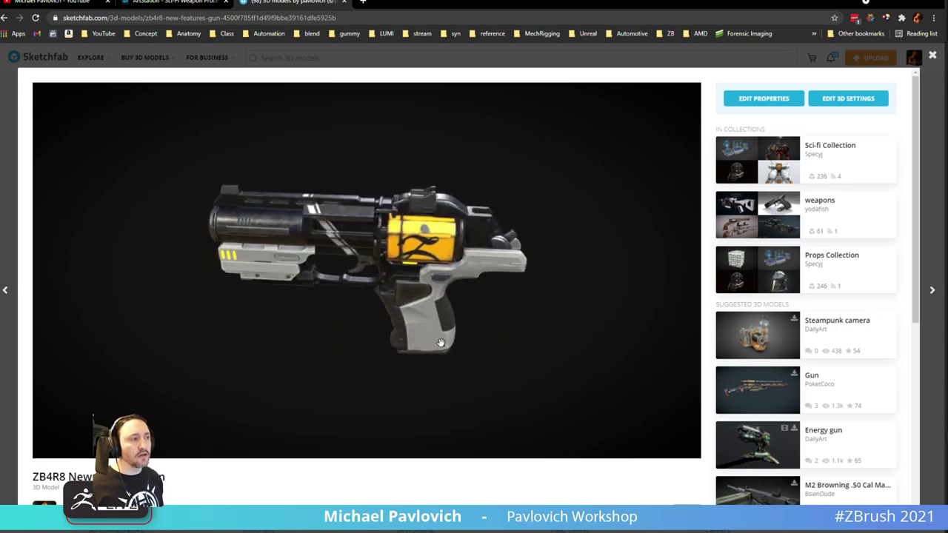
scroll(441, 342, "up", 5)
mouse_move(326, 295)
left_mouse_down()
mouse_move(358, 302)
mouse_move(424, 382)
mouse_move(510, 385)
mouse_move(290, 381)
mouse_move(422, 374)
mouse_move(459, 362)
mouse_move(551, 366)
mouse_move(516, 379)
mouse_move(550, 375)
mouse_move(539, 327)
mouse_move(568, 345)
mouse_move(546, 338)
mouse_move(496, 354)
mouse_move(543, 360)
mouse_move(526, 357)
mouse_move(550, 334)
mouse_move(550, 357)
mouse_move(584, 351)
left_mouse_up()
scroll(510, 385, "down", 5)
scroll(546, 348, "down", 3)
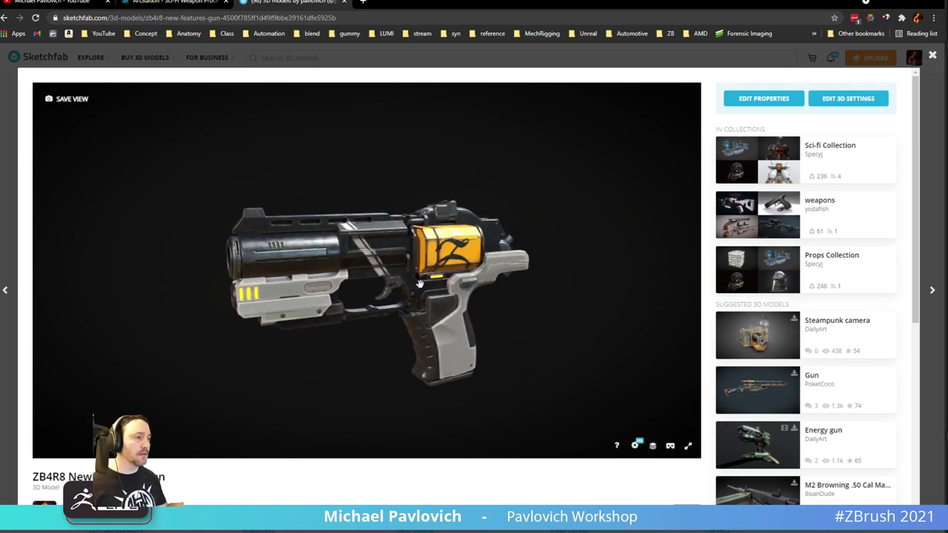
mouse_move(510, 326)
left_mouse_down()
mouse_move(525, 316)
mouse_move(514, 328)
mouse_move(487, 328)
mouse_move(523, 333)
mouse_move(562, 303)
mouse_move(595, 333)
mouse_move(522, 313)
mouse_move(540, 297)
left_mouse_up()
left_click(932, 56)
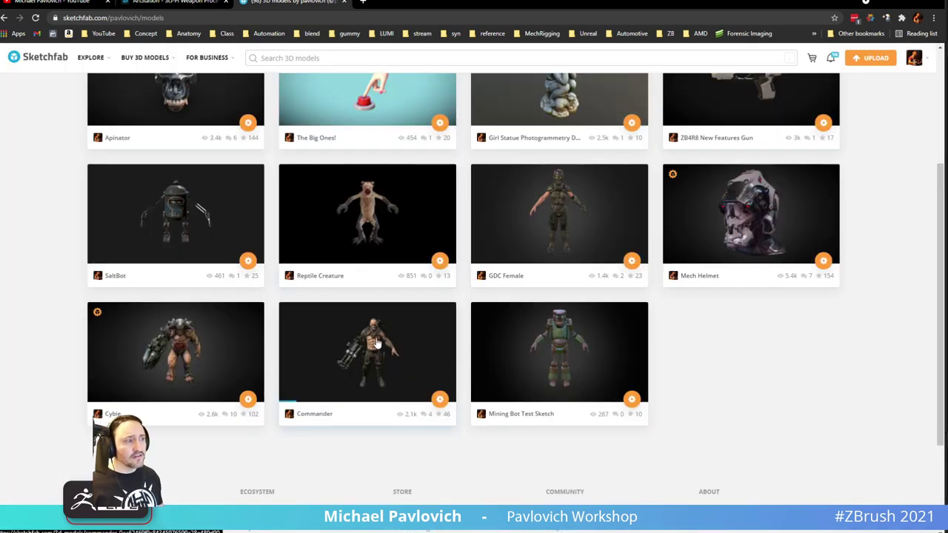
- Look through the account's model list and open the Cybie model
scroll(377, 343, "up", 1)
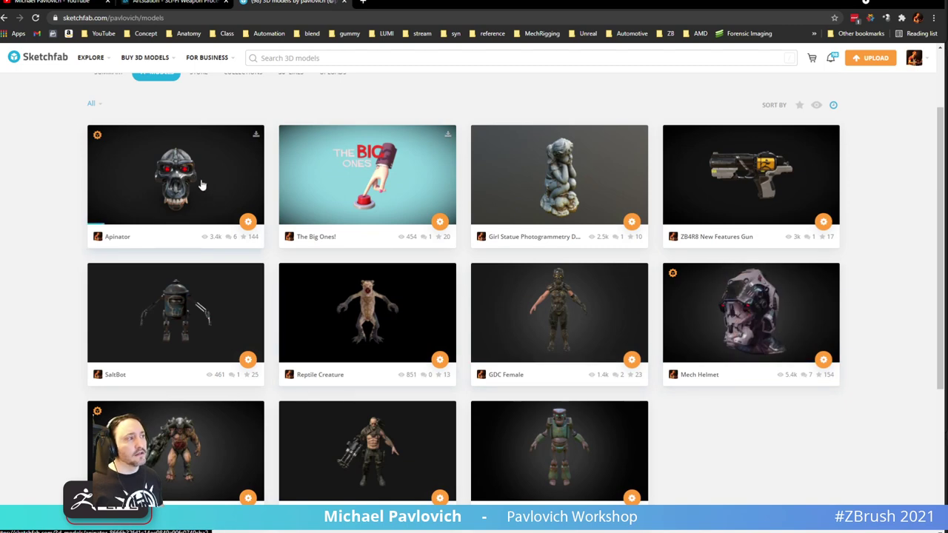
scroll(201, 184, "up", 1)
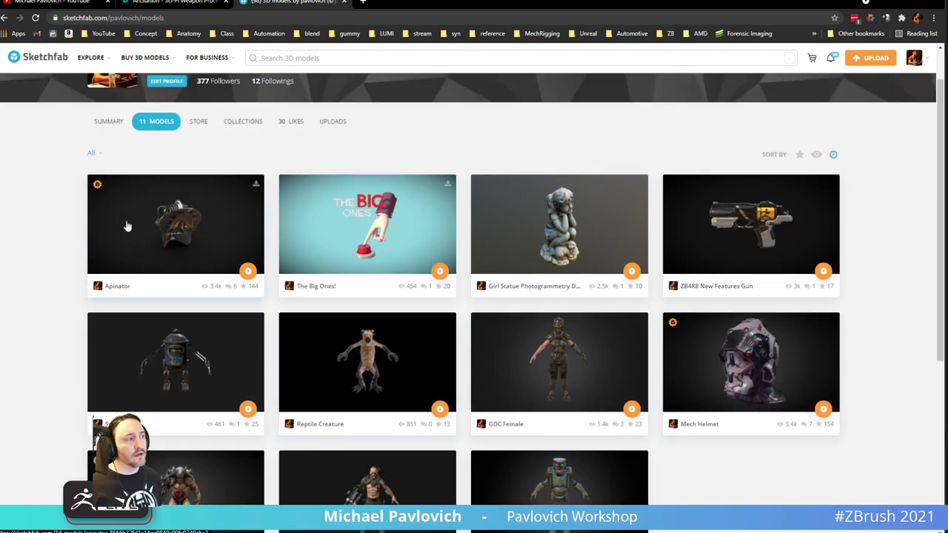
scroll(198, 225, "down", 2)
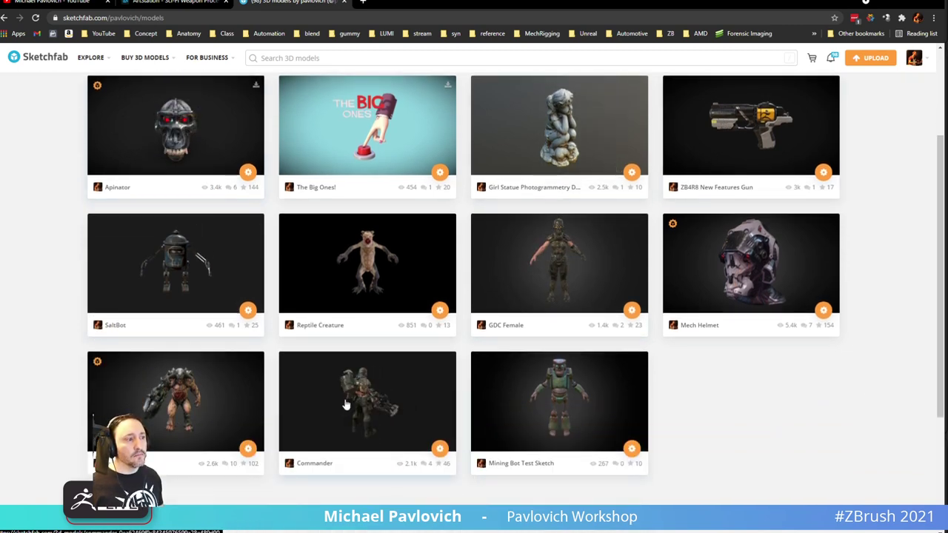
left_click(209, 381)
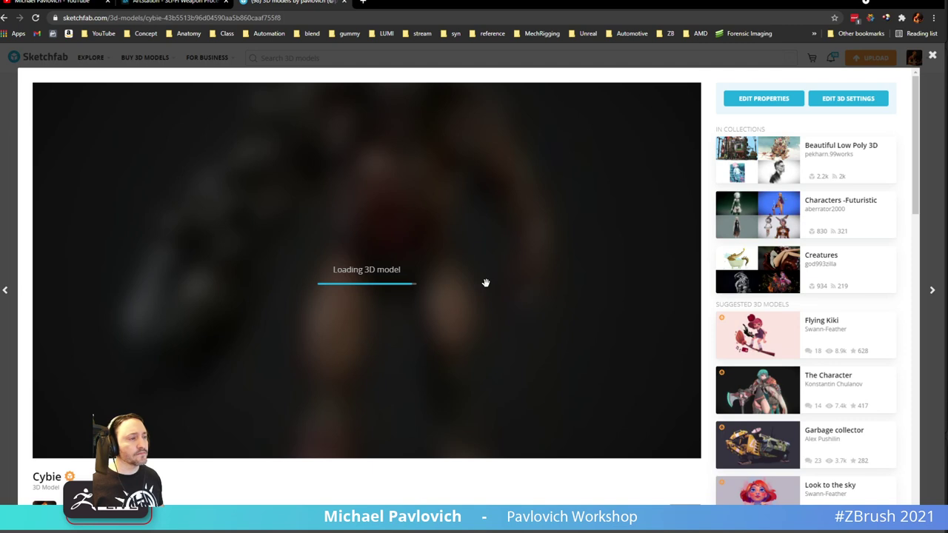
- Display the Cybie model as Wireframe in the Model Inspector and examine its topology from several angles
left_click(652, 446)
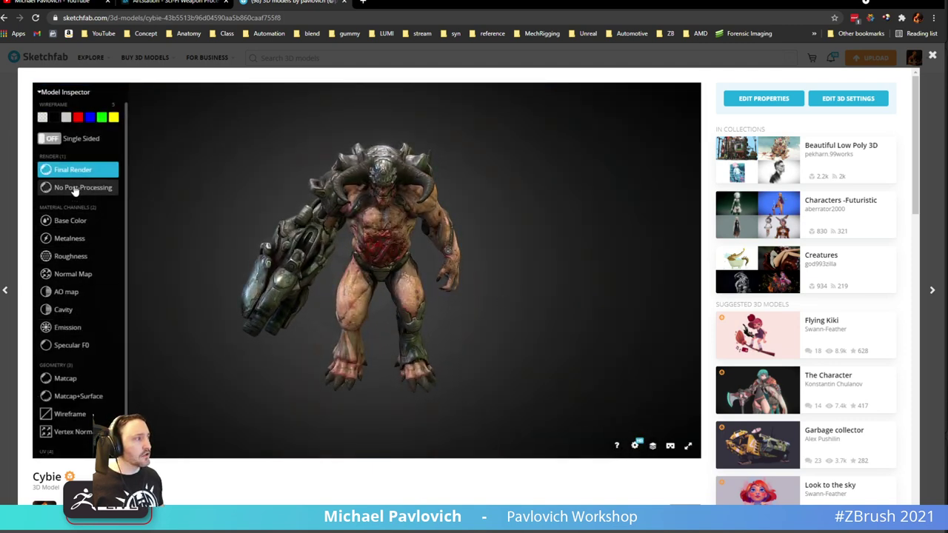
left_click(71, 414)
scroll(417, 276, "up", 10)
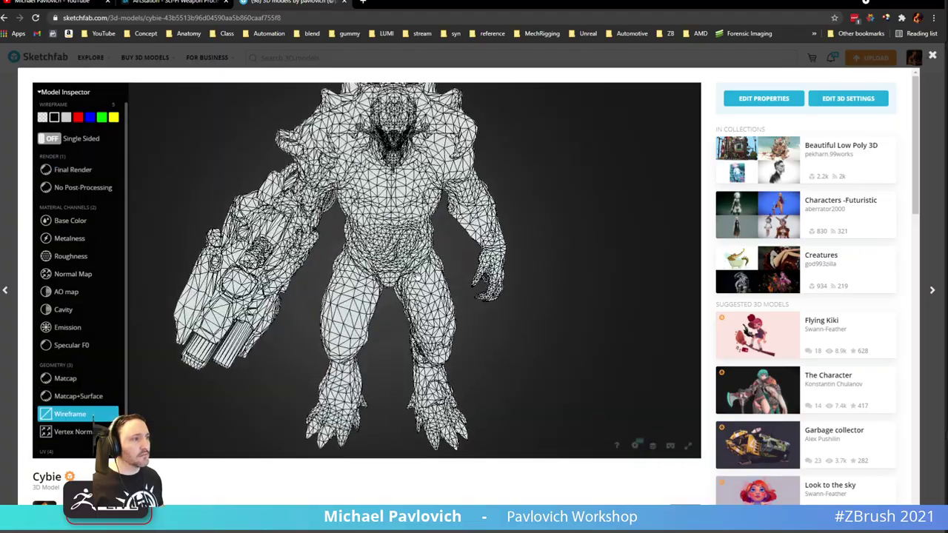
left_click_drag(326, 274, 555, 268)
left_click_drag(485, 270, 448, 262)
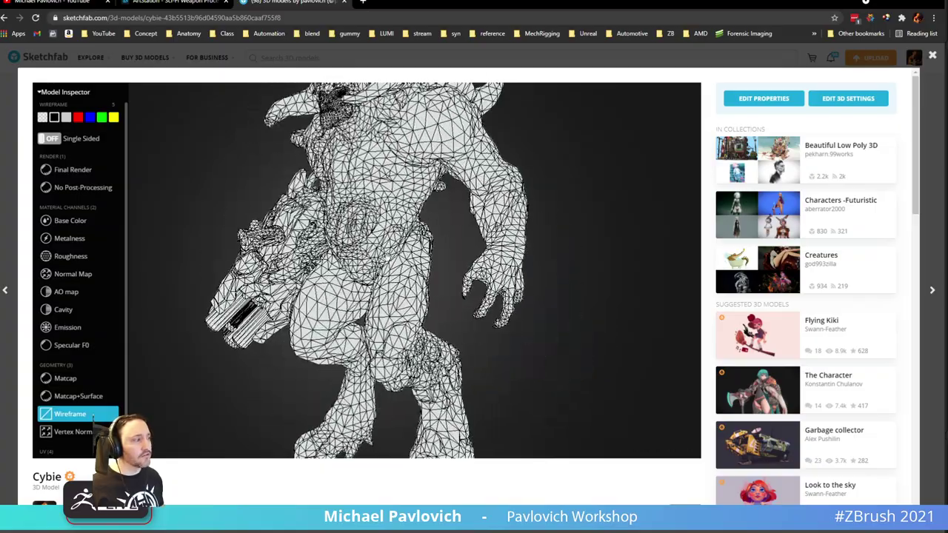
- Switch Cybie back to Final Render and examine its mechanical details and whole body from different sides
left_click(63, 172)
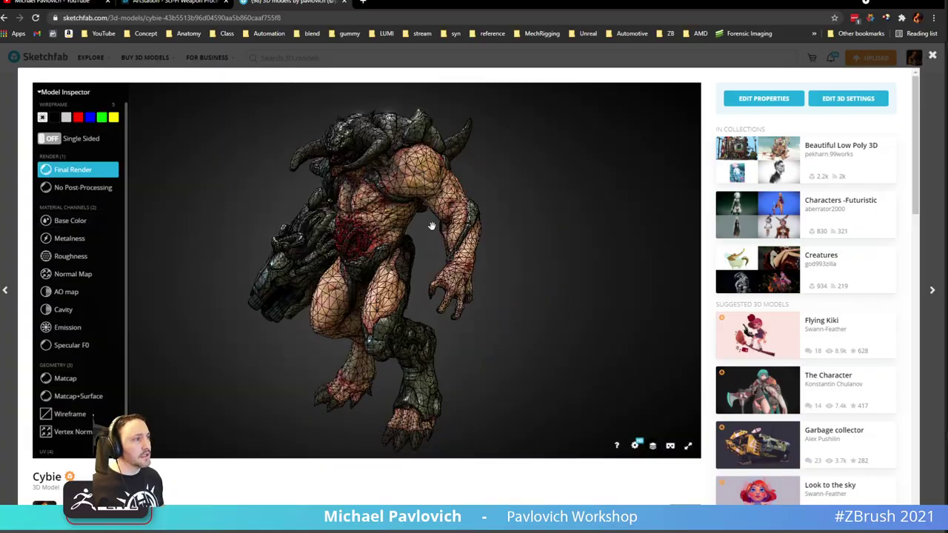
mouse_move(459, 233)
left_mouse_down()
mouse_move(450, 259)
mouse_move(470, 254)
mouse_move(343, 260)
mouse_move(451, 199)
left_mouse_up()
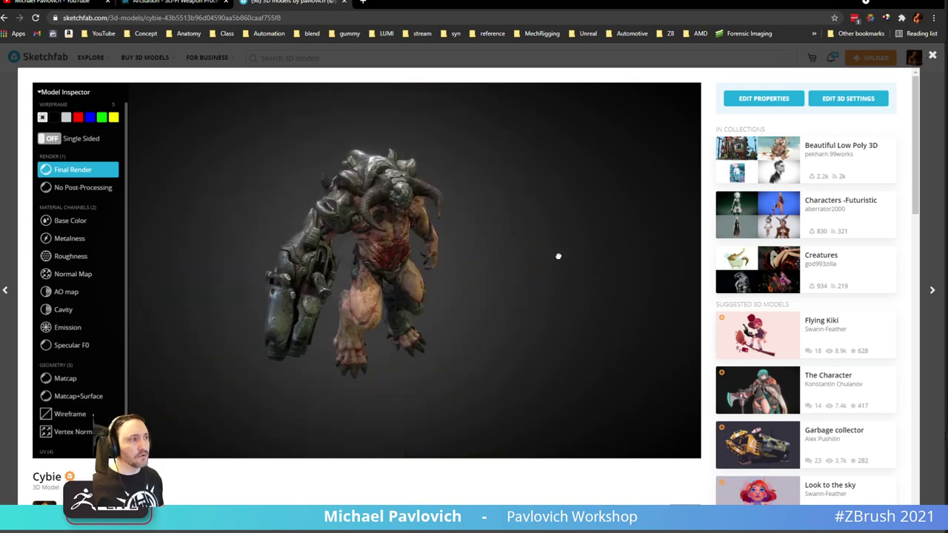
scroll(480, 267, "up", 5)
mouse_move(482, 284)
left_mouse_down()
mouse_move(503, 345)
mouse_move(539, 295)
mouse_move(480, 346)
left_mouse_up()
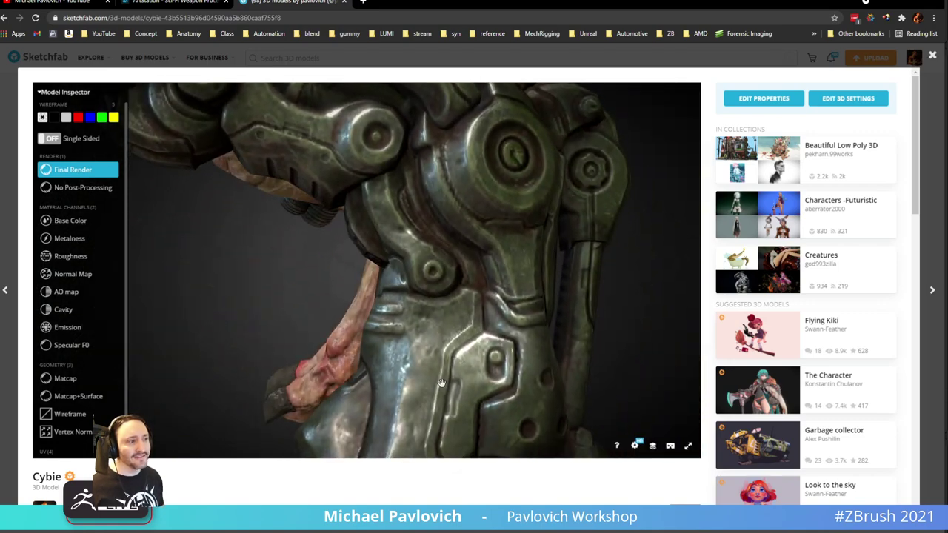
mouse_move(442, 291)
left_mouse_down()
mouse_move(482, 281)
mouse_move(491, 230)
left_mouse_up()
scroll(483, 207, "down", 5)
right_click_drag(474, 185, 477, 250)
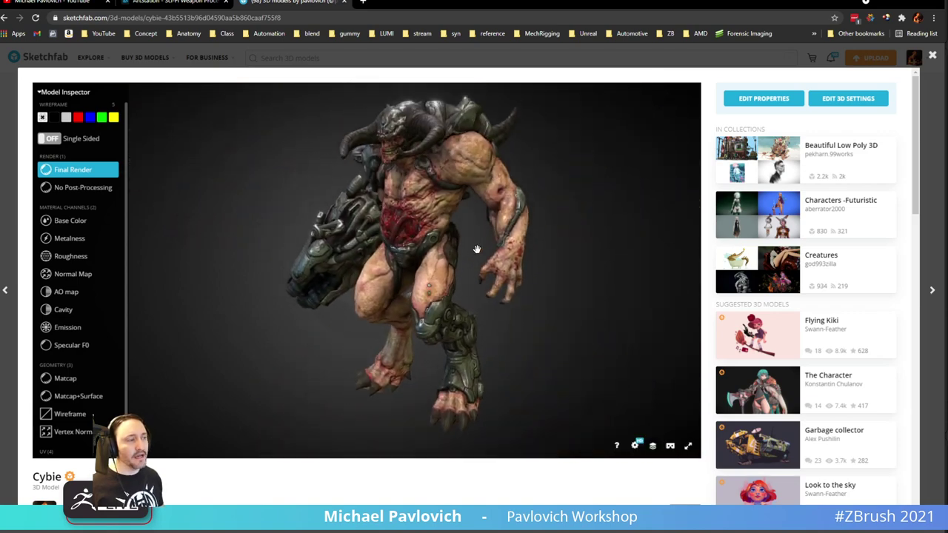
scroll(536, 256, "down", 2)
mouse_move(477, 249)
left_mouse_down()
mouse_move(535, 255)
mouse_move(427, 233)
mouse_move(488, 237)
mouse_move(430, 222)
mouse_move(317, 234)
left_mouse_up()
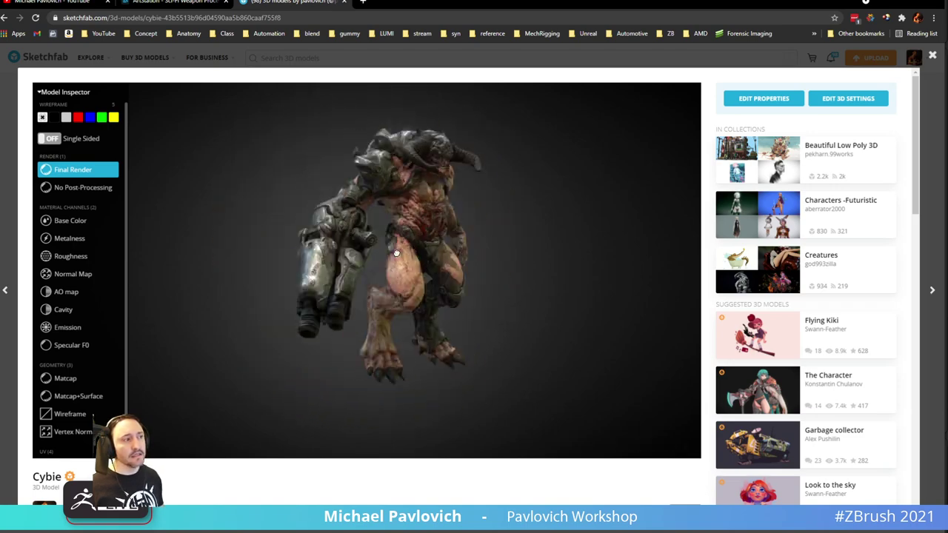
mouse_move(396, 253)
left_mouse_down()
mouse_move(474, 245)
mouse_move(514, 260)
mouse_move(579, 239)
mouse_move(637, 249)
mouse_move(563, 240)
mouse_move(563, 300)
left_mouse_up()
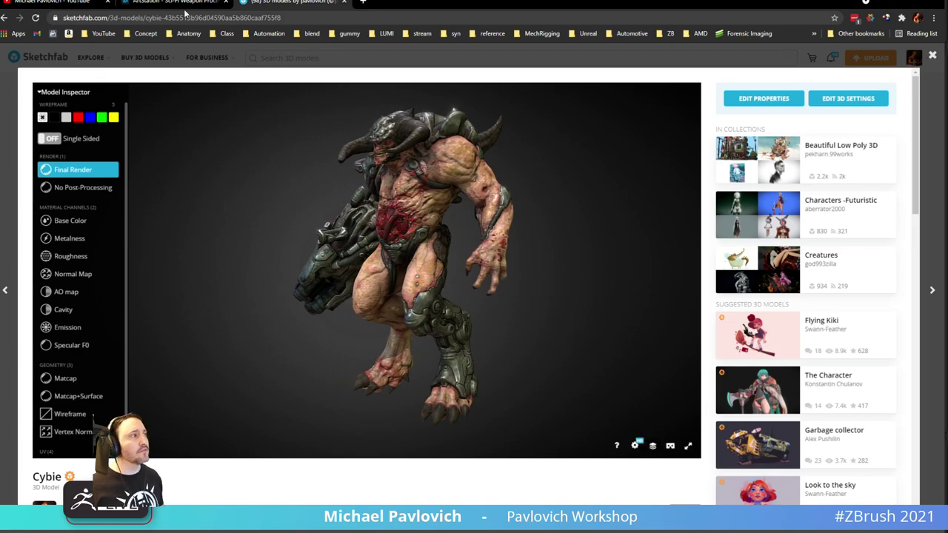
- Switch to ArtStation, go back to the portfolio and open the ZBrush Summit 2018 Demo Tutorial Series project
left_click(184, 6)
scroll(341, 232, "up", 2)
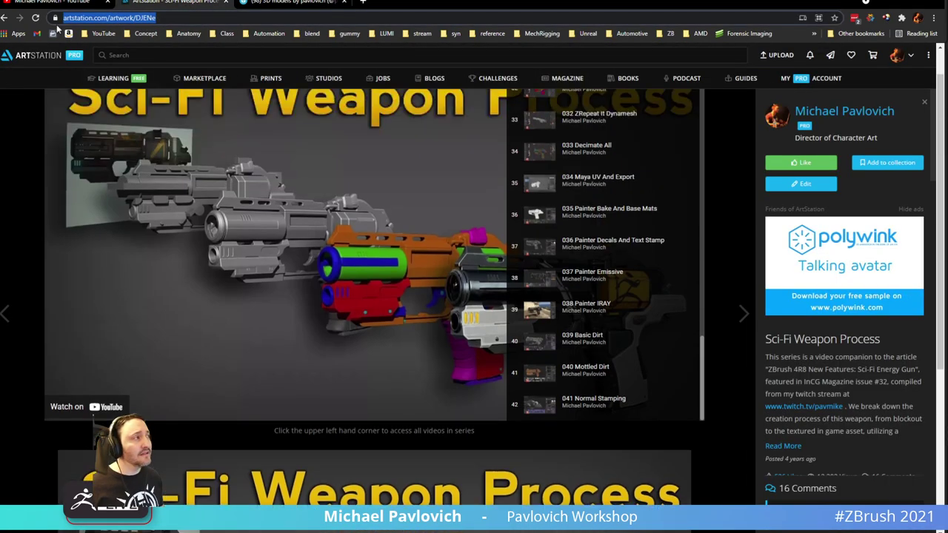
left_click(4, 18)
scroll(369, 281, "up", 5)
scroll(368, 280, "up", 3)
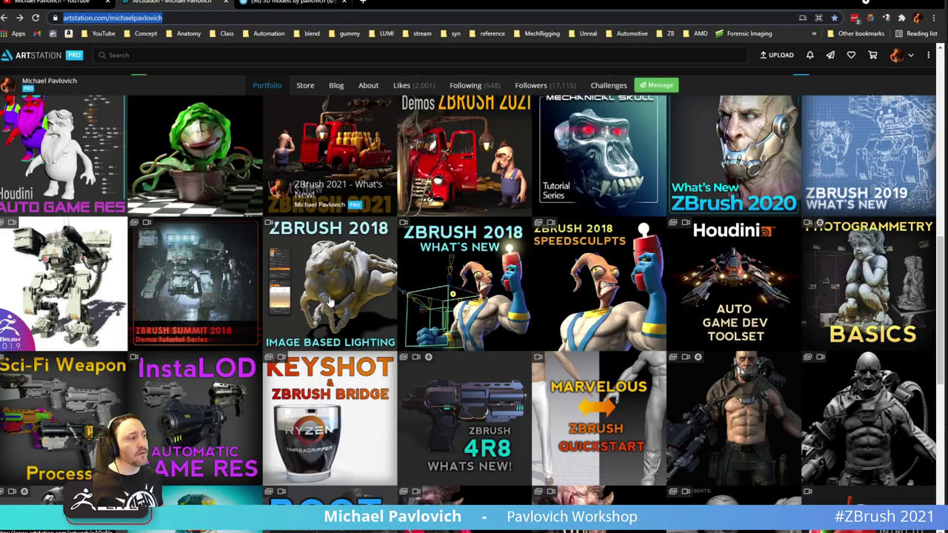
scroll(240, 243, "down", 1)
left_click(240, 243)
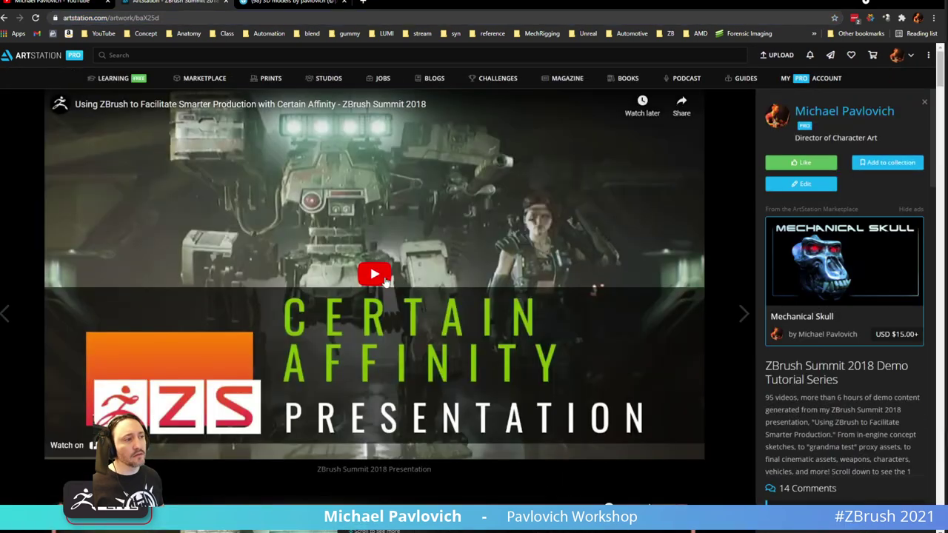
- Play the ZBrush Summit 2018 presentation and skim its early part for the vehicle and weapon models
left_click(380, 276)
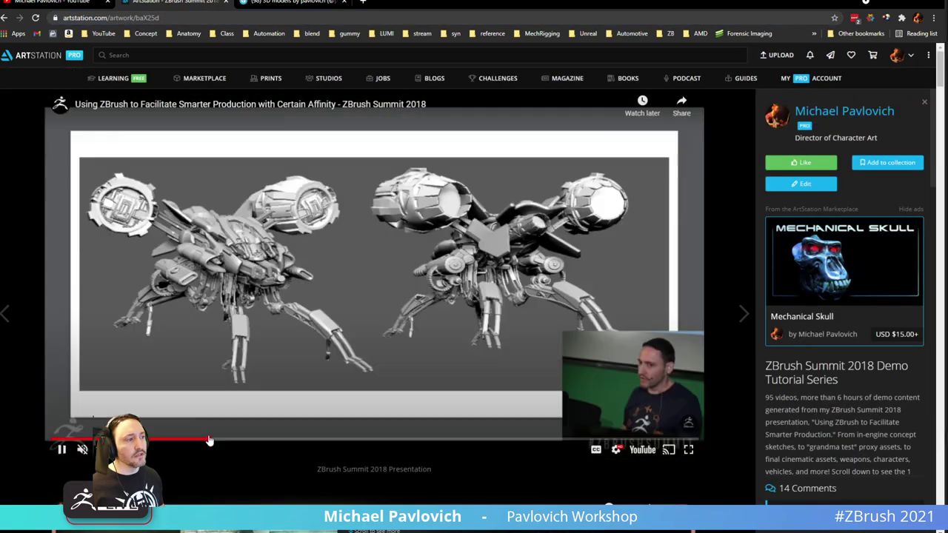
left_click(189, 442)
left_click(167, 443)
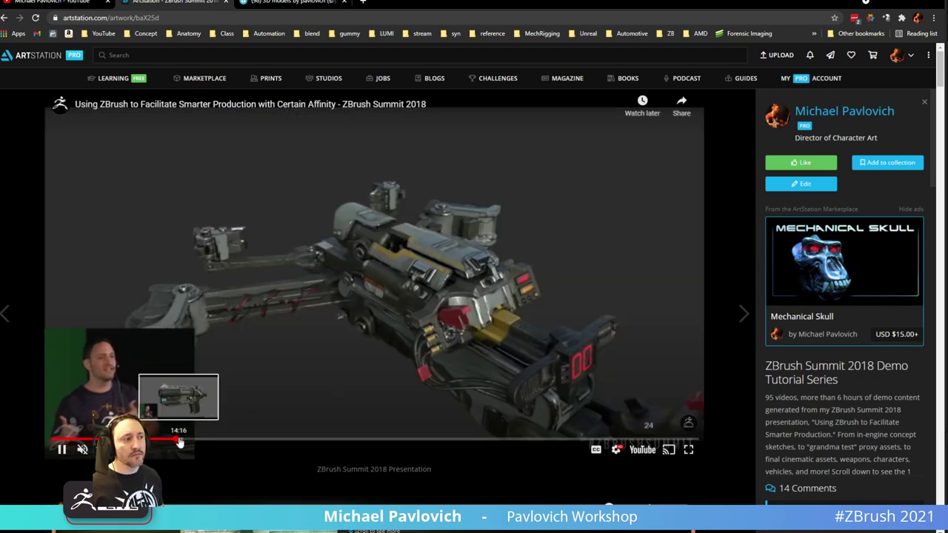
left_click_drag(176, 442, 187, 439)
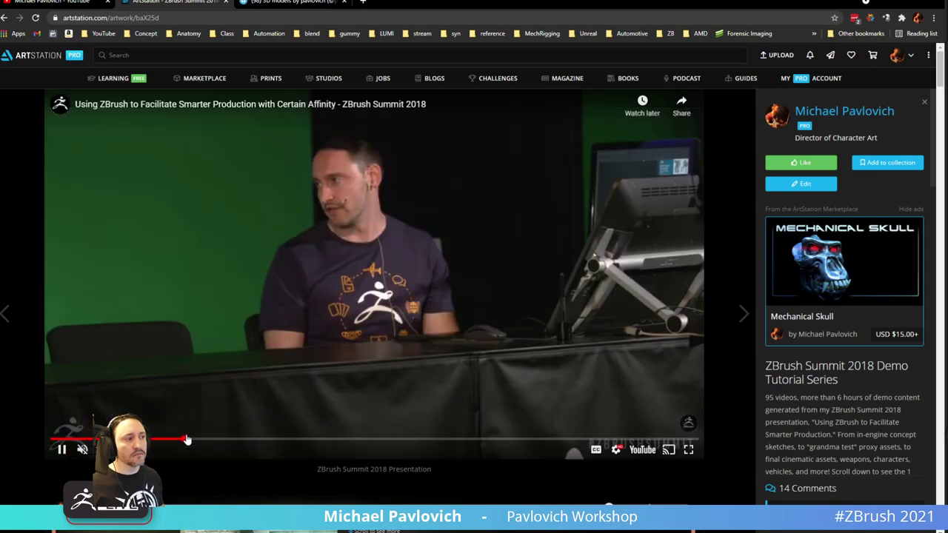
- Return to the ArtStation portfolio and open the MCC: Halo 2 Anniversary project
left_click(4, 18)
scroll(462, 312, "down", 2)
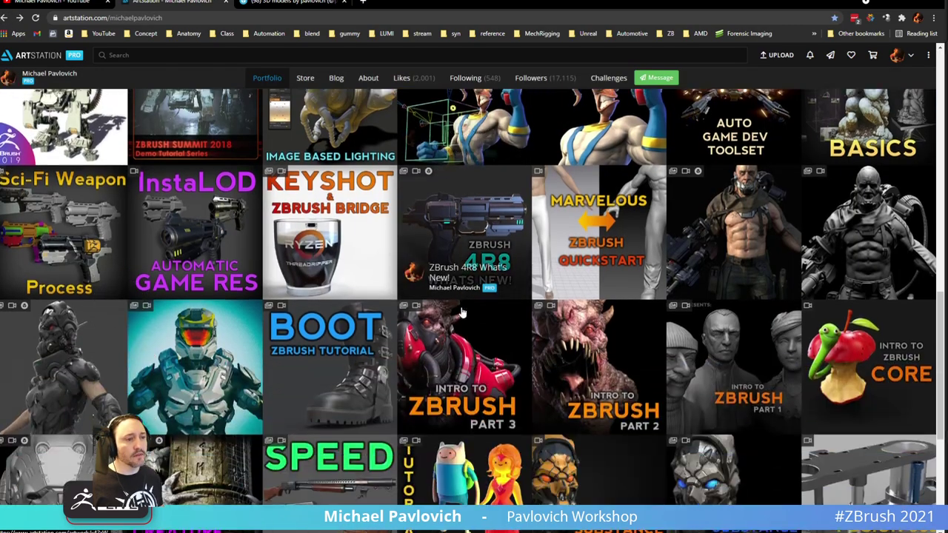
left_click(215, 374)
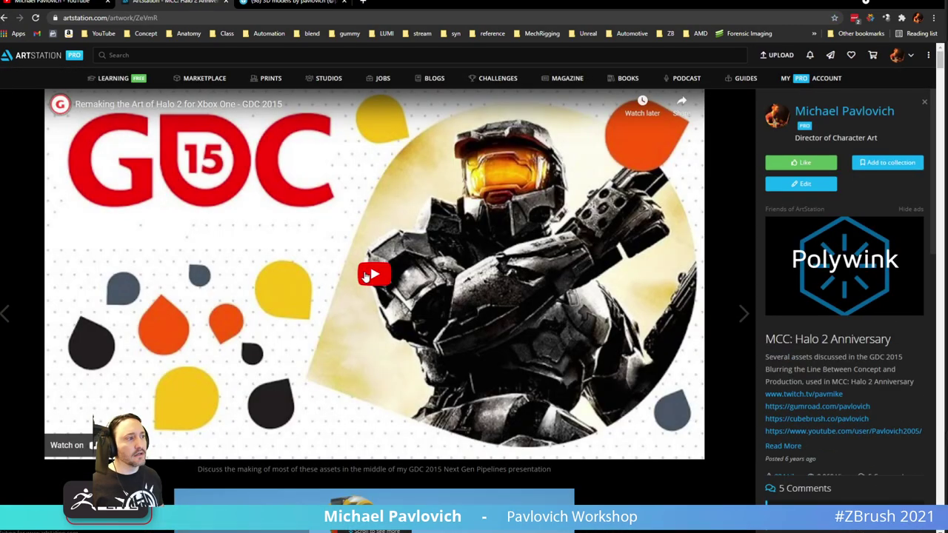
- Play the GDC 2015 Halo 2 talk and skip through it to examine the process, armour and weapon slides
left_click(365, 276)
left_click(232, 442)
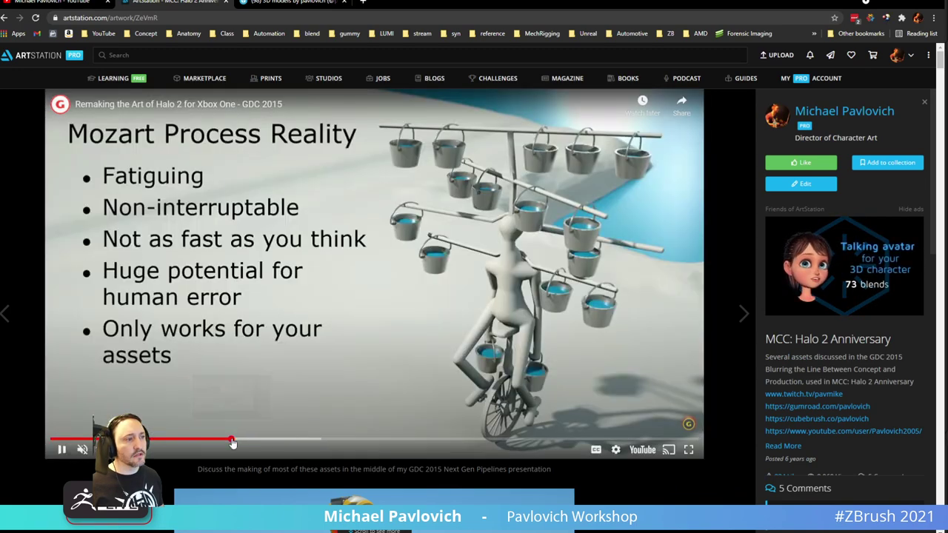
left_click(245, 442)
left_click(254, 441)
left_click(265, 440)
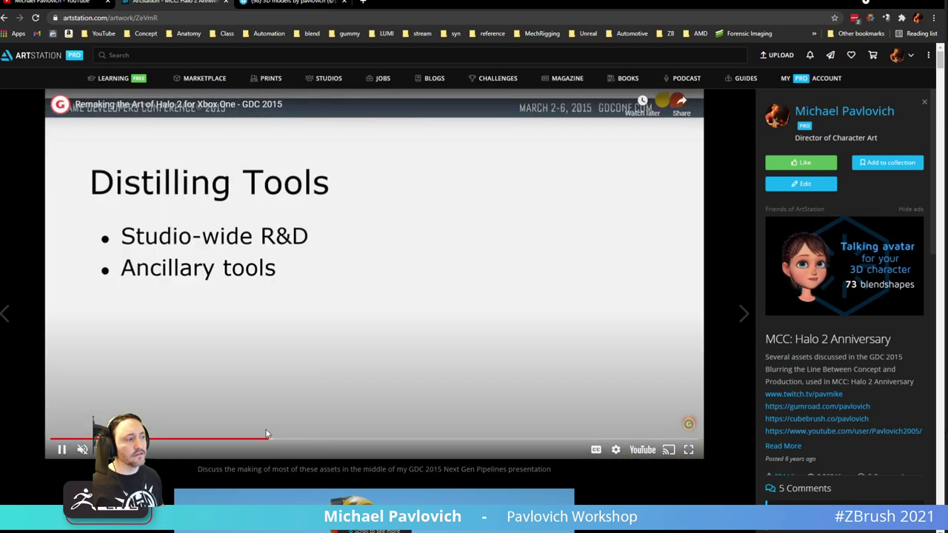
left_click(182, 431)
left_click(177, 439)
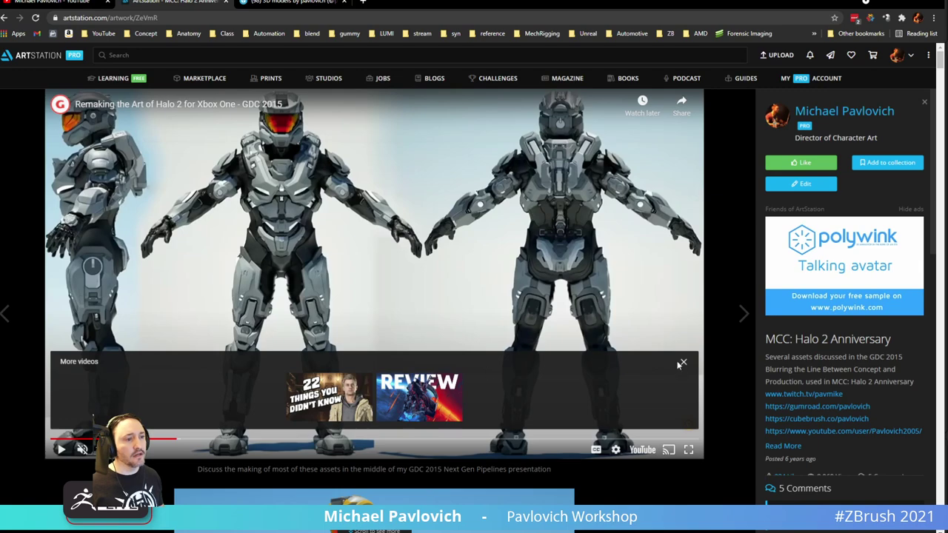
left_click(682, 362)
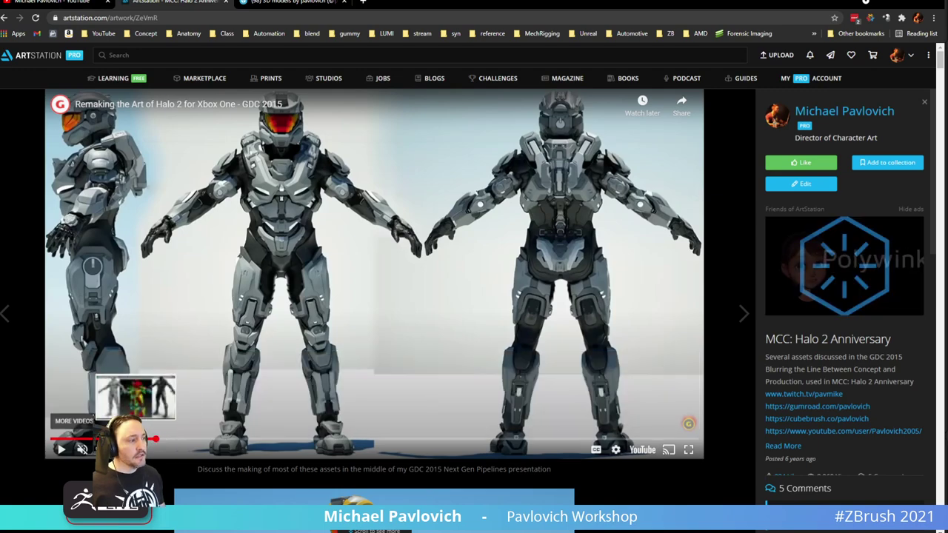
left_click(147, 439)
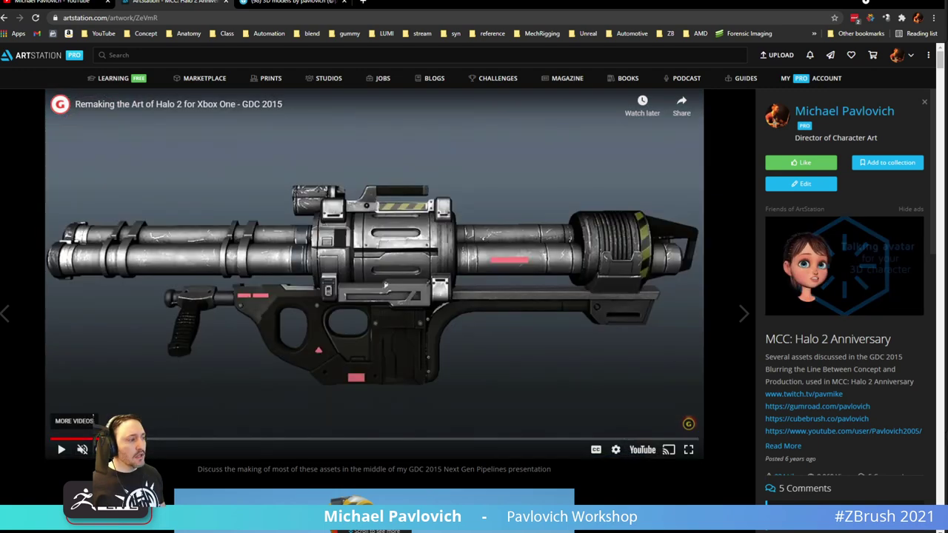
- Leave the Halo 2 project for the portfolio, switch to ZBrush and examine the pig character from the front
left_click(4, 18)
left_click(887, 2)
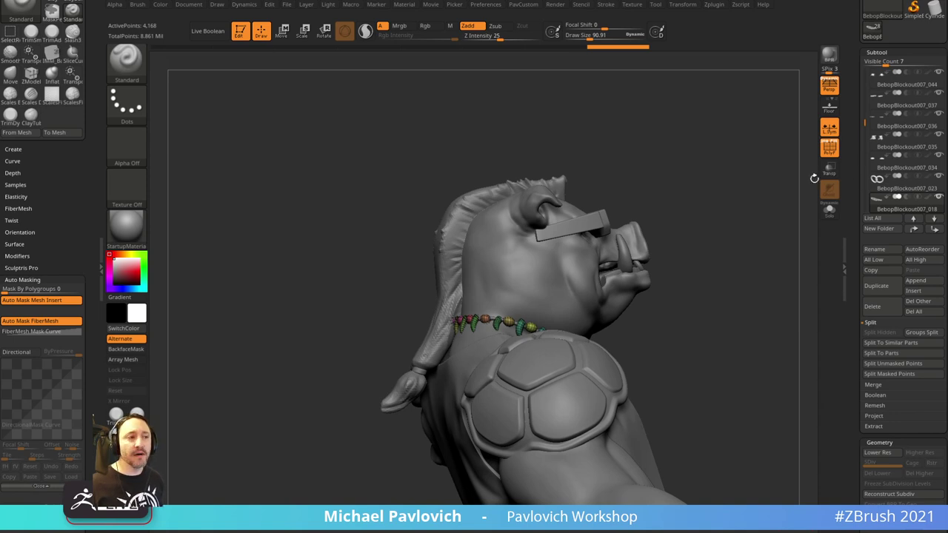
mouse_move(814, 178)
left_mouse_down()
mouse_move(692, 178)
mouse_move(698, 165)
mouse_move(673, 138)
mouse_move(582, 228)
mouse_move(708, 155)
mouse_move(812, 172)
left_mouse_up()
key("s")
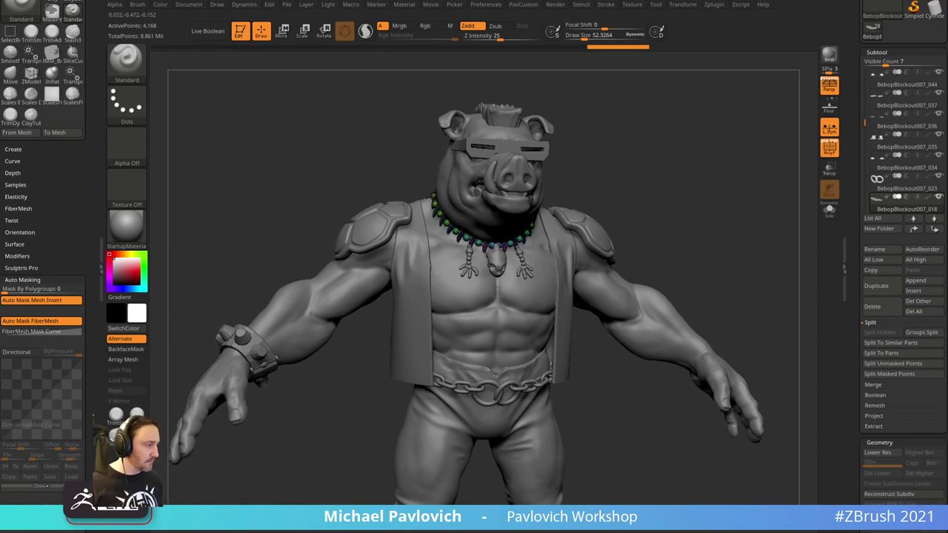
- Look through the tutorial playlists on the YouTube channel, select the page address and return to ZBrush
left_click_drag(947, 86, 438, 1)
scroll(489, 365, "down", 4)
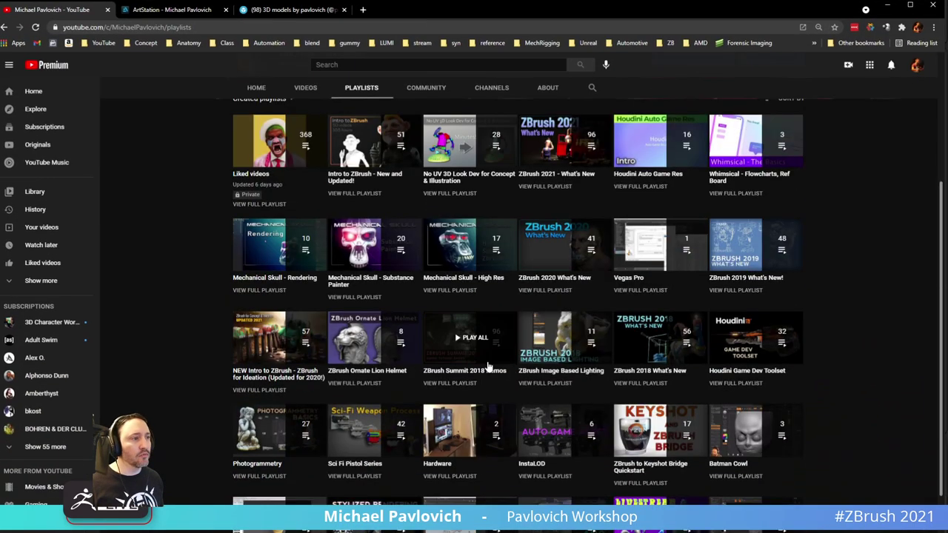
left_click(346, 29)
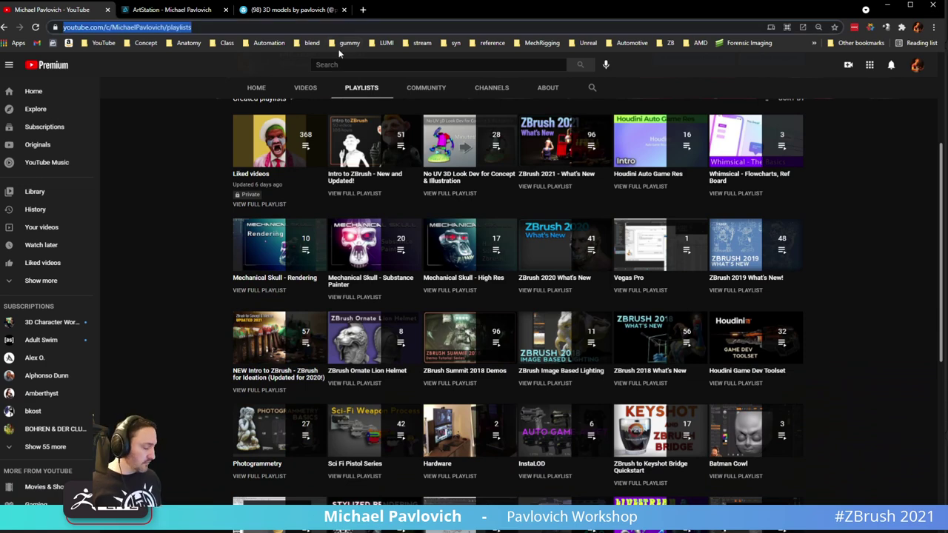
key("alt+Tab")
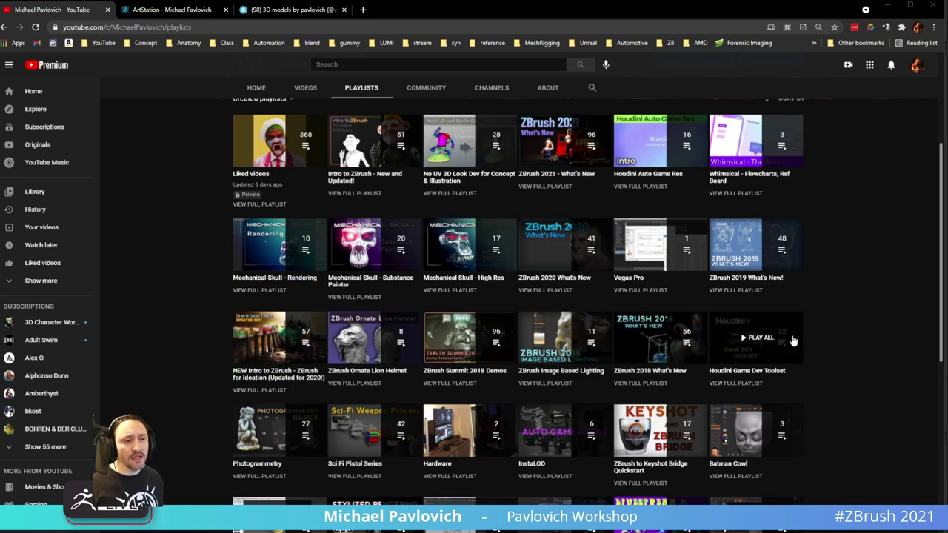
scroll(792, 340, "up", 4)
scroll(770, 296, "down", 2)
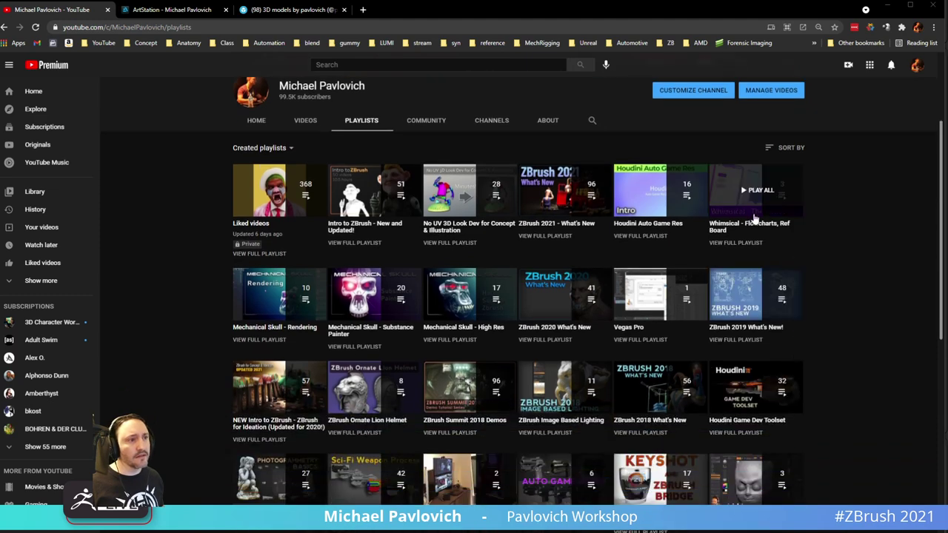
left_click_drag(608, 14, 504, 532)
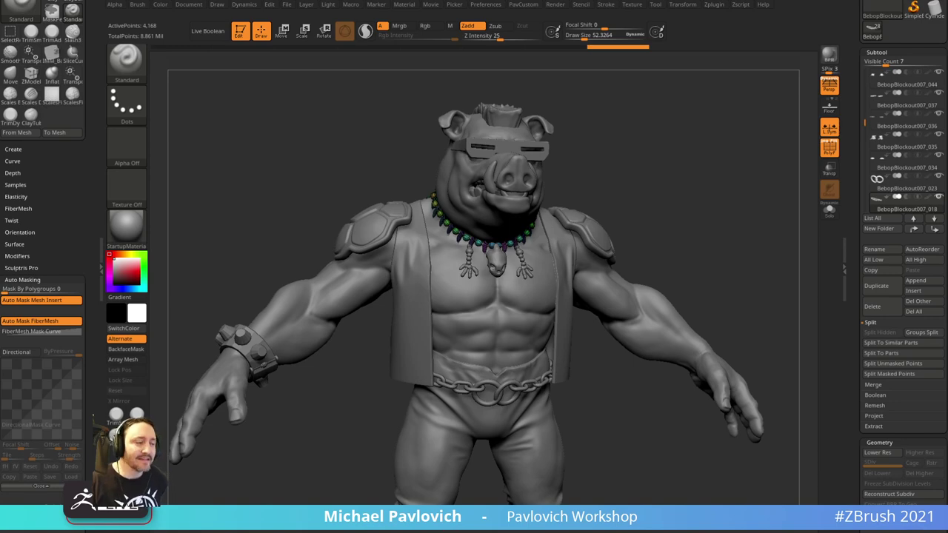
- Turn off the PolyFrame display on the pig character and adjust the brush's draw size
left_click_drag(732, 188, 723, 181)
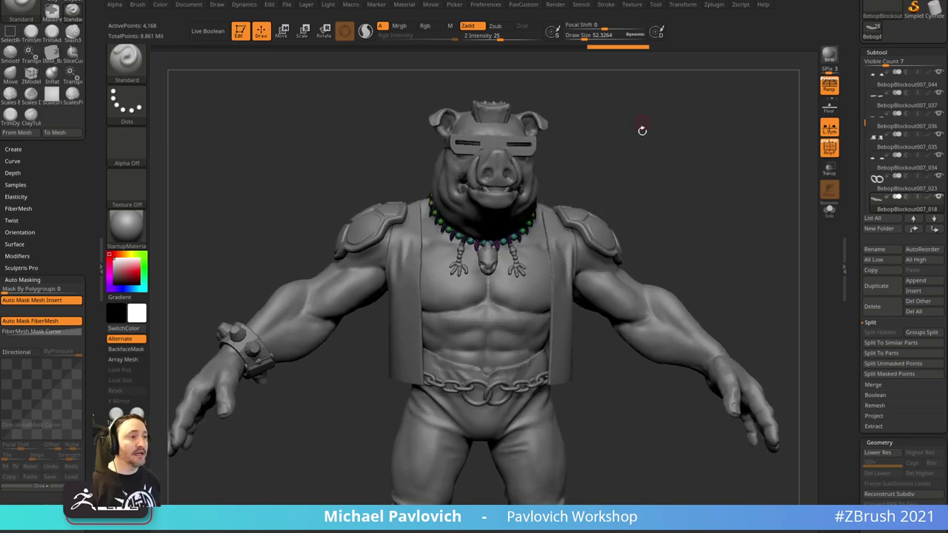
left_click_drag(658, 150, 689, 192, "alt")
left_click(827, 150)
mouse_move(726, 138)
left_mouse_down()
mouse_move(699, 180)
mouse_move(687, 180)
mouse_move(721, 145)
mouse_move(747, 148)
left_mouse_up()
key("s")
key("s")
left_click_drag(635, 285, 622, 286)
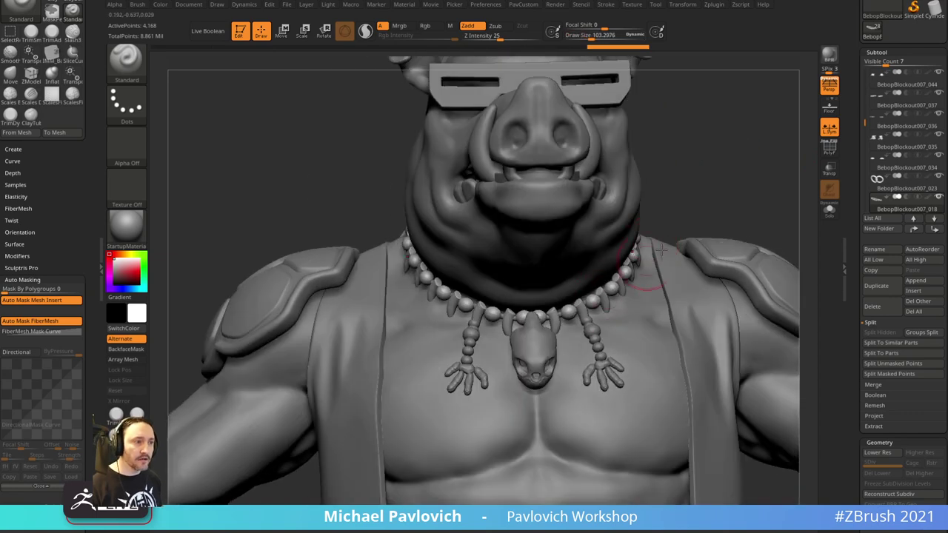
- Isolate the necklace tooth just outside the hand pendant with masking and reorient it with the Gizmo
left_click_drag(726, 197, 653, 228, "alt")
key("w")
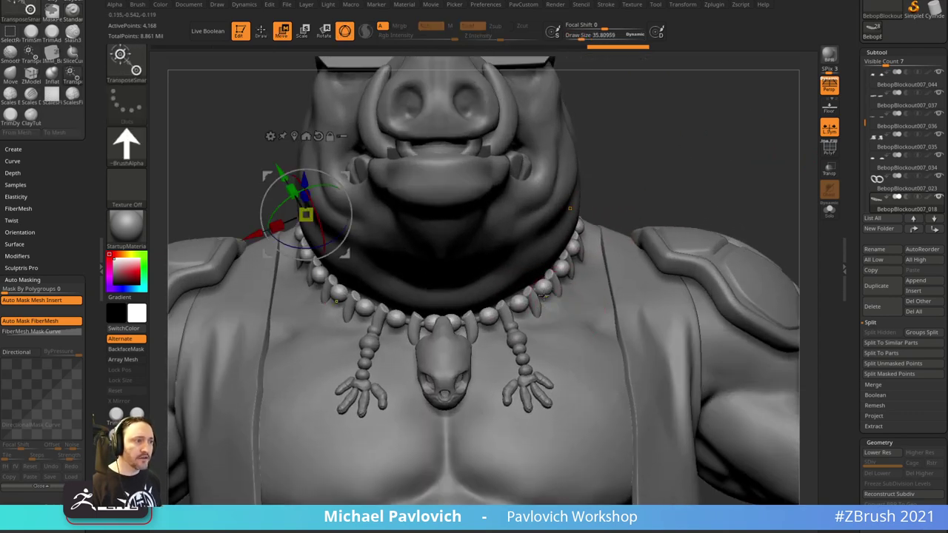
left_click(539, 301, "ctrl")
left_click_drag(677, 133, 688, 165, "alt")
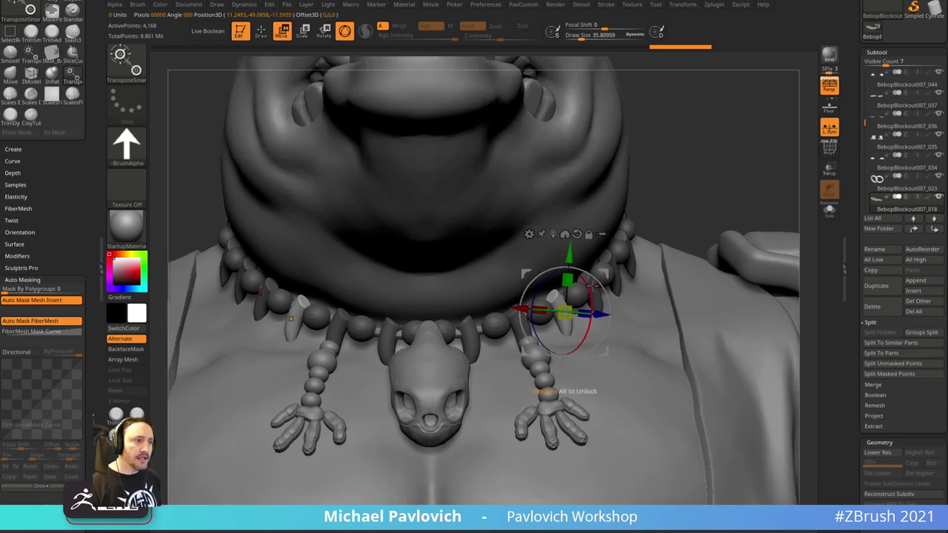
left_click_drag(593, 286, 574, 268)
left_click_drag(727, 170, 687, 195)
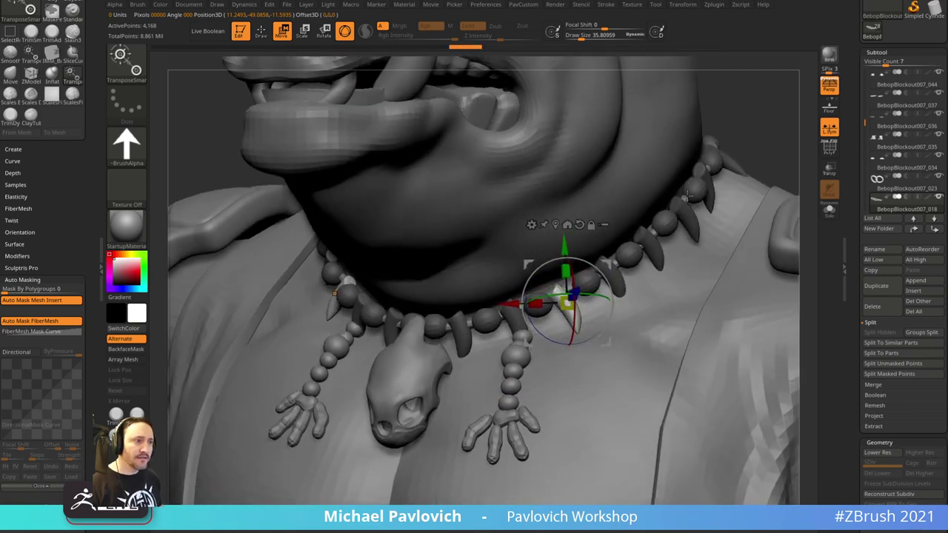
mouse_move(734, 124)
left_mouse_down()
mouse_move(766, 116)
mouse_move(770, 178)
left_mouse_up()
key("q")
key("w")
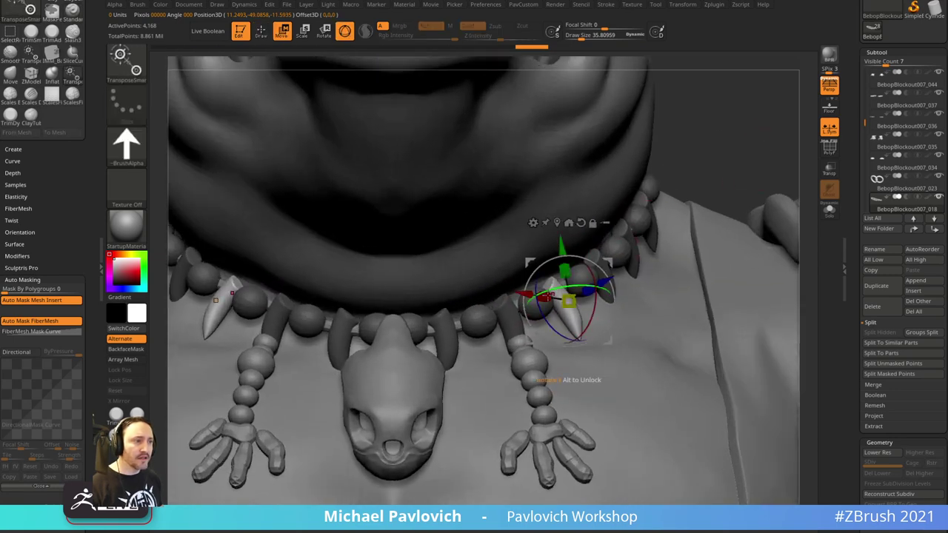
- Isolate the tooth piece at the top of the hand pendant and adjust its angle and position with the Gizmo
left_click_drag(511, 319, 700, 183)
left_click_drag(542, 300, 529, 283)
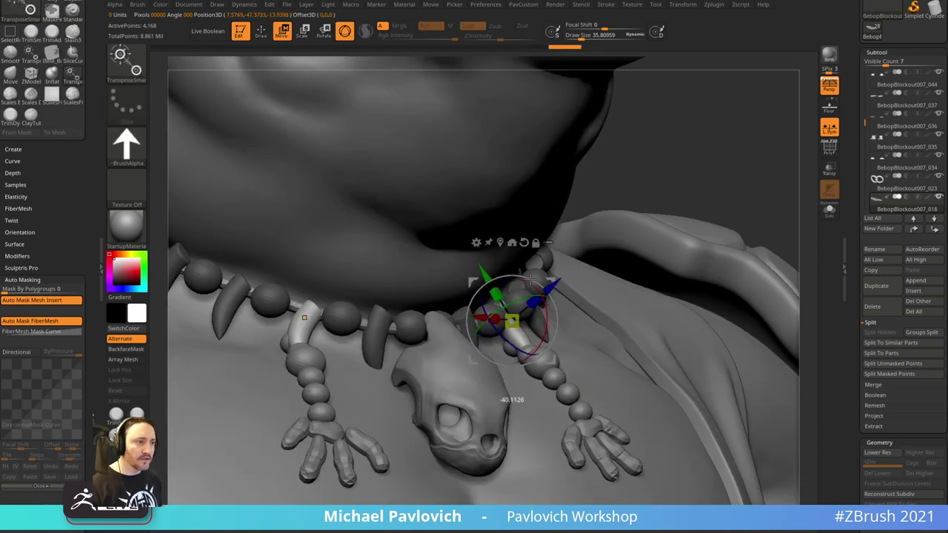
left_click_drag(687, 187, 593, 189)
left_click_drag(551, 301, 545, 290)
left_click_drag(553, 279, 554, 273)
left_click_drag(810, 132, 627, 215)
- Isolate the tooth beside the skull pendant and adjust its angle and depth against the necklace cord
left_click(444, 344, "ctrl")
left_click_drag(733, 127, 851, 125)
left_click_drag(497, 338, 488, 303)
left_click_drag(649, 168, 472, 303)
left_click_drag(659, 148, 406, 310)
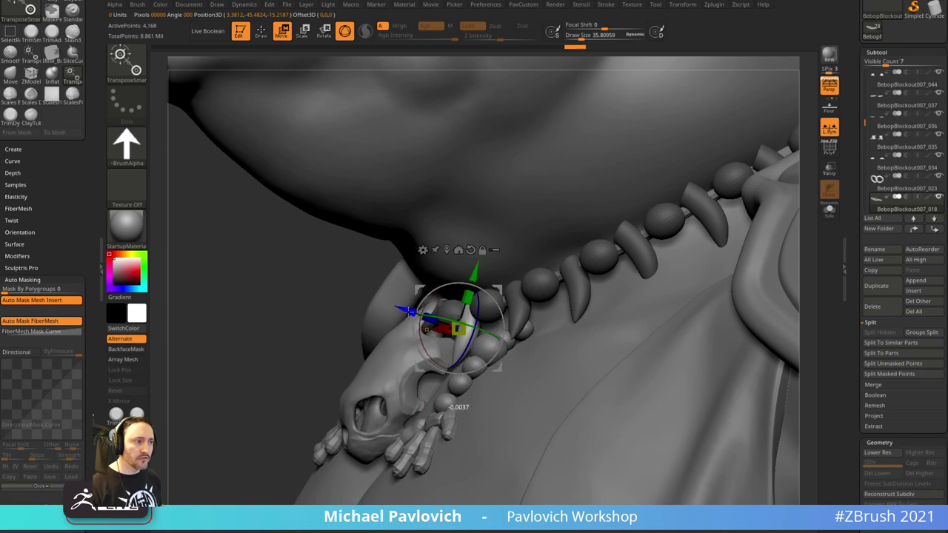
- Isolate the second tooth outward from the hand pendant and move it into place on the necklace
left_click_drag(243, 315, 671, 160)
left_click_drag(768, 97, 663, 193, "alt")
left_click(553, 287, "ctrl")
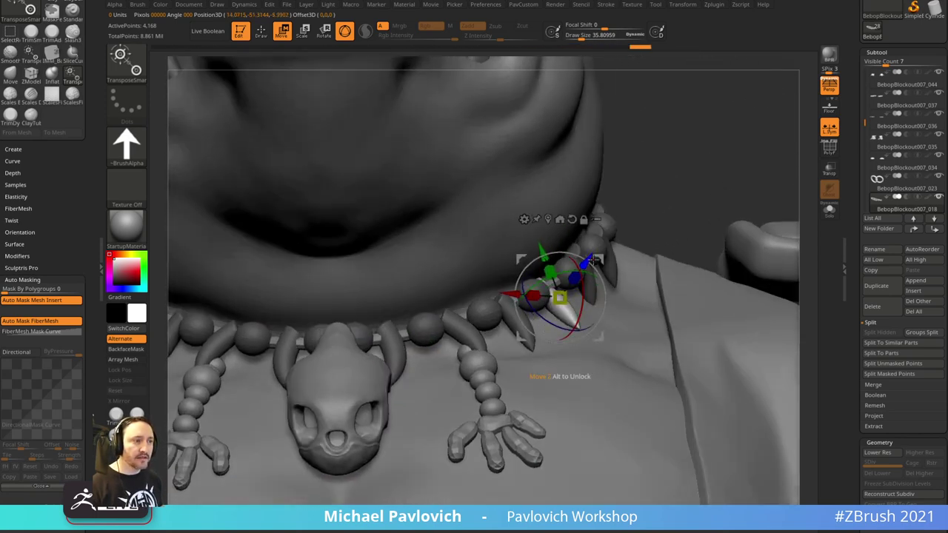
left_click_drag(598, 259, 601, 253)
left_click_drag(749, 170, 664, 185)
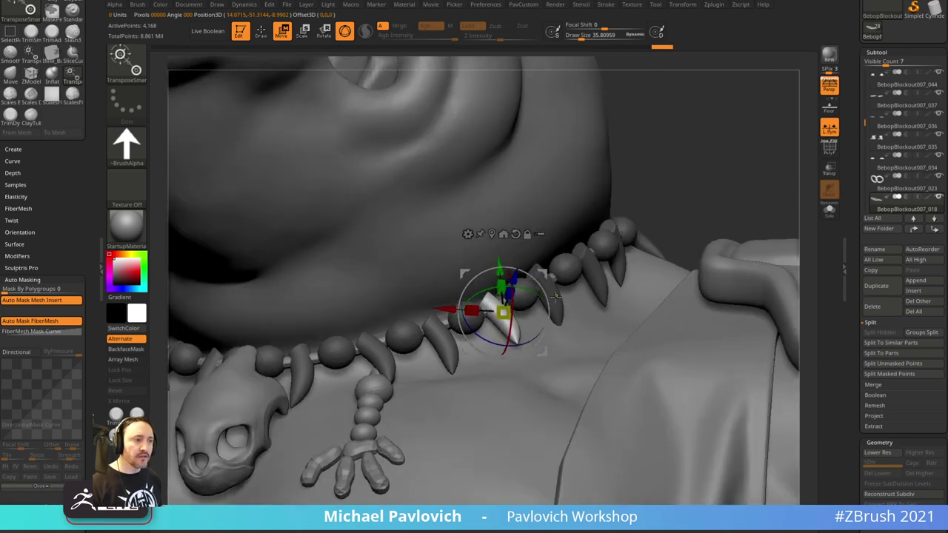
- Adjust the angle and position of the next two necklace teeth along the side of the neck
left_click_drag(556, 297, 589, 276)
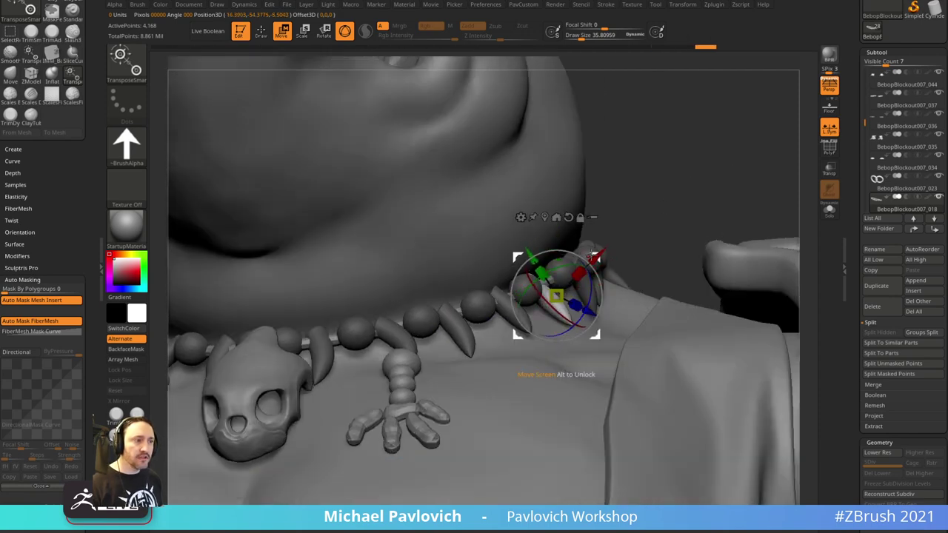
left_click_drag(710, 213, 559, 270)
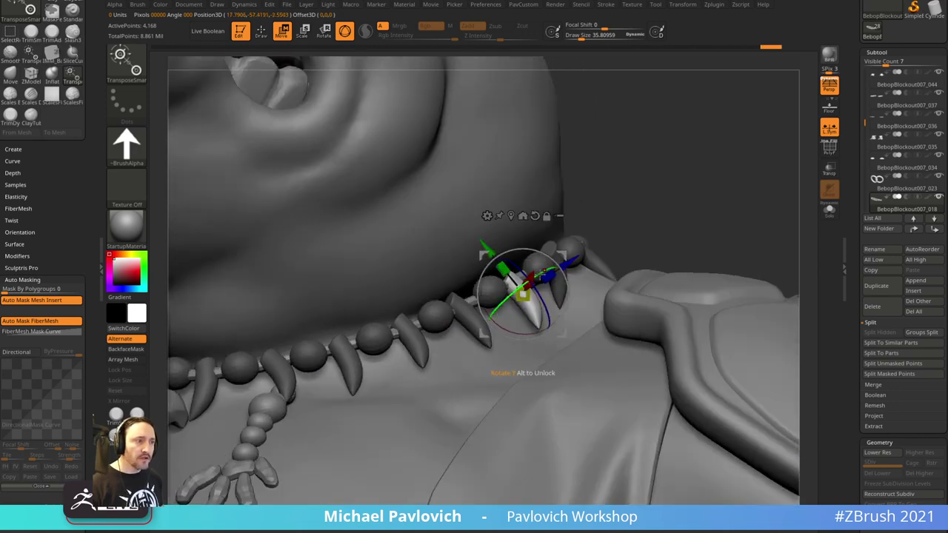
left_click_drag(671, 197, 530, 291)
- Reposition the two necklace teeth above the shoulder pad with the Gizmo and return to Draw mode
left_click(505, 287, "ctrl")
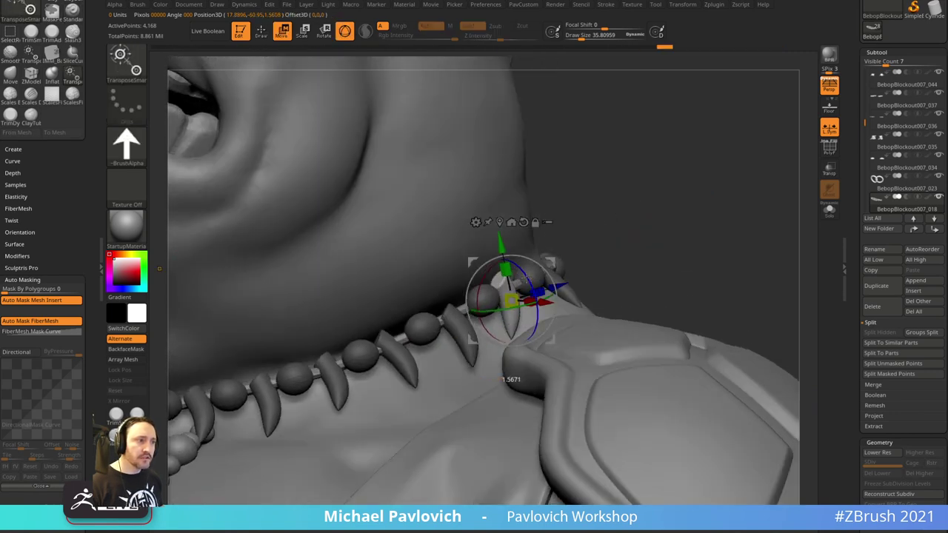
left_click_drag(593, 232, 692, 196)
left_click_drag(565, 248, 567, 244)
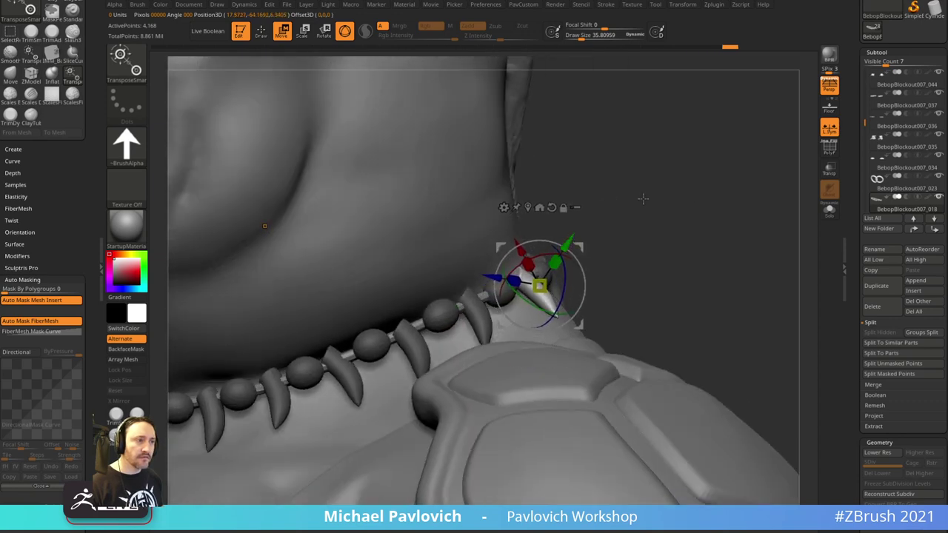
key("q")
left_click_drag(642, 197, 492, 212)
left_click_drag(241, 311, 151, 329)
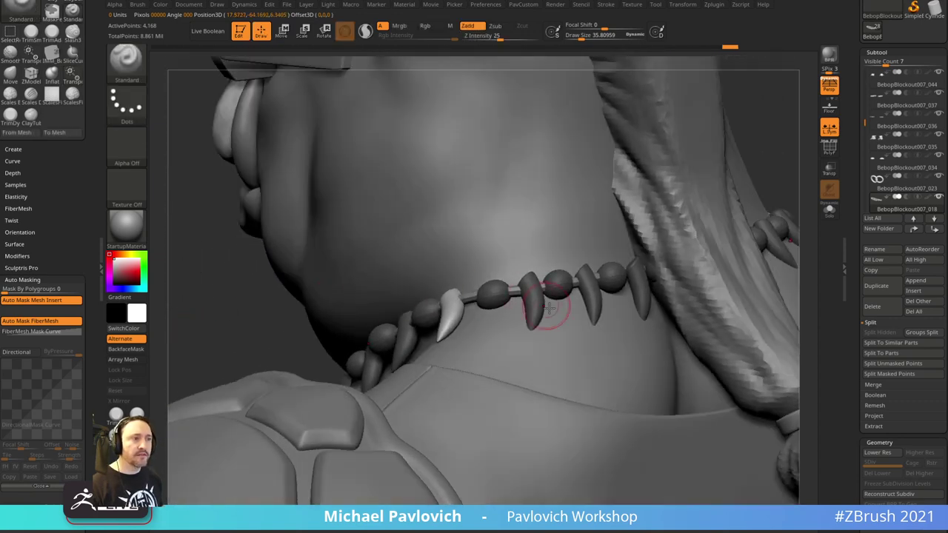
- Isolate the necklace tooth behind the shoulder pad and adjust its rotation against the neck with the Gizmo
key("w")
left_click(535, 310, "ctrl")
left_click_drag(288, 325, 404, 316)
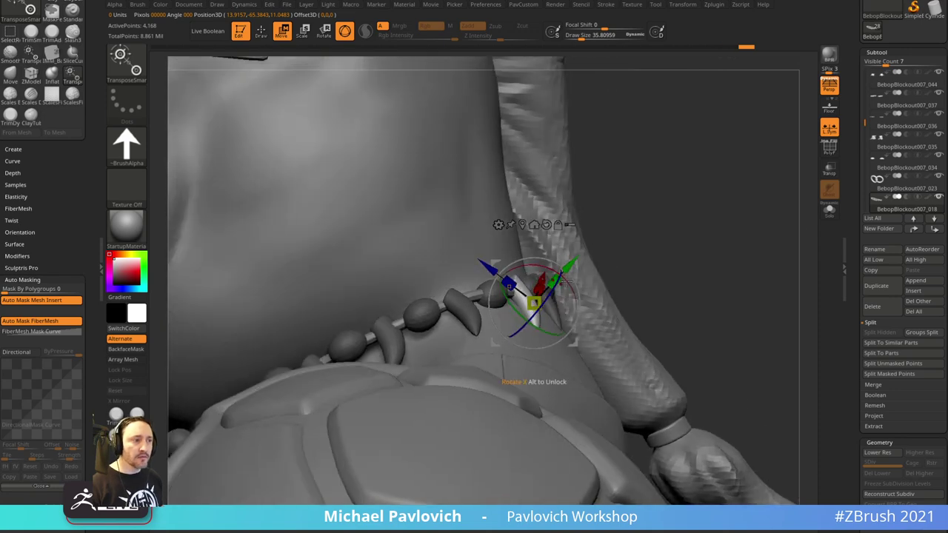
left_click_drag(560, 257, 559, 260)
key("q")
- Fine-tune the position and angle of the isolated tooth from the rear, near the braid, and return to Draw mode
left_click_drag(737, 201, 629, 207)
left_click_drag(282, 219, 178, 226)
key("w")
left_click_drag(474, 309, 543, 319)
left_click_drag(507, 273, 507, 273)
key("q")
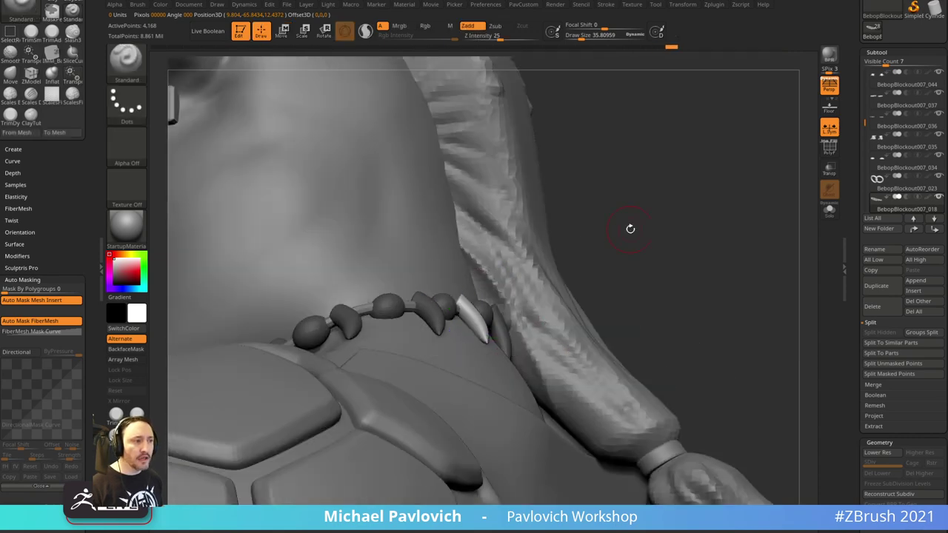
- Isolate the last necklace tooth beside the braid and adjust its rotation at the back of the neck
left_click_drag(628, 228, 537, 235)
key("w")
left_click(479, 326, "ctrl")
left_click_drag(717, 200, 771, 204)
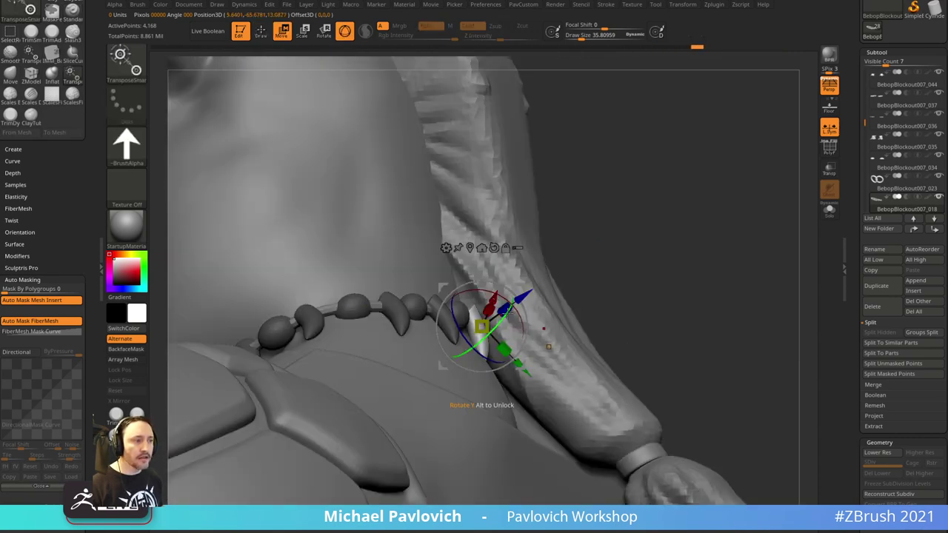
mouse_move(509, 301)
left_mouse_down()
mouse_move(534, 285)
mouse_move(618, 186)
left_mouse_up()
key("q")
left_click_drag(725, 179, 654, 184)
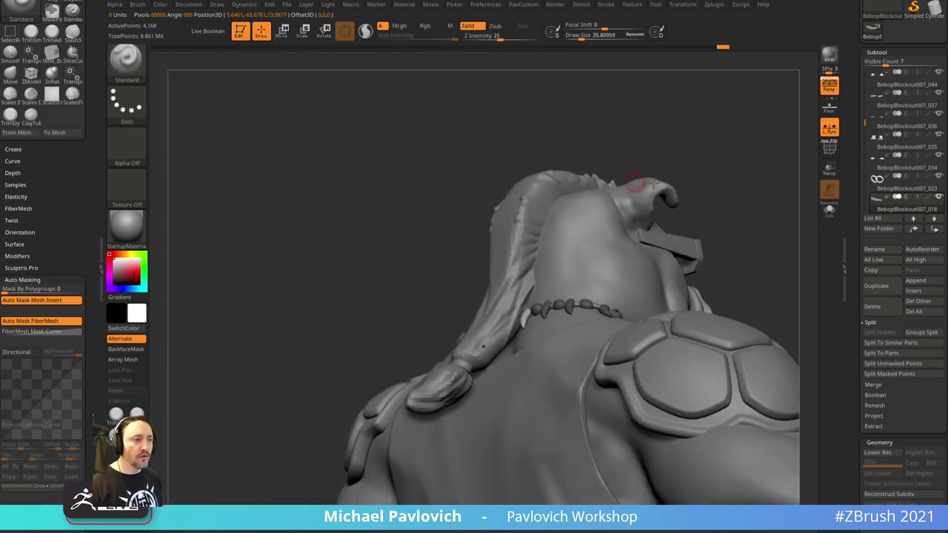
- Check the overall character from the front, activating the tusks and the skull pendant subtools for inspection
mouse_move(757, 204)
left_mouse_down()
mouse_move(667, 244)
mouse_move(728, 216)
mouse_move(714, 209)
mouse_move(598, 248)
left_mouse_up()
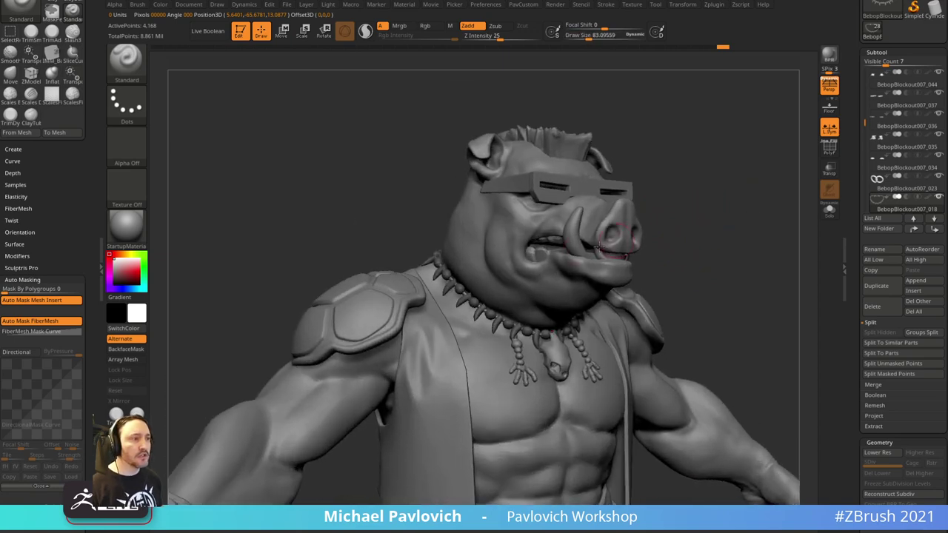
left_click(575, 245, "alt")
left_click_drag(659, 222, 624, 255)
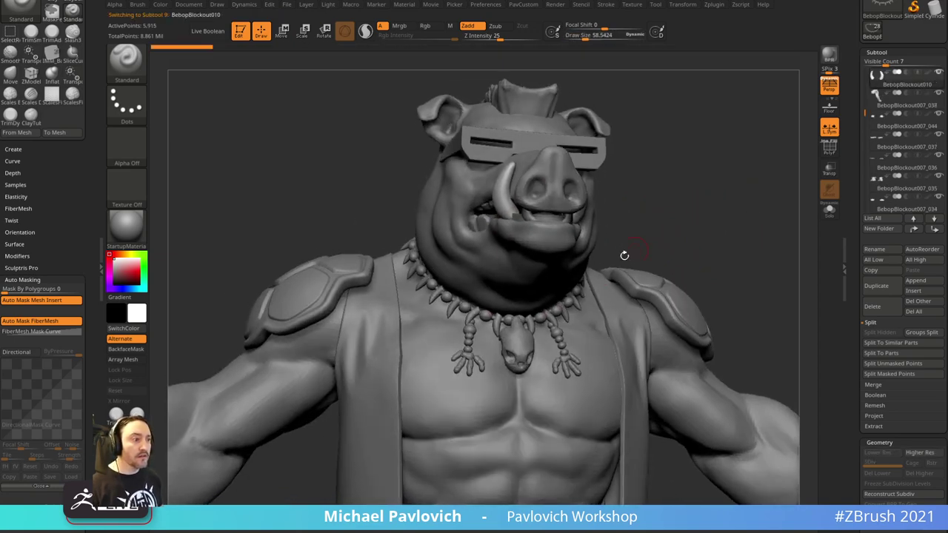
left_click(557, 246, "alt")
left_click(533, 350, "alt")
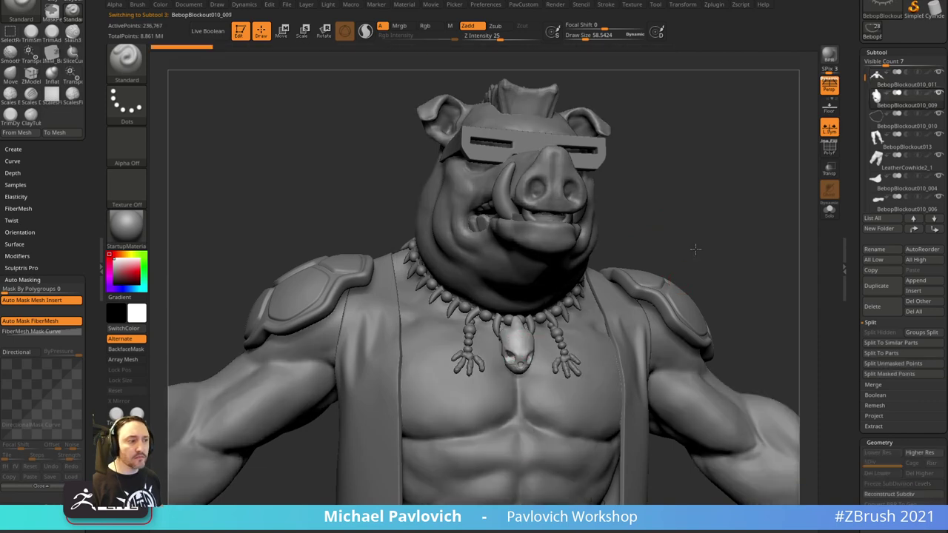
left_click_drag(693, 250, 757, 182)
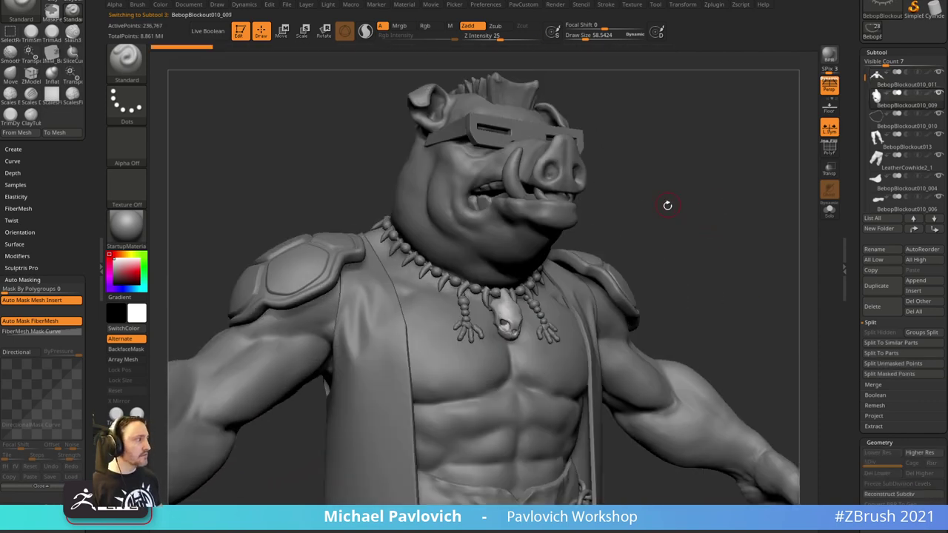
left_click_drag(673, 207, 722, 232)
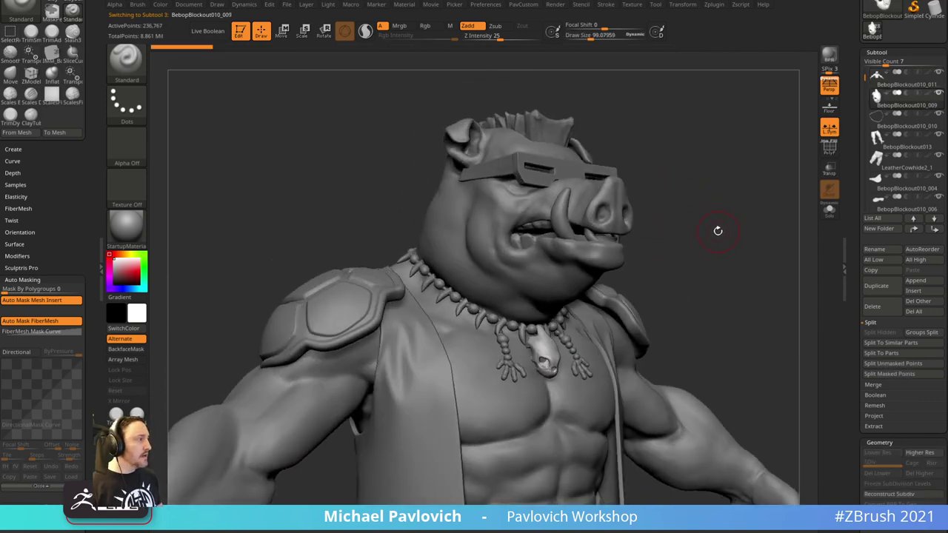
left_click_drag(683, 231, 653, 109, "alt")
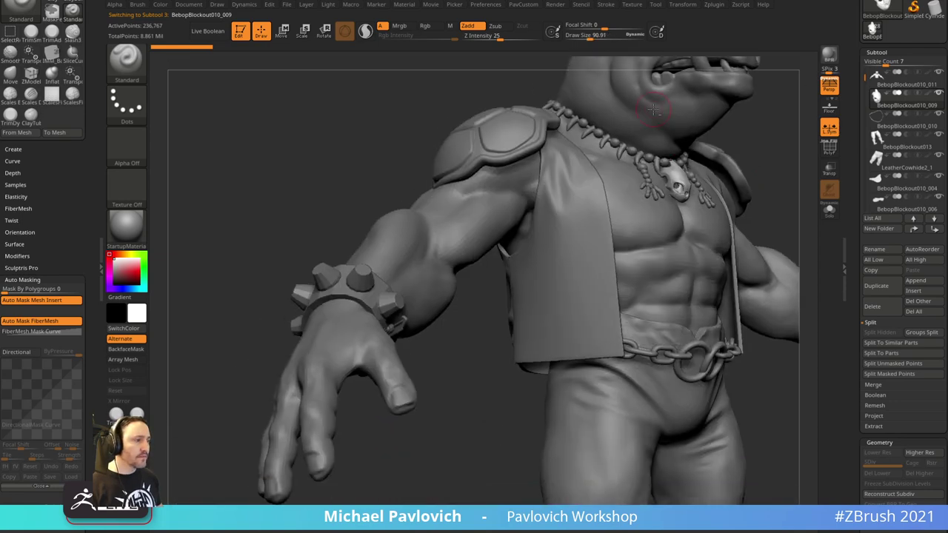
- Select the spiked wristband subtool and display its polygroups with PolyFrame
left_click(378, 307, "alt")
left_click_drag(440, 406, 662, 291, "alt")
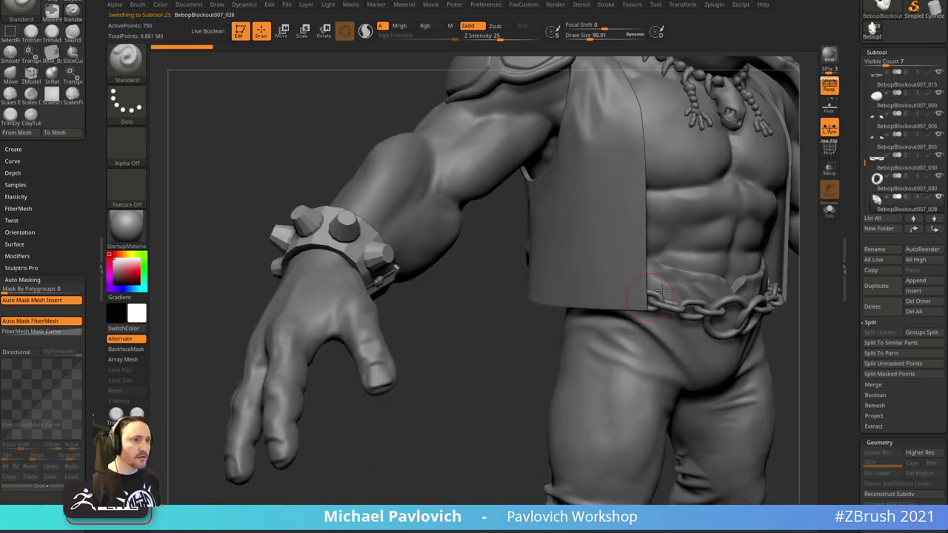
left_click(831, 156)
left_click_drag(406, 424, 345, 413, "alt")
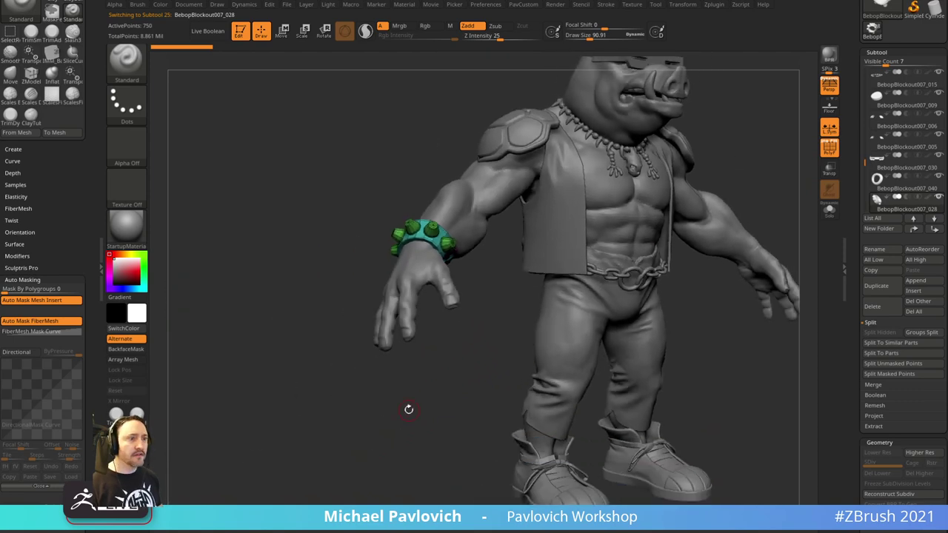
mouse_move(408, 409)
left_mouse_down("alt")
mouse_move(332, 395)
mouse_move(599, 328)
mouse_move(581, 326)
left_mouse_up("alt")
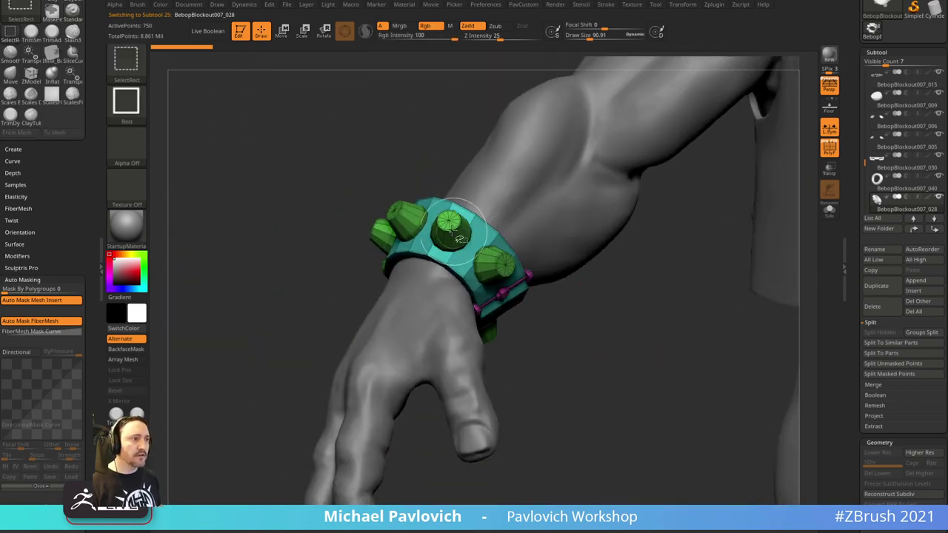
- Isolate the wristband's spikes and split the hidden band and buckle into a separate subtool
left_click(451, 232, "ctrl+shift")
key("space")
left_click(702, 282)
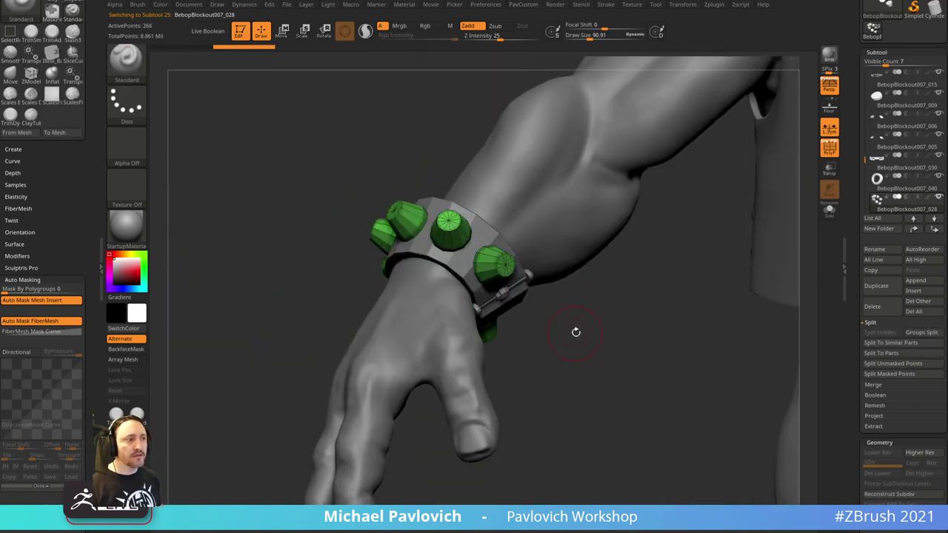
- Preview the spikes with dynamic subdivision at crease level 2, adjust the smooth subdivision level, and turn PolyFrame off
right_click_drag(582, 338, 601, 345)
key("space")
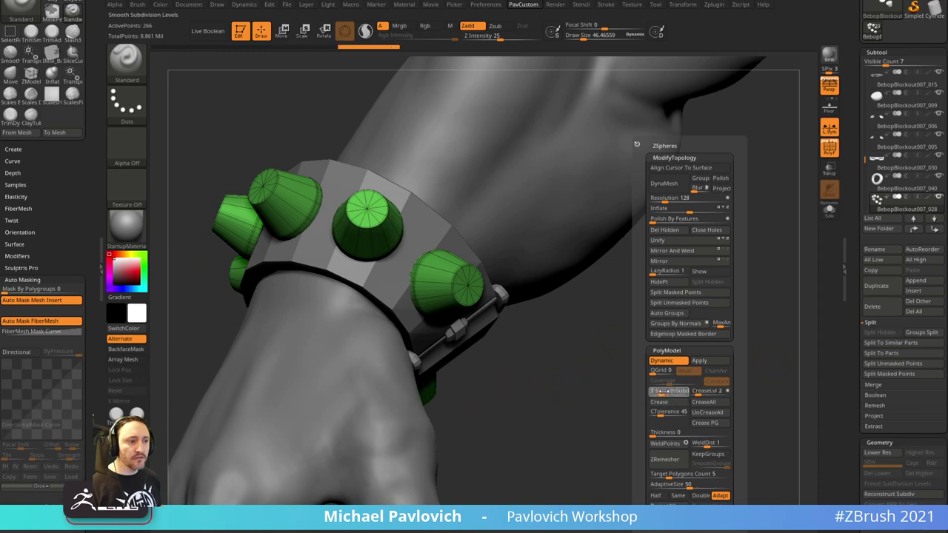
left_click_drag(663, 391, 669, 391)
right_click_drag(605, 328, 688, 459)
left_click(829, 149)
key("space")
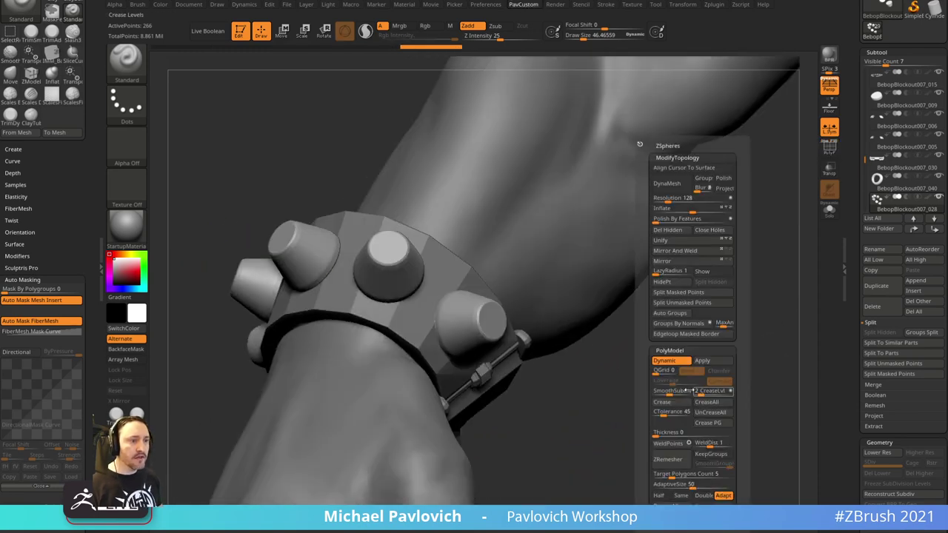
mouse_move(642, 393)
right_mouse_down()
mouse_move(615, 444)
mouse_move(444, 333)
mouse_move(624, 442)
mouse_move(588, 420)
mouse_move(600, 411)
mouse_move(611, 322)
mouse_move(592, 383)
mouse_move(553, 402)
mouse_move(493, 317)
right_mouse_up()
- Select the wristband's strap subtool, display its polygroups, and hide the strap so only the buckle shows
left_click(439, 338, "alt")
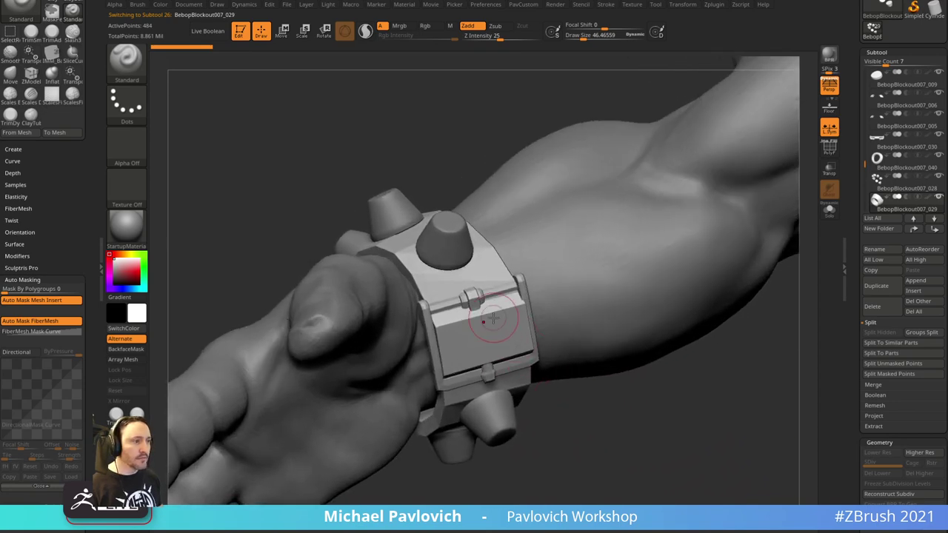
key("shift+f")
right_click_drag(572, 417, 562, 413)
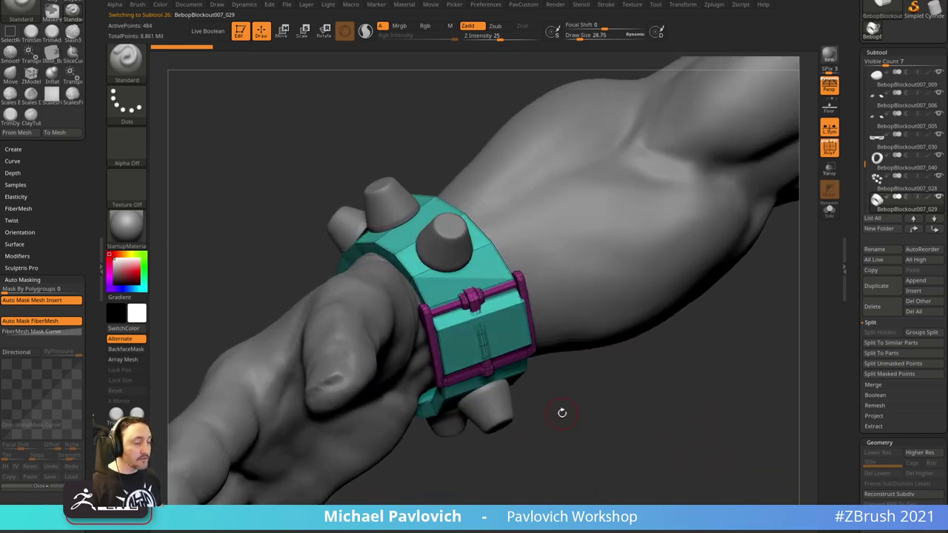
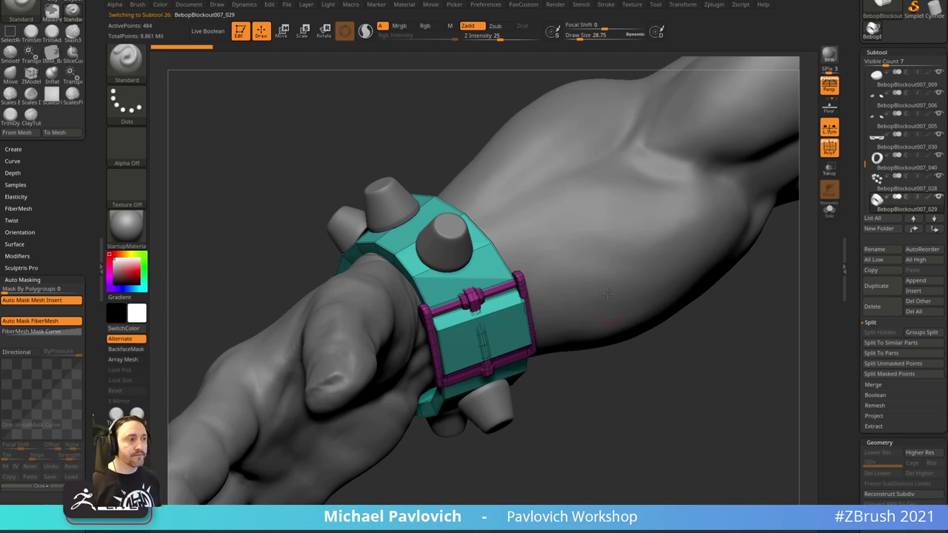
mouse_move(602, 433)
right_mouse_down()
mouse_move(599, 465)
mouse_move(585, 440)
mouse_move(596, 414)
mouse_move(570, 354)
mouse_move(564, 386)
right_mouse_up()
key("ctrl+shift")
left_click(511, 272, "ctrl+alt+shift")
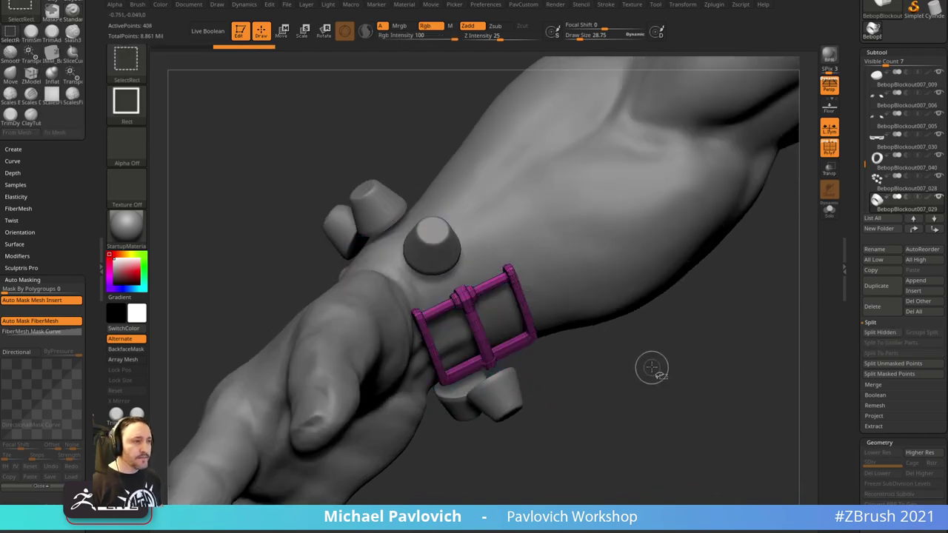
- Show only the wristband's strap polygroup and delete the hidden buckle geometry
left_click(685, 433, "ctrl+shift")
right_click_drag(664, 393, 631, 368)
left_click(667, 396, "ctrl+shift")
left_click(463, 230, "ctrl+shift")
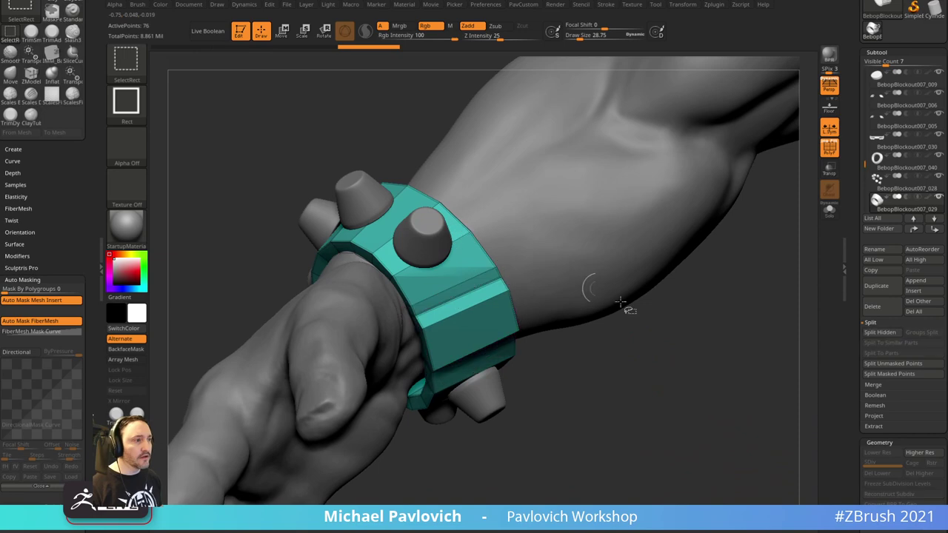
key("3")
left_click(690, 232)
- Collapse the stepped edge loops on the palm side of the wristband using the ZModeler brush
right_click_drag(616, 396, 624, 307)
key("b")
key("z")
key("m")
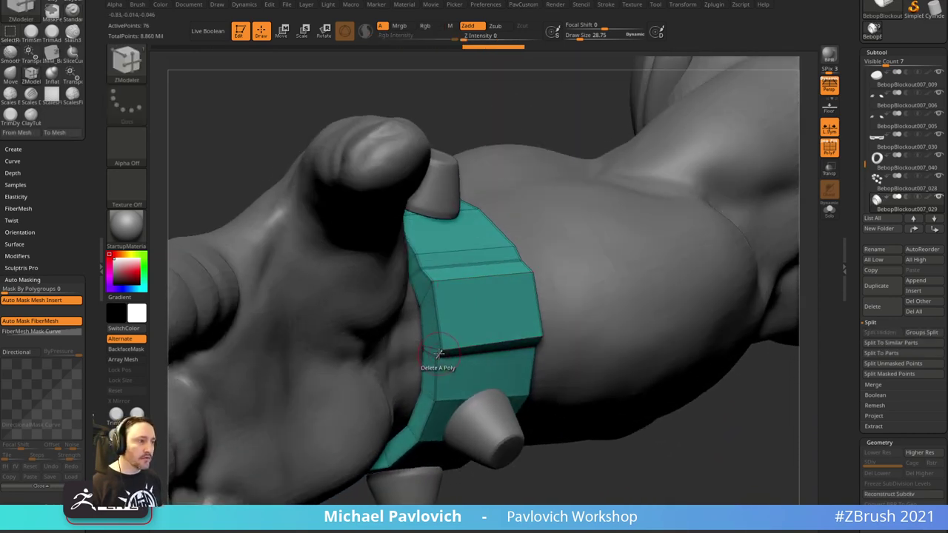
key("space")
left_click(494, 357)
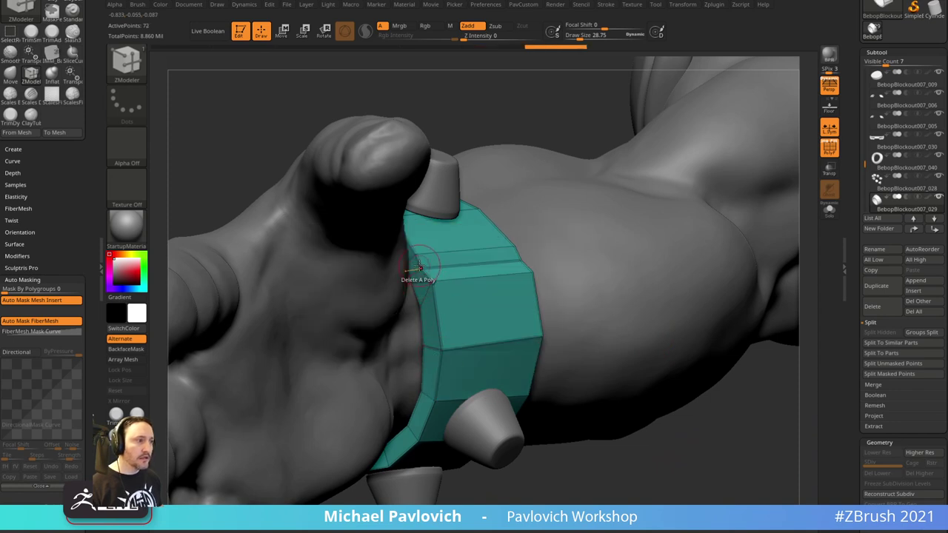
right_click_drag(642, 489, 544, 320)
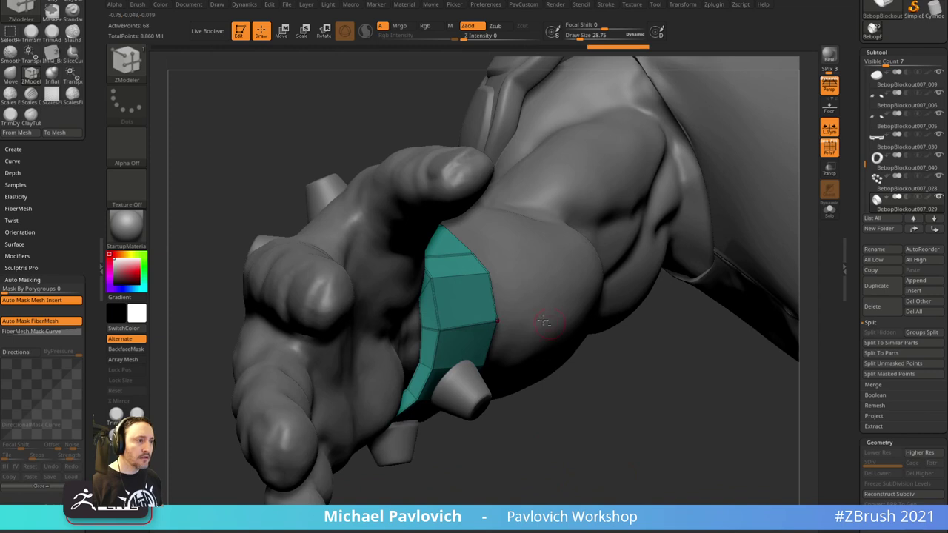
- Slide the wristband's edge loops with ZModeler to even out the panels, and choose the Move brush at draw size 72
key("space")
key("space")
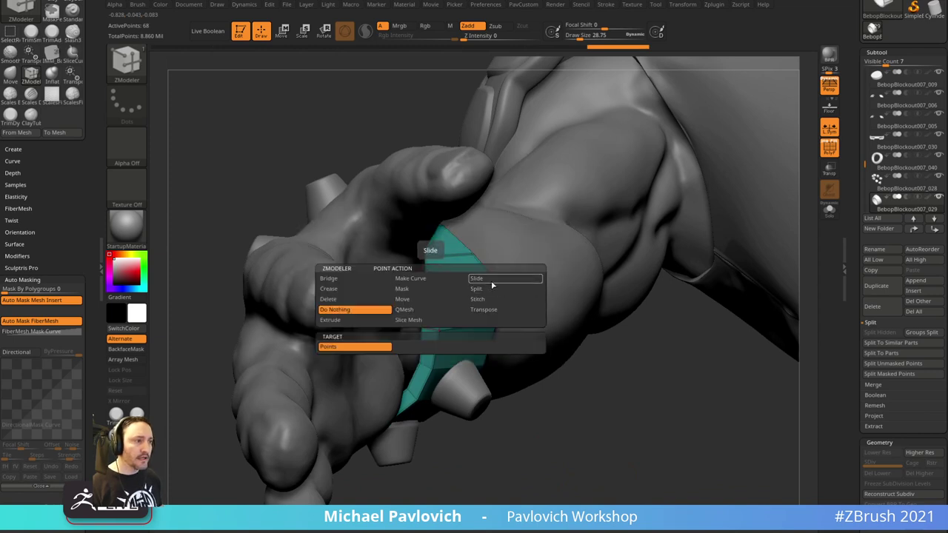
key("space")
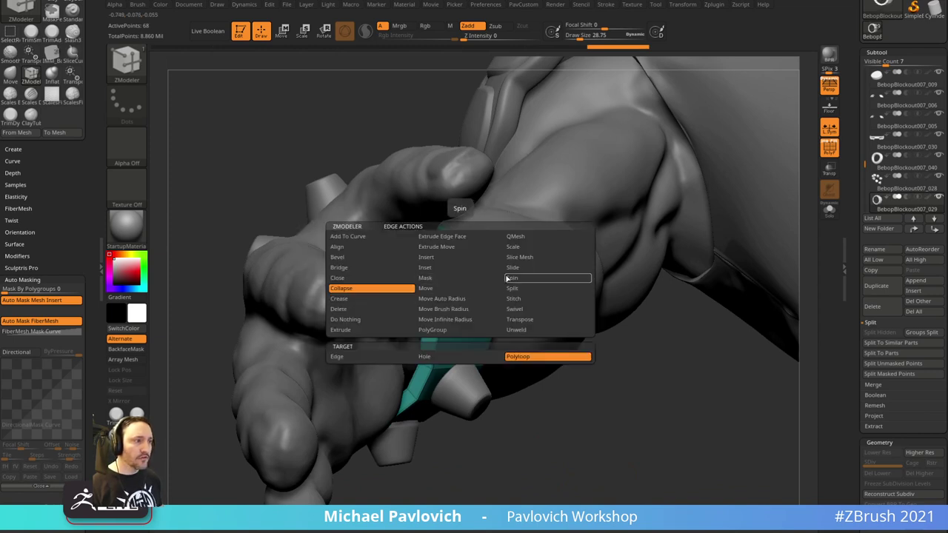
left_click(512, 267)
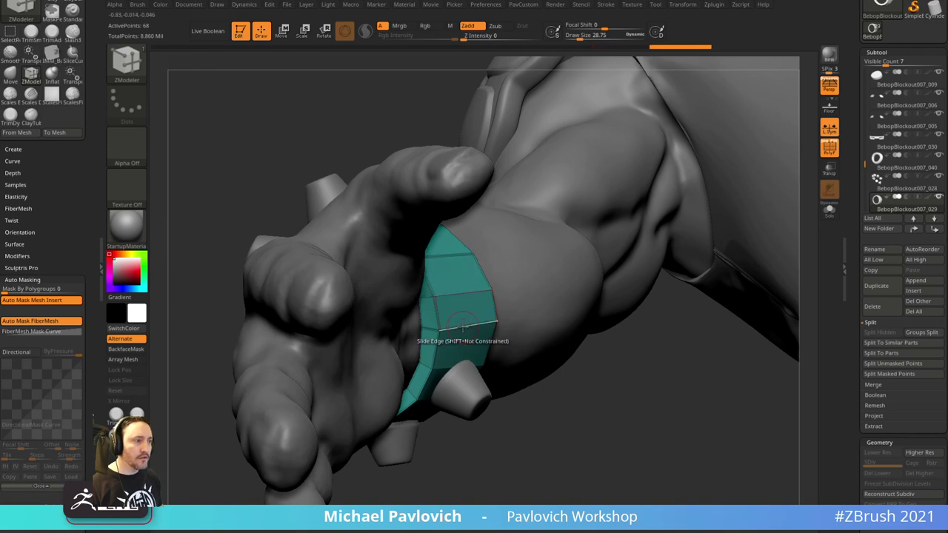
left_click_drag(463, 325, 463, 331)
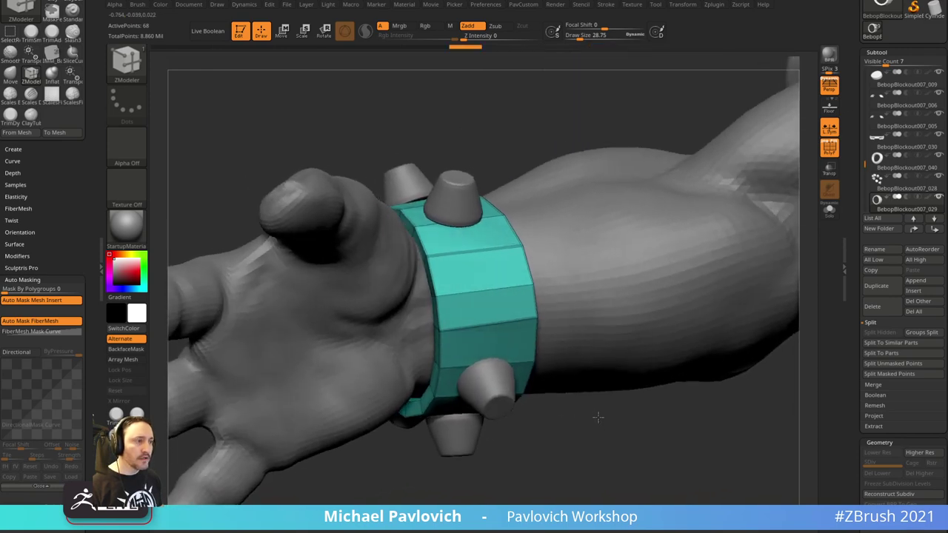
key("s")
left_click_drag(474, 298, 448, 292)
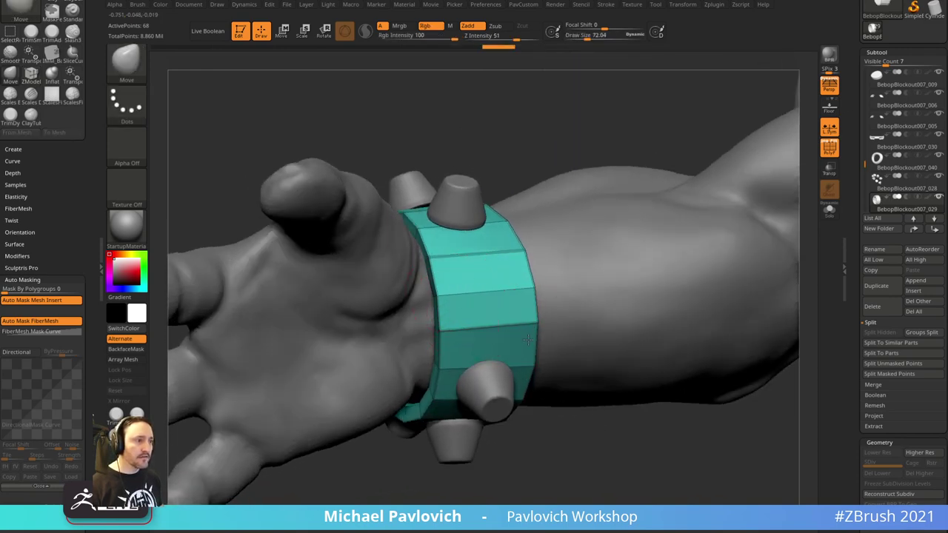
left_click_drag(555, 368, 629, 363)
- Crease the wristband's hard edges and apply dynamic subdivision with crease level 2
key("3")
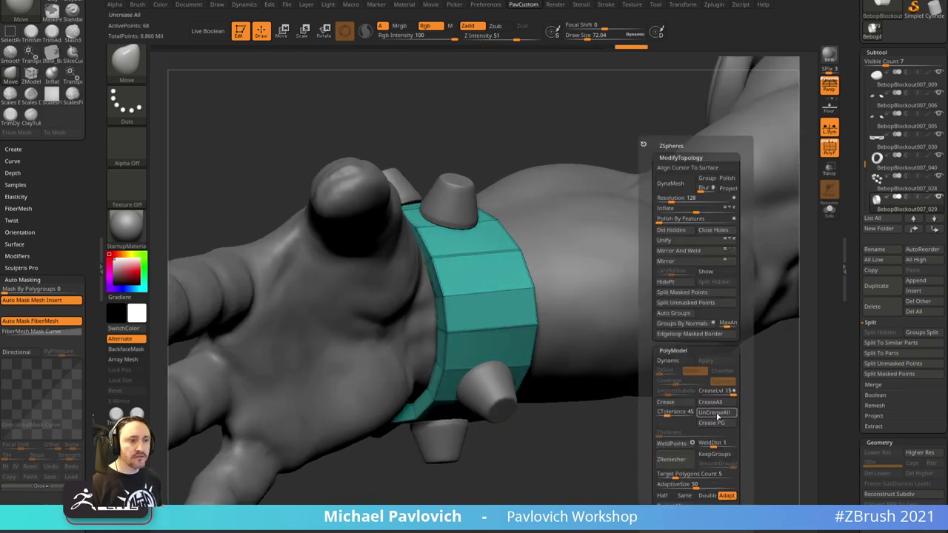
left_click(679, 406)
left_click_drag(558, 478, 591, 443)
right_click_drag(591, 442, 637, 426)
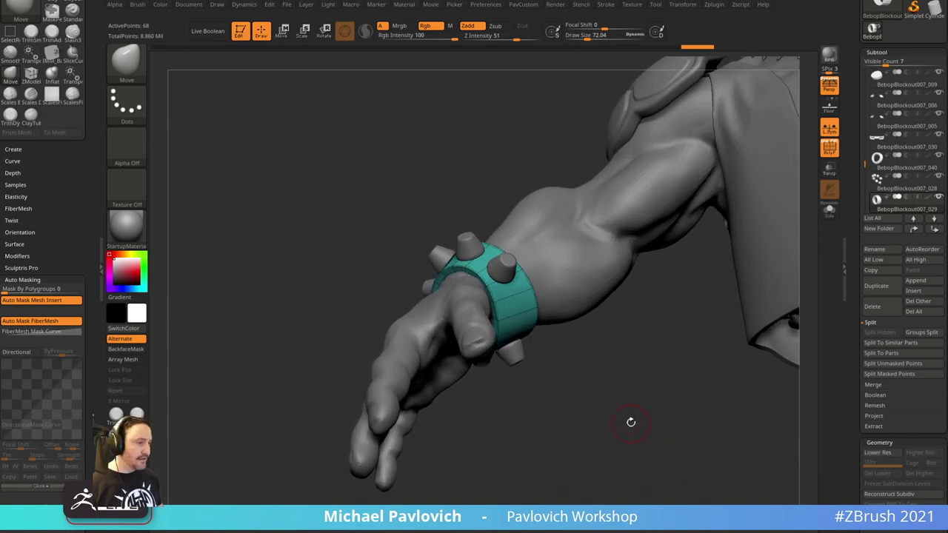
key("space")
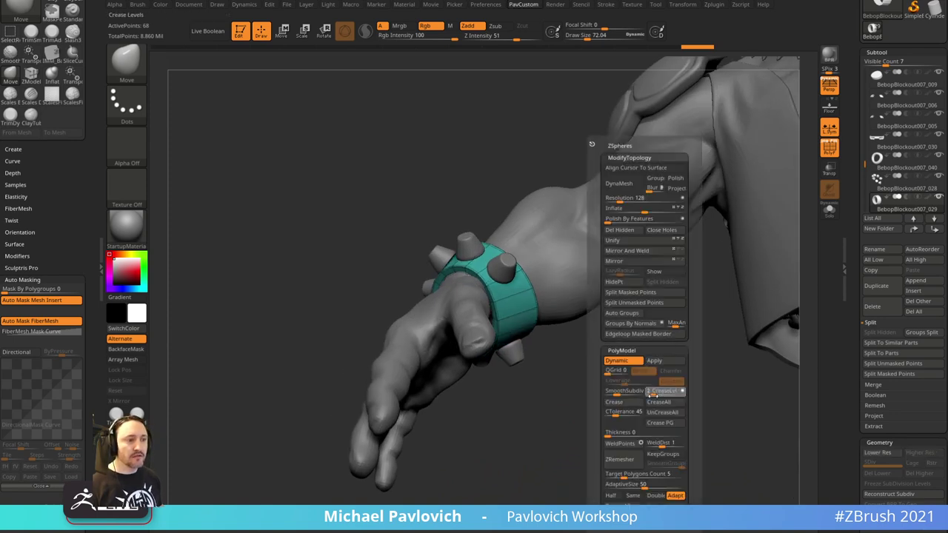
right_click_drag(546, 407, 719, 215)
- Turn off PolyFrame and reshape the wristband with the Move brush so it fits around the wrist beneath the spikes
left_click(829, 148)
key("s")
left_click_drag(458, 351, 467, 351)
right_click_drag(354, 353, 428, 346)
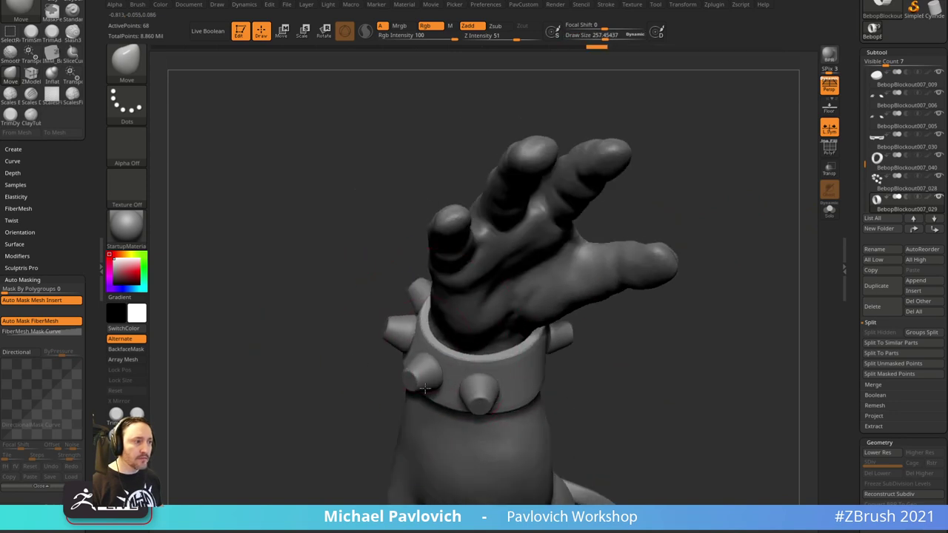
mouse_move(629, 359)
right_mouse_down()
mouse_move(593, 334)
mouse_move(628, 355)
right_mouse_up()
key("s")
left_click_drag(639, 305, 627, 304)
right_click_drag(628, 304, 628, 348, "ctrl")
mouse_move(532, 338)
left_mouse_down()
mouse_move(506, 326)
mouse_move(535, 333)
left_mouse_up()
key("s")
- Isolate the wristband with its polygroups displayed and regroup its inner, outer and rim faces by normals
left_click(829, 210)
left_click(829, 148)
mouse_move(740, 218)
right_mouse_down()
mouse_move(718, 231)
mouse_move(716, 272)
right_mouse_up()
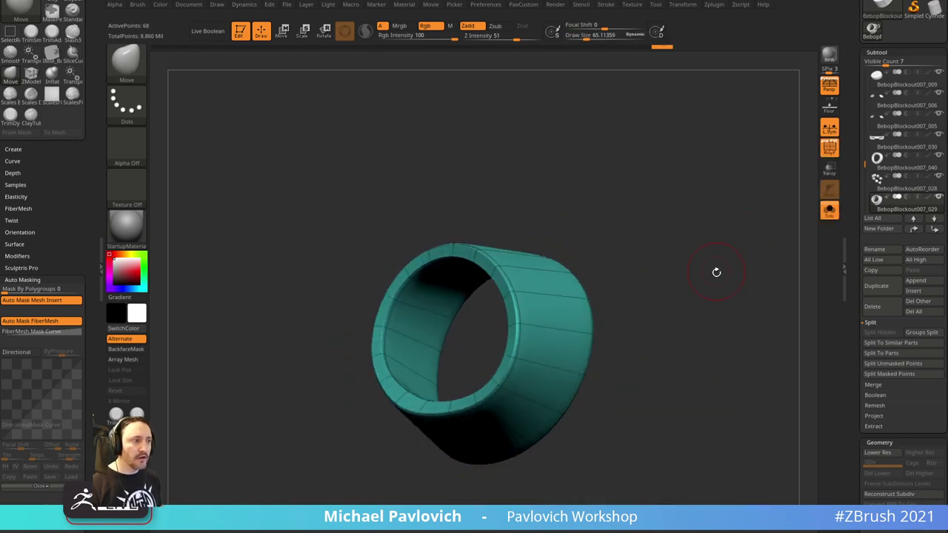
key("space")
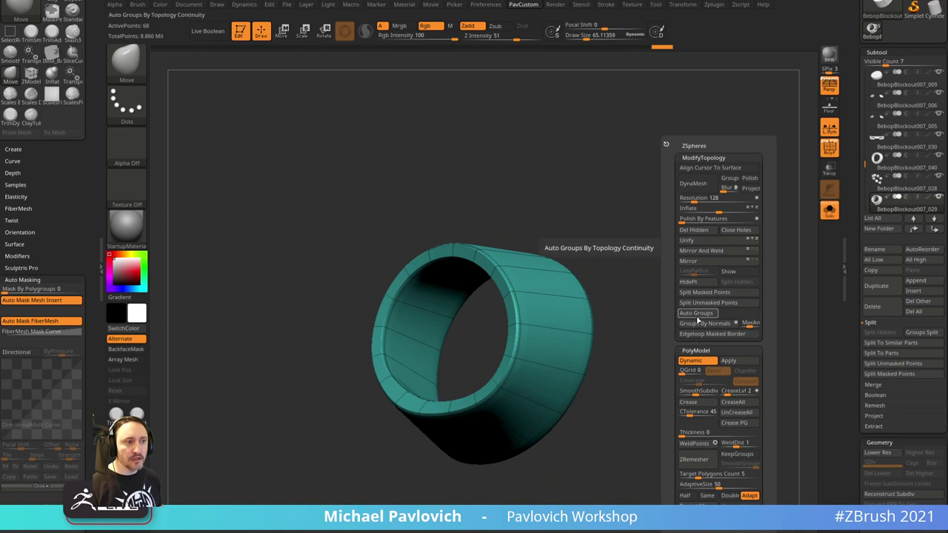
left_click(697, 316)
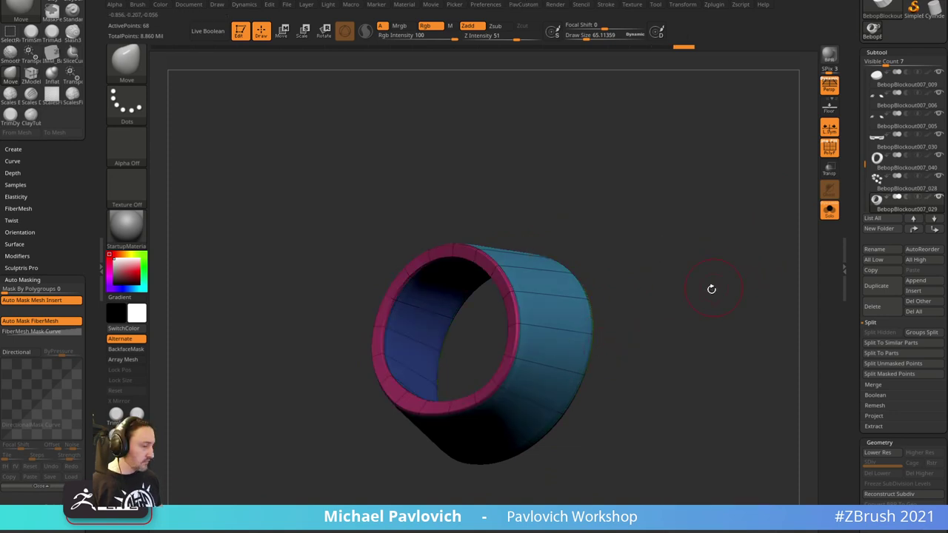
- Adjust the wristband's thickness with ZModeler's QMesh on the Polygroup All target, and bring the rest of the figure back into view
key("b")
key("z")
key("m")
key("space")
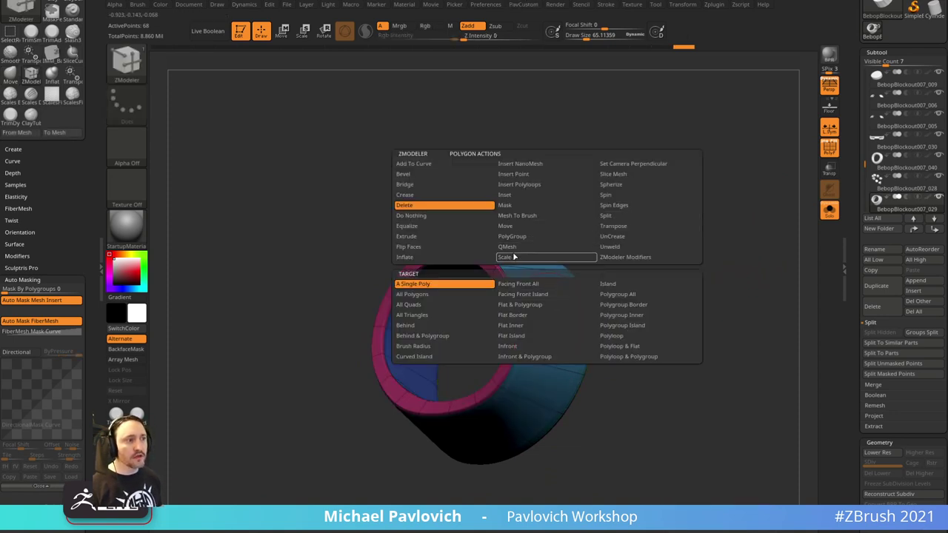
left_click(513, 247)
left_click(678, 295)
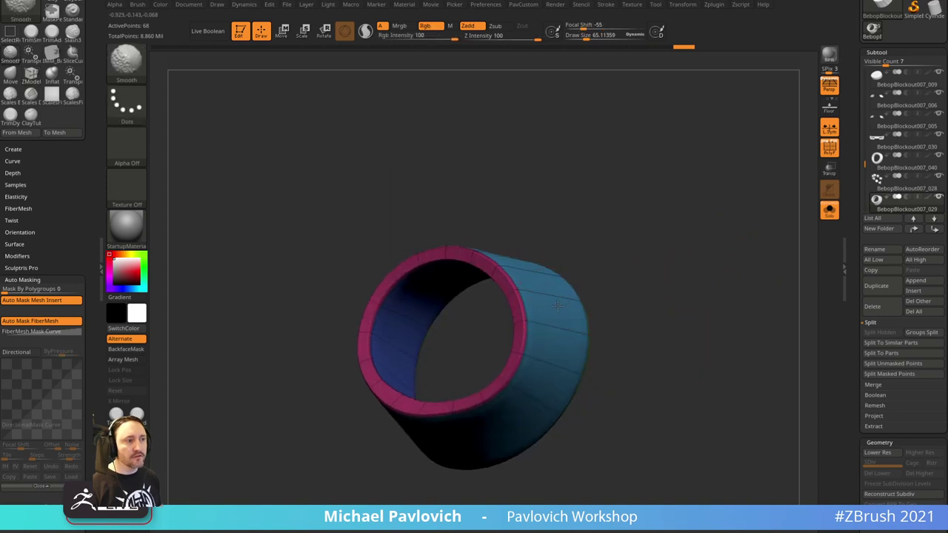
left_click(829, 209)
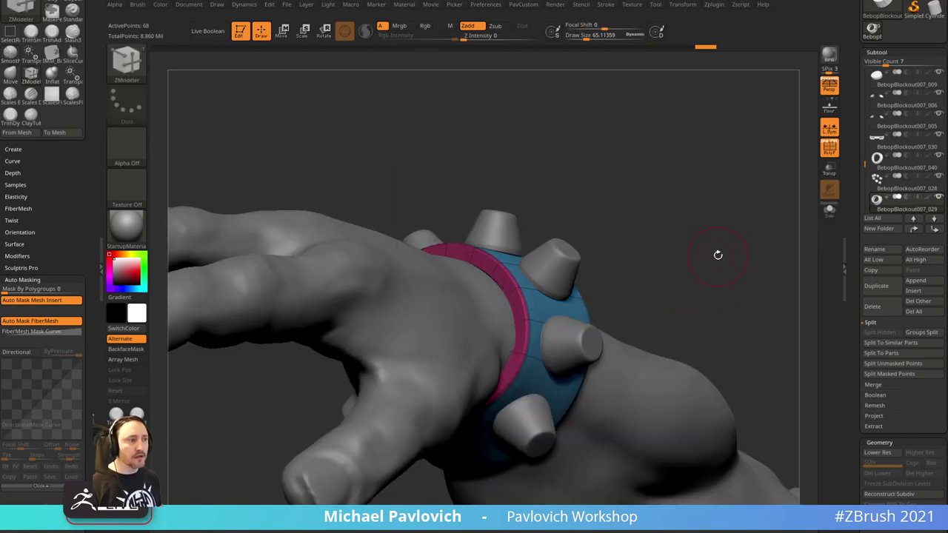
- Reshape the thumb and palm side of the wristband with the Move brush so it follows the wrist
left_click_drag(717, 254, 460, 348)
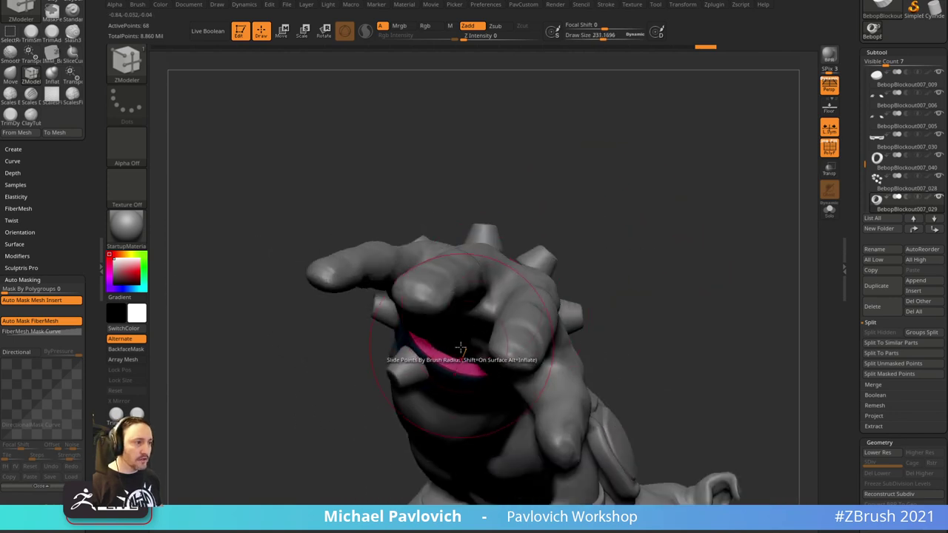
key("b")
key("m")
key("v")
left_click_drag(589, 277, 464, 361)
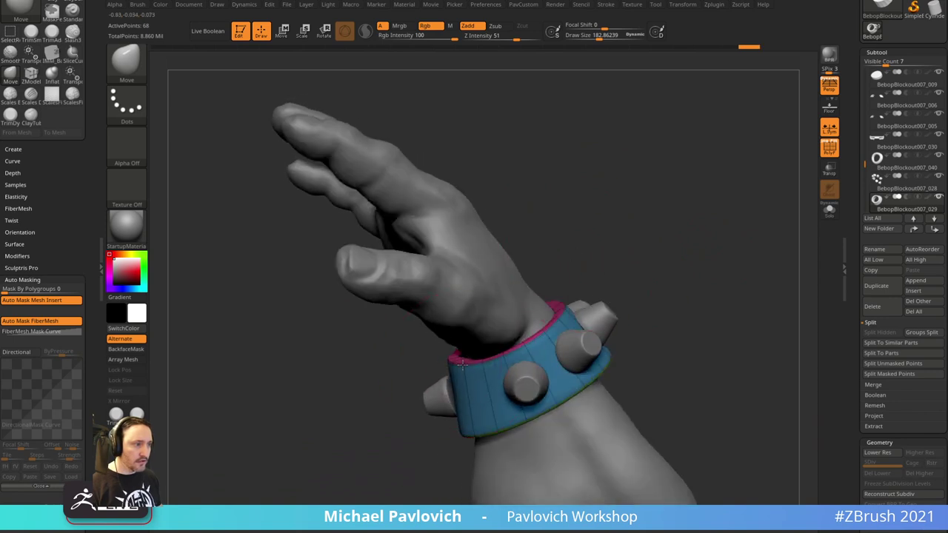
left_click_drag(470, 429, 463, 332)
mouse_move(378, 440)
left_mouse_down()
mouse_move(407, 420)
mouse_move(367, 390)
left_mouse_up()
- Pull the wristband's forearm edge and back-of-hand edge into shape around the wrist with the Move brush
right_click_drag(522, 292, 479, 327)
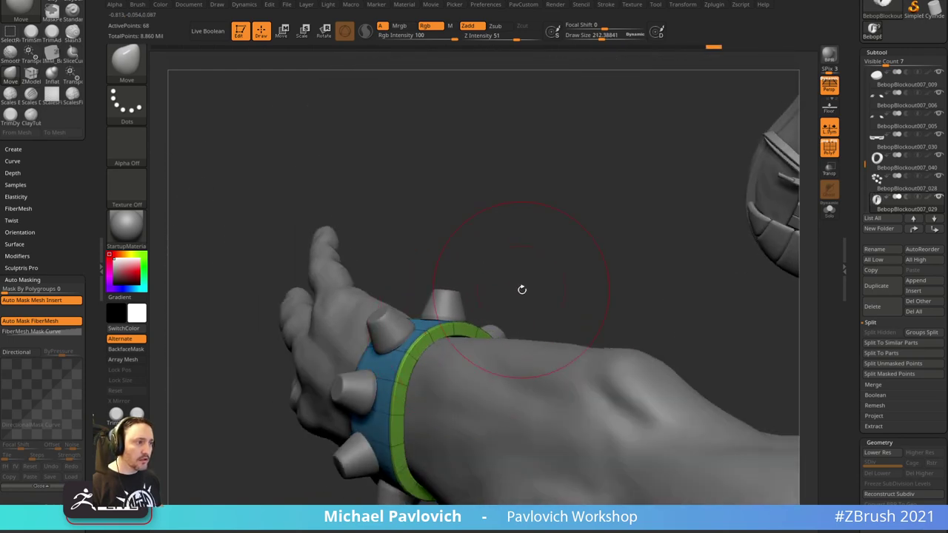
mouse_move(522, 289)
left_mouse_down()
mouse_move(550, 155)
mouse_move(482, 449)
mouse_move(360, 250)
mouse_move(303, 449)
mouse_move(297, 349)
left_mouse_up()
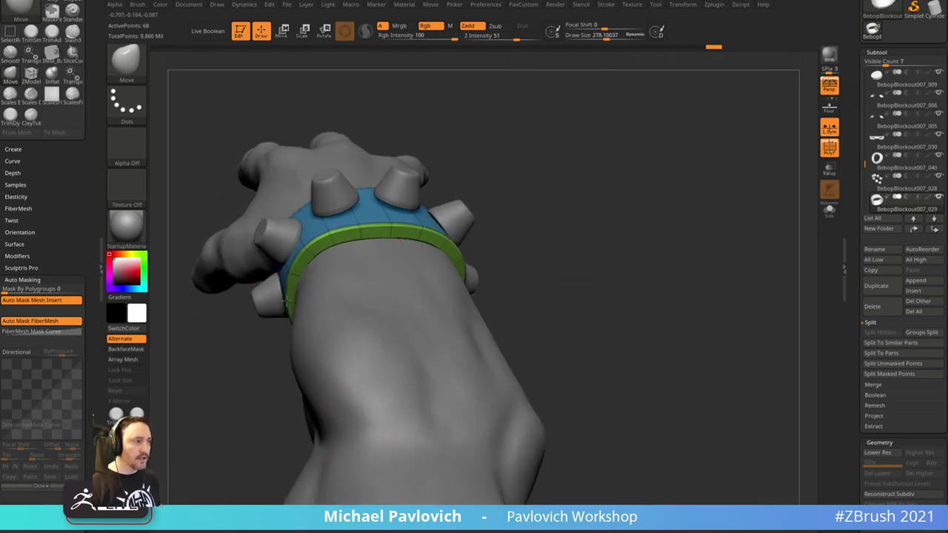
left_click_drag(277, 304, 379, 343)
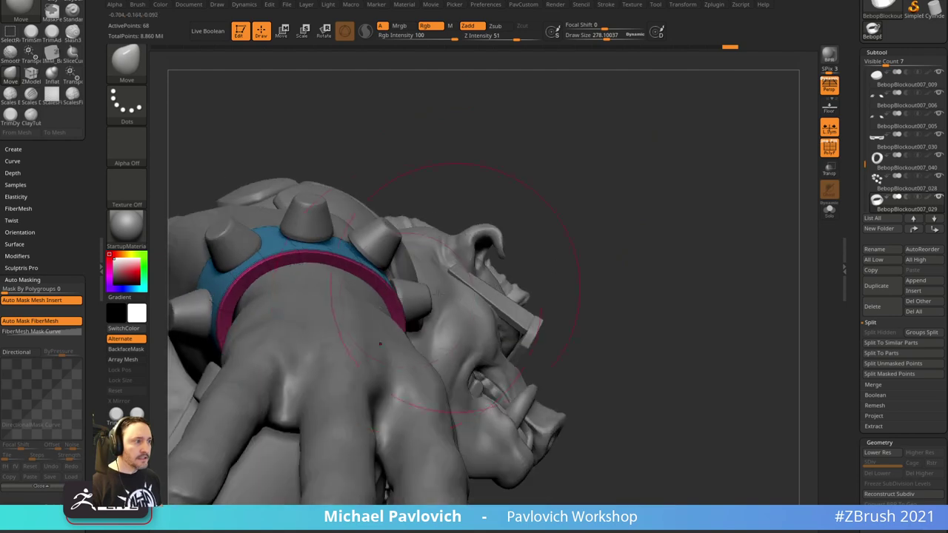
left_click_drag(414, 211, 395, 240)
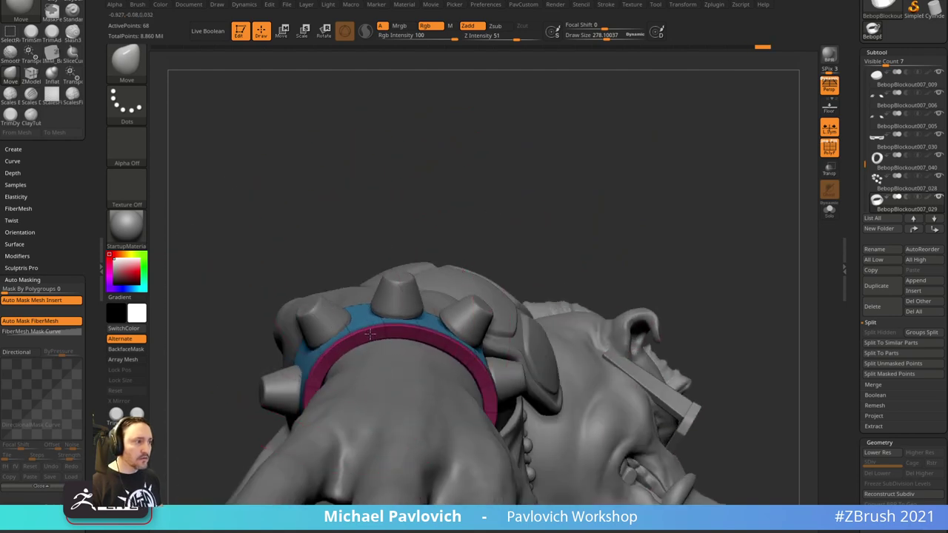
mouse_move(369, 335)
left_mouse_down()
mouse_move(482, 215)
mouse_move(523, 220)
mouse_move(517, 167)
mouse_move(548, 293)
mouse_move(441, 268)
left_mouse_up()
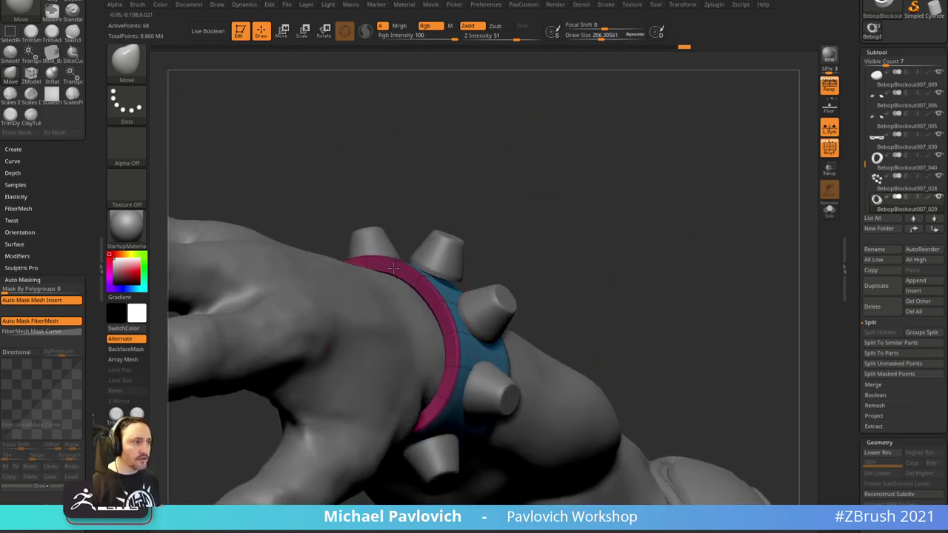
- Switch to the wristband spikes' subtool and give each spike its own polygroup with Auto Groups
mouse_move(511, 259)
left_mouse_down("alt")
mouse_move(508, 210)
mouse_move(505, 221)
mouse_move(550, 256)
mouse_move(601, 237)
mouse_move(600, 259)
left_mouse_up("alt")
key("s")
left_click(451, 256)
left_click(447, 259, "alt")
key("grave")
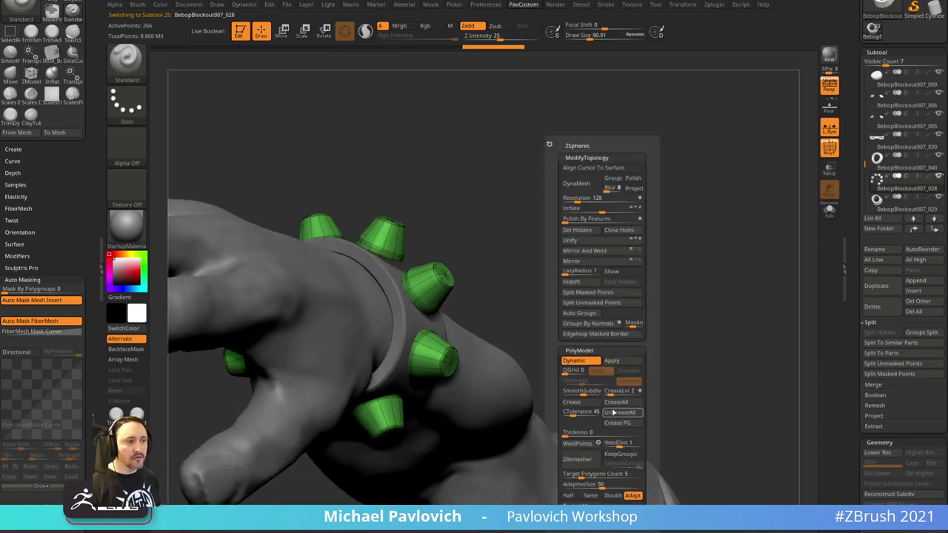
left_click(592, 317)
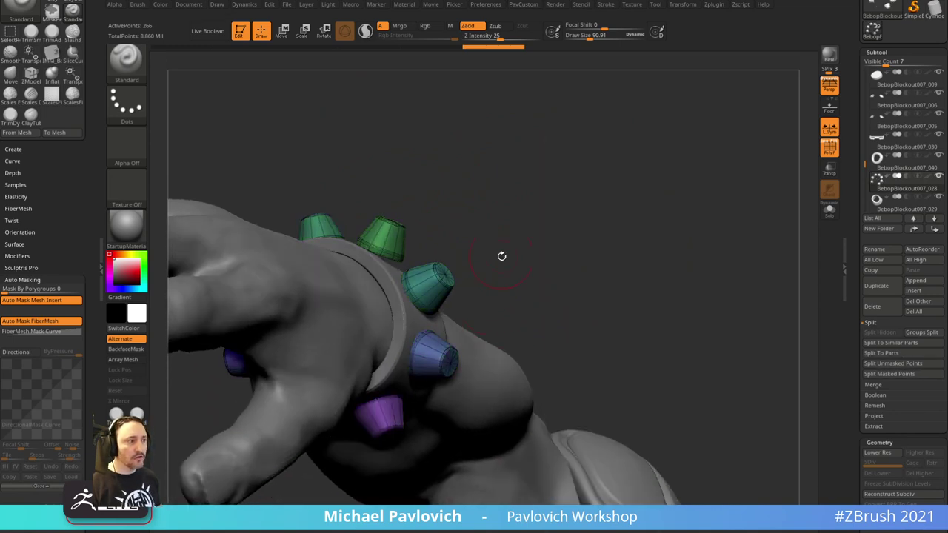
- Mask all the spikes except the one on the back of the wrist, with the transform gizmo active
left_click_drag(501, 257, 555, 240)
key("w")
left_click(419, 284, "ctrl")
left_click(421, 285, "ctrl")
left_click_drag(479, 227, 309, 265)
key("ctrl+z")
left_click_drag(485, 209, 482, 270)
left_click_drag(461, 227, 311, 308)
key("ctrl+z")
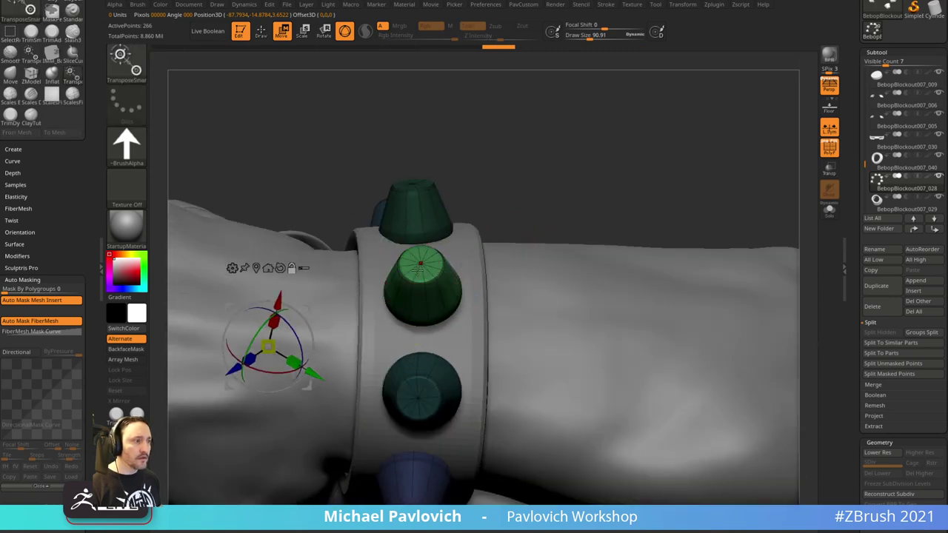
- Centre the gizmo on the unmasked spike, turn off perspective and seat the spike squarely on the wristband
left_click(419, 268, "alt")
left_click_drag(559, 186, 585, 211)
left_click(821, 92)
left_click(471, 197)
left_click_drag(485, 236, 328, 318)
left_click(447, 279)
left_click_drag(567, 176, 493, 253)
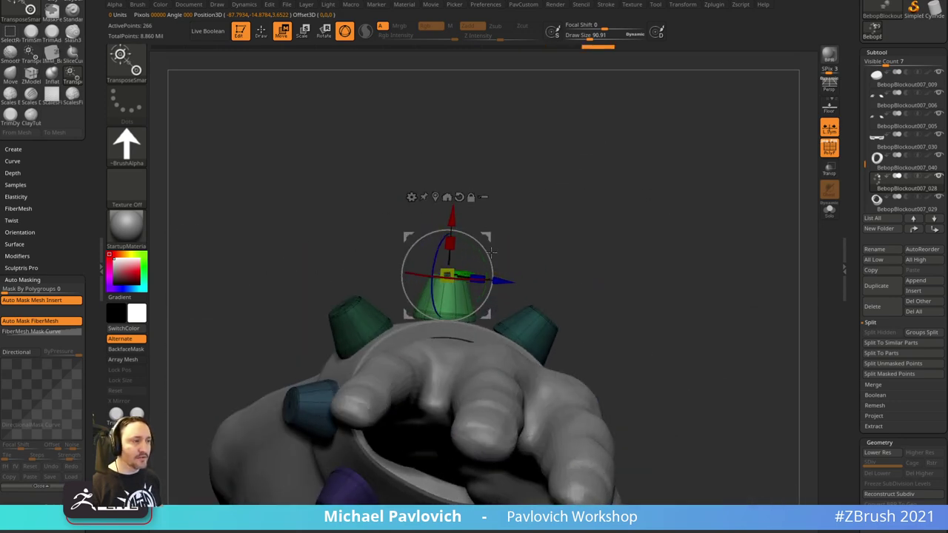
left_click_drag(539, 215, 450, 276)
key("q")
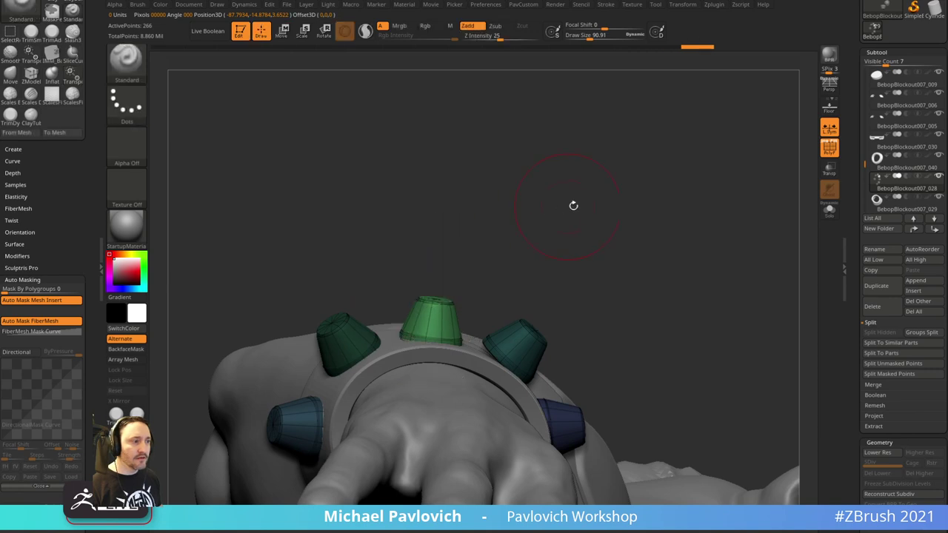
- Isolate the neighbouring teal spike by masking the others and position it against the wristband with the gizmo
mouse_move(571, 205)
left_mouse_down()
mouse_move(522, 214)
mouse_move(531, 195)
mouse_move(575, 207)
mouse_move(550, 210)
mouse_move(523, 170)
mouse_move(431, 282)
left_mouse_up()
key("w")
left_click_drag(438, 226, 492, 245, "ctrl")
left_click(415, 305, "ctrl")
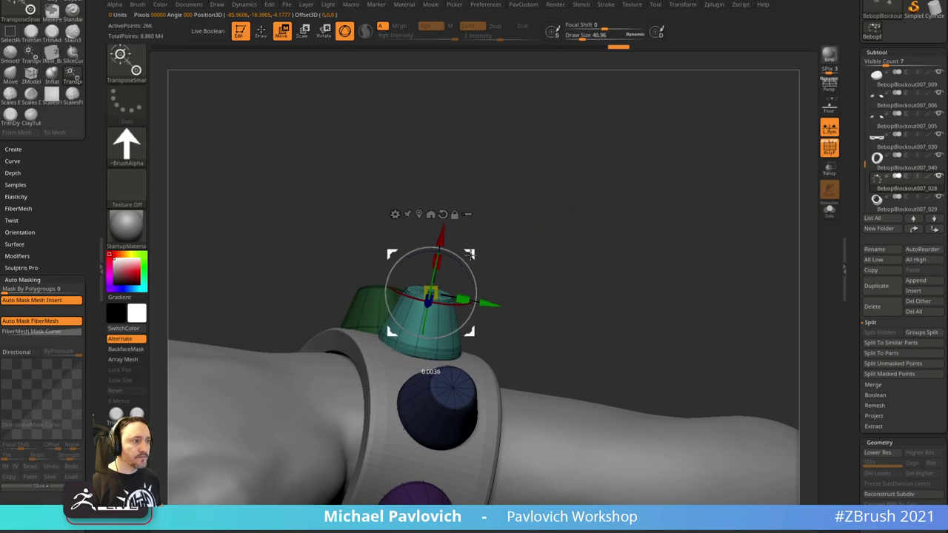
key("q")
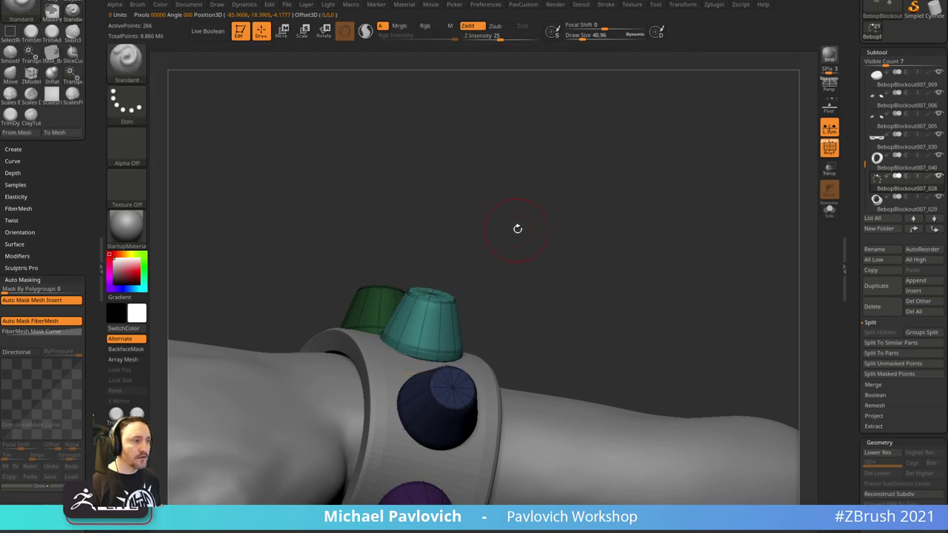
- Hide the polygroup display, isolate the spike on the palm side by masking and rotate it to sit against the wristband
mouse_move(516, 227)
left_mouse_down()
mouse_move(573, 252)
mouse_move(550, 225)
mouse_move(504, 221)
mouse_move(535, 214)
mouse_move(612, 264)
left_mouse_up()
left_click_drag(738, 307, 623, 213)
left_click_drag(668, 236, 814, 167)
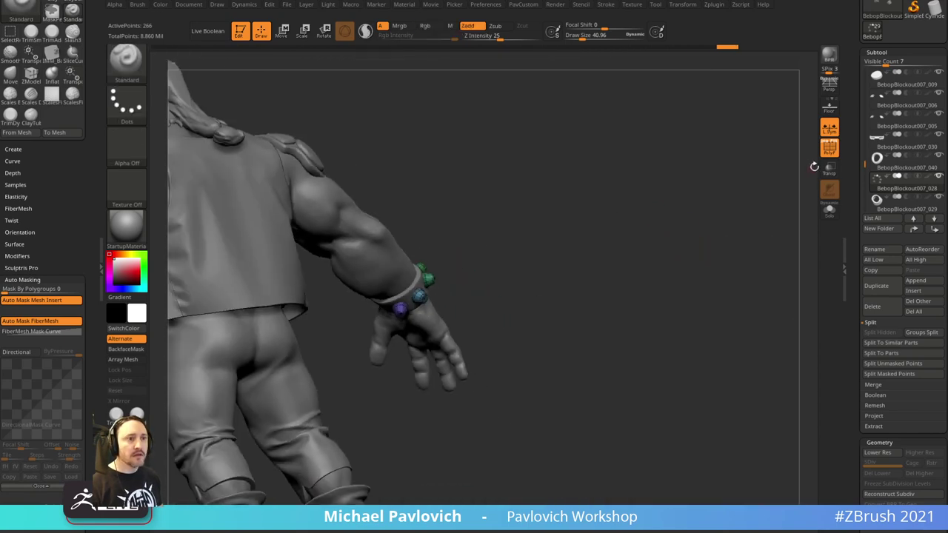
left_click_drag(654, 169, 459, 345)
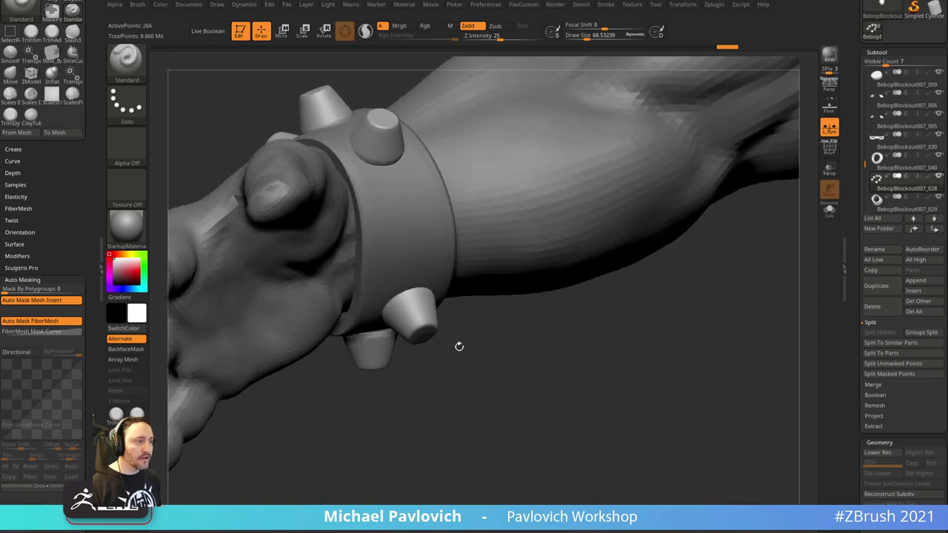
key("w")
left_click(421, 333, "ctrl")
left_click_drag(518, 360, 570, 369)
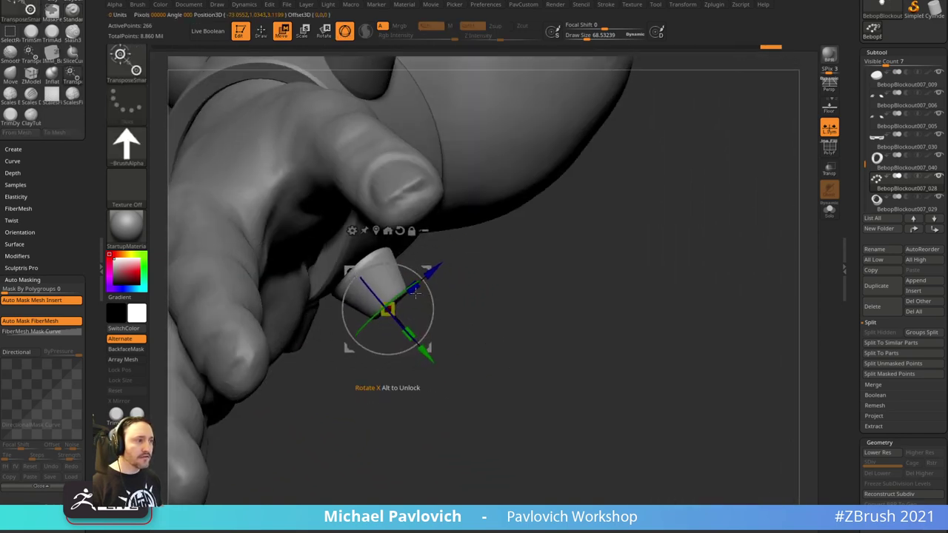
key("q")
- Bevel a crosswise edge on the palm side of the wristband into a narrow strip using ZModeler, with PolyFrame on
mouse_move(476, 298)
left_mouse_down()
mouse_move(447, 316)
mouse_move(465, 349)
mouse_move(482, 353)
mouse_move(620, 259)
left_mouse_up()
left_click(829, 149)
mouse_move(626, 207)
left_mouse_down()
mouse_move(609, 338)
mouse_move(603, 321)
mouse_move(556, 348)
mouse_move(556, 318)
left_mouse_up()
key("b")
key("z")
key("m")
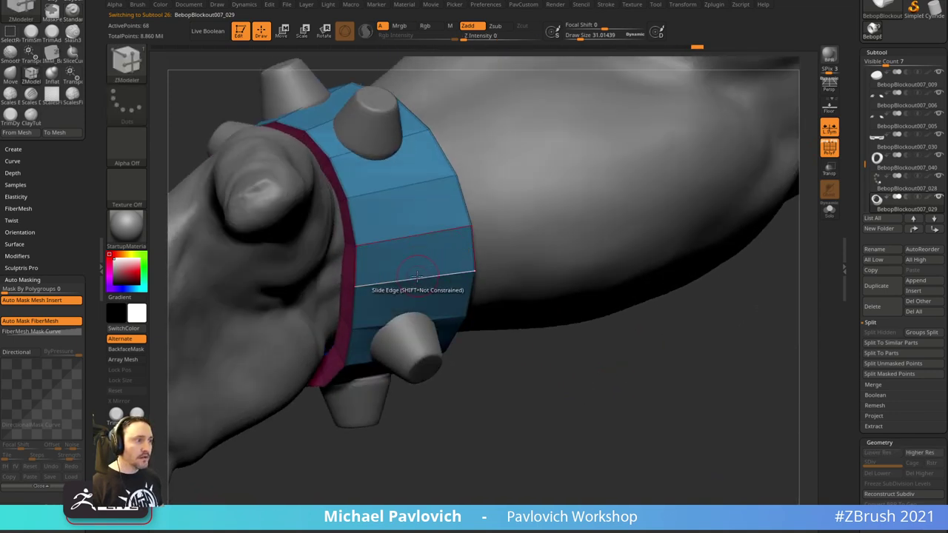
key("space")
left_click(325, 257)
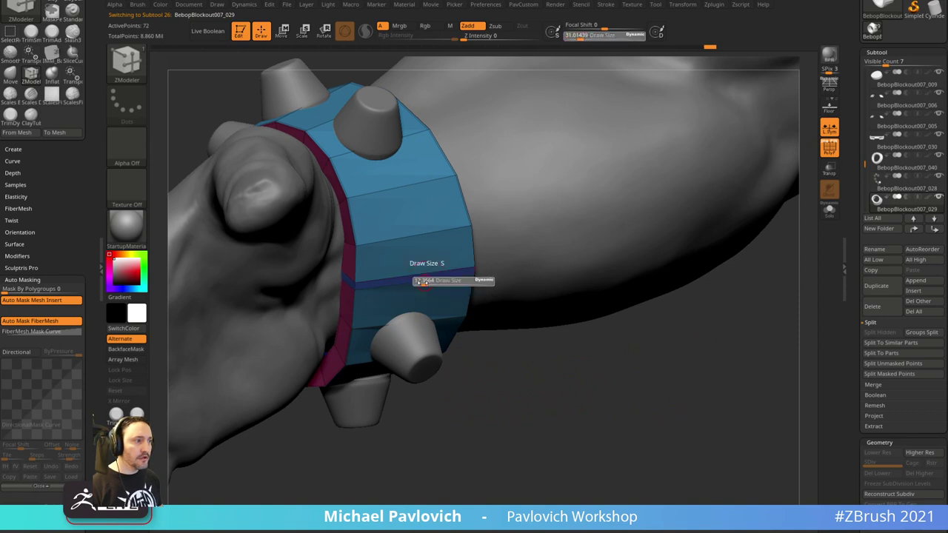
- Isolate the wristband, set the draw size to 5.44 and QMesh the narrow strip as a single poly to cut a gap through the band
left_click_drag(423, 282, 420, 282)
left_click(829, 211)
mouse_move(767, 317)
left_mouse_down()
mouse_move(721, 320)
mouse_move(662, 246)
left_mouse_up()
key("space")
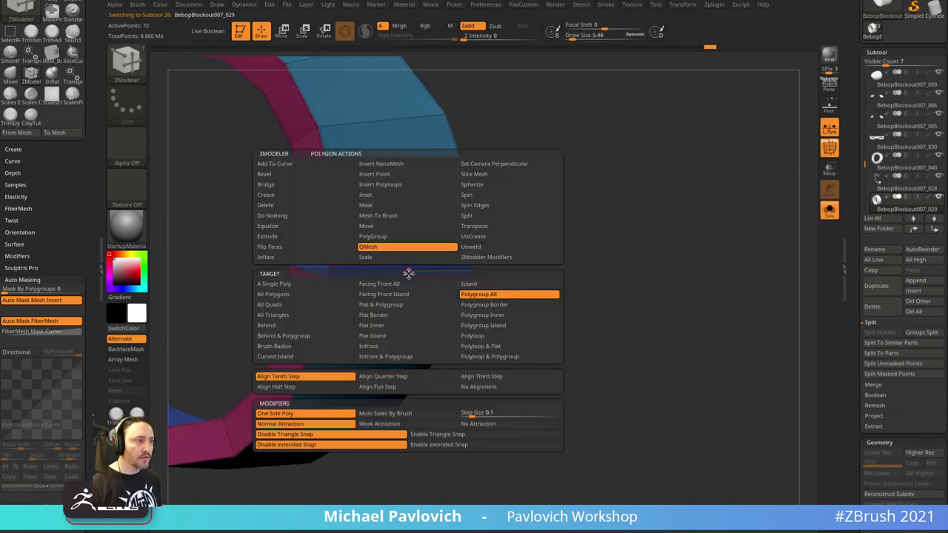
left_click(274, 283)
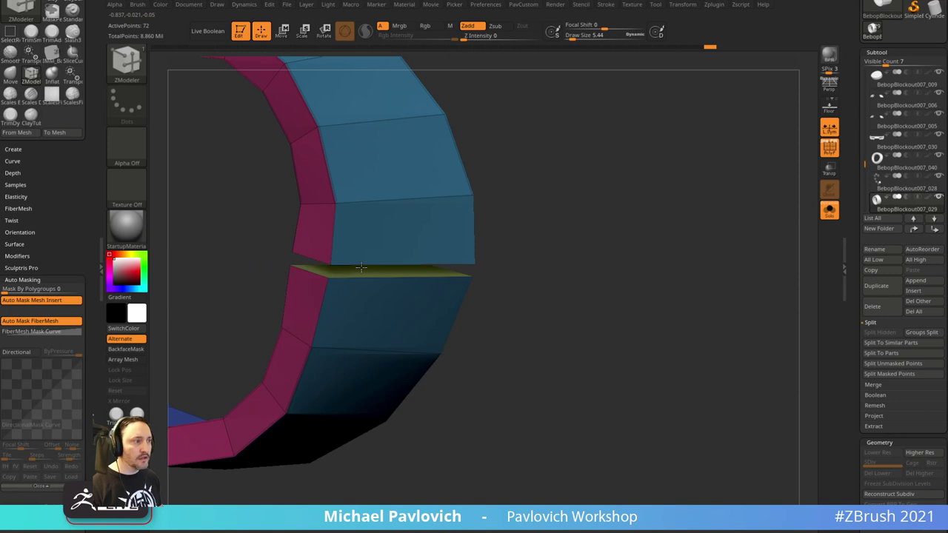
- Turn on dynamic subdivision for the split wristband and set the crease level to 3
left_click_drag(556, 255, 578, 260)
key("space")
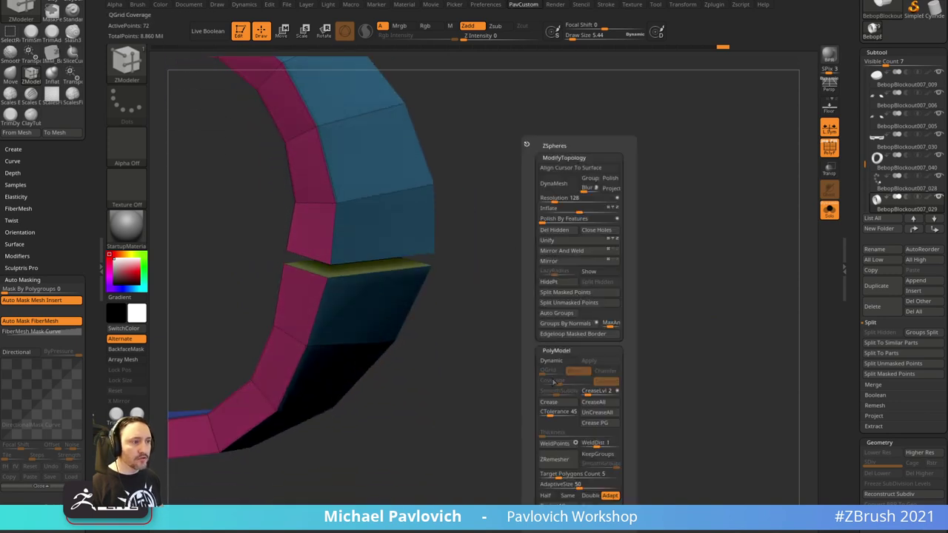
left_click(561, 362)
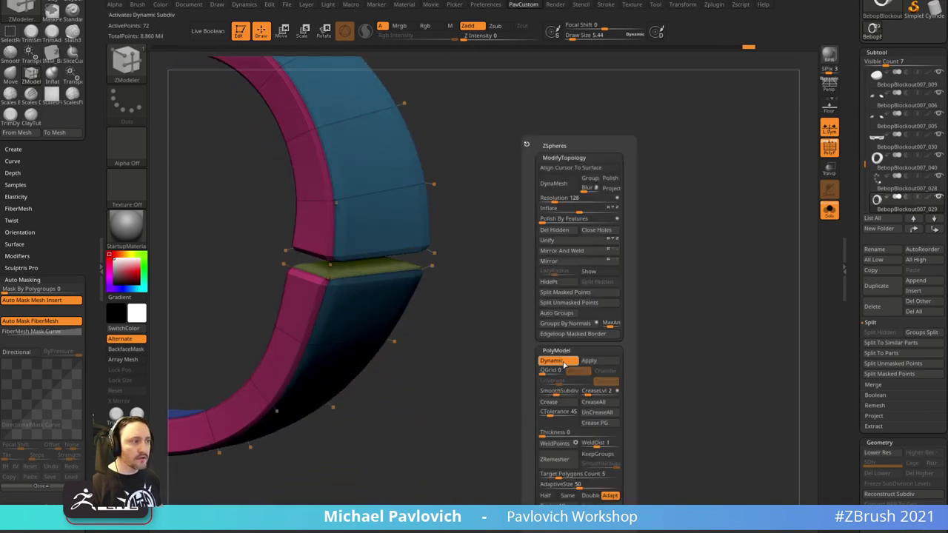
left_click_drag(590, 392, 566, 392)
right_click_drag(503, 370, 499, 241, "ctrl")
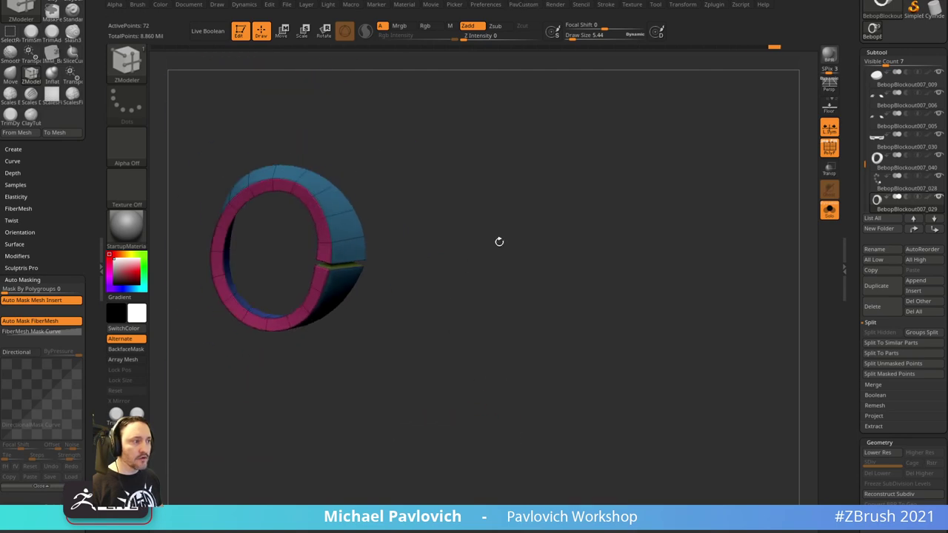
- Show the whole figure and examine how the split wristband sits on the wrist, with and without PolyFrame
left_click(830, 216)
key("shift+f")
right_click_drag(552, 364, 438, 330)
mouse_move(367, 440)
right_mouse_down("alt")
mouse_move(430, 447)
mouse_move(408, 476)
mouse_move(482, 438)
mouse_move(443, 453)
right_mouse_up("alt")
mouse_move(442, 453)
right_mouse_down("ctrl")
mouse_move(437, 434)
mouse_move(455, 406)
mouse_move(447, 414)
right_mouse_up("ctrl")
key("b")
key("s")
key("t")
mouse_move(448, 414)
right_mouse_down("ctrl")
mouse_move(445, 400)
mouse_move(497, 404)
mouse_move(507, 388)
right_mouse_up("ctrl")
right_click_drag(506, 388, 478, 396, "ctrl")
left_click_drag(478, 396, 553, 427)
key("shift+f")
right_click_drag(554, 427, 562, 392)
- Insert an edge loop around the middle of the wristband with ZModeler's Insert action on the Multiple EdgeLoops target
key("b")
key("z")
key("m")
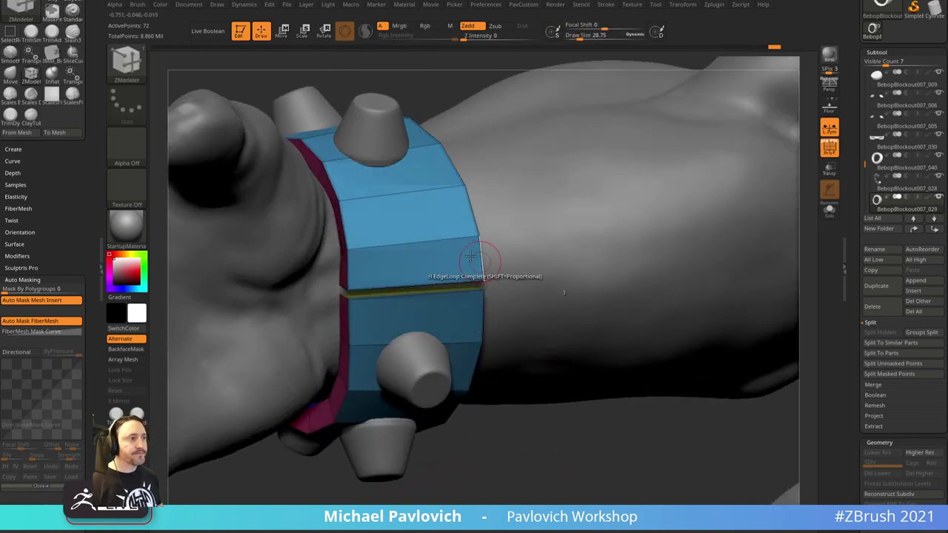
key("space")
left_click(388, 261)
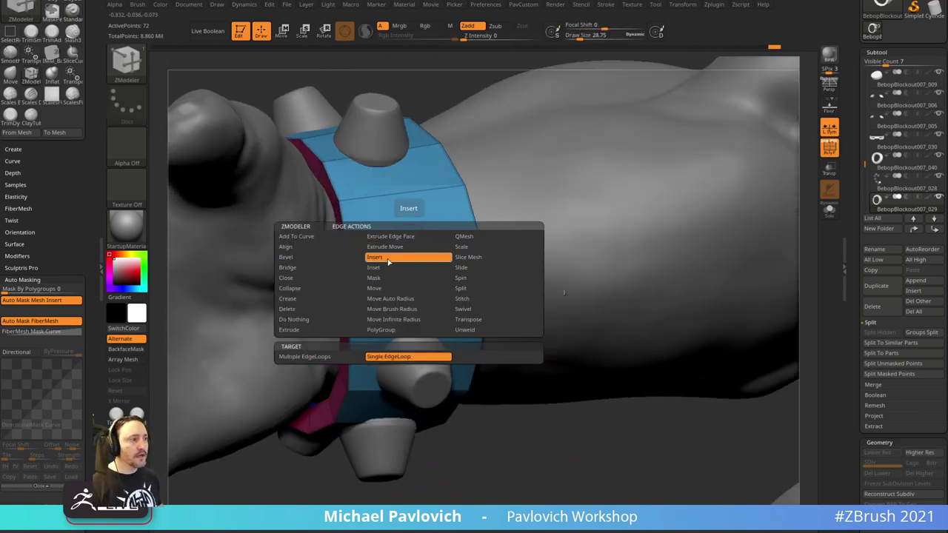
left_click(338, 357)
left_click(463, 426)
left_click(411, 244)
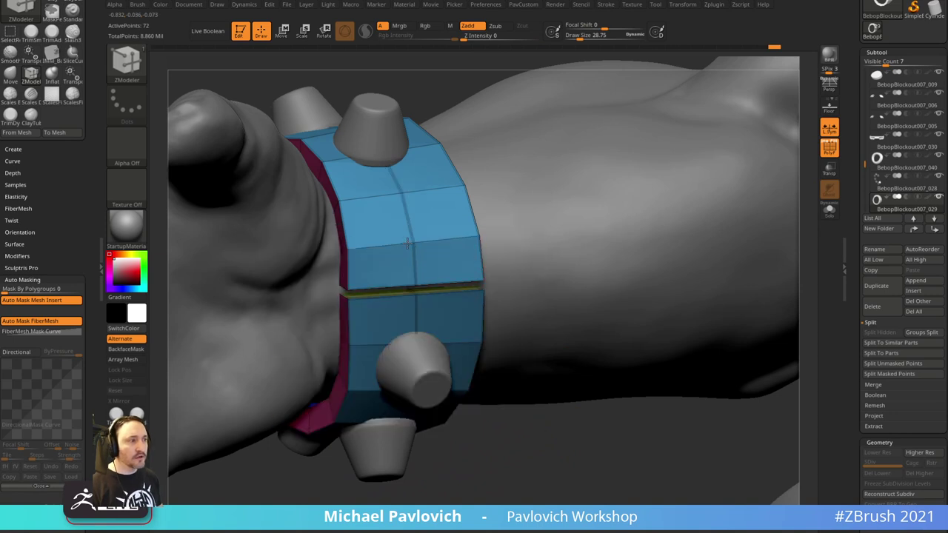
- Isolate the wristband, remove the creases from all its edges and set the draw size to 8.50
left_click_drag(522, 416, 531, 463)
key("3")
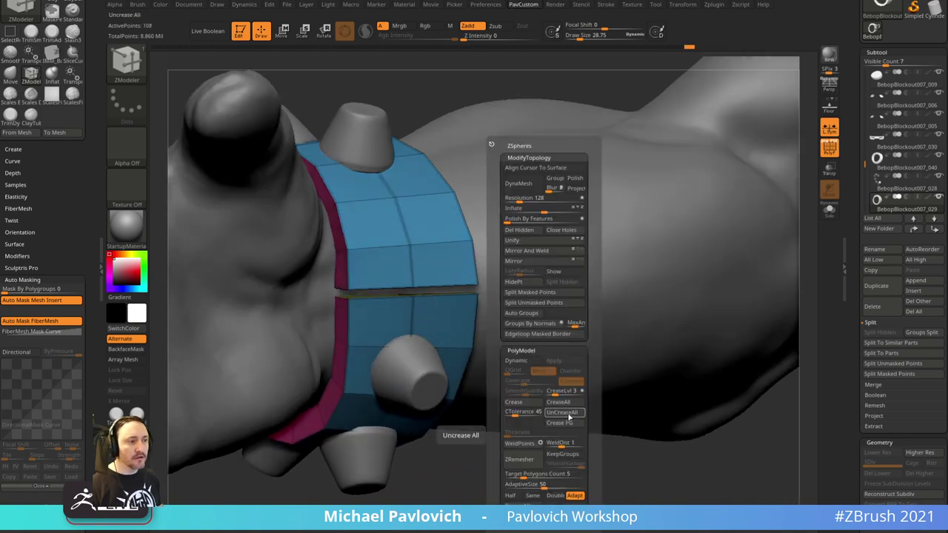
left_click_drag(666, 370, 765, 313)
key("s")
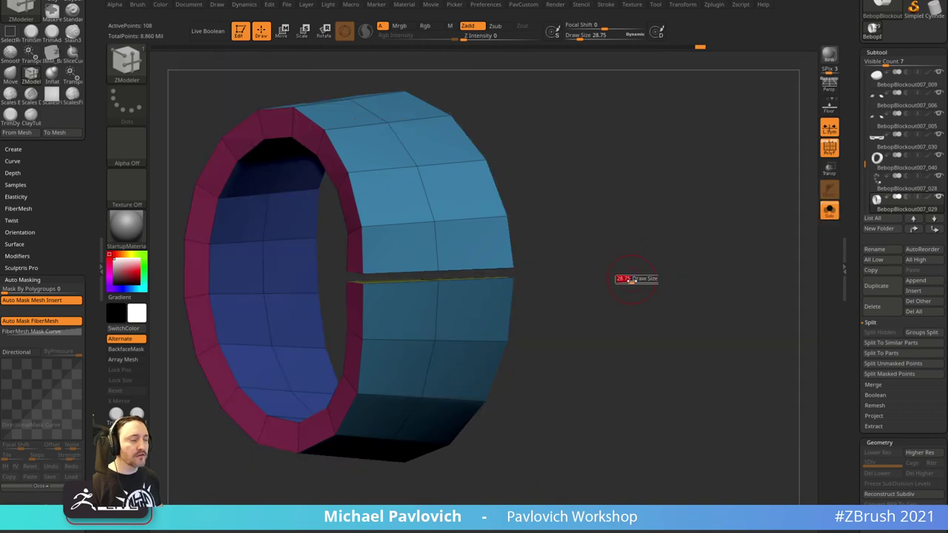
left_click(621, 282)
mouse_move(625, 286)
left_mouse_down()
mouse_move(639, 290)
mouse_move(594, 297)
left_mouse_up()
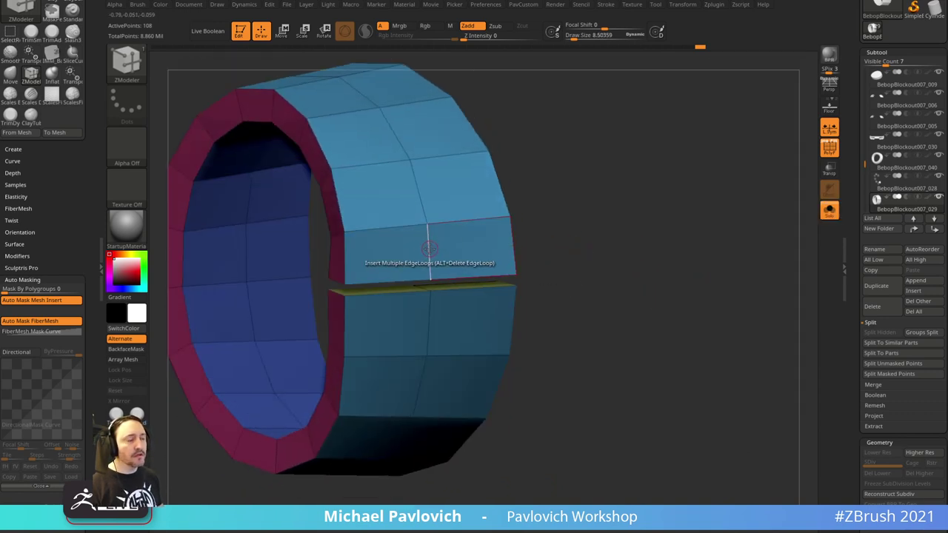
- Bevel the wristband's middle edge loop as EdgeLoop Complete, Single Row, and regroup the band's polygons with Groups By Normals
key("space")
left_click(326, 257)
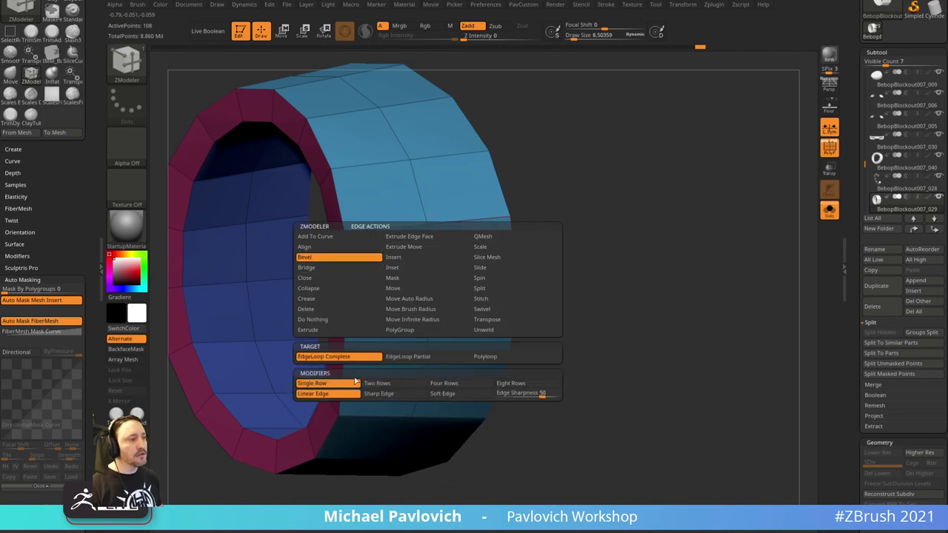
left_click_drag(434, 265, 432, 224)
key("2")
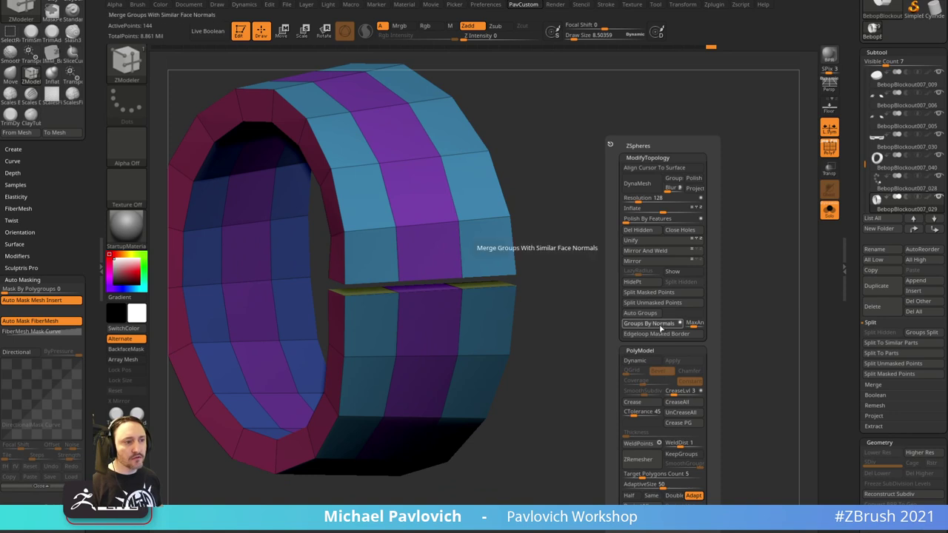
left_click(661, 328)
left_click_drag(652, 356, 657, 327)
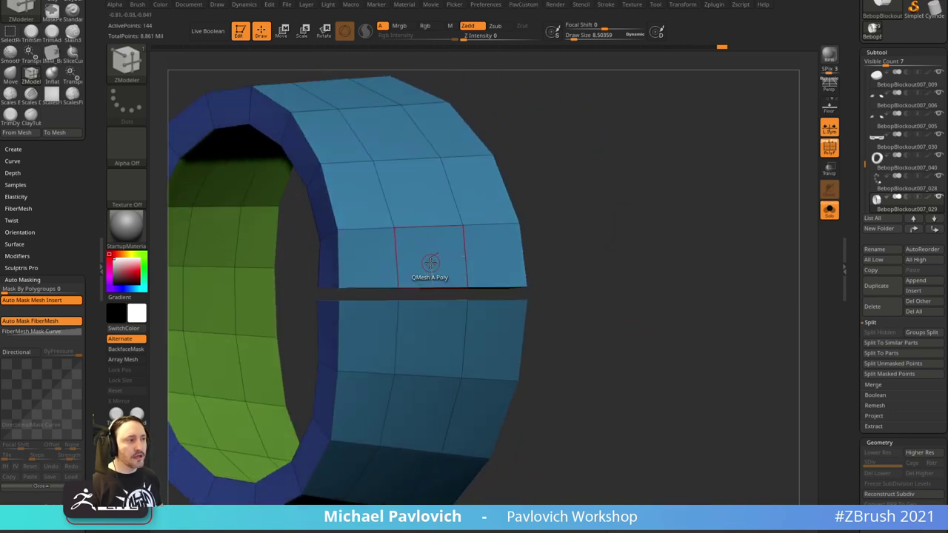
- QMesh the middle polygon beside the gap to cut a notch, and extend the opposite middle face into it as a tab
left_click_drag(394, 293, 542, 299)
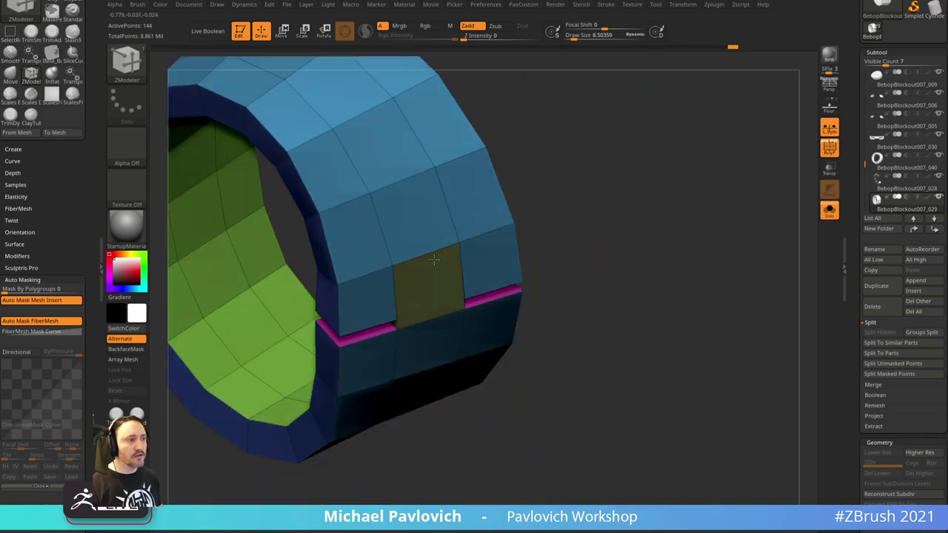
left_click_drag(533, 234, 451, 269)
key("ctrl+z")
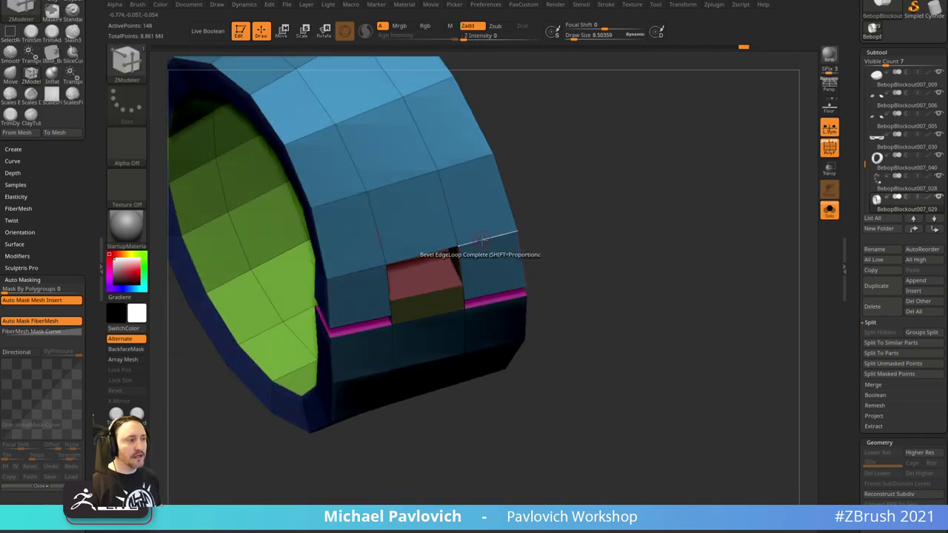
key("ctrl+z")
key("space")
left_click(297, 245)
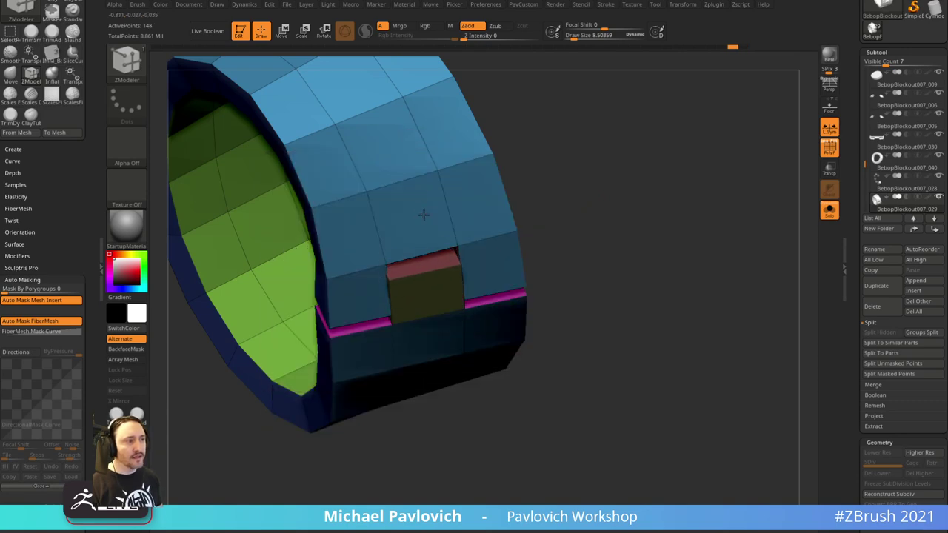
- Pull both outer corners of the tab inward to taper it inside the notch
mouse_move(648, 195)
left_mouse_down()
mouse_move(680, 169)
mouse_move(664, 186)
left_mouse_up()
left_click_drag(582, 215, 566, 216)
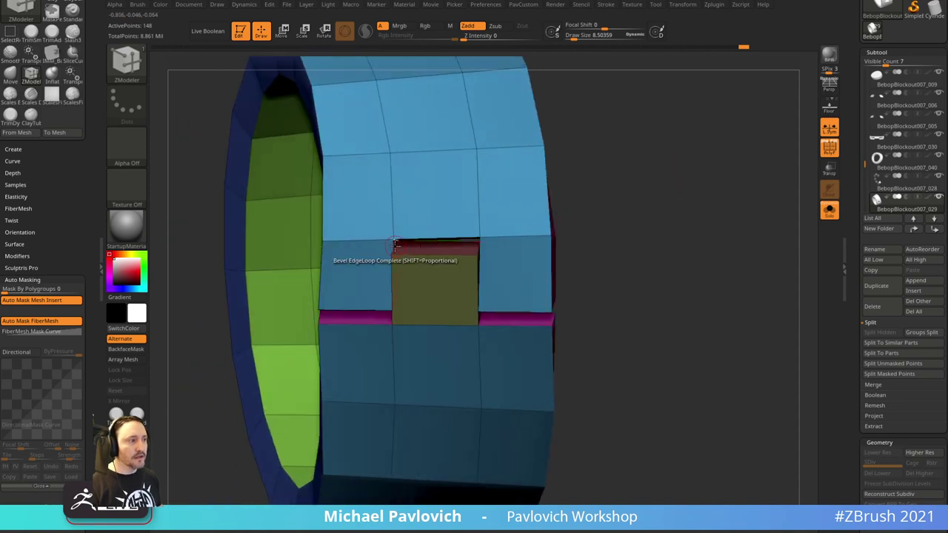
left_click_drag(580, 172, 613, 173)
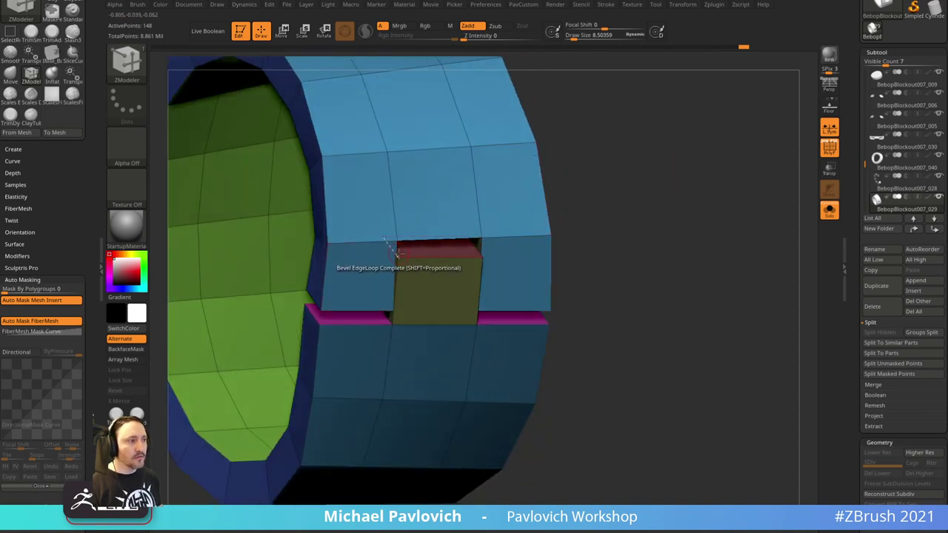
key("space")
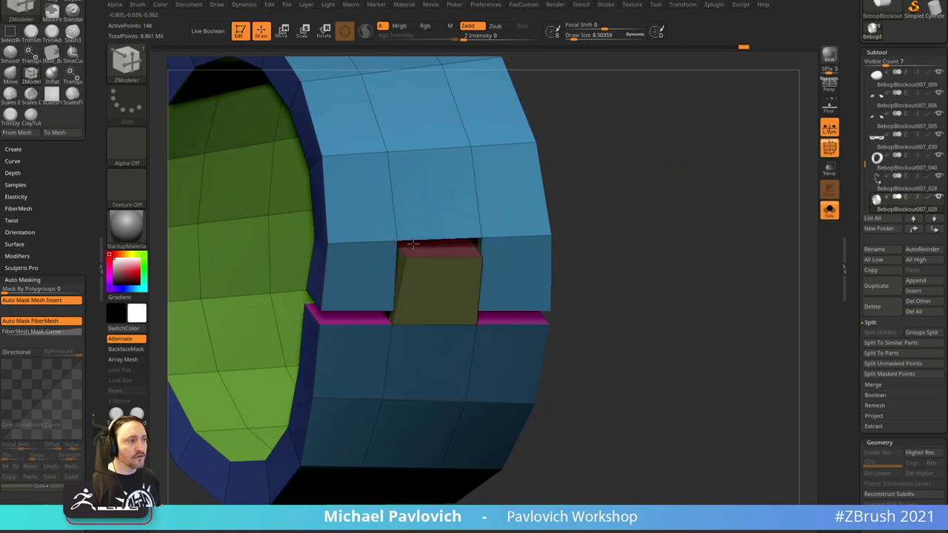
right_click_drag(413, 242, 474, 248)
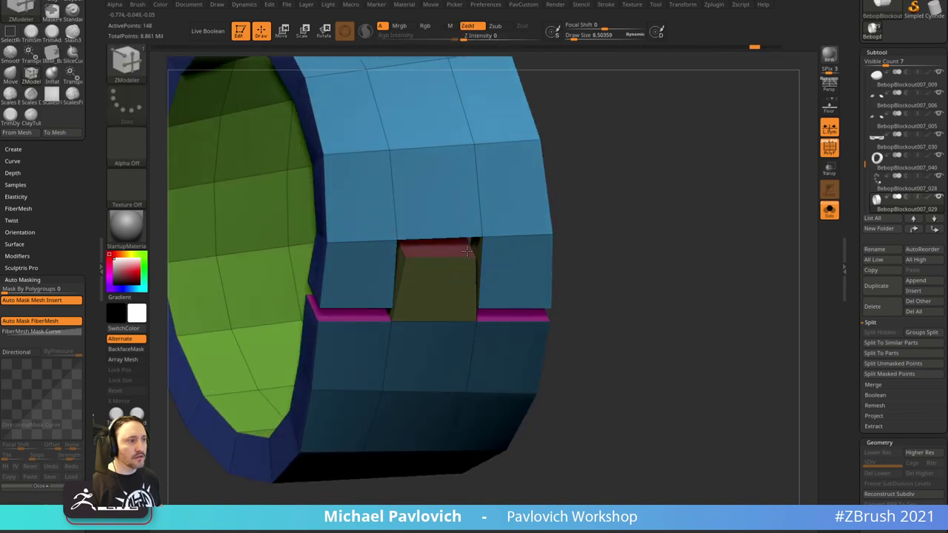
- Switch to the Move brush with Topological auto masking at range 1.5, set the draw size to 43.67 and adjust the band around the tab
mouse_move(631, 231)
right_mouse_down()
mouse_move(626, 170)
mouse_move(627, 190)
mouse_move(438, 328)
mouse_move(476, 224)
right_mouse_up()
key("b")
key("m")
key("v")
left_click_drag(57, 491, 57, 195)
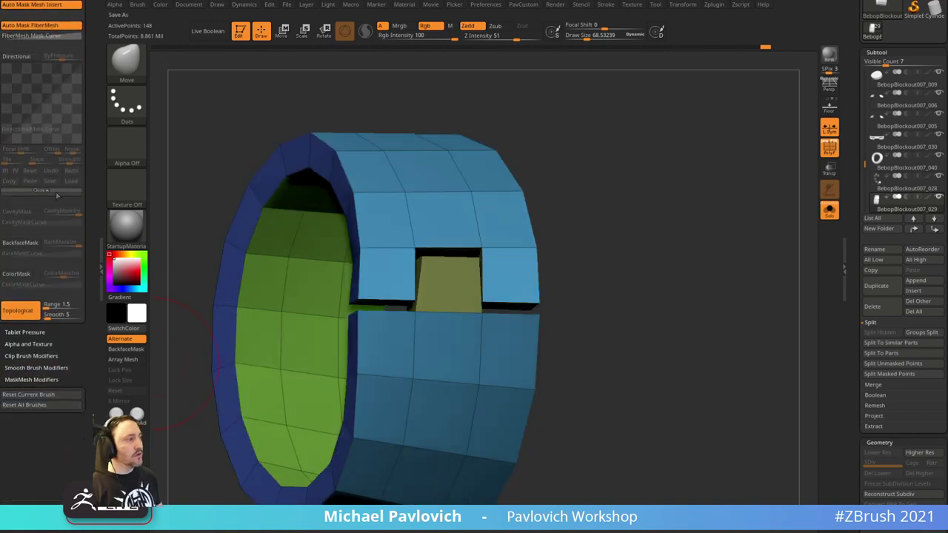
key("s")
left_click_drag(460, 298, 420, 311)
right_click_drag(489, 297, 451, 308)
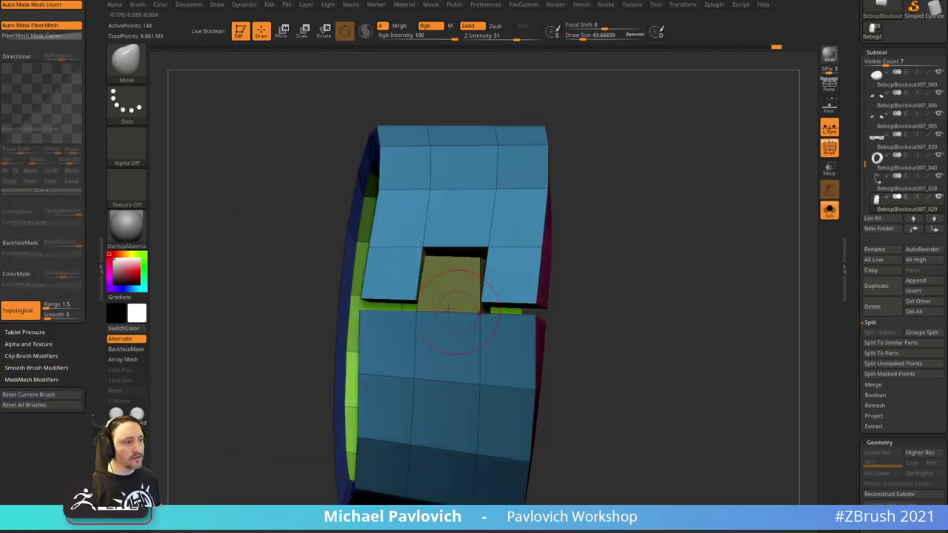
right_click_drag(471, 259, 466, 249)
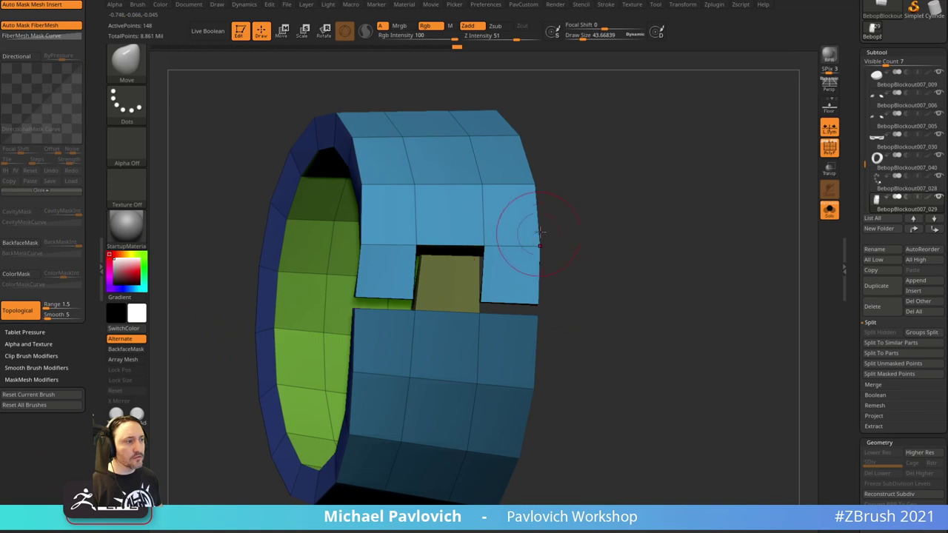
key("b")
key("m")
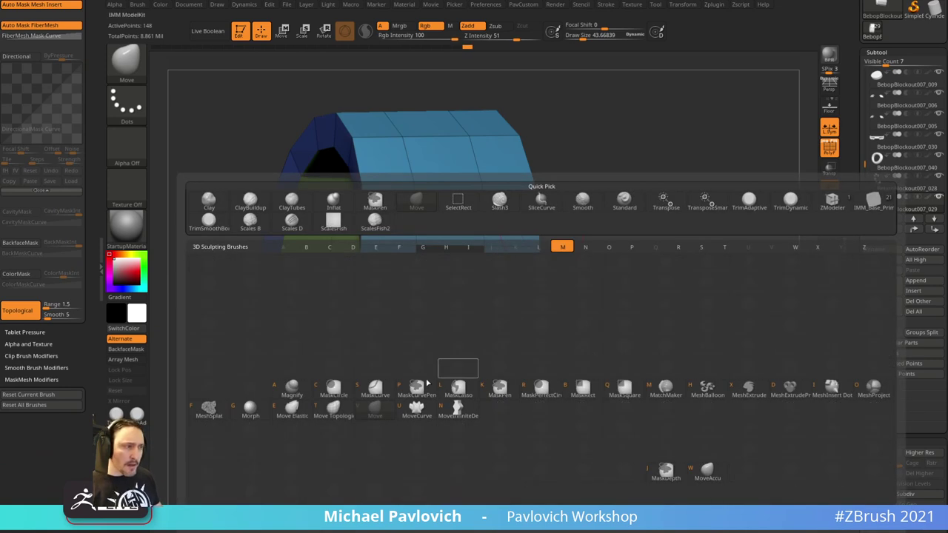
left_click(680, 205)
mouse_move(599, 205)
right_mouse_down()
mouse_move(613, 212)
mouse_move(610, 237)
mouse_move(617, 237)
mouse_move(613, 221)
right_mouse_up()
key("q")
- Enlarge the Move brush's draw size to about 145 and shift the wristband's edge along the gap
key("s")
key("s")
left_click_drag(463, 275, 448, 275)
right_click_drag(515, 208, 535, 234)
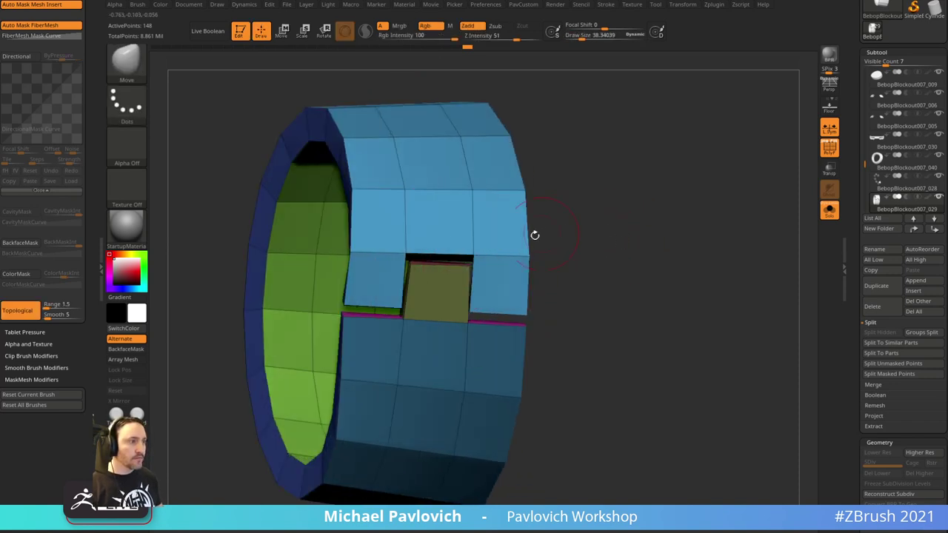
key("w")
key("s")
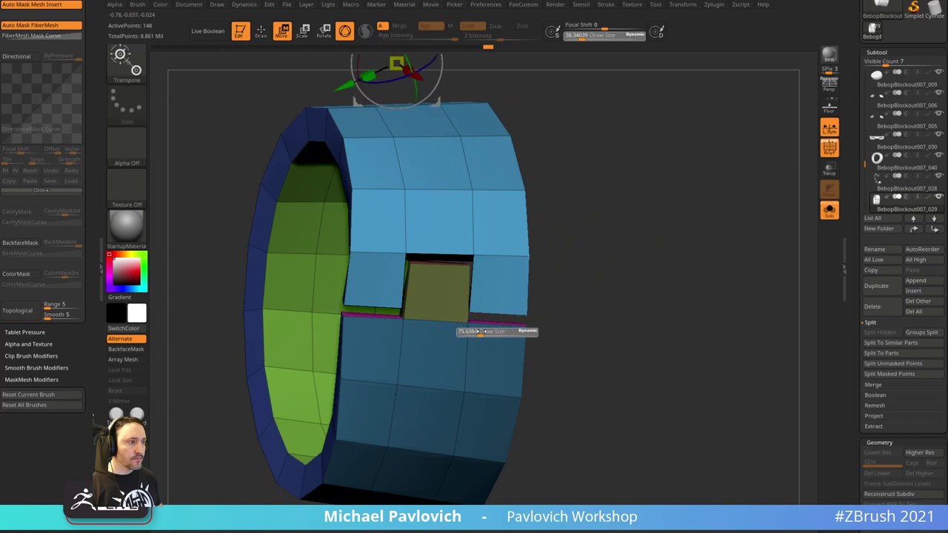
mouse_move(462, 332)
left_mouse_down()
mouse_move(477, 331)
mouse_move(469, 317)
left_mouse_up()
key("q")
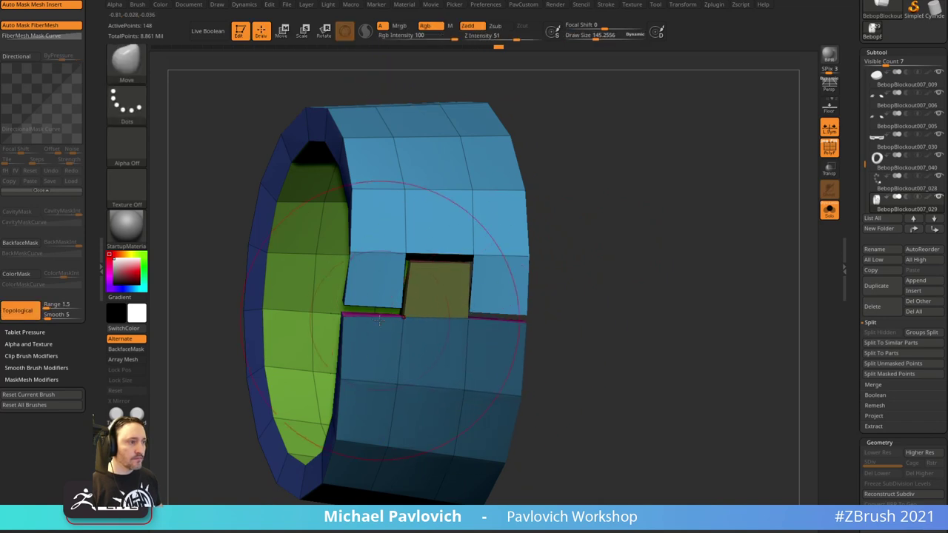
left_click_drag(380, 318, 364, 325)
- Reduce the Move brush's draw size to 68.53 and nudge the edge points of the wristband half that holds the notch
key("s")
mouse_move(516, 219)
right_mouse_down()
mouse_move(631, 234)
mouse_move(542, 231)
right_mouse_up()
key("s")
left_click_drag(562, 242, 551, 243)
mouse_move(568, 250)
right_mouse_down("ctrl")
mouse_move(583, 239)
mouse_move(582, 247)
right_mouse_up("ctrl")
key("s")
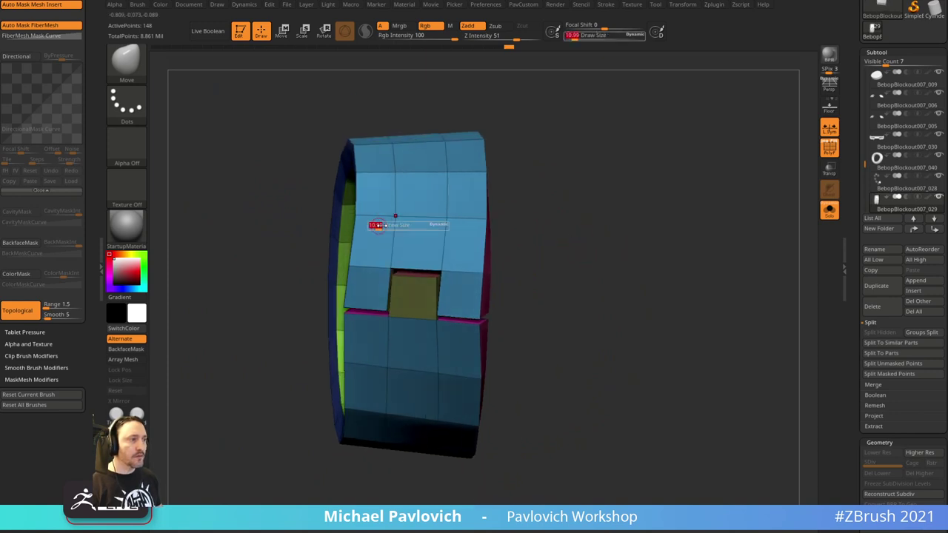
mouse_move(377, 224)
left_mouse_down()
mouse_move(394, 225)
mouse_move(365, 211)
mouse_move(367, 180)
left_mouse_up()
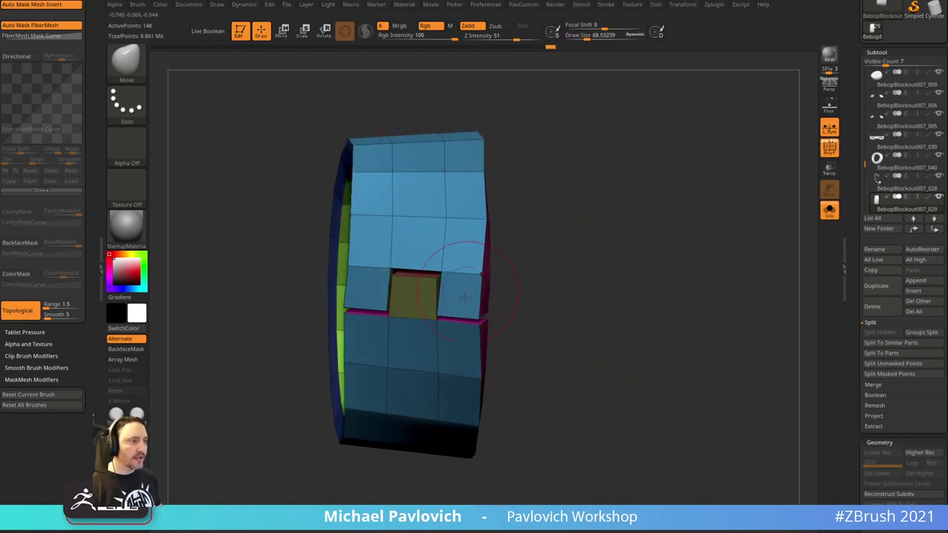
right_click_drag(527, 266, 569, 278, "ctrl")
- Switch to ZModeler, turn on dynamic subdivision for the wristband and crease its edges with tolerance 45
key("s")
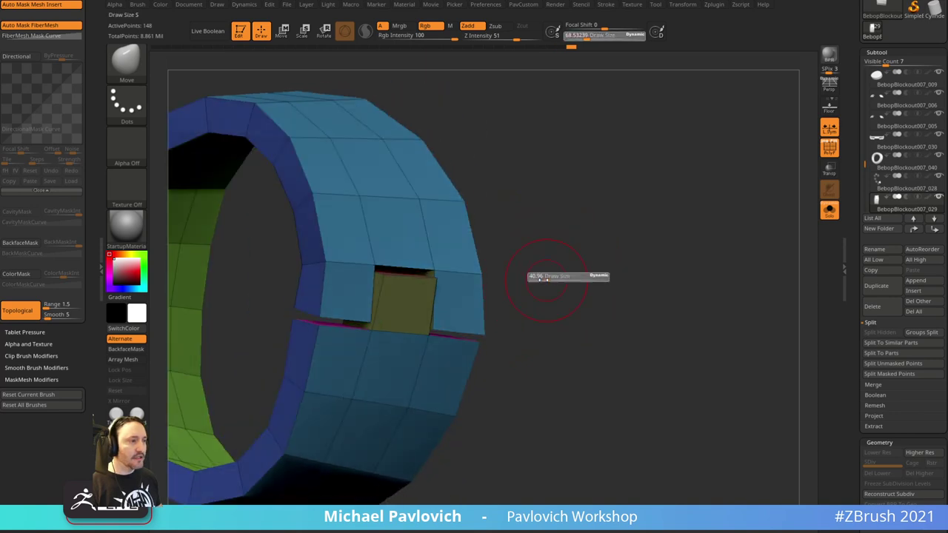
left_click_drag(568, 278, 561, 277)
mouse_move(552, 274)
right_mouse_down()
mouse_move(491, 271)
mouse_move(508, 239)
mouse_move(575, 264)
mouse_move(587, 254)
right_mouse_up()
key("b")
key("z")
key("m")
key("d")
key("2")
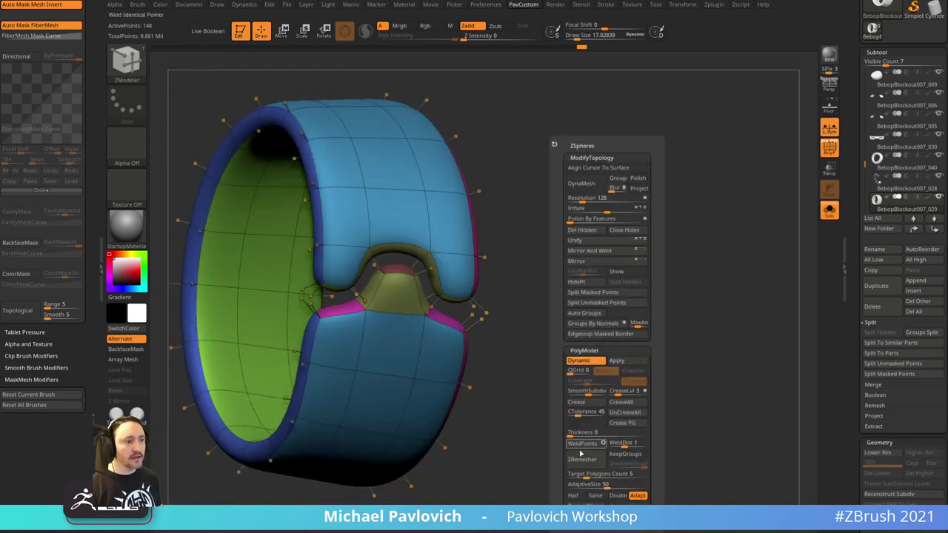
left_click(586, 407)
right_click_drag(561, 392, 581, 329, "ctrl")
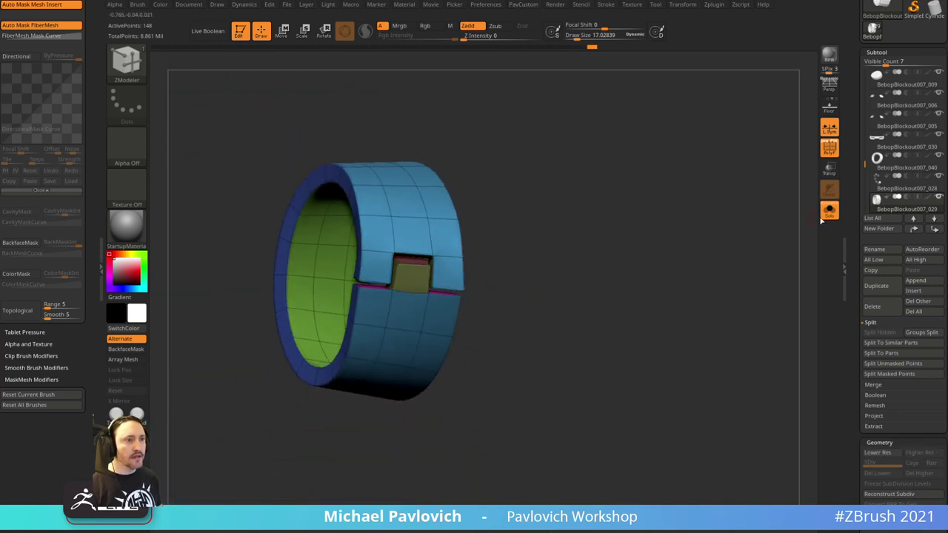
- Show the whole figure without PolyFrame and examine how the notched wristband sits on the wrist
left_click(827, 212)
left_click(828, 150)
right_click_drag(392, 449, 376, 307, "ctrl")
right_click_drag(471, 169, 609, 276)
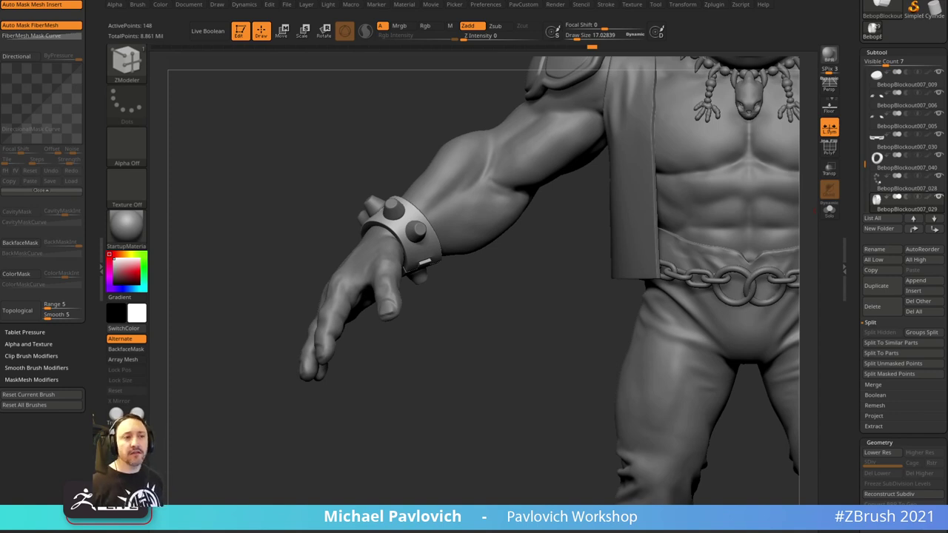
left_click_drag(530, 301, 525, 315)
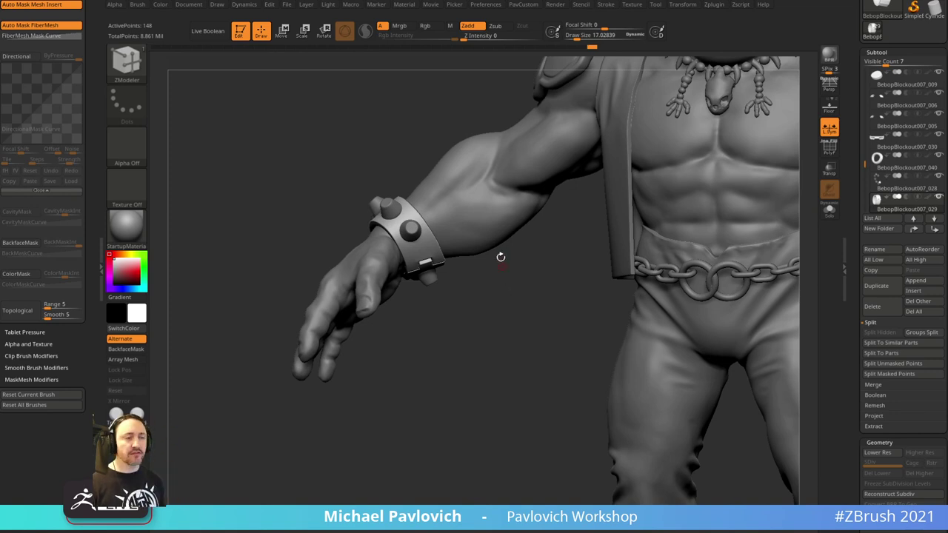
mouse_move(505, 324)
left_mouse_down()
mouse_move(524, 326)
mouse_move(325, 377)
left_mouse_up()
- Select the Standard brush, set the draw size to about 121 and examine the whole pig character from several angles
key("b")
key("s")
key("t")
key("s")
left_click_drag(741, 286, 651, 338, "alt")
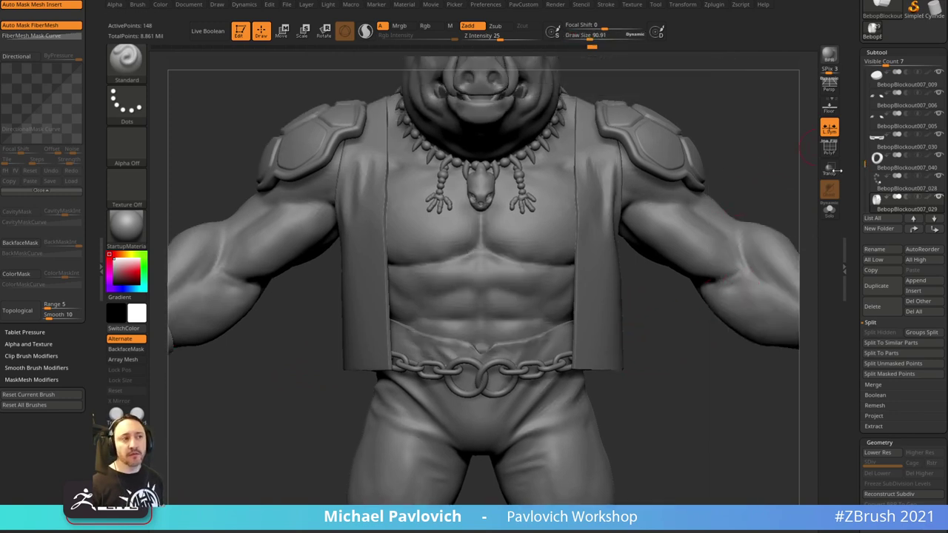
mouse_move(806, 163)
left_mouse_down()
mouse_move(738, 148)
mouse_move(755, 151)
mouse_move(749, 175)
mouse_move(760, 159)
mouse_move(745, 167)
left_mouse_up()
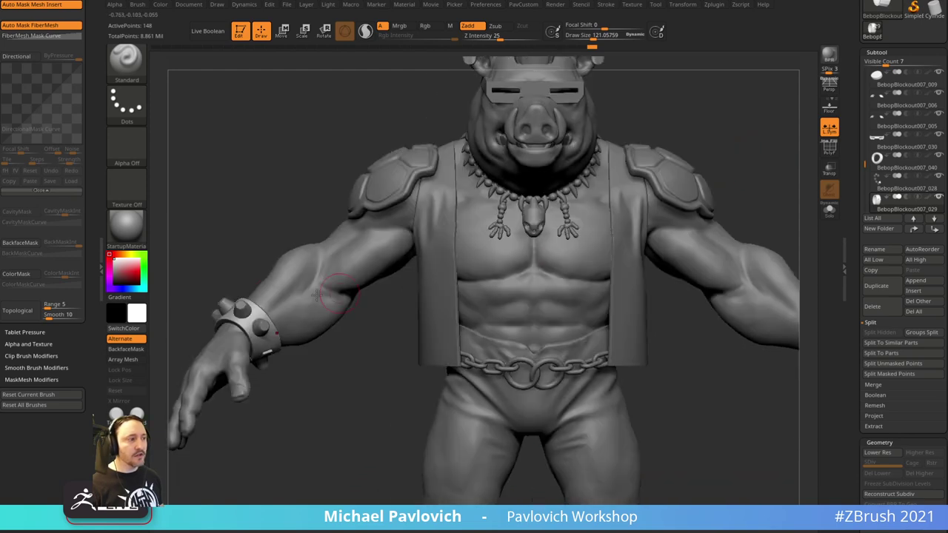
left_click_drag(323, 425, 349, 319, "alt")
left_click_drag(645, 152, 673, 182, "alt")
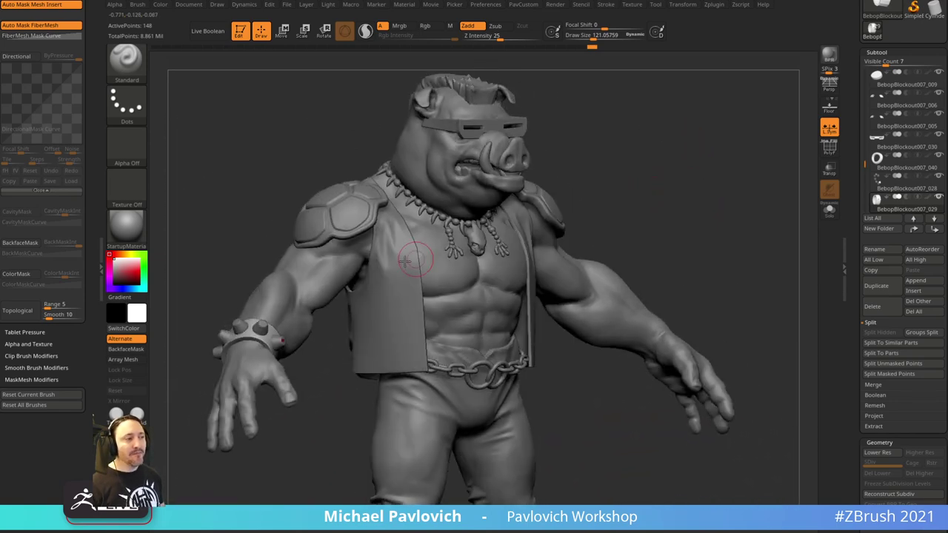
left_click_drag(623, 228, 664, 203)
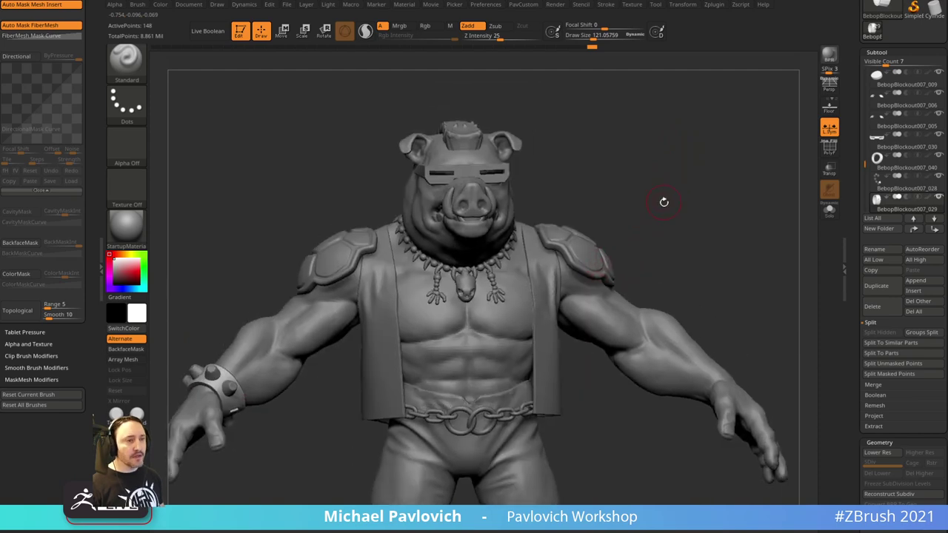
- Switch to the helmeted character's 01_Blockout model and quick save the project
left_click_drag(850, 151, 851, 252)
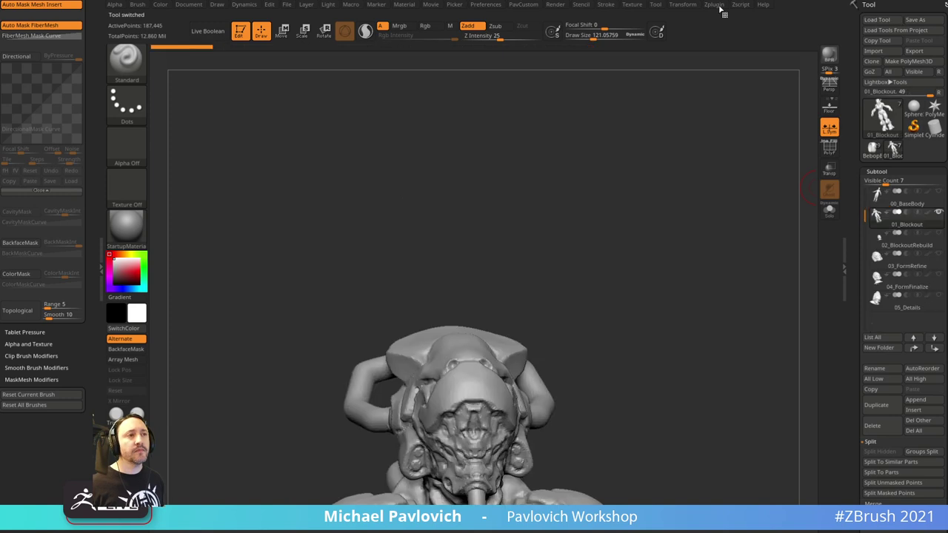
key("ctrl+s")
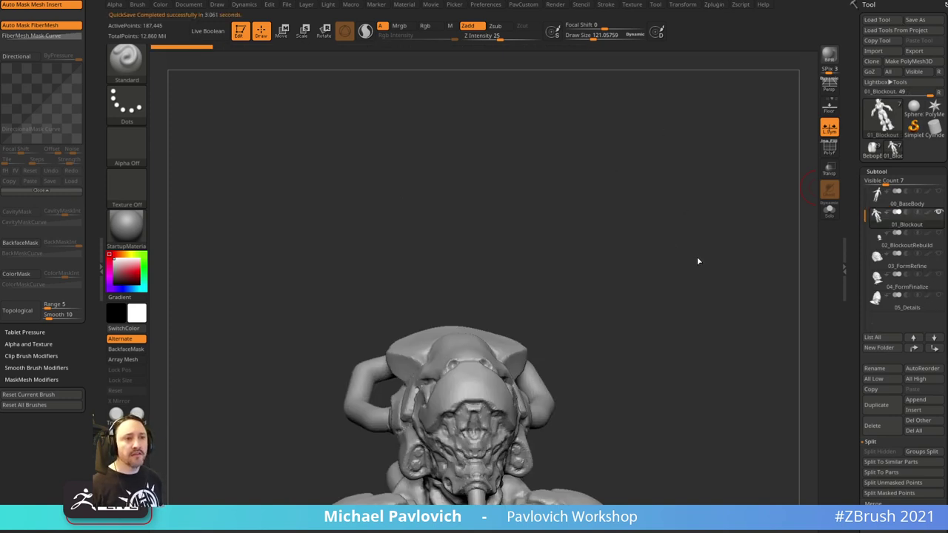
- Frame the helmeted blockout, set the draw size to 61.78 and switch to the 02_BlockoutRebuild subtool to examine its rebuilt head
left_click_drag(693, 250, 696, 275)
left_click_drag(707, 377, 730, 250, "alt")
mouse_move(737, 285)
left_mouse_down()
mouse_move(674, 229)
mouse_move(756, 184)
mouse_move(655, 175)
mouse_move(741, 140)
mouse_move(733, 235)
mouse_move(716, 217)
mouse_move(723, 267)
mouse_move(683, 307)
mouse_move(711, 311)
mouse_move(755, 289)
mouse_move(716, 294)
left_mouse_up()
key("s")
left_click(909, 246)
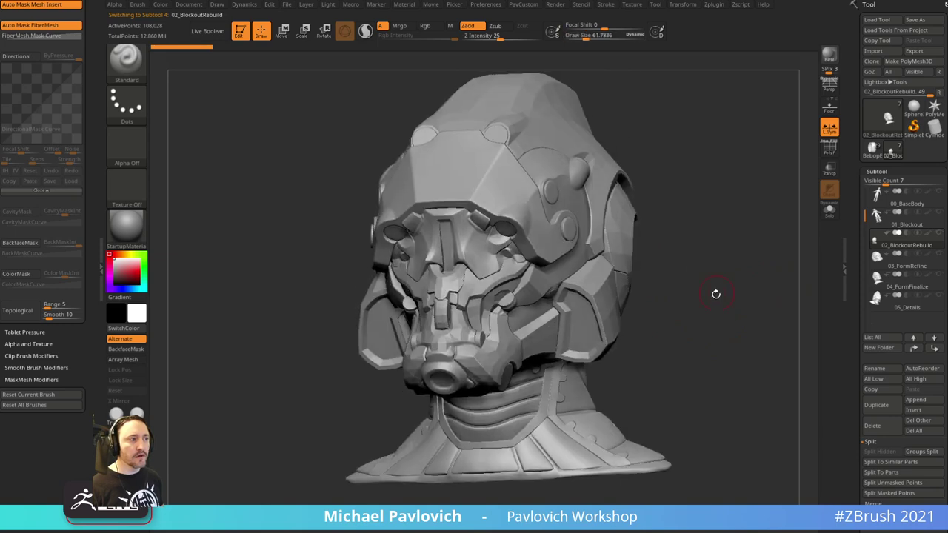
right_click_drag(552, 310, 515, 327)
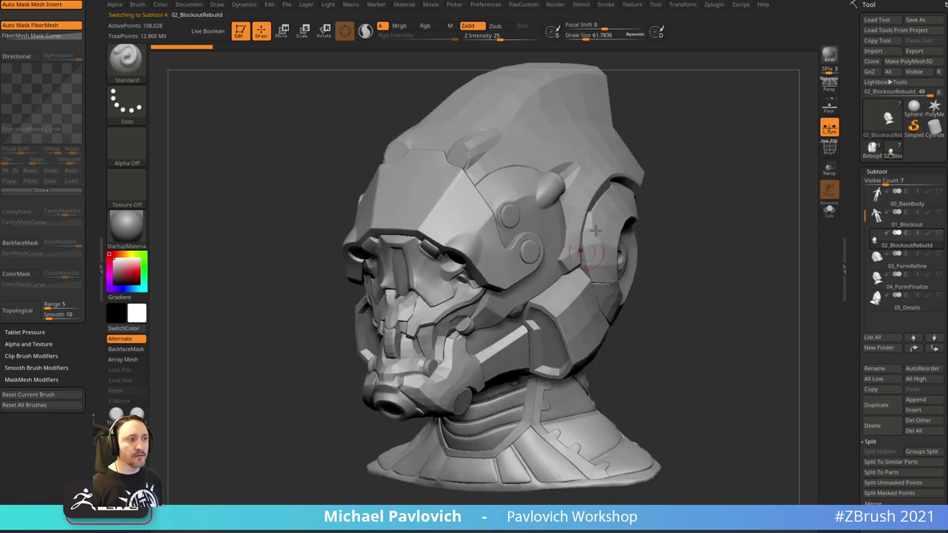
- Switch to the 04_FormFinalize subtool and on to 05_Details, checking the detailed helmet with and without PolyFrame
left_click(909, 290)
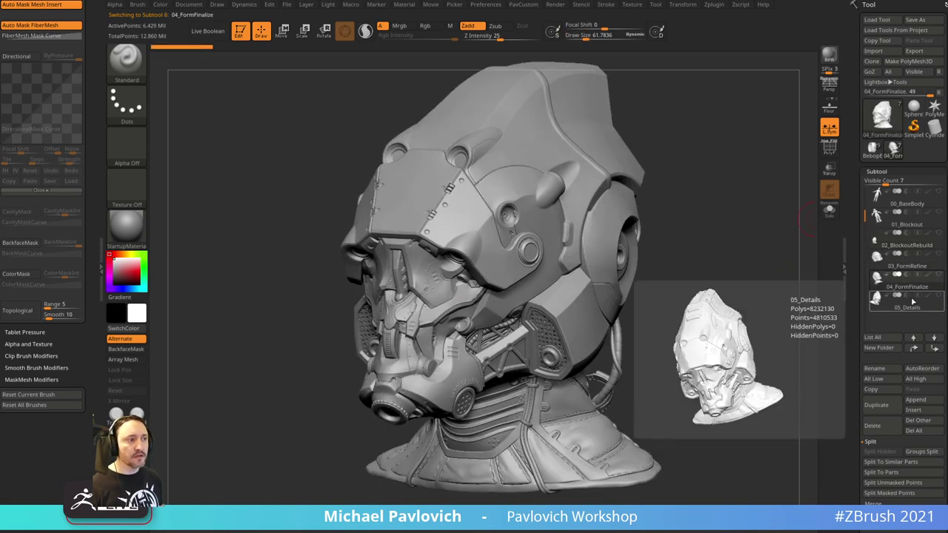
left_click(912, 311)
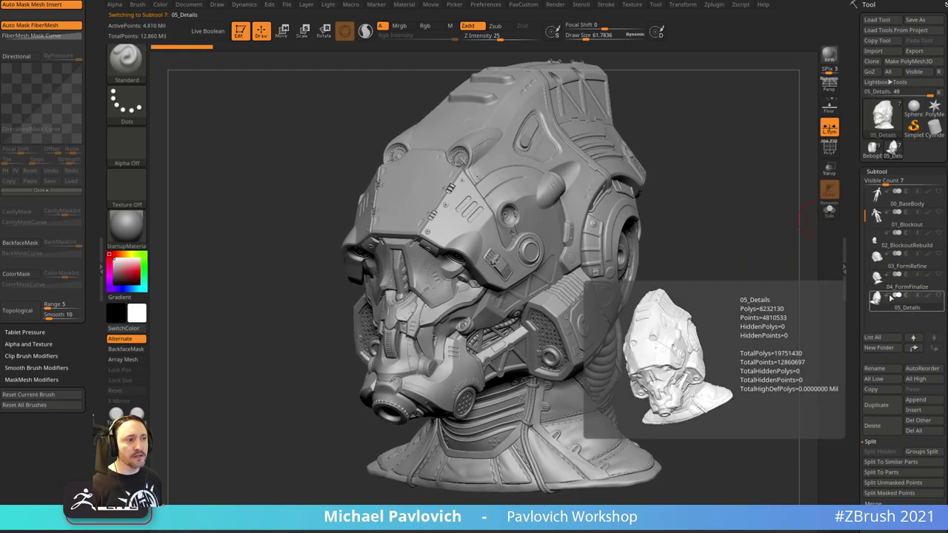
left_click(829, 147)
left_click_drag(718, 220, 762, 211)
left_click(829, 148)
mouse_move(748, 200)
left_mouse_down("alt")
mouse_move(748, 222)
mouse_move(679, 239)
mouse_move(763, 207)
mouse_move(745, 213)
left_mouse_up("alt")
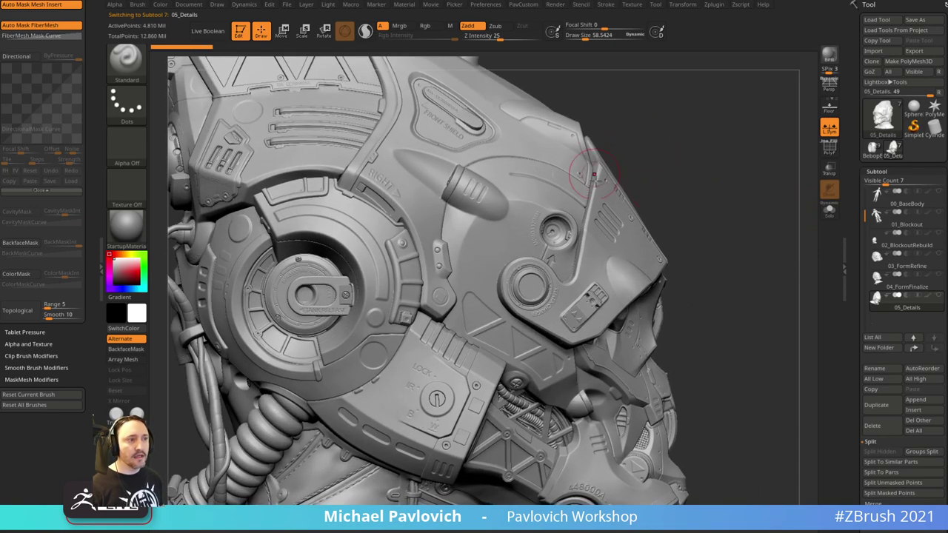
- Examine the 05_Details helmet's engraved side panels, eye sockets and breathing mask up close from both sides and the front
left_click_drag(696, 240, 453, 247)
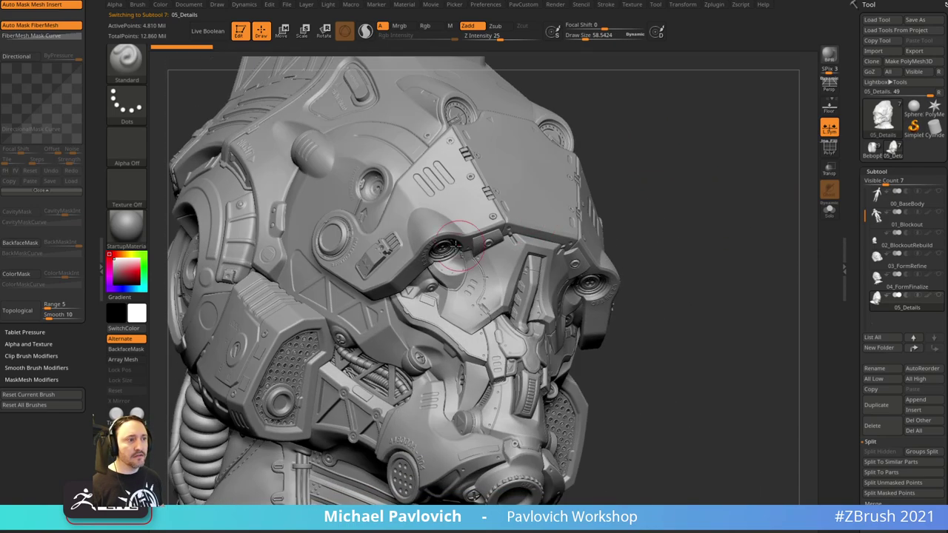
left_click_drag(620, 218, 360, 200)
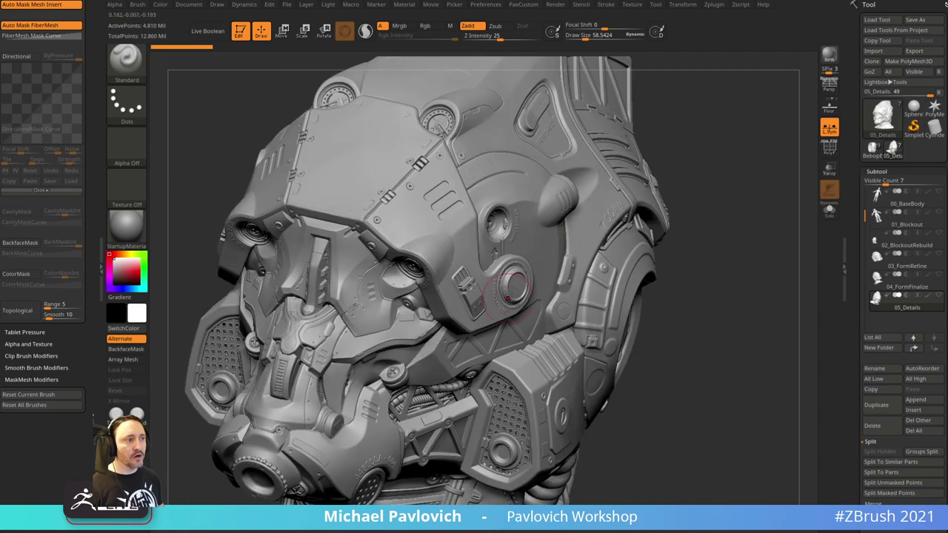
left_click_drag(561, 256, 719, 214)
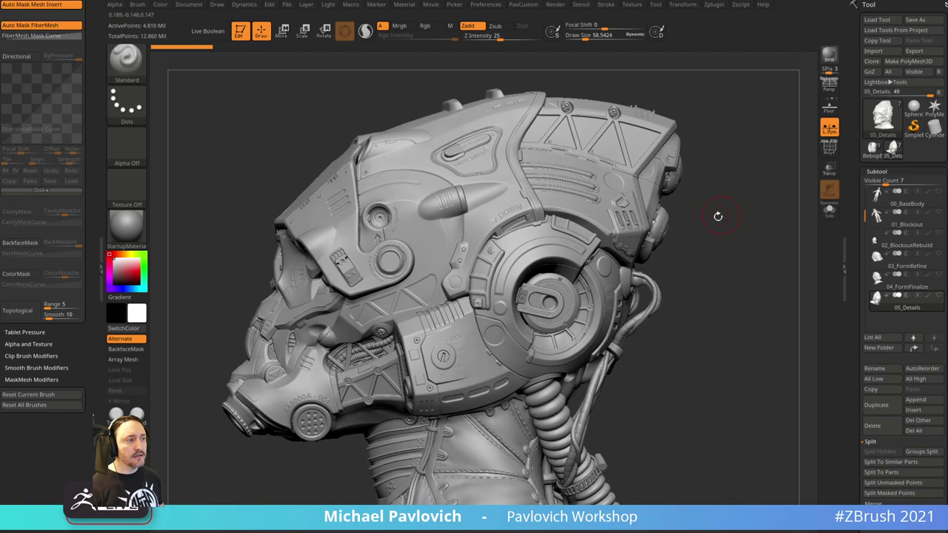
left_click_drag(719, 252, 530, 215)
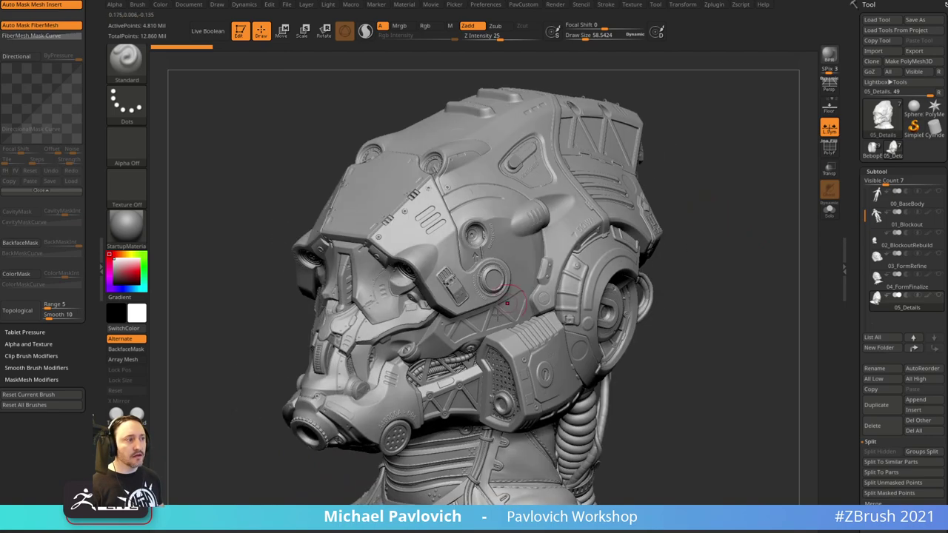
left_click_drag(374, 277, 500, 231)
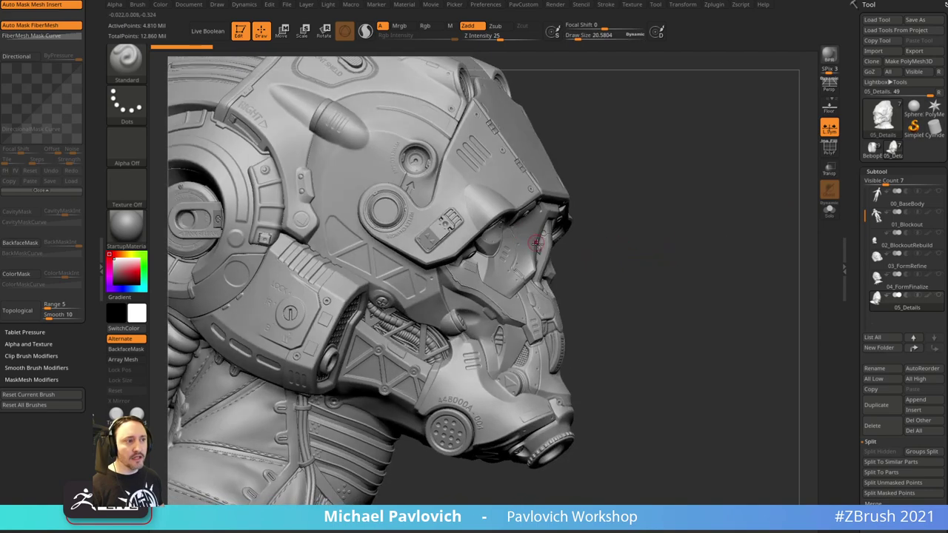
left_click_drag(642, 235, 552, 300)
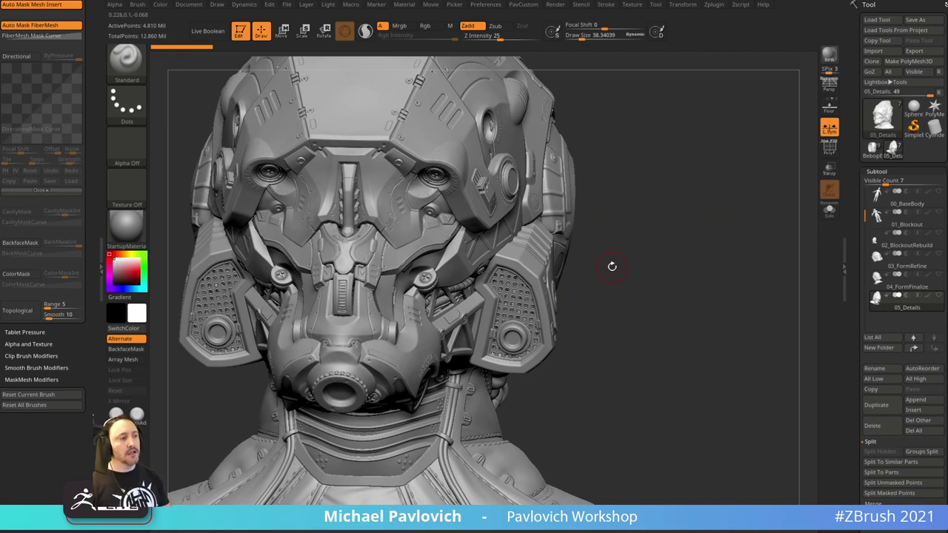
- Set the draw size to about 79 and examine the whole detailed bust from front and three-quarter views
mouse_move(740, 194)
left_mouse_down()
mouse_move(730, 245)
mouse_move(699, 223)
mouse_move(725, 253)
left_mouse_up()
key("s")
mouse_move(719, 237)
left_mouse_down()
mouse_move(721, 266)
mouse_move(711, 182)
left_mouse_up()
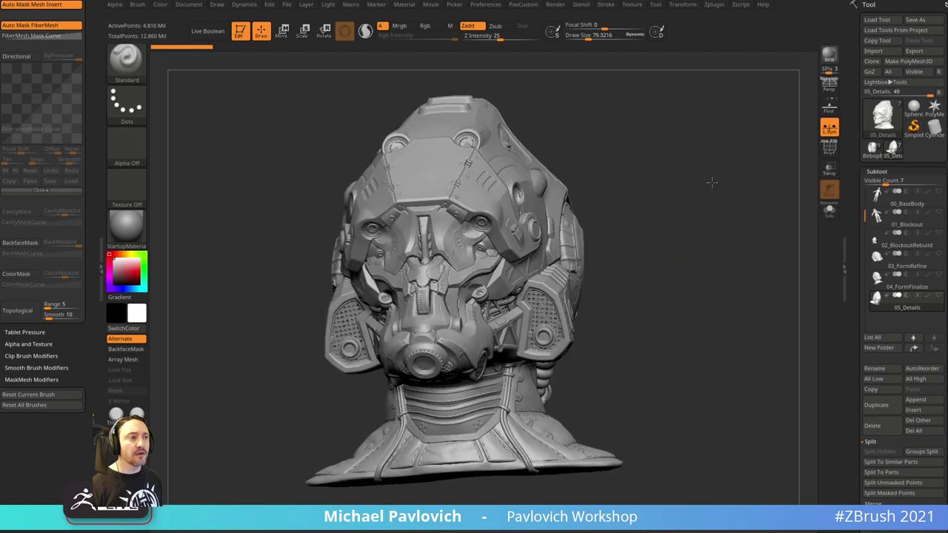
left_click_drag(655, 263, 672, 301)
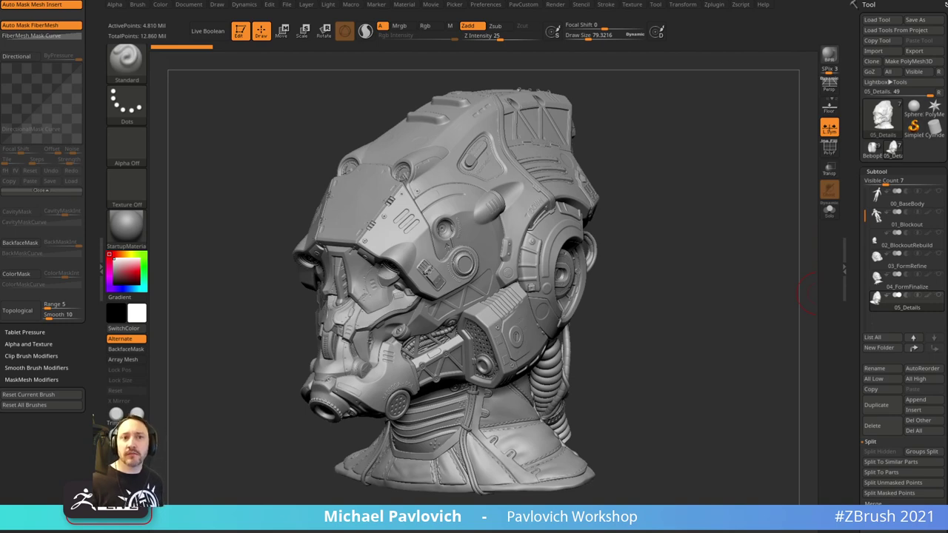
left_click_drag(808, 270, 722, 256)
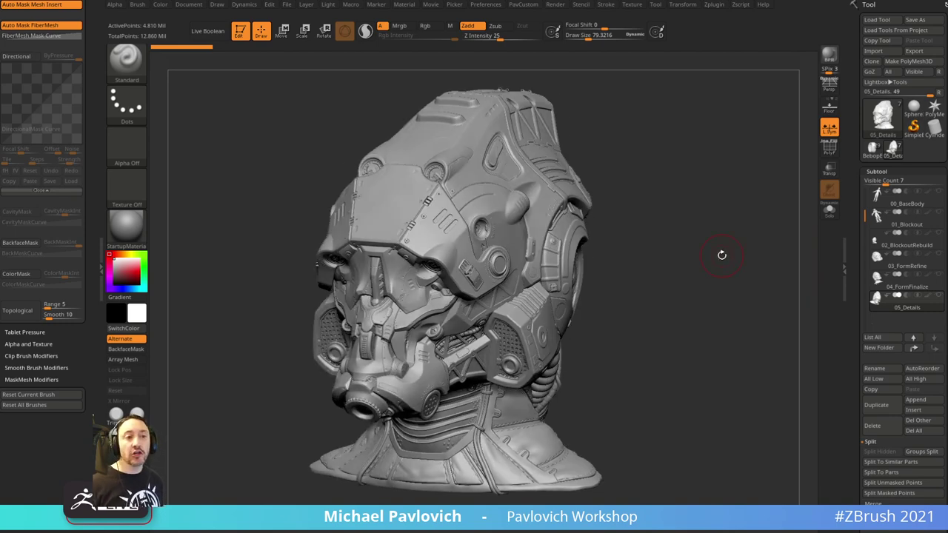
- Switch to the 01_Blockout subtool and on to 00_BaseBody, setting the draw size to about 271 to view the full figure
scroll(883, 206, "down", 2)
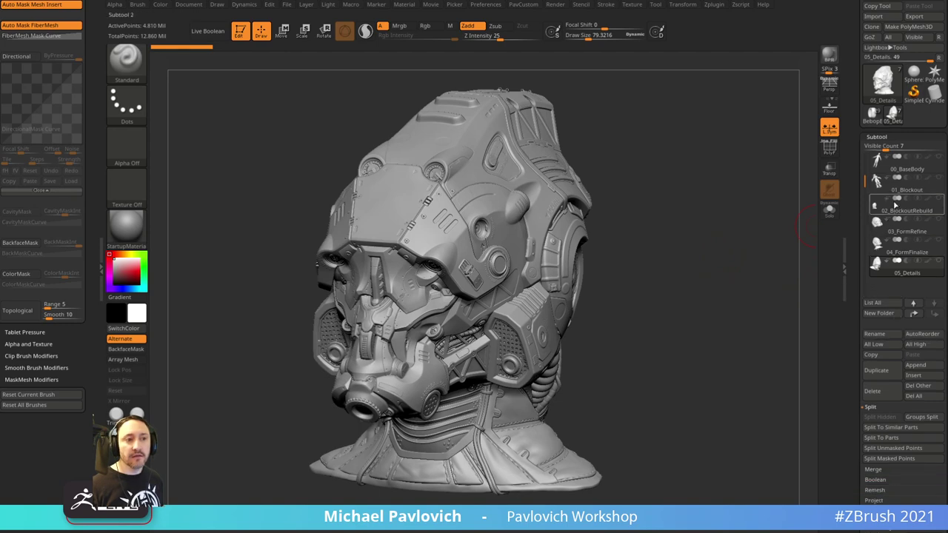
left_click(894, 187)
mouse_move(746, 264)
left_mouse_down("shift")
mouse_move(783, 285)
mouse_move(771, 318)
mouse_move(692, 204)
mouse_move(690, 235)
mouse_move(701, 235)
mouse_move(669, 206)
mouse_move(711, 212)
mouse_move(675, 249)
mouse_move(711, 250)
left_mouse_up("shift")
key("s")
left_click(877, 160)
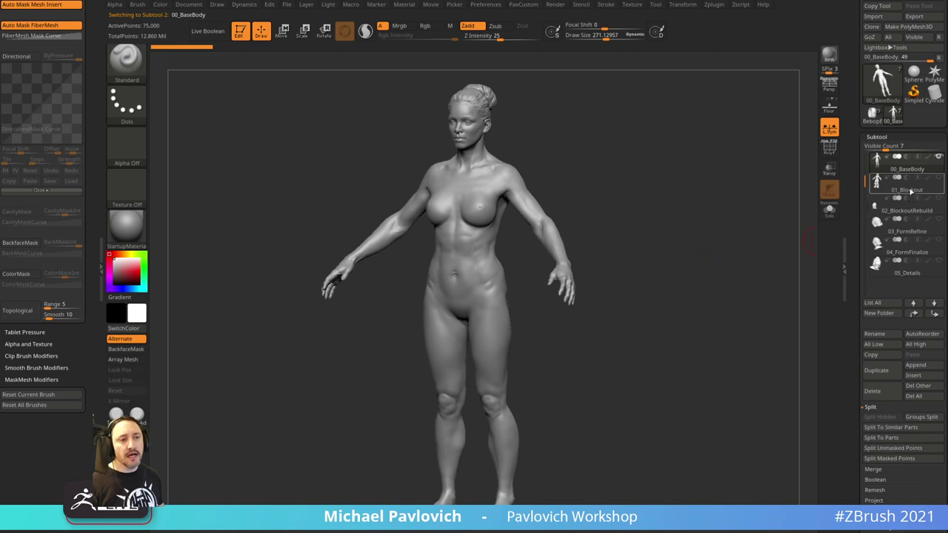
- Switch back to the 01_Blockout subtool, set the draw size to about 402 and examine the armored figure from the front
left_click(911, 193)
key("s")
left_click_drag(700, 283, 711, 282)
key("s")
mouse_move(712, 240)
left_mouse_down("alt")
mouse_move(721, 282)
mouse_move(756, 283)
left_mouse_up("alt")
mouse_move(876, 228)
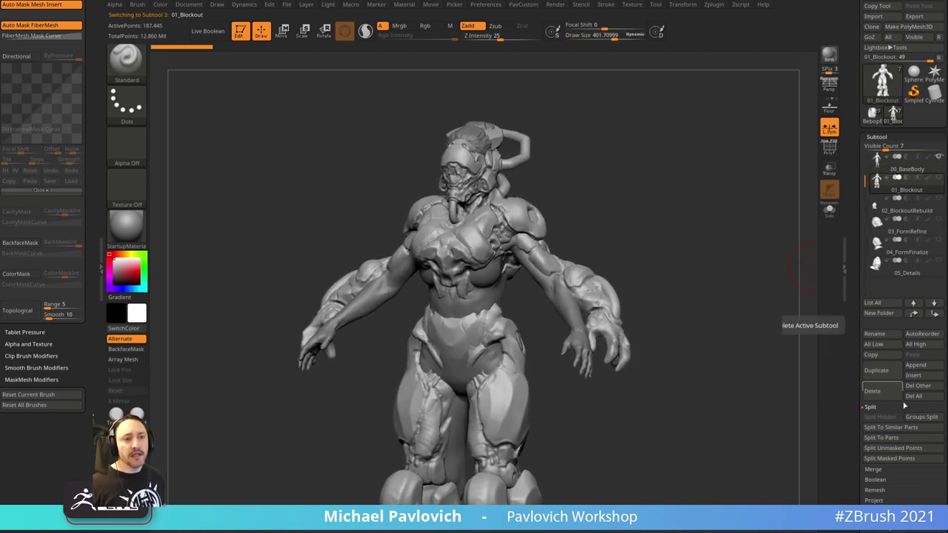
- Delete all subtools of the helmeted character, switch back to the pig character model and set the draw size to about 285
left_click(926, 397)
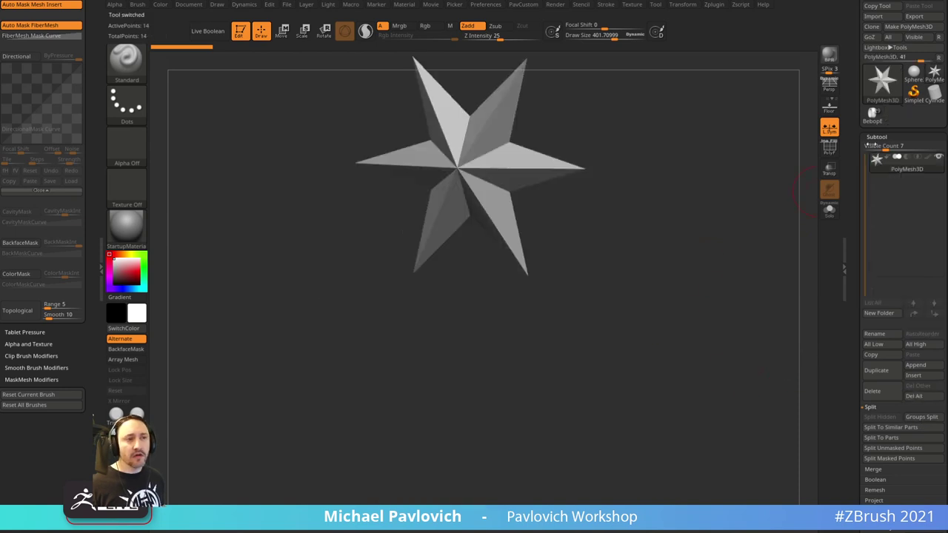
left_click(871, 123)
mouse_move(672, 160)
left_mouse_down("shift")
mouse_move(689, 150)
mouse_move(702, 262)
mouse_move(640, 229)
mouse_move(688, 222)
mouse_move(591, 209)
left_mouse_up("shift")
key("s")
key("s")
key("s")
left_click_drag(594, 210, 585, 212)
mouse_move(541, 224)
left_mouse_down("alt")
mouse_move(711, 201)
mouse_move(751, 177)
mouse_move(621, 162)
mouse_move(582, 174)
left_mouse_up("alt")
left_click_drag(653, 173, 671, 153)
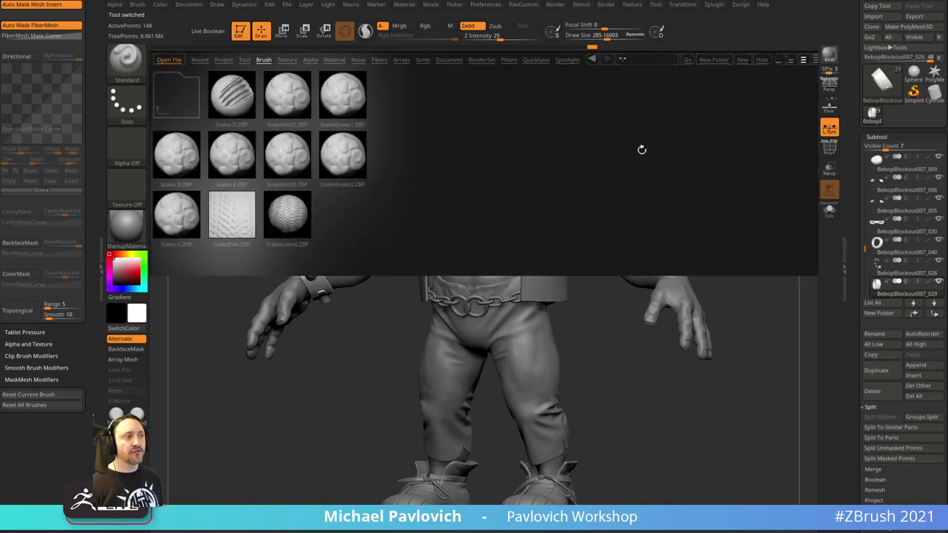
left_click(224, 61)
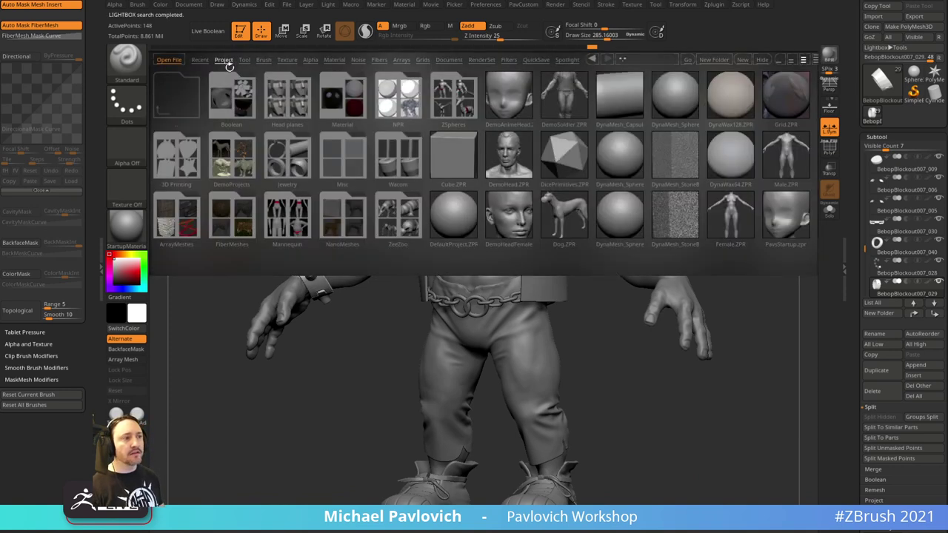
double_click(785, 155)
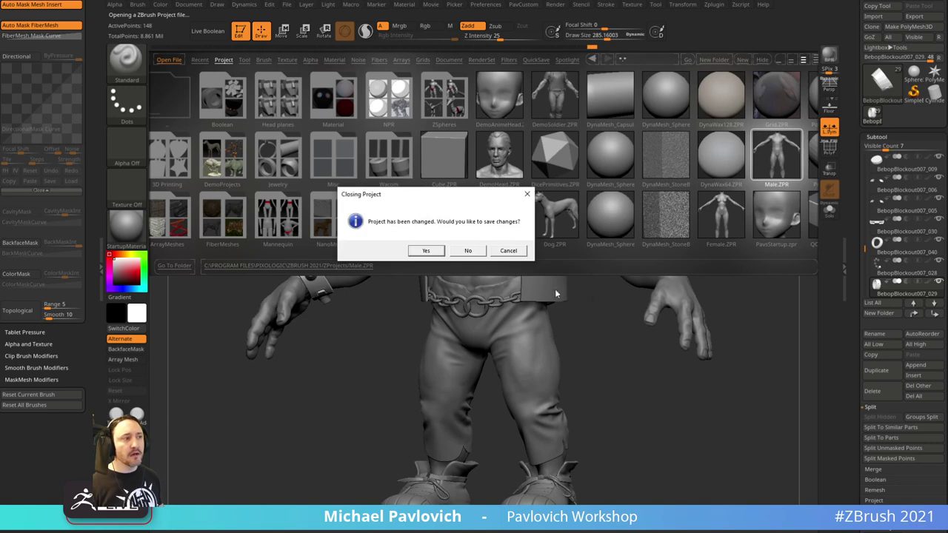
left_click(507, 252)
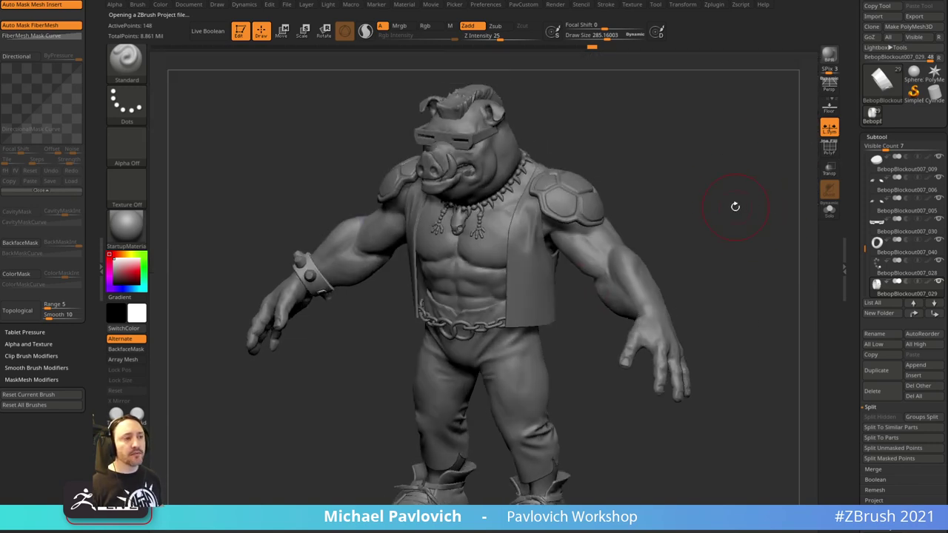
- Select the pig's LeatherCowhide2_1 pants subtool in a front view and toggle Tutorial View
left_click_drag(707, 195, 729, 200, "alt")
left_click(559, 296, "alt")
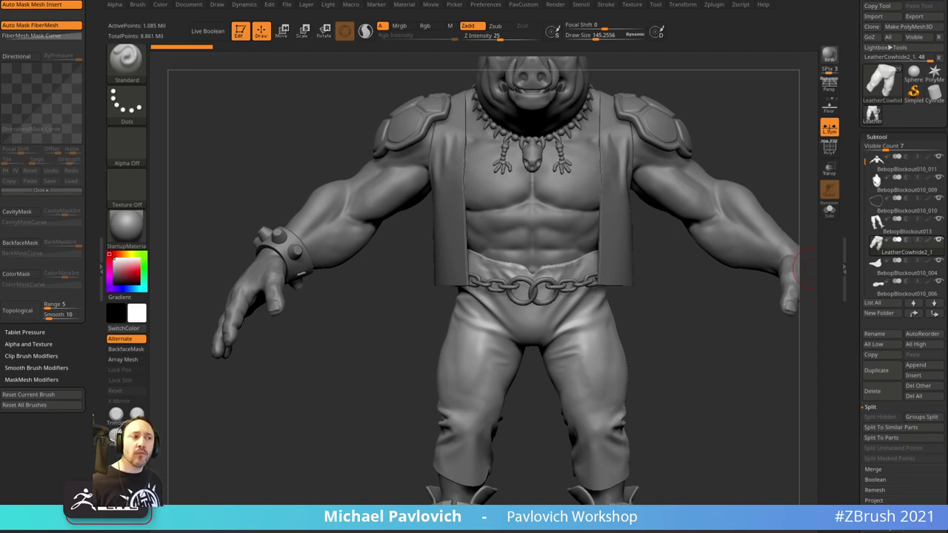
key("ctrl+shift+t")
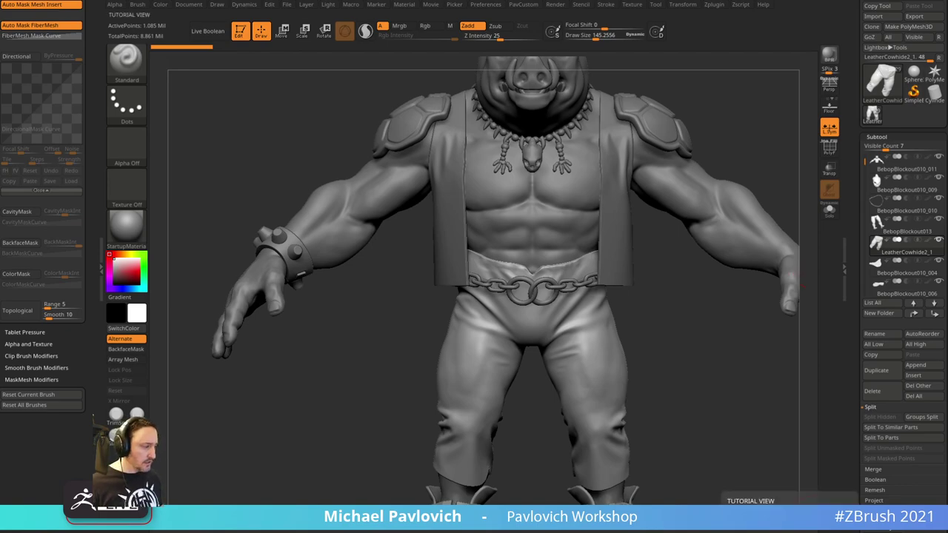
- Switch to the Chrome browser, open the YouTube channel's Marvelous and ZBrush Quickstart playlist and select its web address
left_click_drag(556, 530, 576, 11)
scroll(441, 272, "down", 5)
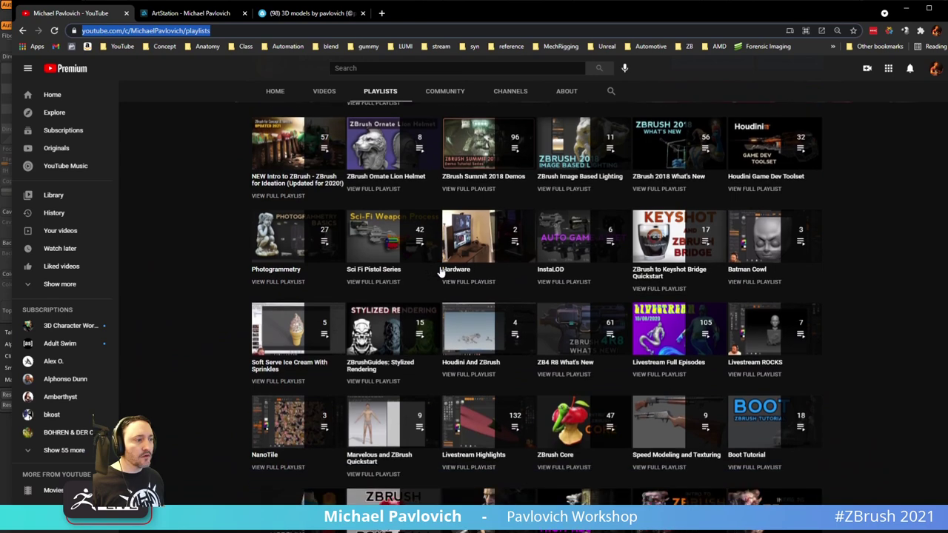
scroll(440, 272, "down", 1)
left_click(416, 320)
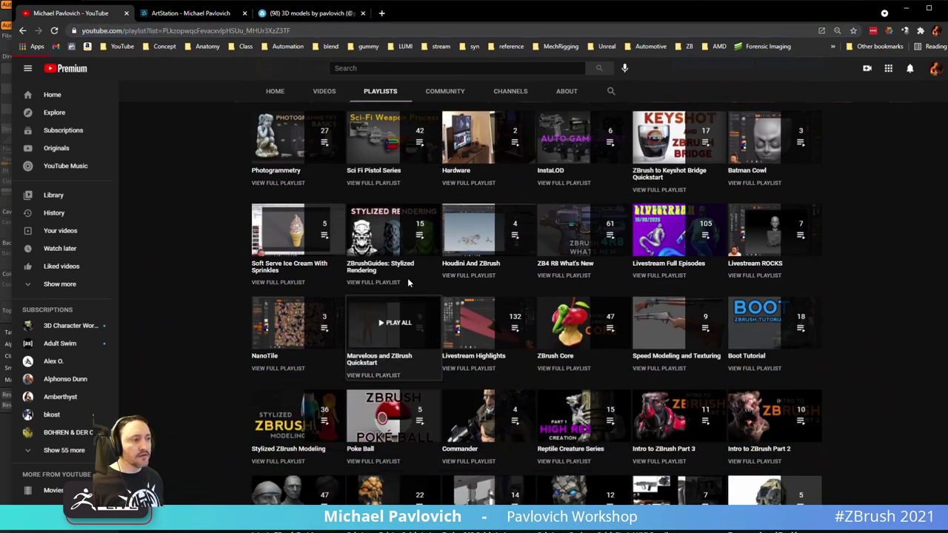
left_click(364, 31)
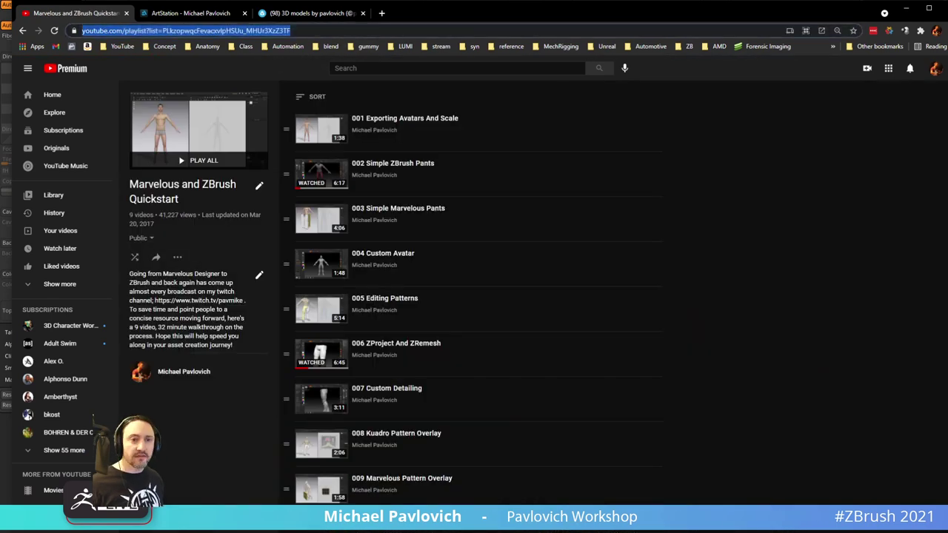
key("alt+Tab")
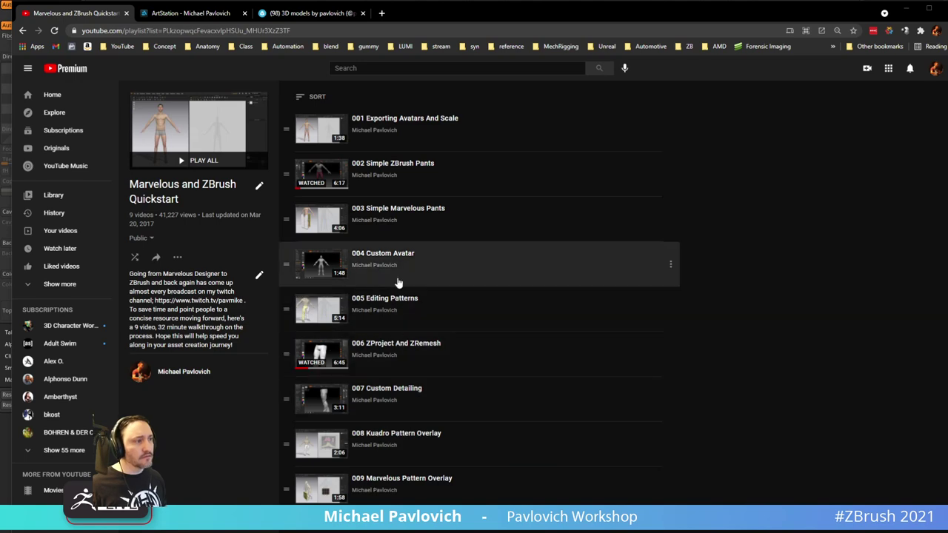
- Search the channel for "avatar morph", open the PavWork 30 Marvelous Avatar Morph video and select its web address
key("ctrl+l")
left_click(22, 30)
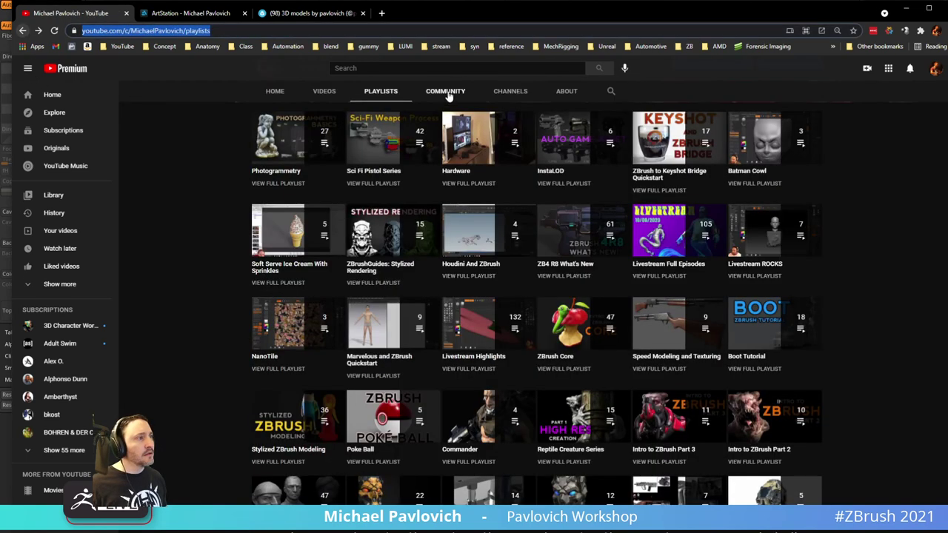
left_click(612, 93)
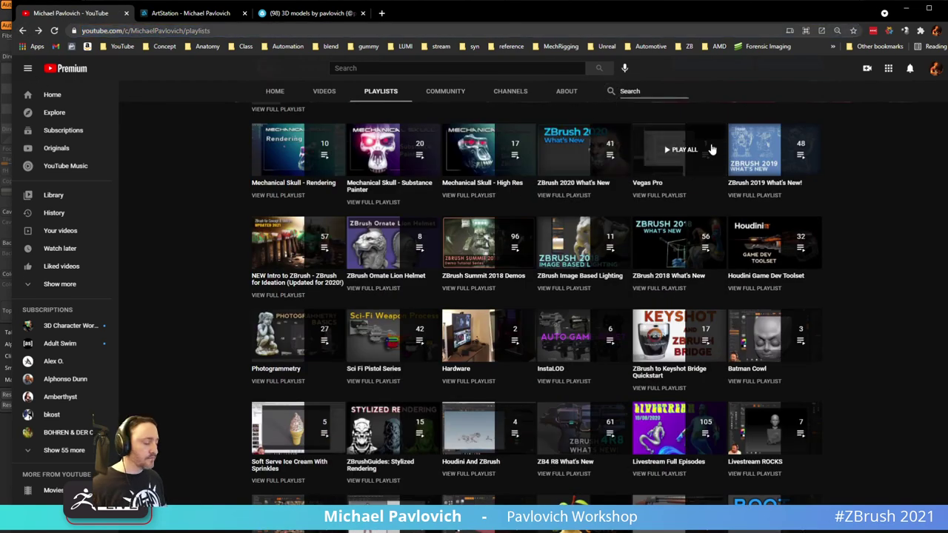
type("avatar morph")
key("Return")
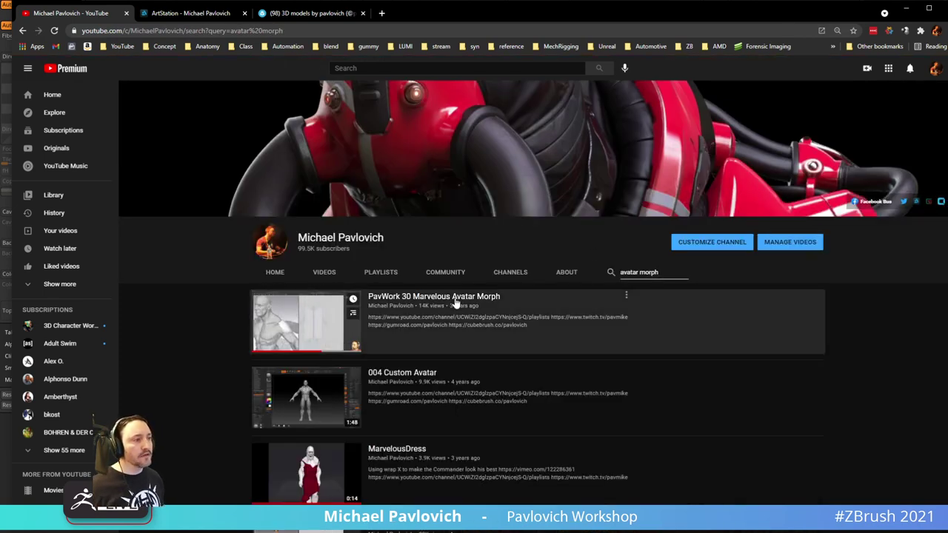
left_click(456, 311)
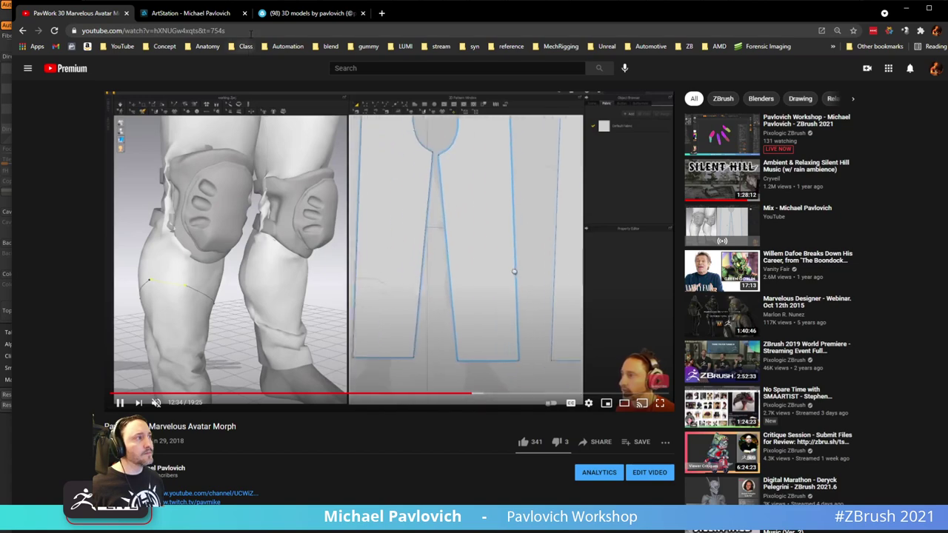
left_click(250, 33)
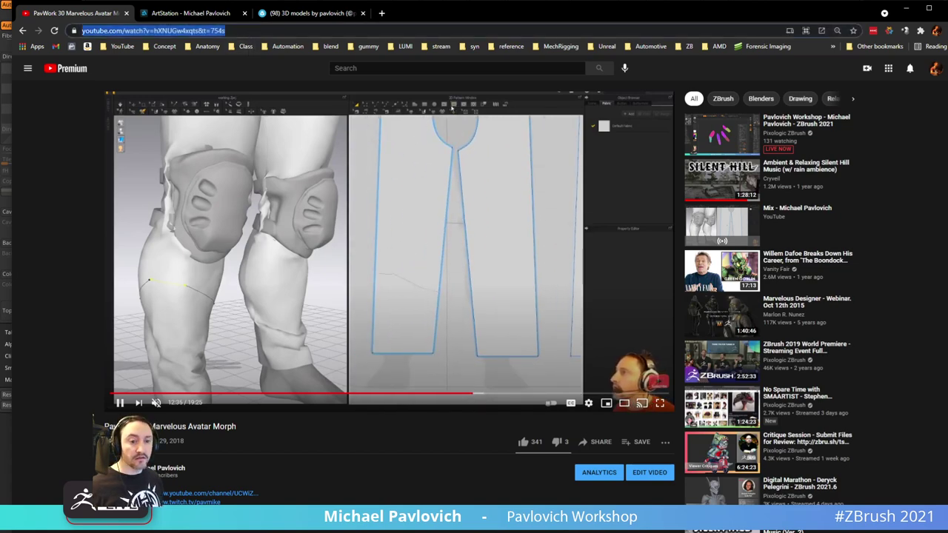
key("alt+Tab")
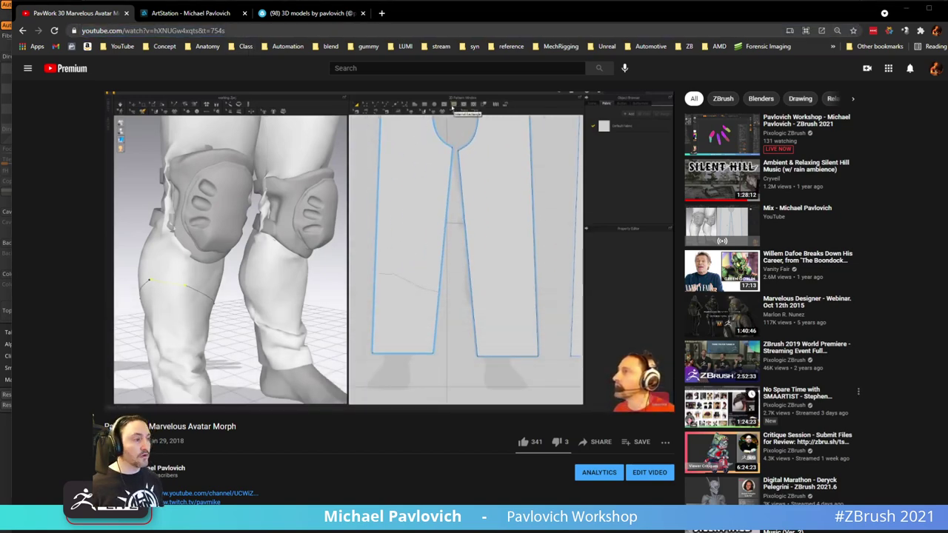
- Return from the video to the channel's search results, then switch back to ZBrush with the pig character
mouse_move(207, 232)
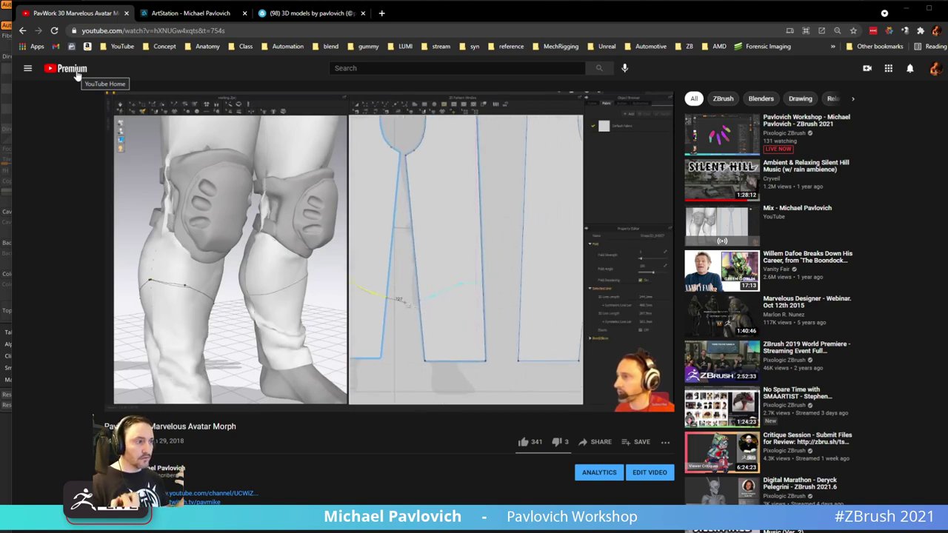
left_click(22, 30)
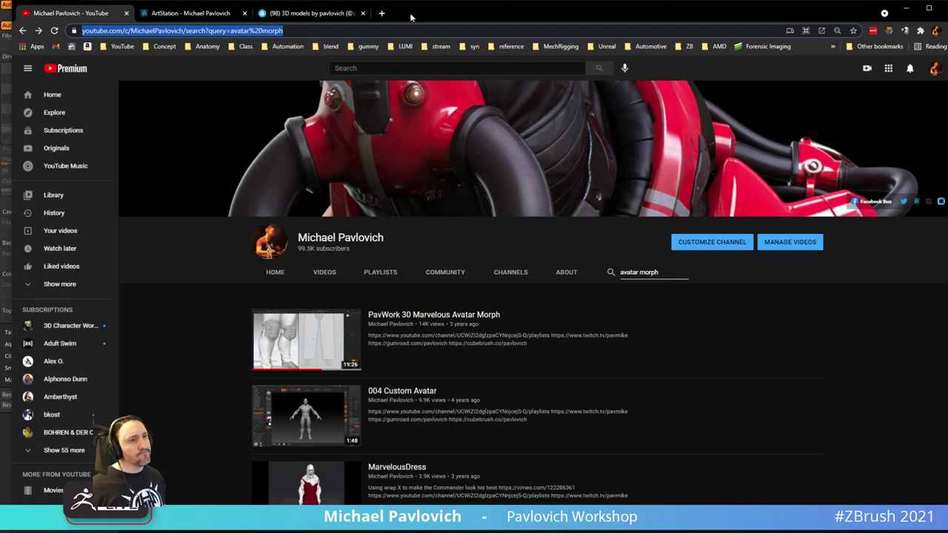
left_click_drag(412, 17, 474, 531)
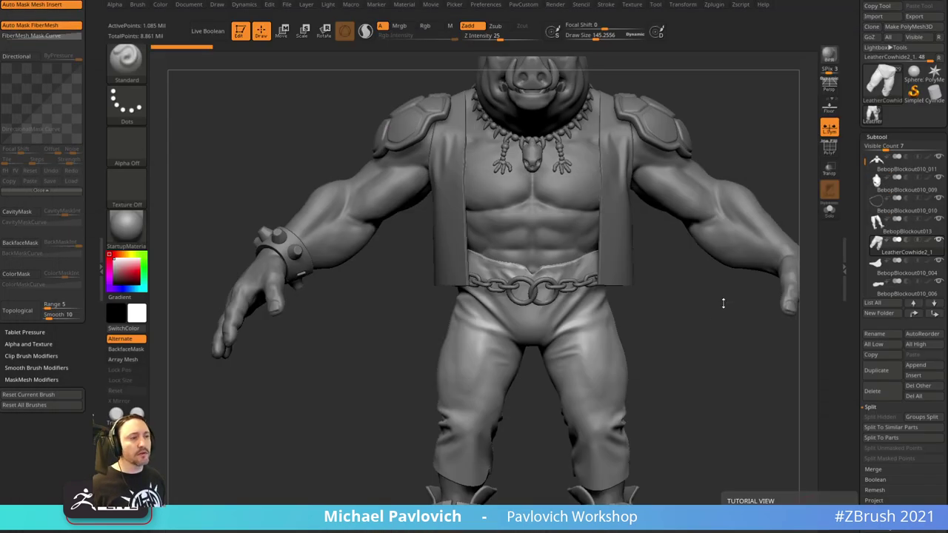
- Turn on PolyFrame, select the pig's body subtool BebopBlockout010_011 and check its subdivision levels
left_click(829, 147)
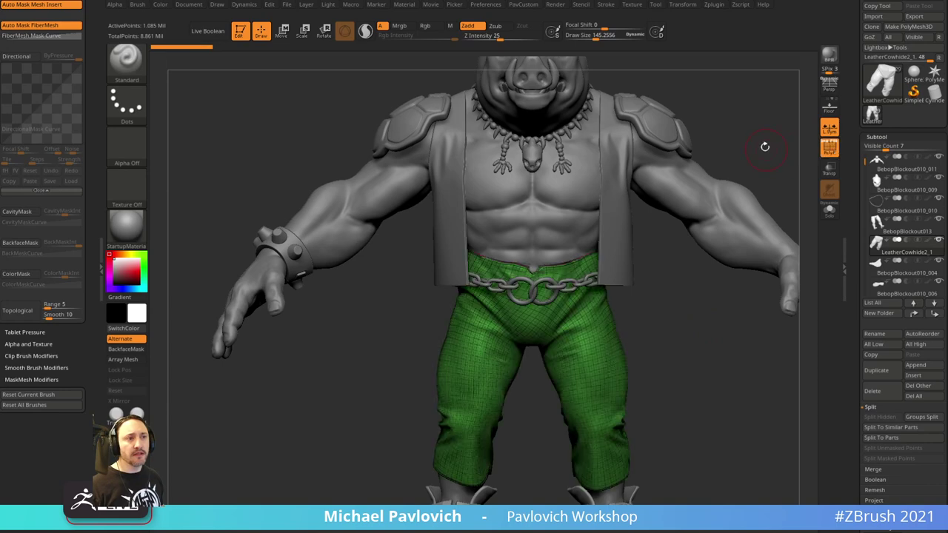
left_click_drag(764, 145, 752, 186, "alt")
left_click(674, 255, "alt")
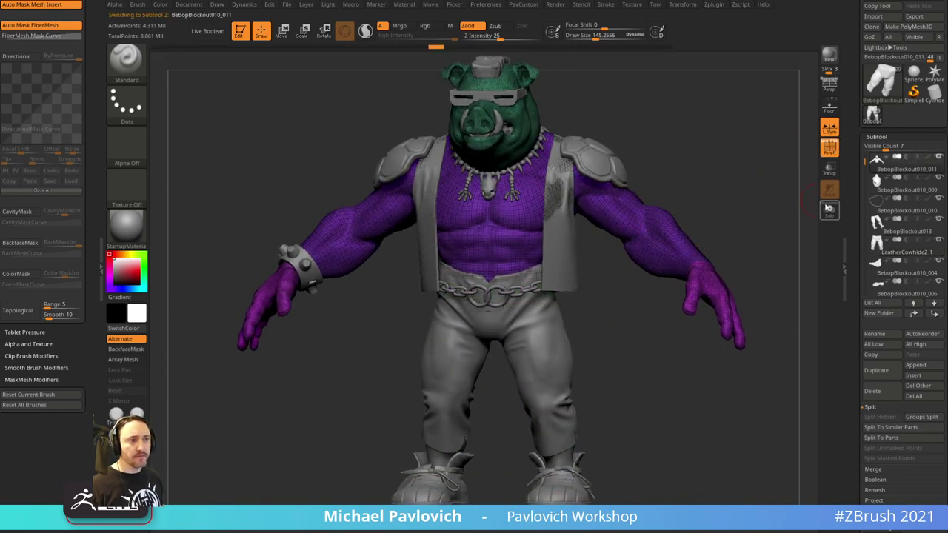
left_click_drag(849, 212, 839, 147)
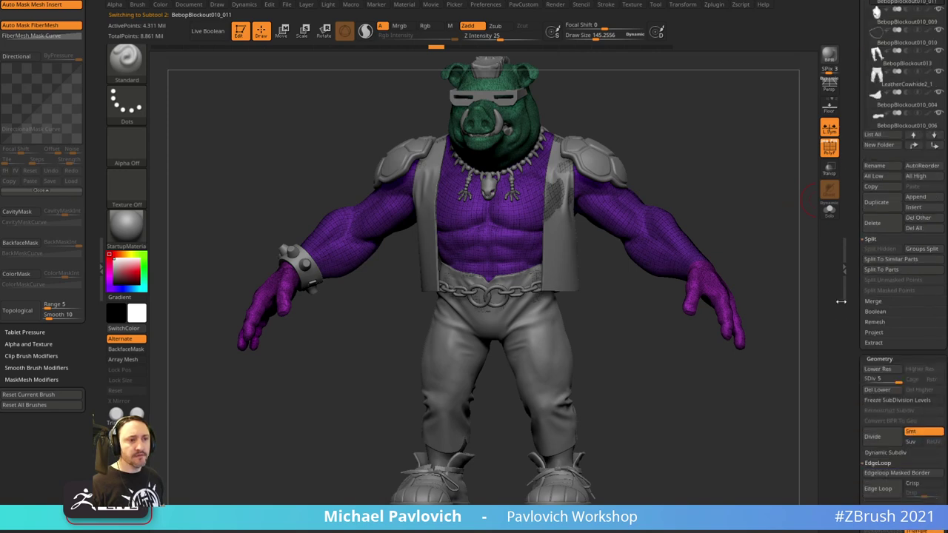
mouse_move(783, 314)
left_mouse_down()
mouse_move(772, 302)
mouse_move(783, 288)
mouse_move(777, 320)
left_mouse_up()
left_click_drag(777, 319, 767, 327)
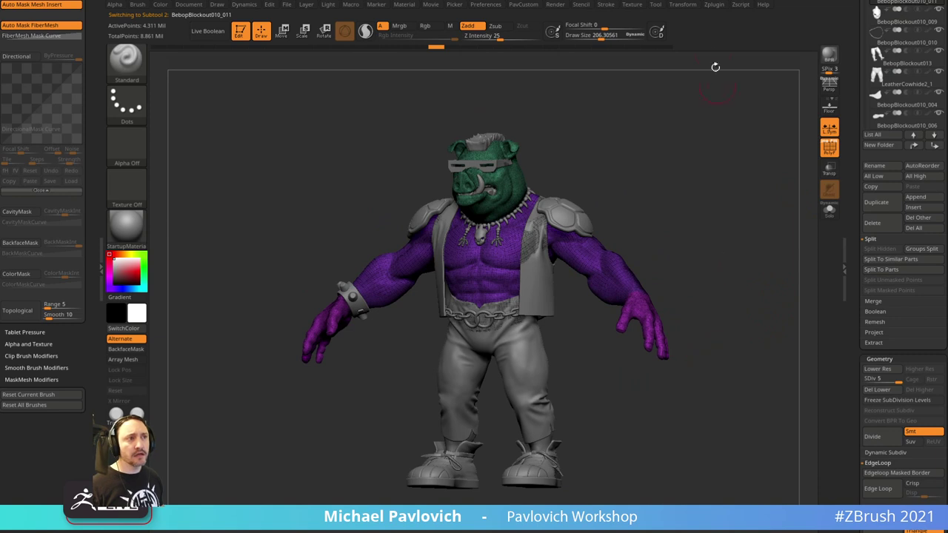
left_click_drag(847, 137, 848, 246)
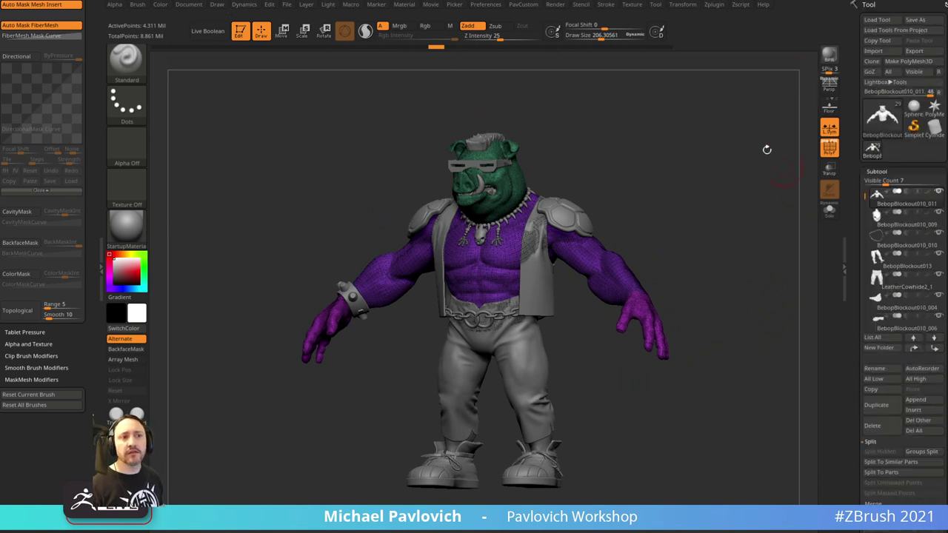
- Save the pig project and increase the brush's draw size to about 271
key("ctrl+s")
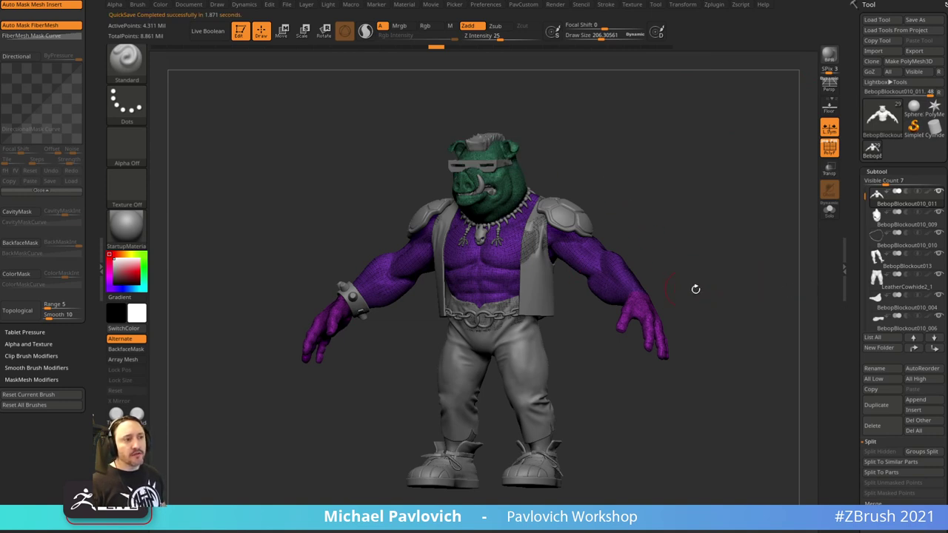
left_click_drag(695, 289, 721, 282)
key("bracketright")
key("bracketright")
key("bracketright")
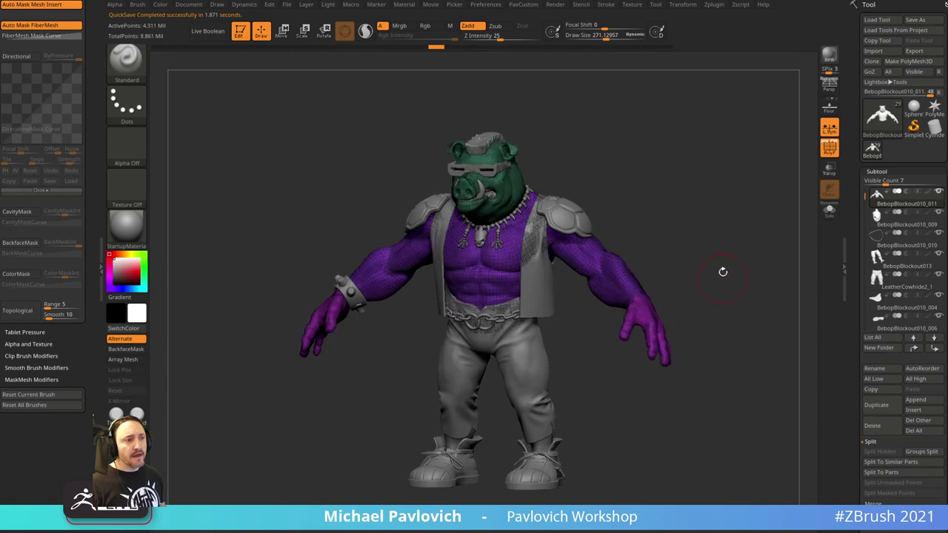
- Create a low-resolution TPoseMesh of the whole pig character with the Transpose Master plugin
left_click(715, 6)
left_click(137, 5)
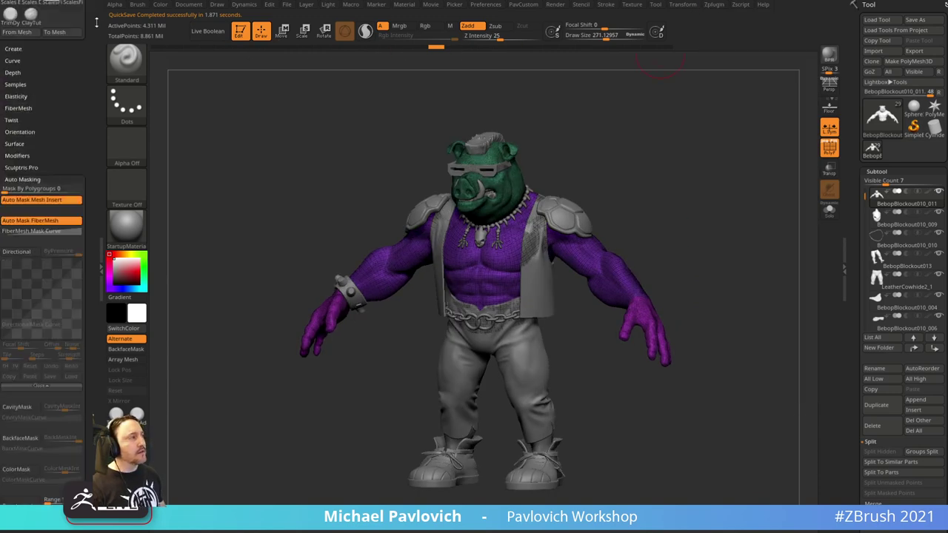
left_click_drag(61, 35, 61, 405)
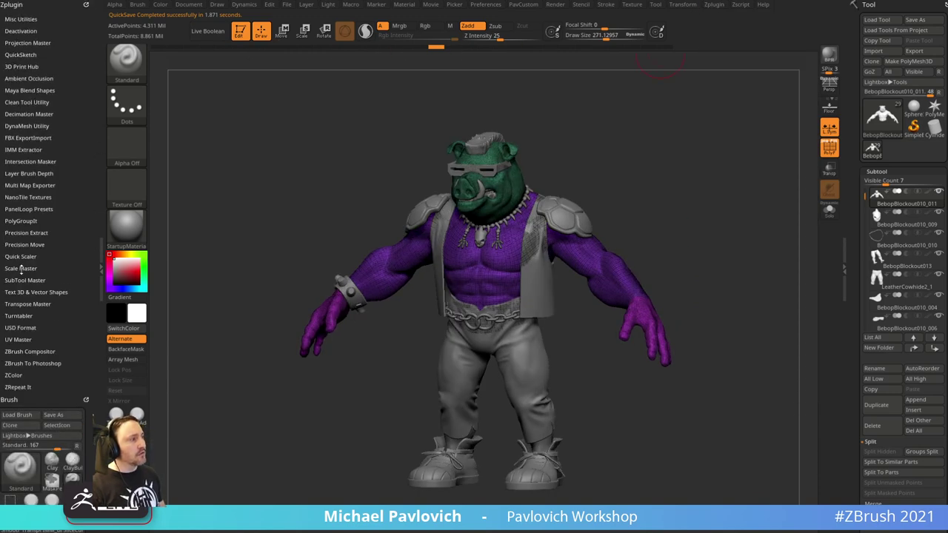
left_click(27, 303)
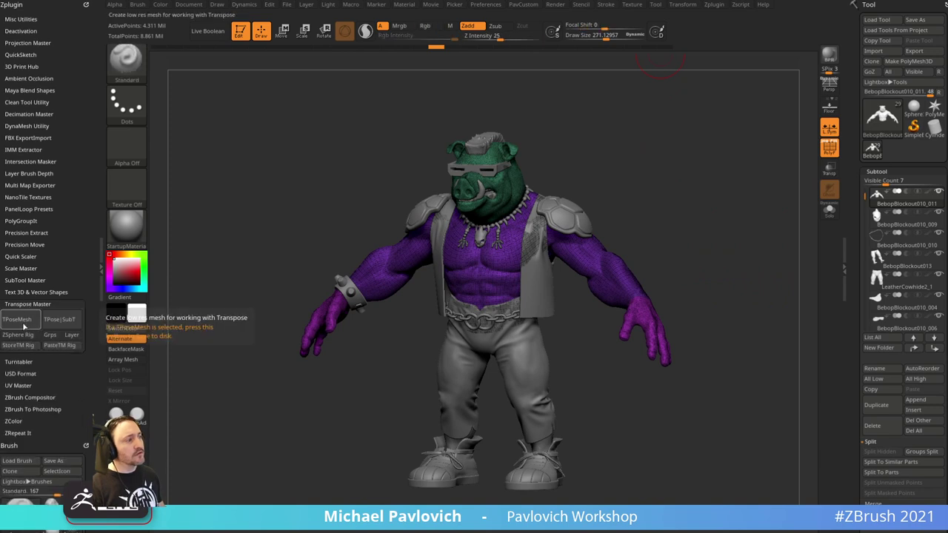
left_click(16, 319)
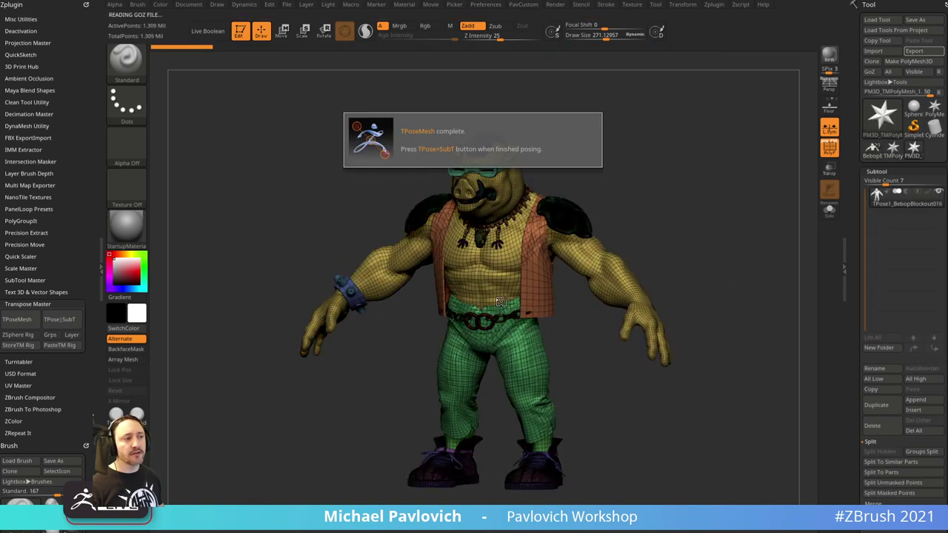
- Isolate the body polygroup in a front view and mask the pig's left arm with the MaskLasso brush
left_click_drag(679, 215, 615, 275, "shift")
key("f")
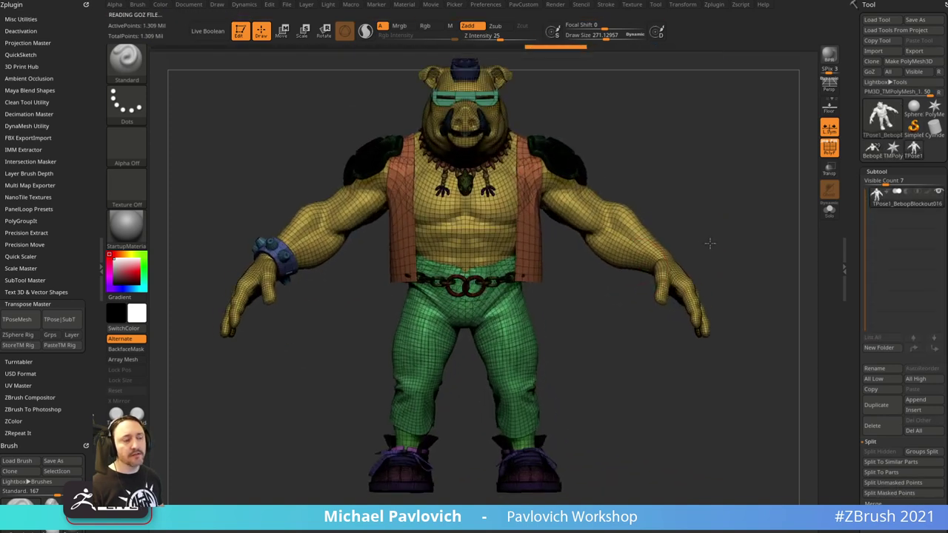
mouse_move(702, 237)
left_mouse_down()
mouse_move(711, 230)
mouse_move(543, 228)
left_mouse_up()
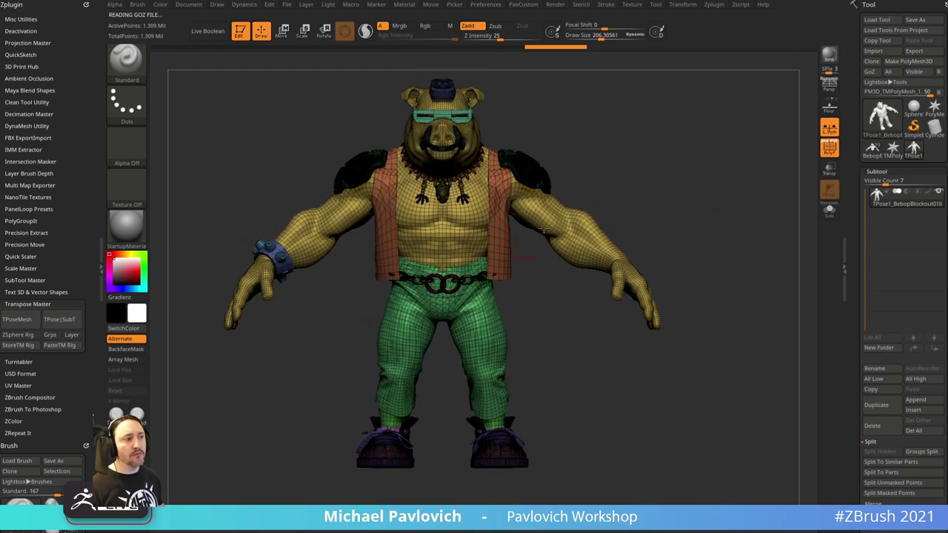
left_click_drag(694, 219, 691, 227, "alt")
key("s")
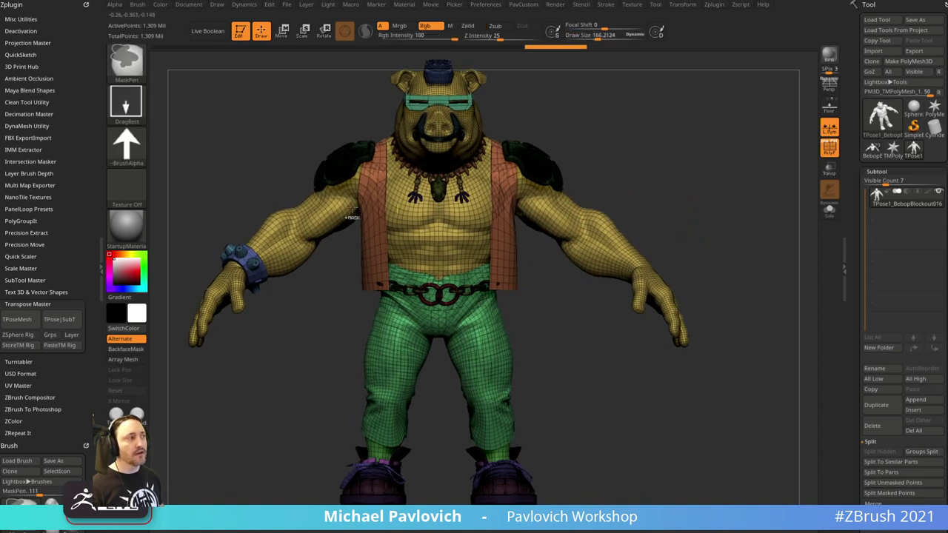
left_click(133, 68, "ctrl")
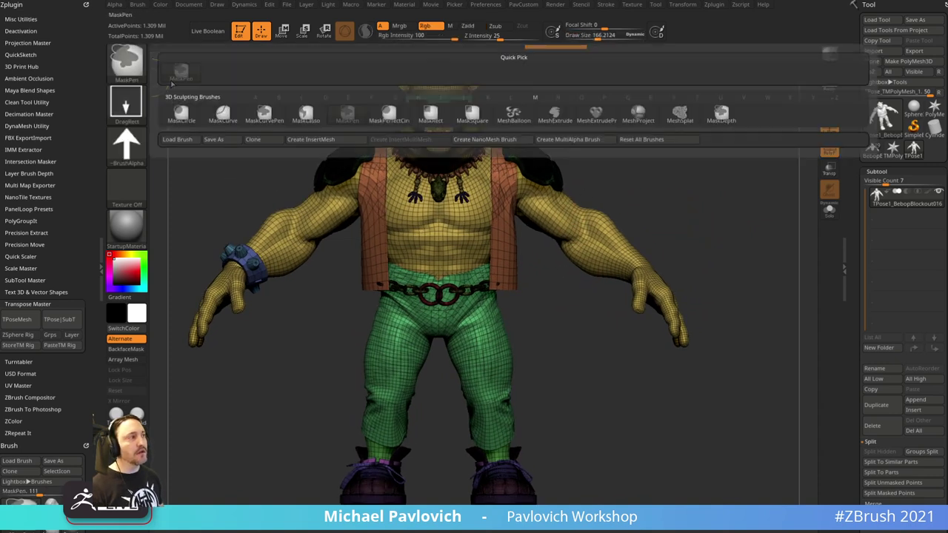
left_click(572, 229, "ctrl+shift")
mouse_move(682, 225)
left_mouse_down("ctrl")
mouse_move(548, 124)
mouse_move(522, 123)
mouse_move(518, 317)
mouse_move(703, 399)
left_mouse_up("ctrl")
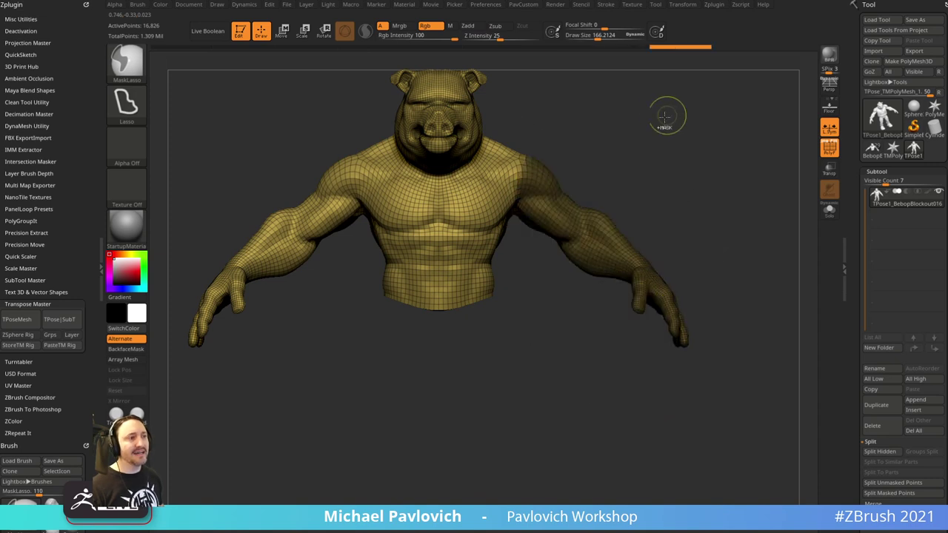
- Turn off LazyMouse for the MaskLasso brush and check the setting on the SelectRect and SelectLasso brushes
left_click(605, 5)
left_click(632, 231)
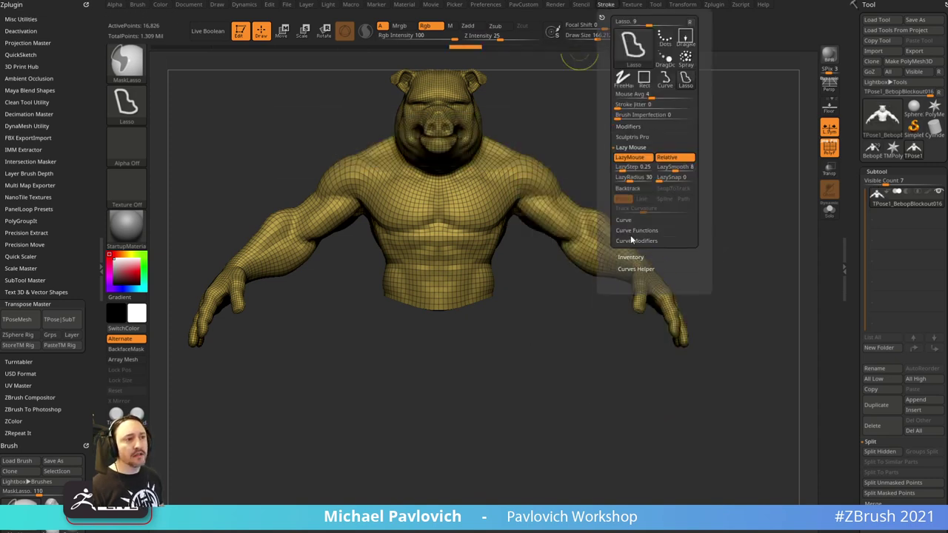
left_click(632, 157)
key("ctrl+shift")
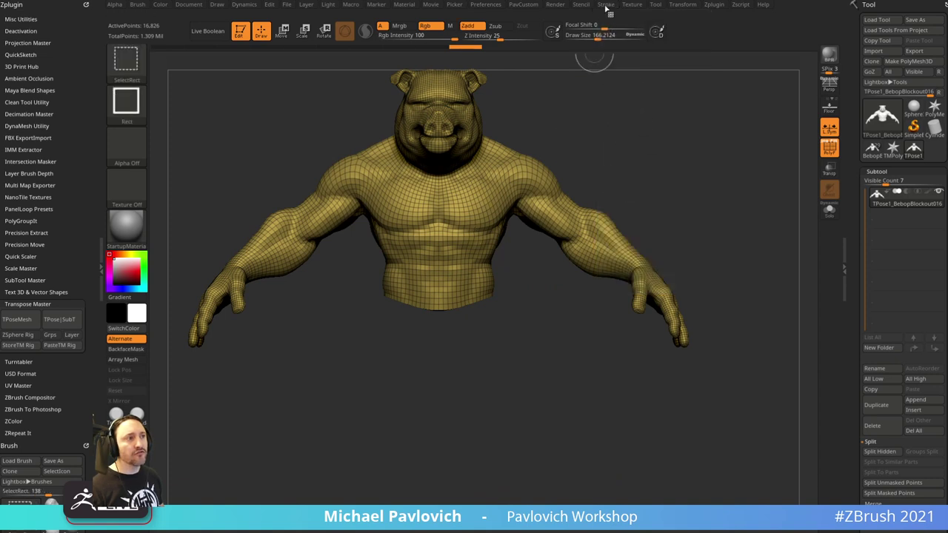
left_click(605, 5)
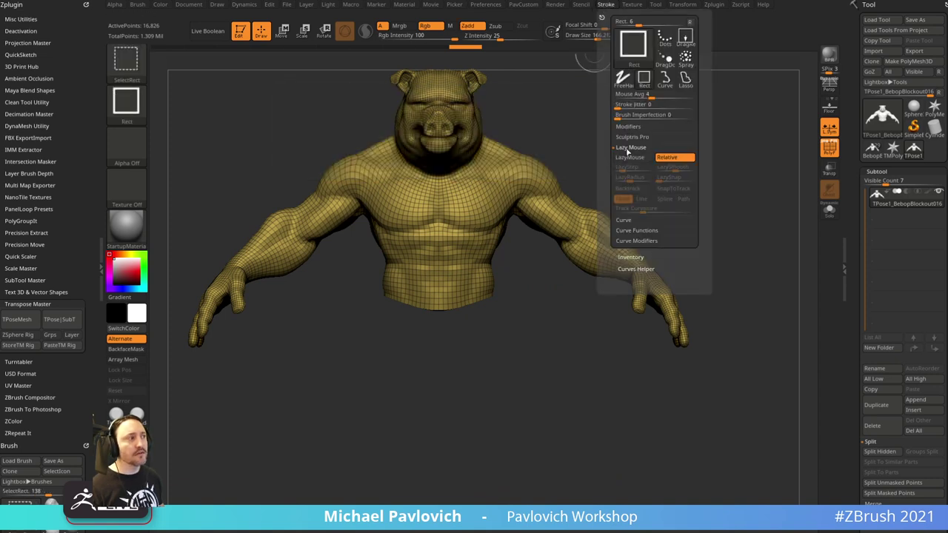
key("ctrl+shift")
key("ctrl")
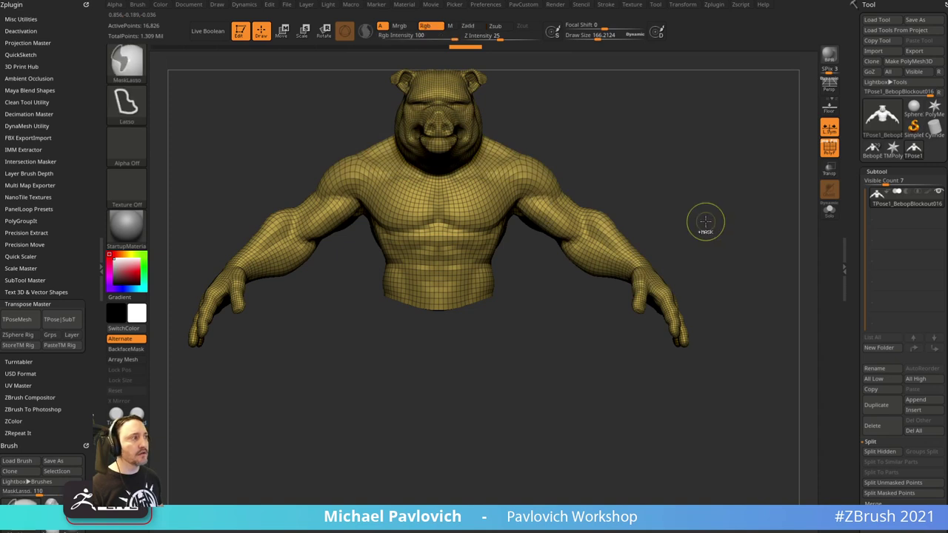
left_click(136, 73, "ctrl+shift")
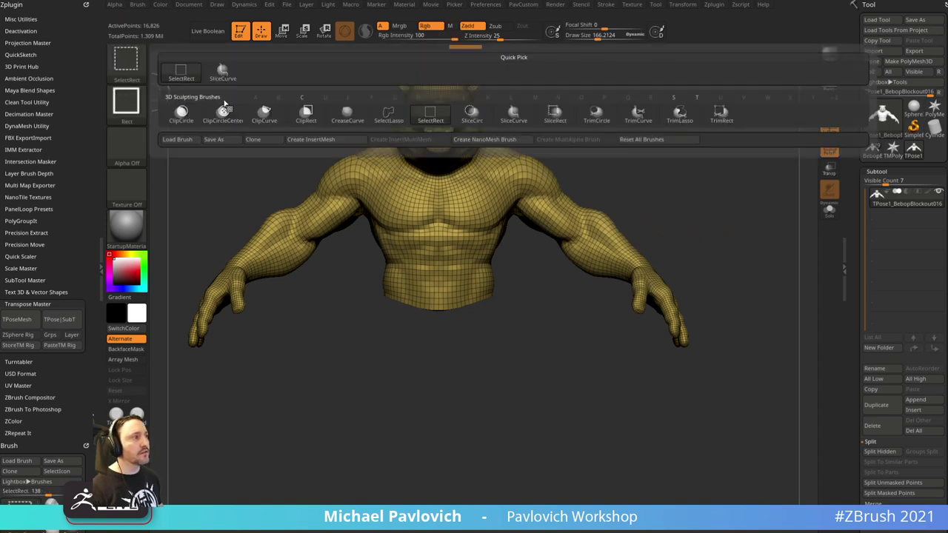
left_click(400, 119)
left_click(606, 5)
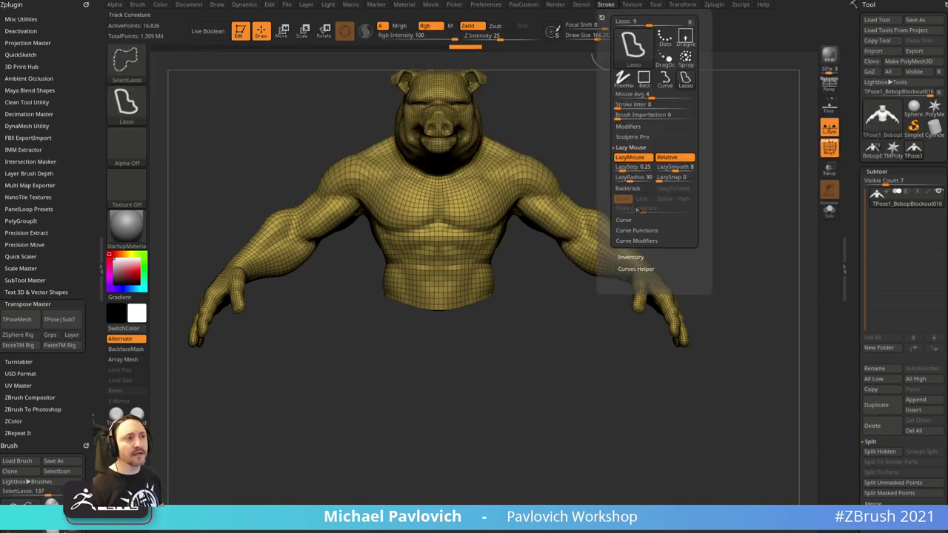
- Lasso a mask over the pig's left arm up to the shoulder, and unhide the rest of the model
left_click_drag(744, 237, 717, 208, "alt")
key("ctrl")
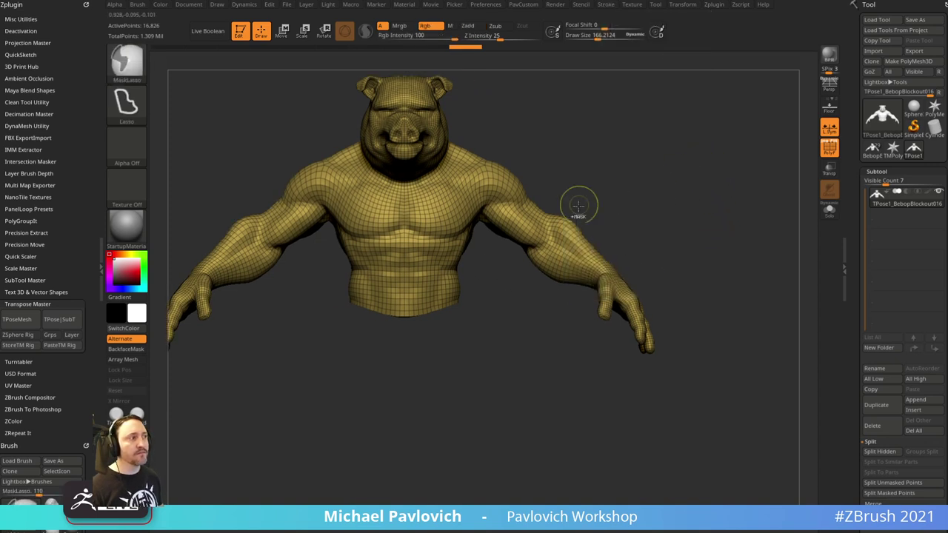
mouse_move(633, 196)
left_mouse_down("ctrl")
mouse_move(524, 148)
mouse_move(487, 148)
mouse_move(480, 207)
mouse_move(730, 190)
left_mouse_up("ctrl")
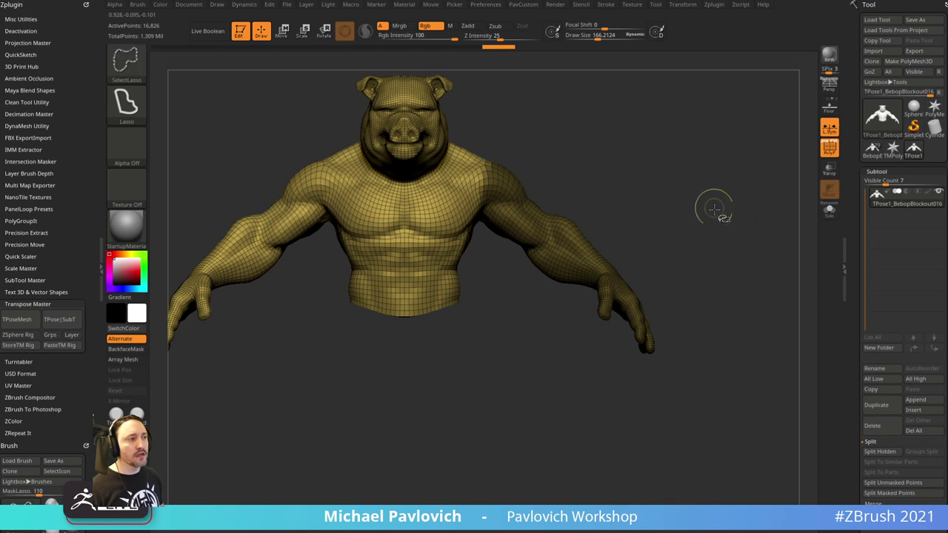
left_click(713, 206, "ctrl+shift")
key("ctrl+shift")
key("ctrl+shift")
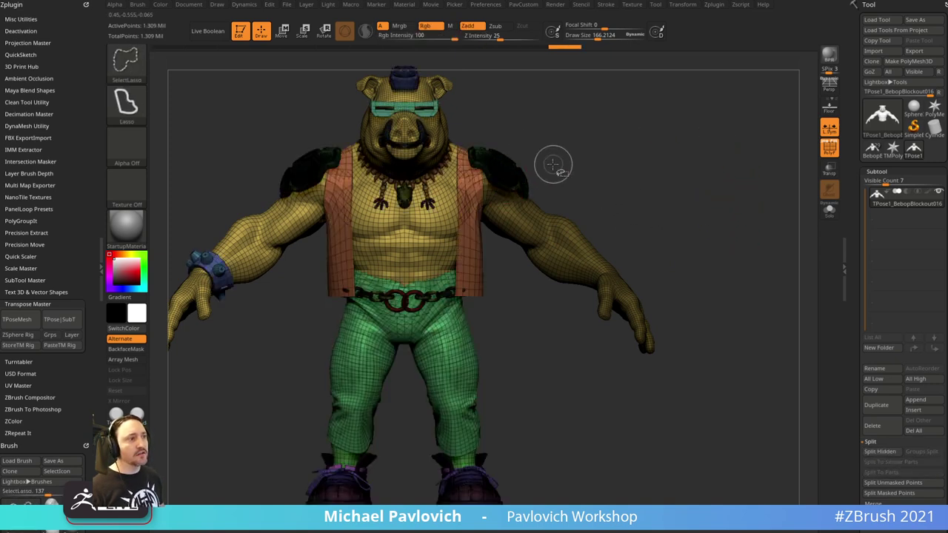
- Set the selection brush to SelectRect, isolate and mask the left shoulder pad, and unhide the whole model
key("ctrl+shift+b")
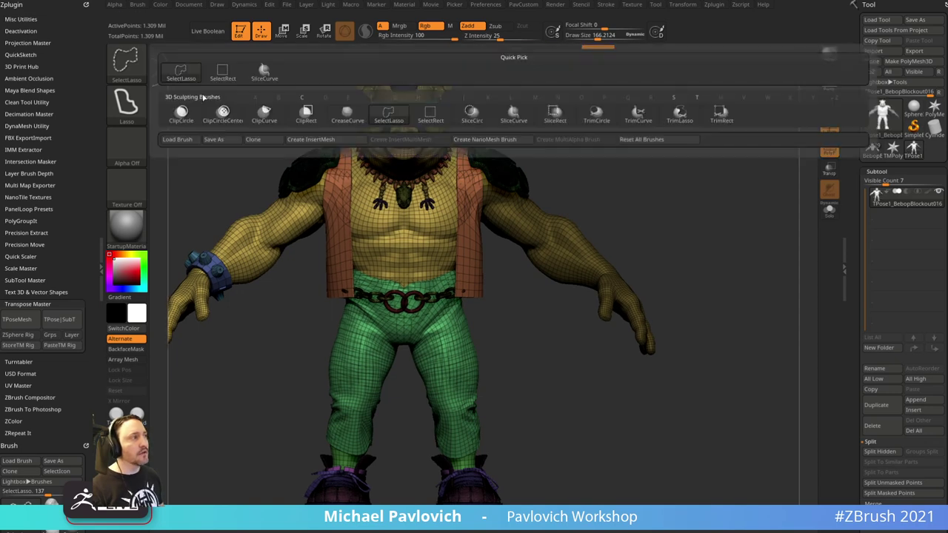
left_click(222, 70)
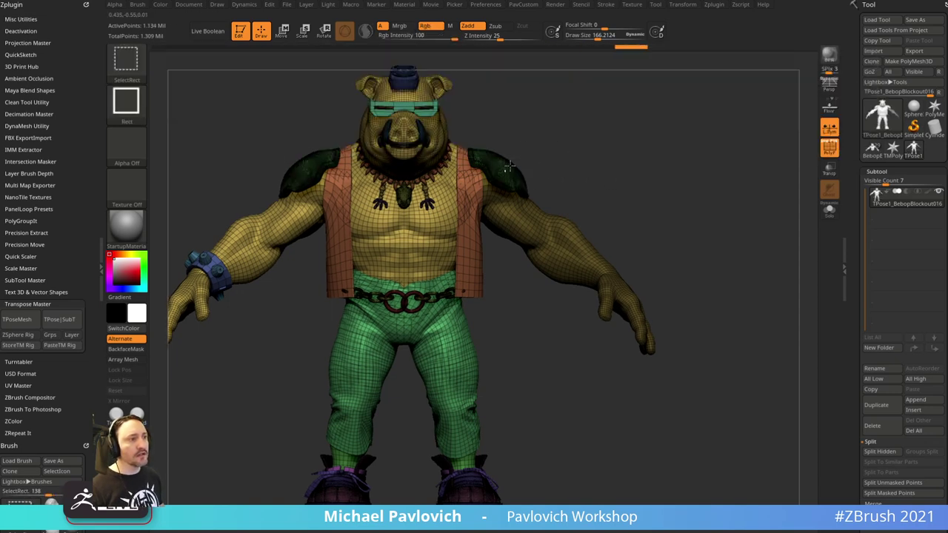
left_click(508, 169, "ctrl+alt+shift")
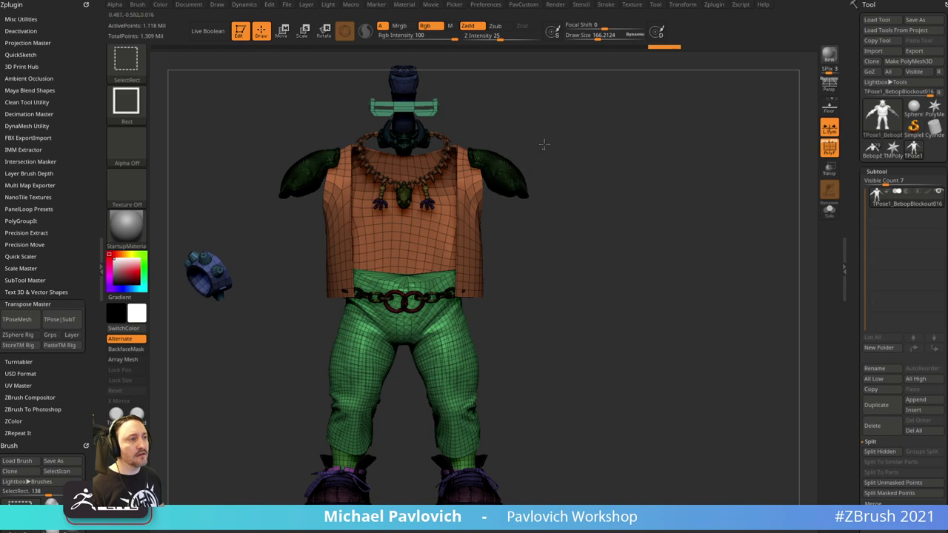
left_click(544, 144, "ctrl+shift")
left_click_drag(562, 152, 508, 176, "ctrl+shift")
key("ctrl+shift+a")
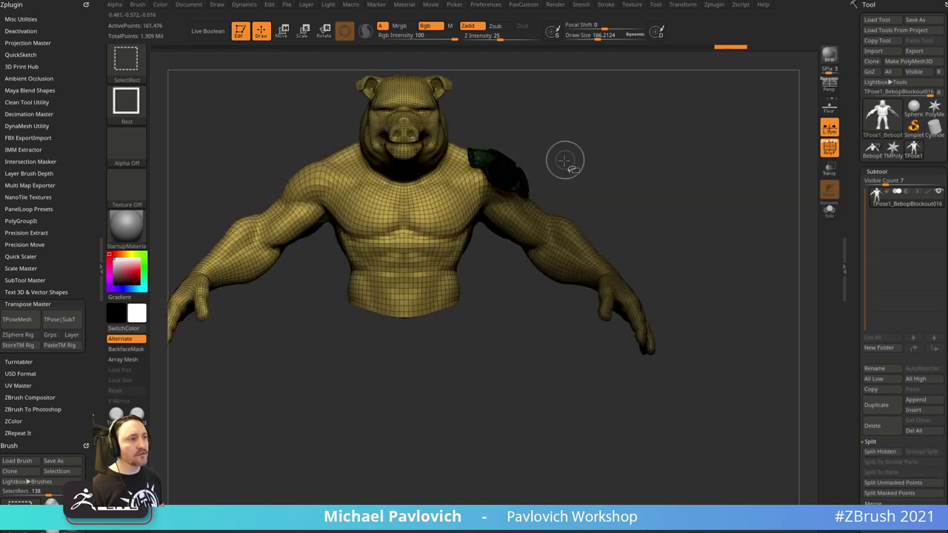
left_click(589, 151, "ctrl+shift")
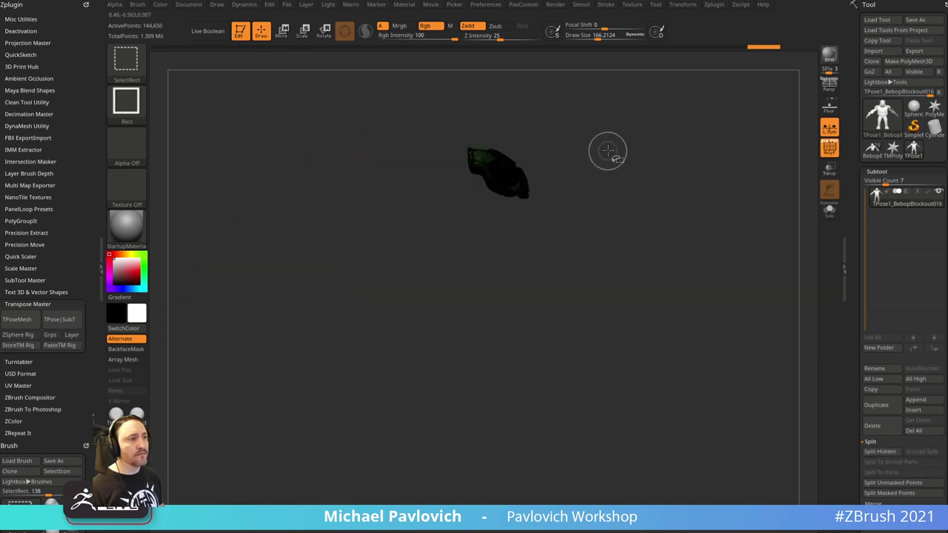
left_click_drag(622, 144, 648, 152, "alt")
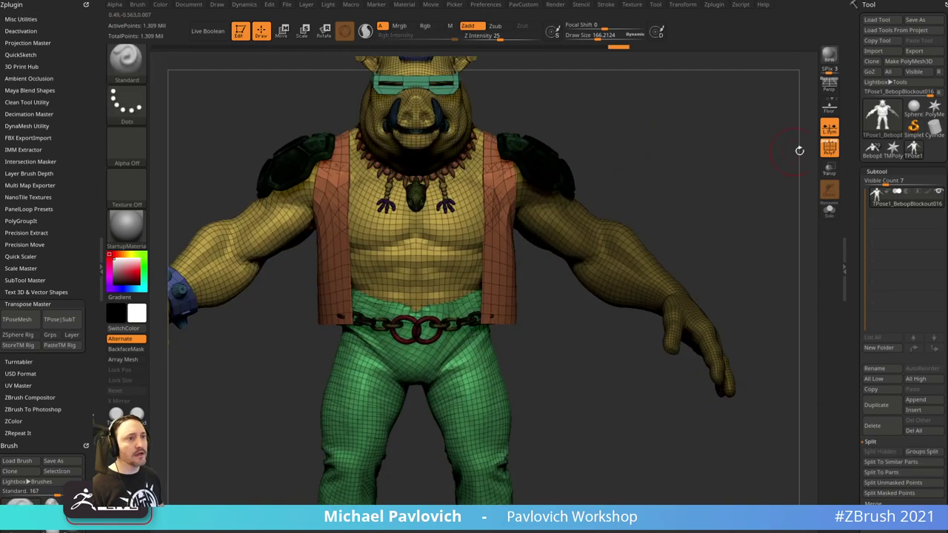
- Turn off PolyFrame and refine the mask around the pig's left shoulder, checking it from several angles
left_click(829, 149)
left_click_drag(733, 135, 682, 151)
mouse_move(626, 115)
left_mouse_down()
mouse_move(631, 203)
mouse_move(497, 230)
left_mouse_up()
left_click(496, 229, "ctrl+shift")
left_click_drag(564, 205, 572, 245)
key("ctrl+z")
mouse_move(599, 211)
left_mouse_down("ctrl")
mouse_move(415, 370)
mouse_move(566, 152)
left_mouse_up("ctrl")
left_click(711, 212, "ctrl+shift")
left_click_drag(714, 213, 711, 162, "shift")
left_click_drag(692, 246, 689, 221, "alt")
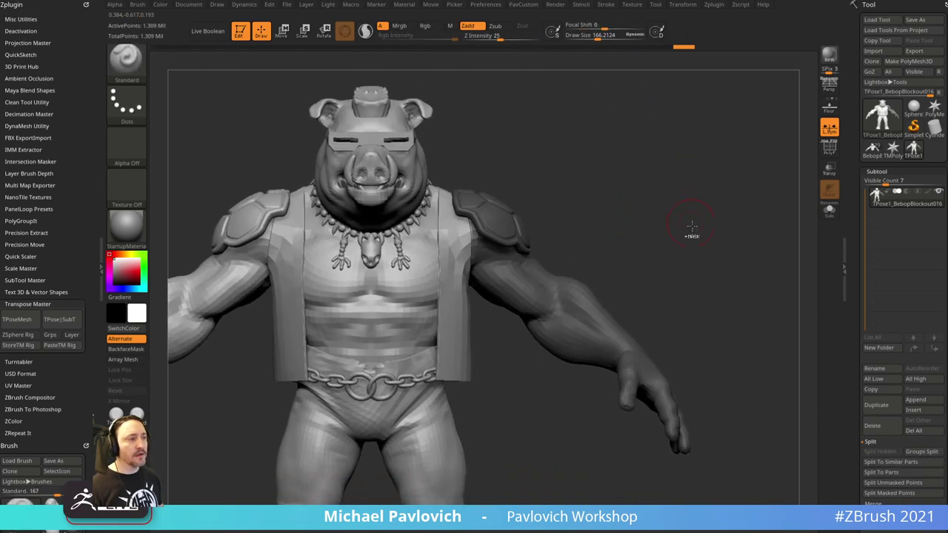
- Invert the mask to free the left arm and shoulder pad, and place the transform gizmo at the left shoulder
left_click(690, 222, "ctrl")
key("w")
left_click(476, 243, "alt")
mouse_move(507, 212)
left_mouse_down("alt")
mouse_move(520, 241)
mouse_move(514, 268)
mouse_move(521, 251)
mouse_move(512, 283)
left_mouse_up("alt")
key("q")
mouse_move(681, 194)
left_mouse_down()
mouse_move(415, 190)
mouse_move(662, 188)
mouse_move(565, 219)
mouse_move(509, 279)
mouse_move(516, 262)
left_mouse_up()
key("ctrl+z")
key("ctrl+z")
- Turn on PolyFrame and try rotating the pig's left arm and shoulder pad up and forward around the shoulder
key("shift+f")
key("w")
key("ctrl+z")
key("ctrl+z")
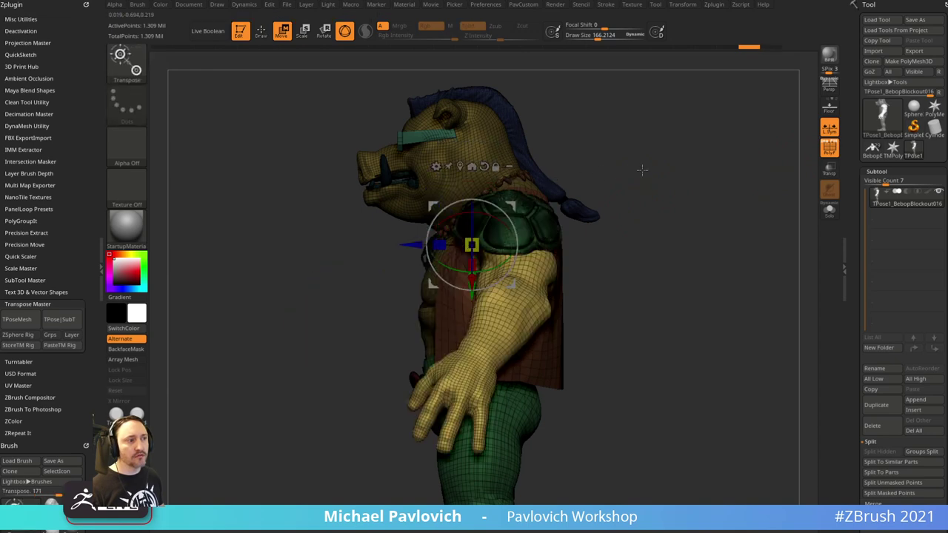
left_click_drag(548, 178, 559, 220)
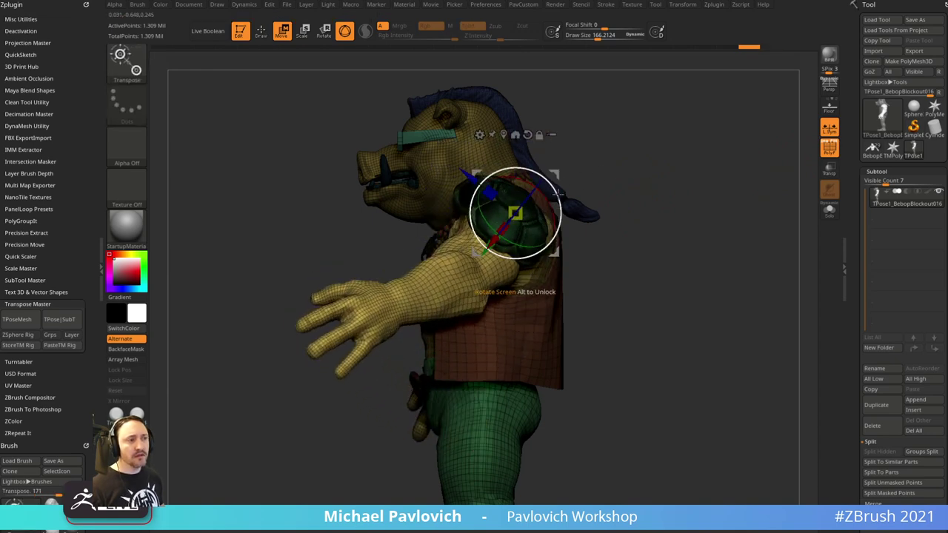
left_click_drag(629, 194, 549, 180)
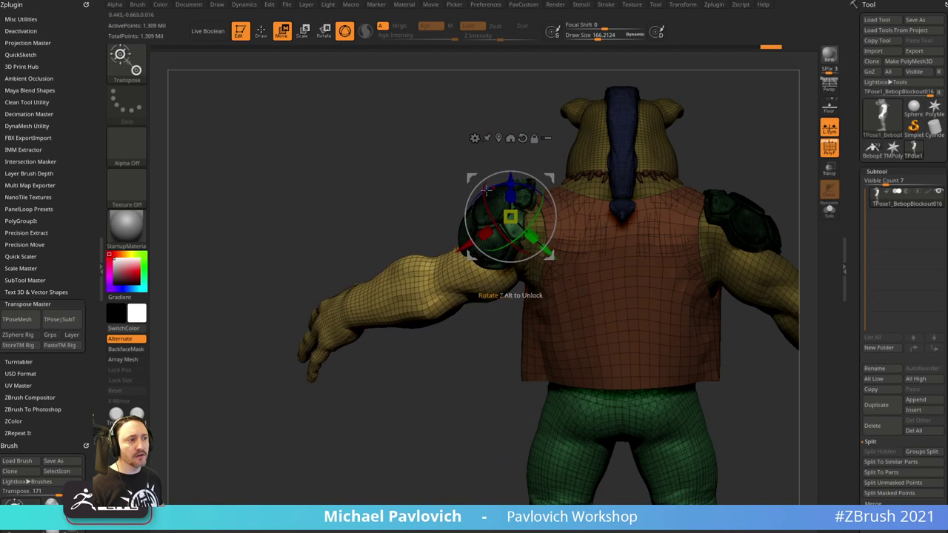
left_click_drag(465, 176, 558, 177)
mouse_move(582, 179)
left_mouse_down()
mouse_move(660, 179)
mouse_move(603, 184)
mouse_move(653, 177)
mouse_move(599, 200)
left_mouse_up()
- Undo the forward rotation of the left arm and shoulder pad
key("q")
key("ctrl+z")
key("ctrl+z")
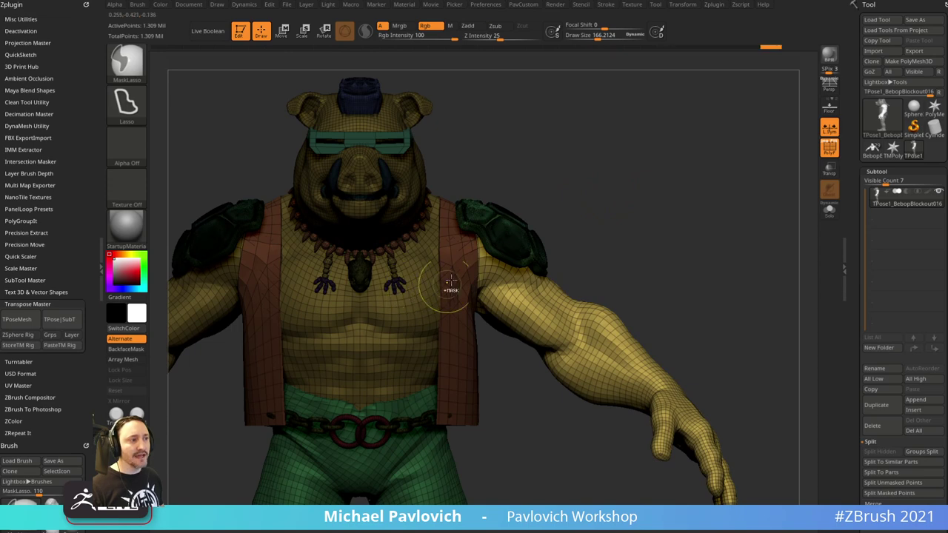
- Try lowering the left arm and shoulder pad together toward the pig's side
key("w")
left_click_drag(606, 211, 577, 230)
mouse_move(513, 194)
left_mouse_down()
mouse_move(530, 209)
mouse_move(529, 199)
left_mouse_up()
key("q")
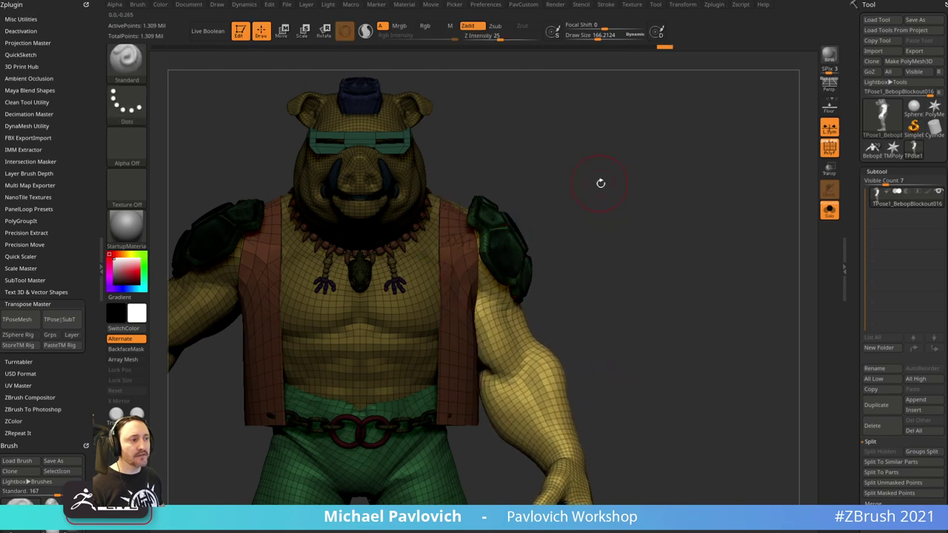
- Undo the lowered arm pose and the mask inversion, back to the masked left arm and shoulder pad
mouse_move(600, 183)
left_mouse_down()
mouse_move(552, 196)
mouse_move(543, 189)
mouse_move(645, 191)
mouse_move(591, 277)
left_mouse_up()
key("w")
key("q")
key("ctrl+z")
key("ctrl+shift+z")
key("ctrl+z")
key("ctrl+z")
key("ctrl+z")
key("ctrl+z")
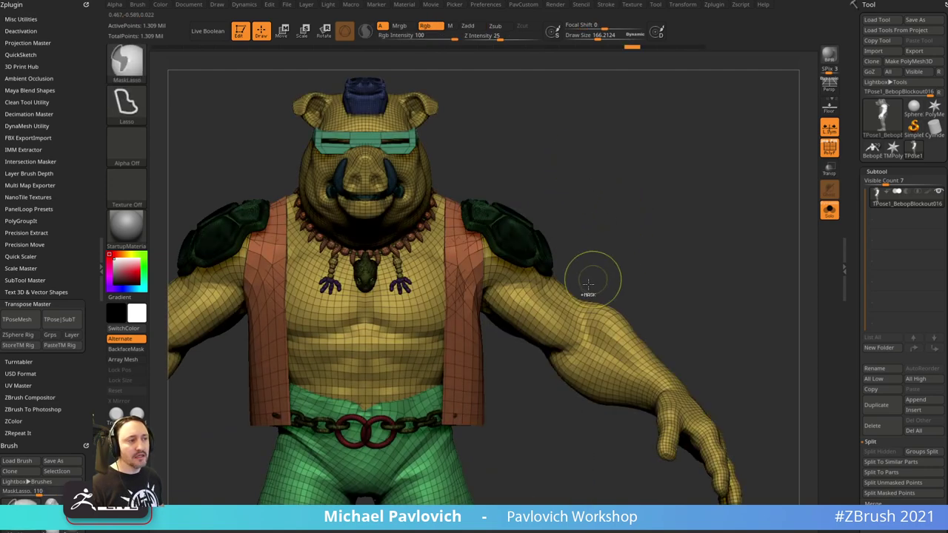
- Isolate the pig's body, soften the mask on the left arm, and invert it to free the arm
left_click(564, 313, "ctrl+shift")
mouse_move(711, 288)
left_mouse_down("alt")
mouse_move(668, 216)
mouse_move(521, 143)
mouse_move(460, 195)
mouse_move(459, 271)
mouse_move(702, 366)
left_mouse_up("alt")
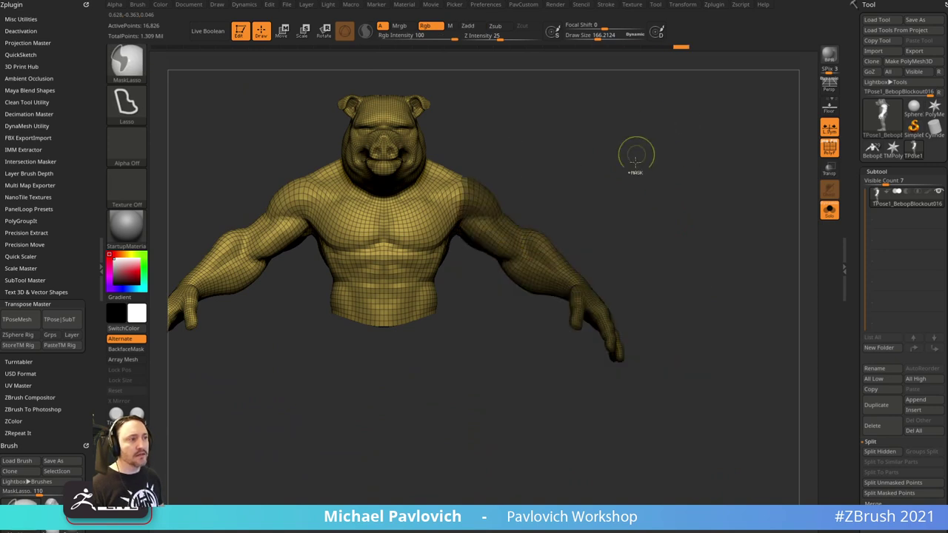
mouse_move(624, 174)
left_mouse_down("alt")
mouse_move(641, 197)
mouse_move(617, 211)
left_mouse_up("alt")
left_click(491, 254, "ctrl")
left_click(608, 177, "ctrl")
- Swap the gizmo for a transpose line drawn downward from the left shoulder
key("w")
left_click_drag(568, 181, 521, 177, "shift")
left_click_drag(506, 146, 508, 177, "alt")
left_click_drag(560, 169, 551, 150)
key("y")
left_click_drag(462, 200, 461, 411)
- Rotate the left arm down beside the torso with Transpose Rotate
left_click_drag(596, 243, 651, 237, "shift")
left_click_drag(538, 268, 526, 304)
left_click_drag(635, 362, 611, 343)
left_click_drag(641, 301, 606, 264)
key("r")
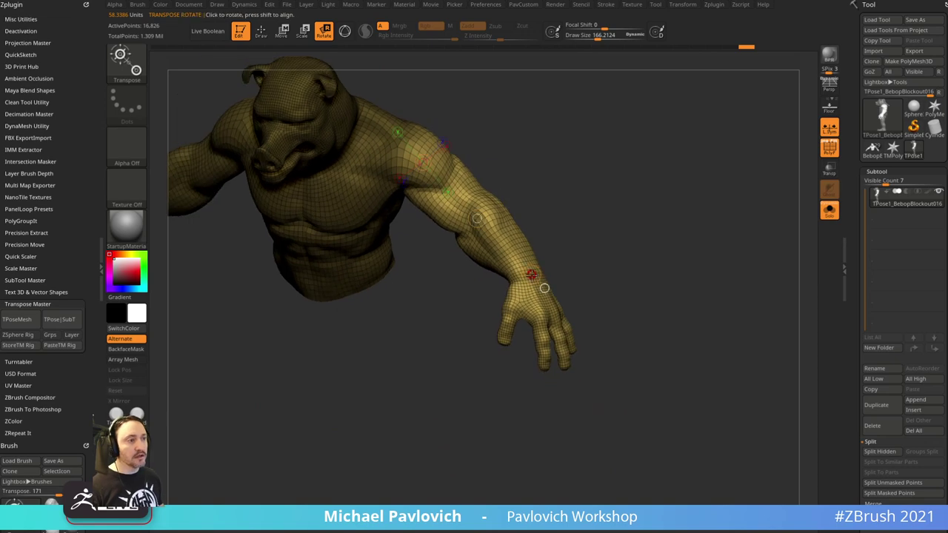
left_click_drag(530, 275, 461, 392)
left_click_drag(622, 181, 586, 196)
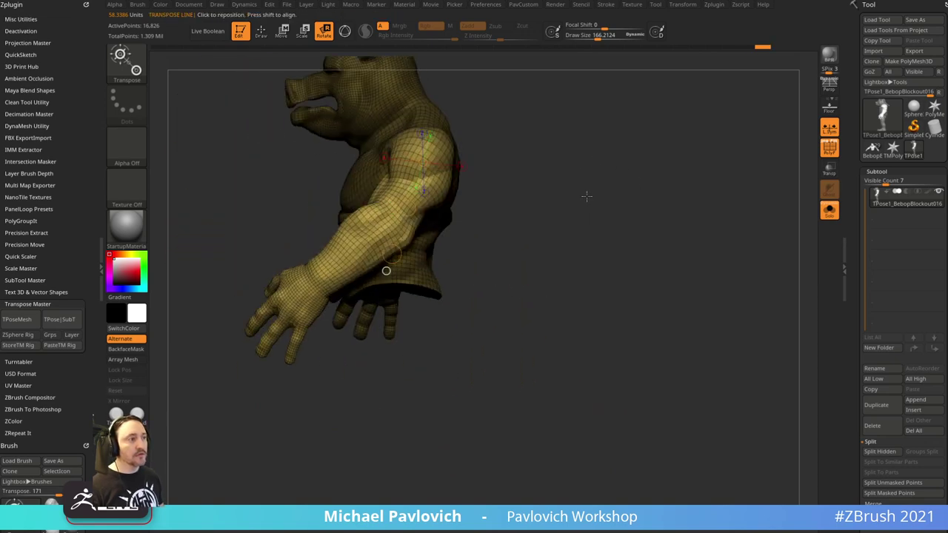
- Switch to the Move brush and set its Draw Size to about 307 for adjusting the left shoulder
key("w")
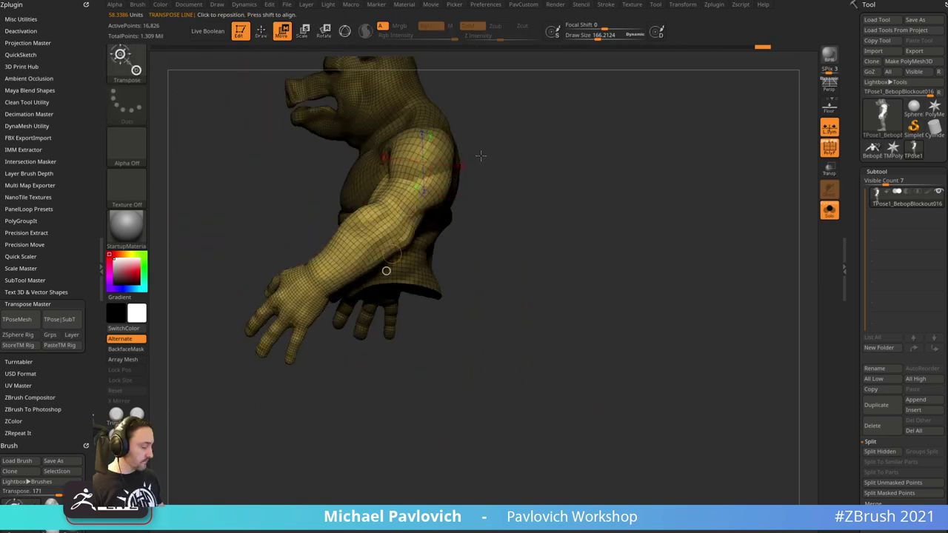
key("t")
left_click(479, 177)
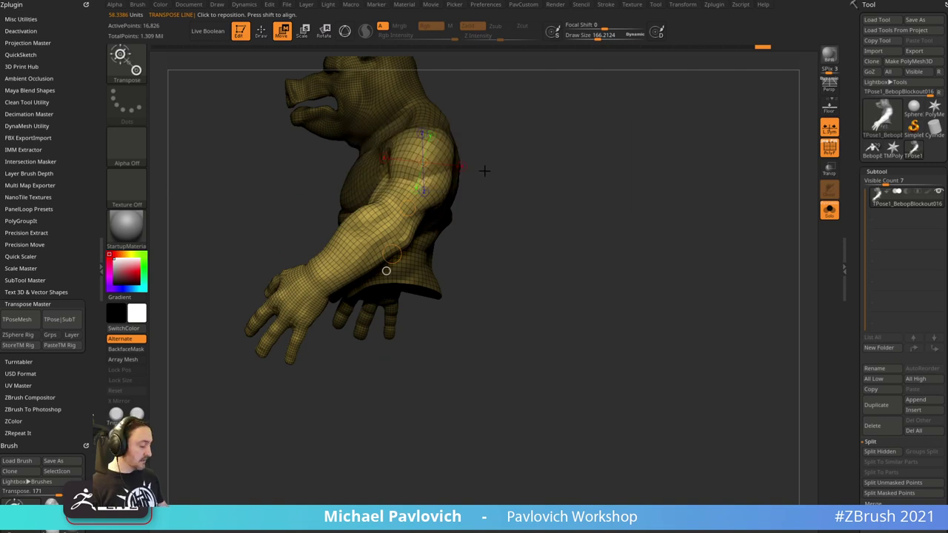
key("y")
left_click_drag(530, 144, 571, 206, "alt")
key("q")
key("s")
left_click_drag(463, 228, 469, 227)
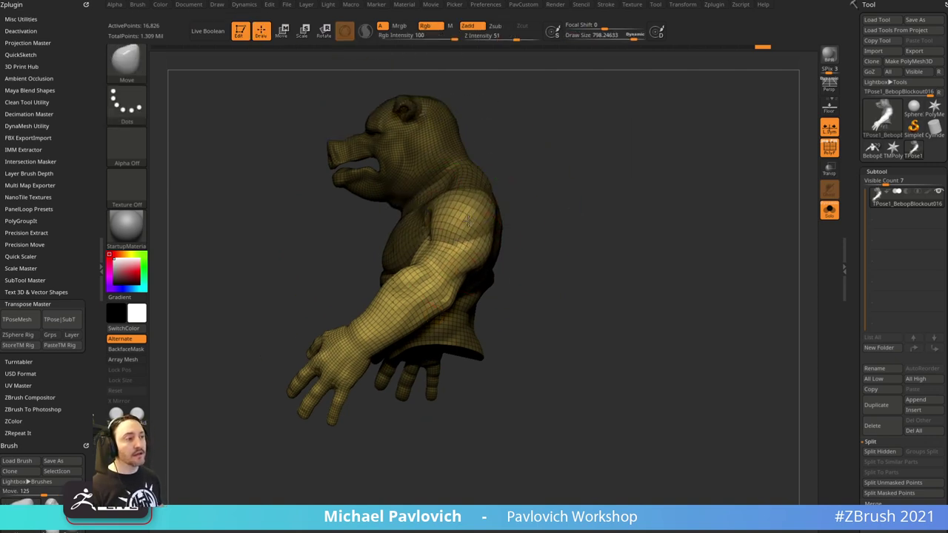
mouse_move(556, 195)
left_mouse_down("shift")
mouse_move(602, 188)
mouse_move(565, 212)
mouse_move(474, 217)
left_mouse_up("shift")
key("s")
left_click_drag(463, 220, 449, 219)
- Clear the mask on the pig's body and unhide the rest of the model
key("ctrl+shift+z")
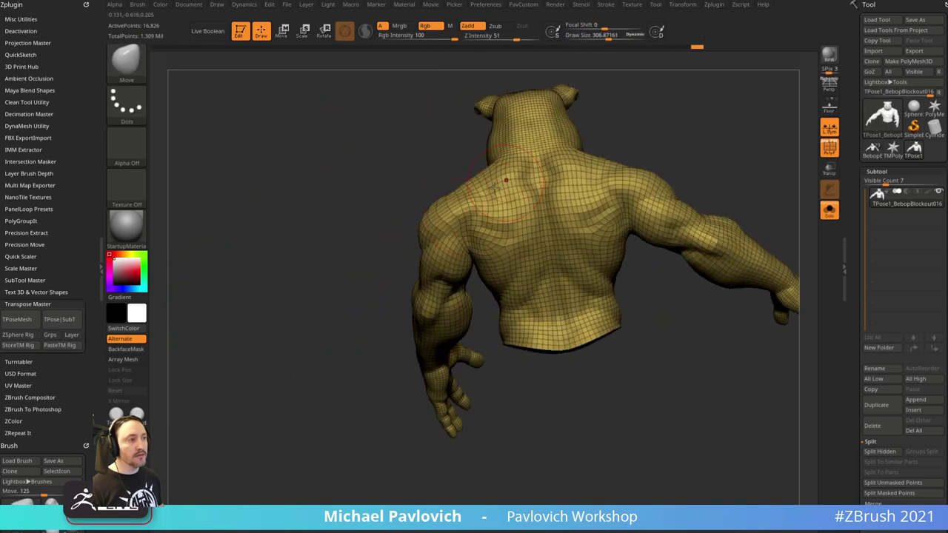
key("ctrl+shift+z")
key("ctrl+shift+z")
key("ctrl+shift+z")
key("ctrl+shift+z")
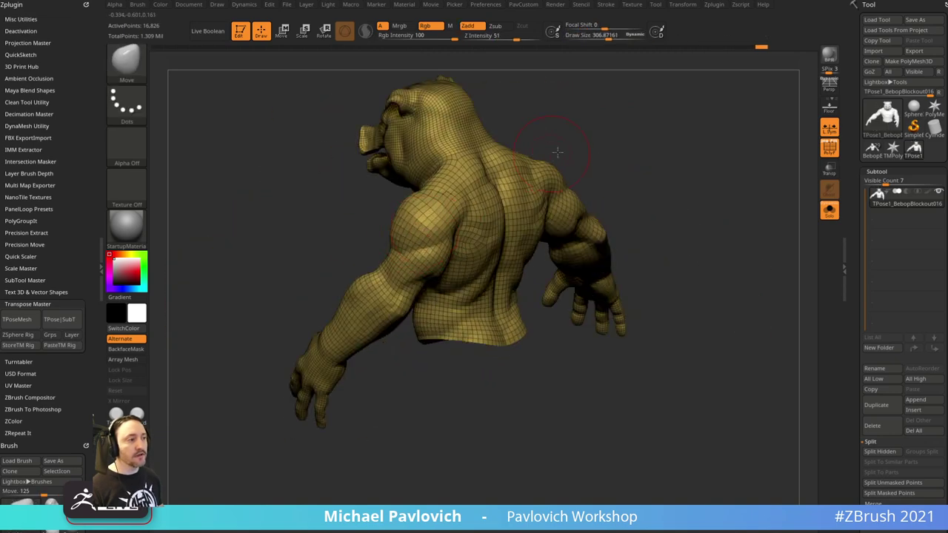
key("ctrl+z")
key("ctrl+z")
key("ctrl+z")
key("ctrl+z")
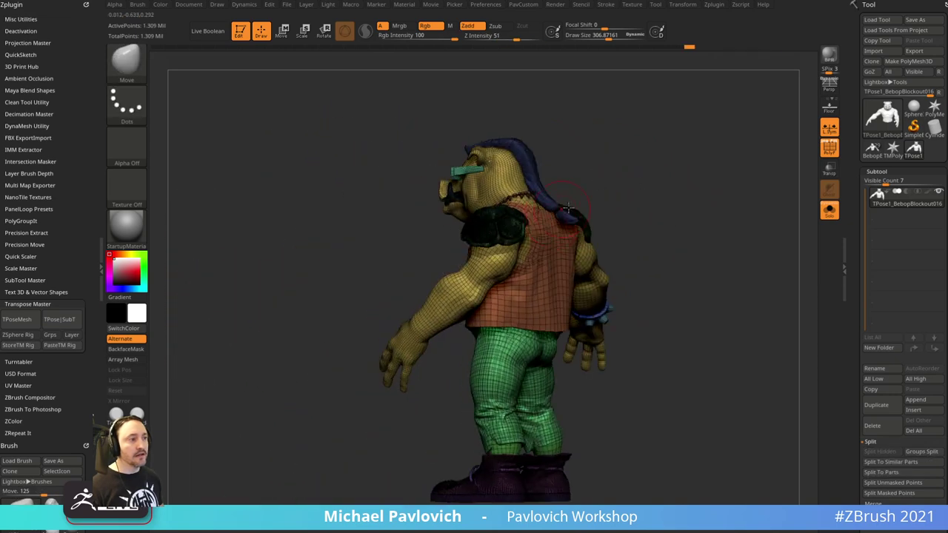
- Examine the lowered left arm and shoulder pad on the full figure from the front, back and side
left_click_drag(510, 232, 562, 240, "alt")
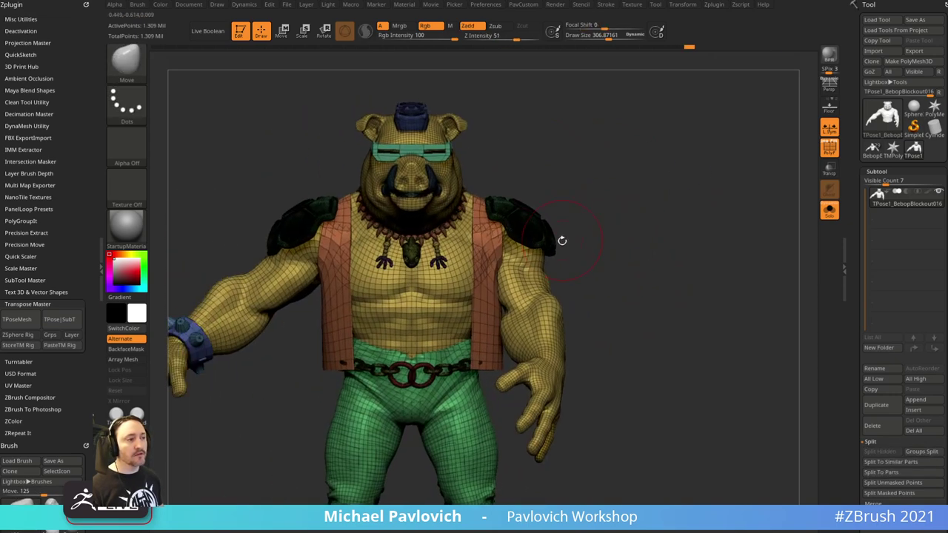
key("ctrl+z")
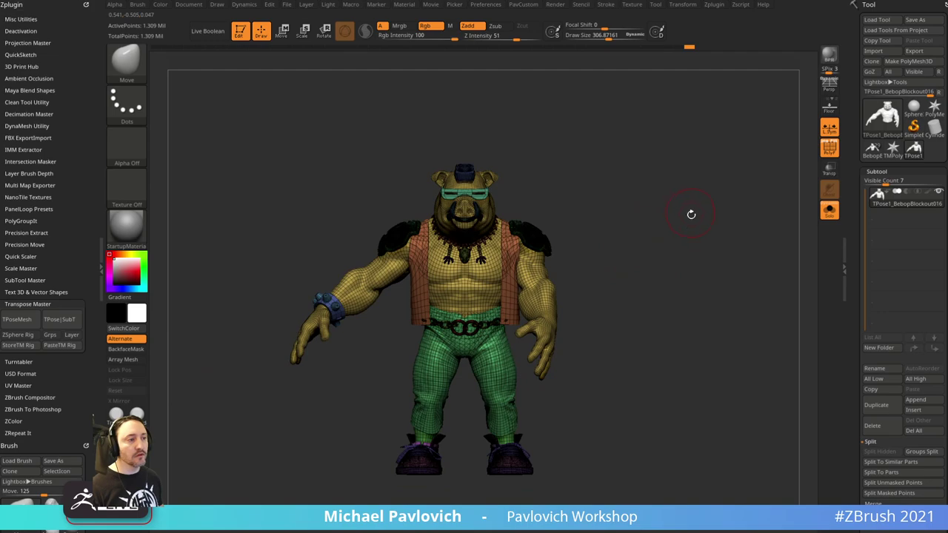
key("ctrl+z")
key("ctrl+z")
key("ctrl+z")
key("ctrl+z")
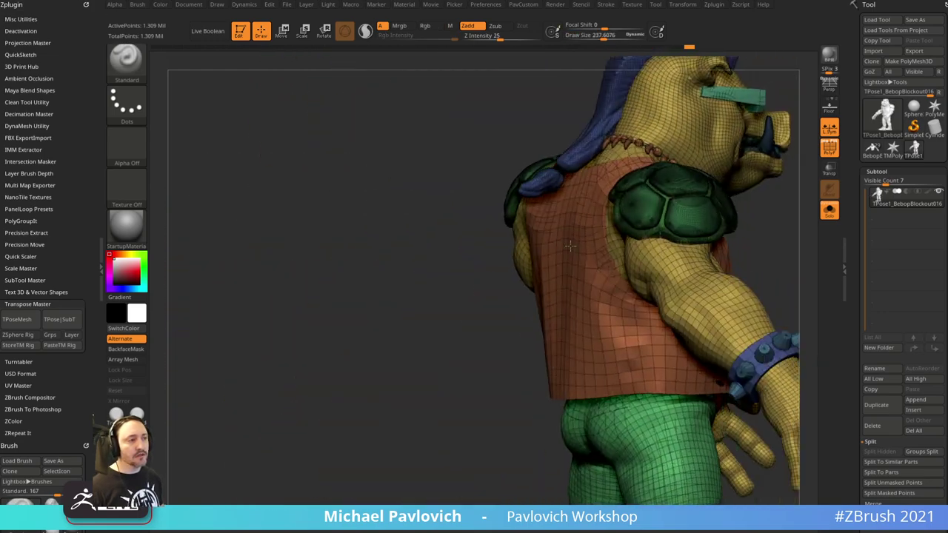
key("ctrl+z")
key("ctrl+z")
key("ctrl+z")
key("ctrl+z")
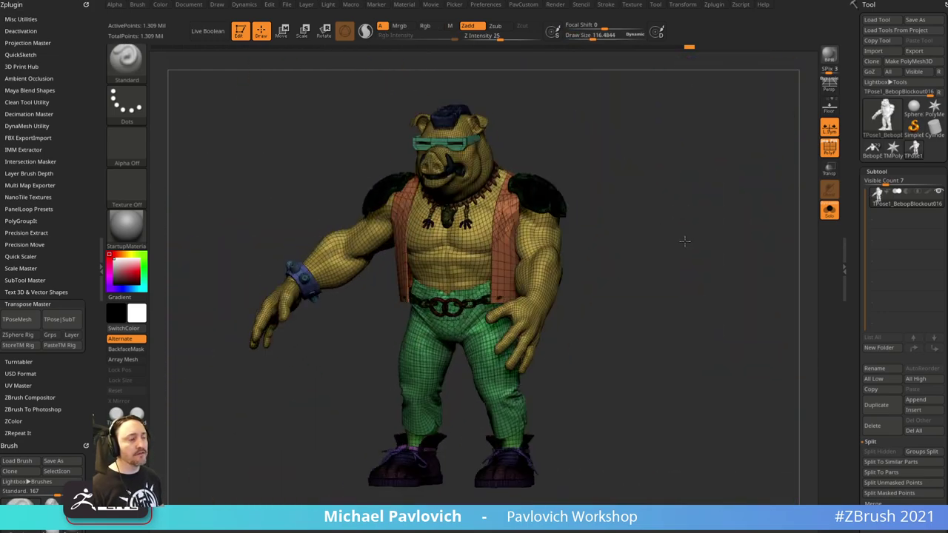
- Delete all subtools of the TPoseMesh tool and switch back to the original multi-subtool pig
left_click_drag(684, 240, 664, 245)
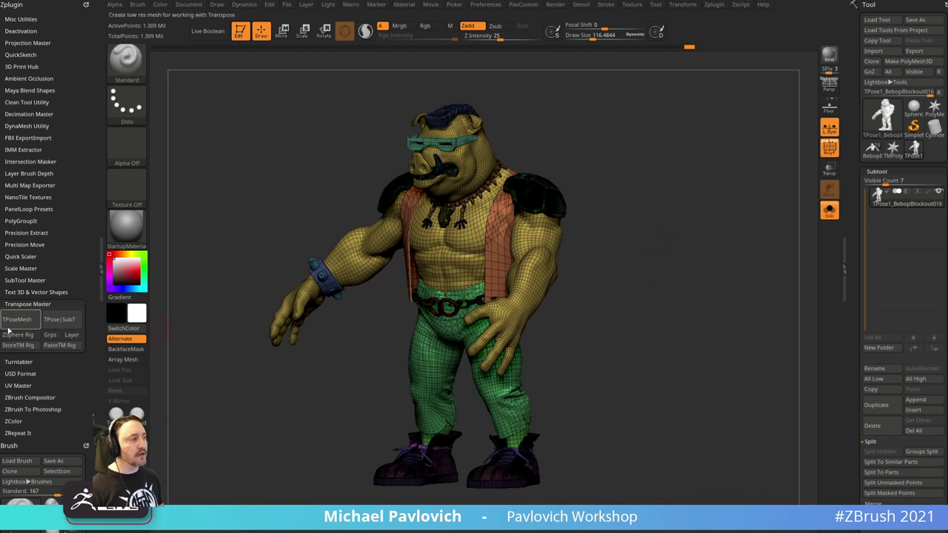
left_click_drag(644, 280, 601, 294, "alt")
left_click_drag(852, 333, 854, 223)
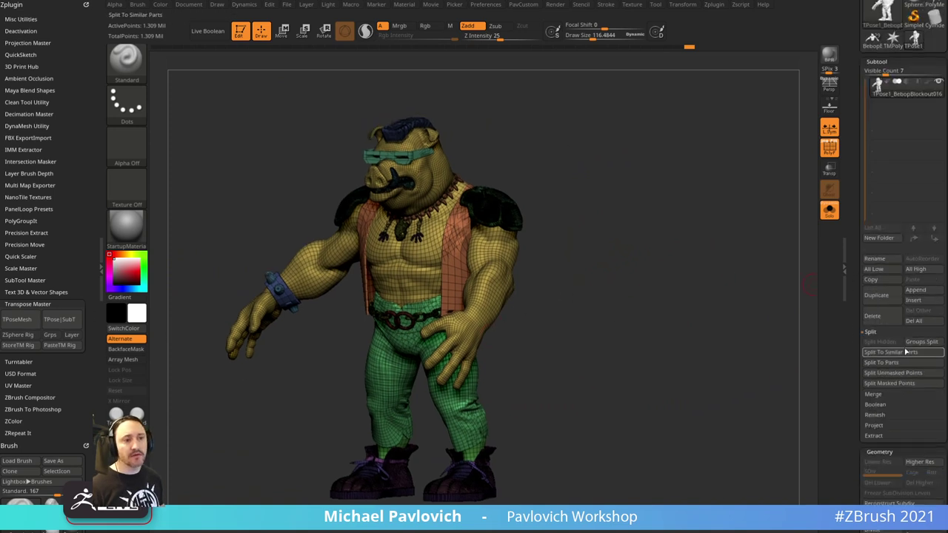
left_click(918, 322)
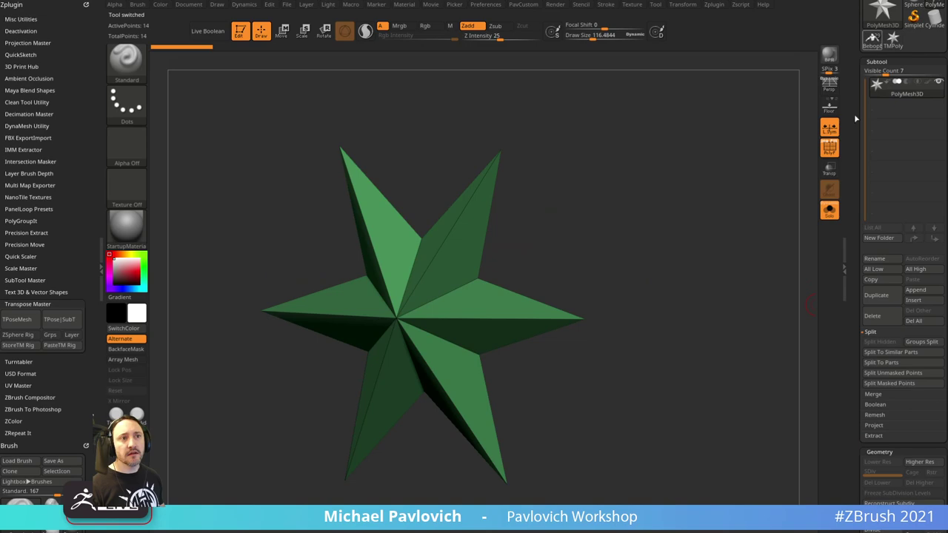
key("ctrl+z")
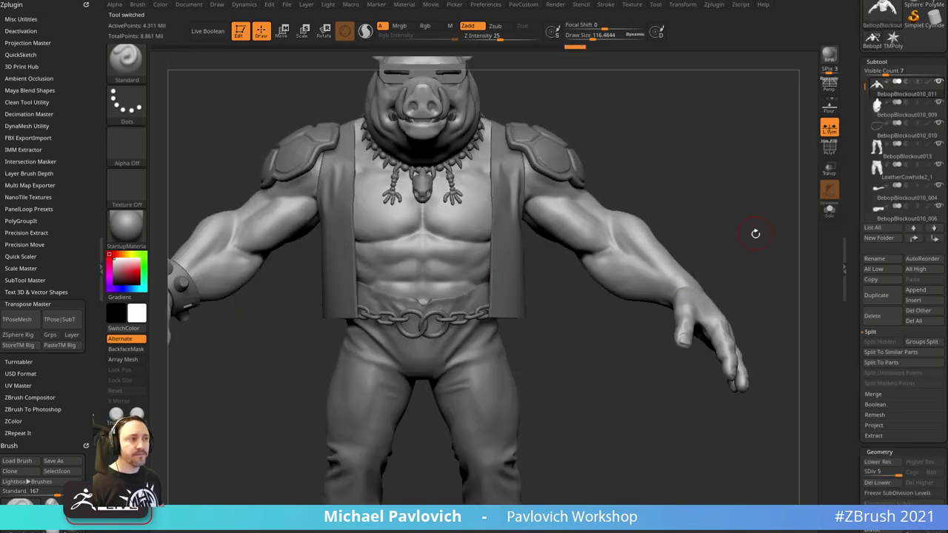
- Examine the original unposed pig from several angles, both up close and as a full figure
mouse_move(755, 234)
left_mouse_down()
mouse_move(744, 229)
mouse_move(685, 274)
left_mouse_up()
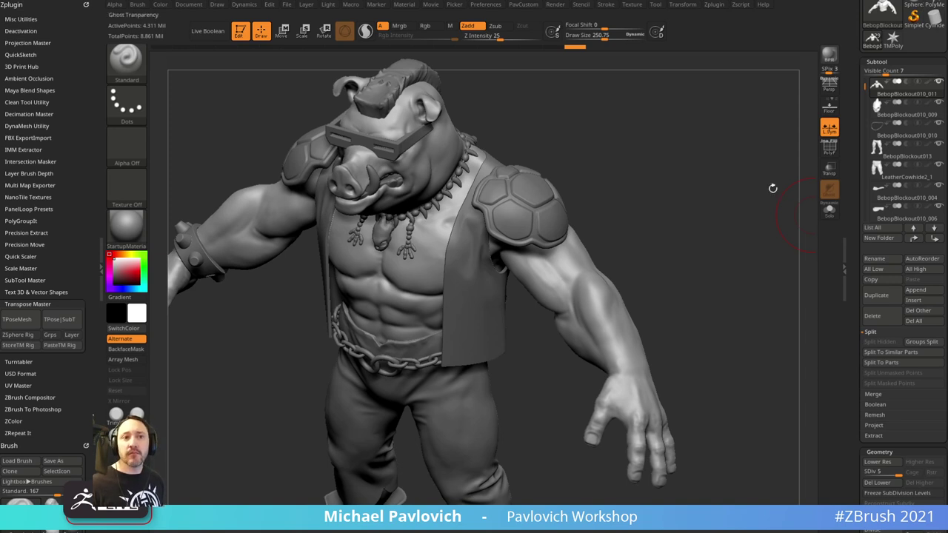
left_click_drag(772, 188, 711, 130)
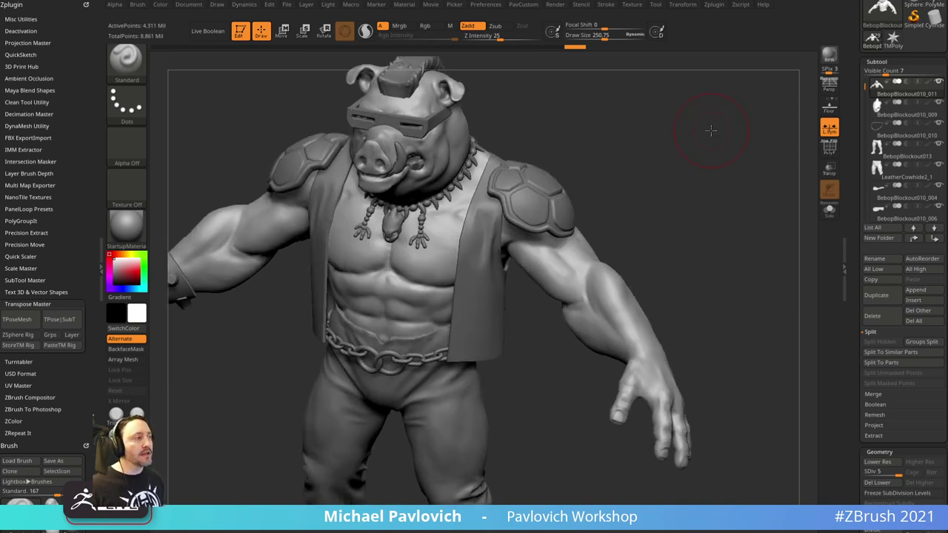
left_click(17, 335)
left_click(15, 340)
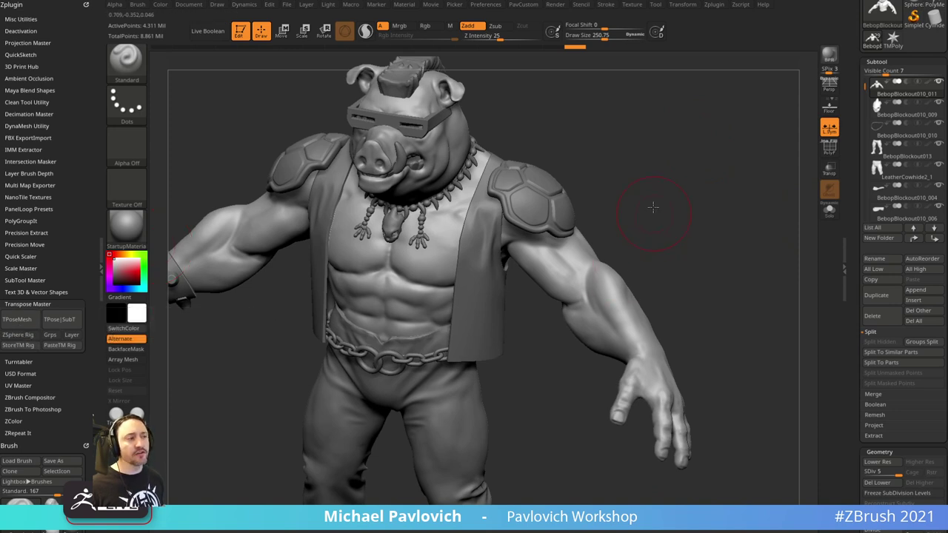
mouse_move(653, 207)
left_mouse_down()
mouse_move(643, 173)
mouse_move(633, 175)
mouse_move(701, 171)
mouse_move(705, 146)
mouse_move(682, 147)
mouse_move(692, 148)
mouse_move(663, 175)
left_mouse_up()
key("s")
key("s")
key("s")
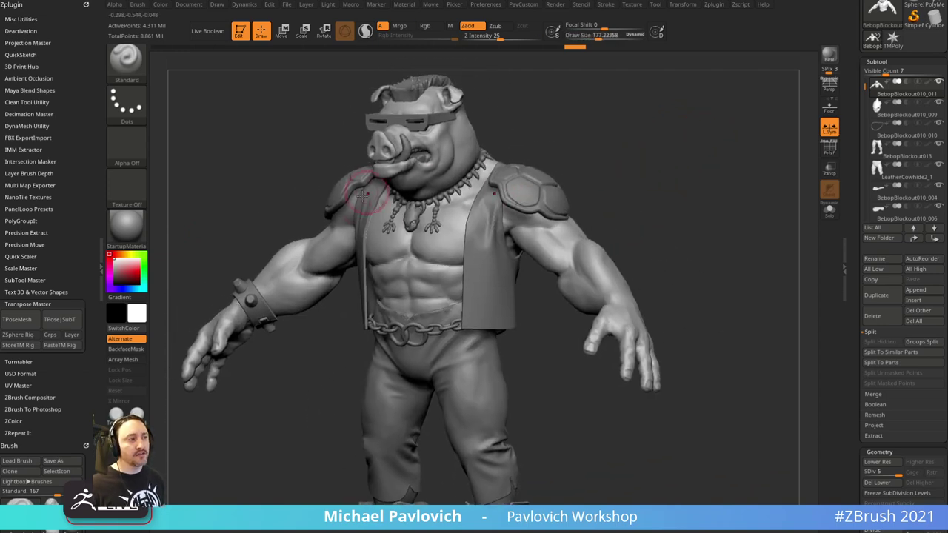
left_click_drag(579, 182, 591, 173)
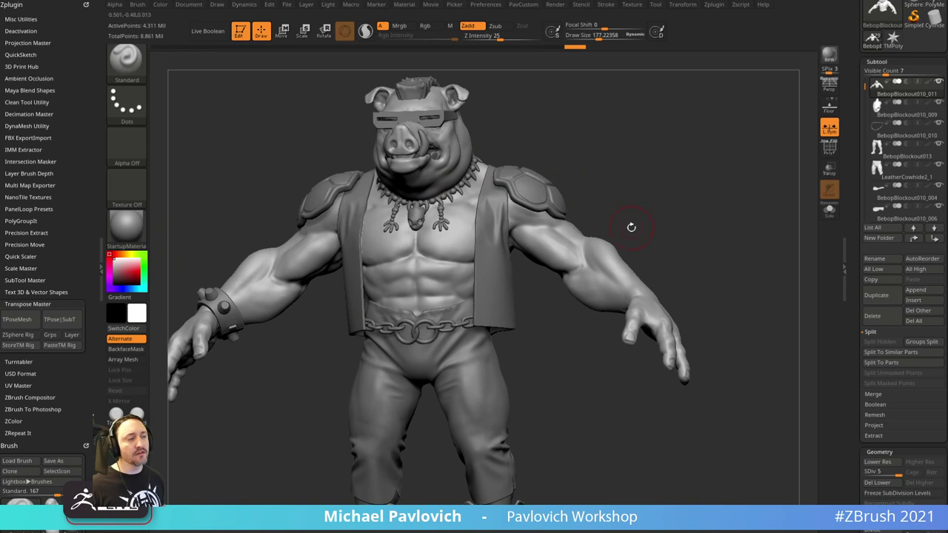
left_click_drag(593, 211, 604, 111, "alt")
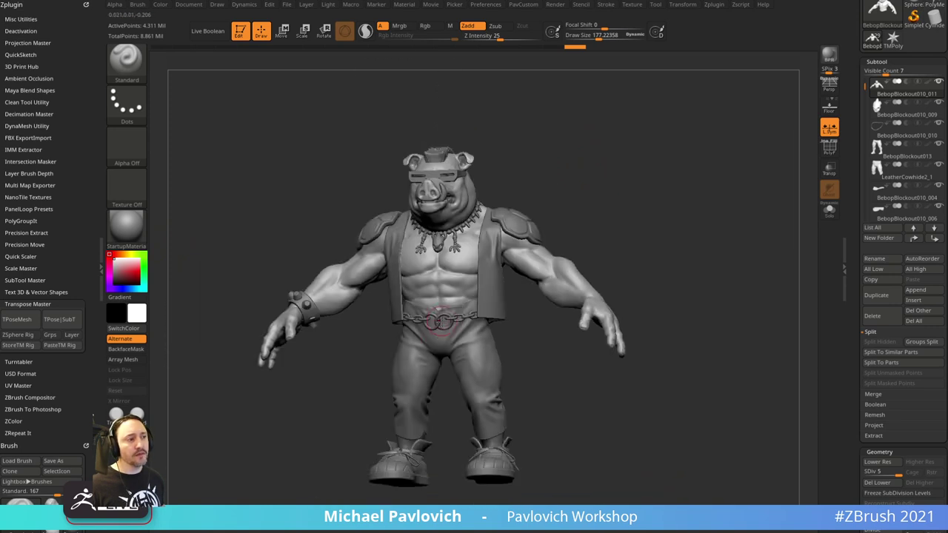
left_click_drag(598, 213, 598, 291)
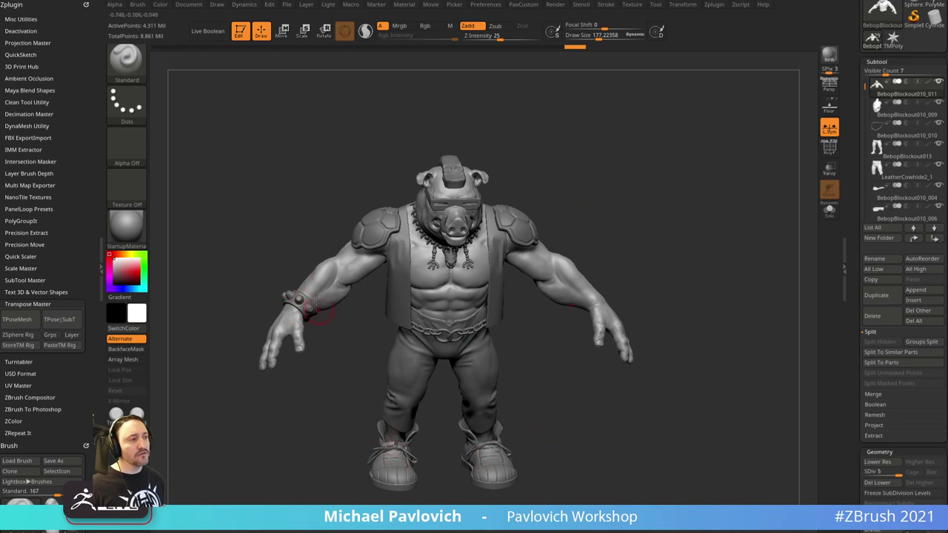
left_click_drag(630, 217, 604, 196)
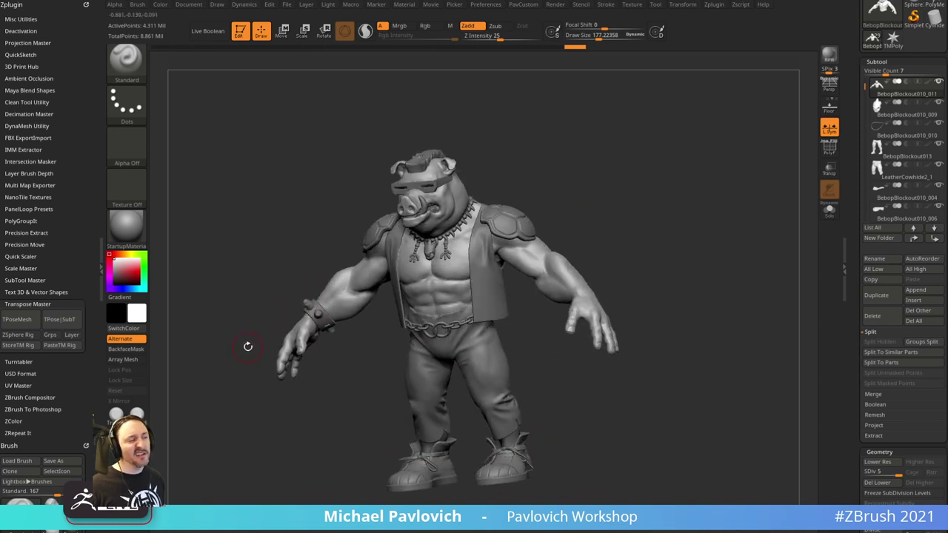
left_click_drag(364, 370, 374, 372, "shift")
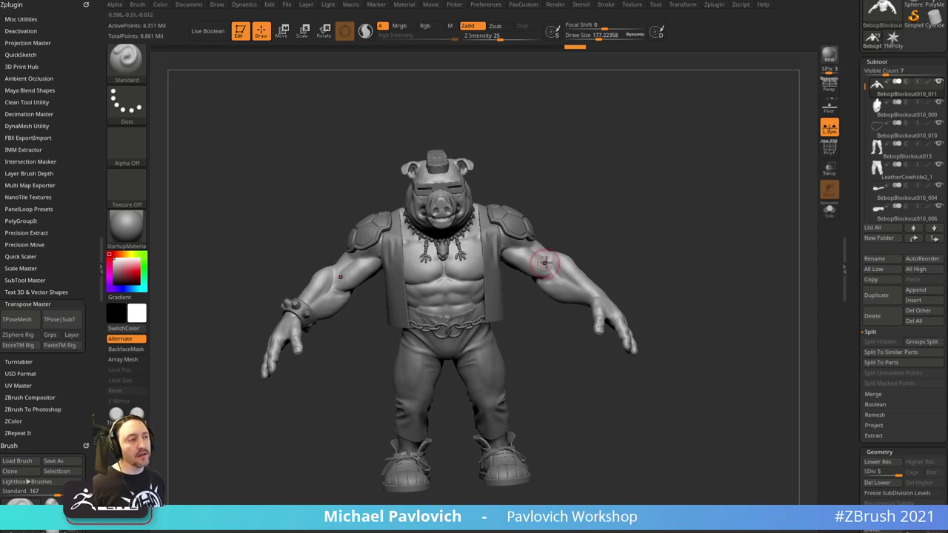
left_click_drag(563, 222, 656, 169)
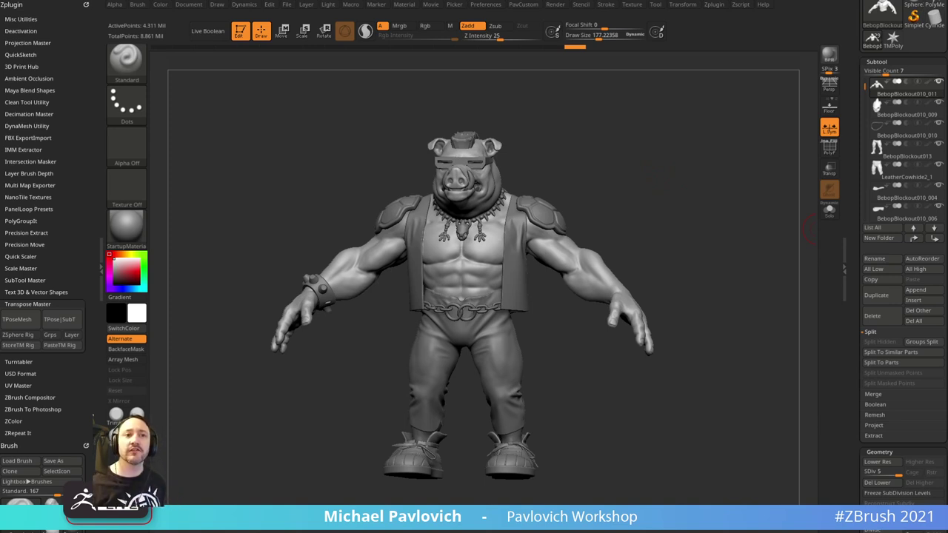
left_click_drag(657, 241, 692, 223)
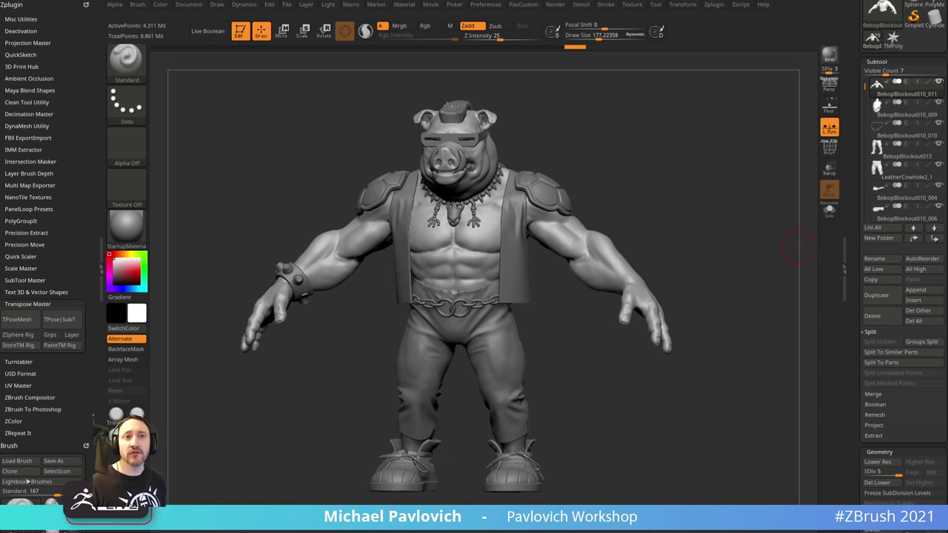
left_click_drag(670, 159, 704, 152)
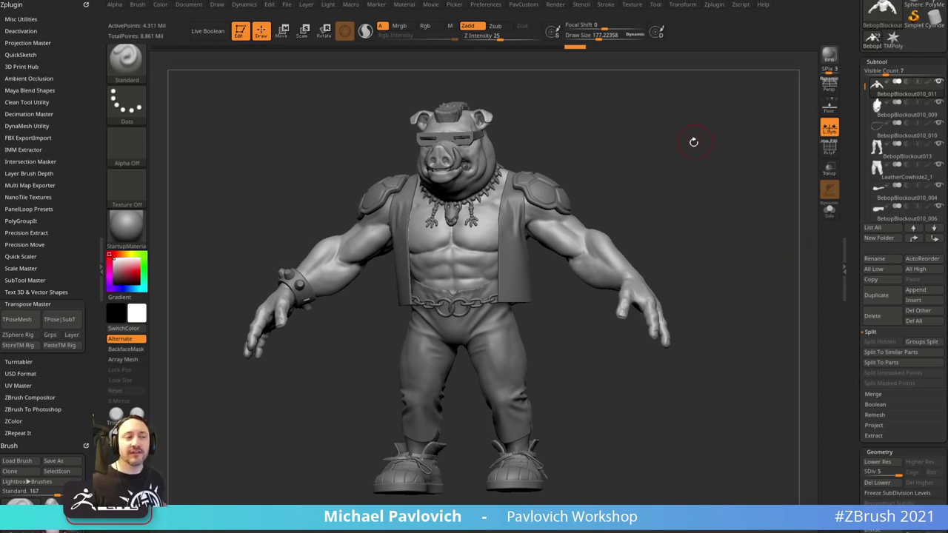
- Turn on perspective display for the full pig figure
left_click_drag(691, 143, 710, 139)
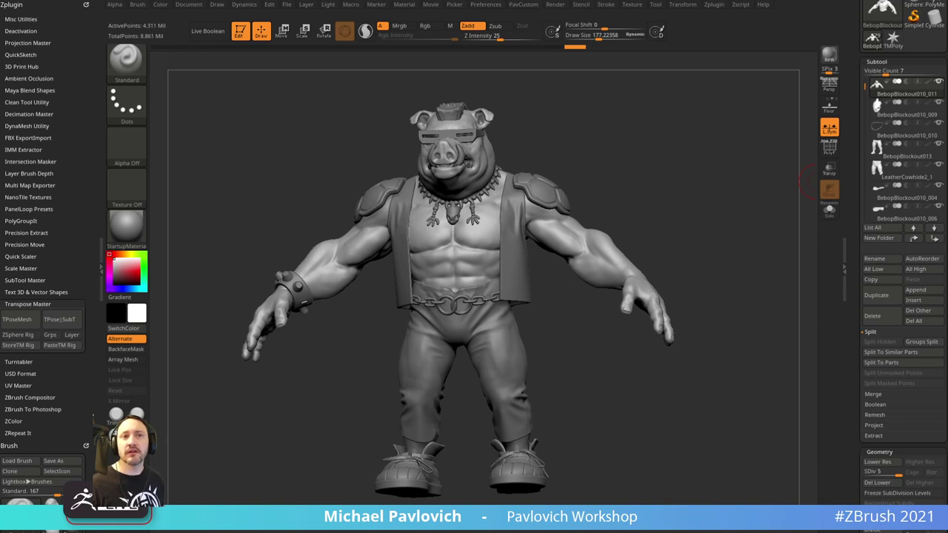
left_click_drag(775, 188, 740, 177, "shift")
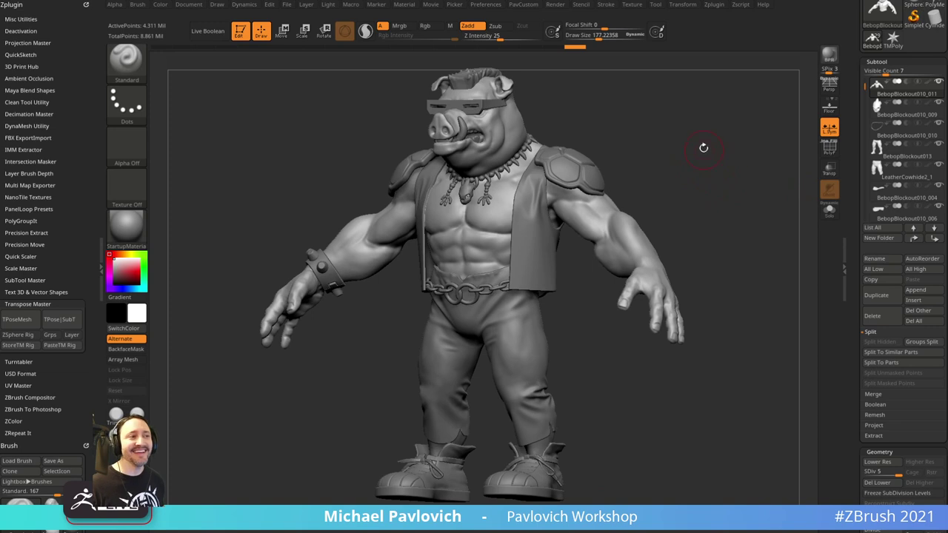
mouse_move(703, 147)
left_mouse_down()
mouse_move(728, 153)
mouse_move(721, 142)
left_mouse_up()
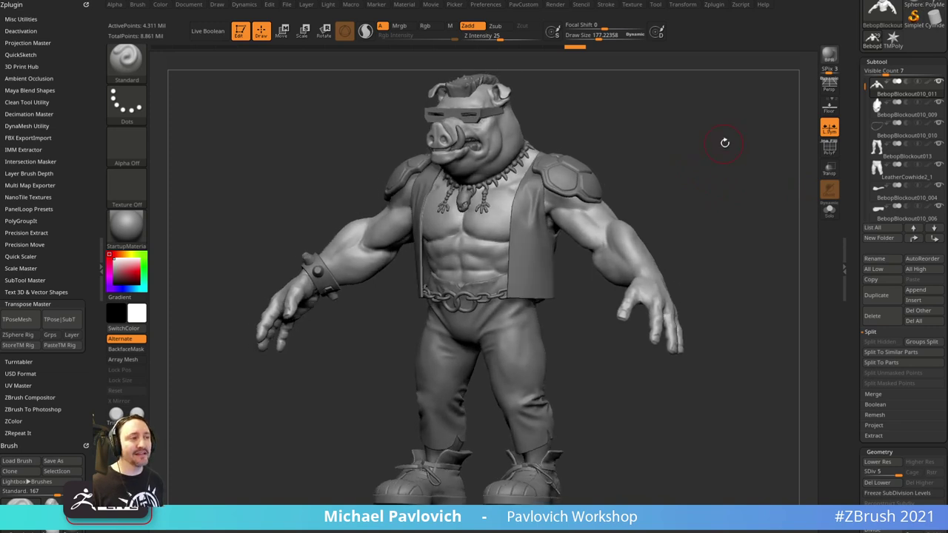
key("p")
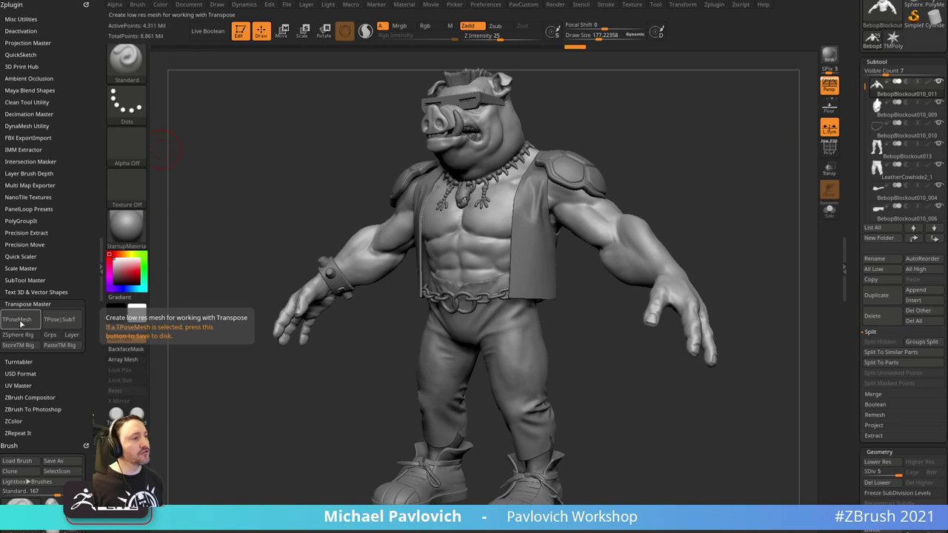
- Examine the full pig figure in perspective from several angles
left_click_drag(648, 159, 664, 154)
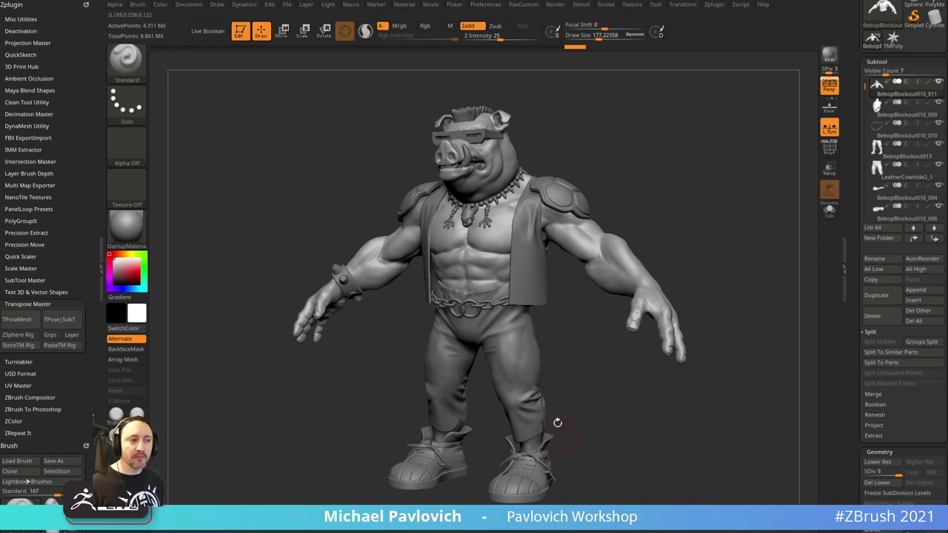
mouse_move(684, 197)
left_mouse_down()
mouse_move(629, 194)
mouse_move(721, 190)
mouse_move(510, 231)
left_mouse_up()
left_click_drag(341, 207, 668, 162)
left_click_drag(718, 193, 709, 171)
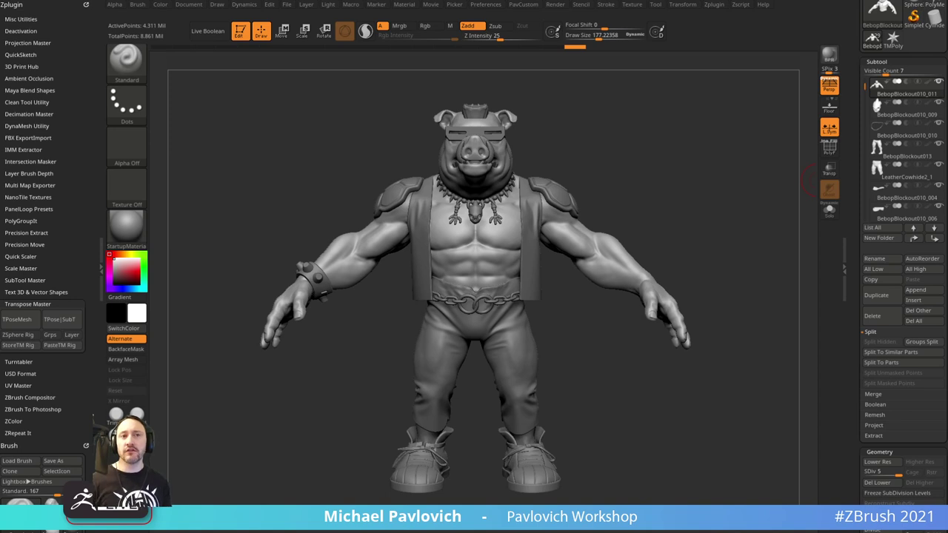
mouse_move(646, 177)
left_mouse_down()
mouse_move(630, 174)
mouse_move(637, 170)
left_mouse_up()
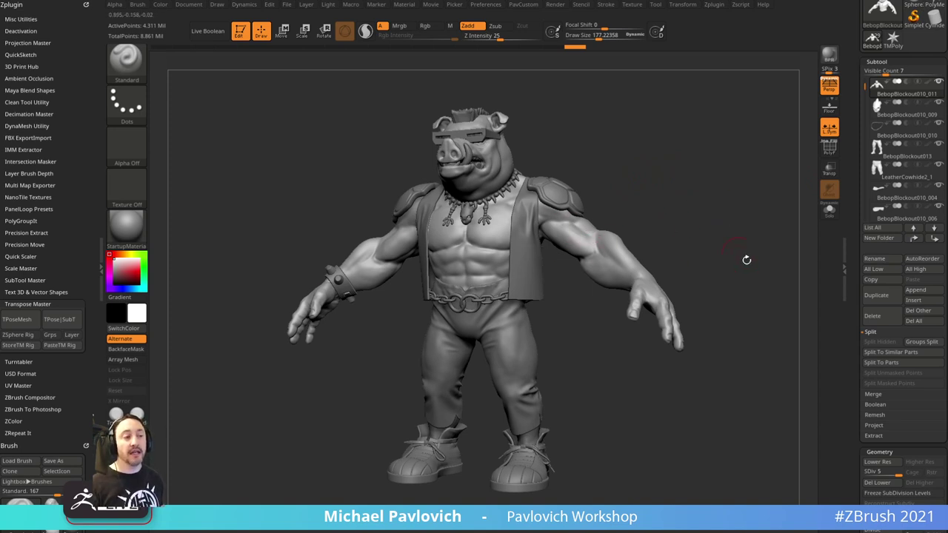
left_click_drag(767, 284, 723, 241)
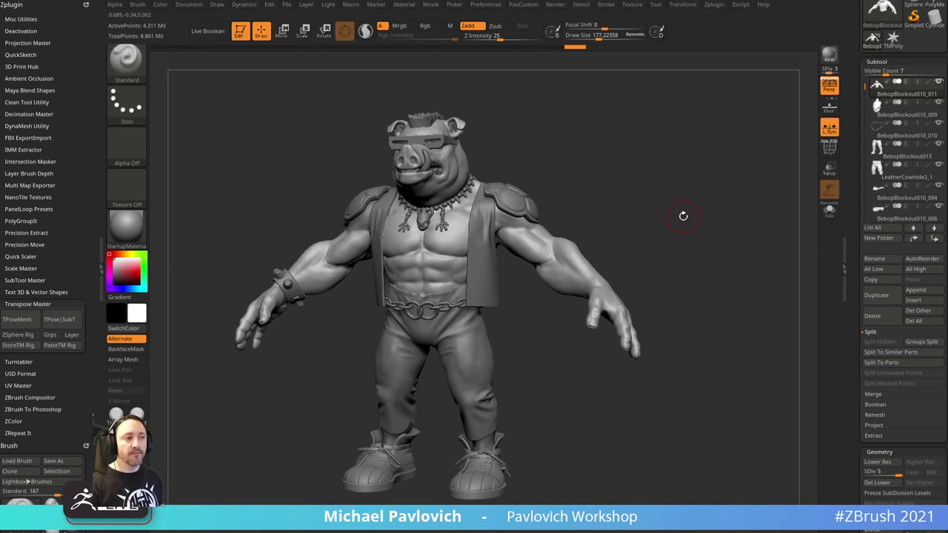
left_click_drag(698, 218, 723, 186)
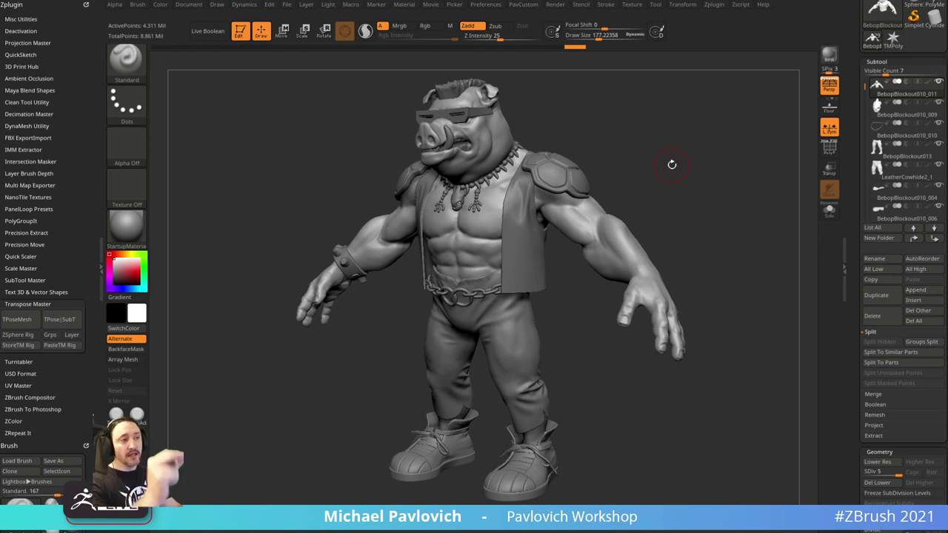
left_click_drag(672, 164, 720, 170)
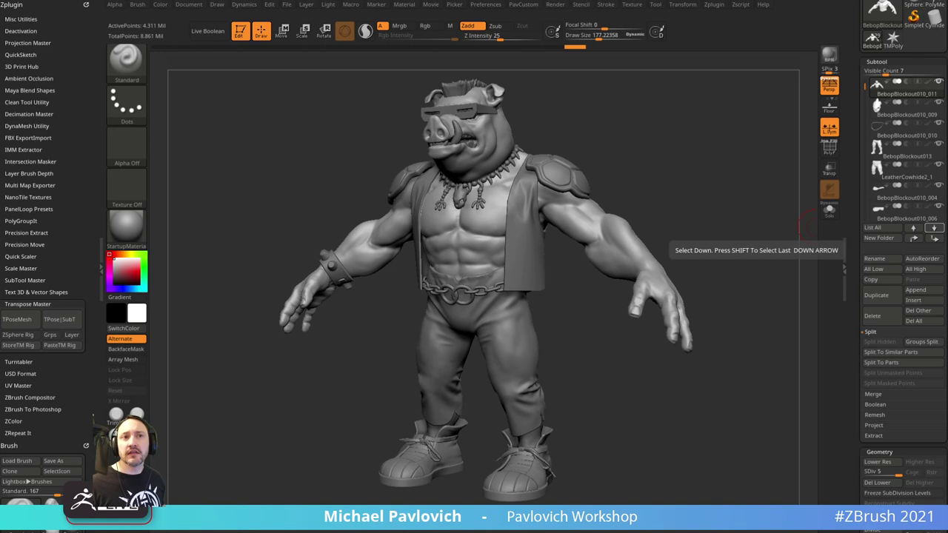
left_click_drag(788, 165, 732, 172)
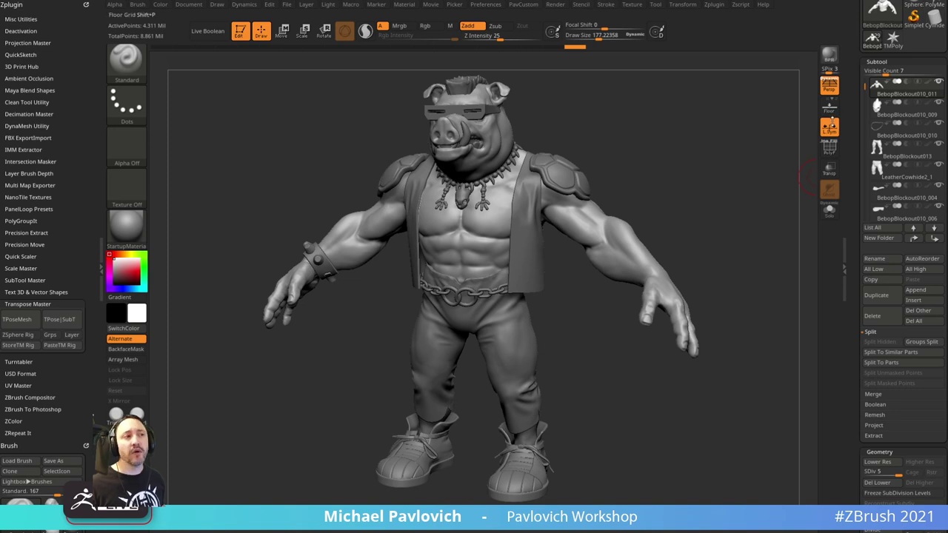
left_click_drag(719, 151, 730, 150)
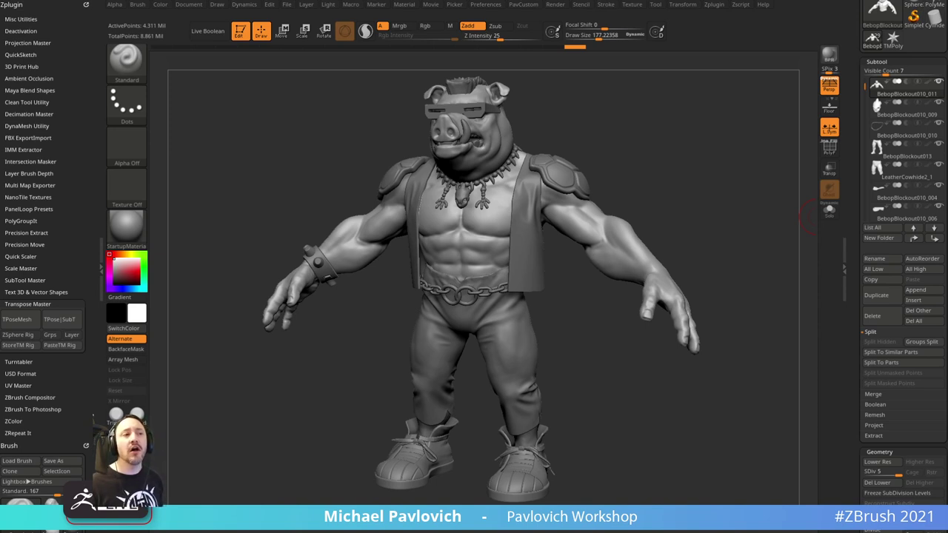
left_click_drag(673, 193, 745, 153)
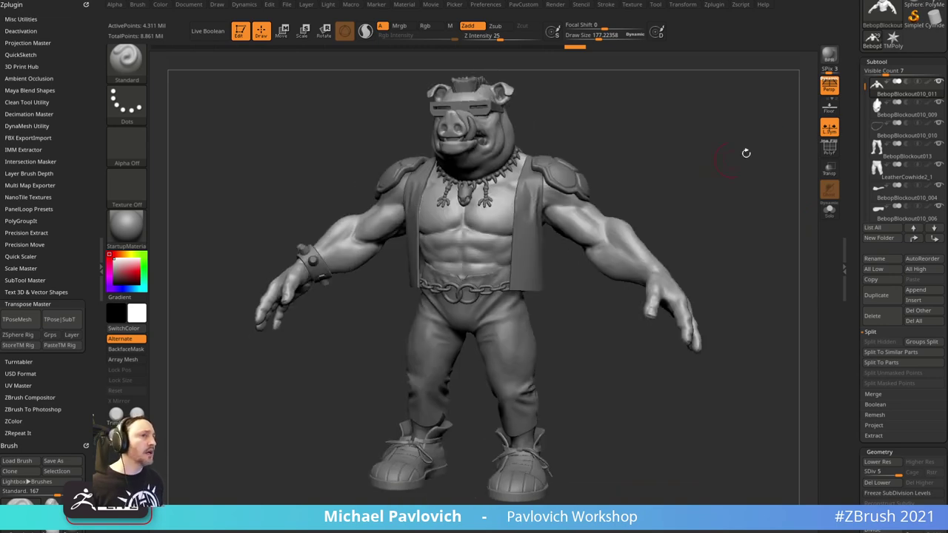
- Check the export scale and offset settings of the pig tool
scroll(861, 180, "down", 10)
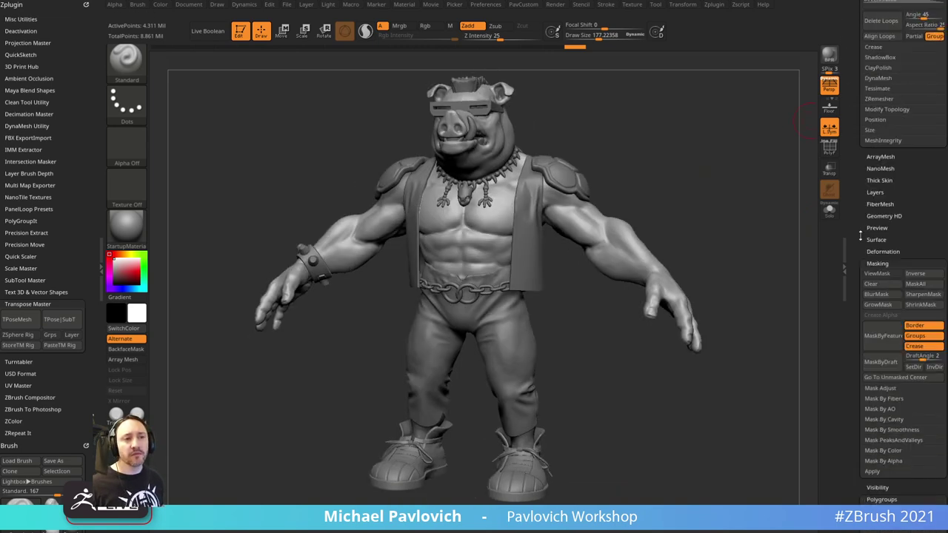
scroll(860, 235, "down", 8)
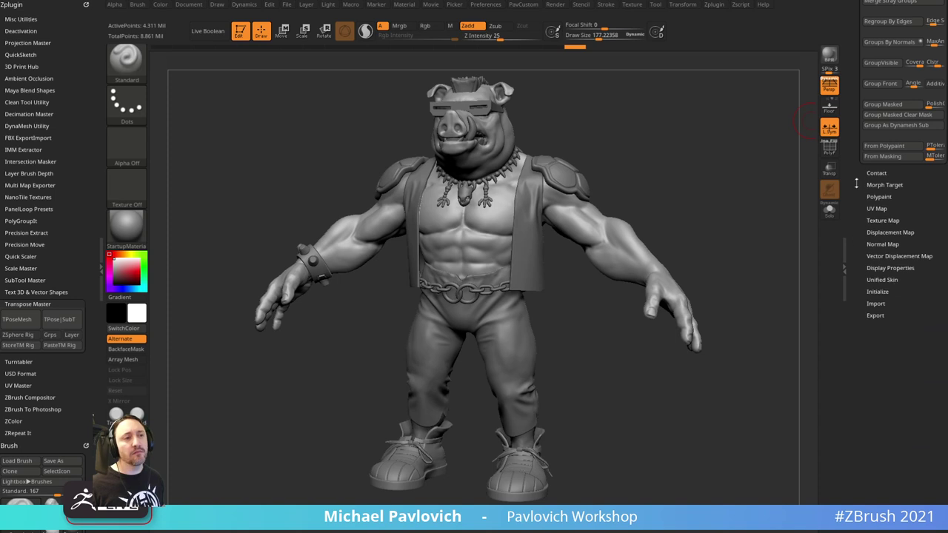
left_click_drag(850, 61, 865, 352)
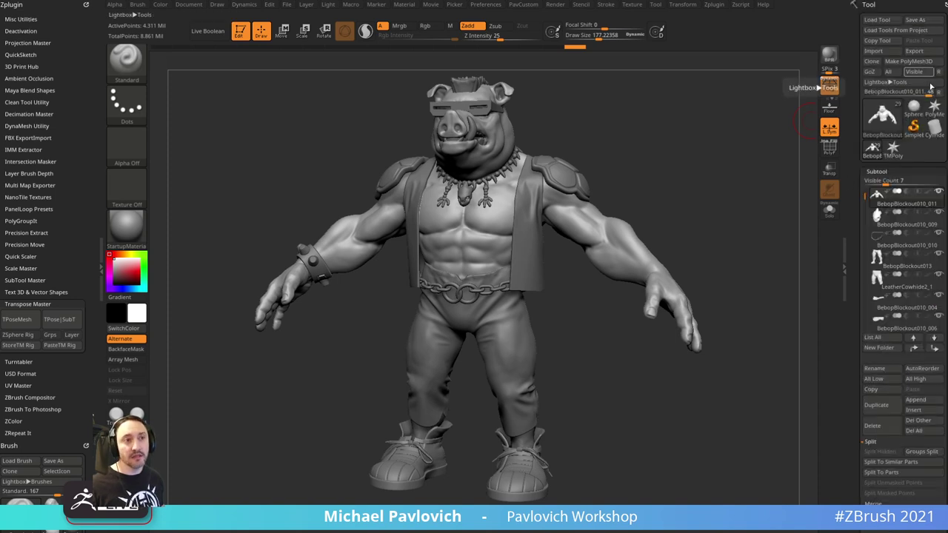
left_click(923, 50)
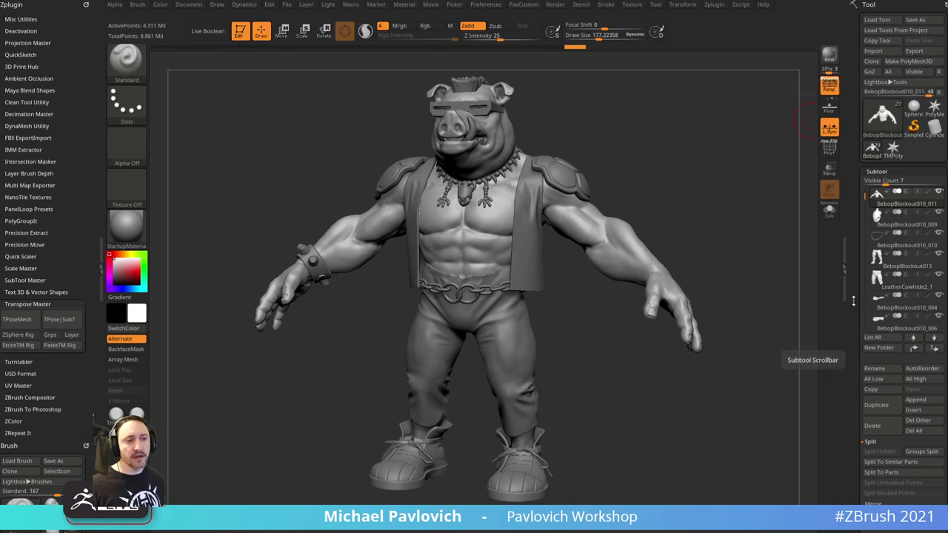
left_click_drag(852, 303, 844, 82)
scroll(889, 111, "up", 5)
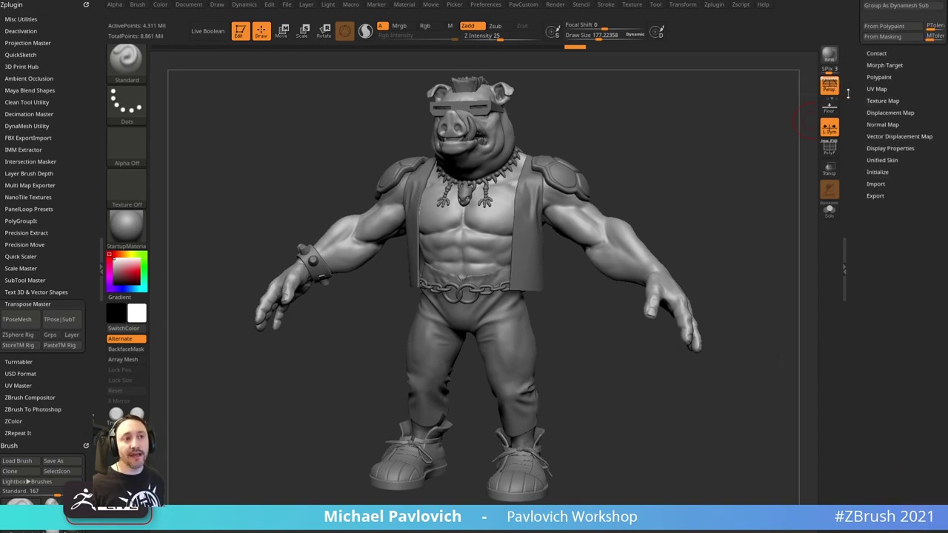
left_click(875, 196)
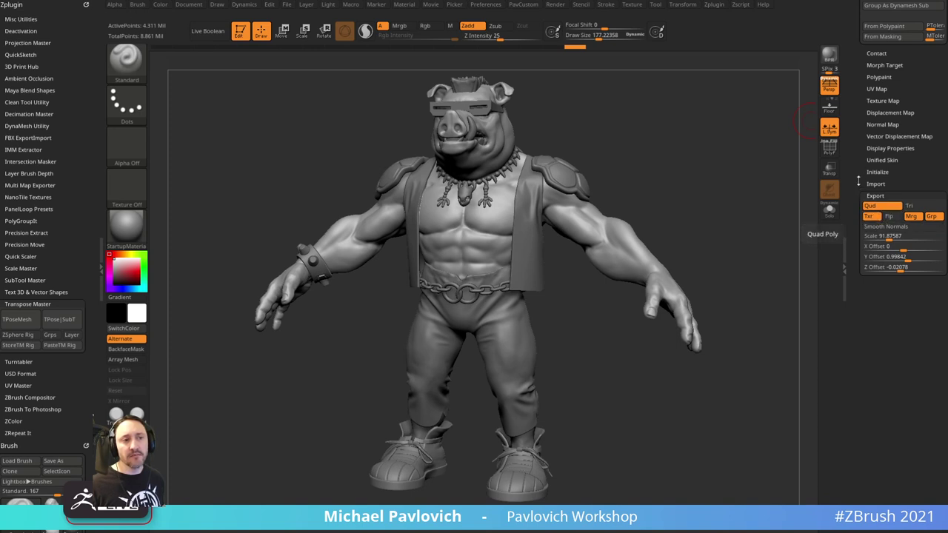
left_click_drag(857, 157, 853, 323)
scroll(854, 323, "up", 5)
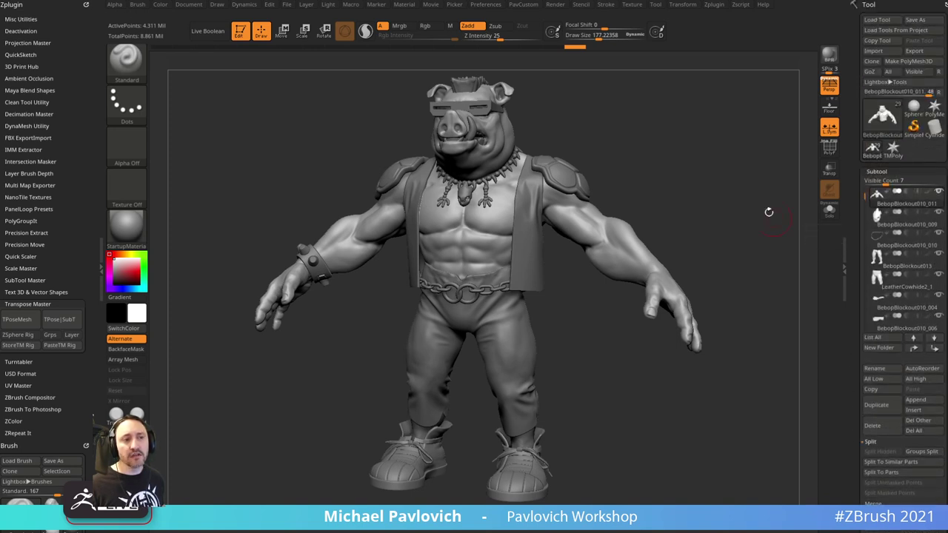
- Show the PolyFrame and check the body's polygroups and mesh, toggling Solo on and off
left_click_drag(768, 213, 735, 173)
left_click(829, 147)
left_click(835, 212)
left_click(830, 211)
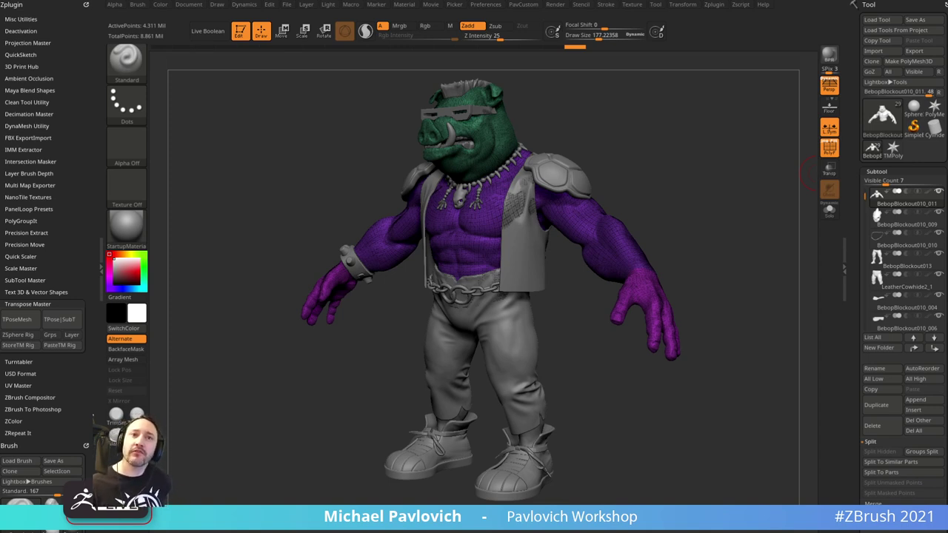
left_click_drag(708, 145, 734, 143, "shift")
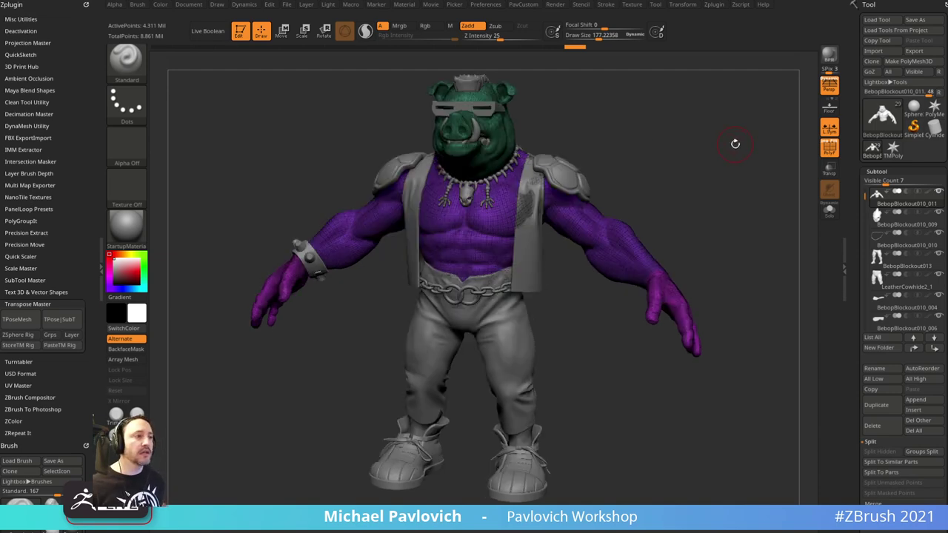
- Make the LeatherCowhide2_1 pants the active subtool with PolyFrame hidden, and choose the ClothHook brush
left_click(513, 348, "alt")
left_click_drag(621, 349, 643, 385, "alt")
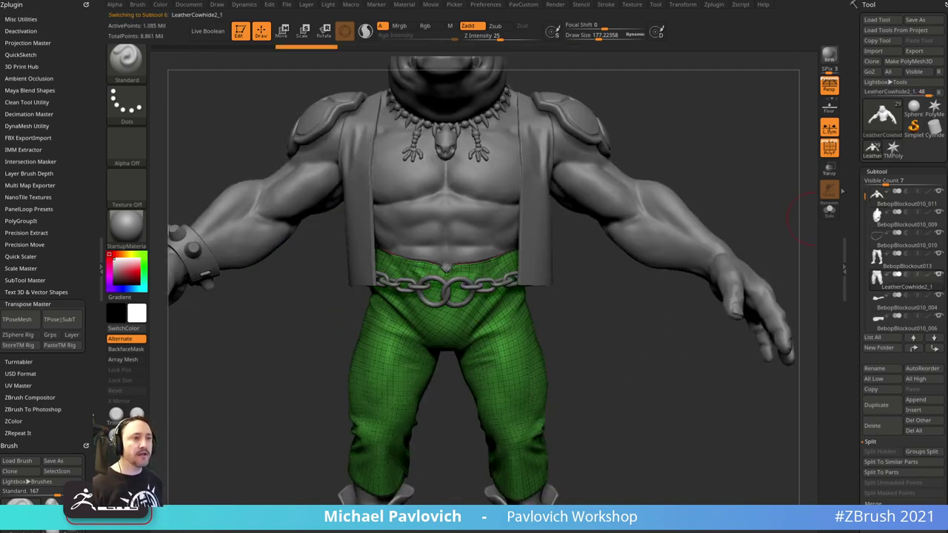
left_click(834, 149)
mouse_move(621, 421)
left_mouse_down("alt")
mouse_move(634, 277)
mouse_move(630, 318)
mouse_move(647, 277)
mouse_move(629, 261)
mouse_move(626, 278)
left_mouse_up("alt")
key("b")
key("c")
key("h")
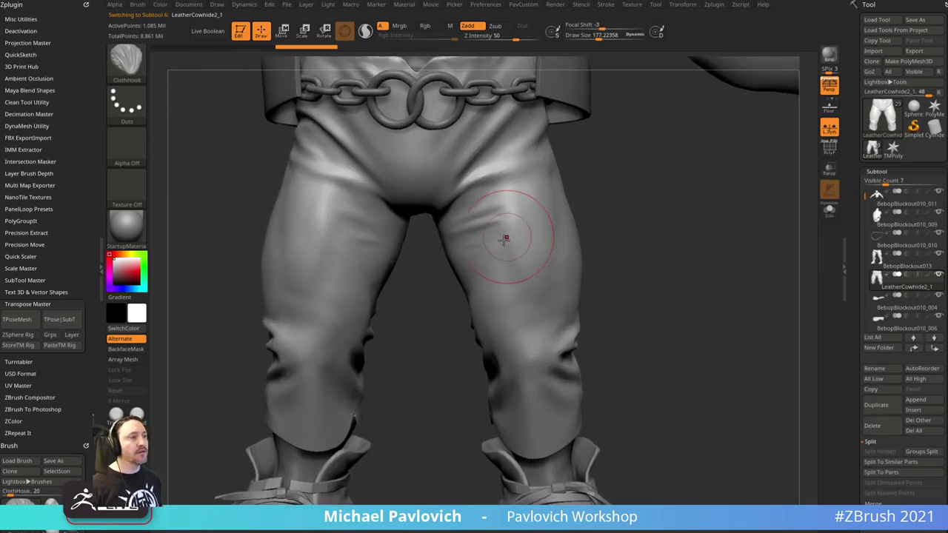
- Try a ClothHook pull on the left knee of the pants with a draw size of about 194, and undo it
key("s")
left_click(522, 271)
mouse_move(527, 303)
left_mouse_down()
mouse_move(526, 315)
mouse_move(518, 300)
mouse_move(522, 326)
mouse_move(511, 300)
mouse_move(530, 318)
left_mouse_up()
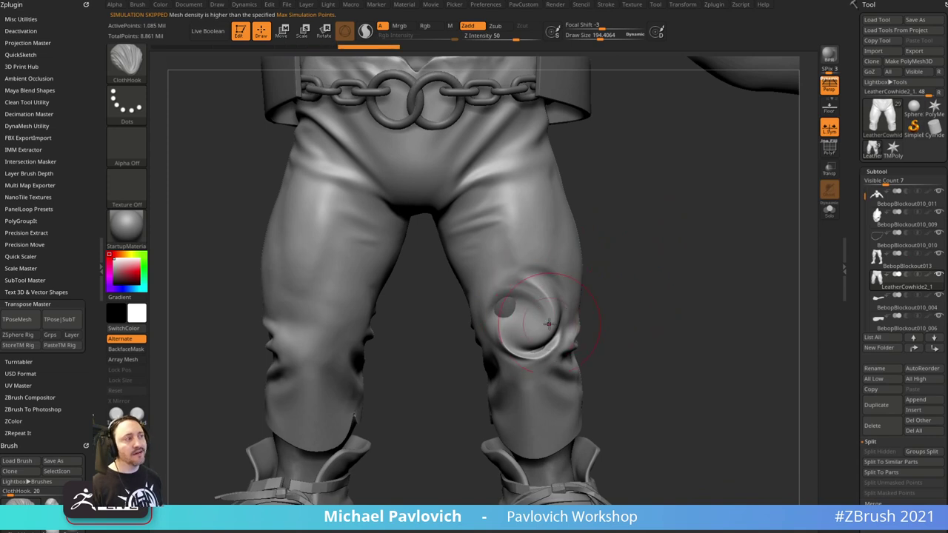
key("ctrl+z")
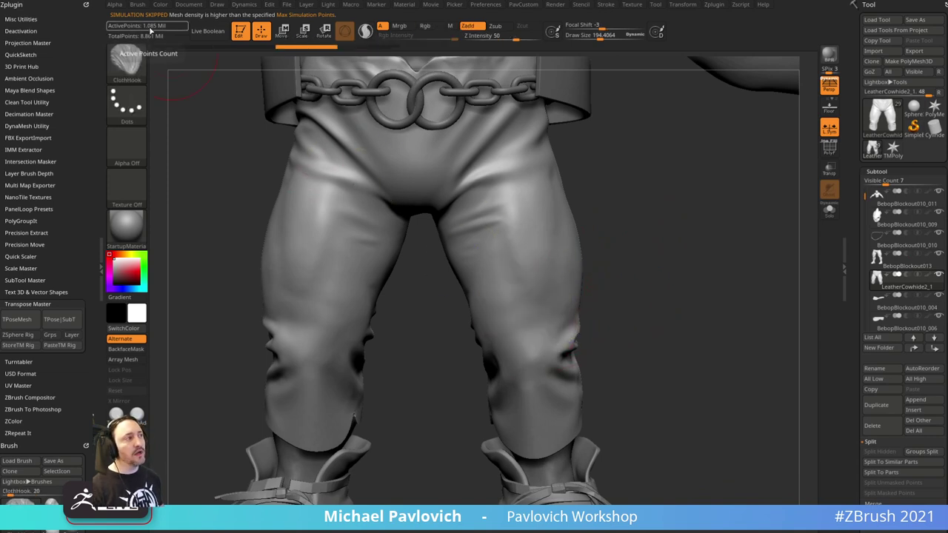
- Dock the Dynamics palette in the tray above Zplugin
right_click_drag(530, 288, 538, 244, "alt")
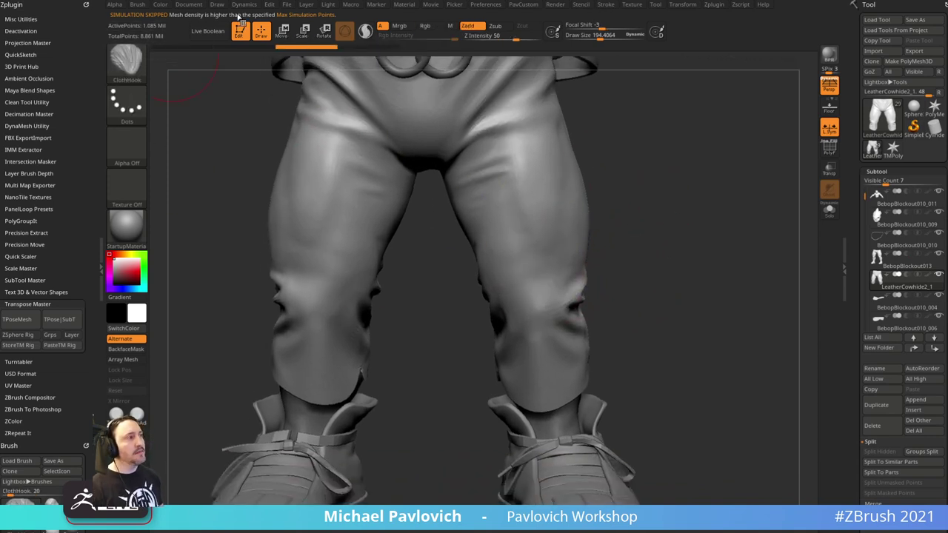
left_click(244, 5)
left_click_drag(233, 12, 36, 18)
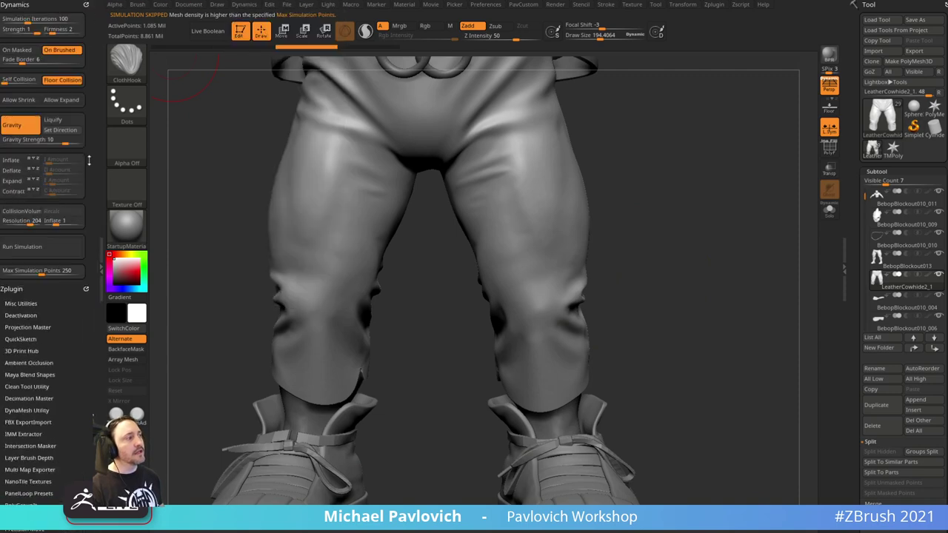
- Make the BebopBlockout010_011 body the active subtool and frame its left arm from behind
right_click_drag(625, 285, 634, 496, "alt")
right_click_drag(673, 404, 672, 399, "alt")
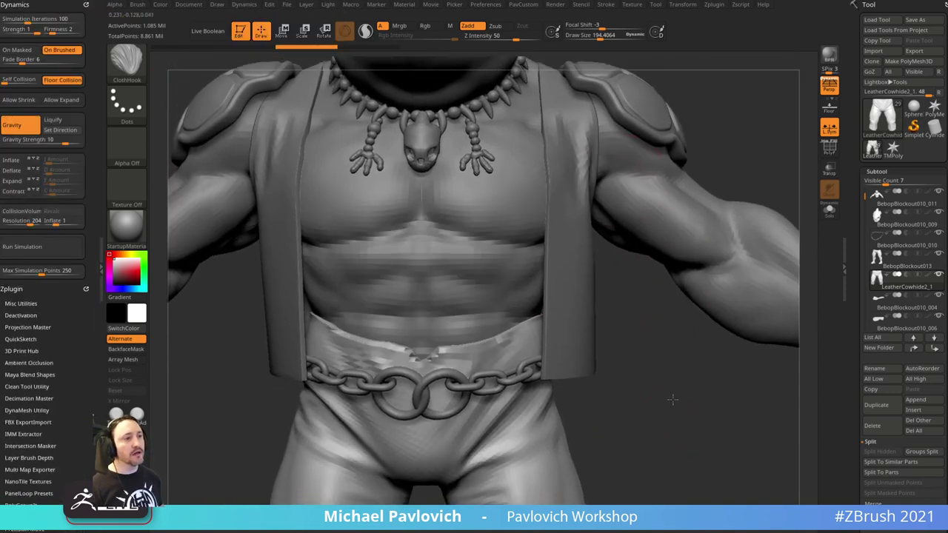
left_click_drag(671, 400, 442, 320)
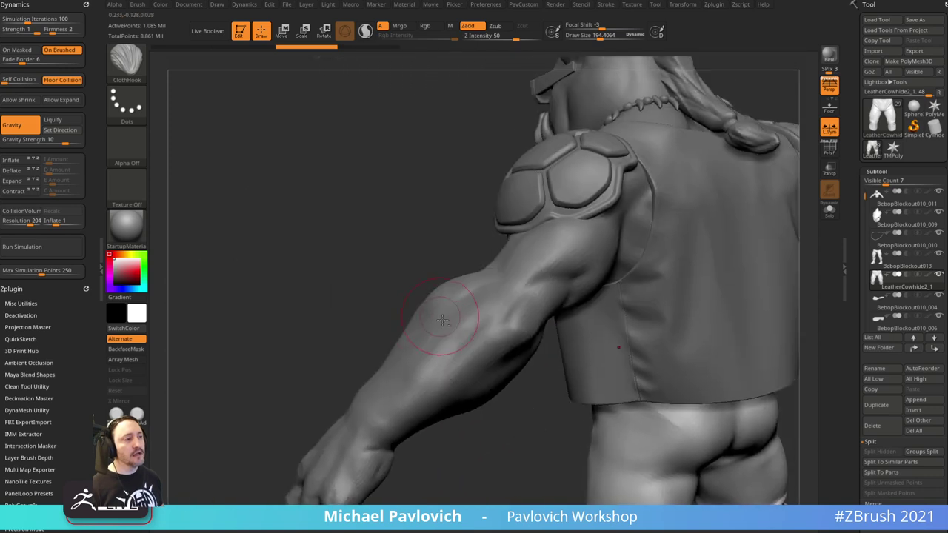
left_click(442, 320, "alt")
left_click_drag(514, 444, 476, 413, "alt")
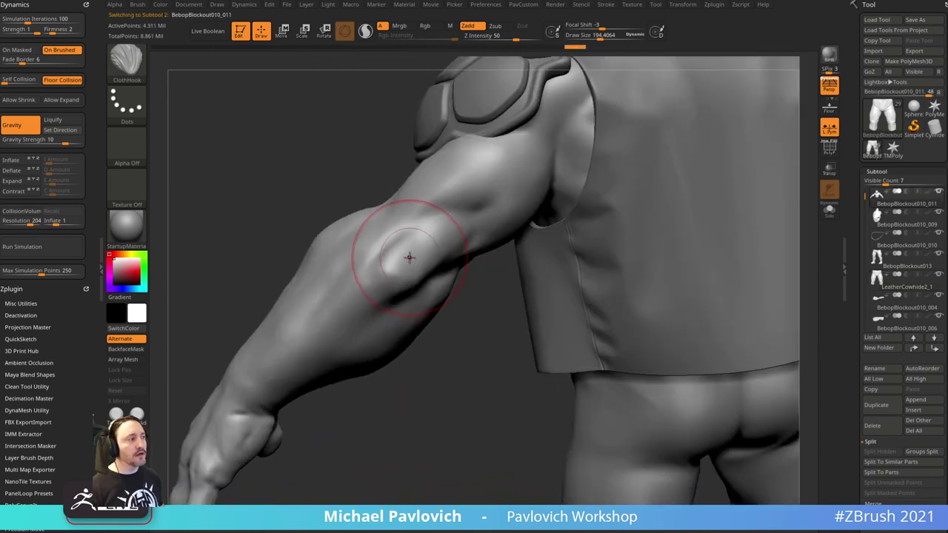
- Try a ClothHook pull on the back of the left elbow and undo it
left_click_drag(228, 161, 241, 190, "alt")
left_click_drag(423, 271, 420, 281)
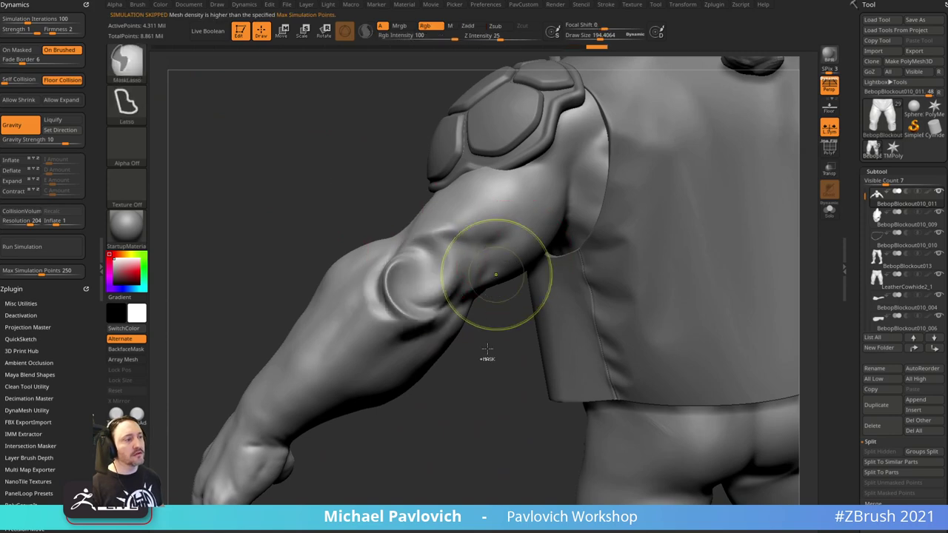
key("ctrl+z")
- Set the draw size to about 135 and isolate the body's left elbow section with SelectLasso
key("s")
left_click(469, 378)
left_click_drag(472, 384, 497, 442)
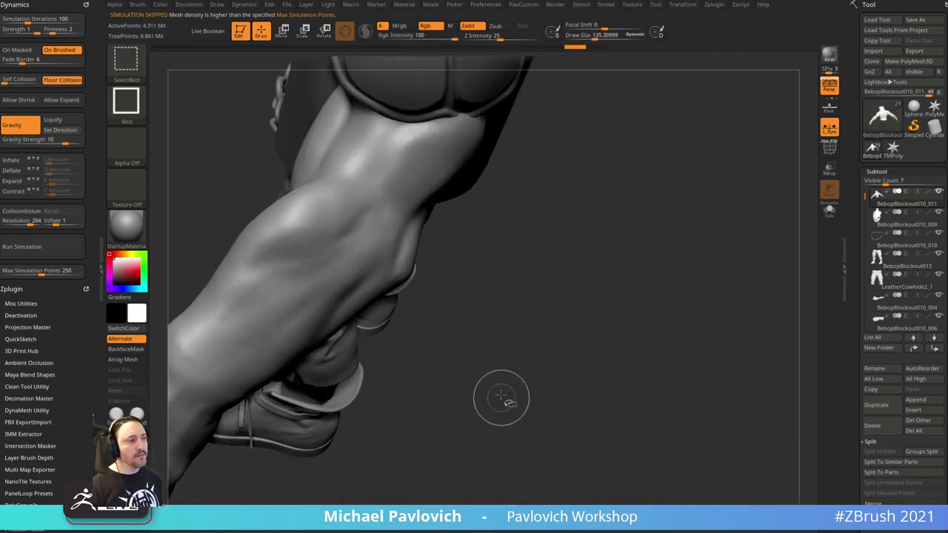
left_click_drag(501, 397, 501, 334)
key("b")
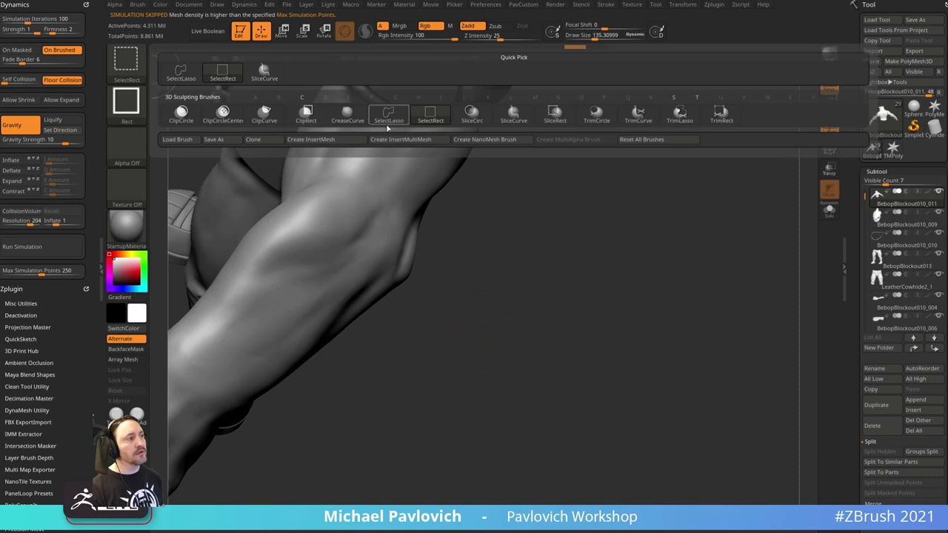
left_click(388, 118)
mouse_move(454, 289)
left_mouse_down("ctrl+shift")
mouse_move(439, 349)
mouse_move(370, 355)
mouse_move(444, 222)
left_mouse_up("ctrl+shift")
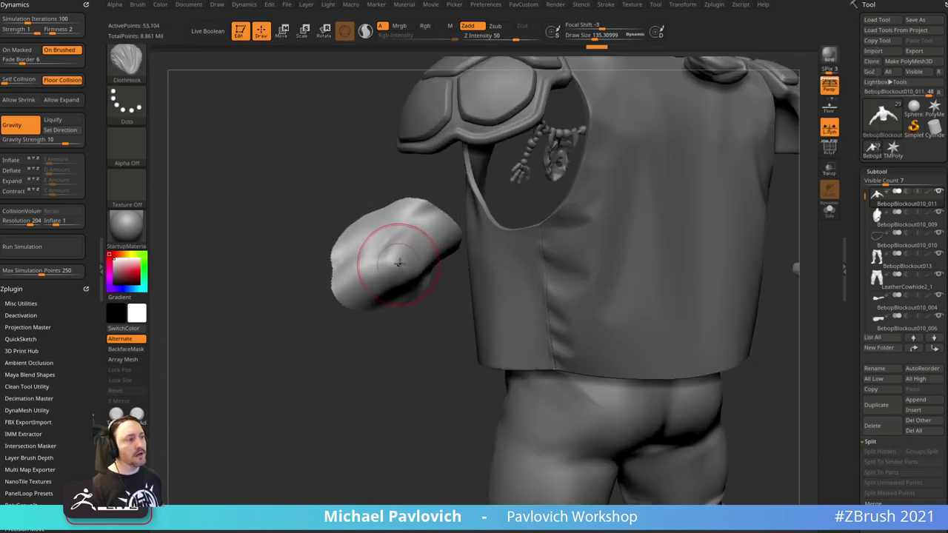
- Lower the isolated left elbow to subdivision level 3, try a ClothHook pull across it and undo the pull
left_click_drag(390, 365, 427, 429)
mouse_move(413, 309)
left_mouse_down("shift")
mouse_move(476, 402)
mouse_move(540, 322)
left_mouse_up("shift")
scroll(852, 252, "down", 5)
left_click_drag(853, 251, 853, 157)
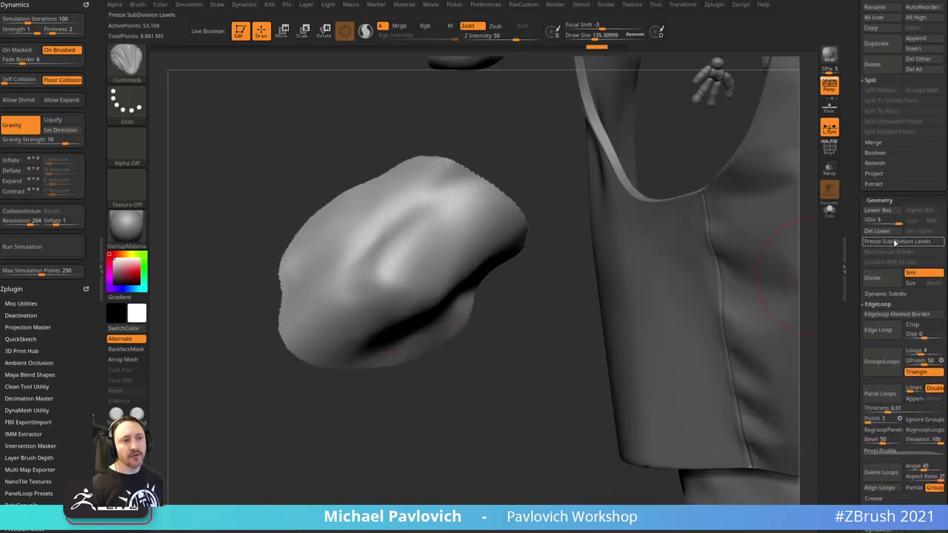
left_click(882, 220)
mouse_move(450, 240)
left_mouse_down()
mouse_move(400, 257)
mouse_move(400, 282)
mouse_move(425, 275)
left_mouse_up()
key("ctrl+z")
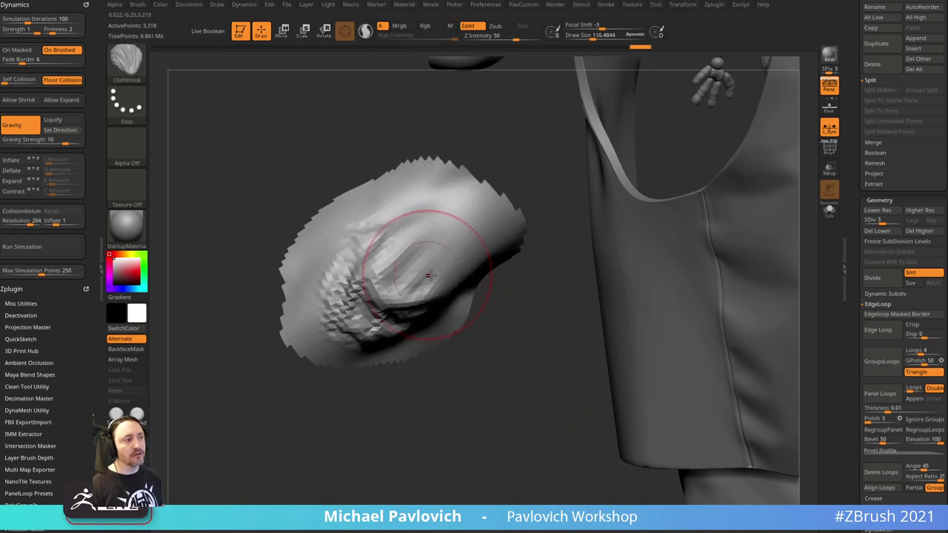
key("ctrl+z")
- Show the whole body again and try a ClothHook pull on the left elbow of the complete mesh
left_click_drag(850, 334, 855, 249)
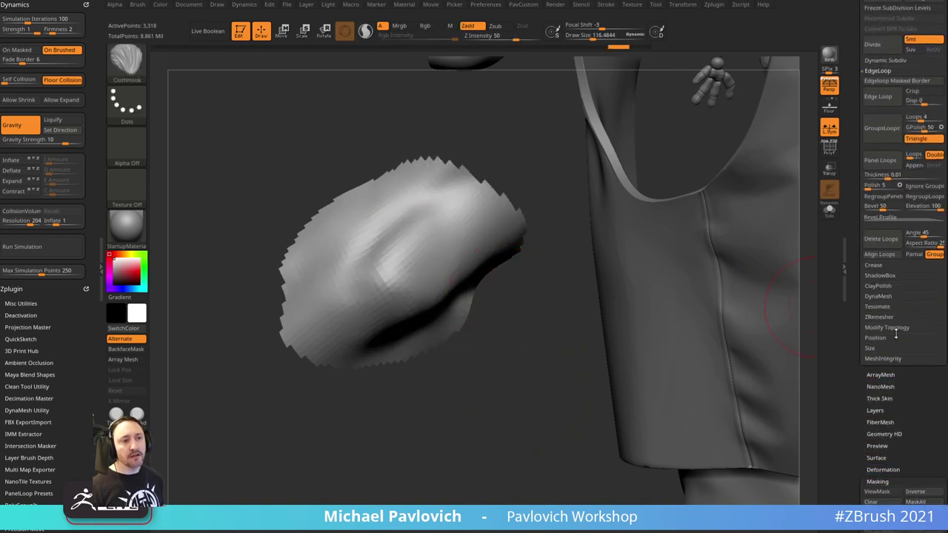
mouse_move(436, 269)
left_mouse_down()
mouse_move(423, 252)
mouse_move(421, 294)
mouse_move(374, 321)
mouse_move(505, 351)
left_mouse_up()
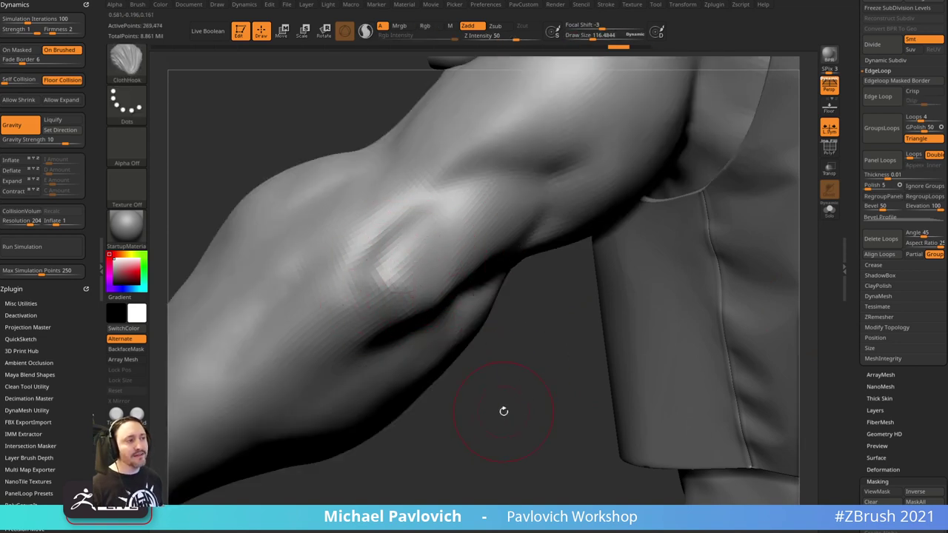
left_click_drag(508, 408, 493, 398)
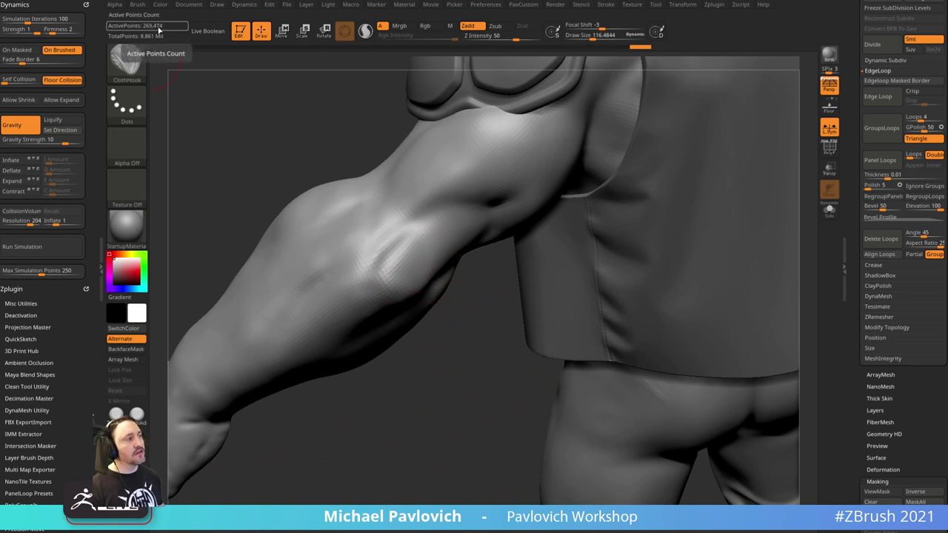
left_click(30, 221)
key("Return")
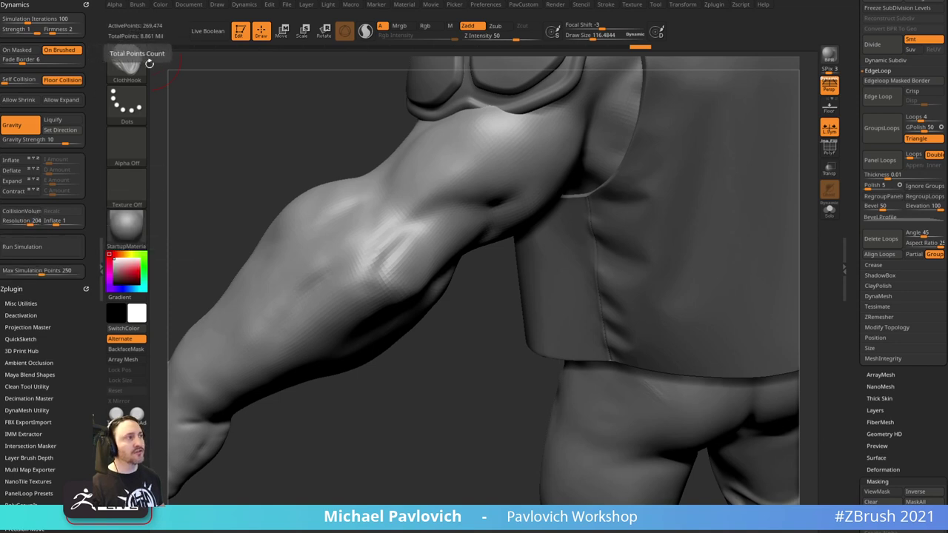
left_click_drag(412, 274, 405, 290)
key("ctrl+z")
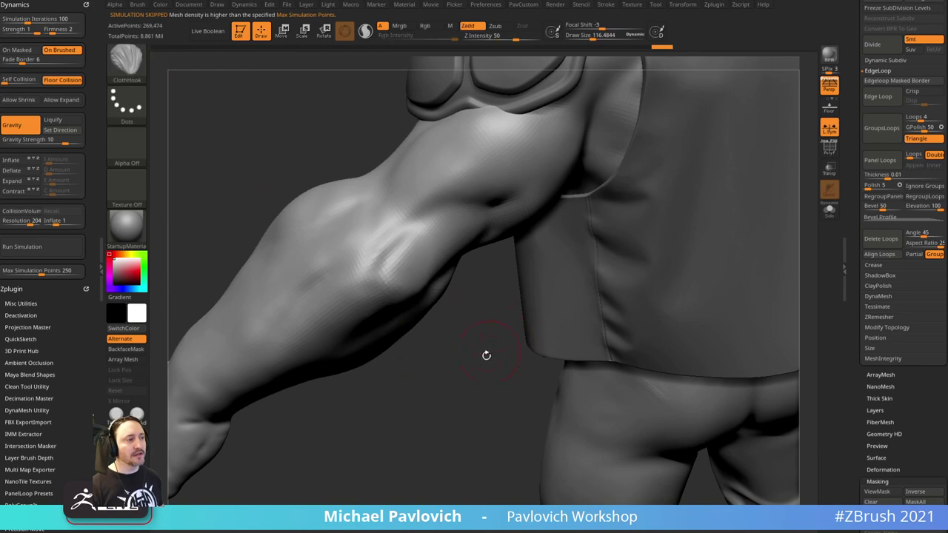
- Isolate the arms with SelectLasso, try a ClothHook pull on the left elbow and undo it
mouse_move(485, 355)
left_mouse_down("alt")
mouse_move(417, 406)
mouse_move(352, 400)
left_mouse_up("alt")
mouse_move(236, 132)
left_mouse_down("ctrl+shift")
mouse_move(463, 503)
mouse_move(292, 204)
left_mouse_up("ctrl+shift")
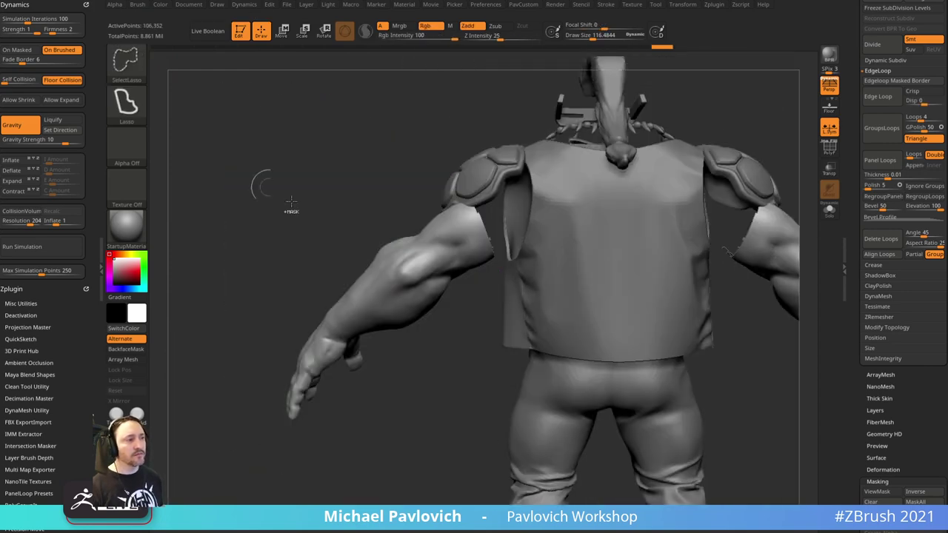
mouse_move(422, 400)
left_mouse_down("alt")
mouse_move(464, 393)
mouse_move(439, 391)
left_mouse_up("alt")
left_click_drag(411, 267, 402, 254)
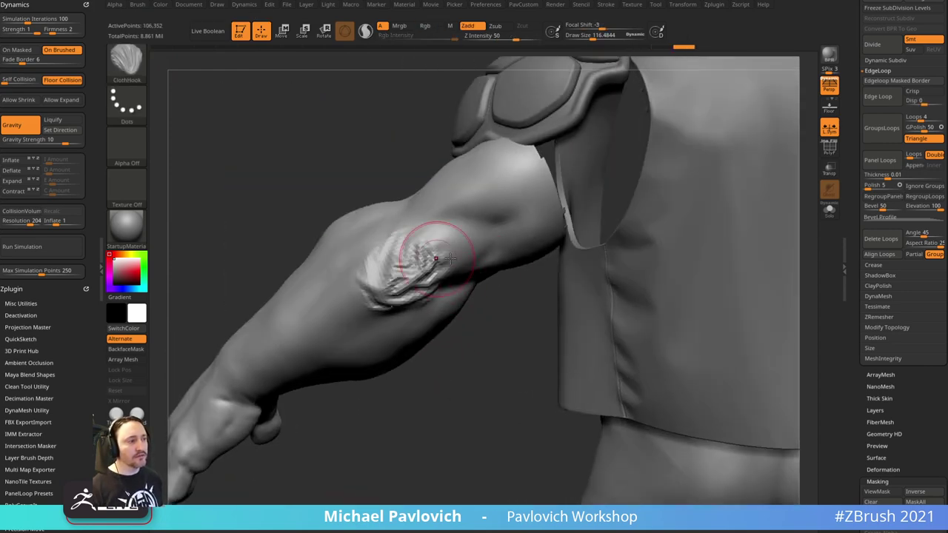
key("ctrl+z")
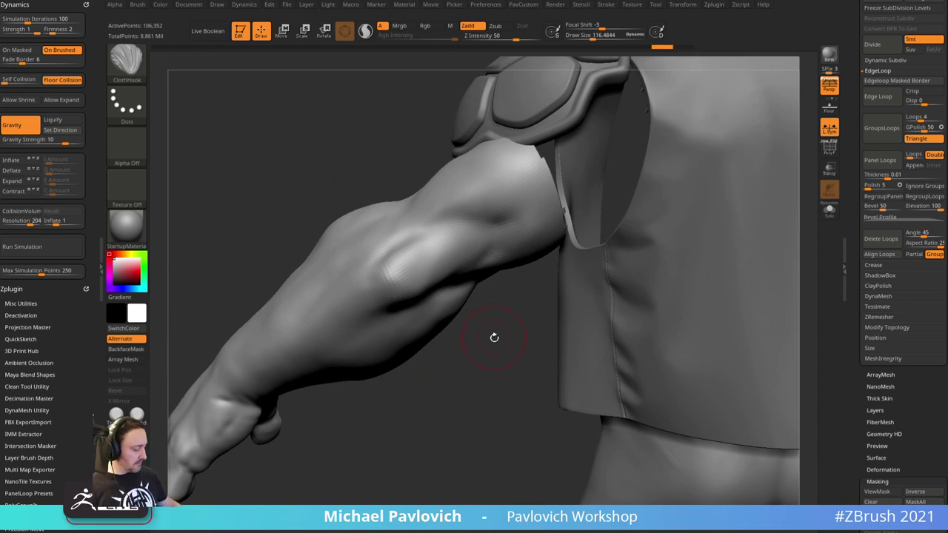
- Switch to the Pinch brush and set its Elasticity Simulation Iterations to 100
key("b")
key("p")
key("i")
scroll(73, 243, "down", 10)
scroll(73, 243, "down", 10)
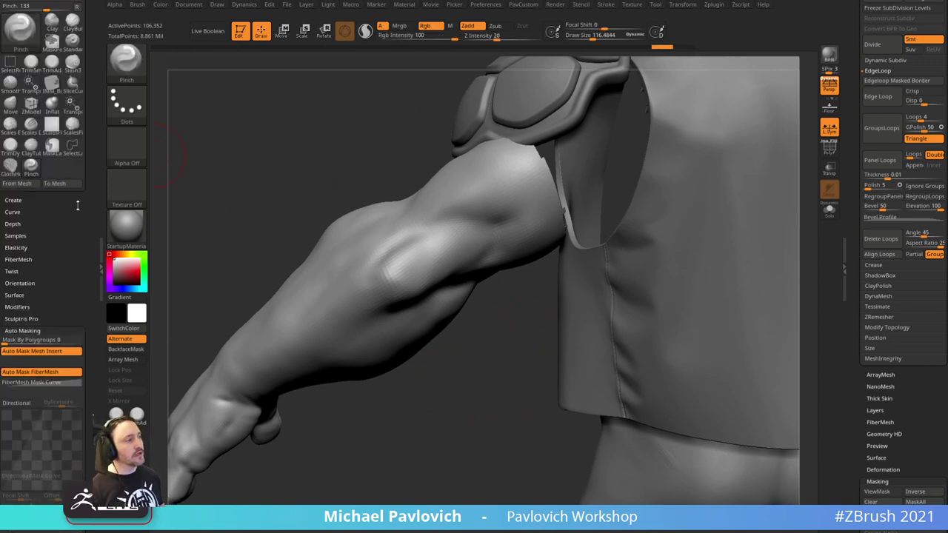
scroll(67, 283, "up", 3)
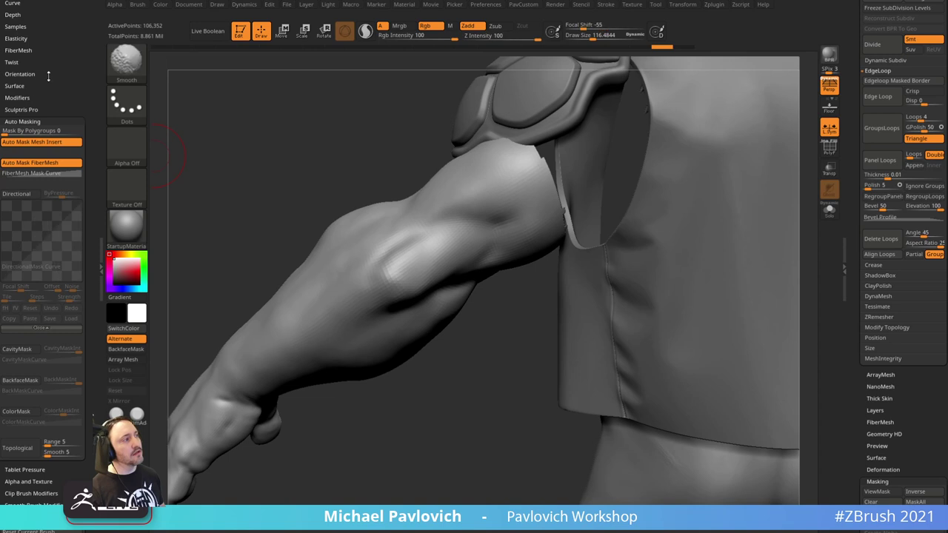
scroll(27, 82, "up", 2)
left_click(16, 83)
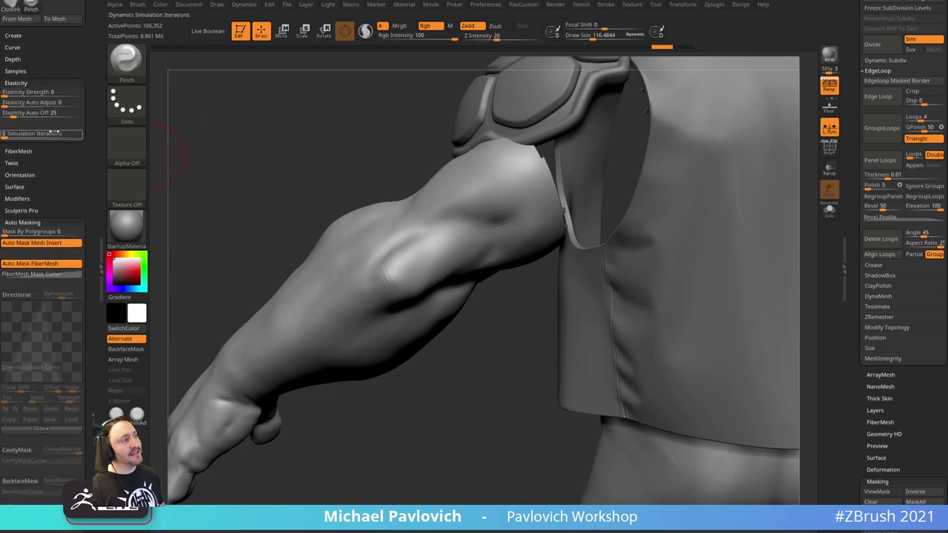
left_click_drag(48, 136, 87, 137)
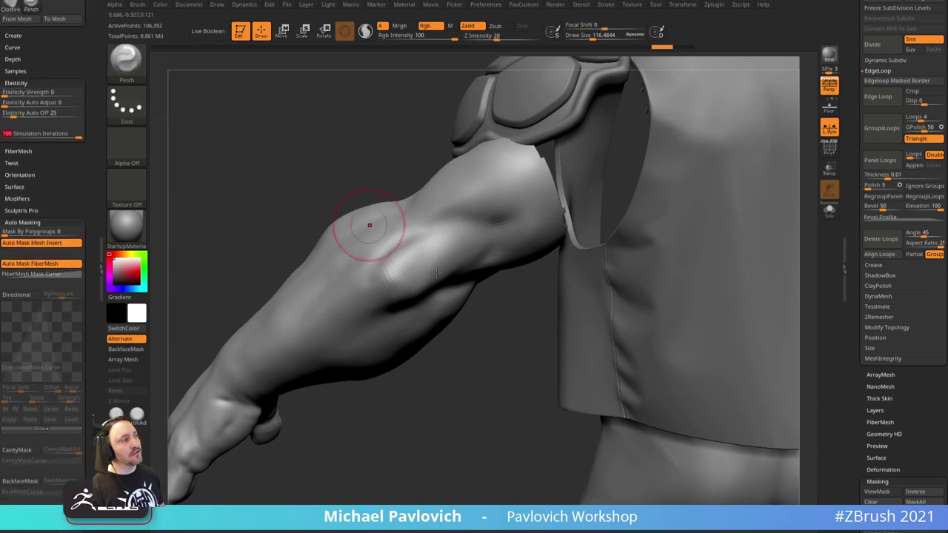
- Try simulated Pinch strokes over the back of the left elbow and undo them
left_click_drag(475, 390, 450, 392)
mouse_move(264, 173)
left_mouse_down()
mouse_move(328, 182)
mouse_move(376, 296)
left_mouse_up()
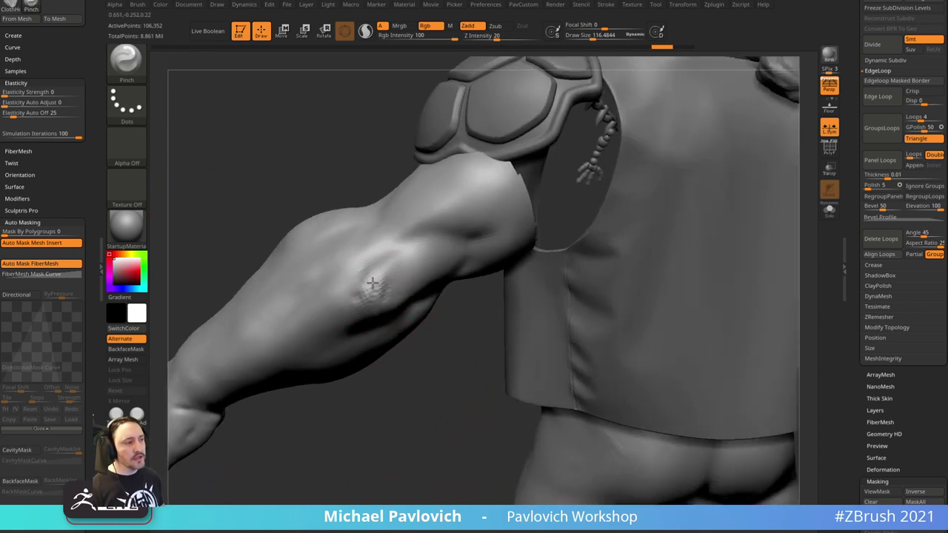
mouse_move(437, 359)
left_mouse_down()
mouse_move(393, 283)
mouse_move(408, 300)
mouse_move(396, 288)
mouse_move(382, 318)
mouse_move(385, 283)
left_mouse_up()
key("ctrl+z")
left_click_drag(452, 376, 471, 455)
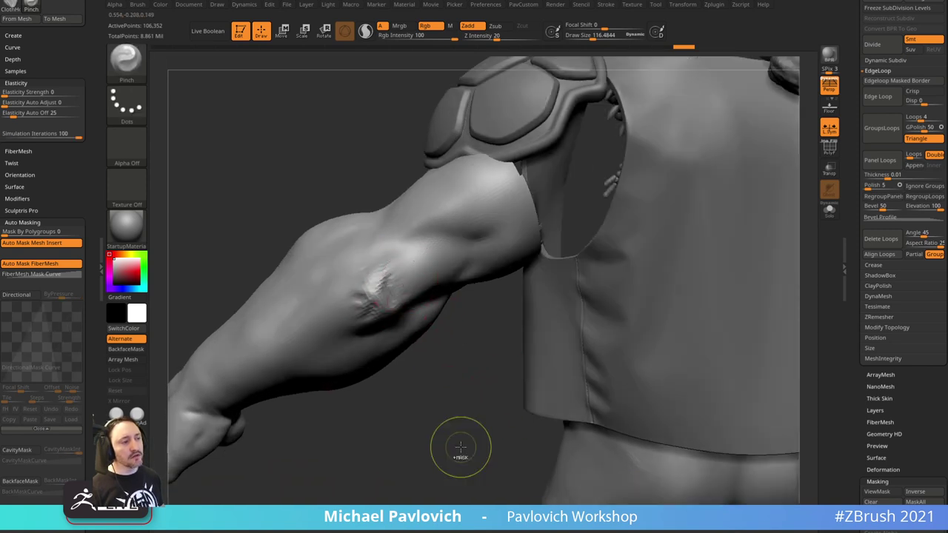
key("ctrl+z")
key("ctrl+z")
- Isolate only the left elbow section at subdivision level 3, then try a Pinch stroke over the elbow and undo it
left_click(445, 440, "ctrl+shift")
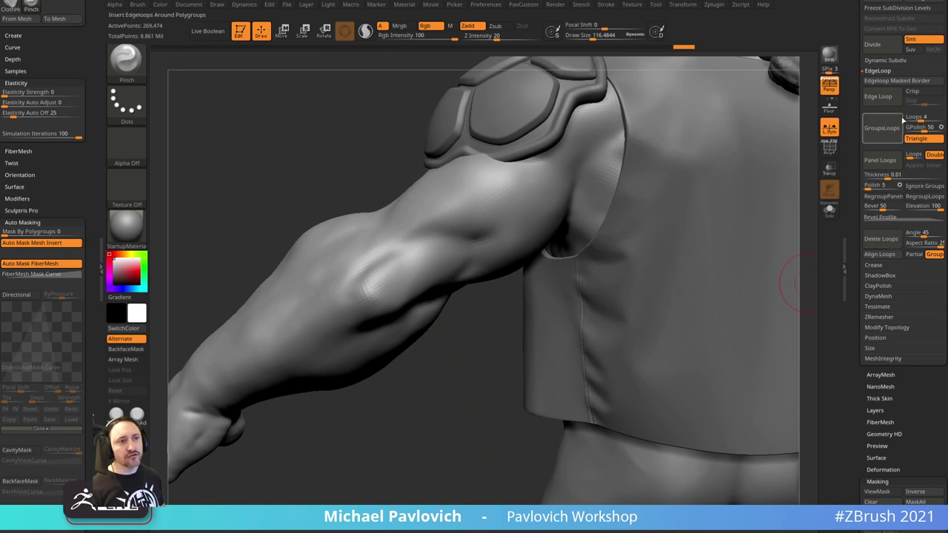
left_click_drag(857, 285, 861, 342)
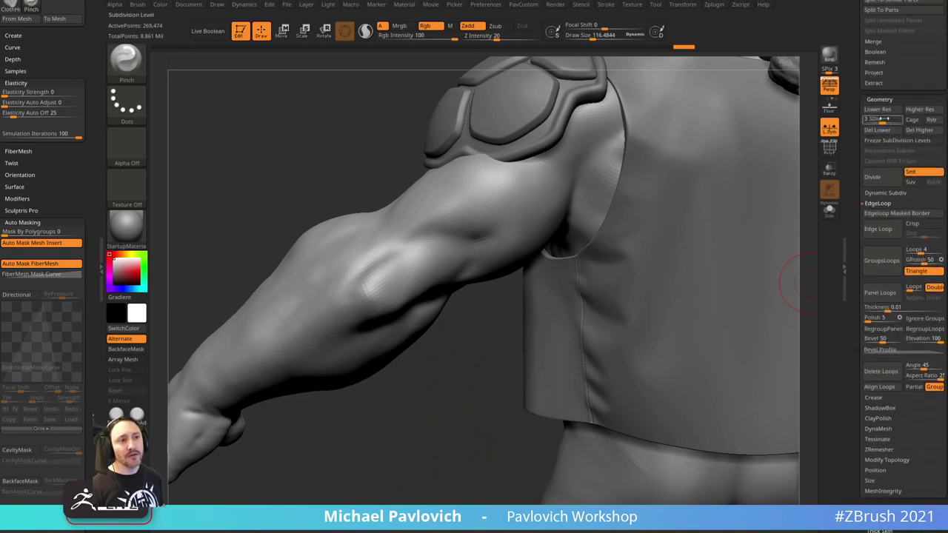
left_click_drag(887, 119, 881, 118)
mouse_move(416, 320)
left_mouse_down("ctrl+shift")
mouse_move(453, 370)
mouse_move(412, 311)
mouse_move(373, 294)
mouse_move(381, 307)
mouse_move(385, 295)
mouse_move(451, 308)
left_mouse_up("ctrl+shift")
key("ctrl+z")
key("ctrl+z")
key("ctrl+z")
key("ctrl+z")
left_click_drag(371, 302, 363, 281)
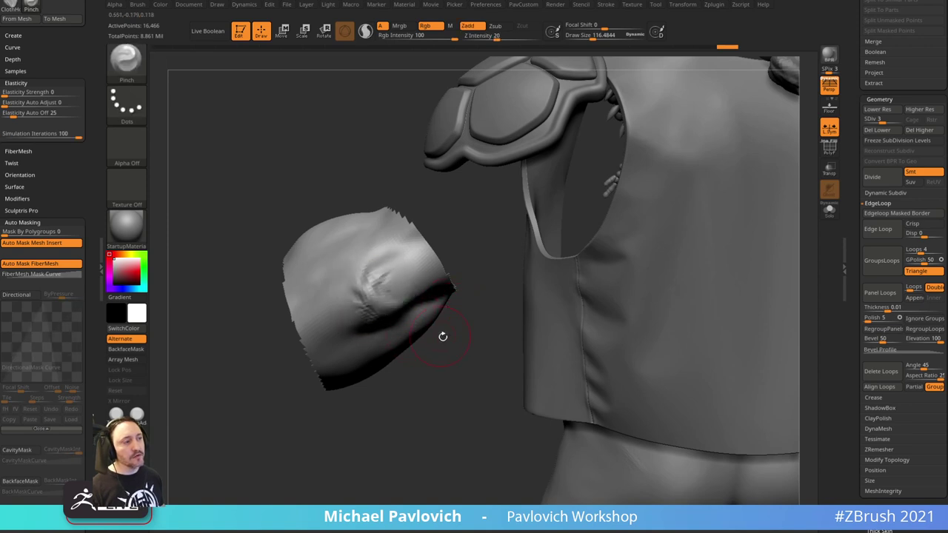
left_click_drag(443, 336, 449, 320)
left_click_drag(467, 251, 444, 258)
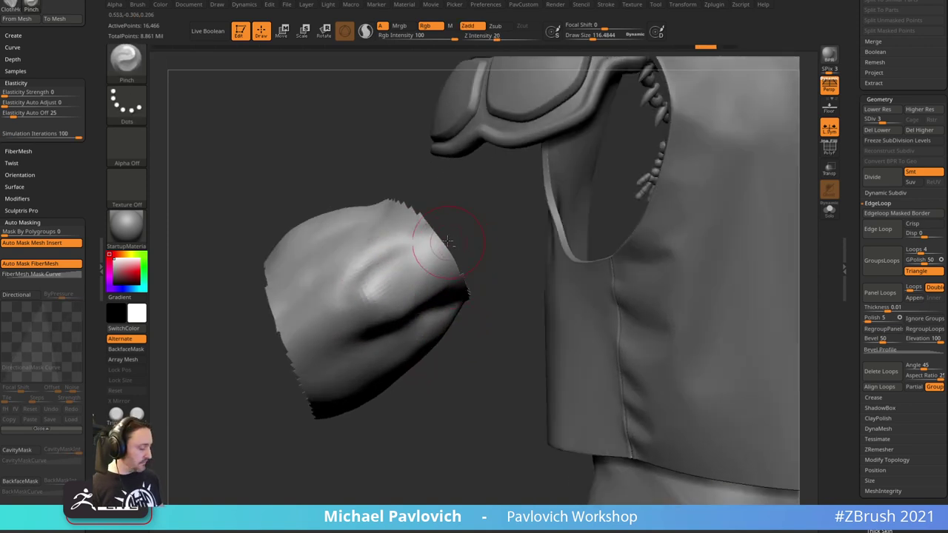
- Carve curved skin creases over the left elbow with the DamStandard brush at a draw size of about 49
key("b")
key("d")
key("s")
key("s")
mouse_move(374, 298)
left_mouse_down()
mouse_move(362, 287)
mouse_move(376, 278)
left_mouse_up()
key("ctrl+z")
right_click_drag(381, 295, 401, 338)
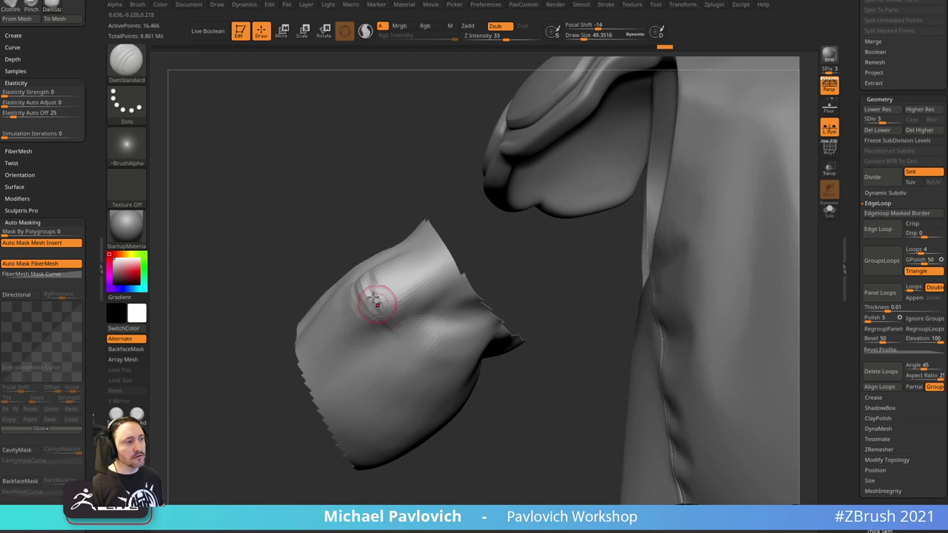
left_click_drag(365, 206, 371, 262)
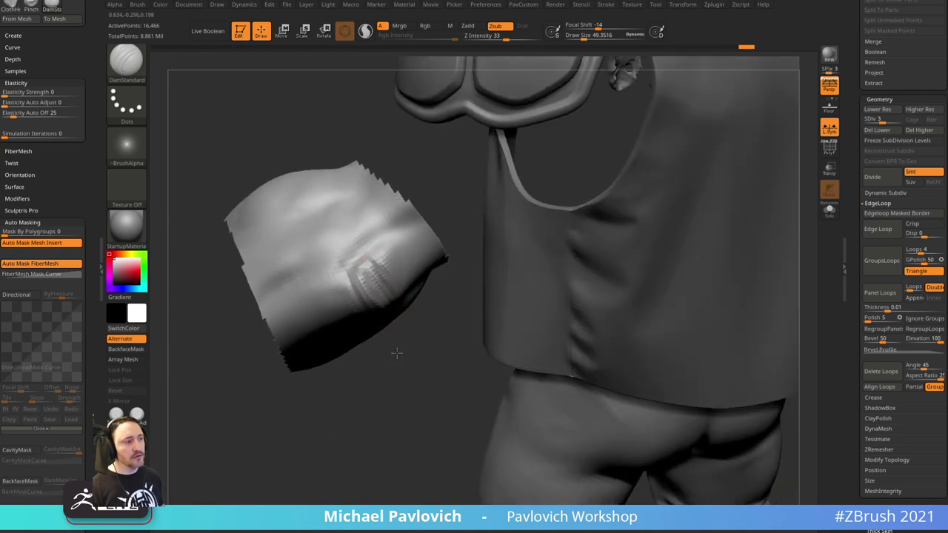
mouse_move(397, 353)
left_mouse_down()
mouse_move(417, 330)
mouse_move(353, 298)
mouse_move(391, 285)
left_mouse_up()
- Tighten the left elbow's carved creases into wrinkles with the Pinch brush at a draw size of about 91
key("b")
key("p")
key("i")
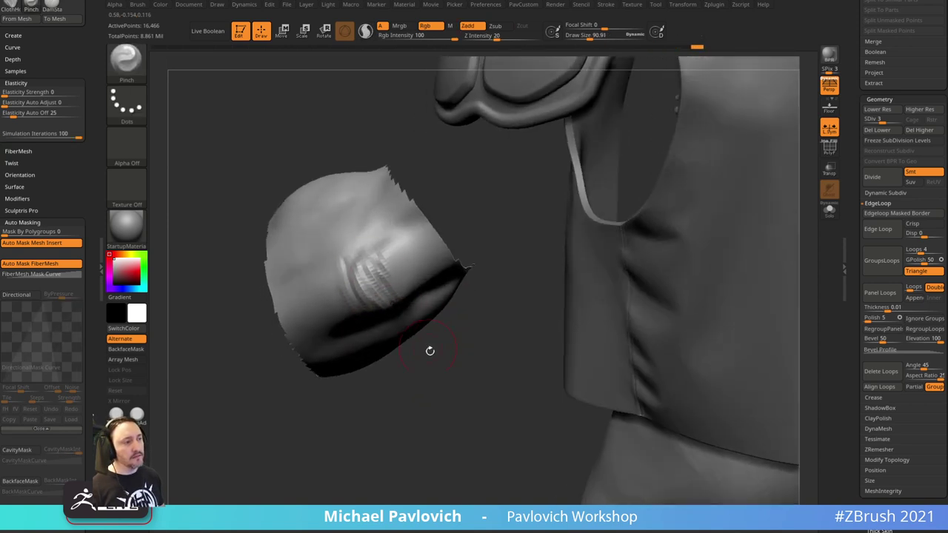
left_click_drag(429, 350, 380, 291)
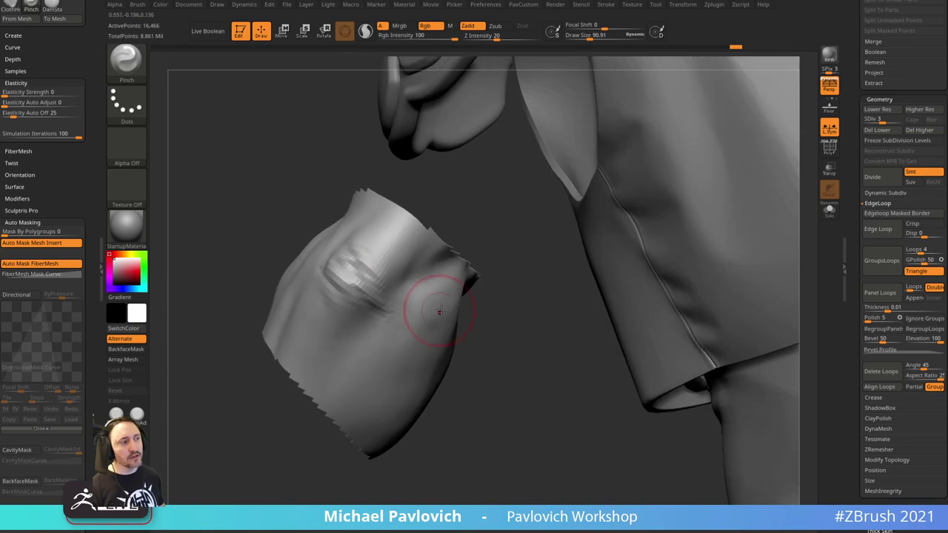
left_click_drag(440, 312, 326, 278)
left_click_drag(409, 354, 371, 325)
left_click_drag(422, 392, 404, 383, "alt")
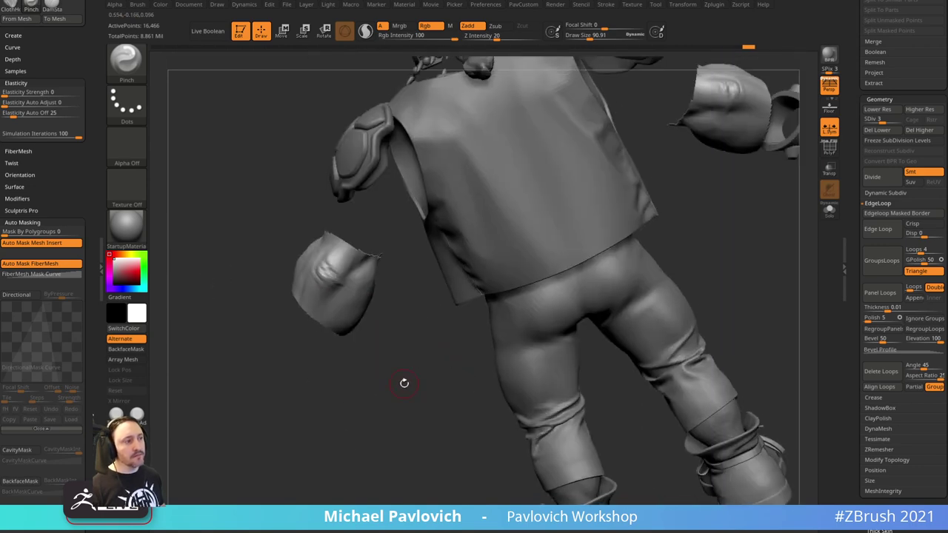
- Show the whole body again and make the LeatherCowhide2_1 trousers the active subtool, framing the legs from the front
left_click(389, 421, "ctrl+shift")
mouse_move(391, 419)
left_mouse_down("shift")
mouse_move(425, 405)
mouse_move(385, 439)
mouse_move(377, 254)
left_mouse_up("shift")
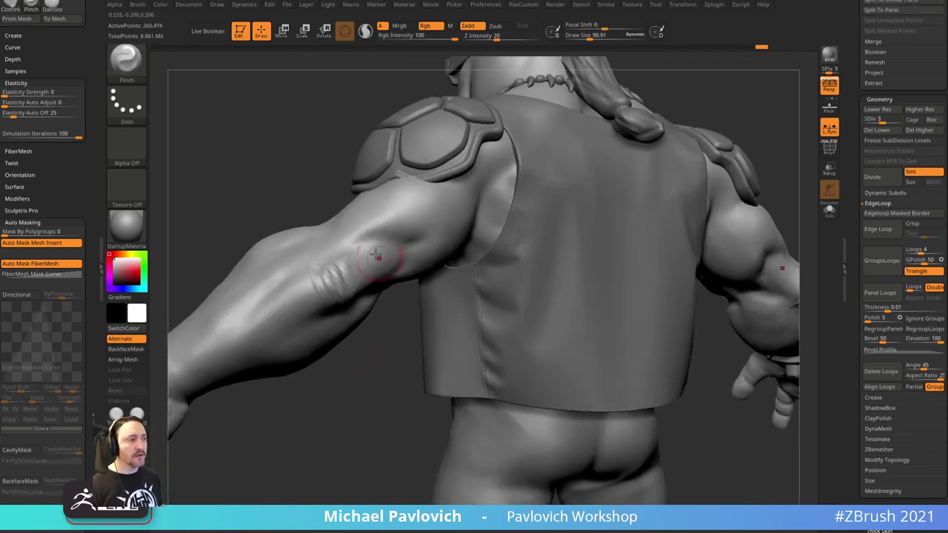
mouse_move(365, 370)
left_mouse_down()
mouse_move(382, 421)
mouse_move(430, 444)
mouse_move(504, 402)
left_mouse_up()
mouse_move(437, 474)
left_mouse_down("alt")
mouse_move(421, 358)
mouse_move(516, 398)
left_mouse_up("alt")
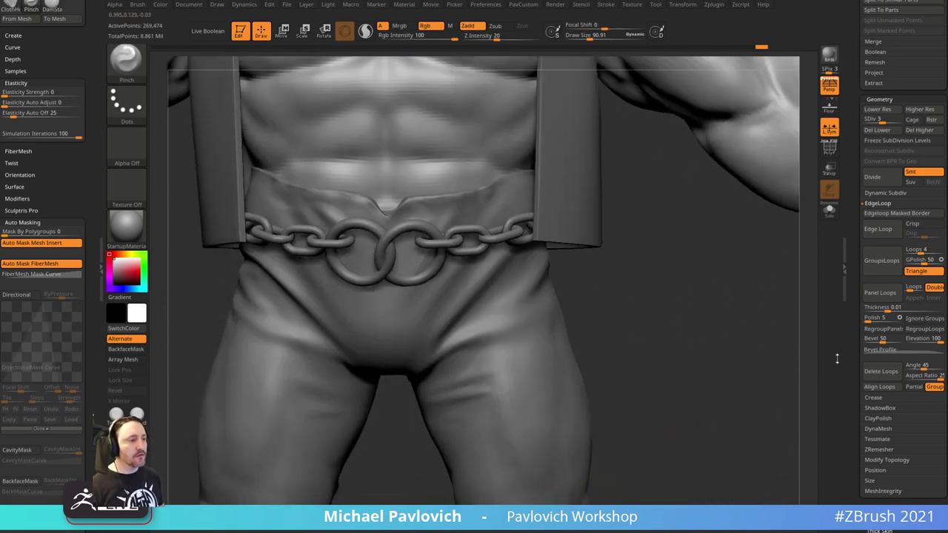
left_click(504, 314, "alt")
left_click_drag(652, 296, 620, 316, "alt")
left_click_drag(657, 357, 637, 313, "alt")
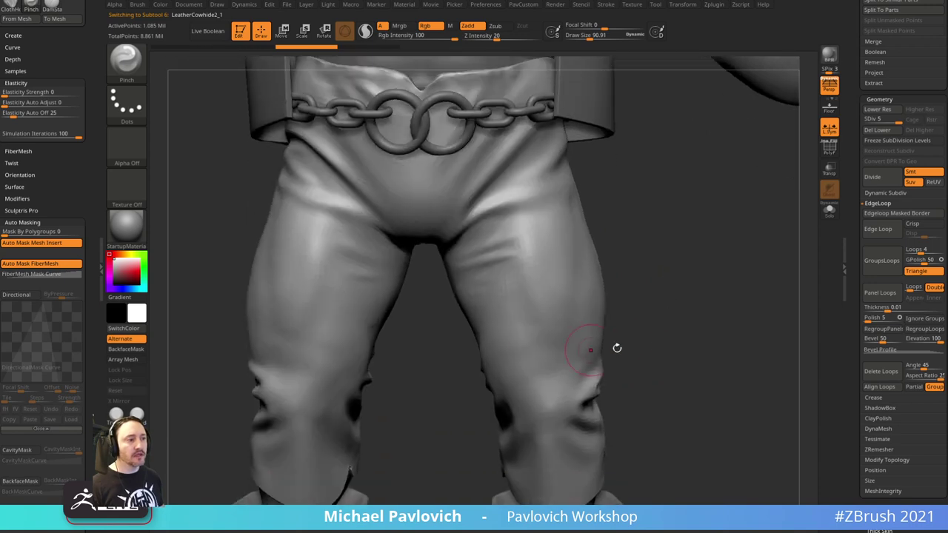
- Lower the trousers to subdivision level 3 and adjust the cloth folds behind the left knee with the Move brush
mouse_move(616, 347)
left_mouse_down()
mouse_move(660, 317)
mouse_move(594, 323)
mouse_move(556, 370)
mouse_move(562, 354)
mouse_move(527, 317)
left_mouse_up()
mouse_move(424, 290)
left_mouse_down()
mouse_move(409, 271)
mouse_move(456, 292)
left_mouse_up()
mouse_move(559, 317)
left_mouse_down()
mouse_move(566, 313)
mouse_move(550, 319)
mouse_move(546, 341)
left_mouse_up()
left_click(883, 121)
left_click_drag(556, 270, 438, 279)
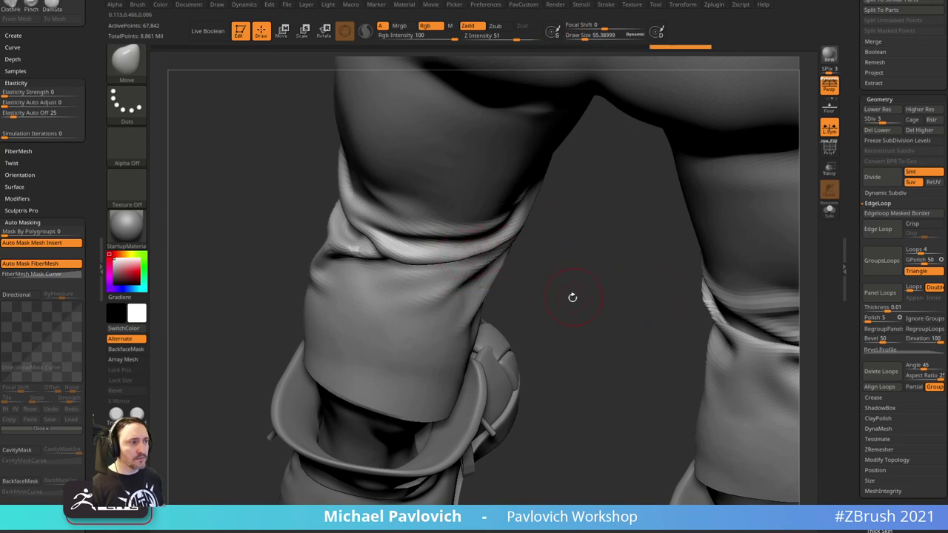
- Puff up the trouser folds behind the left knee with the Inflat brush at draw sizes of about 91 and 69
key("b")
key("i")
key("n")
left_click_drag(567, 303, 562, 370)
key("s")
left_click_drag(447, 267, 453, 267)
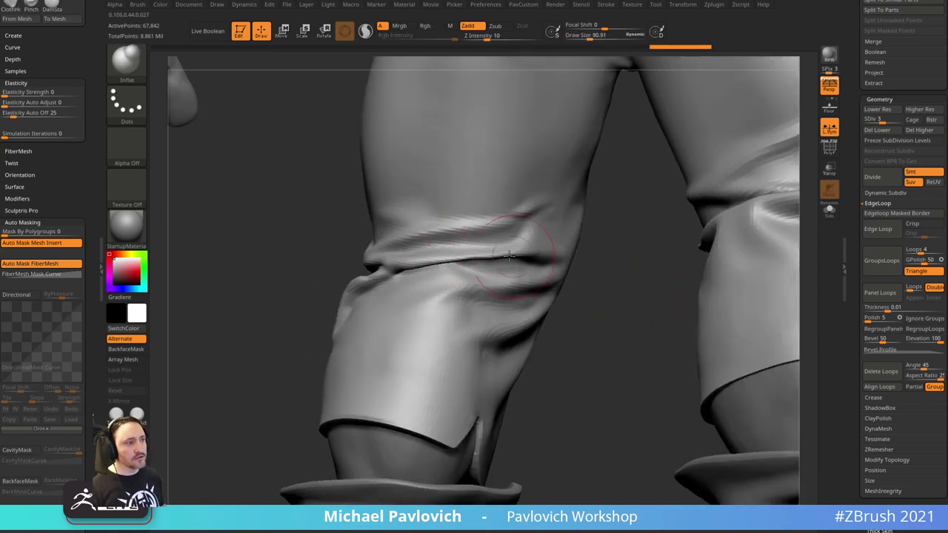
left_click_drag(578, 309, 637, 314)
key("s")
left_click_drag(442, 304, 438, 304)
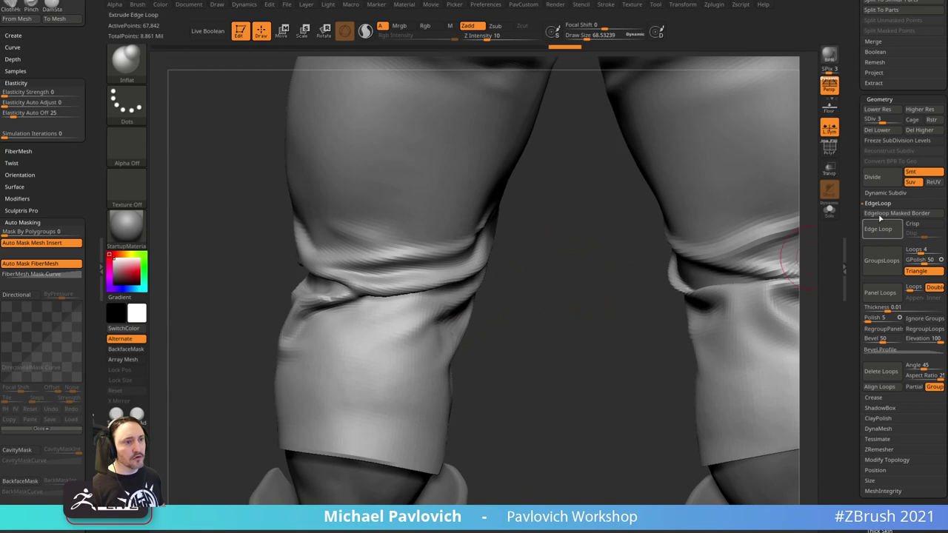
- Raise the trousers to subdivision level 4, then smooth and reposition the folds behind the left knee
left_click(889, 120)
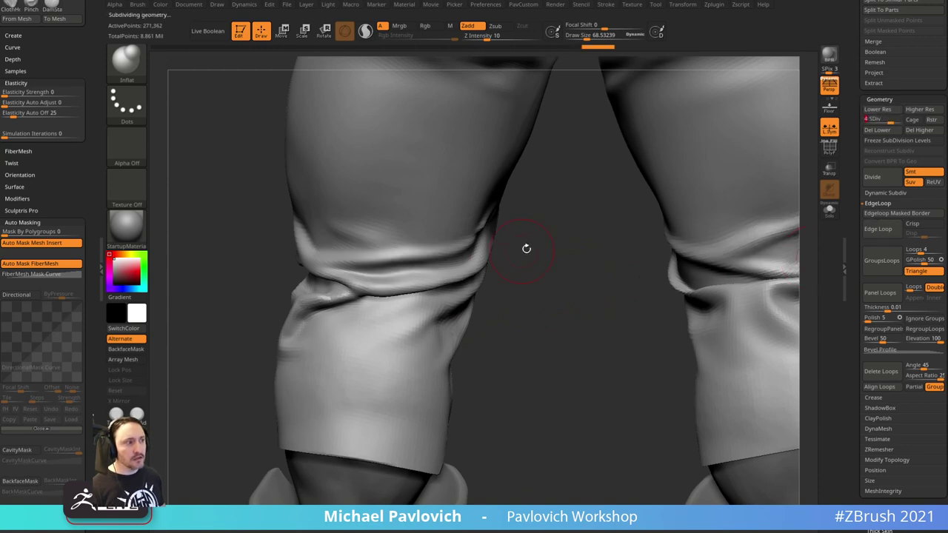
left_click_drag(527, 250, 527, 270)
left_click_drag(422, 292, 467, 285, "shift")
left_click_drag(526, 279, 524, 325)
key("s")
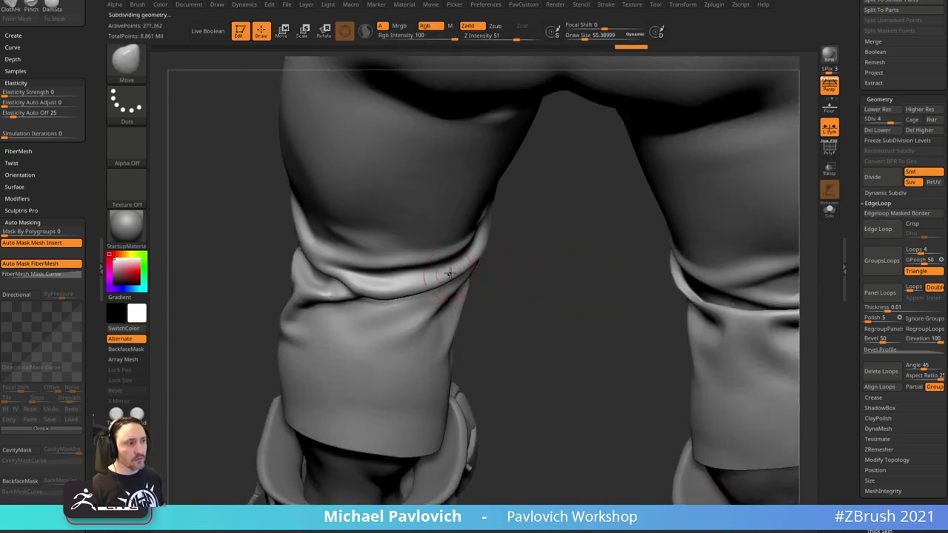
mouse_move(281, 260)
left_mouse_down()
mouse_move(556, 245)
mouse_move(563, 292)
mouse_move(526, 315)
mouse_move(521, 358)
left_mouse_up()
- Switch to the Standard brush to build up the trouser folds around the back of the knee
key("b")
key("s")
key("t")
left_click_drag(509, 290, 459, 323)
right_click_drag(461, 316, 491, 284, "alt")
- Try a DamStandard crease across the back of the right upper thigh, undo it and set the draw size to about 62
key("b")
key("d")
key("s")
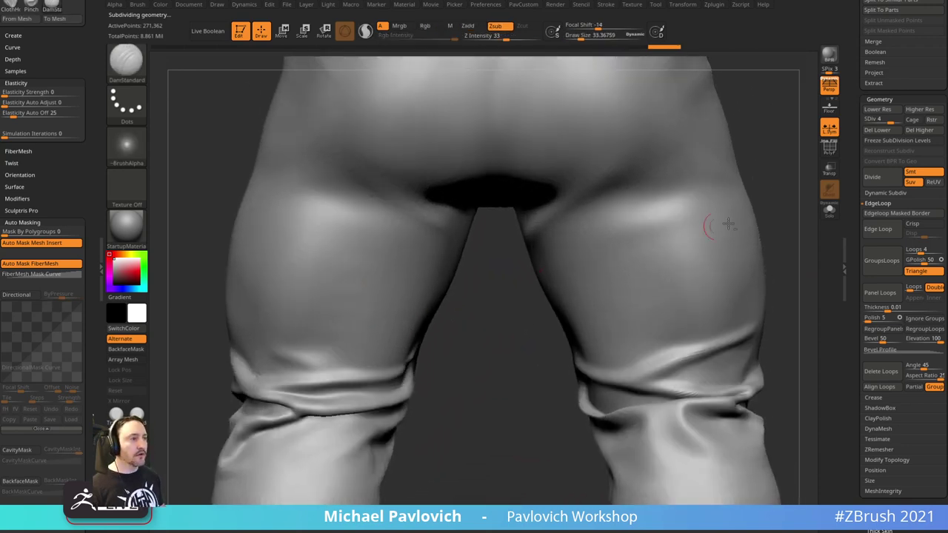
left_click_drag(740, 218, 682, 228)
right_click_drag(703, 153, 527, 228, "alt")
key("ctrl+z")
key("bracketright")
key("bracketright")
key("s")
left_click(508, 244)
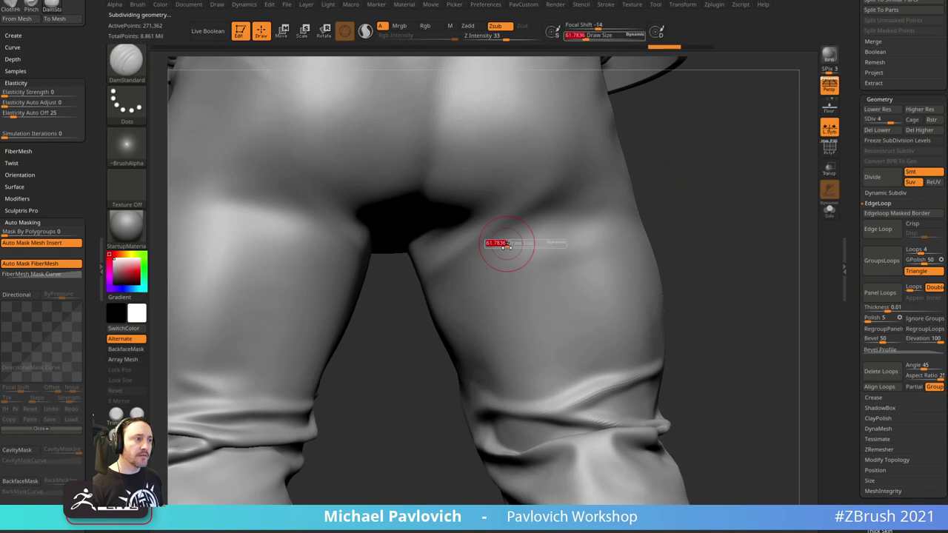
- Lower the trousers to subdivision level 3 and carve diagonal creases under the right buttock with DamStandard at a draw size of about 58.5
left_click_drag(457, 260, 585, 202)
right_click_drag(611, 197, 544, 224)
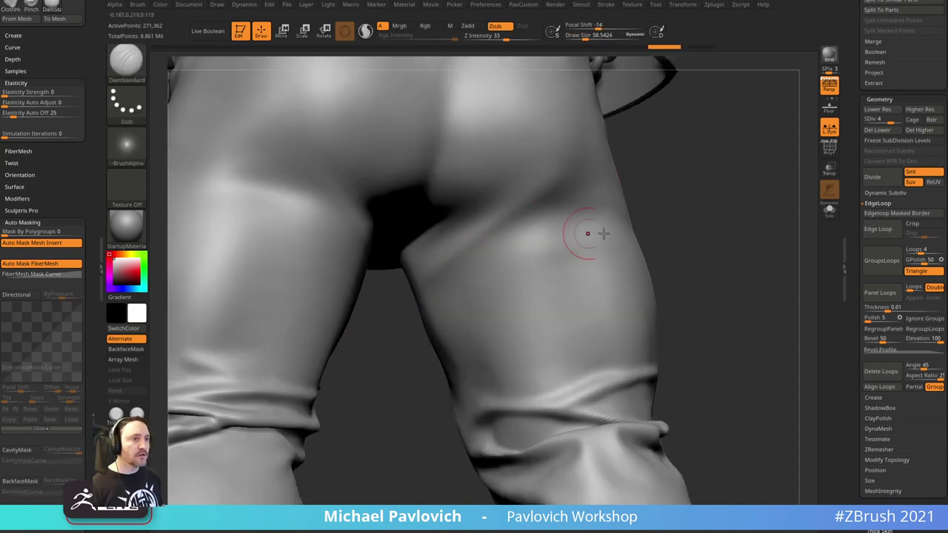
left_click(881, 119)
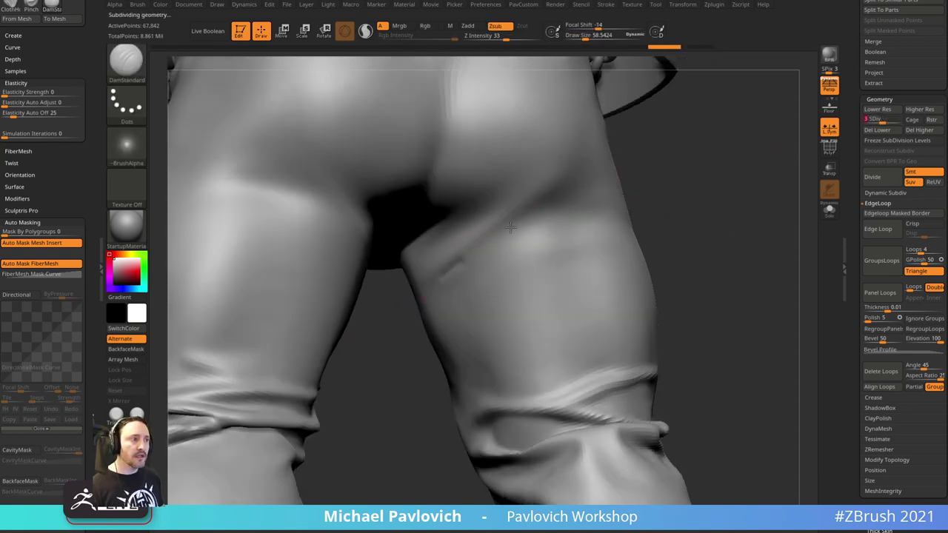
left_click_drag(510, 228, 547, 222)
mouse_move(445, 279)
left_mouse_down()
mouse_move(562, 225)
mouse_move(541, 241)
mouse_move(550, 247)
left_mouse_up()
right_click_drag(681, 204, 544, 241)
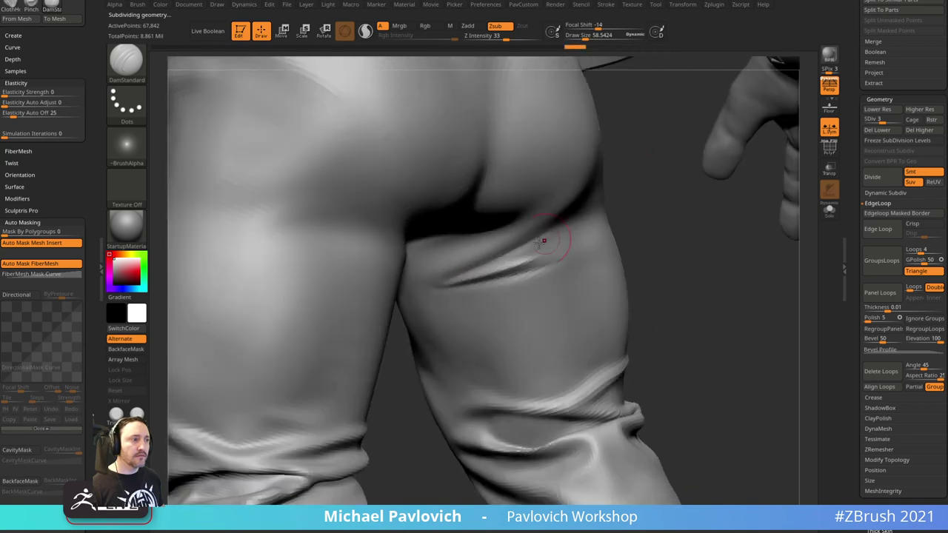
mouse_move(634, 240)
left_mouse_down()
mouse_move(563, 247)
mouse_move(446, 279)
mouse_move(537, 256)
mouse_move(533, 244)
left_mouse_up()
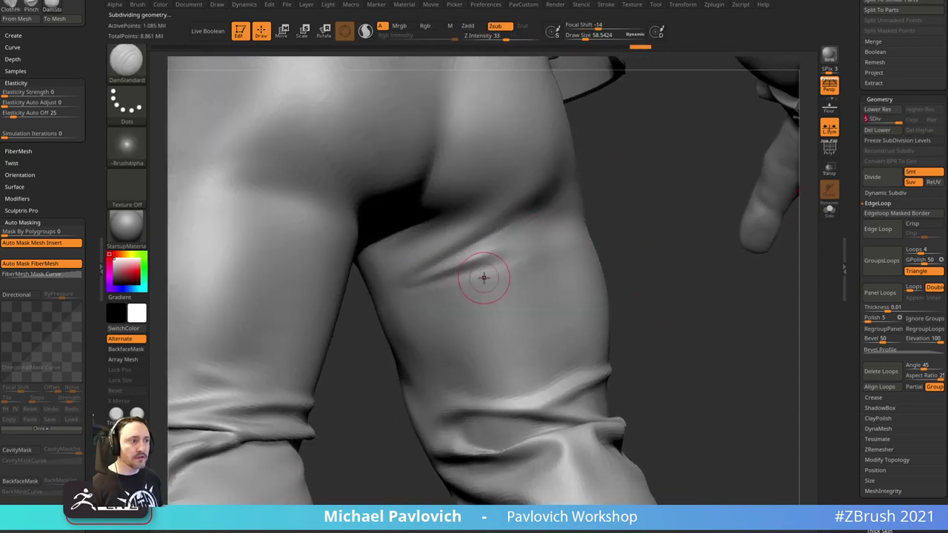
- Try refining the upper-thigh creases at subdivision level 5, undo the change and return the trousers to level 3
mouse_move(518, 280)
left_mouse_down()
mouse_move(448, 301)
mouse_move(503, 317)
left_mouse_up()
mouse_move(635, 296)
left_mouse_down()
mouse_move(685, 293)
mouse_move(665, 243)
mouse_move(675, 256)
left_mouse_up()
key("ctrl+z")
left_click(879, 120)
left_click_drag(876, 119, 869, 119)
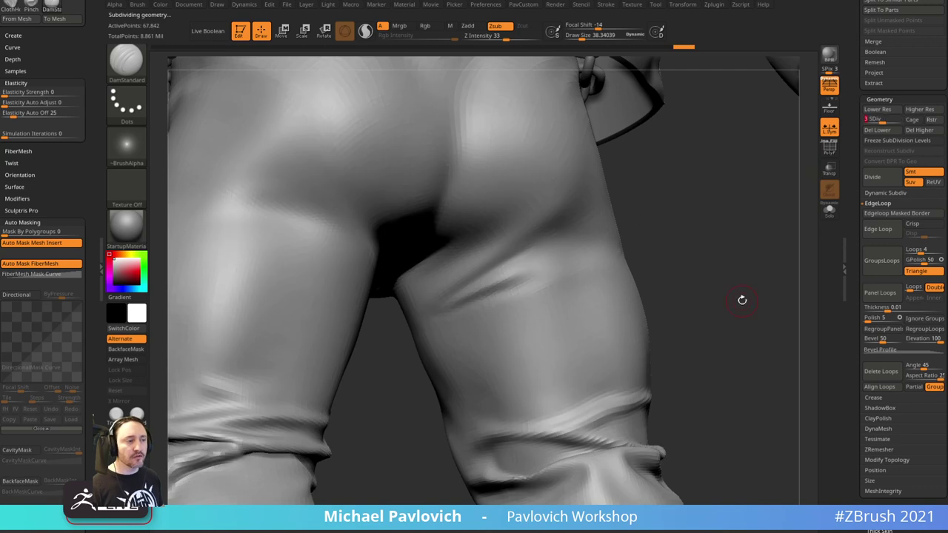
- Isolate the band of trouser mesh around the right upper thigh, hiding the rest of the trousers
right_click_drag(622, 227, 673, 288)
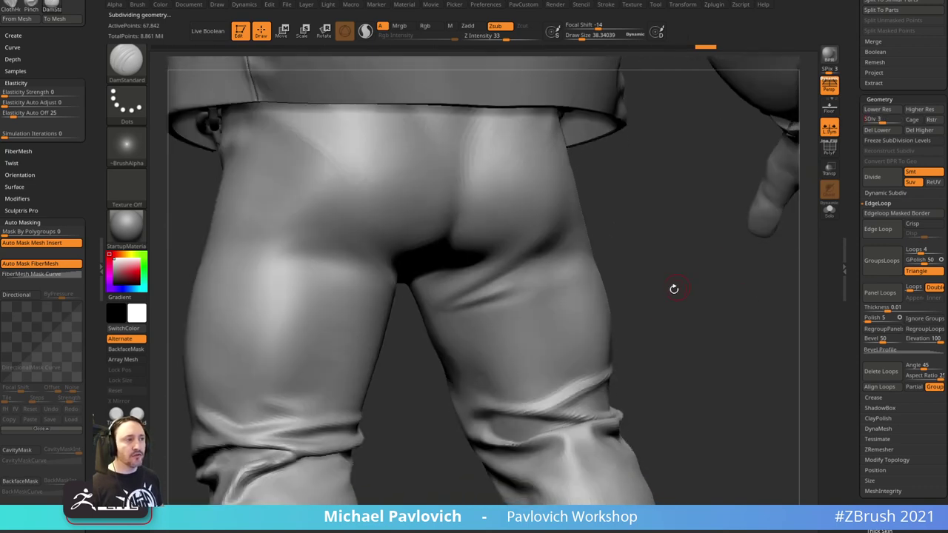
mouse_move(669, 222)
left_mouse_down("ctrl+shift")
mouse_move(545, 206)
mouse_move(385, 340)
mouse_move(676, 254)
left_mouse_up("ctrl+shift")
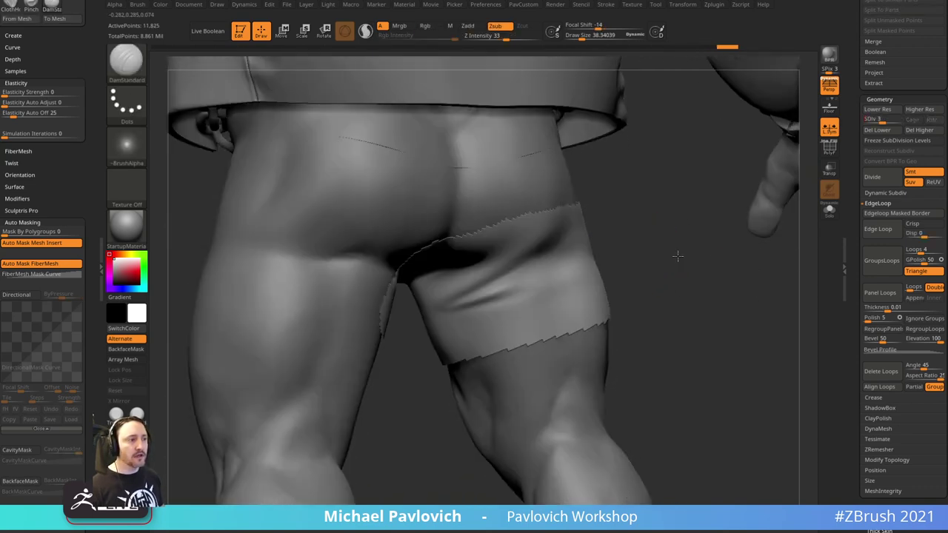
right_click_drag(676, 254, 696, 258)
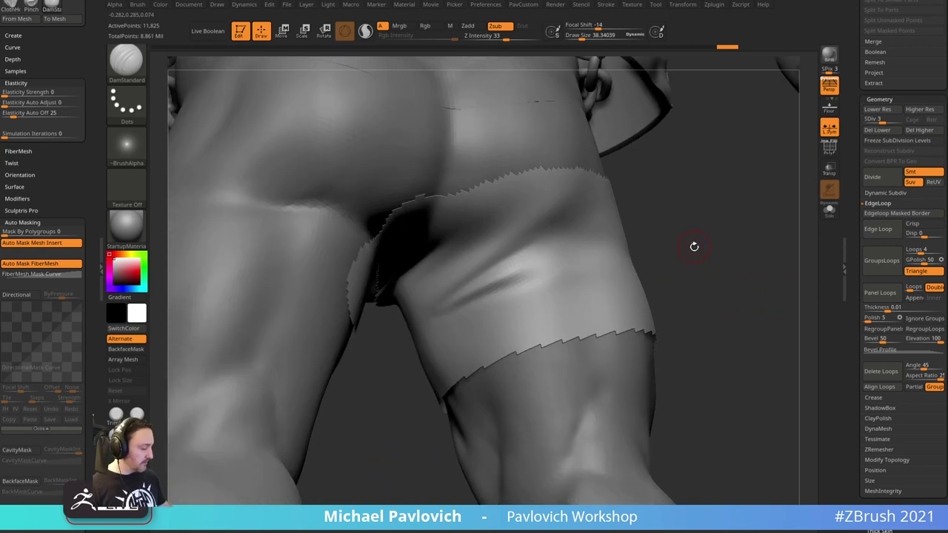
- Switch to the Pinch brush, adjust its draw size and try pinching the upper-thigh creases, undoing the strokes
key("b")
key("p")
key("i")
key("s")
key("s")
mouse_move(529, 296)
left_mouse_down()
mouse_move(536, 291)
mouse_move(546, 305)
left_mouse_up()
key("s")
mouse_move(504, 285)
left_mouse_down()
mouse_move(527, 285)
mouse_move(503, 285)
left_mouse_up()
key("ctrl+z")
key("s")
mouse_move(474, 293)
left_mouse_down()
mouse_move(511, 272)
mouse_move(474, 275)
mouse_move(550, 255)
left_mouse_up()
key("ctrl+z")
- Pinch the diagonal creases on the isolated thigh at subdivision level 2 with a draw size of about 150
left_click(876, 119)
key("ctrl+z")
left_click_drag(461, 292, 552, 252)
left_click_drag(489, 289, 569, 262)
mouse_move(722, 239)
left_mouse_down()
mouse_move(681, 240)
mouse_move(669, 252)
mouse_move(704, 246)
left_mouse_up()
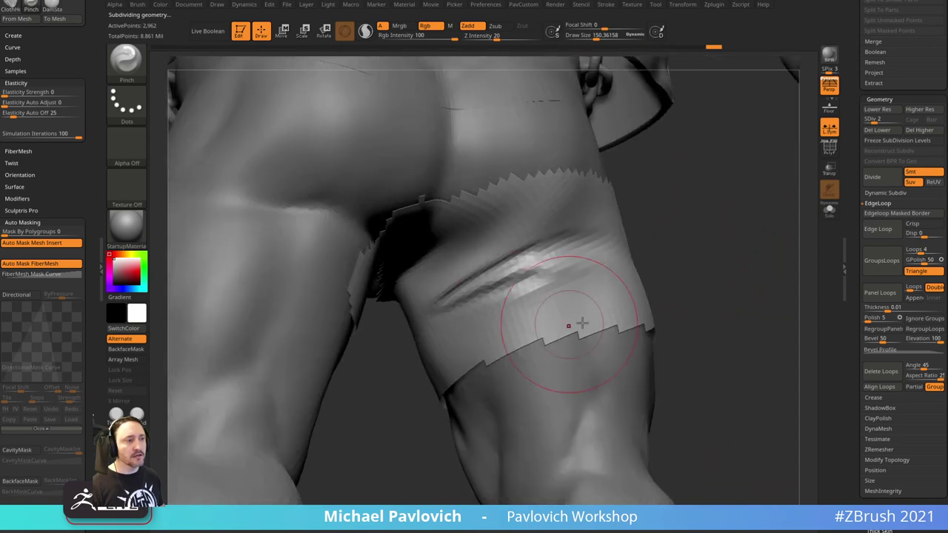
- Show the whole trousers again and raise them to subdivision level 5
left_click(757, 248, "ctrl+shift")
left_click_drag(885, 121, 901, 121)
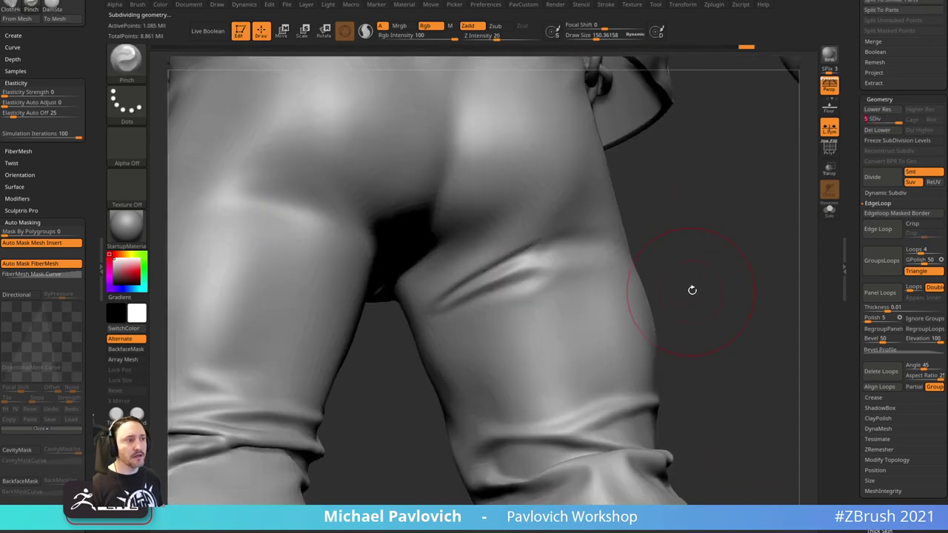
left_click_drag(711, 278, 699, 263)
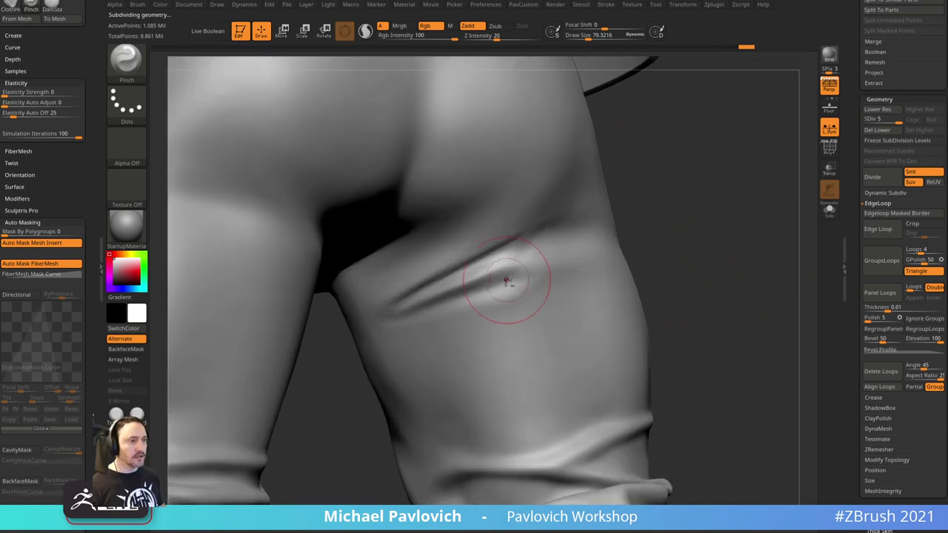
- Switch to the Standard brush, undo the test strokes and build up the ridge between the thigh creases at a draw size of 28.75
key("b")
key("s")
key("t")
key("s")
mouse_move(512, 282)
left_mouse_down()
mouse_move(482, 289)
mouse_move(514, 278)
left_mouse_up()
key("ctrl+z")
key("ctrl+z")
key("space")
left_click(546, 272)
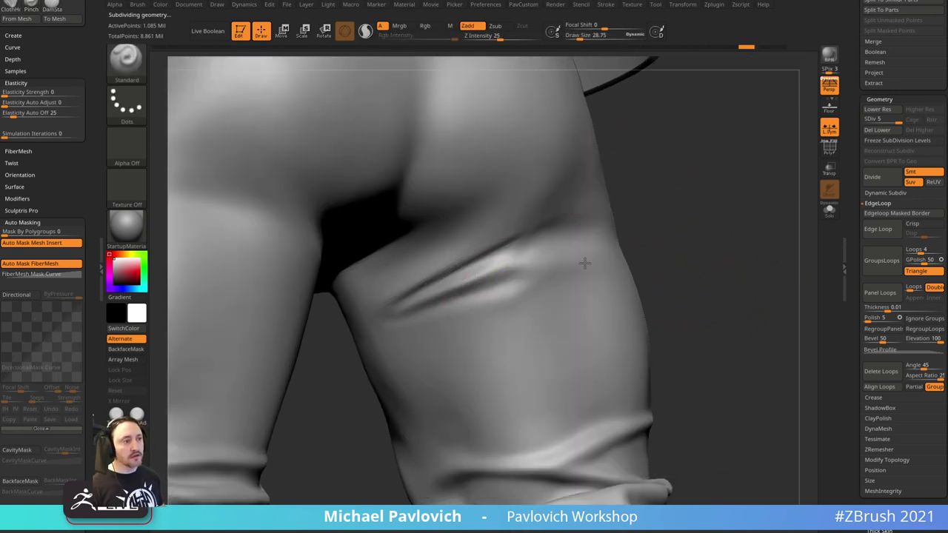
right_click_drag(586, 262, 503, 283)
mouse_move(502, 283)
left_mouse_down()
mouse_move(469, 300)
mouse_move(516, 268)
left_mouse_up()
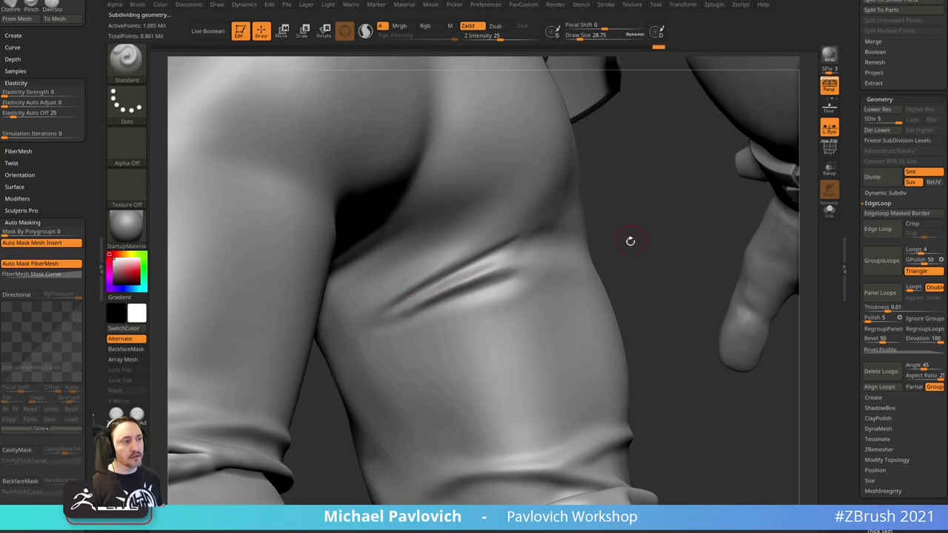
- Build up the outer end of the thigh folds with the Standard brush, enlarging its draw size to about 55
left_click_drag(630, 242, 595, 247)
mouse_move(526, 274)
left_mouse_down()
mouse_move(467, 287)
mouse_move(546, 277)
left_mouse_up()
left_click_drag(651, 259, 617, 262)
key("s")
left_click_drag(527, 284, 548, 266)
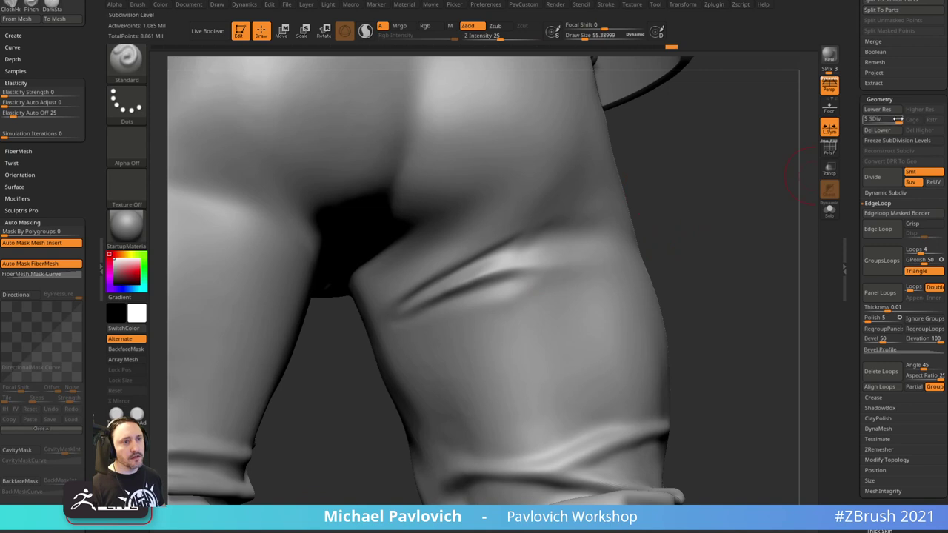
- Lower the trousers to subdivision level 4, then smooth and blend the thigh folds using a draw size of about 52
left_click_drag(893, 119, 881, 119)
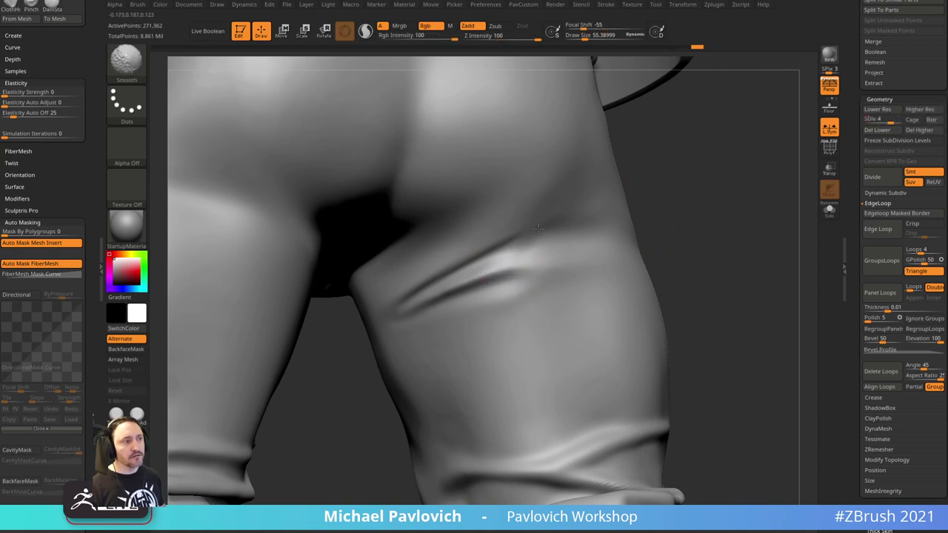
left_click_drag(692, 248, 703, 238)
key("s")
left_click_drag(534, 241, 532, 241)
left_click_drag(717, 281, 696, 248, "alt")
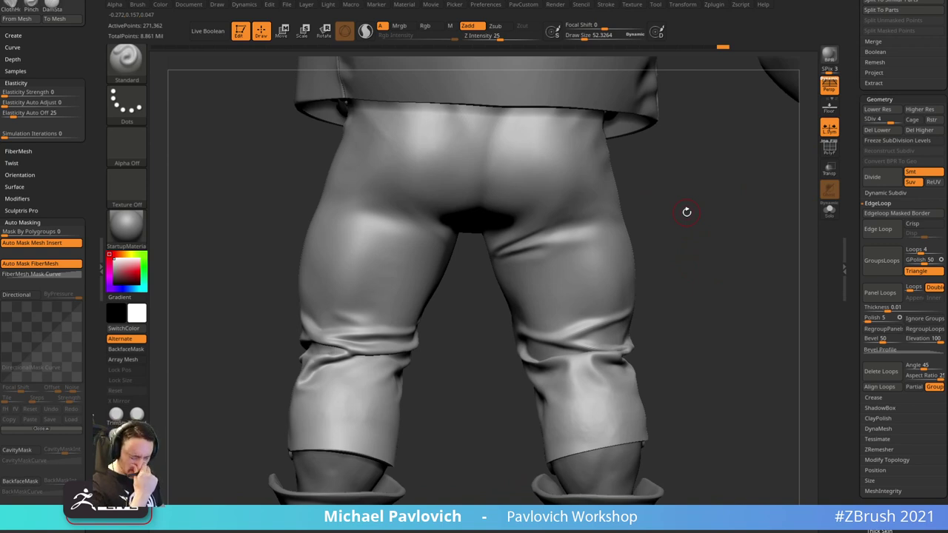
- Examine the trousers from back to front, checking the waistband's topology and polygroups in wireframe with the trousers isolated
right_click_drag(694, 230, 697, 256, "ctrl")
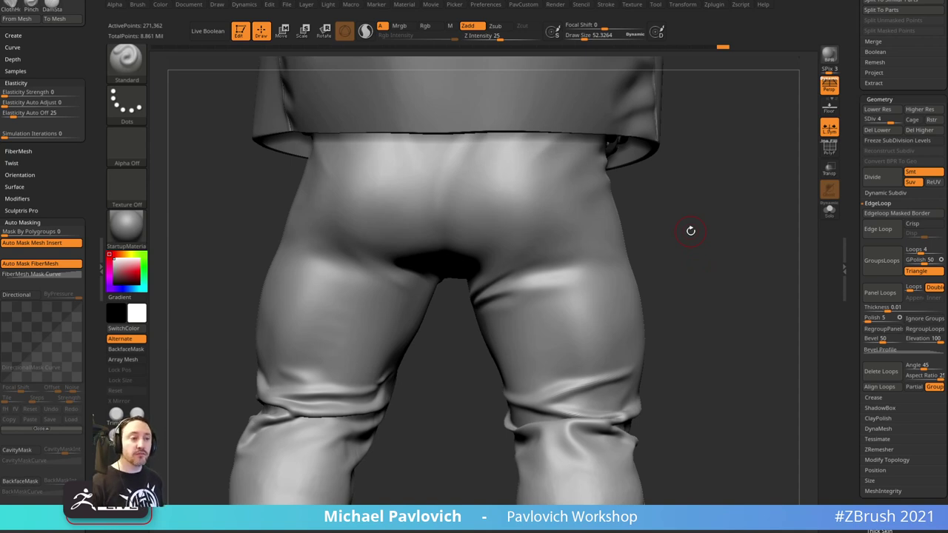
right_click_drag(627, 191, 637, 238, "ctrl")
right_click_drag(646, 271, 743, 272)
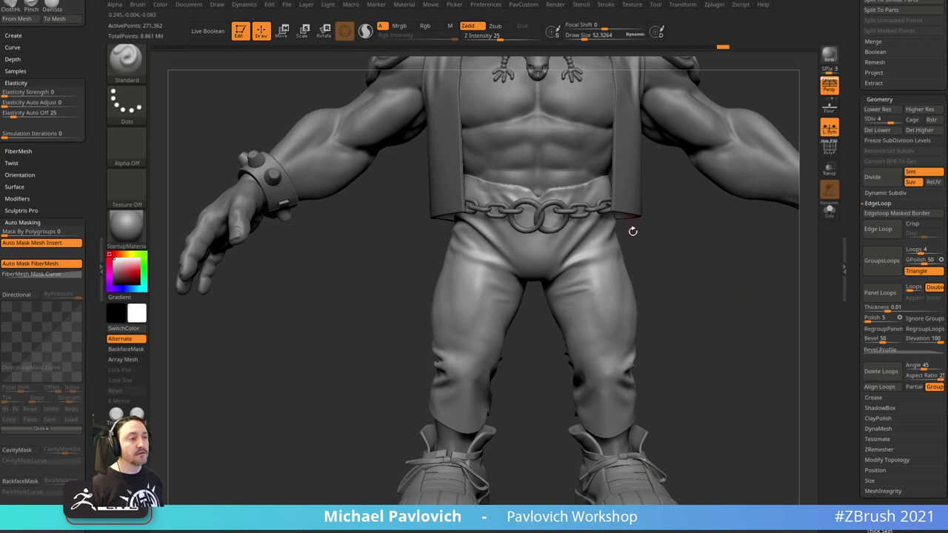
right_click_drag(633, 231, 702, 359, "ctrl")
right_click_drag(800, 244, 636, 337, "alt")
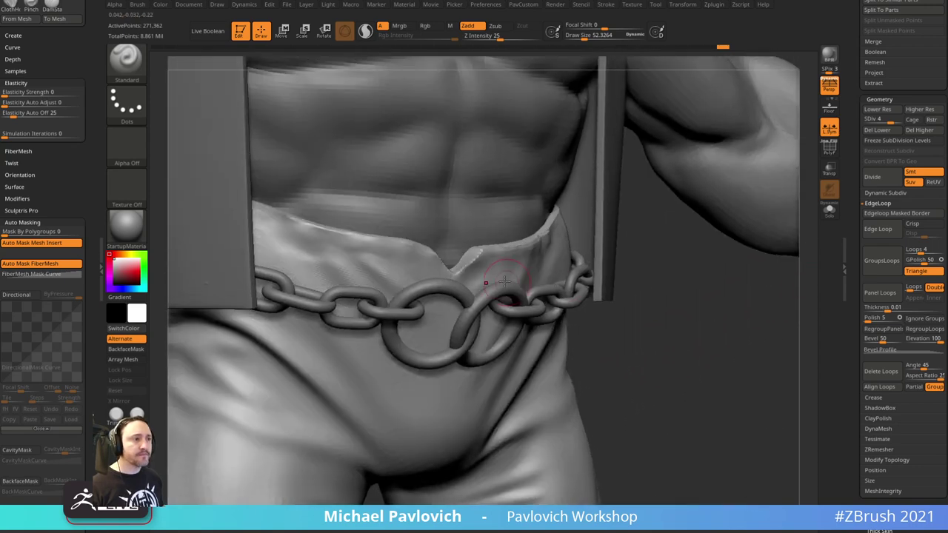
key("shift+f")
right_click_drag(646, 304, 690, 305)
left_click(828, 212)
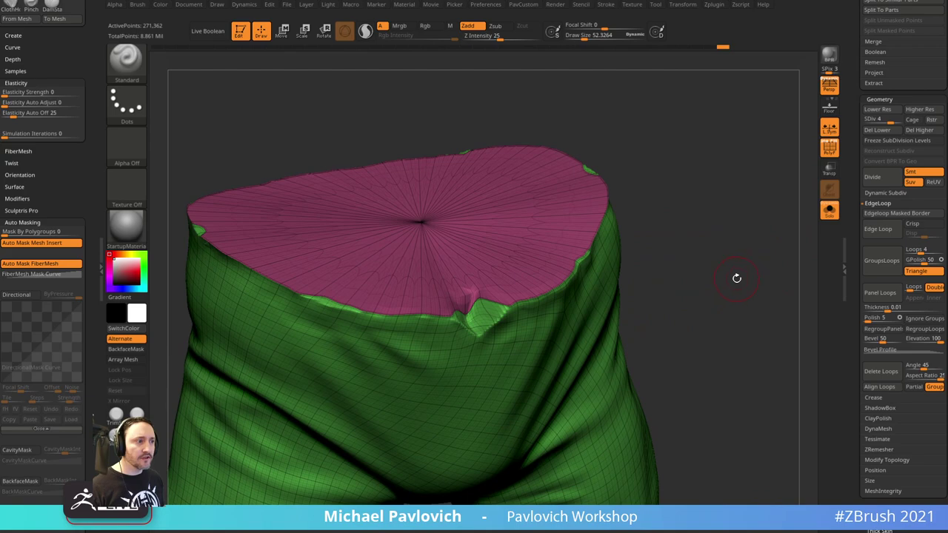
right_click_drag(737, 277, 722, 247)
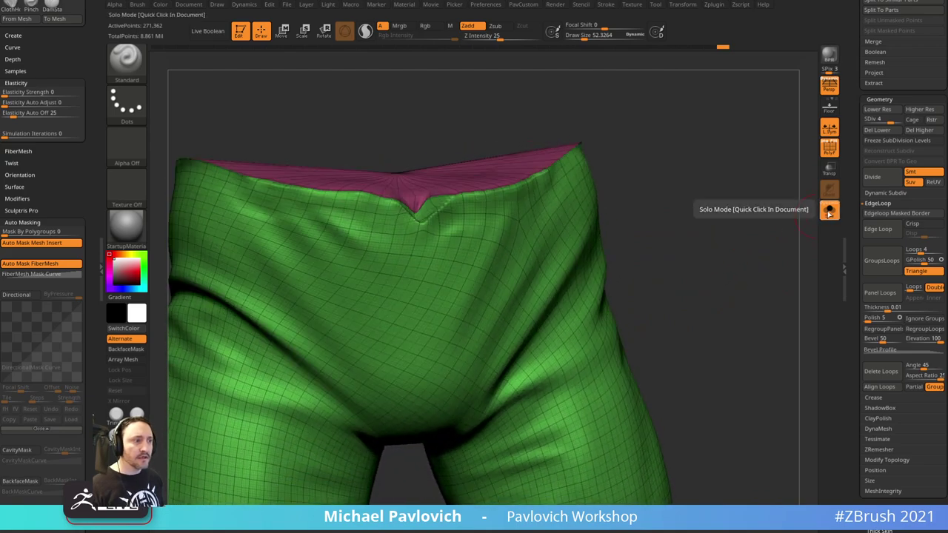
left_click(829, 211)
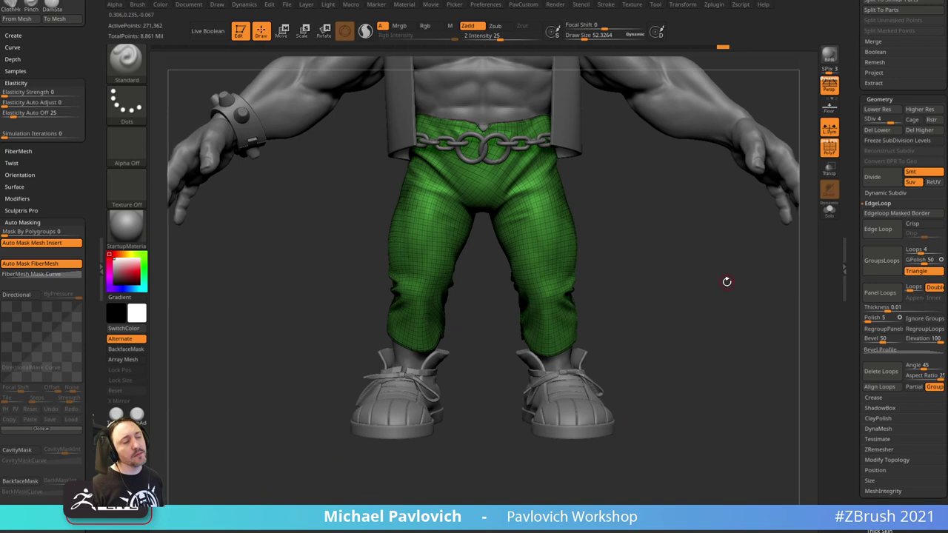
right_click_drag(725, 280, 834, 169, "ctrl")
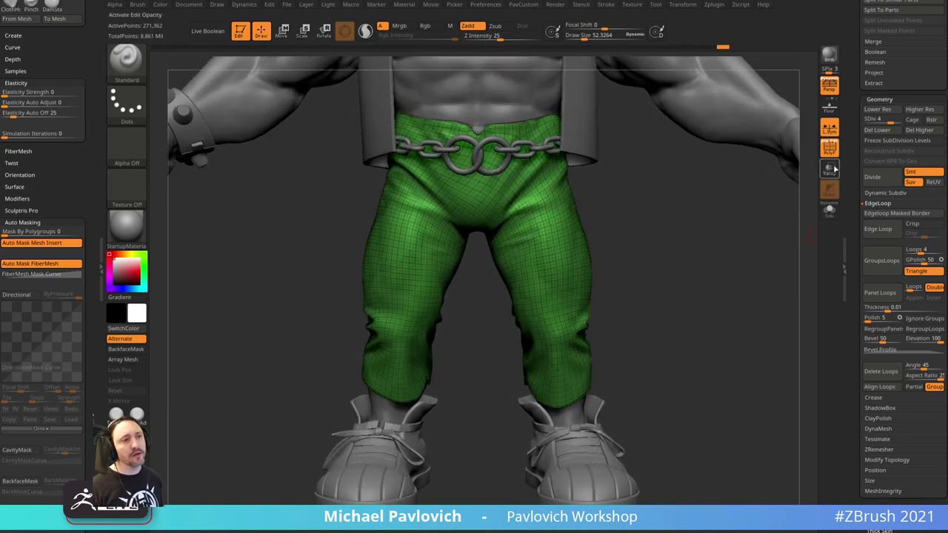
key("shift+f")
- Smooth the front of the trouser waistband above the chain belt with a draw size of about 46
mouse_move(673, 240)
right_mouse_down()
mouse_move(704, 220)
mouse_move(630, 364)
mouse_move(656, 271)
right_mouse_up()
key("s")
left_click_drag(475, 254, 486, 253)
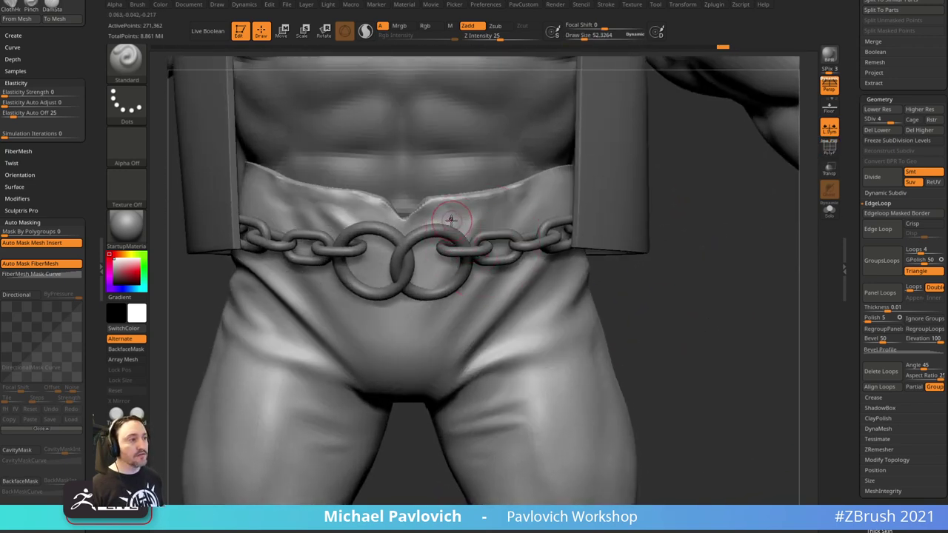
right_click_drag(662, 210, 714, 278, "alt")
mouse_move(372, 283)
left_mouse_down("shift")
mouse_move(401, 294)
mouse_move(396, 279)
mouse_move(374, 283)
mouse_move(388, 268)
left_mouse_up("shift")
key("s")
right_click_drag(385, 268, 356, 288)
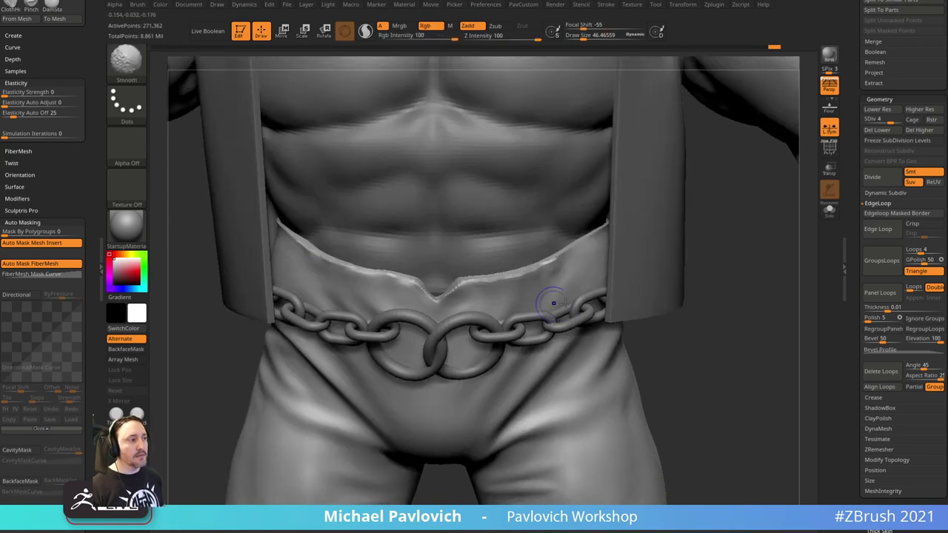
left_click_drag(770, 255, 786, 252, "shift")
- Raise the trousers to subdivision level 5, check them from several sides and set the draw size to about 116
left_click(899, 121)
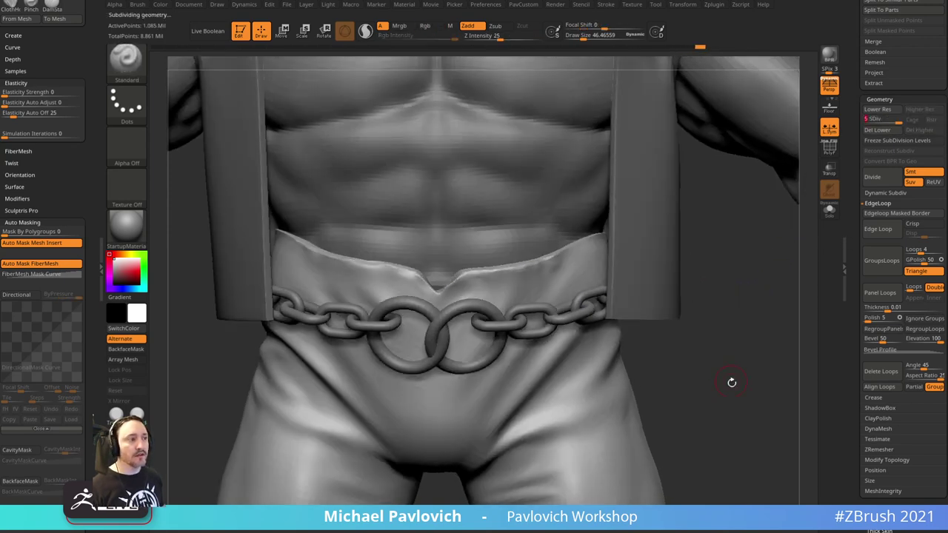
left_click_drag(730, 383, 631, 331, "alt")
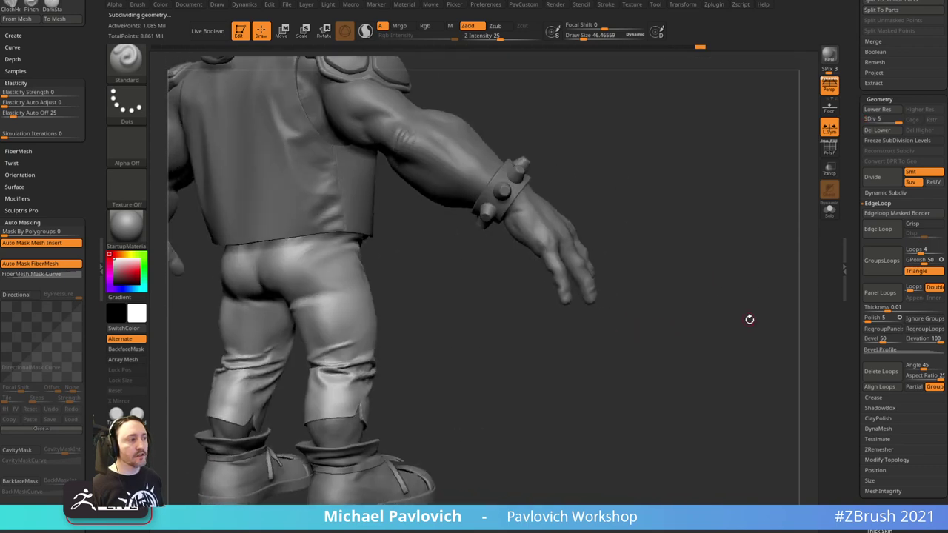
mouse_move(749, 320)
left_mouse_down("shift")
mouse_move(665, 331)
mouse_move(628, 359)
left_mouse_up("shift")
key("s")
key("s")
left_click(655, 334)
right_click_drag(605, 332, 609, 291)
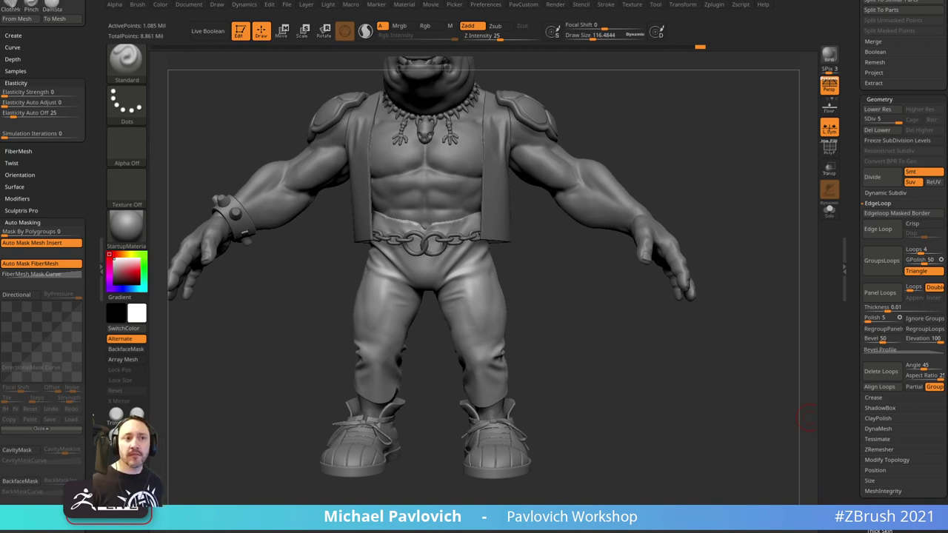
- Set the trousers' X Position to 0 in the geometry position settings
scroll(858, 364, "down", 5)
key("shift")
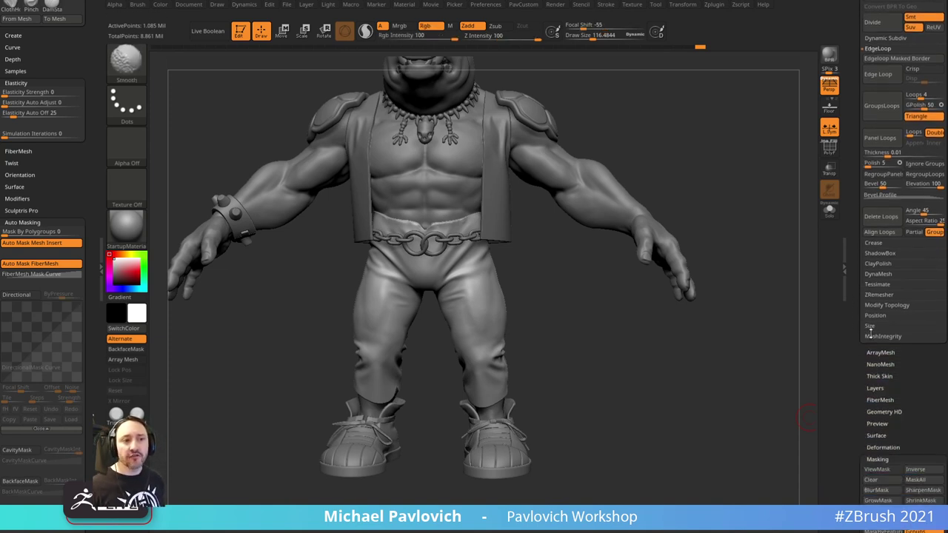
left_click(877, 316)
left_click(894, 328)
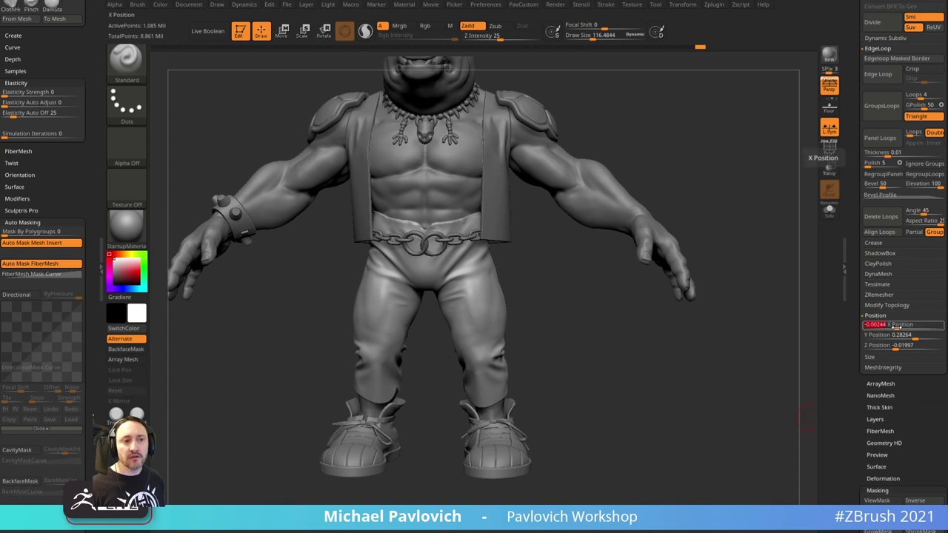
type("0")
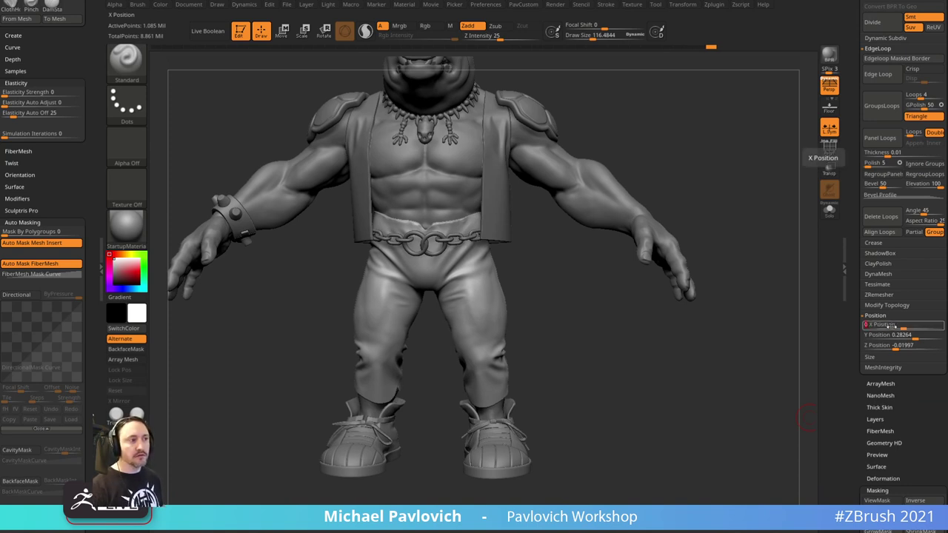
key("Return")
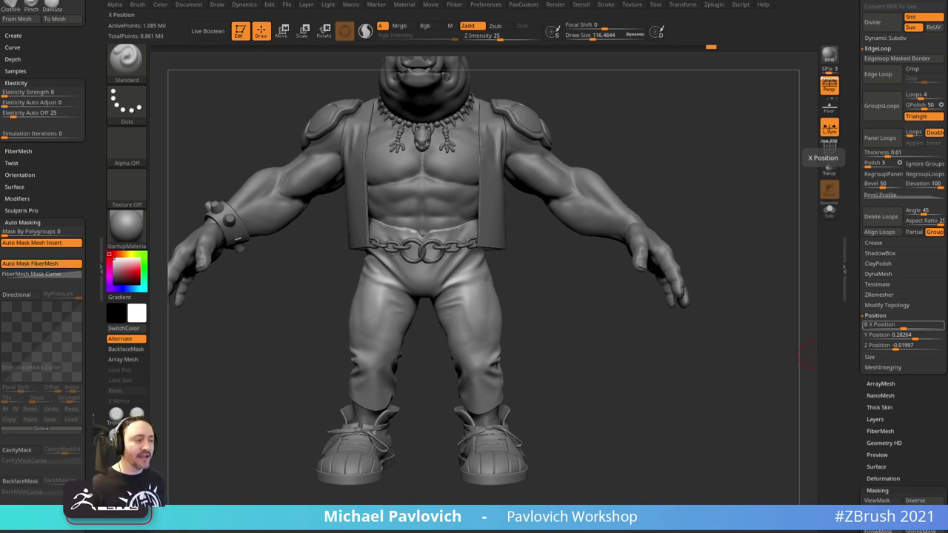
key("Return")
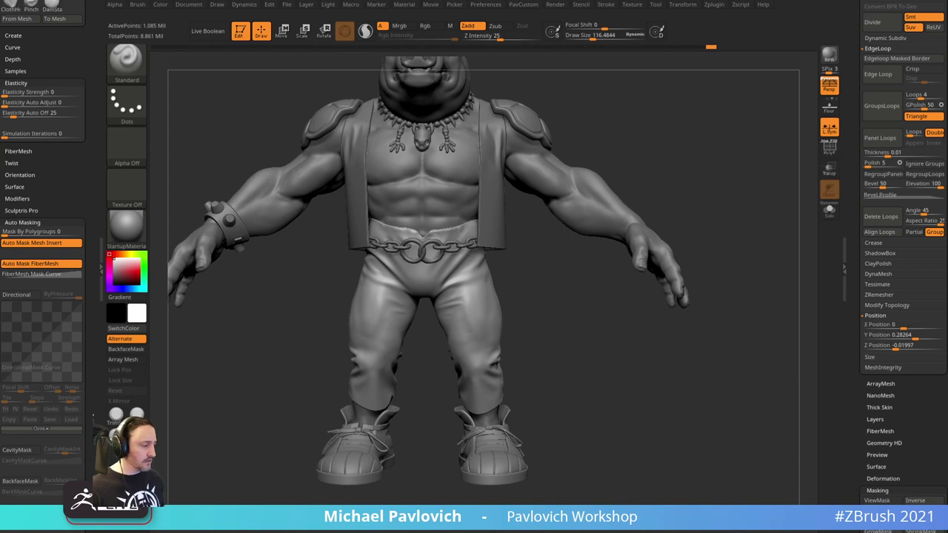
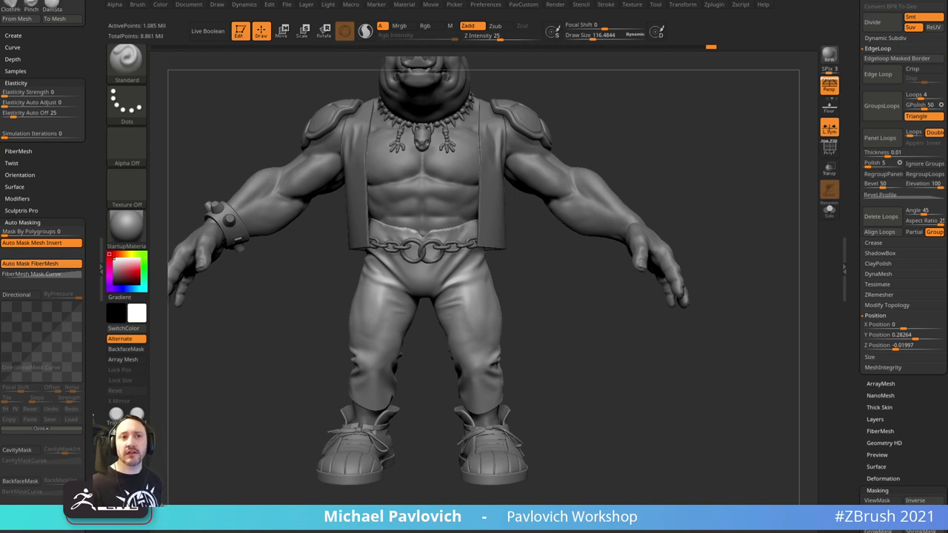
- Switch to the body subtool, show it alone and bring its back and subdivision settings into view
left_click_drag(604, 219, 647, 244)
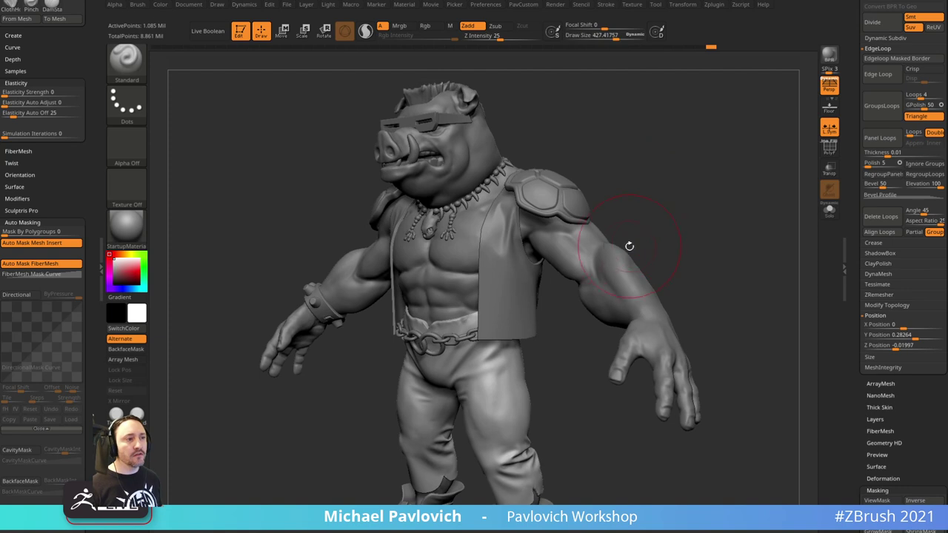
left_click(829, 213)
mouse_move(704, 192)
left_mouse_down()
mouse_move(748, 215)
mouse_move(725, 171)
mouse_move(656, 214)
mouse_move(713, 218)
mouse_move(438, 242)
mouse_move(674, 190)
mouse_move(723, 205)
mouse_move(673, 203)
mouse_move(716, 192)
left_mouse_up()
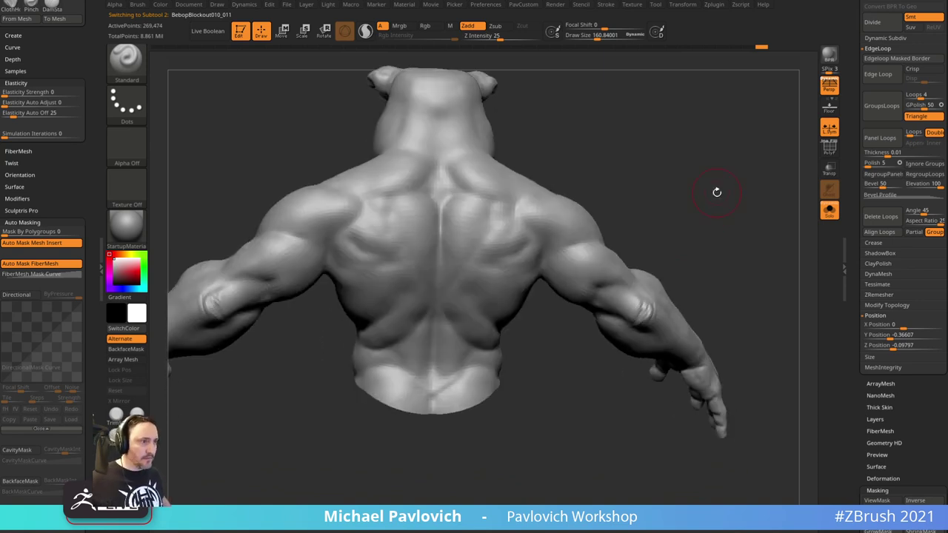
left_click_drag(712, 288, 730, 178)
mouse_move(852, 158)
left_mouse_down()
mouse_move(862, 265)
mouse_move(904, 231)
left_mouse_up()
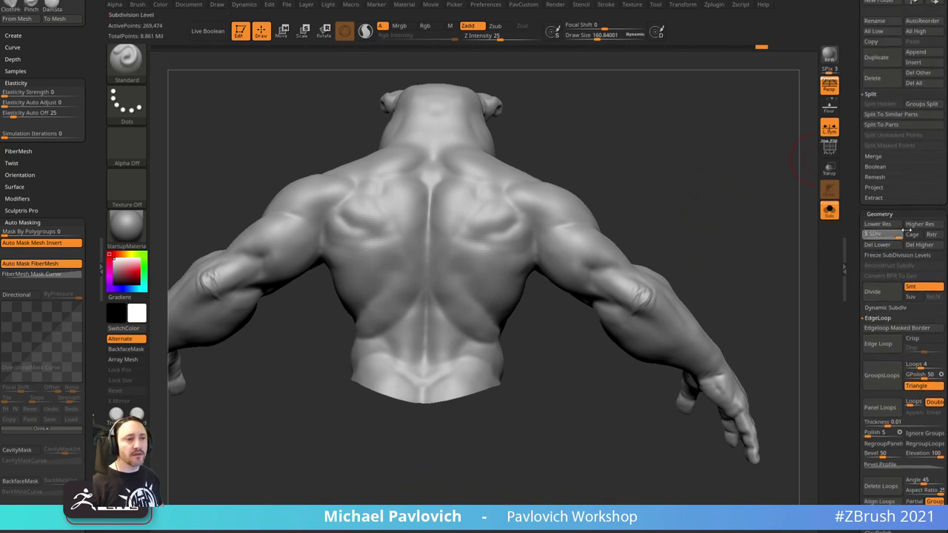
- Display the polyframe and switch to subdivision level 4 to inspect the body's polygon density from front and back
mouse_move(748, 274)
left_mouse_down()
mouse_move(594, 169)
mouse_move(620, 167)
mouse_move(550, 158)
mouse_move(492, 228)
mouse_move(543, 207)
mouse_move(633, 204)
mouse_move(620, 182)
left_mouse_up()
key("s")
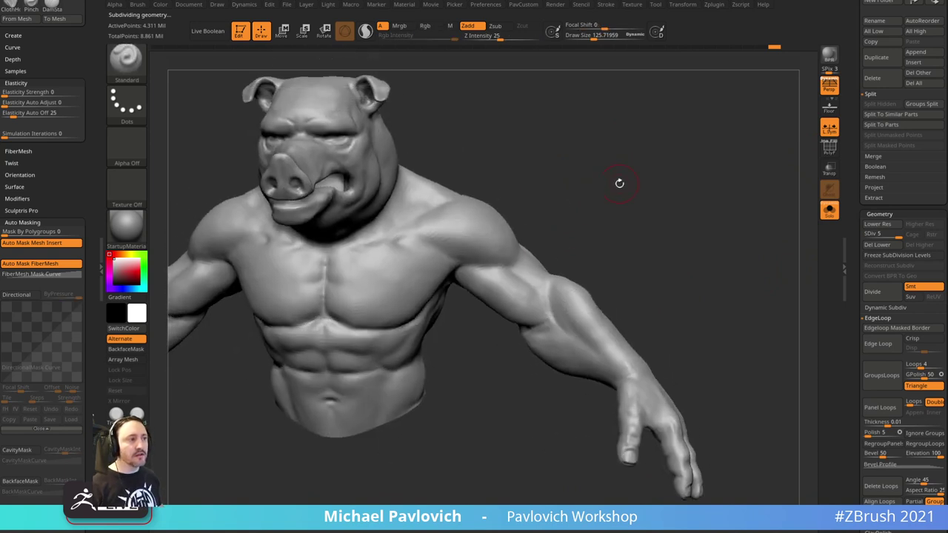
key("shift")
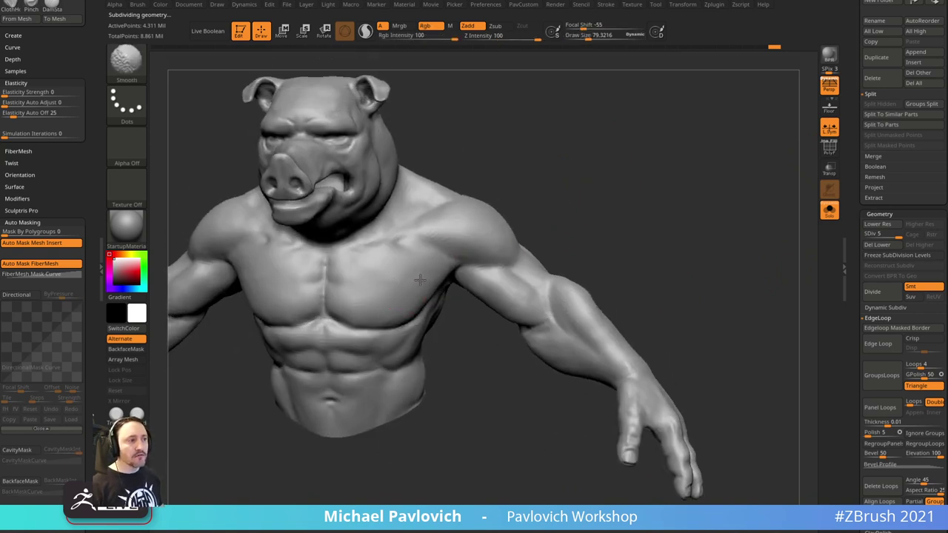
mouse_move(605, 222)
left_mouse_down()
mouse_move(657, 215)
mouse_move(600, 235)
mouse_move(614, 205)
mouse_move(693, 195)
left_mouse_up()
left_click(831, 149)
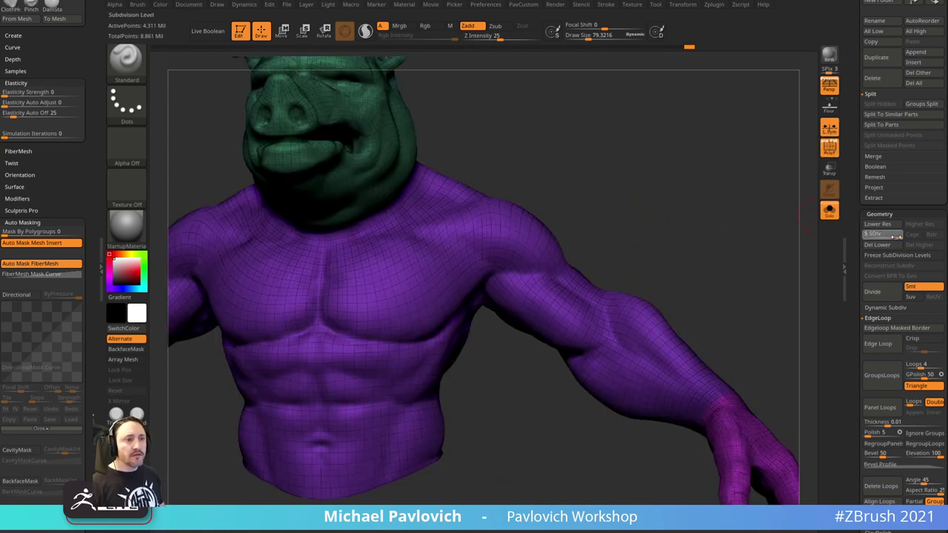
left_click_drag(892, 236, 890, 236)
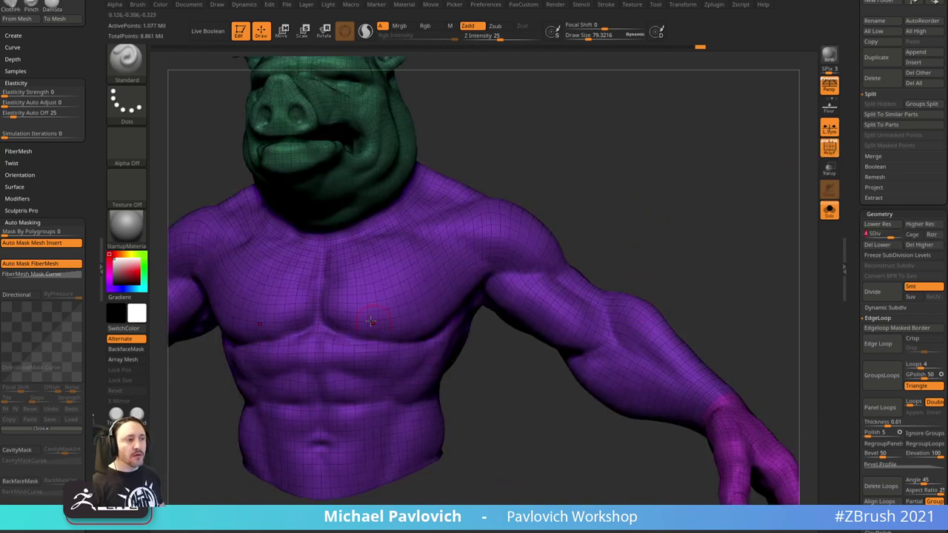
left_click_drag(629, 198, 708, 137)
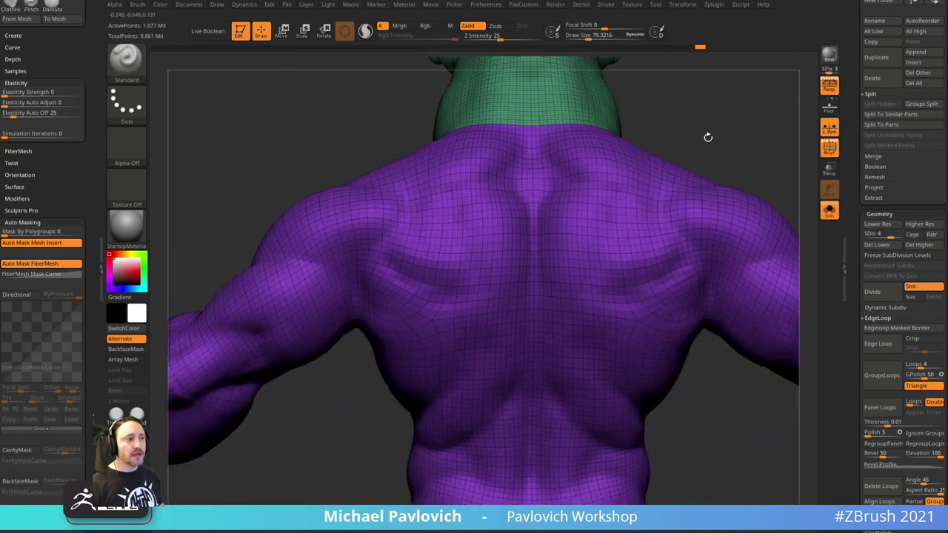
- Hide the polyframe and lower the body to subdivision level 3 for sculpting the shoulder
key("f")
key("shift+f")
left_click_drag(738, 176, 483, 304)
left_click_drag(608, 219, 637, 203)
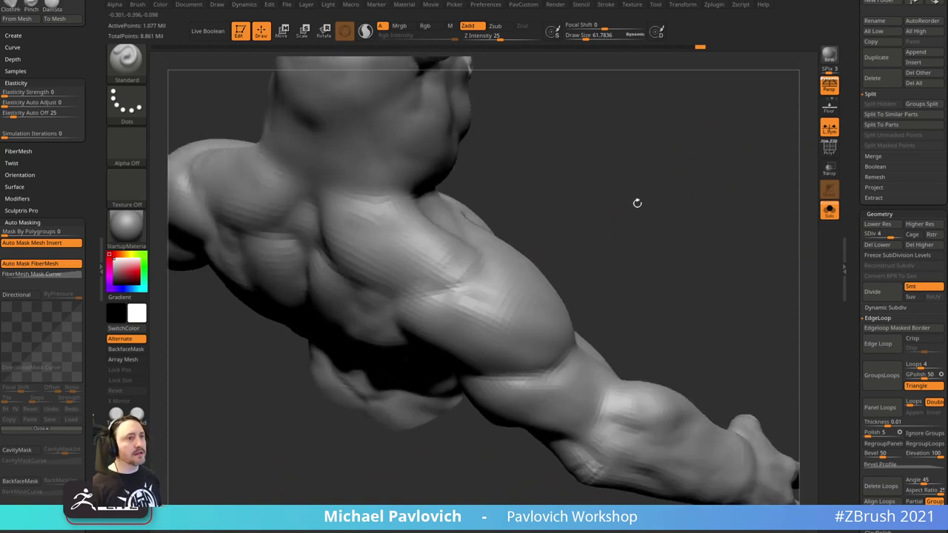
left_click(887, 234)
left_click_drag(760, 218, 689, 222)
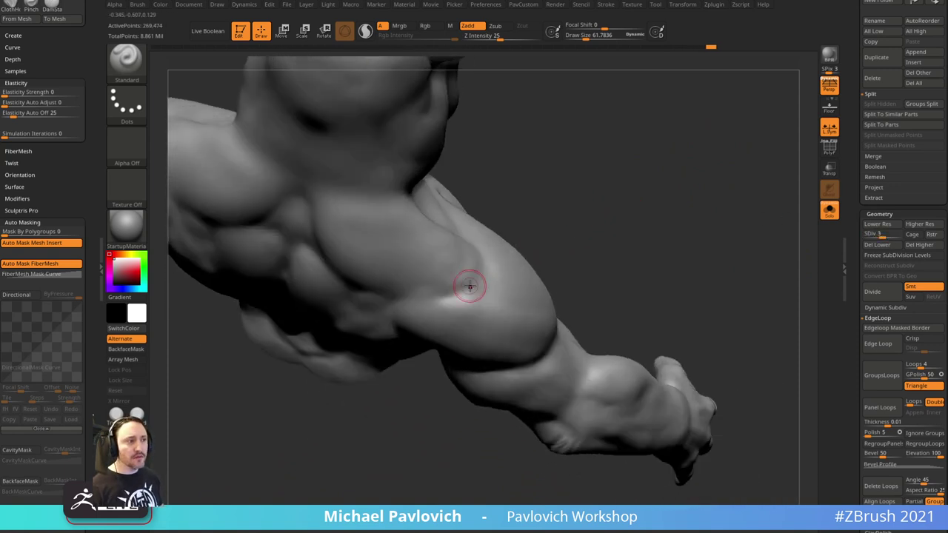
- Reduce the Standard brush's draw size to about 46 and sculpt the bony ridge across the rear of the shoulder
key("[")
left_click_drag(581, 208, 556, 231)
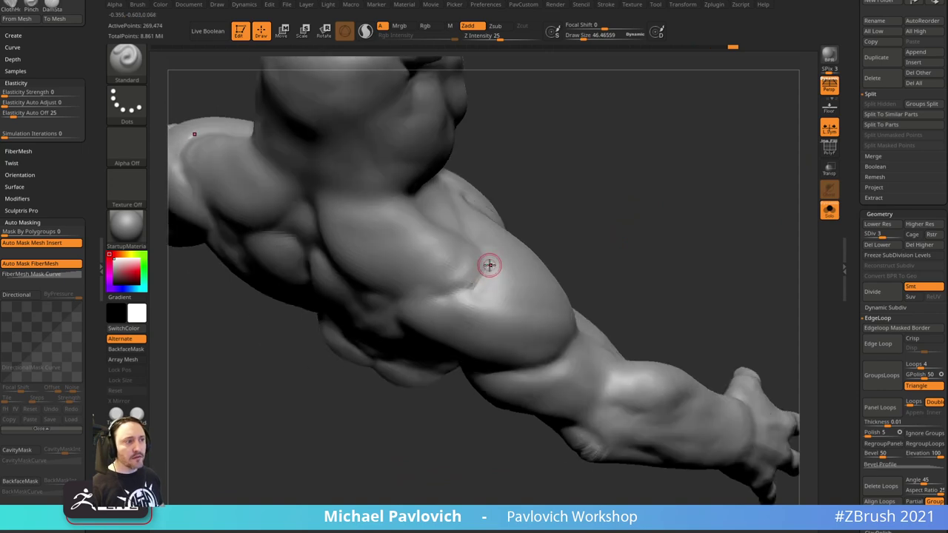
mouse_move(489, 266)
left_mouse_down()
mouse_move(586, 194)
mouse_move(555, 237)
mouse_move(488, 273)
mouse_move(575, 209)
mouse_move(603, 229)
mouse_move(514, 266)
mouse_move(628, 229)
mouse_move(474, 263)
left_mouse_up()
left_click_drag(444, 304, 677, 205)
left_click_drag(489, 262, 501, 216)
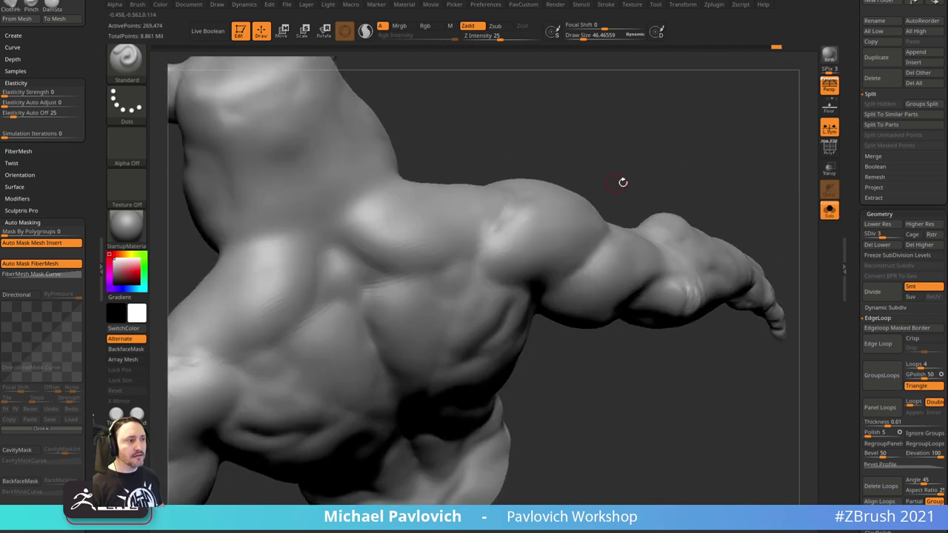
- Sculpt the inner border and lower edge of the shoulder blades on the upper back with the Standard brush
left_click_drag(622, 182, 536, 188)
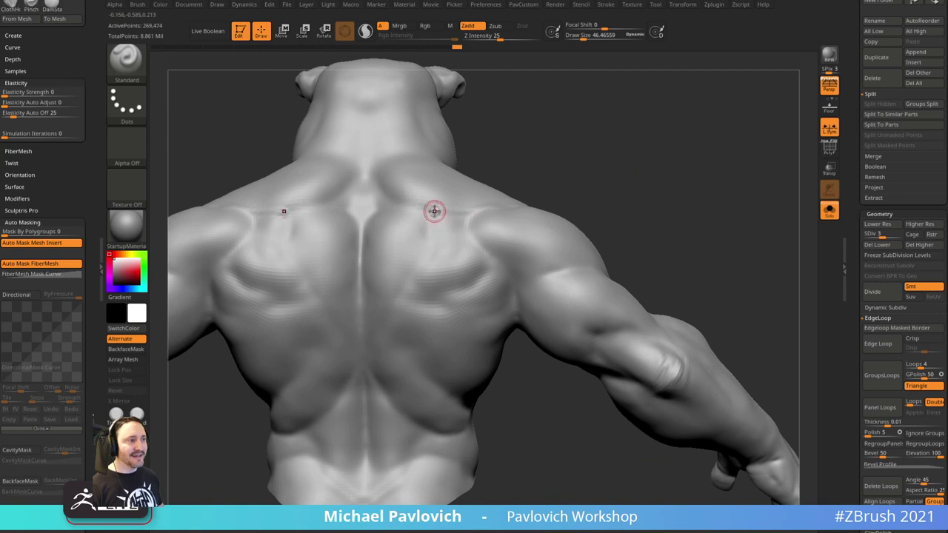
left_click_drag(614, 178, 564, 183)
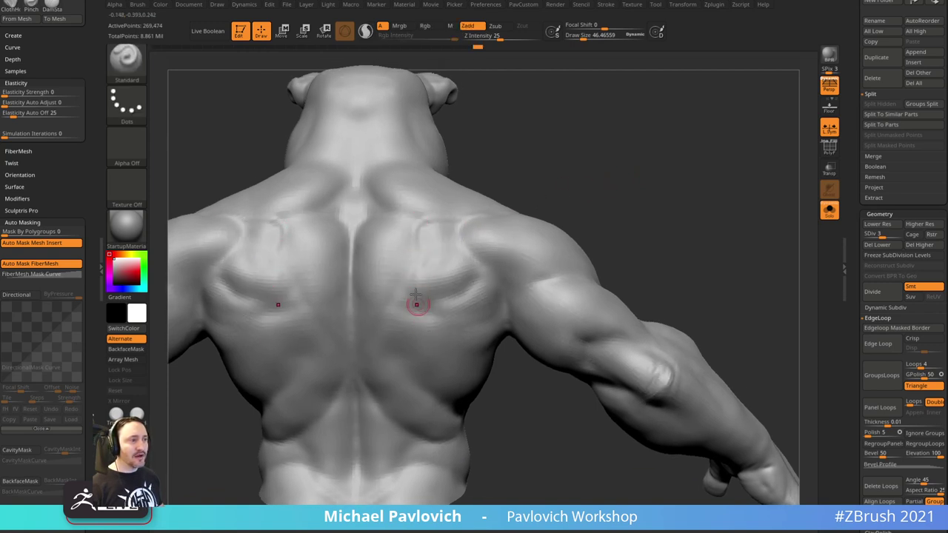
left_click_drag(622, 231, 425, 284)
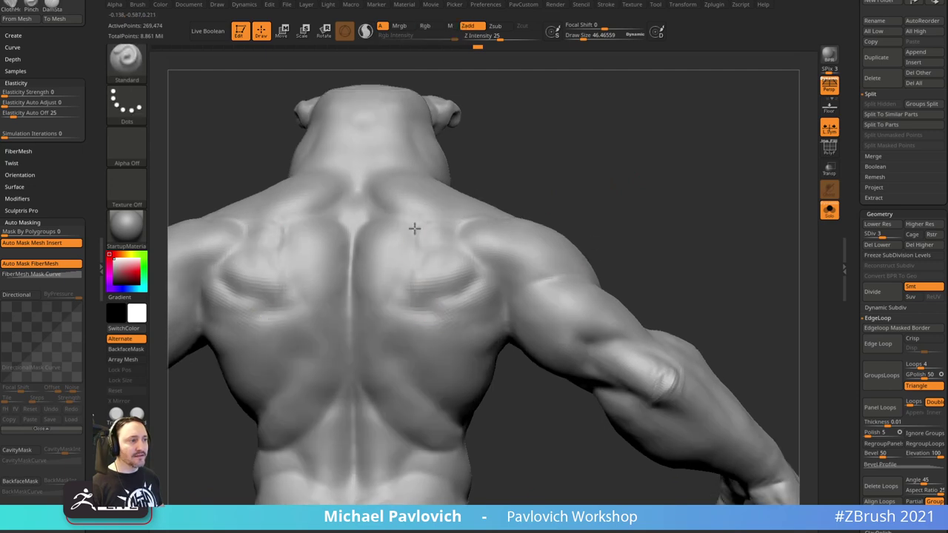
left_click_drag(619, 225, 426, 320)
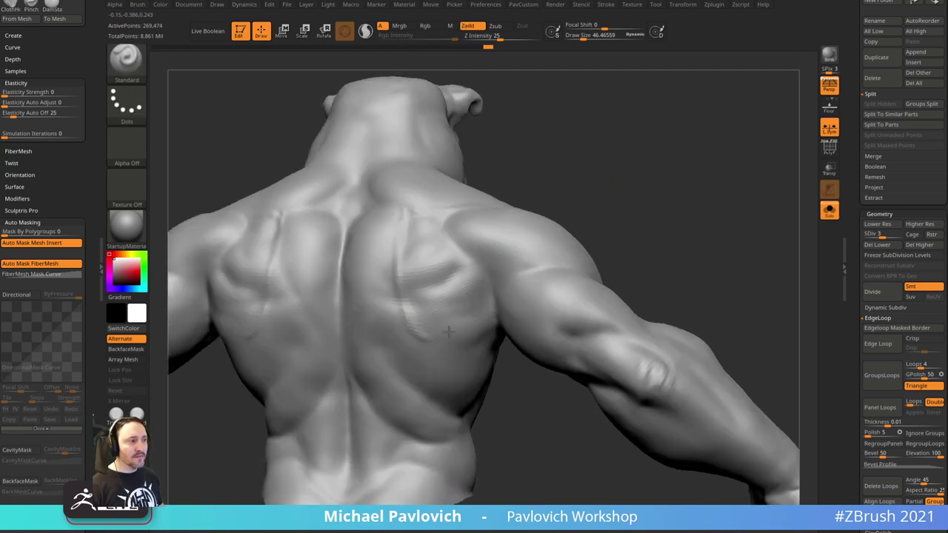
left_click_drag(575, 213, 552, 241)
right_click_drag(425, 234, 381, 318)
- Sculpt the collarbone from the sternum outward, adding the bony bump where it meets the top of the shoulder
right_click_drag(445, 275, 683, 252)
right_click_drag(440, 274, 511, 232)
mouse_move(662, 140)
right_mouse_down()
mouse_move(671, 205)
mouse_move(673, 143)
right_mouse_up()
right_click_drag(516, 218, 551, 205)
mouse_move(430, 258)
right_mouse_down()
mouse_move(628, 185)
mouse_move(434, 262)
mouse_move(650, 135)
mouse_move(656, 111)
mouse_move(434, 271)
right_mouse_up()
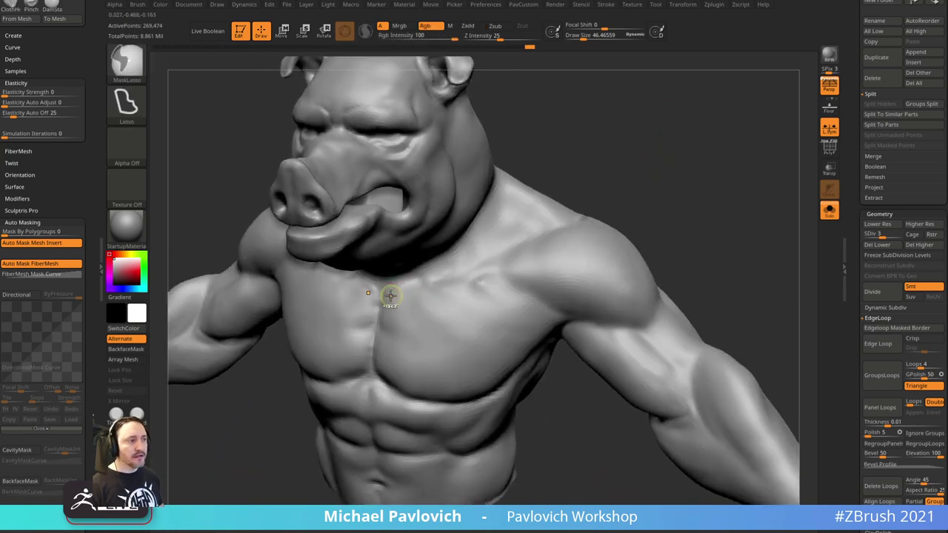
right_click_drag(383, 292, 538, 226)
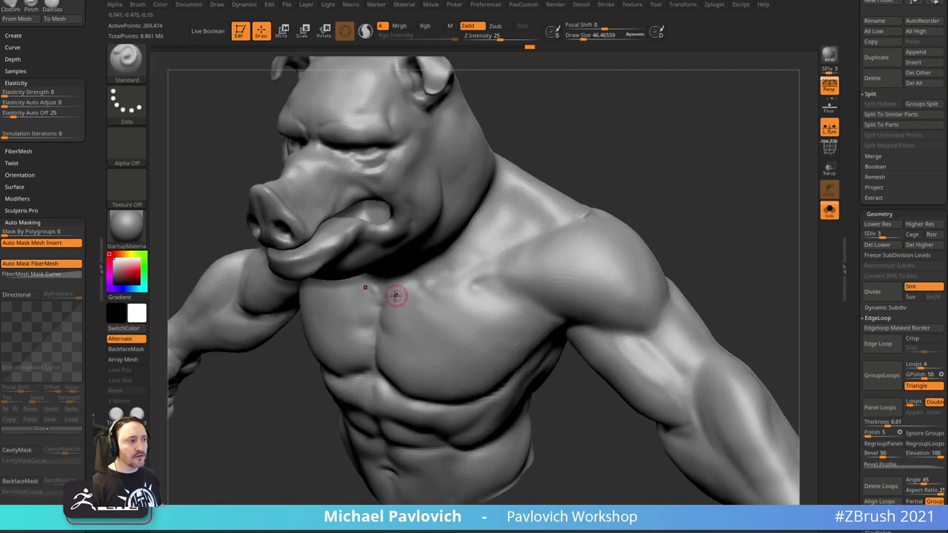
right_click_drag(673, 165, 444, 286)
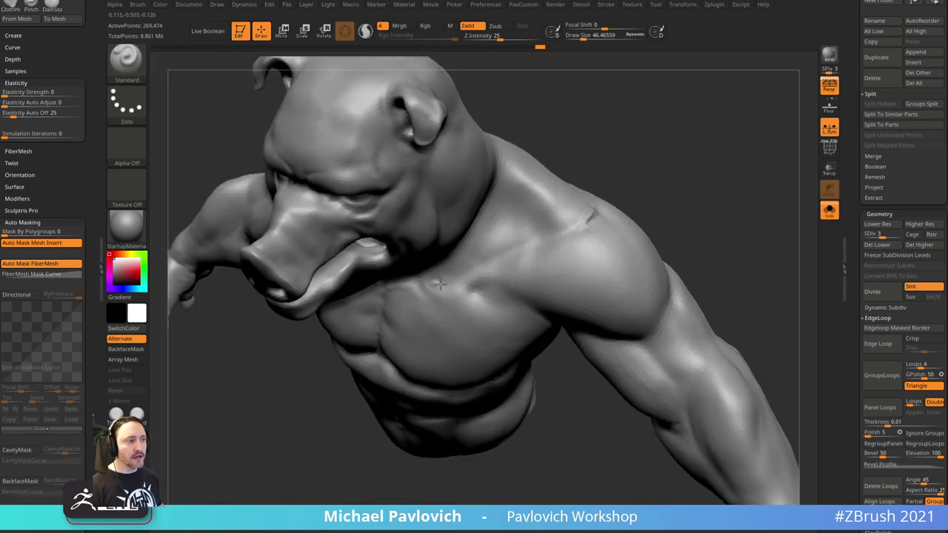
right_click_drag(646, 178, 470, 277)
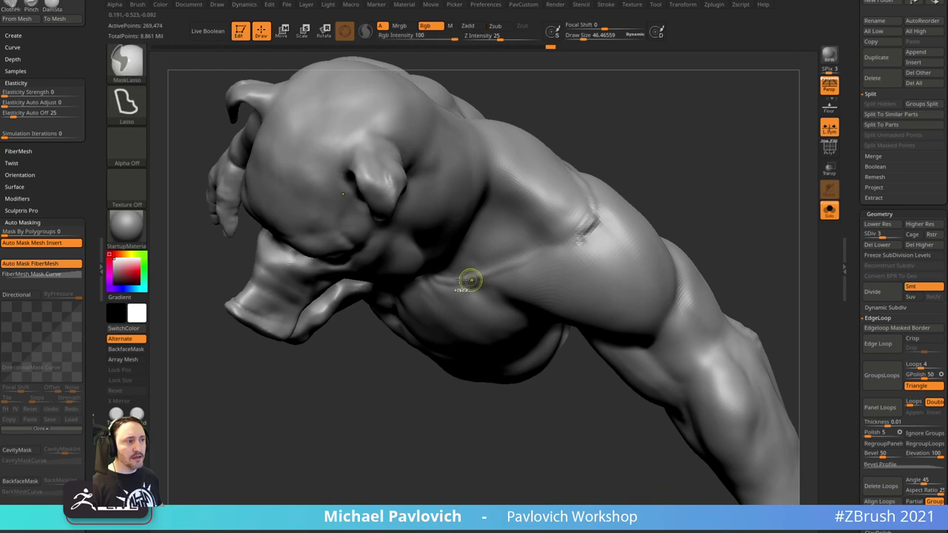
right_click_drag(592, 242, 575, 236)
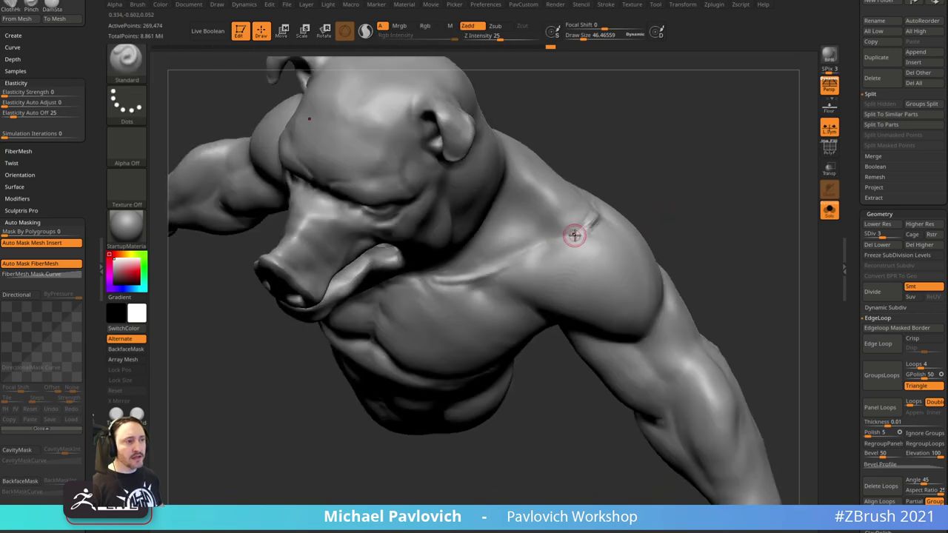
- Smooth the inner end of the collarbone and refine its ridge above the chest muscle
mouse_move(663, 219)
left_mouse_down()
mouse_move(681, 159)
mouse_move(660, 191)
mouse_move(672, 159)
left_mouse_up()
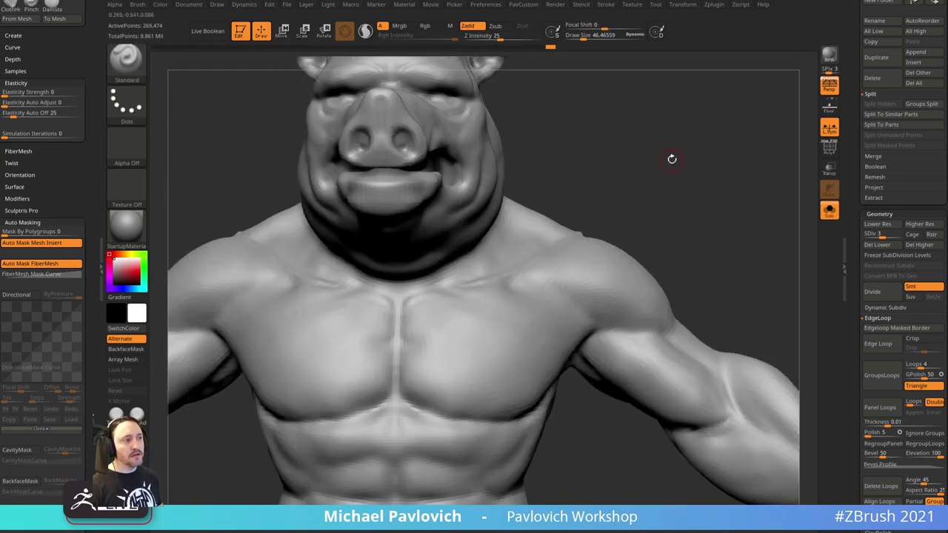
left_click_drag(477, 286, 502, 277, "shift")
left_click_drag(699, 203, 685, 174, "alt")
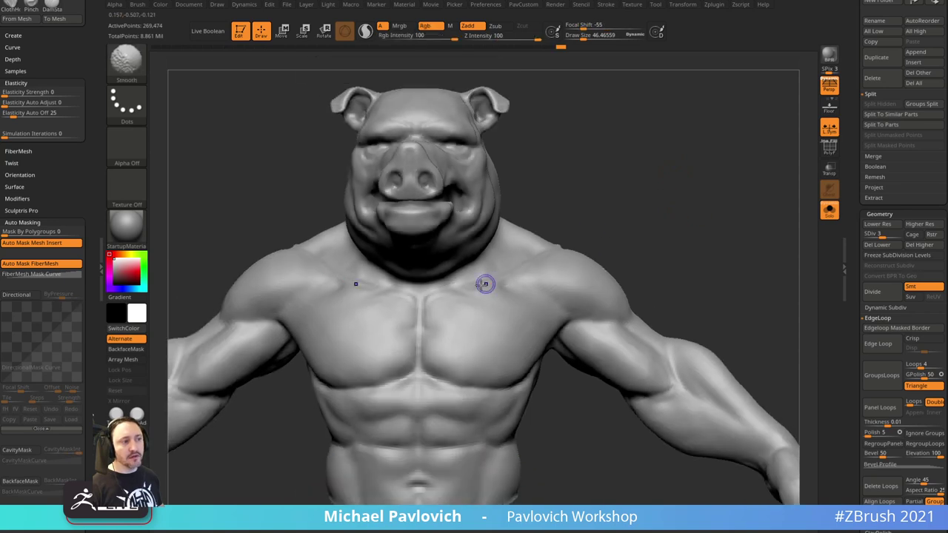
left_click_drag(485, 283, 503, 278, "shift")
mouse_move(630, 210)
right_mouse_down()
mouse_move(698, 161)
mouse_move(601, 193)
right_mouse_up()
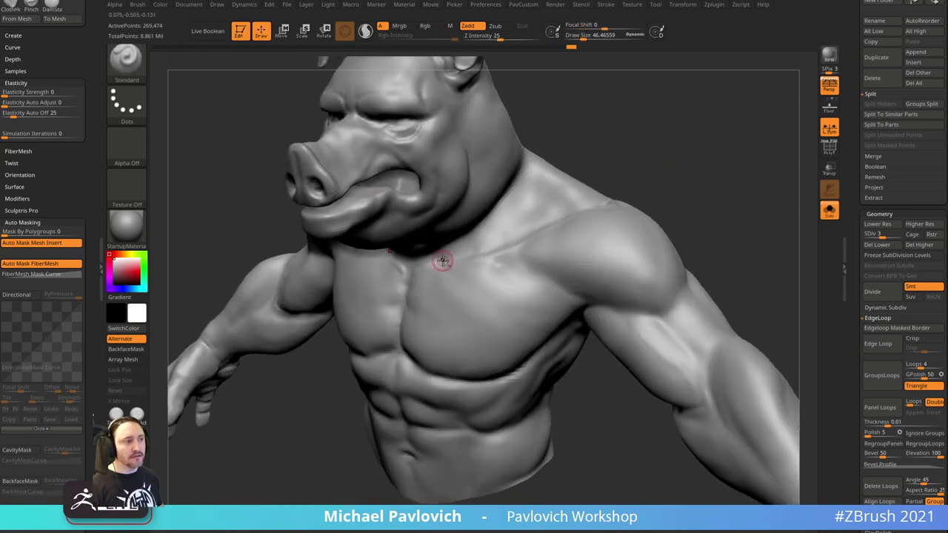
right_click_drag(482, 250, 683, 133, "shift")
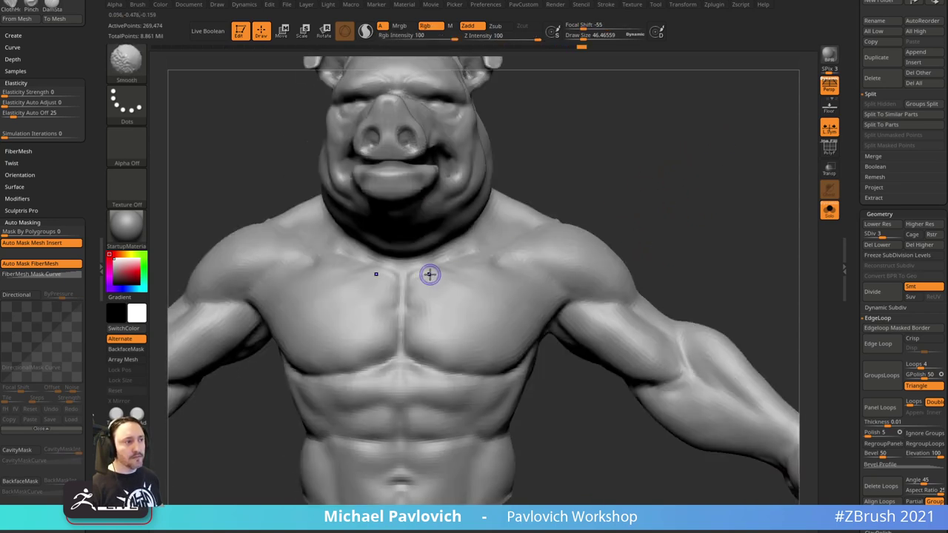
mouse_move(662, 193)
right_mouse_down()
mouse_move(639, 175)
mouse_move(649, 185)
mouse_move(520, 194)
right_mouse_up()
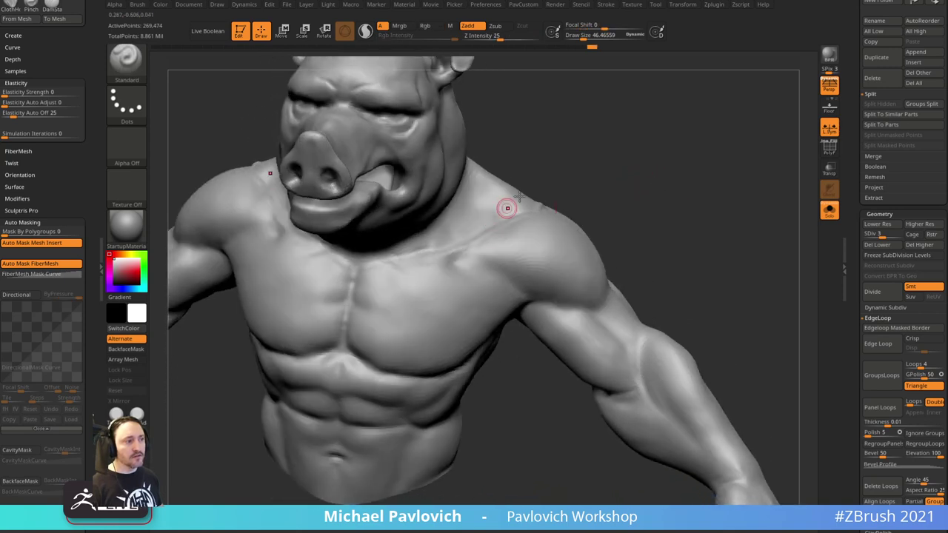
- Switch to the Clay brush at a draw size of about 62 and build up form around the collarbone
key("b")
key("c")
key("l")
right_click_drag(581, 158, 511, 178)
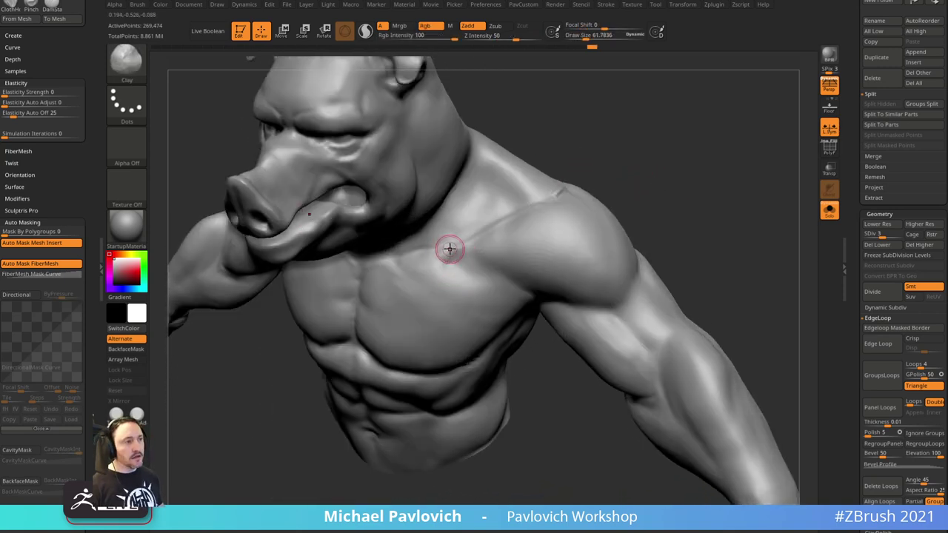
mouse_move(566, 191)
right_mouse_down()
mouse_move(676, 170)
mouse_move(643, 174)
mouse_move(641, 201)
right_mouse_up()
- Switch to the ClayBuildup brush and open its stroke modifiers
key("b")
key("c")
key("b")
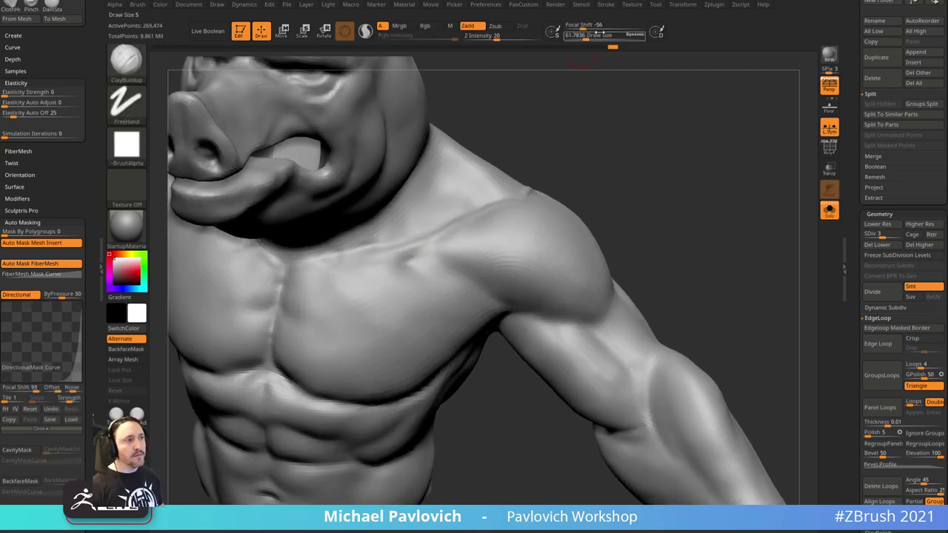
left_click(606, 4)
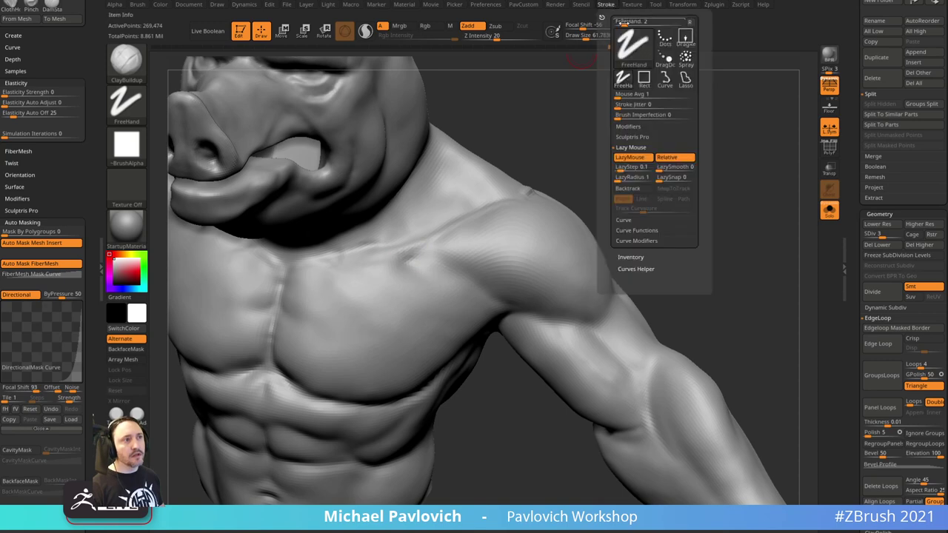
left_click(628, 127)
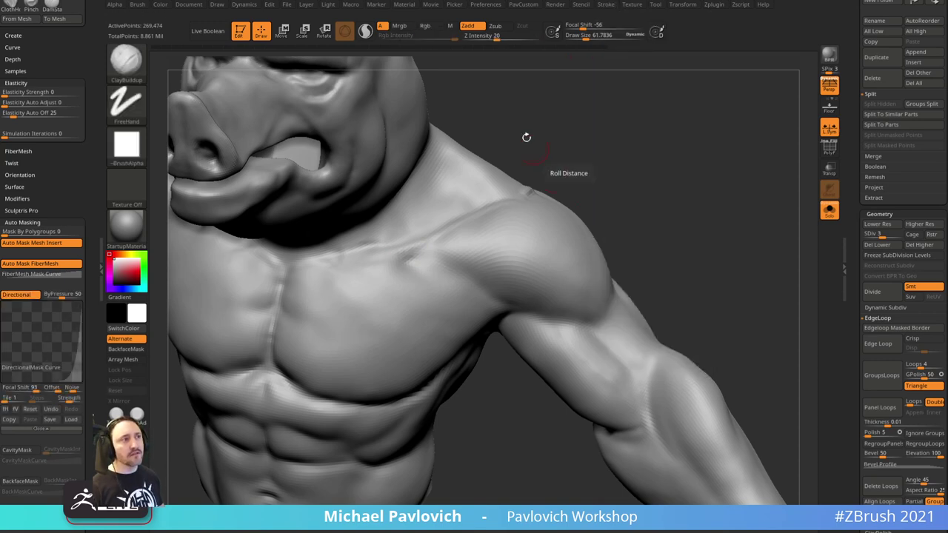
- Set the ClayBuildup brush's Z intensity to 15 and carve a hollow beneath the outer collarbone
left_click(497, 37)
type("15")
key("Return")
mouse_move(574, 155)
right_mouse_down()
mouse_move(613, 145)
mouse_move(602, 169)
right_mouse_up()
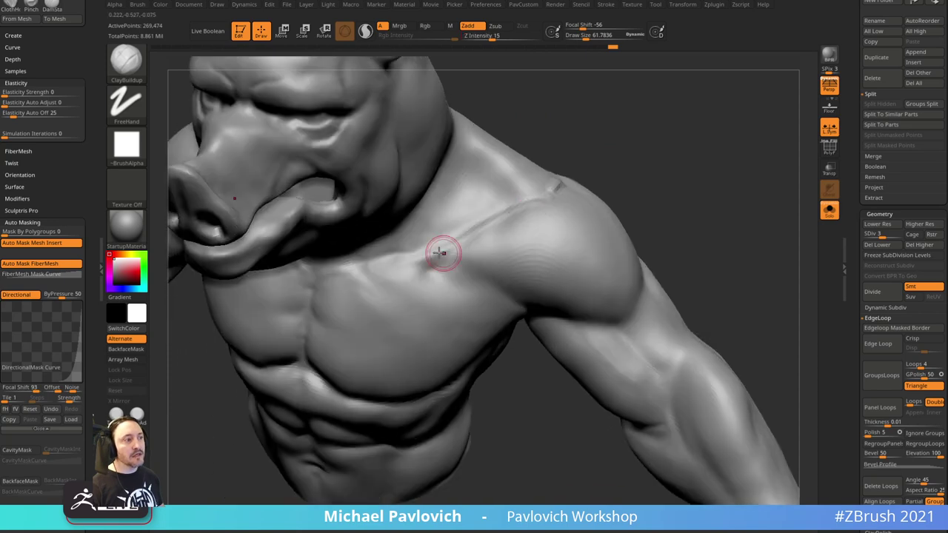
mouse_move(440, 254)
left_mouse_down()
mouse_move(427, 256)
mouse_move(435, 250)
left_mouse_up()
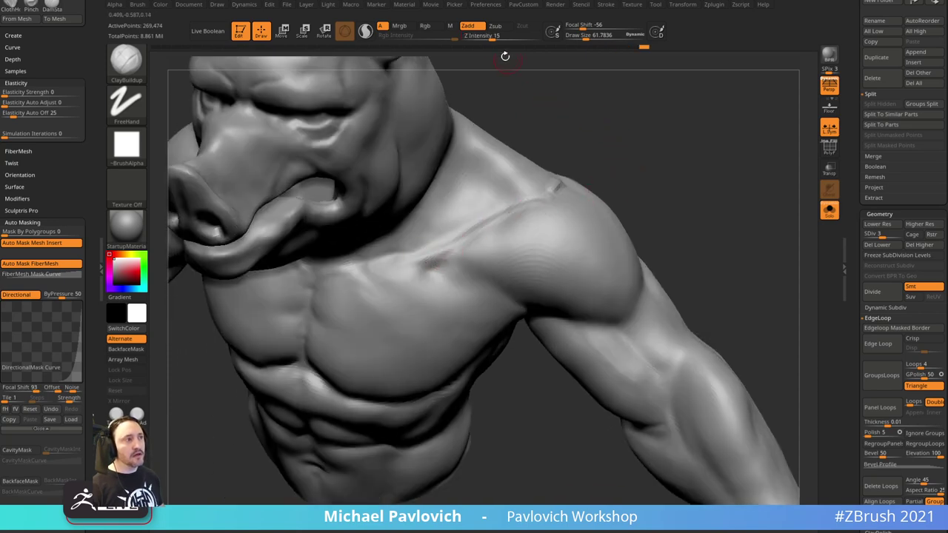
- Try reworking the hollow and collarbone edge with ClayBuildup at Z intensity 31, and undo the last strokes
left_click(505, 37)
right_click_drag(573, 71, 614, 121)
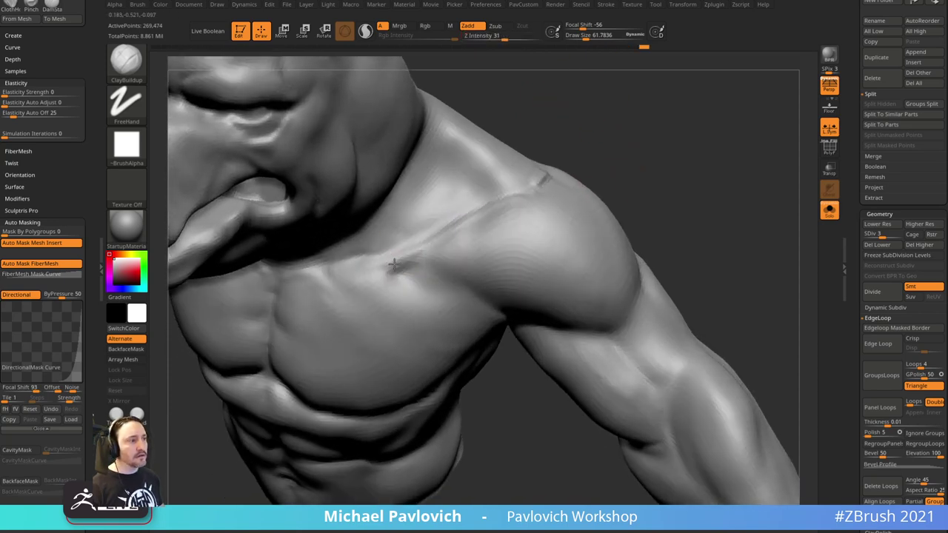
left_click_drag(404, 260, 438, 240)
right_click_drag(437, 240, 404, 259)
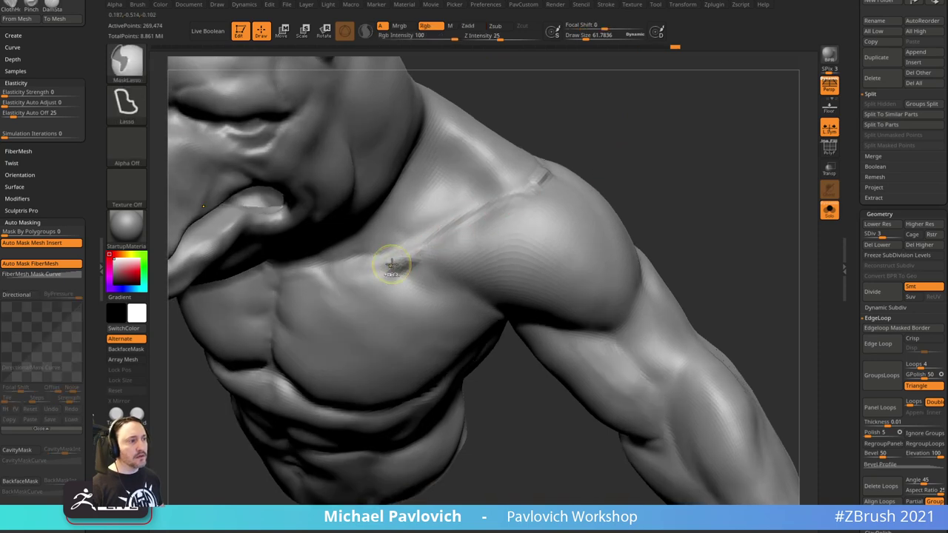
key("ctrl+z")
key("ctrl+z")
- Turn off directional auto masking and rework the hollow beneath the collarbone with ClayBuildup at Z intensity 12
left_click(24, 295)
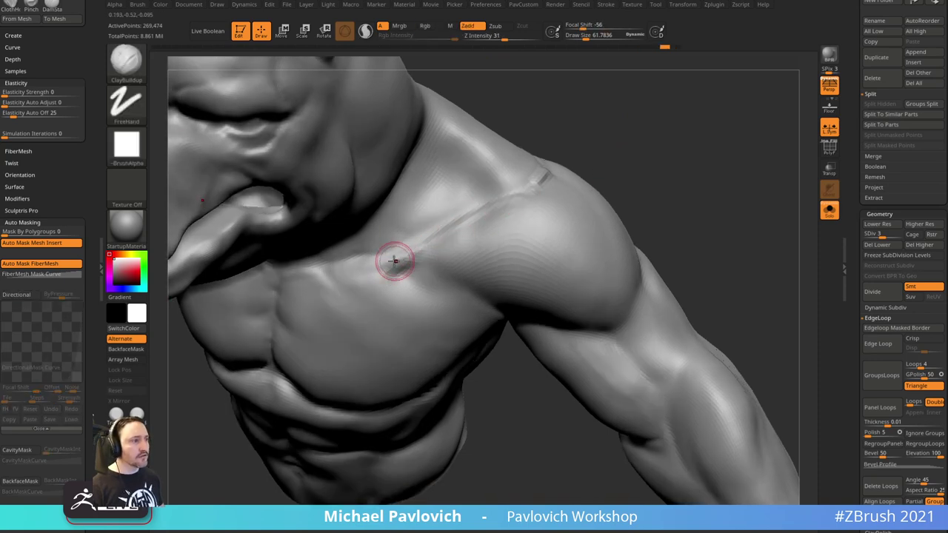
mouse_move(395, 266)
left_mouse_down("shift")
mouse_move(388, 273)
mouse_move(418, 256)
left_mouse_up("shift")
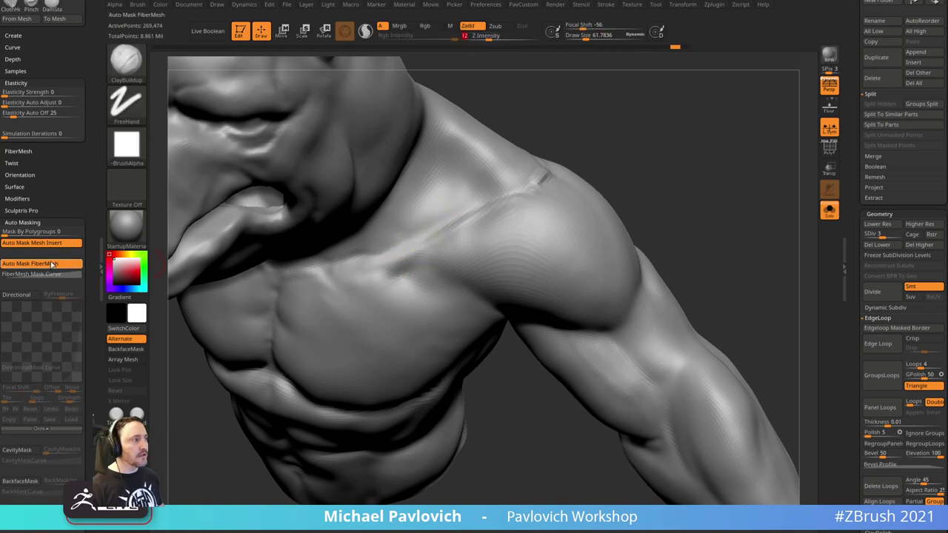
left_click_drag(567, 123, 588, 145)
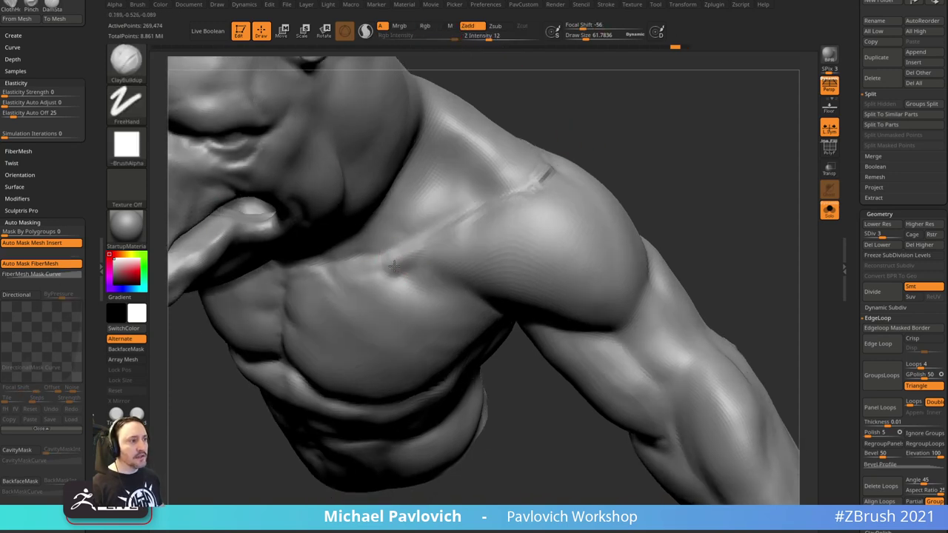
key("ctrl+shift+z")
key("ctrl+shift+z")
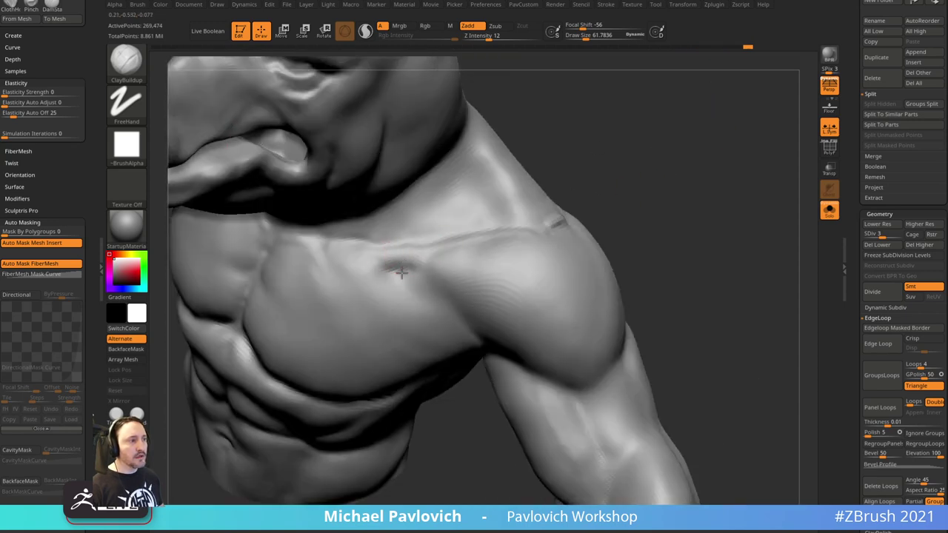
- Enlarge the ClayBuildup brush to a draw size of about 95 and build up the upper chest beneath the collarbone
left_click_drag(402, 272, 414, 268)
mouse_move(685, 137)
left_mouse_down()
mouse_move(659, 141)
mouse_move(636, 167)
mouse_move(673, 145)
left_mouse_up()
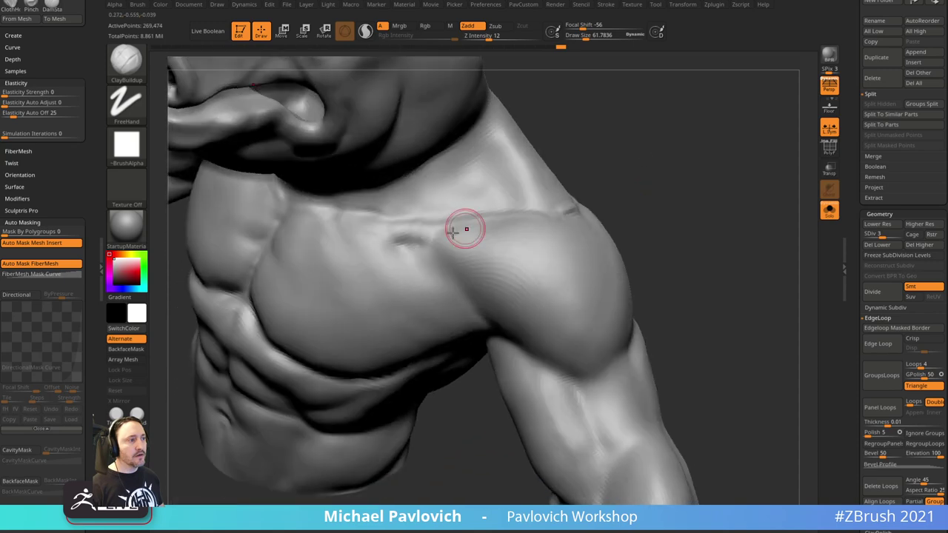
key("s")
left_click_drag(376, 254, 385, 280)
mouse_move(364, 222)
left_mouse_down()
mouse_move(398, 287)
mouse_move(360, 247)
mouse_move(359, 274)
left_mouse_up()
left_click_drag(321, 217, 329, 266)
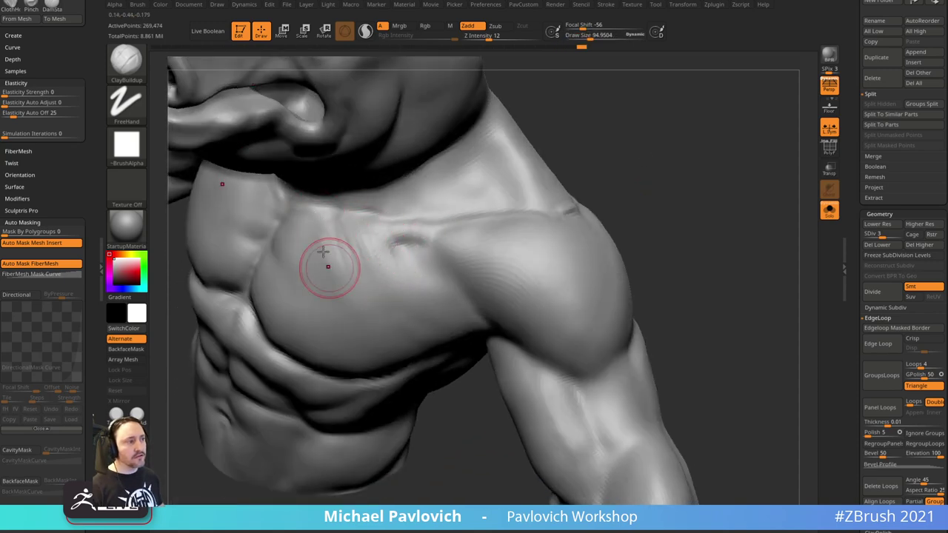
key("ctrl+shift+z")
key("ctrl+shift+z")
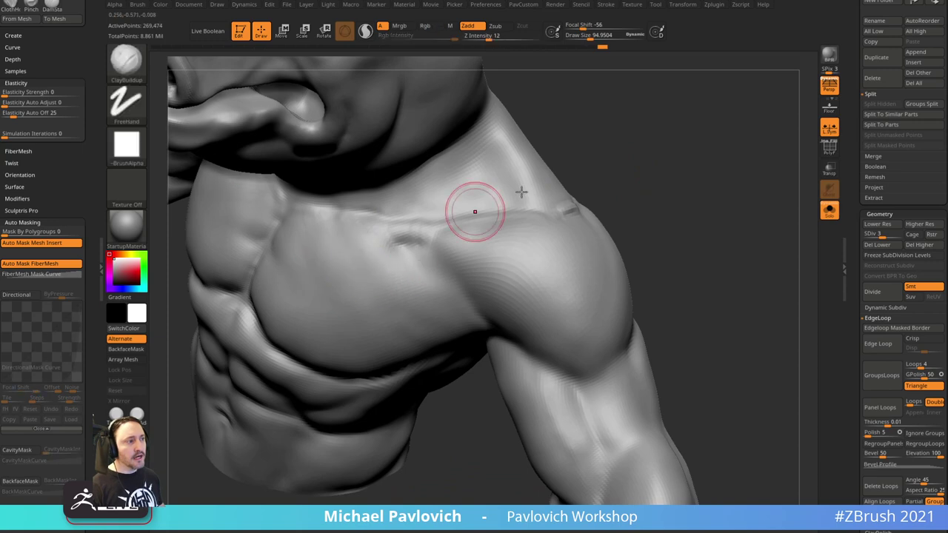
- Smooth the upper chest around the collarbone hollow and step through the edit history
mouse_move(593, 169)
left_mouse_down()
mouse_move(671, 161)
mouse_move(629, 167)
left_mouse_up()
left_click_drag(404, 243, 374, 259, "shift")
key("ctrl+shift+z")
key("ctrl+shift+z")
key("ctrl+shift+z")
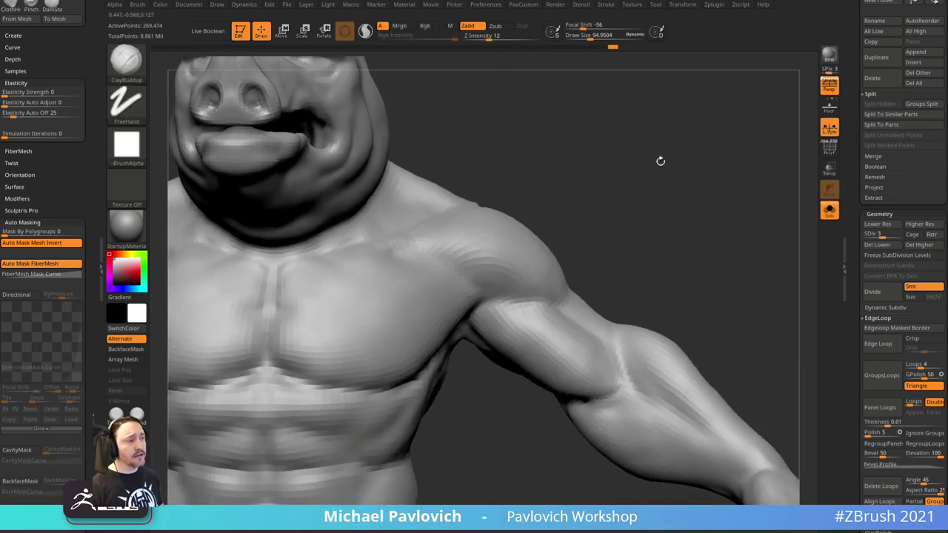
key("ctrl+shift+z")
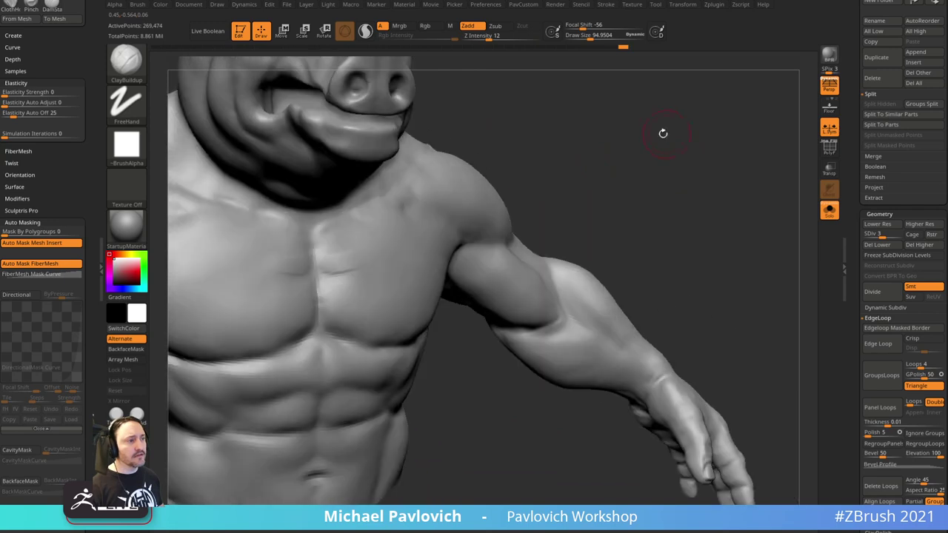
key("ctrl+shift+z")
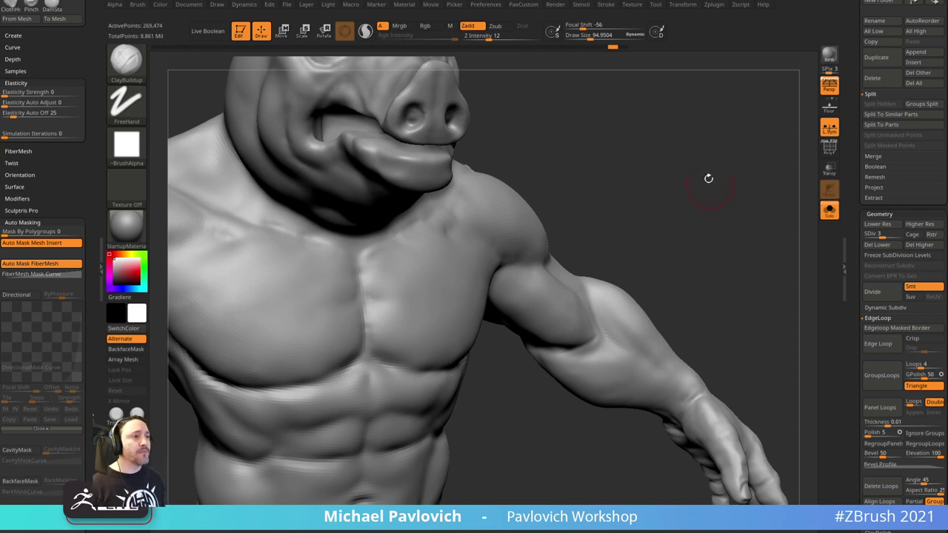
- Switch to the DamStandard brush and turn off the perspective view
mouse_move(709, 178)
left_mouse_down()
mouse_move(698, 191)
mouse_move(696, 164)
mouse_move(618, 136)
mouse_move(624, 152)
mouse_move(667, 138)
mouse_move(669, 147)
left_mouse_up()
key("b")
key("s")
key("t")
key("b")
key("c")
key("b")
key("b")
key("d")
key("s")
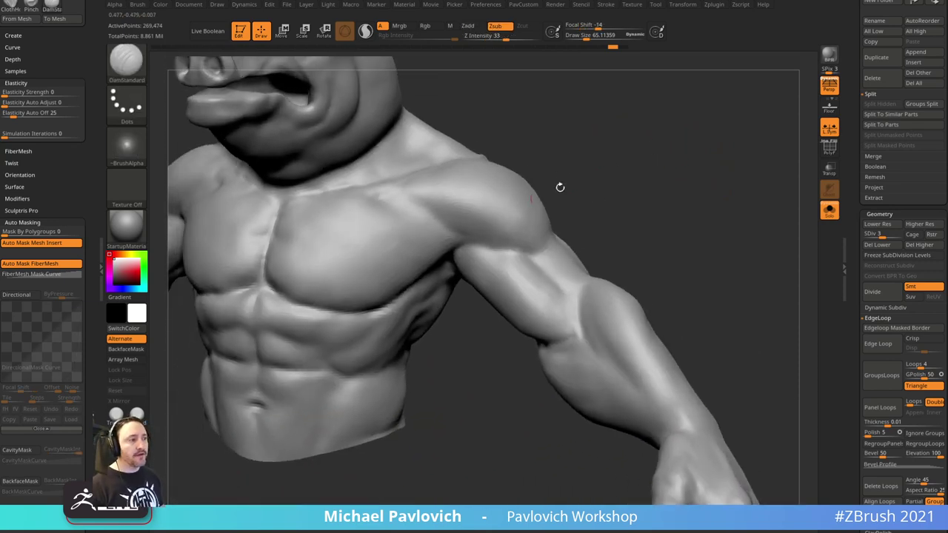
mouse_move(560, 187)
left_mouse_down()
mouse_move(668, 133)
mouse_move(703, 141)
mouse_move(571, 143)
mouse_move(636, 163)
mouse_move(680, 144)
left_mouse_up()
left_click(825, 91)
- Carve creases along the ribs beneath the pectoral and armpit with DamStandard at a draw size of about 91
mouse_move(622, 150)
left_mouse_down("alt")
mouse_move(647, 161)
mouse_move(552, 181)
mouse_move(650, 182)
mouse_move(630, 157)
mouse_move(419, 273)
left_mouse_up("alt")
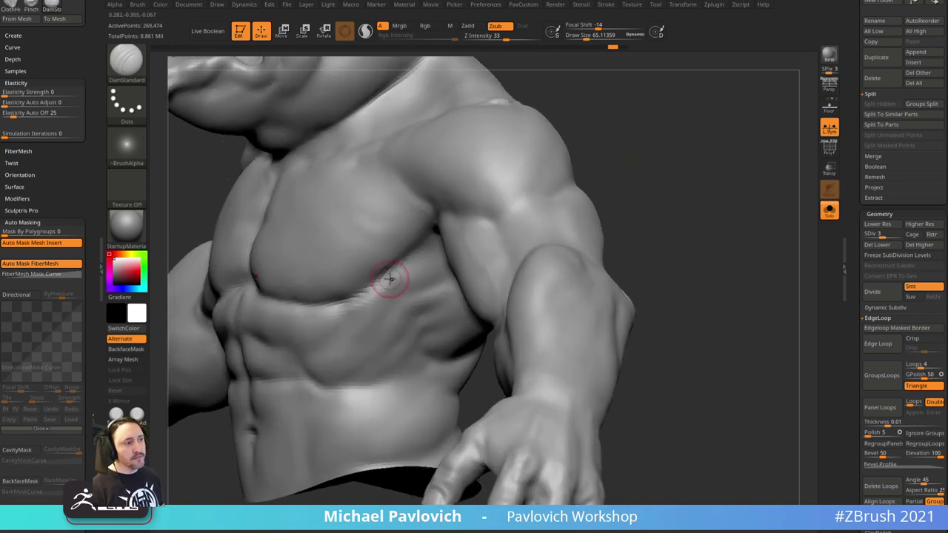
left_click_drag(659, 177, 670, 140)
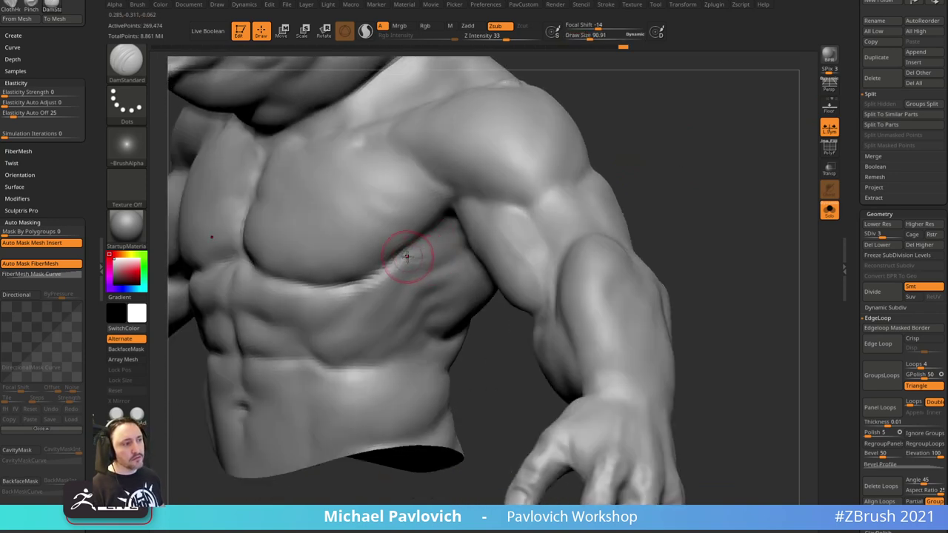
right_click_drag(513, 211, 463, 200)
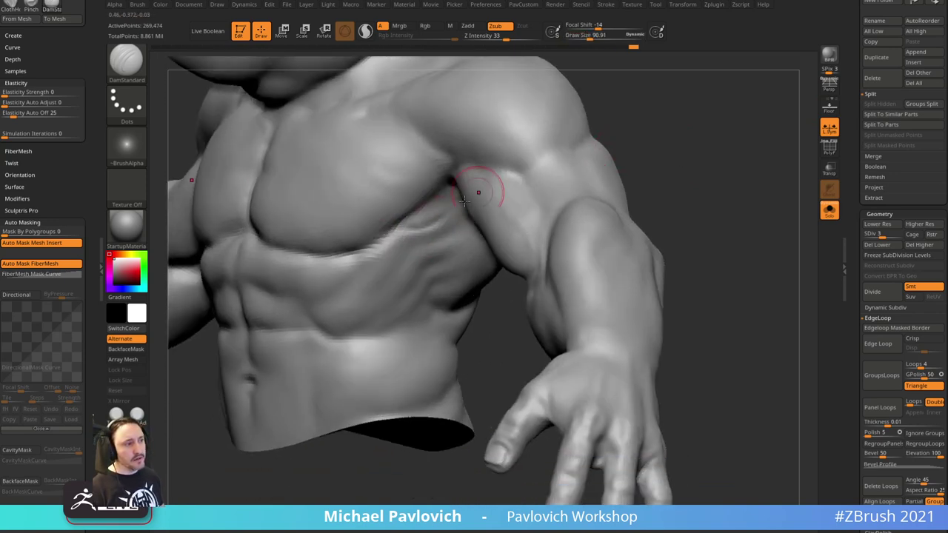
key("ctrl")
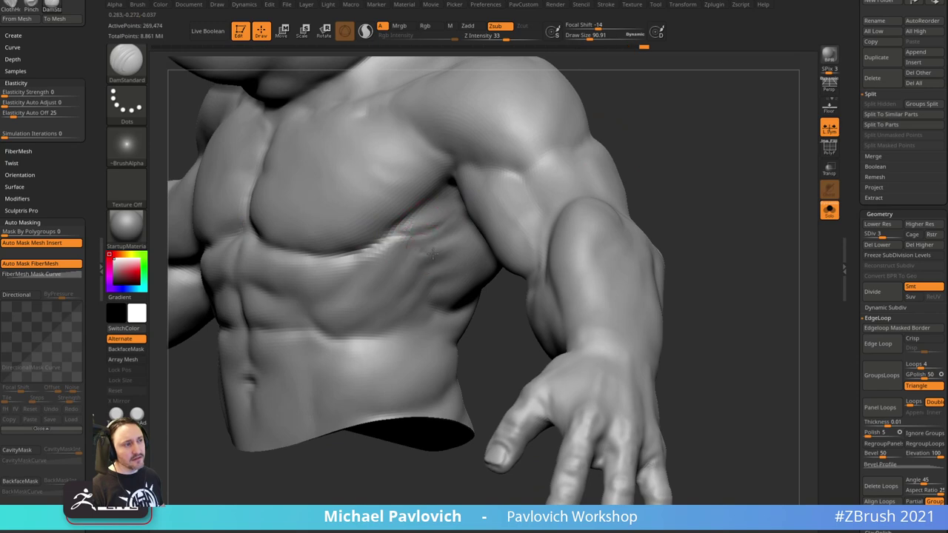
right_click_drag(459, 242, 428, 258)
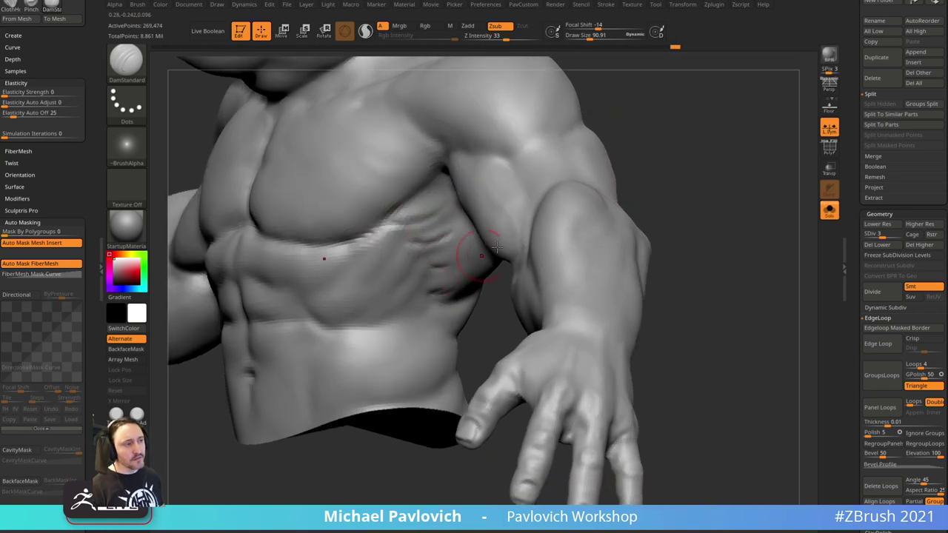
right_click_drag(497, 248, 338, 349)
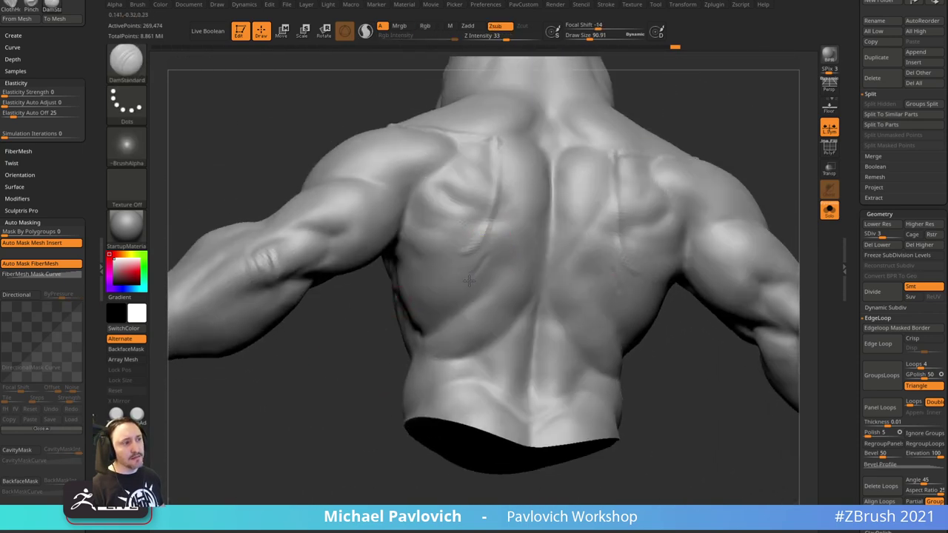
- Enlarge DamStandard to a draw size of about 251 and deepen the crease below the shoulder blade along the lat
right_click_drag(468, 280, 442, 320)
mouse_move(331, 378)
left_mouse_down()
mouse_move(476, 266)
mouse_move(466, 292)
left_mouse_up()
key("s")
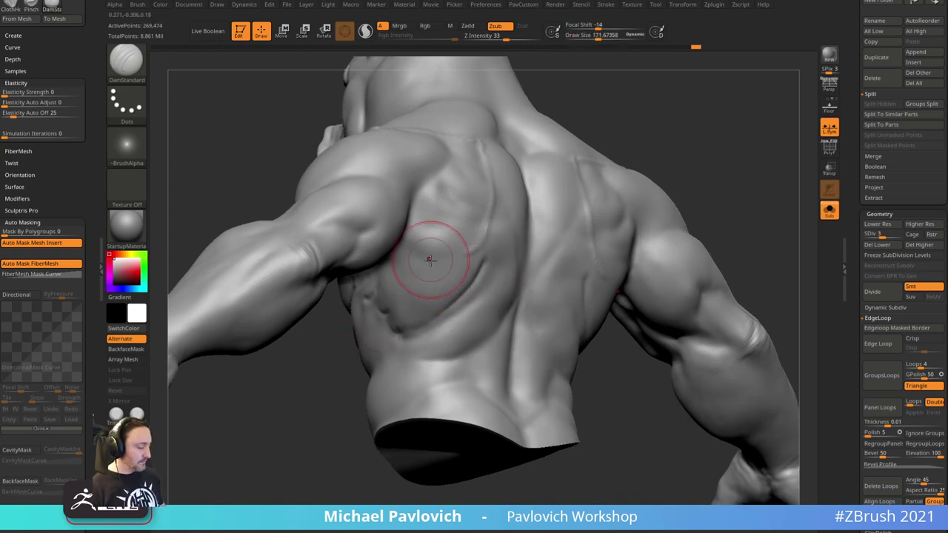
left_click_drag(459, 304, 483, 261)
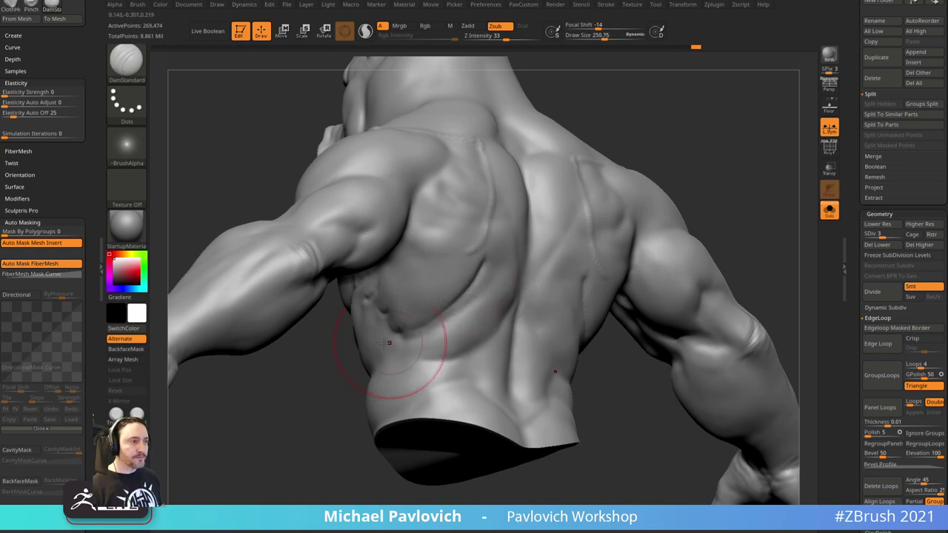
- Switch to the Clay brush and soften the lat crease on the back by smoothing it
key("b")
key("c")
key("l")
left_click_drag(291, 394, 317, 400)
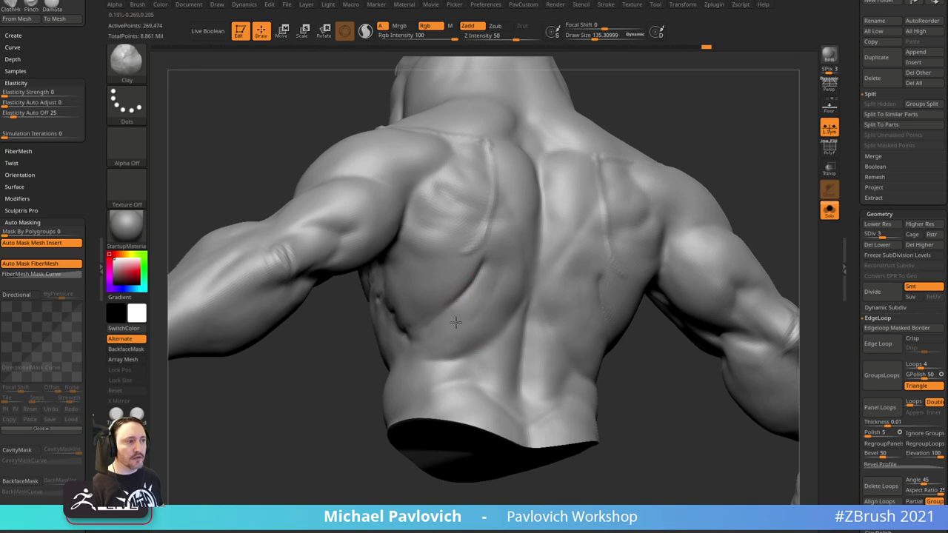
mouse_move(483, 258)
left_mouse_down("shift")
mouse_move(449, 328)
mouse_move(448, 317)
left_mouse_up("shift")
- Carve the upper sternum groove between the pectorals with the DamStandard brush at a reduced size
mouse_move(296, 156)
left_mouse_down()
mouse_move(690, 188)
mouse_move(688, 215)
left_mouse_up()
key("b")
key("d")
key("s")
left_click_drag(377, 305, 378, 259)
left_click_drag(690, 133, 659, 146)
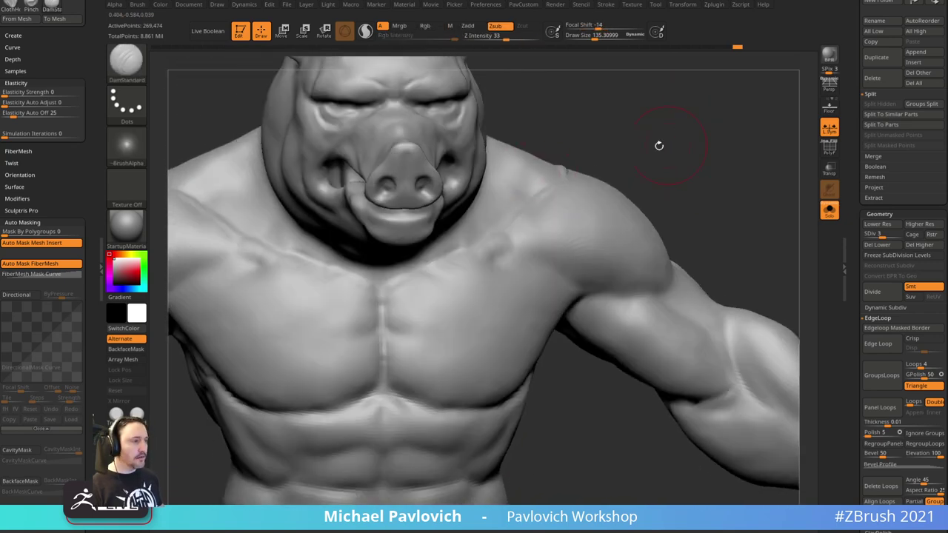
key("bracketleft")
key("bracketleft")
key("bracketleft")
left_click_drag(385, 278, 383, 307)
- Smooth the inner pectoral edges beside the upper sternum at a draw size of about 76
mouse_move(705, 165)
left_mouse_down("alt")
mouse_move(680, 138)
mouse_move(664, 145)
mouse_move(659, 132)
left_mouse_up("alt")
key("bracketright")
left_click_drag(384, 276, 392, 281, "shift")
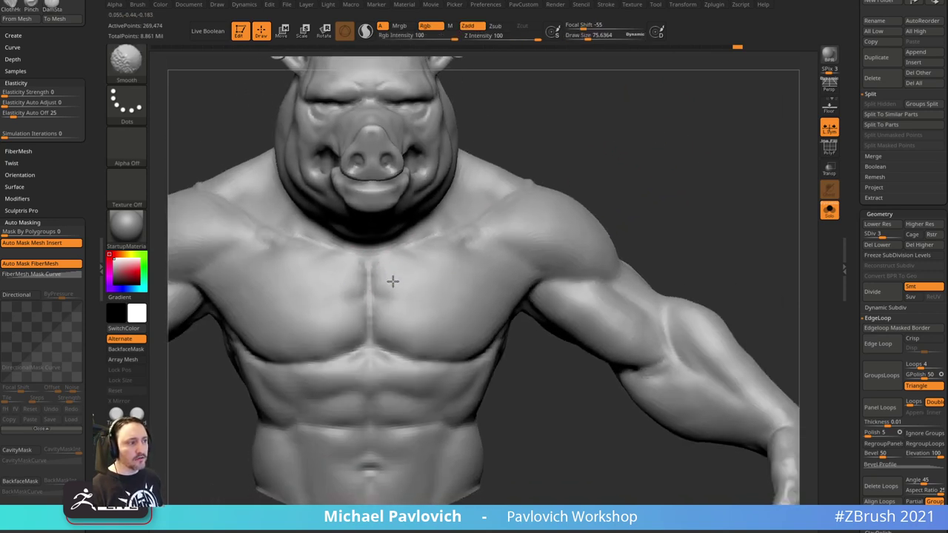
left_click_drag(700, 119, 706, 177)
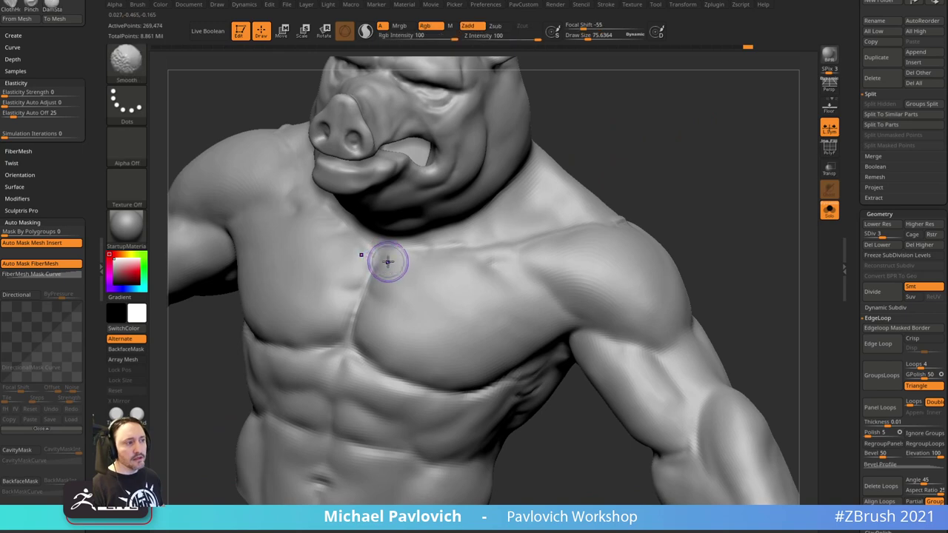
left_click_drag(388, 261, 375, 271, "shift")
left_click_drag(671, 163, 680, 160)
- Carve the inner edge of the pectoral where the sternum meets the collarbone with DamStandard
left_click_drag(390, 264, 378, 276)
left_click_drag(656, 190, 685, 178)
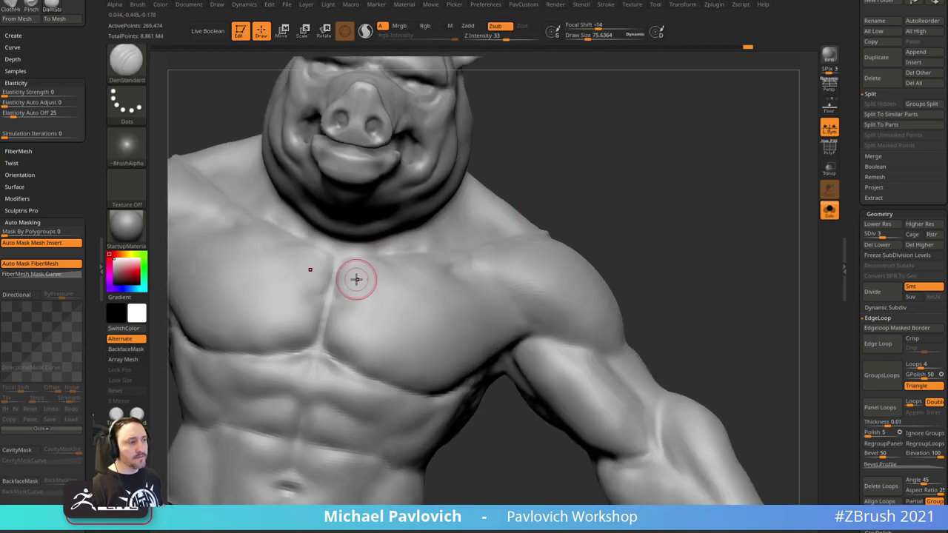
mouse_move(634, 201)
left_mouse_down()
mouse_move(702, 207)
mouse_move(542, 220)
left_mouse_up()
left_click_drag(648, 210, 330, 261)
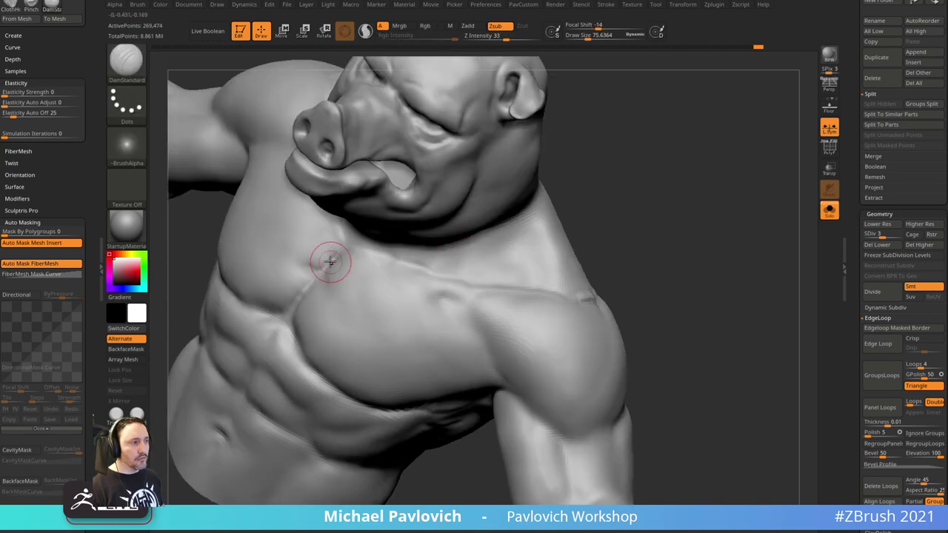
mouse_move(662, 246)
left_mouse_down()
mouse_move(688, 165)
mouse_move(580, 129)
mouse_move(561, 80)
left_mouse_up()
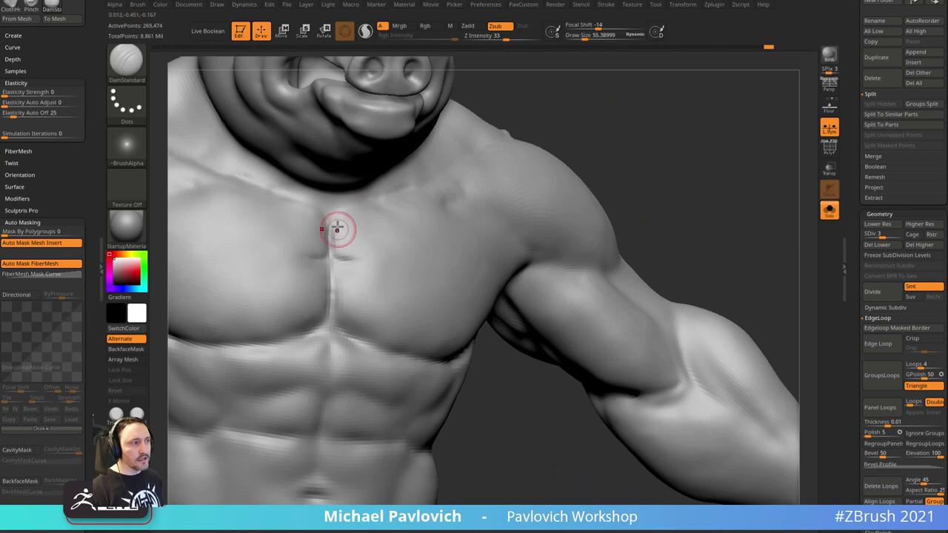
- Switch to the Clay brush and rework the upper sternum plane at a draw size of about 62
mouse_move(705, 127)
left_mouse_down()
mouse_move(709, 110)
mouse_move(639, 106)
left_mouse_up()
key("b")
key("c")
key("l")
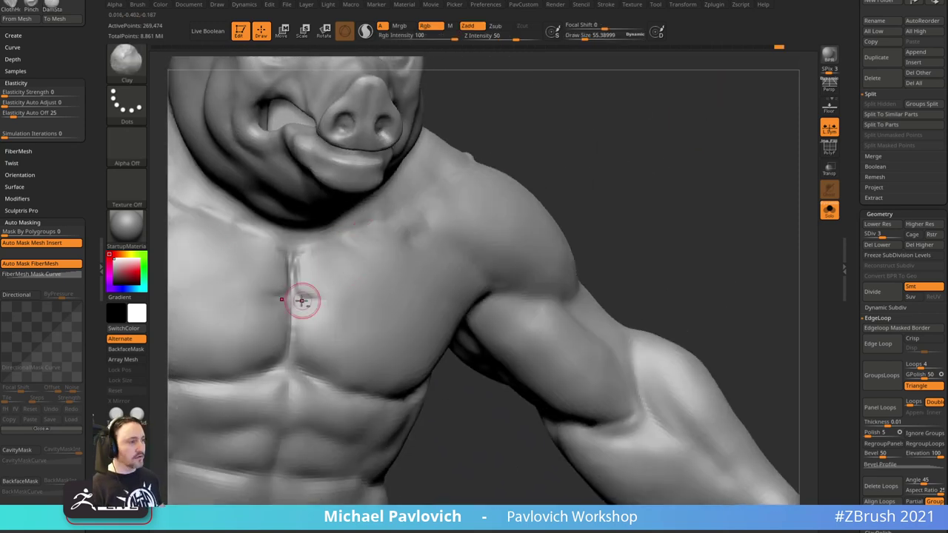
left_click_drag(517, 179, 485, 193)
key("s")
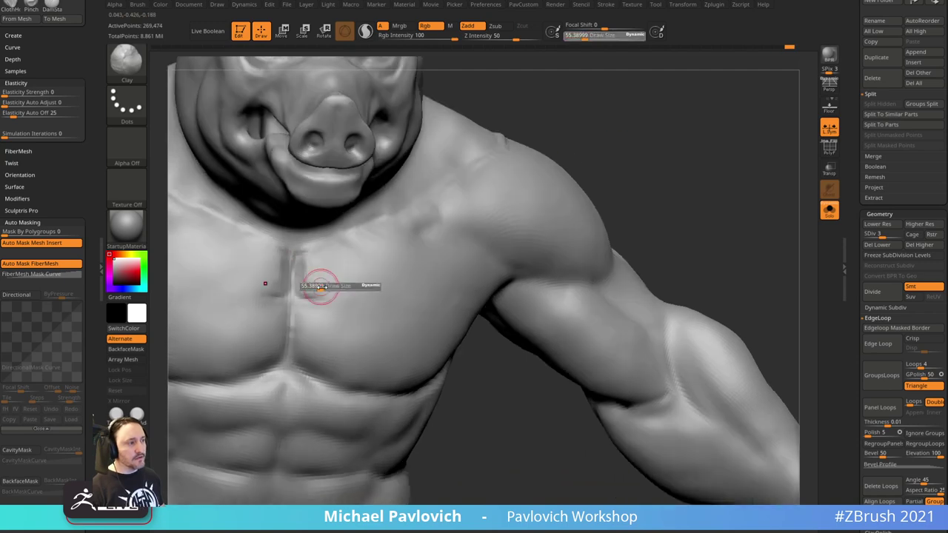
mouse_move(320, 284)
left_mouse_down()
mouse_move(328, 289)
mouse_move(310, 274)
left_mouse_up()
- Set the Smooth brush's Z intensity to 81 and refine the sternum groove with DamStandard at a draw size of about 59
mouse_move(644, 151)
left_mouse_down()
mouse_move(609, 100)
mouse_move(642, 120)
left_mouse_up()
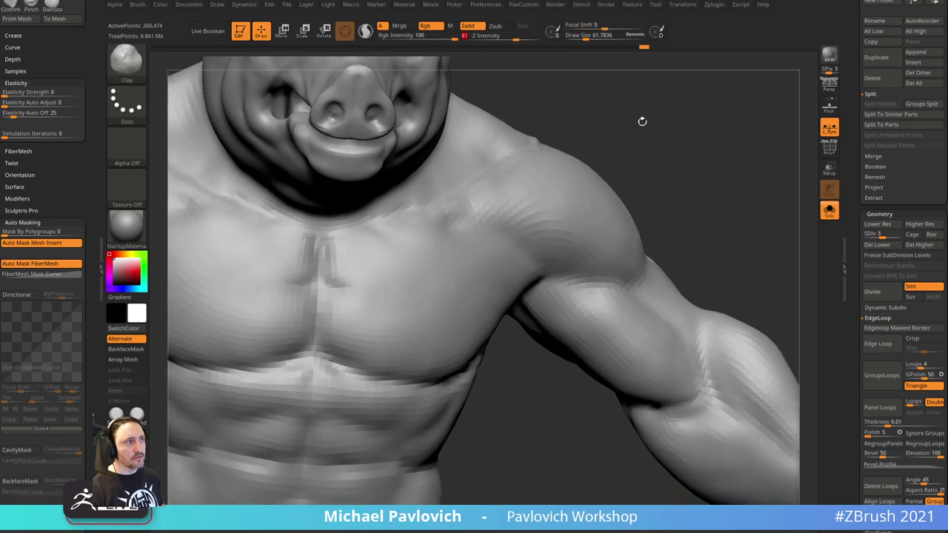
mouse_move(689, 141)
left_mouse_down()
mouse_move(666, 112)
mouse_move(677, 86)
left_mouse_up()
key("s")
mouse_move(334, 291)
left_mouse_down()
mouse_move(311, 311)
mouse_move(331, 321)
left_mouse_up()
mouse_move(660, 188)
left_mouse_down()
mouse_move(655, 167)
mouse_move(683, 173)
mouse_move(700, 129)
mouse_move(682, 187)
left_mouse_up()
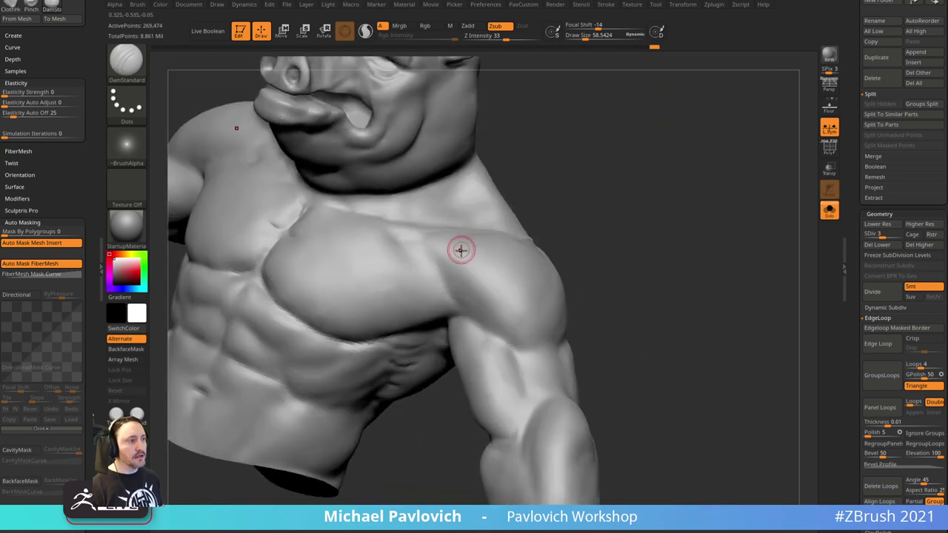
- Switch to Clay at a draw size of about 91 and build up the front deltoid beneath the outer collarbone
key("s")
left_click_drag(466, 252, 472, 252)
mouse_move(570, 207)
left_mouse_down()
mouse_move(566, 229)
mouse_move(547, 218)
mouse_move(476, 273)
mouse_move(457, 275)
mouse_move(469, 269)
mouse_move(483, 285)
mouse_move(485, 275)
left_mouse_up()
key("b")
key("c")
key("l")
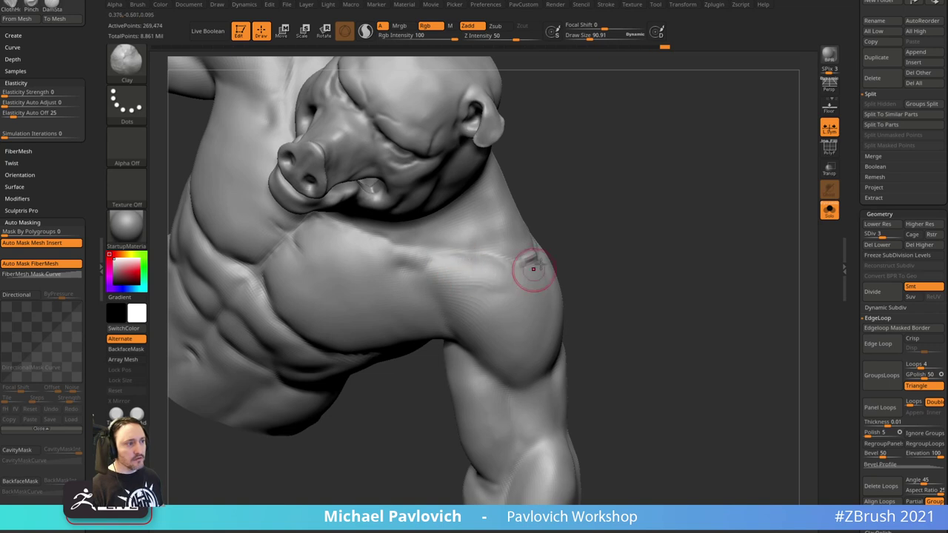
mouse_move(574, 243)
left_mouse_down()
mouse_move(479, 287)
mouse_move(461, 280)
left_mouse_up()
left_click_drag(594, 225, 522, 259)
left_click_drag(473, 262, 448, 275)
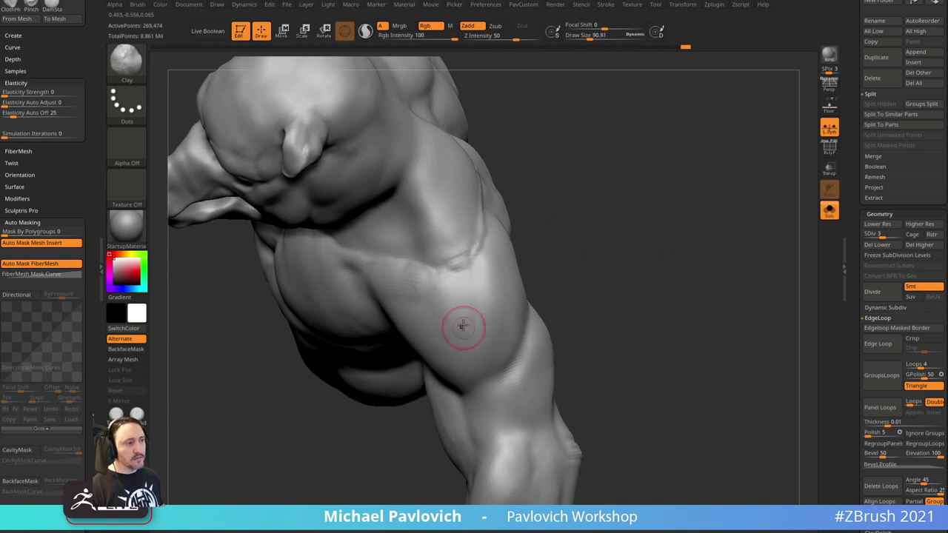
- Fill out the deltoid with Clay at a draw size of about 103 and smooth its surface
mouse_move(461, 326)
left_mouse_down()
mouse_move(550, 245)
mouse_move(641, 186)
mouse_move(434, 314)
left_mouse_up()
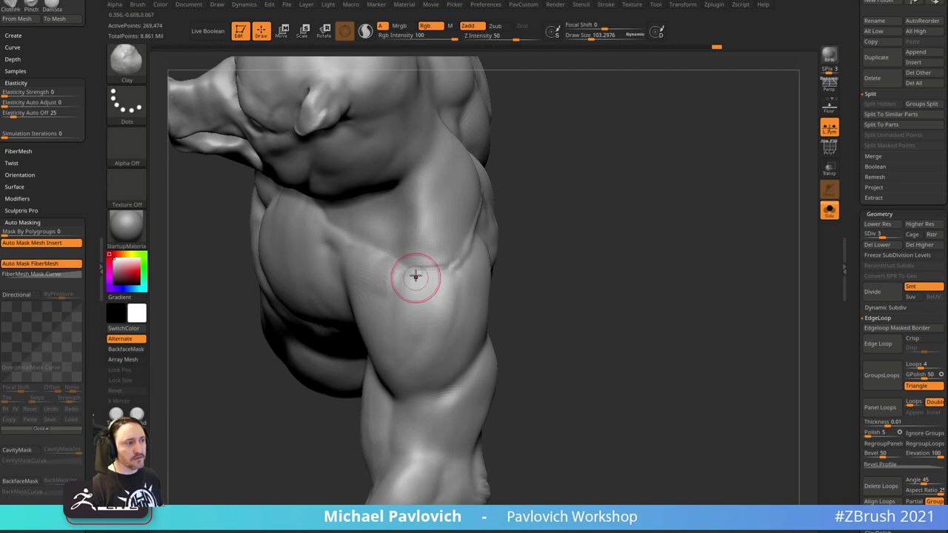
left_click_drag(561, 273, 423, 296)
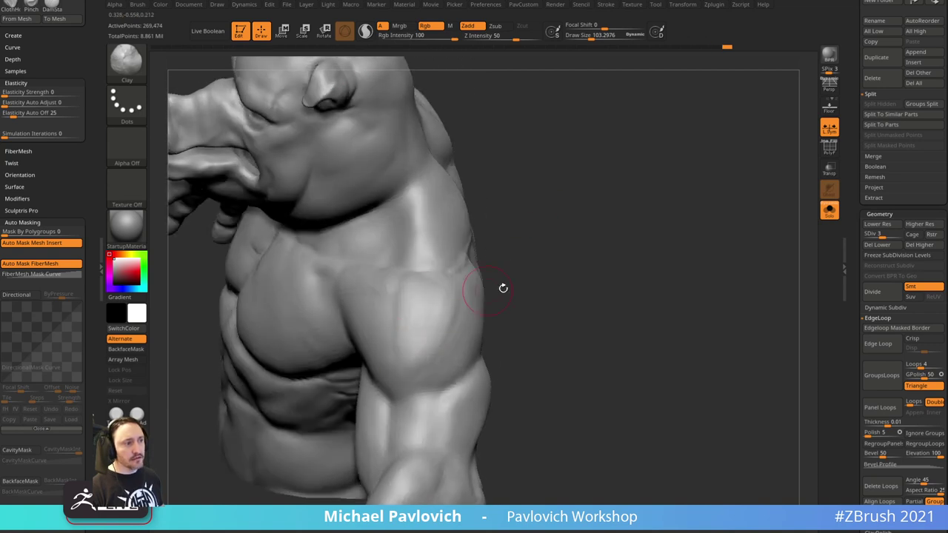
left_click_drag(503, 287, 446, 316)
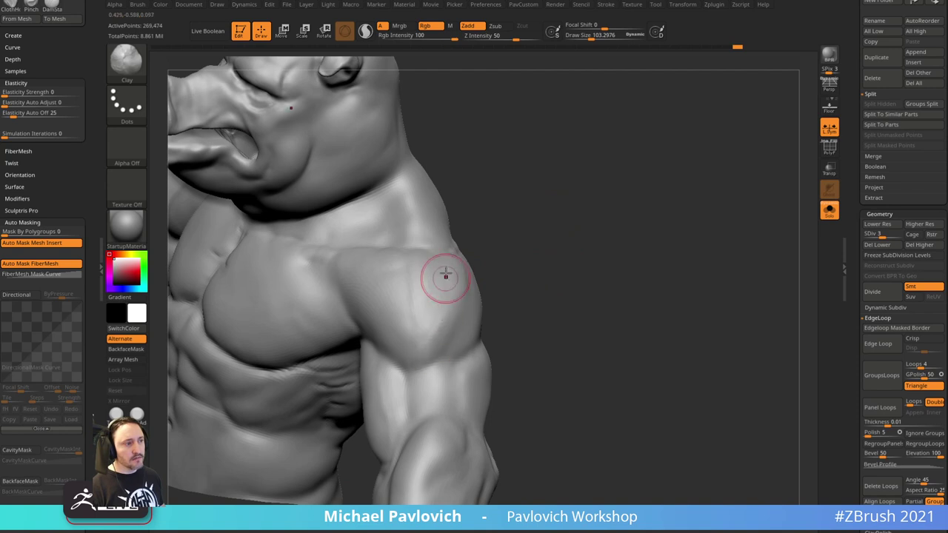
left_click_drag(445, 277, 461, 299)
key("shift")
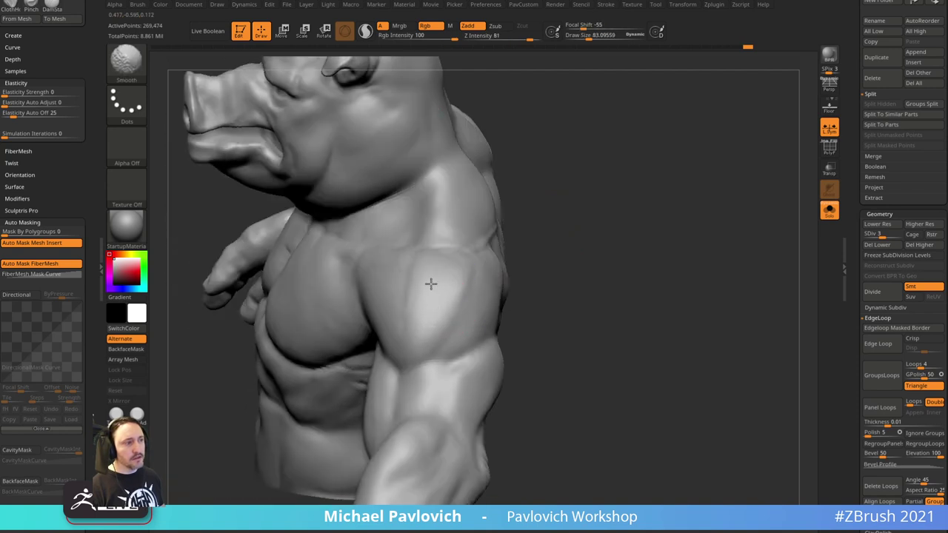
right_click_drag(447, 284, 468, 245)
mouse_move(444, 277)
left_mouse_down("shift")
mouse_move(433, 289)
mouse_move(626, 252)
mouse_move(619, 273)
mouse_move(607, 229)
mouse_move(439, 269)
left_mouse_up("shift")
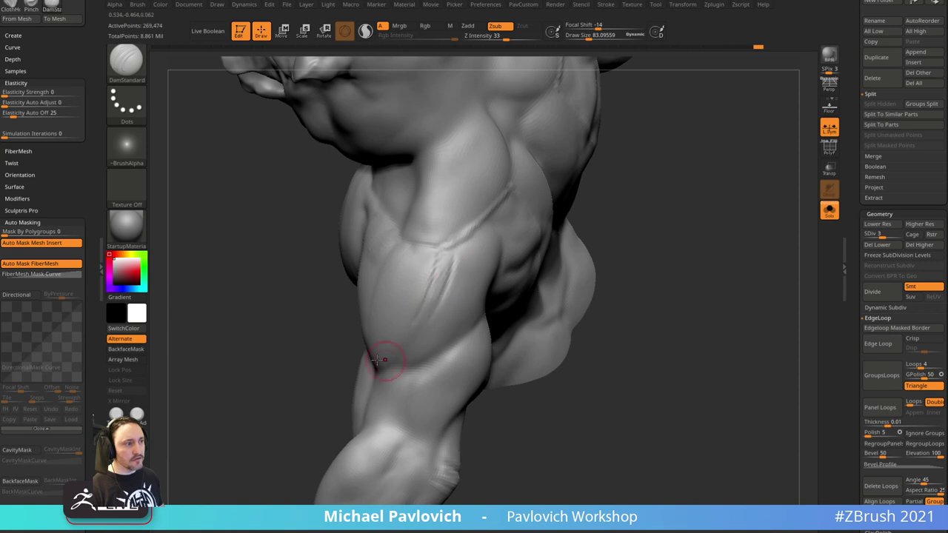
- Carve striations down the side and front deltoid with DamStandard at a draw size of about 83 and smooth them
mouse_move(378, 361)
left_mouse_down()
mouse_move(423, 258)
mouse_move(408, 262)
left_mouse_up()
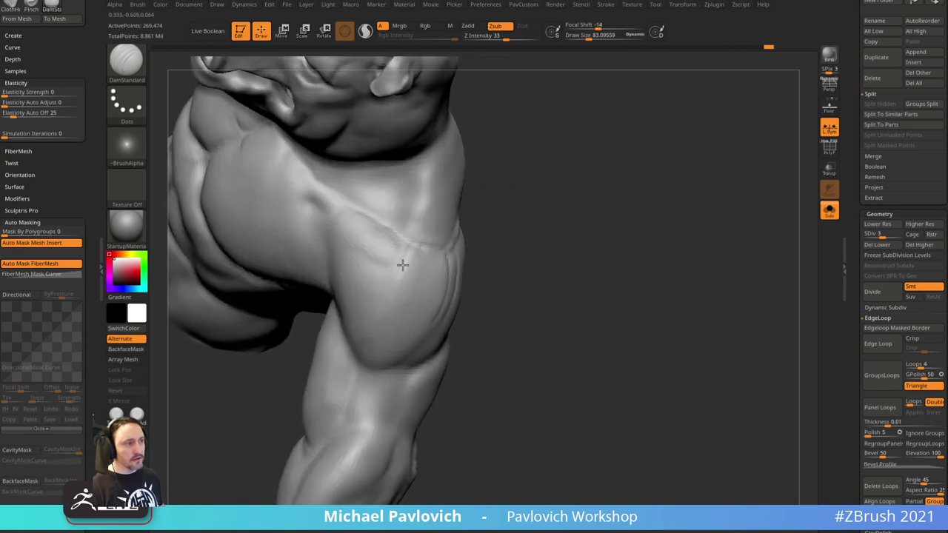
left_click_drag(409, 220, 398, 239)
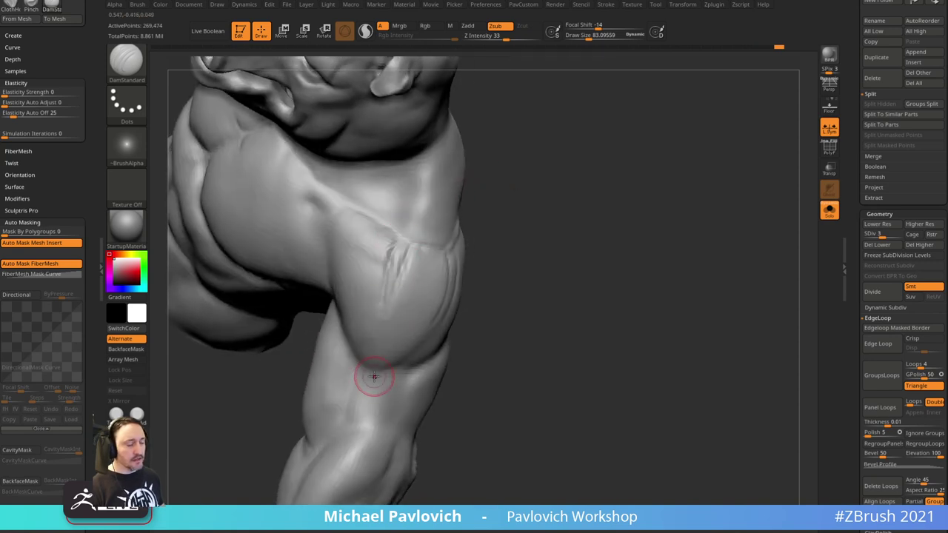
right_click_drag(586, 176, 533, 215)
right_click_drag(395, 262, 432, 262)
mouse_move(416, 261)
left_mouse_down("shift")
mouse_move(398, 260)
mouse_move(399, 246)
mouse_move(369, 288)
left_mouse_up("shift")
- Switch to Clay at a draw size of about 87 and fill in the side deltoid around the carved striations
key("b")
key("c")
key("l")
right_click_drag(583, 265, 461, 274)
key("]")
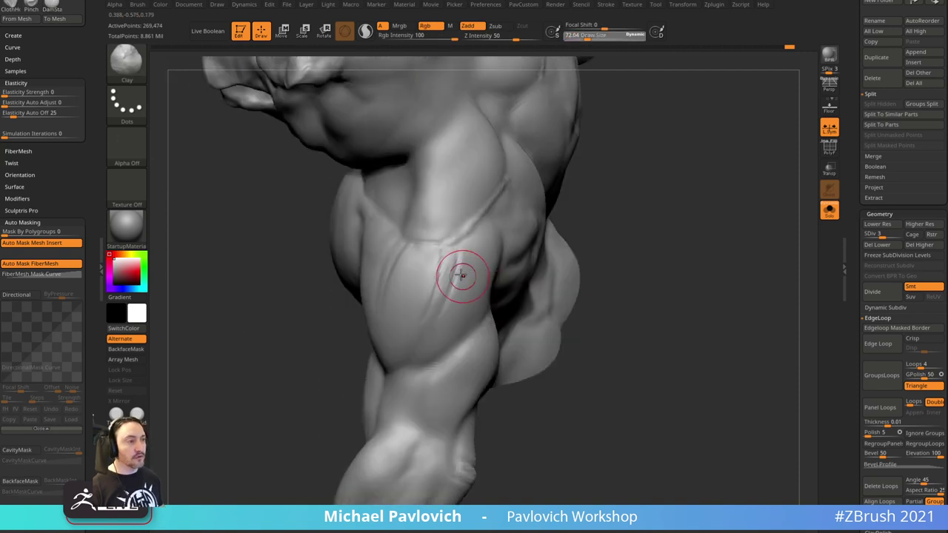
right_click_drag(415, 327, 597, 207)
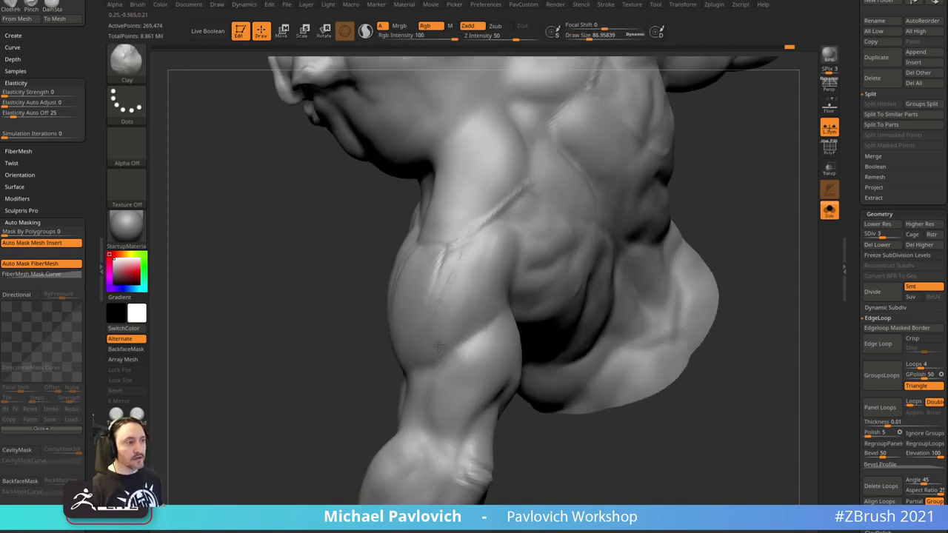
mouse_move(328, 384)
left_mouse_down()
mouse_move(597, 205)
mouse_move(637, 207)
left_mouse_up()
- Build up the front deltoid with Clay at a draw size of about 103 and smooth its striations
key("s")
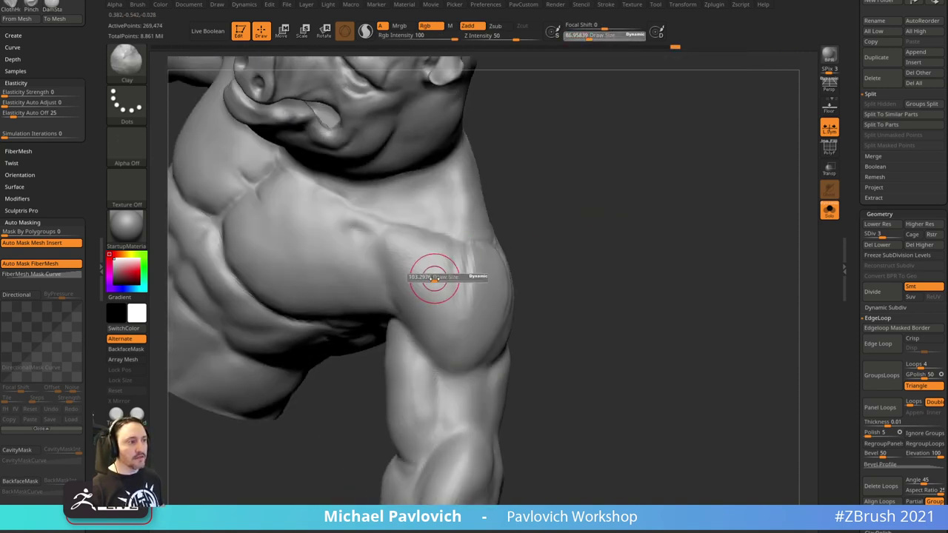
left_click_drag(434, 277, 406, 283)
mouse_move(592, 262)
left_mouse_down()
mouse_move(570, 278)
mouse_move(570, 265)
mouse_move(614, 244)
left_mouse_up()
left_click_drag(410, 300, 418, 303, "shift")
left_click_drag(599, 263, 595, 290)
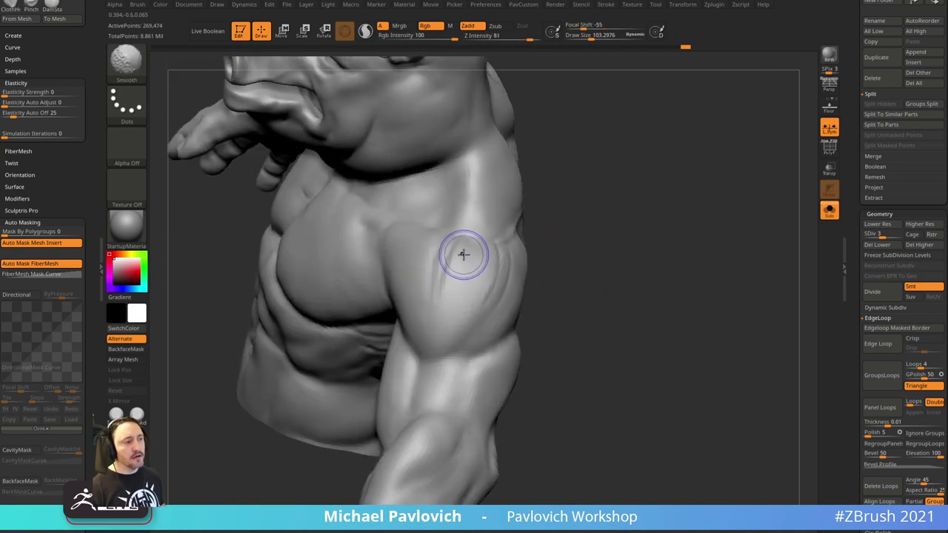
left_click_drag(463, 254, 448, 302, "shift")
- Soften the side deltoid striations, reducing the draw size from about 87 to about 59 for the finer smoothing
left_click_drag(551, 238, 530, 259)
key("s")
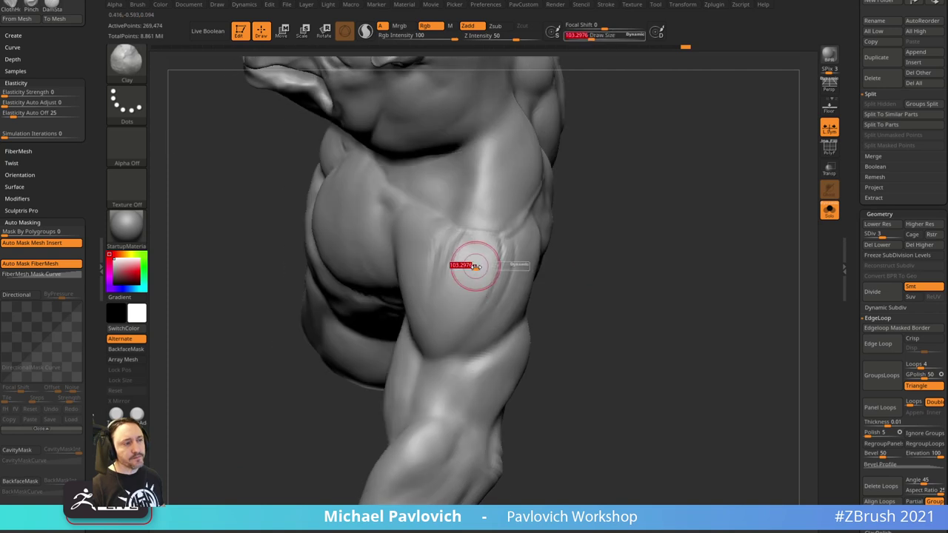
left_click_drag(466, 245, 464, 257, "shift")
left_click_drag(459, 296, 460, 292, "shift")
left_click_drag(592, 248, 537, 260)
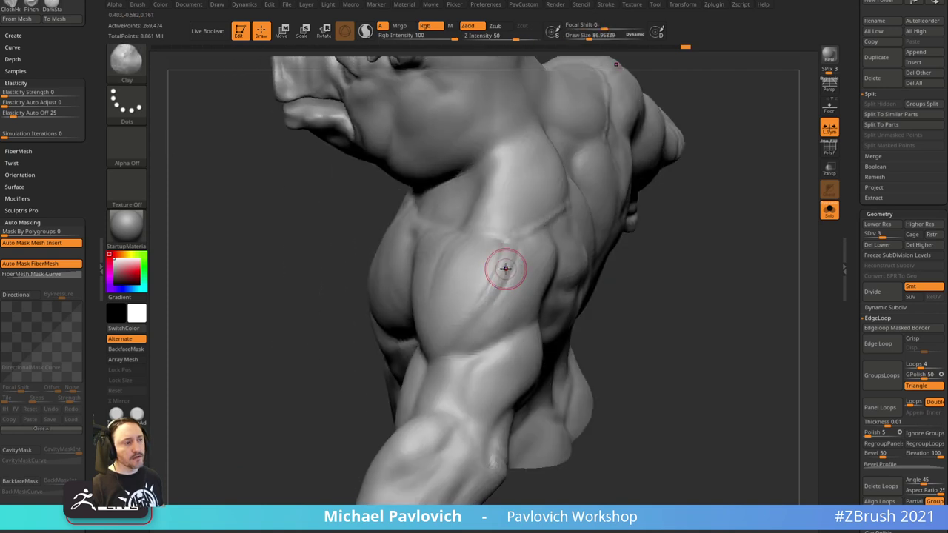
key("bracketleft")
left_click_drag(468, 307, 462, 321, "shift")
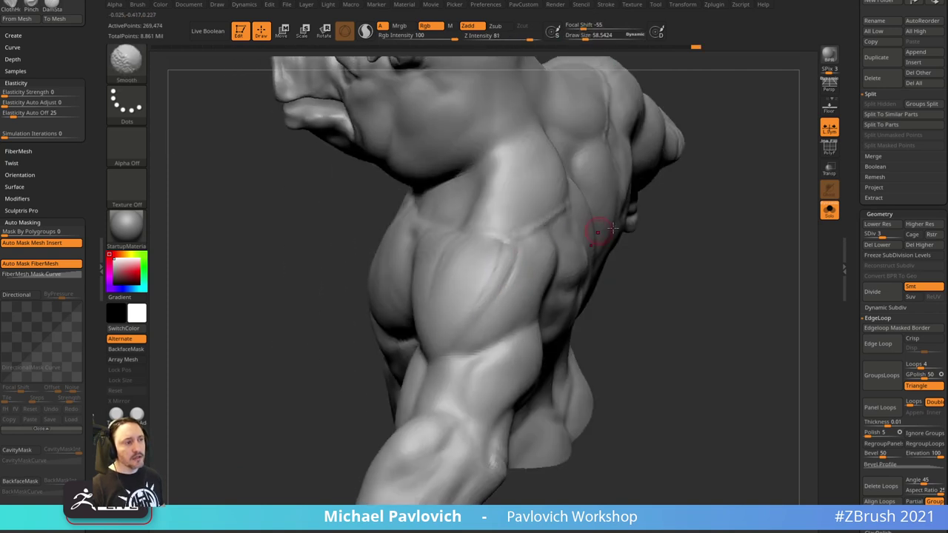
- Switch to the Move brush at a draw size of about 103 and adjust the outer deltoid where it meets the upper arm
mouse_move(618, 228)
left_mouse_down()
mouse_move(660, 226)
mouse_move(708, 263)
mouse_move(672, 210)
left_mouse_up()
key("b")
key("d")
key("s")
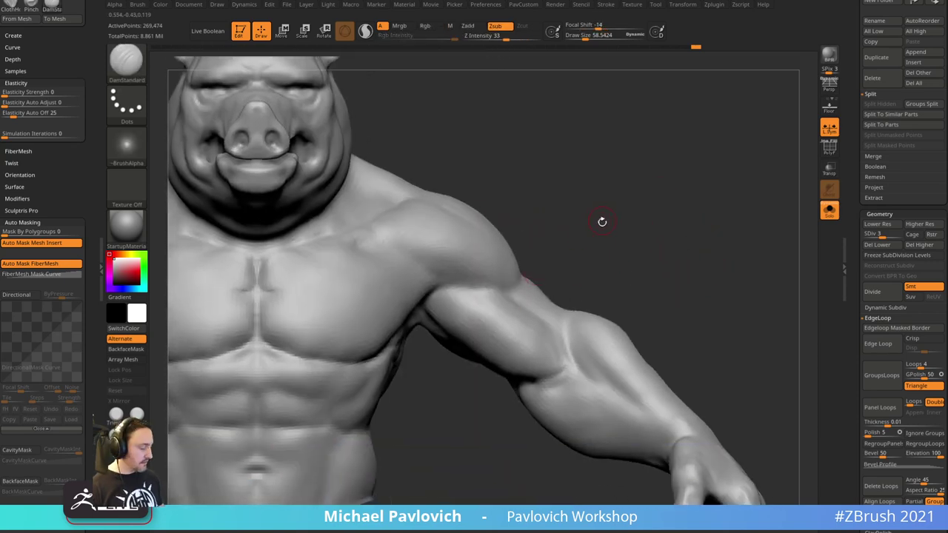
key("b")
key("m")
key("v")
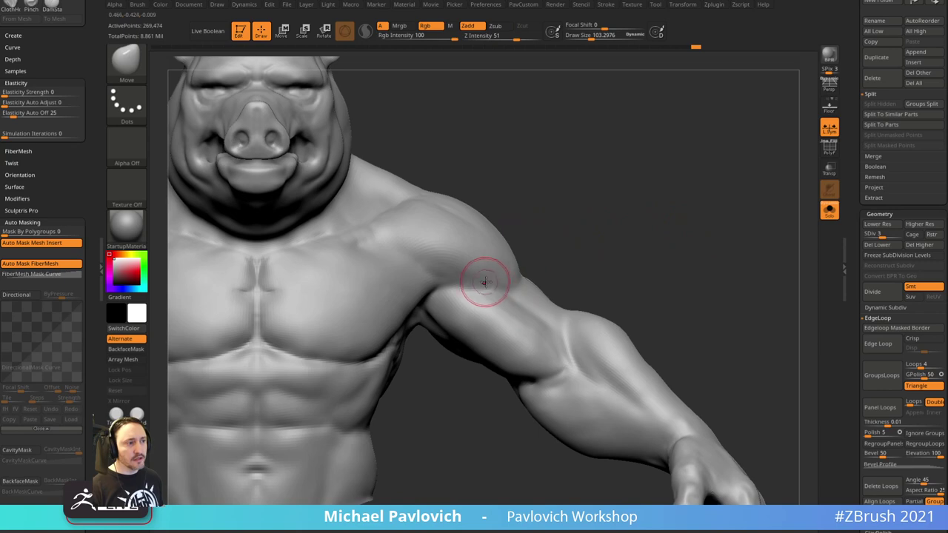
mouse_move(579, 243)
left_mouse_down()
mouse_move(668, 215)
mouse_move(622, 205)
mouse_move(524, 254)
left_mouse_up()
- Define the lower deltoid's edge against the upper arm with DamStandard at a draw size of about 83
key("b")
key("d")
key("s")
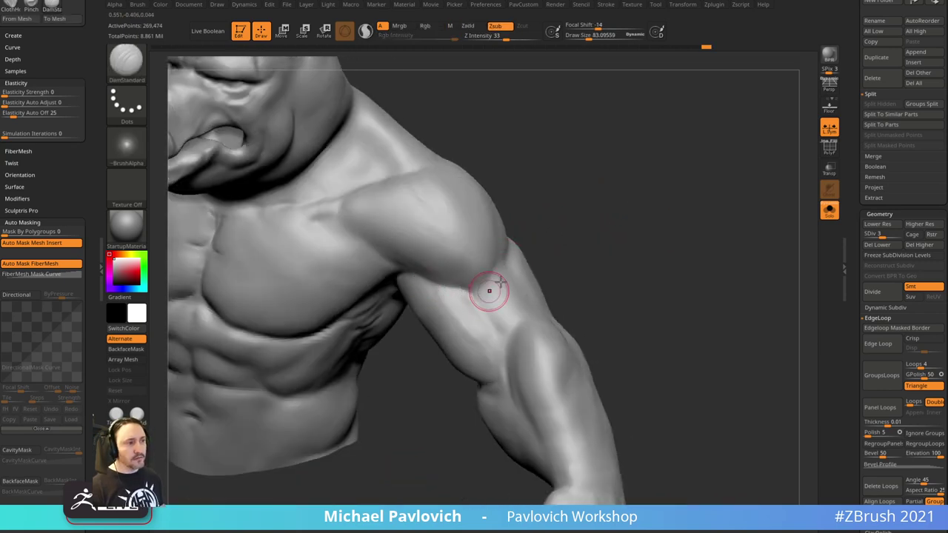
left_click_drag(489, 291, 500, 282)
right_click_drag(500, 281, 482, 293)
mouse_move(490, 320)
left_mouse_down()
mouse_move(583, 241)
mouse_move(474, 301)
left_mouse_up()
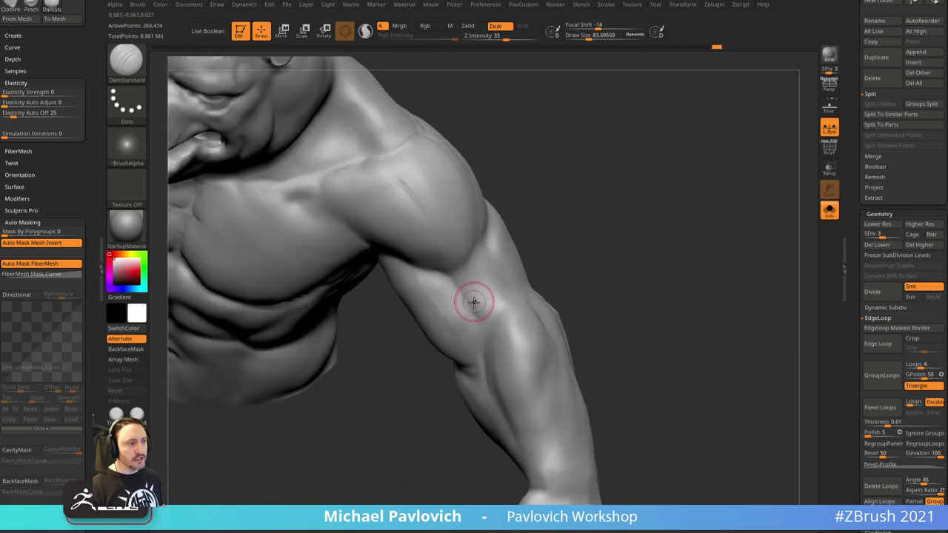
- Carve short serratus creases along the side ribs beneath the armpit with DamStandard at a draw size of about 83
mouse_move(585, 287)
left_mouse_down()
mouse_move(533, 308)
mouse_move(561, 252)
mouse_move(607, 225)
mouse_move(449, 299)
mouse_move(658, 201)
mouse_move(471, 275)
left_mouse_up()
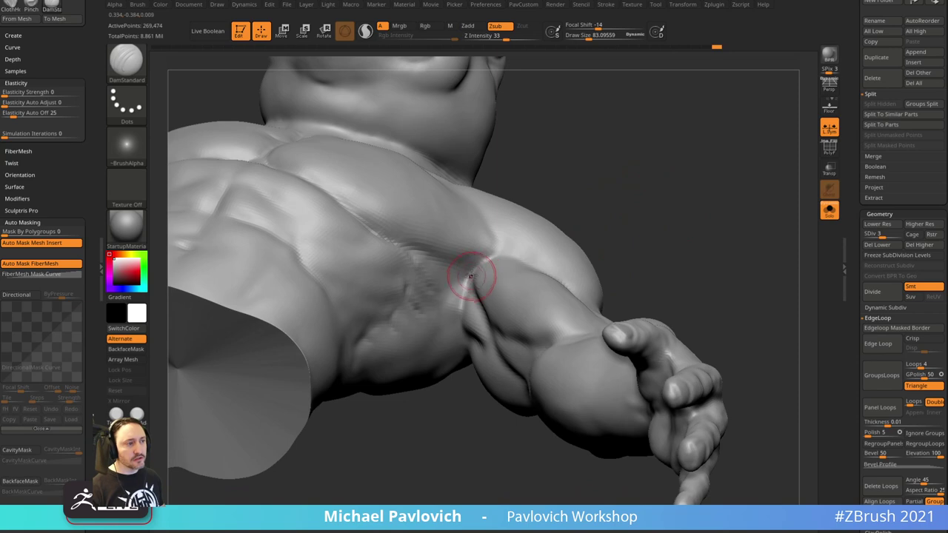
mouse_move(692, 181)
left_mouse_down()
mouse_move(540, 387)
mouse_move(528, 366)
mouse_move(535, 310)
mouse_move(458, 269)
left_mouse_up()
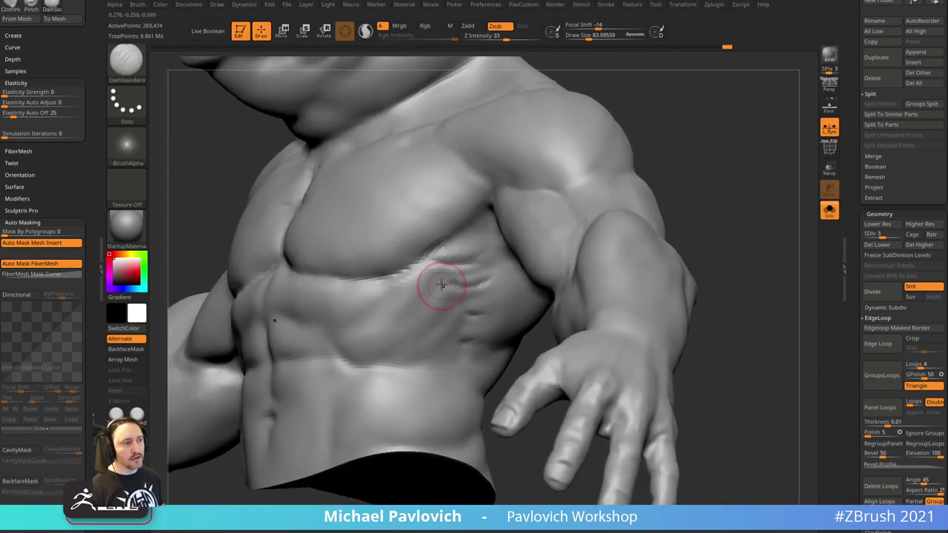
left_click_drag(653, 230, 457, 283)
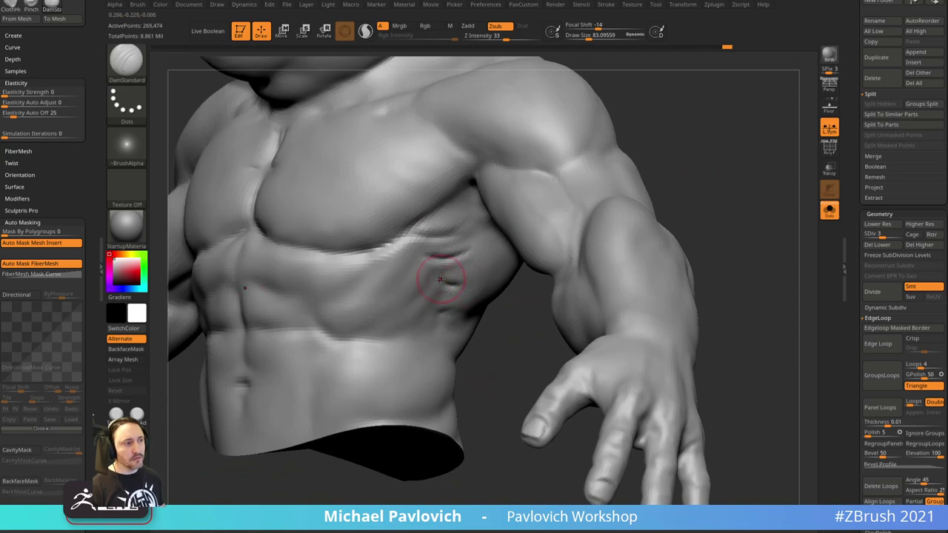
left_click_drag(508, 305, 508, 296)
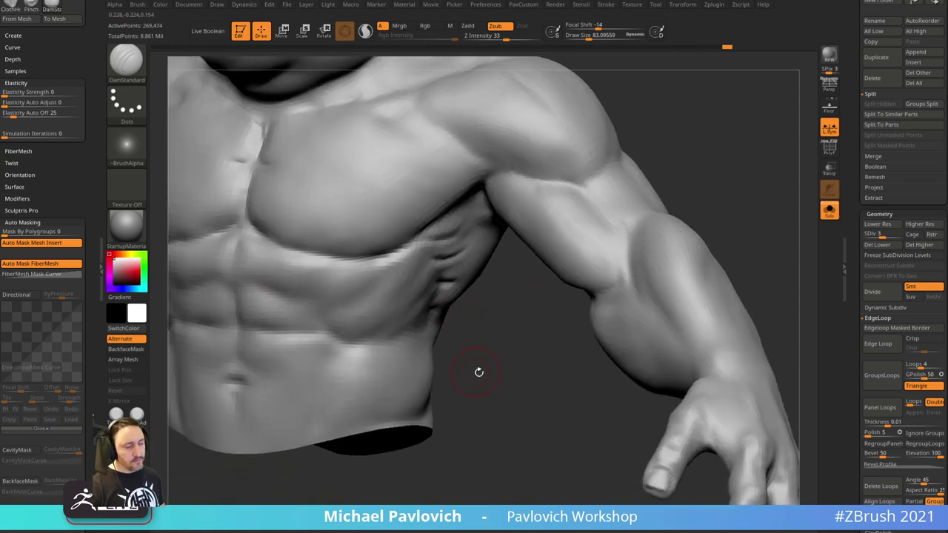
- Extend the serratus creases with diagonal DamStandard cuts down the side of the rib cage
left_click_drag(478, 372, 471, 278)
mouse_move(686, 222)
left_mouse_down()
mouse_move(725, 197)
mouse_move(456, 243)
mouse_move(529, 321)
mouse_move(563, 279)
mouse_move(508, 253)
left_mouse_up()
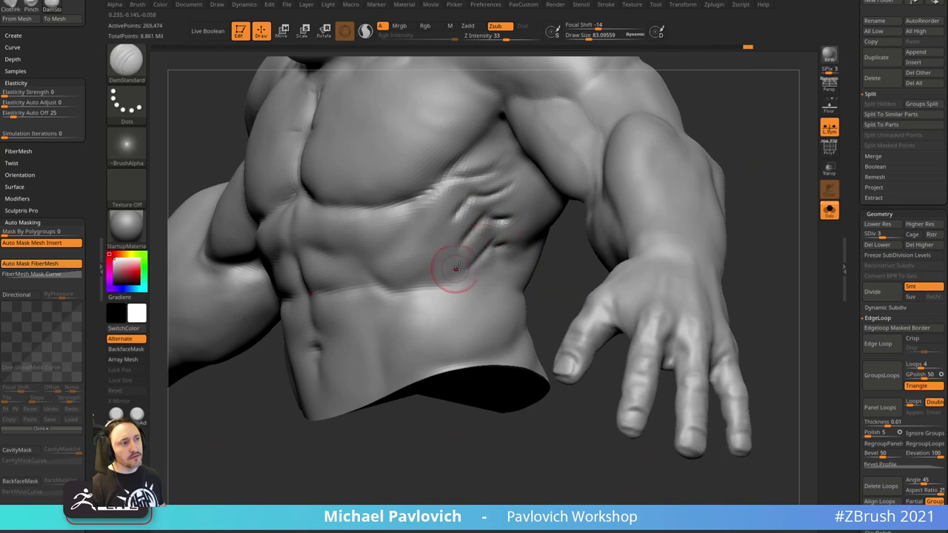
left_click_drag(559, 253, 556, 266)
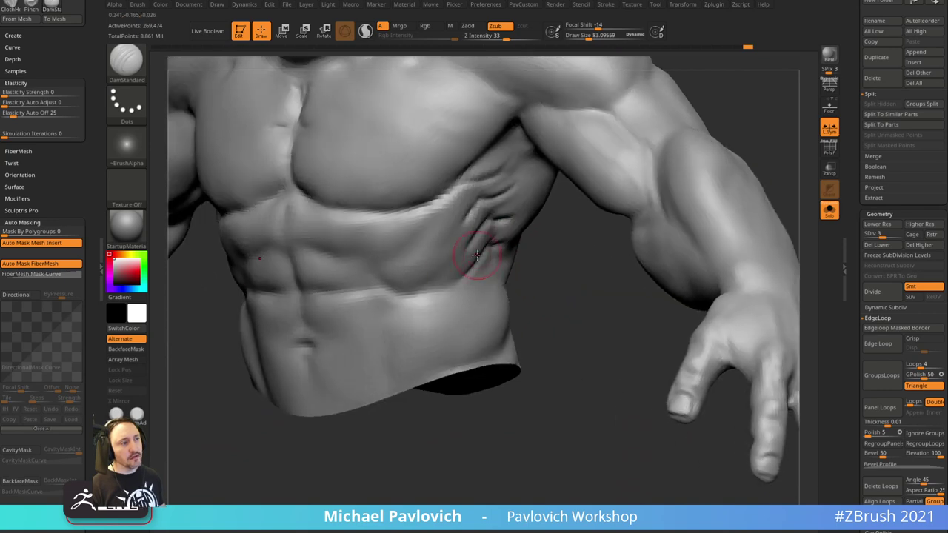
mouse_move(476, 255)
left_mouse_down()
mouse_move(538, 275)
mouse_move(314, 225)
left_mouse_up()
left_click_drag(396, 265, 447, 243)
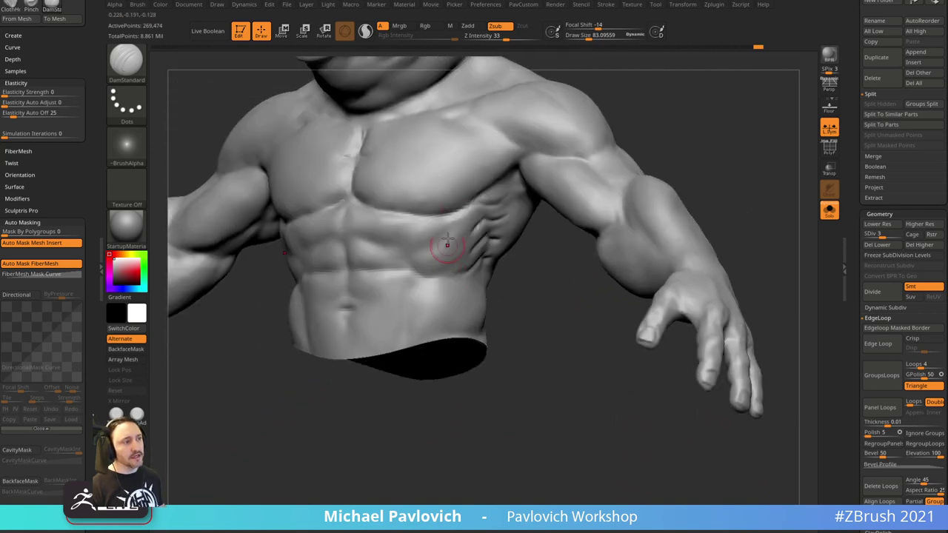
mouse_move(528, 292)
left_mouse_down()
mouse_move(550, 313)
mouse_move(543, 290)
mouse_move(510, 286)
mouse_move(743, 182)
mouse_move(550, 296)
mouse_move(537, 272)
mouse_move(487, 243)
left_mouse_up()
- Switch to Clay and fill out the serratus forms between the creases at draw sizes of about 95 and 79
key("b")
key("c")
key("l")
key("]")
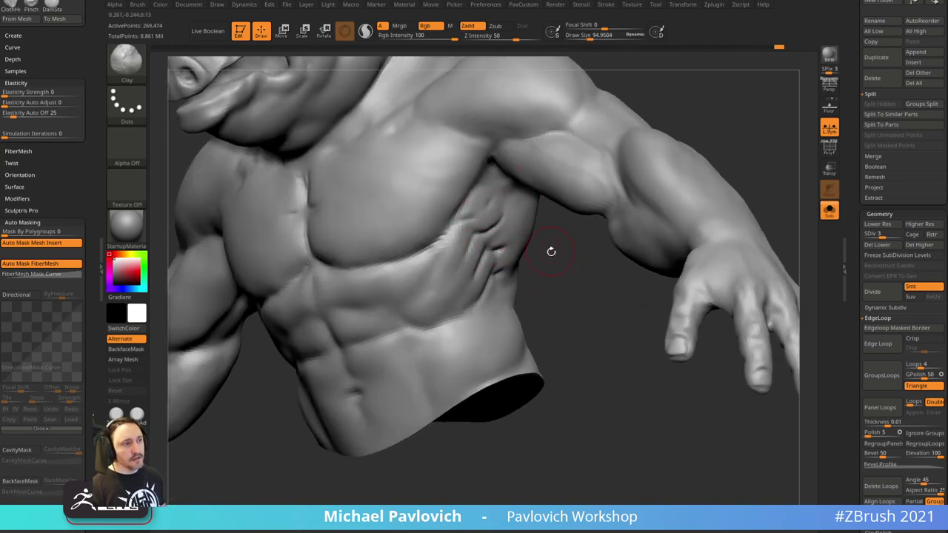
mouse_move(551, 249)
left_mouse_down()
mouse_move(491, 238)
mouse_move(510, 223)
mouse_move(509, 233)
left_mouse_up()
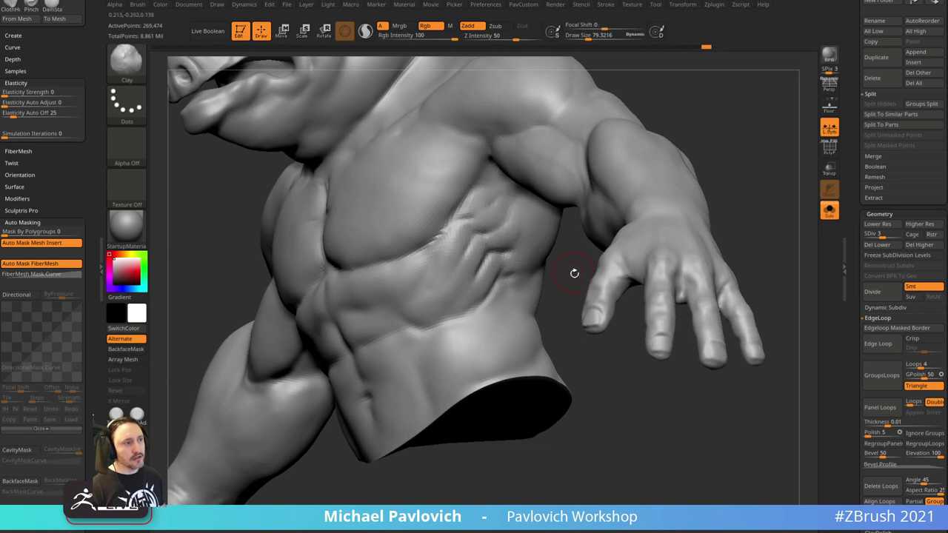
mouse_move(575, 271)
left_mouse_down()
mouse_move(499, 224)
mouse_move(514, 277)
mouse_move(574, 285)
mouse_move(567, 302)
left_mouse_up()
key("shift")
mouse_move(498, 319)
left_mouse_down("alt")
mouse_move(534, 318)
mouse_move(561, 294)
left_mouse_up("alt")
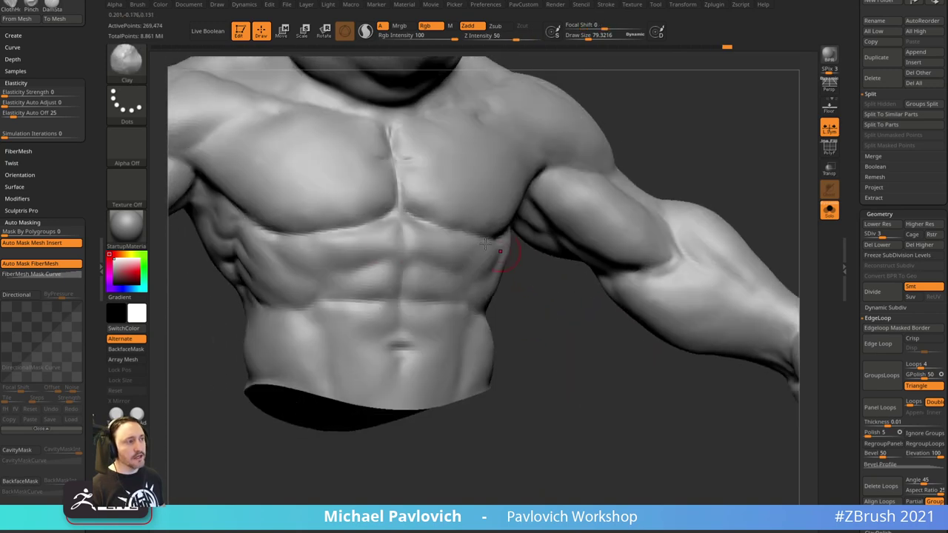
- Switch to the Standard brush at a draw size of about 72 and shape the upper abdominals below the chest
key("b")
key("s")
key("t")
mouse_move(276, 276)
left_mouse_down()
mouse_move(300, 295)
mouse_move(322, 276)
left_mouse_up()
left_click_drag(557, 285, 529, 284)
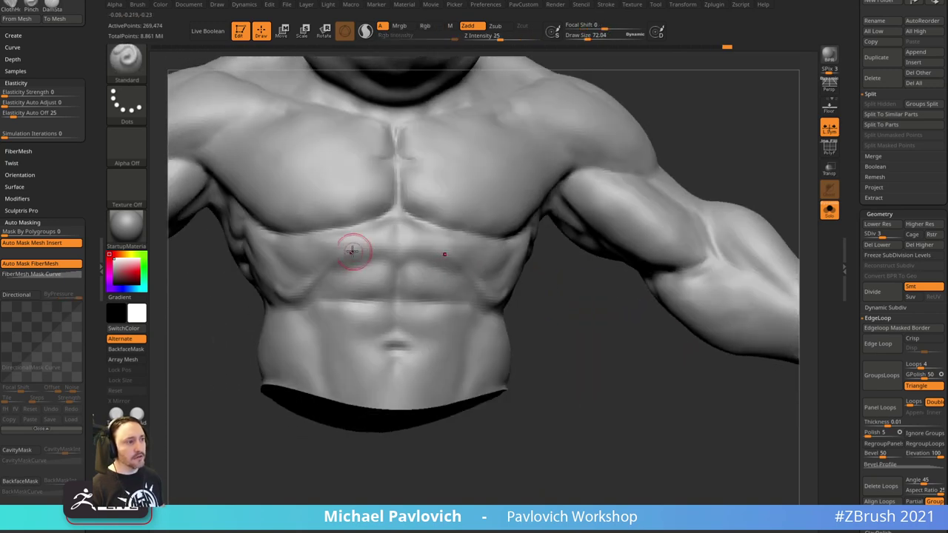
left_click_drag(353, 252, 381, 244)
left_click_drag(555, 285, 503, 283)
left_click_drag(421, 257, 400, 239)
- Refine the rib-cage arch with DamStandard and build up the upper abdominals with Clay at draw sizes of about 72 to 79
left_click_drag(567, 288, 355, 239, "shift")
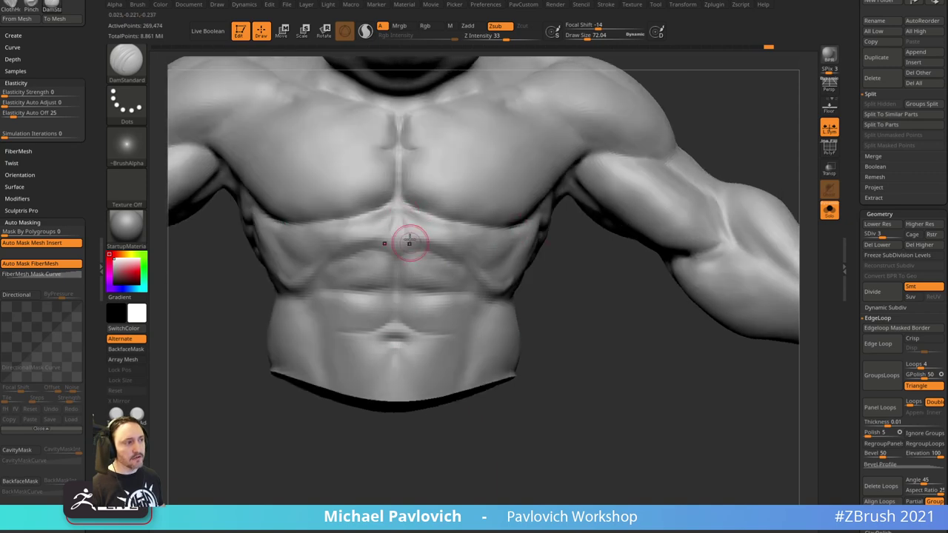
right_click_drag(532, 254, 448, 262)
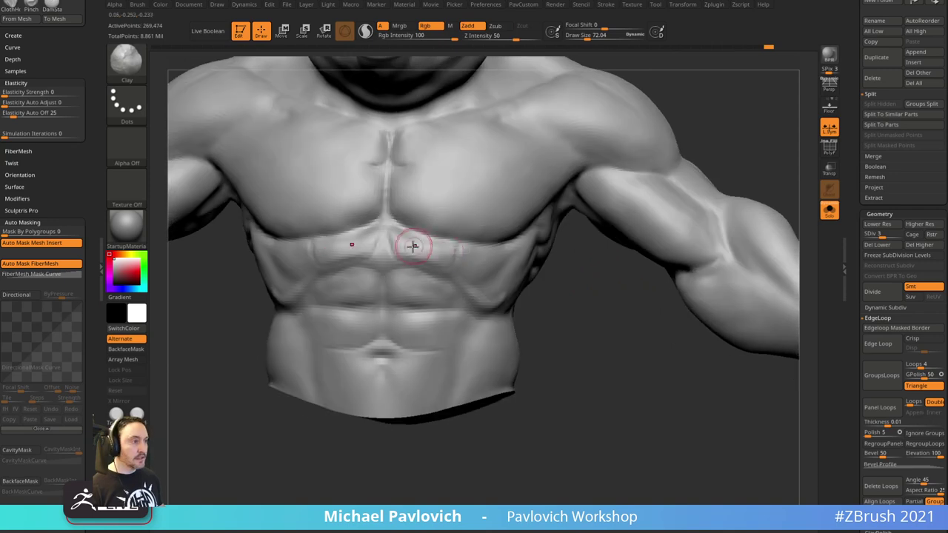
key("s")
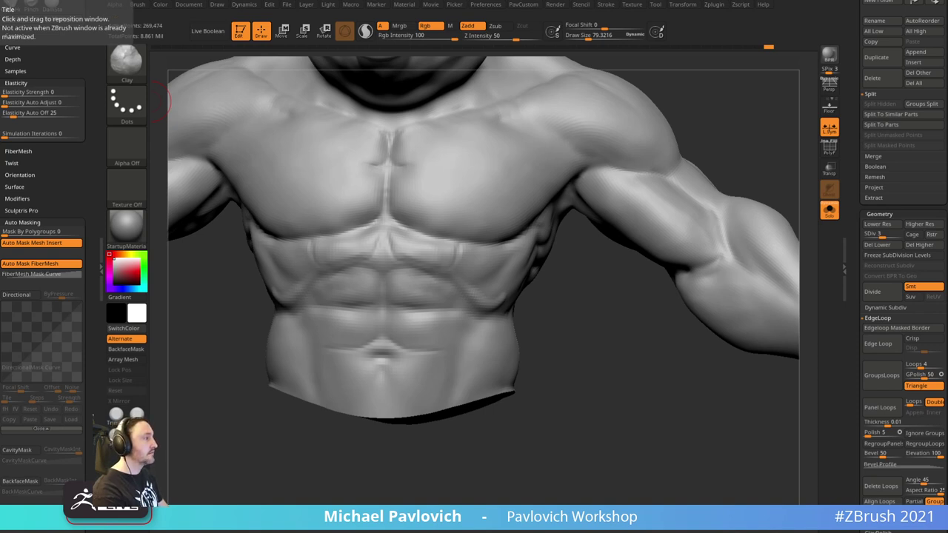
- Switch to RadiAnt DICOM Viewer, bring its window into view and open the folder chooser for loading scans
left_click(6, 7)
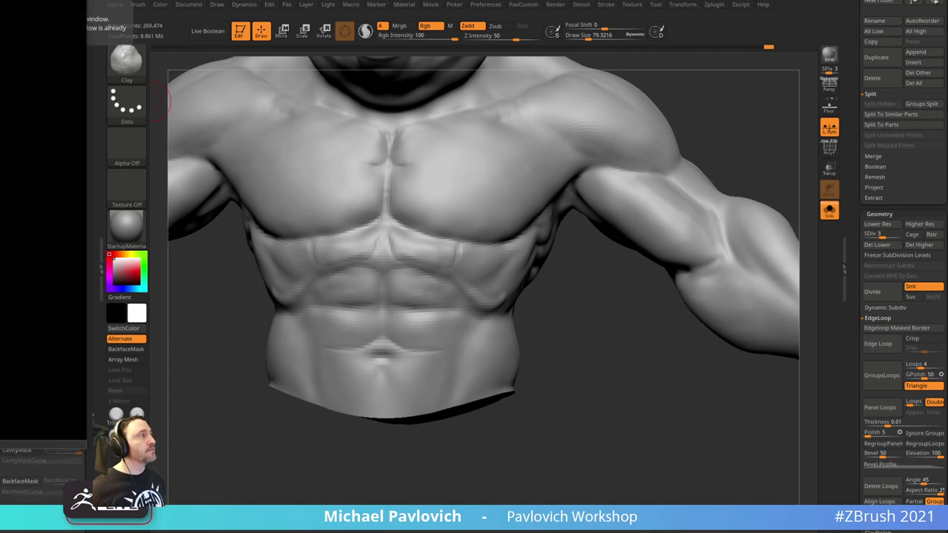
double_click(408, 106)
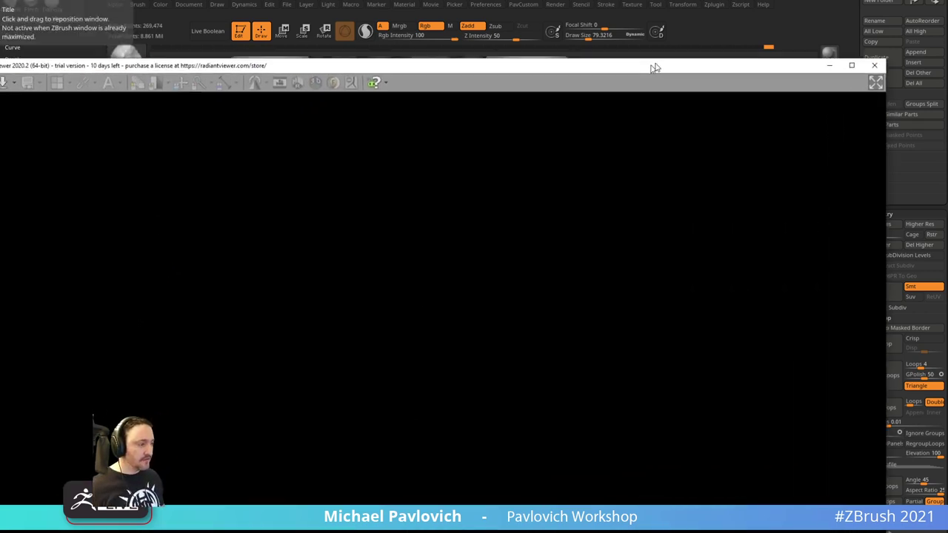
left_click(92, 50)
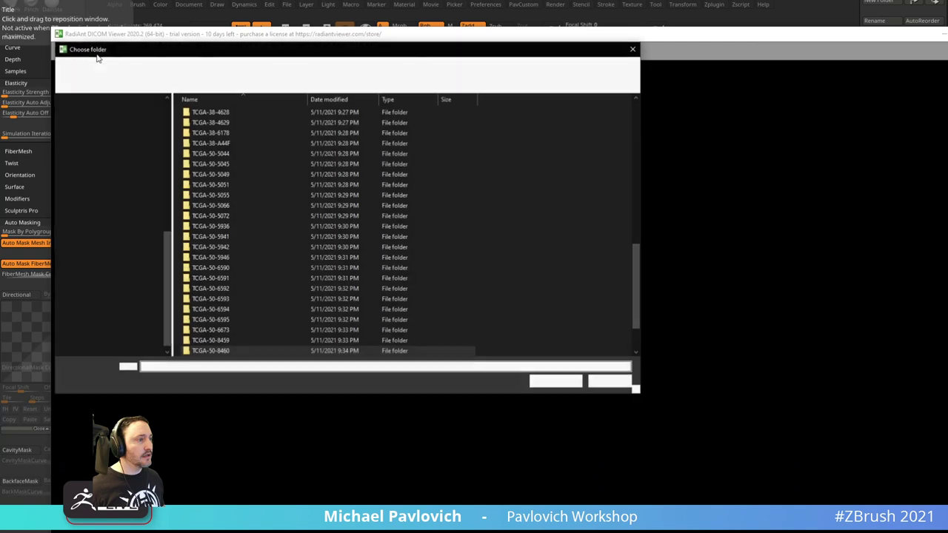
- Load the TCGA-50-8460 scan folder from TCGA-LUAD and move the viewer window up to show the images
double_click(256, 353)
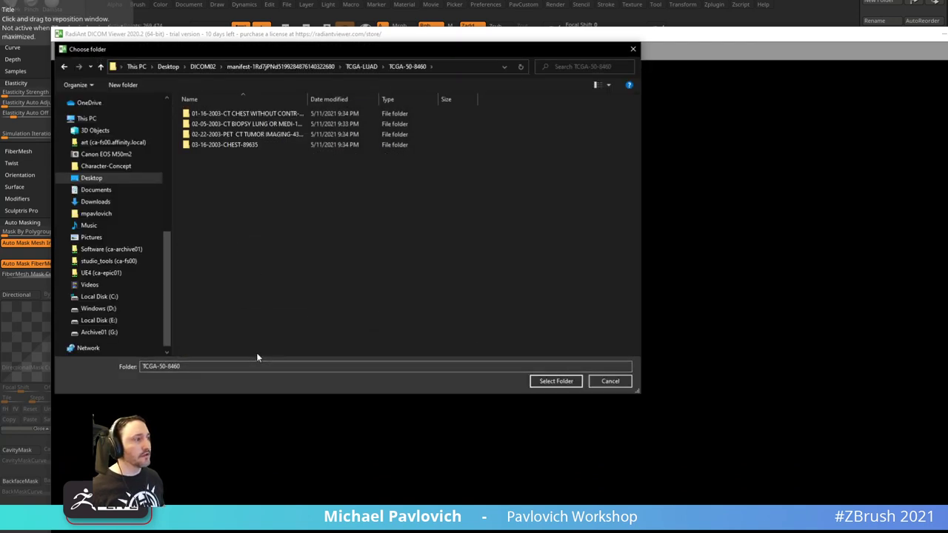
left_click(368, 68)
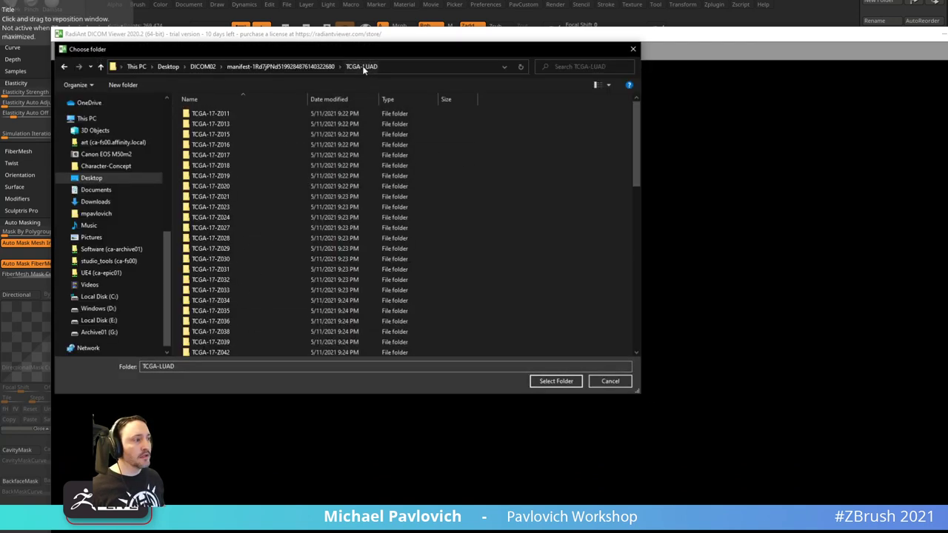
scroll(265, 285, "down", 8)
scroll(266, 288, "down", 2)
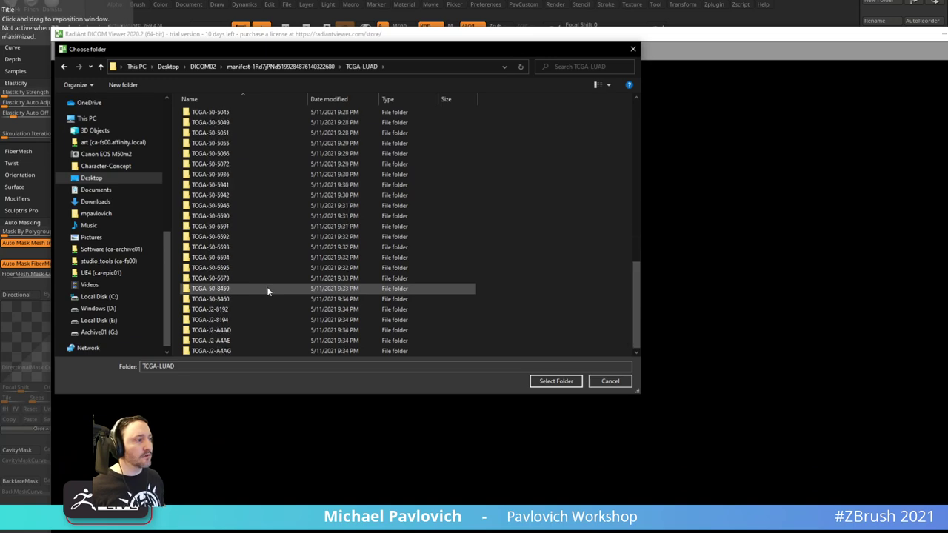
left_click(240, 297)
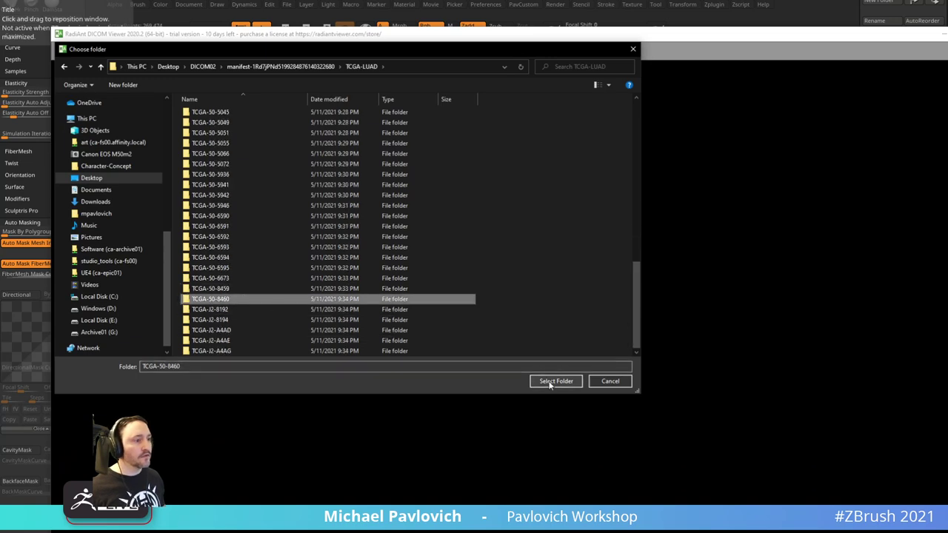
left_click(551, 382)
left_click_drag(557, 35, 513, 5)
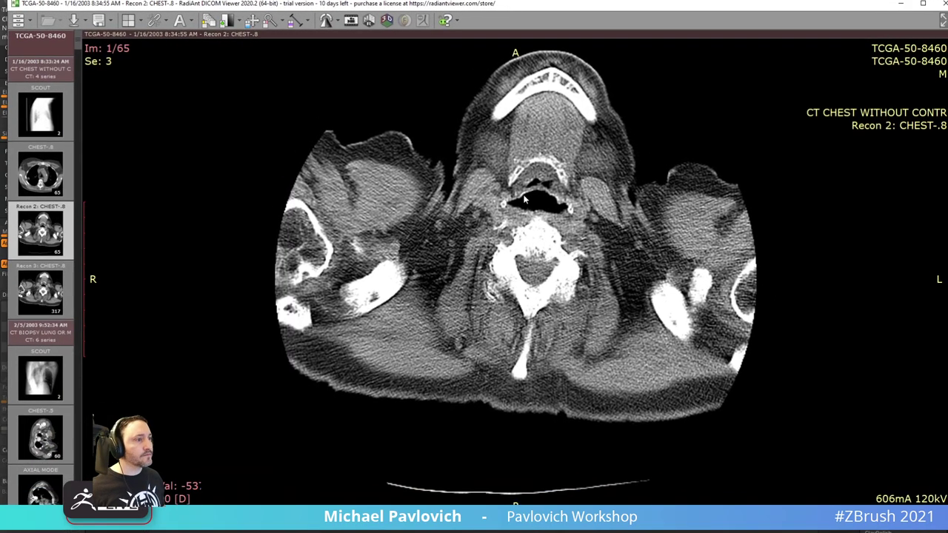
- Examine the axial slices of the Recon 2: CHEST series from the neck down to the mid-chest
scroll(530, 215, "down", 2)
scroll(530, 215, "up", 2)
scroll(537, 226, "down", 3)
scroll(537, 226, "down", 20)
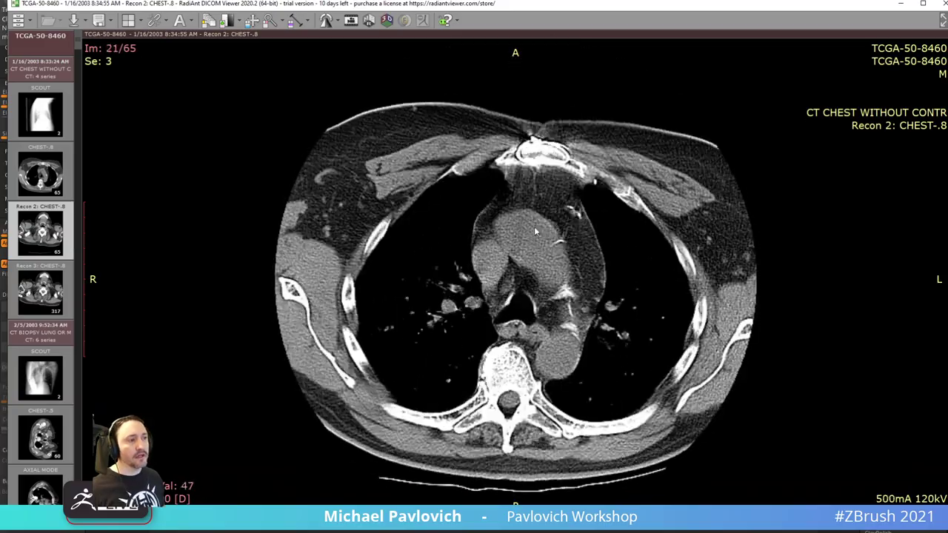
scroll(537, 252, "up", 9)
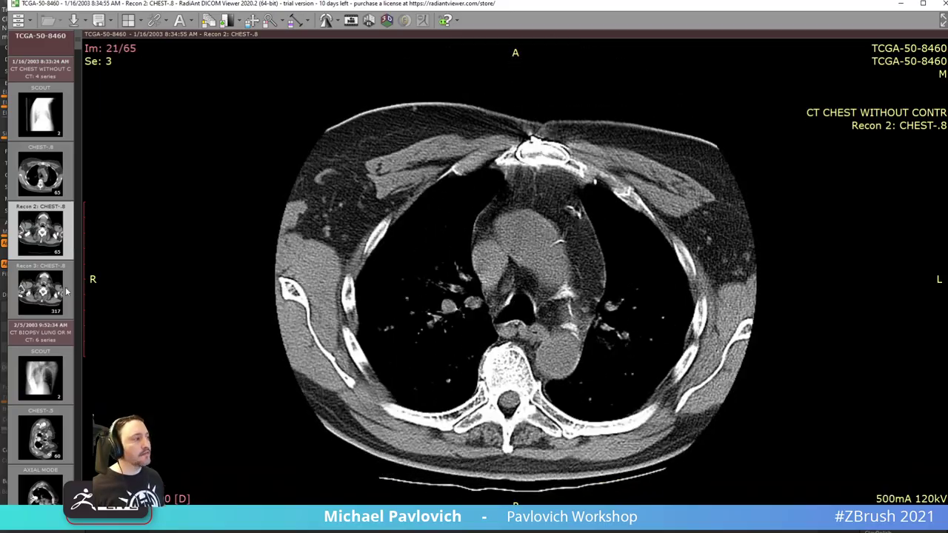
- Render the Recon 2: CHEST series in 3D, lower the window level to about 98–130, examine the muscles from both sides and close the rendering
left_click(327, 21)
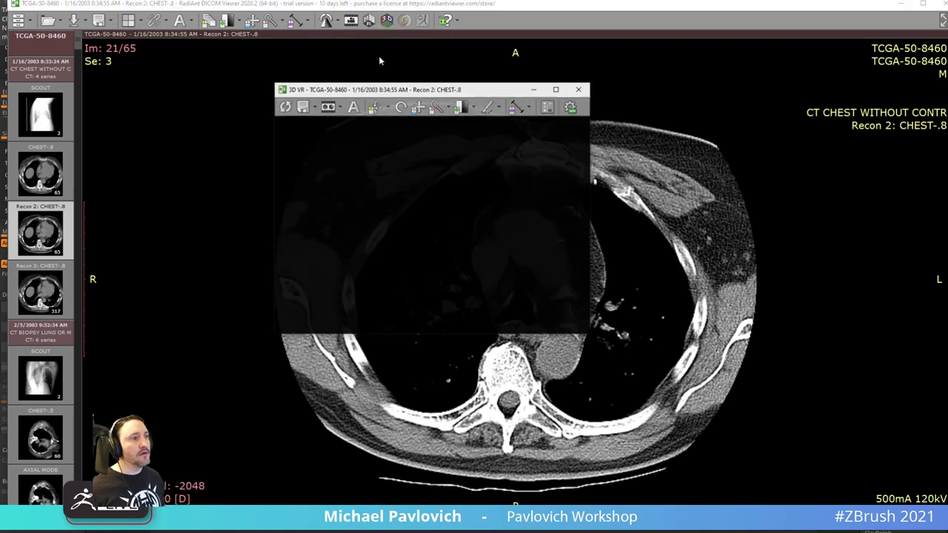
left_click_drag(494, 236, 524, 228)
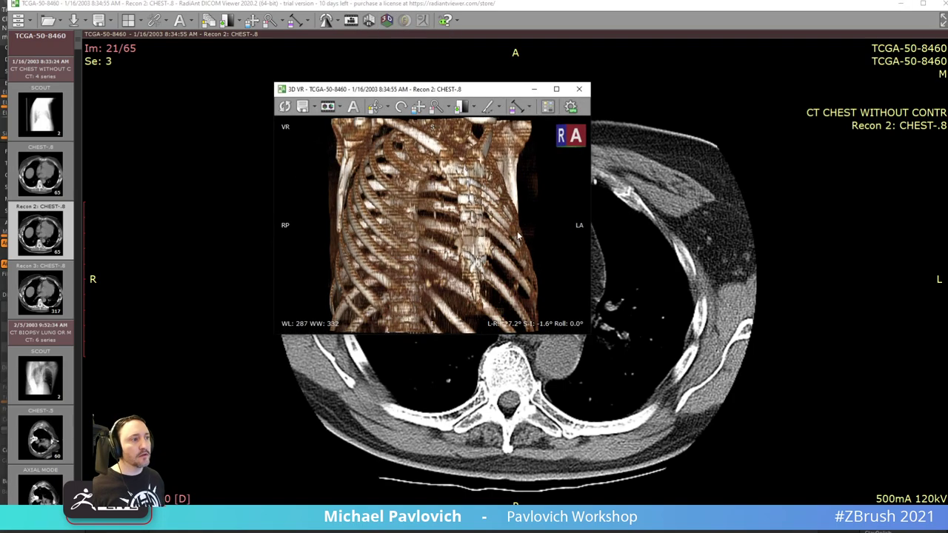
right_click_drag(497, 187, 549, 347)
left_click_drag(464, 294, 519, 234)
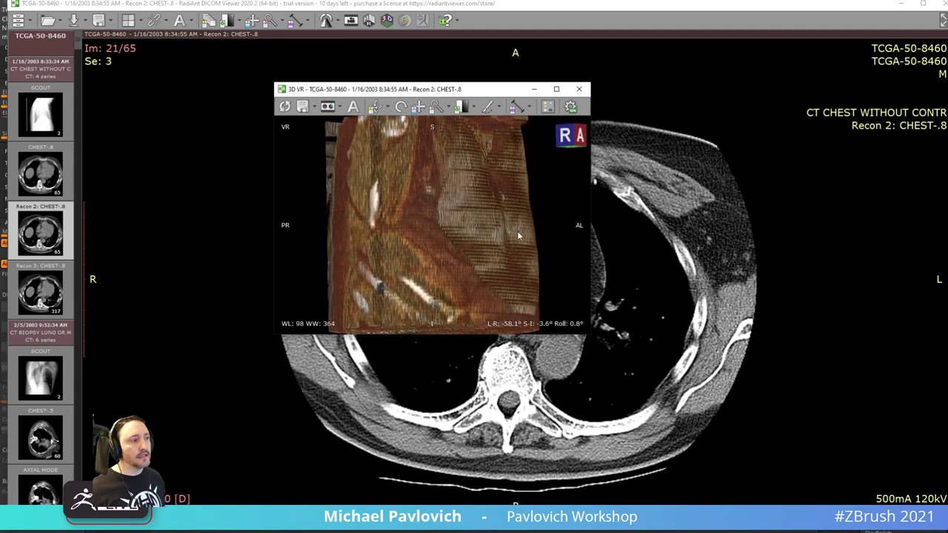
mouse_move(519, 234)
right_mouse_down()
mouse_move(508, 181)
mouse_move(508, 225)
right_mouse_up()
left_click_drag(510, 206, 301, 244)
left_click_drag(409, 124, 475, 305)
mouse_move(475, 301)
right_mouse_down()
mouse_move(471, 118)
mouse_move(479, 287)
right_mouse_up()
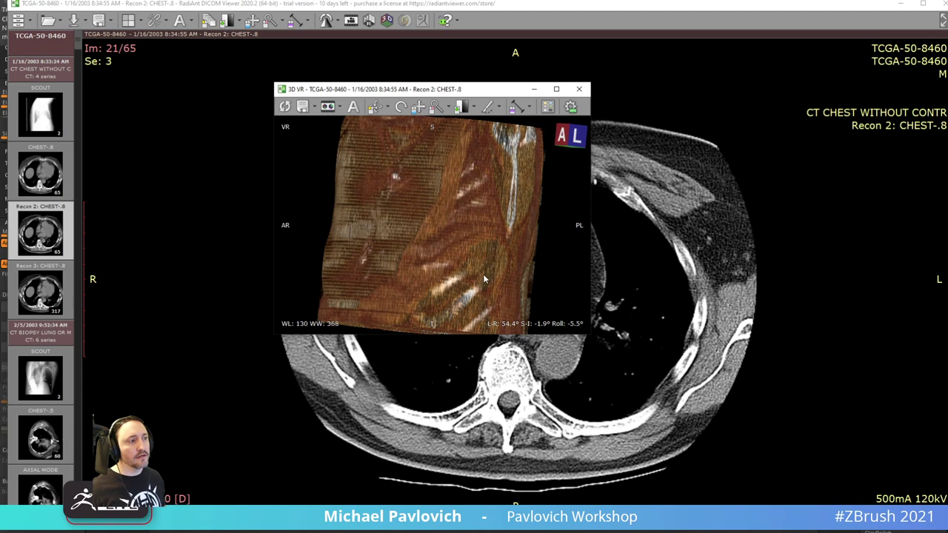
left_click_drag(486, 234, 461, 281)
left_click(579, 88)
- Go through the slices to the upper abdomen and render the series in 3D again with a window level of about 238
scroll(200, 268, "up", 20)
scroll(427, 138, "down", 20)
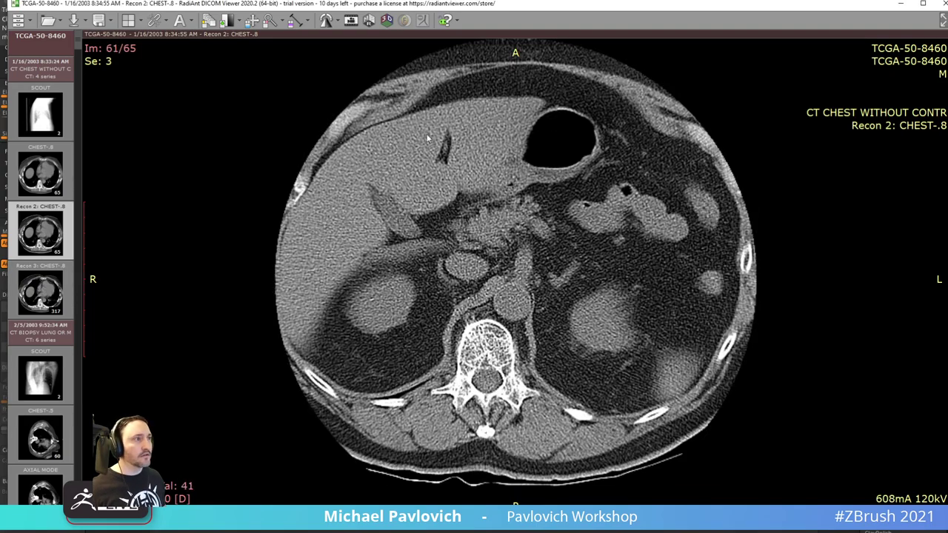
left_click(387, 20)
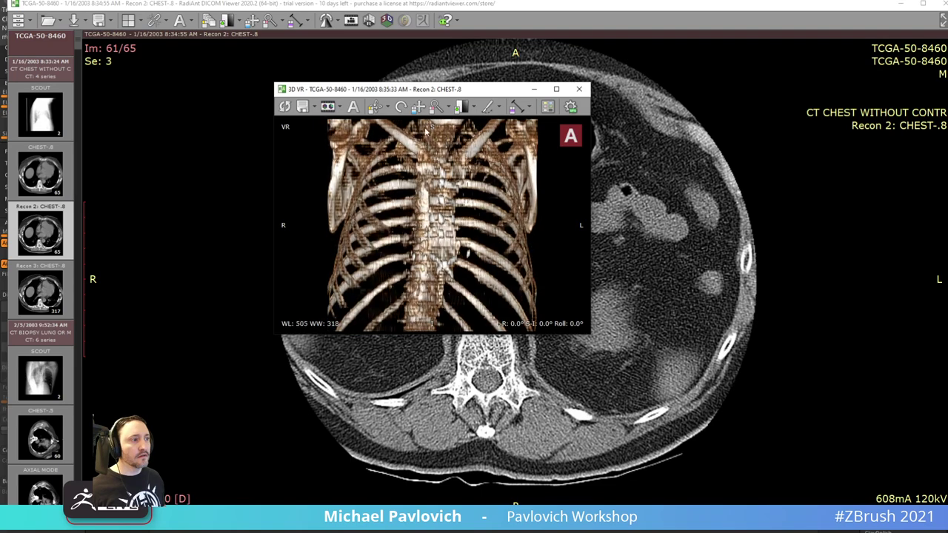
right_click_drag(437, 279, 450, 295)
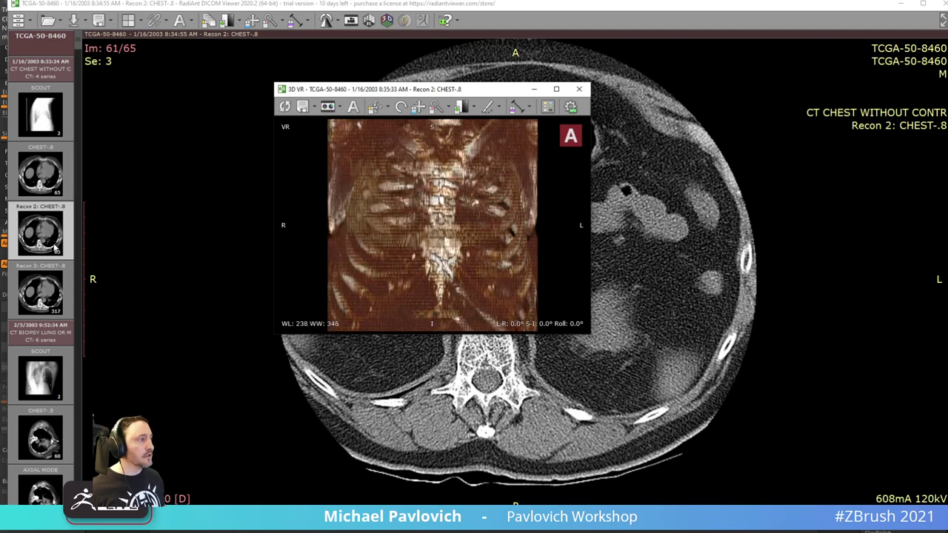
- Open the 100-image LUNG WINDOWS series of the PET / CT TUMOR IMAGING study and examine its upper-abdominal slices
scroll(52, 234, "down", 3)
scroll(50, 245, "down", 6)
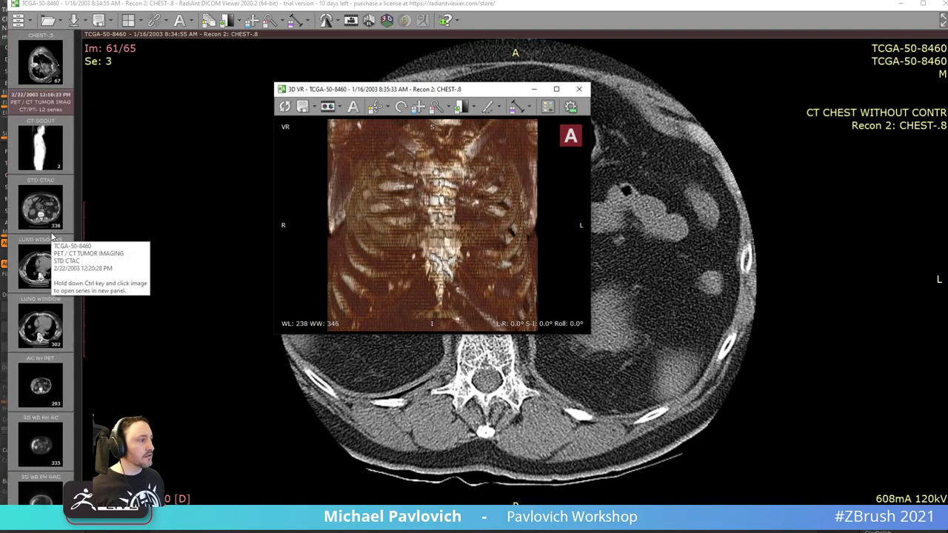
left_click(41, 272)
scroll(450, 274, "down", 20)
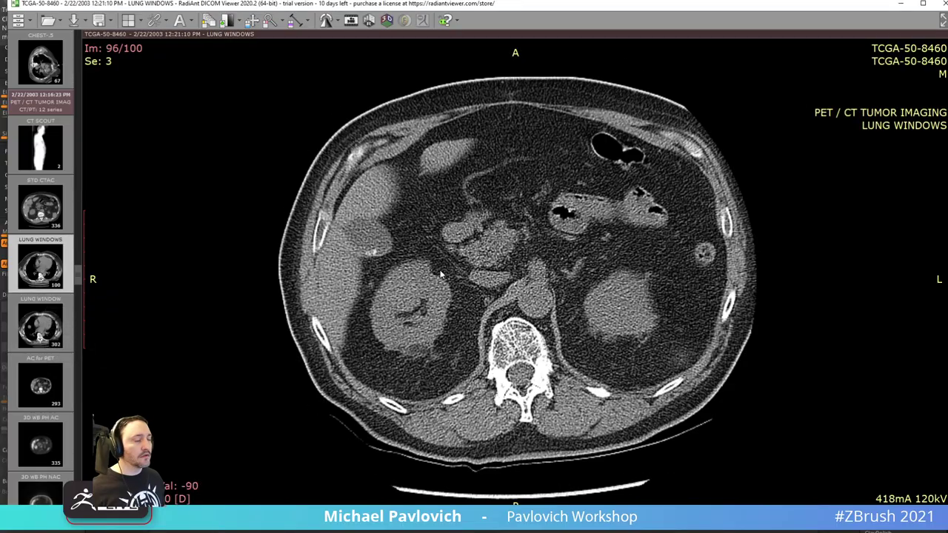
scroll(496, 268, "up", 3)
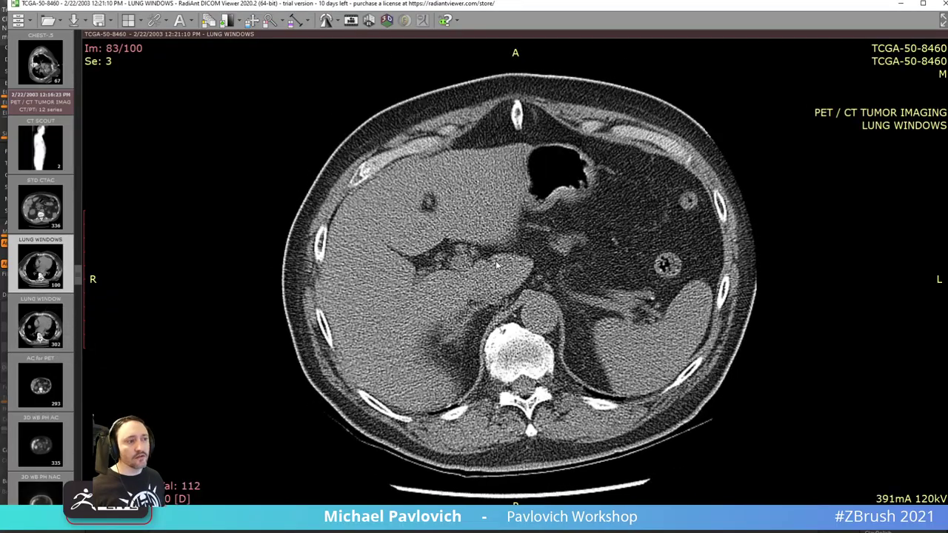
scroll(494, 255, "down", 5)
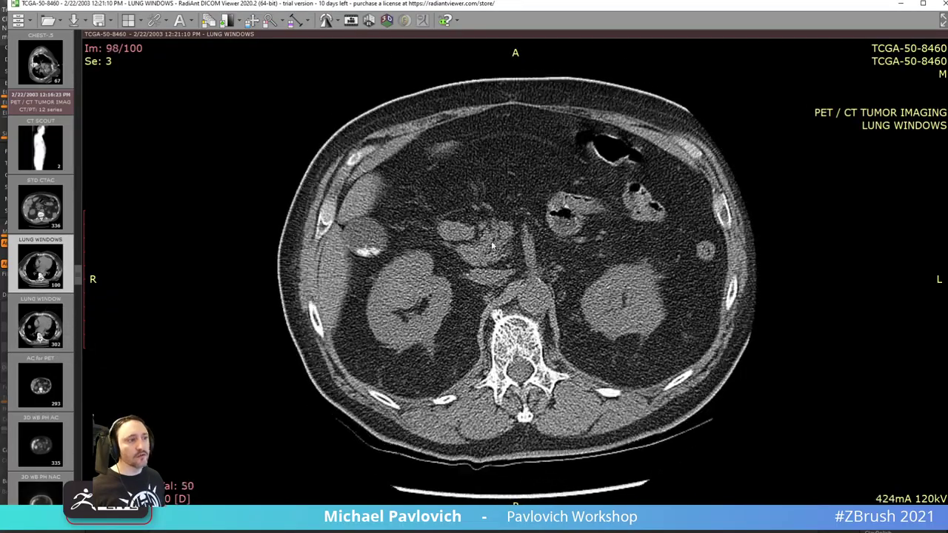
- Render the LUNG WINDOWS series in 3D and examine the rib cage obliquely at a window level of about 173 to 204
left_click(385, 21)
left_click_drag(457, 253, 492, 225)
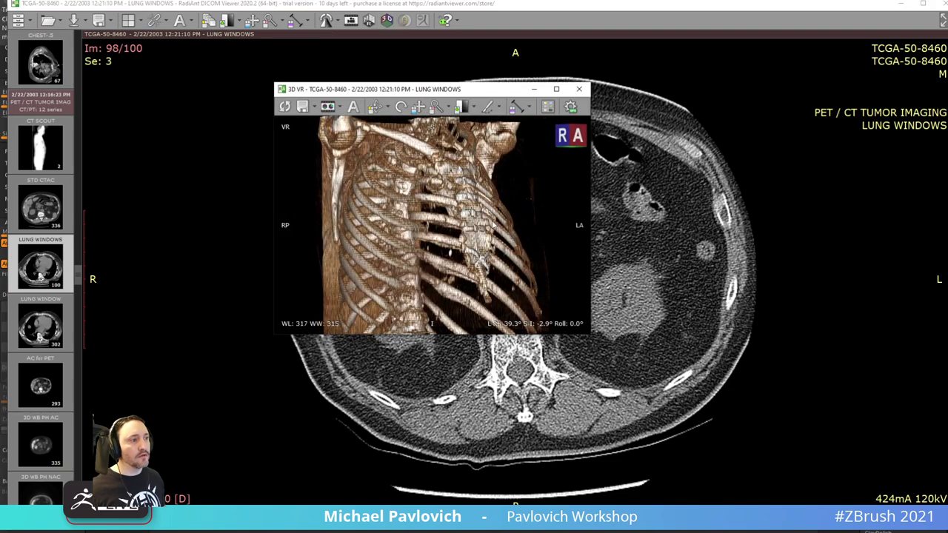
right_click_drag(494, 225, 511, 298)
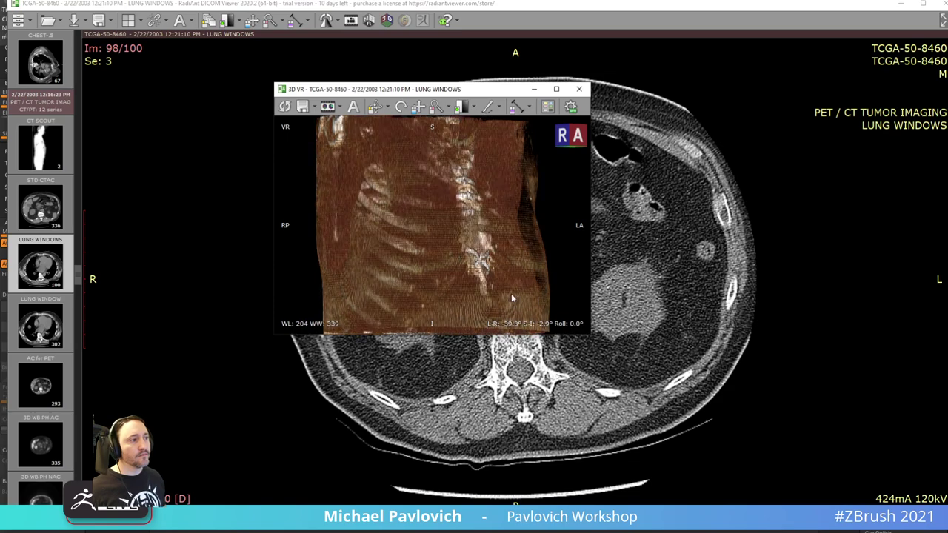
left_click_drag(510, 299, 482, 264)
mouse_move(482, 264)
right_mouse_down()
mouse_move(467, 207)
mouse_move(494, 339)
mouse_move(471, 242)
mouse_move(478, 279)
right_mouse_up()
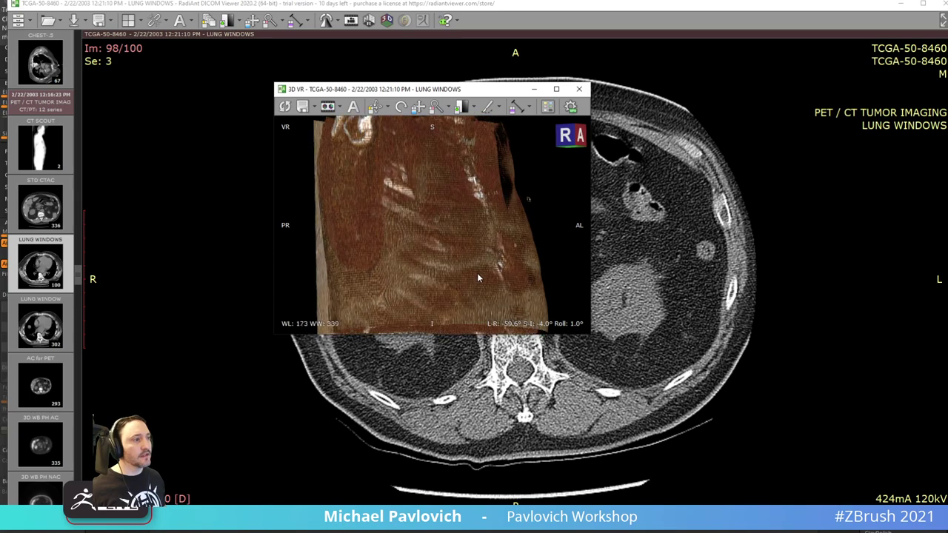
- Open the EXPIRATION chest series, render it in 3D and examine the ribs obliquely at a window level of about 247
scroll(27, 337, "down", 10)
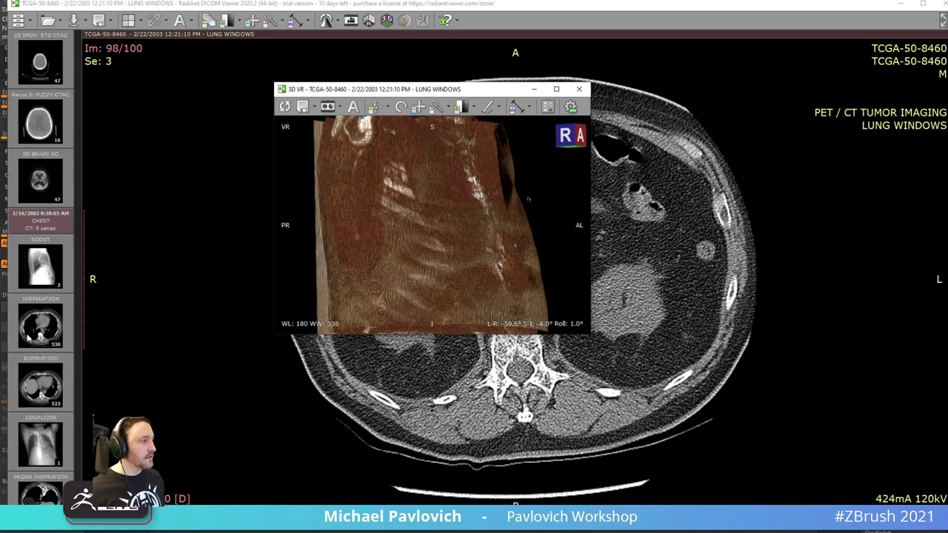
left_click(35, 383)
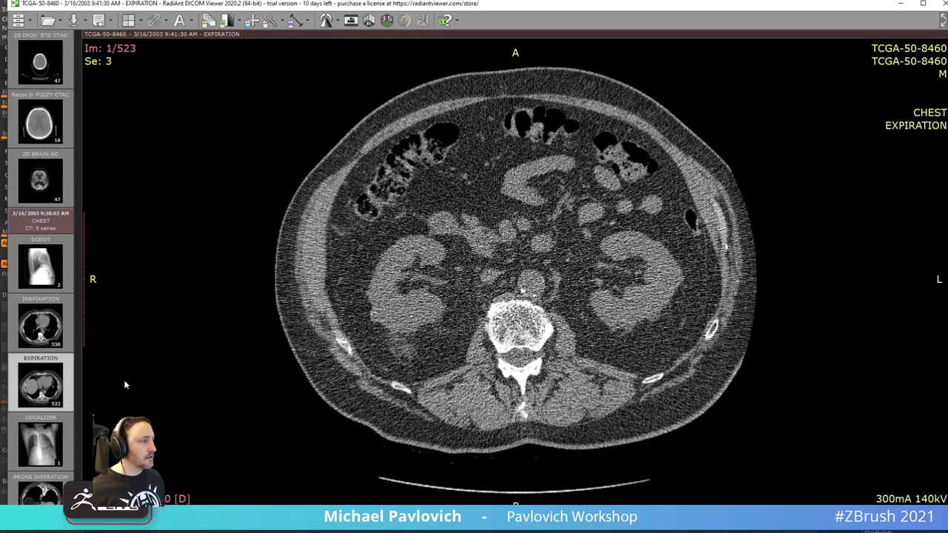
left_click(388, 23)
right_click_drag(388, 257, 435, 283)
left_click_drag(434, 275, 502, 280)
right_click_drag(502, 281, 487, 220)
- Open the PRONE INSPRATION series and render it in 3D with the window level lowered to about 69
scroll(49, 378, "down", 1)
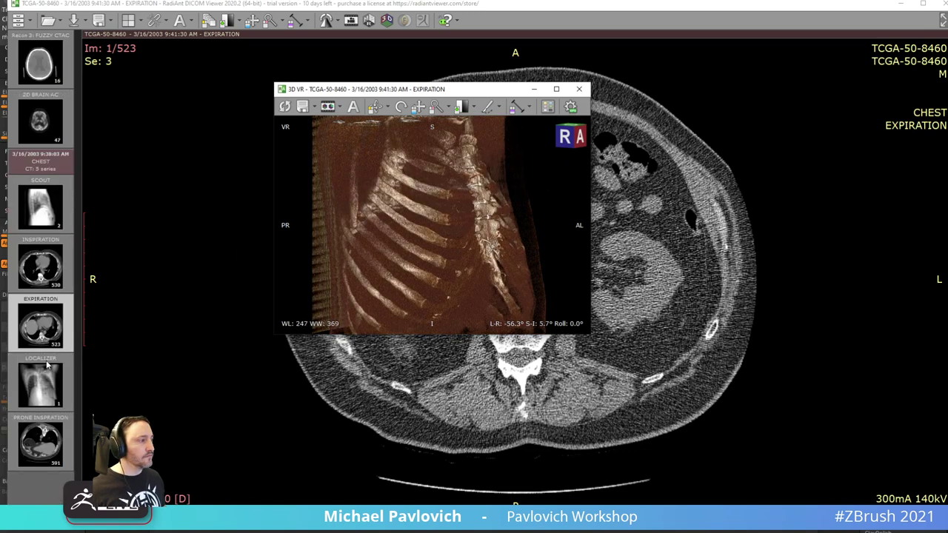
left_click(44, 442)
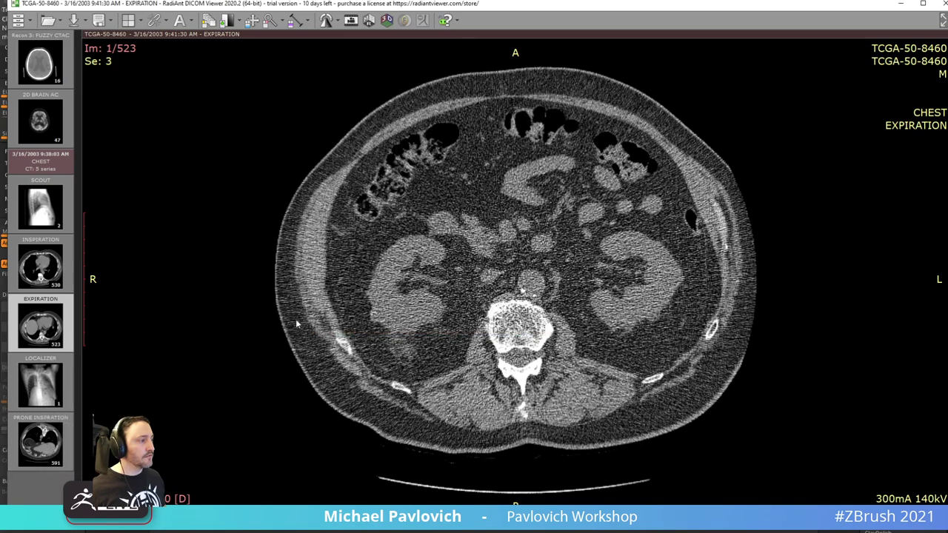
left_click_drag(427, 263, 391, 127)
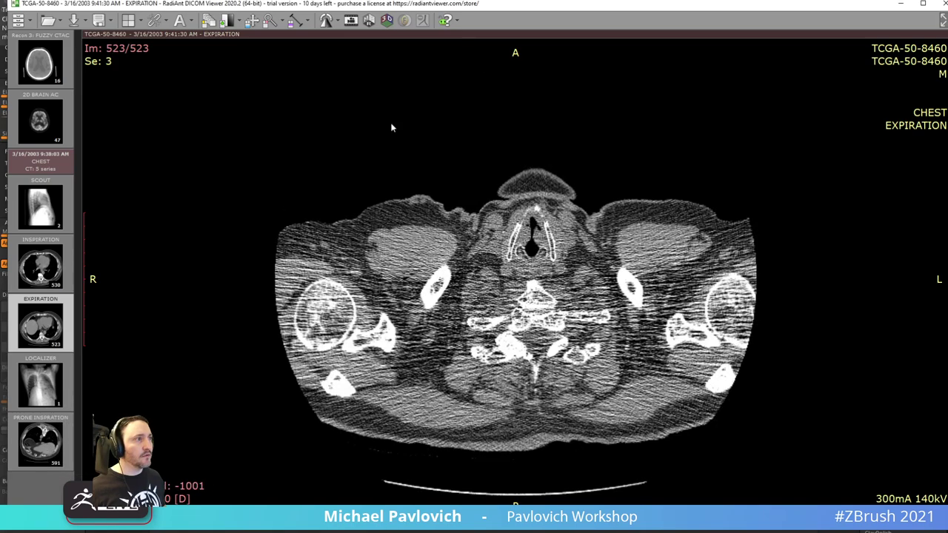
left_click(52, 449)
left_click(387, 22)
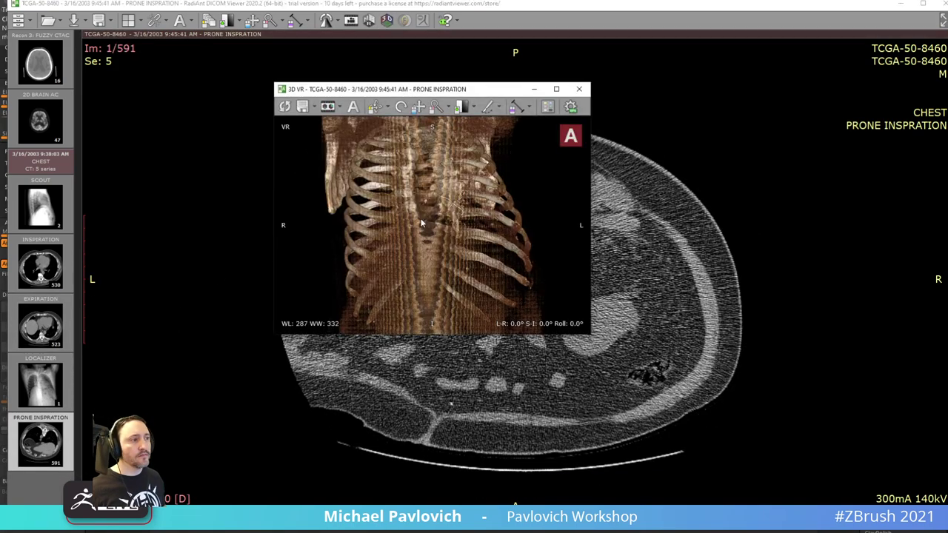
right_click_drag(432, 249, 279, 292)
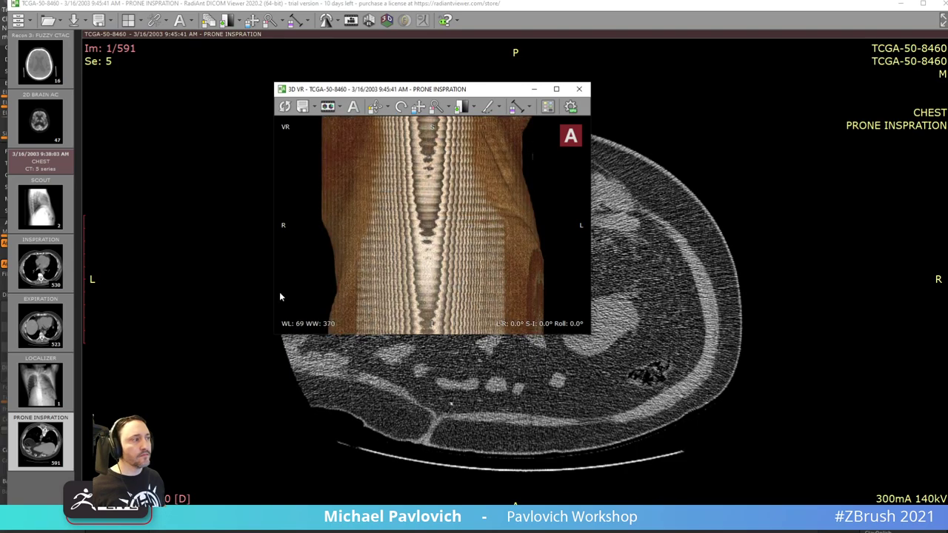
- Open the STD CTAC series, render it in 3D and examine the torso muscles obliquely at a window level of about 130
scroll(56, 232, "down", 5)
left_click(57, 137)
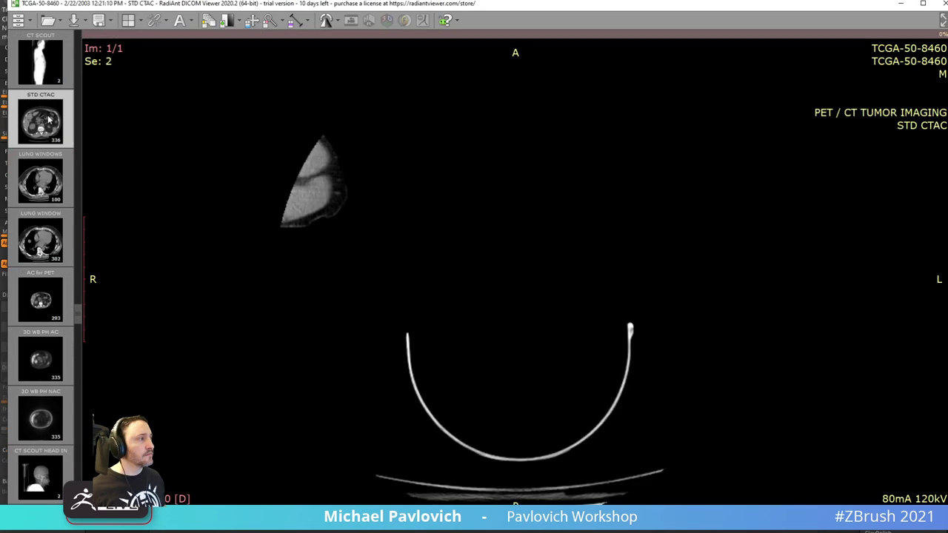
left_click(365, 24)
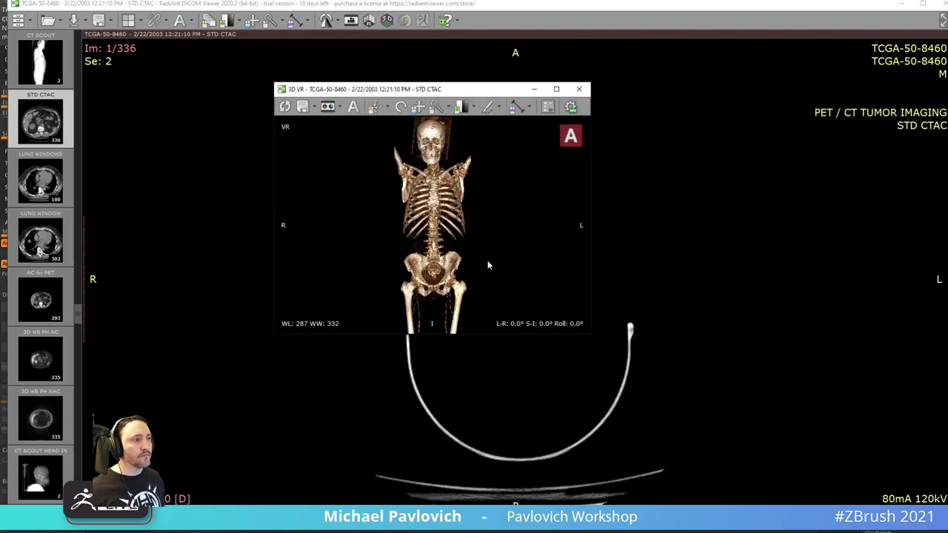
scroll(444, 211, "up", 5)
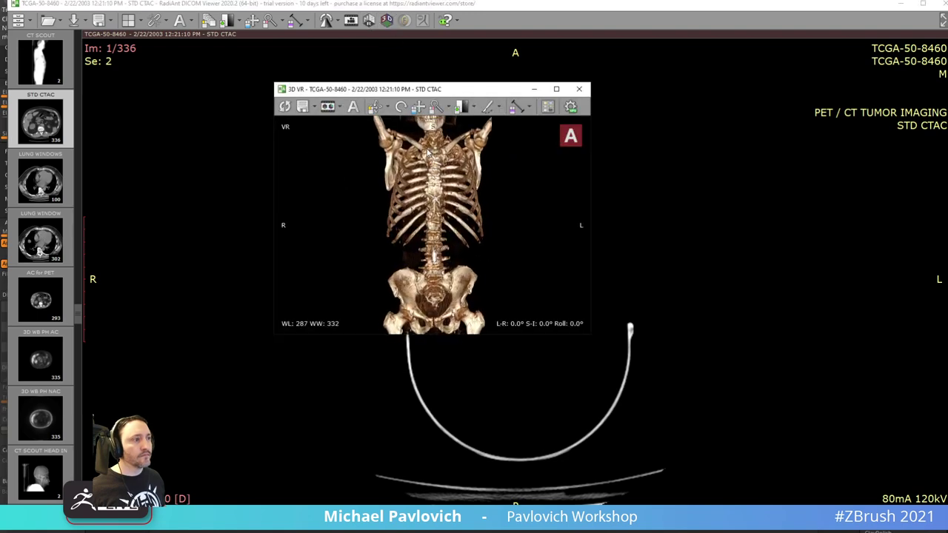
left_click_drag(418, 150, 456, 154)
scroll(456, 154, "up", 4)
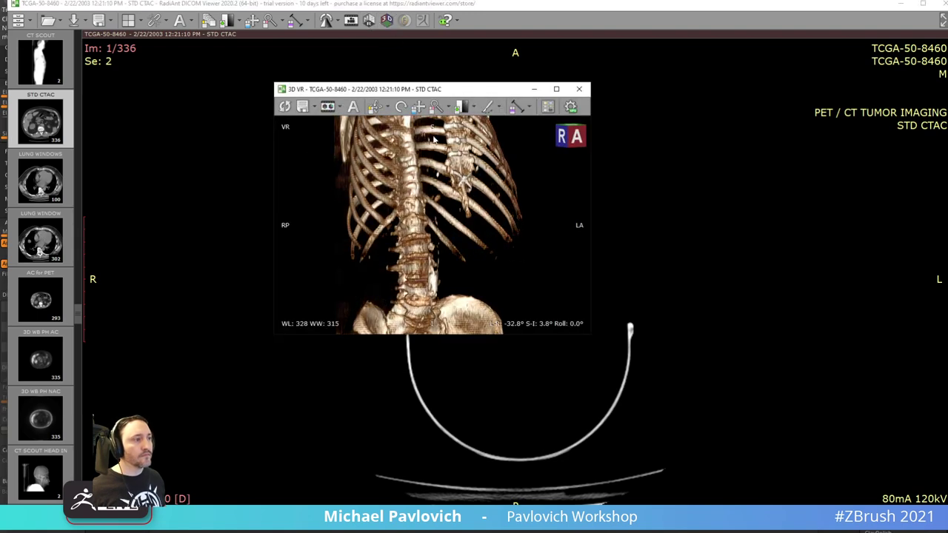
right_click_drag(456, 152, 506, 202)
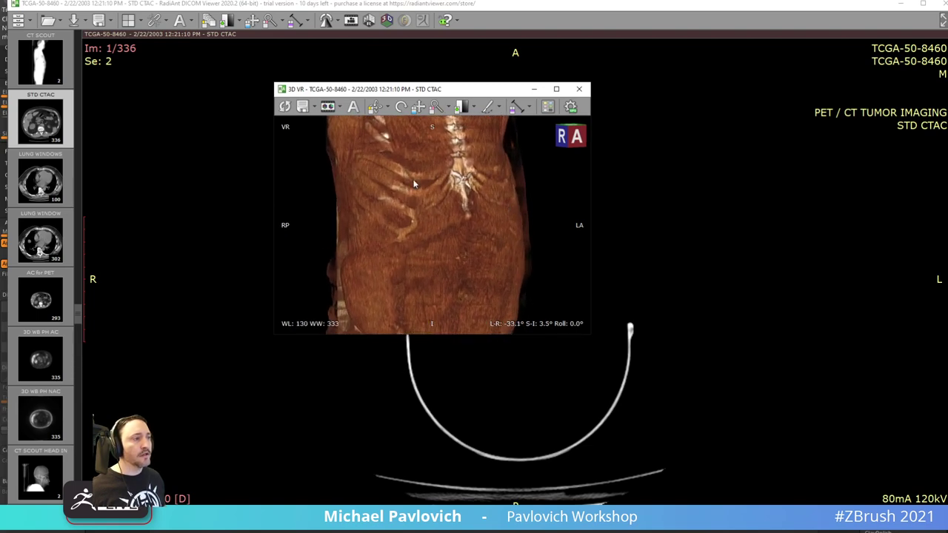
- Examine the flank, ribs and abdominals from the side and front at a window level of about 97 to 123, and close the rendering
left_click_drag(415, 183, 523, 186)
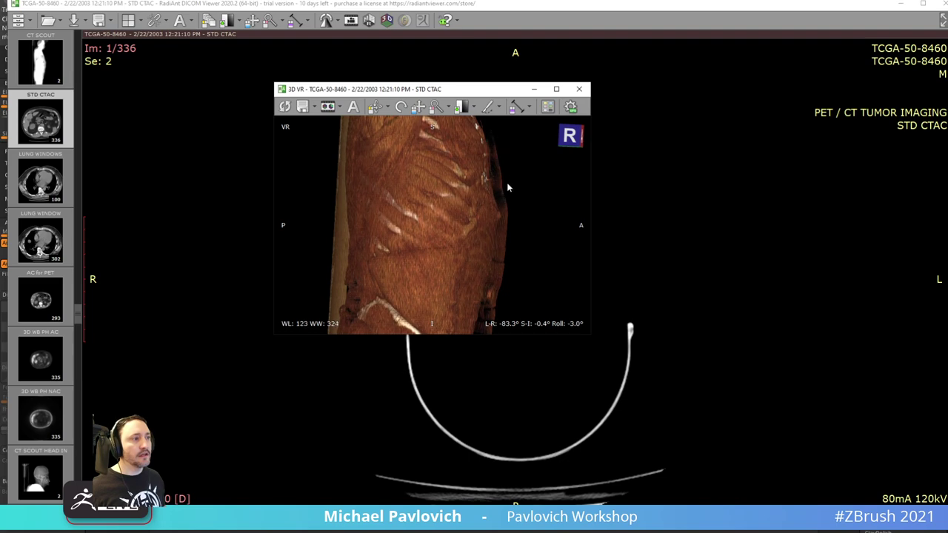
right_click_drag(507, 185, 446, 256)
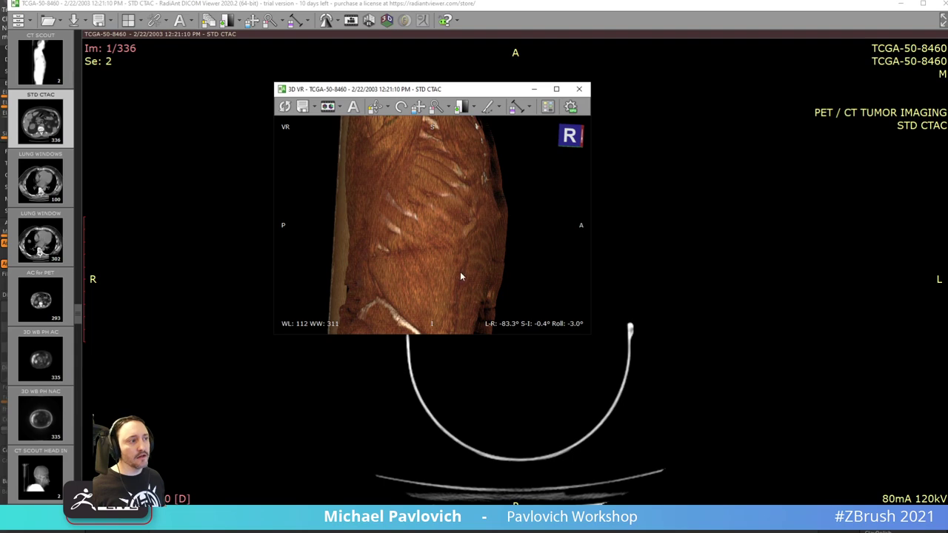
left_click_drag(459, 277, 413, 188)
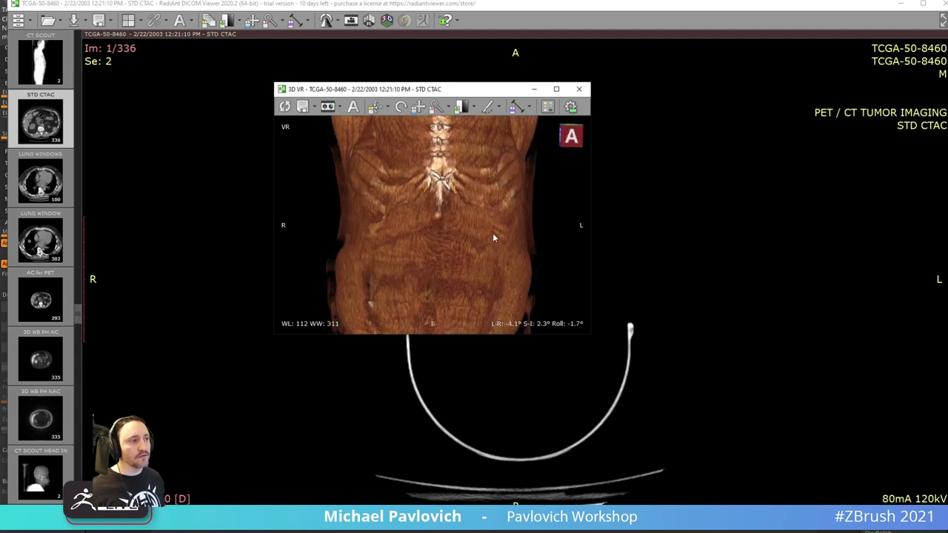
left_click_drag(494, 238, 435, 188)
right_click_drag(437, 194, 480, 178)
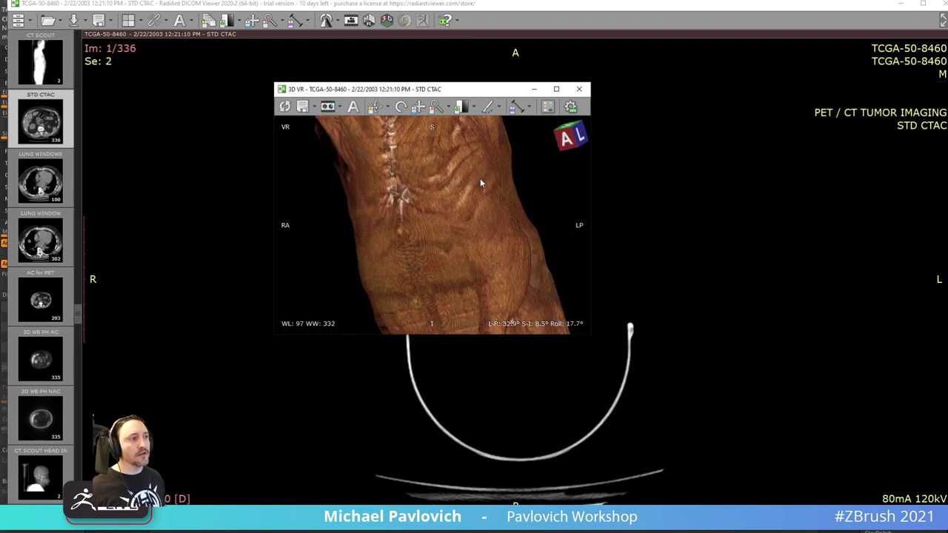
left_click(579, 89)
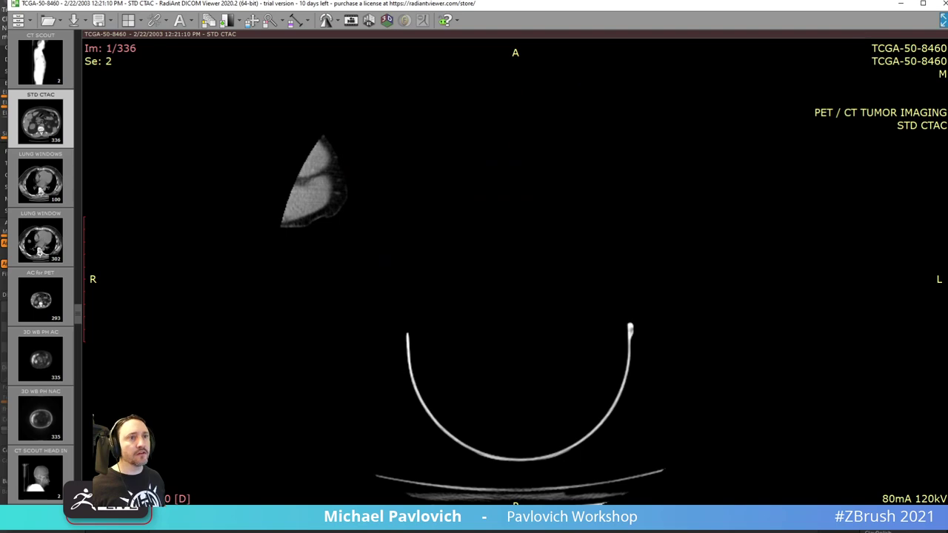
- Put the DICOM viewer away and bring the browser window with the Zygote Body anatomy site into view
left_click(943, 3)
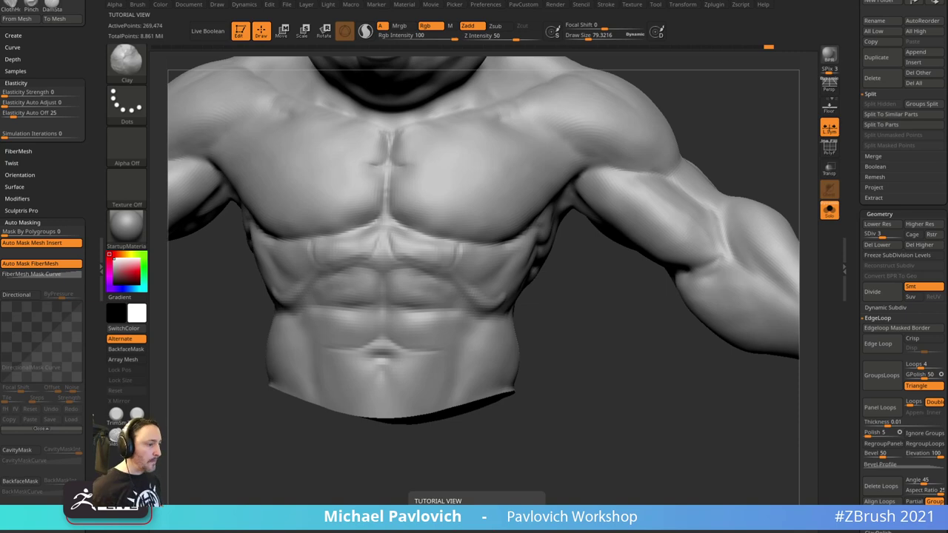
left_click_drag(436, 529, 415, 16)
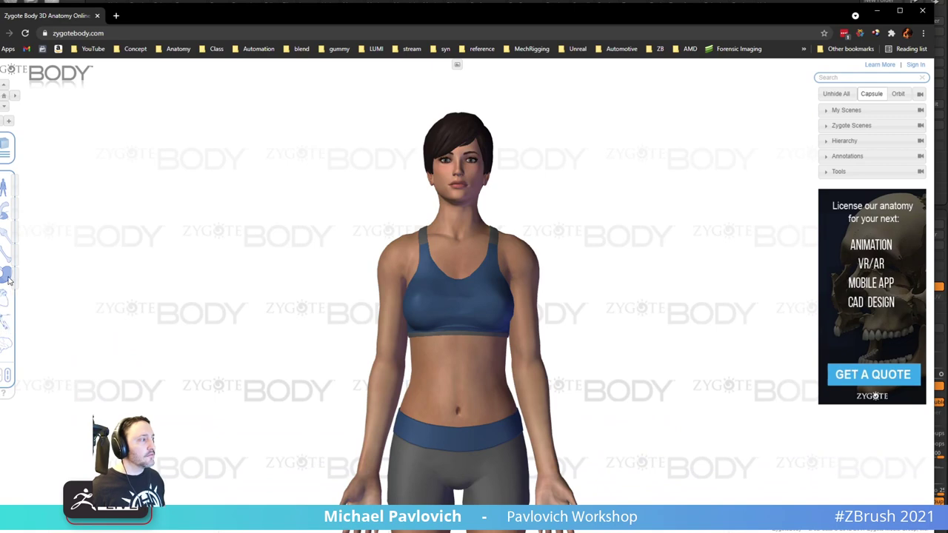
- Show the muscle layer, select the serratus anterior and examine it isolated over the skeleton from the side and at an oblique angle
left_click(12, 204)
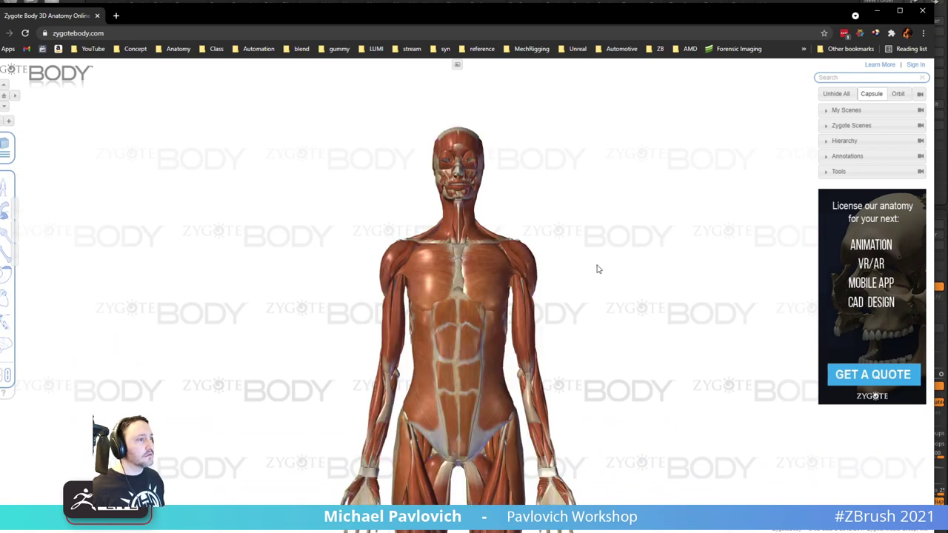
left_click_drag(597, 269, 626, 303)
scroll(651, 307, "up", 3)
left_click(517, 298)
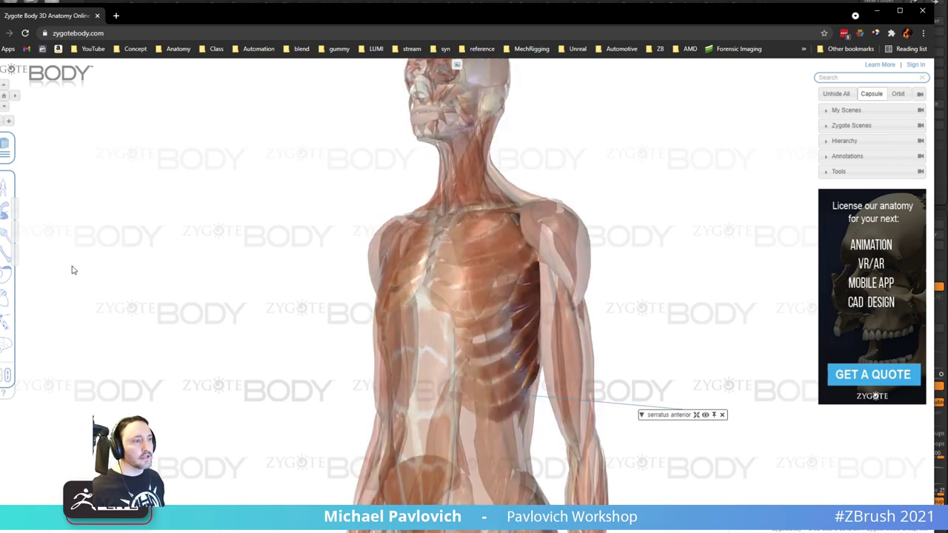
left_click(14, 213)
left_click_drag(229, 267, 207, 280)
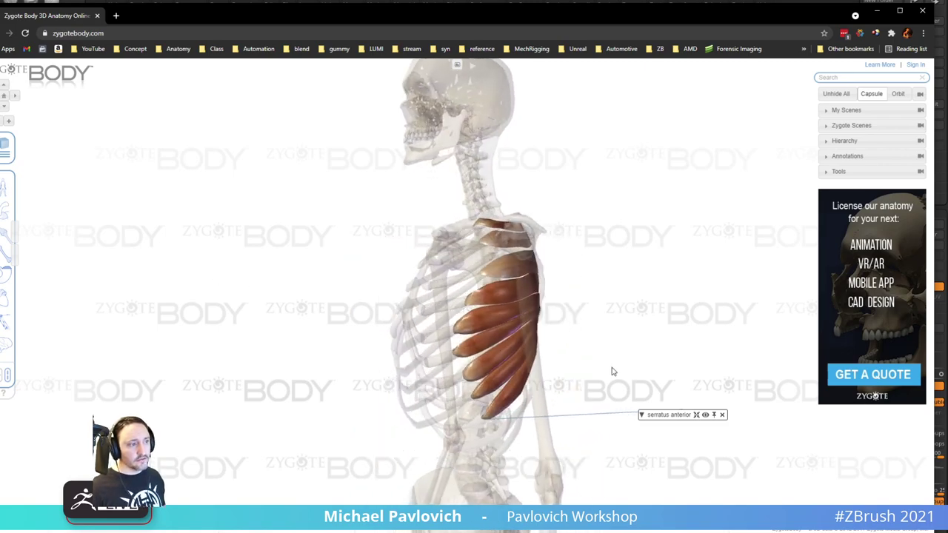
left_click_drag(611, 371, 489, 359)
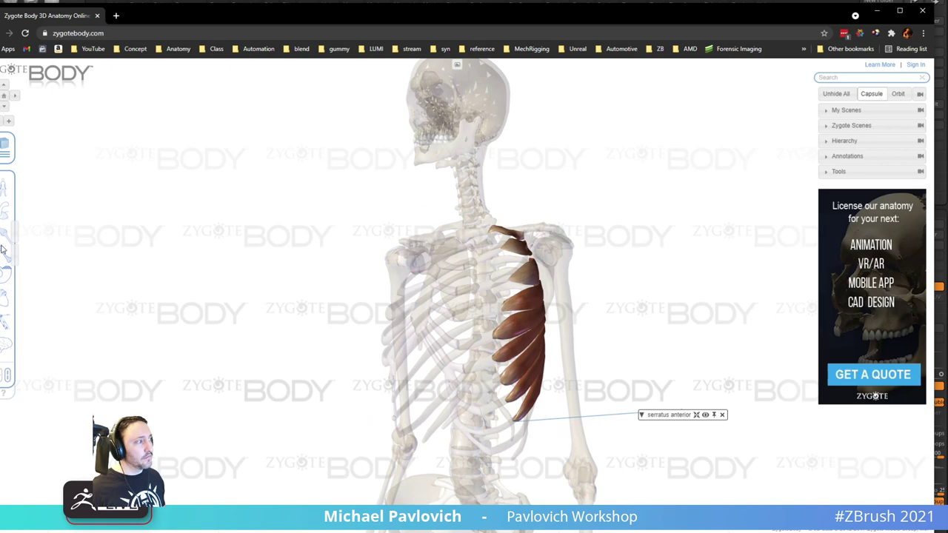
- Bring back the muscles, add the oblique muscle below the ribs to the selection and examine how both interlock over the skeleton
left_click(16, 207)
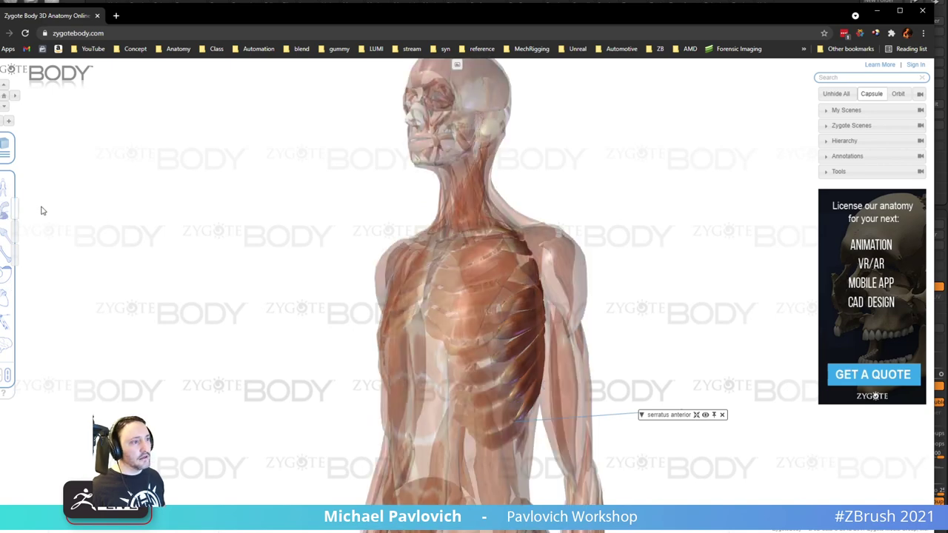
left_click(515, 322)
left_click(515, 330)
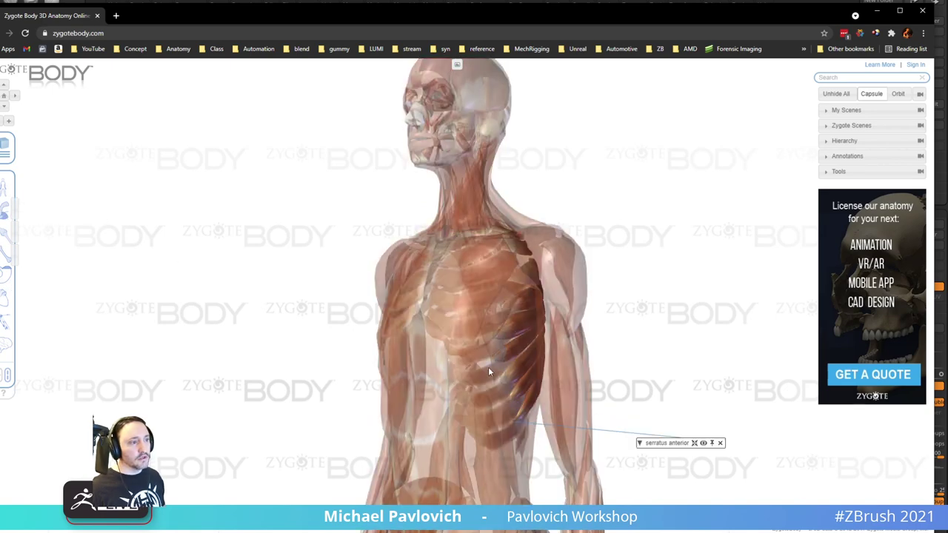
left_click(485, 372, "ctrl")
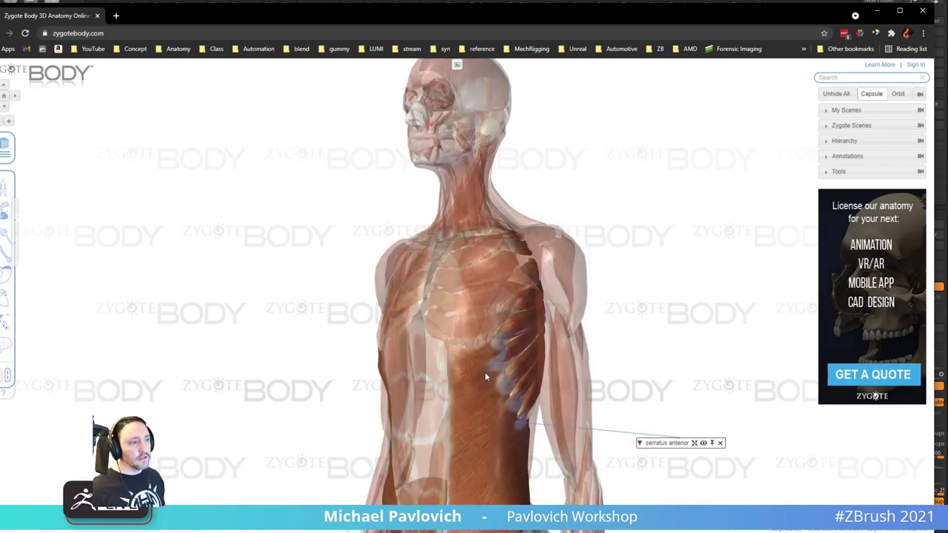
left_click(14, 207)
left_click_drag(271, 284, 220, 245)
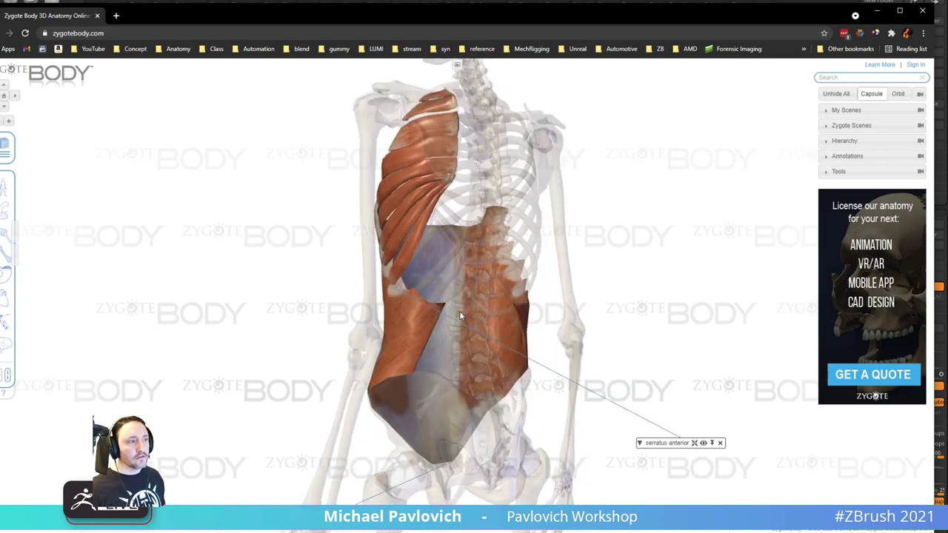
left_click_drag(300, 282, 371, 300)
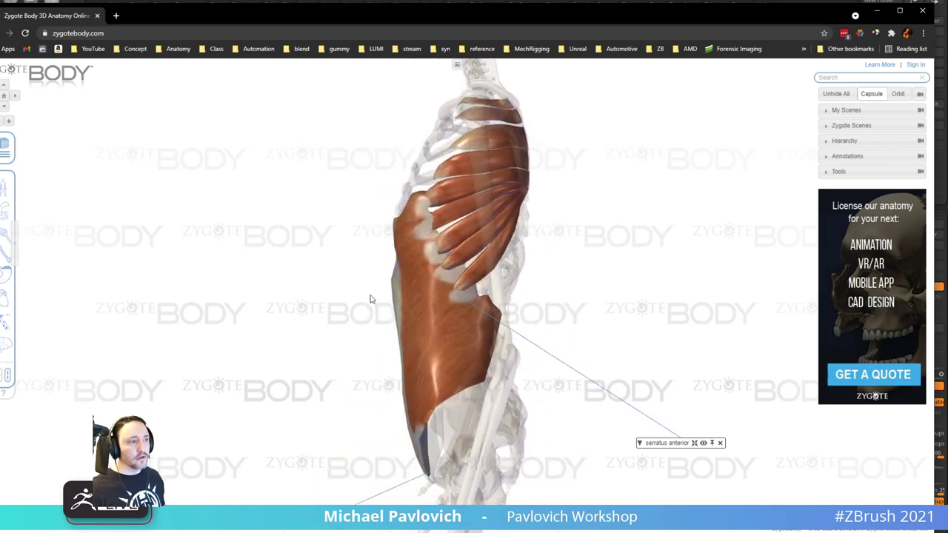
left_click_drag(573, 384, 514, 342)
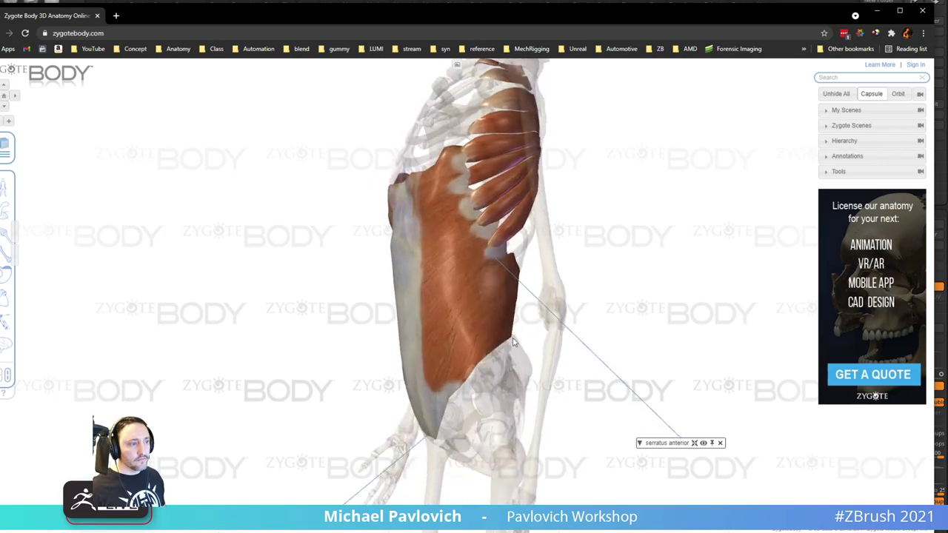
left_click_drag(591, 303, 632, 314)
- Return to ZBrush and refine the upper abdominals and lower ribs with Clay at draw sizes of about 126 and 79
left_click_drag(521, 13, 521, 0)
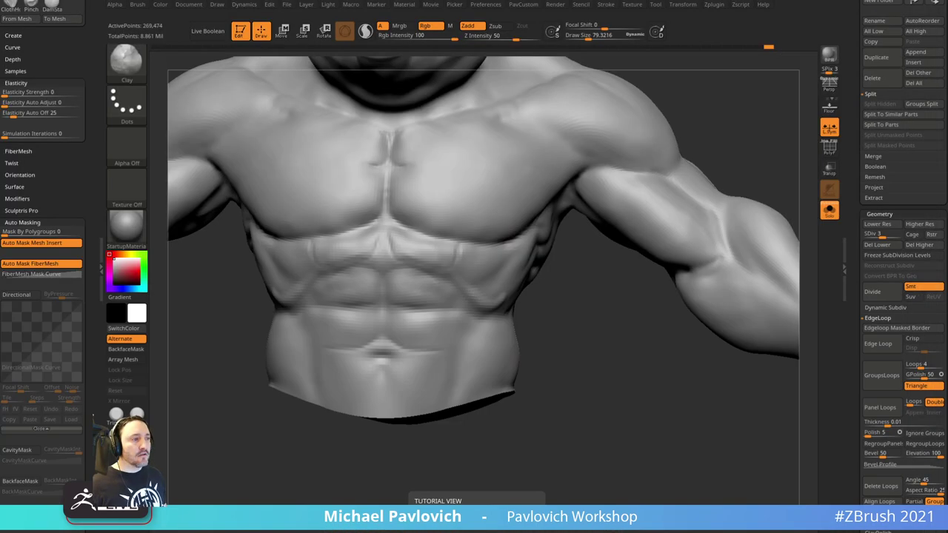
mouse_move(534, 297)
left_mouse_down()
mouse_move(592, 348)
mouse_move(585, 297)
mouse_move(464, 387)
mouse_move(603, 398)
mouse_move(469, 388)
left_mouse_up()
key("s")
left_click_drag(433, 311, 389, 268)
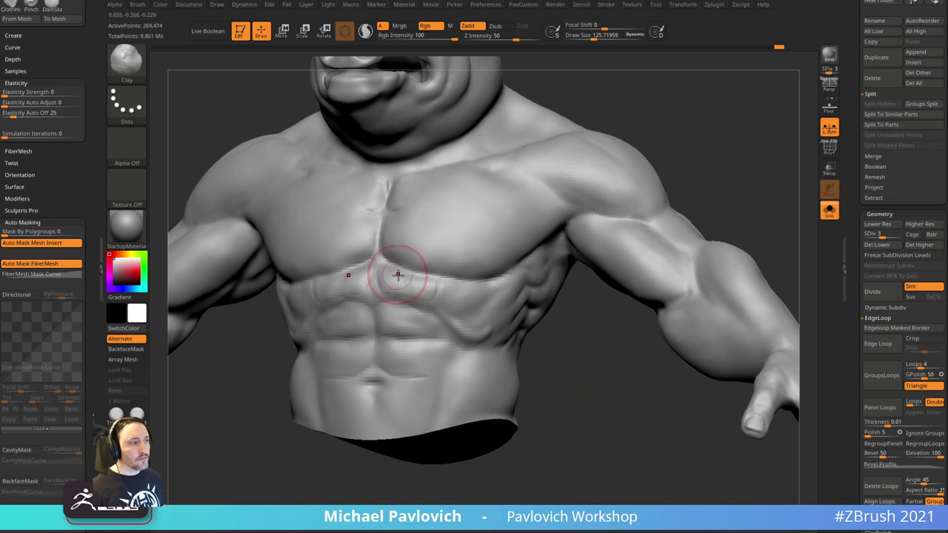
left_click_drag(489, 286, 570, 295)
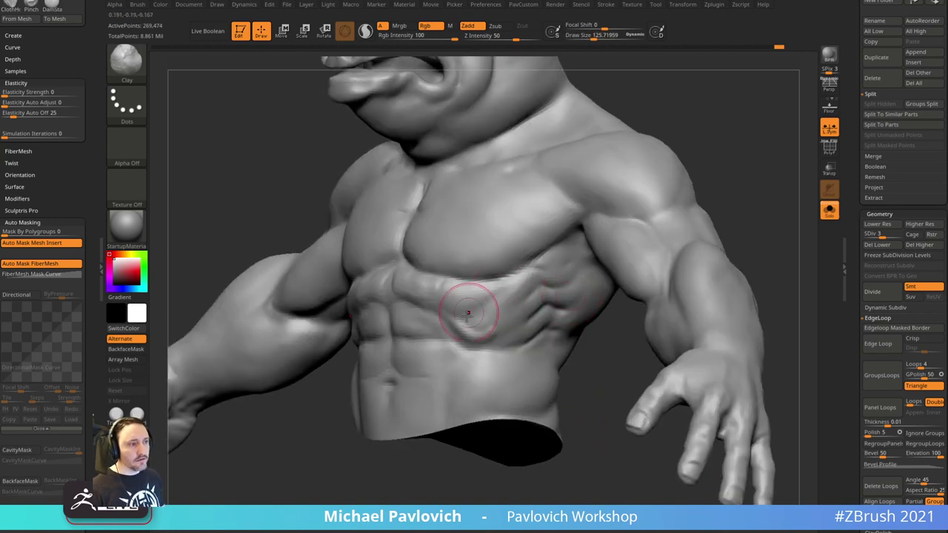
key("s")
left_click_drag(592, 339, 505, 311)
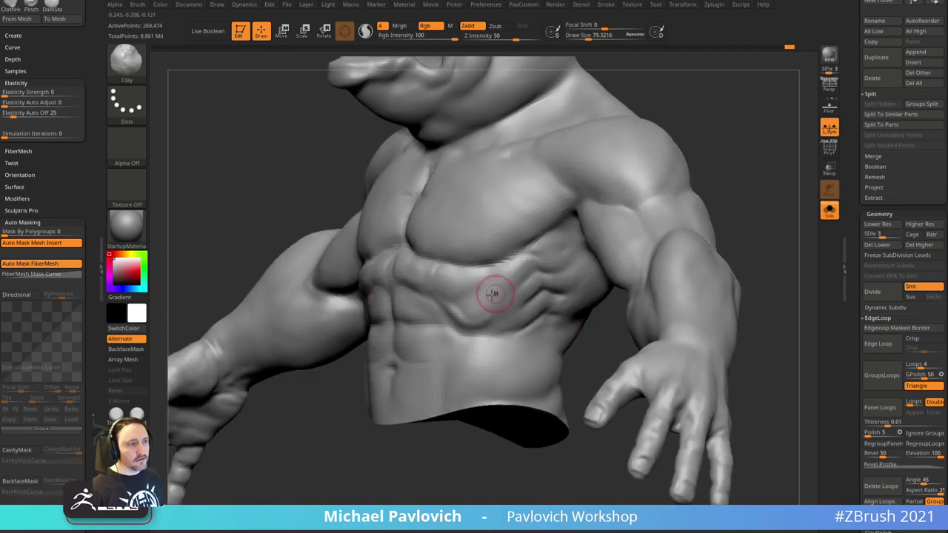
left_click_drag(590, 344, 516, 250)
- Shape the area around and below the shoulder blades with Clay and DamStandard at draw sizes of about 91 to 145, undoing the unwanted stroke
mouse_move(758, 215)
left_mouse_down()
mouse_move(755, 259)
mouse_move(508, 271)
left_mouse_up()
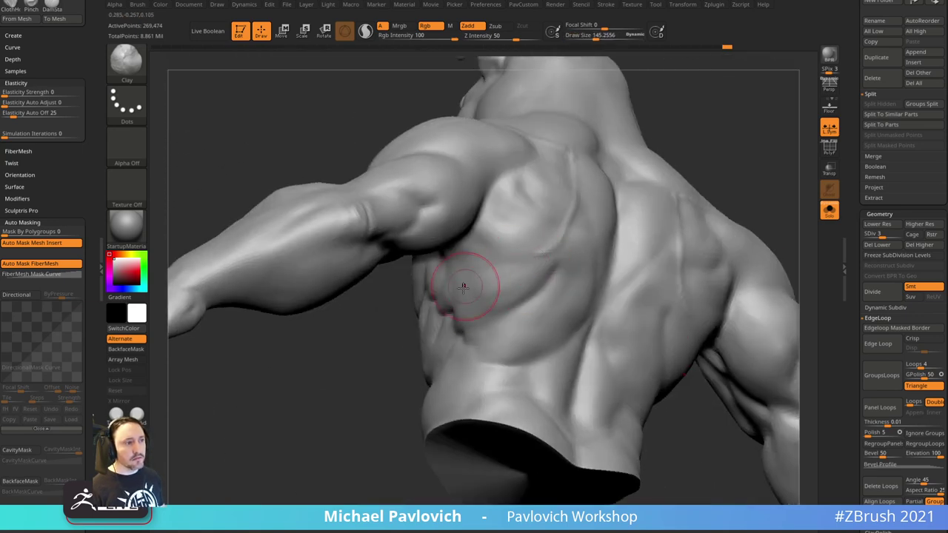
right_click_drag(634, 221, 643, 175)
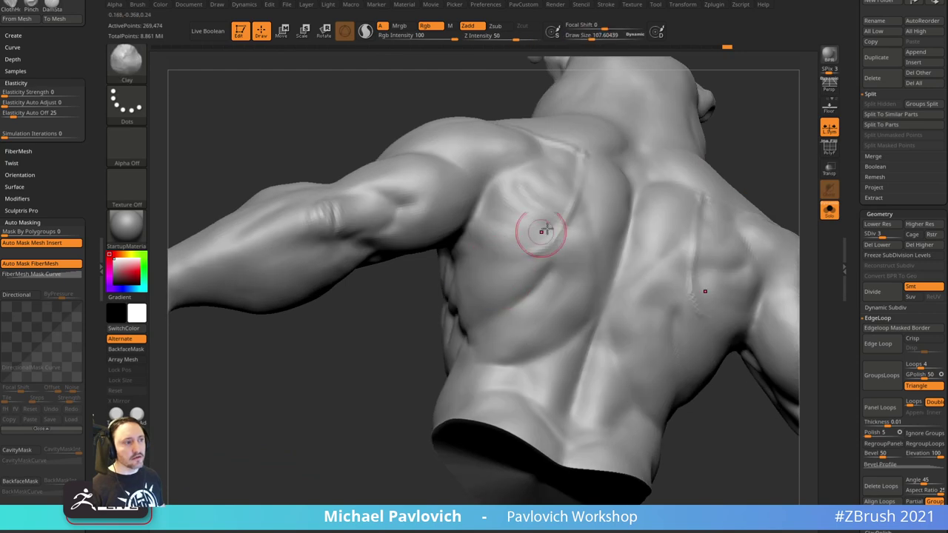
left_click_drag(777, 100, 603, 102, "shift")
key("bracketleft")
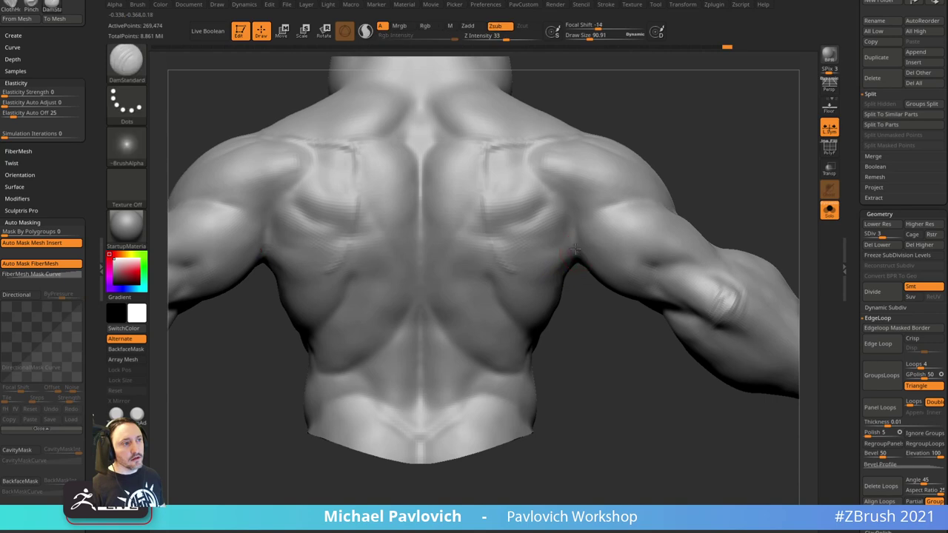
left_click_drag(582, 252, 440, 244)
key("ctrl+z")
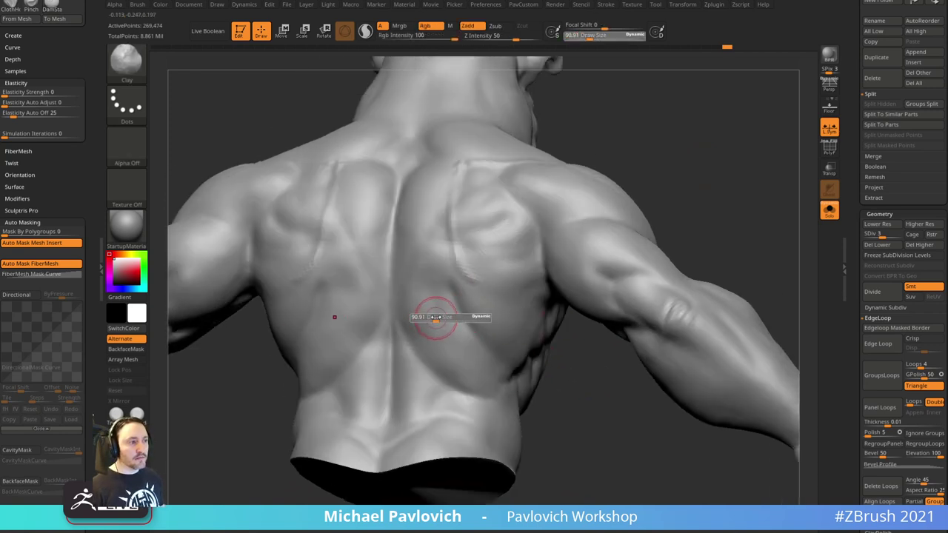
key("shift")
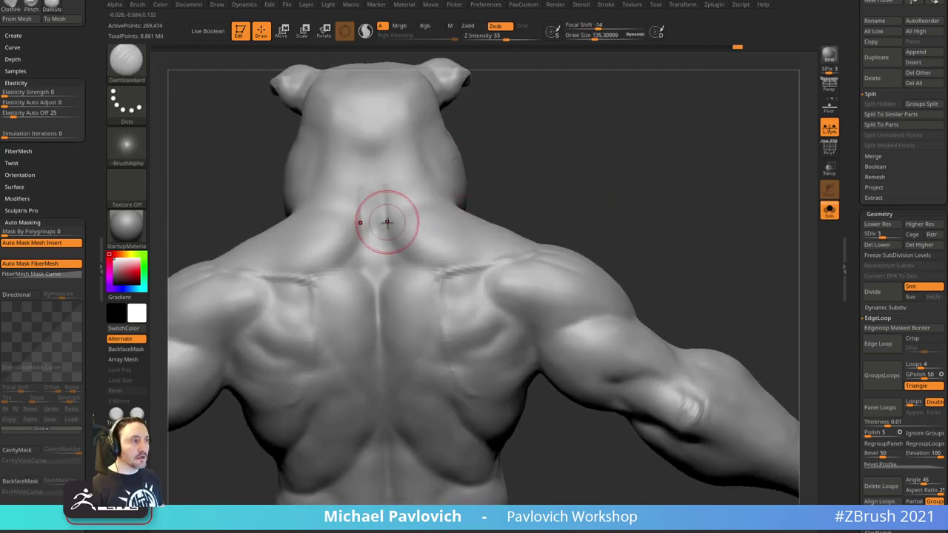
- Deepen the trapezius creases at the base of the neck with DamStandard at a draw size of about 76 and add volume with ClayBuildup
mouse_move(387, 222)
left_mouse_down()
mouse_move(383, 237)
mouse_move(386, 208)
mouse_move(384, 244)
left_mouse_up()
key("ctrl+z")
key("s")
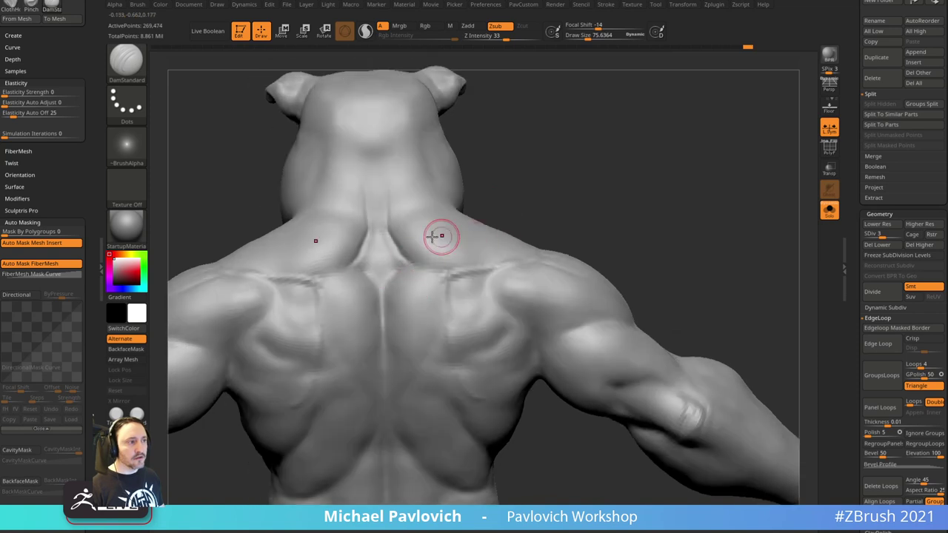
key("shift")
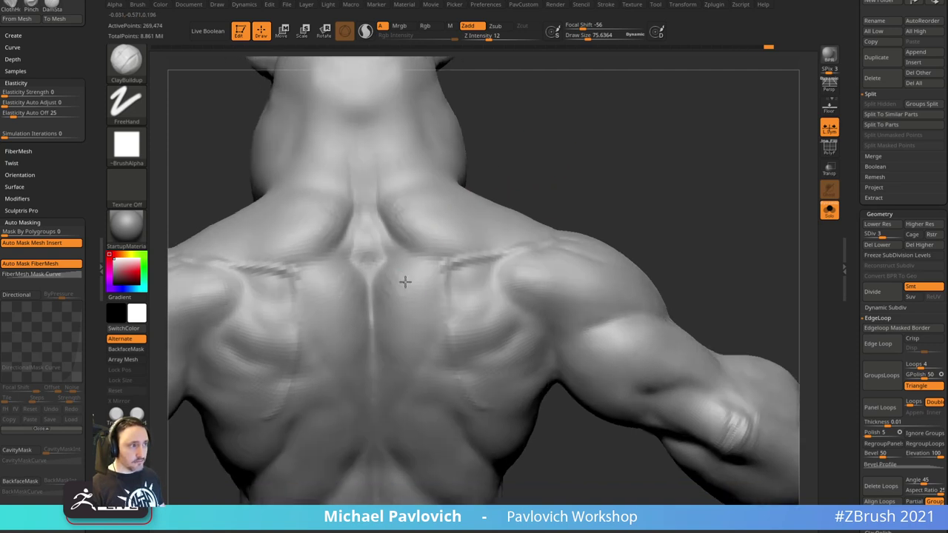
left_click_drag(563, 190, 588, 170)
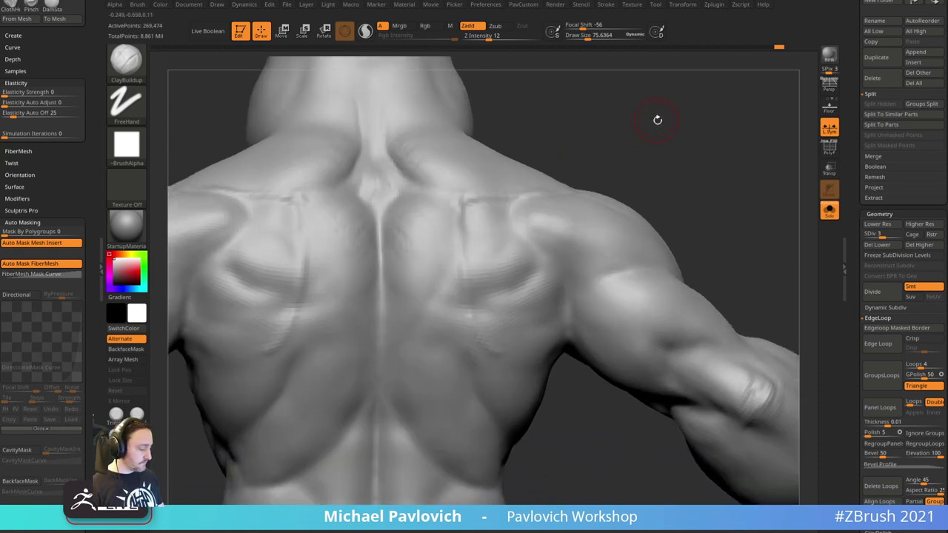
- Draw diagonal lower trapezius ridges from the shoulder blades toward the spine with the Standard brush at a draw size of about 44
key("b")
key("d")
key("s")
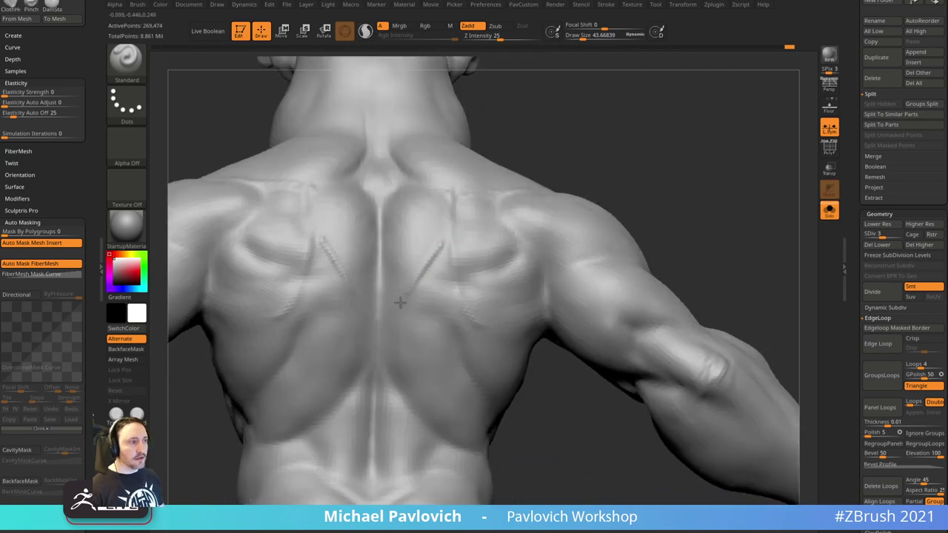
mouse_move(651, 159)
left_mouse_down()
mouse_move(627, 154)
mouse_move(622, 189)
left_mouse_up()
mouse_move(652, 222)
left_mouse_down()
mouse_move(658, 197)
mouse_move(624, 216)
left_mouse_up()
mouse_move(539, 175)
left_mouse_down()
mouse_move(391, 256)
mouse_move(484, 180)
left_mouse_up()
key("shift")
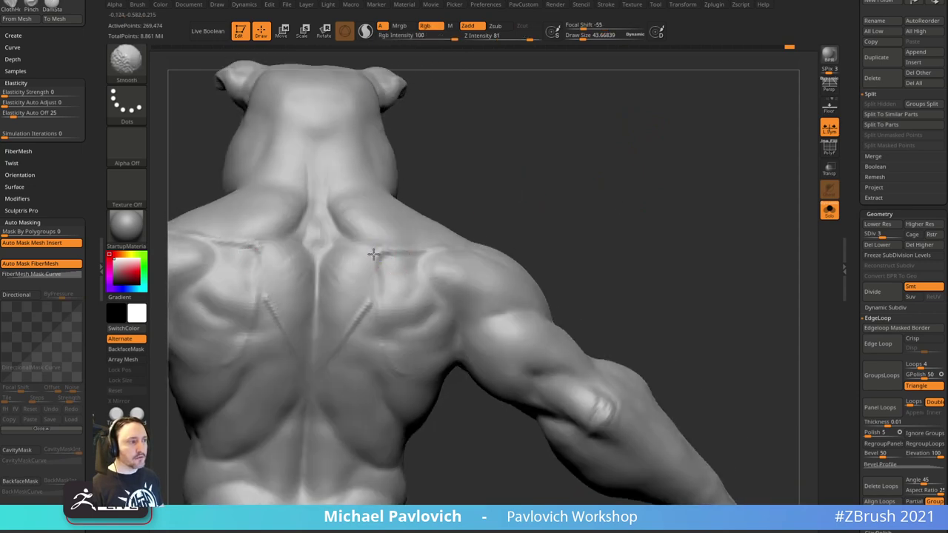
- Refine the trapezius at the neck base and the upper inner ridge of the shoulder blades with Standard, and smooth the transitions
mouse_move(347, 256)
left_mouse_down()
mouse_move(501, 184)
mouse_move(333, 239)
left_mouse_up()
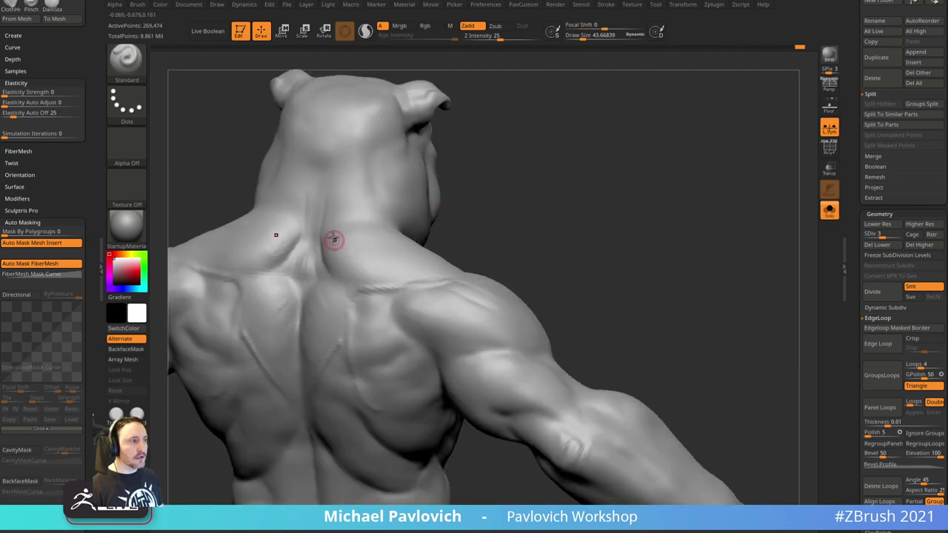
mouse_move(476, 153)
left_mouse_down()
mouse_move(363, 184)
mouse_move(545, 201)
mouse_move(331, 309)
mouse_move(514, 186)
left_mouse_up()
key("shift")
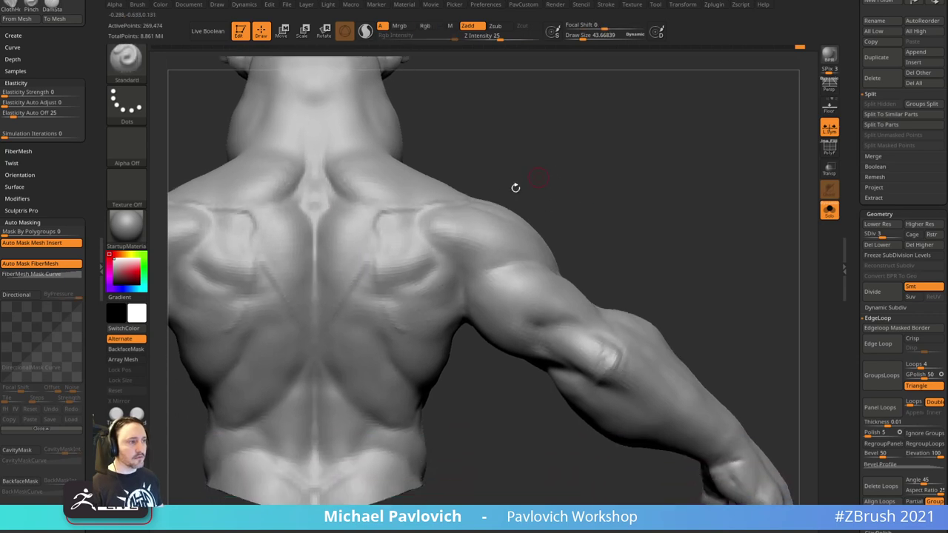
left_click_drag(359, 192, 431, 186, "shift")
mouse_move(603, 162)
left_mouse_down()
mouse_move(572, 173)
mouse_move(574, 133)
mouse_move(656, 173)
mouse_move(642, 161)
left_mouse_up()
- Build up the muscle below the shoulder blade toward the armpit with Clay at a draw size of about 126
key("b")
key("c")
key("l")
left_click_drag(369, 276, 398, 283)
key("s")
mouse_move(583, 185)
left_mouse_down()
mouse_move(451, 227)
mouse_move(488, 182)
mouse_move(490, 194)
left_mouse_up()
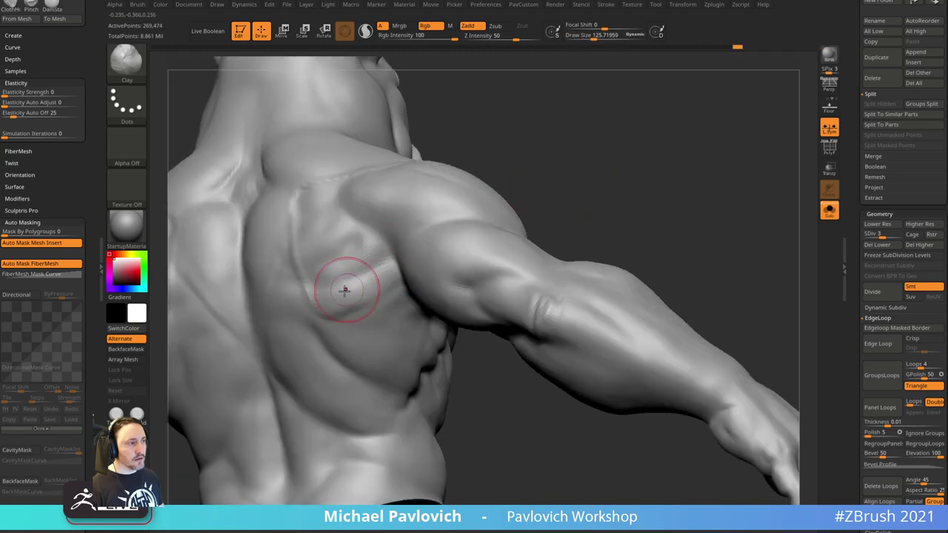
left_click_drag(579, 178, 512, 199, "shift")
- Set the draw size to about 116 and carve the crease between the back and upper arm behind the armpit with DamStandard
key("s")
left_click_drag(397, 285, 392, 286)
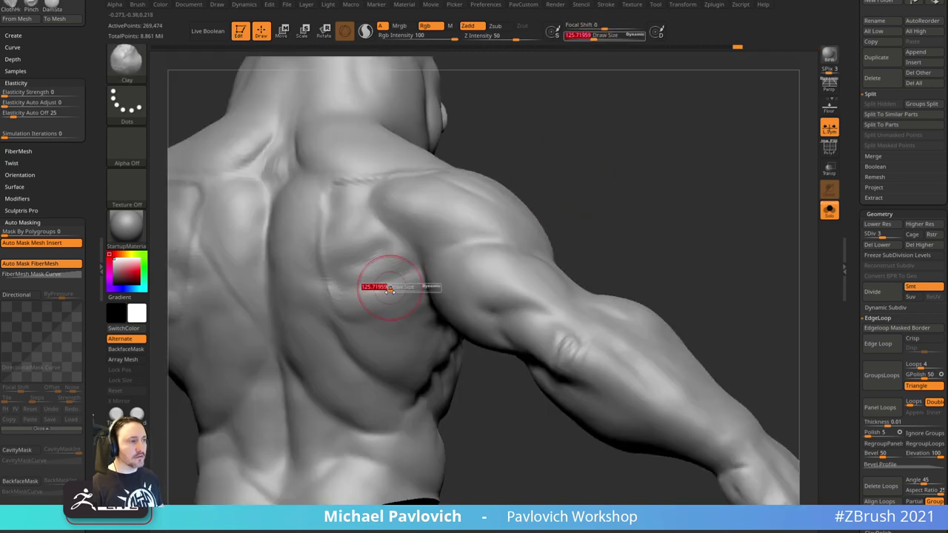
mouse_move(548, 196)
left_mouse_down()
mouse_move(610, 188)
mouse_move(587, 199)
left_mouse_up()
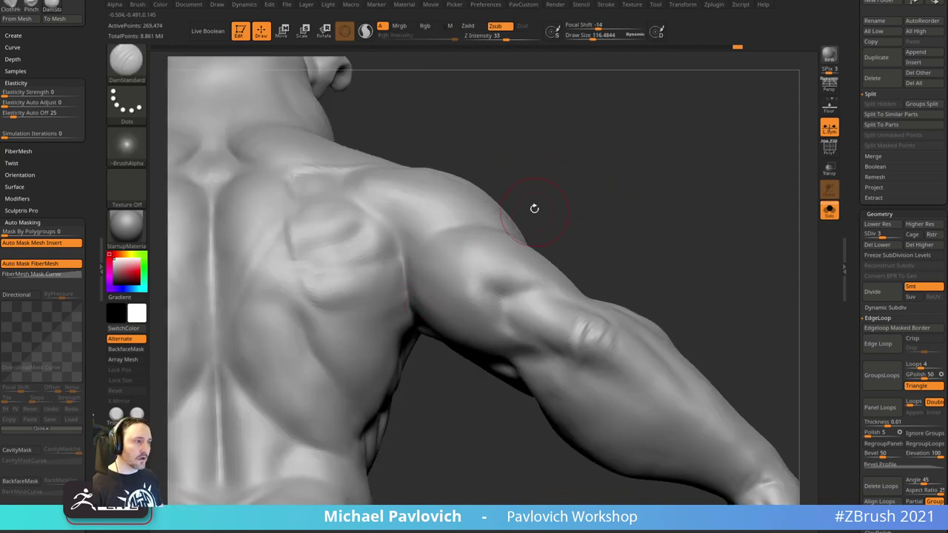
left_click_drag(534, 208, 408, 294)
left_click_drag(545, 231, 474, 254)
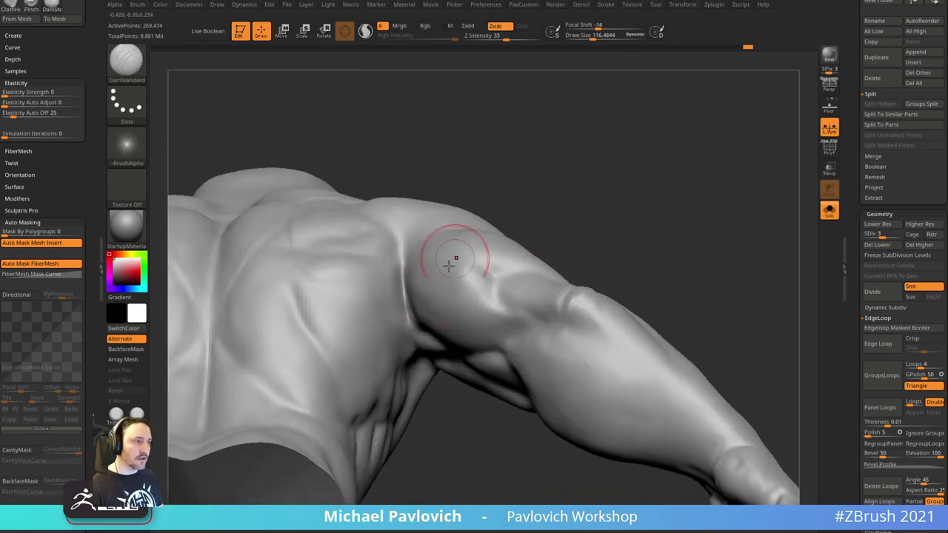
mouse_move(503, 185)
left_mouse_down()
mouse_move(505, 152)
mouse_move(507, 258)
left_mouse_up()
- Fill and smooth the junction of shoulder blade, rear deltoid and triceps with Clay at a draw size of about 91
key("[")
left_click_drag(524, 200, 549, 194)
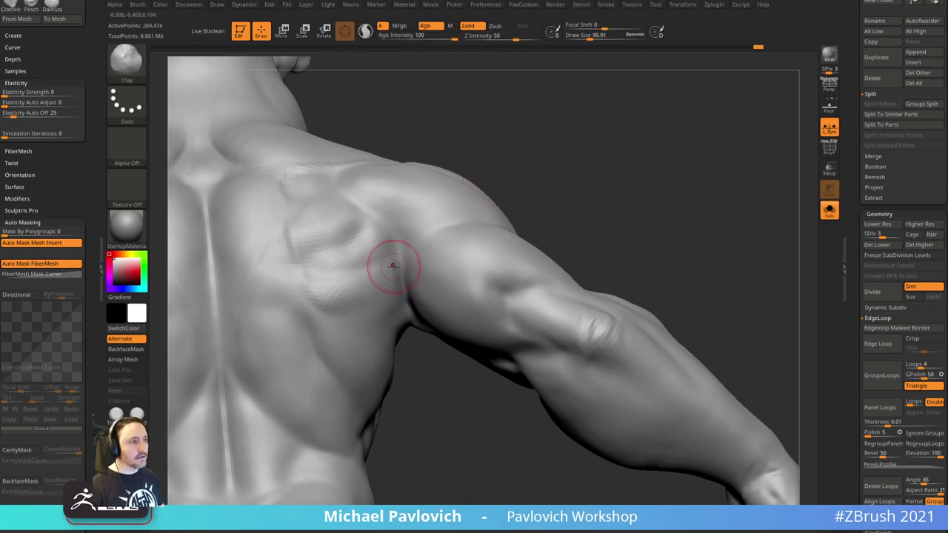
left_click_drag(546, 200, 546, 152)
left_click_drag(403, 282, 400, 241, "shift")
mouse_move(507, 406)
left_mouse_down()
mouse_move(451, 408)
mouse_move(474, 394)
left_mouse_up()
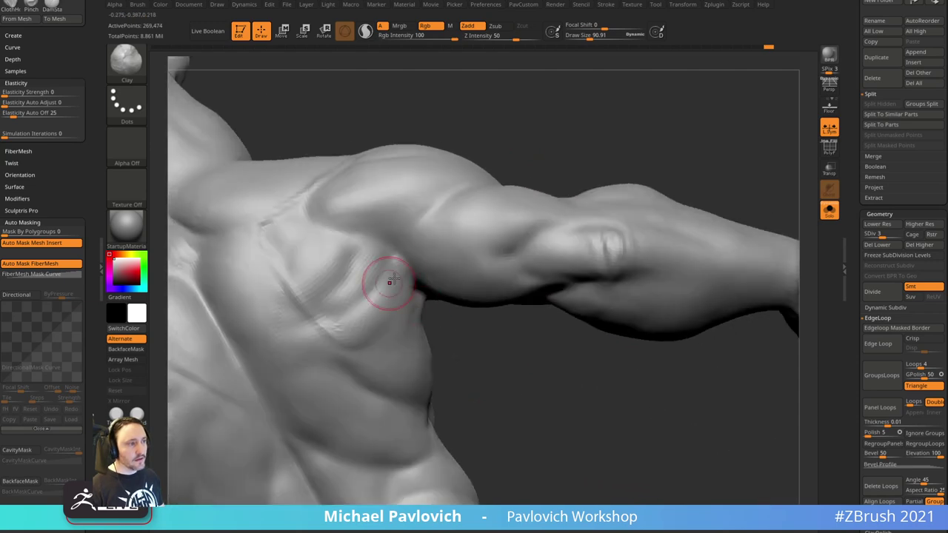
left_click_drag(488, 358, 618, 157)
left_click_drag(698, 165, 710, 214)
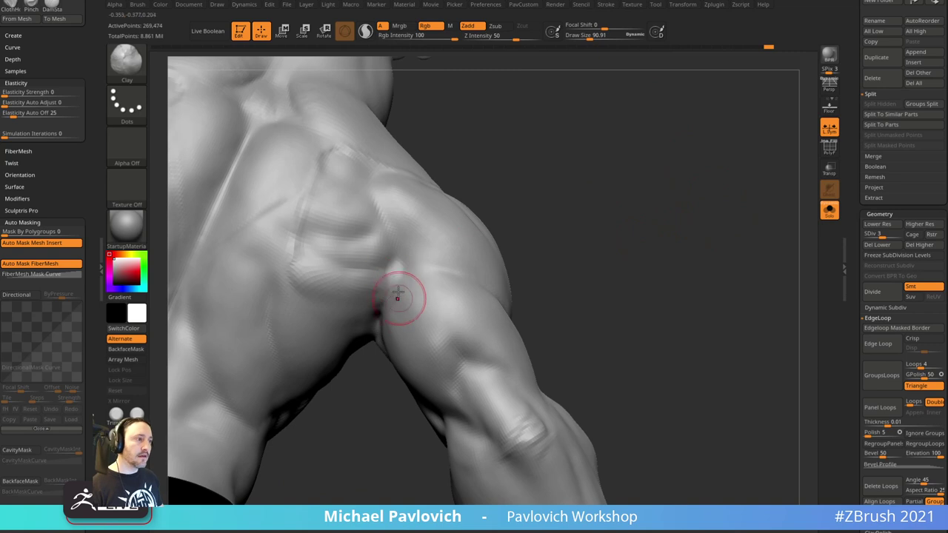
left_click_drag(400, 308, 402, 275, "shift")
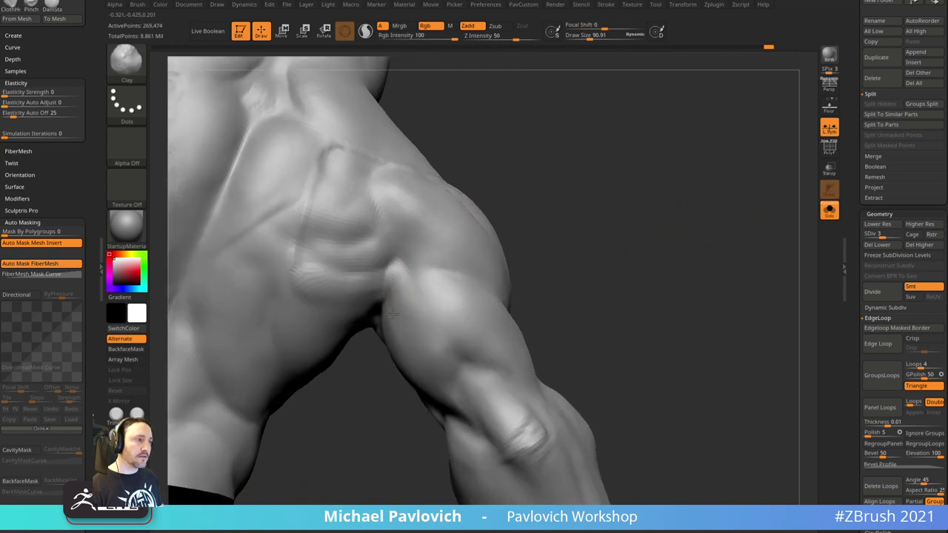
- Smooth the upper triceps behind the armpit and refine where it passes under the rear deltoid with Clay at a draw size of about 83
right_click_drag(451, 310, 425, 314)
key("s")
left_click_drag(415, 314, 435, 330, "shift")
mouse_move(463, 307)
right_mouse_down()
mouse_move(538, 244)
mouse_move(515, 250)
right_mouse_up()
right_click_drag(393, 272, 457, 220)
key("s")
right_click_drag(407, 276, 495, 228)
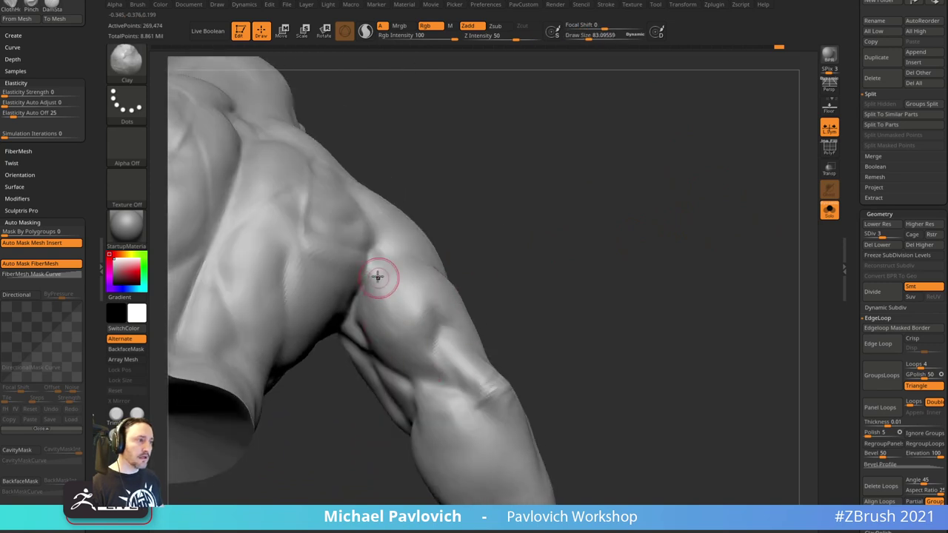
- Build up the upper end of the triceps where it passes under the rear deltoid with Clay at a draw size of about 79
mouse_move(458, 215)
left_mouse_down()
mouse_move(385, 279)
mouse_move(455, 227)
left_mouse_up()
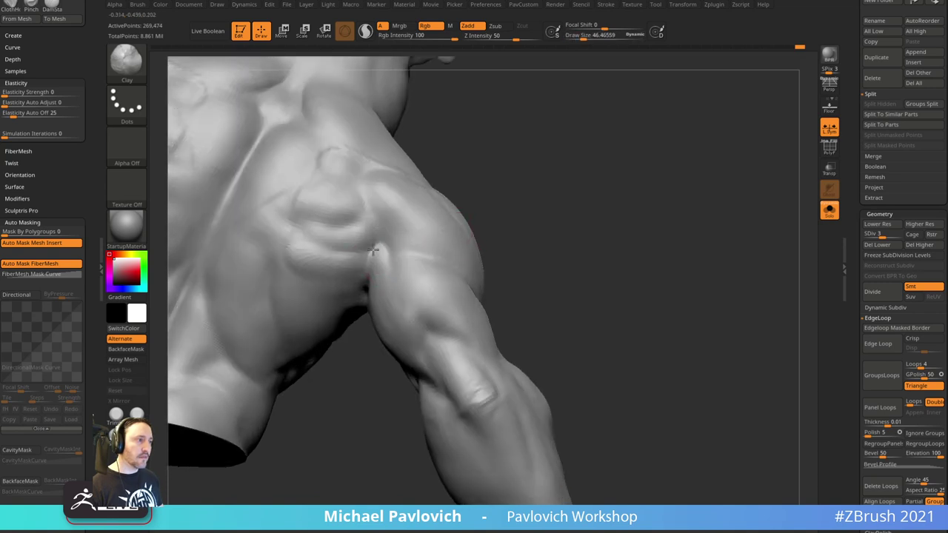
key("s")
left_click_drag(373, 250, 378, 251)
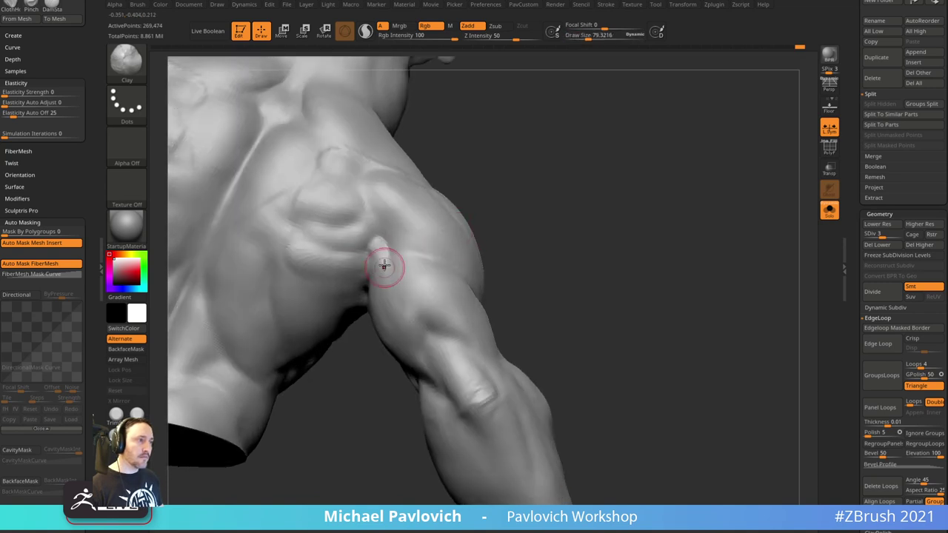
mouse_move(455, 220)
left_mouse_down()
mouse_move(360, 272)
mouse_move(616, 271)
mouse_move(514, 288)
left_mouse_up()
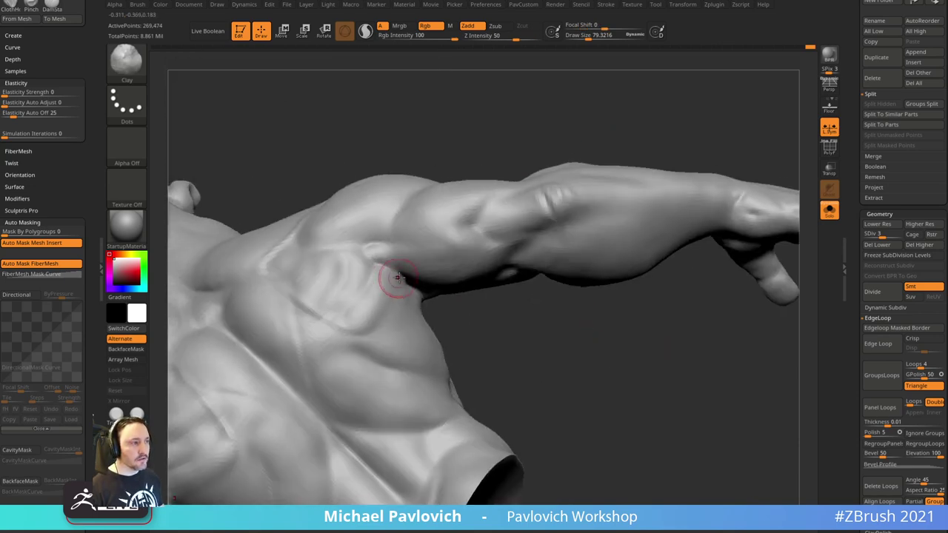
mouse_move(364, 300)
left_mouse_down()
mouse_move(614, 131)
mouse_move(612, 178)
mouse_move(364, 311)
mouse_move(599, 186)
mouse_move(387, 316)
mouse_move(502, 266)
left_mouse_up()
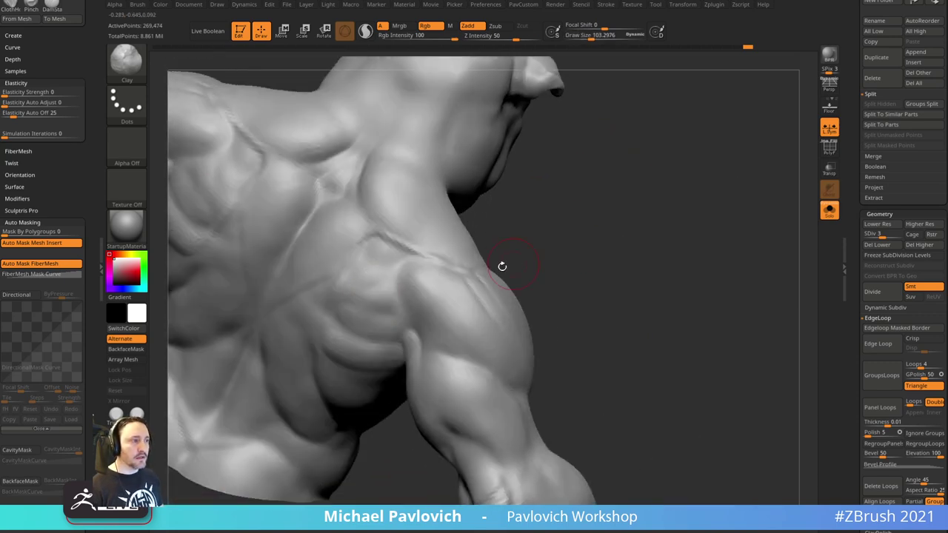
- Smooth and refine the groove between trapezius and rear deltoid along the shoulder blade's ridge, using Clay at a draw size of about 95
key("shift")
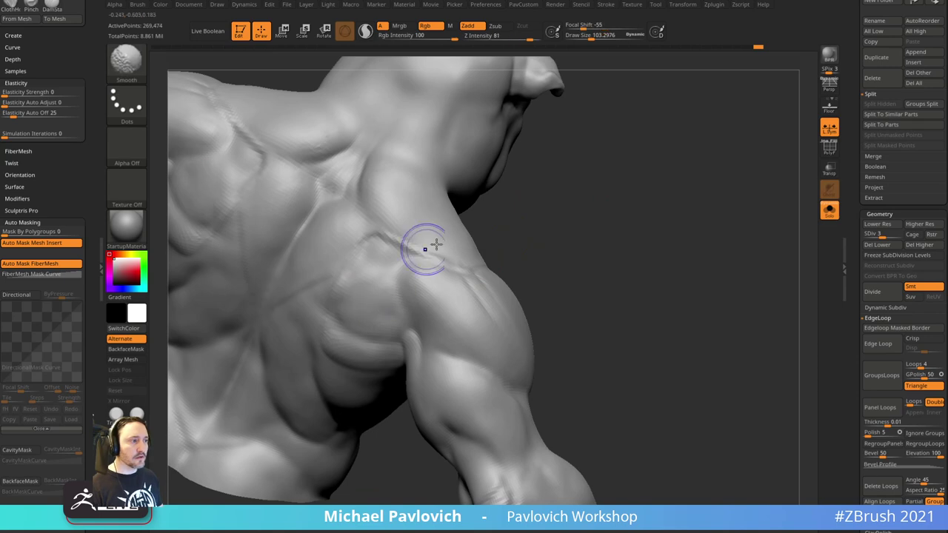
left_click_drag(424, 249, 392, 283)
right_click_drag(334, 295, 405, 247)
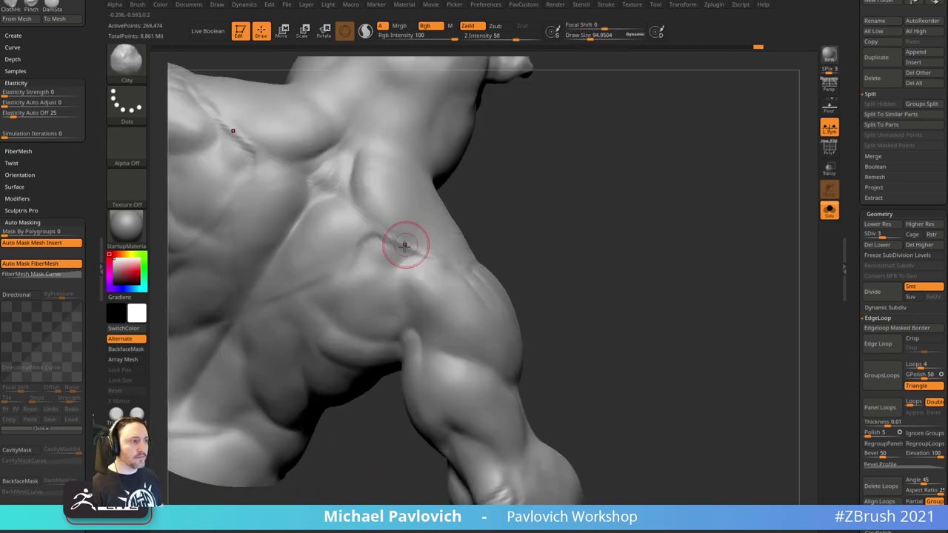
left_click_drag(404, 248, 378, 228, "shift")
right_click_drag(378, 229, 419, 254)
key("s")
left_click_drag(419, 252, 464, 248)
right_click_drag(464, 248, 403, 278)
key("s")
left_click_drag(396, 278, 382, 276)
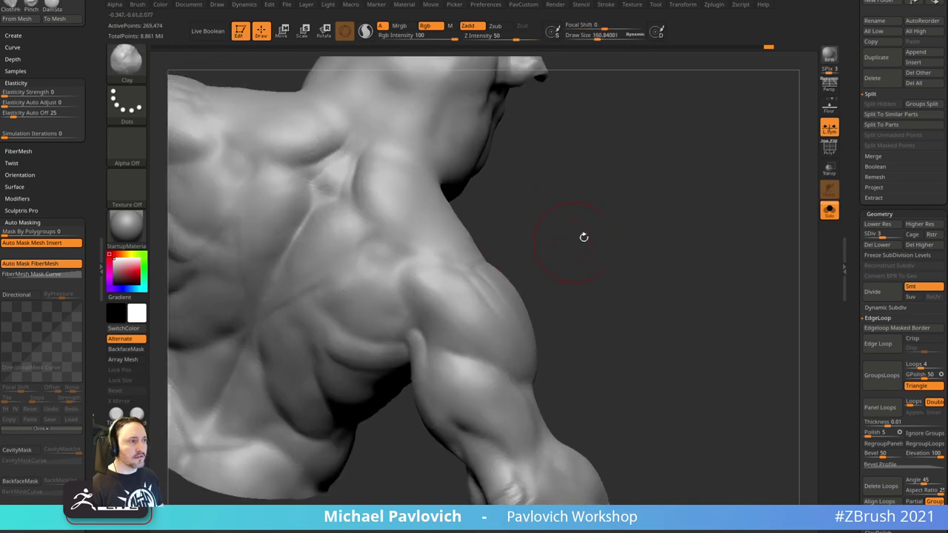
- Shape and smooth the trapezius above the shoulder blade with Clay at a draw size of about 183, undoing the last stroke
left_click_drag(581, 237, 514, 205)
right_click_drag(500, 156, 477, 214)
key("s")
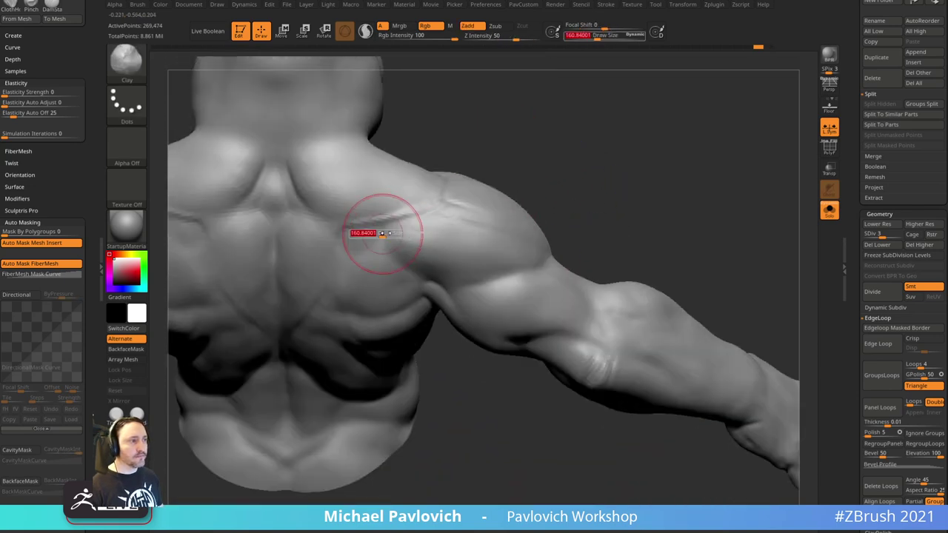
left_click_drag(385, 232, 376, 231)
left_click_drag(385, 219, 387, 214, "shift")
mouse_move(576, 201)
right_mouse_down()
mouse_move(586, 144)
mouse_move(490, 175)
right_mouse_up()
mouse_move(490, 174)
left_mouse_down()
mouse_move(577, 129)
mouse_move(563, 195)
mouse_move(364, 265)
left_mouse_up()
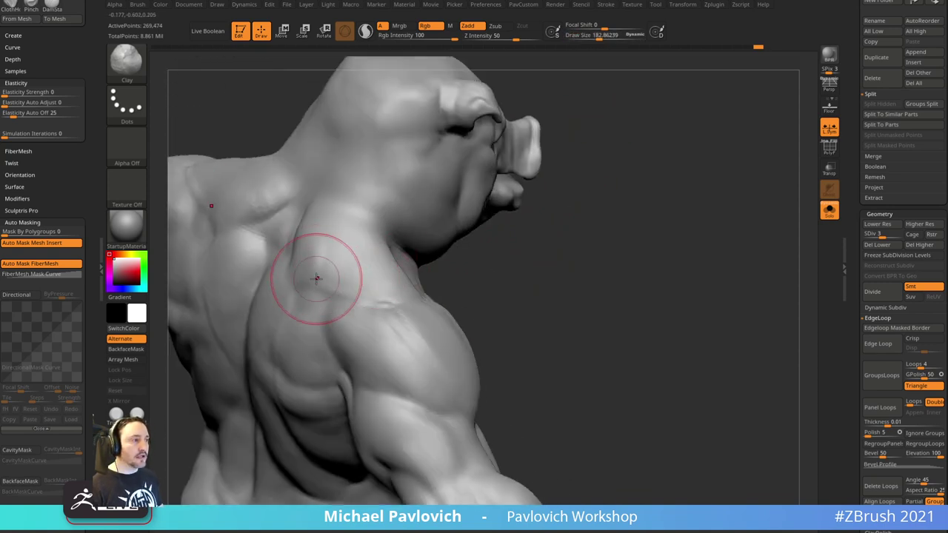
left_click_drag(488, 291, 348, 271)
key("ctrl+z")
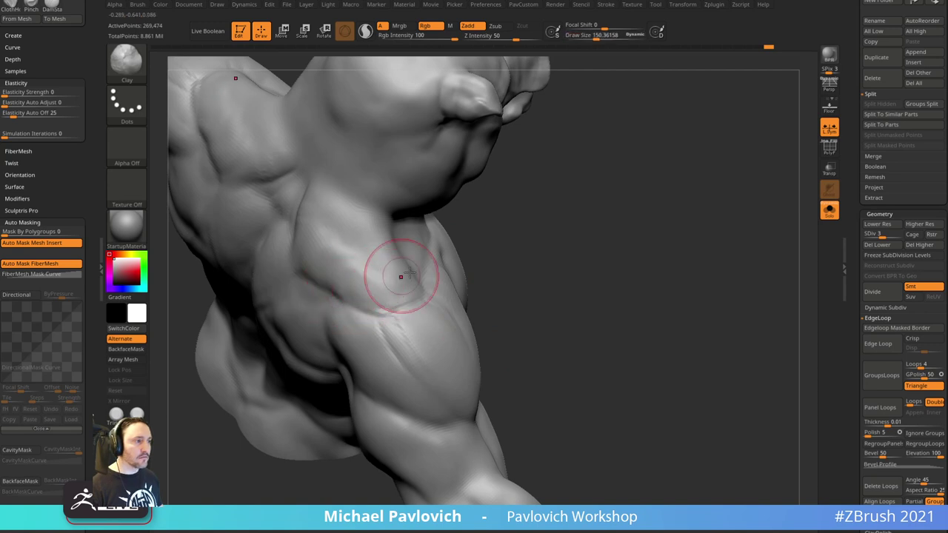
- Refine the trapezius toward its attachment at the top of the shoulder with Clay, reducing the draw size to about 126
right_click_drag(400, 276, 379, 293)
key("s")
left_click_drag(468, 263, 502, 233)
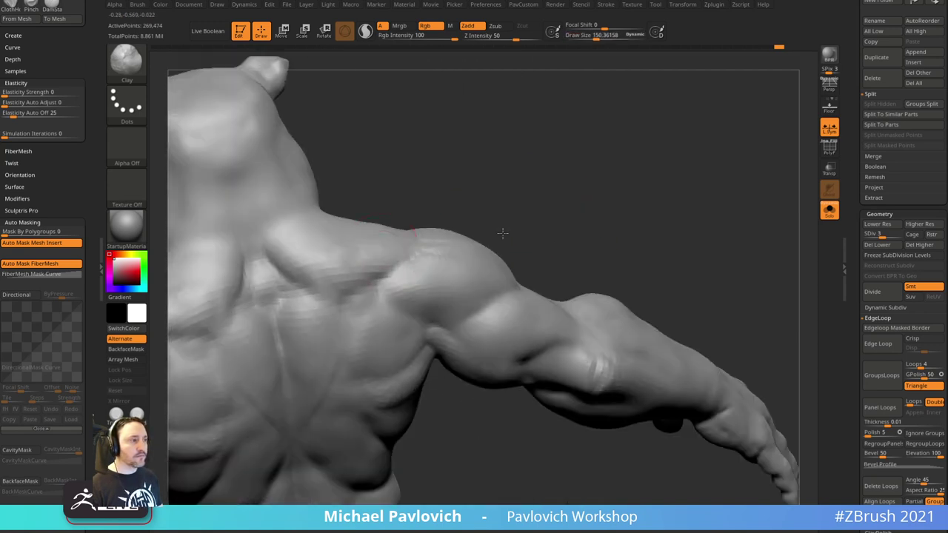
right_click_drag(327, 274, 428, 227)
key("s")
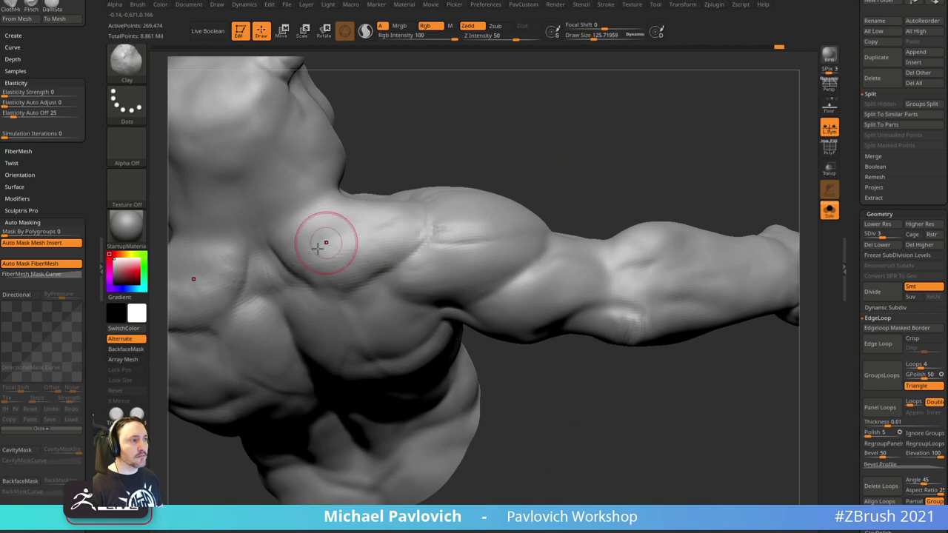
- Refine the muscle between the spine and shoulder blade with Clay, and smooth it at a draw size of about 99
mouse_move(317, 248)
right_mouse_down()
mouse_move(511, 120)
mouse_move(311, 252)
mouse_move(369, 250)
mouse_move(529, 155)
mouse_move(402, 218)
right_mouse_up()
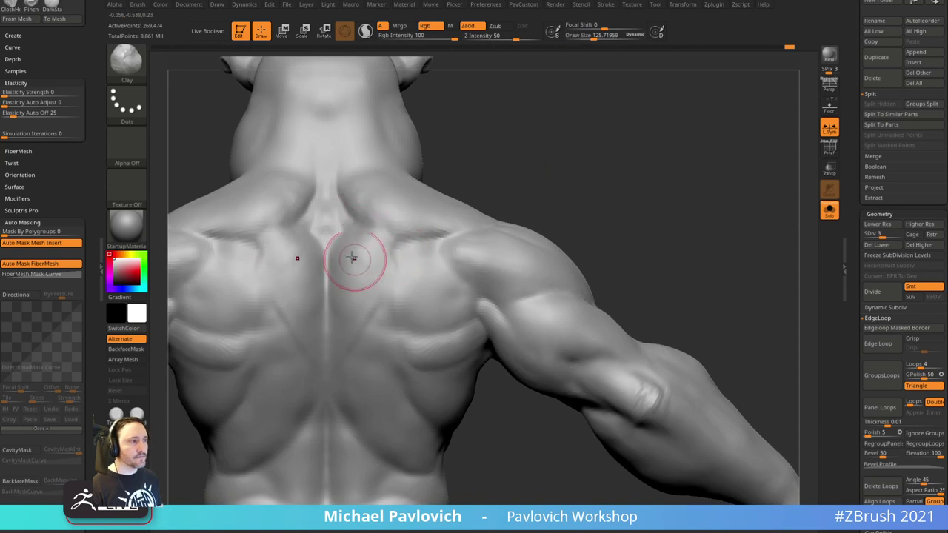
key("shift")
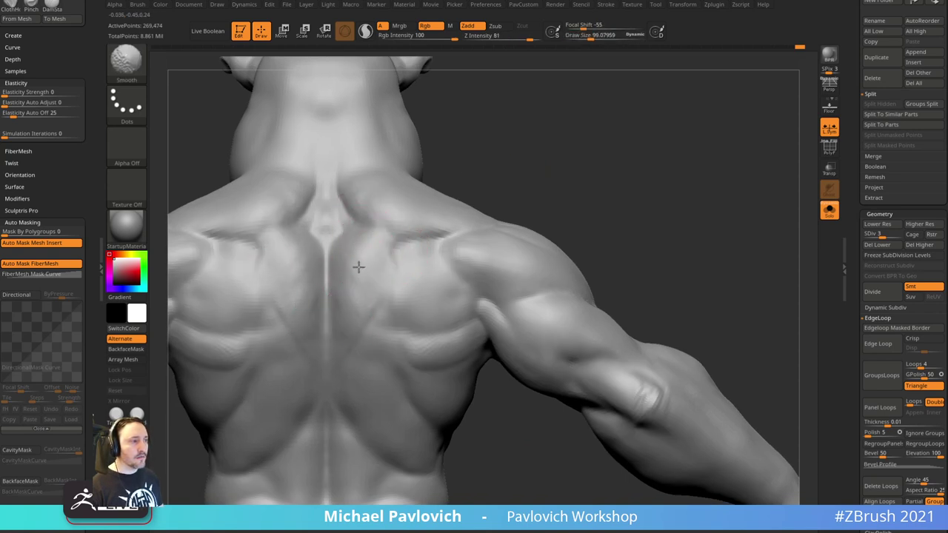
right_click_drag(395, 246, 356, 291)
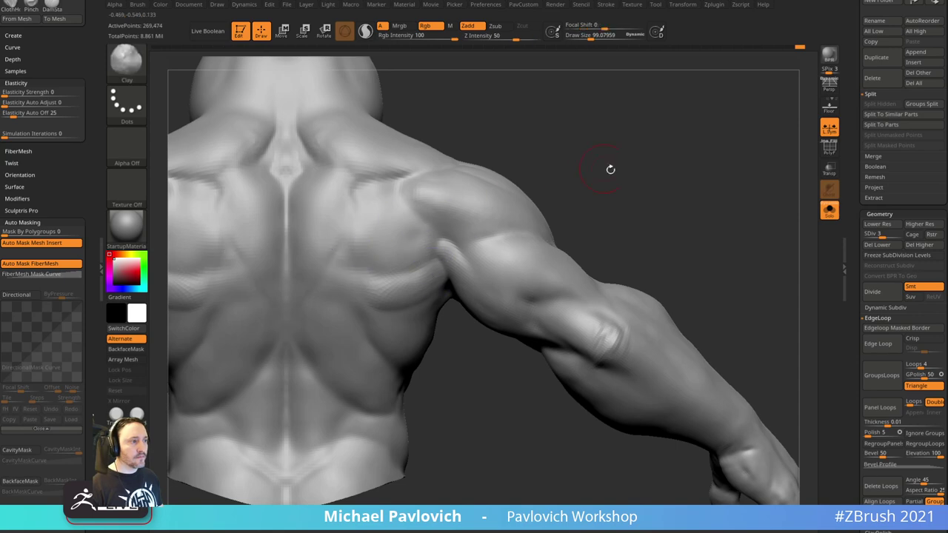
- Fill out the upper triceps below the rear deltoid with Clay at draw sizes of about 177 and 156
mouse_move(609, 167)
right_mouse_down()
mouse_move(694, 175)
mouse_move(599, 399)
mouse_move(681, 232)
mouse_move(373, 212)
mouse_move(615, 186)
mouse_move(624, 202)
mouse_move(570, 158)
mouse_move(533, 182)
mouse_move(583, 194)
mouse_move(577, 163)
mouse_move(639, 156)
mouse_move(590, 237)
right_mouse_up()
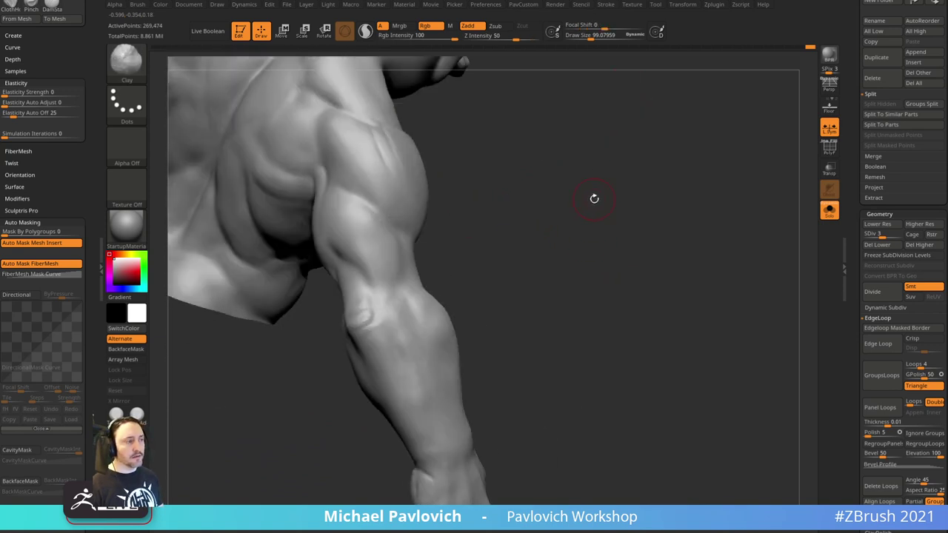
mouse_move(594, 198)
right_mouse_down()
mouse_move(556, 237)
mouse_move(552, 211)
mouse_move(565, 203)
mouse_move(363, 243)
right_mouse_up()
key("bracketleft")
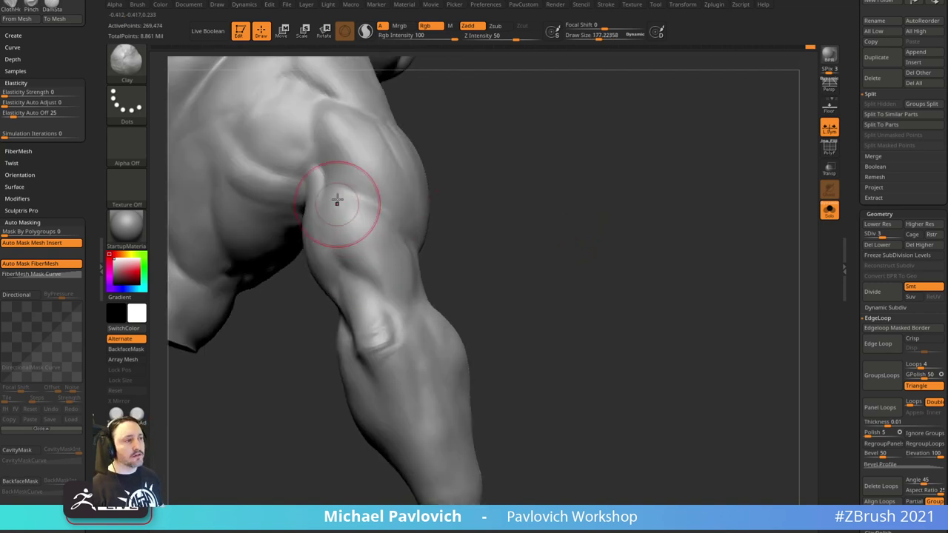
right_click_drag(495, 194, 426, 202)
key("bracketleft")
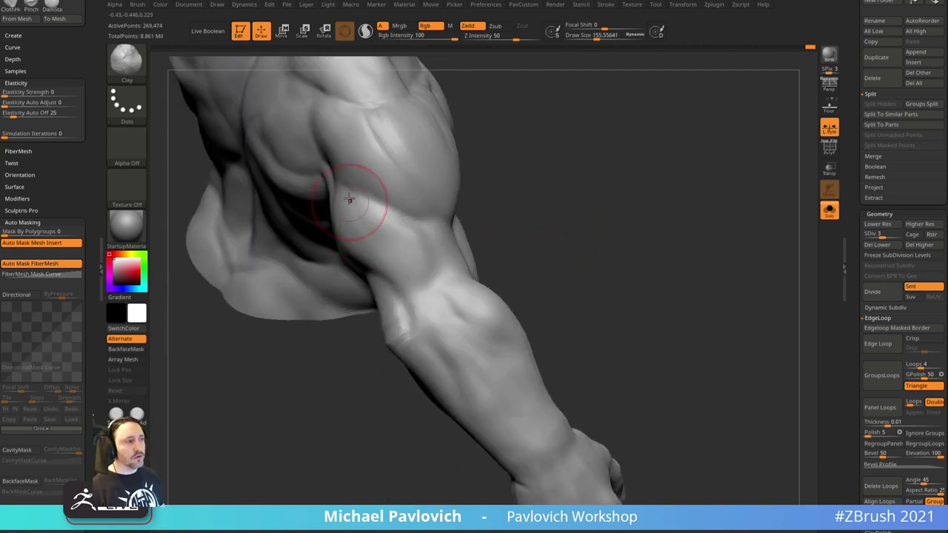
mouse_move(374, 228)
right_mouse_down()
mouse_move(590, 210)
mouse_move(454, 218)
mouse_move(377, 263)
mouse_move(562, 237)
right_mouse_up()
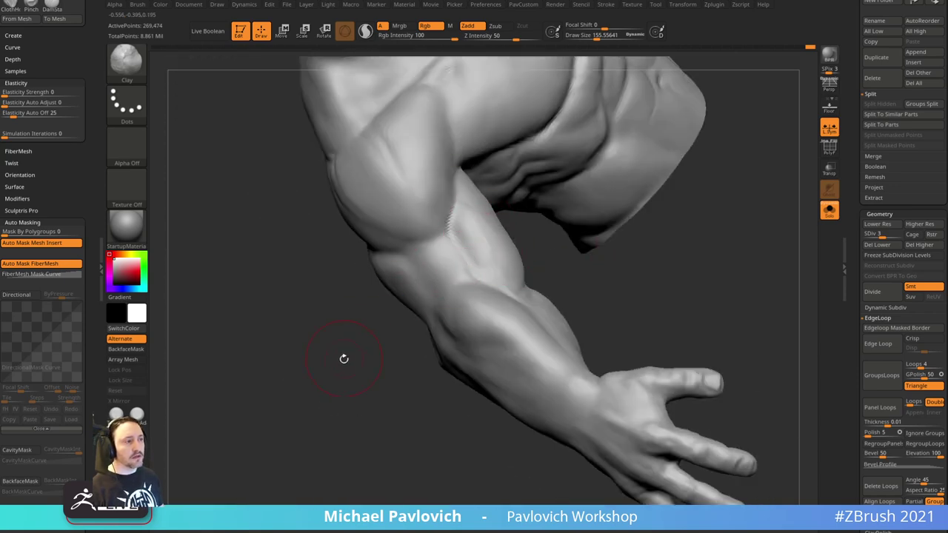
- Smooth the outer triceps and its transition into the lower edge of the deltoid
mouse_move(342, 359)
right_mouse_down()
mouse_move(478, 210)
mouse_move(634, 220)
mouse_move(682, 140)
mouse_move(377, 332)
mouse_move(471, 386)
mouse_move(335, 326)
right_mouse_up()
mouse_move(472, 333)
right_mouse_down()
mouse_move(324, 239)
mouse_move(262, 186)
mouse_move(451, 275)
mouse_move(485, 234)
mouse_move(518, 277)
mouse_move(561, 294)
mouse_move(558, 258)
mouse_move(342, 303)
right_mouse_up()
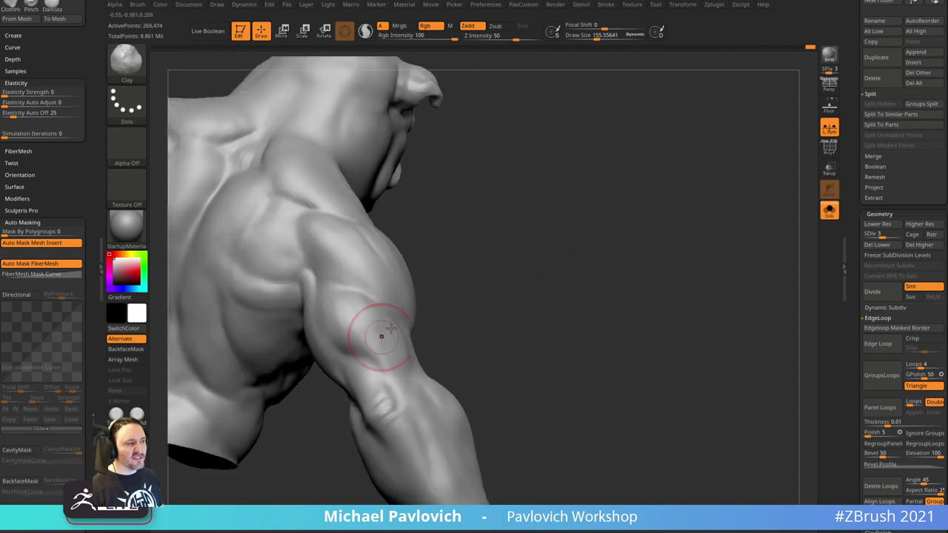
key("shift")
mouse_move(382, 336)
right_mouse_down()
mouse_move(331, 317)
mouse_move(450, 296)
right_mouse_up()
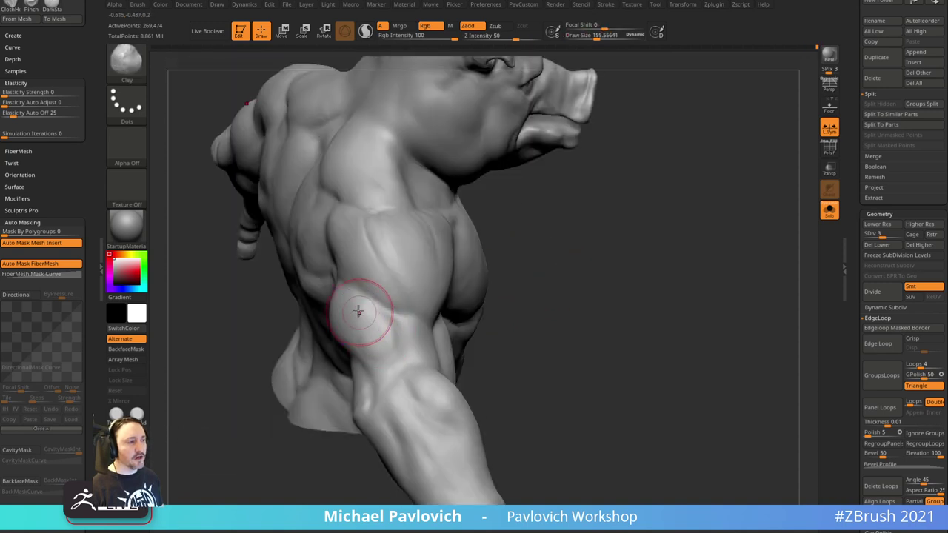
mouse_move(358, 311)
left_mouse_down("shift")
mouse_move(379, 352)
mouse_move(371, 343)
left_mouse_up("shift")
right_click_drag(383, 327, 420, 370)
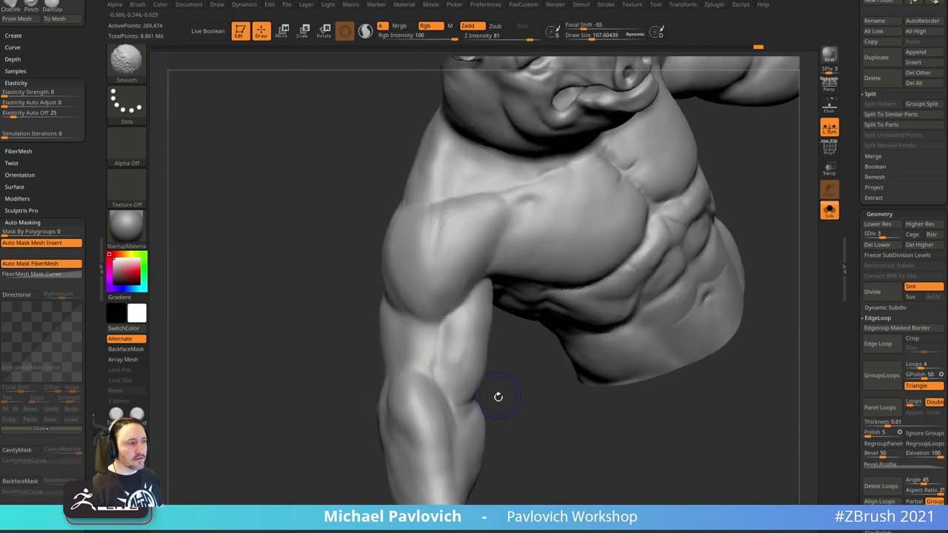
- Build up the rear deltoid's origin beneath the shoulder blade's ridge with Clay at a draw size of about 91
right_click_drag(496, 393, 529, 244)
right_click_drag(440, 314, 658, 221)
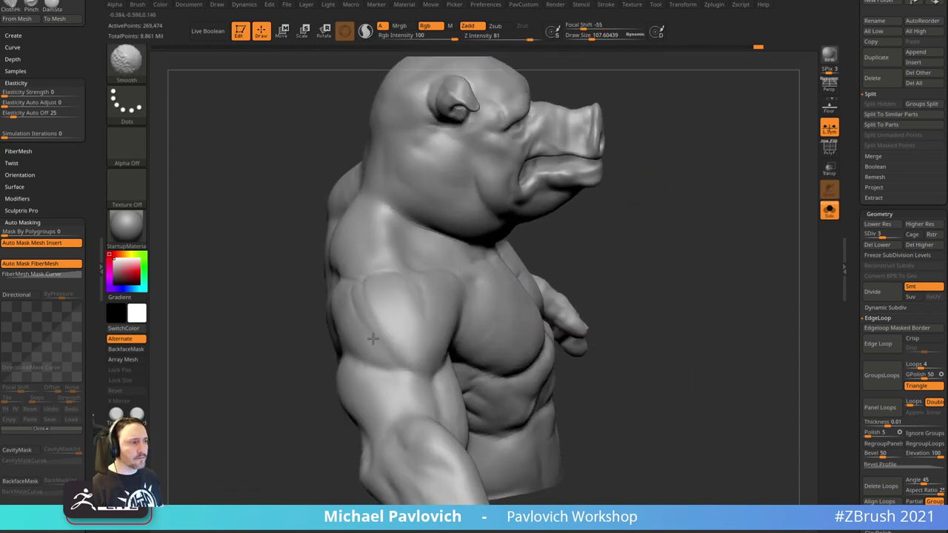
right_click_drag(614, 267, 588, 262)
mouse_move(335, 318)
right_mouse_down()
mouse_move(476, 254)
mouse_move(547, 259)
mouse_move(561, 279)
mouse_move(559, 266)
mouse_move(519, 199)
mouse_move(508, 243)
mouse_move(352, 299)
right_mouse_up()
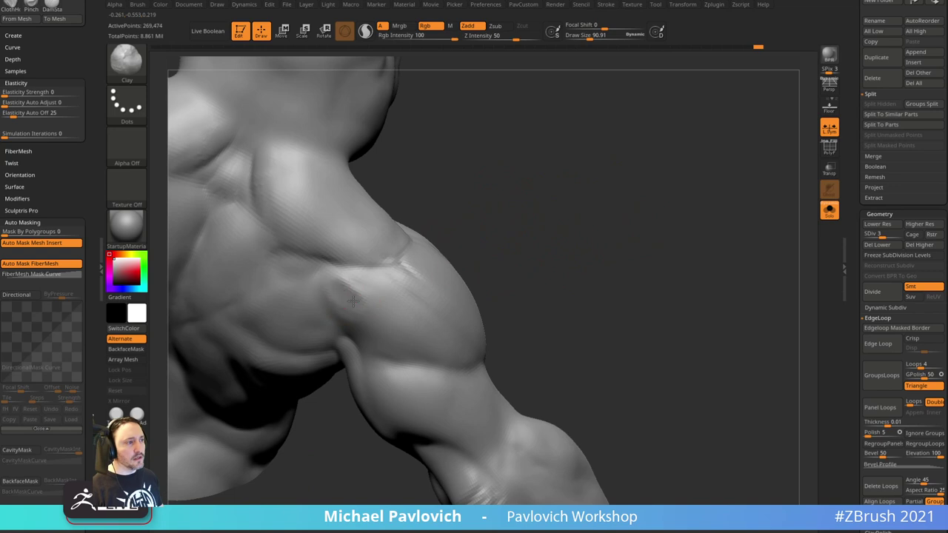
mouse_move(509, 224)
right_mouse_down()
mouse_move(563, 254)
mouse_move(352, 294)
right_mouse_up()
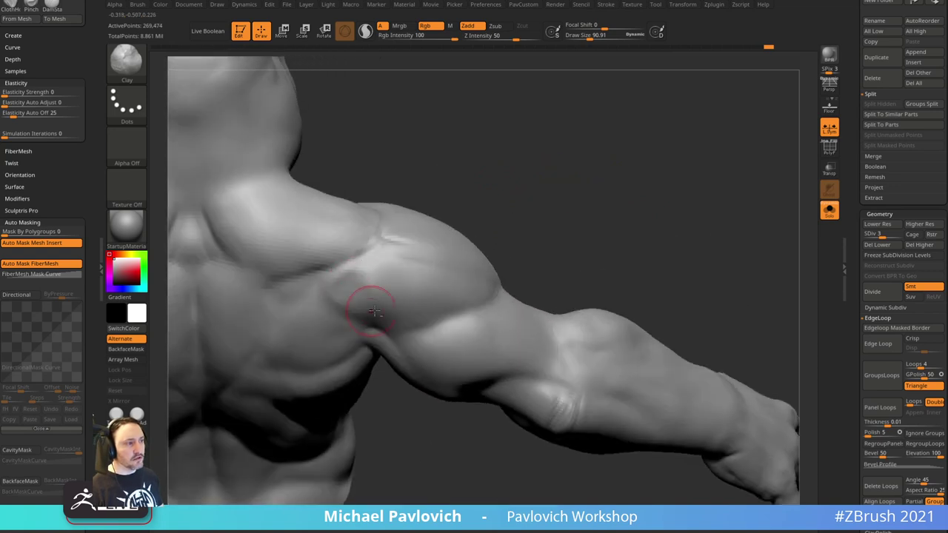
mouse_move(374, 311)
left_mouse_down()
mouse_move(362, 262)
mouse_move(298, 264)
left_mouse_up()
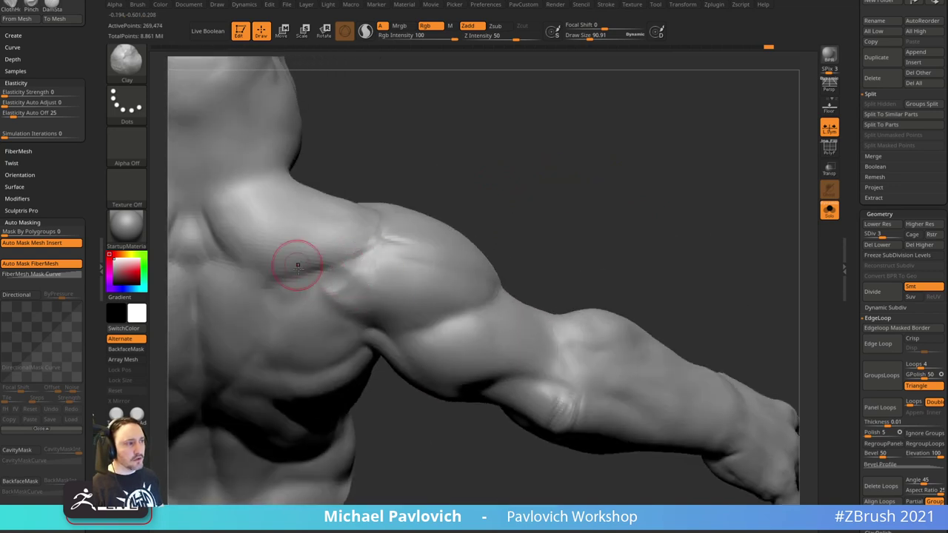
- Carve the border between the rear deltoid and shoulder blade with DamStandard at a draw size of about 91
right_click_drag(477, 185, 481, 214)
key("b")
key("d")
key("s")
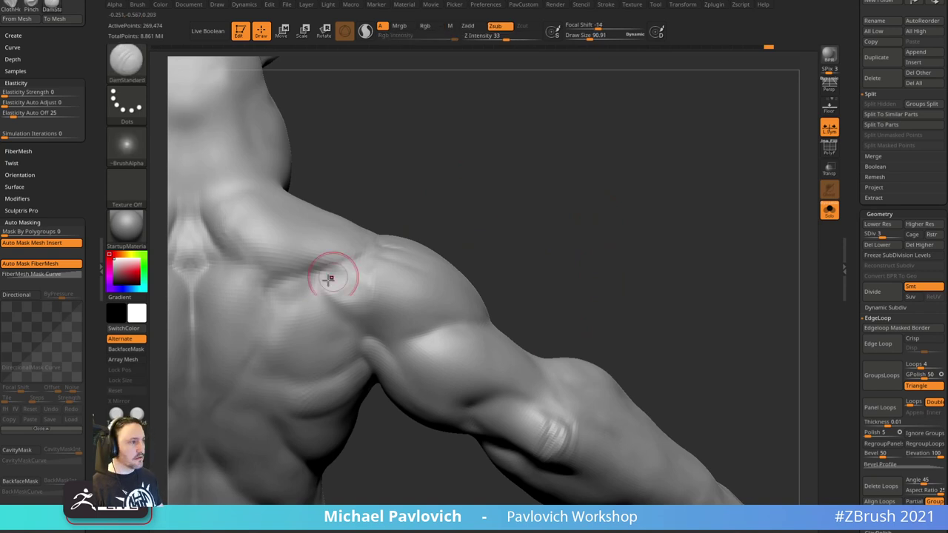
right_click_drag(363, 242, 464, 219)
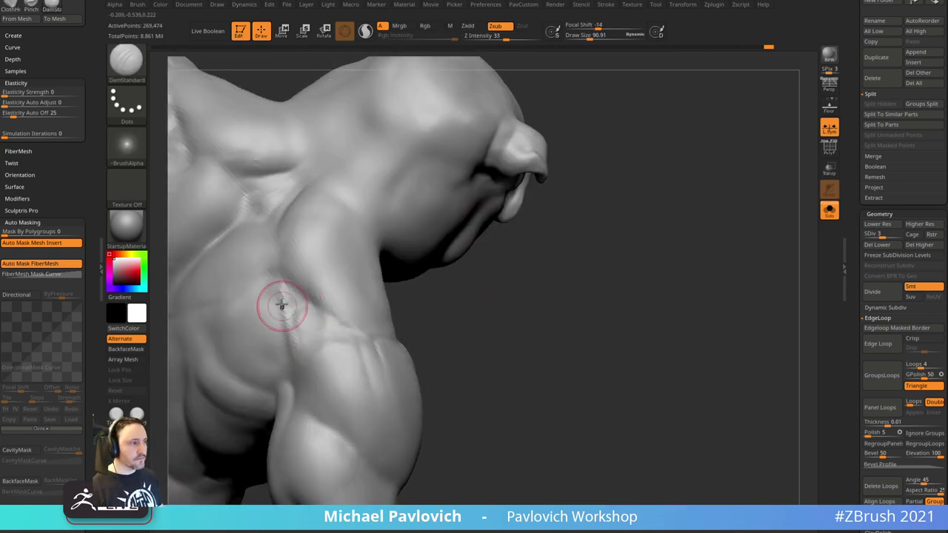
right_click_drag(406, 324, 417, 323)
- Smooth the carved rear deltoid border and fill the area beside it with Clay at a draw size of about 87
key("shift")
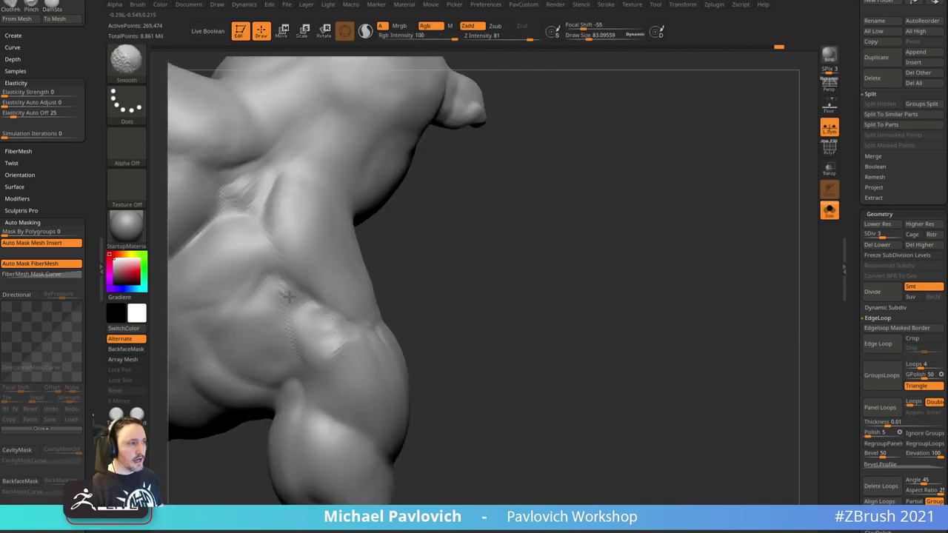
mouse_move(465, 265)
right_mouse_down()
mouse_move(815, 343)
mouse_move(360, 274)
right_mouse_up()
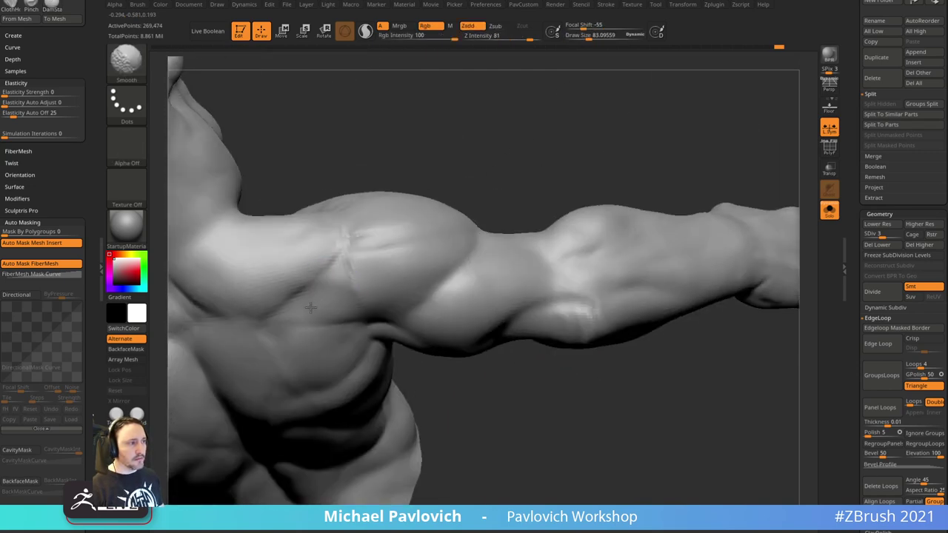
right_click_drag(311, 308, 529, 106)
mouse_move(582, 155)
right_mouse_down()
mouse_move(582, 334)
mouse_move(354, 304)
right_mouse_up()
key("s")
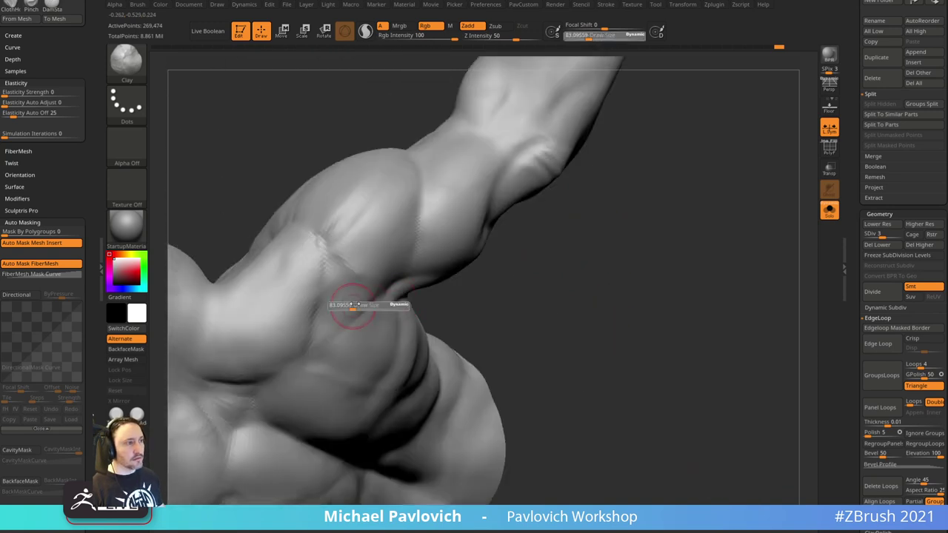
left_click_drag(355, 304, 357, 305)
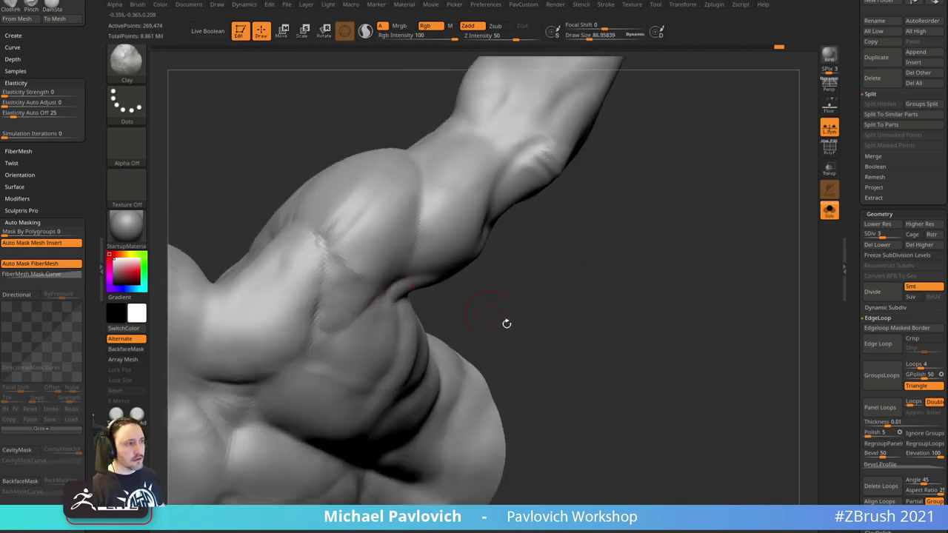
left_click_drag(506, 324, 329, 322)
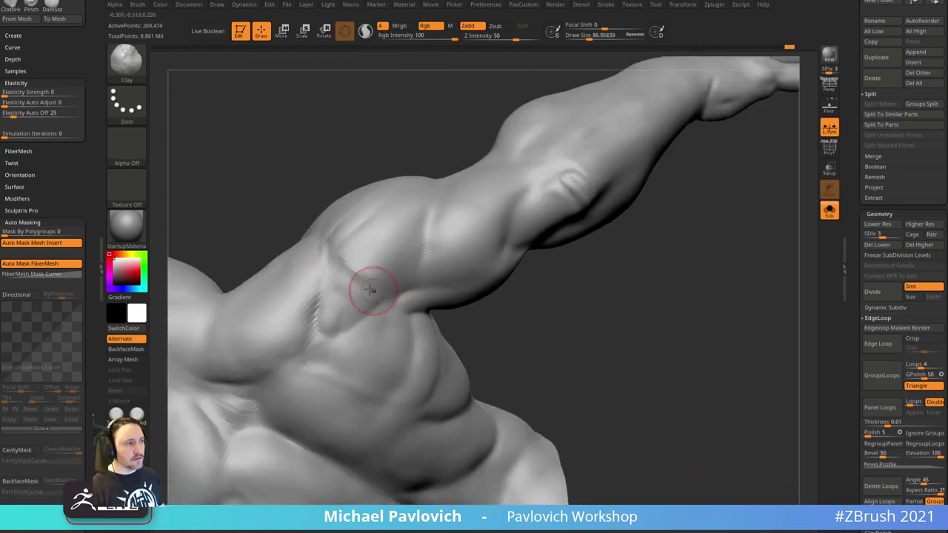
- Smooth the rear deltoid's surface near the shoulder blade and fill it out with Clay at a draw size of about 112
left_click_drag(546, 338, 371, 318)
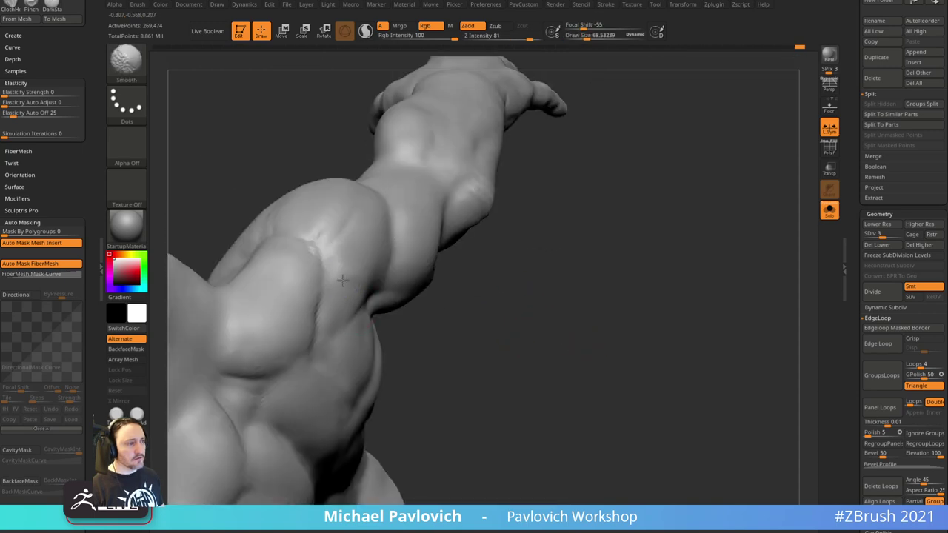
mouse_move(511, 281)
left_mouse_down()
mouse_move(518, 143)
mouse_move(437, 178)
left_mouse_up()
left_click_drag(338, 275, 340, 288, "shift")
left_click_drag(465, 155, 420, 193)
key("s")
mouse_move(340, 292)
left_mouse_down()
mouse_move(389, 308)
mouse_move(354, 286)
left_mouse_up()
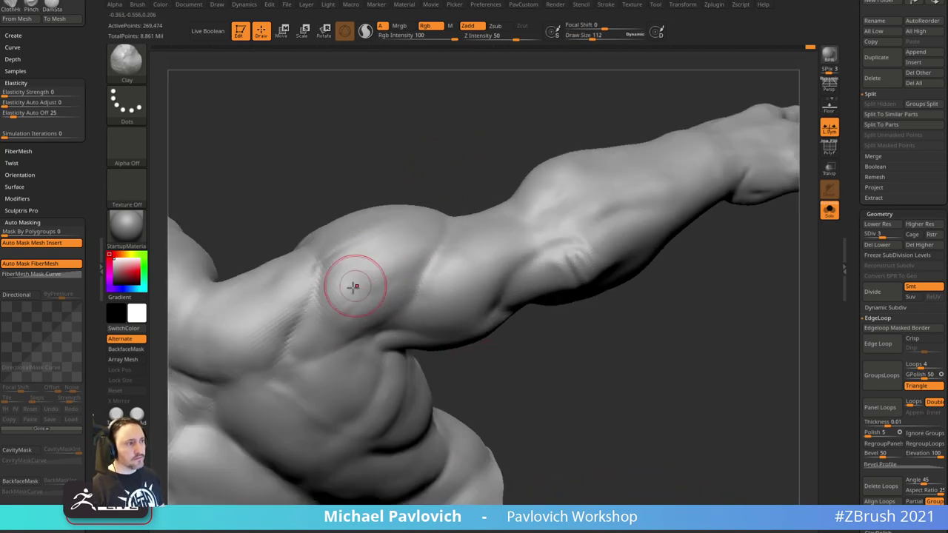
- Build up the rear deltoid with Clay at a draw size of about 130 and smooth its surface
right_click_drag(365, 256, 380, 273)
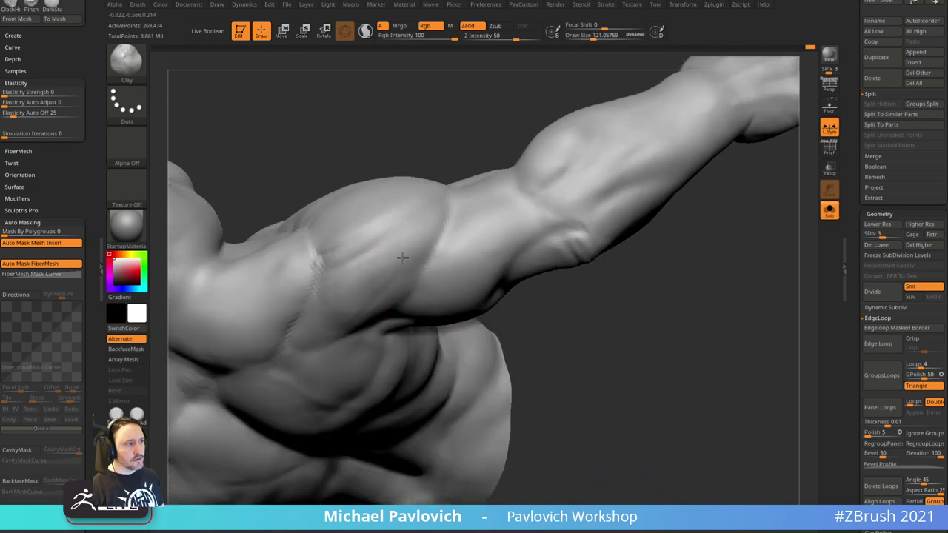
mouse_move(444, 171)
right_mouse_down()
mouse_move(510, 146)
mouse_move(378, 295)
right_mouse_up()
left_click_drag(347, 326, 355, 321)
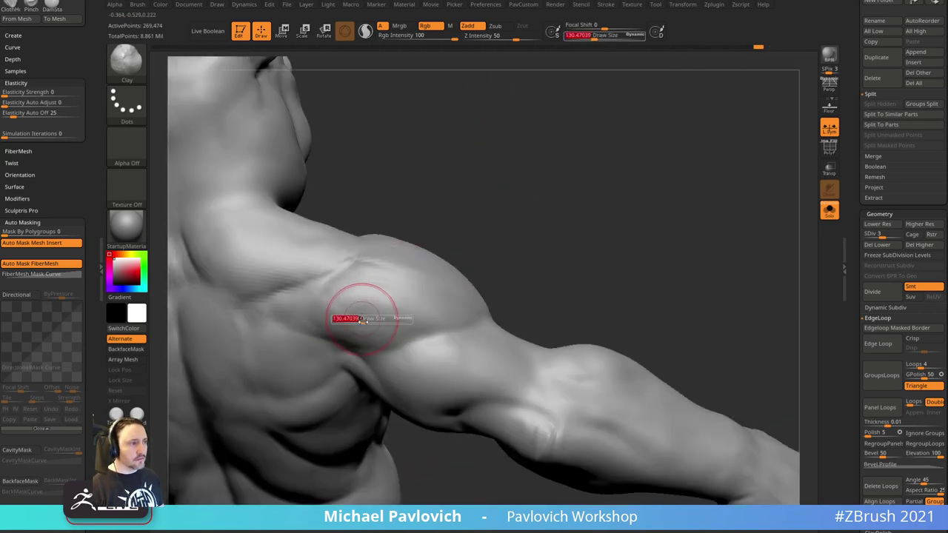
mouse_move(464, 243)
left_mouse_down()
mouse_move(411, 336)
mouse_move(340, 329)
mouse_move(362, 323)
left_mouse_up()
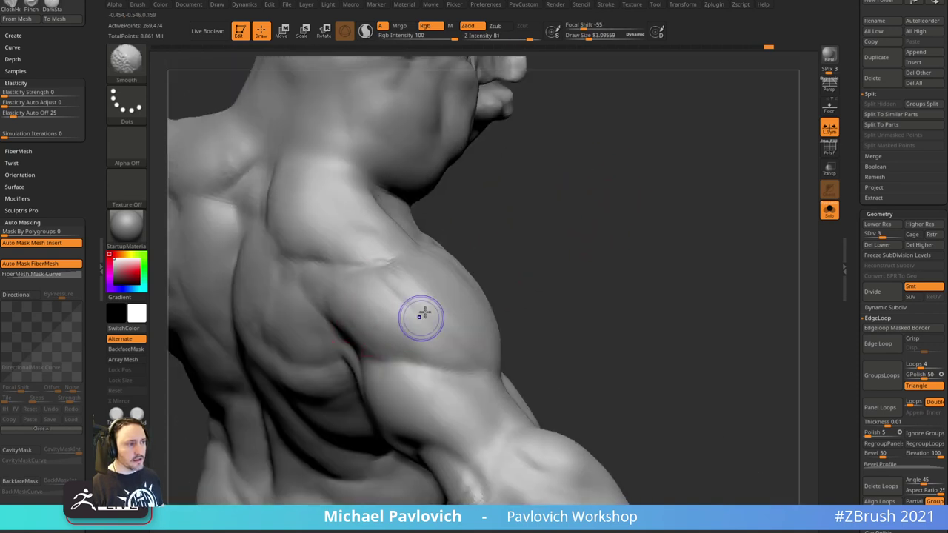
mouse_move(423, 317)
left_mouse_down()
mouse_move(586, 237)
mouse_move(662, 289)
mouse_move(667, 432)
mouse_move(698, 373)
mouse_move(691, 308)
mouse_move(649, 264)
mouse_move(534, 272)
left_mouse_up()
mouse_move(620, 249)
left_mouse_down()
mouse_move(609, 260)
mouse_move(671, 271)
left_mouse_up()
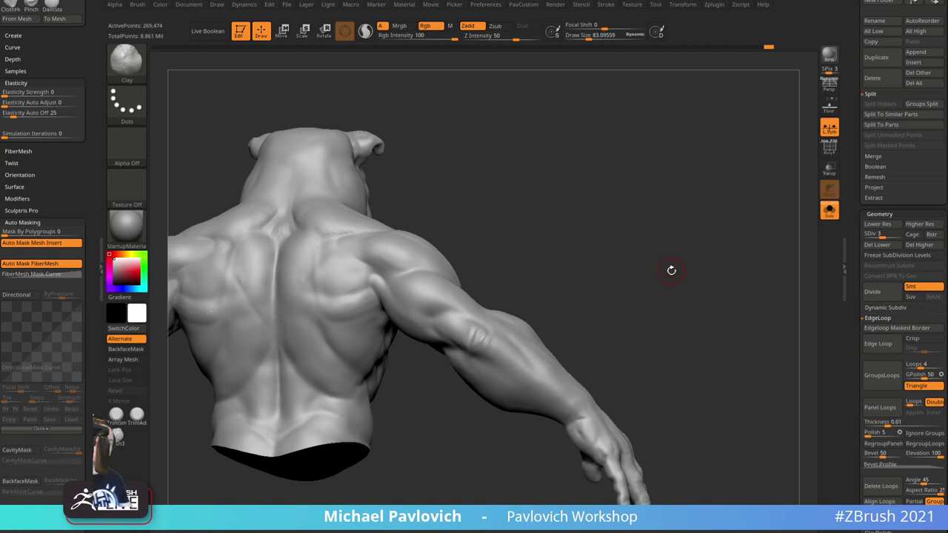
- Carve the groove along the triceps on the back of the upper arm with DamStandard at a draw size of about 140
mouse_move(671, 270)
left_mouse_down()
mouse_move(612, 235)
mouse_move(635, 230)
mouse_move(634, 243)
mouse_move(620, 184)
mouse_move(580, 279)
mouse_move(581, 271)
left_mouse_up()
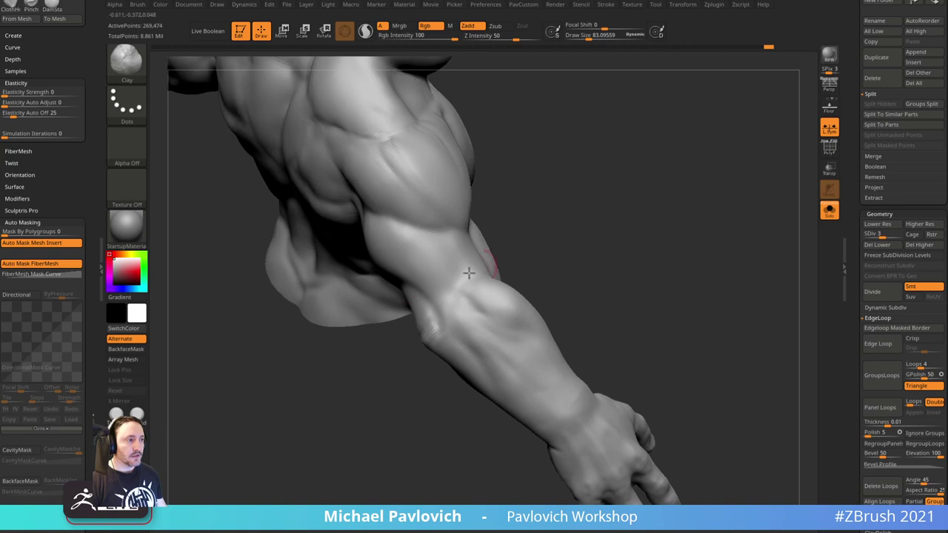
mouse_move(590, 234)
left_mouse_down()
mouse_move(577, 197)
mouse_move(696, 175)
mouse_move(571, 229)
mouse_move(571, 196)
mouse_move(534, 191)
mouse_move(569, 202)
mouse_move(559, 234)
left_mouse_up()
key("b")
key("d")
key("s")
key("s")
left_click(385, 188)
left_click_drag(492, 142, 422, 204)
key("ctrl+z")
key("s")
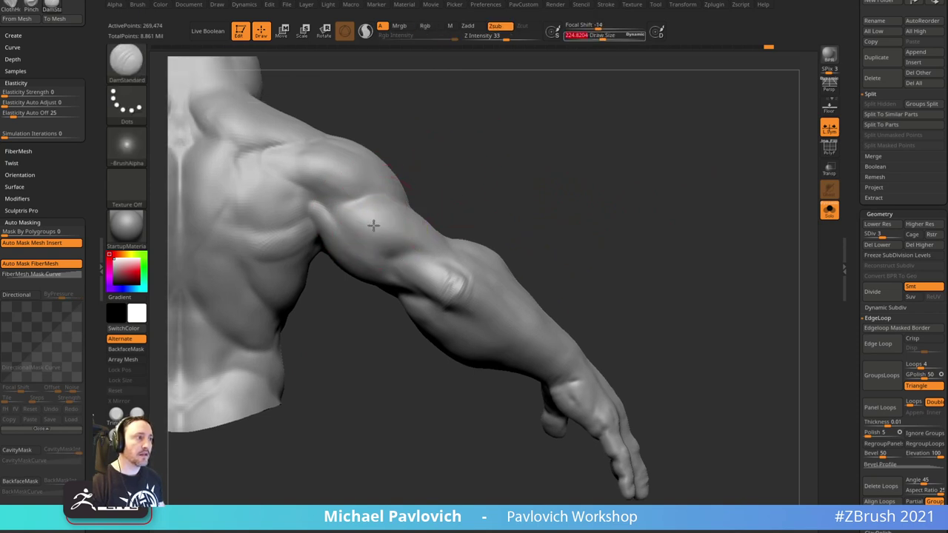
mouse_move(385, 254)
left_mouse_down()
mouse_move(354, 237)
mouse_move(394, 255)
left_mouse_up()
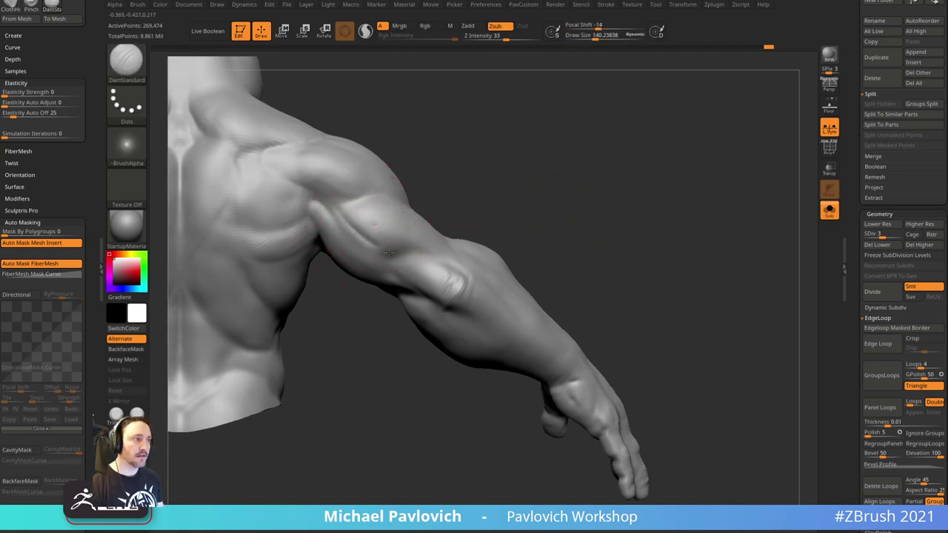
- Define the triceps' lower border and tendon toward the elbow with DamStandard at a draw size of about 116
left_click_drag(475, 214, 461, 195)
mouse_move(330, 234)
left_mouse_down()
mouse_move(374, 266)
mouse_move(449, 290)
left_mouse_up()
key("bracketleft")
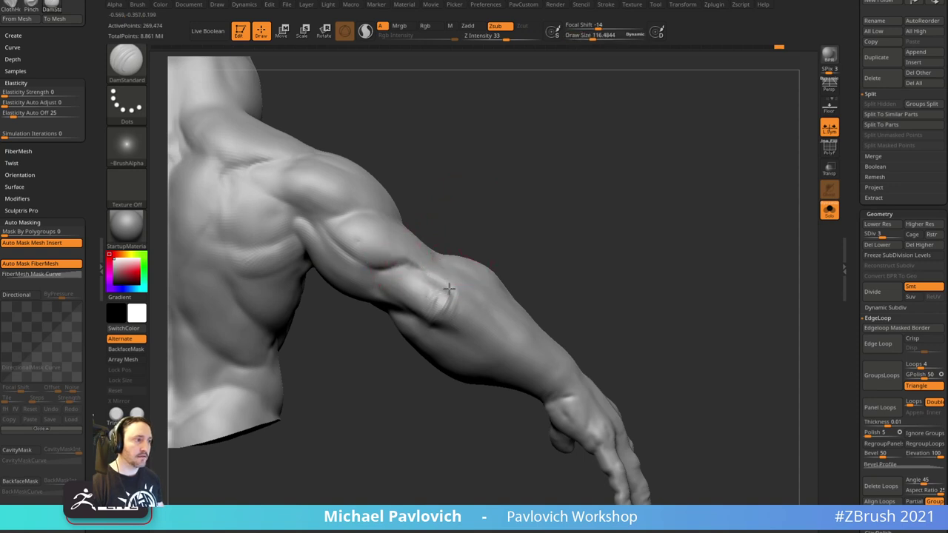
mouse_move(491, 239)
left_mouse_down()
mouse_move(497, 205)
mouse_move(472, 203)
left_mouse_up()
mouse_move(519, 182)
left_mouse_down()
mouse_move(540, 203)
mouse_move(514, 149)
left_mouse_up()
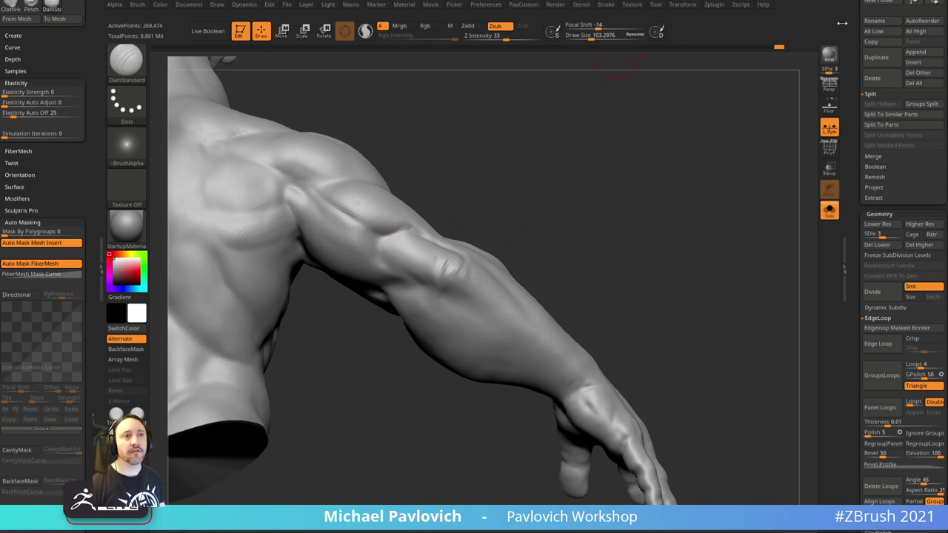
- Load the colour-coded arm muscle reference tool and draw it on the canvas in Edit mode
scroll(889, 111, "up", 5)
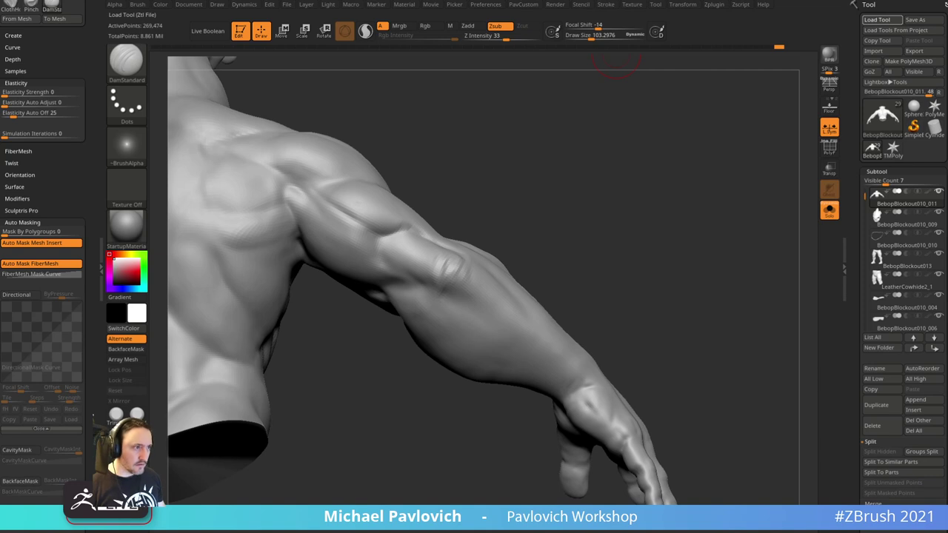
key("ctrl+s")
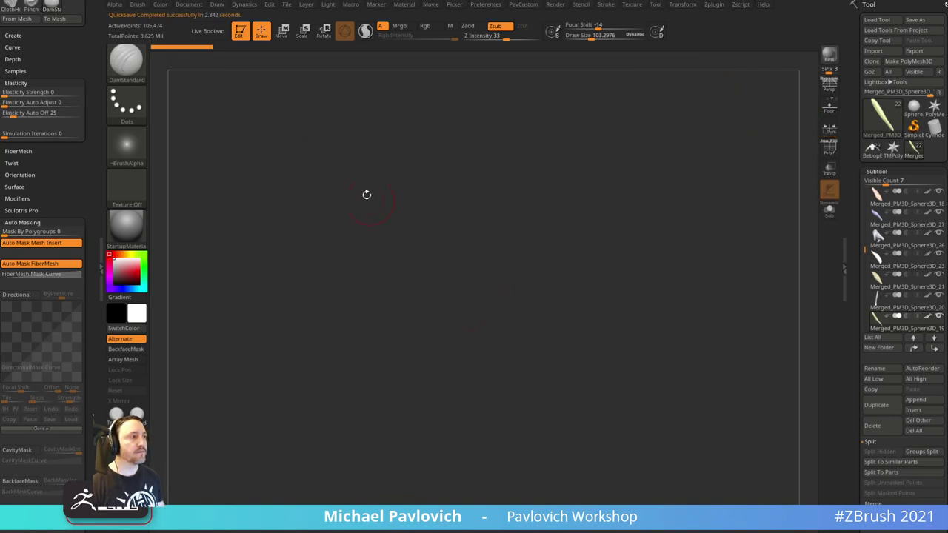
left_click(238, 40)
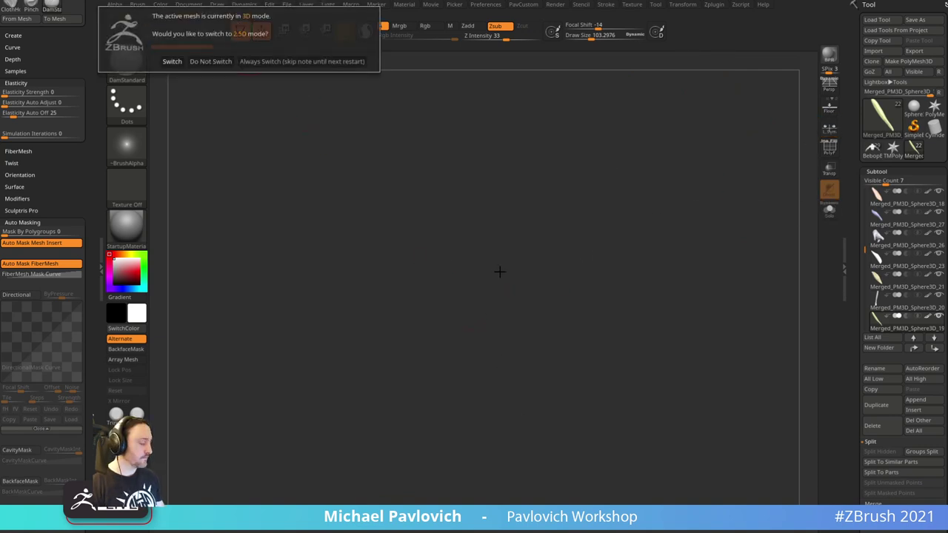
left_click(255, 63)
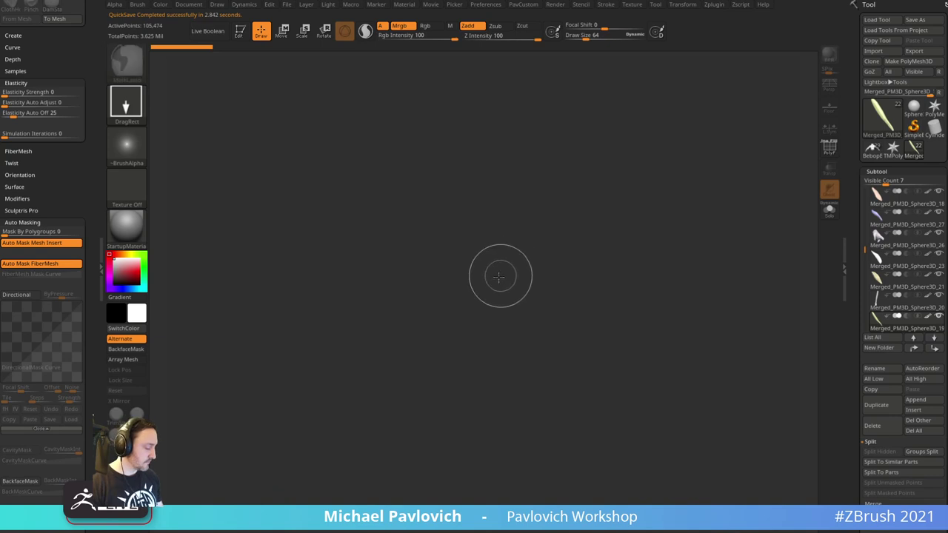
left_click_drag(493, 275, 458, 404)
left_click(240, 31)
left_click_drag(461, 121, 747, 351)
key("1")
mouse_move(671, 292)
left_mouse_down("alt")
mouse_move(680, 195)
mouse_move(644, 209)
mouse_move(657, 216)
mouse_move(561, 226)
left_mouse_up("alt")
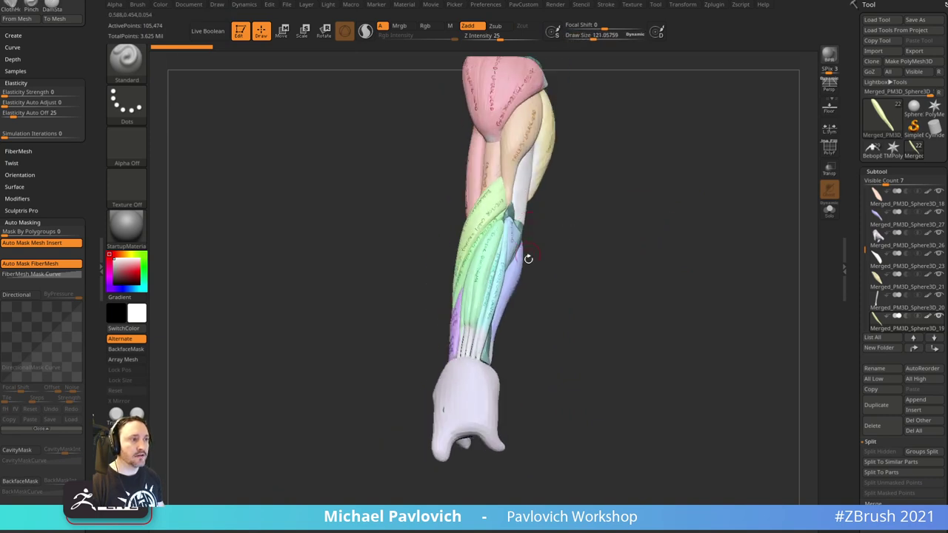
- Examine the labelled arm reference for the deltoid, the triceps' lateral head, the brachioradialis and the forearm extensors around the elbow
left_click_drag(528, 344, 603, 329)
left_click_drag(639, 170, 649, 254)
left_click(540, 191, "alt")
left_click(825, 216)
left_click_drag(752, 235, 724, 244)
left_click(830, 219)
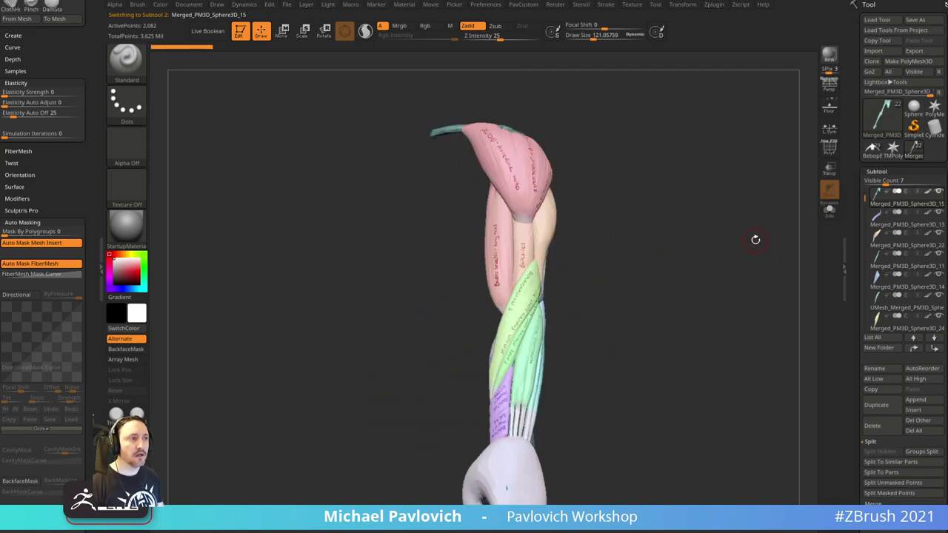
left_click(491, 205, "alt")
left_click_drag(664, 207, 622, 288)
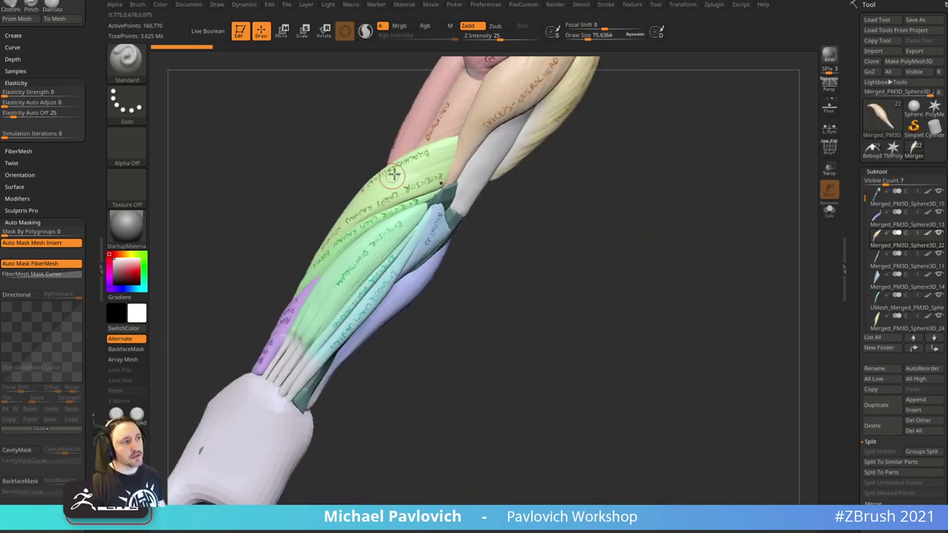
left_click_drag(533, 230, 628, 227)
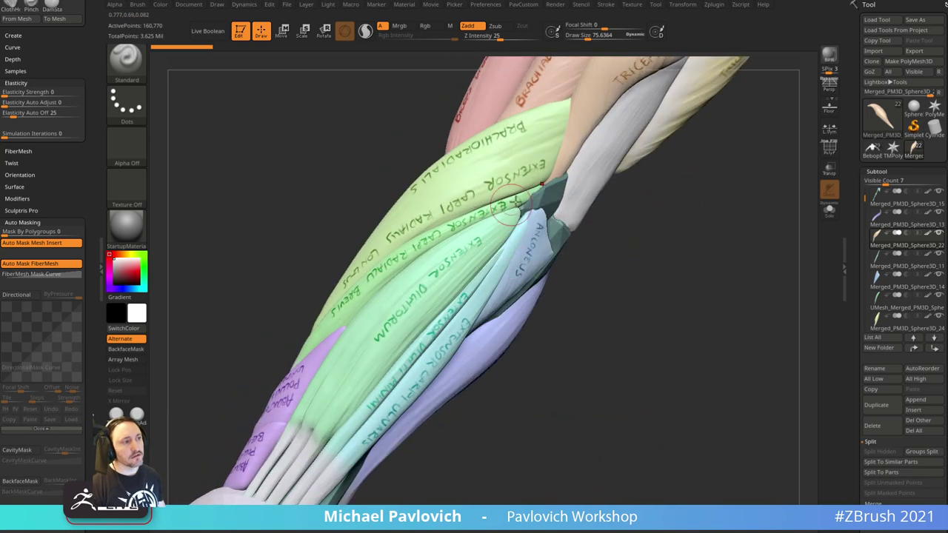
mouse_move(624, 290)
left_mouse_down()
mouse_move(590, 304)
mouse_move(616, 275)
mouse_move(585, 240)
mouse_move(645, 260)
mouse_move(530, 205)
left_mouse_up()
left_click_drag(659, 268, 537, 200)
- Leave four snapshots of the arm muscle reference side by side on the canvas, seen from different angles
mouse_move(485, 215)
left_mouse_down()
mouse_move(621, 282)
mouse_move(573, 255)
mouse_move(673, 214)
mouse_move(708, 242)
mouse_move(508, 218)
mouse_move(548, 217)
mouse_move(564, 177)
mouse_move(539, 225)
mouse_move(552, 235)
mouse_move(569, 215)
mouse_move(550, 205)
mouse_move(619, 183)
left_mouse_up()
key("shift+s")
key("shift+s")
mouse_move(619, 182)
left_mouse_down()
mouse_move(554, 218)
mouse_move(639, 206)
mouse_move(622, 191)
mouse_move(622, 202)
mouse_move(628, 197)
left_mouse_up()
key("shift+s")
key("shift+s")
mouse_move(605, 133)
left_mouse_down("alt")
mouse_move(777, 291)
mouse_move(715, 291)
mouse_move(790, 298)
mouse_move(749, 400)
left_mouse_up("alt")
- Switch back to the BebopBlockout character and isolate its upper-body mesh beside the arm references, ready to carve with DamStandard
left_click(872, 148)
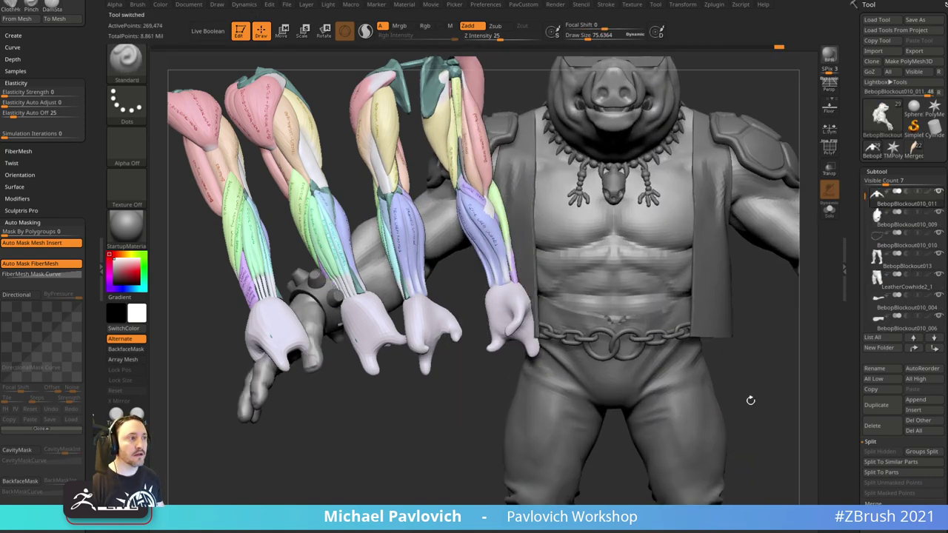
left_click_drag(778, 118, 744, 157)
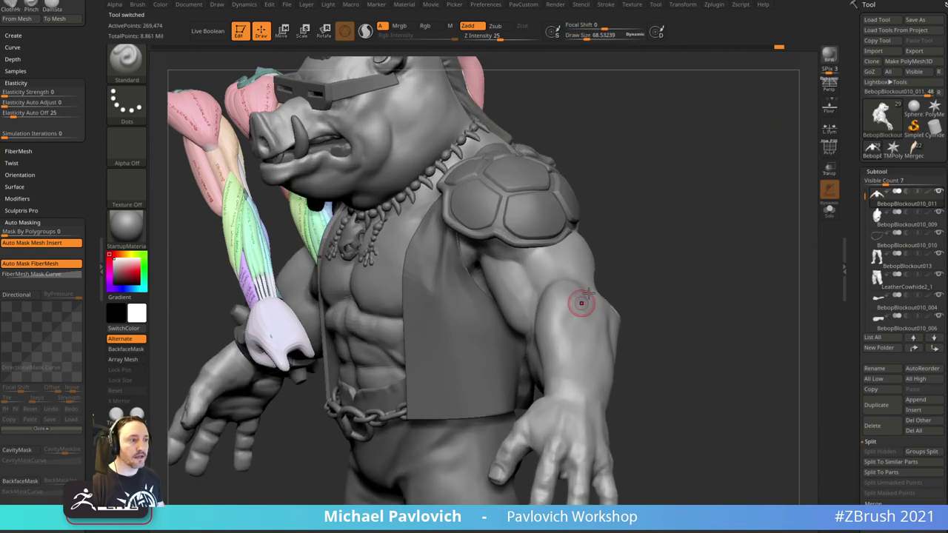
mouse_move(681, 265)
left_mouse_down("alt")
mouse_move(765, 215)
mouse_move(728, 222)
mouse_move(775, 229)
mouse_move(766, 249)
mouse_move(775, 210)
mouse_move(716, 220)
left_mouse_up("alt")
key("b")
key("d")
key("s")
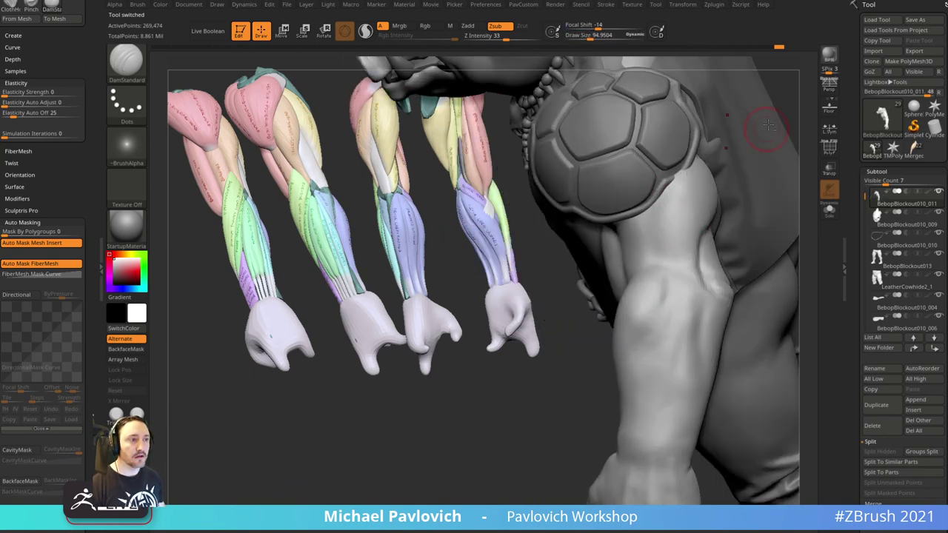
right_click_drag(767, 126, 772, 203)
left_click(829, 211)
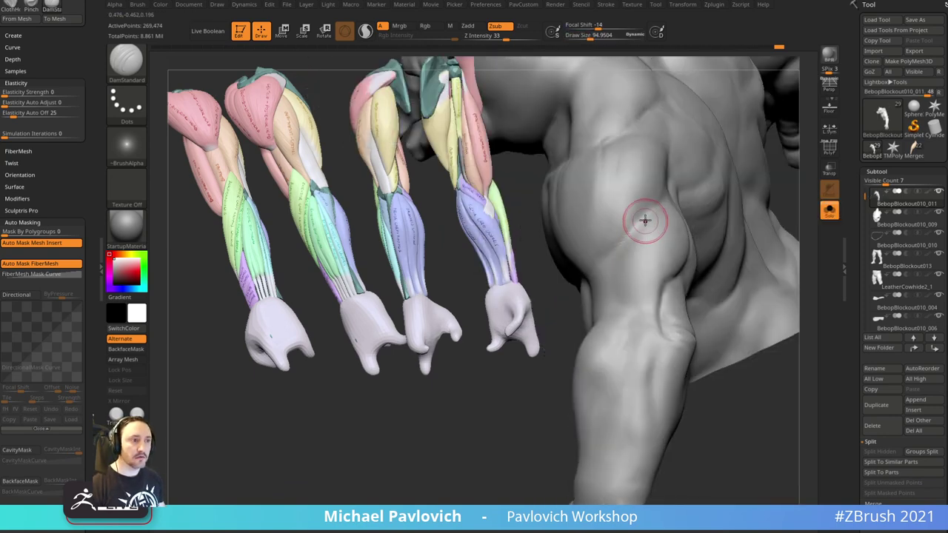
- Carve the muscle borders below the deltoid on the outer upper arm with DamStandard at a draw size of about 95
left_click_drag(729, 409, 709, 383)
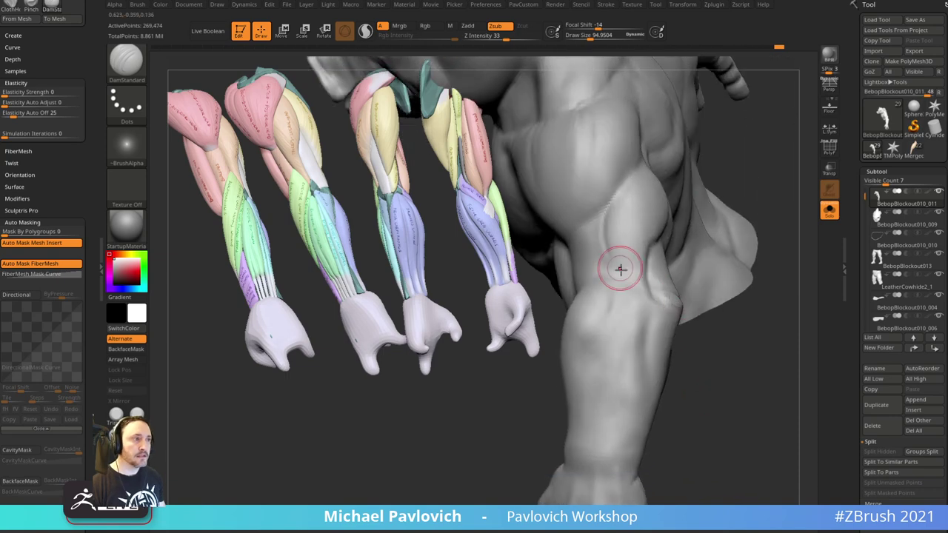
right_click_drag(606, 239, 595, 303)
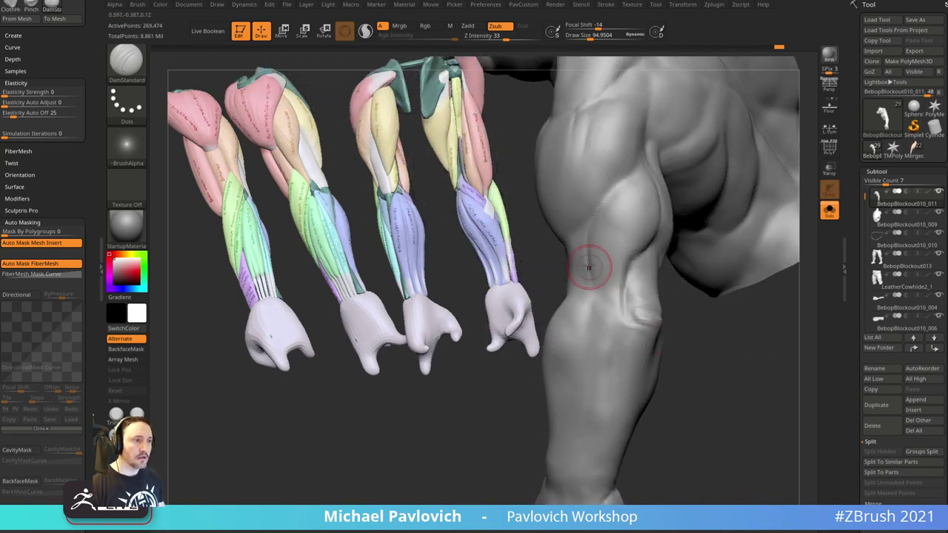
right_click_drag(689, 345, 665, 255)
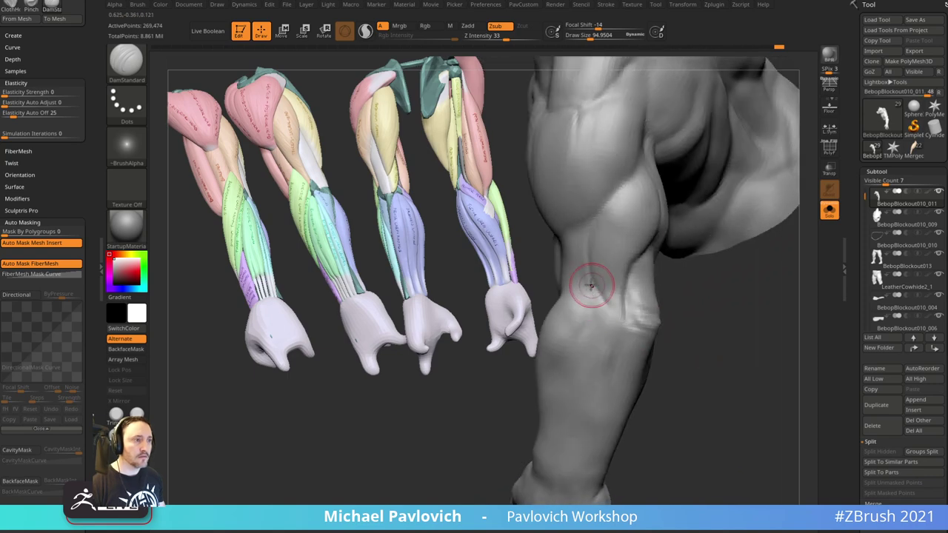
mouse_move(610, 322)
right_mouse_down()
mouse_move(688, 345)
mouse_move(614, 271)
mouse_move(765, 237)
right_mouse_up()
- Adjust the outer upper arm's form above the elbow with Move at a draw size of about 79
key("b")
key("m")
key("v")
key("shift")
mouse_move(588, 275)
right_mouse_down()
mouse_move(685, 318)
mouse_move(755, 259)
mouse_move(680, 265)
mouse_move(778, 281)
right_mouse_up()
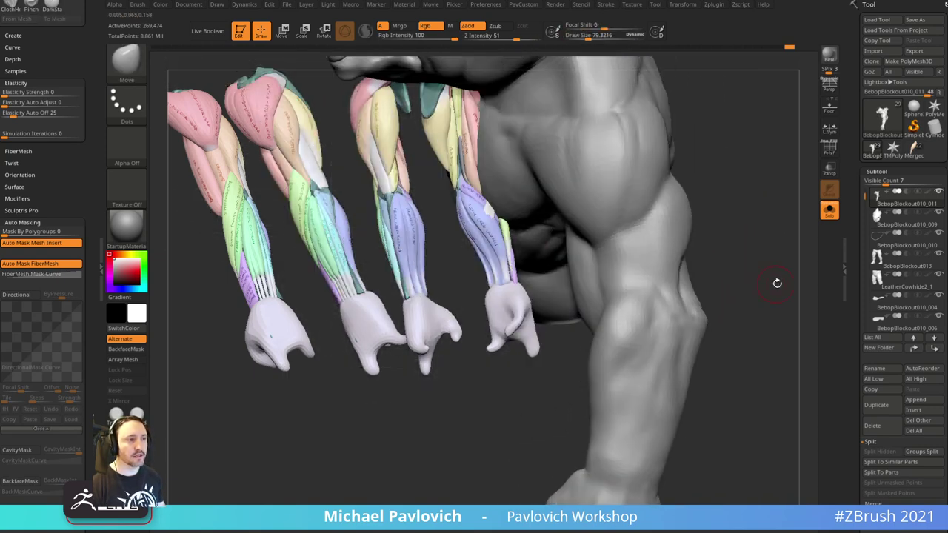
mouse_move(745, 249)
right_mouse_down()
mouse_move(696, 234)
mouse_move(648, 263)
right_mouse_up()
- Build up the outer upper arm between the deltoid and elbow with Clay, starting at a draw size of about 126
key("2")
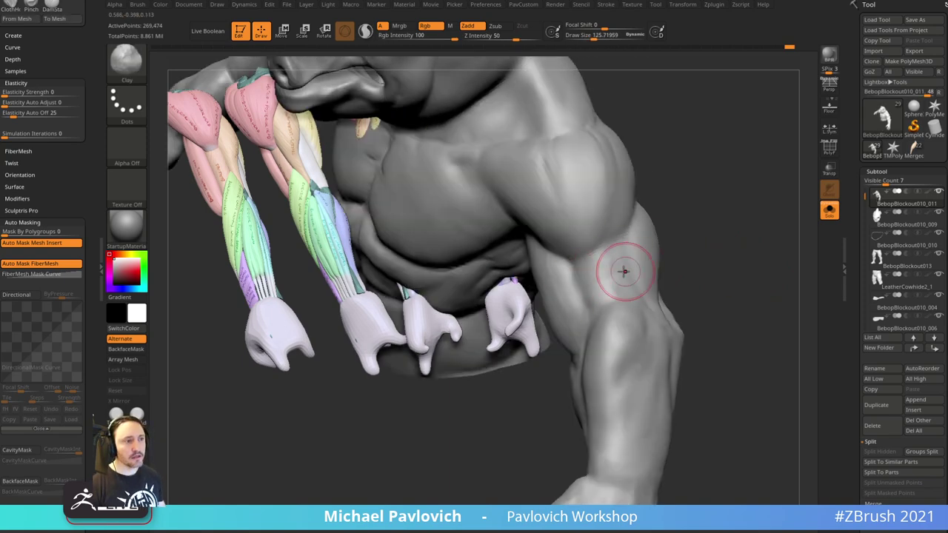
right_click_drag(599, 281, 745, 222)
right_click_drag(687, 109, 812, 139, "alt")
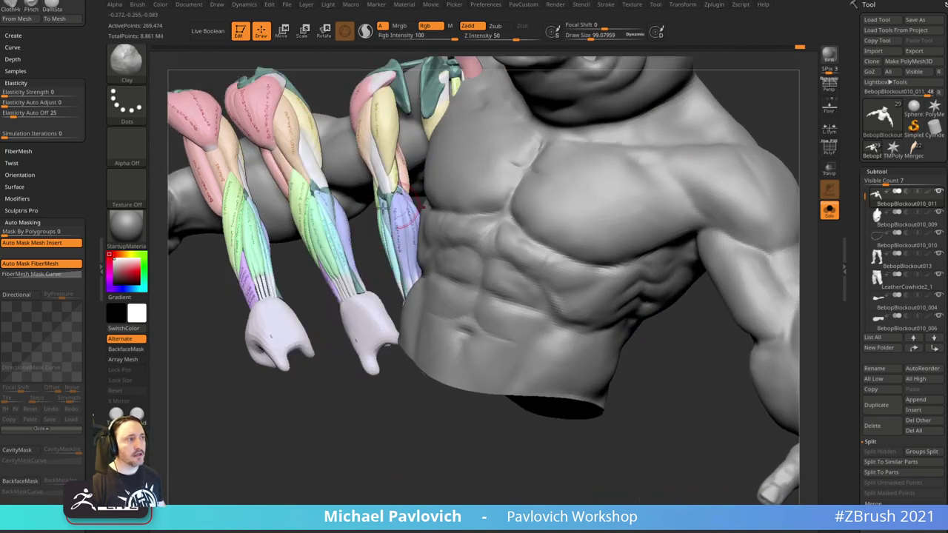
right_click_drag(352, 354, 522, 368, "alt")
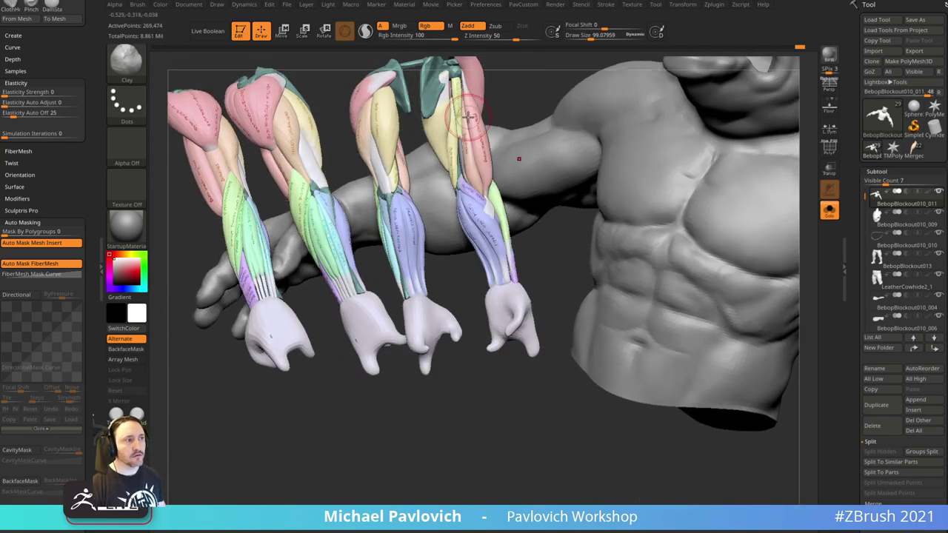
right_click_drag(485, 218, 580, 297)
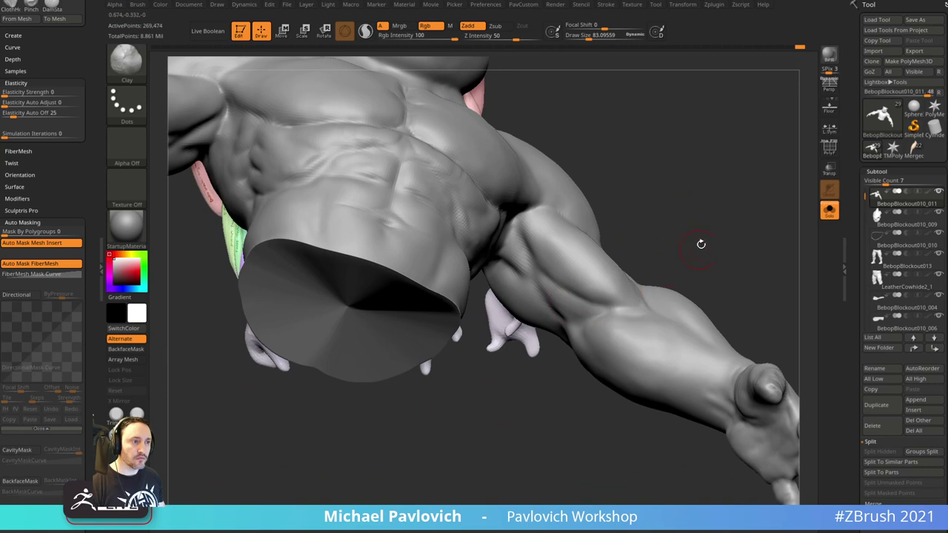
- Smooth the lower biceps where it meets the forearm
mouse_move(700, 245)
right_mouse_down()
mouse_move(593, 296)
mouse_move(624, 283)
mouse_move(602, 281)
right_mouse_up()
key("shift")
left_click_drag(596, 298, 602, 284, "shift")
right_click_drag(692, 216, 717, 218)
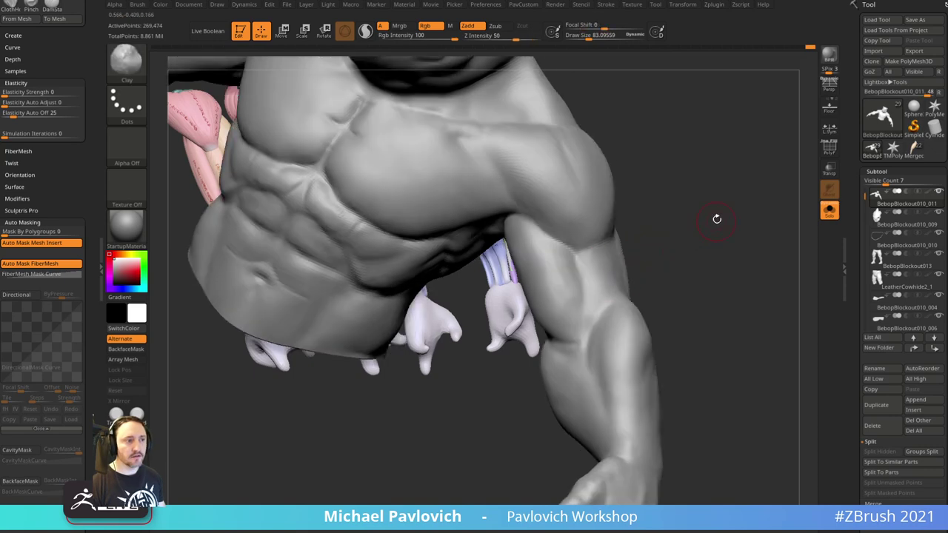
- Carve the biceps' lower edge and the inner elbow crease with DamStandard at a draw size of about 83
right_click_drag(698, 253, 700, 188, "alt")
key("b")
key("d")
key("s")
left_click_drag(682, 207, 651, 200)
mouse_move(595, 281)
left_mouse_down()
mouse_move(681, 194)
mouse_move(555, 222)
left_mouse_up()
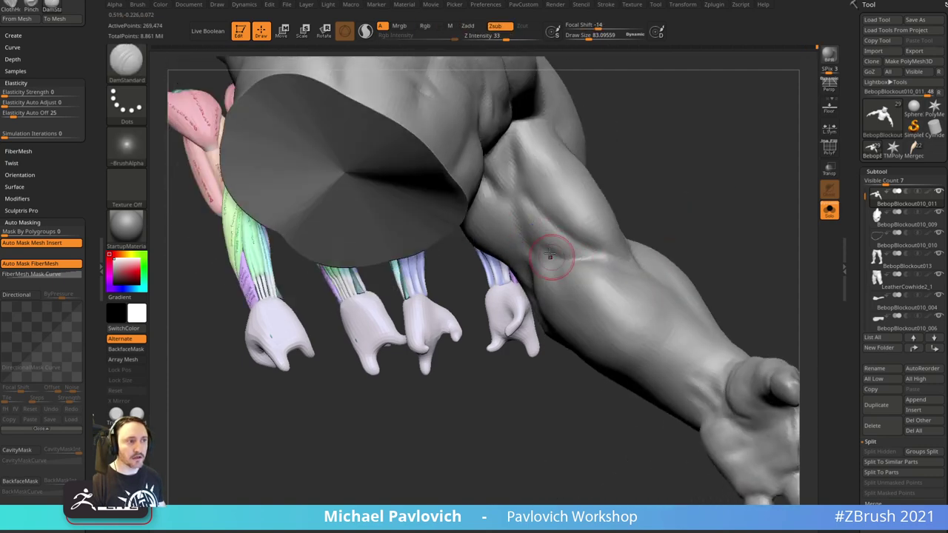
mouse_move(551, 251)
left_mouse_down()
mouse_move(672, 180)
mouse_move(763, 241)
mouse_move(727, 319)
mouse_move(760, 288)
mouse_move(654, 428)
mouse_move(670, 434)
mouse_move(755, 393)
mouse_move(622, 289)
mouse_move(715, 356)
mouse_move(681, 313)
mouse_move(720, 319)
mouse_move(641, 275)
mouse_move(641, 287)
mouse_move(738, 313)
mouse_move(740, 300)
mouse_move(730, 338)
mouse_move(614, 296)
mouse_move(696, 317)
mouse_move(702, 337)
left_mouse_up()
- Fill out the muscles around the inner elbow with Clay at a draw size of about 65
key("b")
key("c")
key("l")
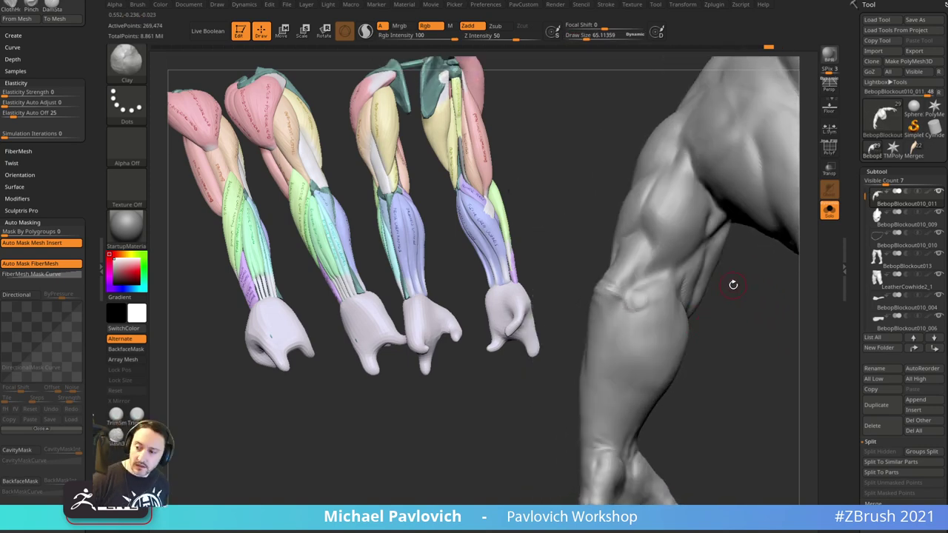
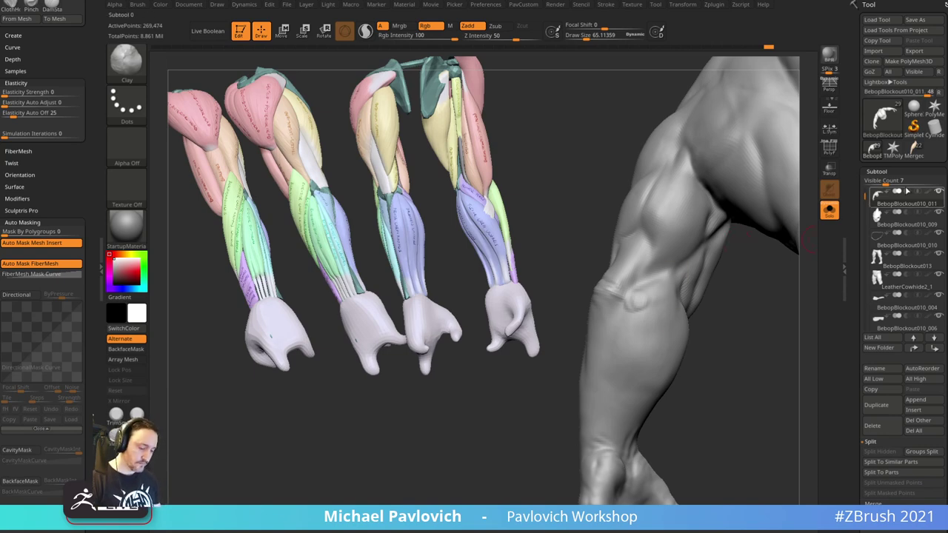
mouse_move(725, 308)
left_mouse_down()
mouse_move(745, 363)
mouse_move(699, 355)
left_mouse_up()
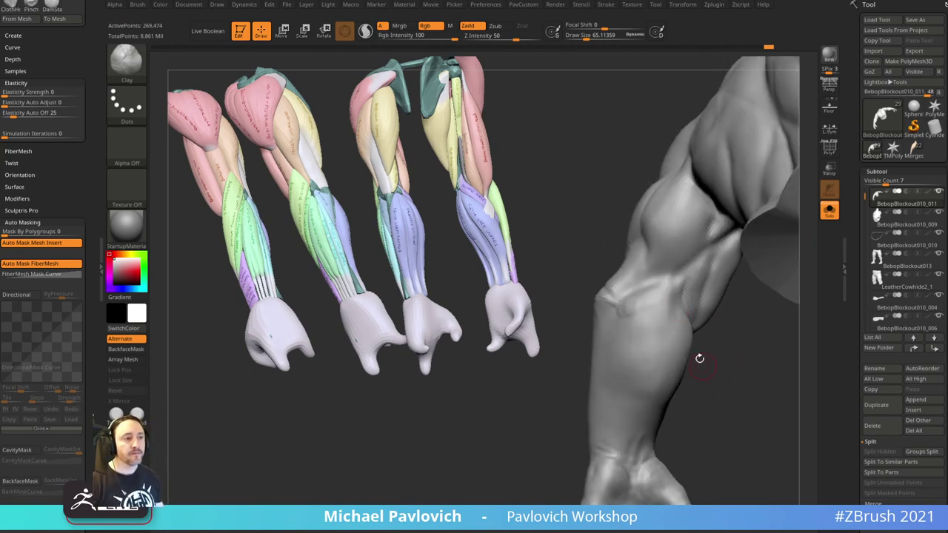
- Reshape the inner forearm just below the elbow with Move at a draw size of about 140
key("b")
key("m")
key("v")
left_click_drag(605, 325, 640, 306)
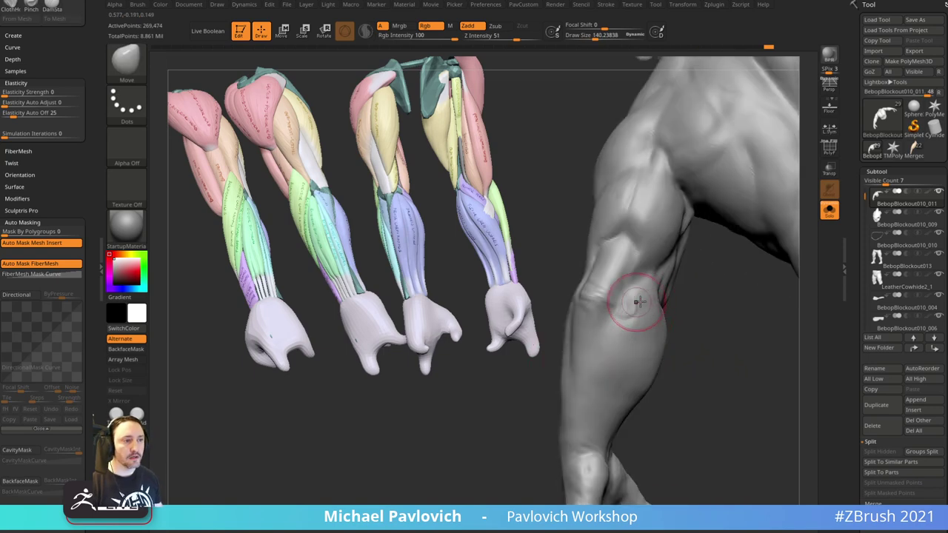
- Build up the forearm muscle just below the inner elbow with Clay at a draw size of about 91
mouse_move(695, 342)
left_mouse_down()
mouse_move(681, 309)
mouse_move(624, 301)
left_mouse_up()
key("b")
key("c")
key("l")
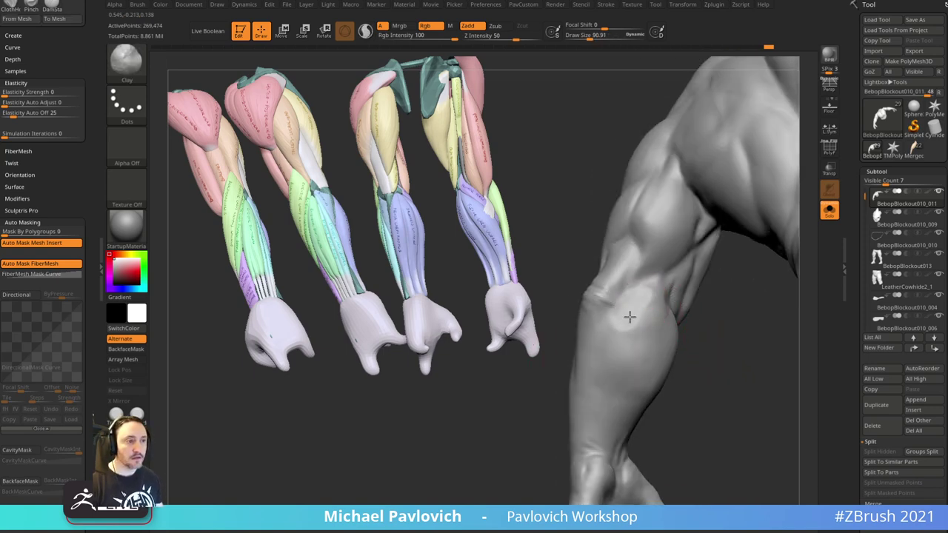
left_click_drag(689, 321, 644, 313)
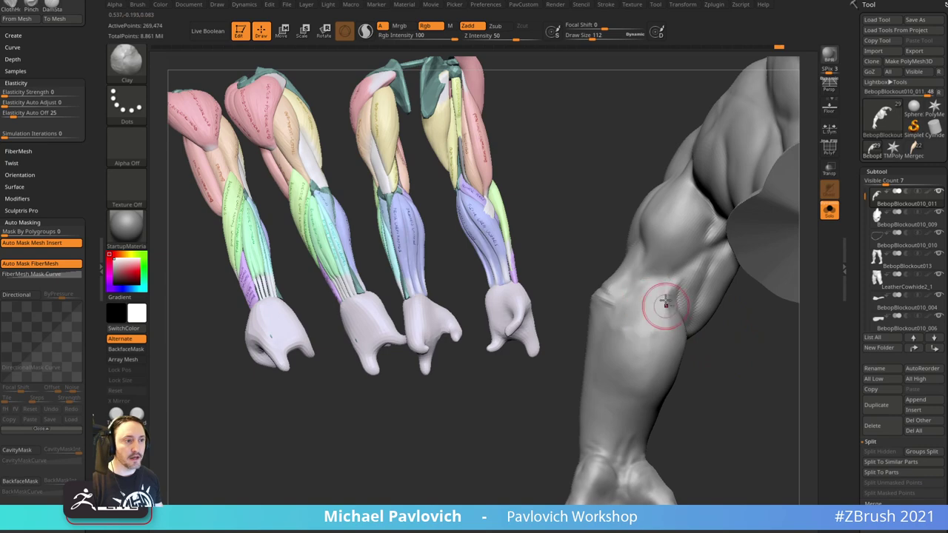
- Smooth the inner elbow and refine its forms with the Standard brush at a draw size of about 83
key("shift")
key("b")
key("s")
key("t")
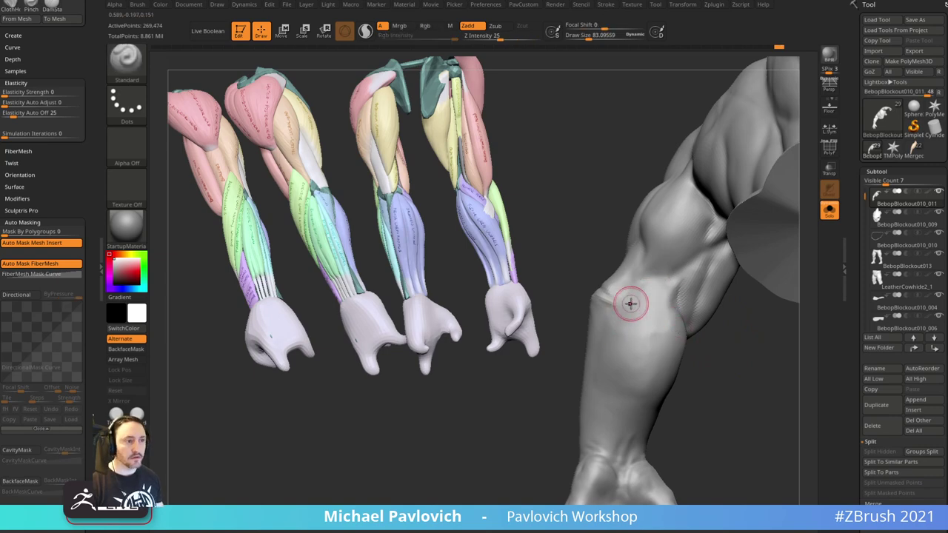
mouse_move(574, 337)
left_mouse_down()
mouse_move(674, 325)
mouse_move(675, 297)
mouse_move(714, 304)
left_mouse_up()
key("s")
left_click_drag(626, 311, 624, 308)
- Fill out the outer elbow and the top of the forearm with Clay at a draw size of about 91
mouse_move(767, 344)
left_mouse_down()
mouse_move(732, 354)
mouse_move(717, 381)
mouse_move(778, 370)
mouse_move(749, 347)
mouse_move(784, 414)
mouse_move(731, 455)
mouse_move(727, 430)
mouse_move(699, 415)
left_mouse_up()
key("2")
key("s")
left_click_drag(640, 313, 647, 312)
left_click_drag(715, 357, 677, 344)
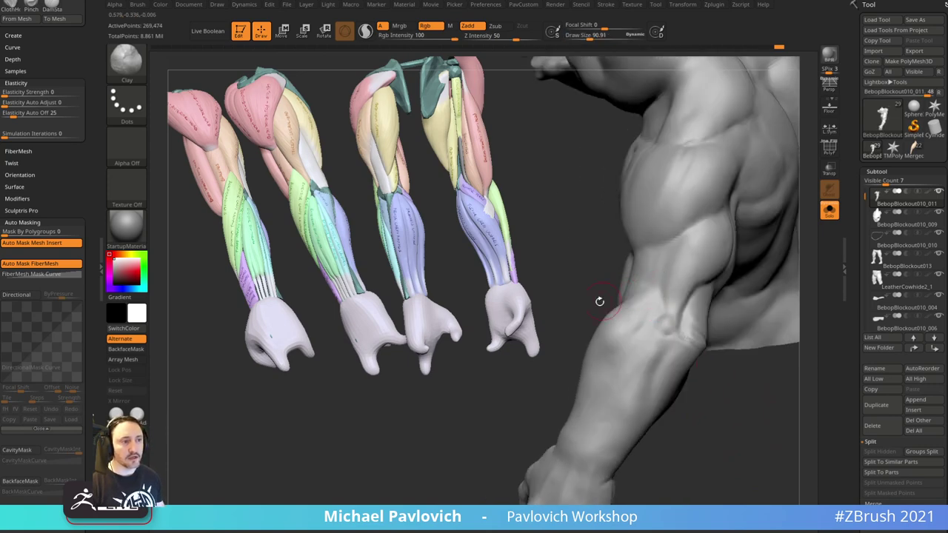
left_click_drag(599, 301, 622, 300)
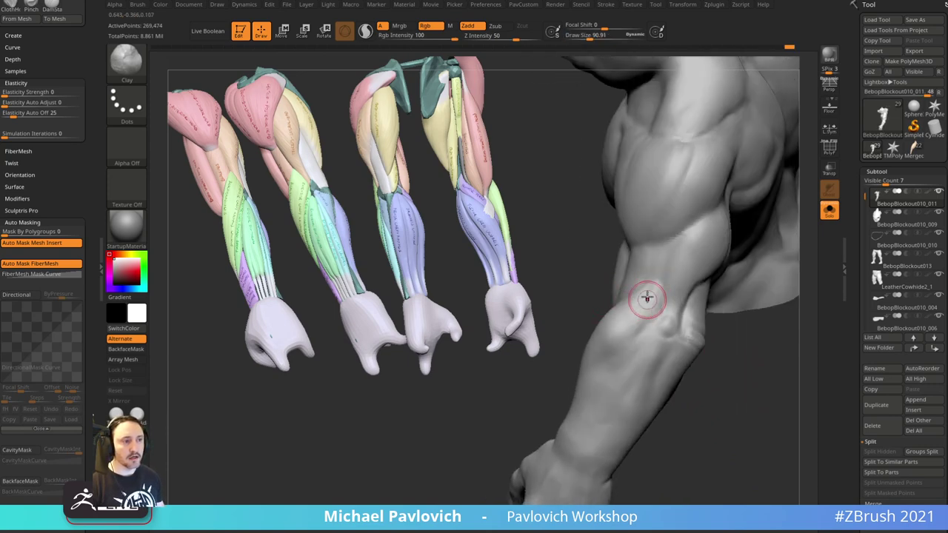
mouse_move(712, 354)
left_mouse_down()
mouse_move(761, 347)
mouse_move(688, 329)
mouse_move(654, 301)
left_mouse_up()
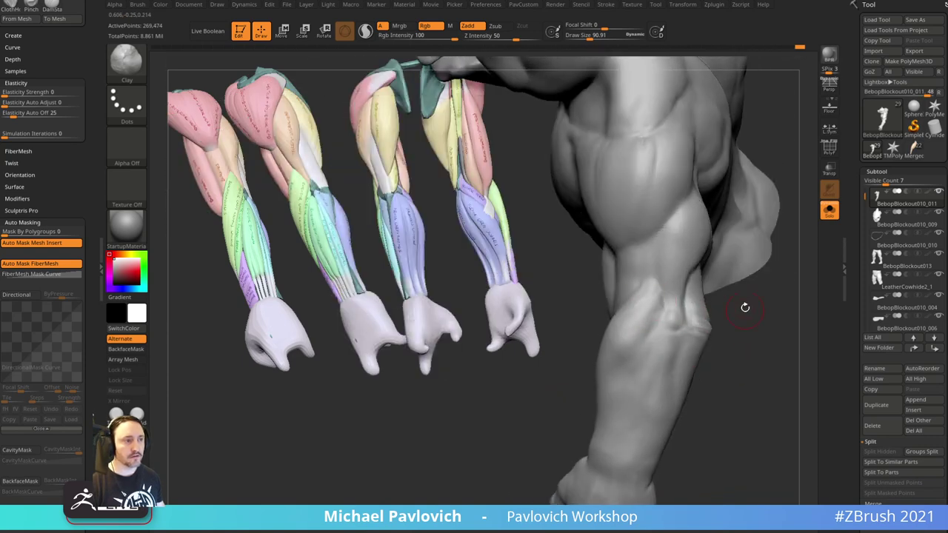
- Carve the crease where the outer forearm muscle meets the upper arm with DamStandard at a draw size of about 91, and smooth it
key("b")
key("d")
key("s")
left_click_drag(730, 311, 648, 284)
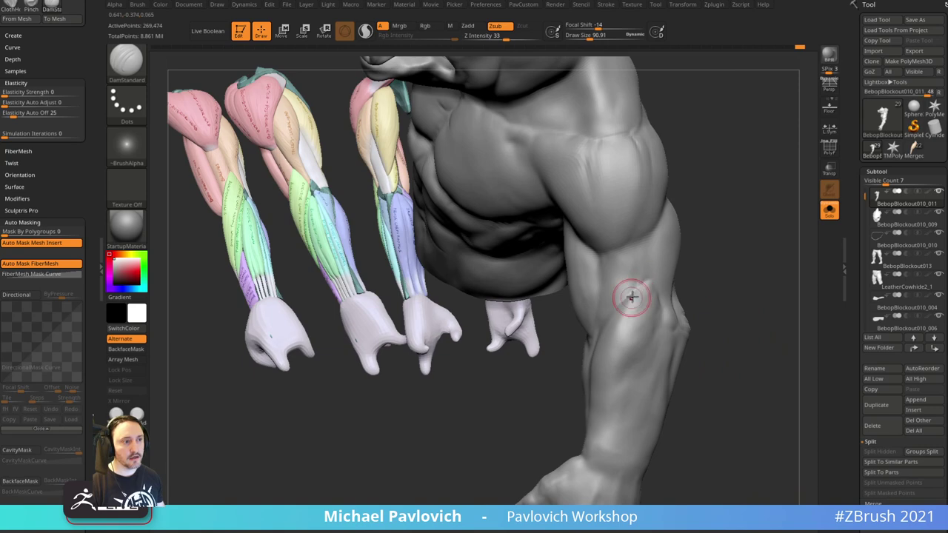
right_click_drag(661, 281, 656, 286)
mouse_move(736, 390)
left_mouse_down()
mouse_move(705, 370)
mouse_move(745, 361)
left_mouse_up()
left_click_drag(685, 250, 695, 268, "shift")
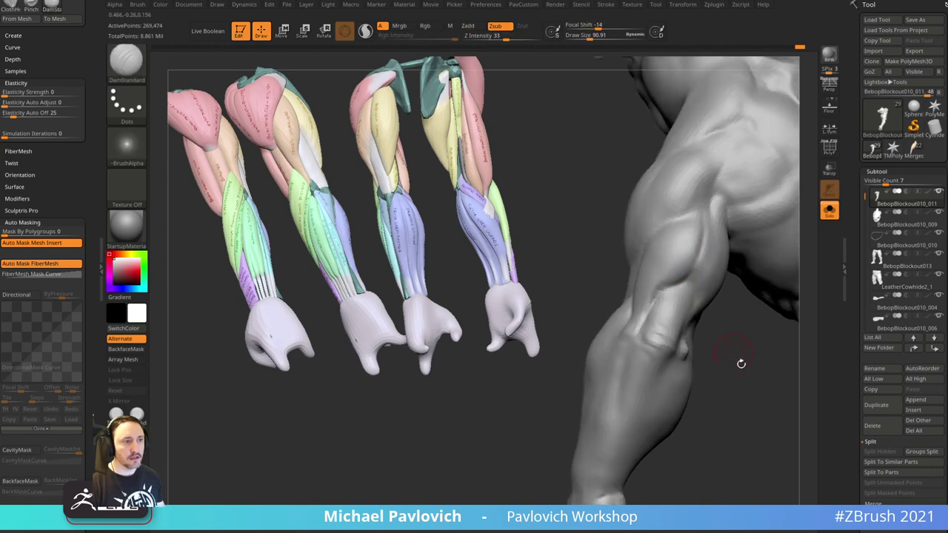
- Carve the triceps' lower edge and the tendon outline above the elbow with DamStandard at a draw size of about 91
mouse_move(740, 362)
left_mouse_down()
mouse_move(713, 362)
mouse_move(789, 386)
left_mouse_up()
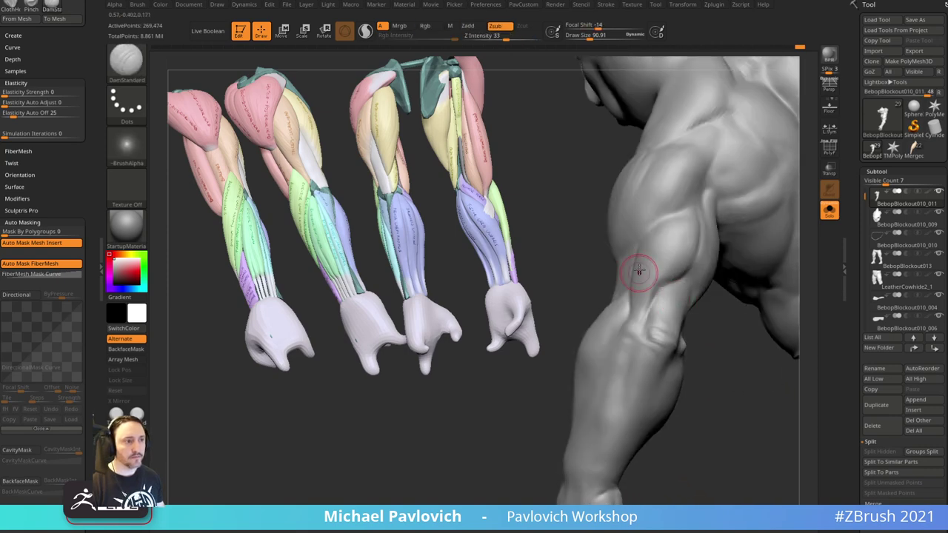
mouse_move(583, 268)
left_mouse_down()
mouse_move(559, 250)
mouse_move(577, 244)
left_mouse_up()
mouse_move(740, 318)
left_mouse_down()
mouse_move(725, 334)
mouse_move(637, 251)
left_mouse_up()
left_click_drag(685, 333, 712, 264)
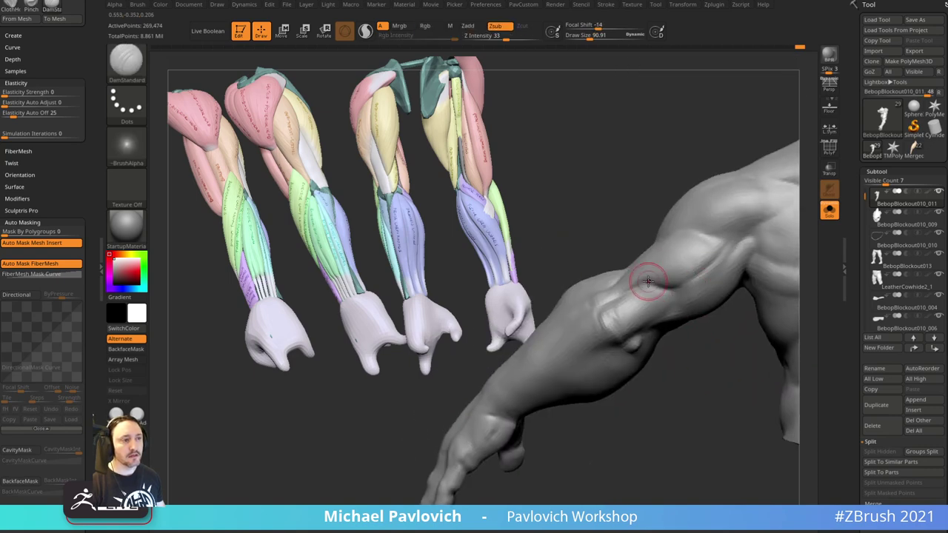
left_click_drag(641, 318, 678, 284)
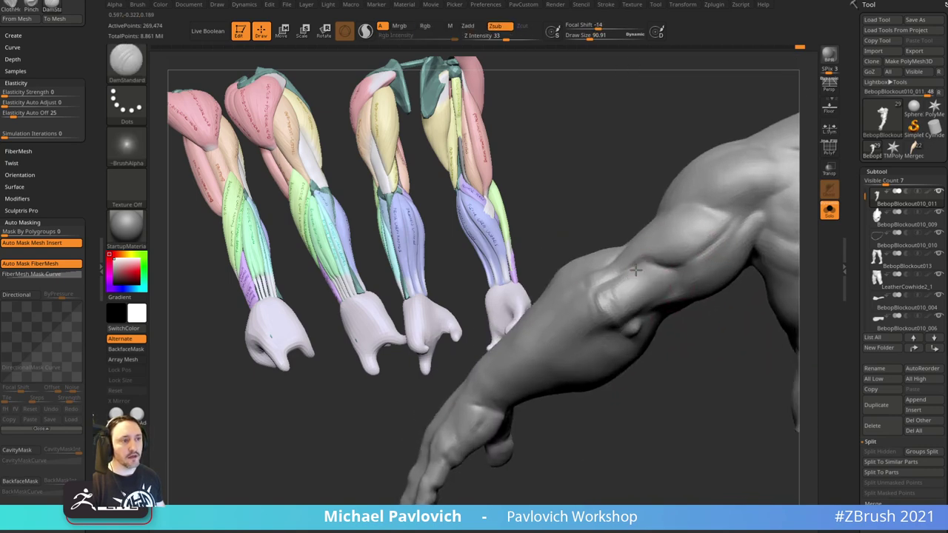
left_click_drag(703, 314, 672, 254)
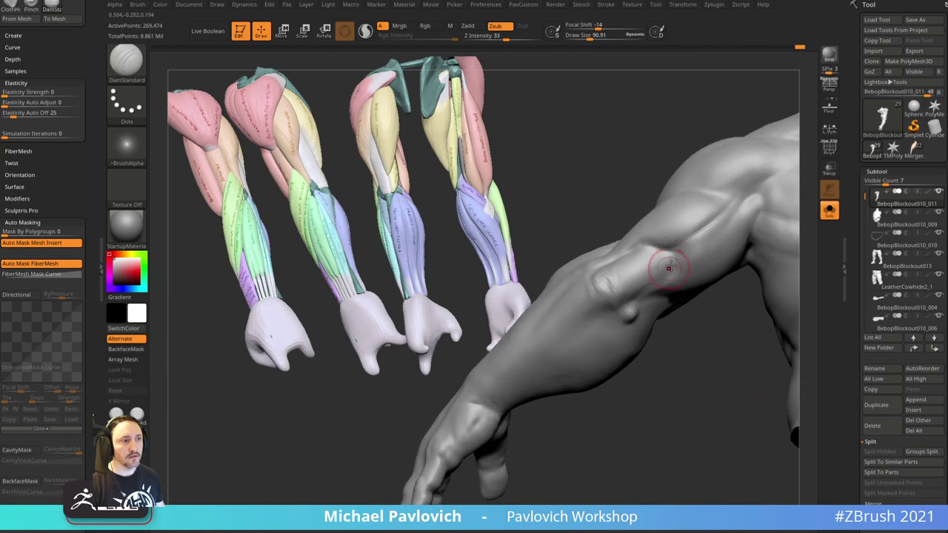
left_click_drag(694, 334, 677, 254)
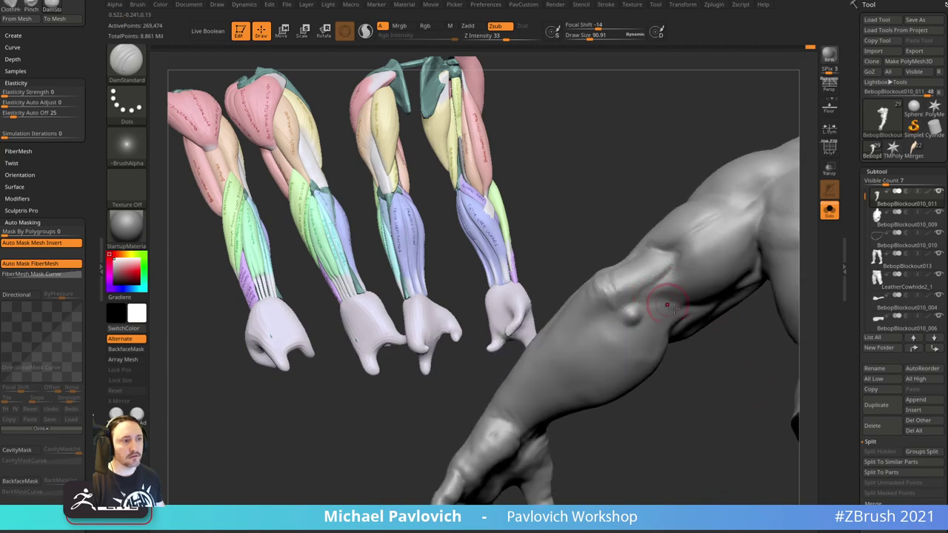
left_click_drag(667, 305, 673, 271)
- Build up the triceps tendon and the area around the elbow bone with Clay at a draw size of about 69 to 83
key("b")
key("c")
key("l")
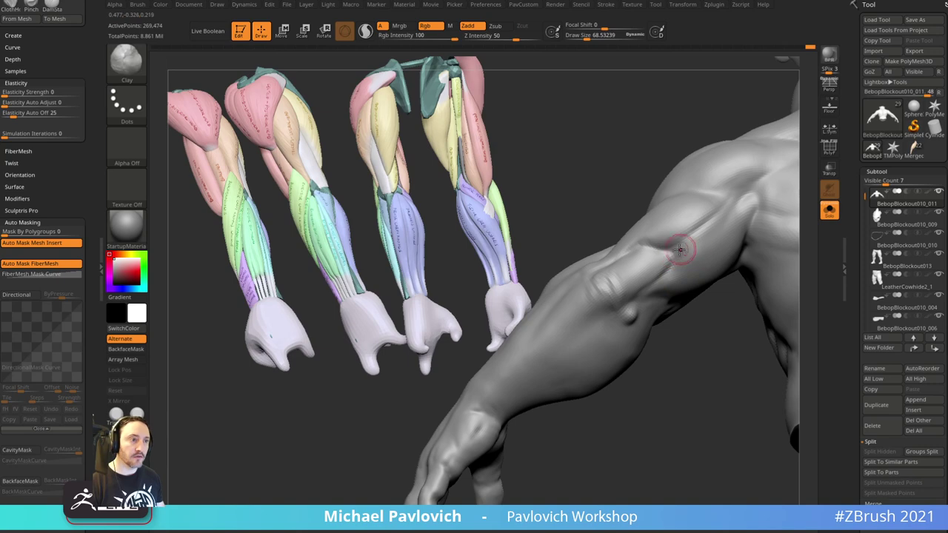
left_click_drag(699, 338, 679, 276)
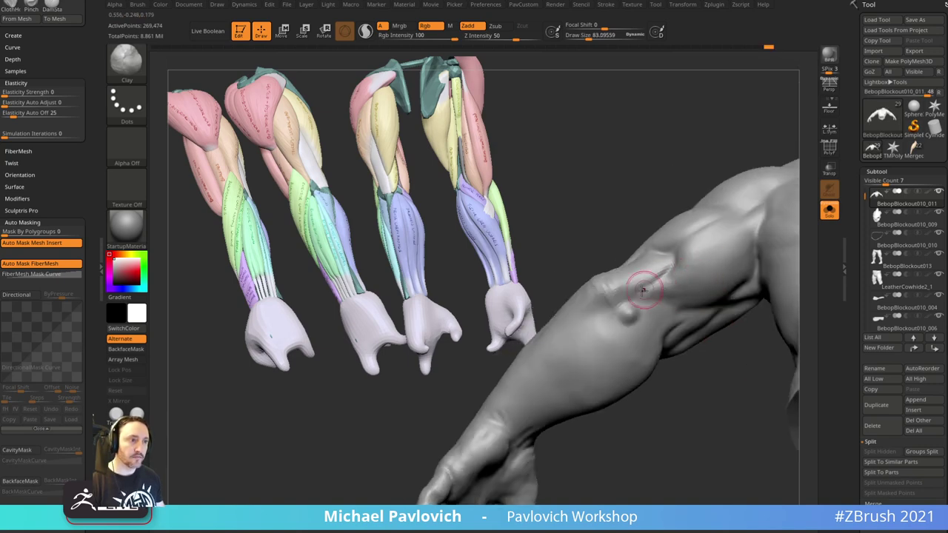
mouse_move(626, 229)
left_mouse_down()
mouse_move(715, 349)
mouse_move(663, 289)
mouse_move(669, 220)
mouse_move(689, 377)
mouse_move(670, 227)
left_mouse_up()
left_click_drag(624, 348, 735, 444)
mouse_move(735, 444)
right_mouse_down()
mouse_move(768, 430)
mouse_move(715, 348)
right_mouse_up()
- Define the outer forearm muscle's edge from the upper arm down past the elbow with DamStandard at a draw size of about 83 to 121
key("b")
key("d")
key("s")
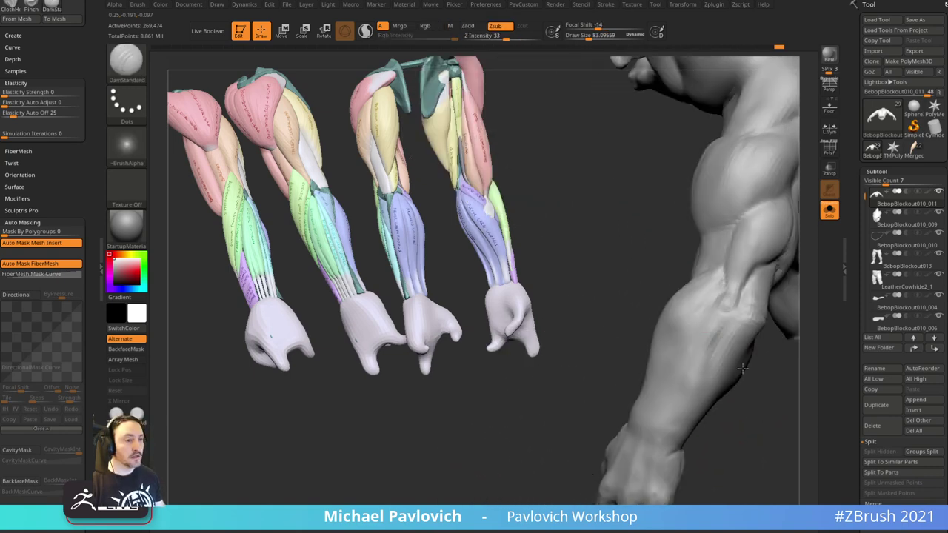
right_click_drag(652, 293, 696, 305)
left_click_drag(662, 345, 751, 339)
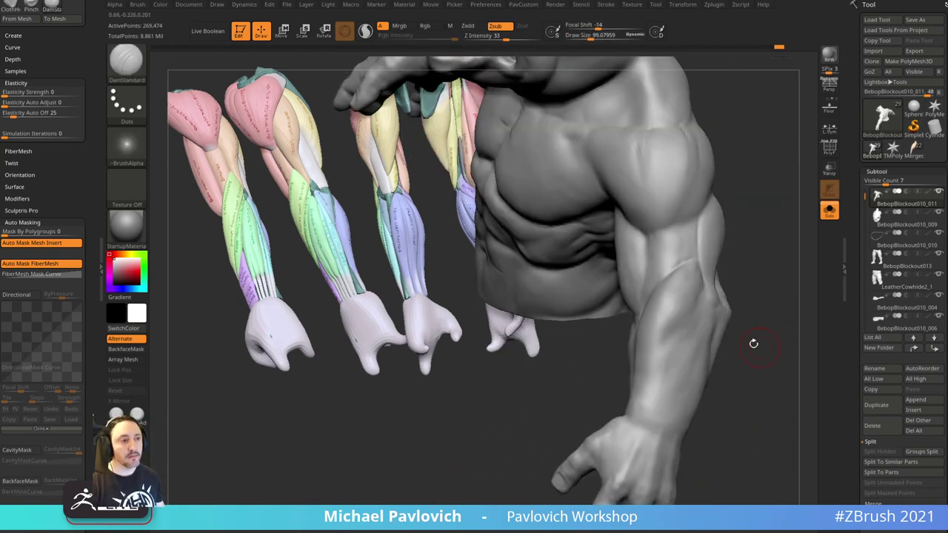
left_click_drag(652, 390, 688, 285)
left_click_drag(748, 296, 775, 313)
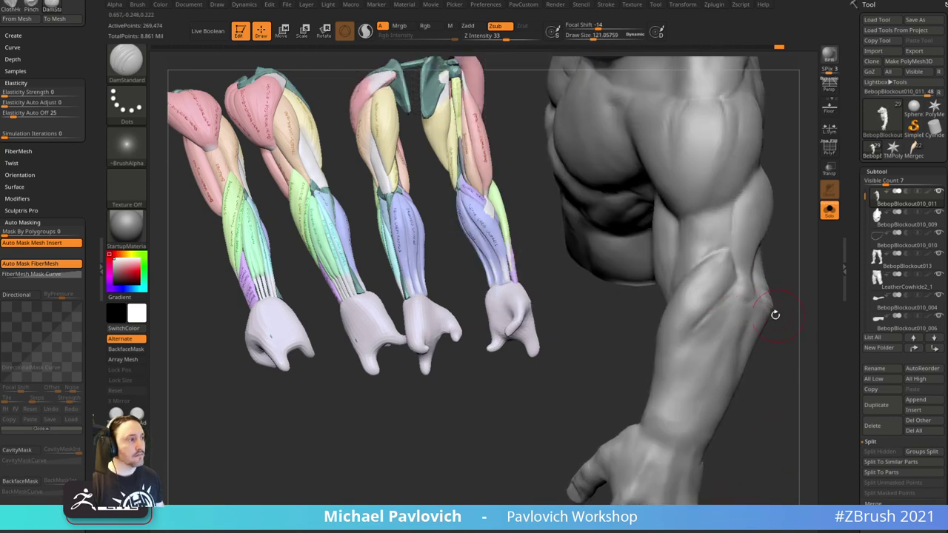
left_click_drag(662, 381, 745, 349)
- Carve a long groove along the back of the forearm from elbow to wrist with DamStandard at a draw size of about 99
mouse_move(883, 278)
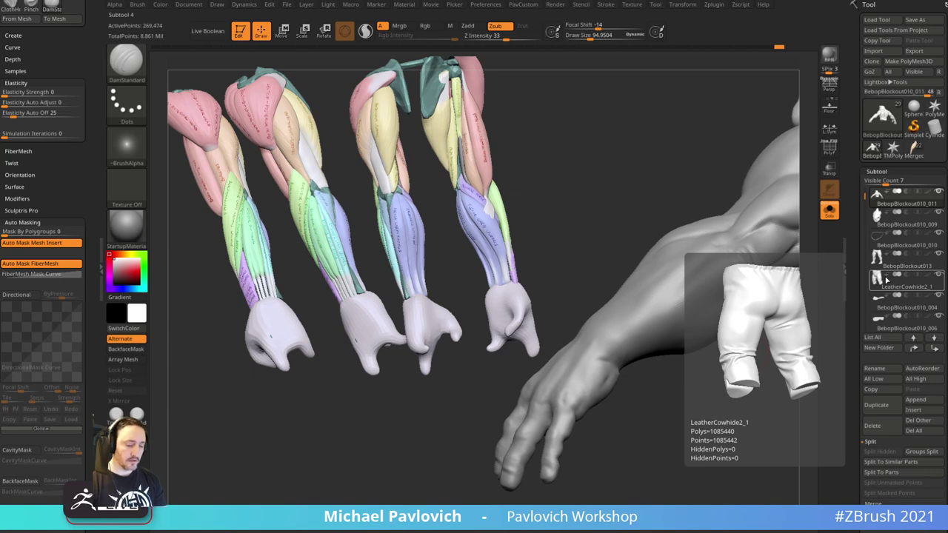
left_click_drag(753, 341, 741, 359)
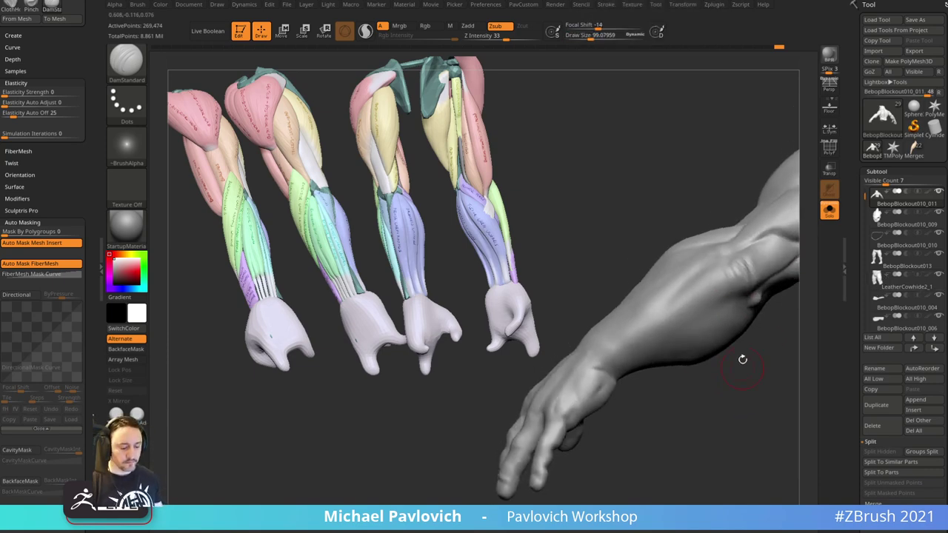
left_click_drag(702, 304, 728, 313)
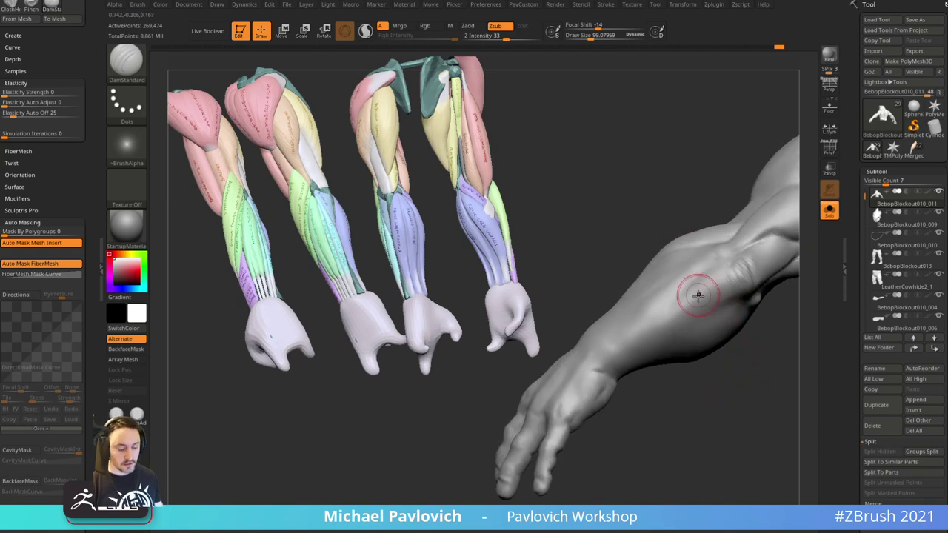
left_click_drag(728, 266, 668, 319)
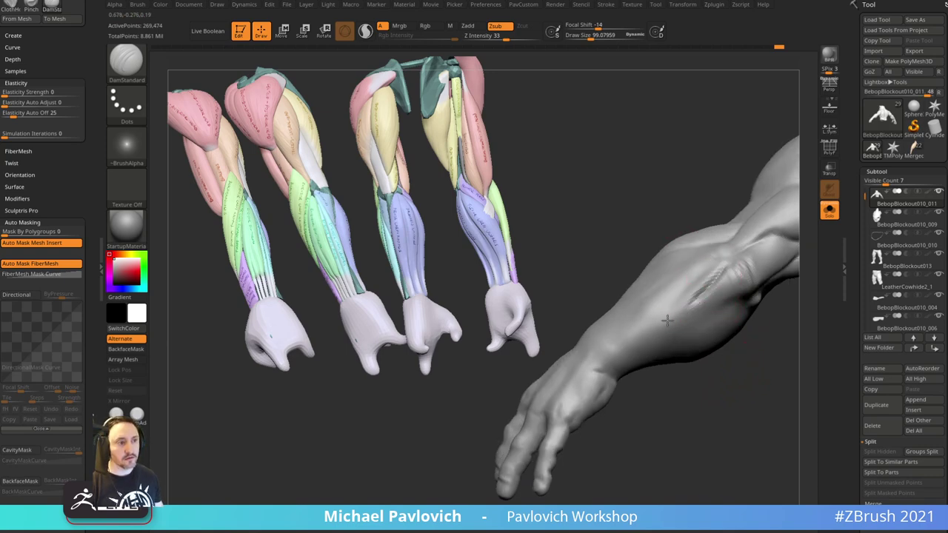
mouse_move(699, 289)
left_mouse_down("shift")
mouse_move(722, 271)
mouse_move(665, 322)
mouse_move(604, 353)
left_mouse_up("shift")
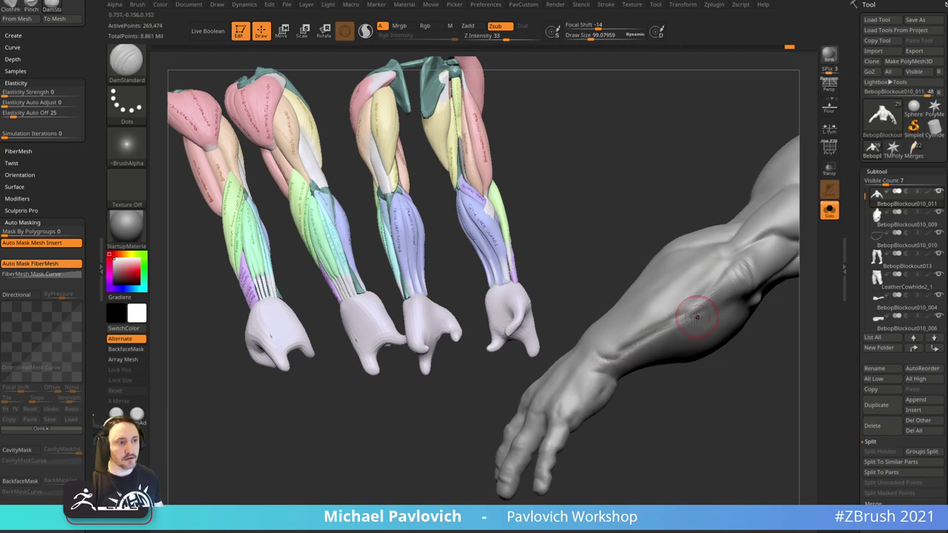
left_click_drag(716, 303, 636, 343)
- Sharpen the back forearm groove near the elbow with DamStandard at a draw size of about 87, and smooth its edges
right_click_drag(739, 322, 655, 337)
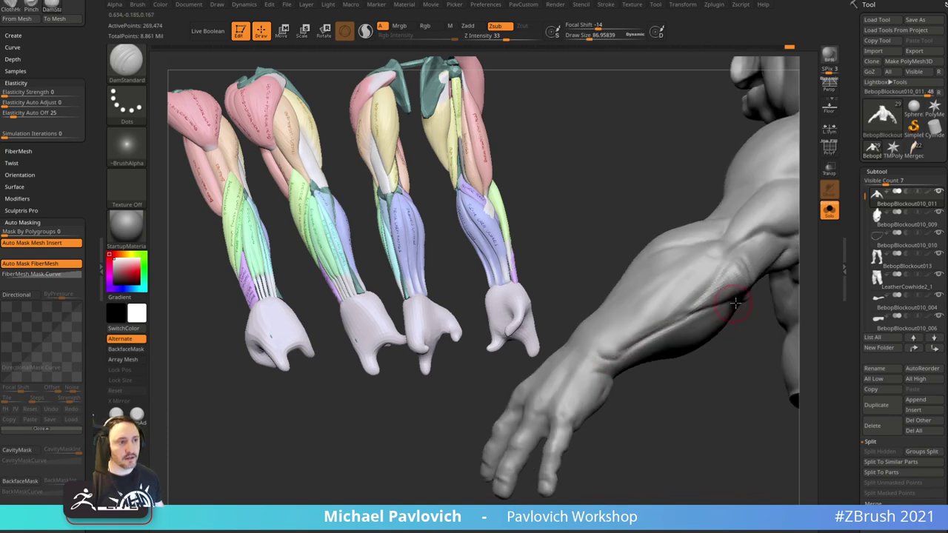
left_click_drag(736, 298, 685, 311)
right_click_drag(685, 311, 715, 311)
left_click_drag(716, 276, 680, 298, "shift")
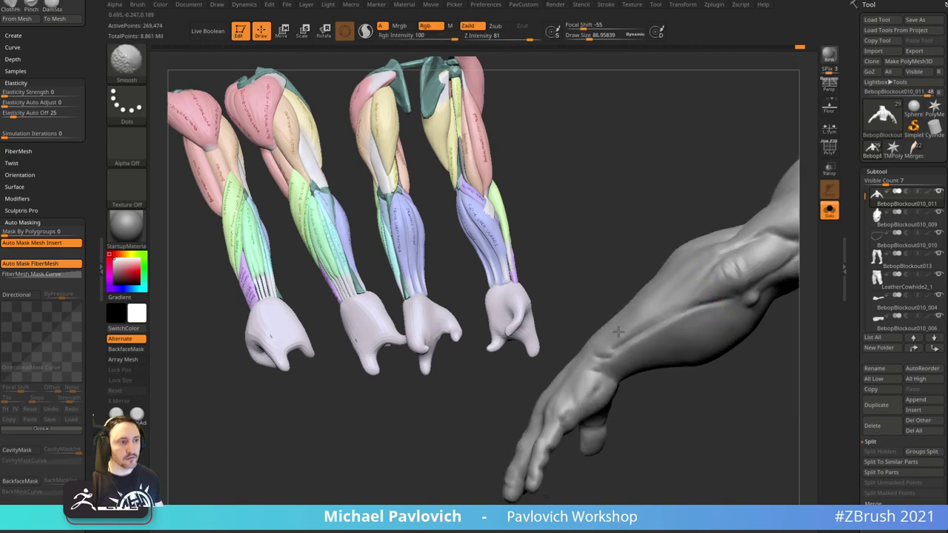
right_click_drag(617, 333, 724, 319)
right_click_drag(733, 359, 674, 318)
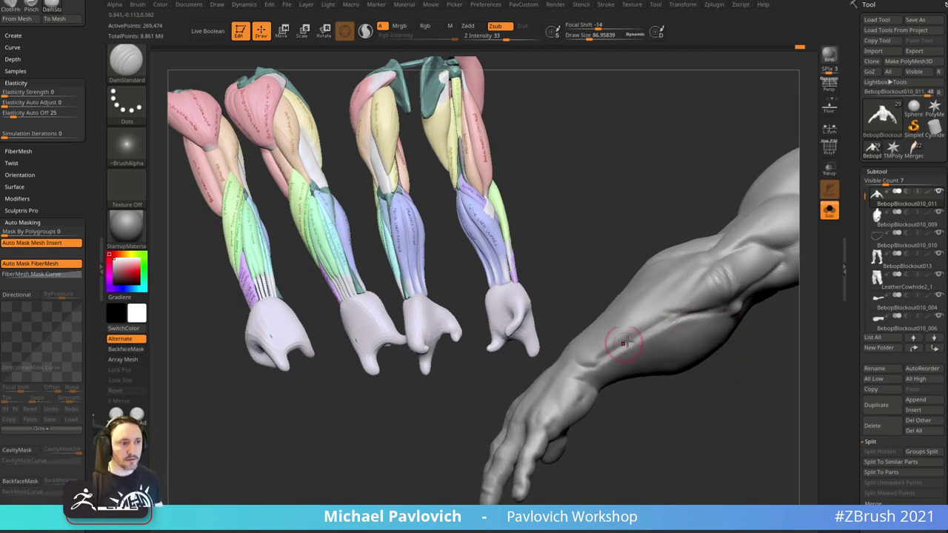
- Raise the muscle forms beside the back forearm groove with Clay at a draw size of about 52
key("b")
key("c")
key("l")
right_click_drag(636, 388, 645, 377)
mouse_move(666, 340)
left_mouse_down()
mouse_move(611, 362)
mouse_move(631, 354)
left_mouse_up()
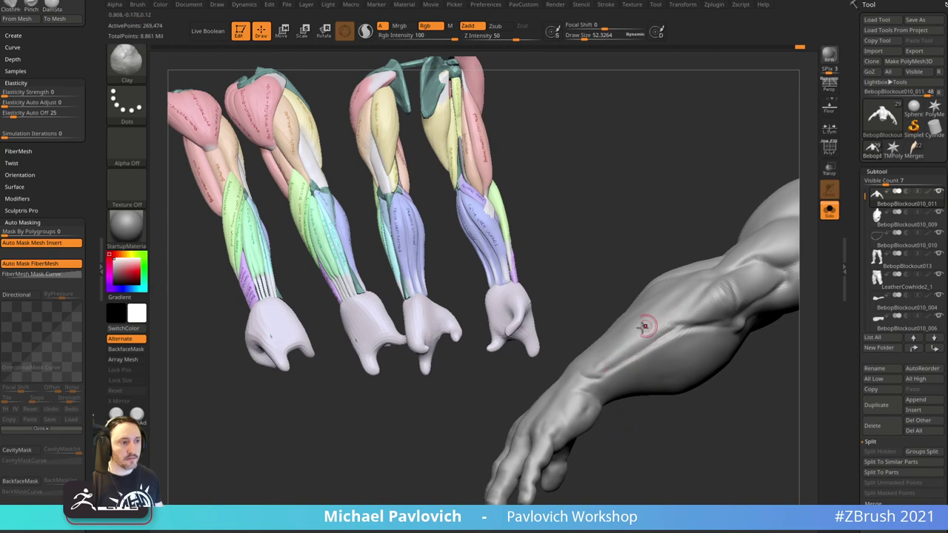
left_click_drag(609, 270, 666, 340)
- Add volume to the underside of the forearm with Clay at a draw size of about 108 to 112
key("s")
left_click_drag(679, 369, 687, 368)
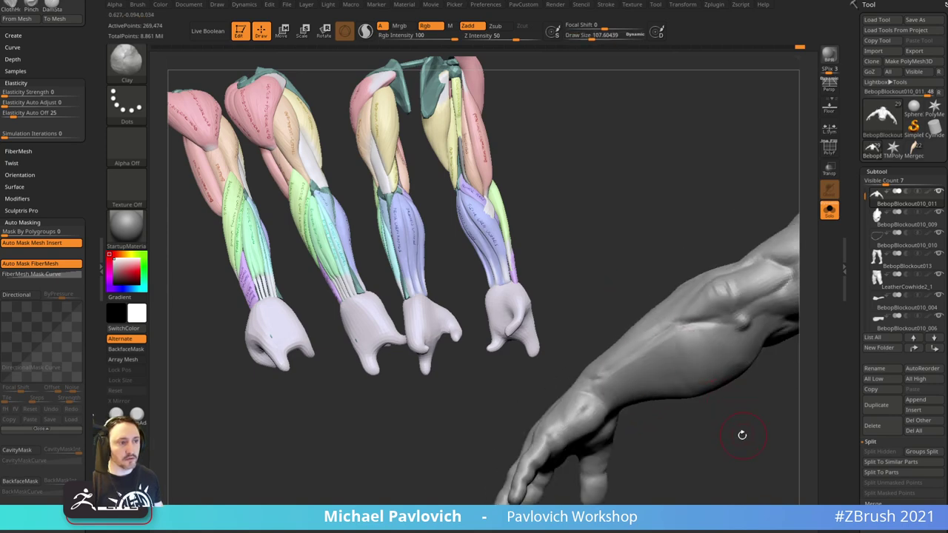
left_click_drag(740, 434, 709, 377)
right_click_drag(730, 377, 701, 372)
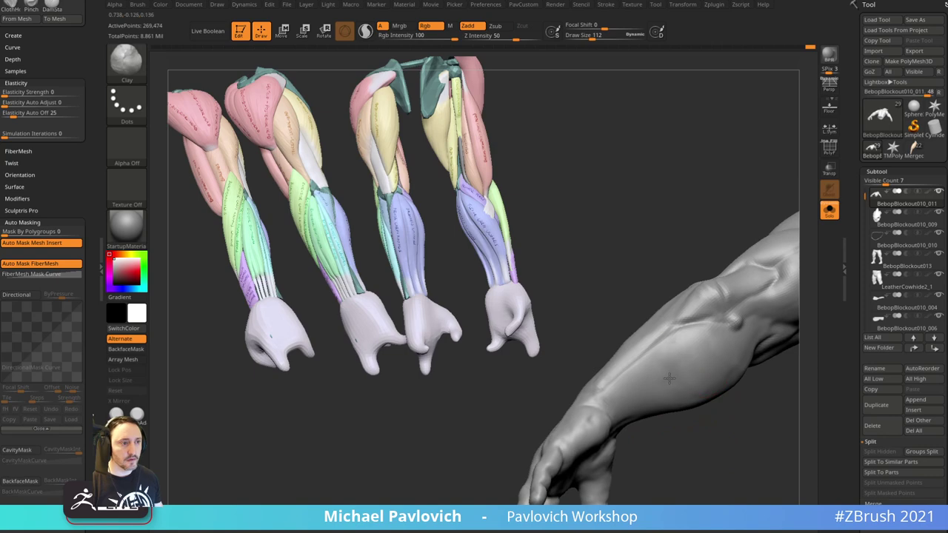
right_click_drag(684, 432, 684, 404)
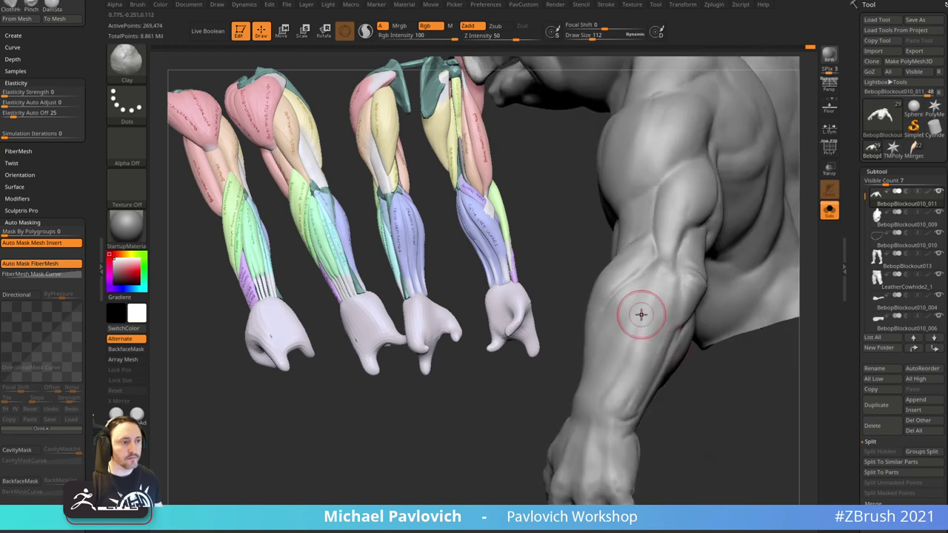
- Deepen the crease beneath the outer forearm muscle with DamStandard at a draw size of about 150
mouse_move(639, 313)
right_mouse_down()
mouse_move(692, 407)
mouse_move(683, 314)
right_mouse_up()
key("b")
key("d")
key("s")
mouse_move(744, 383)
right_mouse_down()
mouse_move(787, 421)
mouse_move(763, 393)
right_mouse_up()
key("s")
right_click_drag(696, 322, 673, 319)
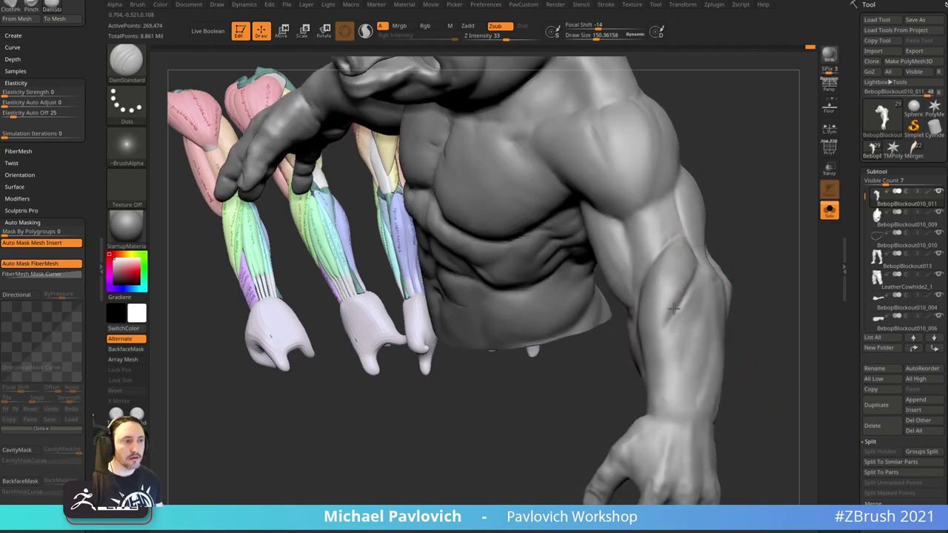
- Carve the separations between the outer forearm muscles toward the wrist with DamStandard at a draw size of about 87
mouse_move(781, 366)
right_mouse_down()
mouse_move(770, 387)
mouse_move(775, 343)
mouse_move(721, 317)
right_mouse_up()
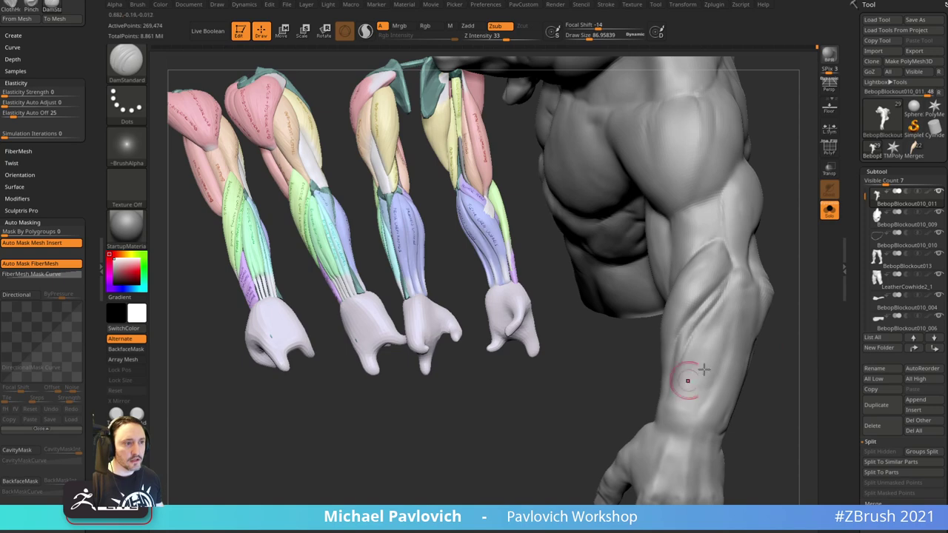
right_click_drag(687, 381, 759, 311)
right_click_drag(641, 444, 696, 322)
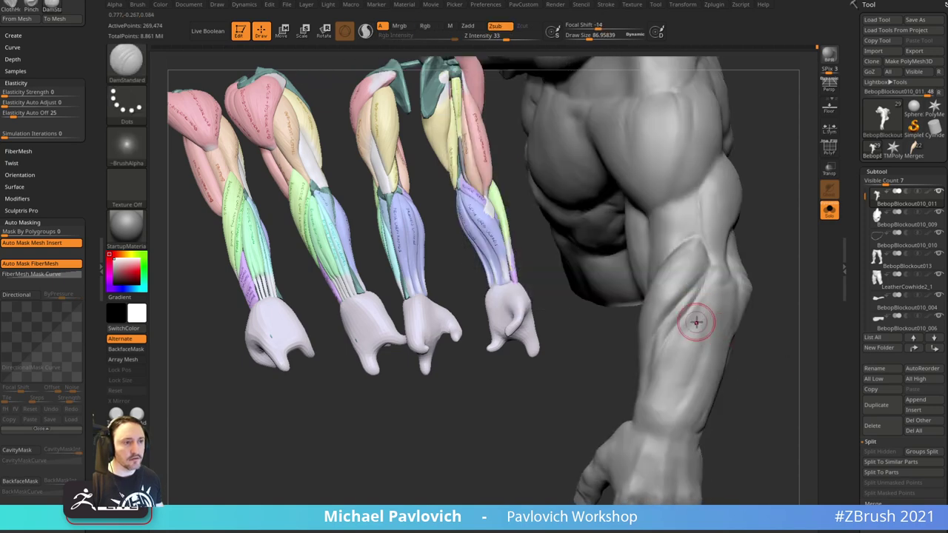
right_click_drag(667, 431, 730, 338)
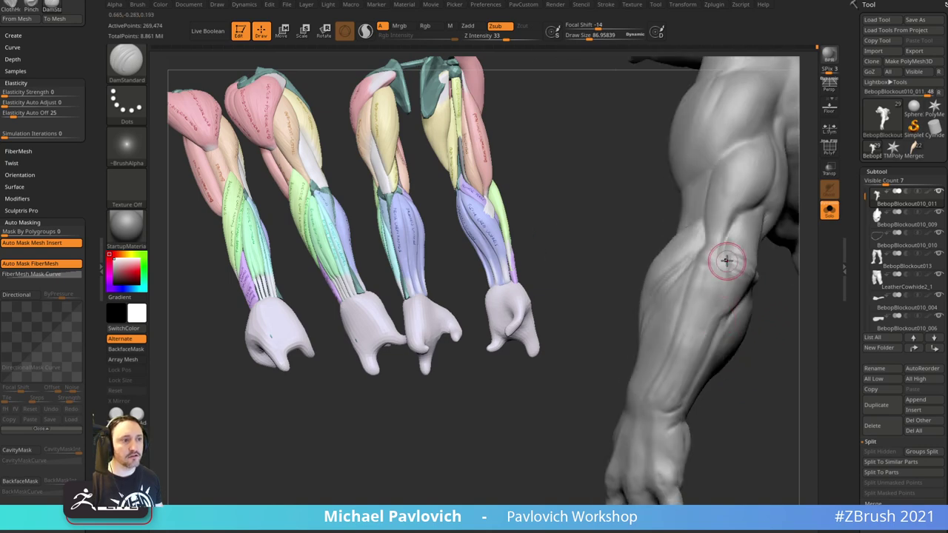
- Reshape the outer forearm contour with the Move brush at a draw size of about 166
mouse_move(747, 406)
right_mouse_down()
mouse_move(783, 422)
mouse_move(785, 404)
right_mouse_up()
key("b")
key("m")
key("v")
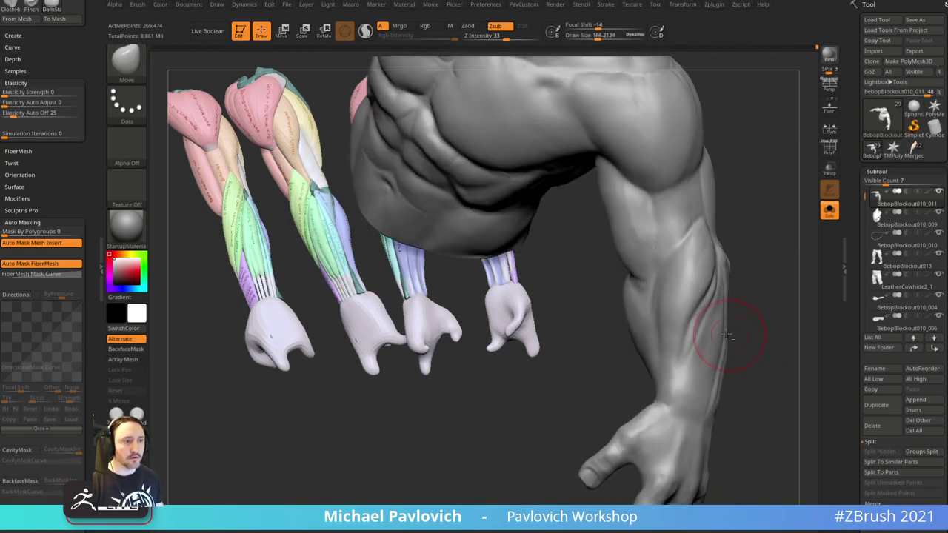
right_click_drag(760, 318, 719, 315)
left_click_drag(692, 310, 682, 362)
left_click(733, 353, "ctrl+shift")
right_click_drag(732, 353, 743, 397)
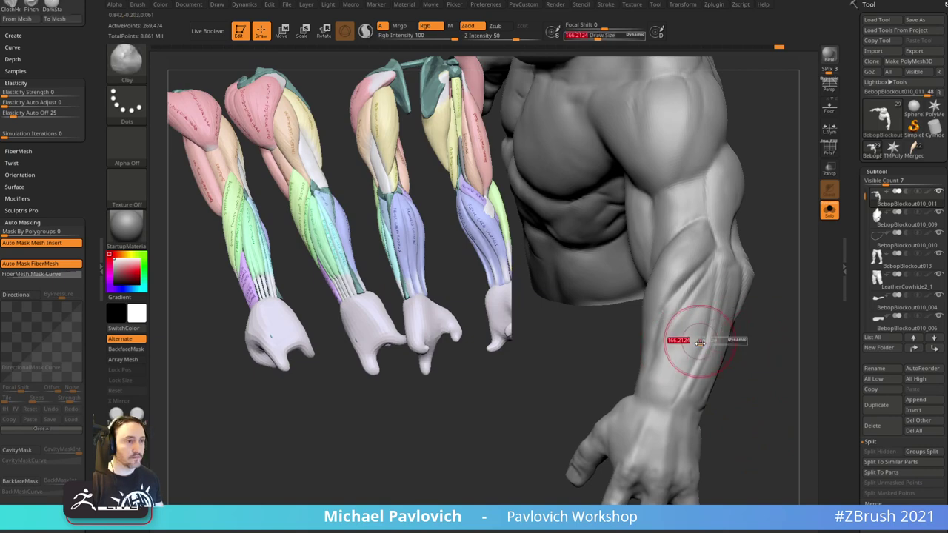
- Set the Smooth brush's intensity to 100 and lower the body to subdivision level 2
right_click_drag(699, 334, 745, 373)
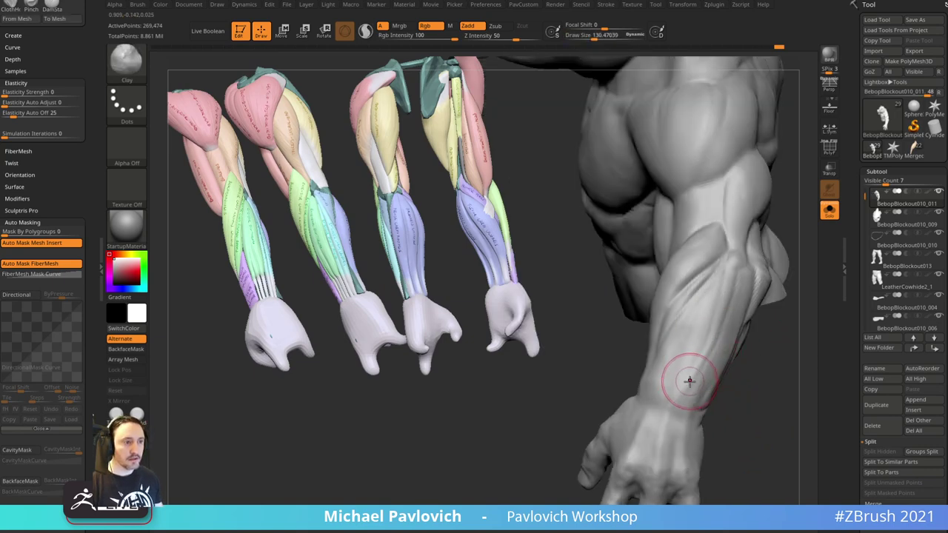
key("shift")
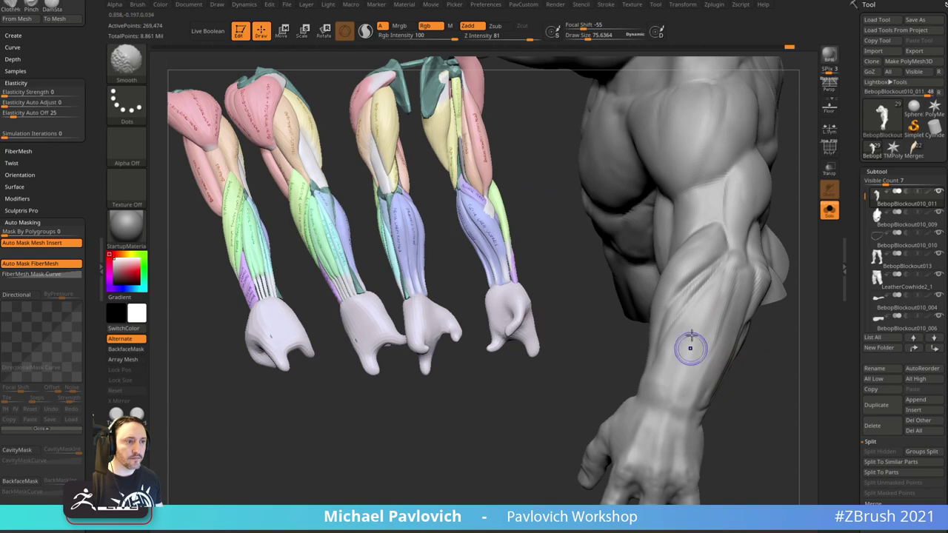
left_click(503, 36, "shift")
type("100")
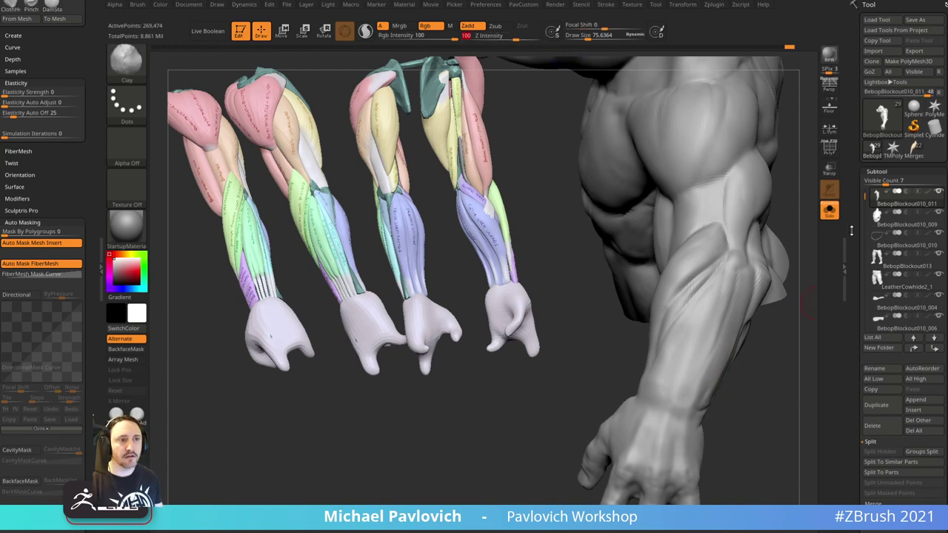
scroll(873, 297, "down", 5)
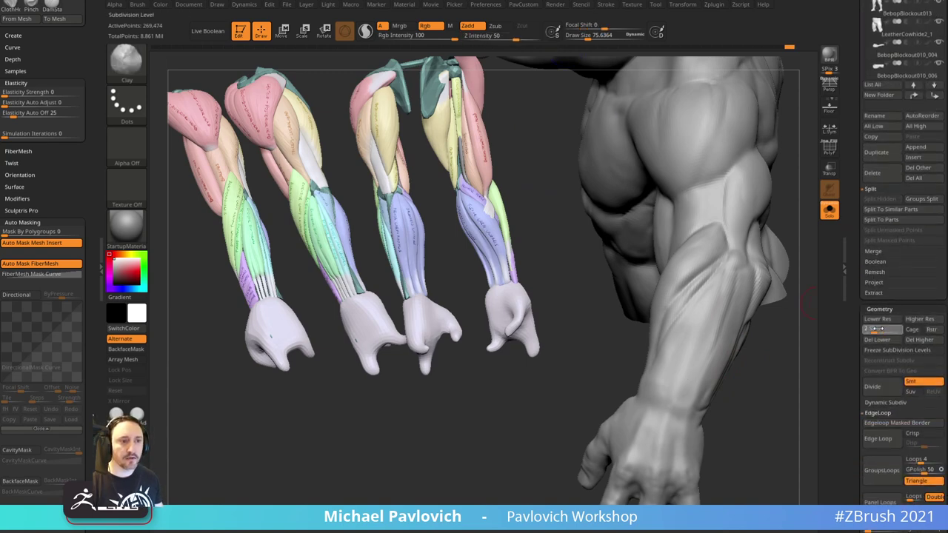
key("shift+d")
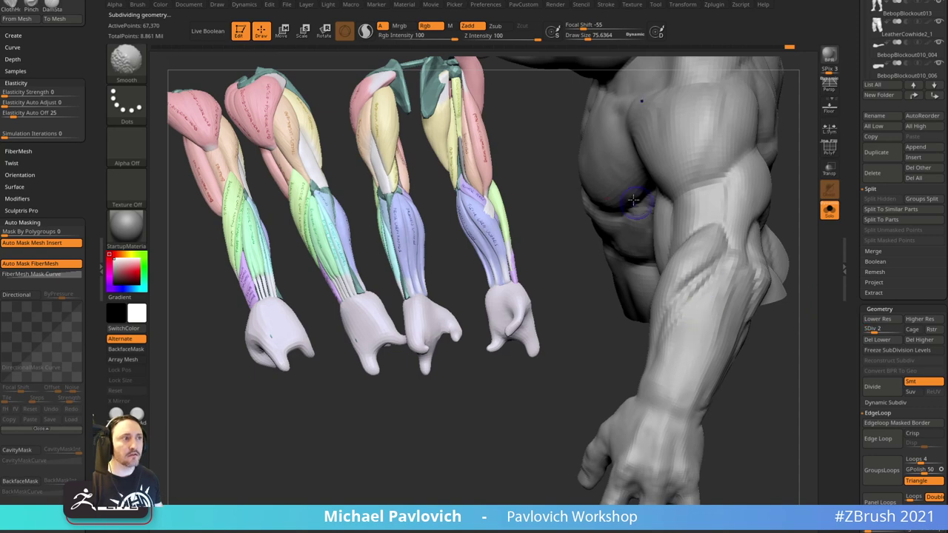
- Build up the outer forearm with Clay at a draw size of about 76 to 91
right_click_drag(633, 198, 675, 364)
mouse_move(736, 327)
right_mouse_down()
mouse_move(702, 326)
mouse_move(694, 364)
mouse_move(660, 340)
right_mouse_up()
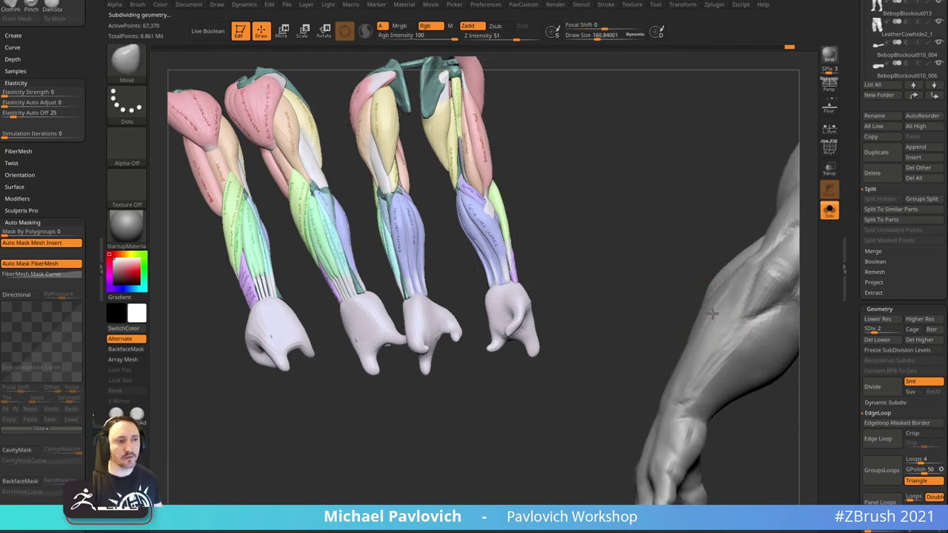
key("f")
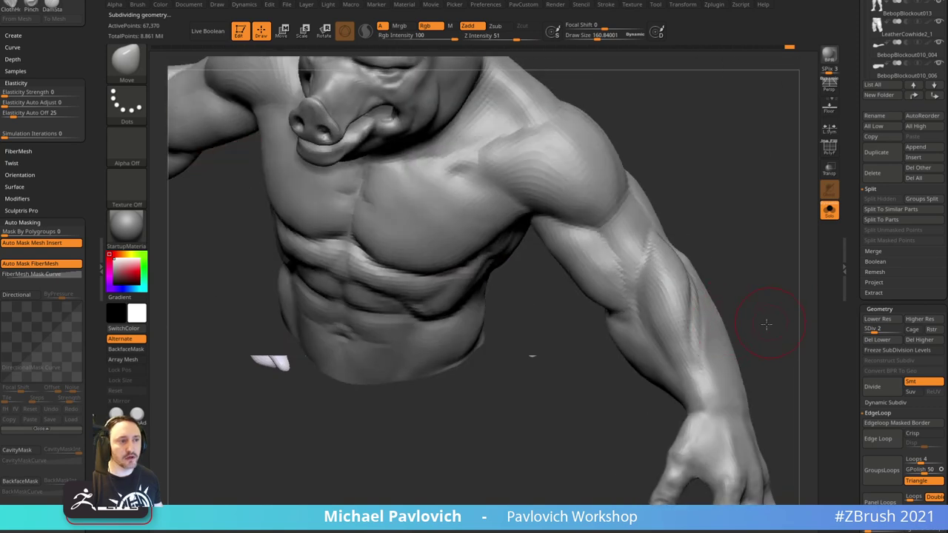
right_click_drag(767, 324, 781, 331)
key("b")
key("c")
key("l")
key("s")
left_click_drag(719, 325, 684, 335)
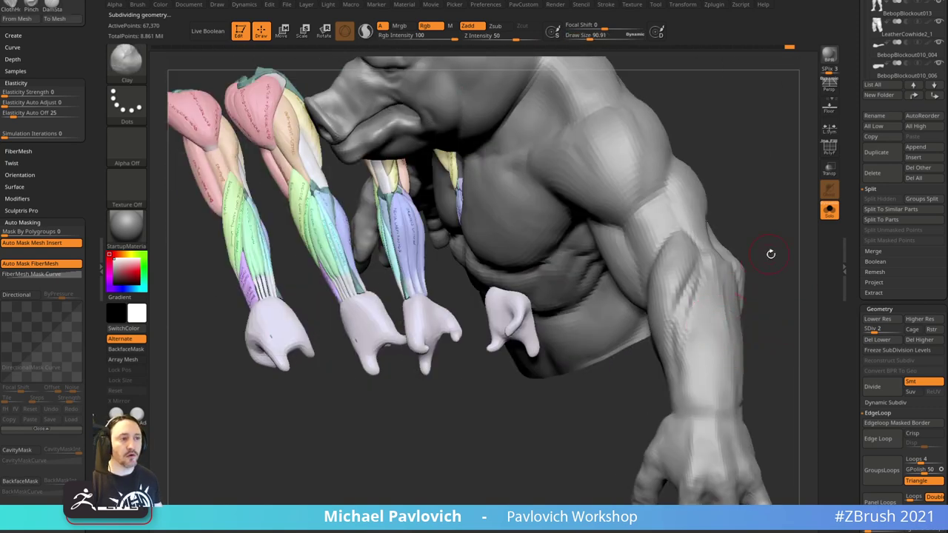
left_click_drag(770, 254, 774, 276)
right_click_drag(729, 320, 792, 323)
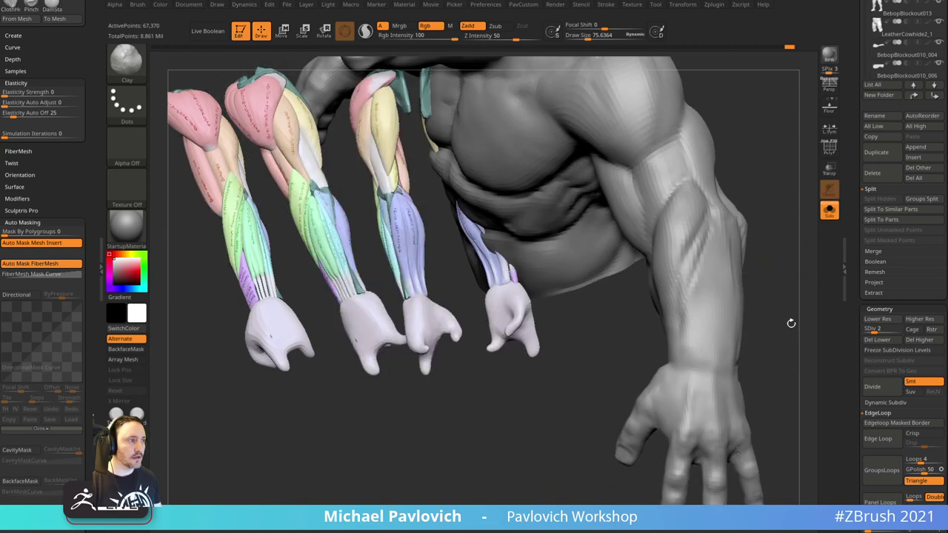
- Clear the dropped arm muscle reference snapshots from the canvas and bring the whole torso into view
key("ctrl")
key("ctrl+n")
mouse_move(526, 419)
right_mouse_down()
mouse_move(726, 291)
mouse_move(747, 319)
mouse_move(768, 223)
right_mouse_up()
left_click_drag(866, 232, 863, 401)
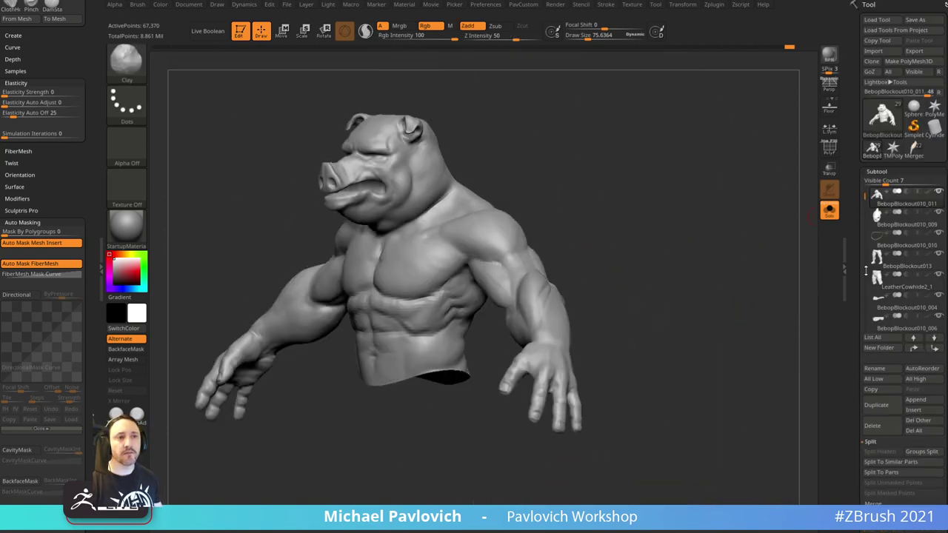
- Switch to the arm muscle reference tool and merge its visible subtools into a single new tool
left_click(913, 150)
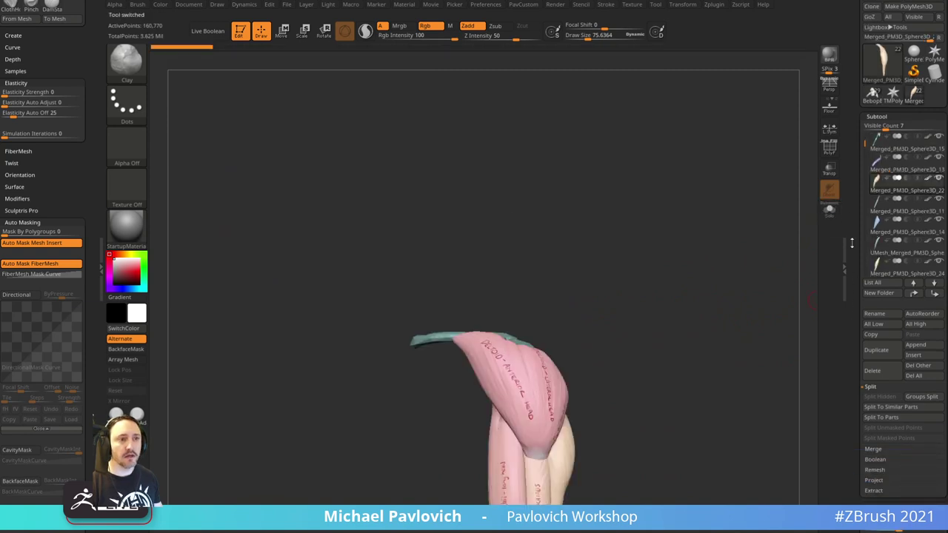
scroll(855, 319, "down", 5)
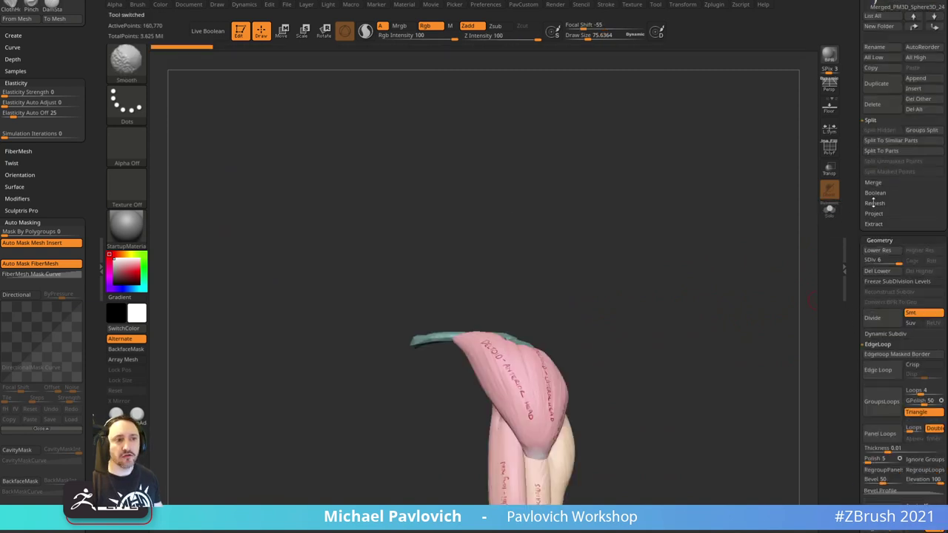
left_click(874, 183)
scroll(853, 183, "up", 5)
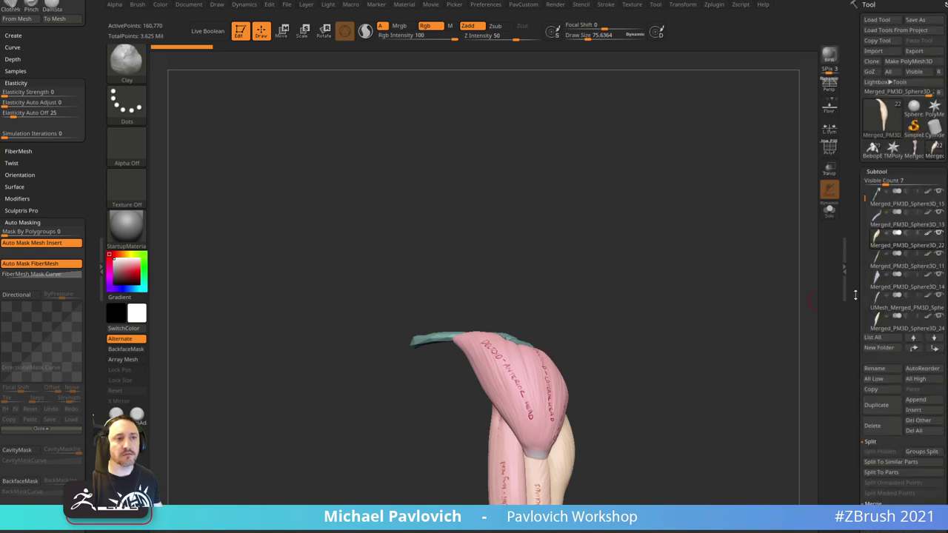
left_click(924, 432)
- Append the merged arm muscle reference to the pig character and make it the active subtool
left_click(873, 151)
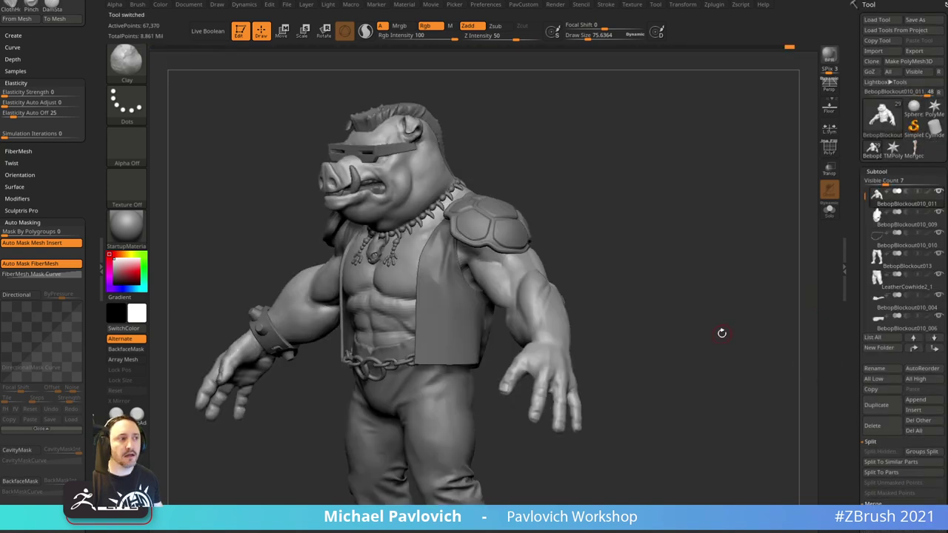
left_click(935, 410)
left_click(791, 336)
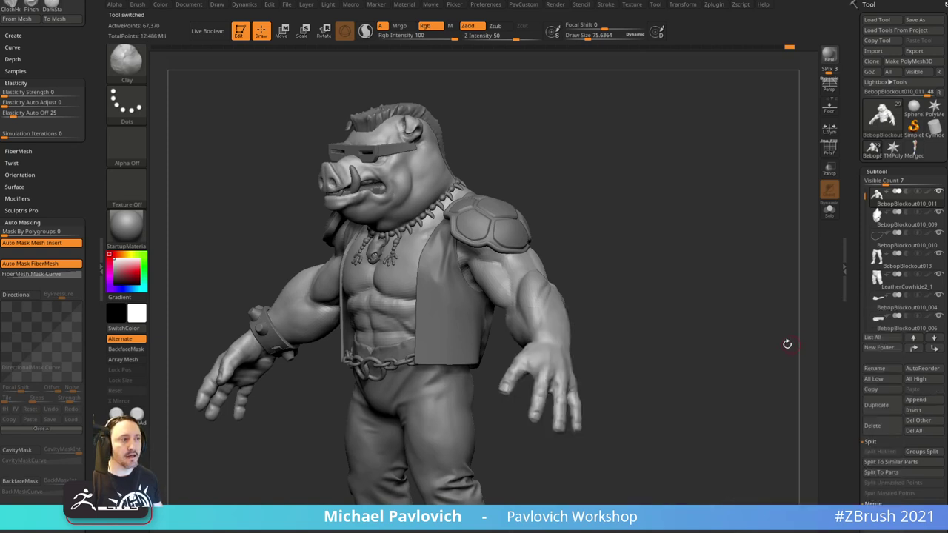
scroll(899, 251, "down", 10)
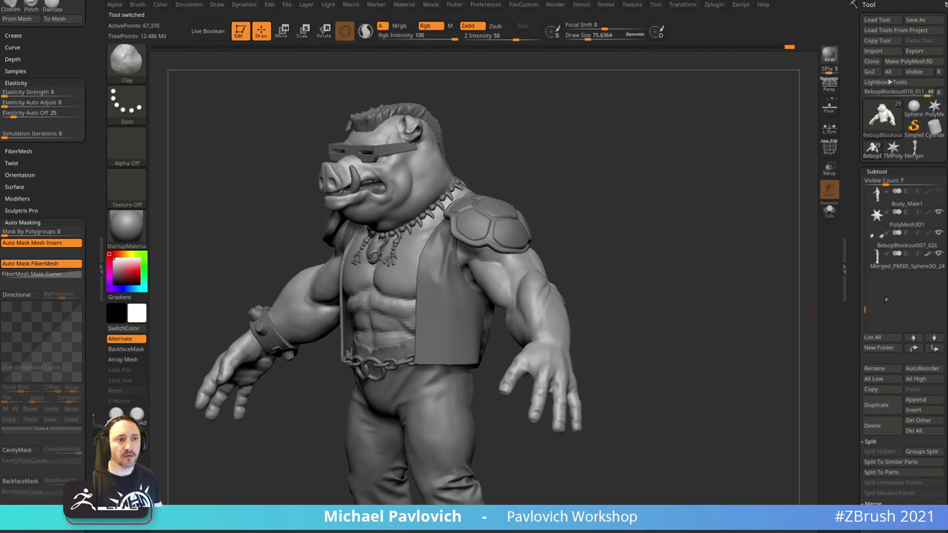
left_click(888, 258)
- Frame the tiny appended arm reference and resize it with Unify
left_click_drag(711, 235, 506, 392, "shift")
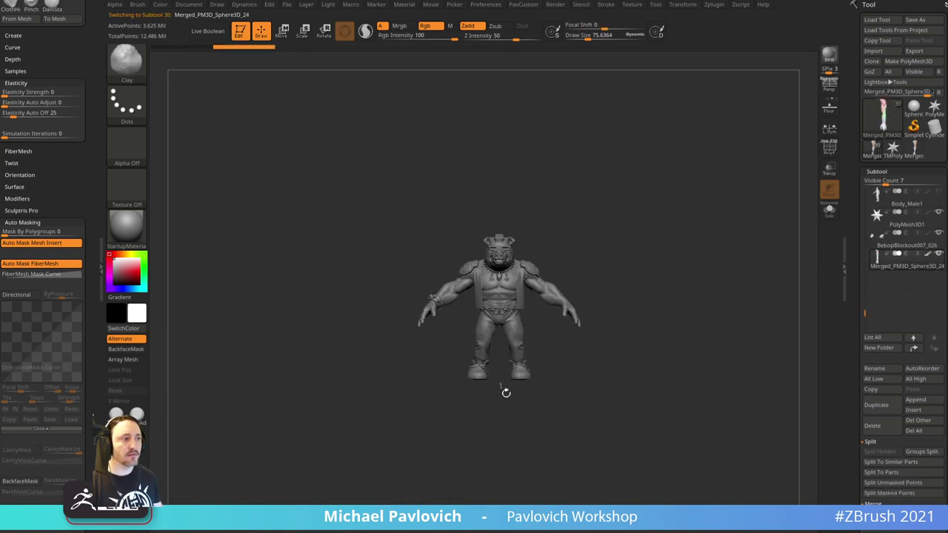
key("f")
key("1")
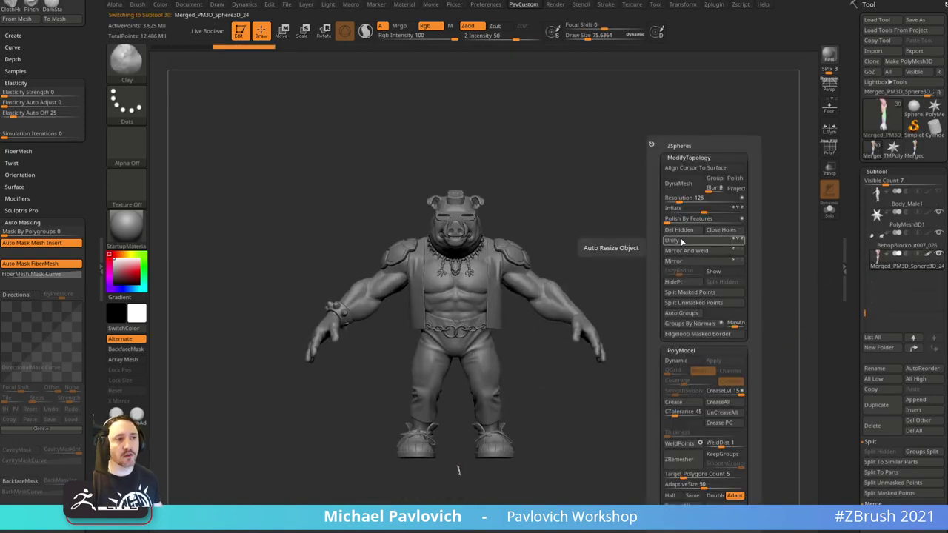
left_click(682, 242)
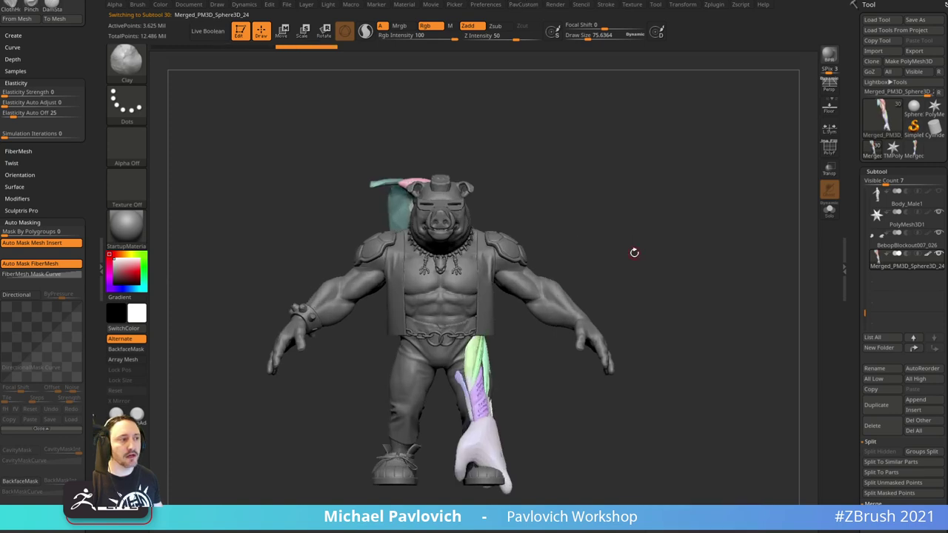
- Move the arm muscle reference out of the body and place it upright beside the character's left arm
key("w")
left_click_drag(442, 335, 435, 359)
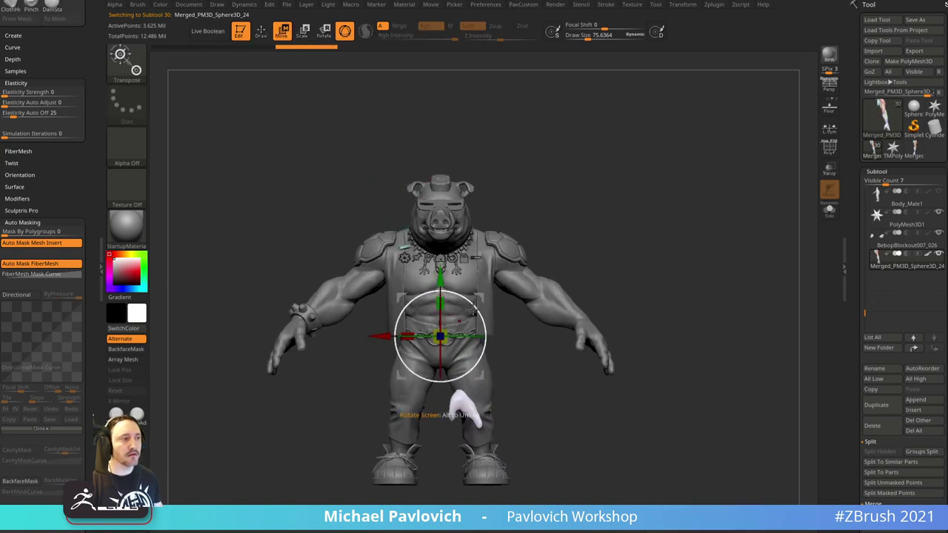
left_click_drag(485, 337, 603, 255)
left_click_drag(729, 255, 663, 271)
left_click_drag(689, 274, 722, 317, "alt")
mouse_move(600, 267)
left_mouse_down()
mouse_move(669, 274)
mouse_move(604, 287)
left_mouse_up()
left_click_drag(612, 325, 634, 359)
key("q")
mouse_move(537, 397)
left_mouse_down()
mouse_move(643, 390)
mouse_move(686, 296)
mouse_move(675, 290)
left_mouse_up()
key("w")
left_click_drag(622, 239, 641, 306, "alt")
mouse_move(569, 375)
left_mouse_down()
mouse_move(707, 371)
mouse_move(689, 385)
mouse_move(693, 357)
mouse_move(748, 303)
mouse_move(787, 353)
mouse_move(770, 311)
left_mouse_up()
key("q")
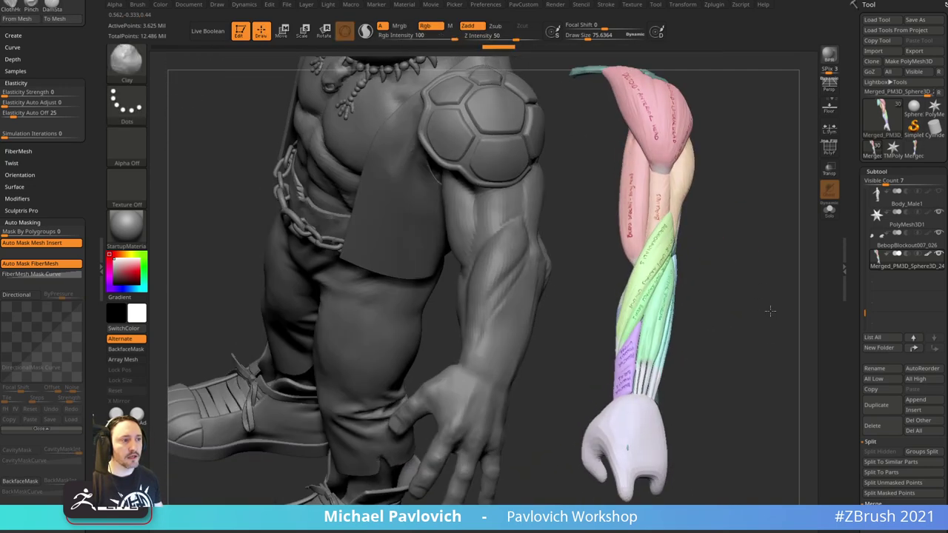
- Build up the outer forearm beside the reference with Clay at a draw size of about 108 to 130
left_click_drag(591, 288, 770, 268)
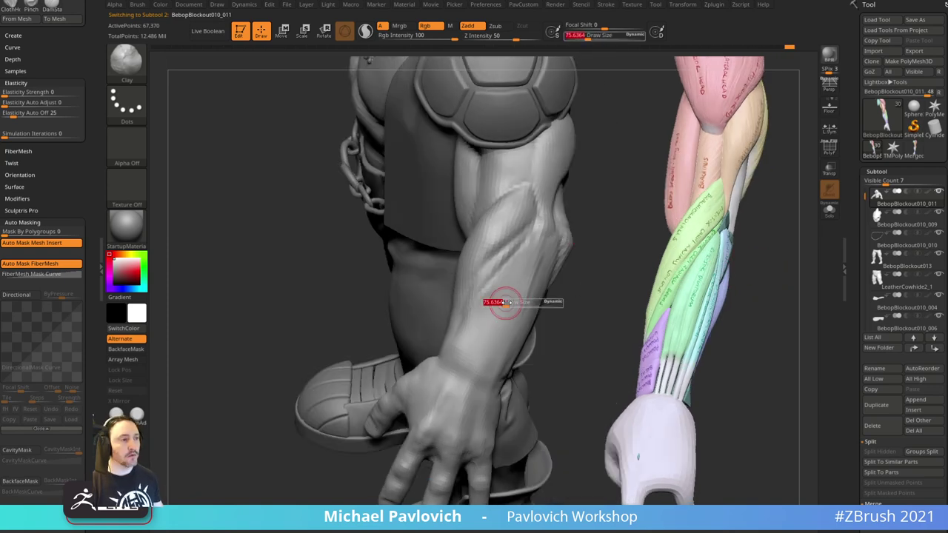
left_click_drag(506, 302, 512, 303)
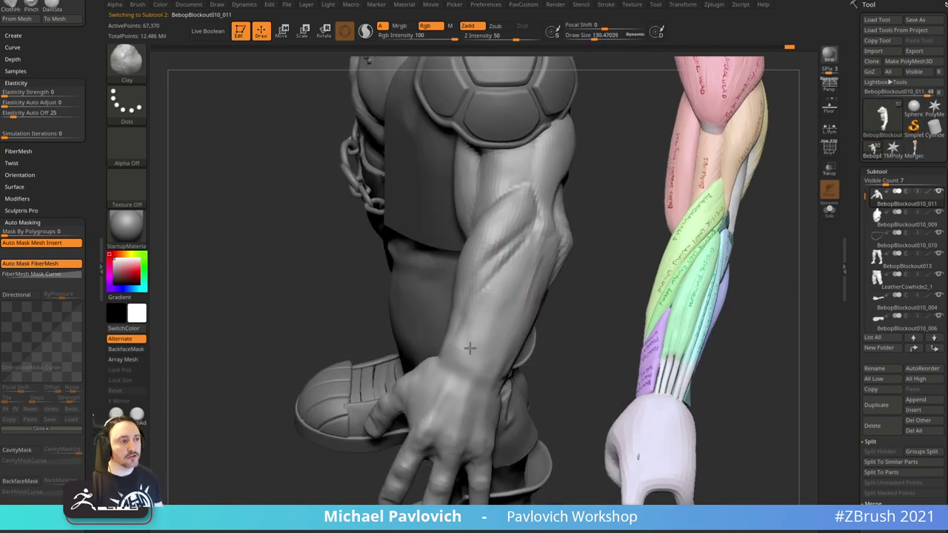
key("s")
left_click_drag(585, 297, 459, 313)
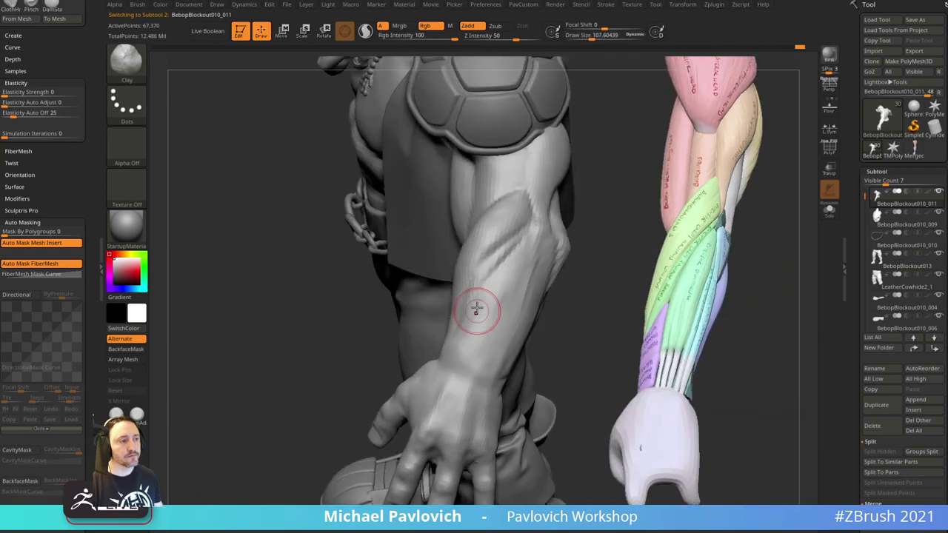
key("shift")
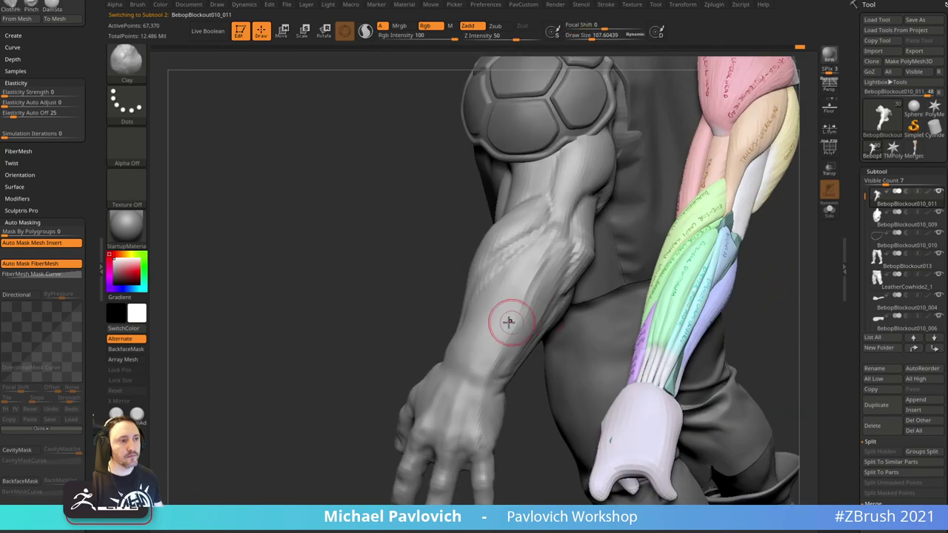
mouse_move(507, 321)
left_mouse_down()
mouse_move(387, 313)
mouse_move(514, 313)
left_mouse_up()
- Reposition the arm muscle reference above the character's left arm, clear of it in the back view
key("b")
key("m")
key("v")
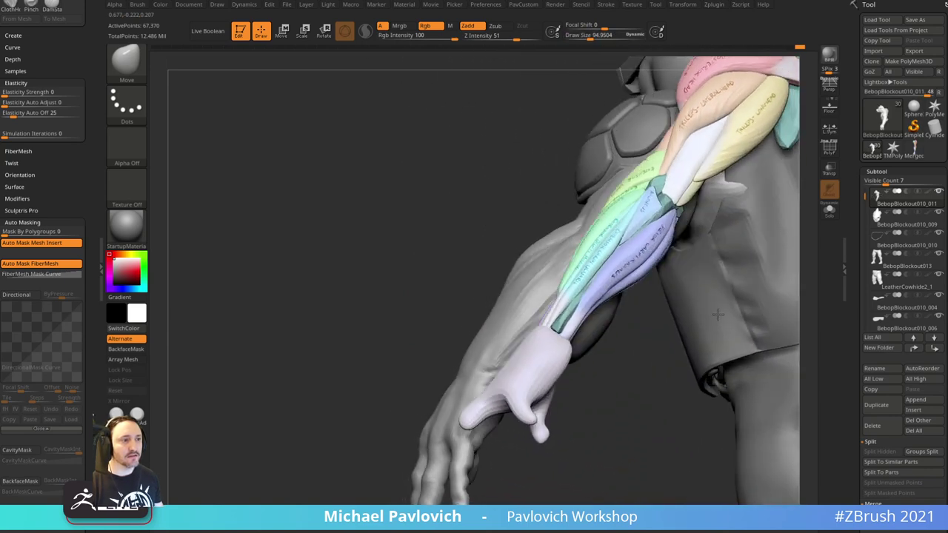
left_click_drag(758, 352, 619, 330)
key("w")
left_click(632, 255, "alt")
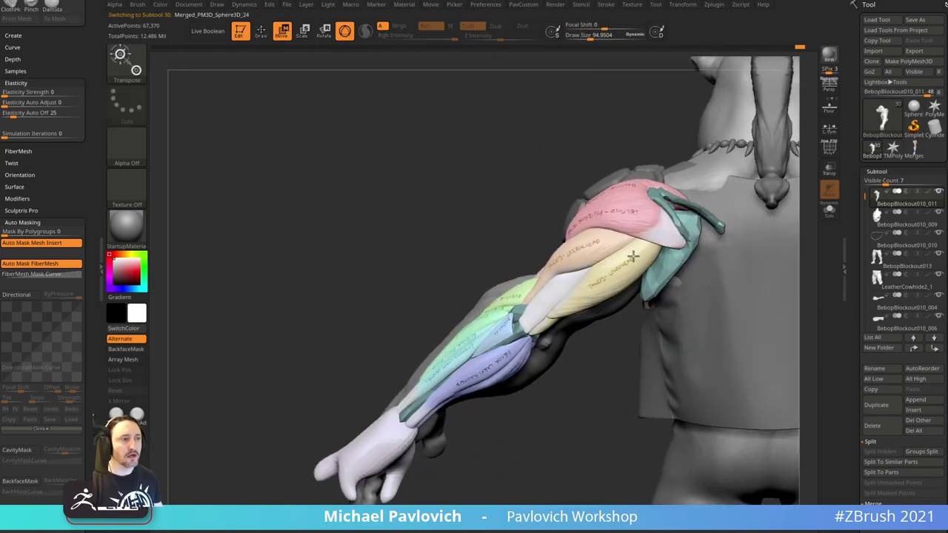
left_click_drag(562, 316, 523, 235)
key("q")
- Smooth the forms around the back of the elbow at a draw size of about 62
mouse_move(585, 374)
left_mouse_down()
mouse_move(560, 379)
mouse_move(591, 349)
left_mouse_up()
left_click_drag(588, 437, 595, 409)
key("shift")
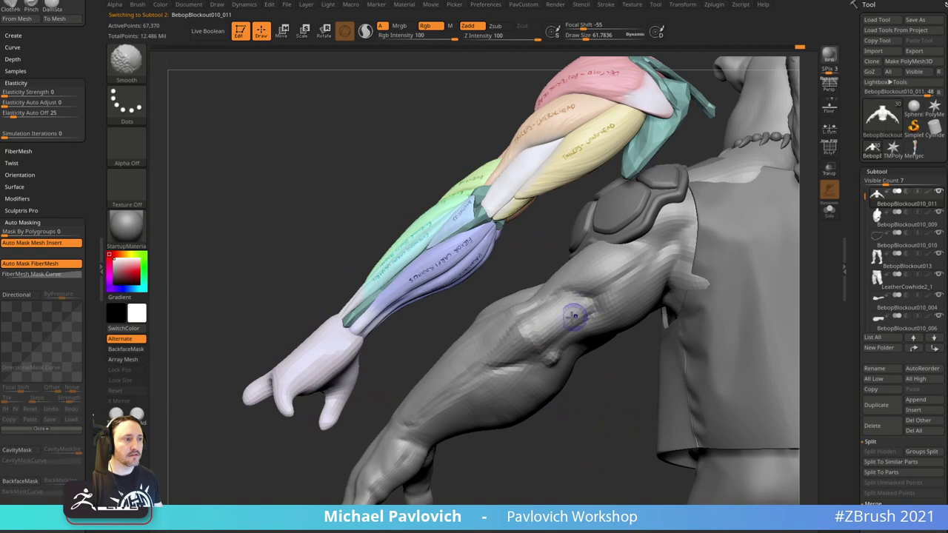
left_click_drag(560, 302, 554, 337, "shift")
left_click_drag(566, 422, 585, 403)
left_click_drag(573, 321, 555, 328, "shift")
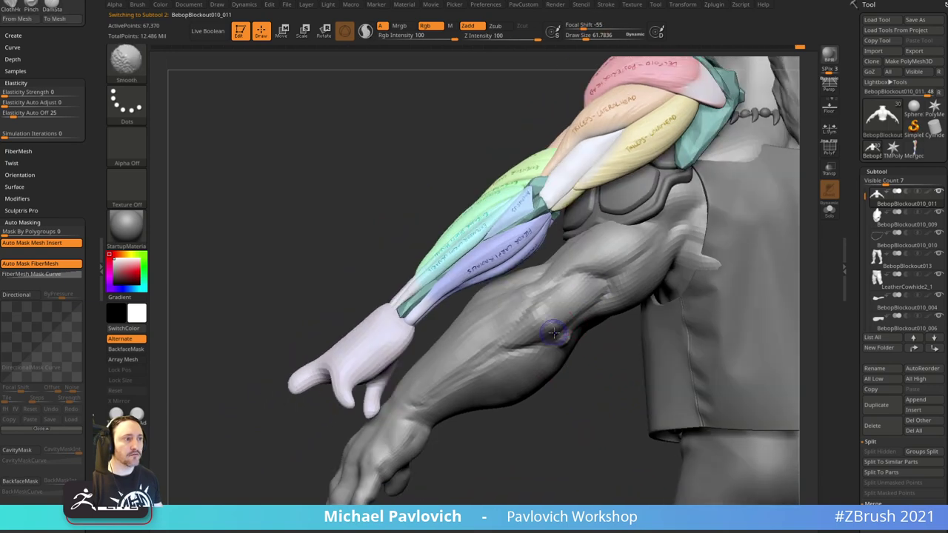
mouse_move(564, 415)
left_mouse_down()
mouse_move(568, 425)
mouse_move(565, 322)
mouse_move(595, 389)
mouse_move(558, 296)
left_mouse_up()
key("shift")
- Adjust the upper forearm and elbow contours with the Move brush at a draw size of about 62
left_click_drag(502, 331, 545, 311)
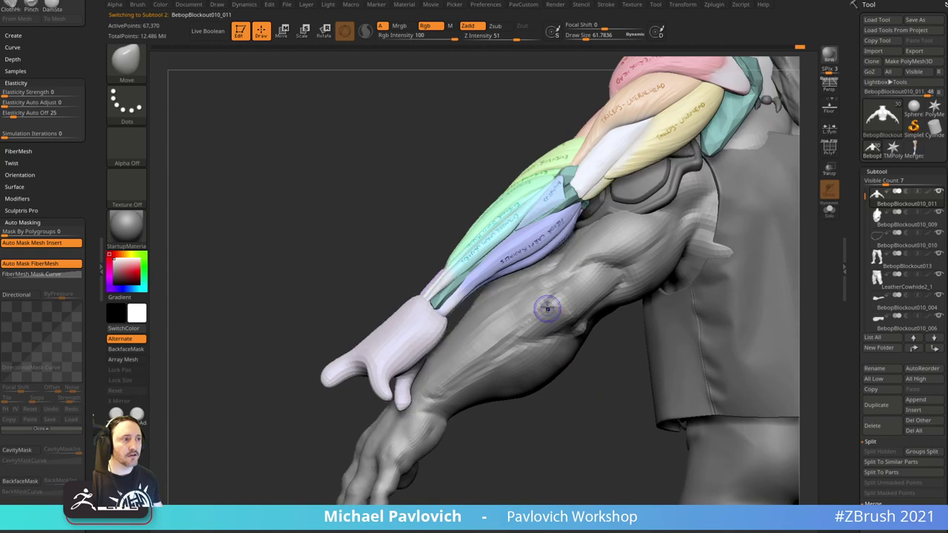
mouse_move(511, 338)
left_mouse_down()
mouse_move(584, 382)
mouse_move(584, 411)
mouse_move(603, 404)
mouse_move(540, 208)
left_mouse_up()
left_click_drag(556, 291, 565, 326)
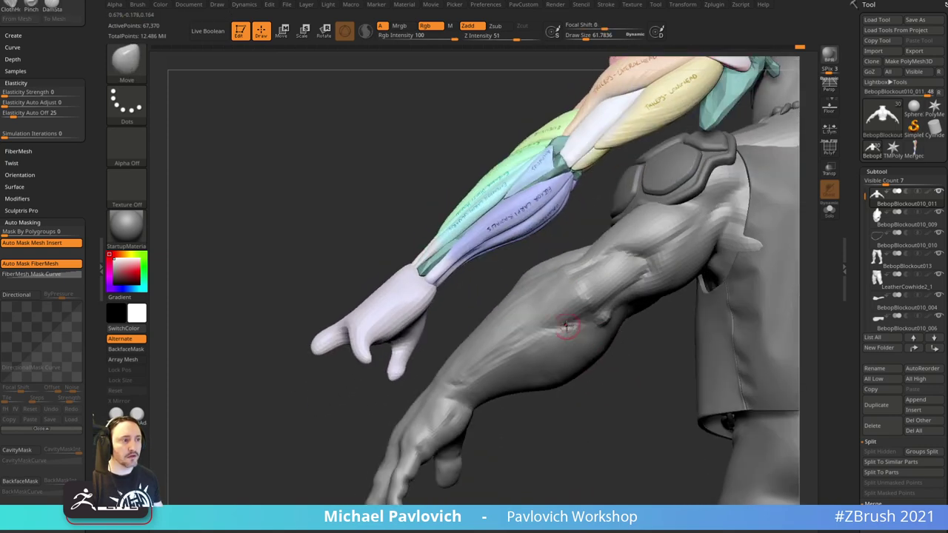
- Build up the back of the forearm just below the elbow with the Clay brush at a draw size of about 69
mouse_move(585, 380)
left_mouse_down()
mouse_move(620, 445)
mouse_move(607, 430)
left_mouse_up()
key("b")
key("c")
key("l")
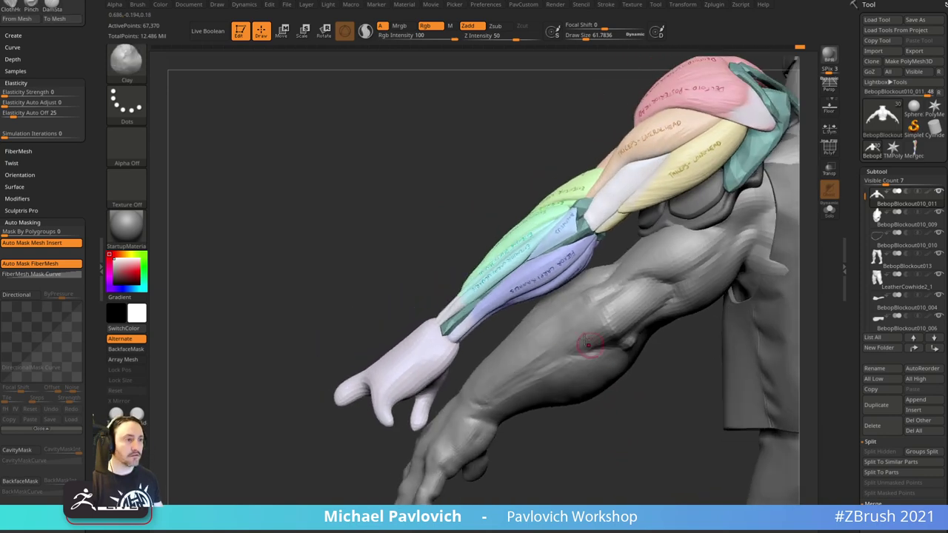
key("s")
key("s")
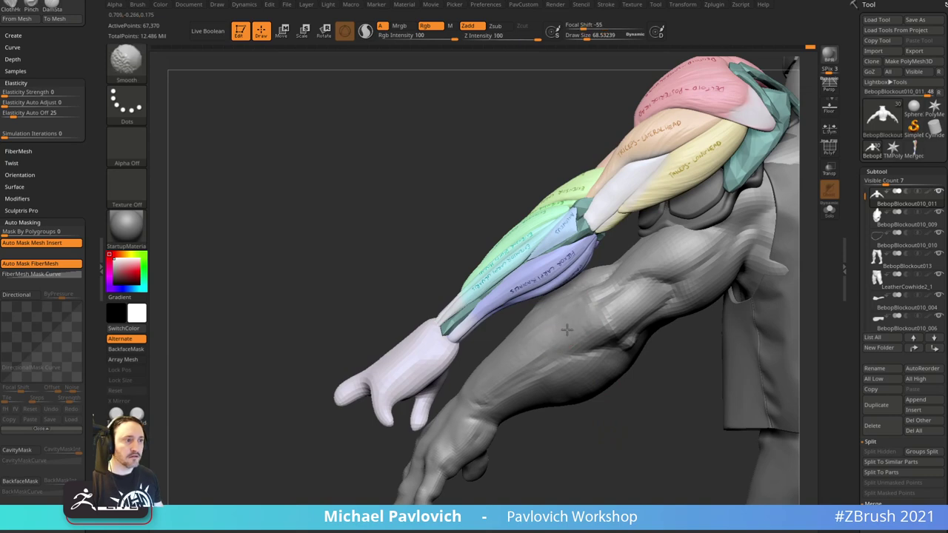
- Carve the muscle separations along the back of the forearm with DamStandard at a draw size of about 69, softening them
key("b")
key("d")
key("s")
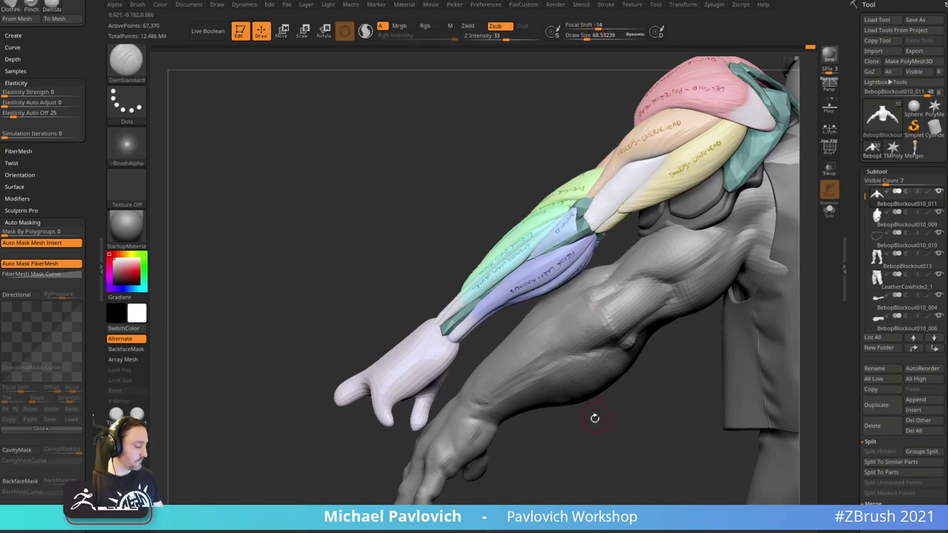
left_click_drag(594, 417, 598, 295)
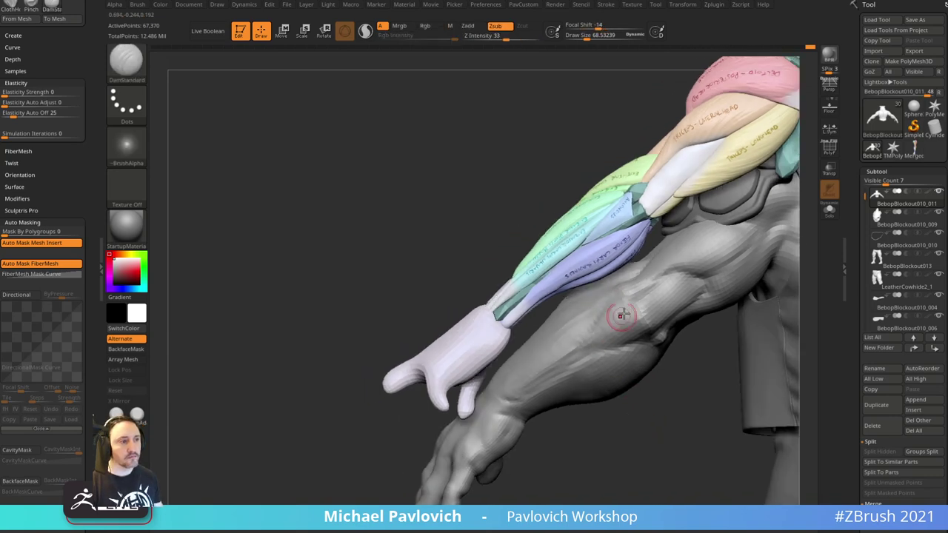
mouse_move(637, 408)
left_mouse_down()
mouse_move(643, 387)
mouse_move(631, 384)
left_mouse_up()
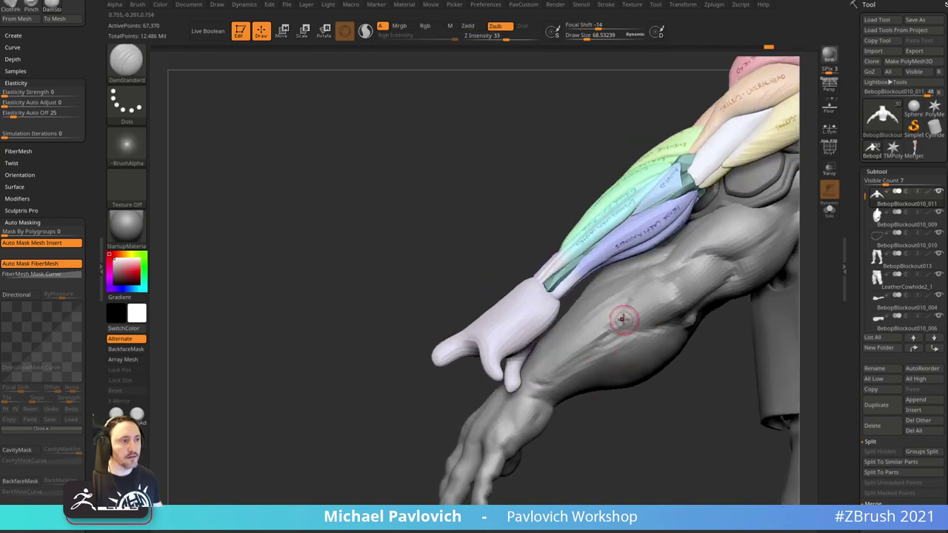
left_click_drag(622, 319, 585, 363, "shift")
left_click_drag(627, 301, 618, 328)
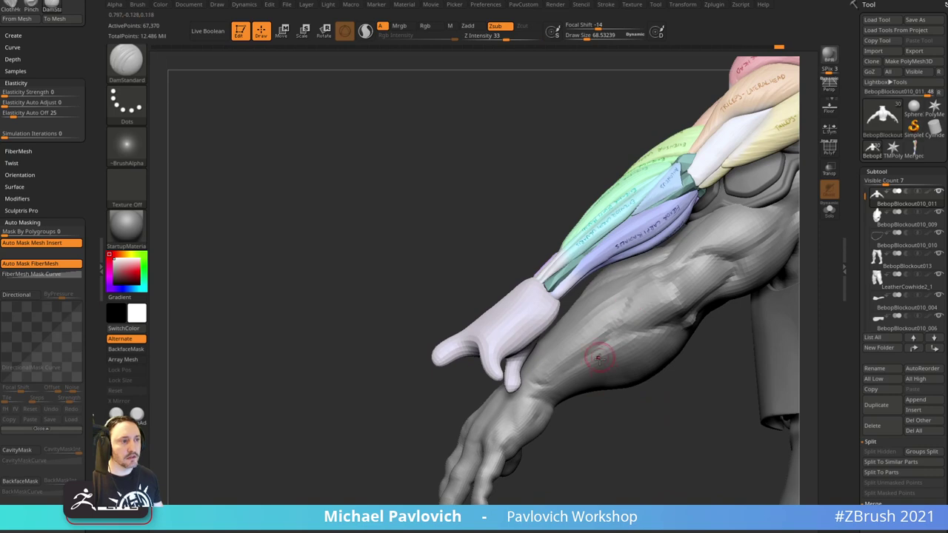
left_click_drag(614, 411, 628, 440)
- Smooth and refill the forearm muscle forms below the elbow, using Clay at a draw size of about 69
key("2")
left_click_drag(555, 233, 564, 314, "alt")
left_click_drag(461, 265, 400, 298, "alt")
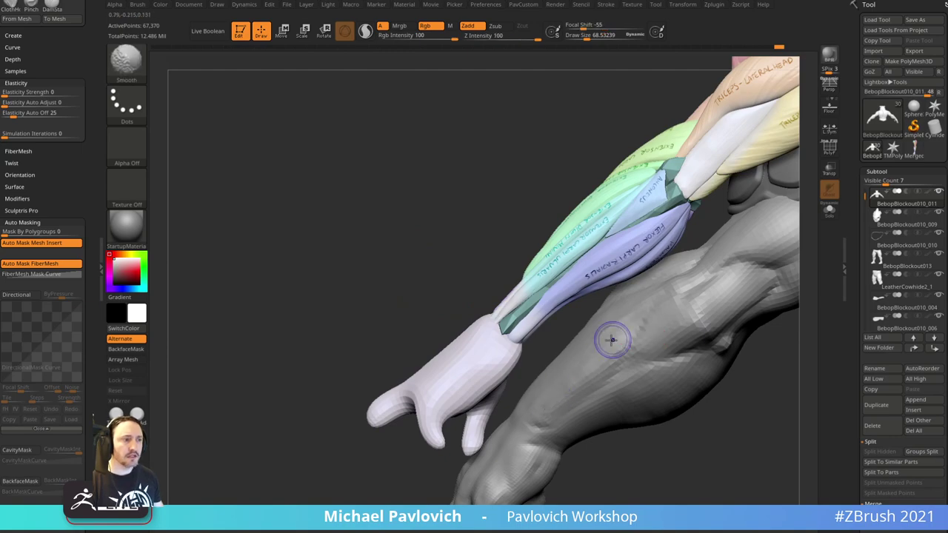
mouse_move(612, 338)
left_mouse_down()
mouse_move(488, 296)
mouse_move(651, 324)
mouse_move(647, 395)
mouse_move(722, 366)
mouse_move(753, 424)
left_mouse_up()
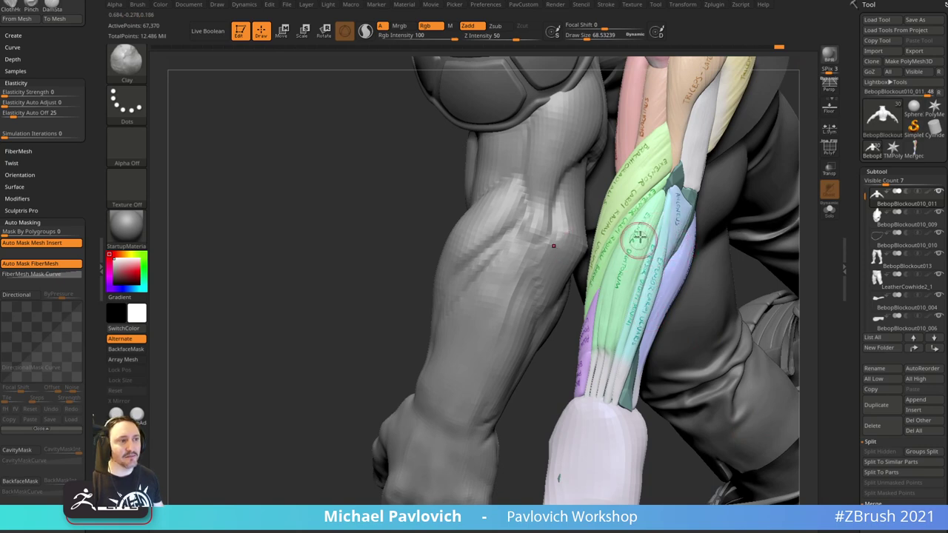
left_click_drag(542, 410, 588, 296)
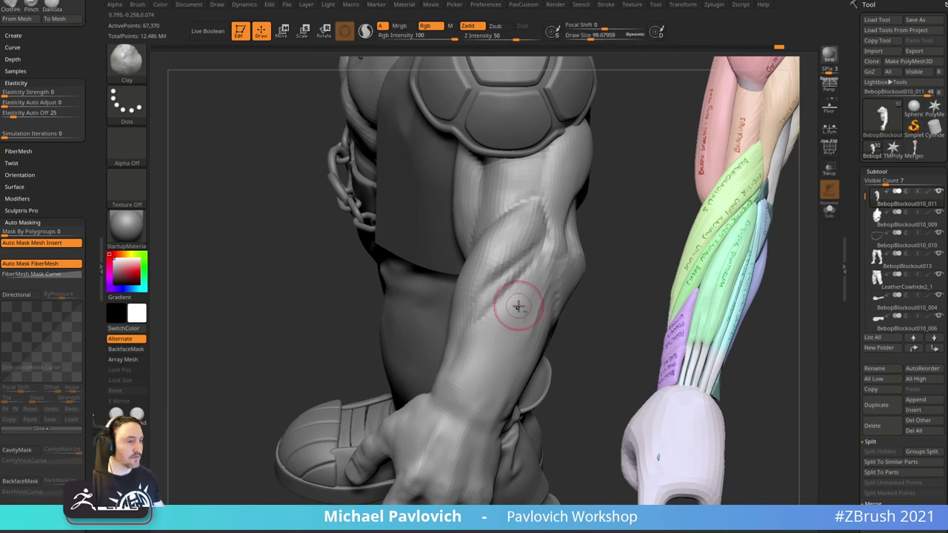
- Fill out the outer forearm beside the muscle reference with Clay at a draw size of about 99
key("s")
left_click_drag(516, 309, 521, 308)
mouse_move(589, 304)
left_mouse_down()
mouse_move(603, 324)
mouse_move(668, 291)
left_mouse_up()
mouse_move(770, 256)
left_mouse_down()
mouse_move(709, 231)
mouse_move(790, 236)
mouse_move(748, 229)
mouse_move(728, 209)
mouse_move(733, 235)
left_mouse_up()
key("s")
- Isolate the bones in the arm reference, examine the elbow, forearm and wrist structure, and restore the hidden muscles
left_click(705, 203, "alt")
left_click(698, 192, "ctrl+shift")
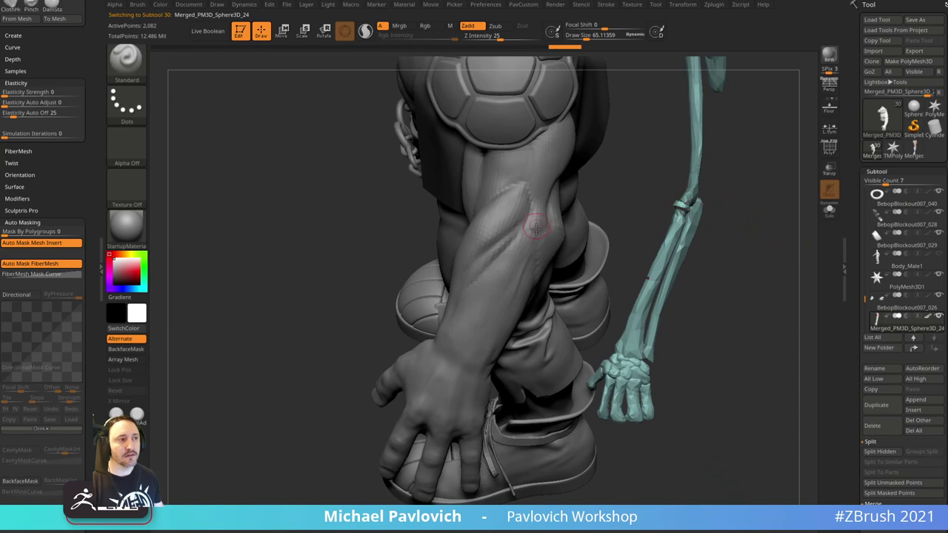
left_click_drag(536, 227, 635, 187)
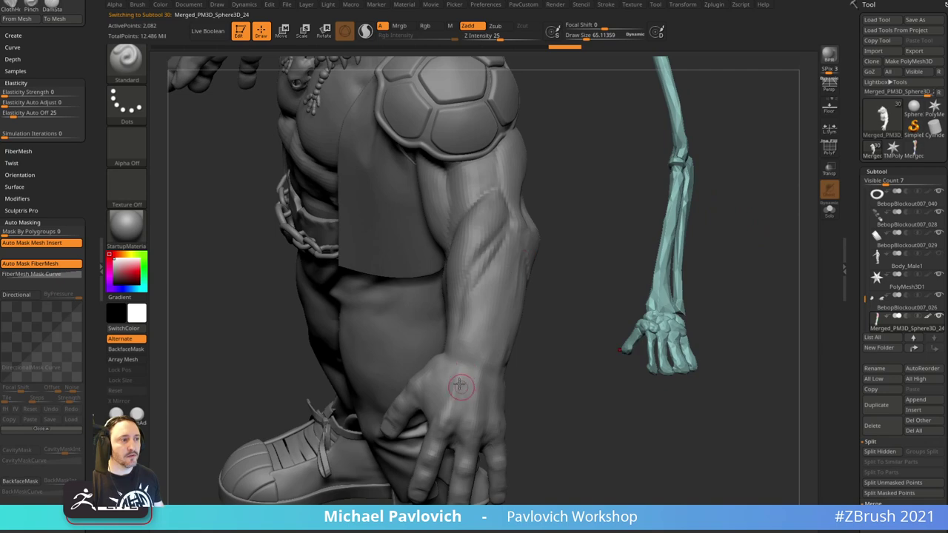
left_click_drag(548, 328, 518, 236)
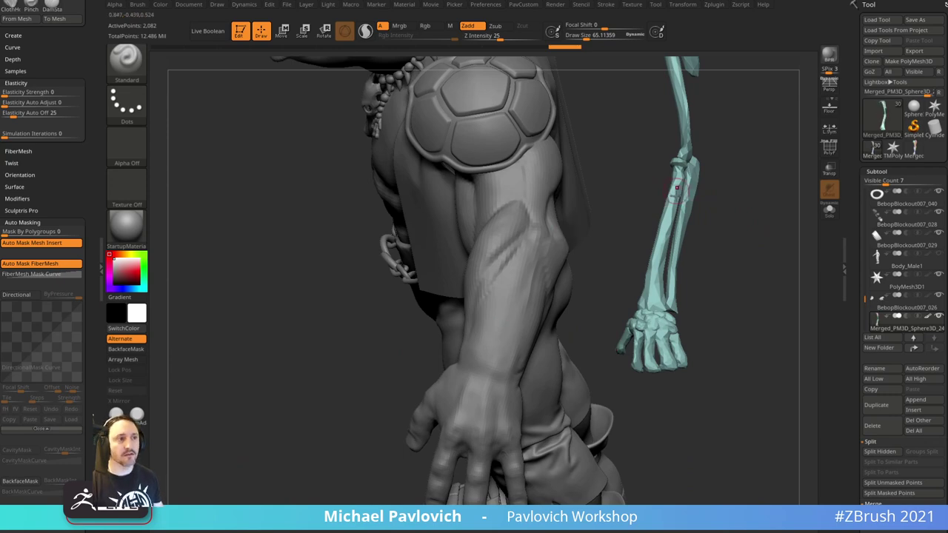
left_click_drag(735, 218, 734, 63)
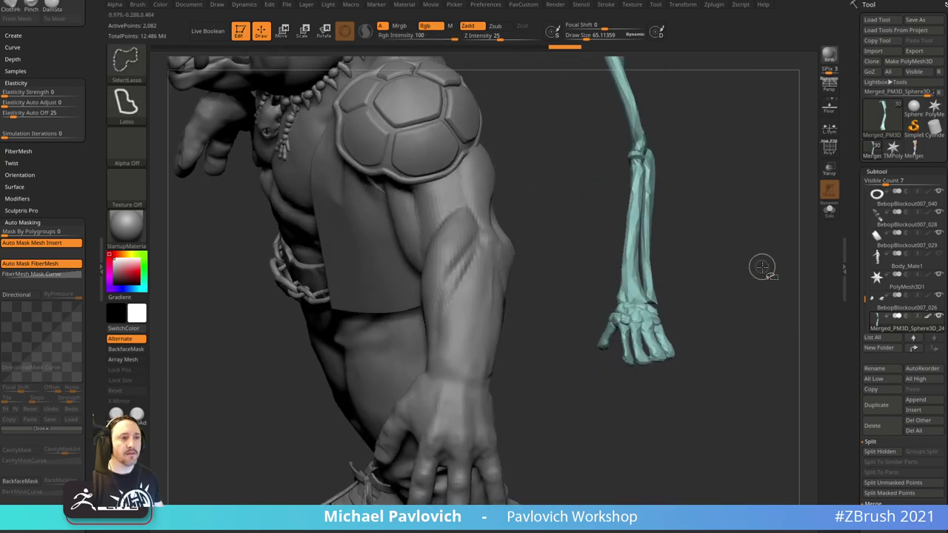
left_click(762, 266, "ctrl+shift")
- Reselect the character's body and build up the lower forearm with Clay at a draw size of about 99
left_click_drag(550, 409, 630, 395, "alt")
left_click(557, 326, "alt")
mouse_move(627, 340)
left_mouse_down("alt")
mouse_move(635, 380)
mouse_move(616, 349)
mouse_move(647, 363)
mouse_move(654, 310)
mouse_move(651, 348)
left_mouse_up("alt")
key("b")
key("c")
key("l")
key("s")
left_click_drag(554, 323, 558, 324)
left_click_drag(629, 296, 627, 273)
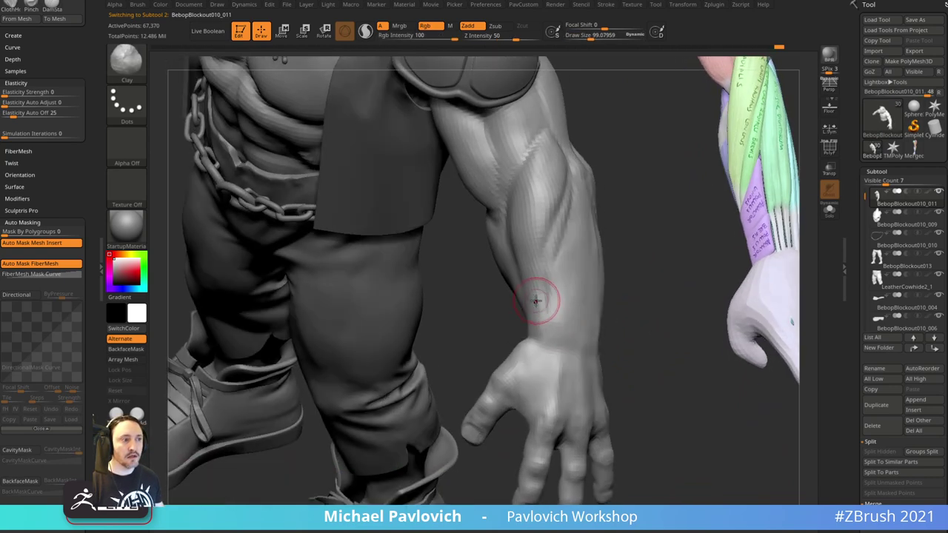
- Blend the lower forearm into the wrist with Clay and smoothing at draw sizes of about 76 to 99
mouse_move(555, 293)
left_mouse_down()
mouse_move(535, 309)
mouse_move(567, 300)
left_mouse_up()
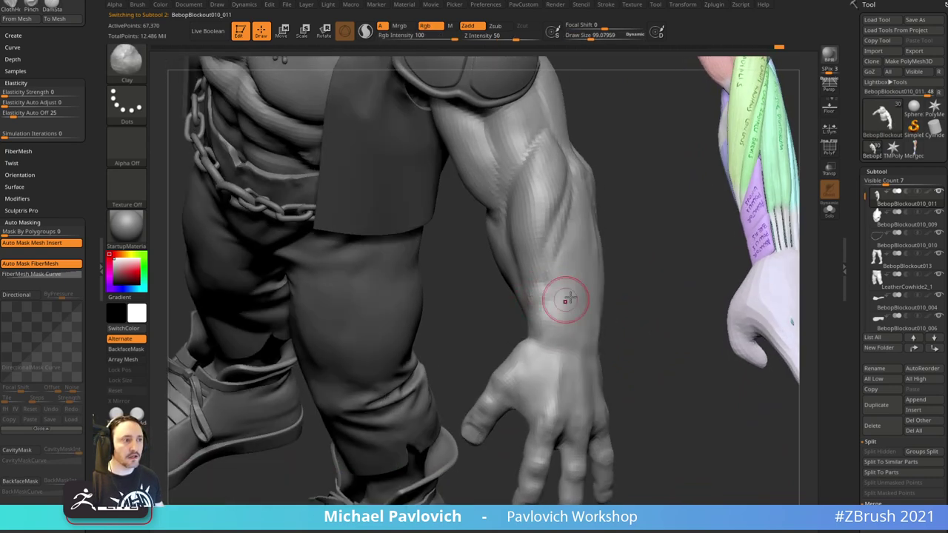
left_click_drag(627, 277, 607, 290)
left_click_drag(549, 307, 545, 303, "shift")
left_click_drag(631, 249, 633, 273)
mouse_move(554, 282)
left_mouse_down("shift")
mouse_move(547, 293)
mouse_move(556, 246)
left_mouse_up("shift")
right_click_drag(642, 252, 592, 237)
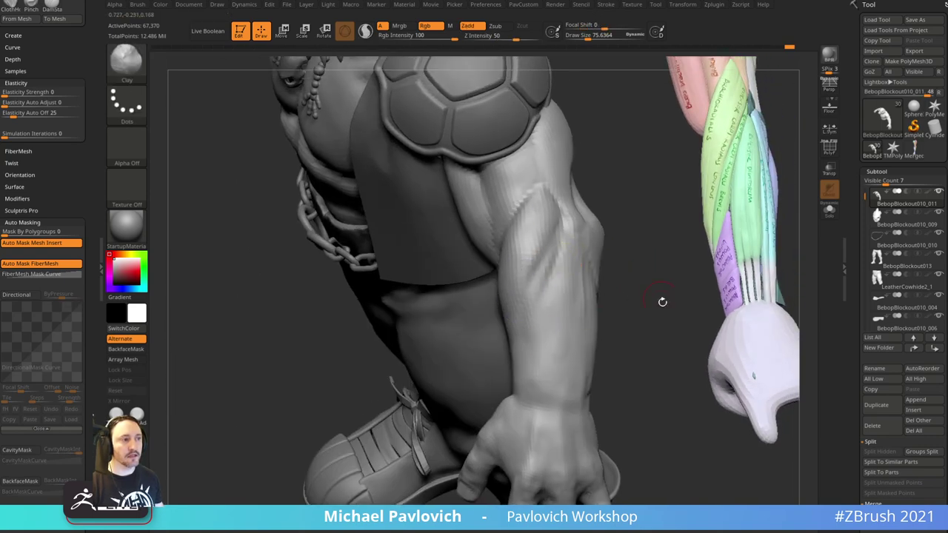
right_click_drag(662, 303, 550, 324)
- Raise the body to subdivision level 3 and smooth the forearm toward the wrist at a draw size of about 76
scroll(850, 338, "down", 5)
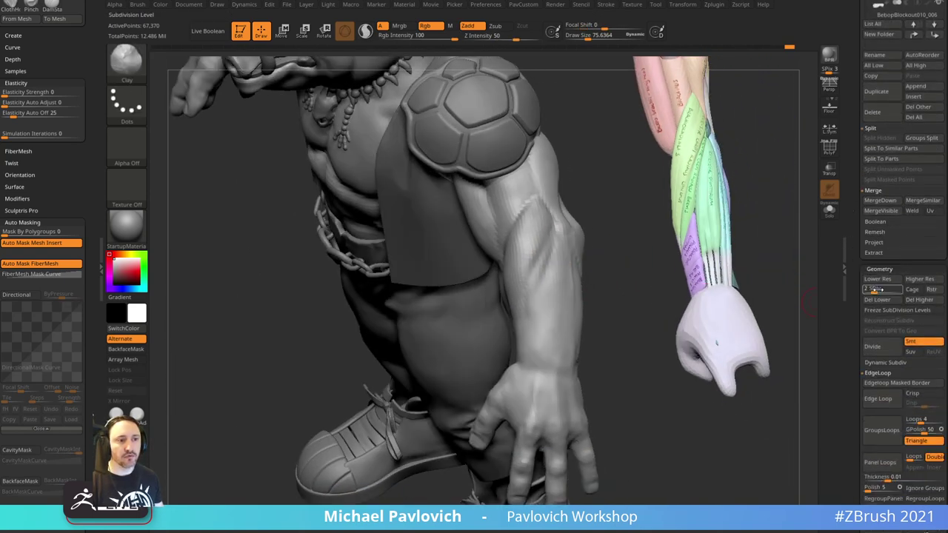
mouse_move(623, 276)
left_mouse_down()
mouse_move(628, 296)
mouse_move(614, 279)
left_mouse_up()
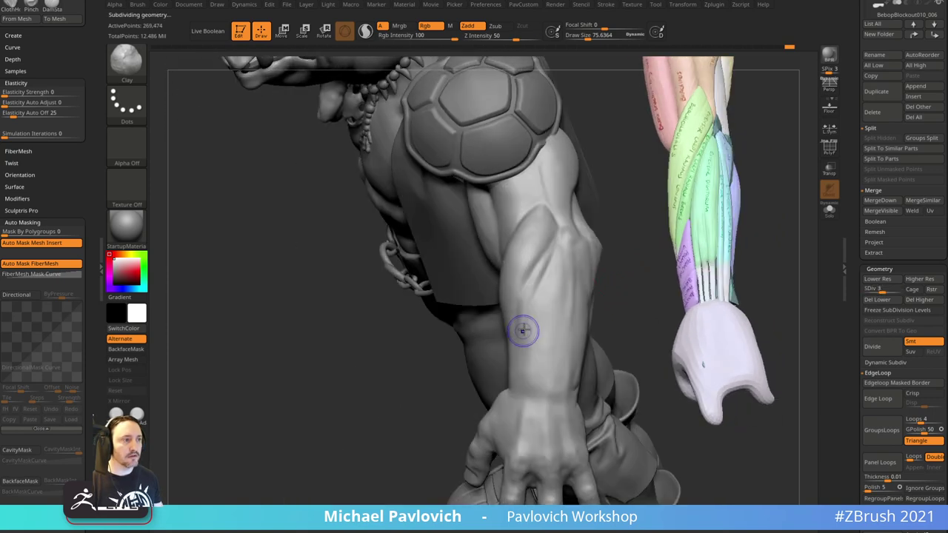
left_click_drag(523, 330, 533, 383, "shift")
- Define the creases around the front of the elbow and upper arm with DamStandard at a draw size of about 95
right_click_drag(622, 348, 578, 229)
mouse_move(754, 153)
right_mouse_down()
mouse_move(575, 233)
mouse_move(585, 220)
right_mouse_up()
key("b")
key("d")
key("s")
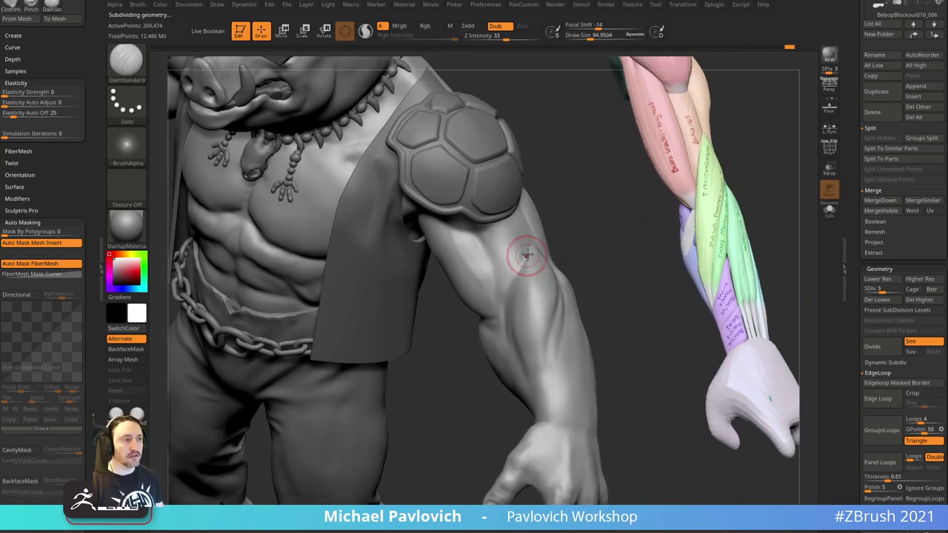
right_click_drag(505, 320, 528, 291)
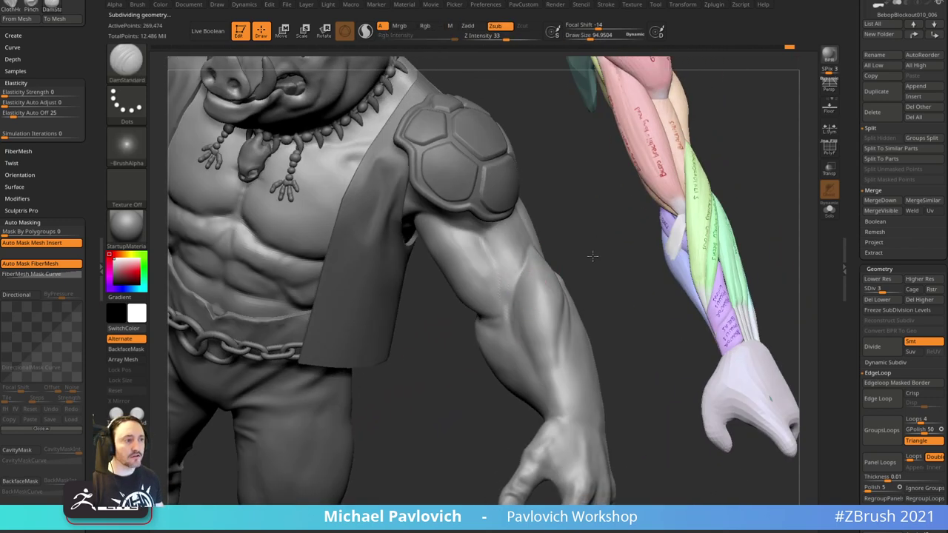
right_click_drag(593, 255, 518, 291)
right_click_drag(531, 352, 733, 178)
right_click_drag(476, 298, 488, 294)
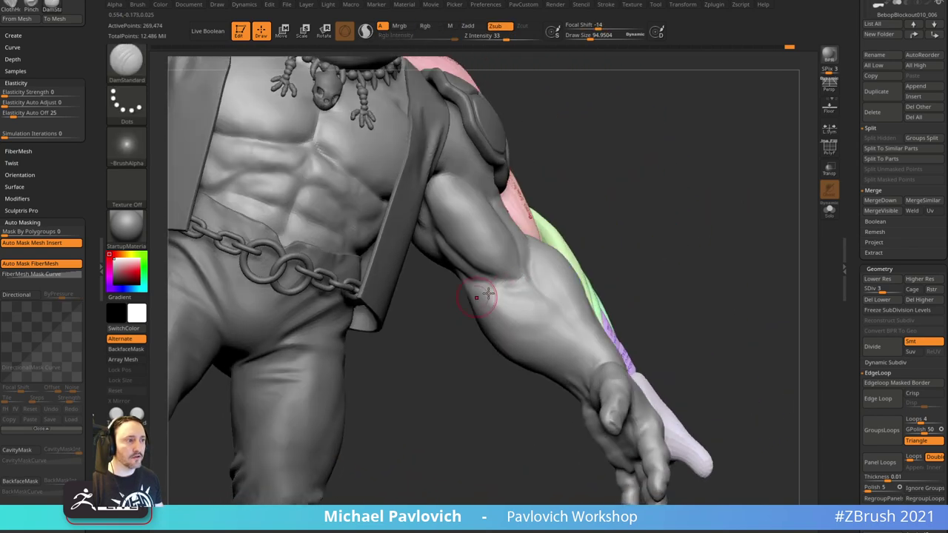
right_click_drag(621, 226, 468, 298)
- Build up the inner forearm just below the elbow crease with Clay at a draw size of about 95
key("b")
key("c")
key("l")
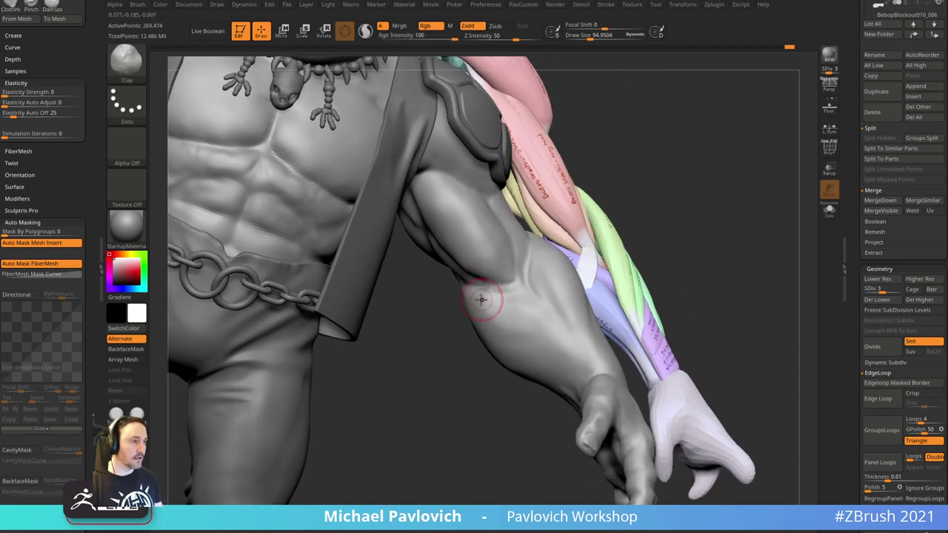
right_click_drag(468, 341, 487, 306)
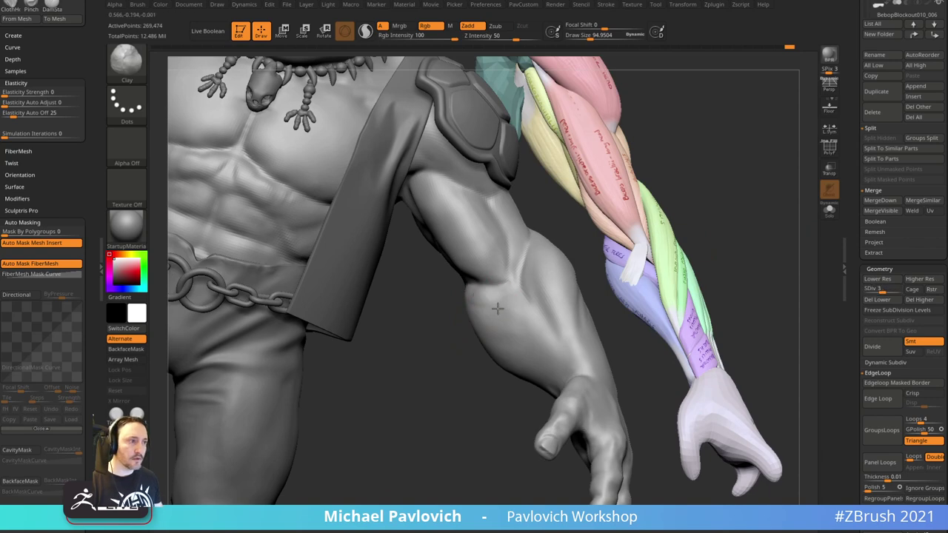
- Solo the body, hide everything except the arms with a lasso selection, and bring the other subtools back
left_click(828, 210)
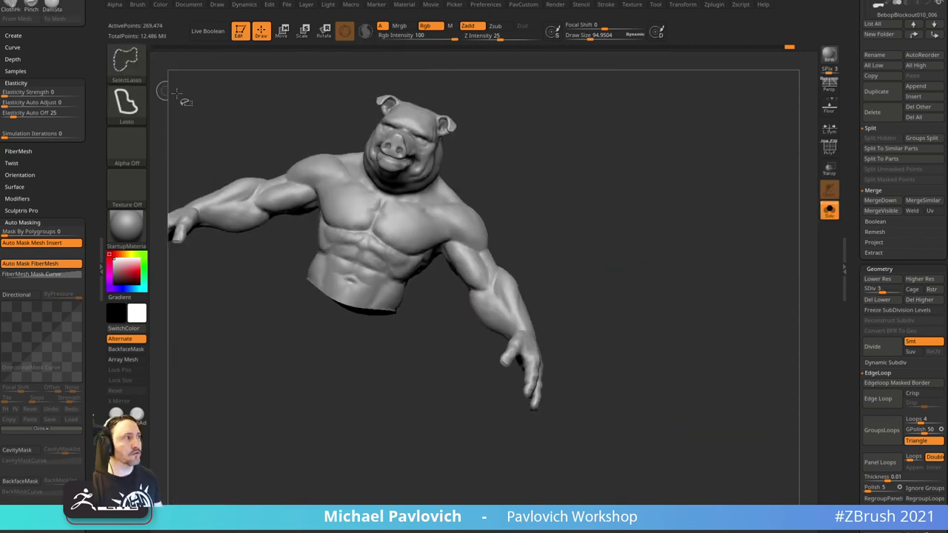
mouse_move(573, 296)
left_mouse_down("ctrl+shift")
mouse_move(527, 205)
mouse_move(450, 227)
mouse_move(629, 371)
mouse_move(629, 256)
left_mouse_up("ctrl+shift")
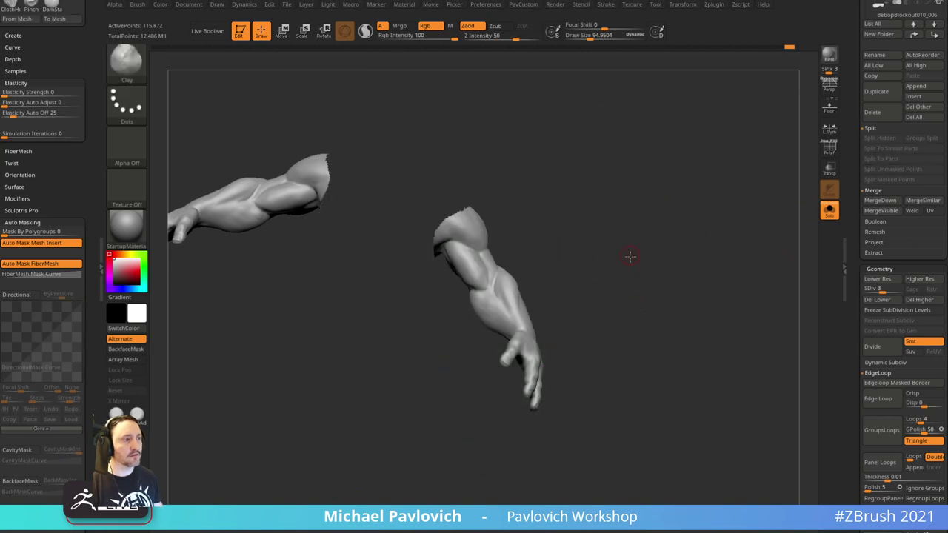
left_click(824, 211)
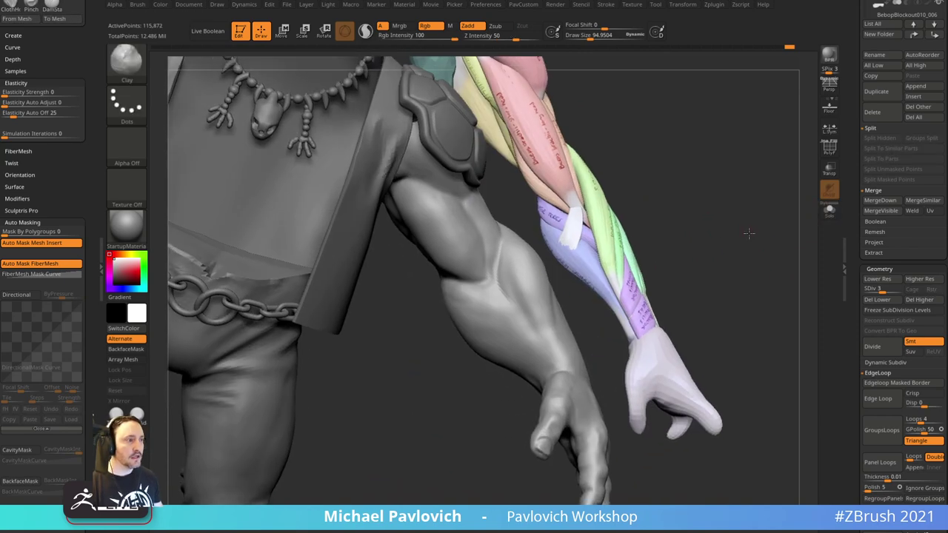
- Shape and smooth the inner forearm and elbow crease with Clay at draw sizes of about 83 to 95
left_click_drag(745, 198, 774, 175)
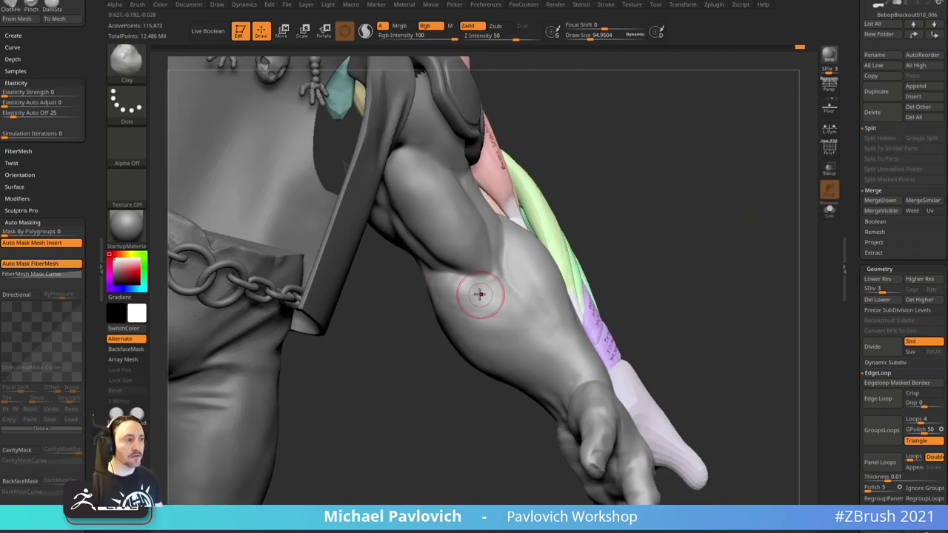
right_click_drag(480, 295, 464, 296)
left_click_drag(464, 297, 512, 277, "shift")
right_click_drag(472, 299, 448, 311)
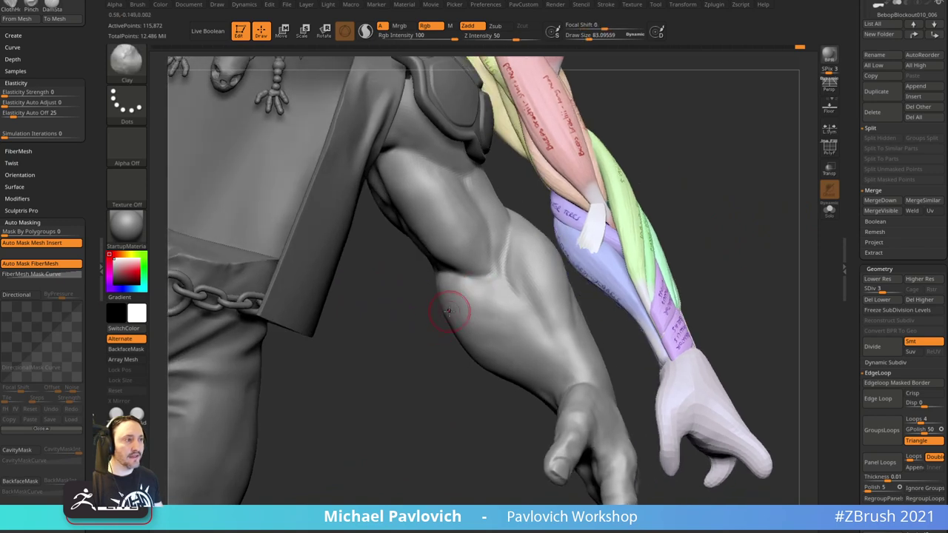
mouse_move(503, 297)
right_mouse_down()
mouse_move(458, 326)
mouse_move(445, 355)
mouse_move(454, 309)
right_mouse_up()
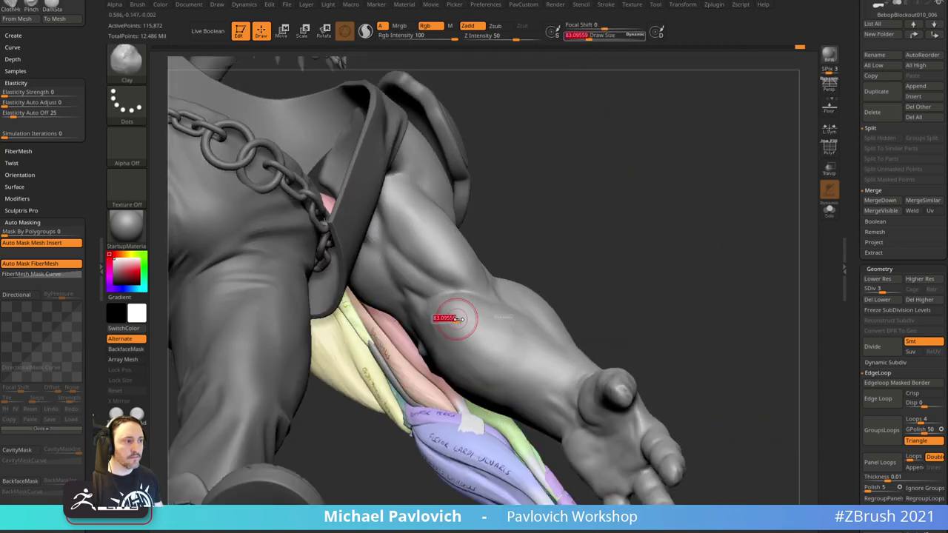
- Adjust the upper arm and inner elbow contours with the Move brush at draw sizes of about 103 to 212
key("b")
key("m")
key("v")
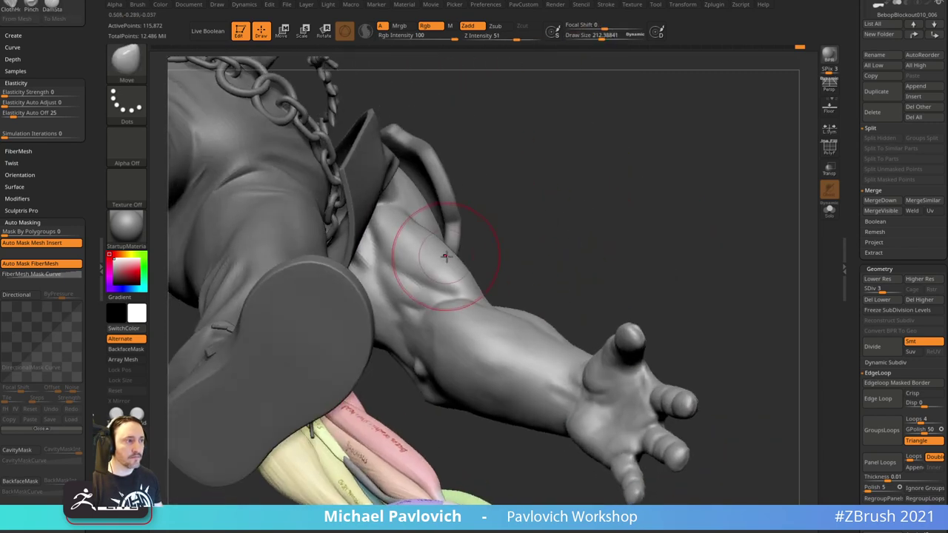
key("s")
left_click(406, 250)
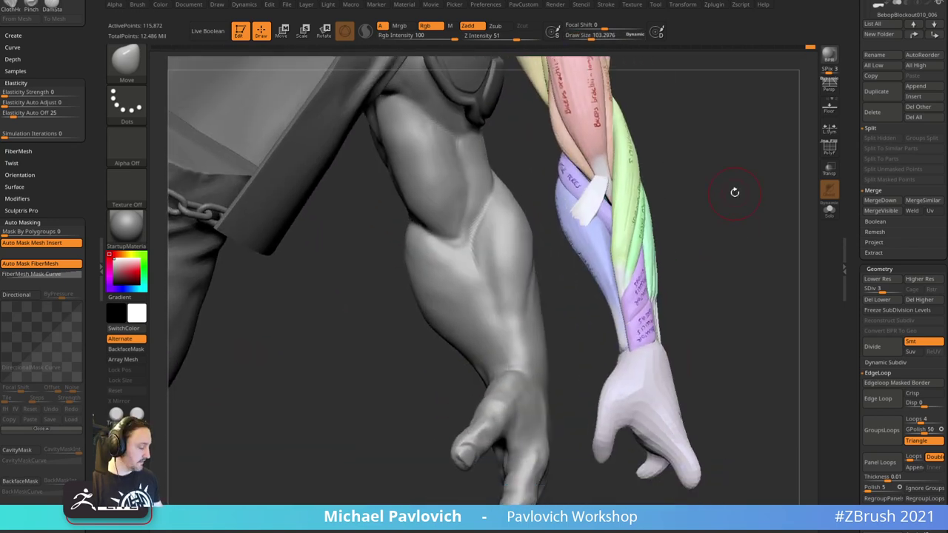
- Build up and smooth the inner elbow where the upper arm meets the forearm with Clay at draw sizes of about 83 to 95
key("b")
key("c")
key("l")
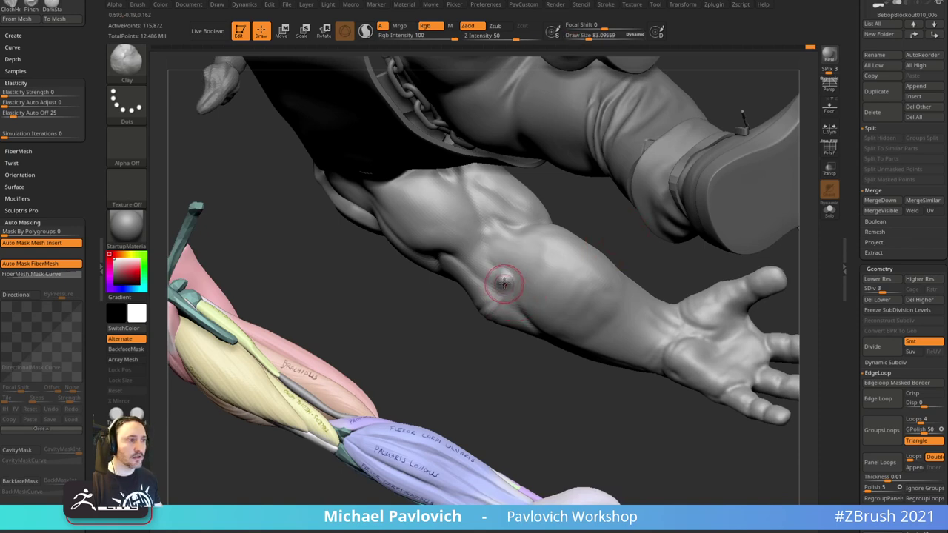
key("shift")
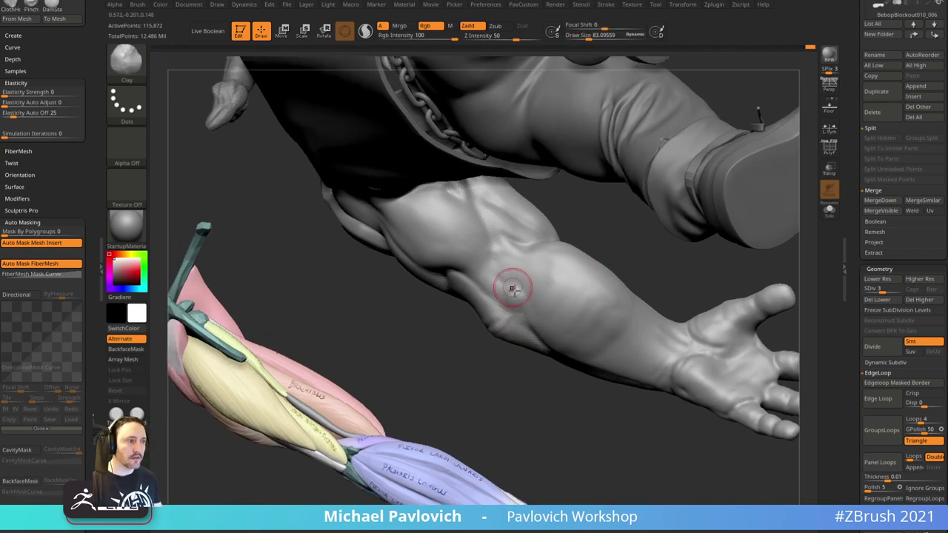
mouse_move(484, 355)
left_mouse_down()
mouse_move(454, 368)
mouse_move(513, 315)
left_mouse_up()
key("s")
mouse_move(440, 331)
left_mouse_down()
mouse_move(474, 342)
mouse_move(508, 212)
mouse_move(529, 271)
left_mouse_up()
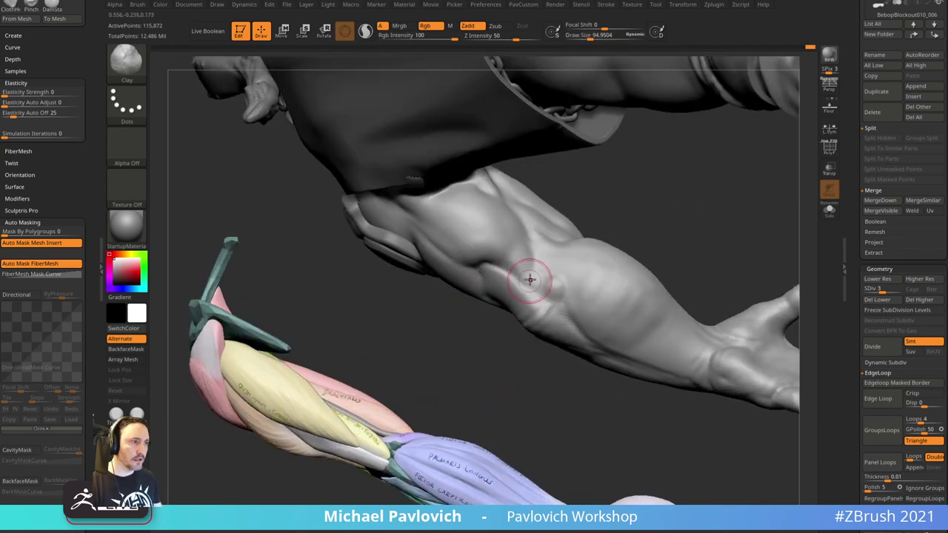
right_click_drag(530, 280, 527, 274)
left_click_drag(517, 268, 534, 263)
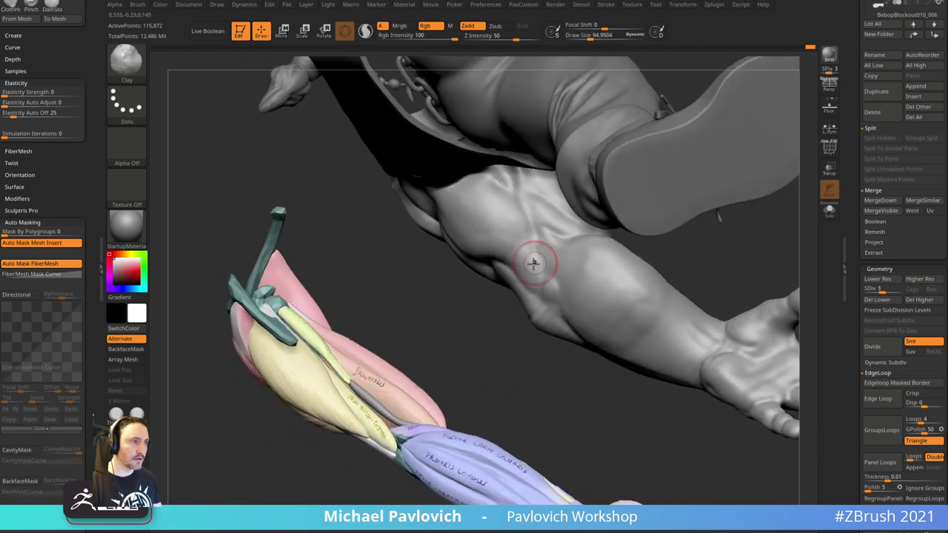
left_click_drag(479, 290, 532, 238)
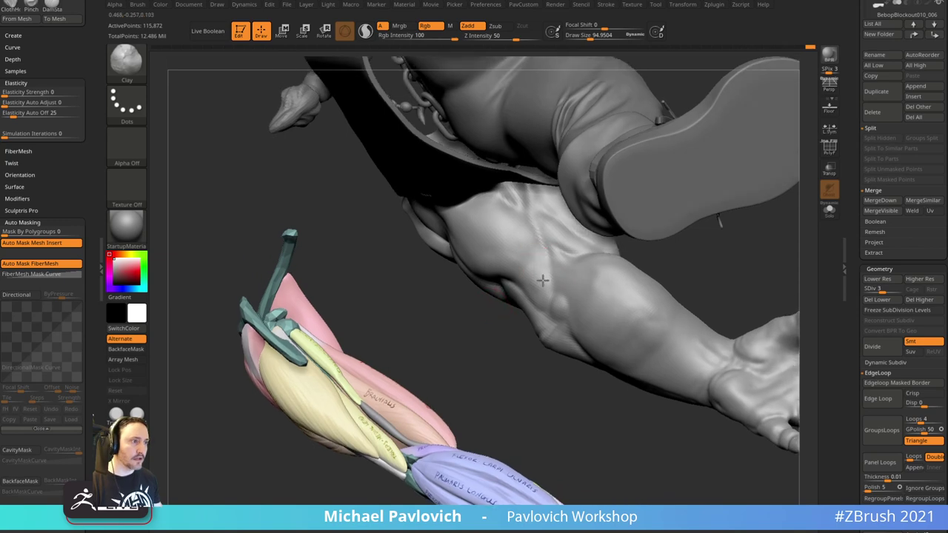
left_click_drag(486, 331, 568, 179)
left_click_drag(661, 182, 709, 145)
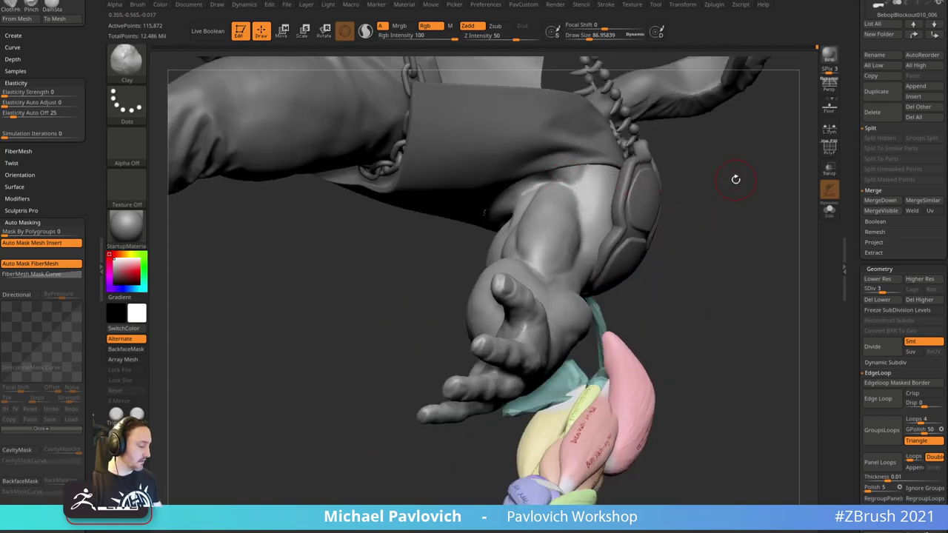
- Nudge the inner upper arm contour near the armpit with the MoveAccu brush at a draw size of about 130
key("2")
left_click_drag(735, 179, 764, 186)
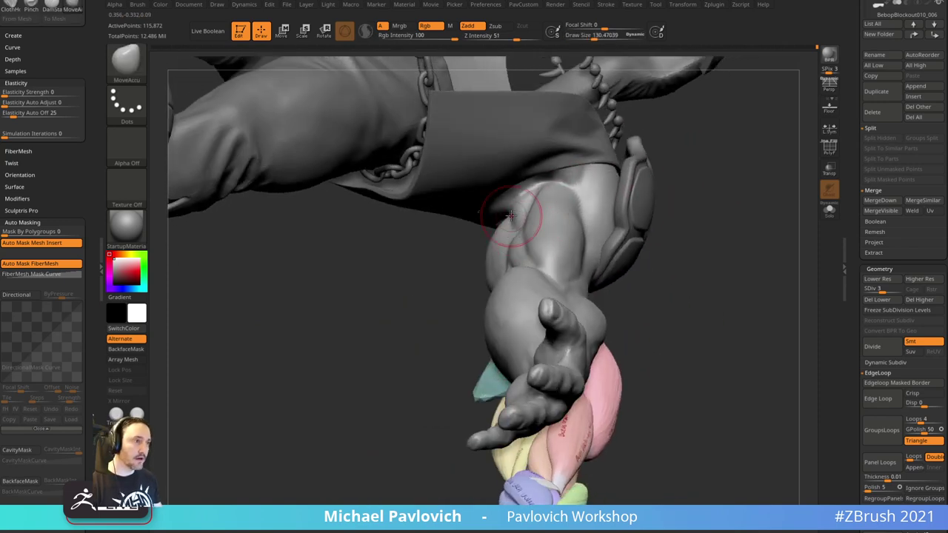
mouse_move(693, 174)
left_mouse_down()
mouse_move(708, 184)
mouse_move(666, 161)
mouse_move(644, 178)
mouse_move(652, 184)
mouse_move(634, 165)
mouse_move(626, 194)
left_mouse_up()
left_click_drag(623, 173, 616, 177)
- Carve the groove between biceps and triceps along the inner upper arm with DamStandard at a draw size of about 83
key("b")
key("d")
key("s")
key("s")
left_click_drag(512, 205, 502, 148)
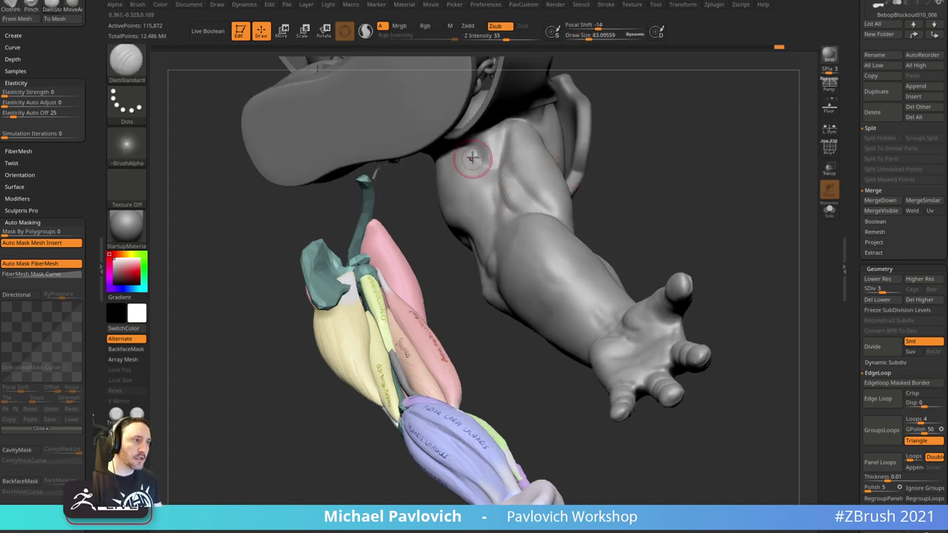
left_click_drag(599, 152, 618, 143)
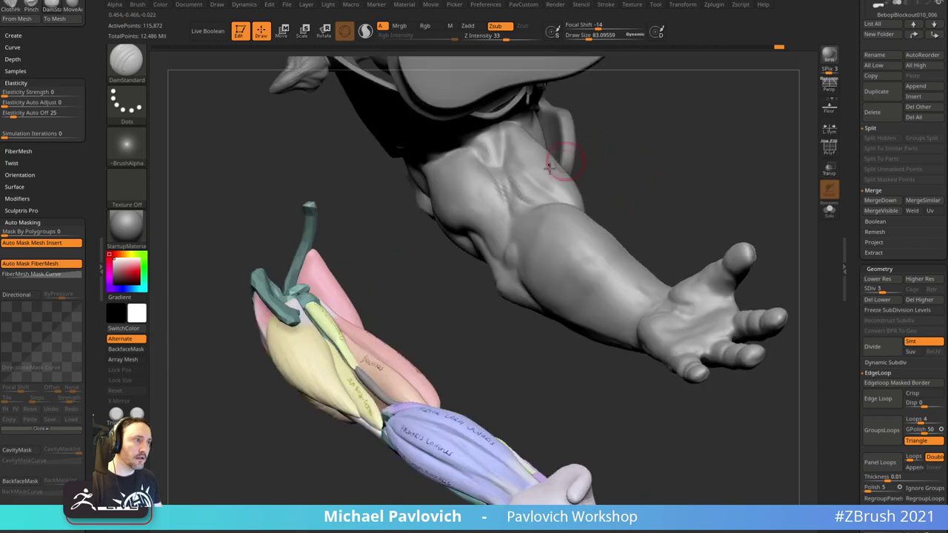
right_click_drag(480, 240, 509, 213)
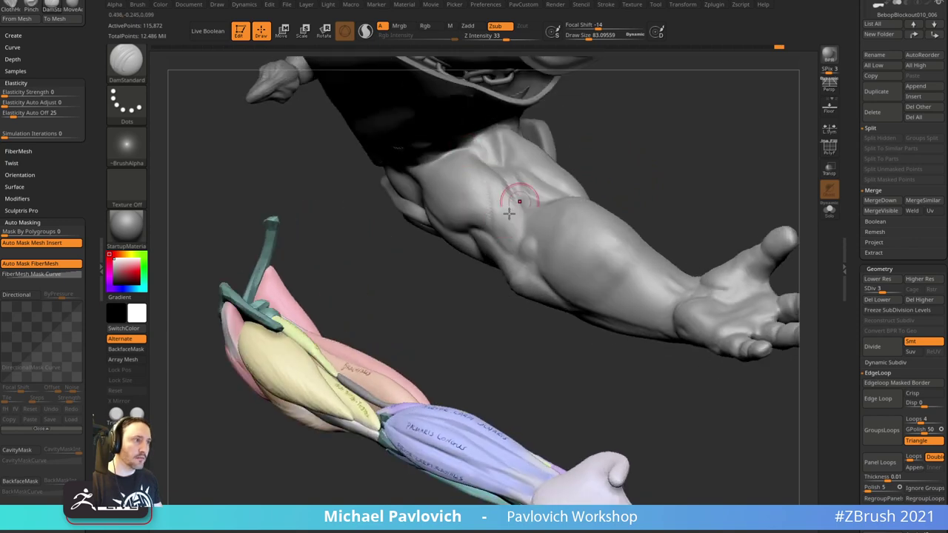
left_click_drag(586, 131, 566, 150)
- Soften and blend the inner upper arm groove with Clay and smoothing at draw sizes of about 59 to 83
key("b")
key("c")
key("l")
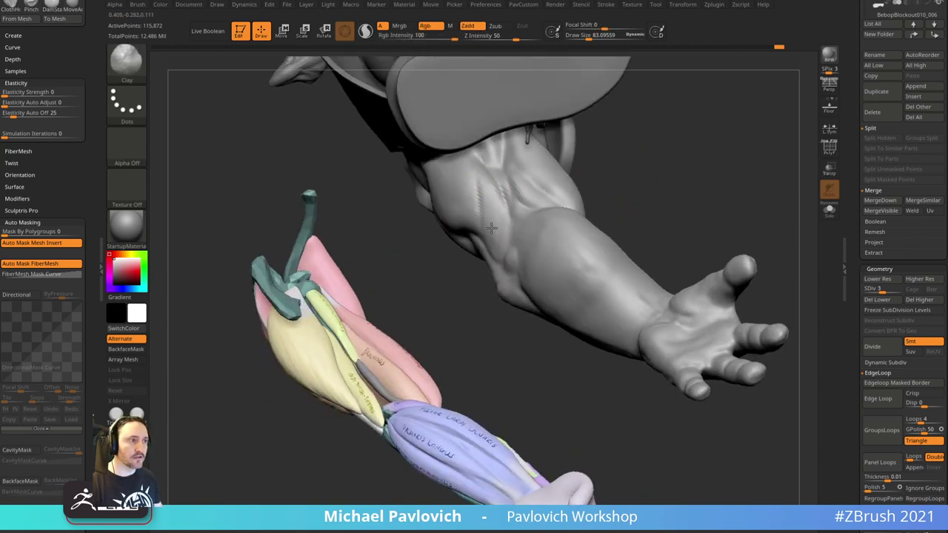
right_click_drag(491, 228, 472, 222)
left_click_drag(597, 131, 581, 144)
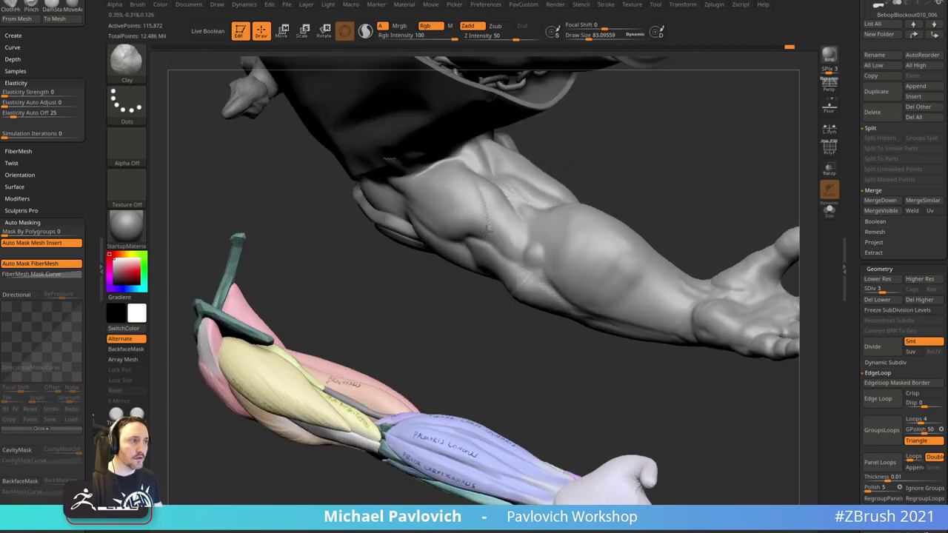
right_click_drag(513, 248, 491, 202)
left_click_drag(492, 201, 574, 146, "shift")
right_click_drag(575, 146, 517, 170)
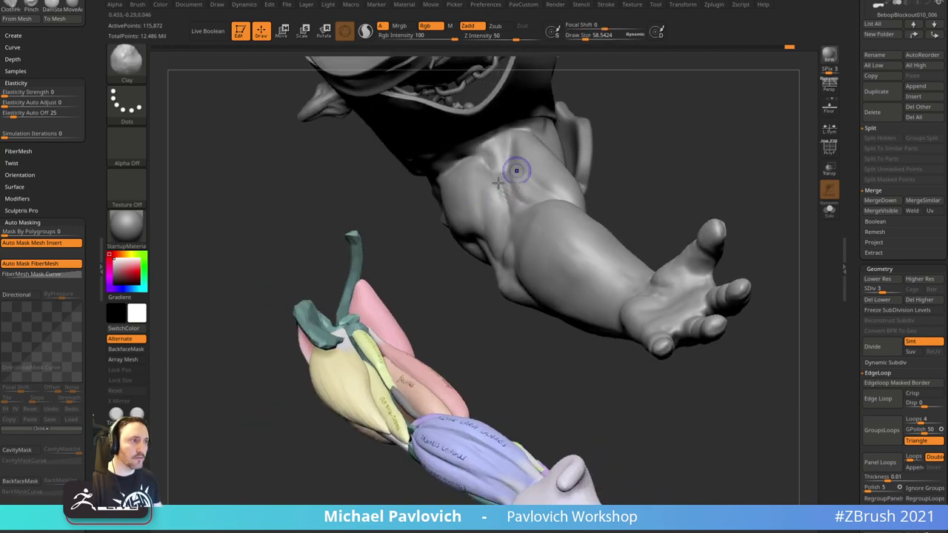
left_click_drag(516, 169, 455, 203, "shift")
mouse_move(503, 186)
right_mouse_down()
mouse_move(726, 183)
mouse_move(726, 232)
mouse_move(725, 144)
mouse_move(736, 152)
mouse_move(725, 170)
mouse_move(533, 185)
right_mouse_up()
- Reshape the upper arm and elbow silhouette from below with the Move brush at draw sizes of about 212 to 271
key("b")
key("m")
key("v")
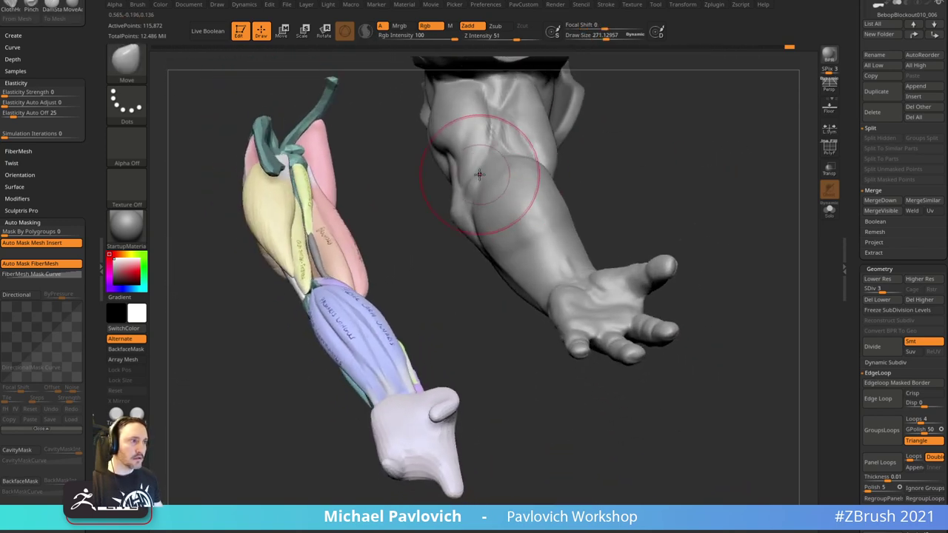
right_click_drag(479, 174, 497, 170)
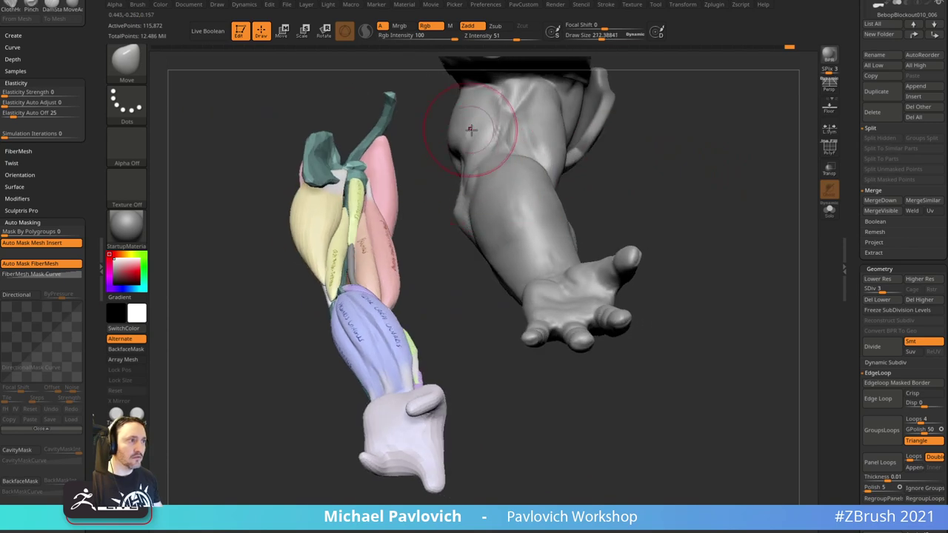
right_click_drag(602, 156, 474, 116)
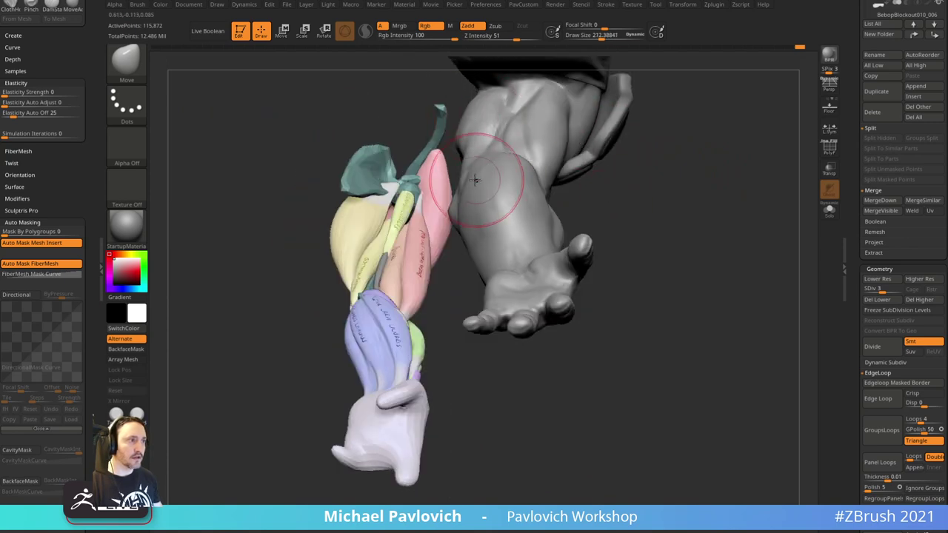
mouse_move(515, 181)
right_mouse_down()
mouse_move(482, 180)
mouse_move(544, 156)
mouse_move(605, 158)
right_mouse_up()
key("2")
left_click_drag(469, 177, 460, 194)
right_click_drag(584, 145, 585, 191)
- Build up and smooth the flexor mass on the inner forearm just below the elbow with Clay at a draw size of about 95
key("s")
mouse_move(492, 226)
left_mouse_down()
mouse_move(505, 226)
mouse_move(485, 248)
left_mouse_up()
right_click_drag(586, 184, 549, 188)
left_click_drag(488, 247, 495, 239)
right_click_drag(552, 181, 579, 182)
left_click_drag(483, 252, 501, 238)
right_click_drag(576, 207, 576, 229)
left_click_drag(480, 230, 497, 247)
mouse_move(582, 220)
right_mouse_down()
mouse_move(459, 245)
mouse_move(694, 296)
mouse_move(482, 232)
right_mouse_up()
right_click_drag(547, 240, 552, 247)
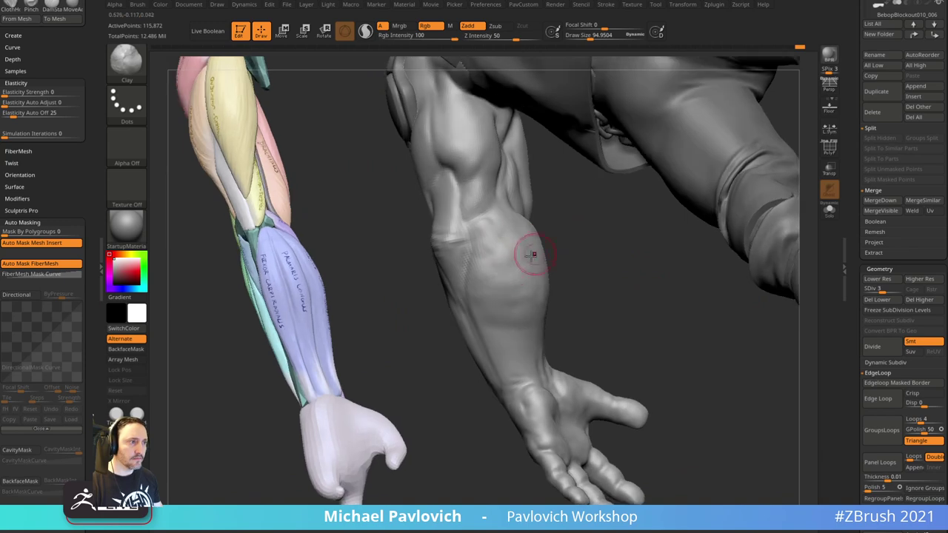
left_click_drag(495, 255, 508, 261, "shift")
right_click_drag(564, 281, 501, 294)
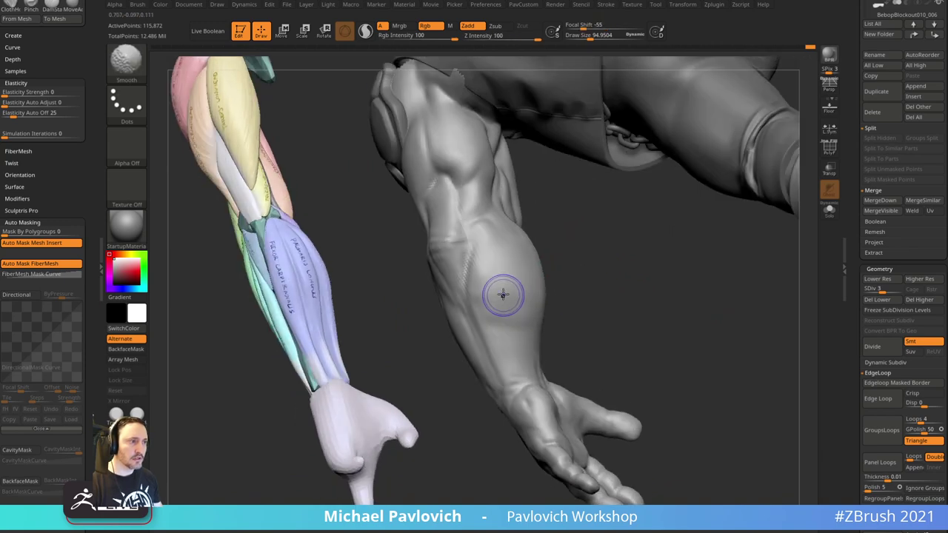
right_click_drag(582, 299, 515, 290)
mouse_move(630, 285)
right_mouse_down()
mouse_move(642, 423)
mouse_move(538, 370)
mouse_move(567, 395)
mouse_move(519, 381)
mouse_move(543, 395)
mouse_move(500, 322)
right_mouse_up()
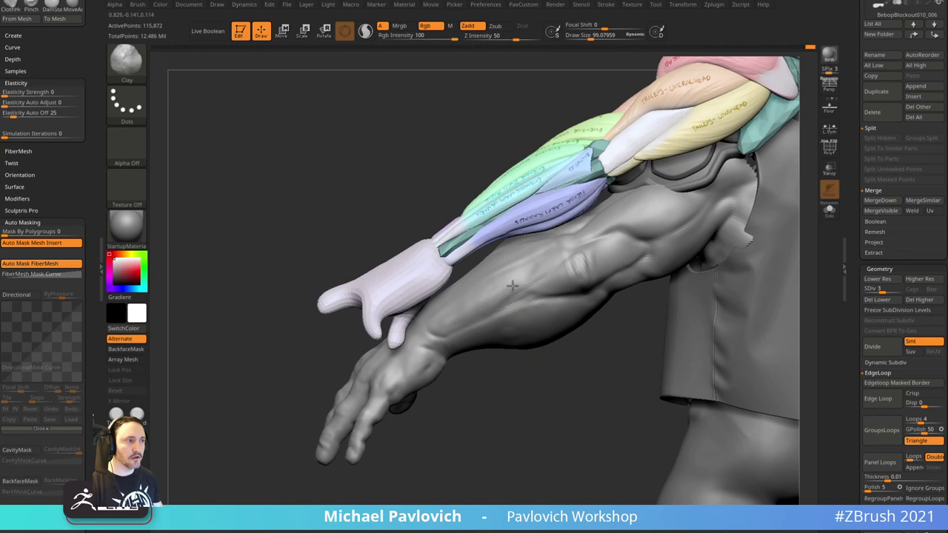
- Smooth the back of the forearm along the ulna between elbow and wrist, with a draw size of about 62
key("shift")
left_click_drag(470, 307, 515, 276, "shift")
right_click_drag(497, 402, 503, 348)
left_click_drag(456, 306, 492, 296, "shift")
mouse_move(506, 370)
right_mouse_down("ctrl")
mouse_move(508, 401)
mouse_move(489, 271)
mouse_move(531, 341)
right_mouse_up("ctrl")
key("shift")
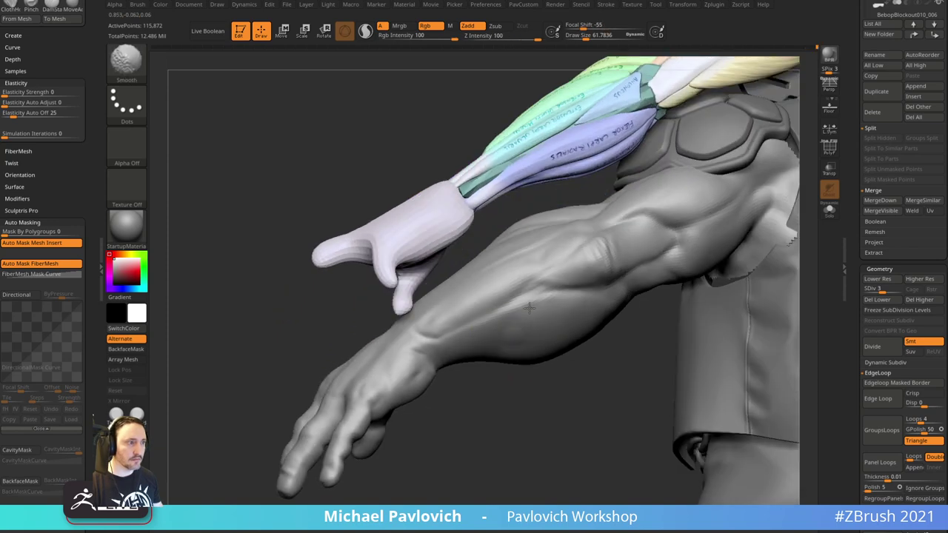
left_click_drag(541, 300, 585, 301, "shift")
right_click_drag(588, 301, 595, 338)
left_click_drag(539, 300, 571, 262, "shift")
mouse_move(566, 355)
right_mouse_down()
mouse_move(550, 438)
mouse_move(548, 356)
right_mouse_up()
left_click_drag(517, 298, 529, 271, "shift")
- Define the extensor muscles on the outer forearm below the elbow with Clay at draw sizes of about 76 to 126
mouse_move(736, 383)
right_mouse_down()
mouse_move(755, 353)
mouse_move(768, 388)
mouse_move(753, 374)
mouse_move(745, 235)
right_mouse_up()
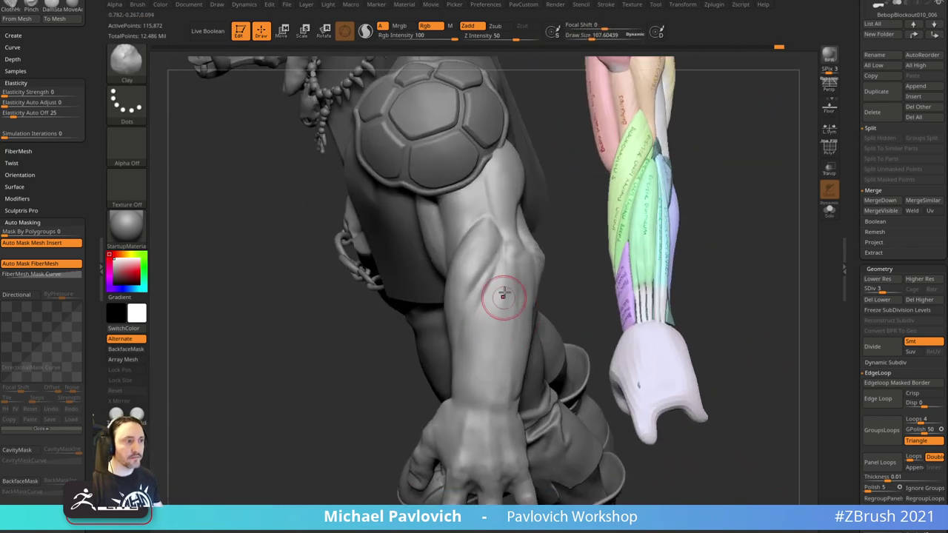
right_click_drag(570, 288, 504, 314)
right_click_drag(414, 383, 504, 308)
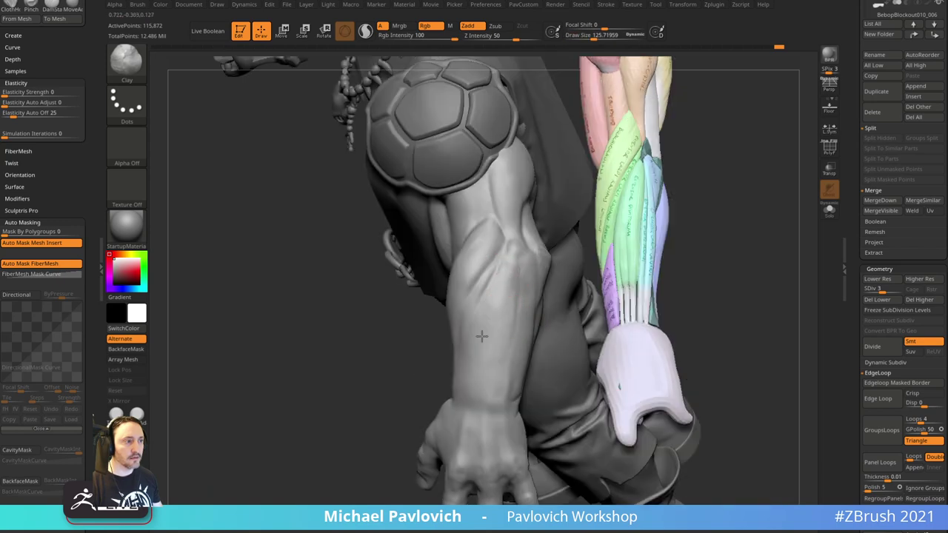
key("s")
left_click_drag(505, 273, 488, 333)
right_click_drag(430, 355, 491, 326)
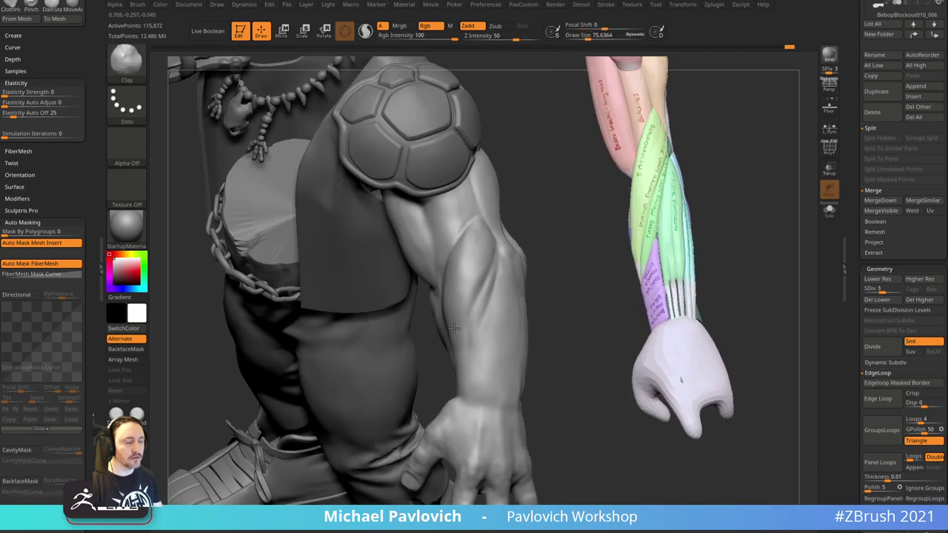
key("s")
right_click_drag(568, 271, 537, 284)
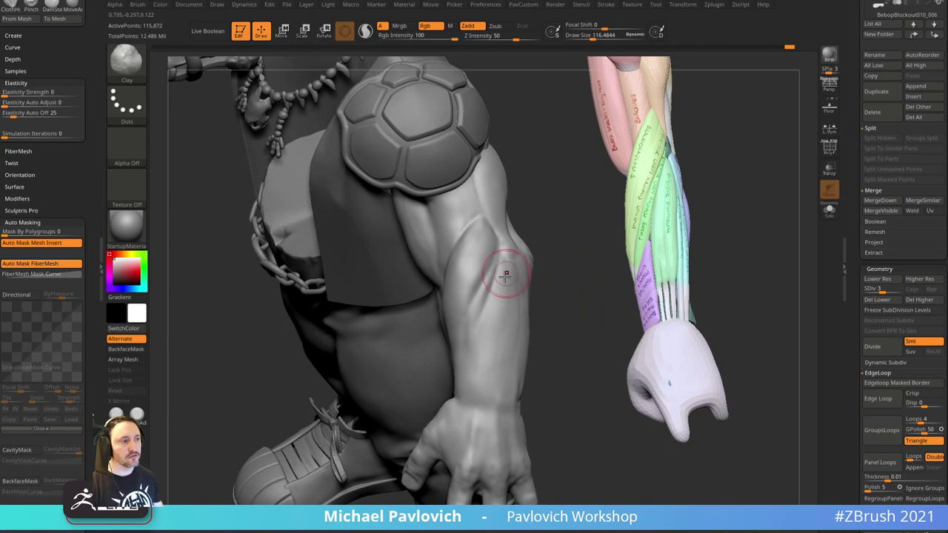
right_click_drag(498, 369, 510, 260)
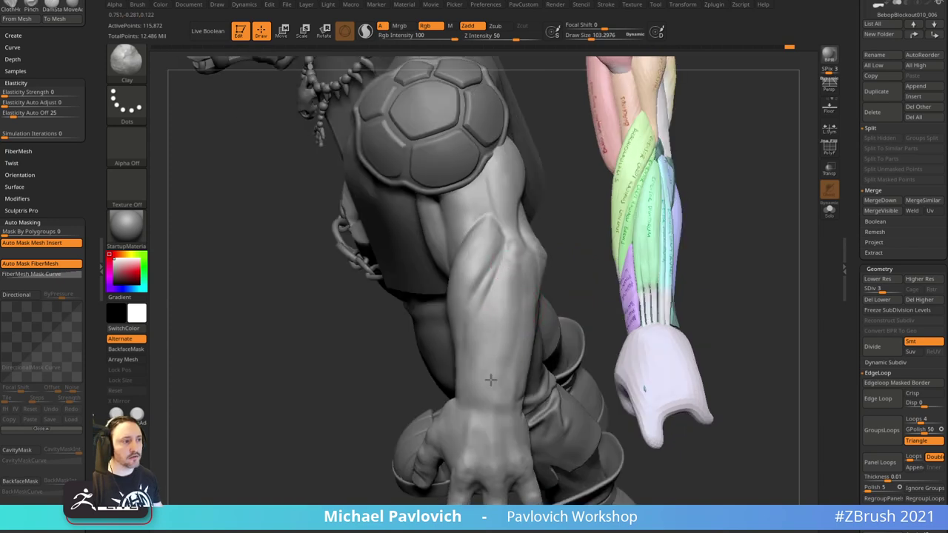
right_click_drag(501, 313, 514, 338)
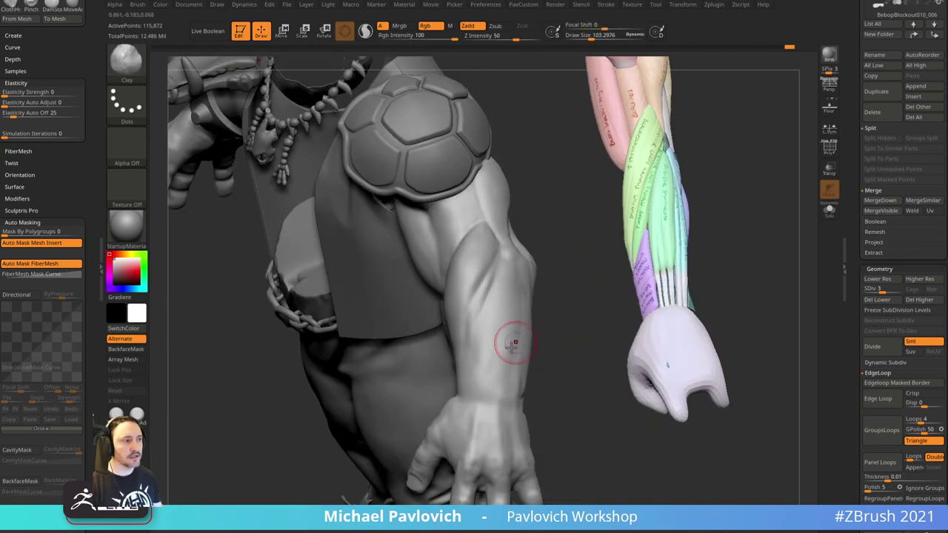
right_click_drag(559, 317, 499, 332)
right_click_drag(618, 235, 660, 218)
mouse_move(586, 174)
right_mouse_down()
mouse_move(444, 275)
mouse_move(698, 212)
mouse_move(728, 191)
mouse_move(719, 197)
mouse_move(728, 206)
mouse_move(661, 182)
mouse_move(646, 212)
right_mouse_up()
- Bring the hidden parts of the body back and hide the arm muscle reference subtool
left_click(732, 227, "ctrl+shift")
scroll(859, 200, "up", 5)
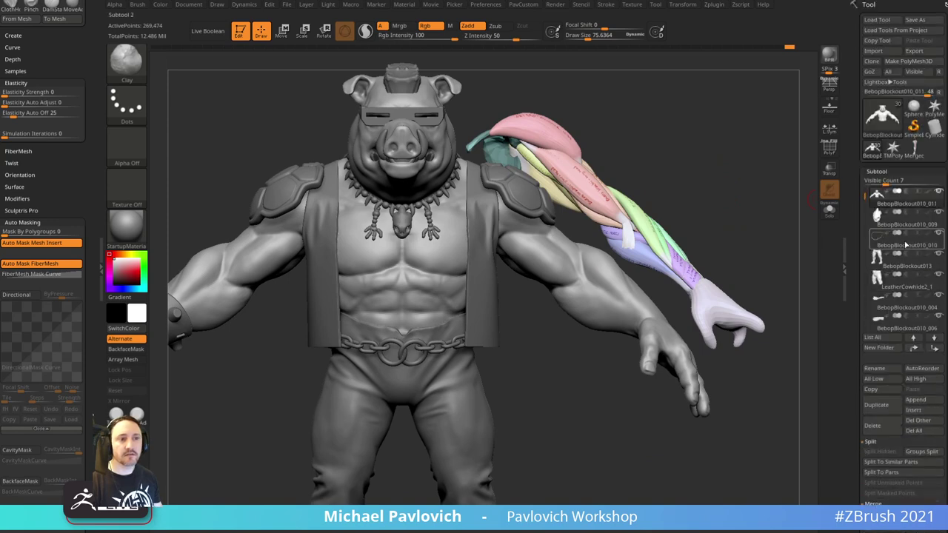
left_click_drag(863, 192, 865, 305)
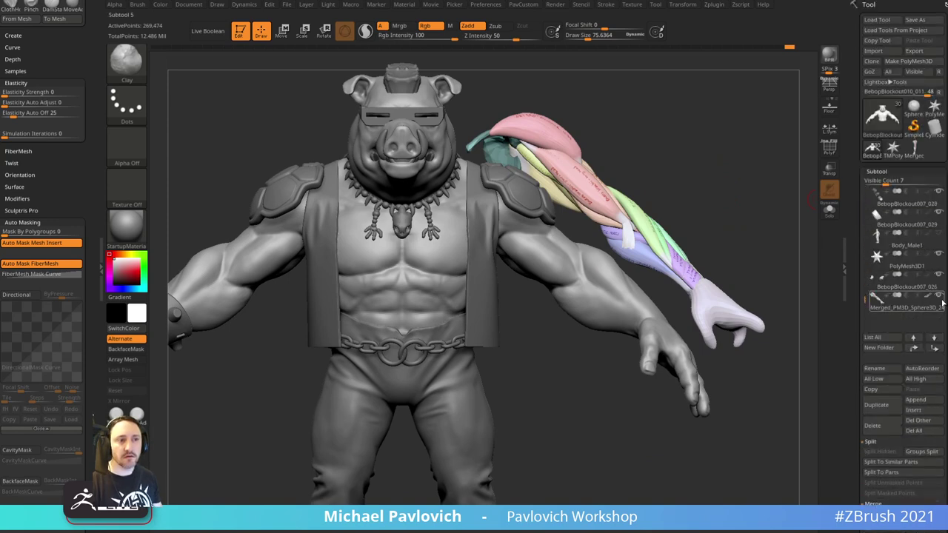
left_click(940, 297)
right_click_drag(691, 209, 698, 208, "alt")
left_click_drag(698, 208, 760, 206, "alt")
mouse_move(596, 347)
left_mouse_down("alt")
mouse_move(618, 390)
mouse_move(635, 393)
left_mouse_up("alt")
- Solo the body and carve the horizontal abdominal creases with DamStandard at a draw size of about 99, smoothing the ab surfaces
left_click_drag(521, 273, 471, 274, "shift")
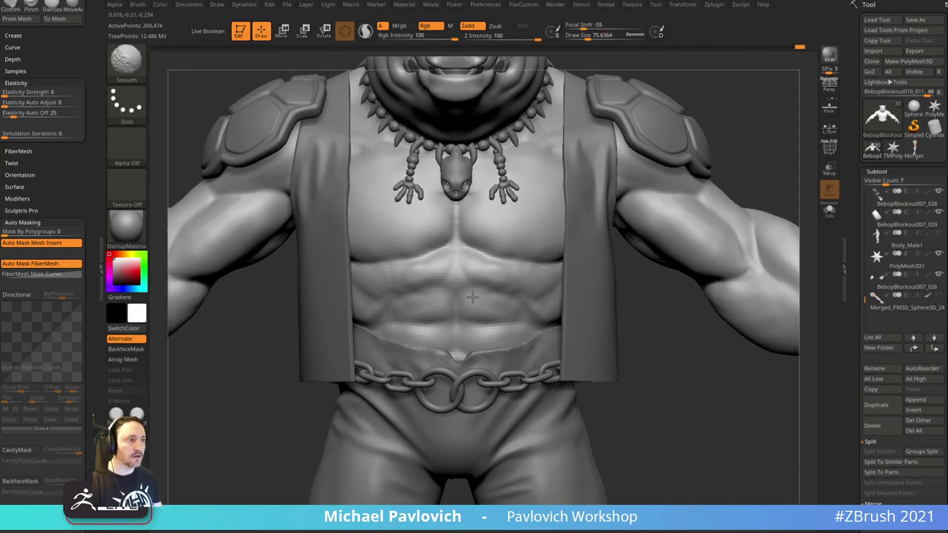
left_click(829, 211)
mouse_move(684, 329)
left_mouse_down("alt")
mouse_move(692, 319)
mouse_move(647, 333)
left_mouse_up("alt")
key("b")
key("d")
key("s")
key("s")
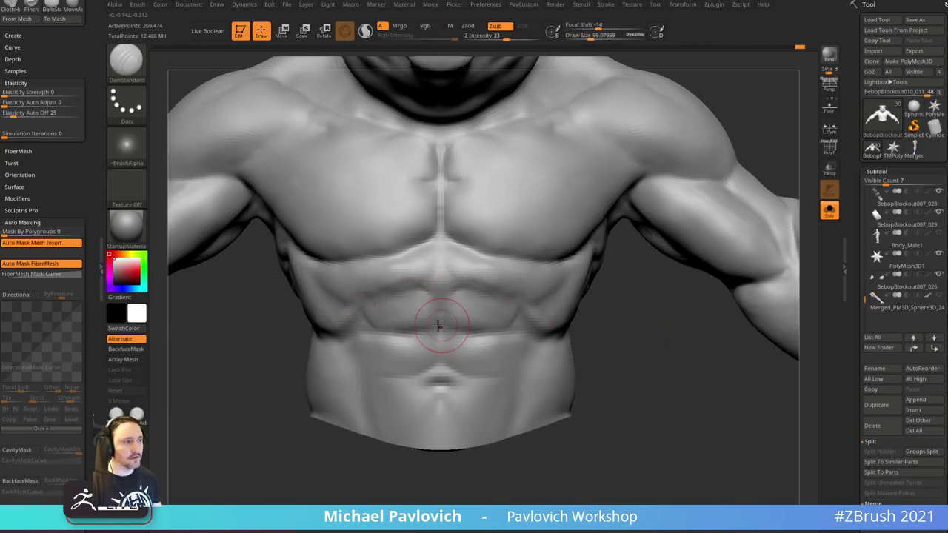
left_click_drag(450, 323, 499, 327)
left_click_drag(500, 379, 519, 373)
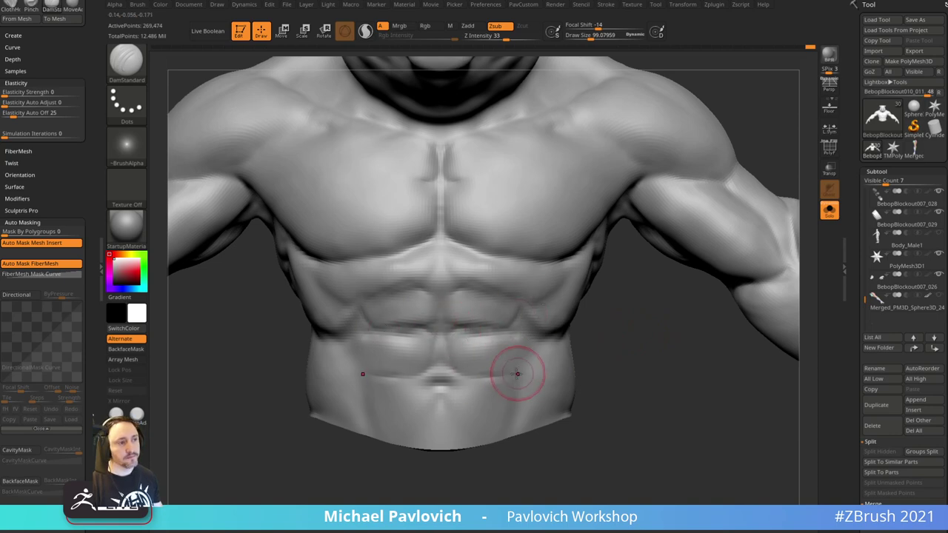
left_click_drag(623, 354, 612, 342)
left_click_drag(499, 341, 489, 345, "shift")
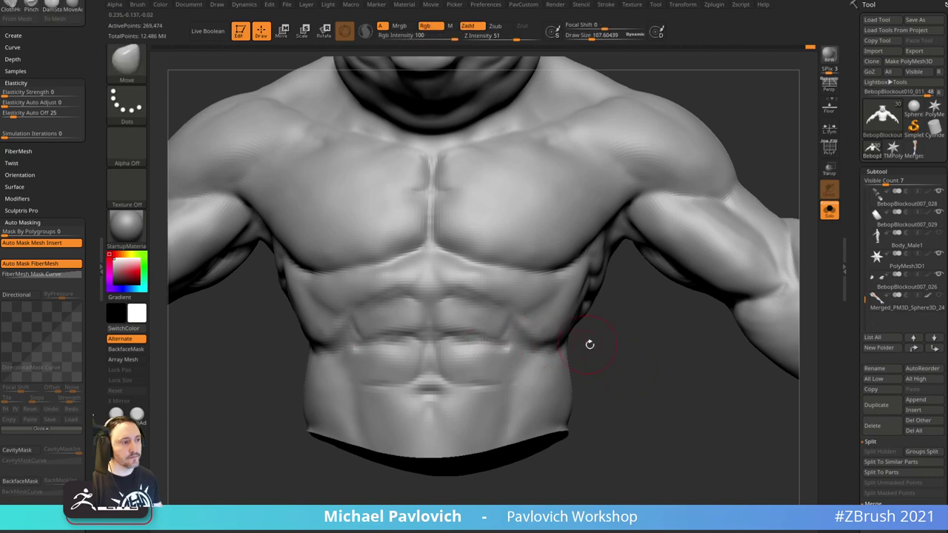
left_click_drag(590, 343, 589, 351, "shift")
- Adjust the shape of the abdominal muscles above the navel with the Move brush at draw sizes of about 99 to 108
key("b")
key("m")
key("v")
key("s")
mouse_move(420, 333)
left_mouse_down()
mouse_move(405, 335)
mouse_move(439, 356)
left_mouse_up()
key("s")
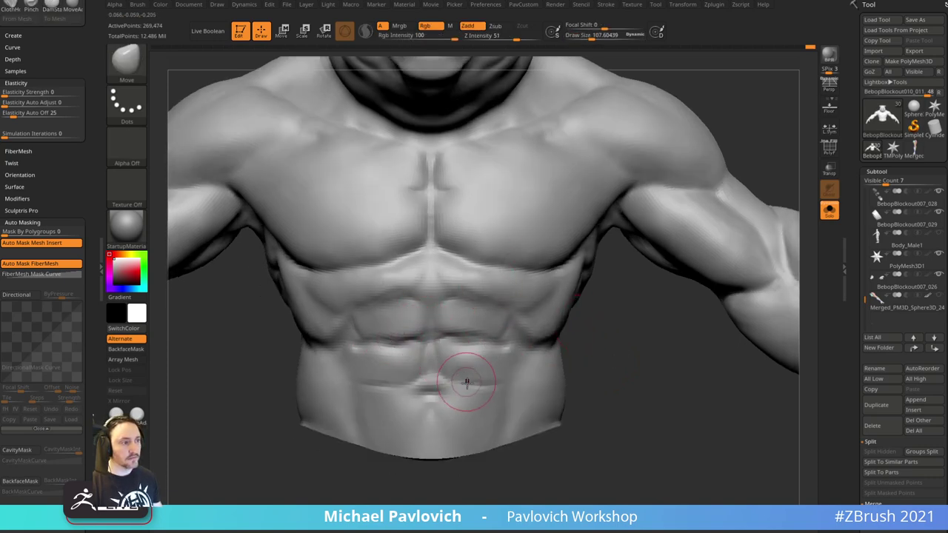
key("ctrl")
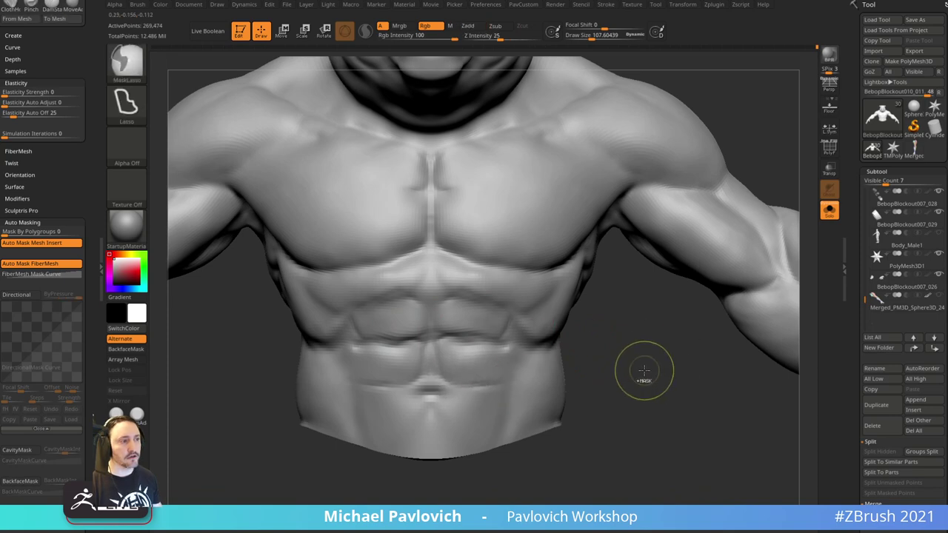
left_click_drag(642, 361, 574, 360)
key("s")
left_click_drag(486, 356, 473, 346)
key("shift")
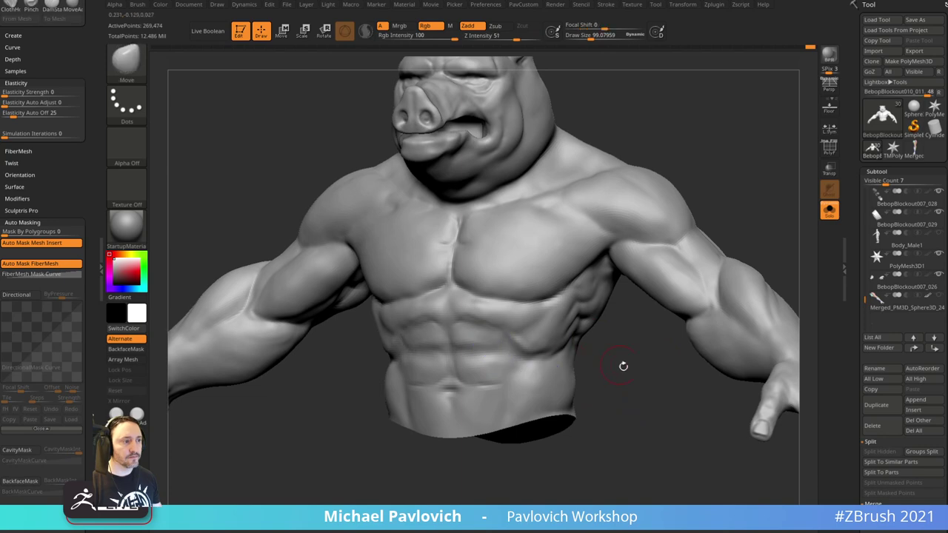
- Frame the body and bring the other subtools back to check the overall figure
key("f")
mouse_move(623, 366)
left_mouse_down("shift")
mouse_move(614, 345)
mouse_move(526, 350)
left_mouse_up("shift")
left_click_drag(705, 316, 785, 330)
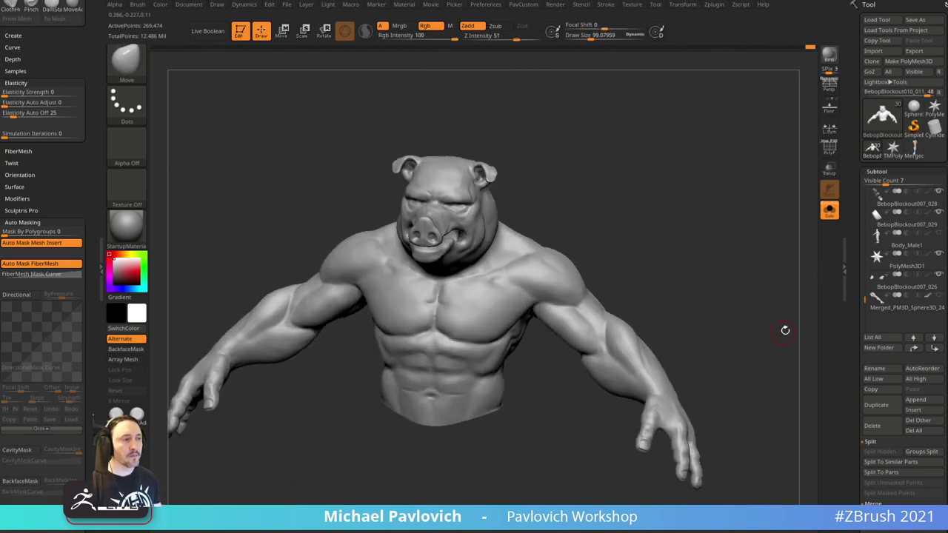
left_click(831, 215)
left_click_drag(747, 256, 776, 243)
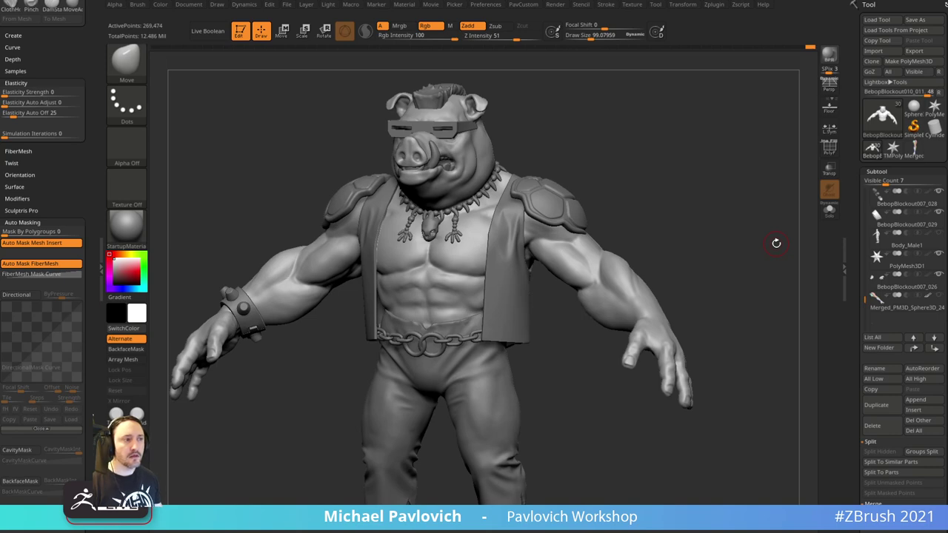
mouse_move(682, 191)
left_mouse_down("alt")
mouse_move(698, 203)
mouse_move(679, 227)
left_mouse_up("alt")
- Solo the body and work on the front of the shoulder with Clay, reducing the draw size to 112
key("b")
key("c")
key("l")
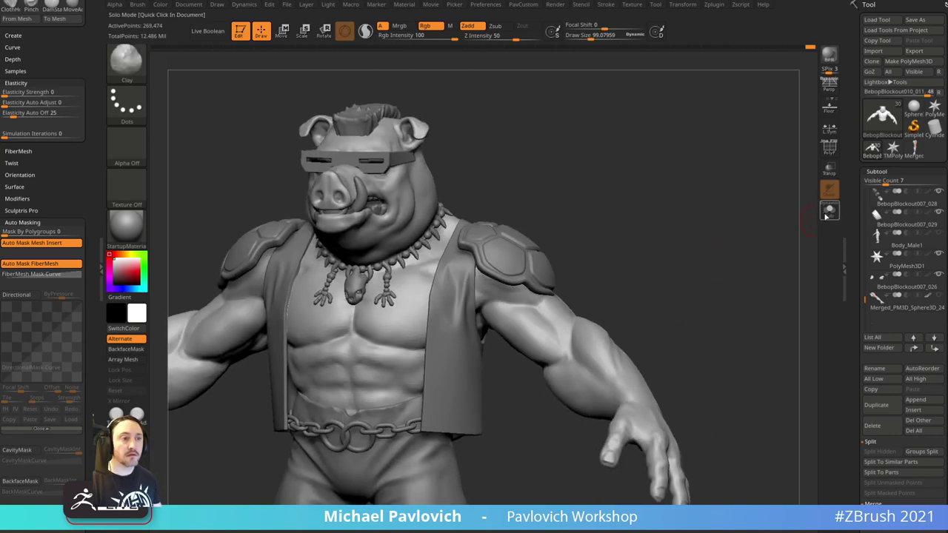
left_click(828, 213)
left_click_drag(748, 197, 637, 205, "alt")
key("s")
left_click_drag(549, 258, 555, 257)
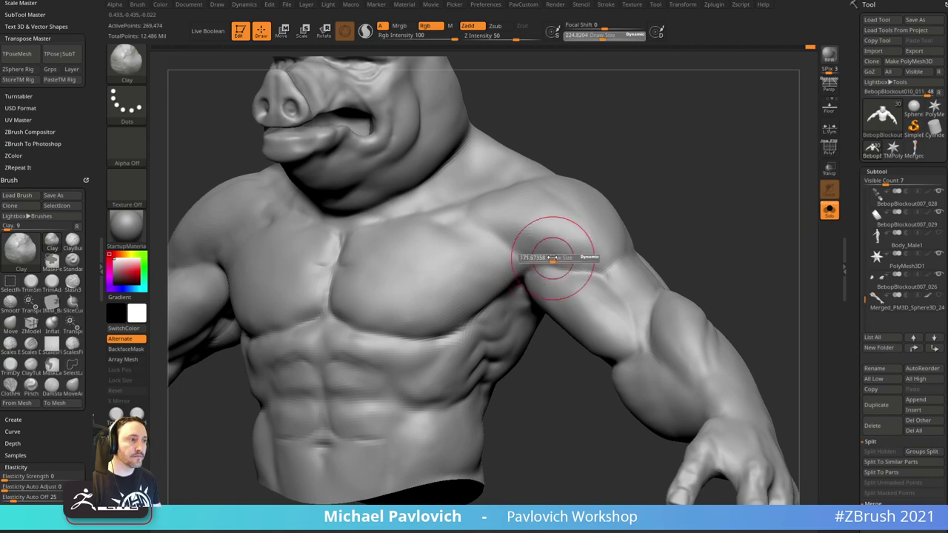
left_click_drag(642, 229, 601, 212)
key("s")
left_click_drag(551, 244, 545, 244)
left_click_drag(687, 203, 703, 234)
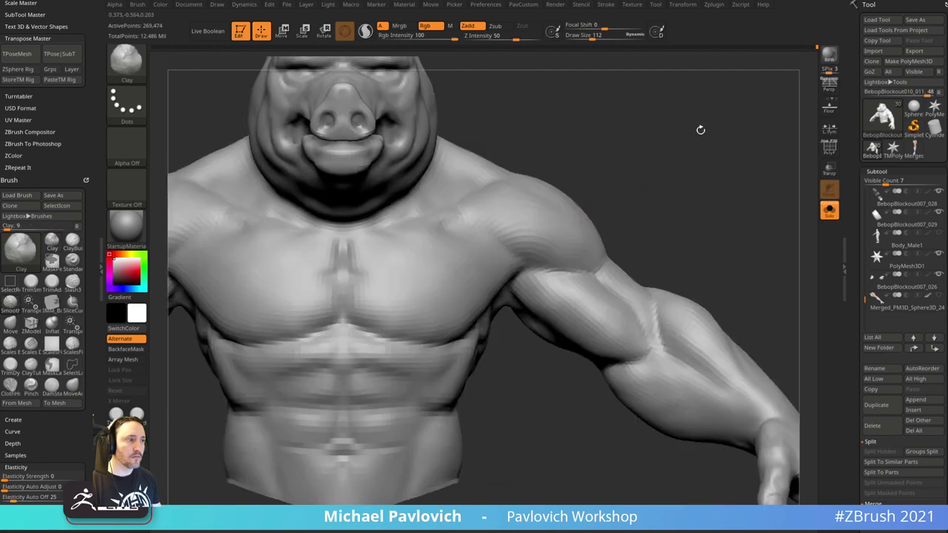
- Examine the isolated torso's muscle sculpting from the front, side and back
mouse_move(701, 129)
left_mouse_down()
mouse_move(708, 157)
mouse_move(687, 147)
left_mouse_up()
key("s")
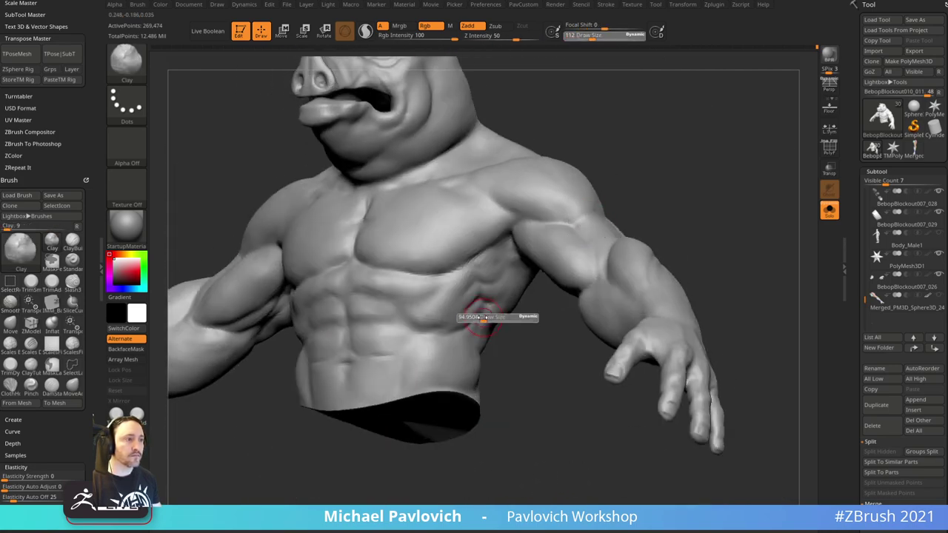
left_click(473, 317)
mouse_move(440, 320)
left_mouse_down()
mouse_move(669, 200)
mouse_move(657, 213)
mouse_move(533, 199)
mouse_move(650, 176)
left_mouse_up()
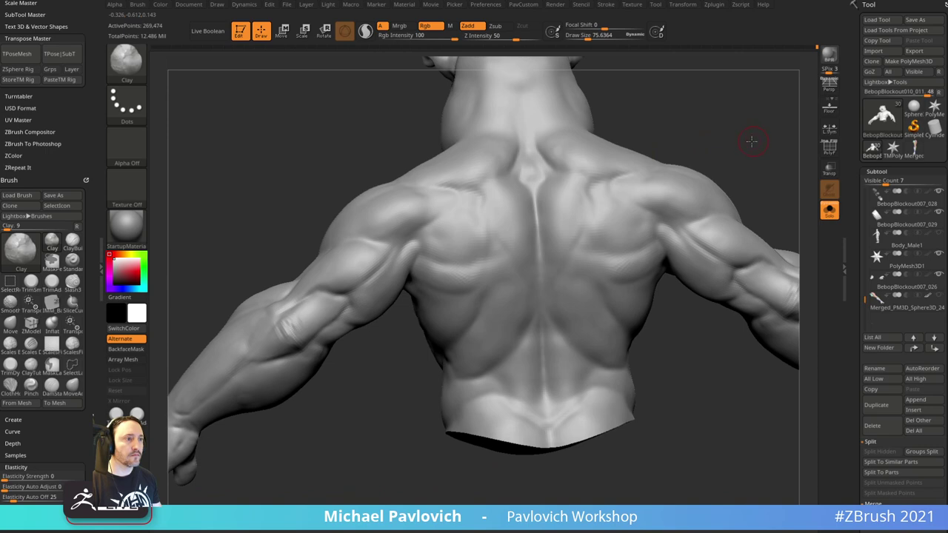
left_click_drag(752, 141, 740, 160, "shift")
key("f")
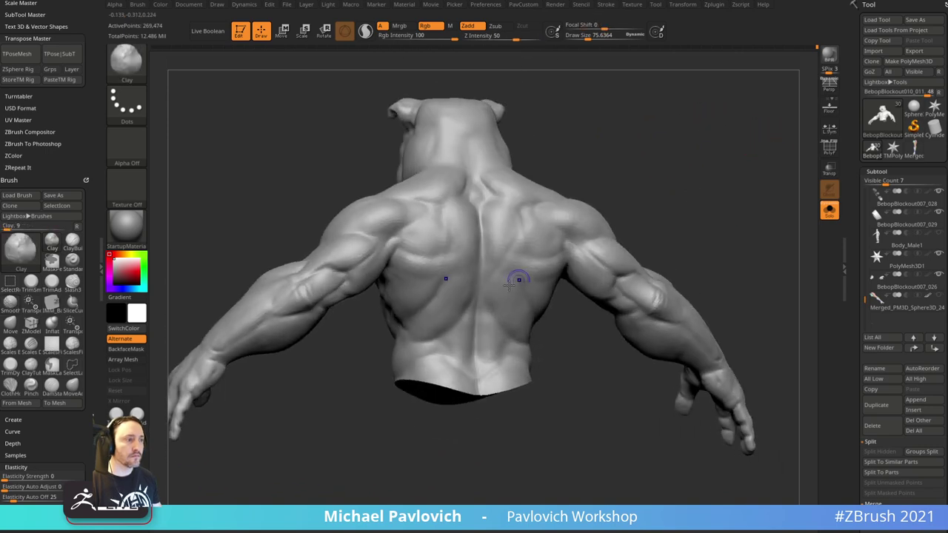
key("shift")
left_click_drag(644, 215, 704, 201)
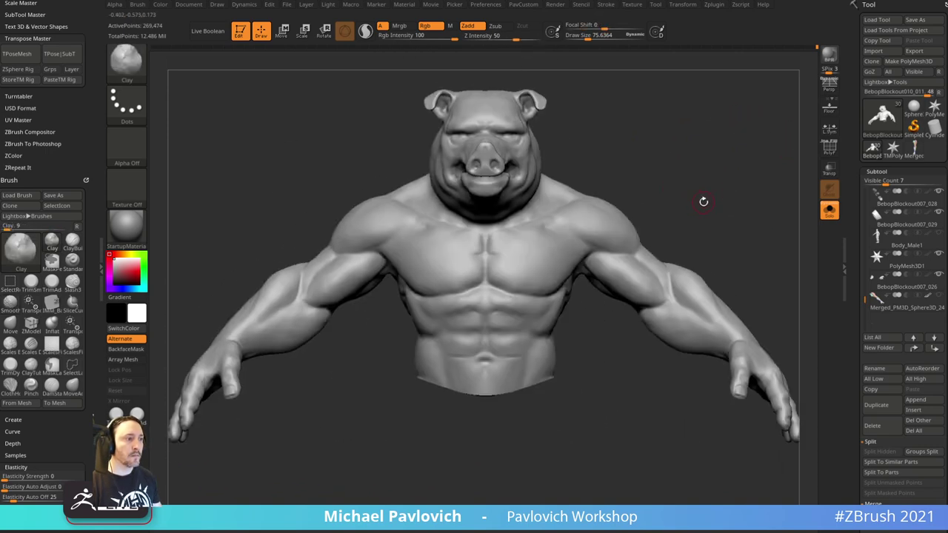
- Turn off Solo to show the whole character and choose the Standard brush with a draw size of about 83
left_click(830, 211)
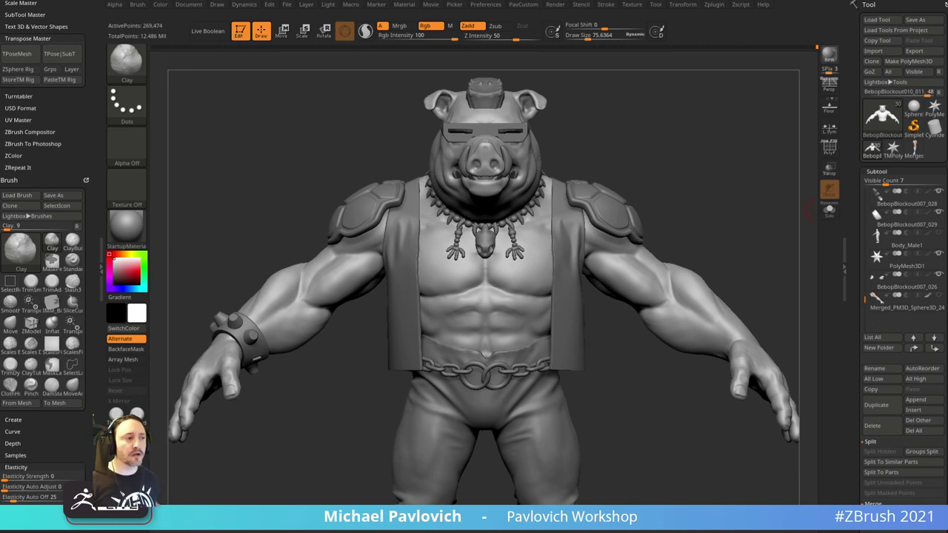
mouse_move(739, 181)
left_mouse_down()
mouse_move(658, 200)
mouse_move(684, 197)
mouse_move(693, 227)
left_mouse_up()
key("b")
key("s")
key("t")
key("s")
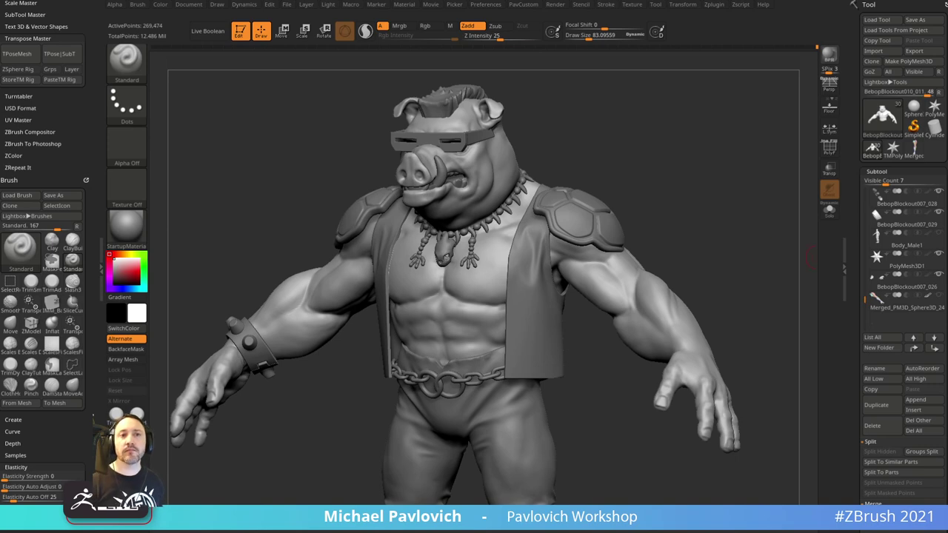
- Make the shoulder armor plates, BebopBlockout007_005, the active subtool
left_click_drag(792, 239, 729, 205)
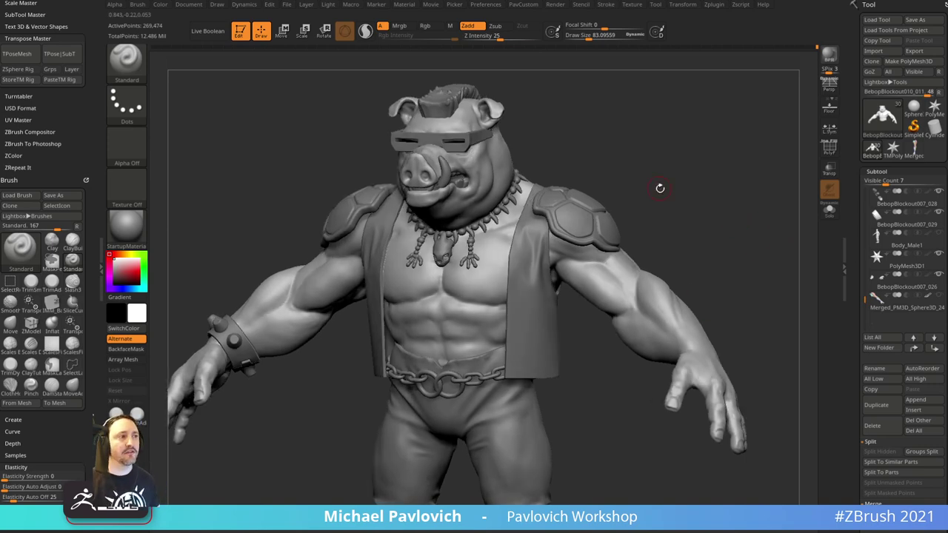
mouse_move(659, 188)
left_mouse_down()
mouse_move(726, 183)
mouse_move(651, 217)
left_mouse_up()
key("s")
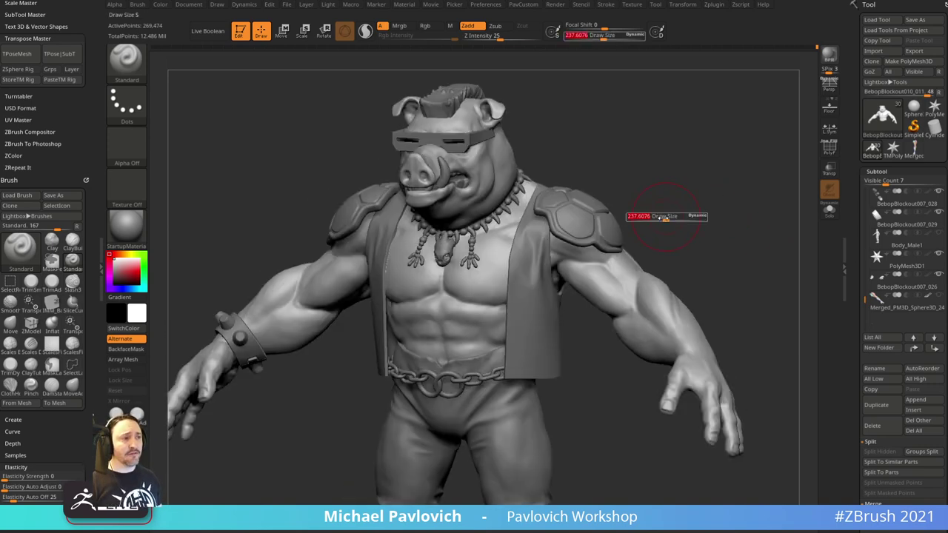
right_click_drag(708, 244, 677, 178, "alt")
right_click_drag(677, 177, 643, 232)
left_click(564, 195, "alt")
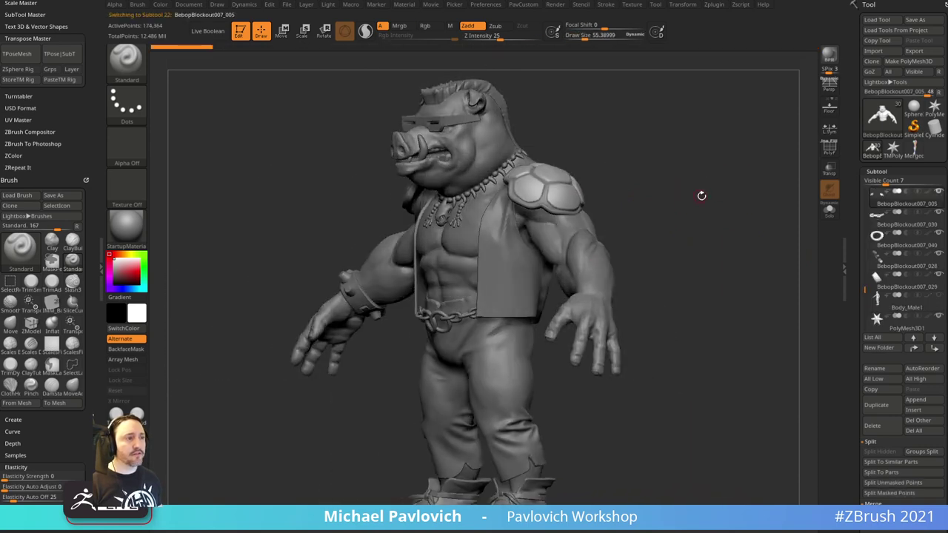
- Make the body, BebopBlockout010_011, the active subtool and turn to the upper back near the shoulder pad
right_click_drag(701, 195, 675, 210)
key("s")
left_click_drag(675, 209, 694, 212)
mouse_move(693, 212)
right_mouse_down()
mouse_move(674, 220)
mouse_move(679, 246)
mouse_move(696, 205)
mouse_move(702, 230)
right_mouse_up()
left_click(670, 250, "alt")
left_click(568, 258, "alt")
right_click_drag(637, 207, 671, 237)
key("s")
mouse_move(582, 268)
left_mouse_down()
mouse_move(598, 268)
mouse_move(588, 256)
left_mouse_up()
- Choose the Move brush for the body with a draw size of about 278
key("b")
key("m")
key("v")
right_click_drag(589, 250, 624, 258)
key("s")
left_click_drag(591, 256, 583, 256)
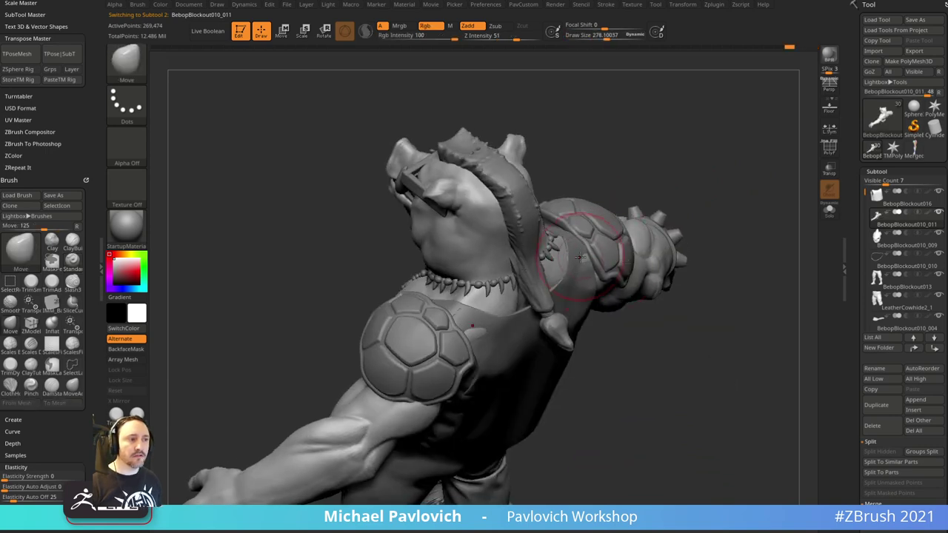
- Choose the Standard brush and make the vest, BebopBlockout016, the active subtool
mouse_move(687, 190)
right_mouse_down()
mouse_move(702, 175)
mouse_move(708, 190)
mouse_move(644, 184)
right_mouse_up()
key("b")
key("s")
key("t")
left_click(571, 276, "alt")
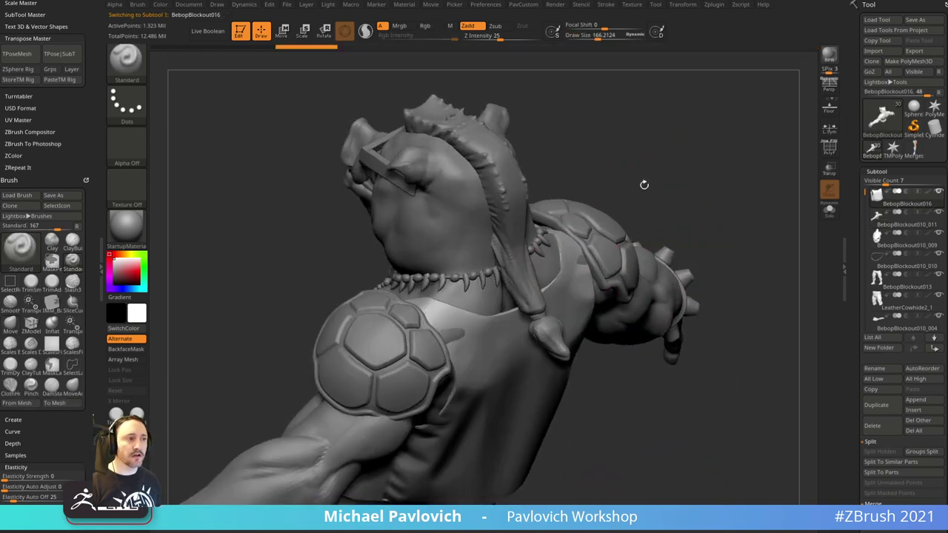
- Choose the Move brush and lower the vest to subdivision level 3
key("b")
key("m")
key("v")
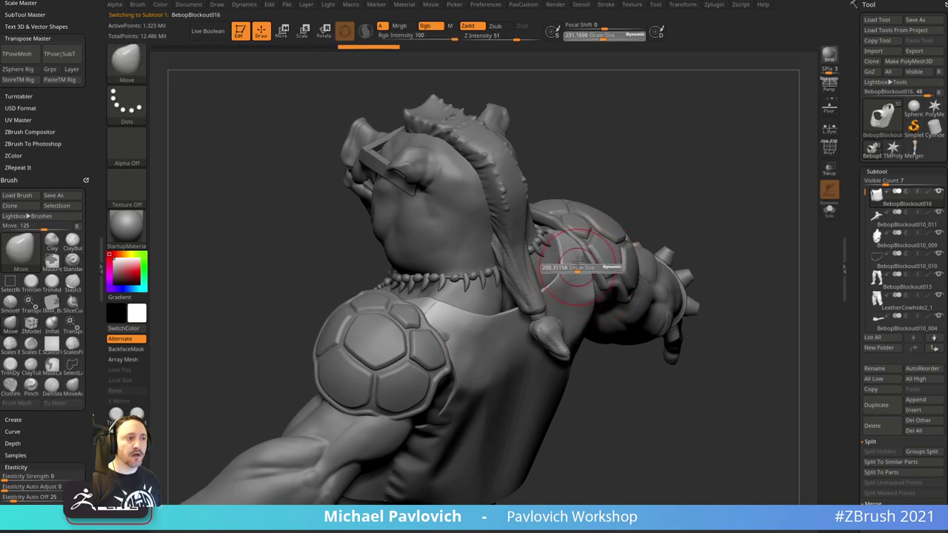
mouse_move(596, 241)
left_mouse_down()
mouse_move(688, 179)
mouse_move(709, 207)
mouse_move(721, 201)
mouse_move(753, 240)
left_mouse_up()
left_click_drag(856, 294, 860, 177)
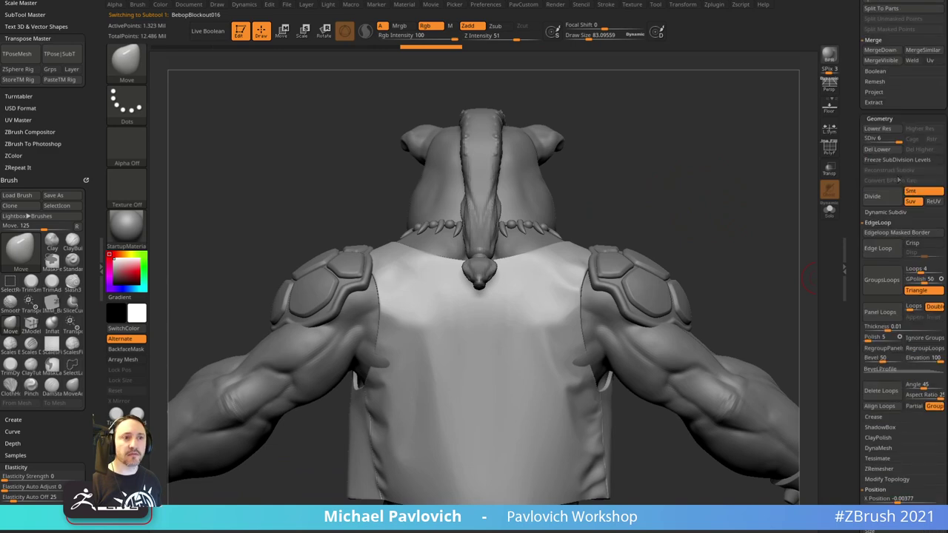
left_click_drag(730, 200, 641, 242)
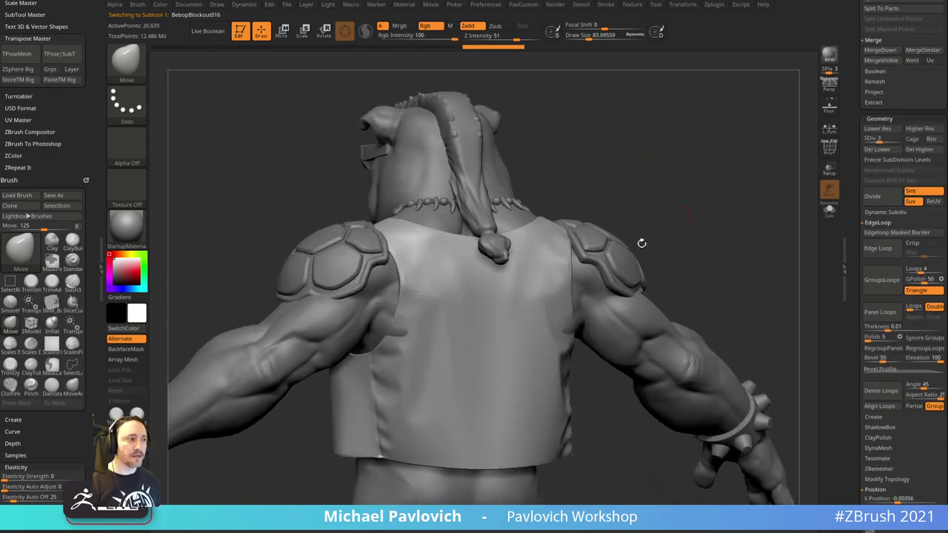
- Reshape the vest's back around the armholes with the Move brush, varying the draw size
key("s")
left_click_drag(564, 320, 581, 320)
left_click_drag(693, 261, 601, 278)
key("s")
left_click_drag(571, 323, 560, 317)
left_click_drag(694, 232, 659, 235)
key("s")
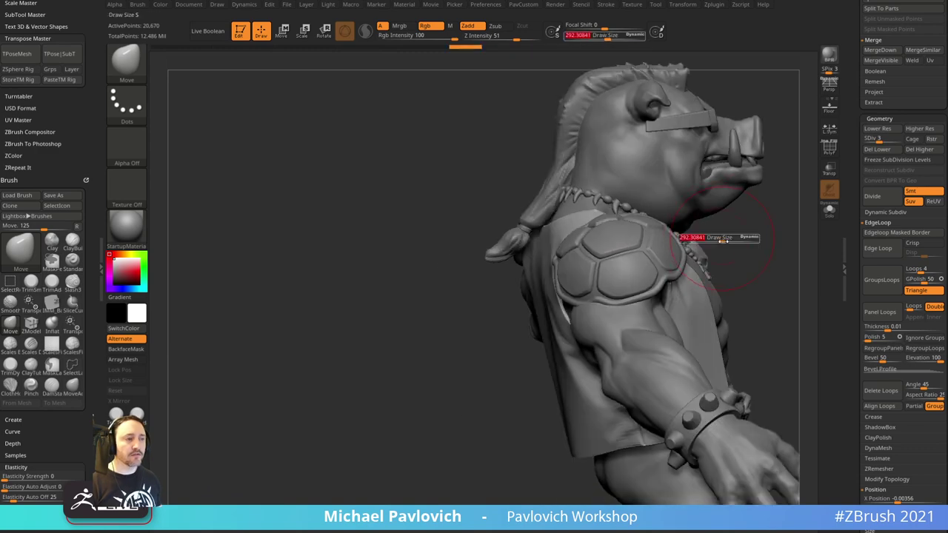
mouse_move(751, 241)
left_mouse_down()
mouse_move(694, 252)
mouse_move(691, 238)
left_mouse_up()
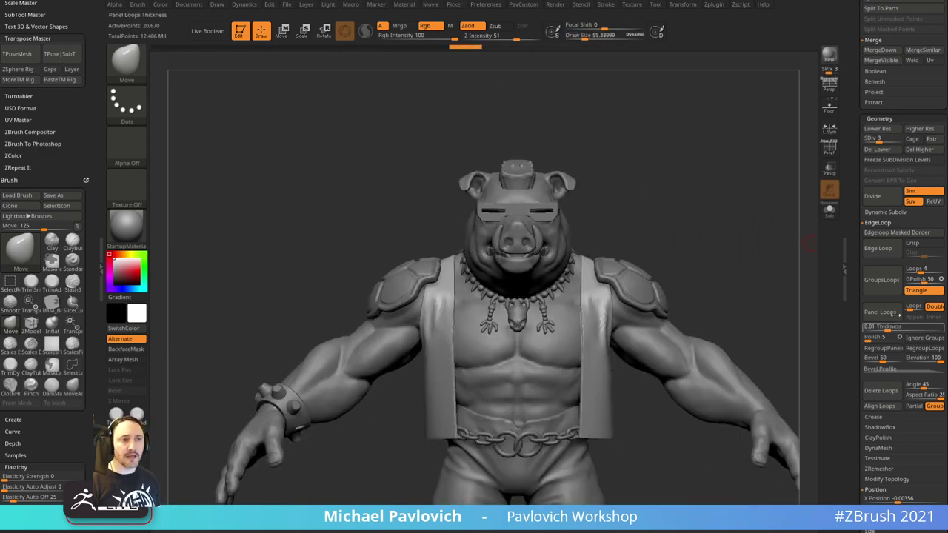
- Turn on the RegroupLoops option in the vest's EdgeLoop settings
left_click(924, 348)
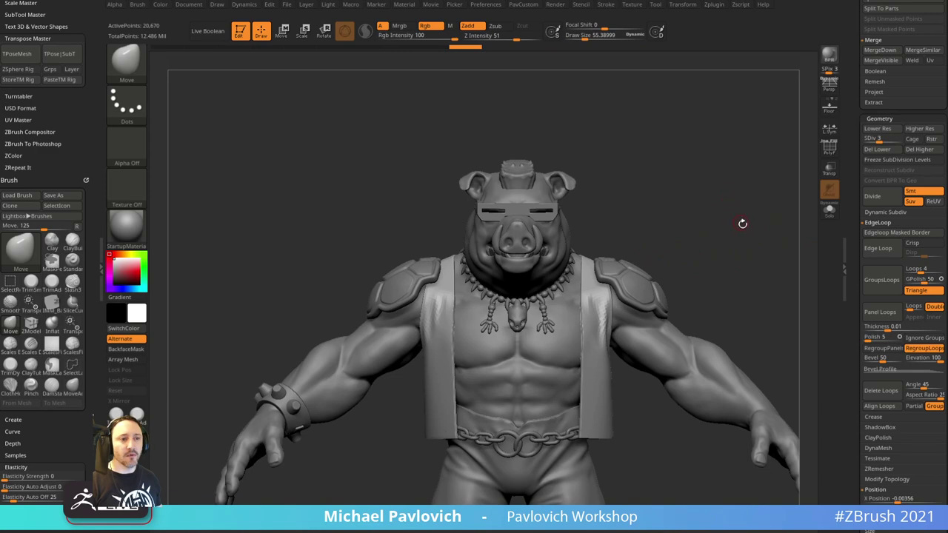
left_click_drag(759, 214, 470, 217)
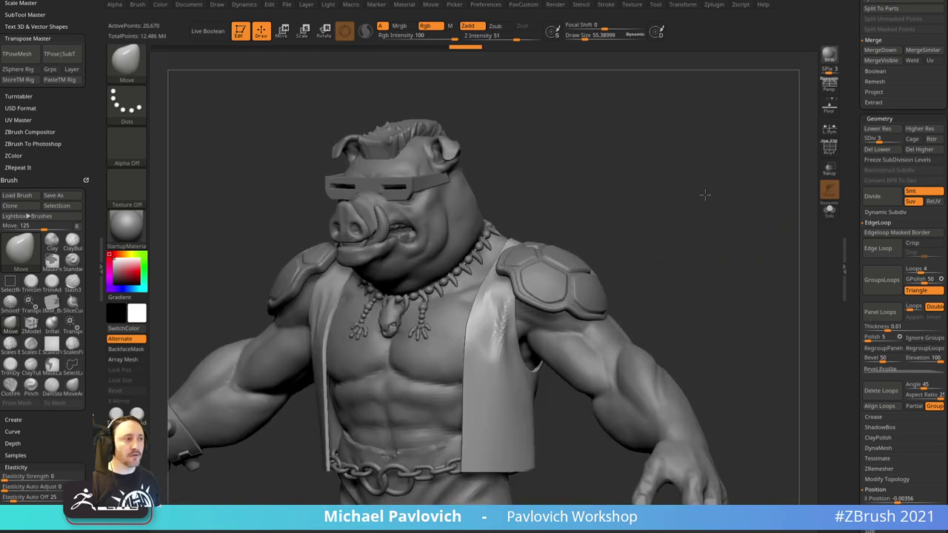
key("s")
left_click(466, 226)
- Choose the Standard brush, make the shoulder plates BebopBlockout007_005 the active subtool and show their polyframe
key("b")
key("s")
key("t")
left_click(447, 218, "alt")
mouse_move(566, 148)
left_mouse_down()
mouse_move(642, 140)
mouse_move(748, 186)
mouse_move(719, 200)
mouse_move(766, 175)
mouse_move(774, 182)
mouse_move(723, 182)
mouse_move(727, 216)
mouse_move(739, 209)
mouse_move(685, 216)
mouse_move(711, 220)
mouse_move(690, 251)
mouse_move(715, 262)
left_mouse_up()
left_click_drag(762, 211, 744, 248, "alt")
left_click(832, 151)
left_click_drag(757, 185, 762, 211, "alt")
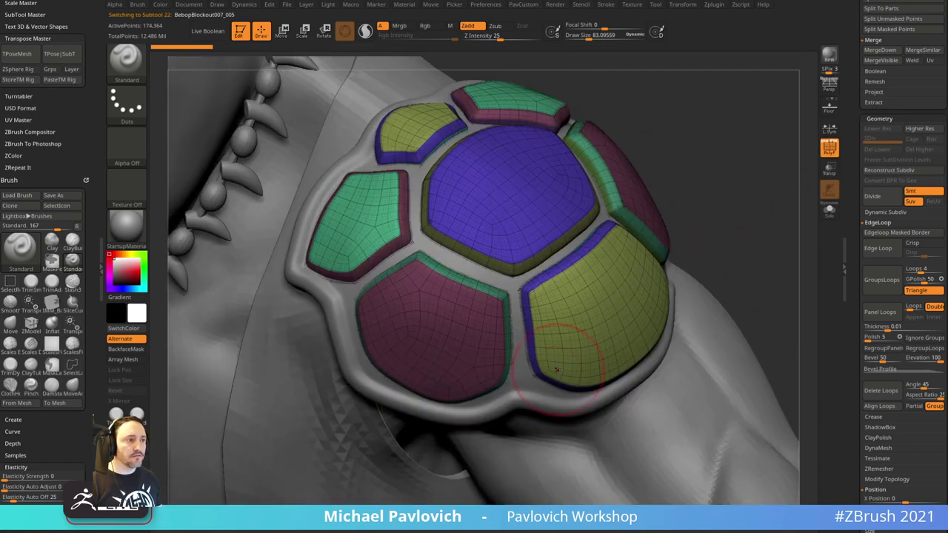
- Make the shoulder armor piece BebopBlockout007_006 the active subtool
left_click_drag(702, 254, 616, 297)
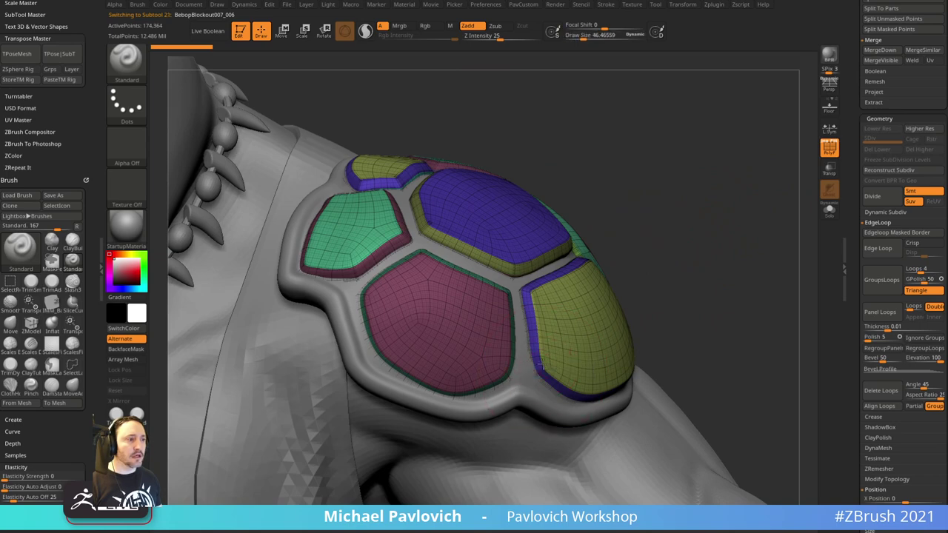
left_click(522, 315, "alt")
left_click_drag(677, 258, 709, 220, "alt")
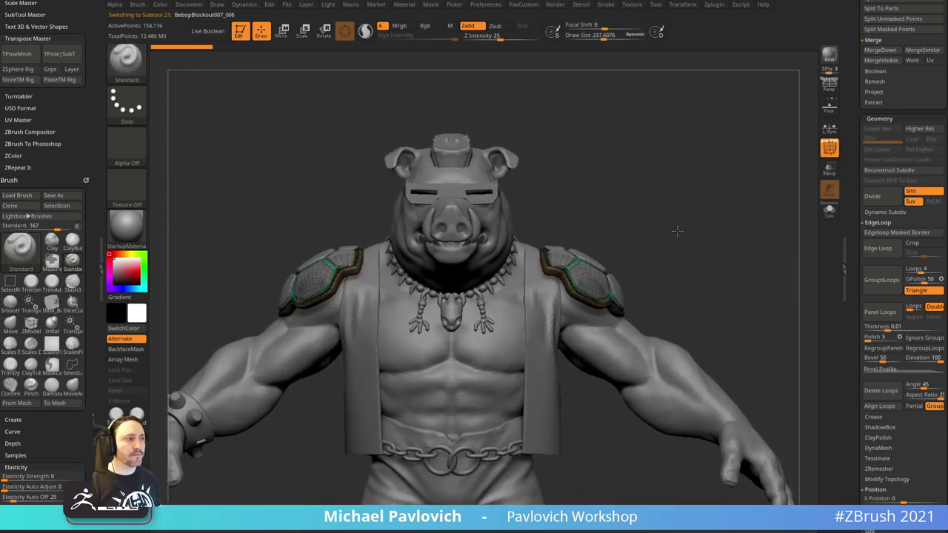
- Make the mohawk, BebopBlockout007_038, the active subtool and set the draw size to about 108
left_click(450, 147, "alt")
mouse_move(695, 168)
left_mouse_down()
mouse_move(616, 175)
mouse_move(603, 152)
mouse_move(695, 171)
mouse_move(550, 153)
left_mouse_up()
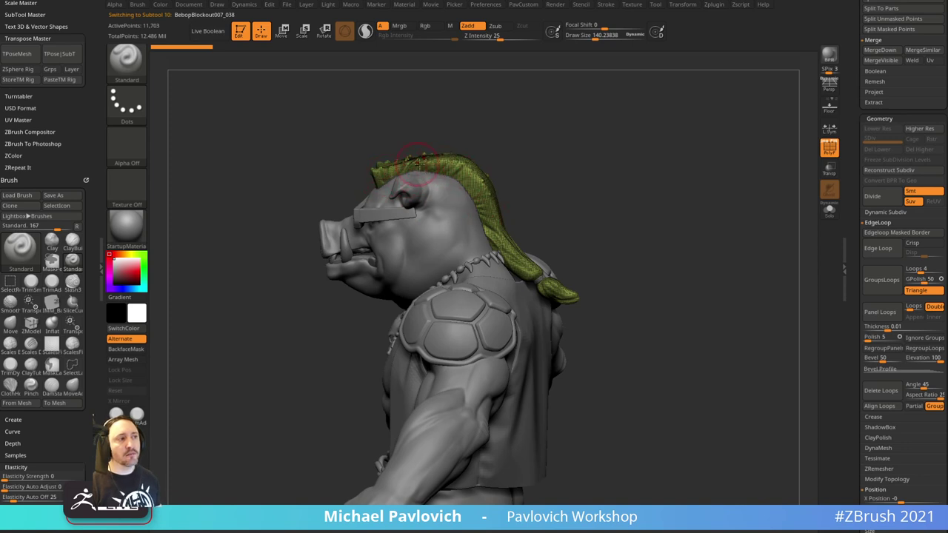
left_click_drag(477, 216, 521, 205)
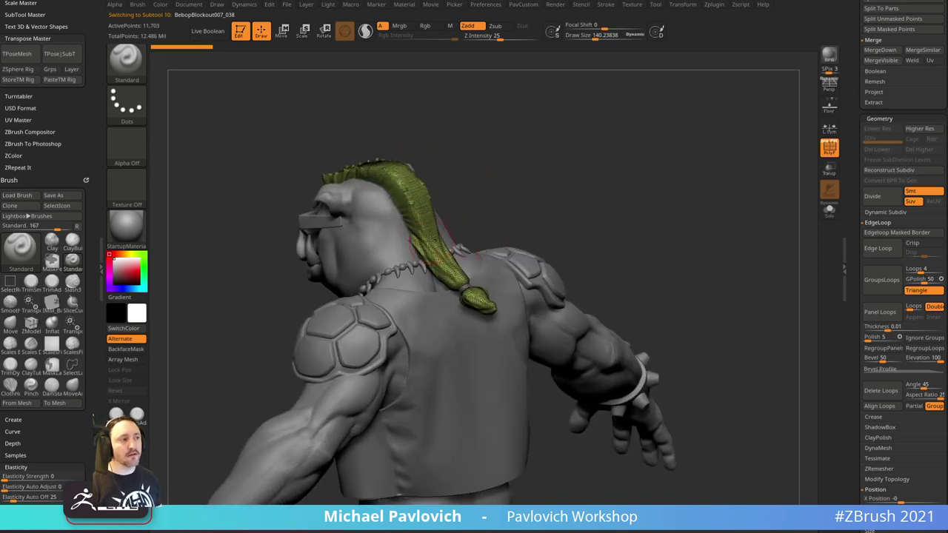
mouse_move(508, 279)
left_mouse_down()
mouse_move(578, 255)
mouse_move(590, 264)
mouse_move(612, 211)
mouse_move(585, 219)
mouse_move(573, 227)
mouse_move(730, 186)
mouse_move(713, 153)
mouse_move(713, 167)
mouse_move(719, 158)
mouse_move(679, 191)
left_mouse_up()
key("s")
key("s")
key("s")
key("s")
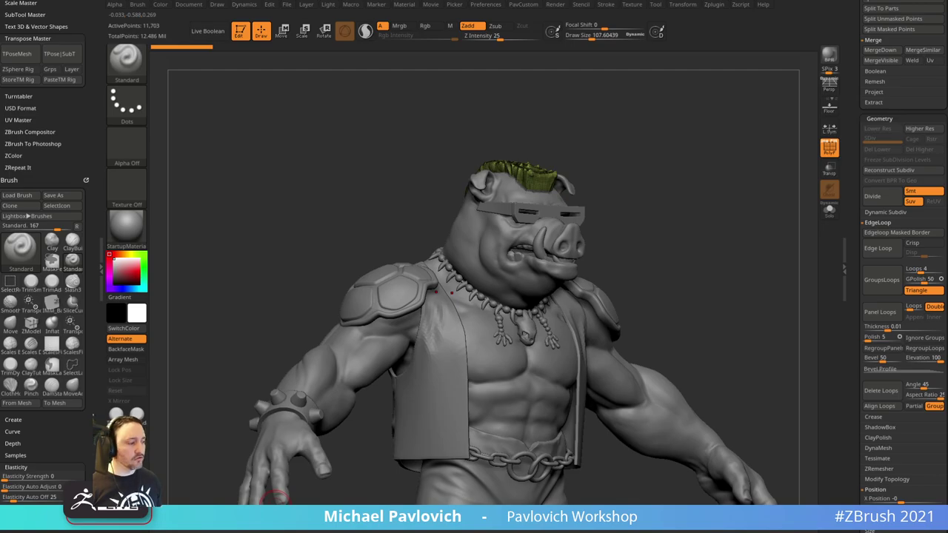
- Switch to ArtStation in the browser, open the ZBrush Core - Metropolis artwork and examine the cat's fur at full size
key("alt+Tab")
scroll(252, 267, "up", 10)
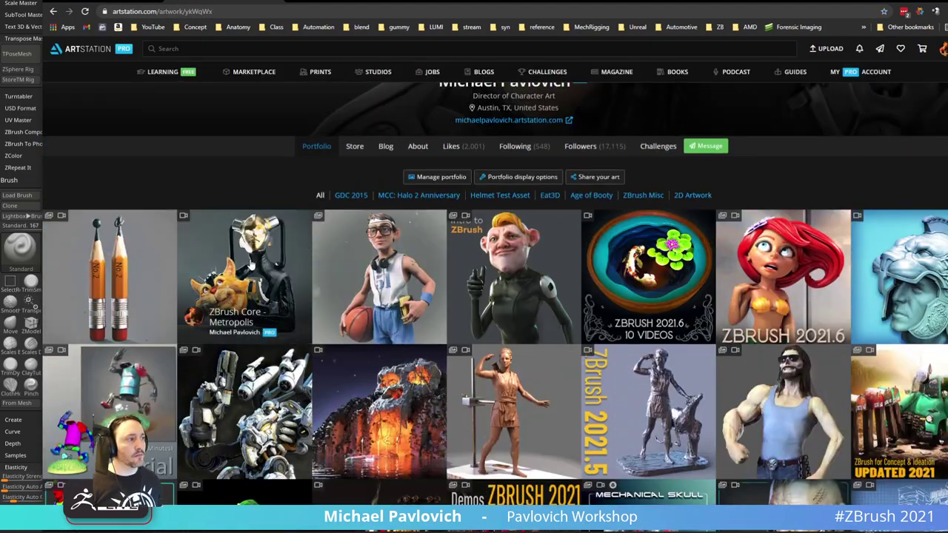
left_click(251, 267)
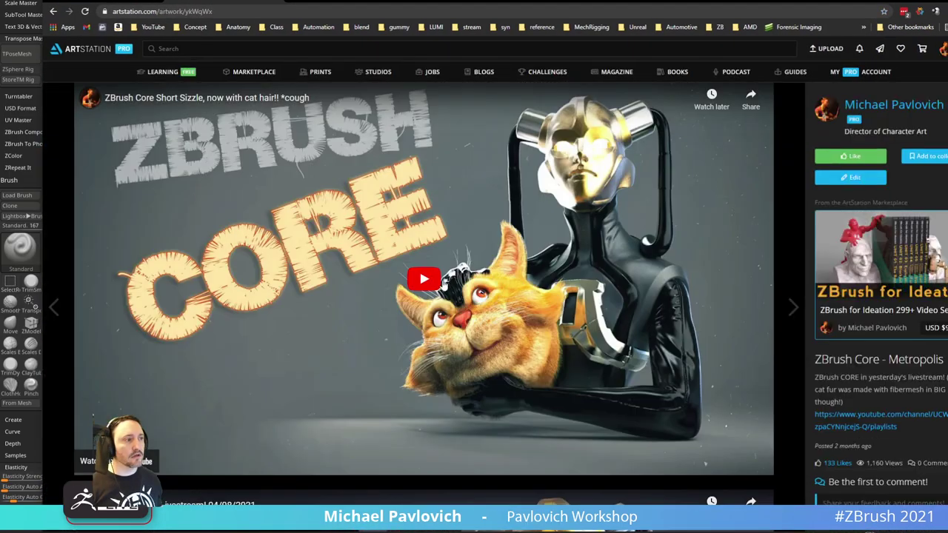
scroll(498, 216, "down", 3)
scroll(498, 215, "down", 3)
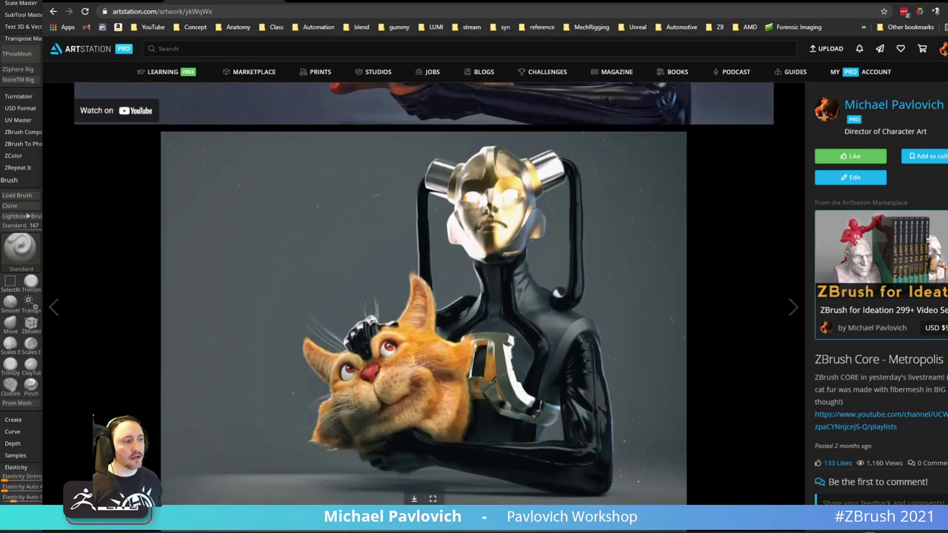
left_click(433, 499)
left_click(484, 311)
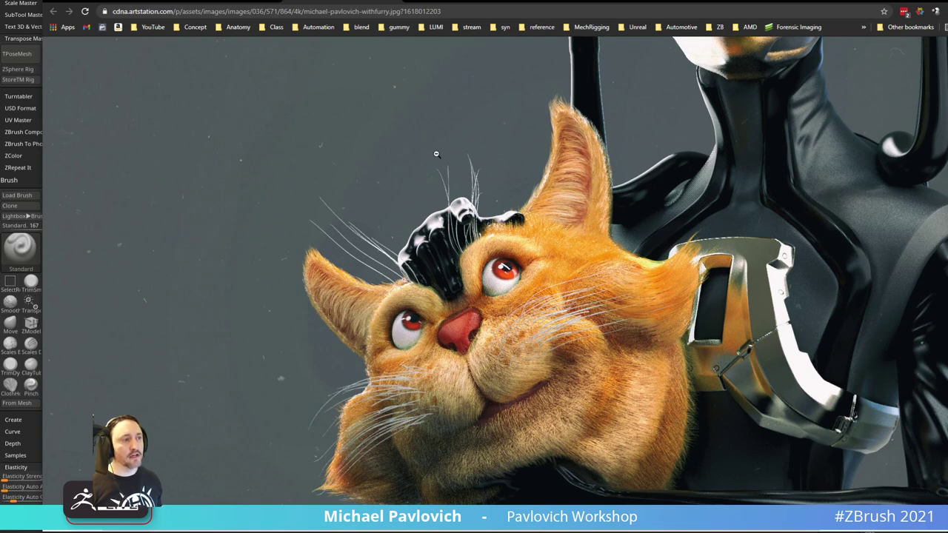
left_click(397, 1)
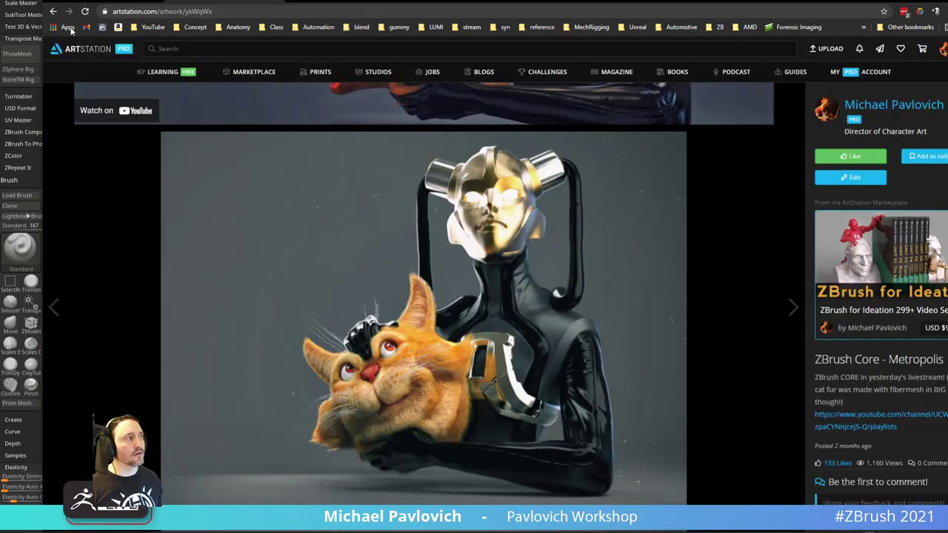
- Open the Eat3D artwork from the portfolio, examine the cowboy's hair and full-size render, and return to ZBrush
left_click(54, 11)
scroll(457, 224, "down", 5)
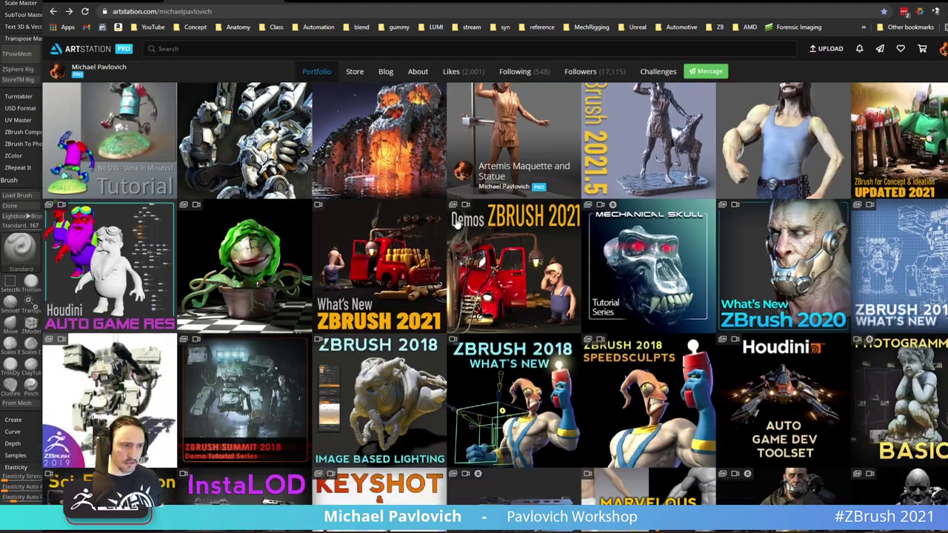
scroll(457, 223, "down", 8)
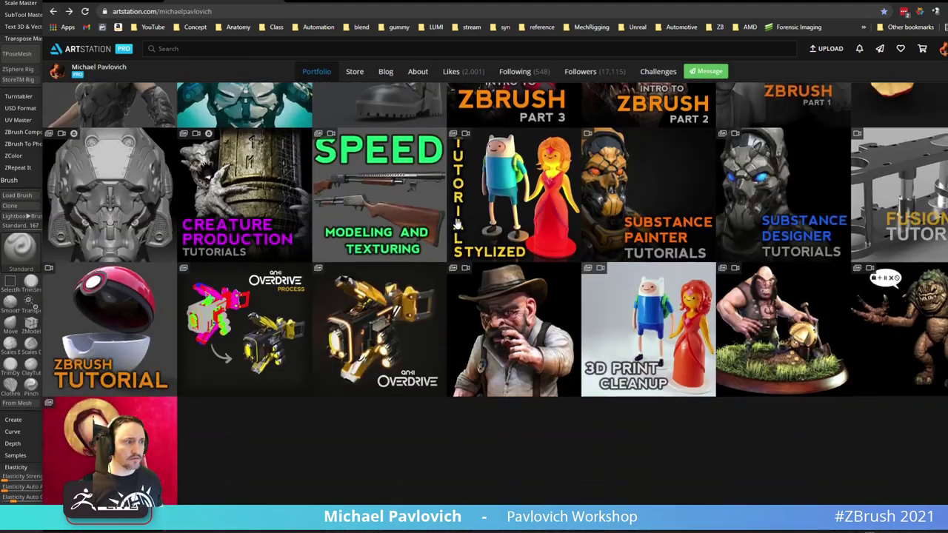
left_click(521, 315)
scroll(423, 267, "down", 6)
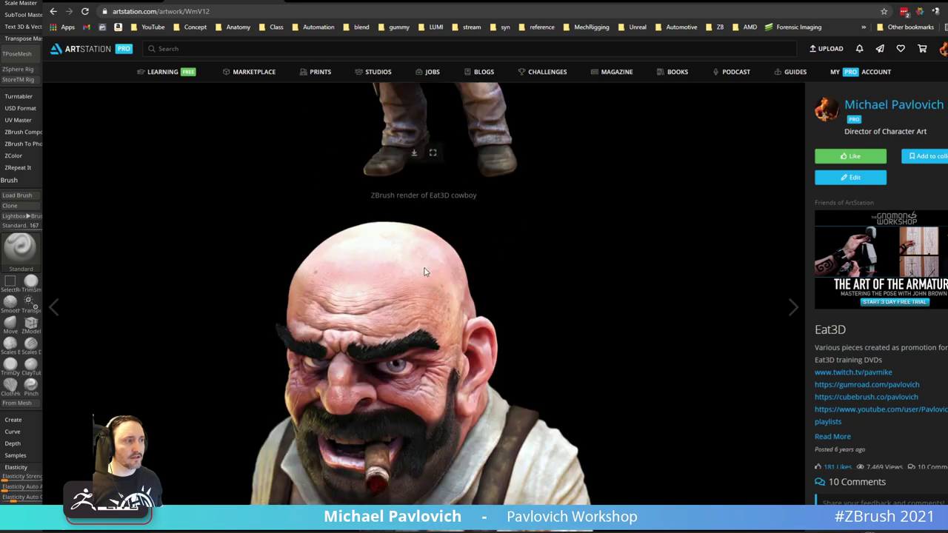
scroll(424, 270, "down", 3)
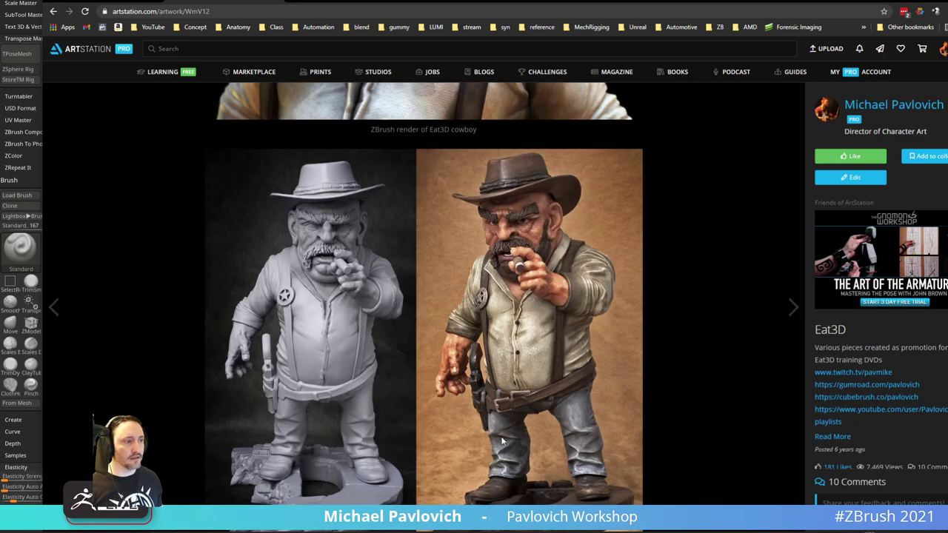
left_click(526, 262)
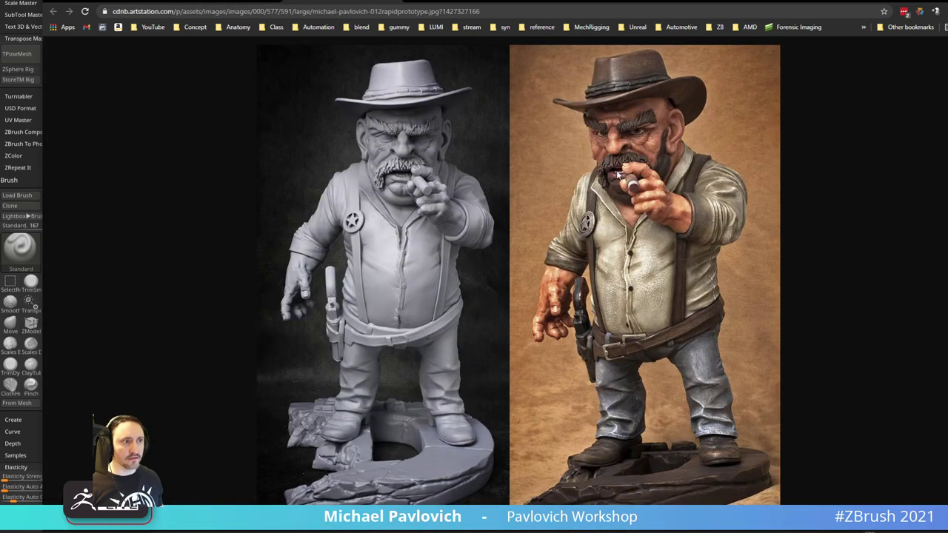
left_click(398, 1)
key("alt+Tab")
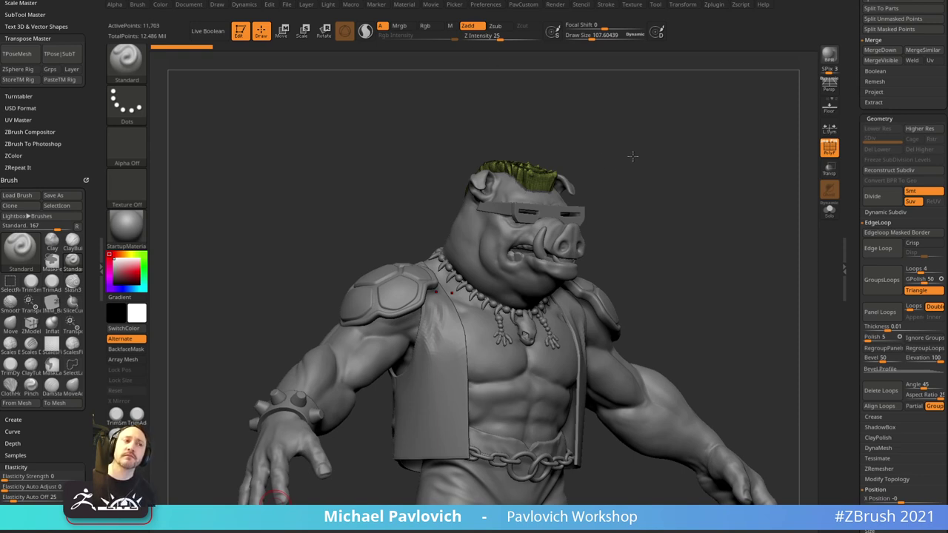
- Browse the LightBox project and tool libraries, checking the DemoProjects and ImagePlane folders and the Plane.ZPR sample project
left_click_drag(640, 122, 635, 131)
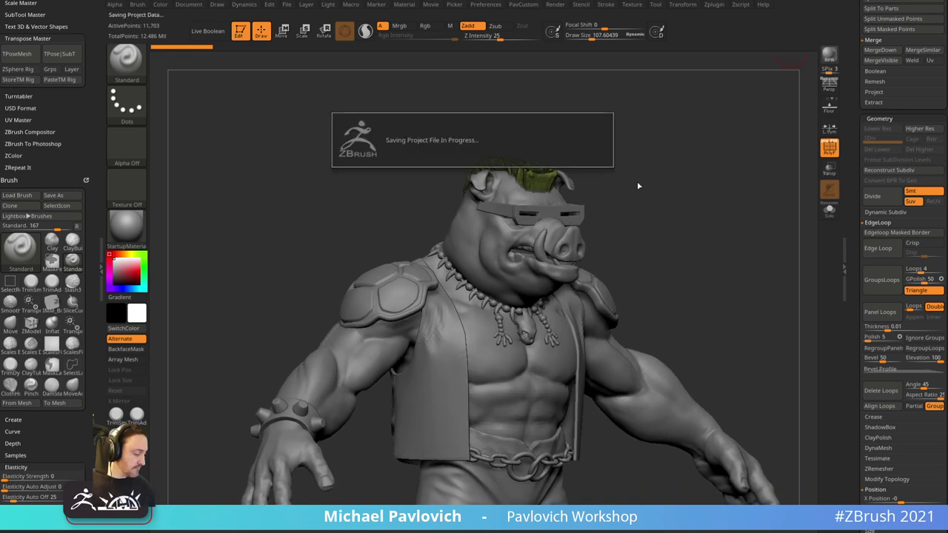
key("comma")
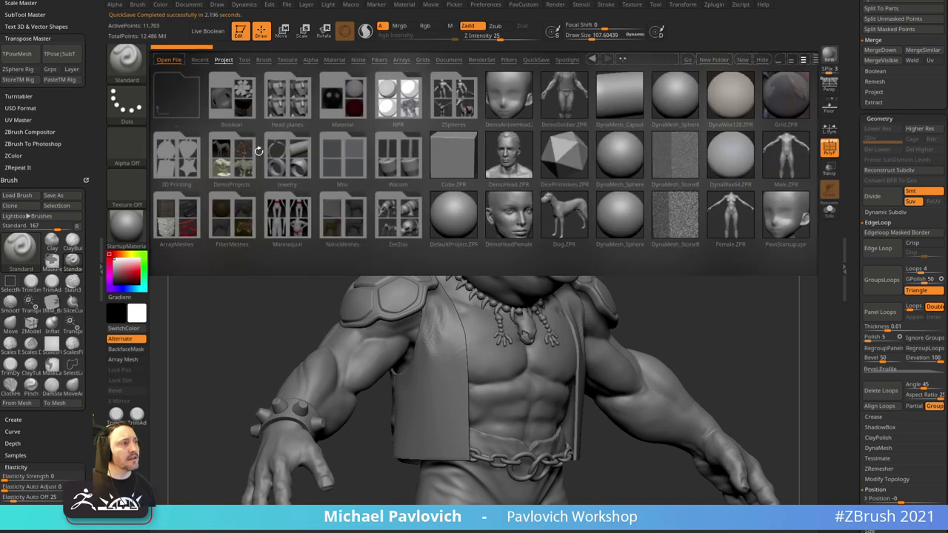
double_click(250, 157)
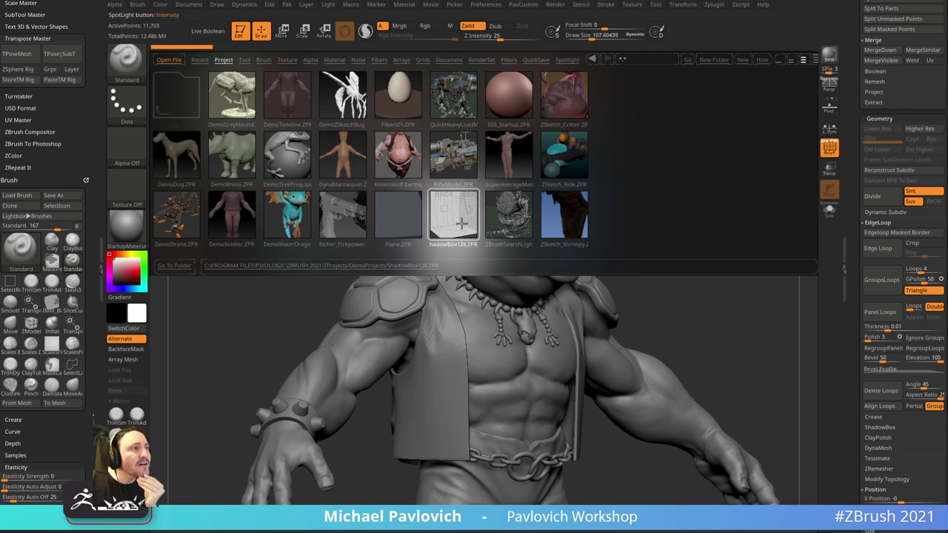
left_click(223, 61)
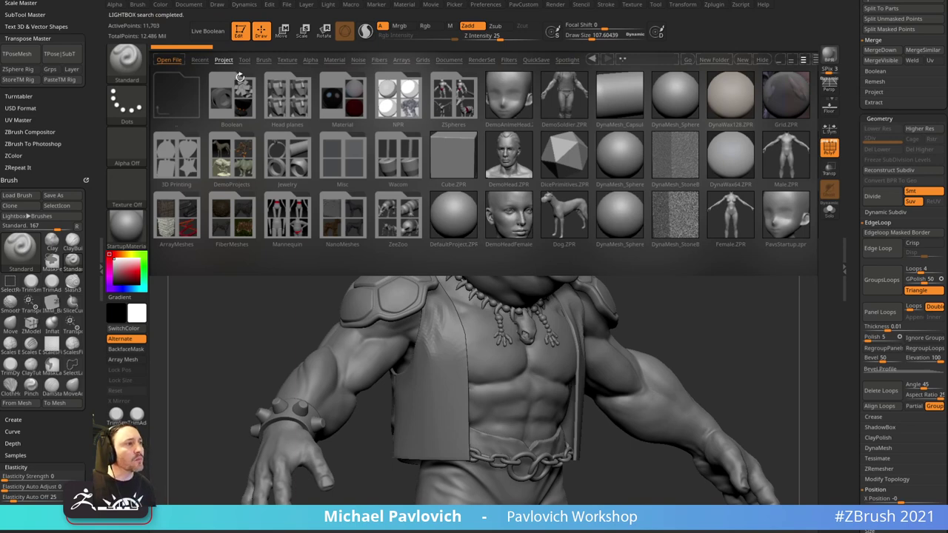
left_click(245, 60)
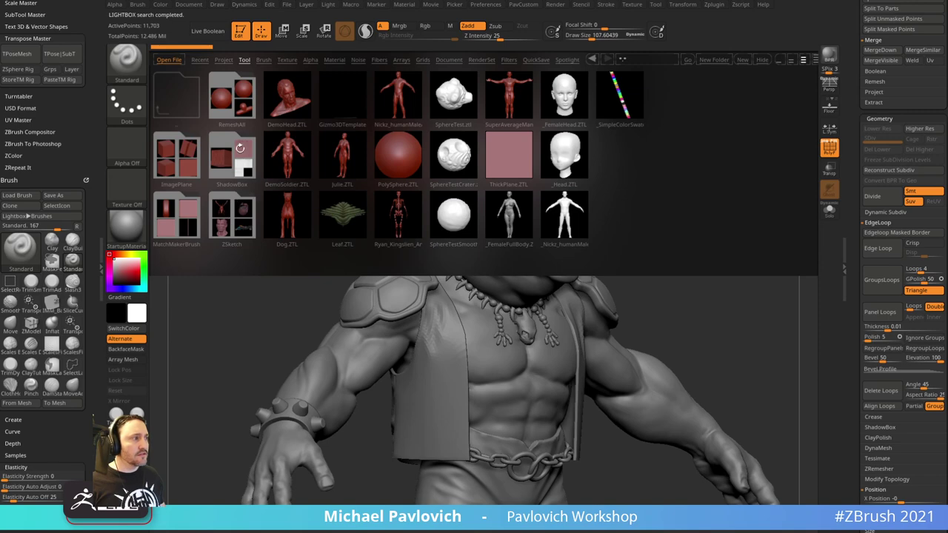
left_click(185, 160)
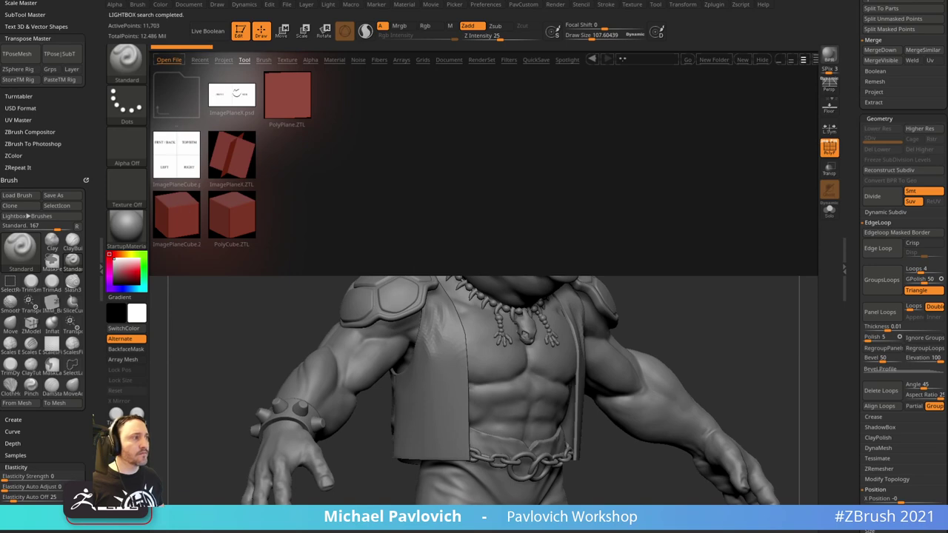
left_click(225, 60)
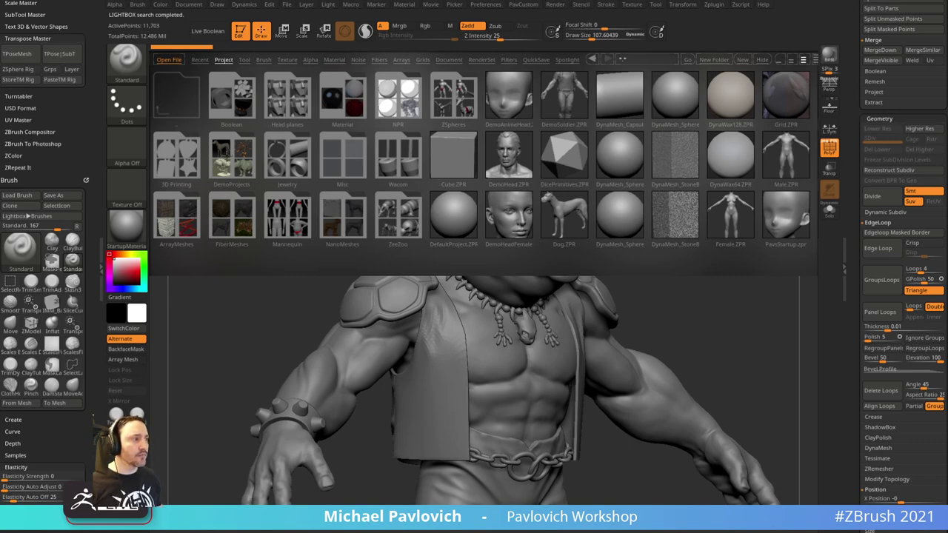
left_click(227, 156)
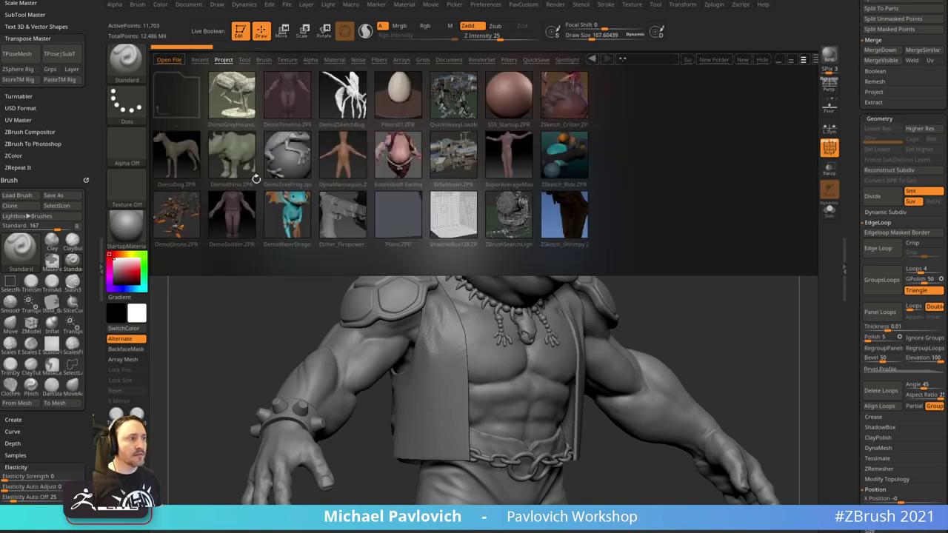
left_click(405, 211)
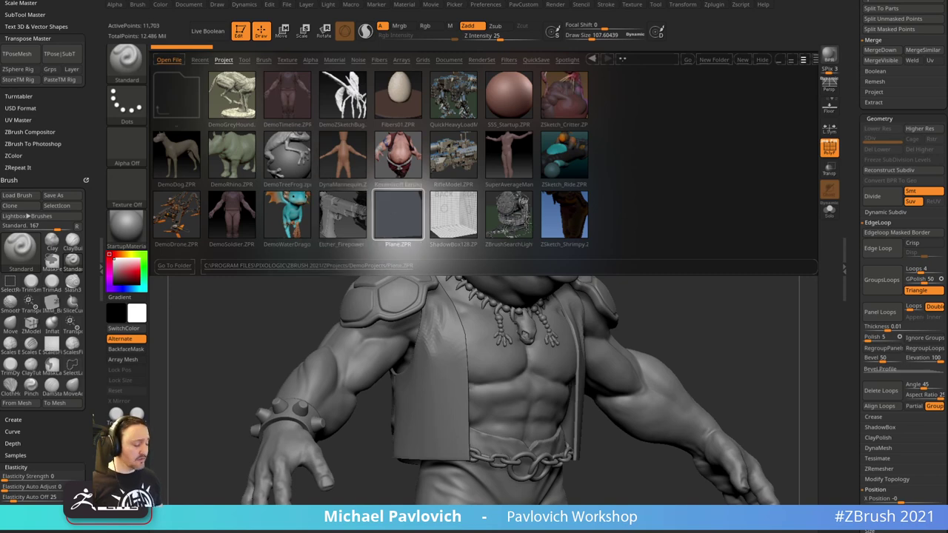
key("comma")
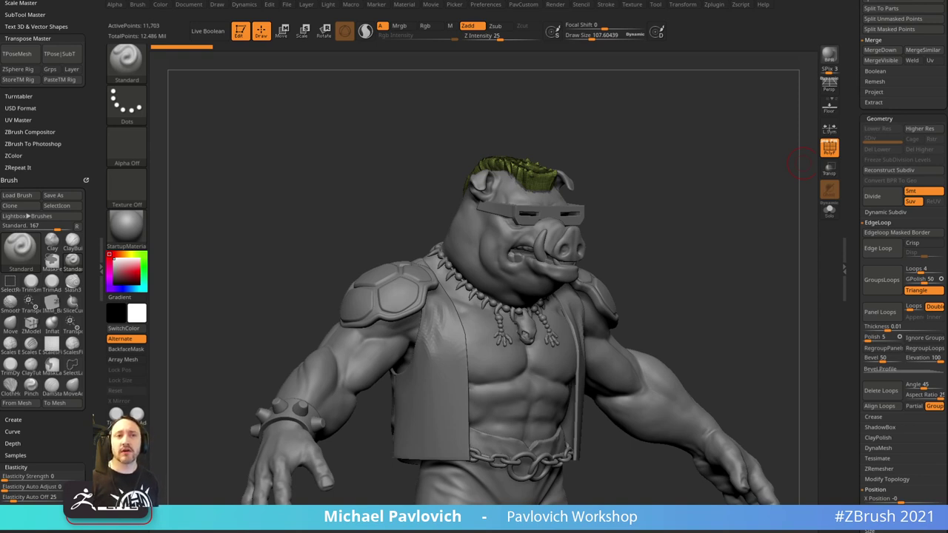
- Make the vest, BebopBlockout016, the active subtool, turn off its polyframe display and face its back
right_click_drag(648, 177, 679, 158)
left_click(482, 248, "alt")
right_click_drag(481, 249, 356, 229)
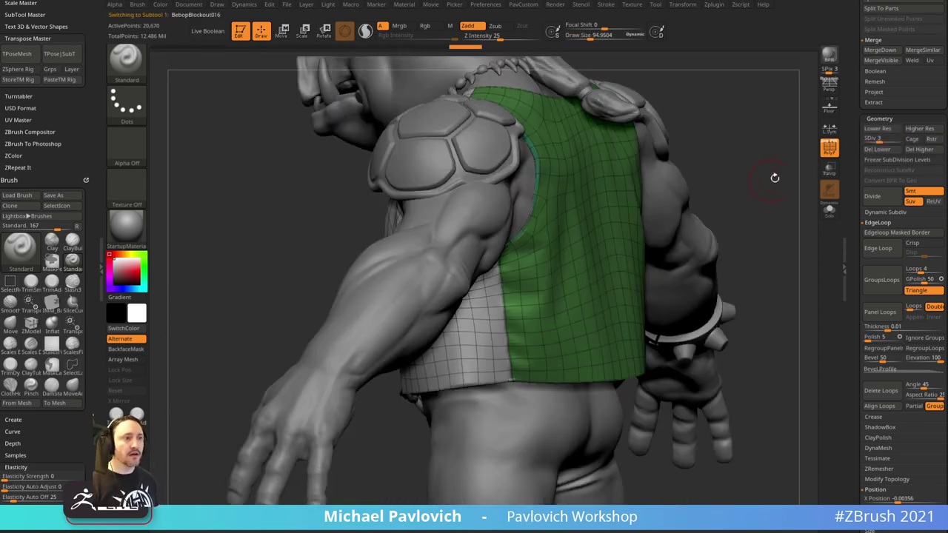
key("shift+f")
right_click_drag(856, 155, 811, 84, "shift")
left_click_drag(418, 424, 508, 269)
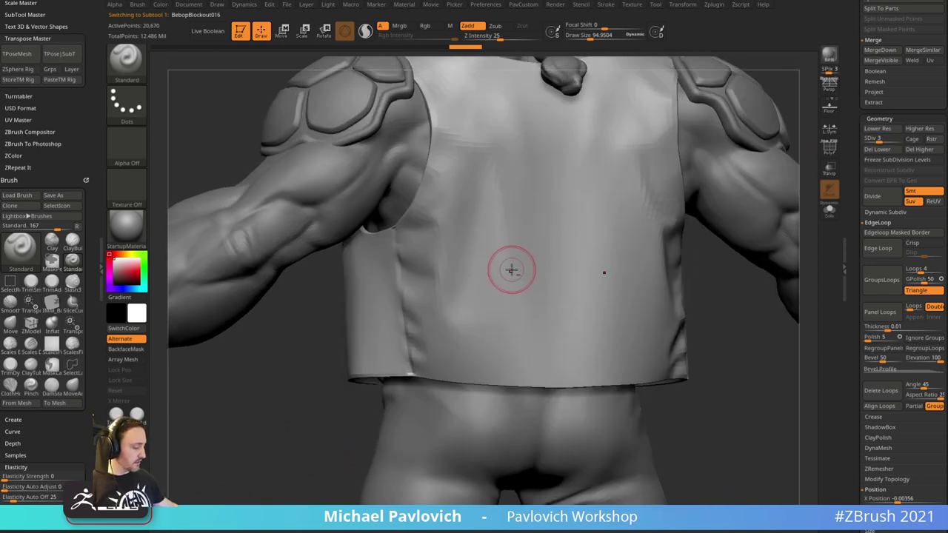
- Switch to the Pinch brush and set the draw size to about 271
key("b")
key("p")
key("i")
left_click_drag(290, 438, 287, 421, "alt")
key("s")
left_click(460, 333)
left_click_drag(459, 332, 462, 332)
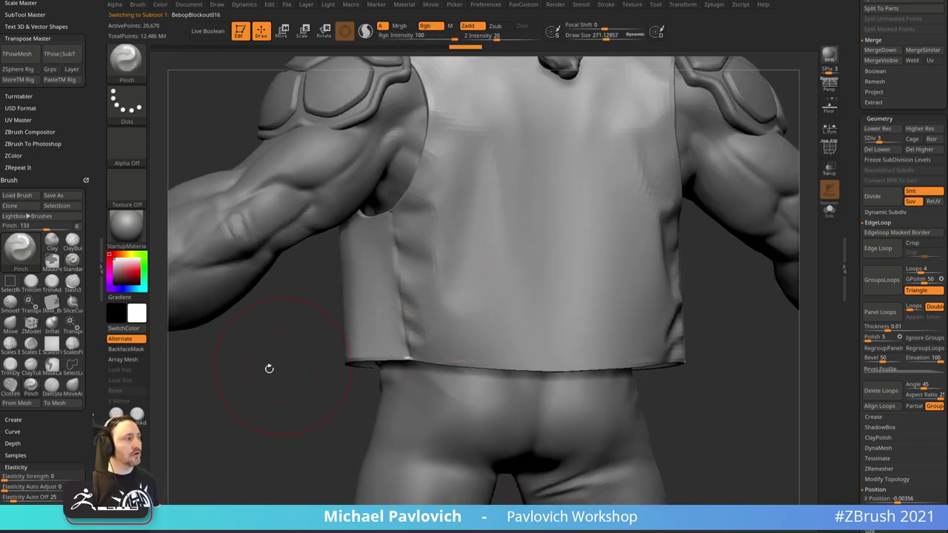
- Try Pinch strokes down the back of the vest and undo them
left_click_drag(74, 463, 75, 346)
left_click_drag(464, 261, 444, 345)
left_click_drag(732, 311, 699, 316)
key("ctrl+z")
mouse_move(469, 252)
left_mouse_down()
mouse_move(435, 267)
mouse_move(427, 319)
mouse_move(483, 329)
left_mouse_up()
key("ctrl+z")
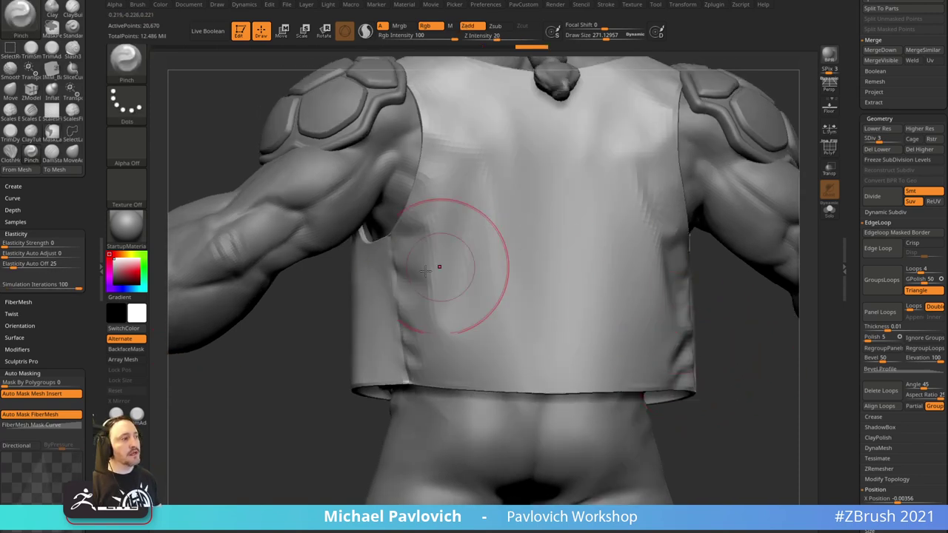
- Dock the Dynamics palette in the tray, turn off Gravity and enable Inflate and Expand
left_click(244, 5)
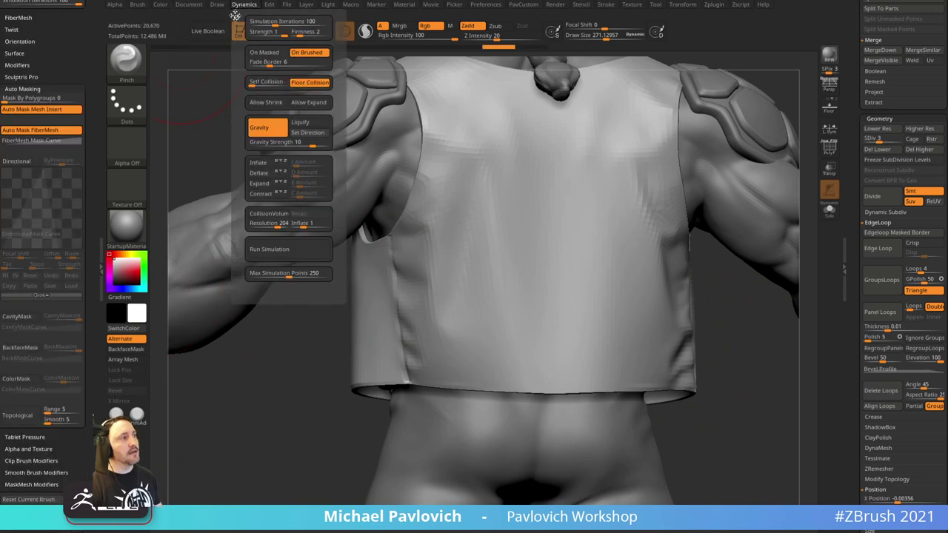
left_click_drag(80, 46, 102, 70)
left_click_drag(97, 163, 92, 327)
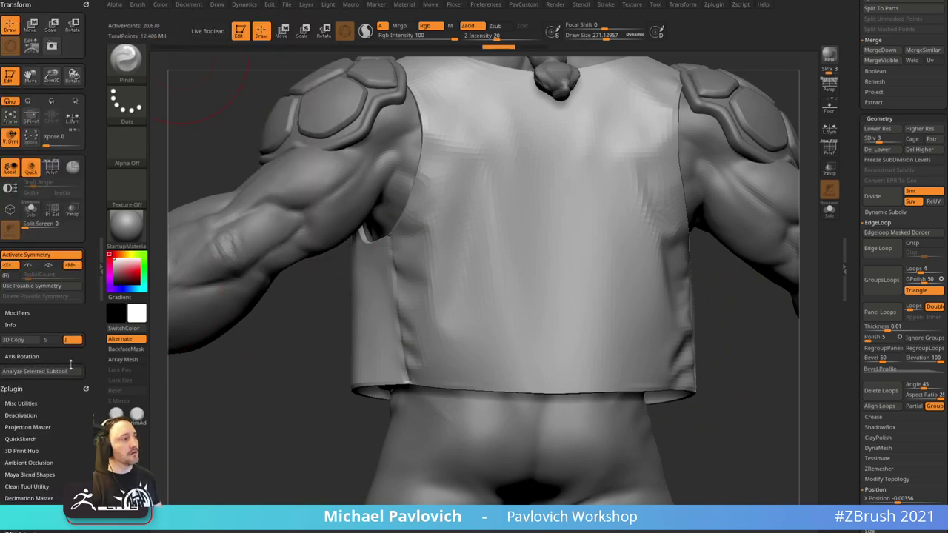
scroll(85, 5, "up", 10)
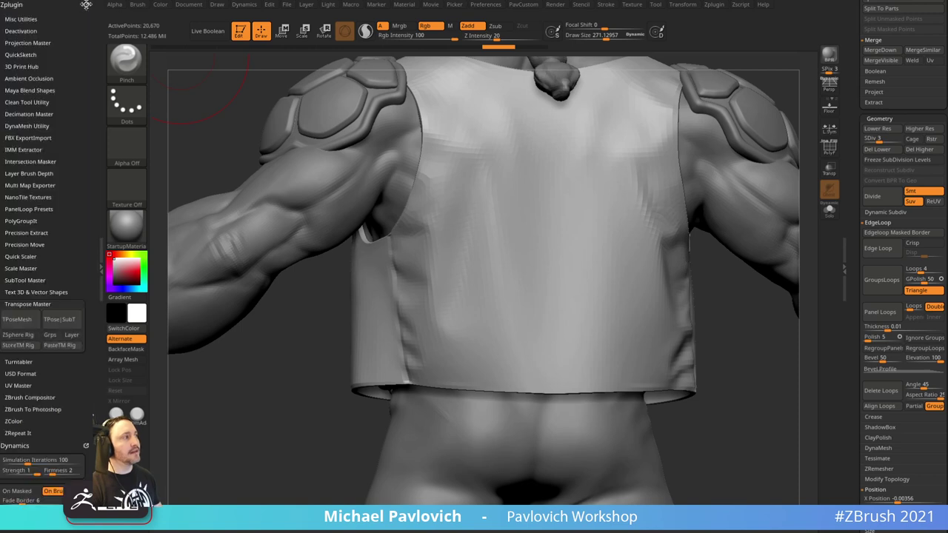
left_click(22, 126)
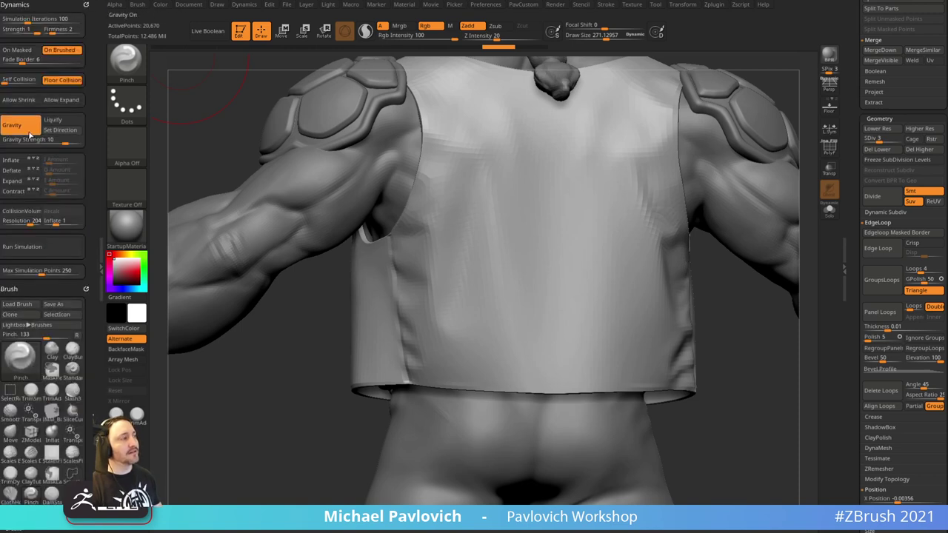
left_click(11, 159)
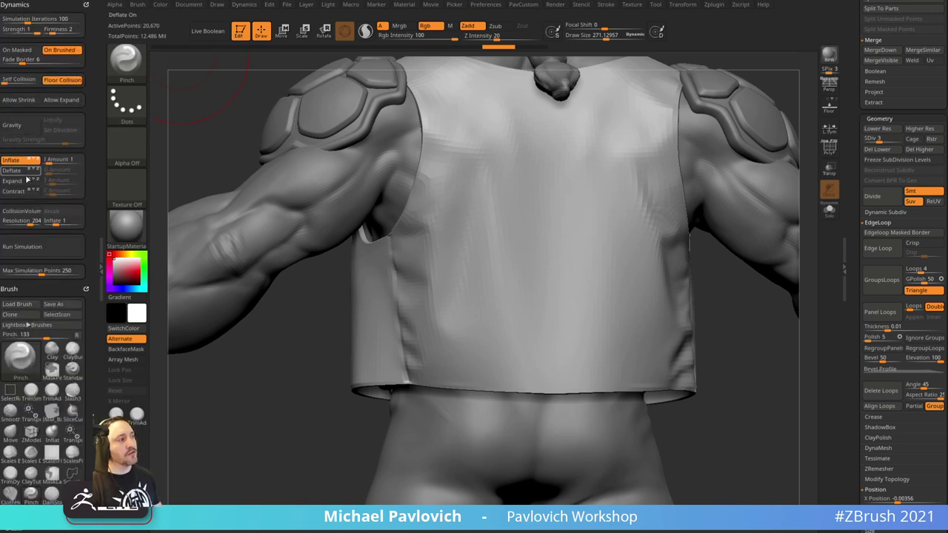
left_click(12, 180)
- Try pinching simulated wrinkles into the vest's back with Inflate and Expand enabled, undoing each attempt
mouse_move(458, 272)
left_mouse_down()
mouse_move(456, 296)
mouse_move(474, 255)
mouse_move(441, 315)
left_mouse_up()
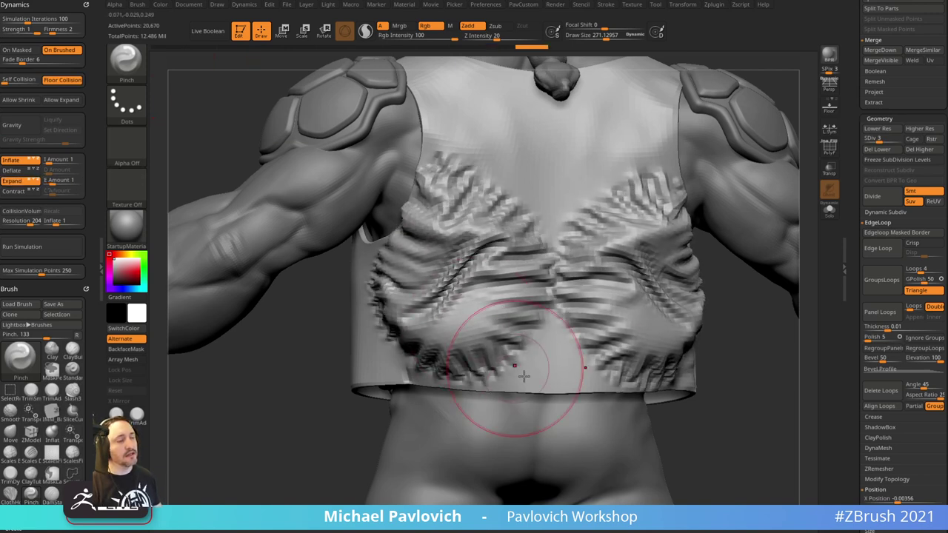
key("ctrl+z")
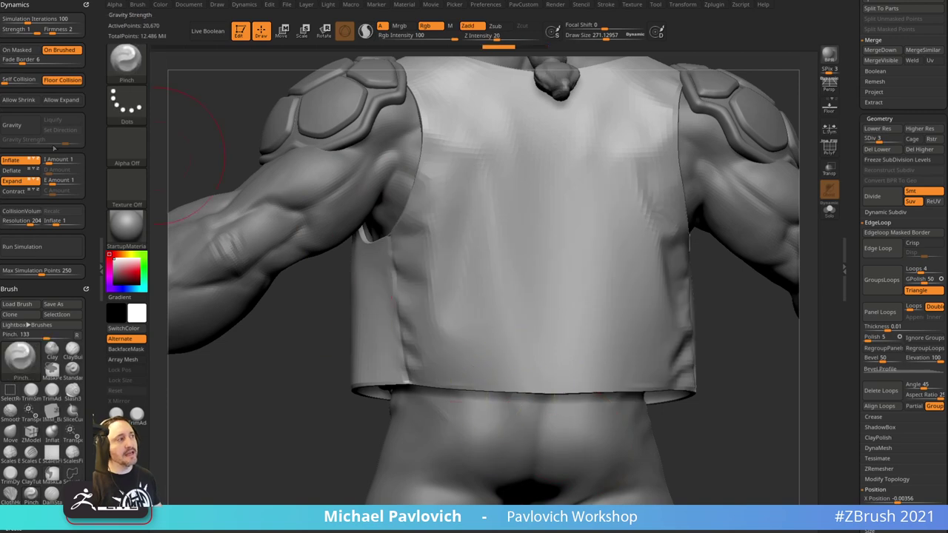
left_click(455, 267)
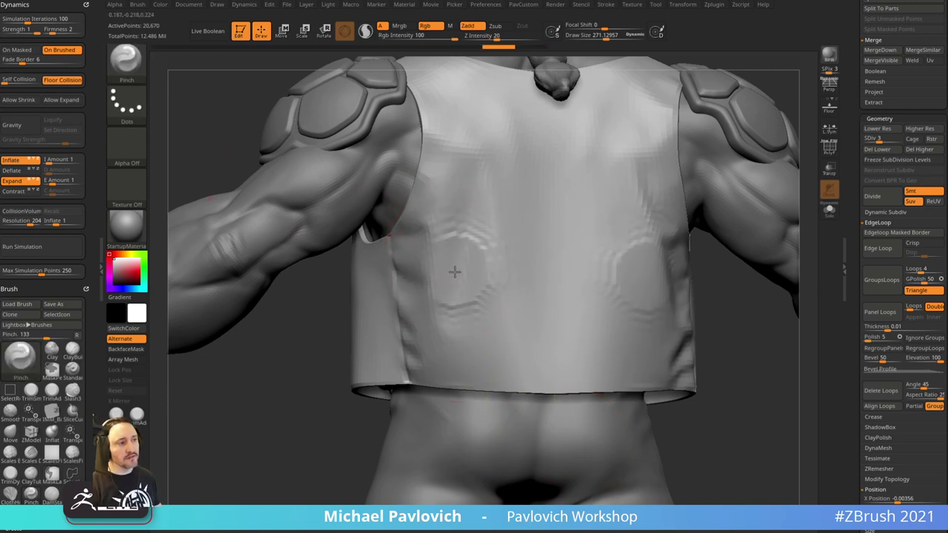
key("ctrl+z")
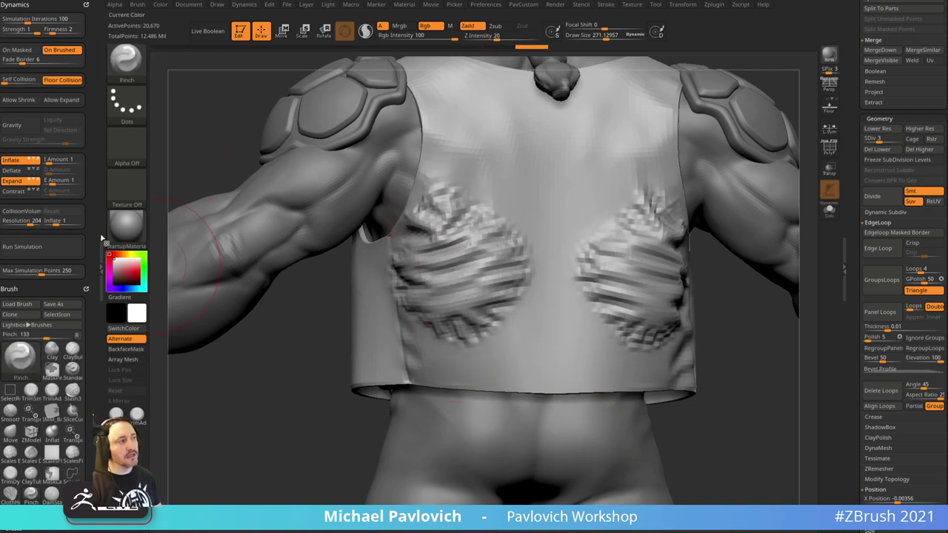
key("ctrl+z")
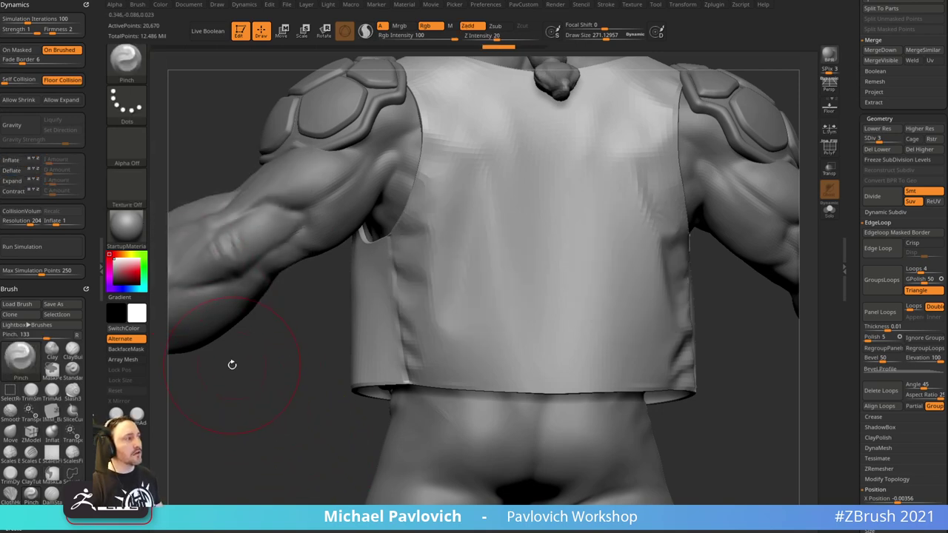
- Turn Gravity on, try a diagonal Pinch fold across the vest's back and undo it
left_click(12, 124)
mouse_move(426, 265)
left_mouse_down()
mouse_move(467, 230)
mouse_move(426, 285)
mouse_move(474, 226)
mouse_move(436, 276)
mouse_move(466, 236)
left_mouse_up()
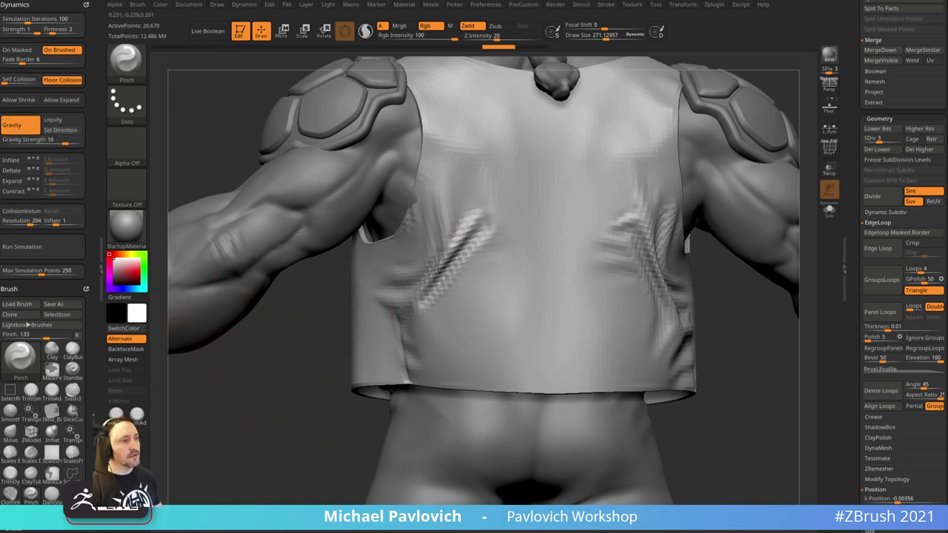
key("ctrl+z")
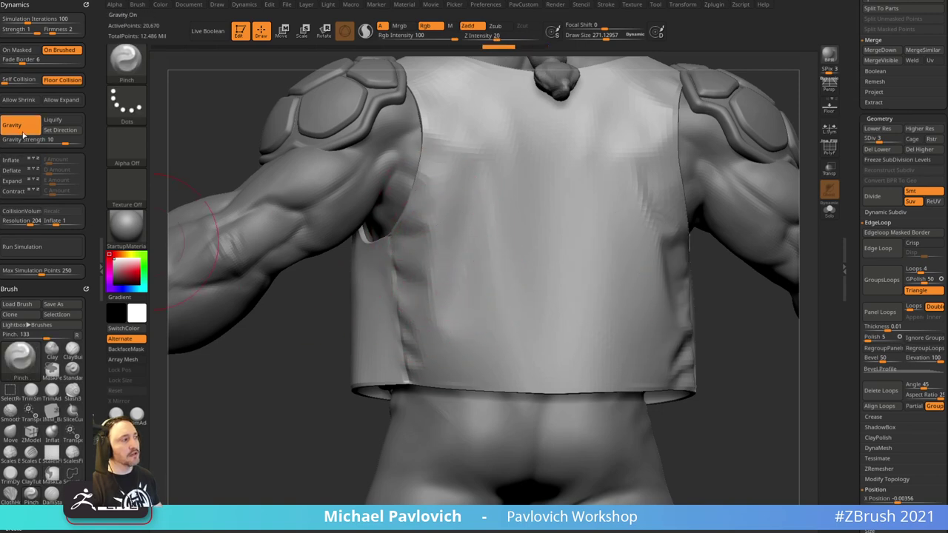
- Switch the cloth simulation from Gravity to Inflate and Expand, each with an amount of 1
left_click(12, 124)
left_click(11, 160)
left_click(15, 182)
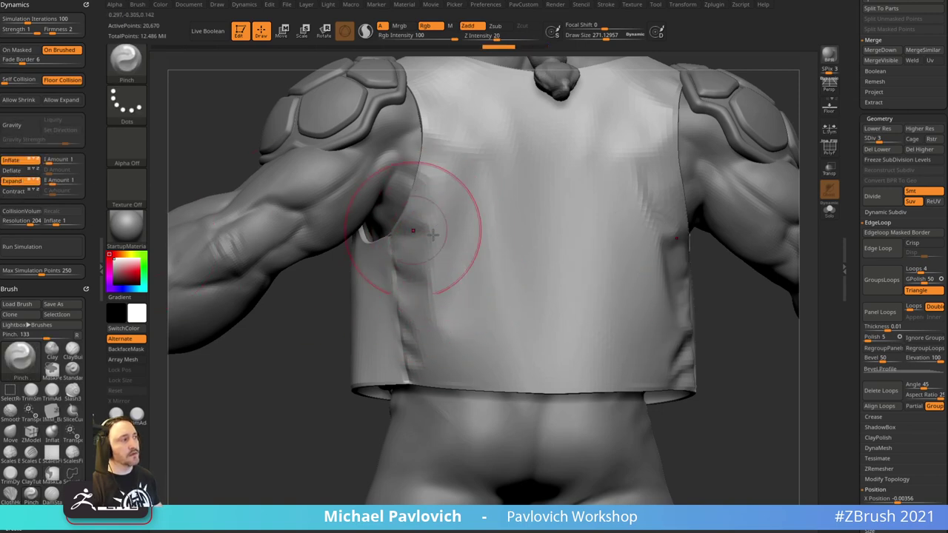
- Try more Pinch strokes with the Inflate and Expand simulation on the vest's mid-back, undoing each one
mouse_move(439, 275)
left_mouse_down()
mouse_move(468, 238)
mouse_move(446, 270)
mouse_move(464, 260)
left_mouse_up()
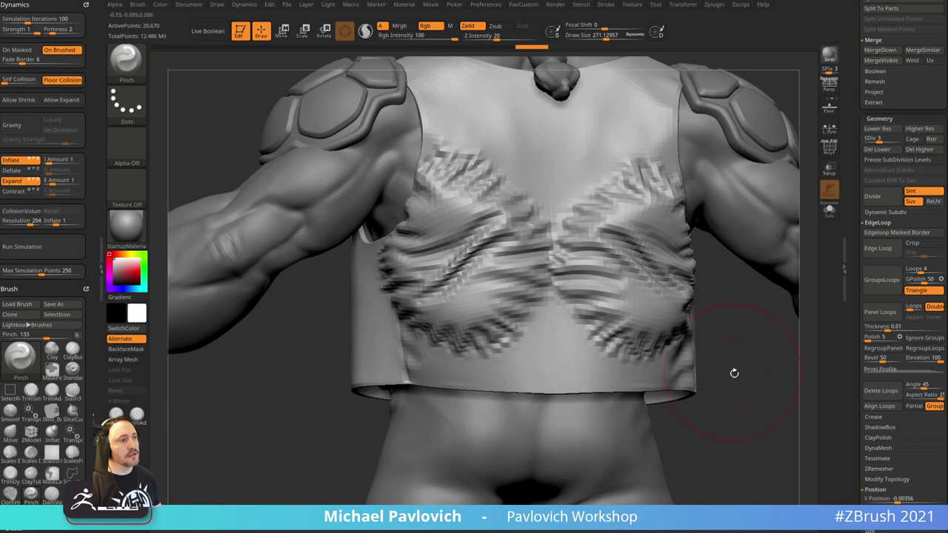
key("ctrl+z")
mouse_move(447, 319)
left_mouse_down()
mouse_move(489, 259)
mouse_move(437, 307)
left_mouse_up()
right_click_drag(437, 308, 465, 294)
key("ctrl+z")
- Enlarge the draw size to about 456, try broad Pinch folds up the vest's back and undo them
key("s")
left_click_drag(453, 294, 465, 293)
mouse_move(477, 204)
left_mouse_down()
mouse_move(468, 259)
mouse_move(475, 226)
mouse_move(458, 159)
left_mouse_up()
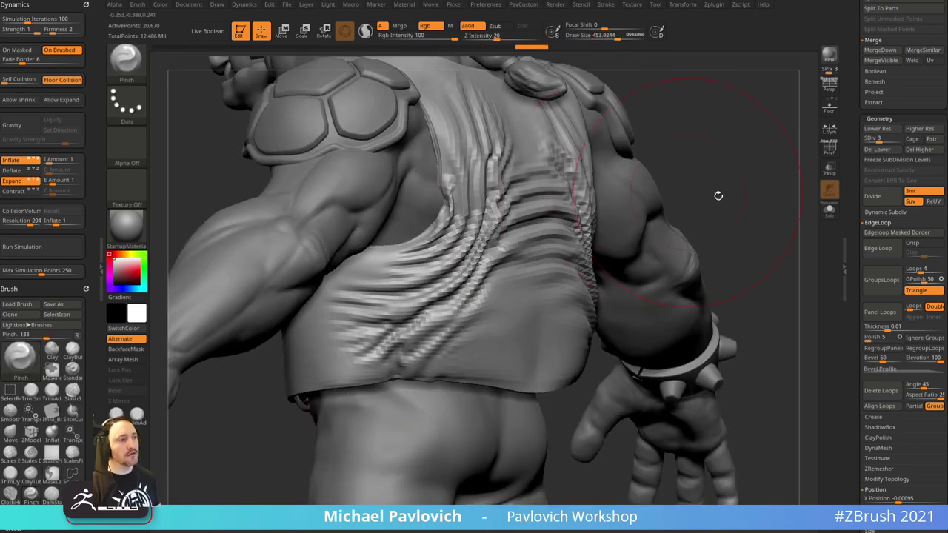
mouse_move(719, 197)
right_mouse_down()
mouse_move(774, 211)
mouse_move(664, 224)
right_mouse_up()
key("ctrl+z")
- Reduce the draw size to about 135, try finer Pinch wrinkles on the vest's back and undo them
key("s")
left_click_drag(664, 224, 641, 225)
left_click_drag(641, 227, 653, 236)
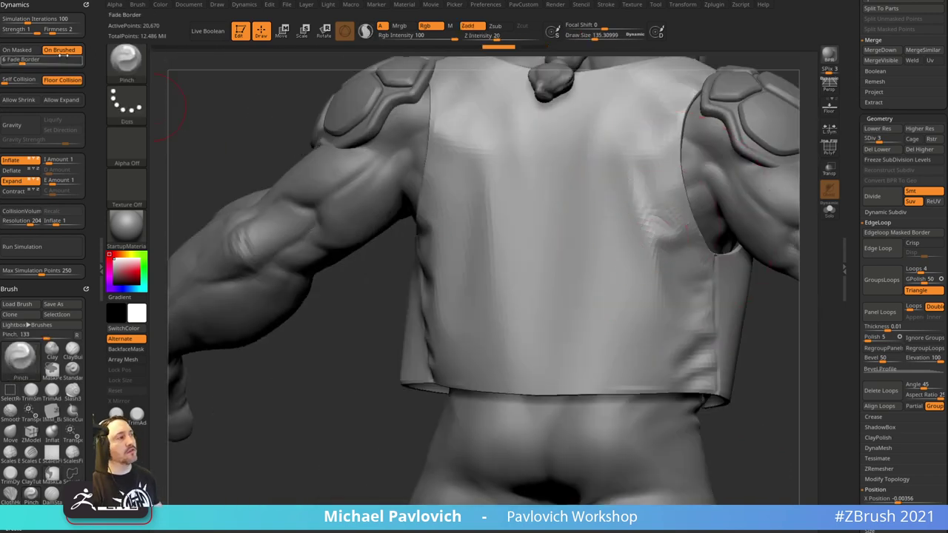
left_click_drag(501, 307, 465, 276)
right_click_drag(424, 281, 455, 286)
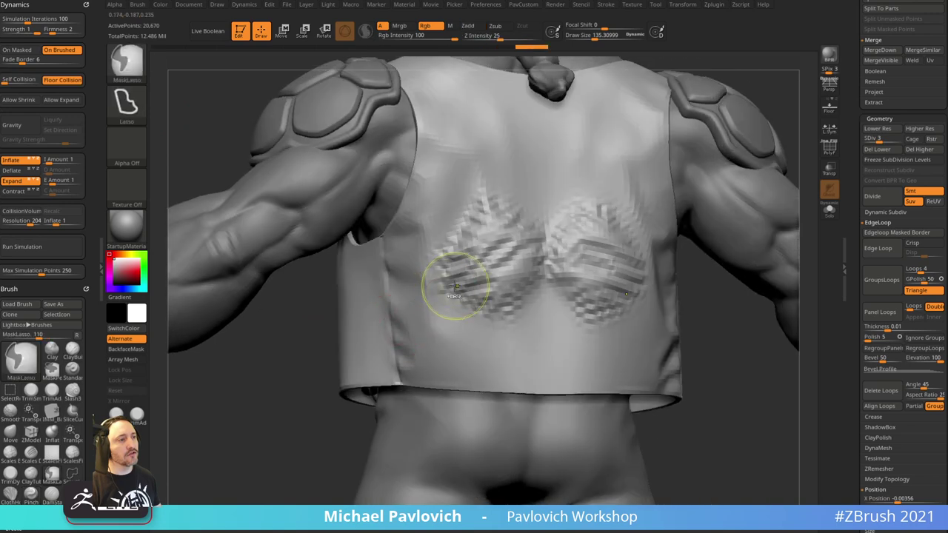
key("ctrl+z")
- Raise the vest to subdivision level 4 and try Pinch wrinkles on its back, undoing the strokes
left_click_drag(879, 140, 885, 138)
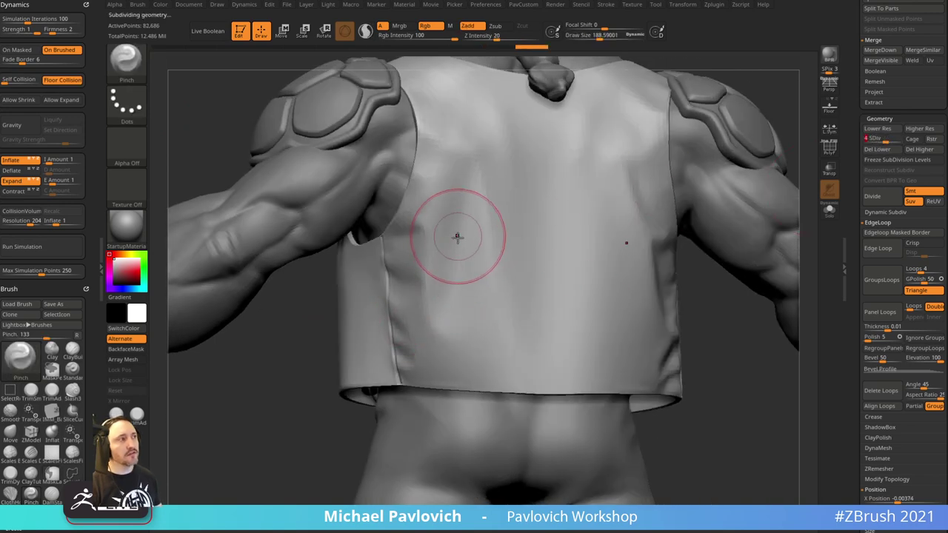
key("bracketleft")
mouse_move(410, 272)
left_mouse_down()
mouse_move(406, 283)
mouse_move(430, 281)
mouse_move(443, 263)
mouse_move(455, 345)
mouse_move(434, 243)
mouse_move(423, 278)
left_mouse_up()
key("ctrl+z")
key("s")
key("ctrl+z")
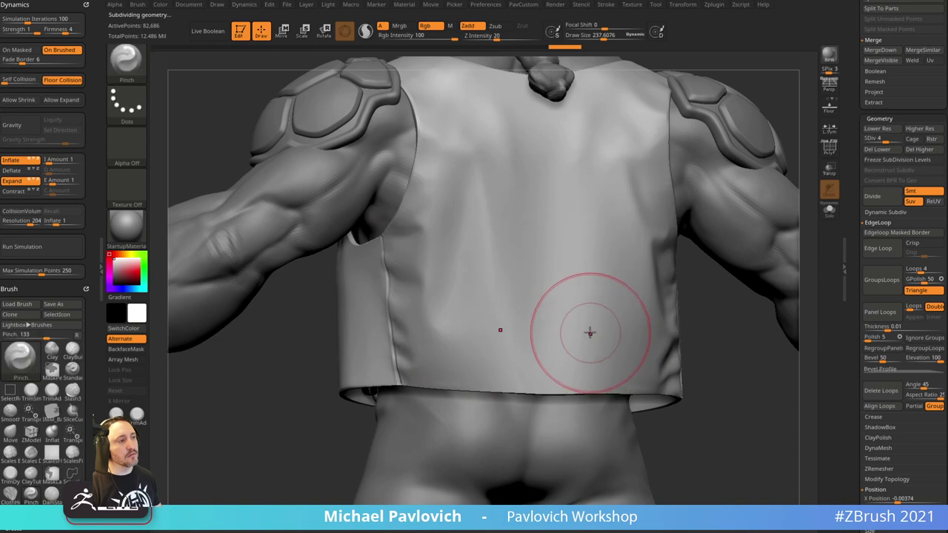
- Set the cloth simulation's Firmness to 2 and check the vest's back from an angle
left_click_drag(56, 30, 49, 30)
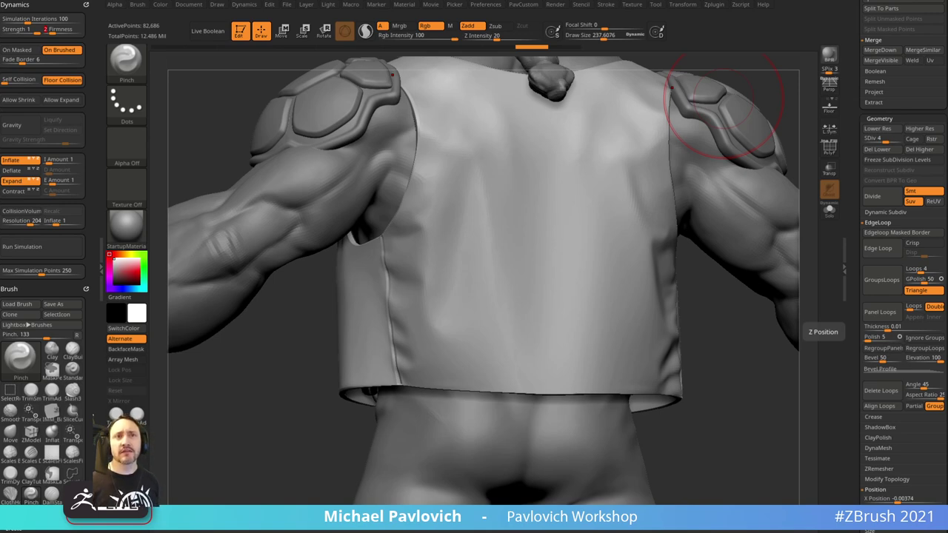
left_click_drag(759, 364, 729, 371)
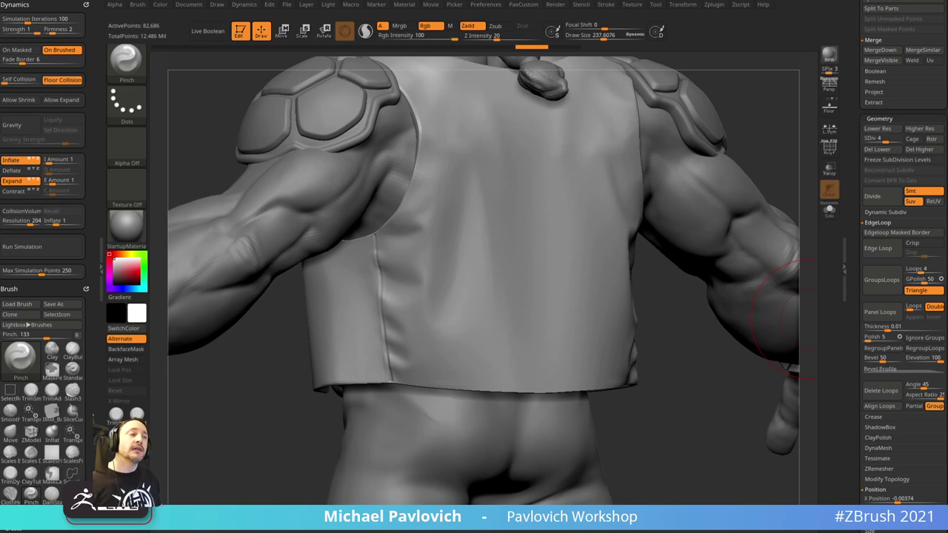
- Choose the Standard brush, make the shoulder pad the active subtool and reduce the draw size to about 95
left_click_drag(652, 300, 577, 267)
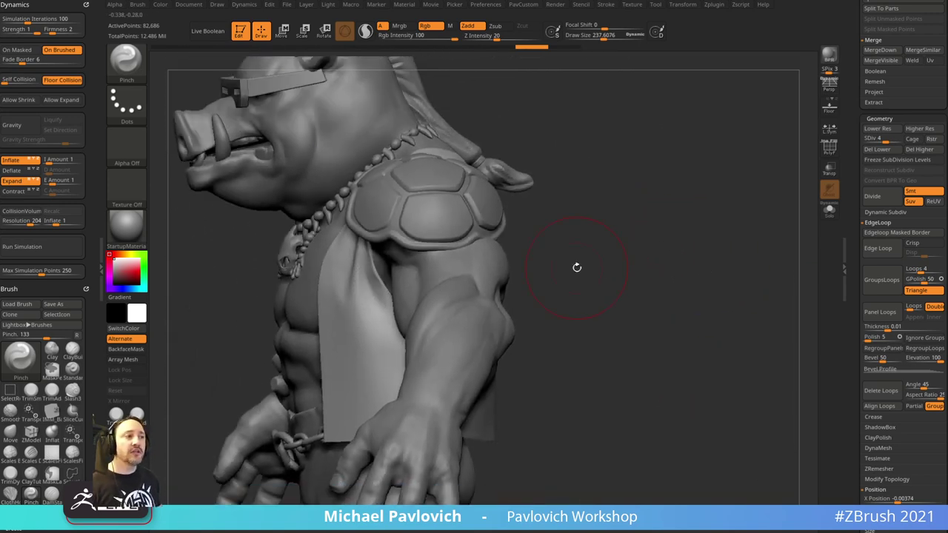
key("b")
key("s")
key("t")
left_click(488, 224, "alt")
left_click_drag(590, 226, 655, 272)
key("s")
left_click_drag(580, 285, 567, 285)
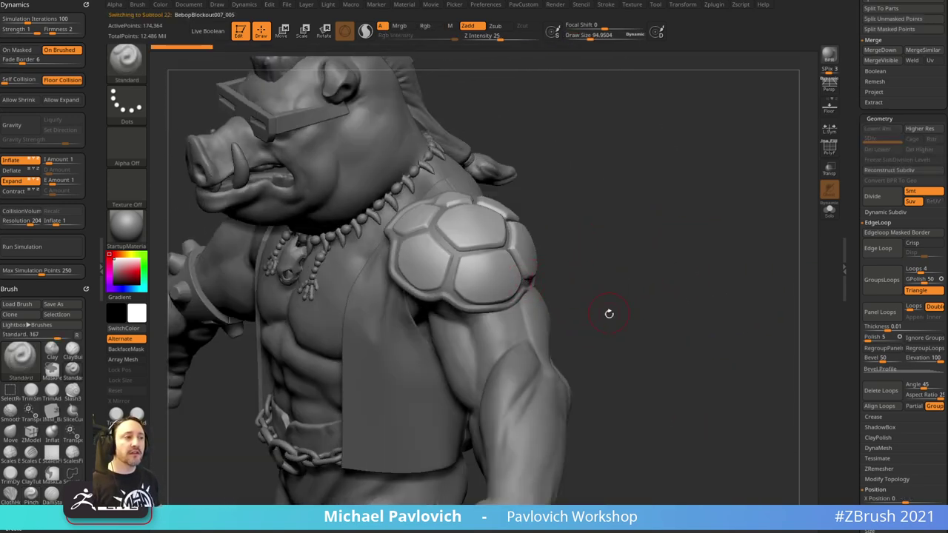
- Make the body the active subtool, isolate it with its wireframe shown and lower it to subdivision level 1
left_click_drag(608, 314, 563, 281)
left_click(546, 285, "alt")
left_click(829, 148)
left_click_drag(705, 287, 749, 222, "alt")
left_click(830, 211)
left_click_drag(882, 141, 863, 142)
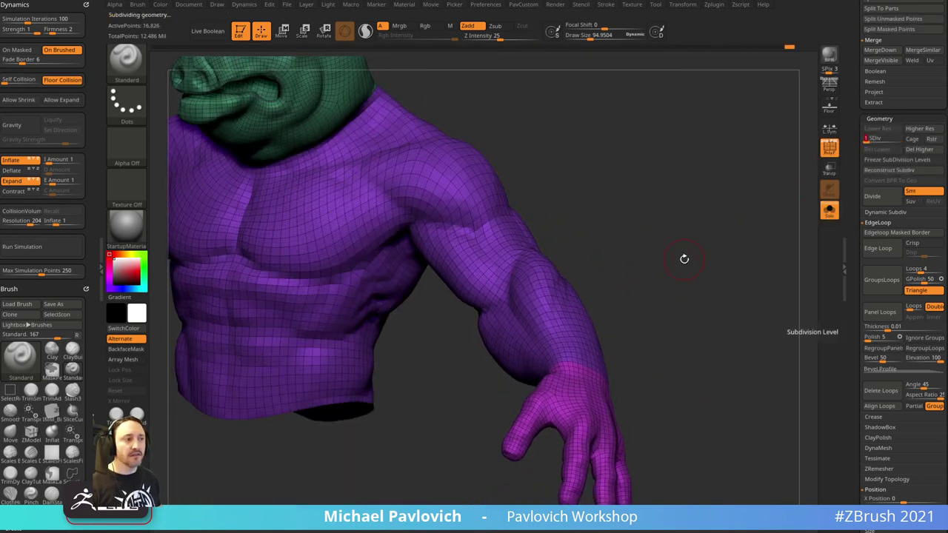
mouse_move(684, 259)
left_mouse_down()
mouse_move(726, 237)
mouse_move(702, 236)
mouse_move(717, 225)
left_mouse_up()
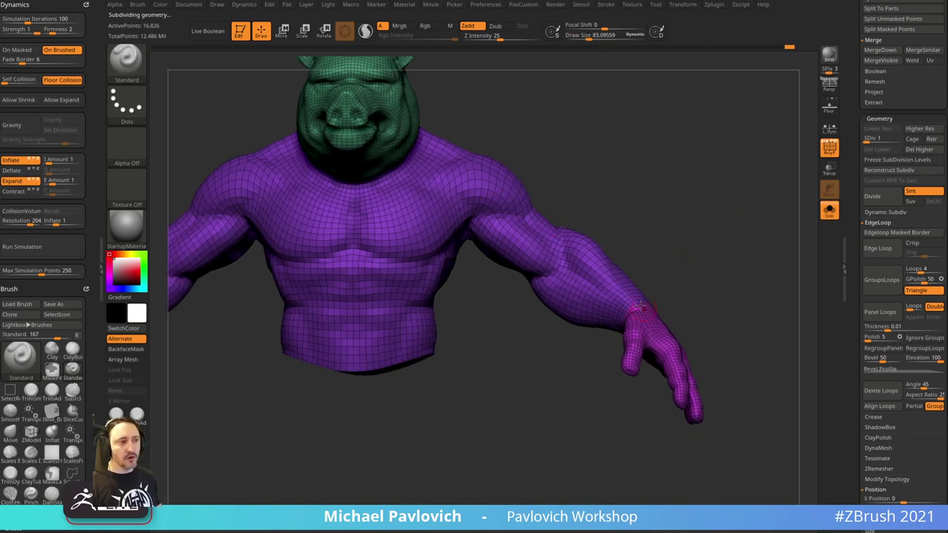
- Set the draw size to about 126 and choose MaskPen as the masking brush
left_click_drag(661, 276, 624, 212)
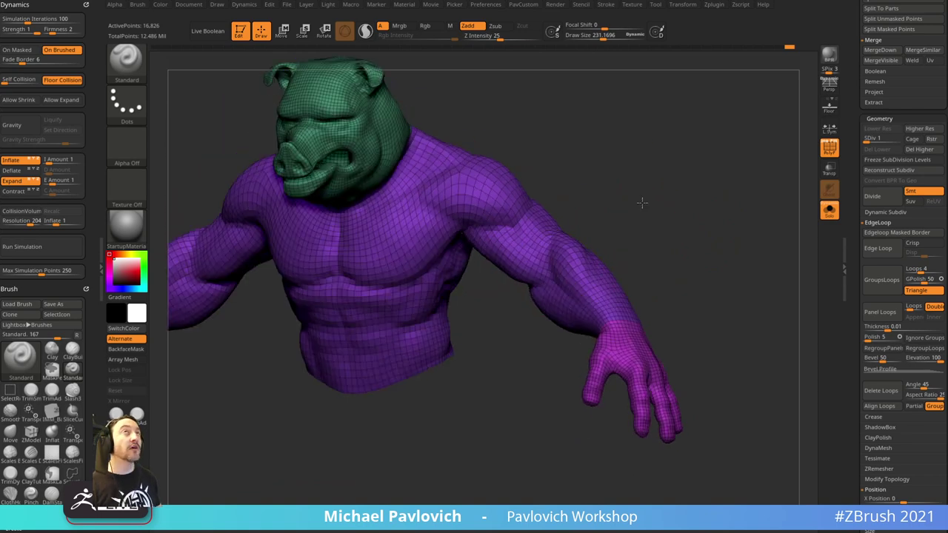
mouse_move(636, 180)
left_mouse_down()
mouse_move(673, 186)
mouse_move(649, 174)
left_mouse_up()
key("s")
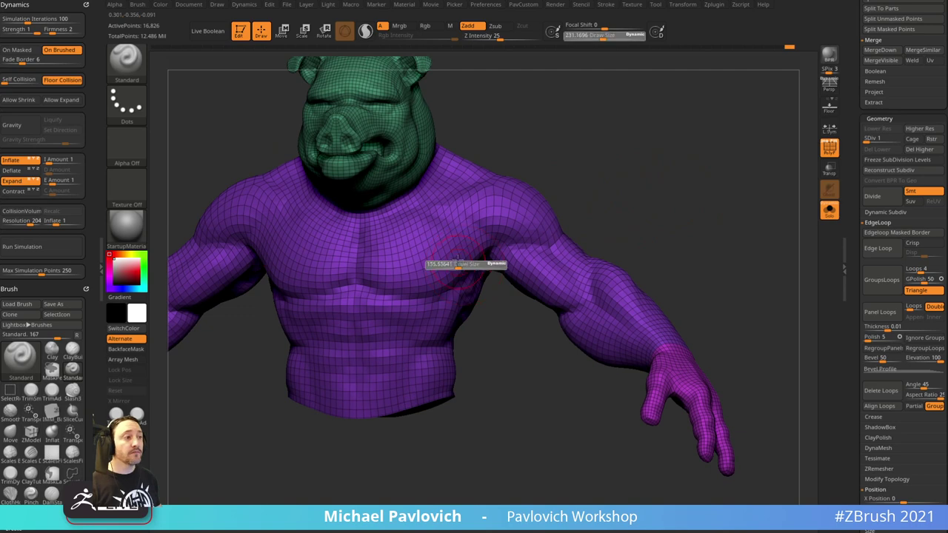
left_click_drag(466, 264, 455, 264)
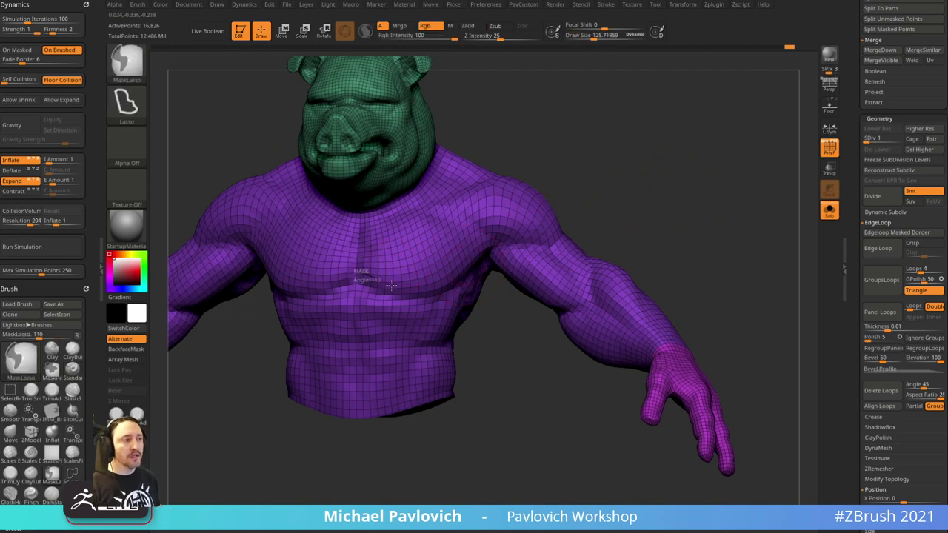
key("ctrl+b")
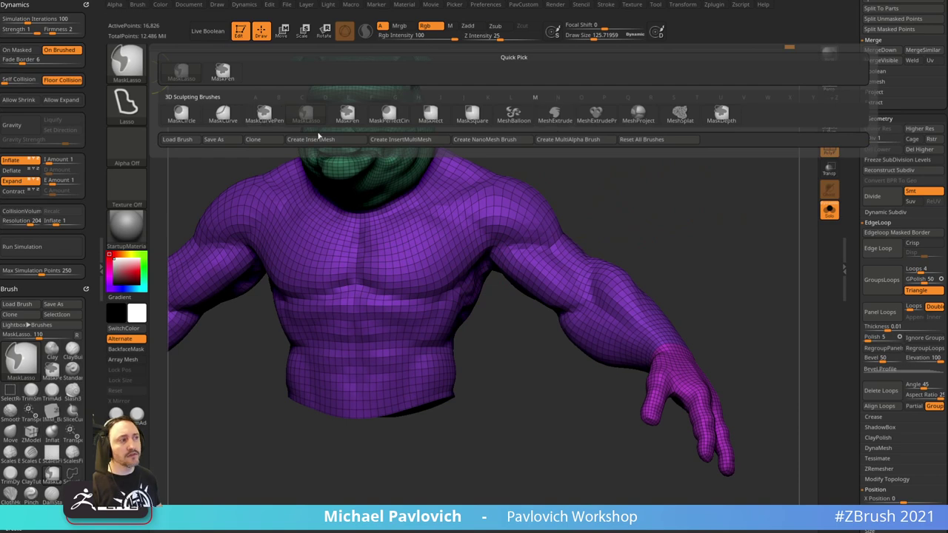
left_click(222, 72)
right_click_drag(463, 252, 416, 271)
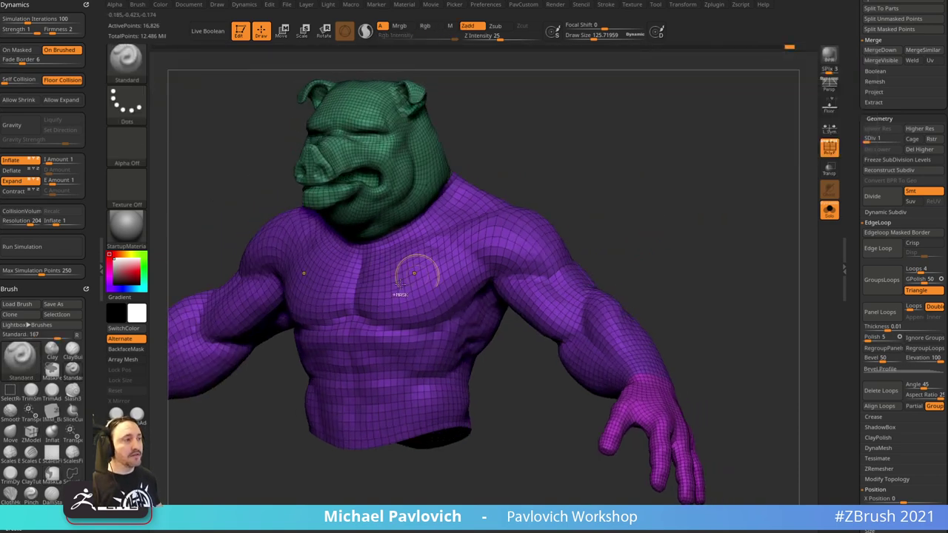
- Set the MaskPen brush to the Dots stroke with Alpha Off and try it across the body's chest and arm
left_click(125, 142)
left_click(214, 152)
left_click(126, 100)
left_click(181, 116)
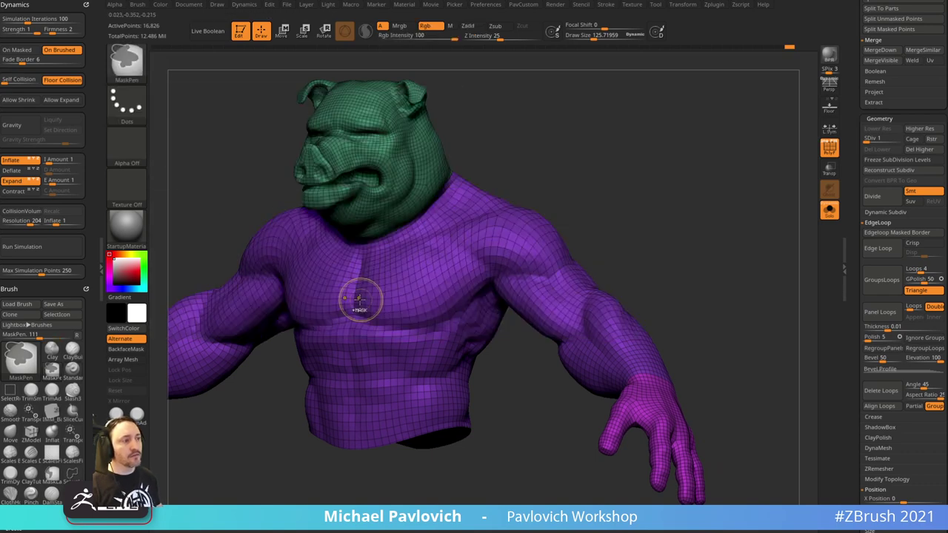
mouse_move(420, 310)
left_mouse_down("ctrl")
mouse_move(505, 262)
mouse_move(537, 265)
mouse_move(561, 282)
left_mouse_up("ctrl")
left_click_drag(611, 227, 563, 231)
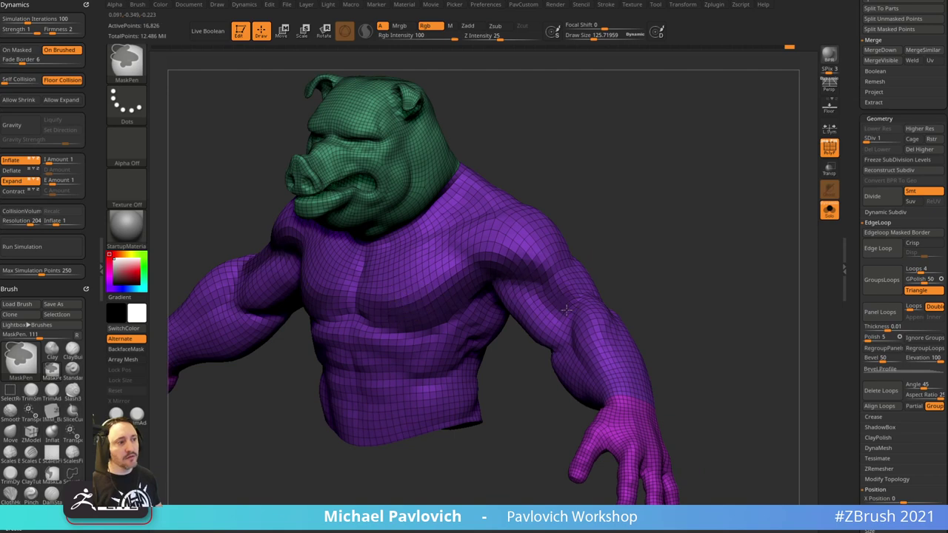
- Check the body's mesh from the back, then show all subtools again and turn off the wireframe
left_click_drag(752, 294, 682, 353)
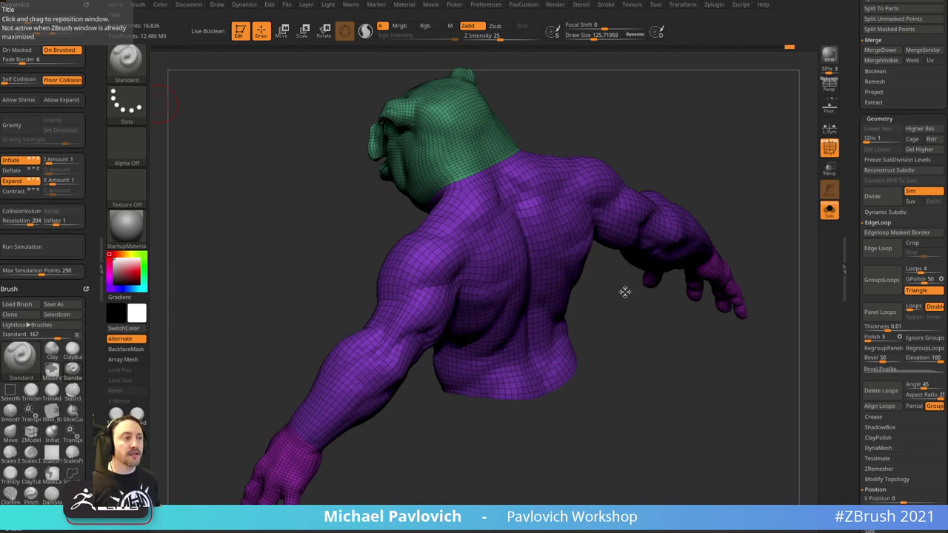
left_click_drag(625, 293, 698, 110)
left_click_drag(698, 159, 807, 214)
left_click(828, 212)
left_click(830, 148)
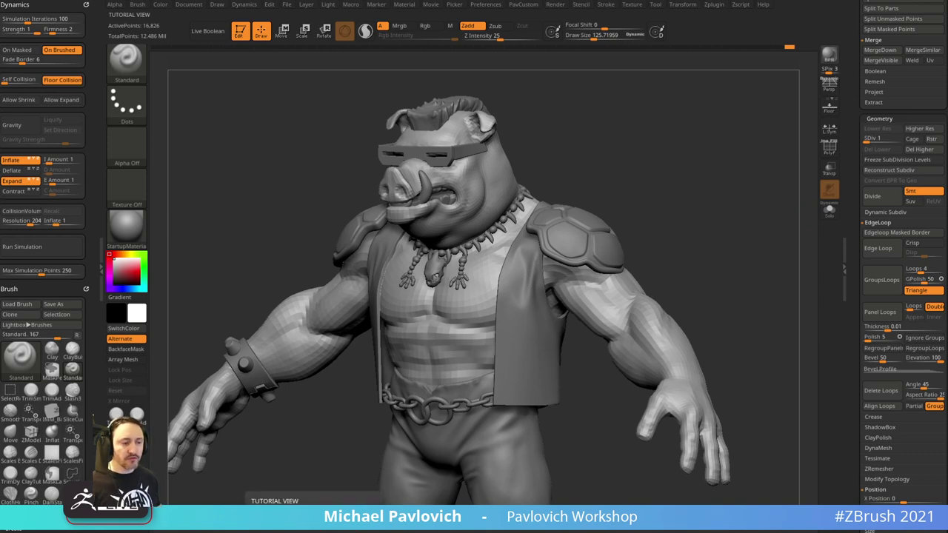
- Switch to the browser and search the YouTube channel for "sculptris performance"
left_click_drag(415, 529, 313, 24)
scroll(674, 287, "down", 1)
left_click(515, 217)
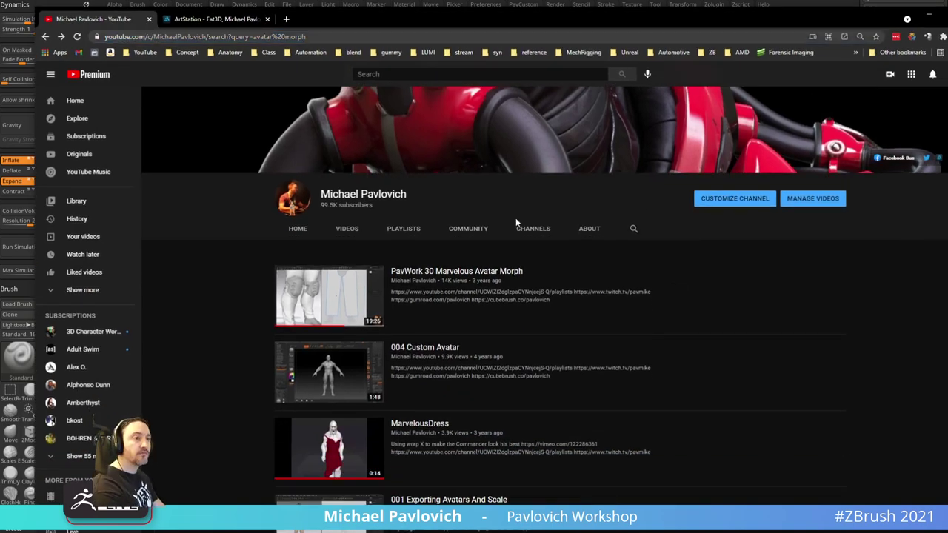
left_click(634, 228)
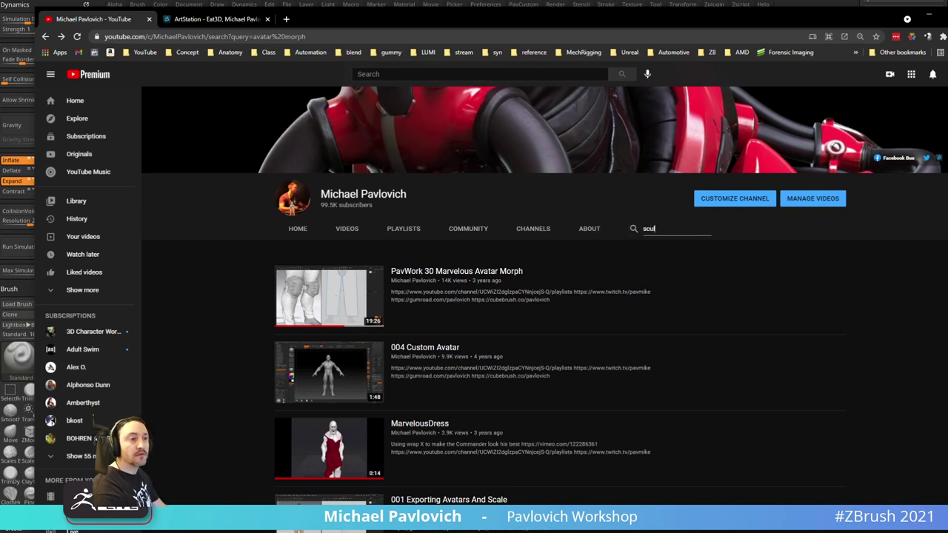
type("sculptris perform")
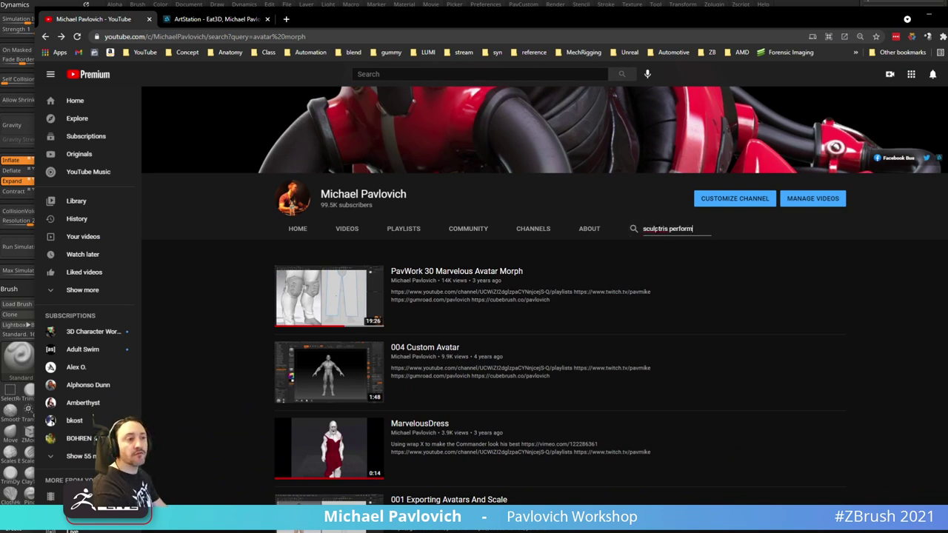
type("ance")
key("Return")
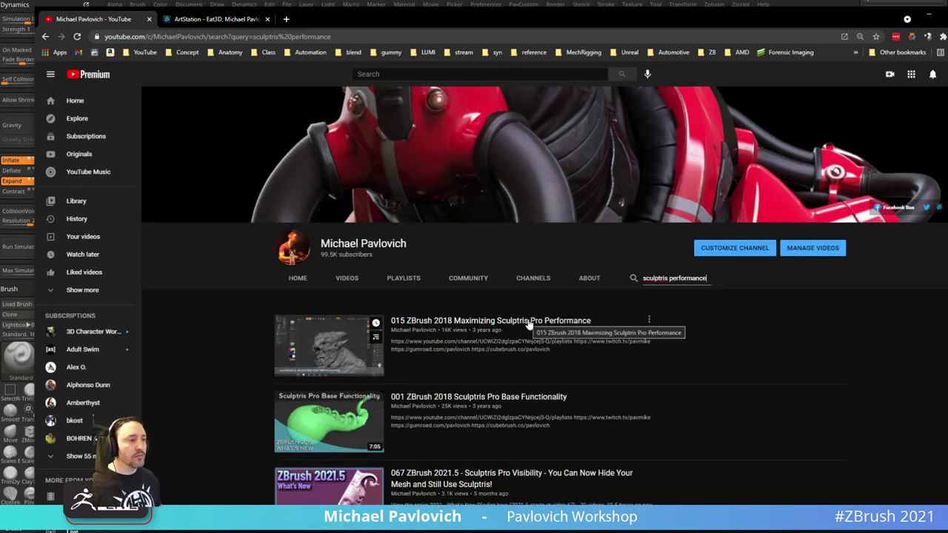
- Open the video "015 ZBrush 2018 Maximizing Sculptris Pro Performance", select its web address and switch back to ZBrush
left_click(528, 321)
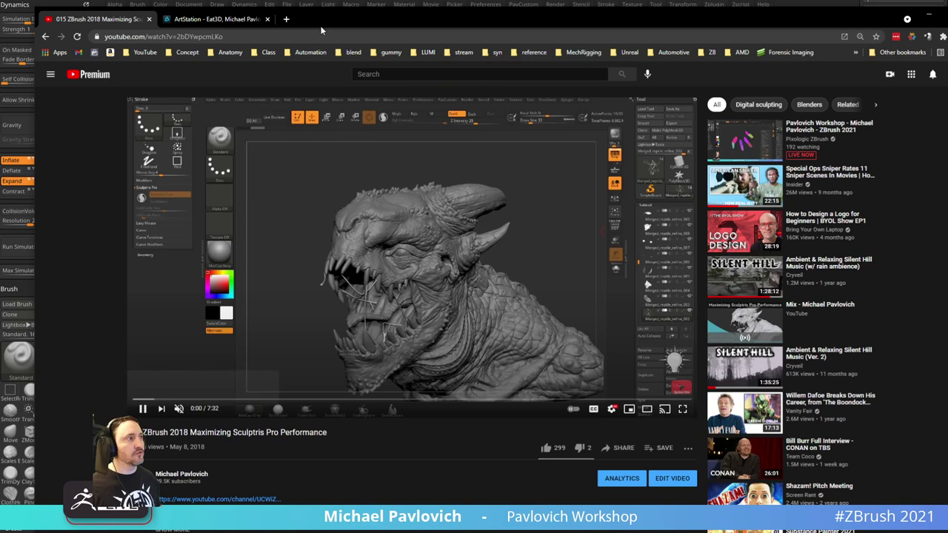
left_click(317, 35)
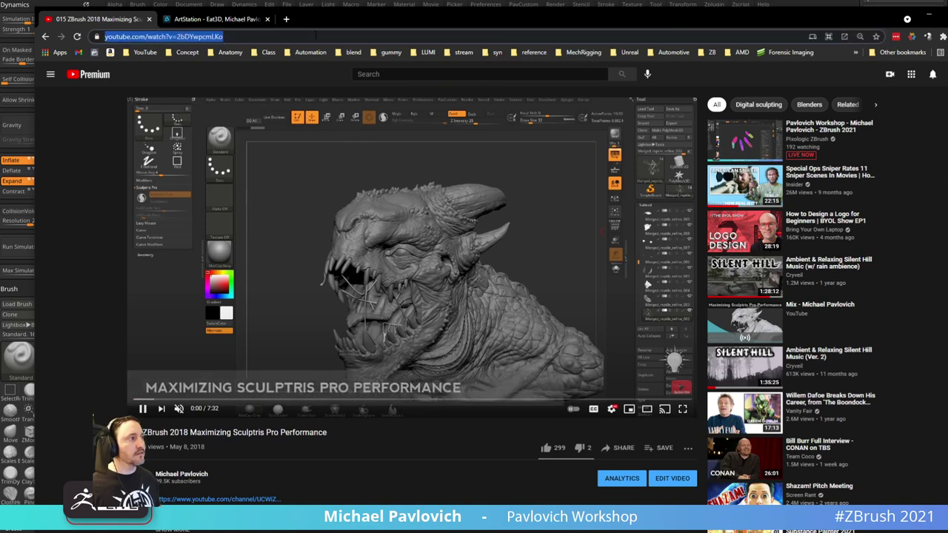
left_click(928, 343)
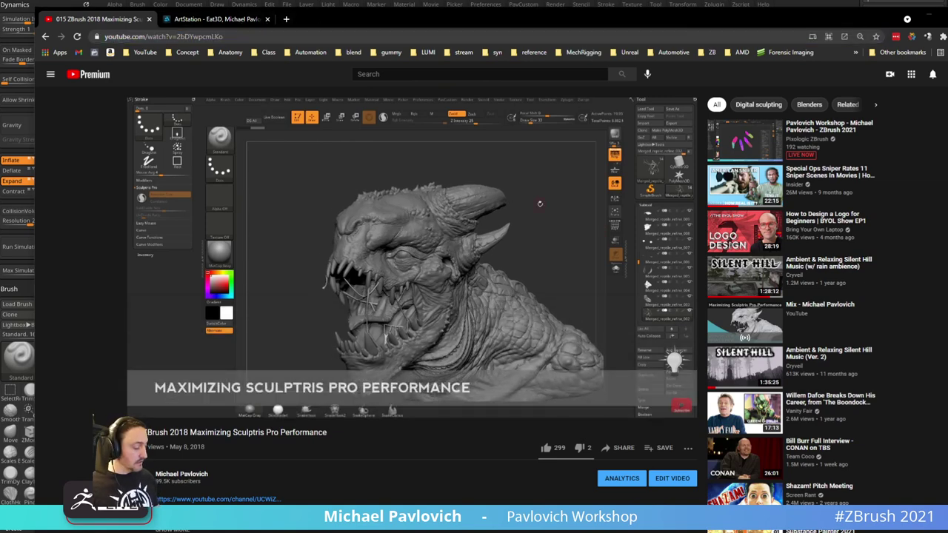
key("alt+Tab")
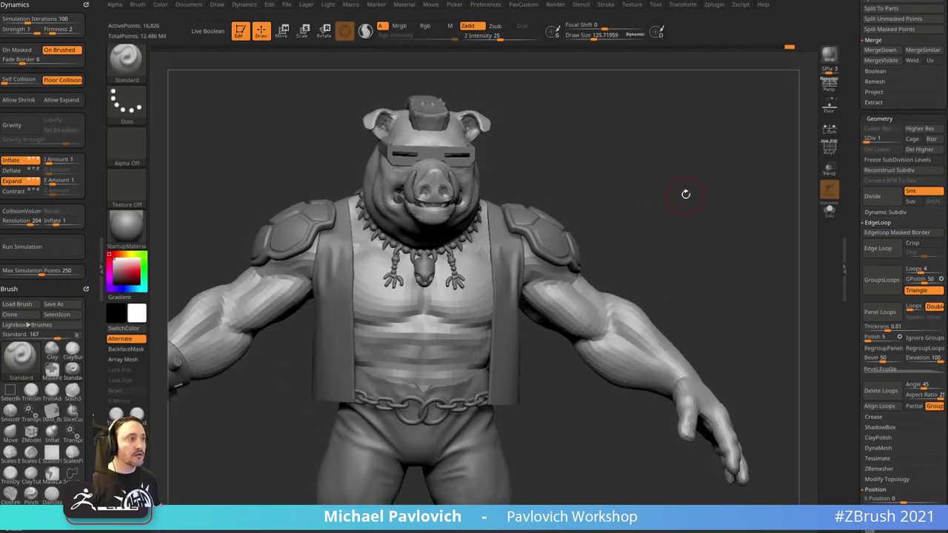
- Make the mohawk the active subtool, show its wireframe and choose the SnakeHook brush
left_click(433, 107, "alt")
left_click_drag(562, 252, 711, 176)
key("shift+f")
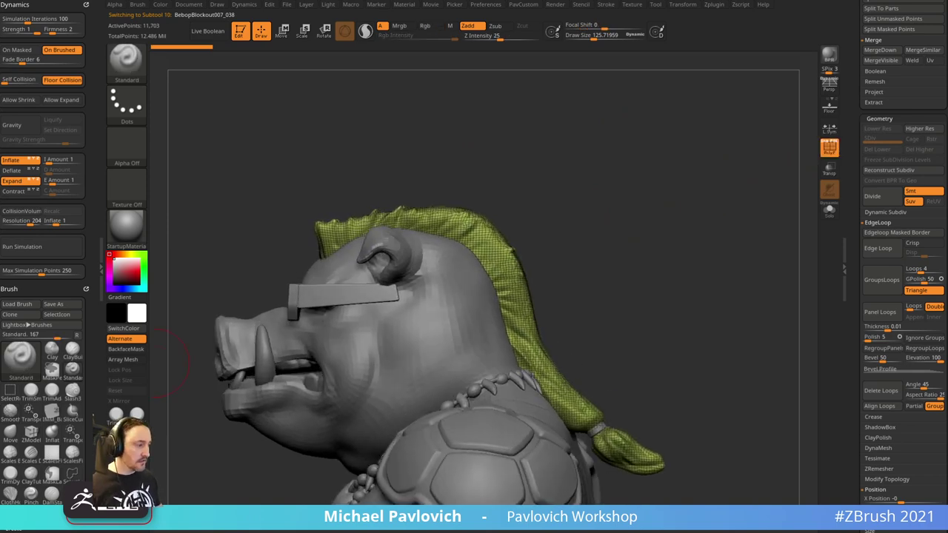
key("f")
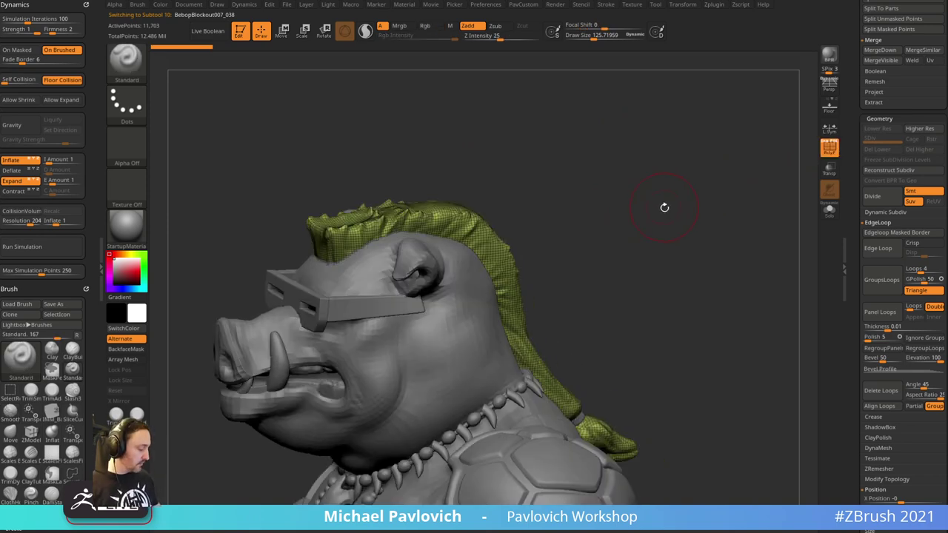
key("b")
key("s")
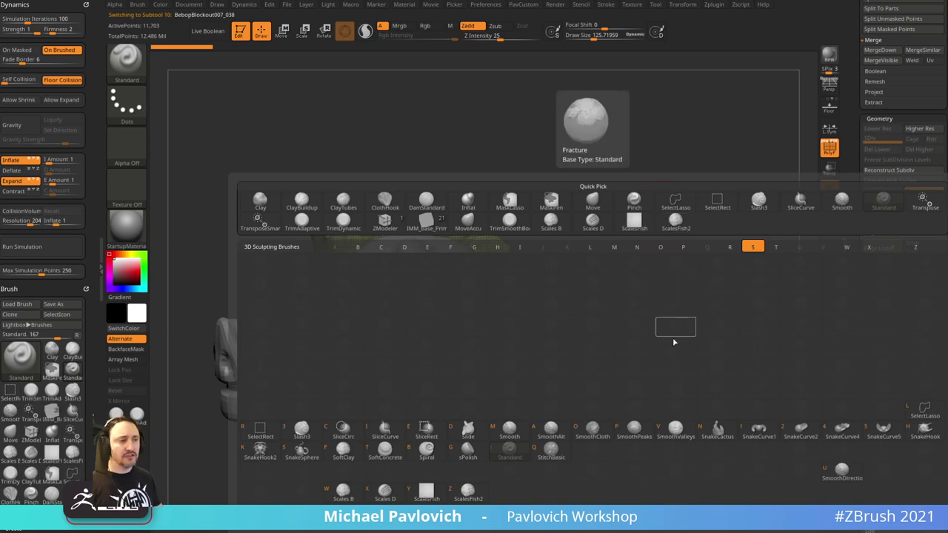
key("h")
left_click_drag(666, 323, 630, 250)
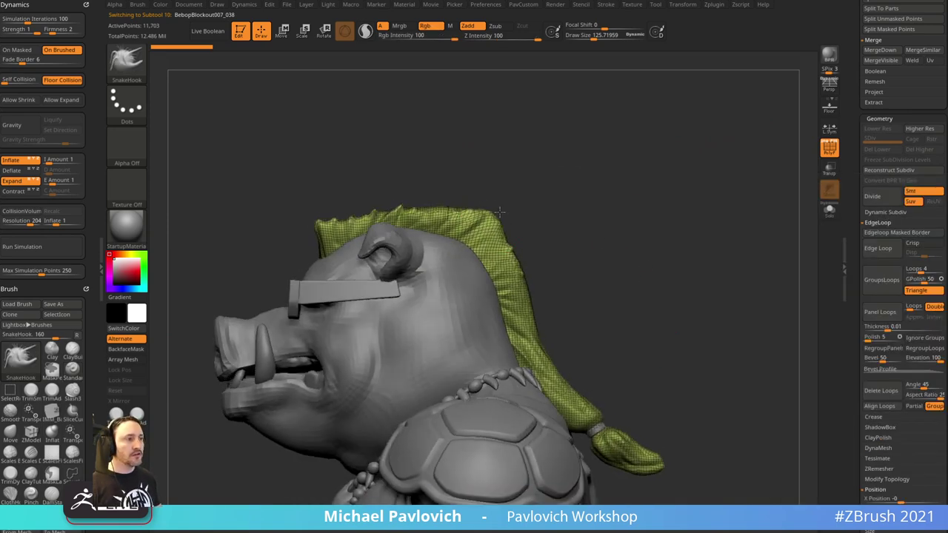
- Try pulling a long spike out of the back of the mohawk without Sculptris Pro and undo it
mouse_move(485, 219)
left_mouse_down()
mouse_move(663, 128)
mouse_move(693, 128)
left_mouse_up()
mouse_move(676, 192)
left_mouse_down("alt")
mouse_move(630, 243)
mouse_move(670, 251)
left_mouse_up("alt")
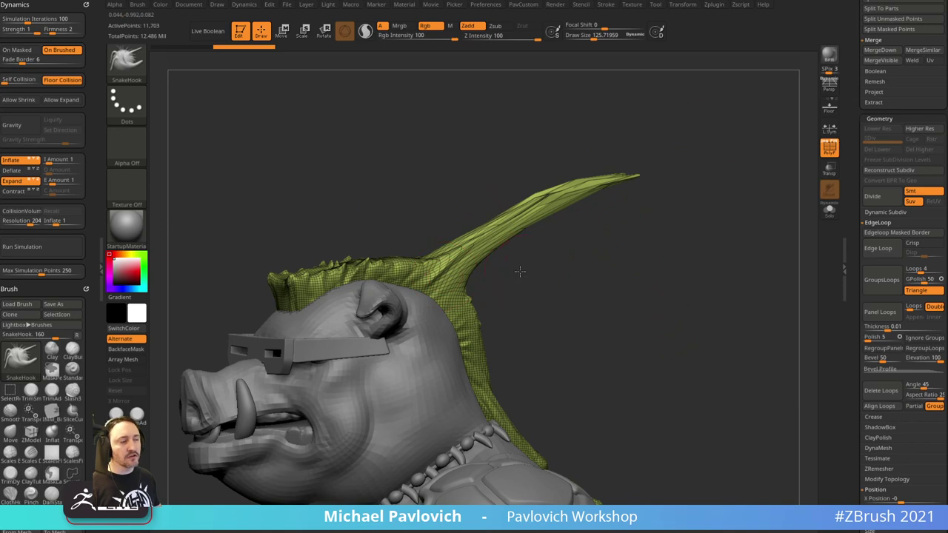
left_click_drag(518, 271, 483, 266)
left_click_drag(683, 242, 508, 148)
key("ctrl+z")
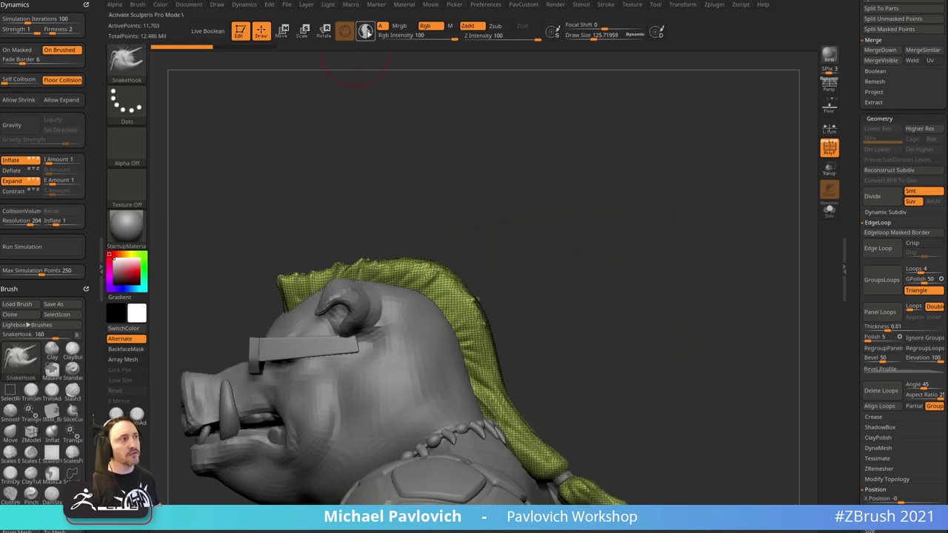
- Turn on Sculptris Pro, try pulling a wavy strand from the mohawk, undo it and set the draw size to about 103
left_click_drag(457, 275, 717, 160)
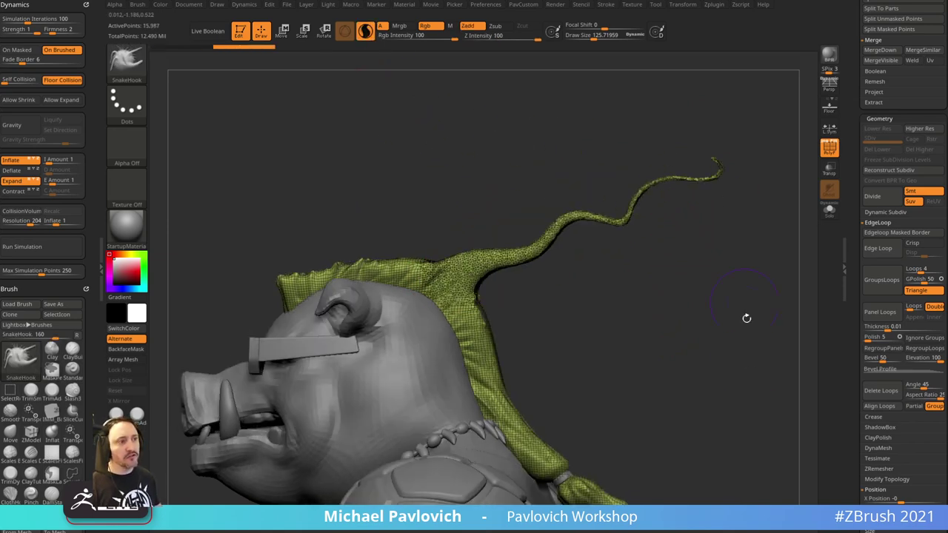
key("ctrl+z")
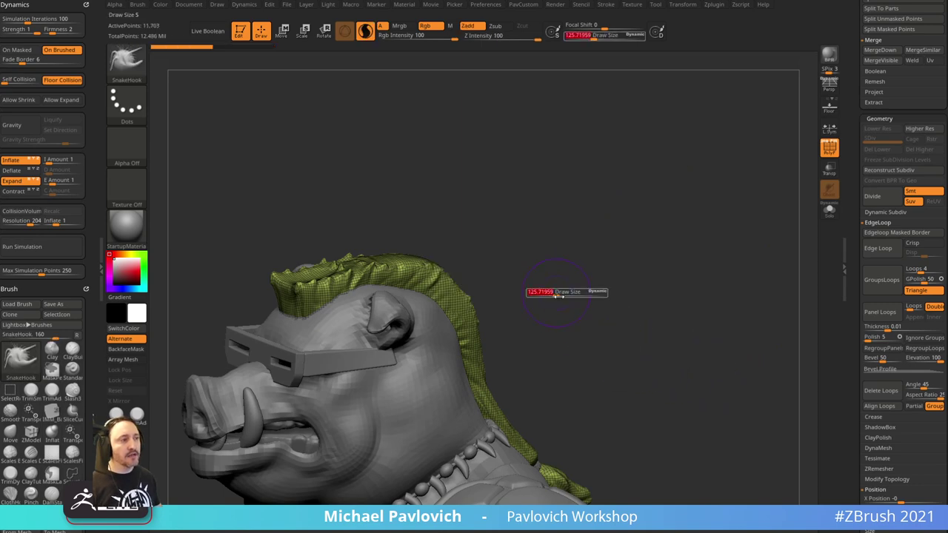
mouse_move(601, 291)
left_mouse_down()
mouse_move(626, 288)
mouse_move(593, 266)
left_mouse_up()
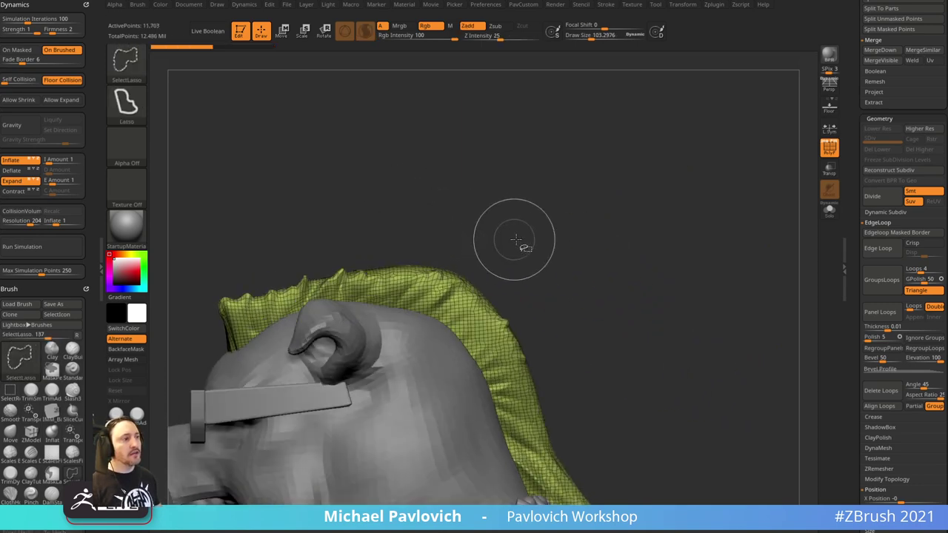
- Try pulling two horn-like spikes out of the mohawk with SnakeHook in Sculptris Pro mode
left_click_drag(415, 222, 670, 279, "ctrl+shift")
mouse_move(679, 233)
left_mouse_down()
mouse_move(486, 292)
mouse_move(564, 241)
left_mouse_up()
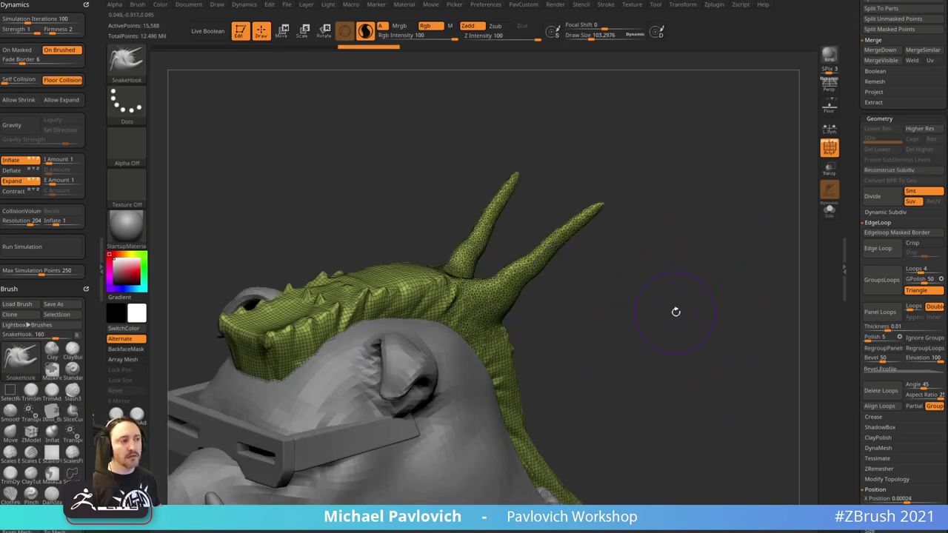
key("3")
- Open the Decimation Master options and examine the pre-process and decimation settings
left_click(714, 4)
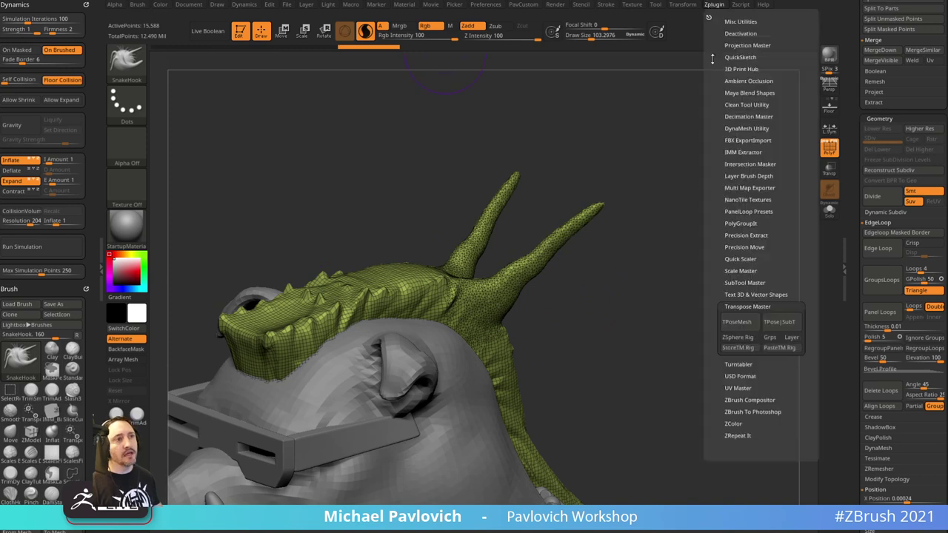
left_click(748, 116)
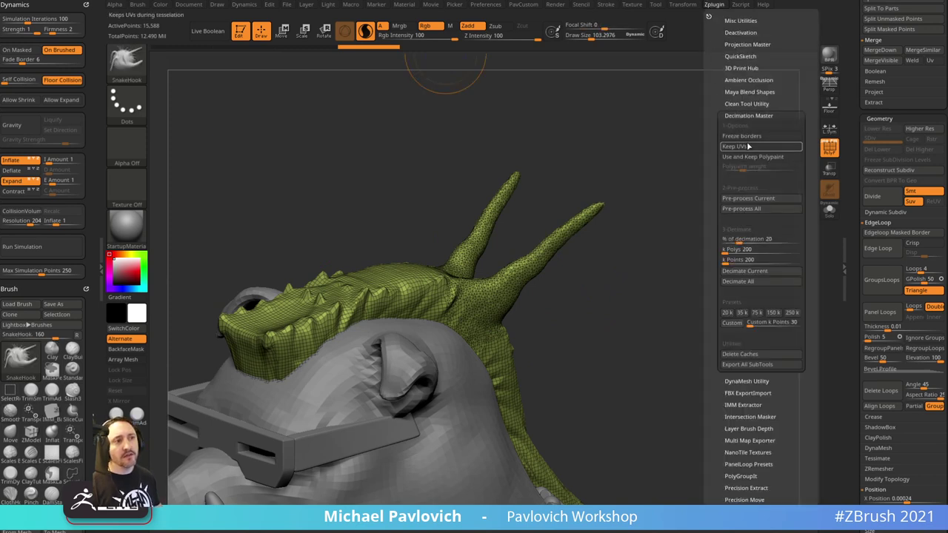
left_click(750, 214)
- Undo the SnakeHook spikes and restore the mohawk's full visibility
mouse_move(637, 247)
left_mouse_down()
mouse_move(683, 217)
mouse_move(681, 226)
mouse_move(666, 224)
mouse_move(684, 200)
mouse_move(668, 214)
mouse_move(674, 204)
left_mouse_up()
key("ctrl+z")
left_click(684, 228, "ctrl+shift")
key("ctrl+shift")
mouse_move(556, 193)
left_mouse_down()
mouse_move(520, 217)
mouse_move(481, 171)
mouse_move(459, 231)
left_mouse_up()
mouse_move(630, 232)
left_mouse_down()
mouse_move(597, 201)
mouse_move(612, 197)
mouse_move(625, 210)
left_mouse_up()
left_click(647, 195, "ctrl+shift")
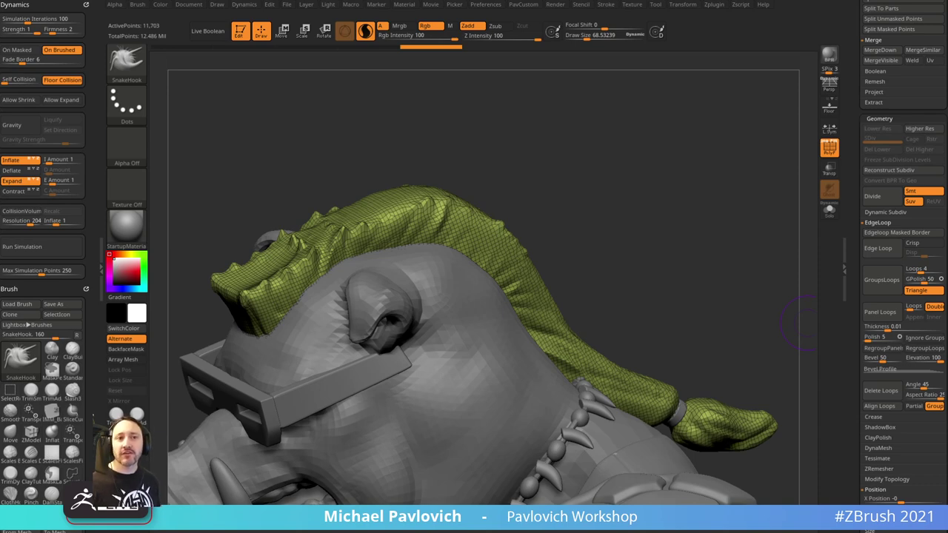
left_click_drag(671, 233, 649, 185)
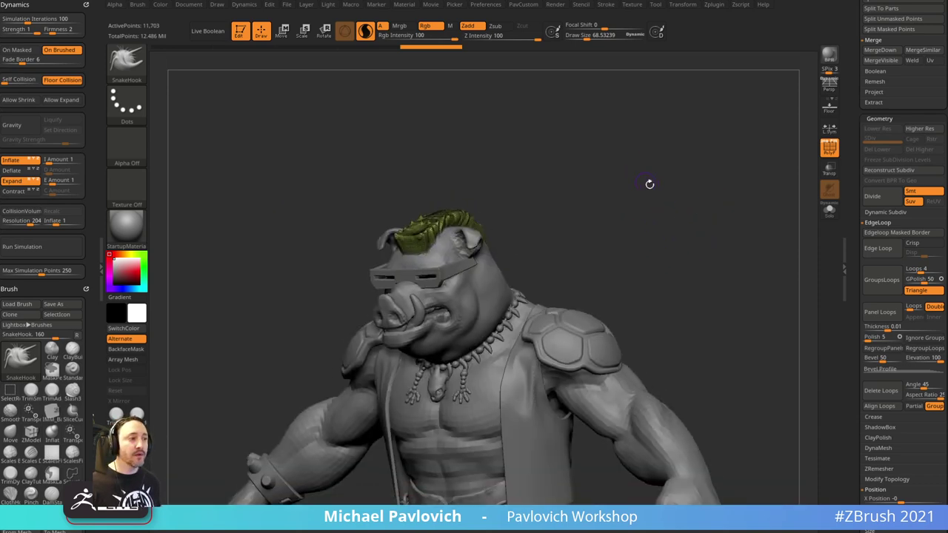
- Switch to the colored arm anatomy tool, bring the whole arm into view and turn off its PolyFrame display
left_click_drag(856, 170, 849, 460)
left_click(916, 150)
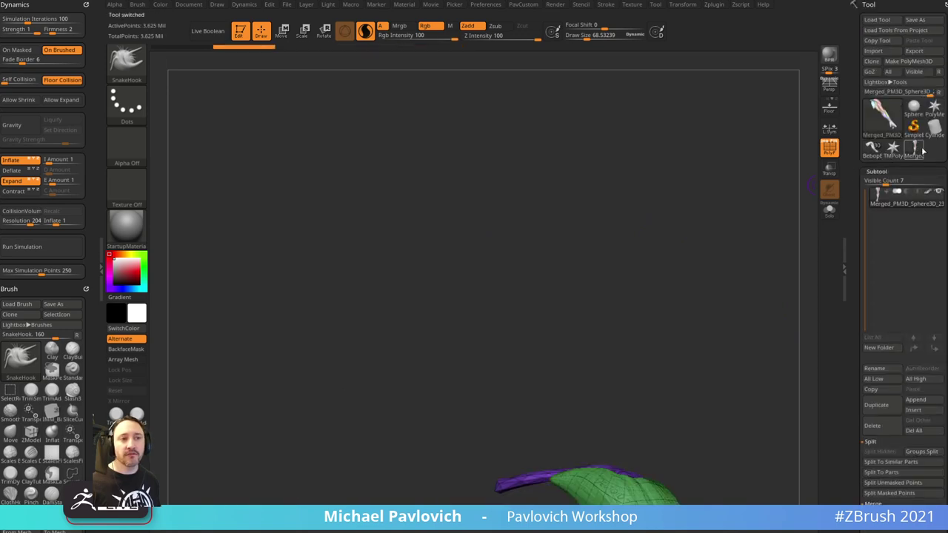
left_click_drag(729, 216, 687, 226)
left_click_drag(686, 408, 732, 157, "alt")
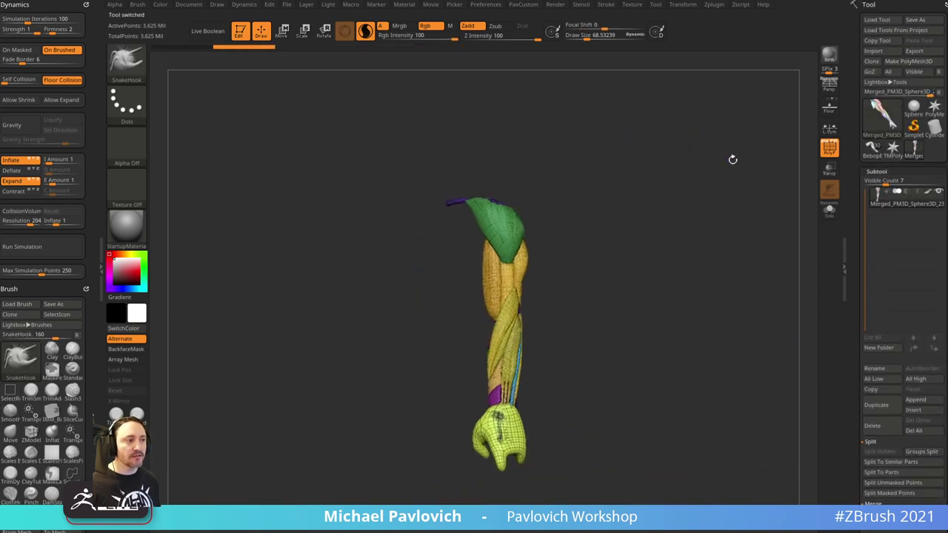
left_click(829, 147)
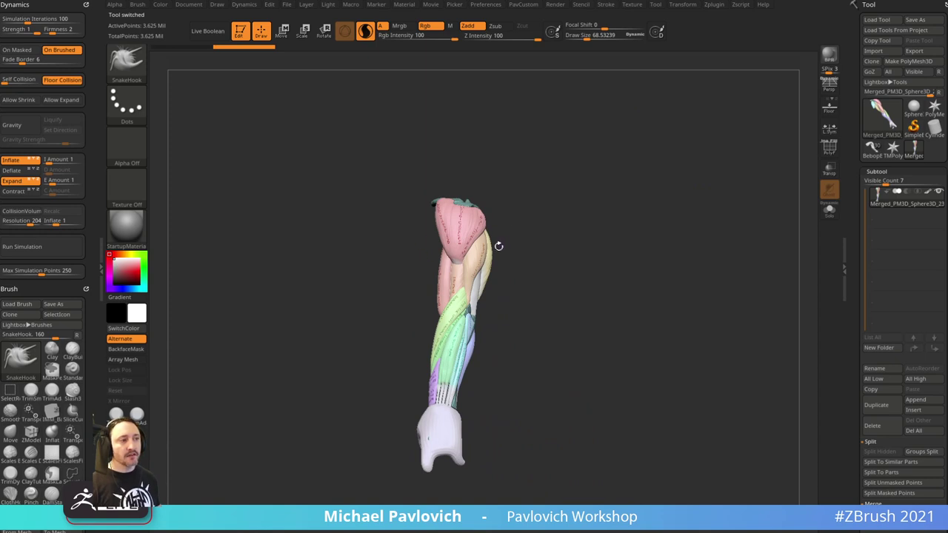
- Select the Standard brush and examine the arm's labelled muscle groups from several sides
key("b")
key("s")
key("t")
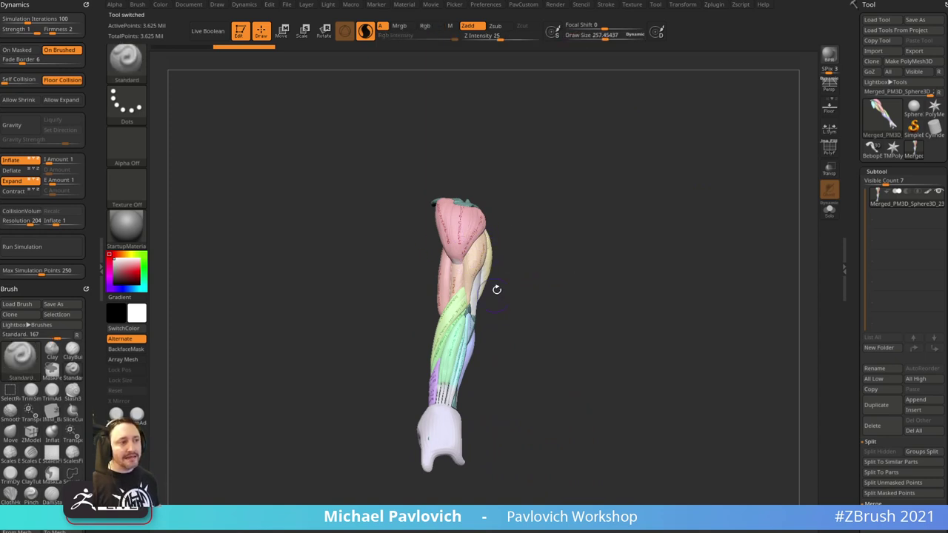
left_click_drag(481, 237, 602, 266)
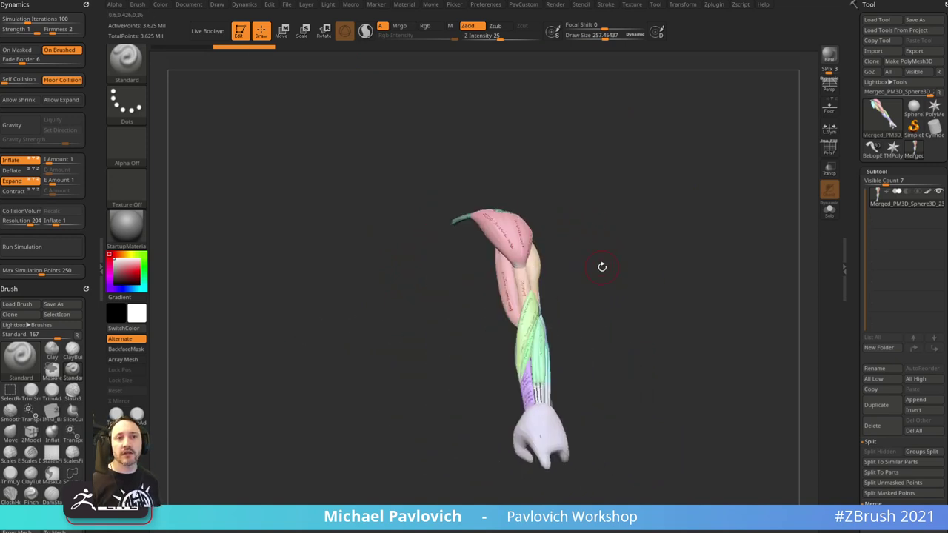
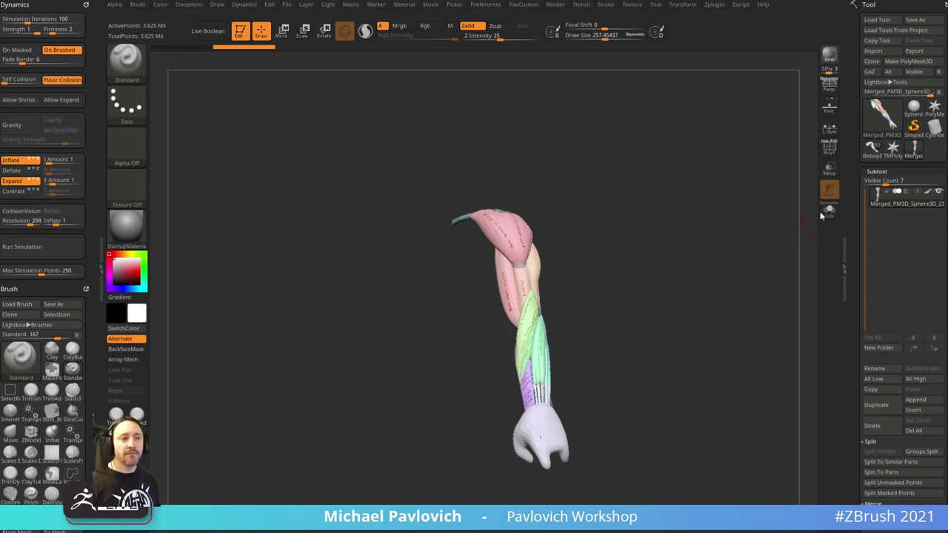
left_click_drag(768, 201, 786, 198)
- Return to the Bebop tool, select the BebopBlockout010_011 body subtool and raise it to subdivision level 5
left_click(872, 150)
left_click_drag(691, 268, 645, 259, "shift")
left_click(550, 273, "alt")
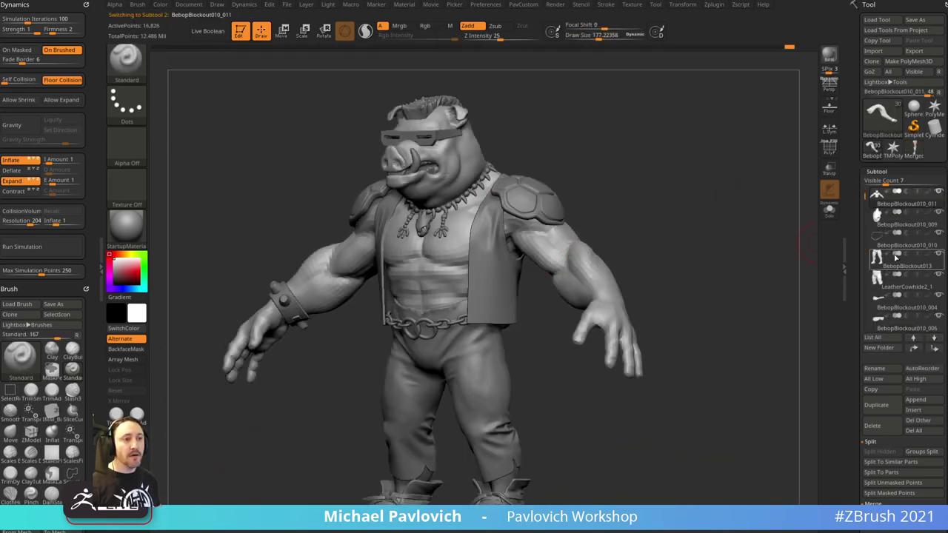
scroll(869, 281, "down", 5)
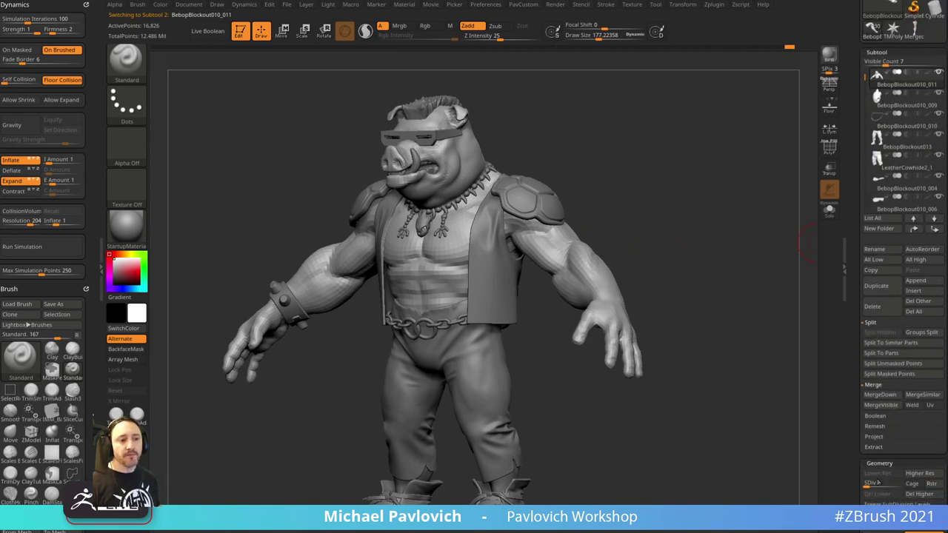
left_click_drag(878, 483, 899, 483)
mouse_move(640, 197)
left_mouse_down()
mouse_move(709, 200)
mouse_move(604, 199)
mouse_move(649, 195)
left_mouse_up()
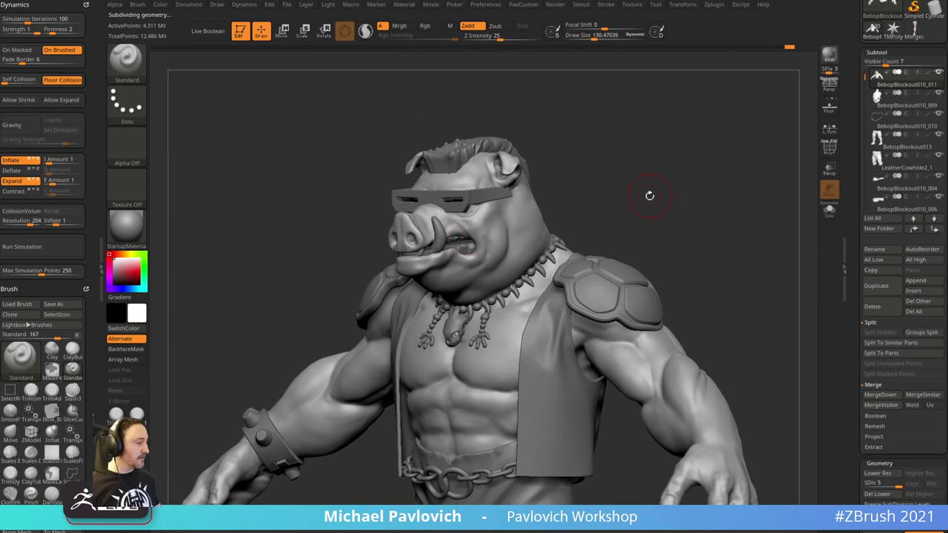
- Choose the Clay brush and lower the body to subdivision level 3
right_click_drag(348, 532, 348, 282)
scroll(348, 282, "up", 1)
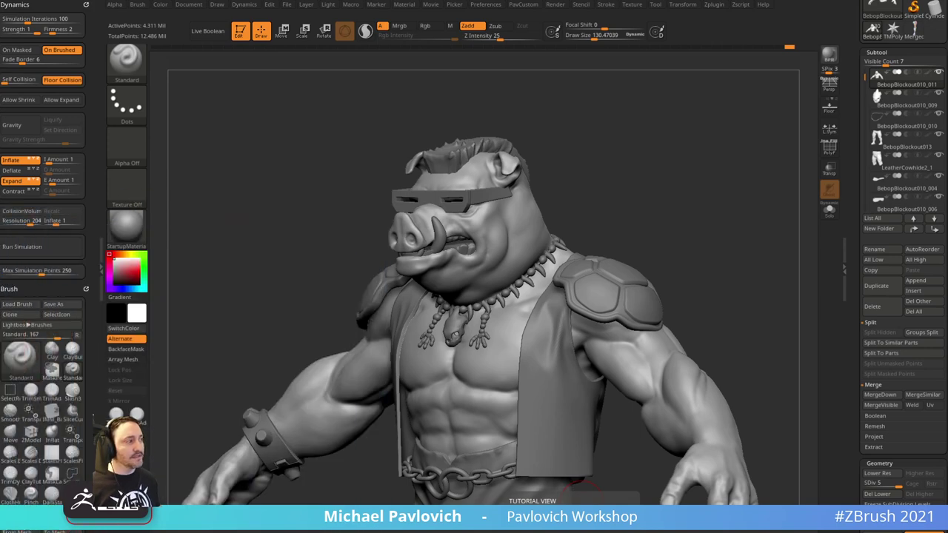
left_click_drag(686, 200, 763, 196)
key("b")
key("c")
key("l")
mouse_move(859, 505)
left_mouse_down()
mouse_move(860, 227)
mouse_move(881, 203)
left_mouse_up()
left_click(891, 202)
- Sculpt and smooth the muscle forms on the back of the upper arm with the Clay brush
mouse_move(740, 211)
left_mouse_down("alt")
mouse_move(681, 188)
mouse_move(678, 206)
left_mouse_up("alt")
mouse_move(603, 319)
left_mouse_down()
mouse_move(566, 318)
mouse_move(571, 303)
mouse_move(602, 317)
mouse_move(585, 315)
left_mouse_up()
left_click_drag(703, 255, 663, 252)
left_click_drag(580, 331, 636, 320, "shift")
left_click_drag(715, 256, 694, 258)
left_click_drag(567, 302, 585, 314)
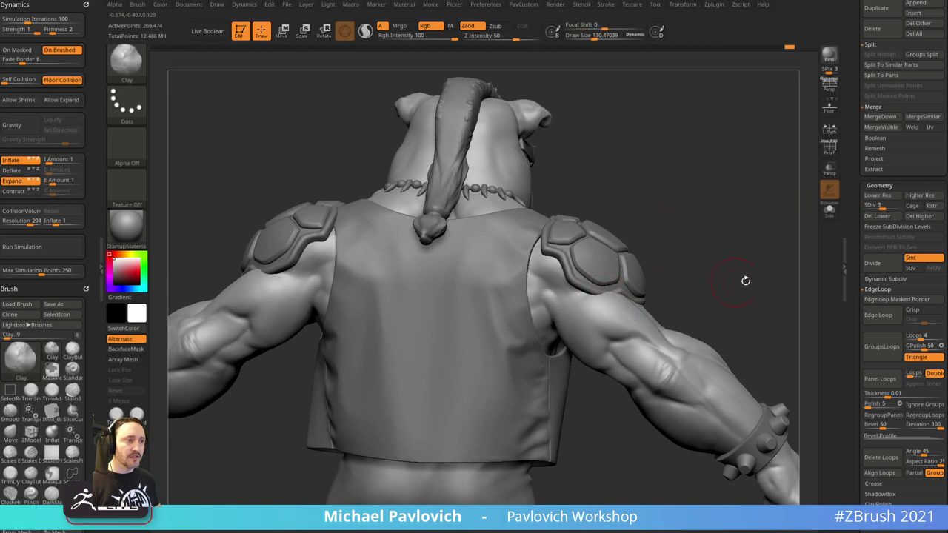
left_click_drag(745, 279, 725, 244, "alt")
right_click_drag(725, 245, 803, 248)
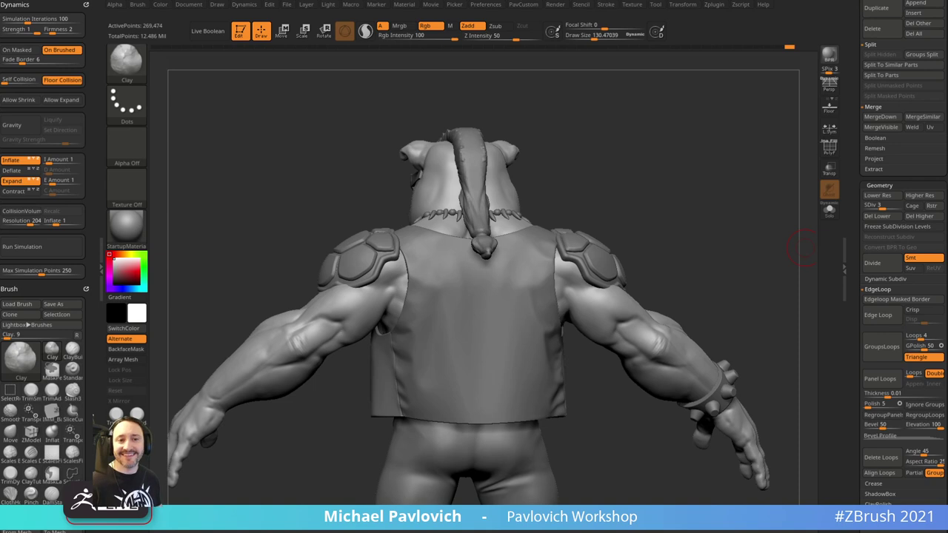
left_click_drag(678, 216, 686, 216)
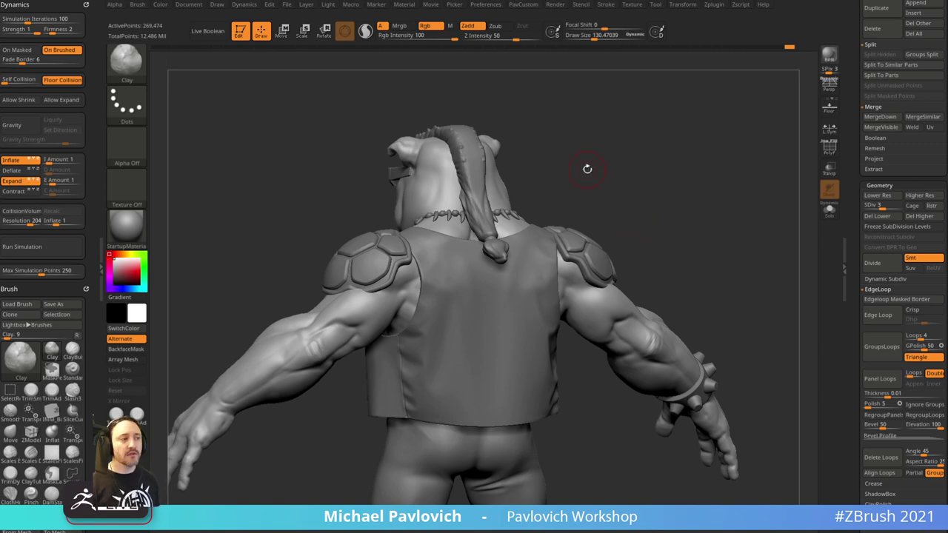
left_click_drag(639, 175, 688, 202)
- Select the shoulder pads and turn on Transpose All Selected Subtools with only the pads selected
left_click(608, 248, "alt")
key("w")
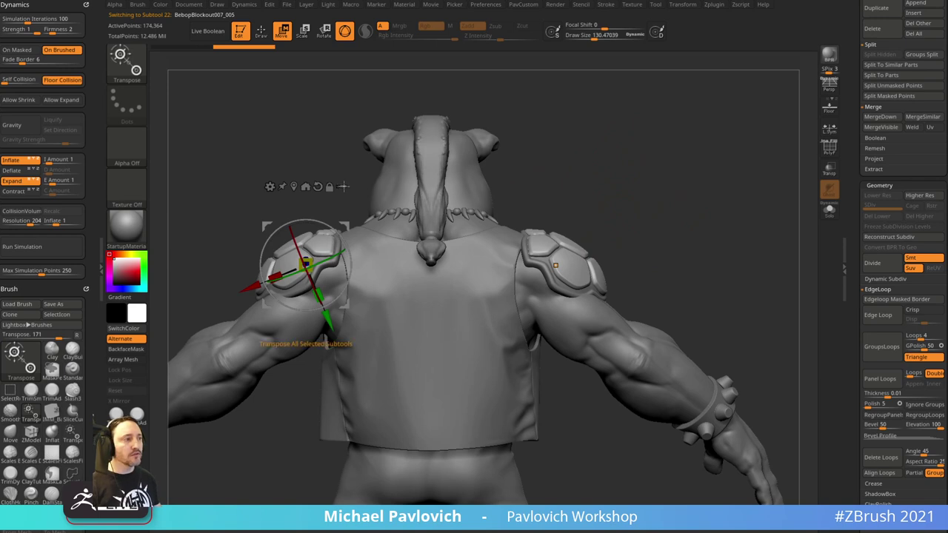
key("ctrl+shift")
left_click_drag(609, 222, 610, 279, "ctrl+shift")
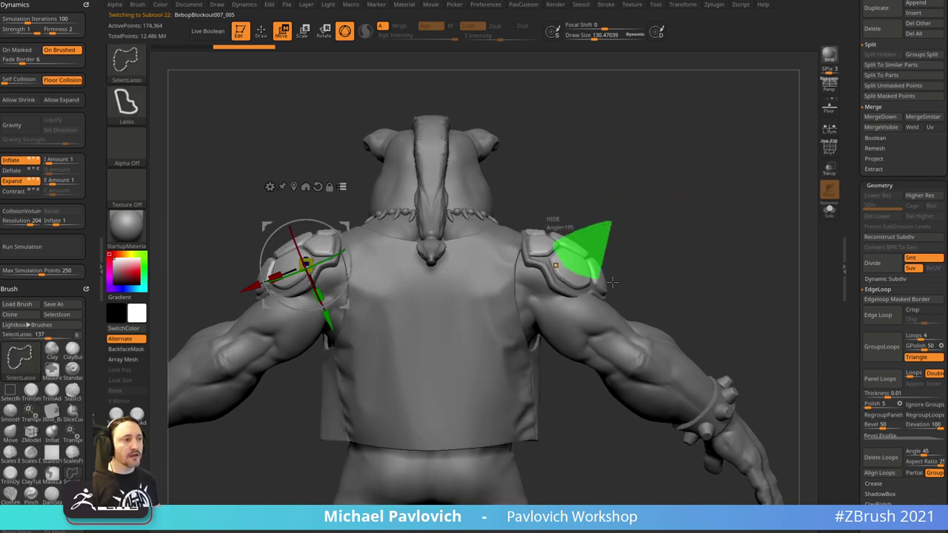
left_click(689, 260, "ctrl+shift")
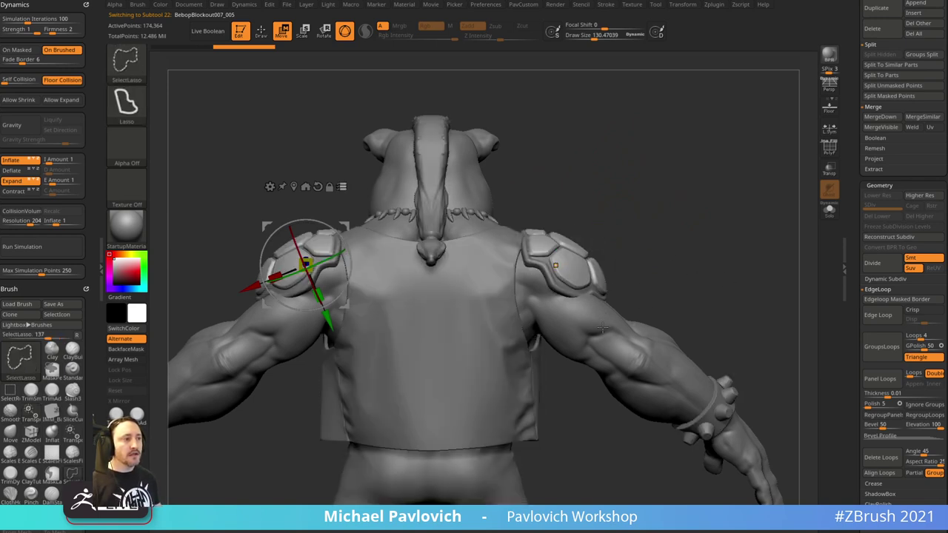
mouse_move(621, 247)
left_mouse_down("ctrl+shift")
mouse_move(593, 221)
mouse_move(592, 285)
mouse_move(630, 259)
left_mouse_up("ctrl+shift")
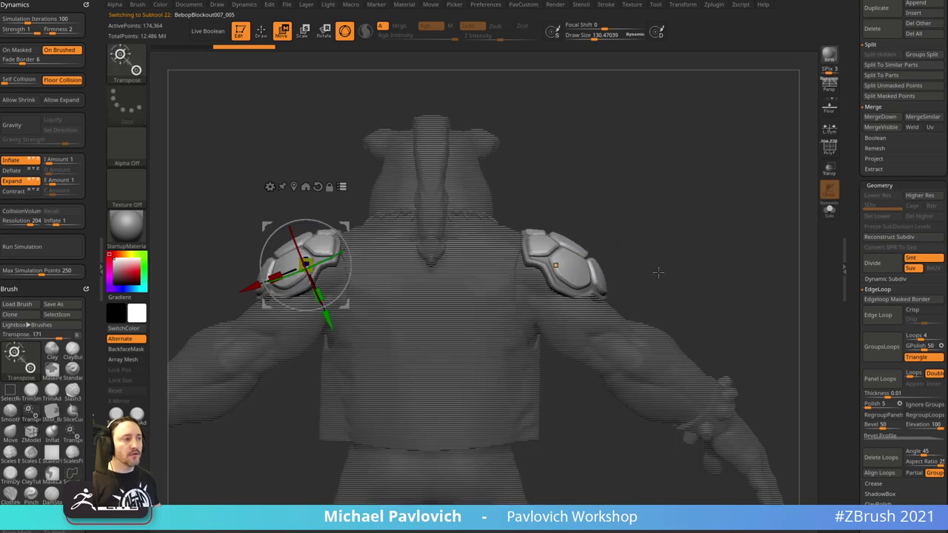
- Recentre the gizmo on the shoulder pad in side view and adjust the pads' fit on the shoulders
mouse_move(654, 340)
left_mouse_down()
mouse_move(739, 170)
mouse_move(699, 192)
left_mouse_up()
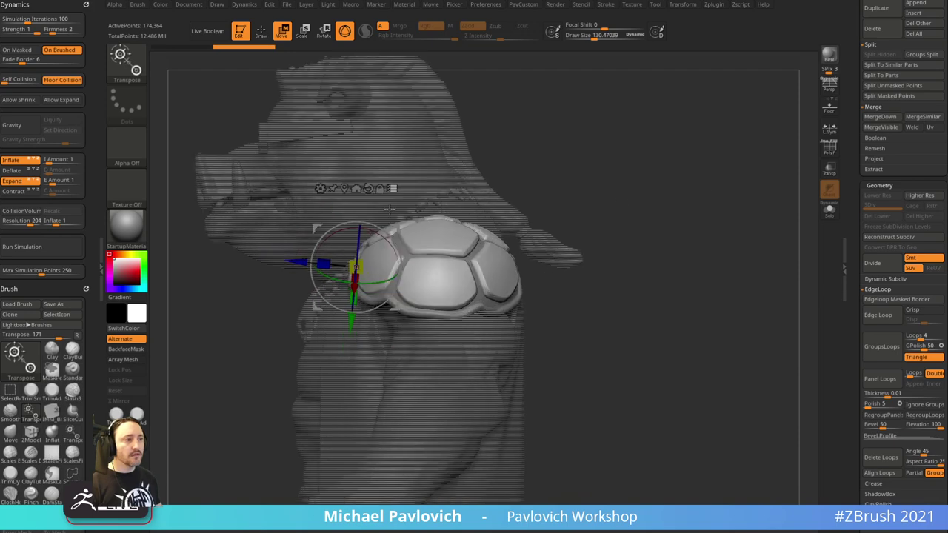
left_click_drag(394, 227, 497, 211, "alt")
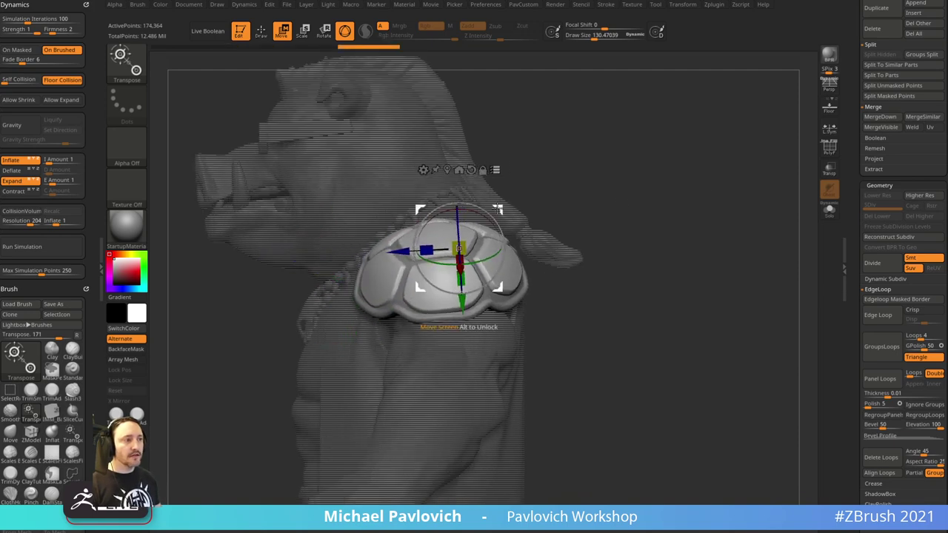
key("q")
mouse_move(676, 212)
left_mouse_down()
mouse_move(770, 159)
mouse_move(641, 192)
mouse_move(599, 164)
left_mouse_up()
key("w")
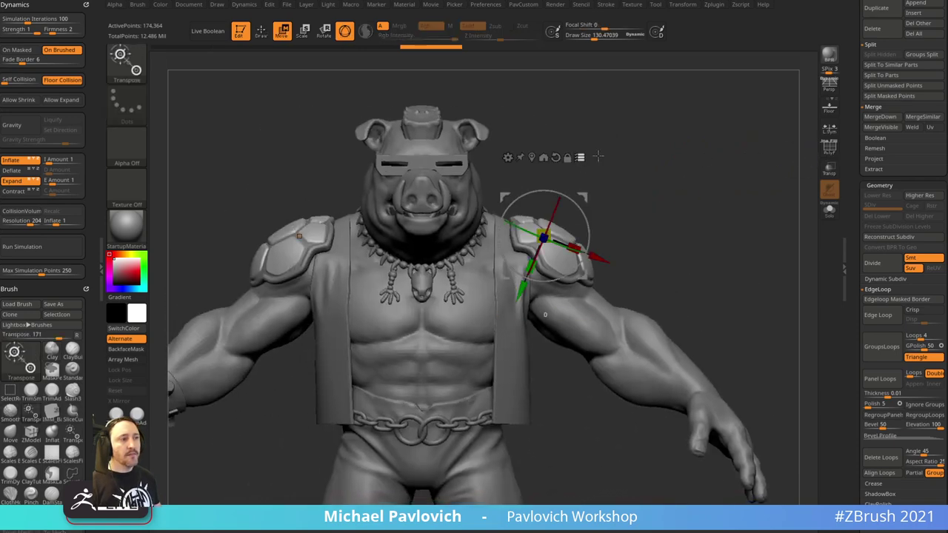
left_click_drag(710, 237, 724, 210, "alt")
key("q")
- Turn on PolyFrame and examine the sunglasses and other accessory subtools by selecting them one after another
left_click_drag(511, 101, 640, 257, "alt")
left_click(576, 276, "alt")
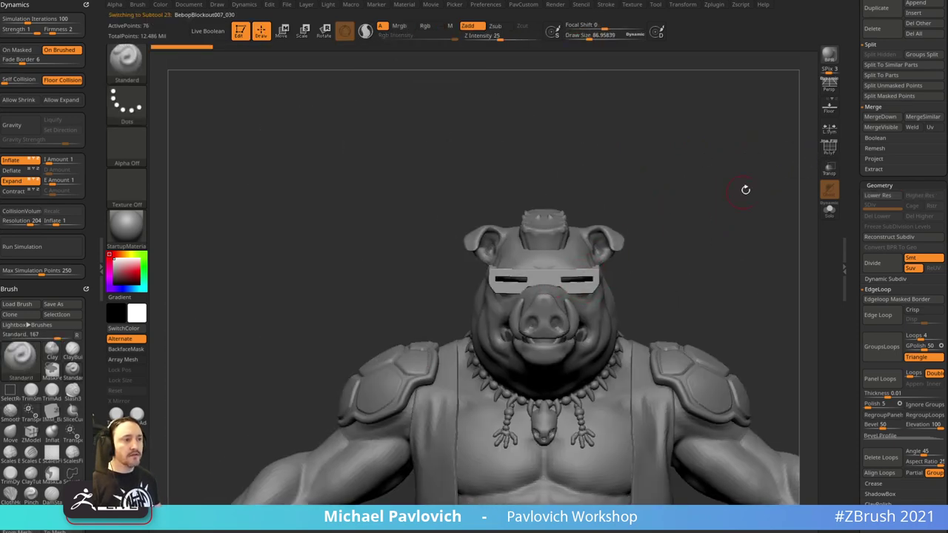
left_click_drag(745, 190, 749, 244, "alt")
left_click(830, 154)
left_click_drag(707, 156, 751, 139, "alt")
left_click(505, 379, "alt")
left_click_drag(637, 485, 609, 385, "alt")
left_click(556, 400, "alt")
left_click_drag(719, 233, 744, 346, "alt")
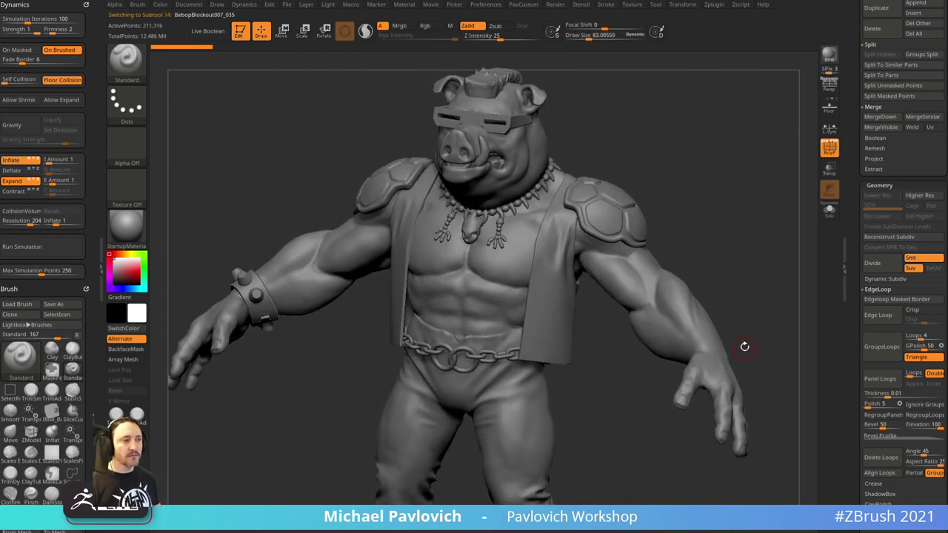
- Turn off PolyFrame and set the draw size to about 172
left_click(829, 148)
left_click_drag(763, 143, 763, 222, "alt")
key("s")
left_click(725, 222)
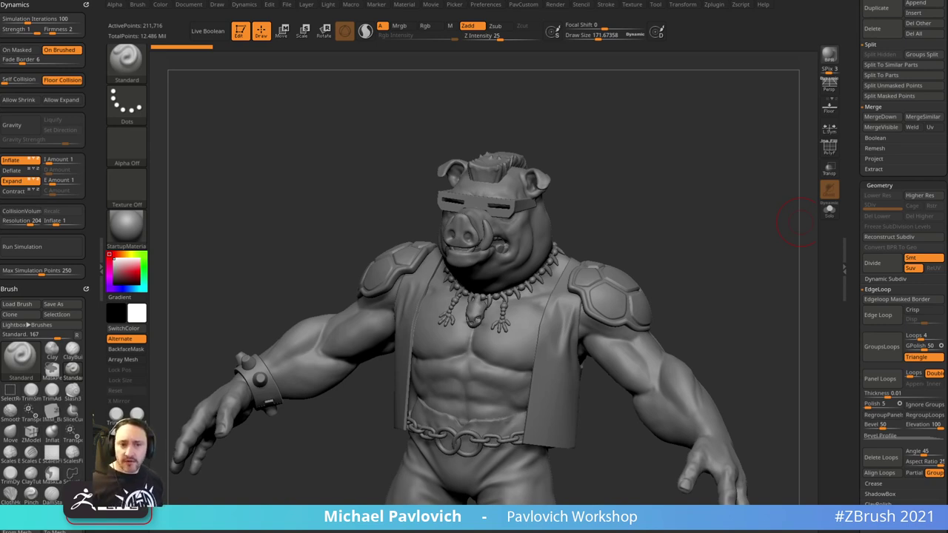
- Select the body subtool, isolate it with Solo and examine the torso and arms from all around, including below
left_click_drag(691, 213, 700, 238, "shift")
left_click(651, 352, "alt")
left_click(827, 213)
mouse_move(786, 231)
left_mouse_down()
mouse_move(731, 249)
mouse_move(763, 222)
mouse_move(741, 245)
mouse_move(704, 225)
mouse_move(505, 273)
left_mouse_up()
left_click_drag(613, 171, 585, 167)
left_click_drag(644, 228, 646, 166)
left_click_drag(672, 243, 679, 285)
mouse_move(503, 338)
left_mouse_down()
mouse_move(707, 244)
mouse_move(653, 196)
left_mouse_up()
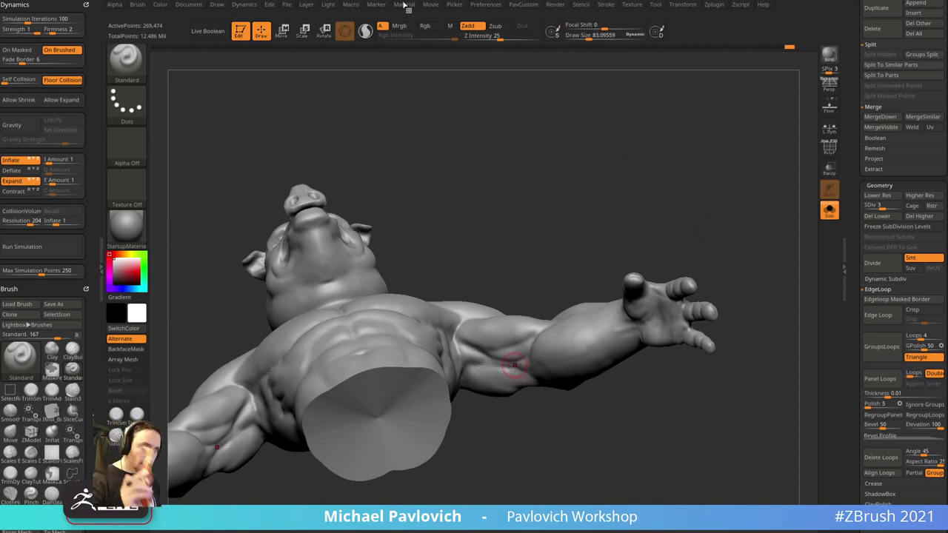
- Refine the triceps and the area above the elbow with the Standard brush, smoothing the transitions
mouse_move(515, 365)
left_mouse_down()
mouse_move(739, 153)
mouse_move(628, 302)
mouse_move(616, 260)
mouse_move(527, 279)
left_mouse_up()
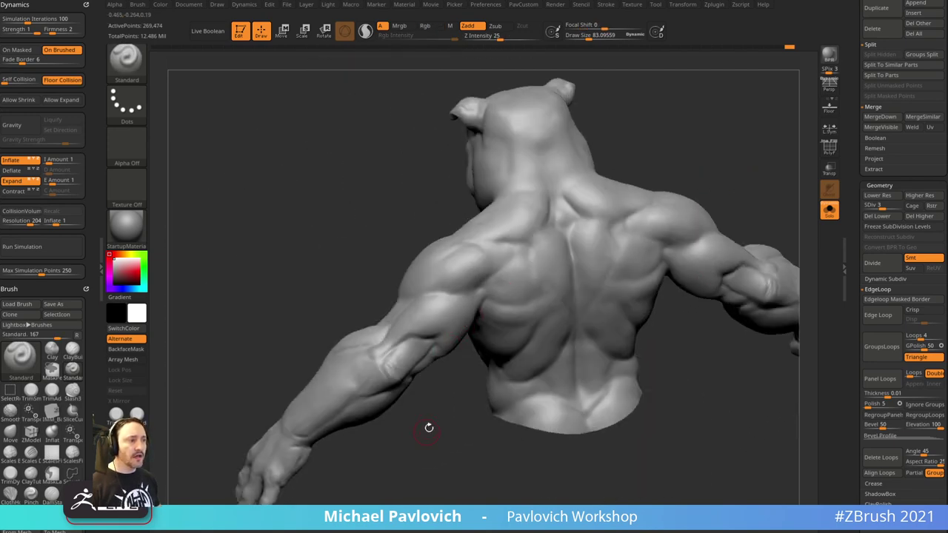
left_click_drag(429, 427, 443, 400)
mouse_move(444, 326)
left_mouse_down("shift")
mouse_move(463, 321)
mouse_move(468, 296)
left_mouse_up("shift")
left_click_drag(484, 383, 489, 403, "alt")
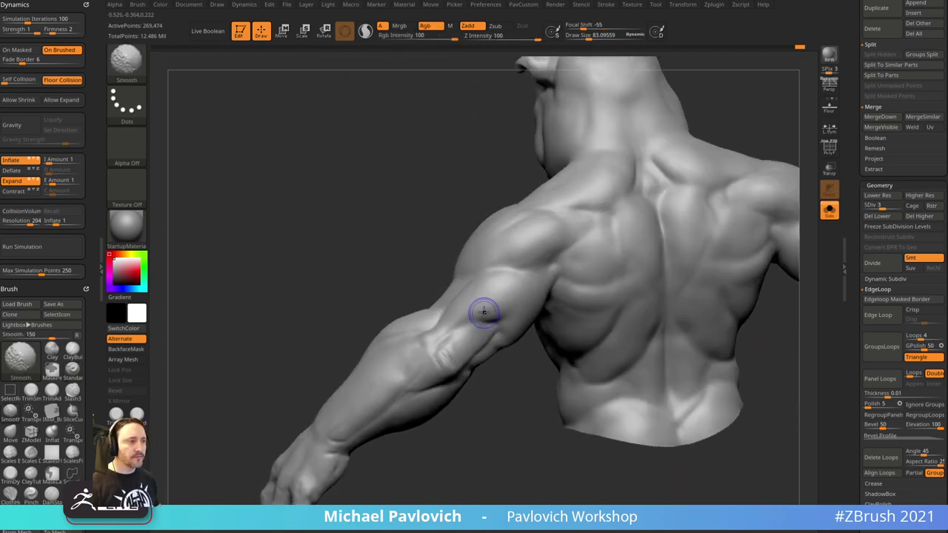
mouse_move(441, 437)
left_mouse_down()
mouse_move(478, 444)
mouse_move(447, 433)
left_mouse_up()
left_click_drag(419, 338, 425, 340, "shift")
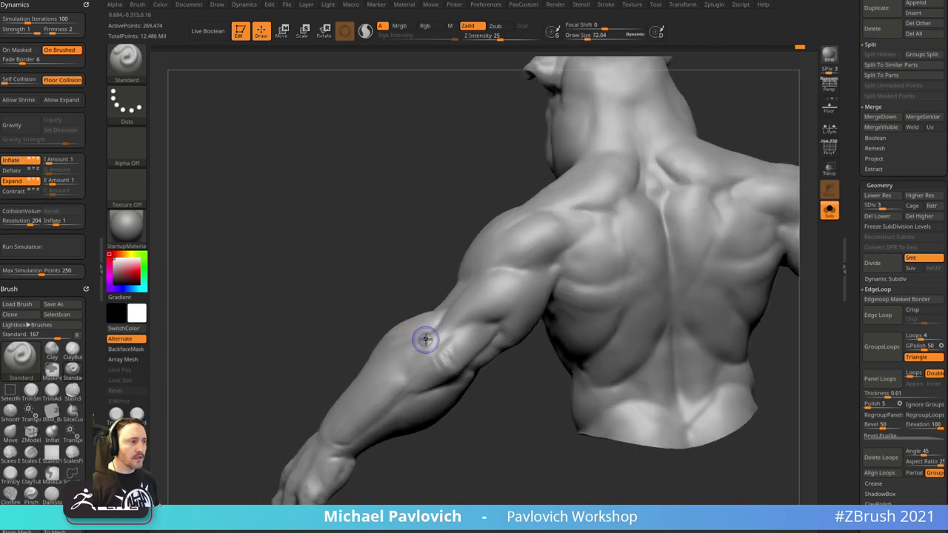
mouse_move(351, 297)
left_mouse_down()
mouse_move(389, 300)
mouse_move(508, 408)
mouse_move(595, 377)
mouse_move(585, 329)
left_mouse_up()
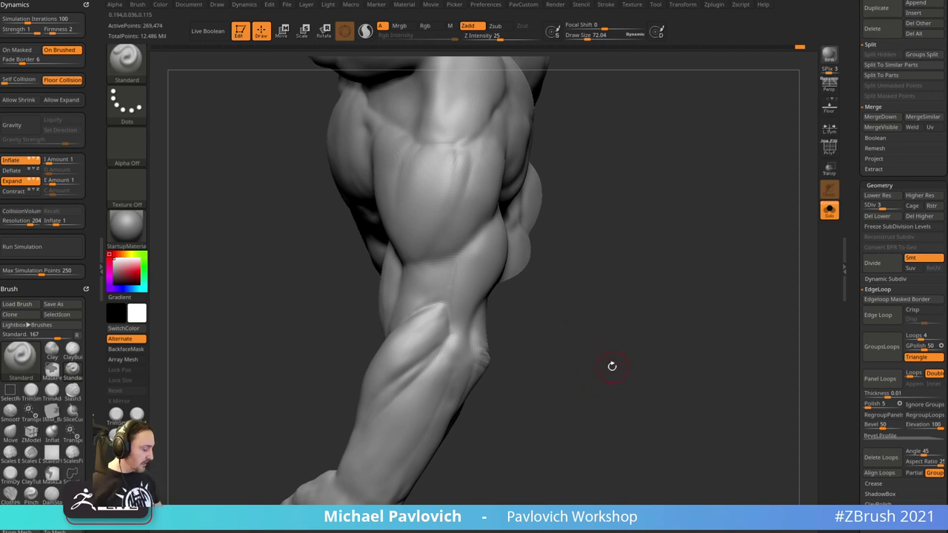
- Build up the forearm muscle around the elbow with the ClayBuildup brush at a draw size of about 130
key("b")
key("c")
key("b")
left_click_drag(607, 368, 614, 362)
key("s")
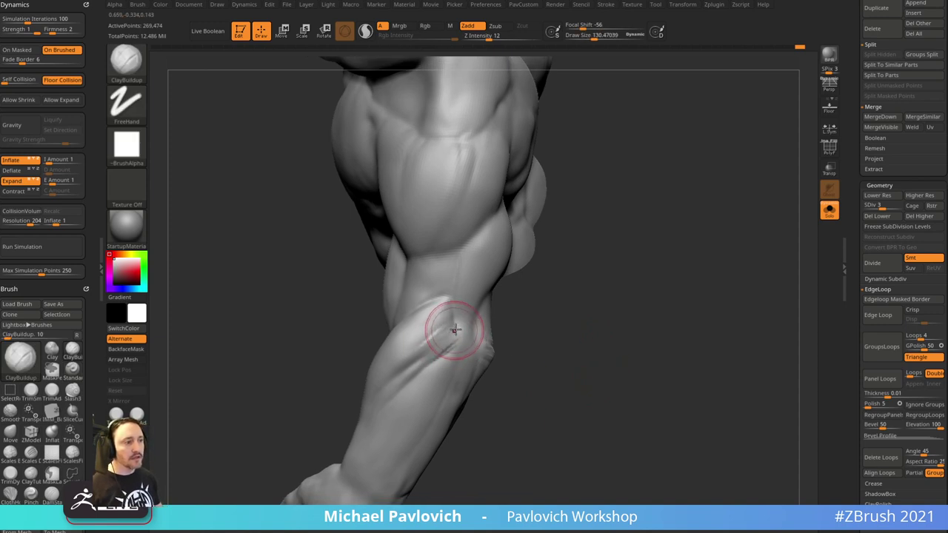
left_click_drag(487, 321, 444, 317)
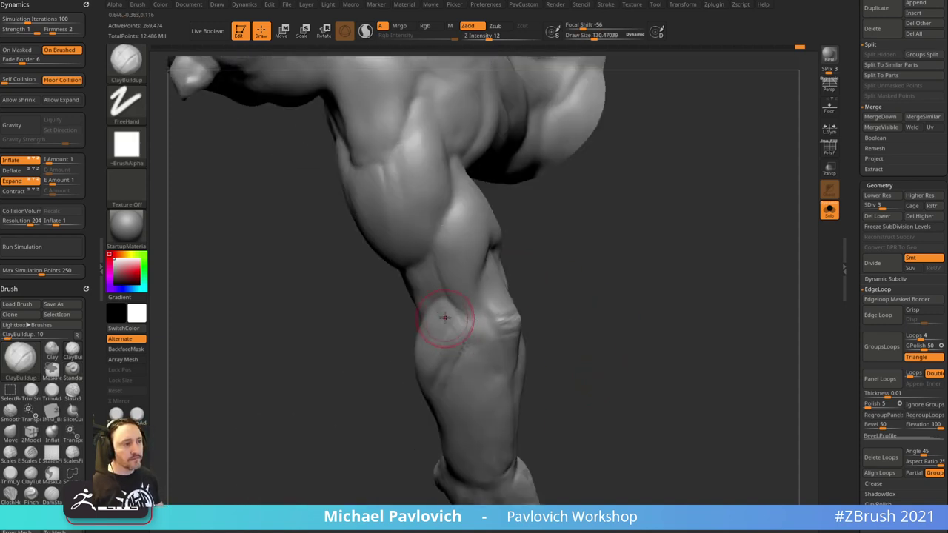
right_click_drag(485, 325, 473, 319)
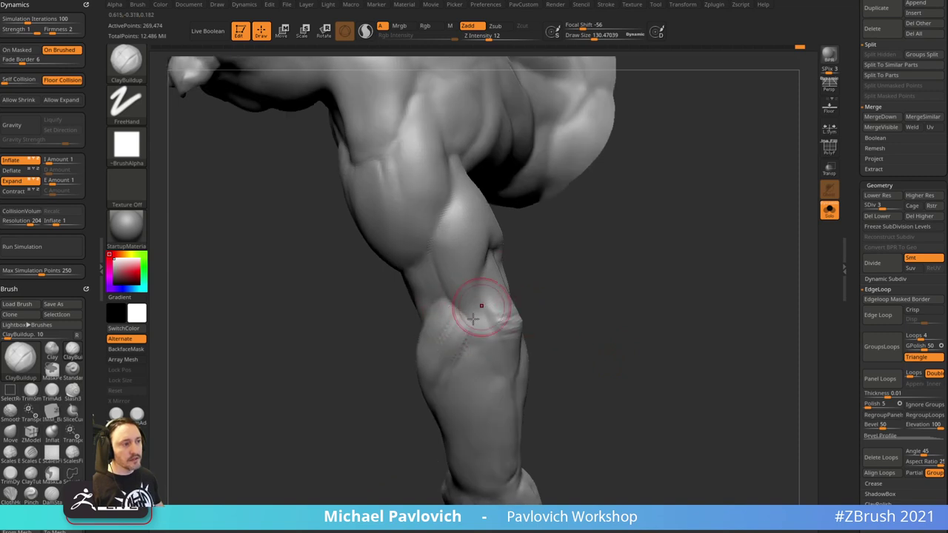
left_click_drag(444, 334, 557, 275)
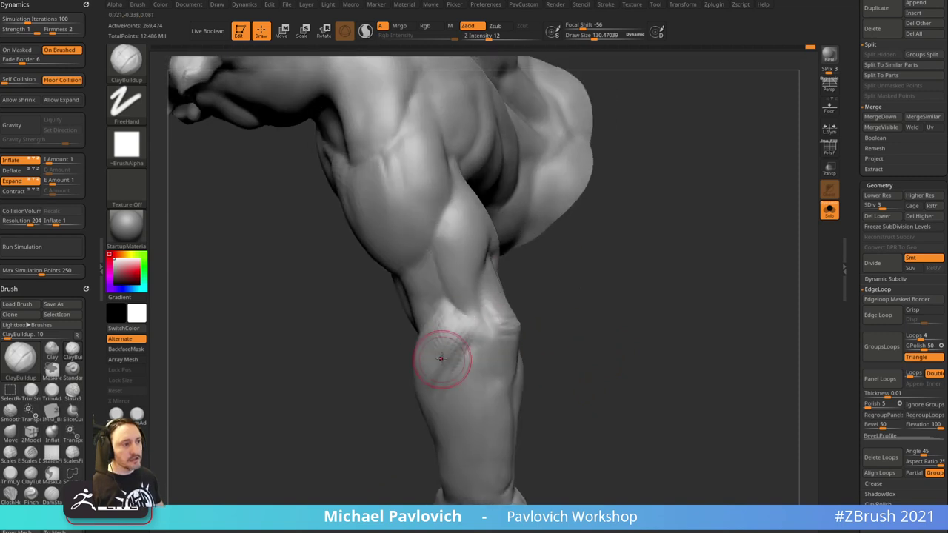
mouse_move(488, 302)
right_mouse_down()
mouse_move(497, 340)
mouse_move(478, 359)
right_mouse_up()
- Define the creases beside the elbow with a small Standard brush and smooth the built-up clay strokes
key("b")
key("s")
key("t")
right_click_drag(531, 338, 547, 338)
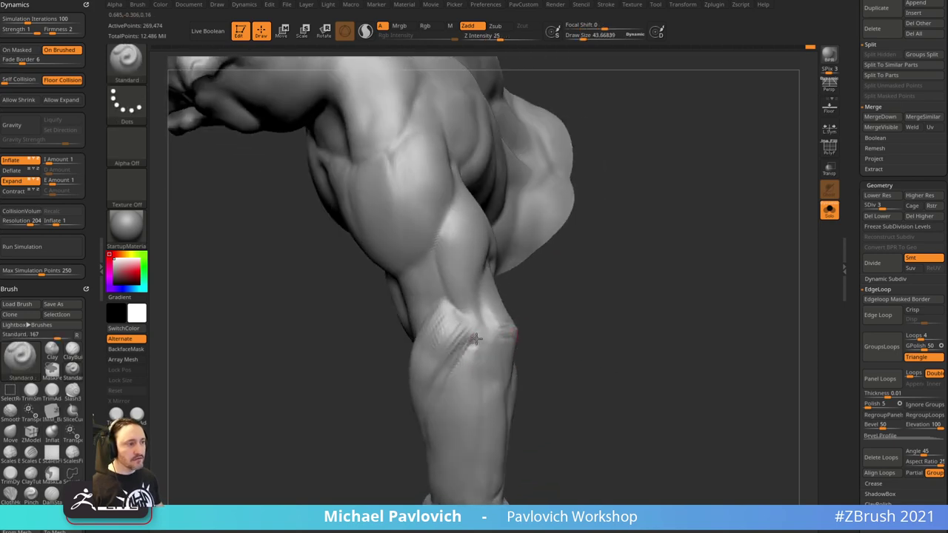
right_click_drag(488, 335, 508, 332)
left_click_drag(491, 334, 476, 345, "shift")
right_click_drag(476, 345, 696, 323)
left_click_drag(695, 322, 486, 321)
- Shape the outer forearm muscle where it meets the elbow with the Clay brush
key("b")
key("c")
key("l")
mouse_move(574, 420)
left_mouse_down()
mouse_move(626, 400)
mouse_move(485, 372)
left_mouse_up()
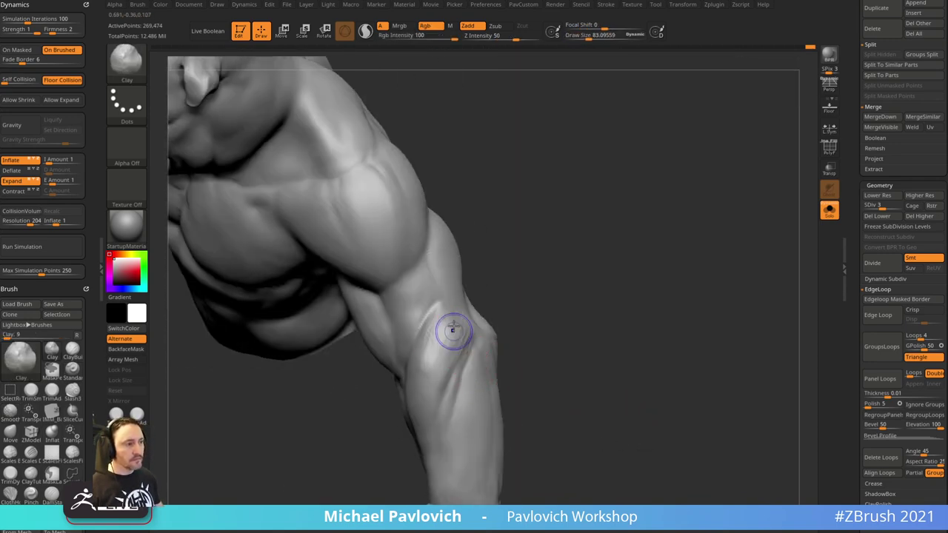
left_click_drag(452, 330, 445, 318)
mouse_move(612, 314)
left_mouse_down()
mouse_move(416, 403)
mouse_move(412, 370)
left_mouse_up()
mouse_move(501, 377)
left_mouse_down()
mouse_move(535, 382)
mouse_move(414, 345)
left_mouse_up()
- Smooth the upper arm so its muscles blend into the reworked elbow and forearm
key("shift")
mouse_move(637, 311)
left_mouse_down()
mouse_move(511, 298)
mouse_move(494, 282)
left_mouse_up()
mouse_move(577, 370)
left_mouse_down()
mouse_move(605, 402)
mouse_move(570, 348)
left_mouse_up()
left_click_drag(491, 222, 494, 241, "shift")
mouse_move(577, 333)
left_mouse_down()
mouse_move(715, 353)
mouse_move(678, 285)
mouse_move(738, 286)
mouse_move(710, 313)
mouse_move(684, 316)
mouse_move(732, 314)
left_mouse_up()
- Turn off Solo, set the draw size to about 189 and frame the full character from the front
left_click(829, 211)
left_click_drag(717, 253, 742, 249)
left_click_drag(742, 248, 755, 220, "alt")
key("s")
mouse_move(560, 363)
left_mouse_down()
mouse_move(598, 360)
mouse_move(622, 376)
mouse_move(655, 366)
left_mouse_up()
key("1")
key("f")
left_click_drag(612, 326, 614, 381, "alt")
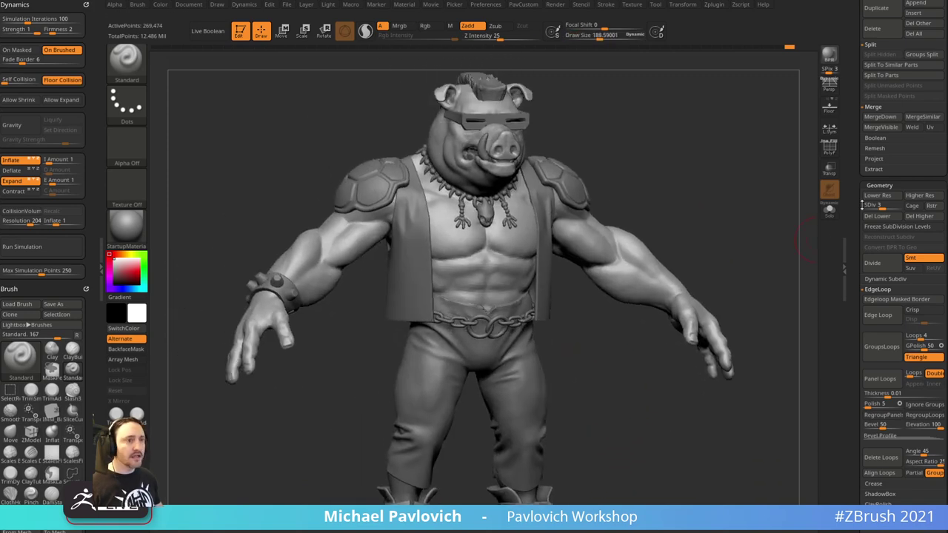
- Show all of the character's subtools and hide the Body_Male1 reference figure
left_click_drag(859, 192, 863, 400)
left_click(938, 193, "shift")
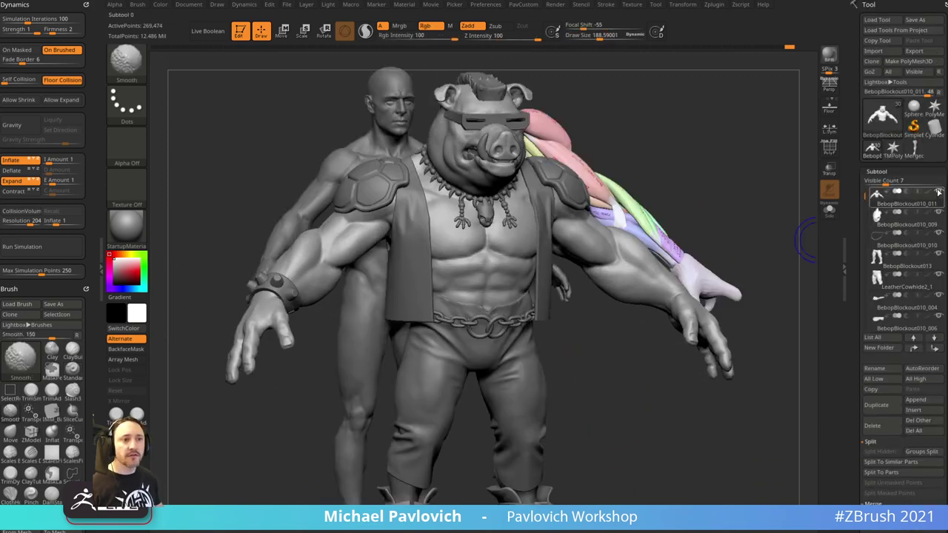
left_click_drag(661, 231, 641, 213, "alt")
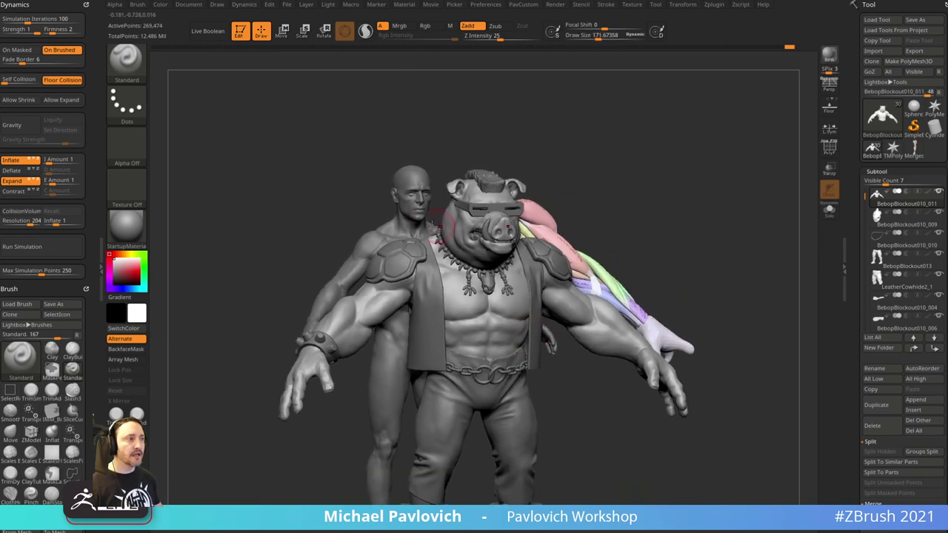
left_click(421, 234, "alt")
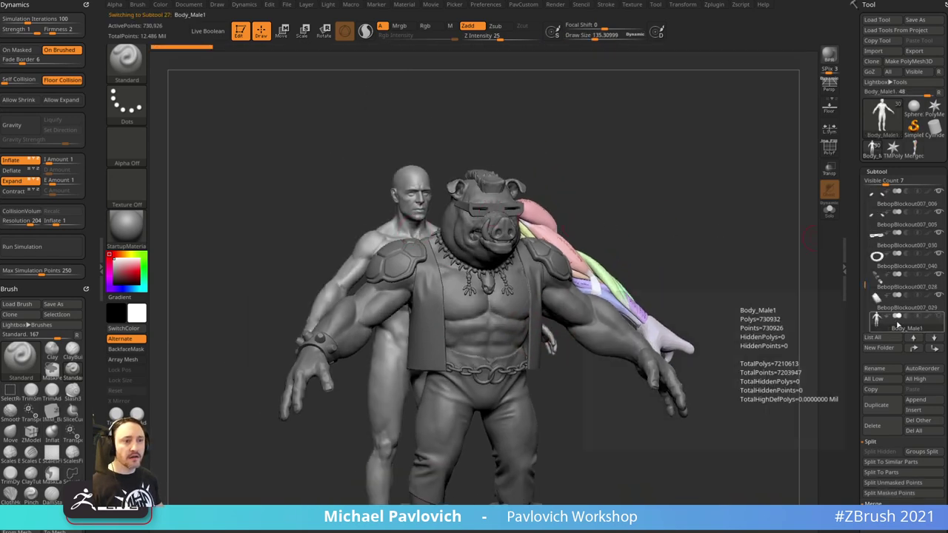
left_click_drag(632, 297, 629, 260, "alt")
- Hide the coloured muscle arm reference and make the Bebop body the active subtool
left_click(559, 211, "alt")
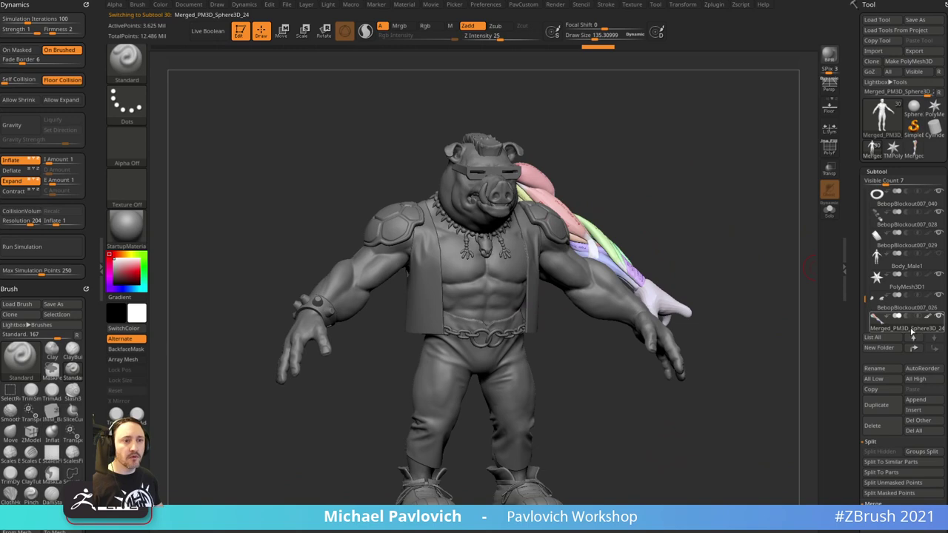
left_click(900, 302)
key("s")
left_click(560, 280)
left_click(560, 280, "alt")
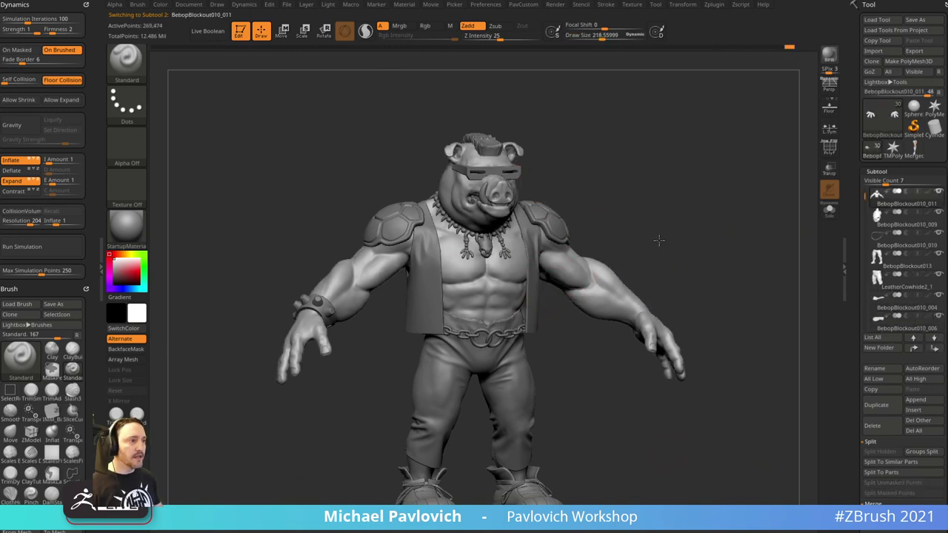
mouse_move(659, 240)
left_mouse_down("shift")
mouse_move(649, 240)
mouse_move(666, 223)
mouse_move(691, 234)
mouse_move(683, 226)
mouse_move(707, 204)
left_mouse_up("shift")
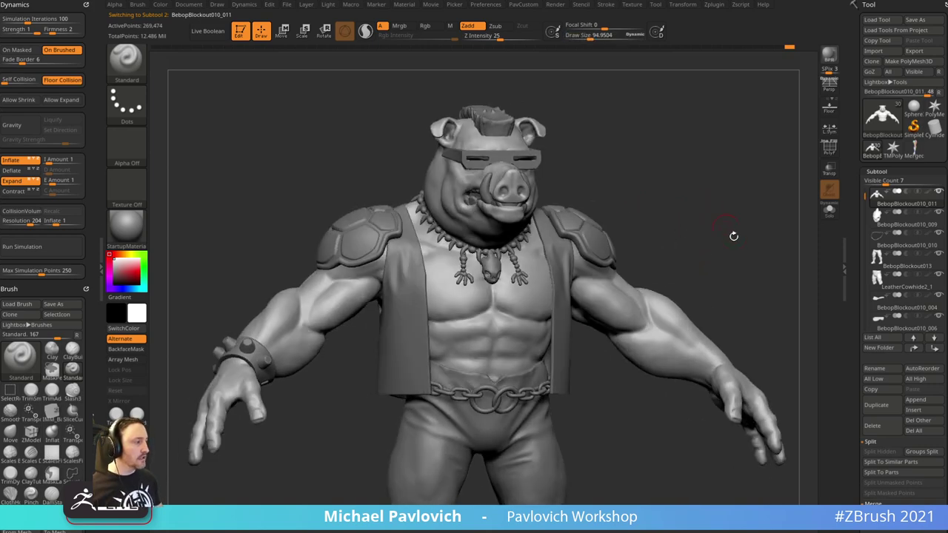
- Isolate the Bebop body with Solo and duplicate its subtool
left_click(830, 211)
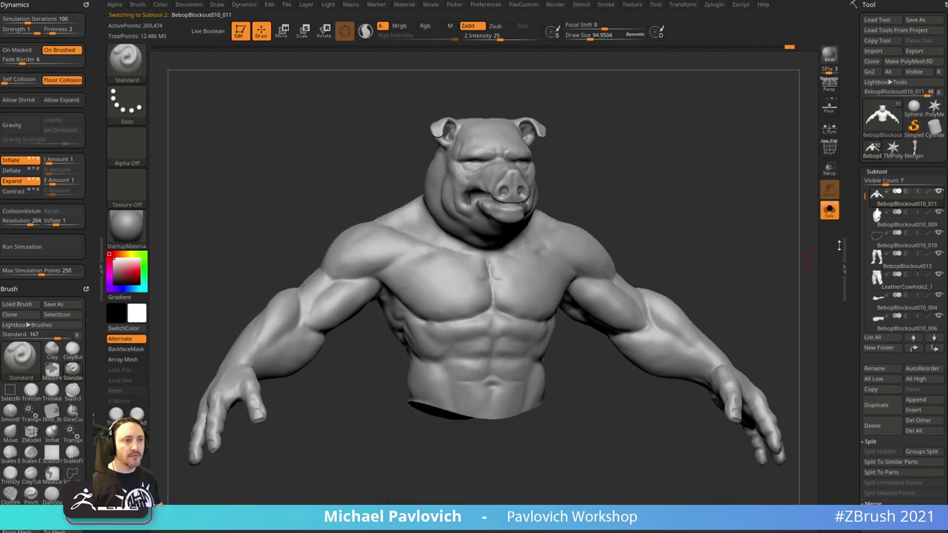
scroll(855, 279, "down", 5)
left_click(881, 183)
mouse_move(721, 283)
left_mouse_down("shift")
mouse_move(748, 271)
mouse_move(716, 279)
left_mouse_up("shift")
left_click_drag(852, 286, 852, 227)
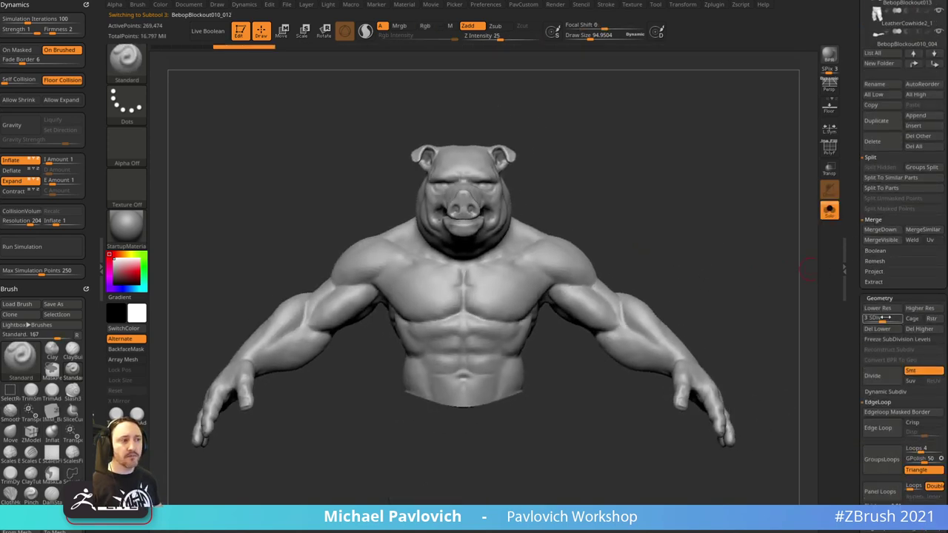
- Delete the duplicated body's higher and lower subdivision levels, keeping only the level 3 mesh
left_click_drag(770, 291, 779, 312, "alt")
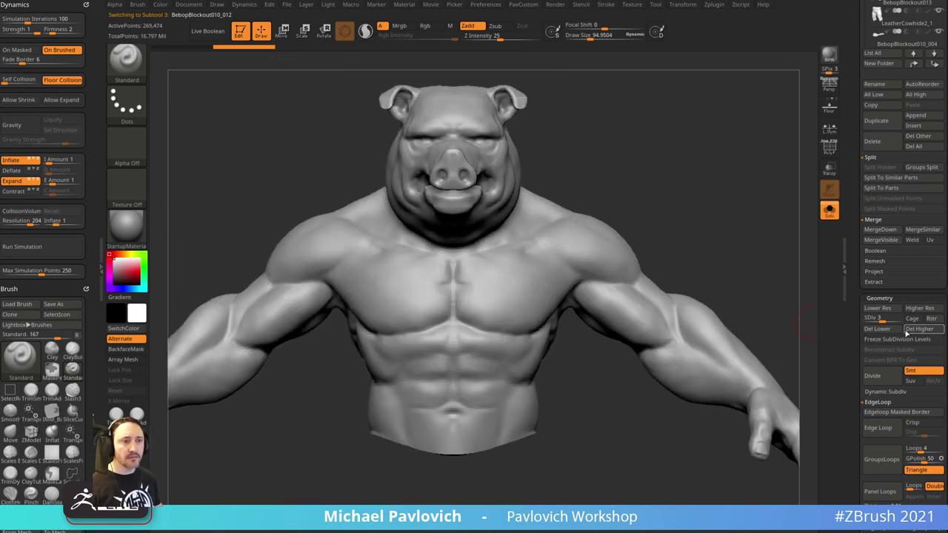
left_click(910, 331)
left_click(888, 333)
mouse_move(756, 241)
left_mouse_down("alt")
mouse_move(762, 282)
mouse_move(760, 265)
left_mouse_up("alt")
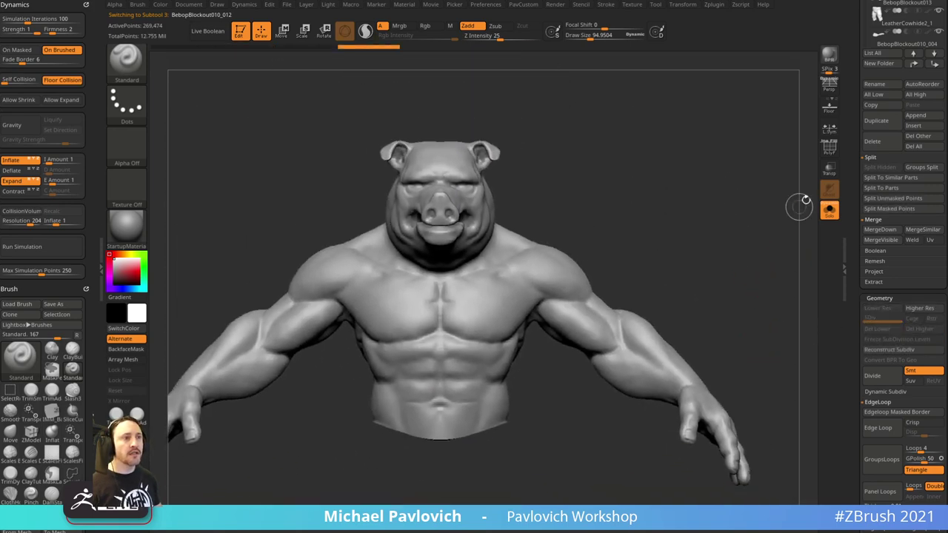
- Turn on PolyFrame and put the whole duplicated body into a single polygroup
left_click(837, 154)
left_click_drag(726, 194, 739, 184, "alt")
key("ctrl+w")
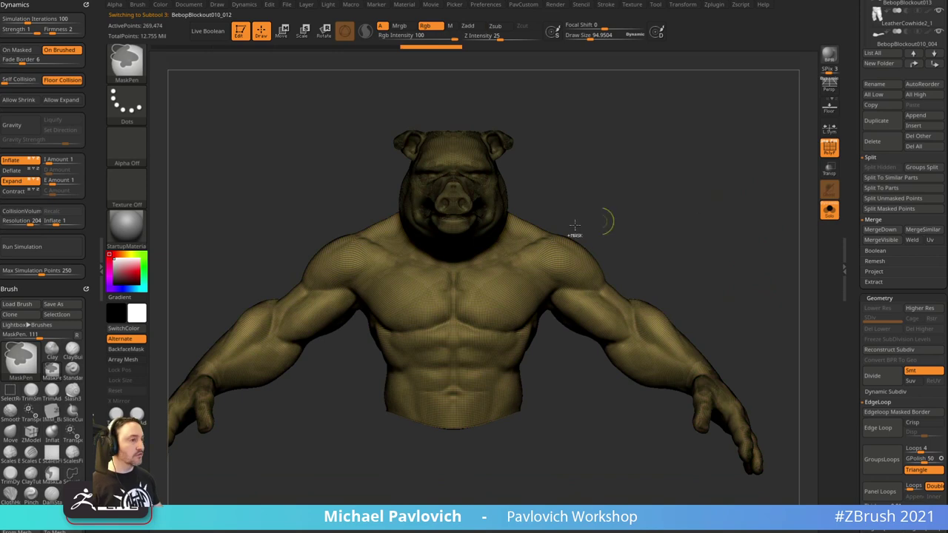
- Slice a diagonal strap band across the torso at 225° with the SliceCurve brush and a draw size of about 183
left_click(127, 70)
left_click(511, 115)
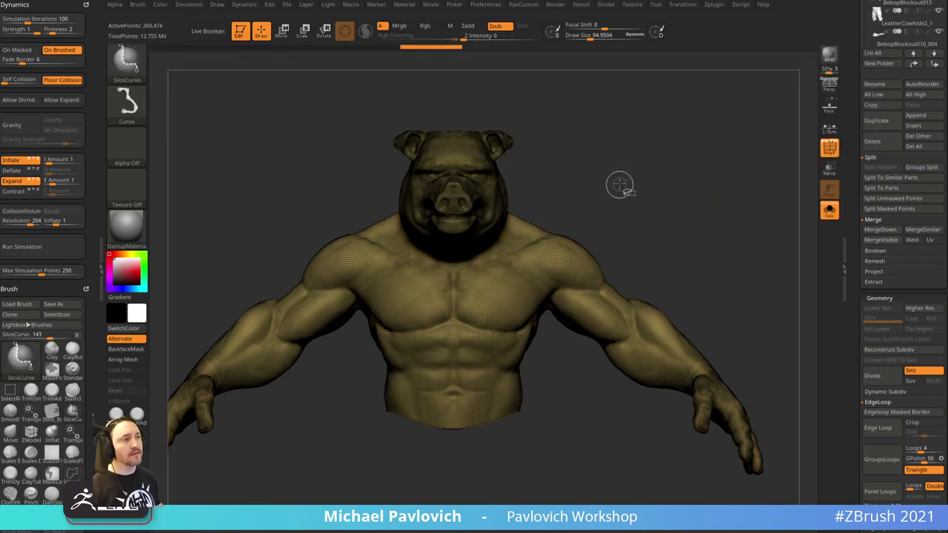
key("s")
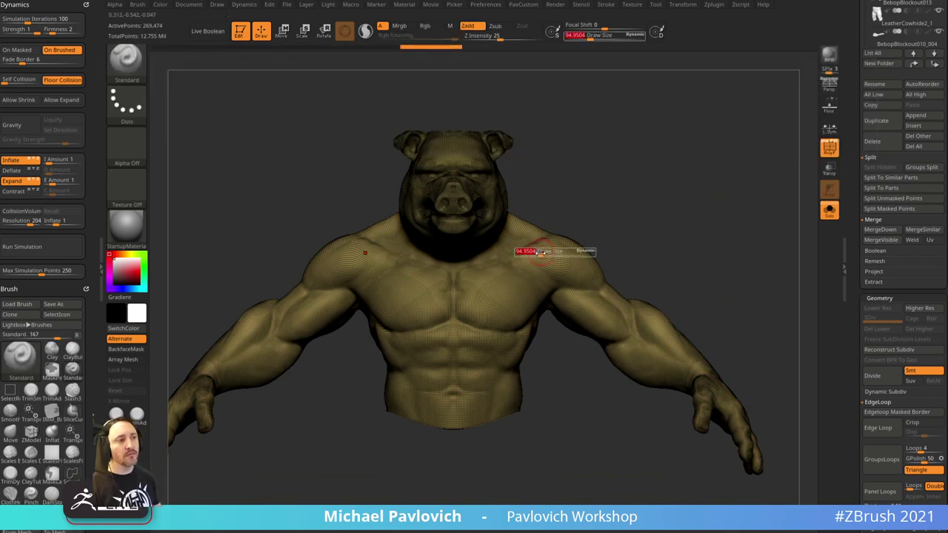
left_click_drag(545, 255, 551, 255)
mouse_move(572, 252)
left_mouse_down("alt")
mouse_move(611, 180)
mouse_move(281, 465)
mouse_move(279, 435)
left_mouse_up("alt")
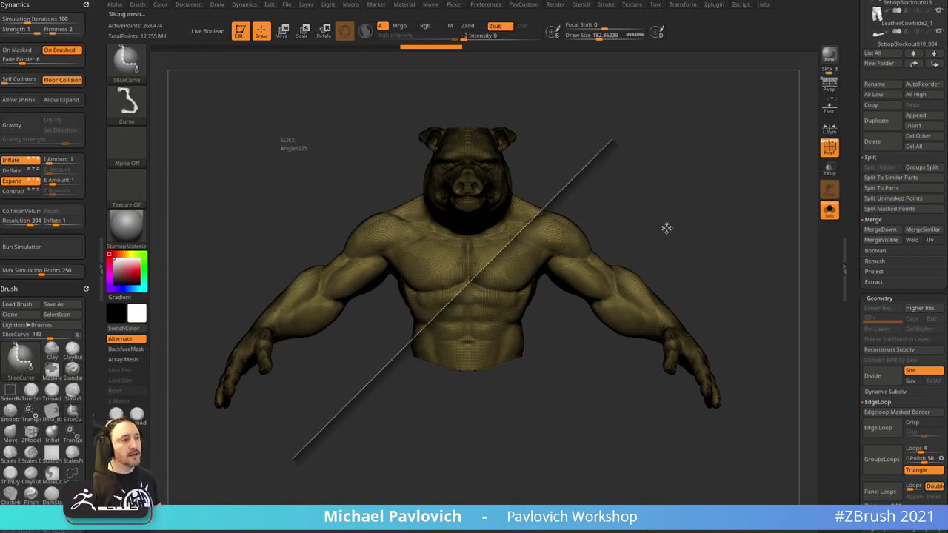
left_click_drag(686, 206, 704, 195)
- Isolate the diagonal strap band and delete the hidden rest of the body
left_click(543, 220, "ctrl+shift")
key("2")
left_click(692, 230)
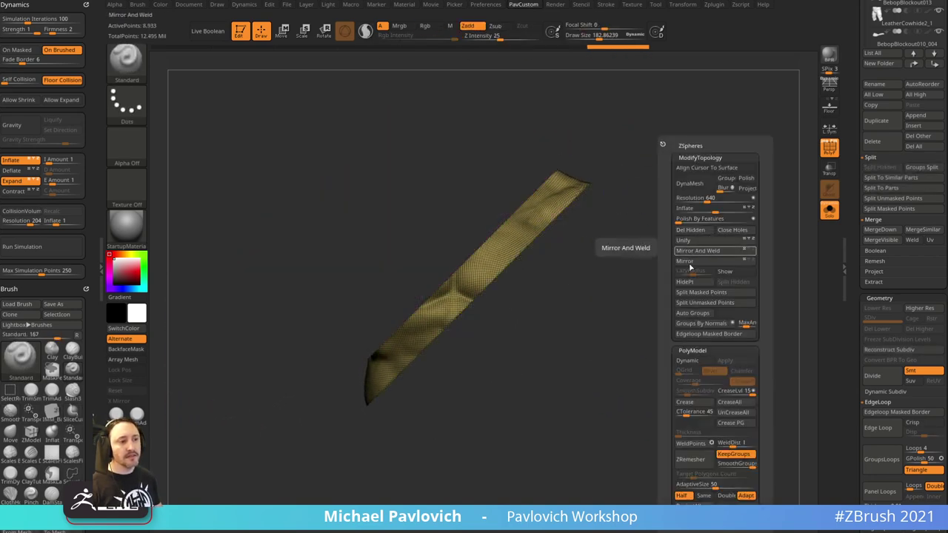
- ZRemesh the strap to a low-density grid with Half on, KeepGroups off and AdaptiveSize 0, and polish it by features
left_click(689, 459)
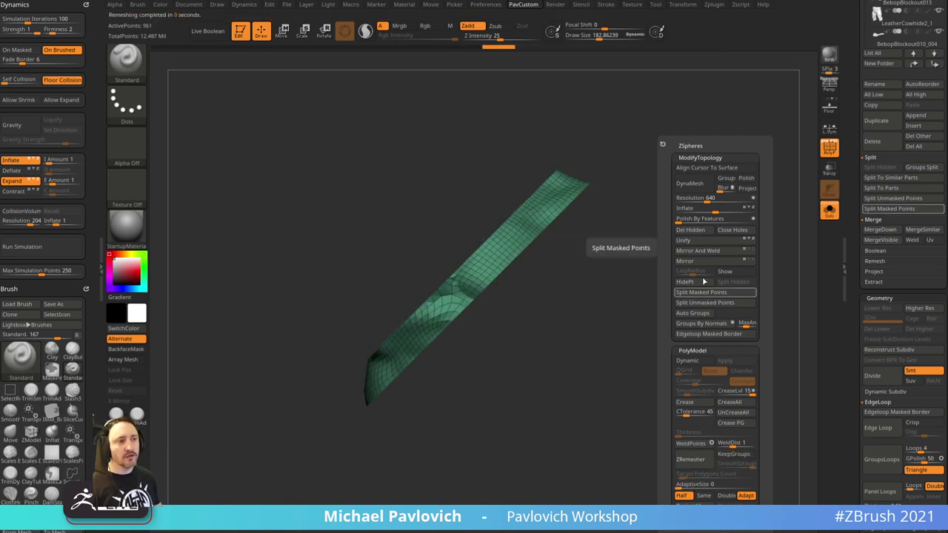
left_click(680, 219)
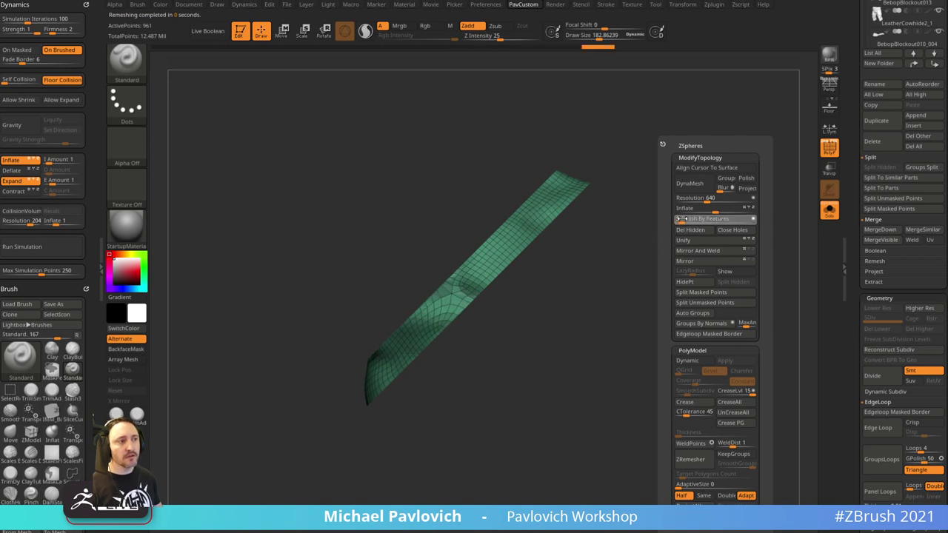
left_click(687, 219)
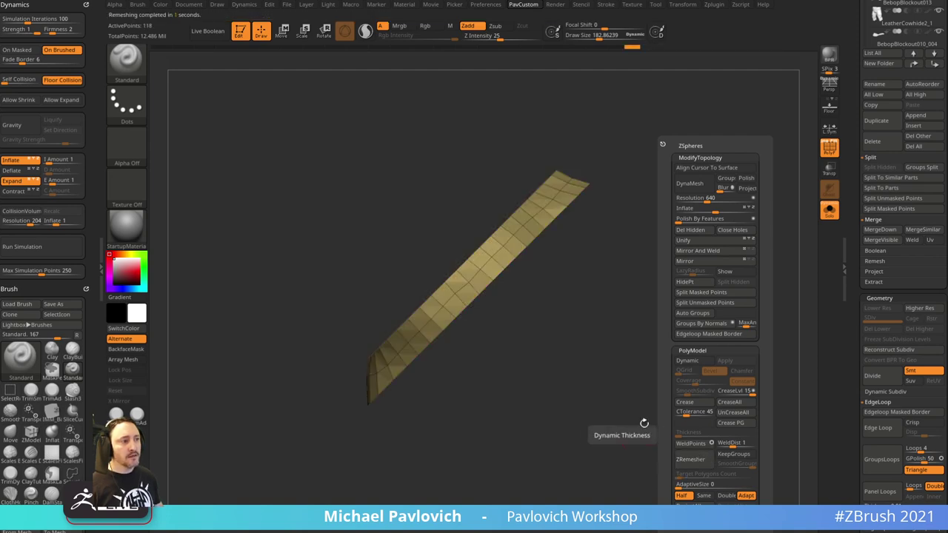
mouse_move(644, 423)
left_mouse_down()
mouse_move(683, 385)
mouse_move(743, 381)
mouse_move(681, 377)
mouse_move(709, 393)
mouse_move(711, 381)
mouse_move(653, 320)
left_mouse_up()
- Trim the uneven polygons at the strap's open ends by hiding them with SelectLasso and deleting the hidden faces
key("ctrl+shift")
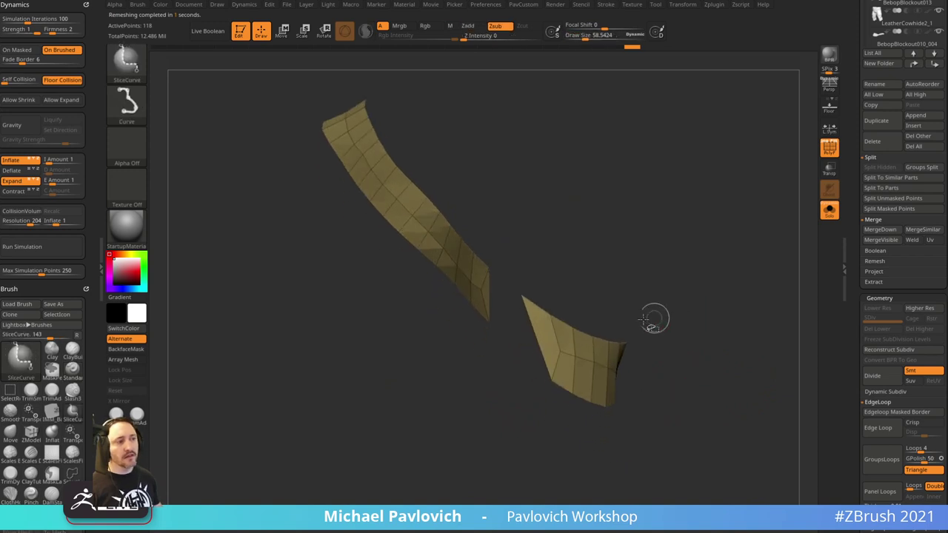
left_click(133, 65, "ctrl+shift")
left_click(181, 73, "ctrl+shift")
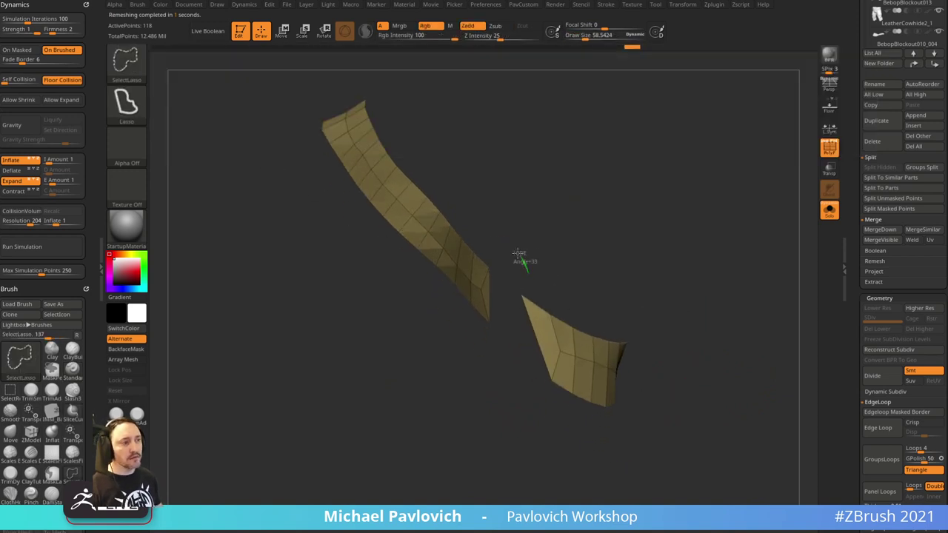
left_click_drag(519, 254, 534, 377, "ctrl+shift")
left_click_drag(547, 318, 549, 320, "ctrl+alt+shift")
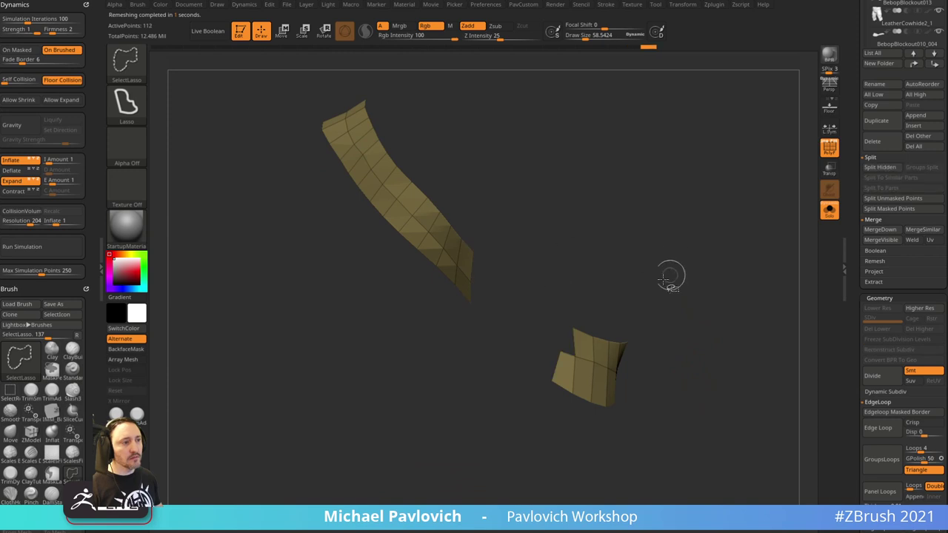
key("space")
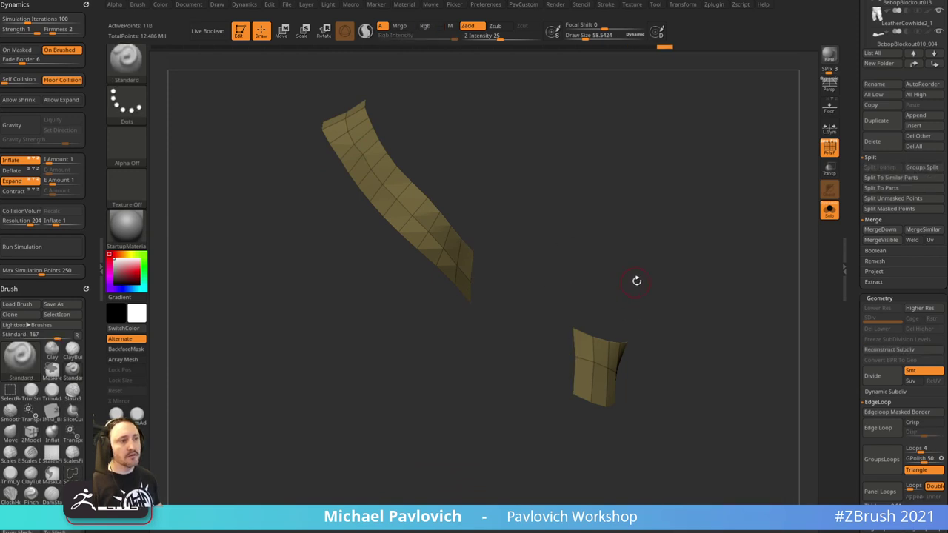
- Switch to the ZModeler brush and turn the strap to expose its open end
mouse_move(634, 276)
left_mouse_down()
mouse_move(673, 226)
mouse_move(651, 274)
left_mouse_up()
key("b")
key("z")
key("m")
- Try to extrude the strap's open end edge loop across the gap with the ZModeler Extrude action
key("space")
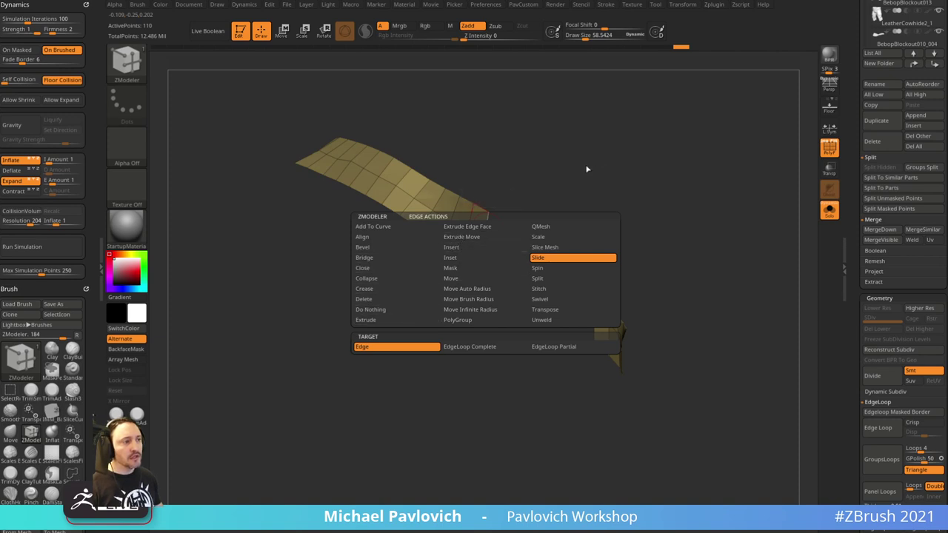
left_click(408, 320)
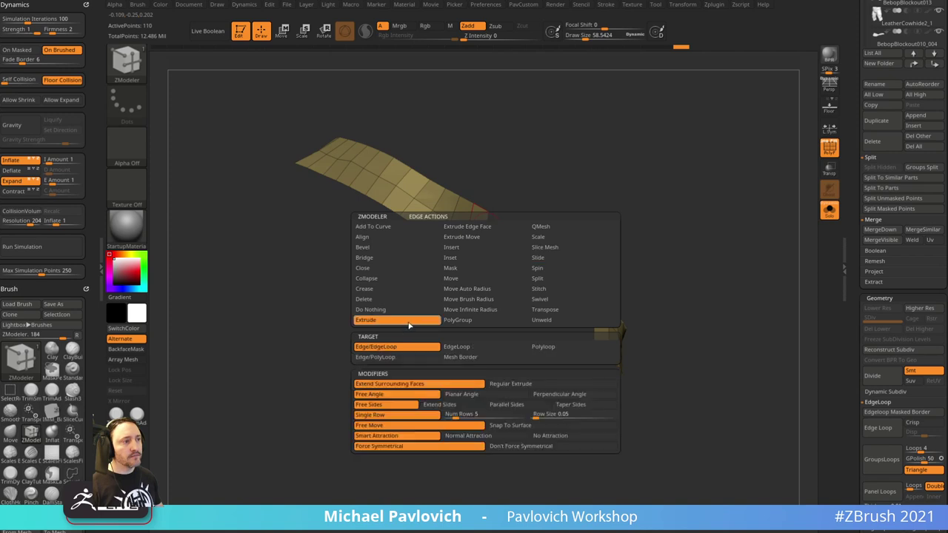
left_click_drag(463, 274, 601, 281)
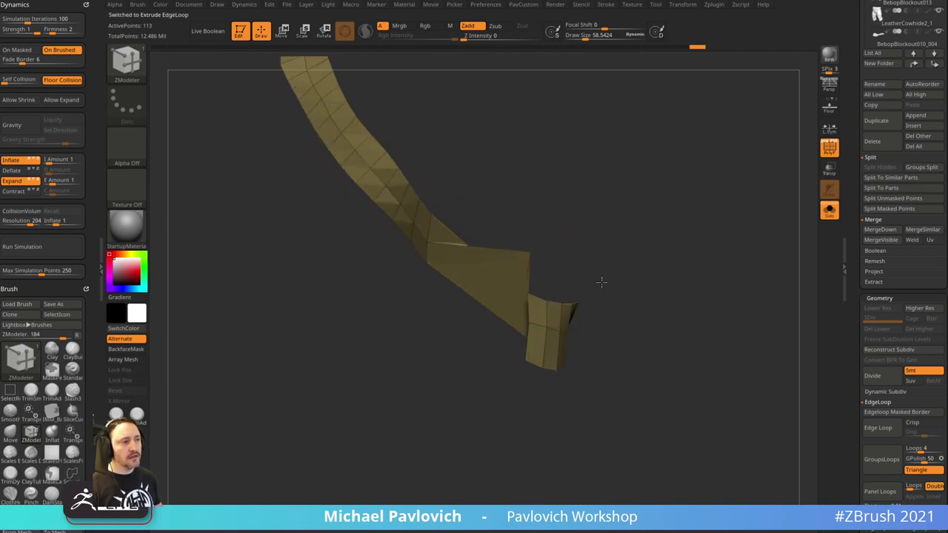
key("ctrl+z")
key("ctrl+z")
key("space")
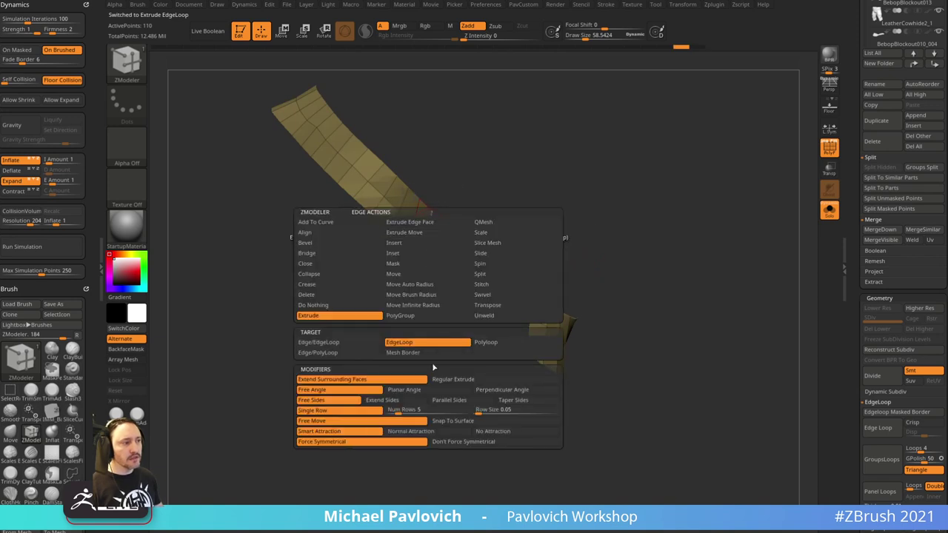
left_click_drag(434, 368, 629, 282)
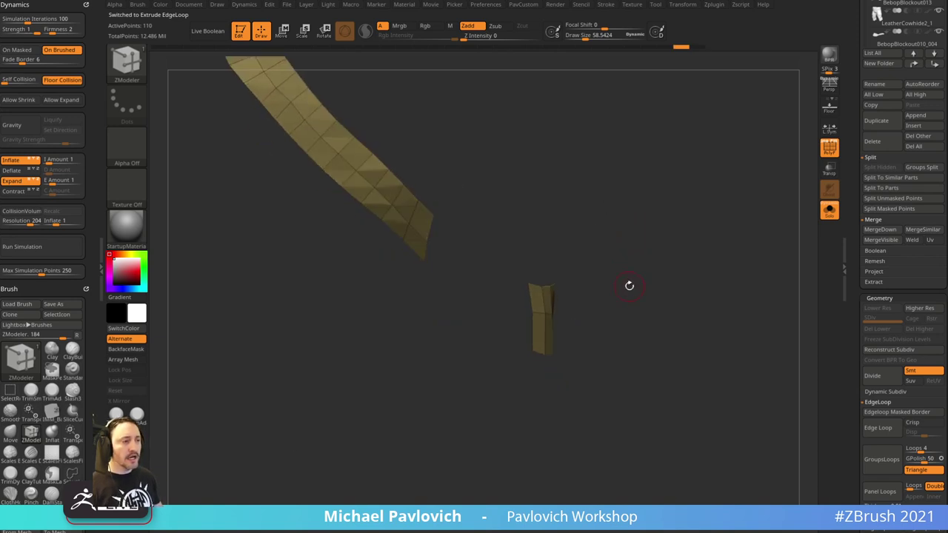
- Thicken the whole strap outward using the ZModeler QMesh polygon action with the Polygroup All target
key("space")
left_click(497, 246)
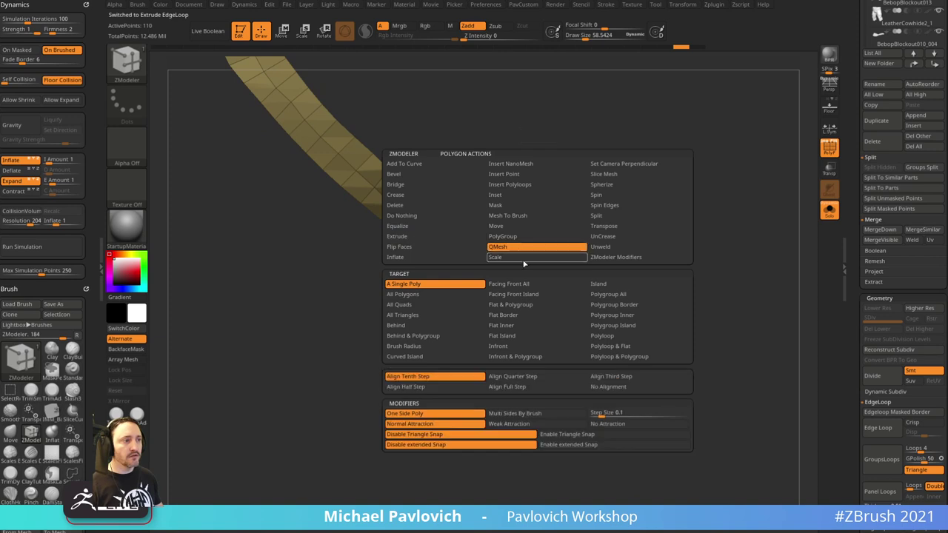
key("space")
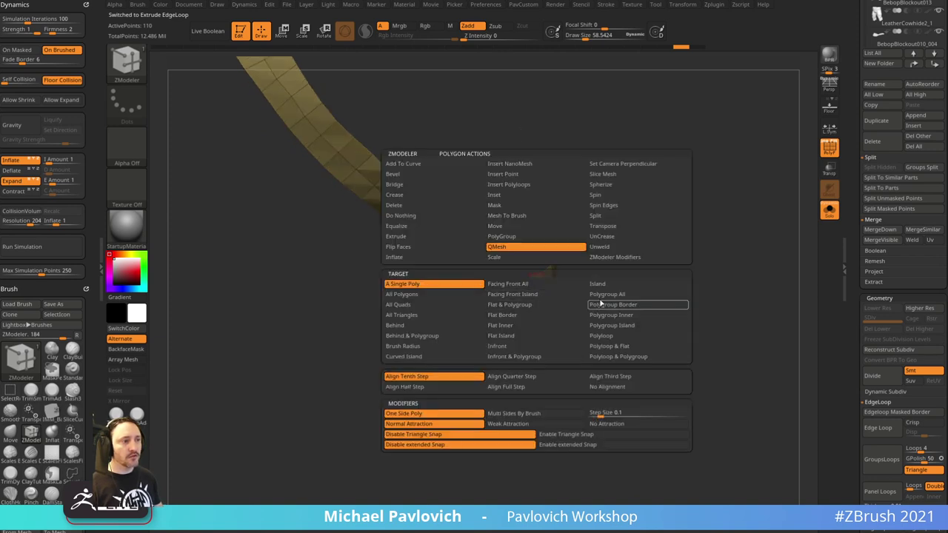
left_click(602, 296)
left_click_drag(542, 286, 654, 266)
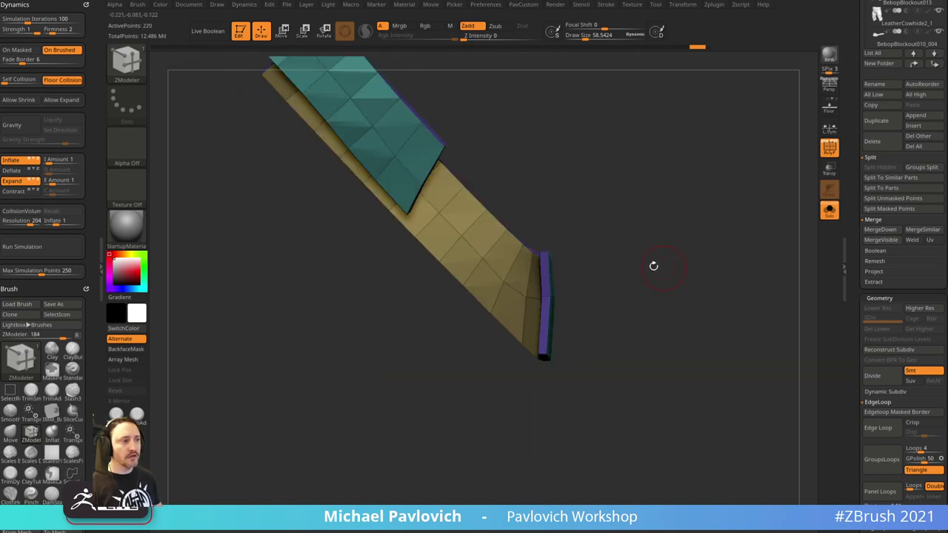
left_click_drag(544, 285, 545, 326, "alt")
left_click_drag(609, 297, 553, 264)
left_click_drag(462, 203, 419, 250)
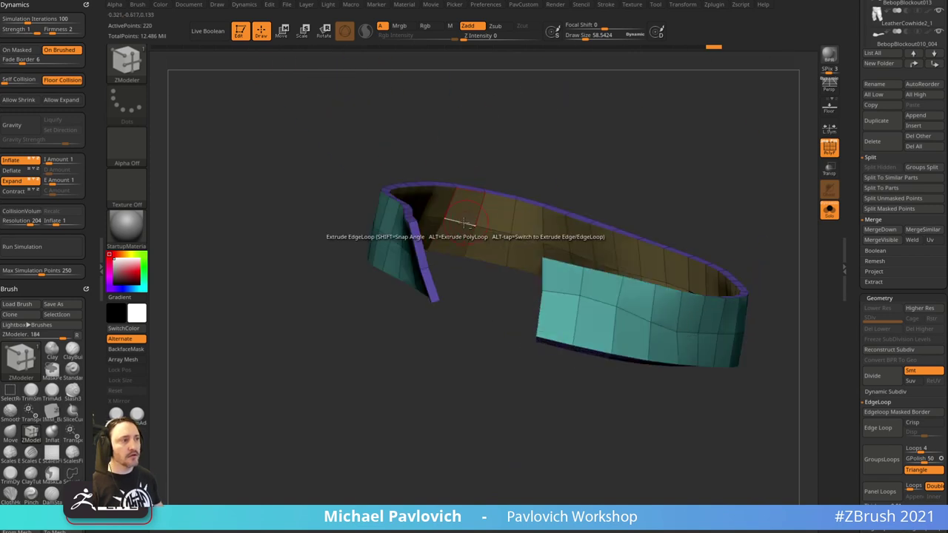
- Delete the cap polygons at one end of the strap with the ZModeler Delete action on single polygons
key("space")
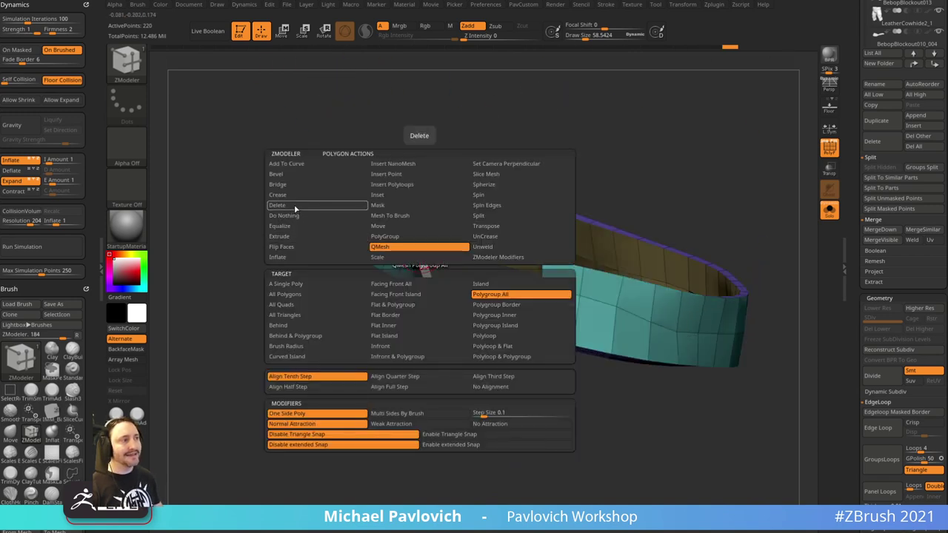
left_click(422, 245)
left_click(420, 252)
left_click_drag(338, 372, 374, 263)
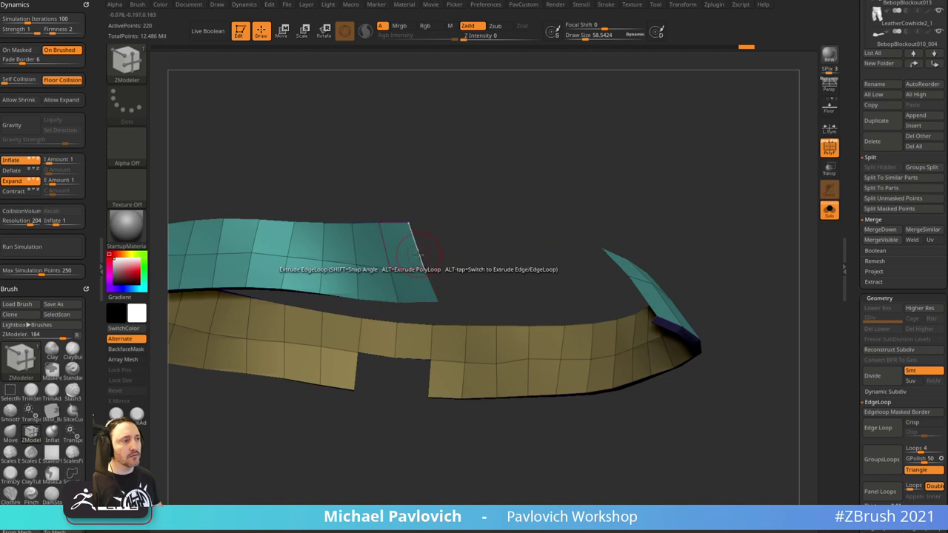
- Bridge the gap between the strap's two open ends with the ZModeler Bridge edge action and the Two Holes target
key("space")
left_click(360, 268)
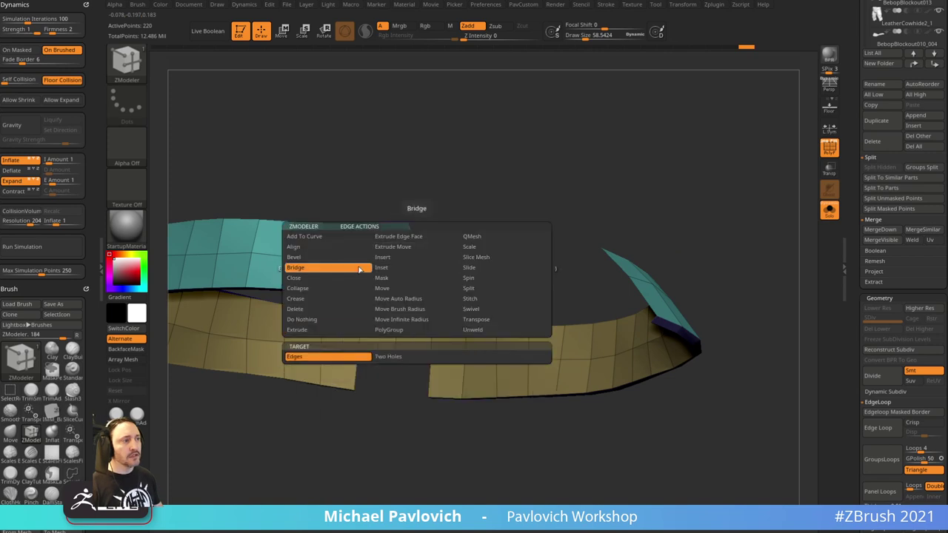
left_click(385, 357)
left_click_drag(445, 230, 502, 238)
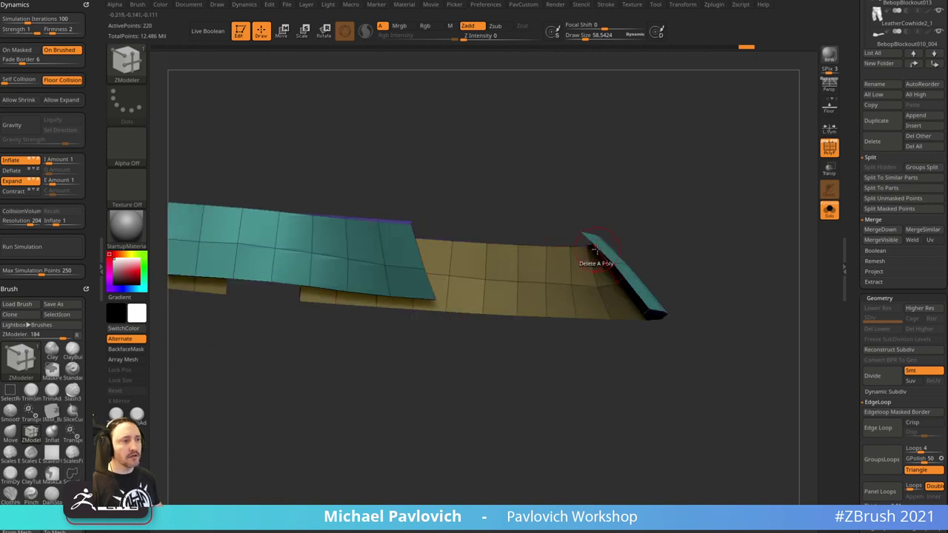
left_click_drag(595, 255, 627, 256)
right_click_drag(711, 269, 690, 256, "ctrl")
right_click_drag(690, 256, 759, 196)
left_click_drag(758, 195, 607, 271)
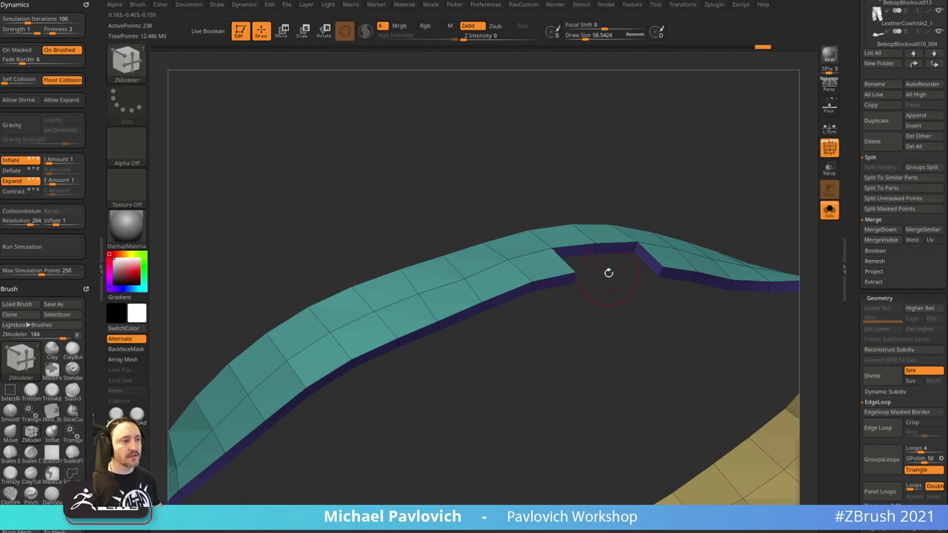
- Fill the notch in the strap's edge by pulling its side polygons across with ZModeler QMesh on single polygons
key("space")
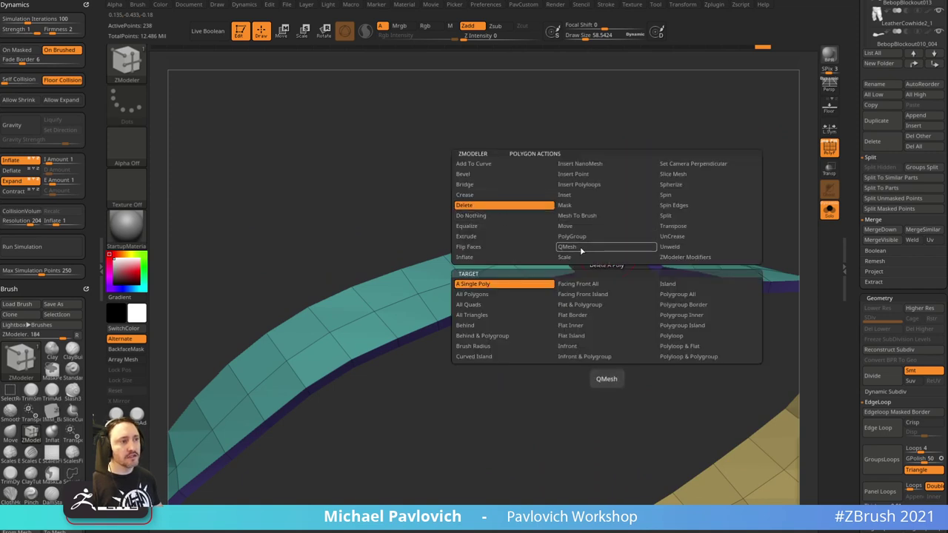
left_click(580, 248)
left_click(503, 285)
left_click_drag(617, 249, 637, 278)
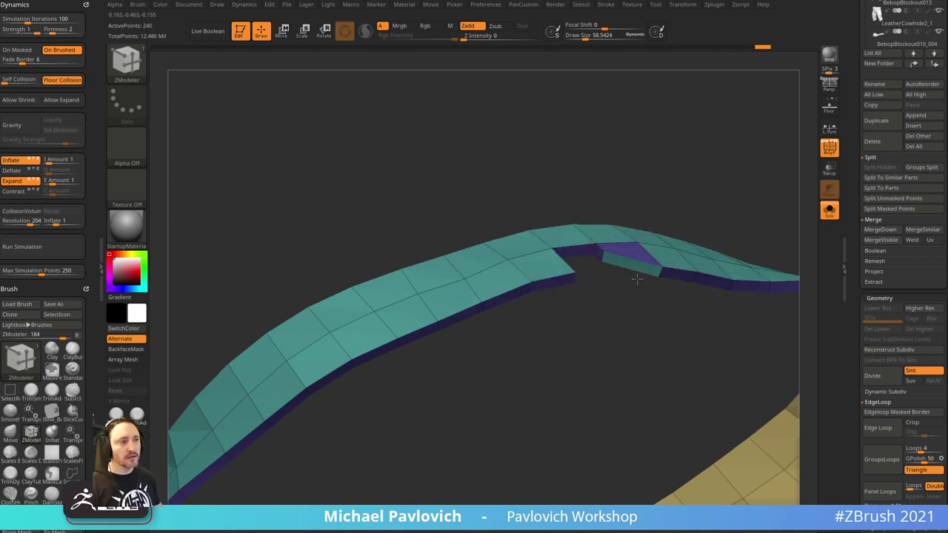
left_click_drag(578, 252, 711, 348)
- Regroup the strap with Groups By Normals and isolate a single broad face of the band
key("grave")
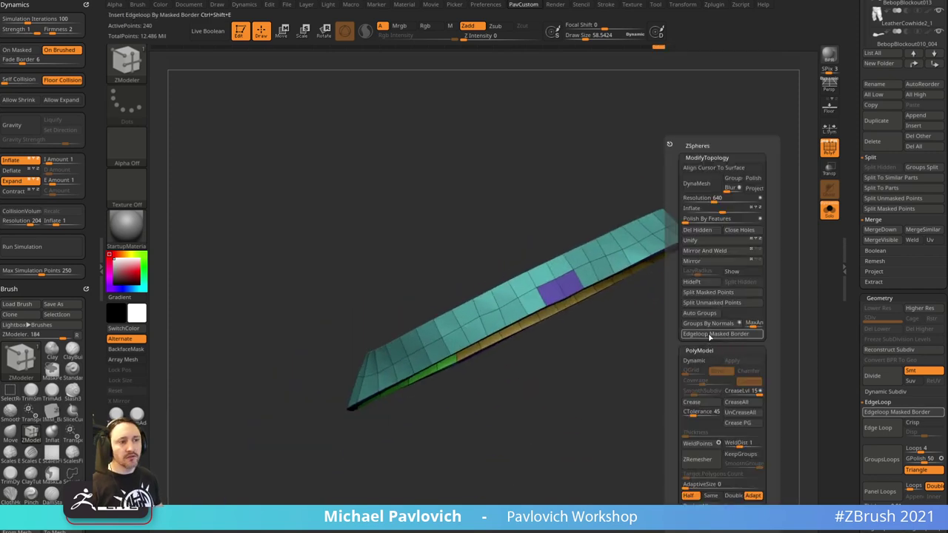
left_click(708, 323)
left_click_drag(604, 351, 600, 356)
left_click(599, 355, "ctrl+shift")
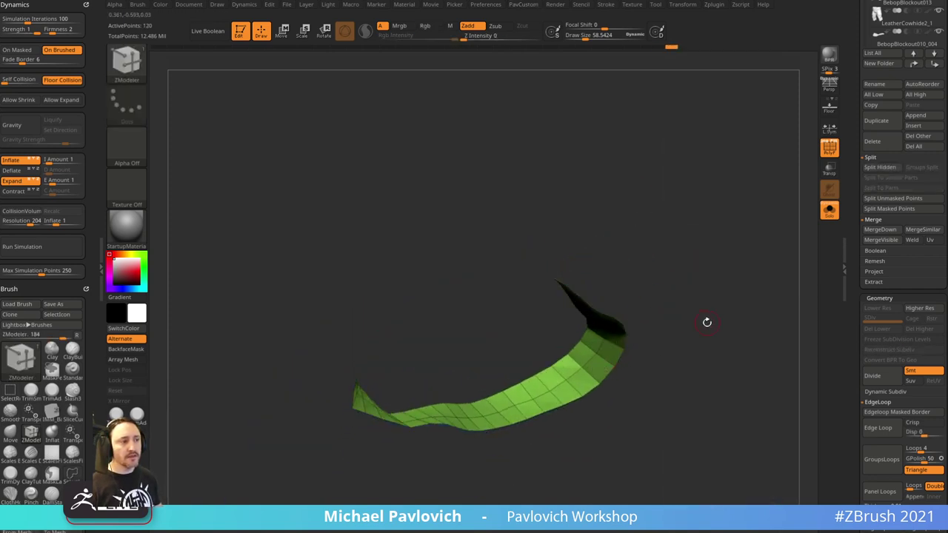
left_click_drag(707, 323, 662, 247)
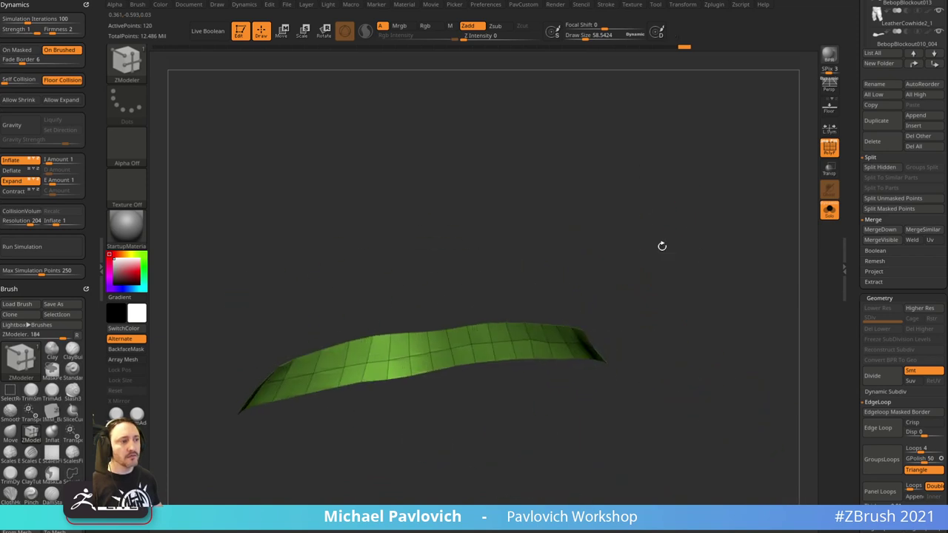
- Delete the strap's hidden polygons to keep a single-layer band, and display it together with the other subtools
key("space")
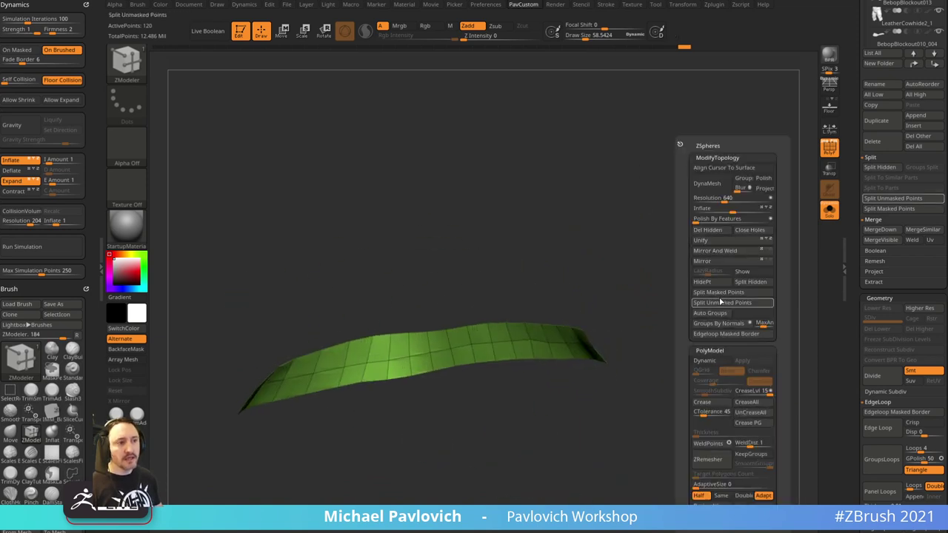
scroll(700, 348, "down", 2)
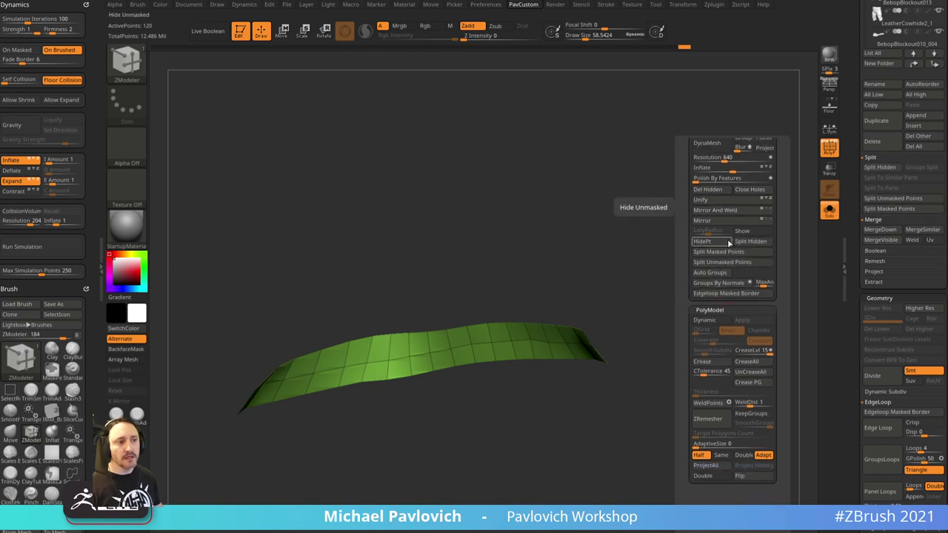
left_click(683, 288, "ctrl+shift")
left_click_drag(683, 288, 713, 259)
left_click(546, 334, "ctrl+shift")
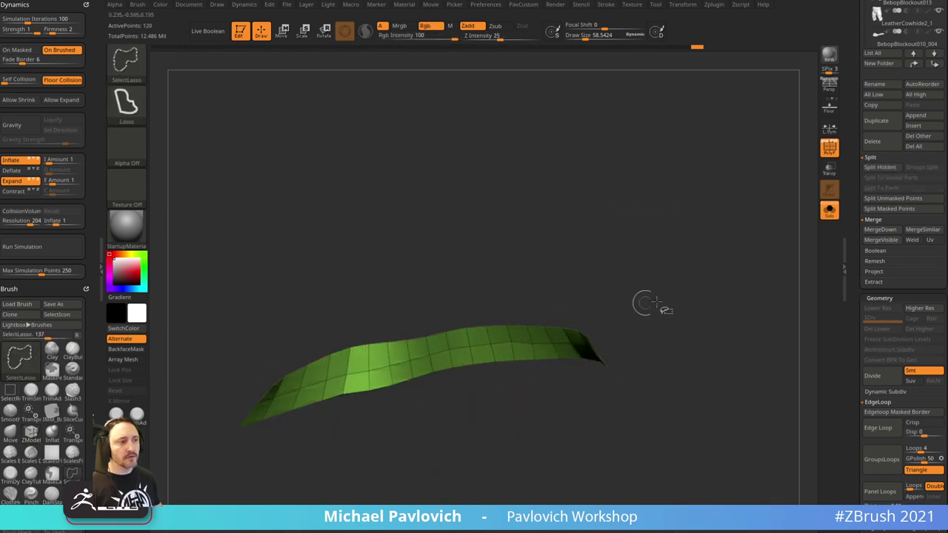
key("space")
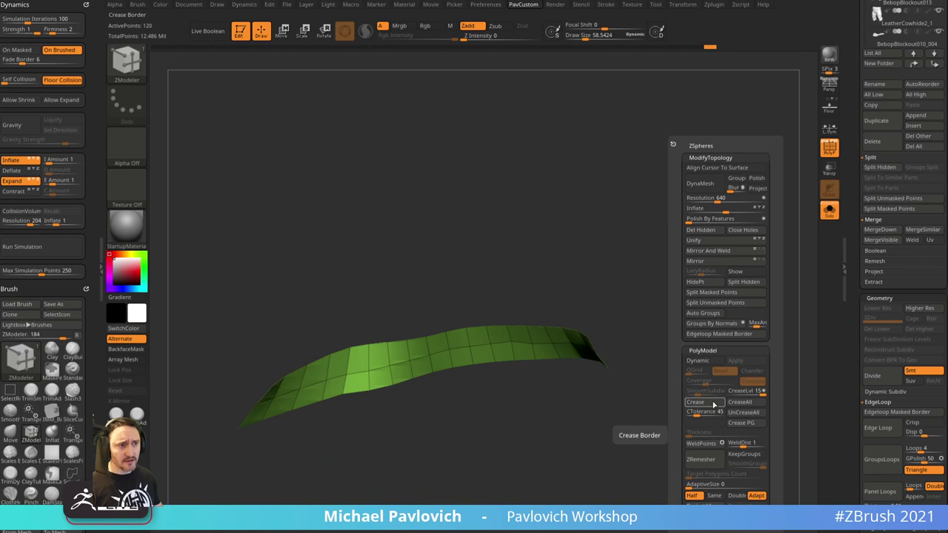
left_click(703, 231)
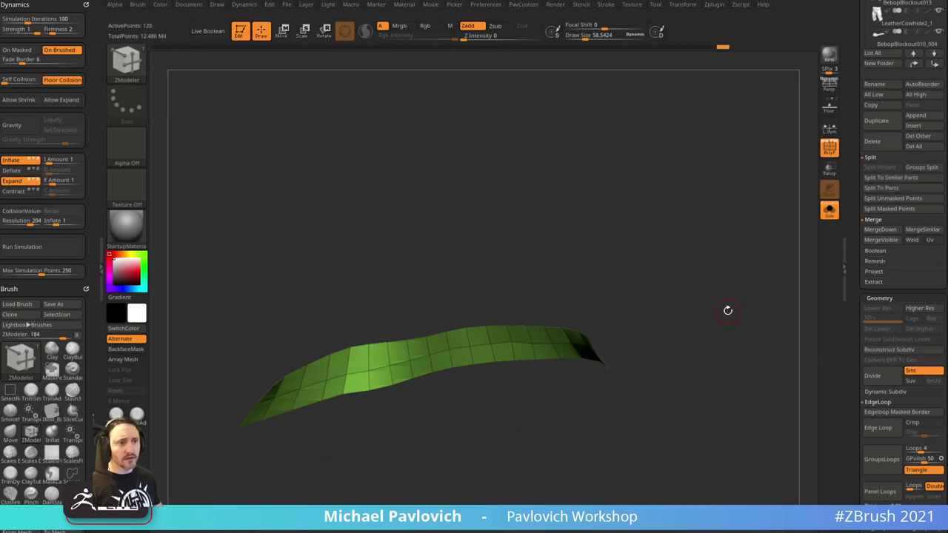
key("space")
left_click(712, 518)
left_click(829, 211)
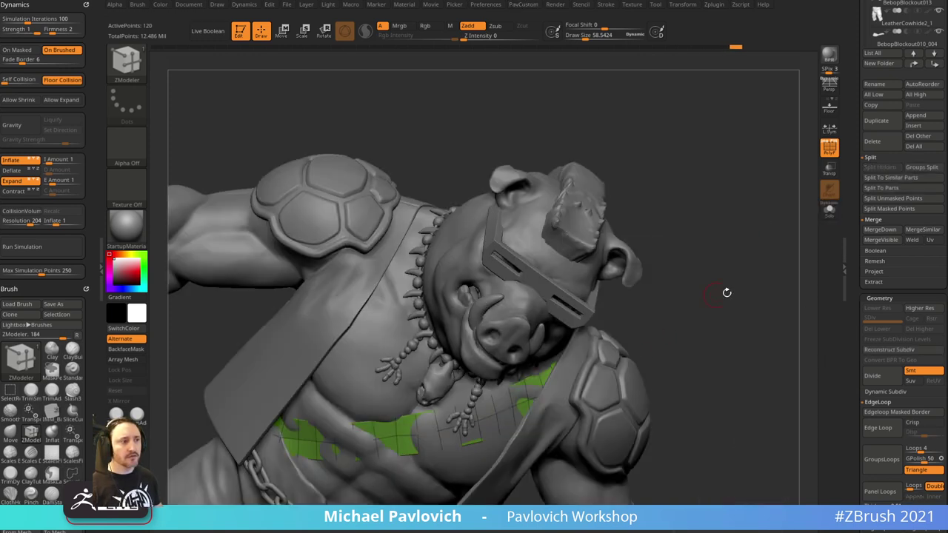
- View the chest from the front, set the draw size to 112, and reselect the ZModeler brush
mouse_move(726, 292)
left_mouse_down("shift")
mouse_move(770, 283)
mouse_move(760, 198)
mouse_move(778, 224)
mouse_move(762, 235)
mouse_move(778, 194)
left_mouse_up("shift")
key("s")
left_click(758, 237)
key("b")
key("s")
key("t")
key("s")
key("b")
key("z")
key("m")
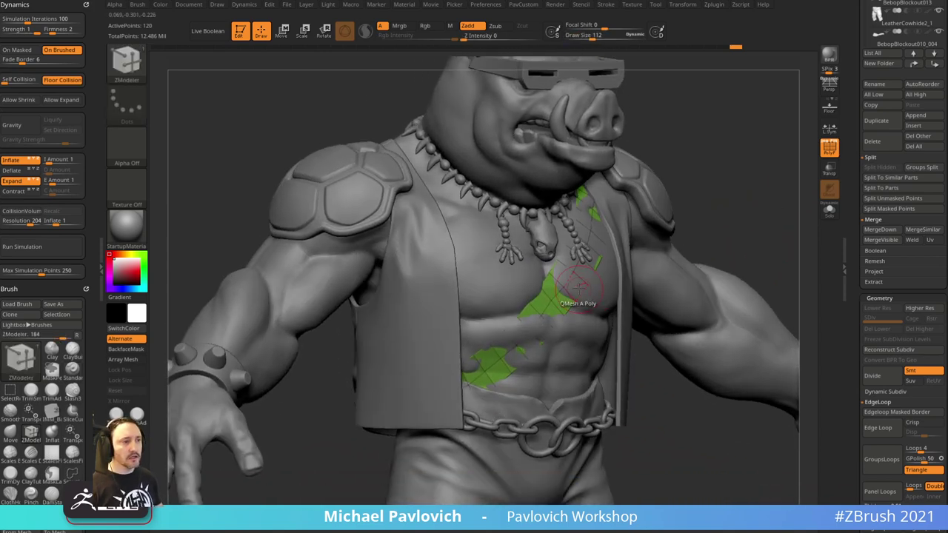
- Try to thicken the strap with the ZModeler QMesh polygon action and the Polygroup All target
key("space")
left_click(575, 284)
left_click_drag(853, 253, 852, 97)
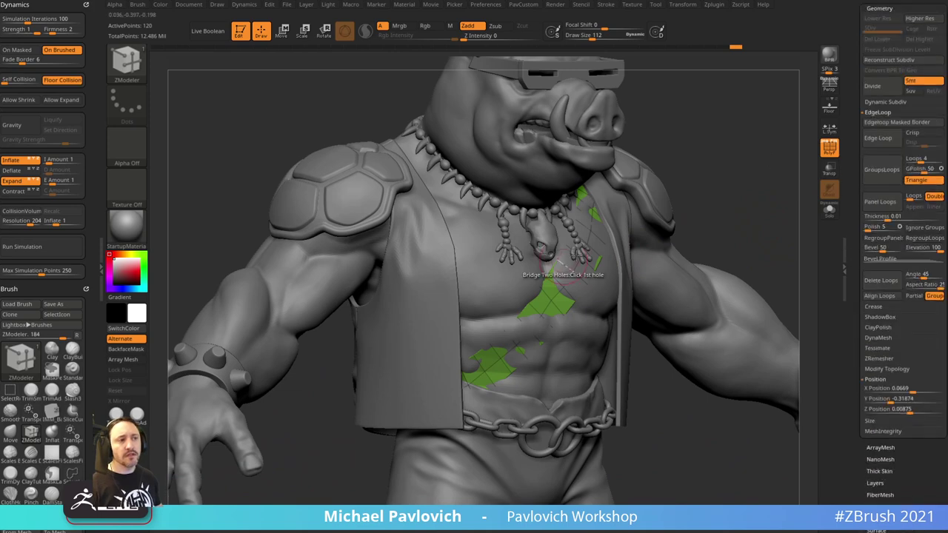
key("space")
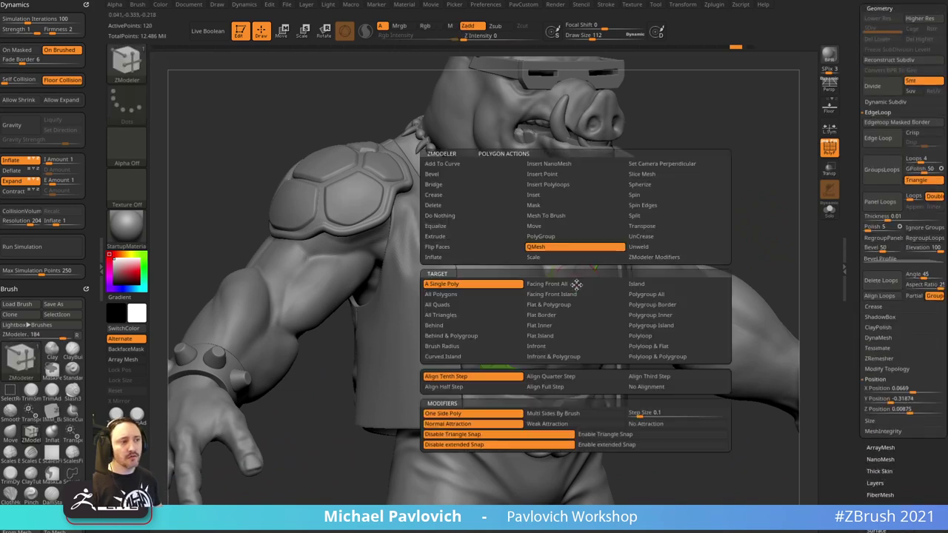
left_click(662, 302)
left_click(584, 286)
left_click_drag(584, 286, 587, 290)
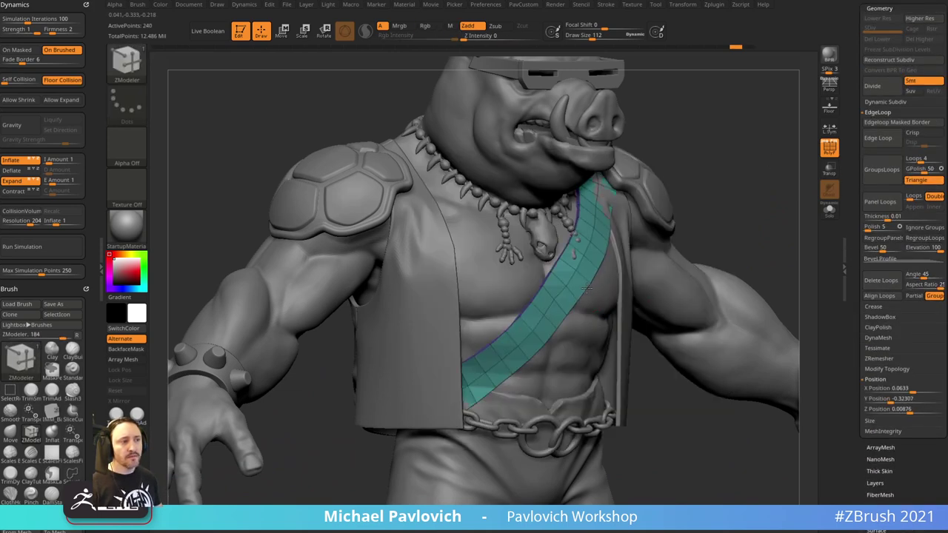
left_click_drag(727, 227, 751, 213)
key("ctrl+z")
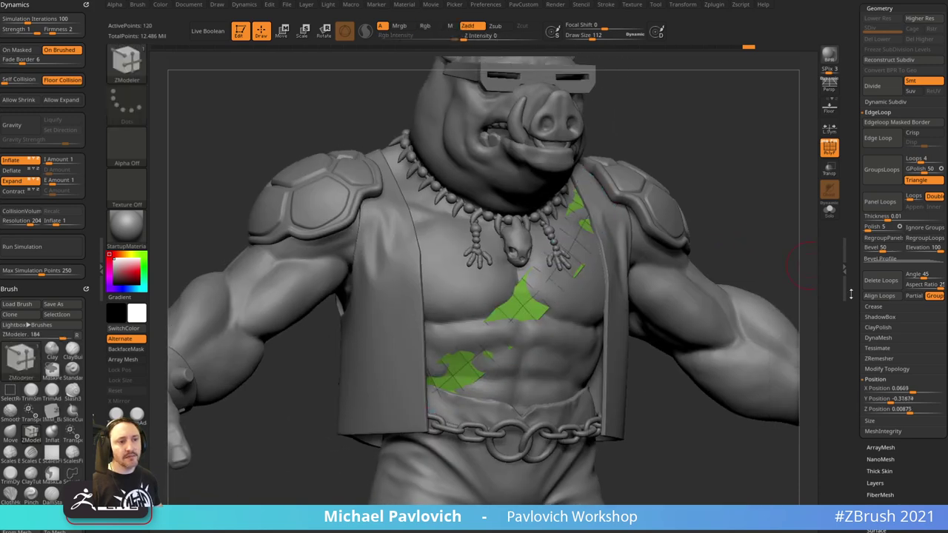
- Turn on Dynamic Subdiv for the strap and set its Thickness to 0.00963
mouse_move(852, 294)
left_mouse_down()
mouse_move(852, 259)
mouse_move(853, 287)
left_mouse_up()
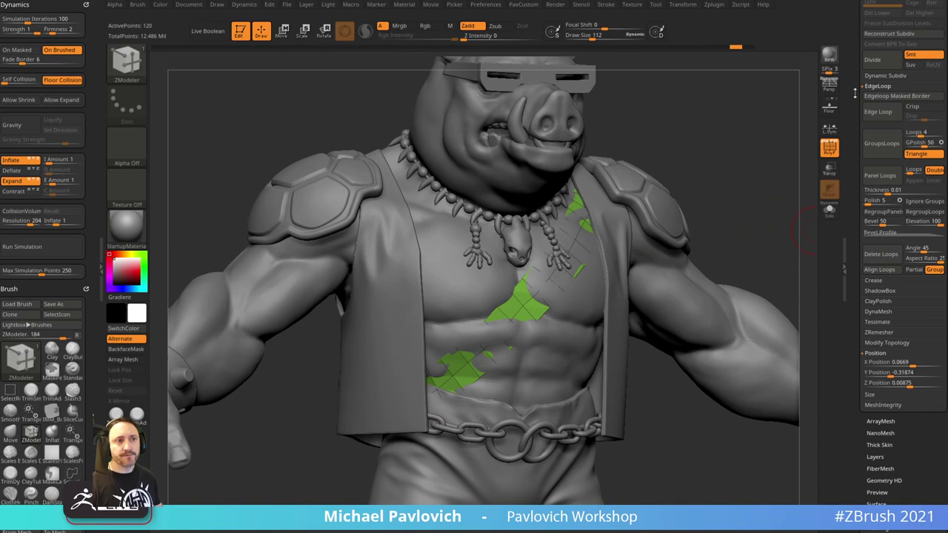
left_click(885, 75)
left_click(875, 85)
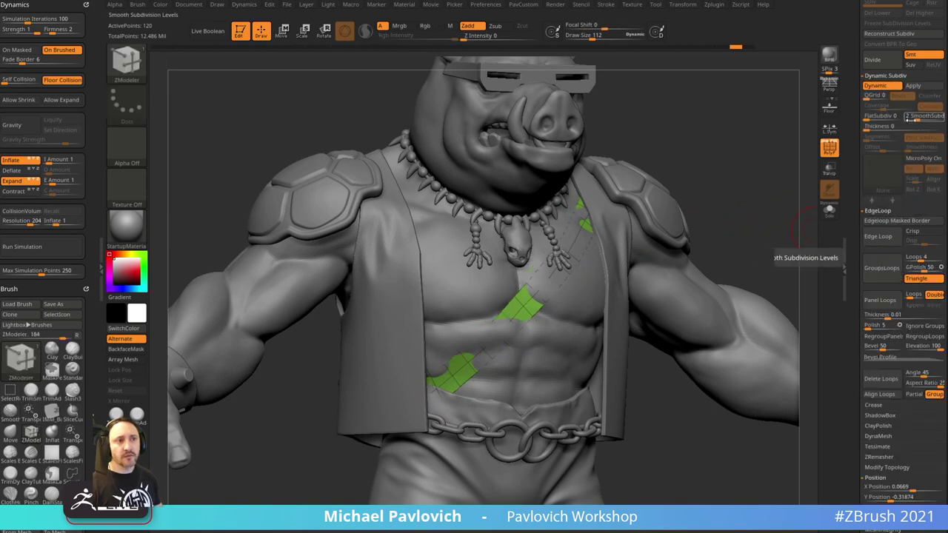
left_click_drag(868, 126, 895, 128)
left_click_drag(743, 139, 762, 209)
left_click_drag(883, 147, 891, 128)
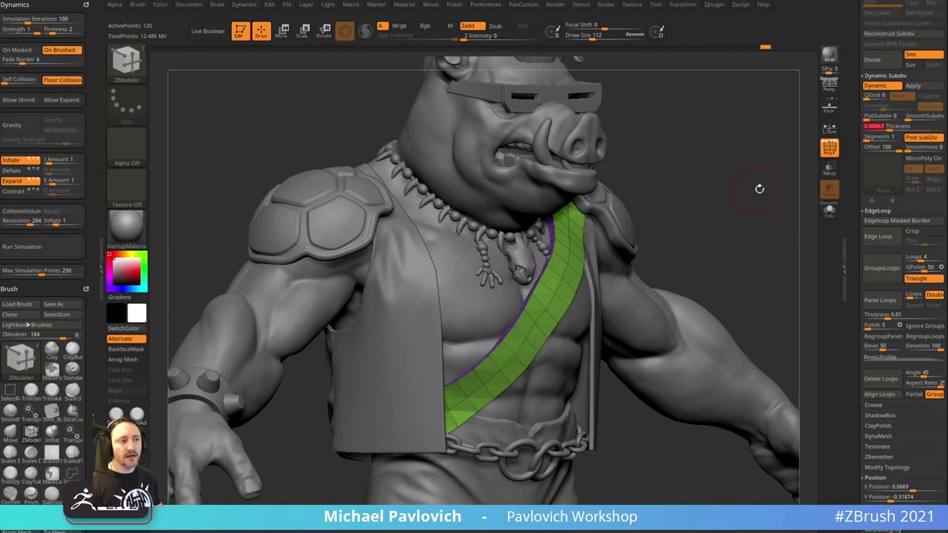
- Smooth the strap's surface with Polish By Features
mouse_move(760, 188)
left_mouse_down("shift")
mouse_move(750, 158)
mouse_move(771, 178)
left_mouse_up("shift")
key("space")
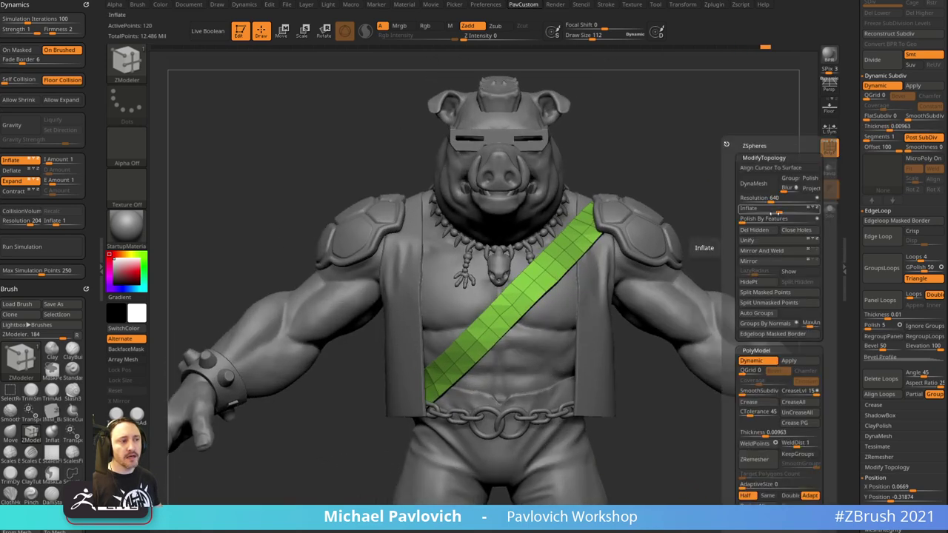
left_click(740, 219)
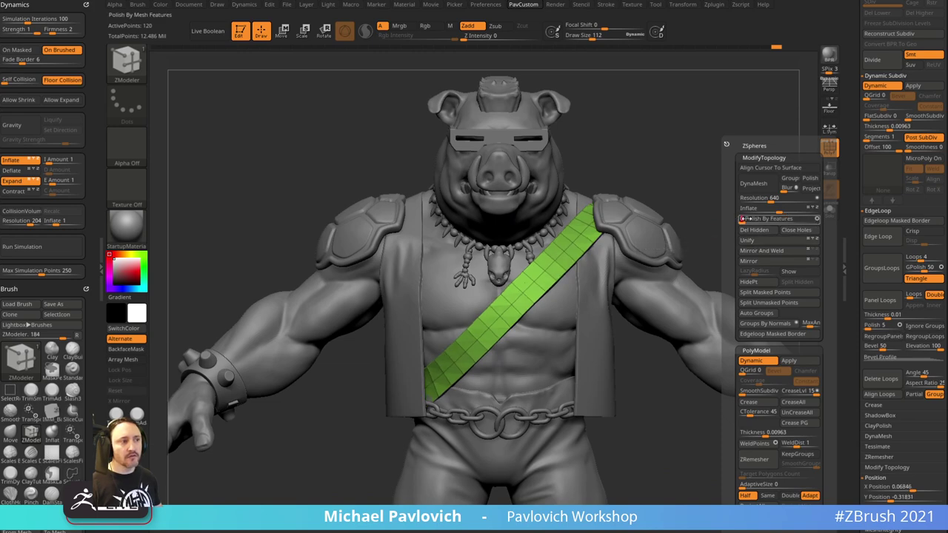
mouse_move(715, 203)
left_mouse_down()
mouse_move(709, 210)
mouse_move(739, 218)
mouse_move(719, 214)
left_mouse_up()
- Switch to the Move brush and enlarge the draw size to about 684
key("]")
key("]")
key("]")
key("]")
key("]")
key("]")
key("]")
key("]")
key("]")
key("b")
key("m")
key("v")
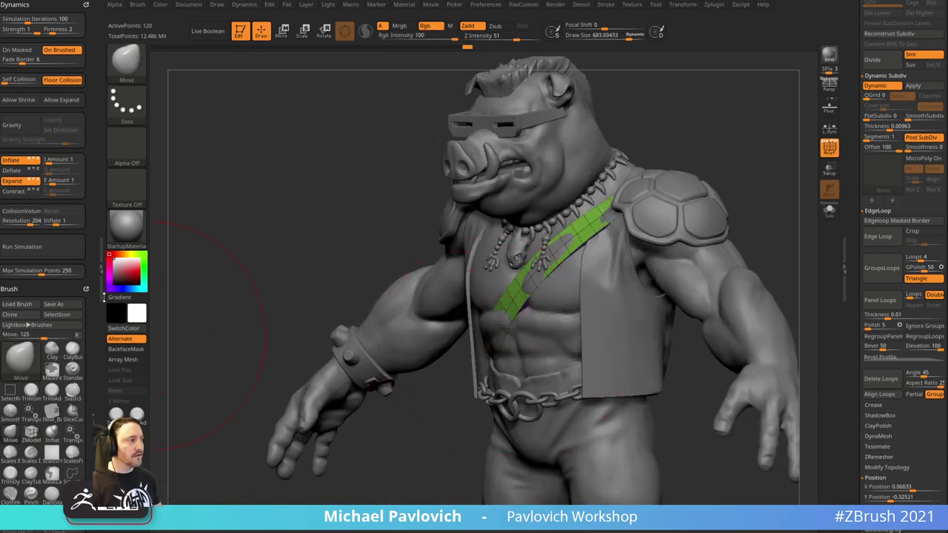
- Reshape the strap with the Move brush at a draw size of about 798 so it wraps the torso
left_click_drag(86, 340, 87, 177)
left_click_drag(66, 437, 66, 188)
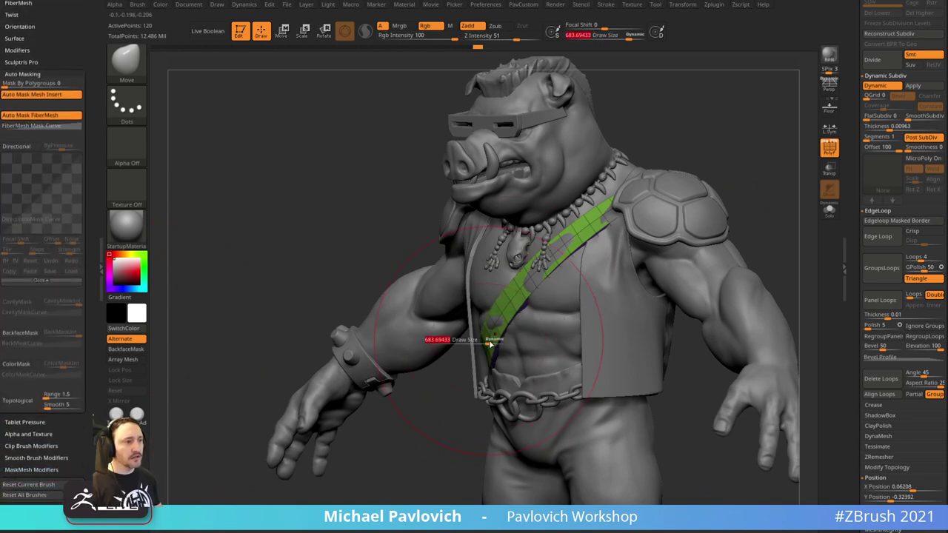
left_click_drag(490, 344, 491, 344)
right_click_drag(527, 292, 592, 241)
left_click_drag(556, 258, 548, 251)
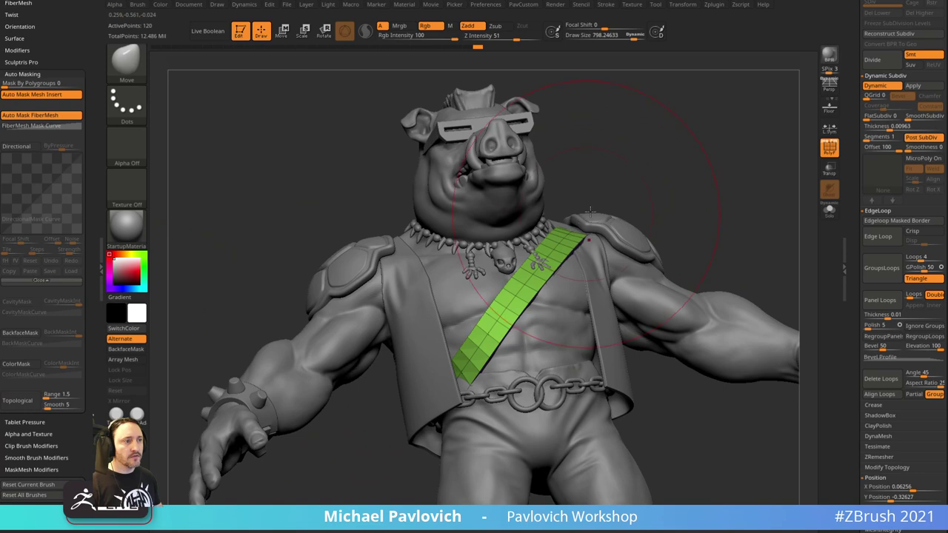
mouse_move(590, 212)
right_mouse_down()
mouse_move(521, 376)
mouse_move(478, 434)
mouse_move(573, 448)
mouse_move(417, 385)
right_mouse_up()
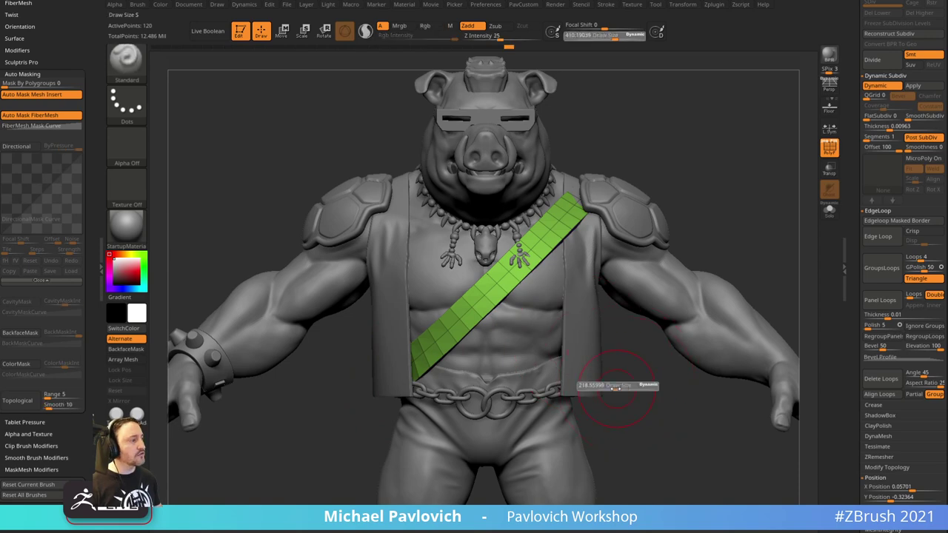
- Make the body the active subtool, hide the polyframe, and isolate the body with Solo
mouse_move(626, 387)
right_mouse_down()
mouse_move(627, 415)
mouse_move(471, 356)
right_mouse_up()
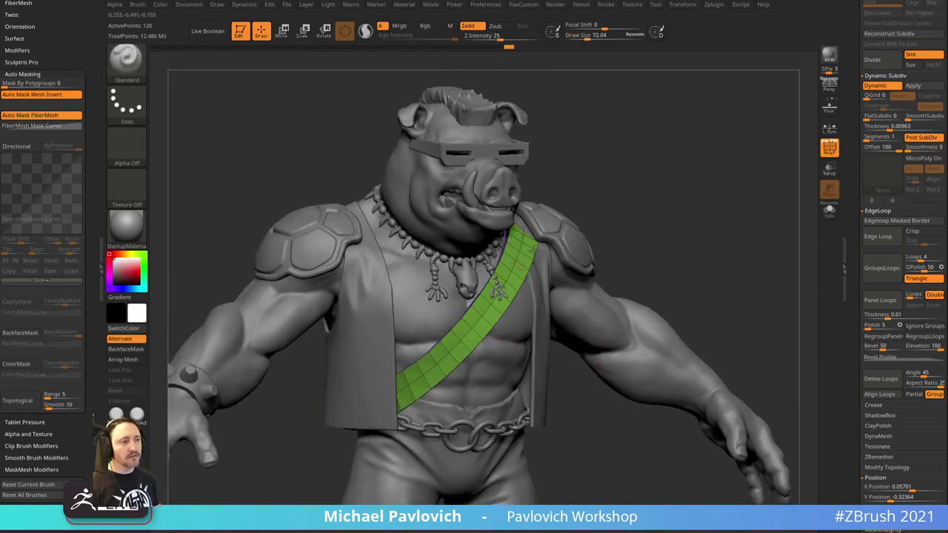
mouse_move(699, 242)
right_mouse_down("alt")
mouse_move(701, 266)
mouse_move(730, 247)
right_mouse_up("alt")
key("s")
key("s")
right_click_drag(741, 202, 699, 245)
left_click(433, 315, "alt")
left_click(832, 151)
left_click(832, 217)
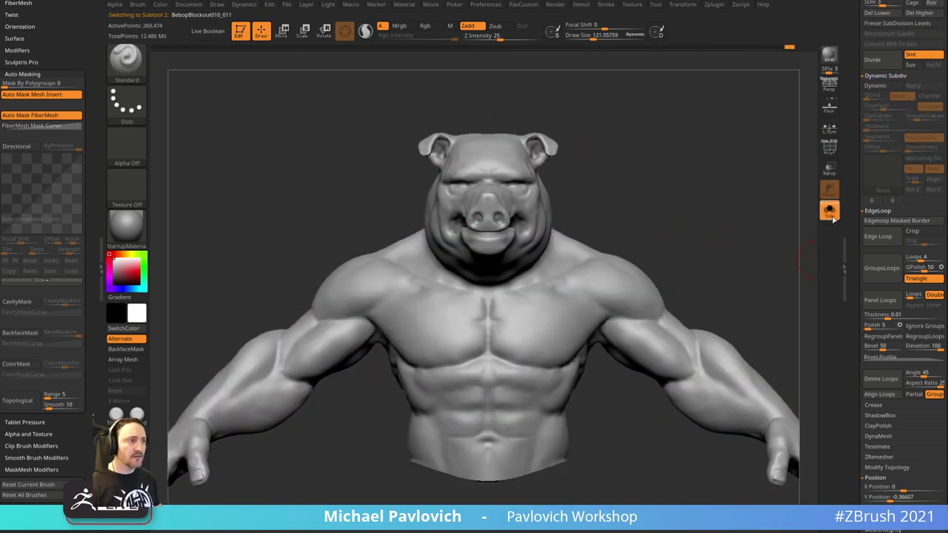
- Duplicate the isolated body subtool
left_click(830, 211)
left_click(829, 211)
right_click_drag(717, 257, 731, 249)
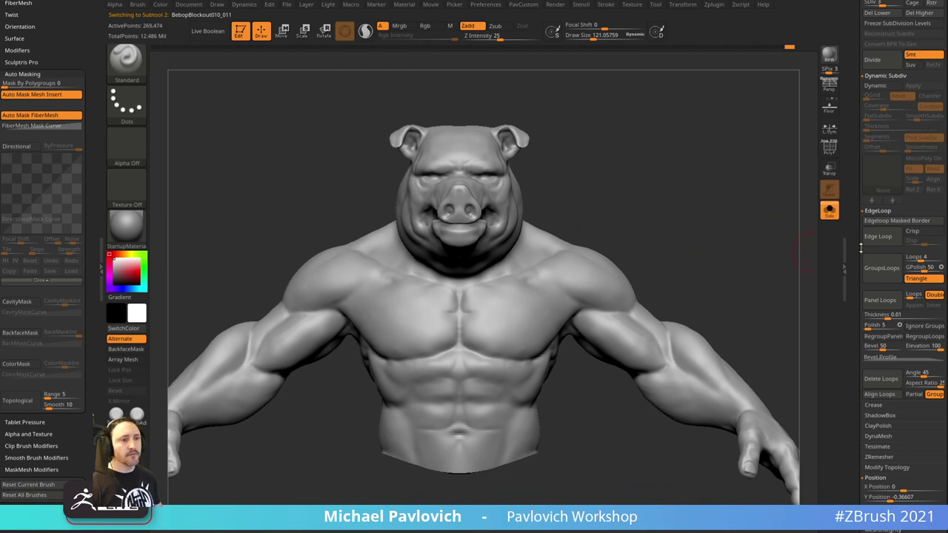
scroll(860, 248, "up", 10)
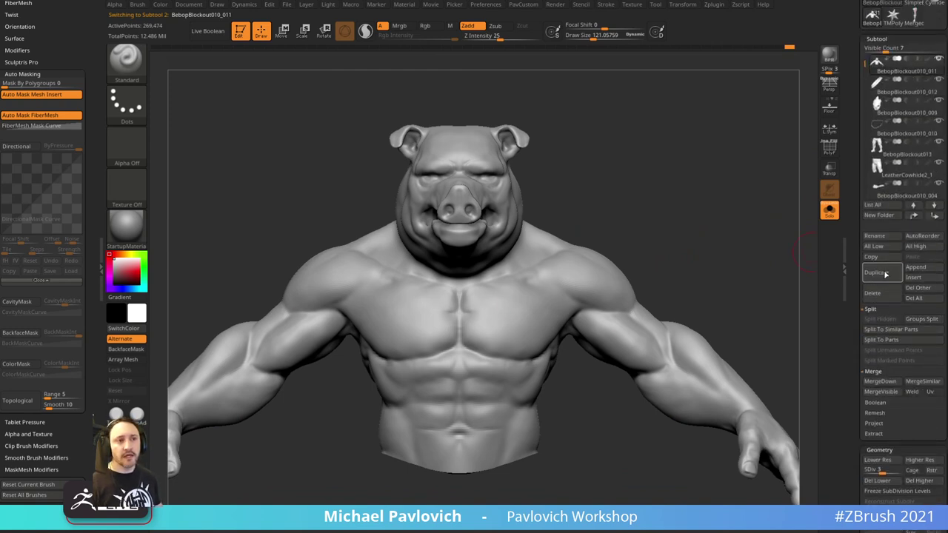
left_click(868, 273)
- Examine the duplicated body's polygroups in polyframe display, both among the other subtools and on its own
left_click(829, 148)
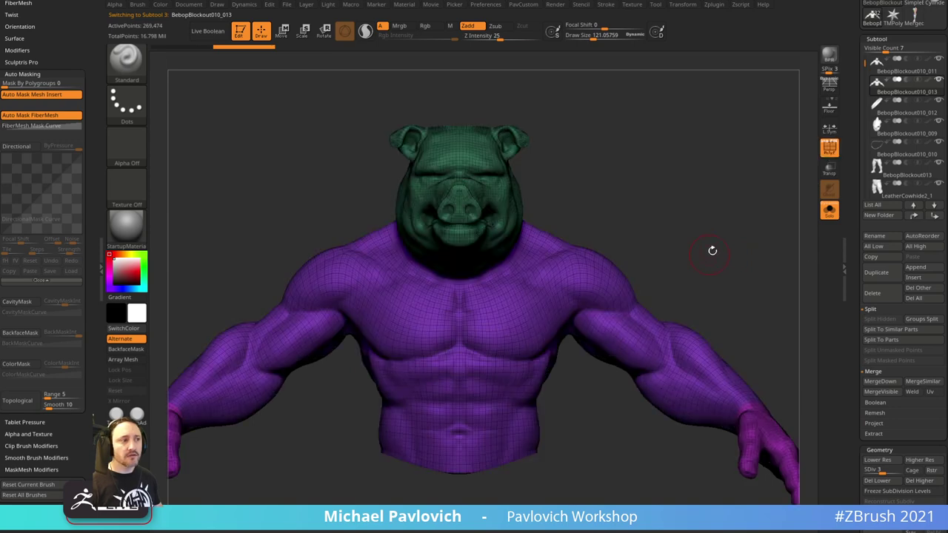
left_click(829, 211)
right_click_drag(767, 217, 724, 236, "alt")
left_click(829, 211)
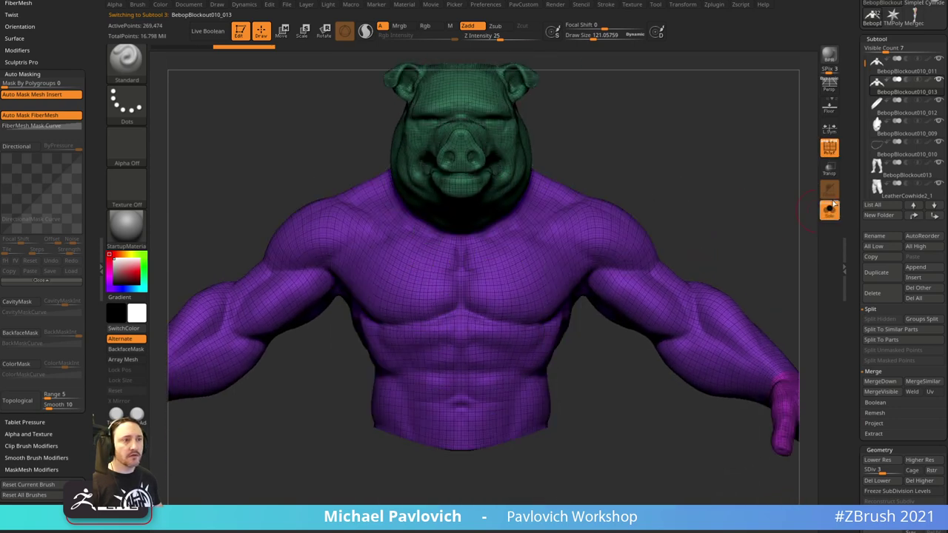
left_click(829, 147)
right_click_drag(767, 209, 717, 228, "alt")
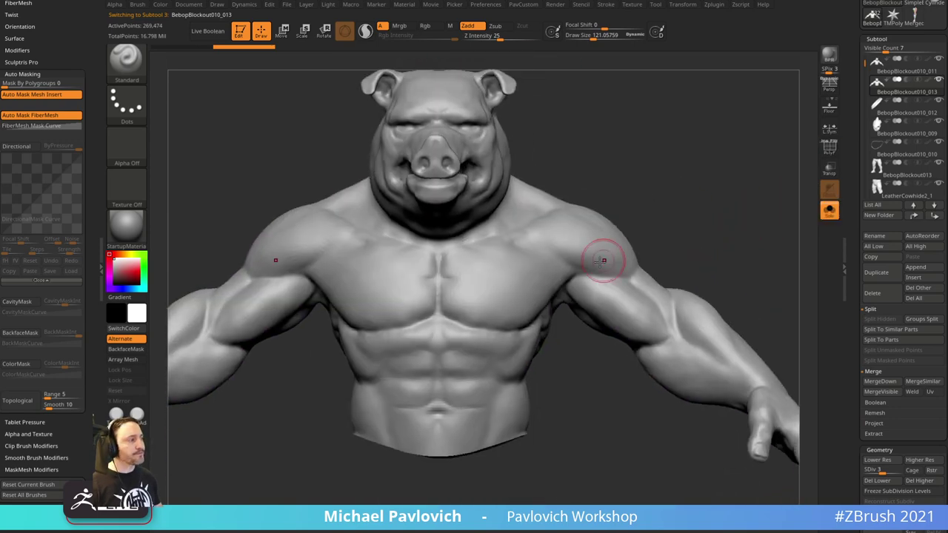
right_click_drag(676, 184, 675, 156, "alt")
right_click_drag(631, 277, 691, 210)
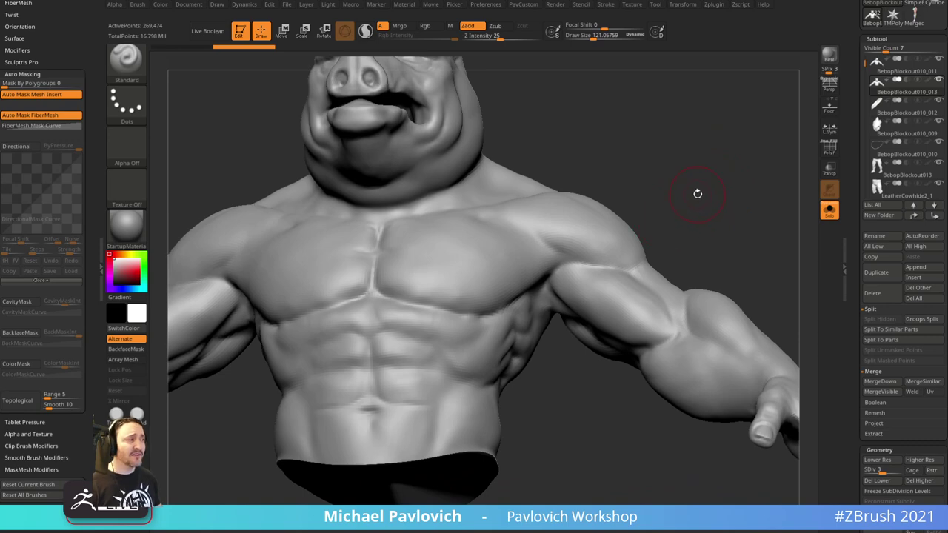
key("s")
right_click_drag(693, 197, 704, 186)
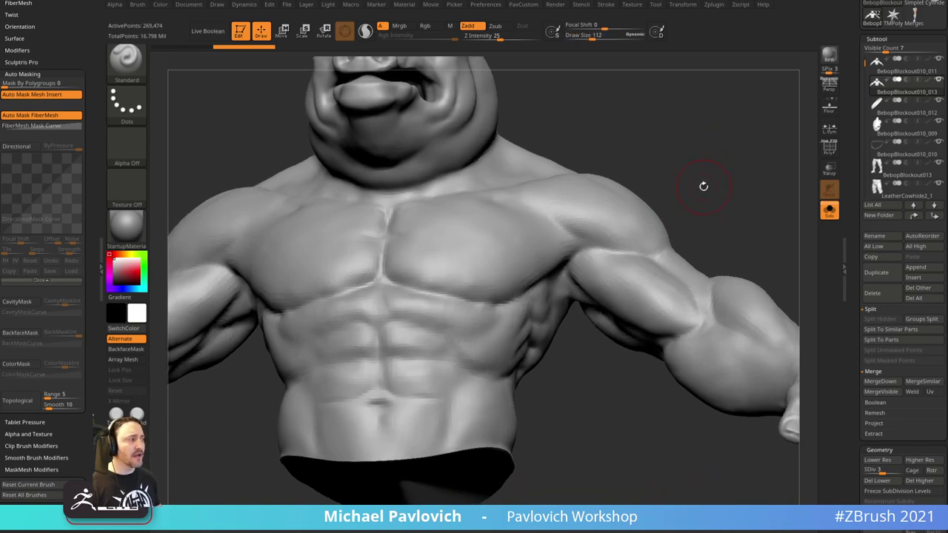
key("s")
left_click_drag(703, 186, 709, 187)
right_click_drag(715, 190, 635, 208)
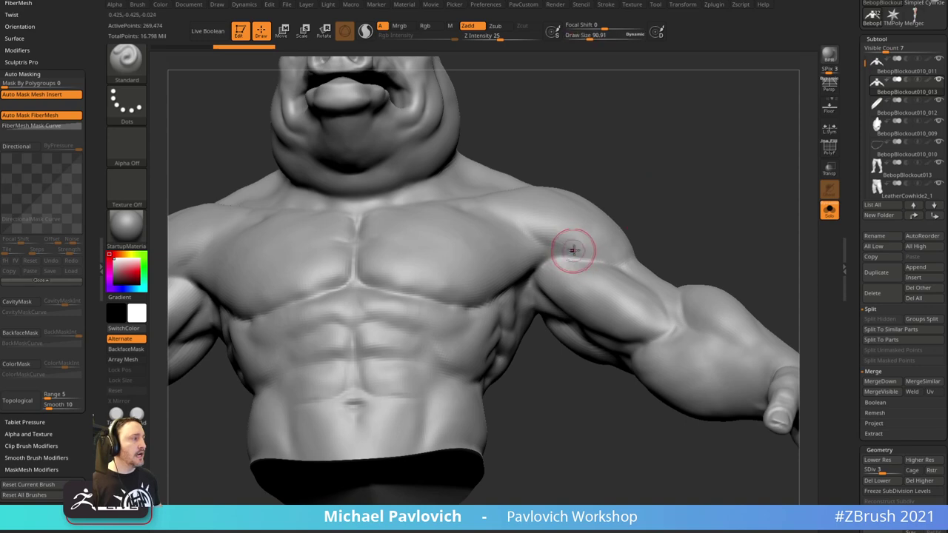
mouse_move(551, 247)
left_mouse_down("ctrl")
mouse_move(541, 243)
mouse_move(548, 261)
left_mouse_up("ctrl")
right_click_drag(548, 289, 561, 253)
left_click_drag(542, 308, 540, 345, "ctrl")
right_click_drag(637, 182, 666, 244)
left_click_drag(707, 218, 734, 237, "ctrl")
mouse_move(734, 237)
right_mouse_down()
mouse_move(725, 179)
mouse_move(686, 165)
mouse_move(622, 182)
mouse_move(734, 206)
right_mouse_up()
- Choose the Topology brush and delete the duplicated body's higher and lower subdivision levels
key("b")
key("t")
key("o")
scroll(854, 337, "down", 5)
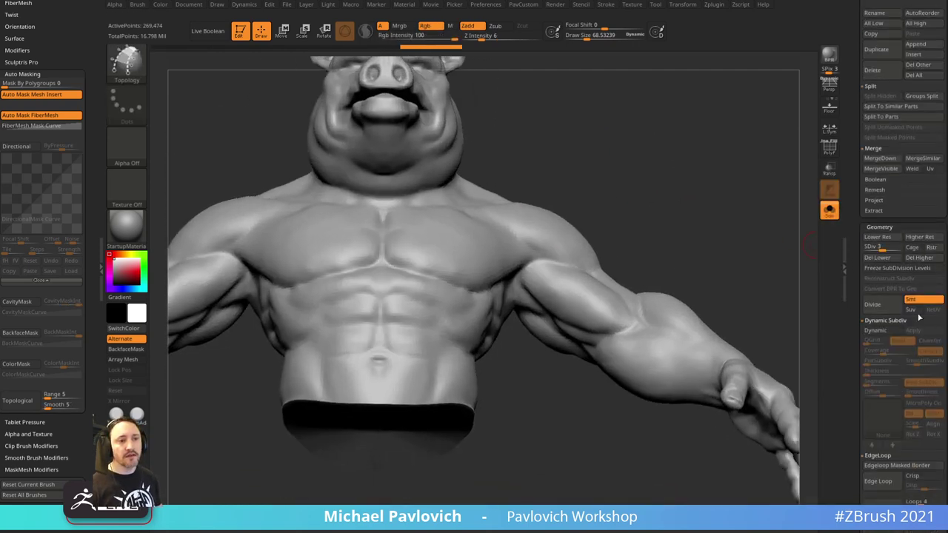
left_click(918, 258)
left_click_drag(768, 288, 550, 258)
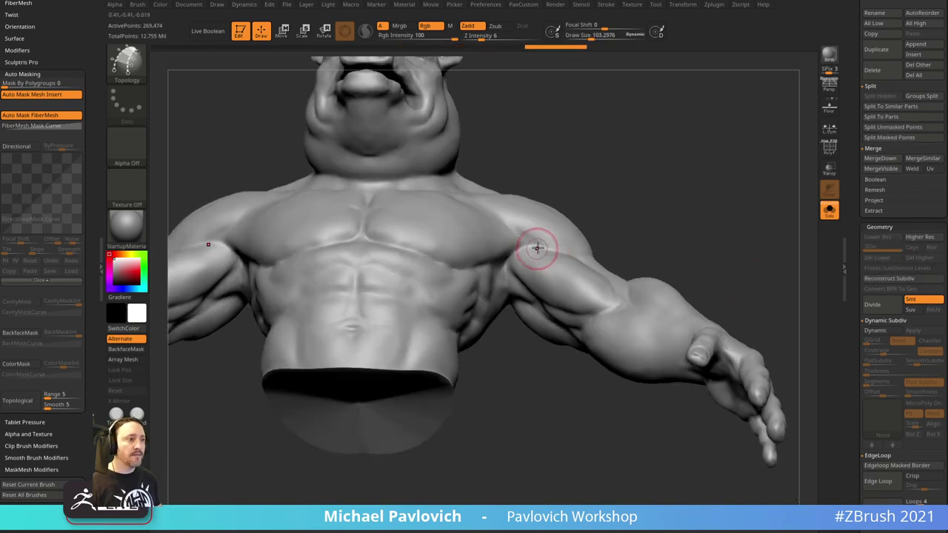
- Draw two side-by-side topology curves from the front of the shoulder under the armpit to the back at a draw size of about 79
key("bracketleft")
left_click_drag(641, 189, 525, 288)
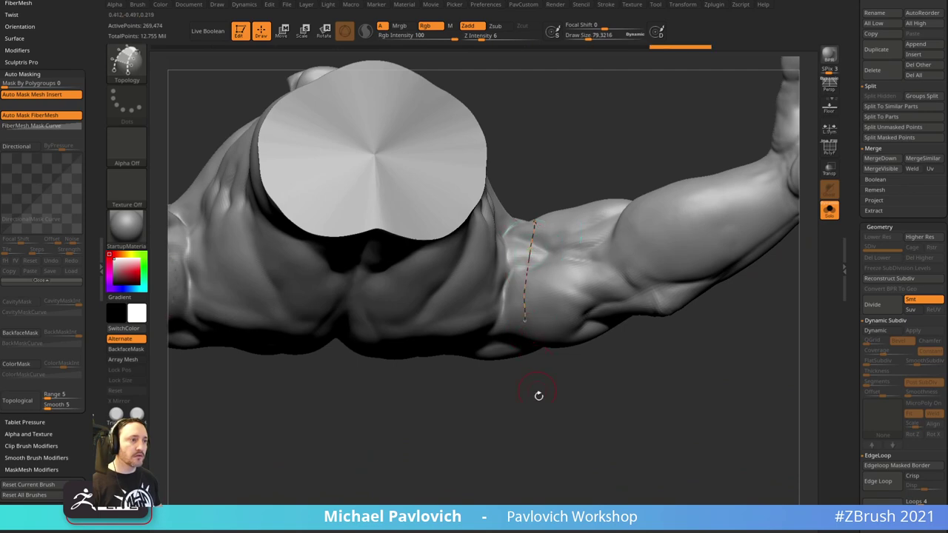
left_click_drag(538, 395, 527, 285)
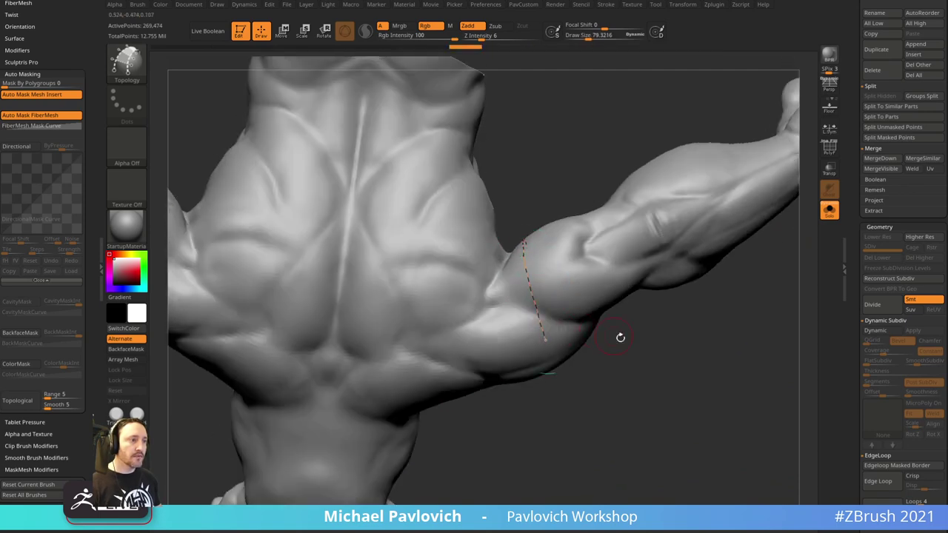
left_click_drag(620, 336, 507, 208)
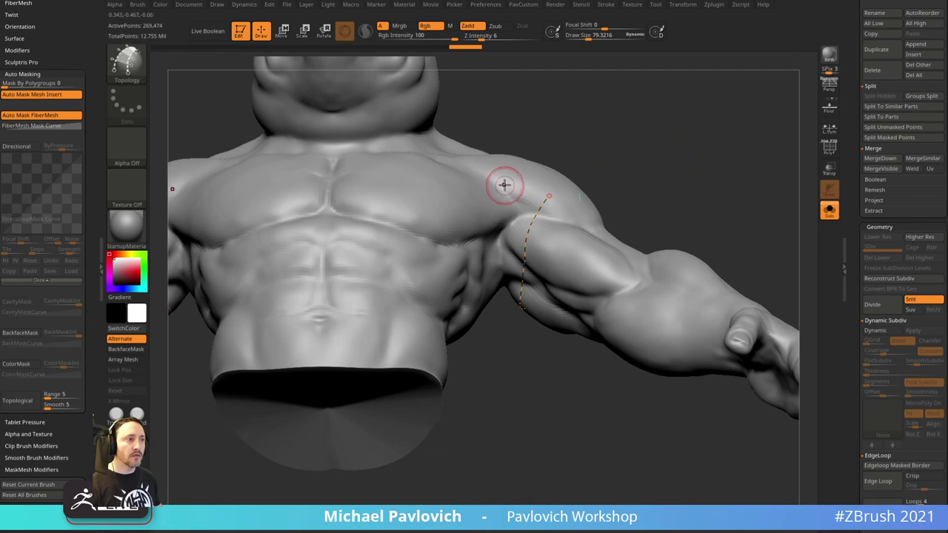
left_click_drag(504, 355, 499, 241)
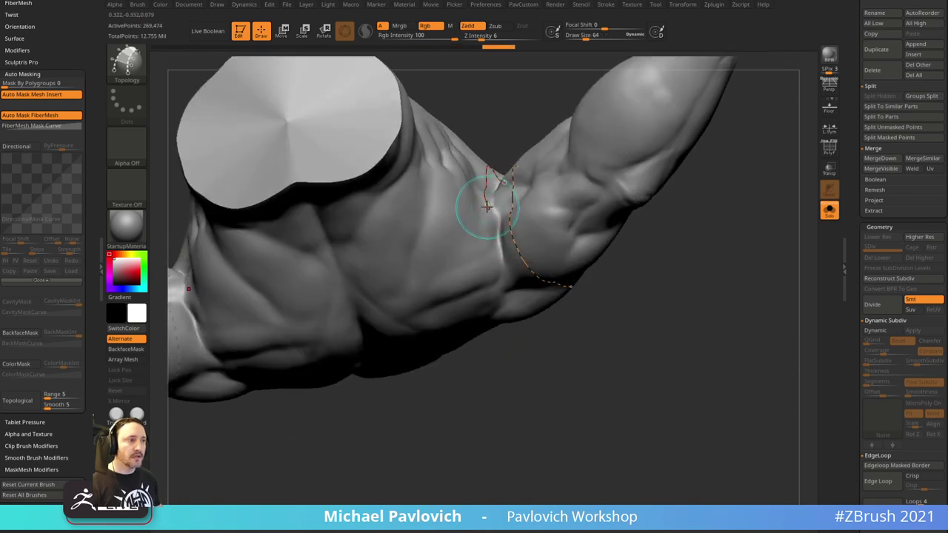
mouse_move(677, 343)
left_mouse_down()
mouse_move(552, 252)
mouse_move(490, 280)
left_mouse_up()
- Draw cross curves between the two armpit curves to form a strip of quads, and trim the loose curve ends
left_click_drag(678, 208, 474, 196)
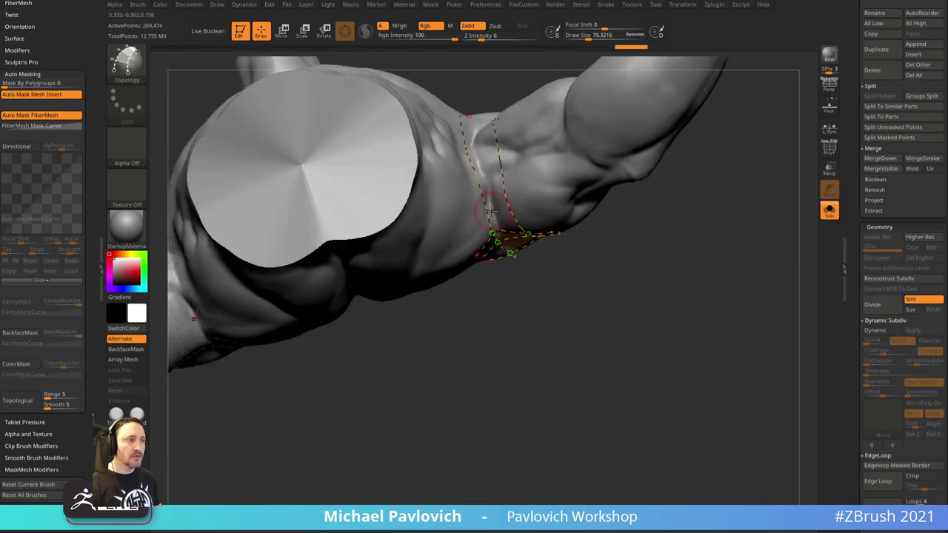
left_click_drag(524, 98, 525, 202)
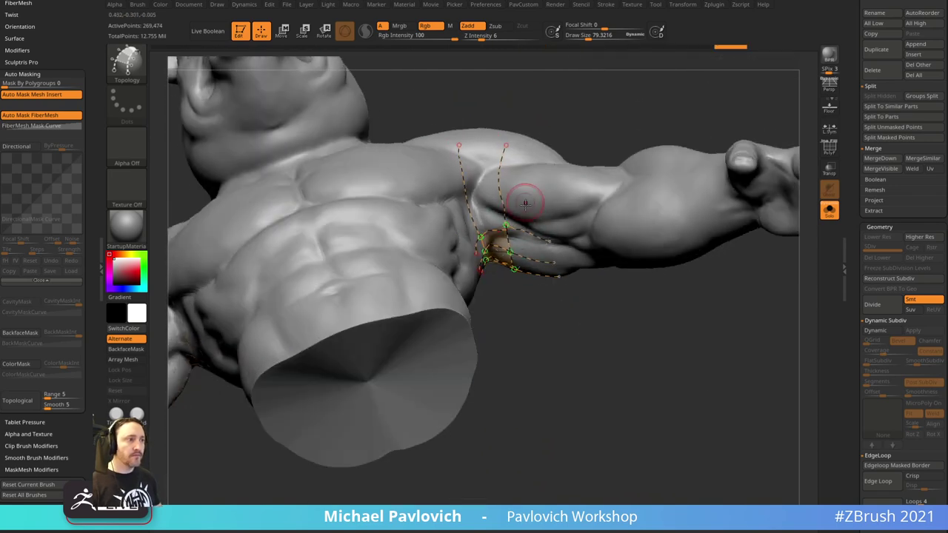
left_click_drag(572, 109, 558, 159)
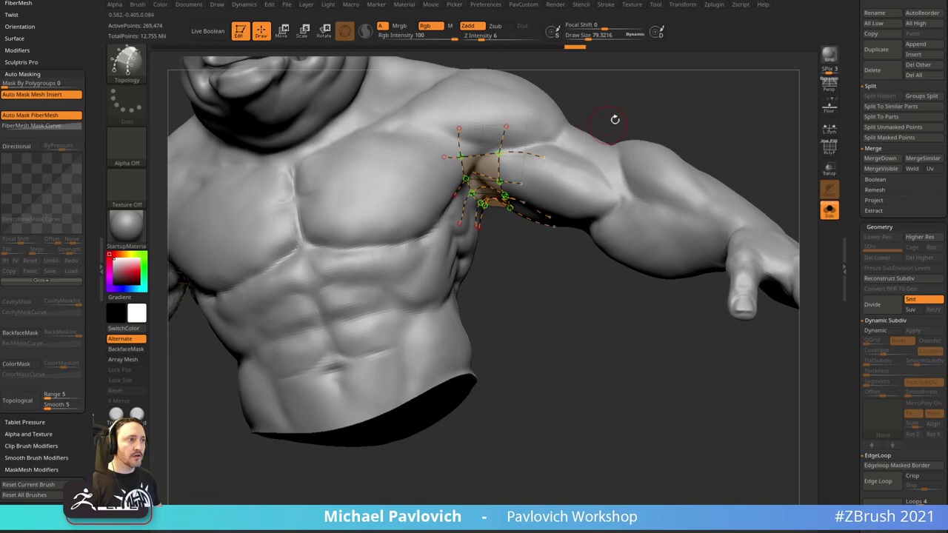
left_click_drag(695, 124, 621, 231)
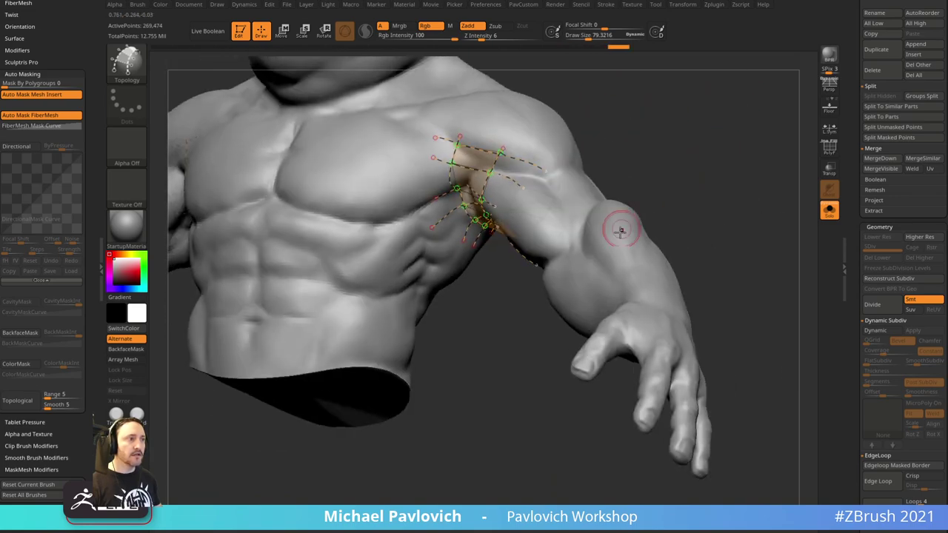
left_click_drag(635, 286, 638, 295, "alt")
mouse_move(742, 174)
left_mouse_down()
mouse_move(719, 173)
mouse_move(716, 125)
mouse_move(650, 127)
mouse_move(731, 160)
mouse_move(687, 202)
left_mouse_up()
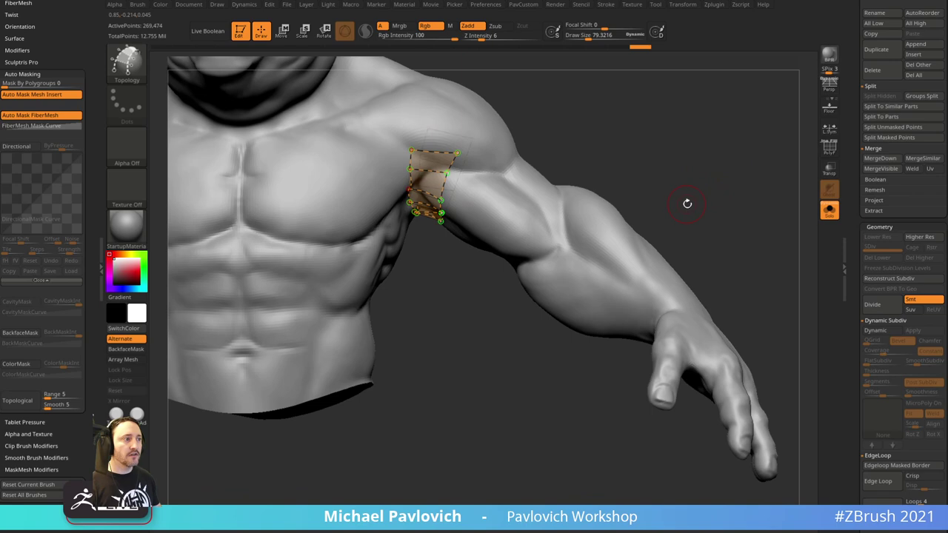
- Generate the band mesh from the topology curves and split it from the body into its own subtool
left_click(636, 245)
left_click_drag(683, 144, 675, 229)
key("space")
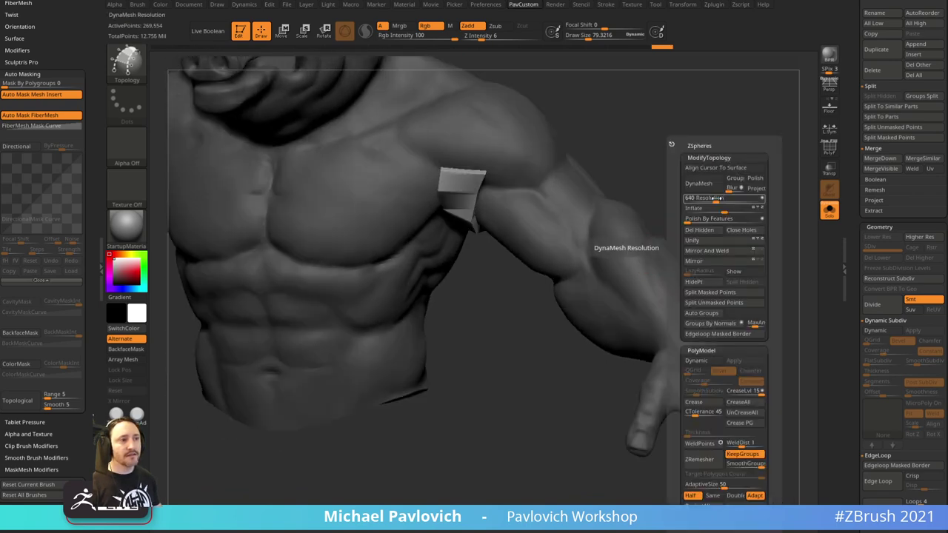
left_click_drag(669, 146, 731, 201)
key("s")
key("space")
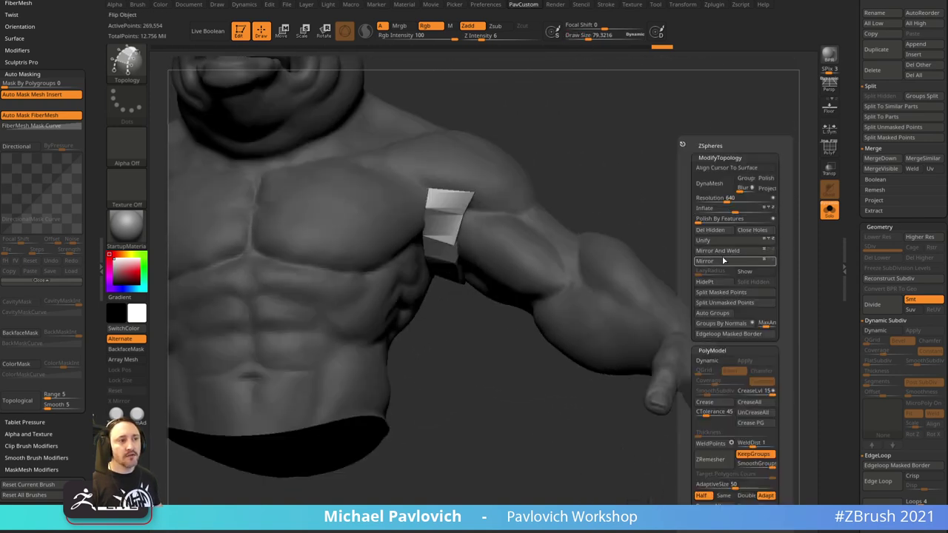
left_click(725, 292)
- Frame the armpit bands, turn on polyframe display, and choose the ZModeler brush
key("f")
mouse_move(597, 235)
left_mouse_down()
mouse_move(701, 188)
mouse_move(711, 222)
mouse_move(681, 260)
left_mouse_up()
key("shift+f")
key("b")
key("z")
key("m")
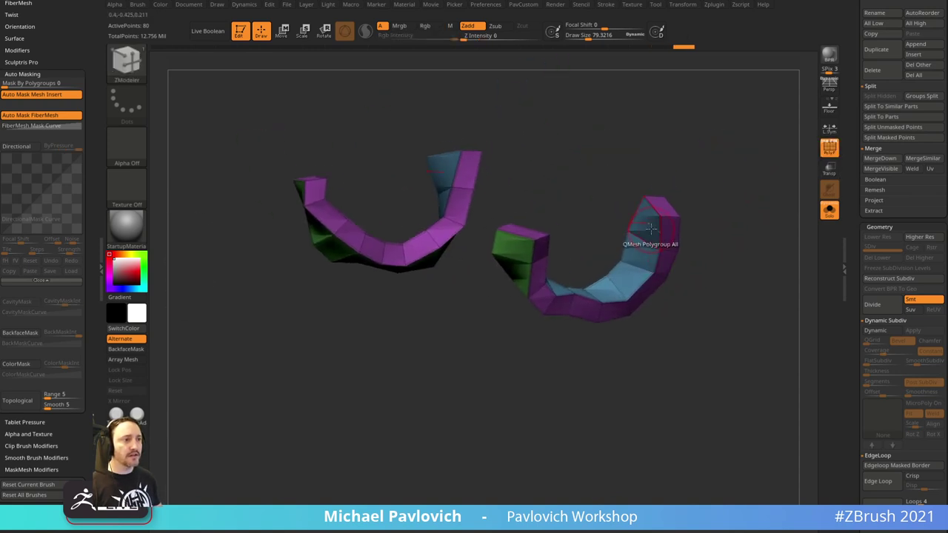
- Set the ZModeler edge action to Crease
key("space")
left_click_drag(650, 229, 738, 222)
key("5")
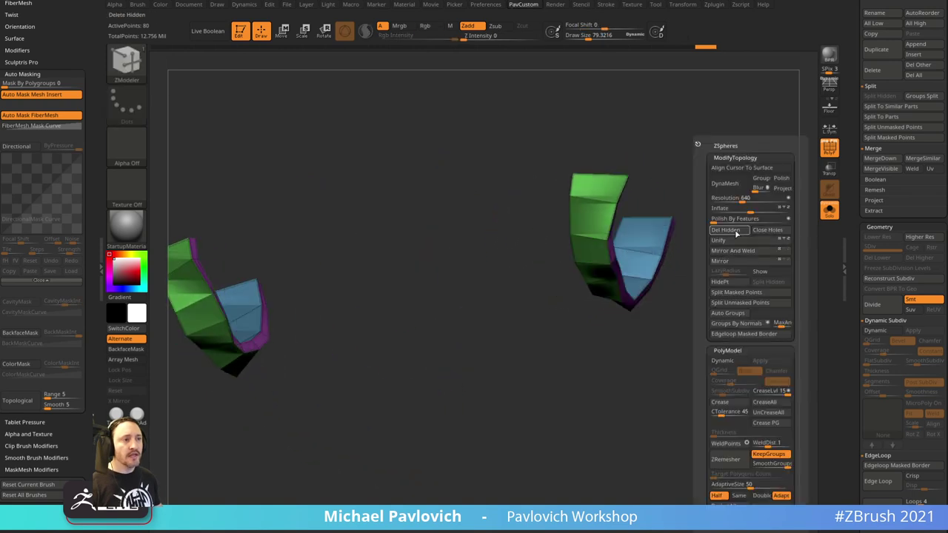
left_click(761, 299)
left_click_drag(683, 182, 714, 205)
key("space")
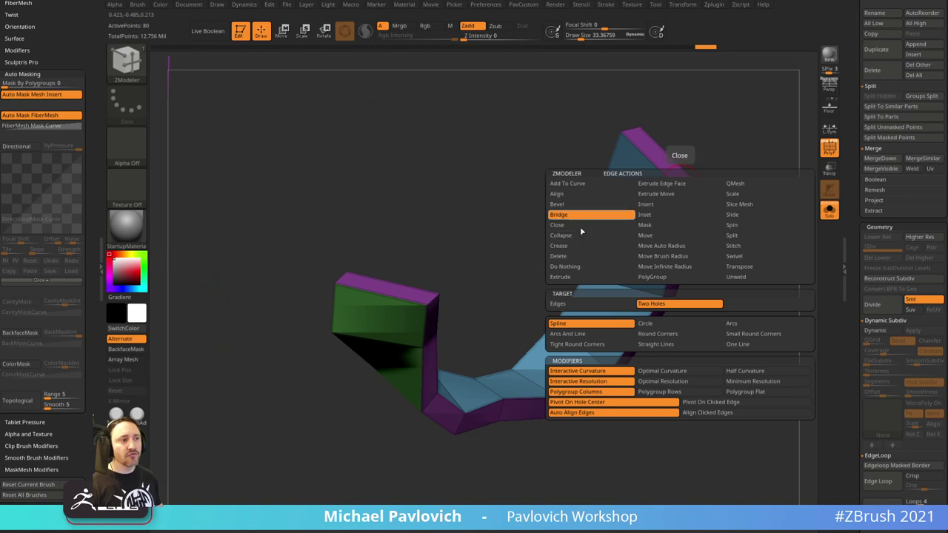
left_click(568, 245)
left_click_drag(720, 114, 730, 152)
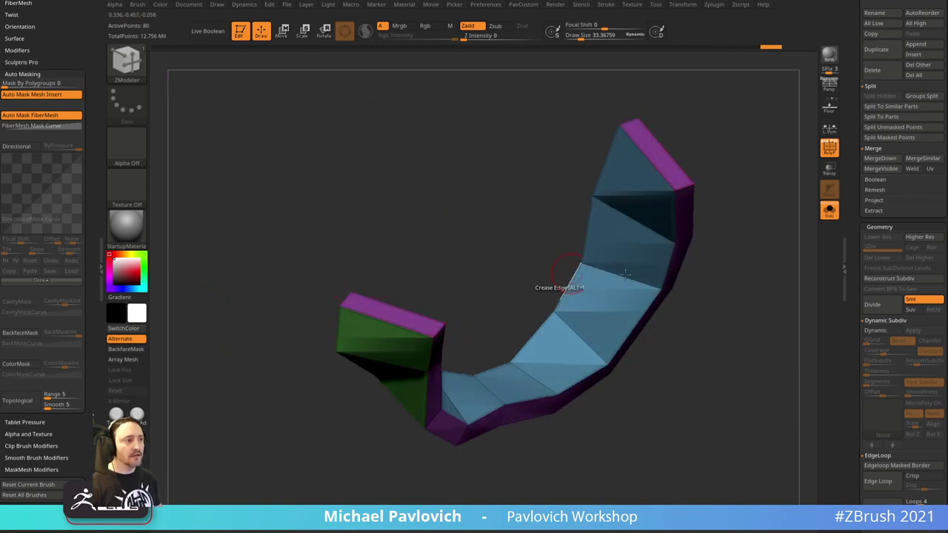
left_click_drag(699, 252, 682, 219)
- Show all subtools and extend the band's front and back ends up under the shoulder pad using QMesh on a single polygon
key("grave")
left_click_drag(589, 241, 642, 243)
left_click(827, 214)
left_click_drag(699, 220, 670, 175)
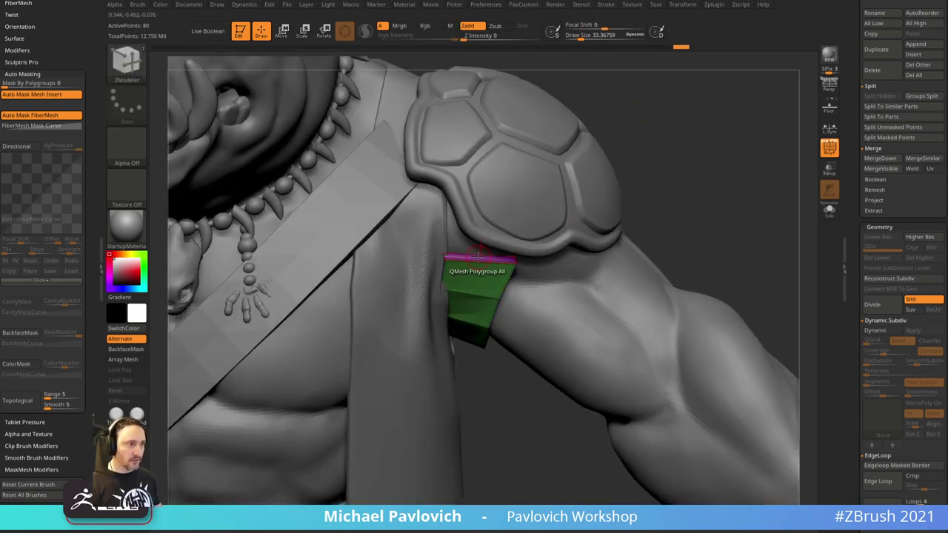
key("space")
left_click(376, 288)
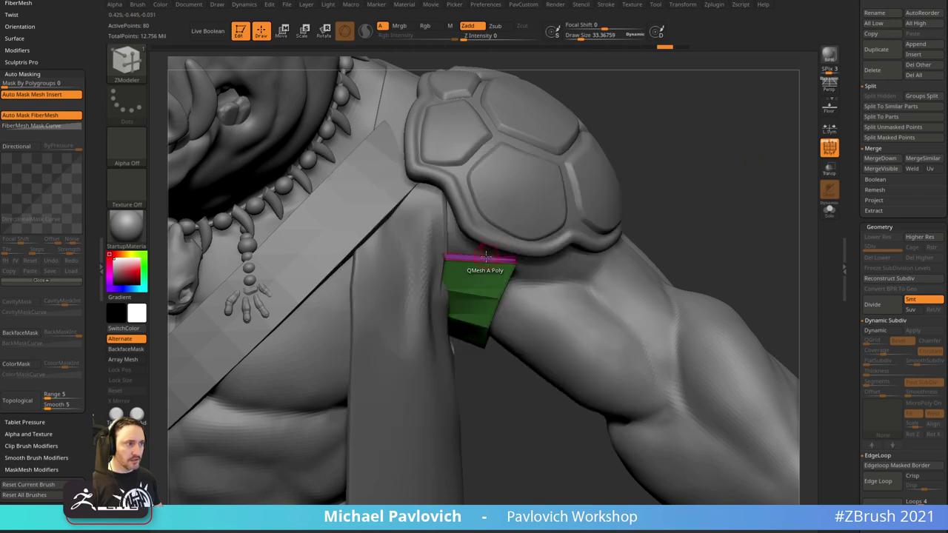
left_click_drag(486, 255, 503, 218)
left_click_drag(713, 220, 551, 195, "alt")
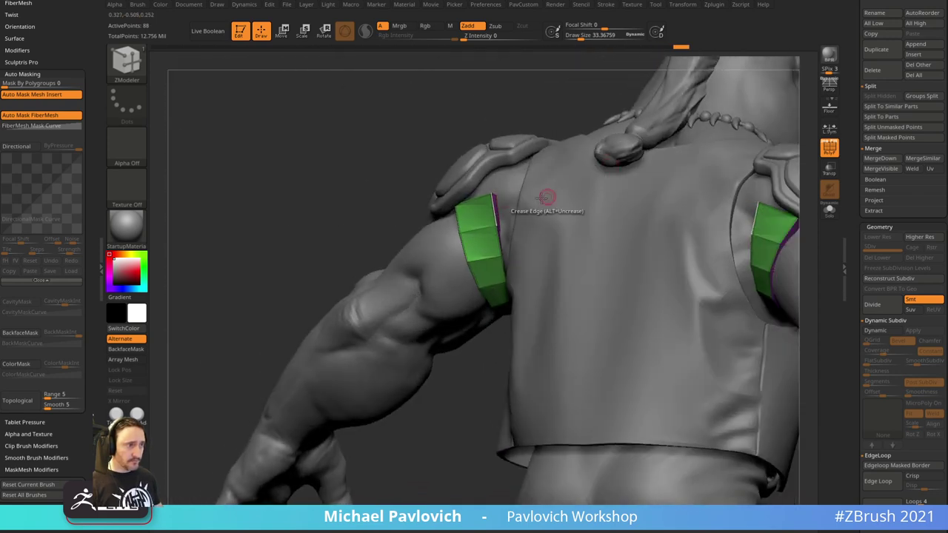
left_click_drag(319, 237, 376, 265)
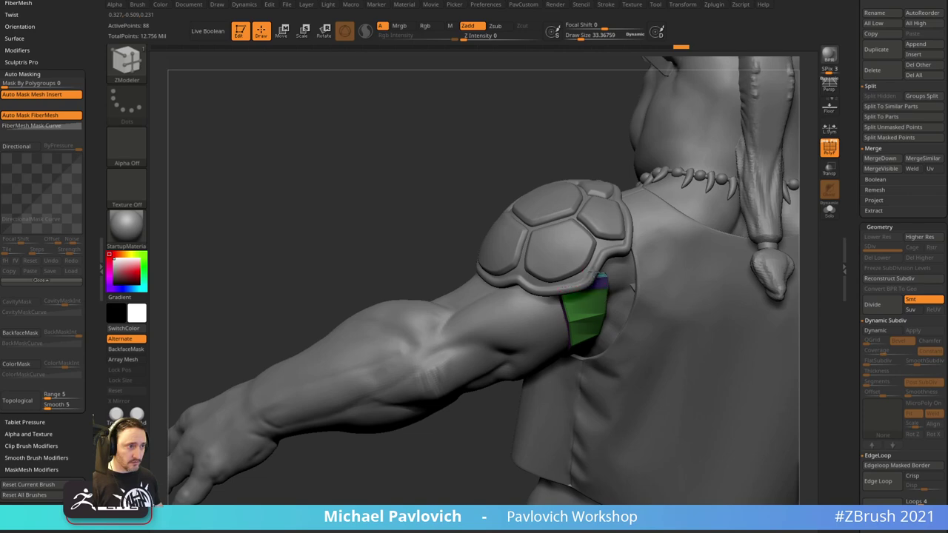
right_click_drag(589, 248, 743, 180)
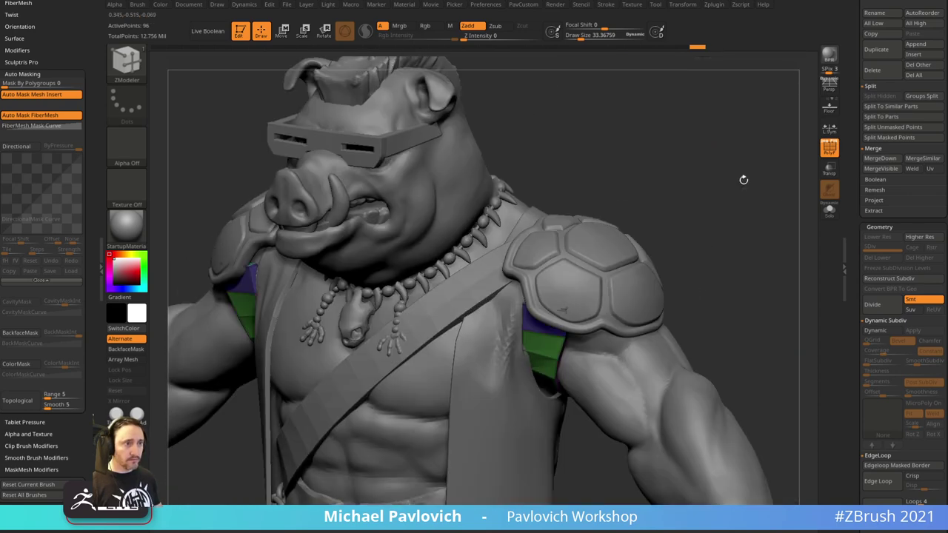
- Isolate the bands, regroup their polygons by normals, and mirror and weld them across the body
left_click(821, 215)
key("space")
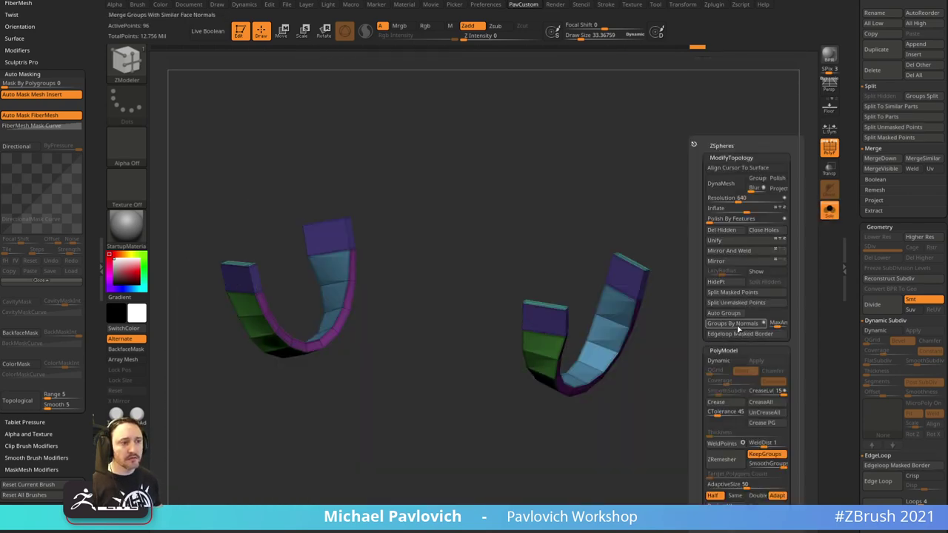
left_click(736, 325)
left_click_drag(690, 372, 707, 361)
right_click_drag(707, 360, 749, 313)
key("space")
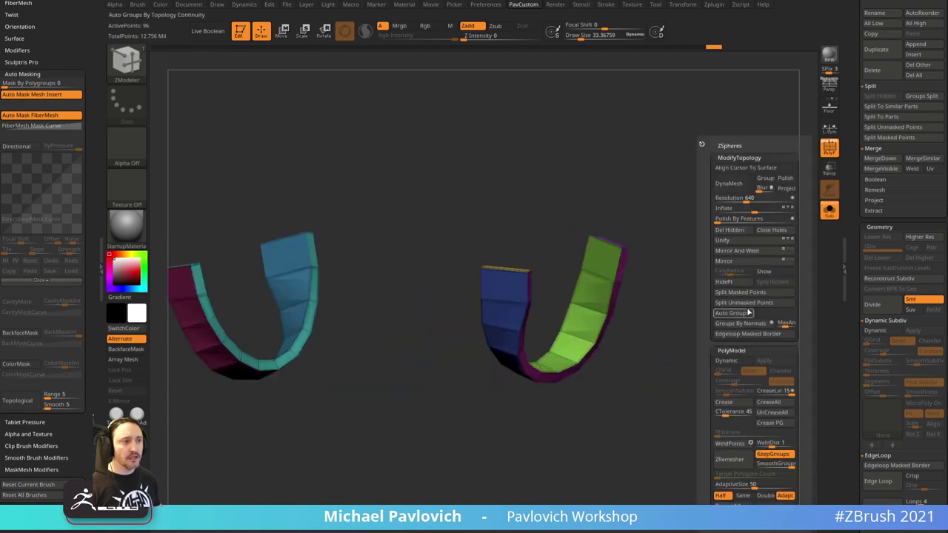
left_click(755, 257)
right_click_drag(676, 345, 726, 340)
- Replace the bands' existing creases with creases along the polygroup borders and enable dynamic subdivision
key("space")
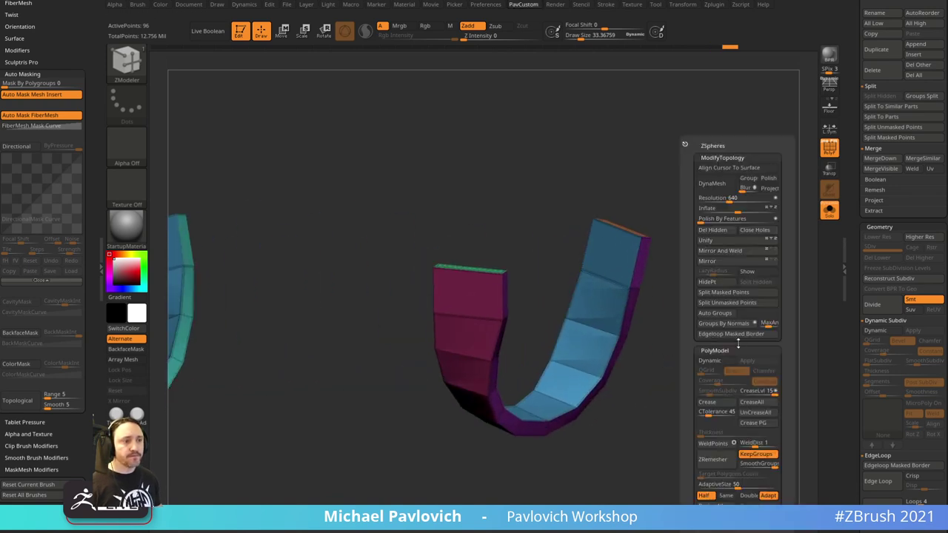
left_click(756, 412)
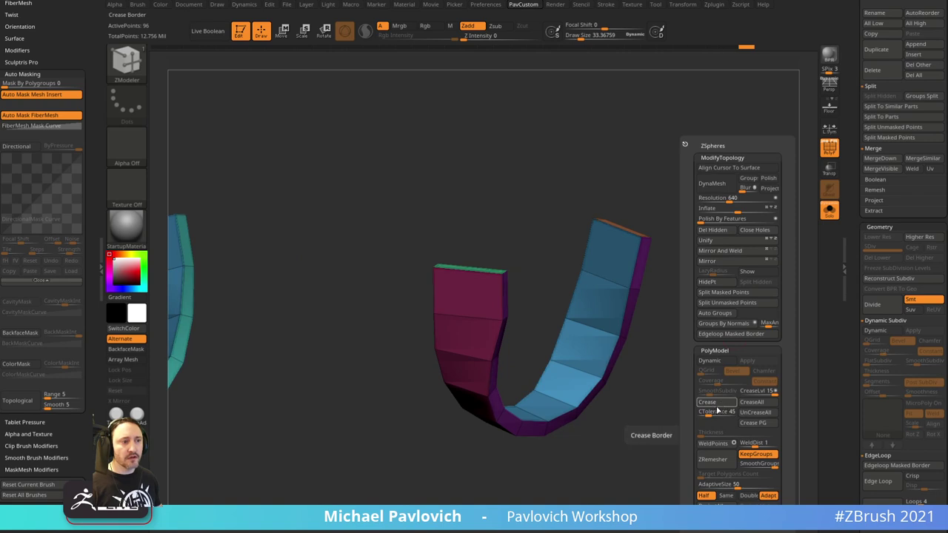
right_click_drag(736, 308, 743, 336)
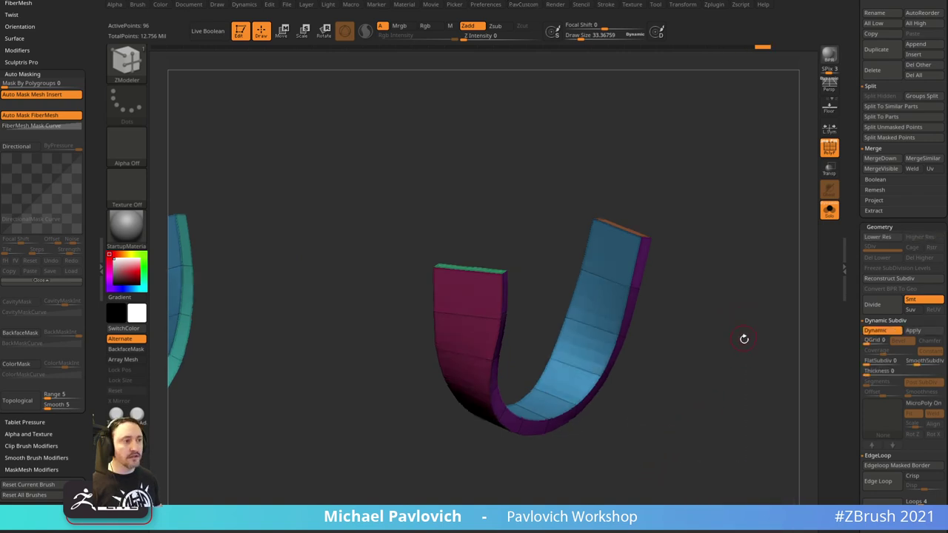
key("space")
mouse_move(774, 393)
left_mouse_down()
mouse_move(754, 392)
mouse_move(775, 393)
left_mouse_up()
- Show all the subtools again and hide the polyframe
right_click_drag(667, 396, 795, 254)
left_click(830, 211)
left_click(832, 151)
mouse_move(744, 211)
right_mouse_down()
mouse_move(765, 239)
mouse_move(770, 212)
mouse_move(721, 234)
right_mouse_up()
- Reshape the front of the armpit band below the shoulder pad with the Move brush at a draw size of about 135
key("s")
mouse_move(542, 233)
left_mouse_down()
mouse_move(553, 233)
mouse_move(503, 216)
left_mouse_up()
key("b")
key("m")
key("v")
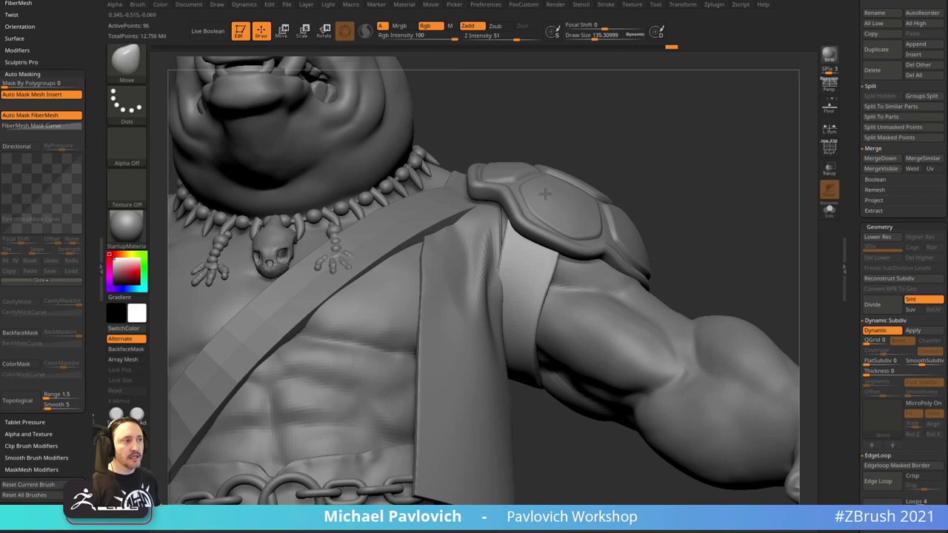
left_click_drag(559, 240, 568, 243)
right_click_drag(568, 247, 656, 236, "ctrl")
mouse_move(655, 236)
right_mouse_down()
mouse_move(741, 226)
mouse_move(634, 228)
mouse_move(547, 253)
right_mouse_up()
- Adjust the band's back and side around the shoulder with the Move brush, starting at a draw size of about 194
key("s")
left_click_drag(579, 230, 578, 208)
left_click_drag(460, 178, 571, 264)
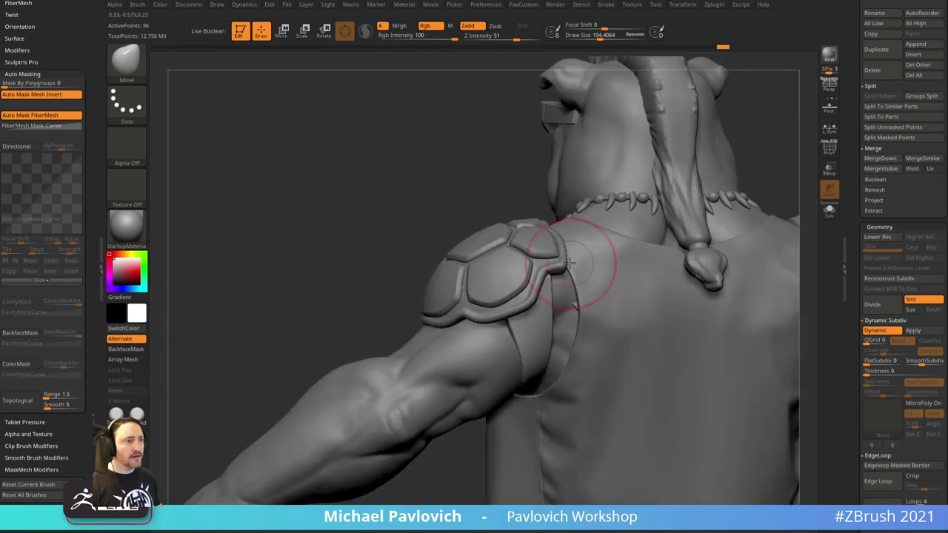
mouse_move(398, 248)
left_mouse_down()
mouse_move(629, 210)
mouse_move(569, 219)
left_mouse_up()
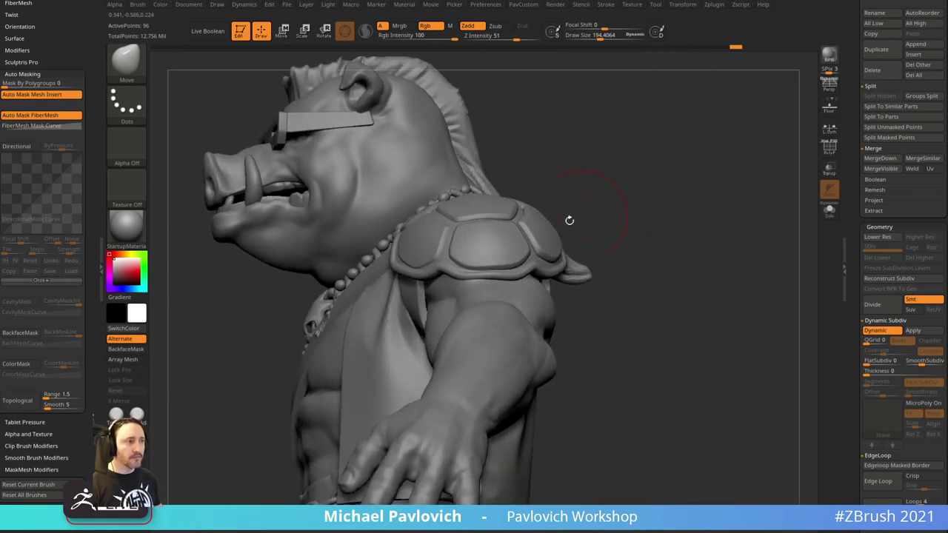
key("s")
mouse_move(419, 297)
left_mouse_down()
mouse_move(429, 294)
mouse_move(406, 296)
left_mouse_up()
left_click_drag(581, 213, 629, 218)
mouse_move(439, 326)
left_mouse_down()
mouse_move(452, 326)
mouse_move(432, 330)
mouse_move(441, 325)
left_mouse_up()
- Reshape the armpit band's front and underside around the upper arm with the Move brush at draw sizes of about 244 and 194
key("s")
left_click_drag(622, 255, 586, 228)
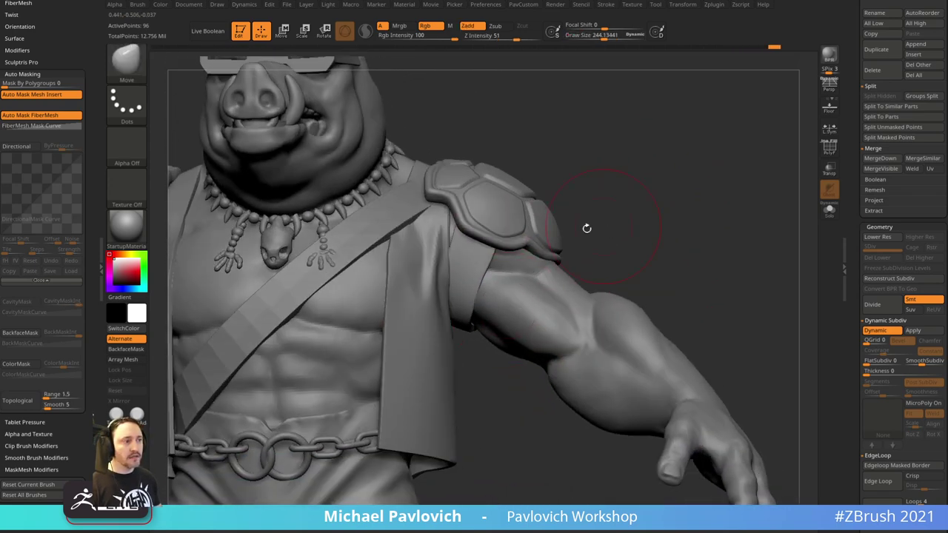
key("s")
mouse_move(496, 313)
left_mouse_down()
mouse_move(507, 312)
mouse_move(472, 319)
mouse_move(481, 226)
left_mouse_up()
key("s")
left_click_drag(475, 299, 462, 299)
left_click_drag(512, 244, 520, 177)
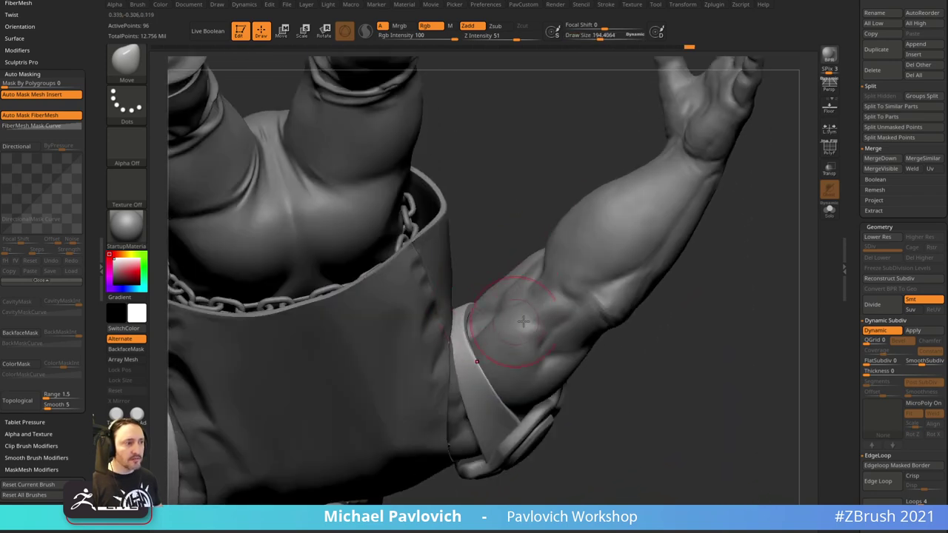
left_click_drag(523, 321, 628, 338)
- Isolate the armpit bands and switch to the Pinch brush while facing one band's underside
left_click(830, 210)
mouse_move(728, 275)
left_mouse_down()
mouse_move(499, 281)
mouse_move(553, 262)
mouse_move(482, 296)
mouse_move(469, 320)
left_mouse_up()
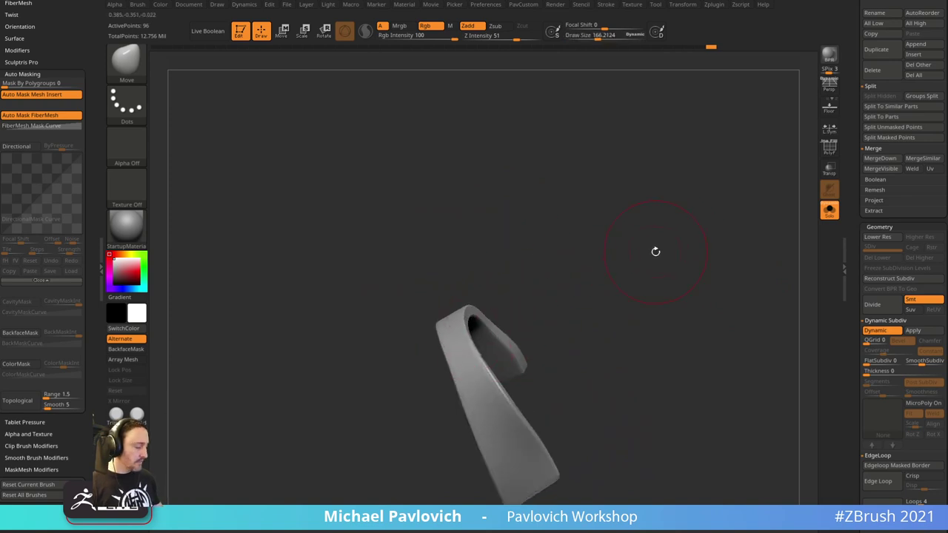
key("b")
key("p")
key("i")
mouse_move(655, 251)
left_mouse_down("alt")
mouse_move(675, 277)
mouse_move(659, 280)
left_mouse_up("alt")
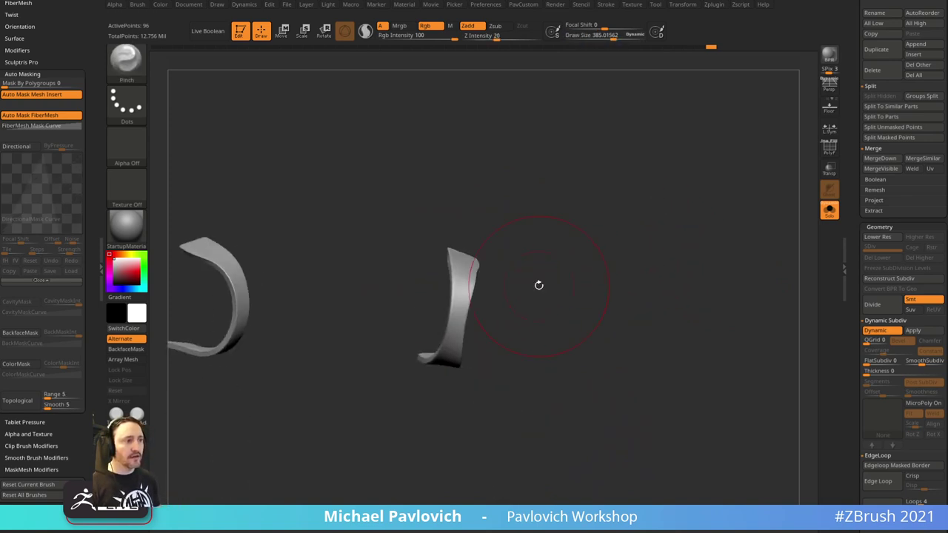
left_click_drag(538, 285, 587, 253)
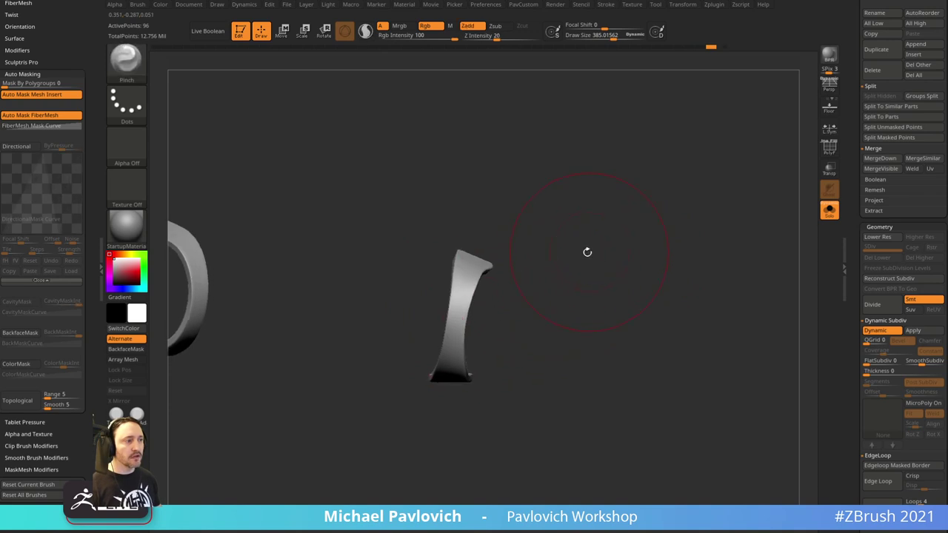
- Turn off Inflate and Expand in the dynamics simulation settings and close the docked Dynamics palette
left_click(246, 5)
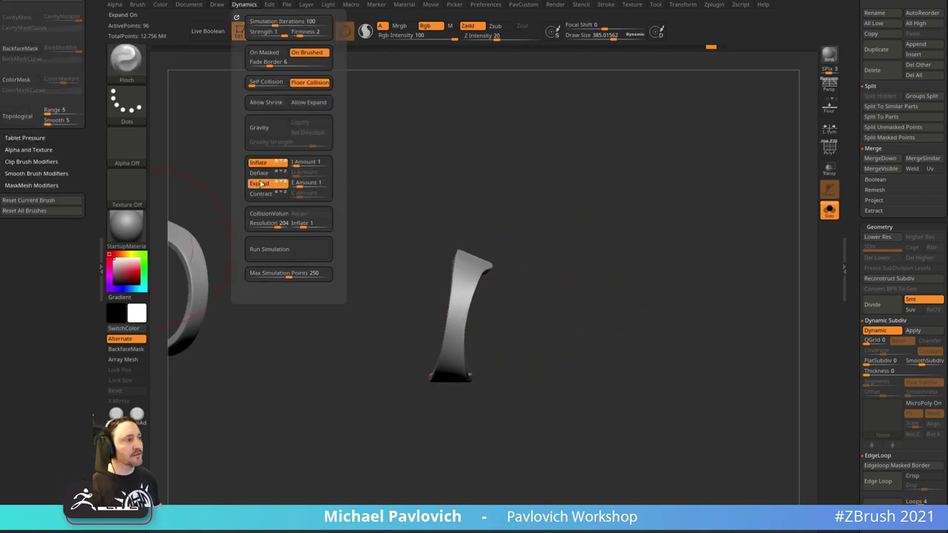
left_click_drag(76, 435, 76, 411)
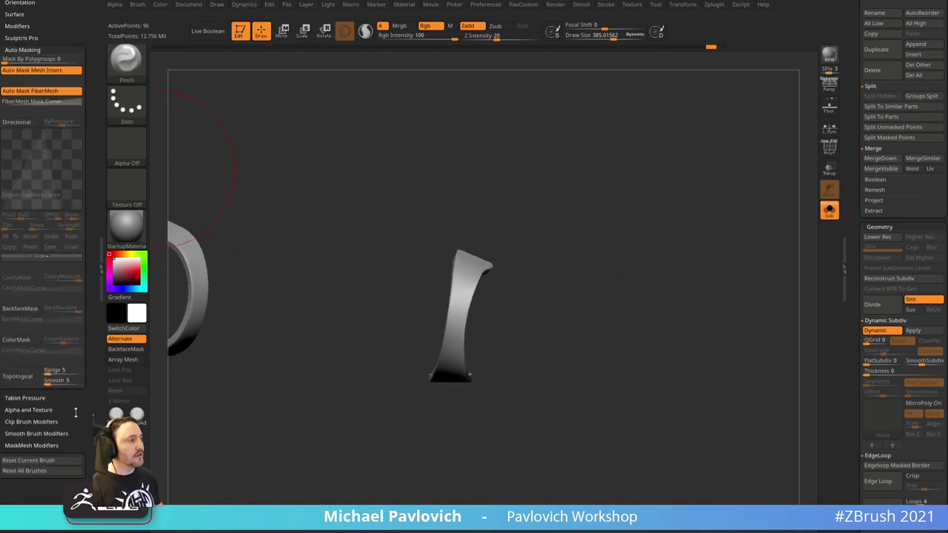
left_click_drag(74, 144, 67, 466)
left_click_drag(56, 302, 59, 406)
scroll(58, 406, "up", 8)
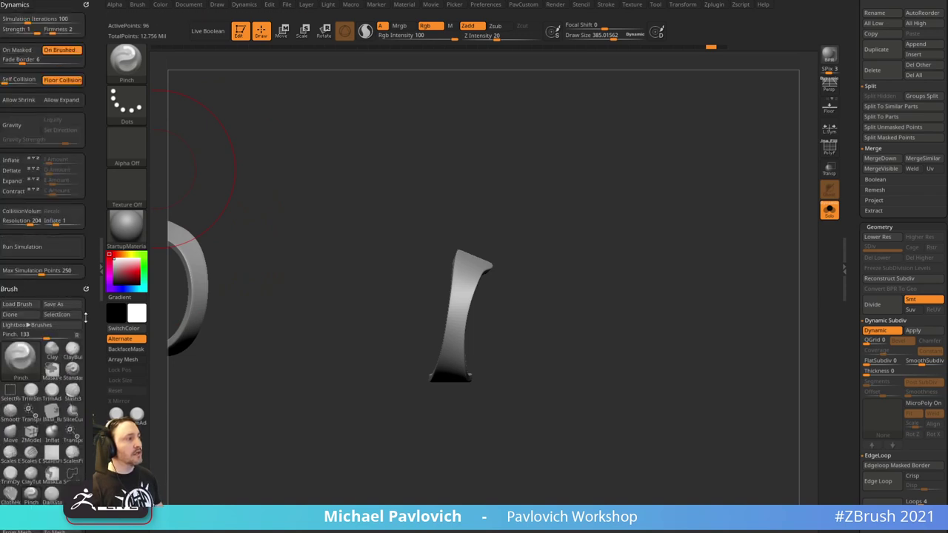
left_click(88, 4)
mouse_move(69, 284)
left_mouse_down()
mouse_move(66, 186)
mouse_move(4, 267)
left_mouse_up()
- Show the polyframe on the band's underside and check its mesh with dynamic subdivision off and on again
left_click_drag(558, 252, 569, 231)
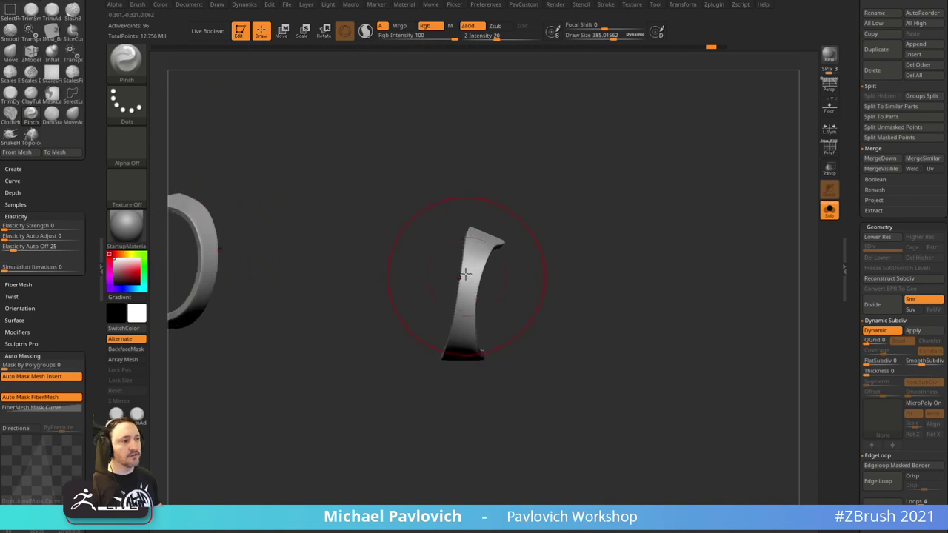
left_click_drag(466, 273, 474, 315)
key("shift+z")
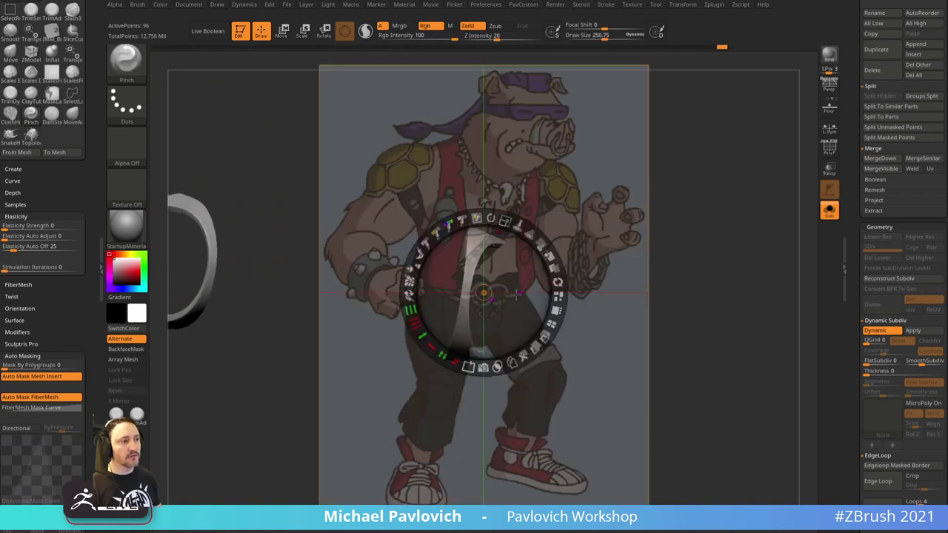
key("shift+z")
left_click_drag(520, 290, 543, 289)
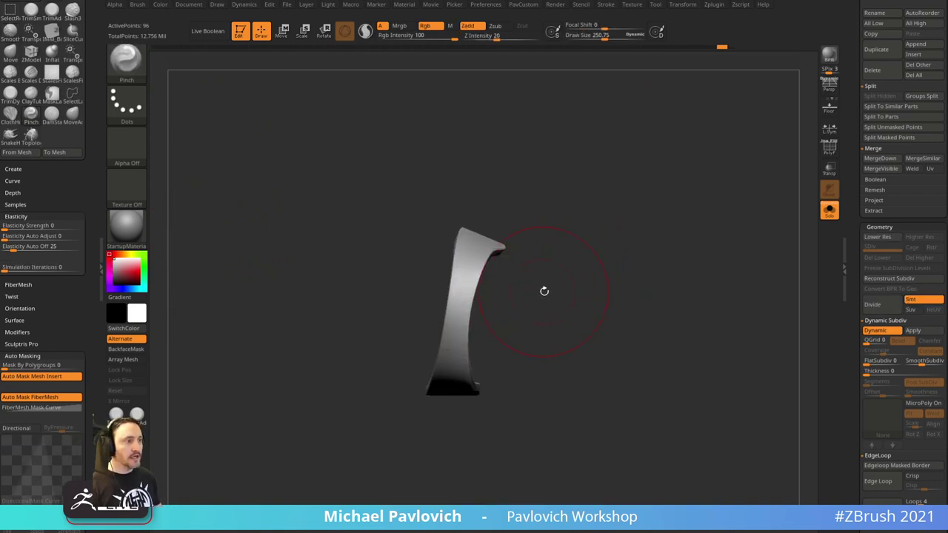
key("shift+f")
key("shift")
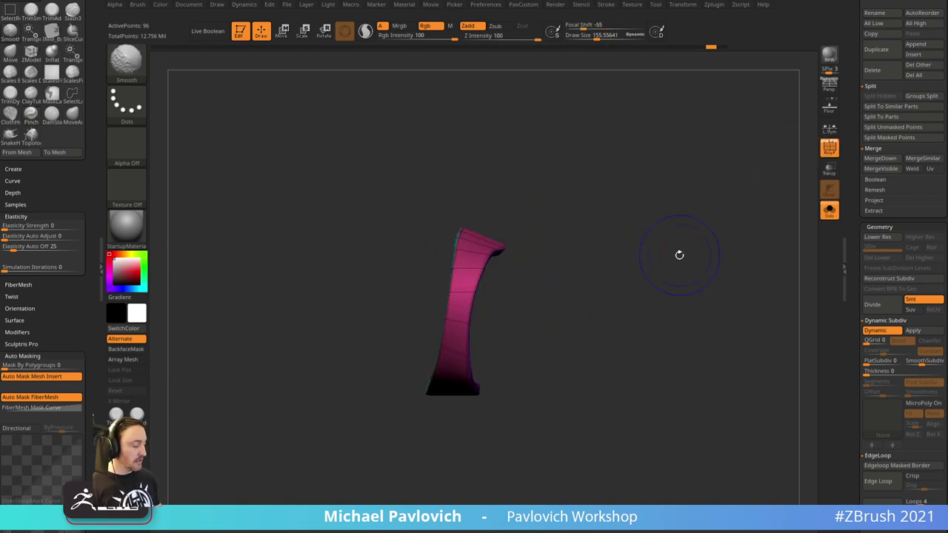
key("shift+d")
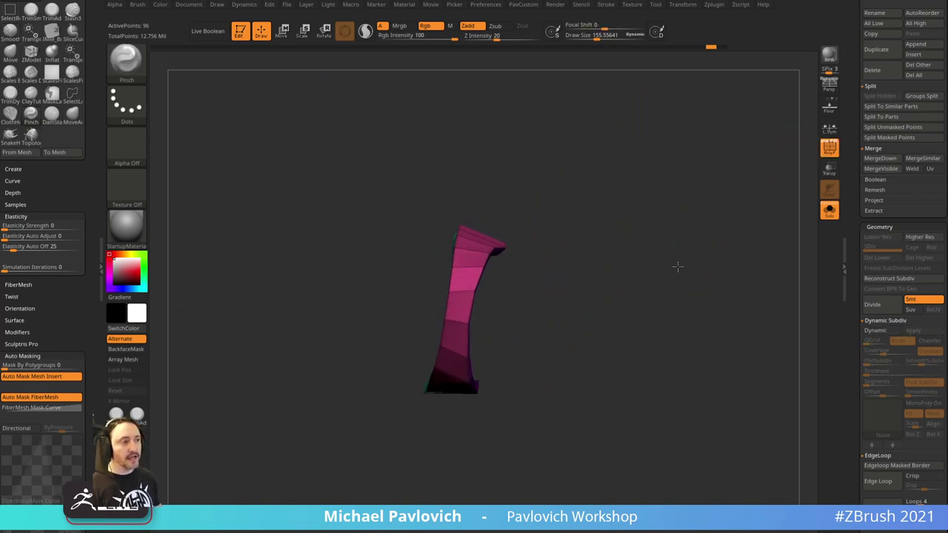
key("d")
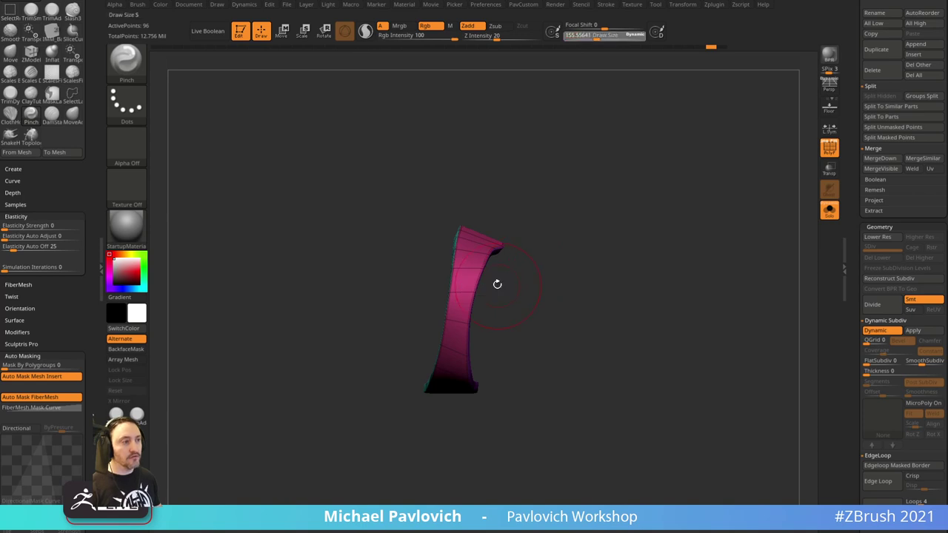
- Shift the middle of the band's underside sideways with the Move brush at a draw size of about 353
key("b")
key("m")
key("v")
key("bracketright")
left_click_drag(457, 298, 468, 291)
left_click_drag(456, 333, 462, 334)
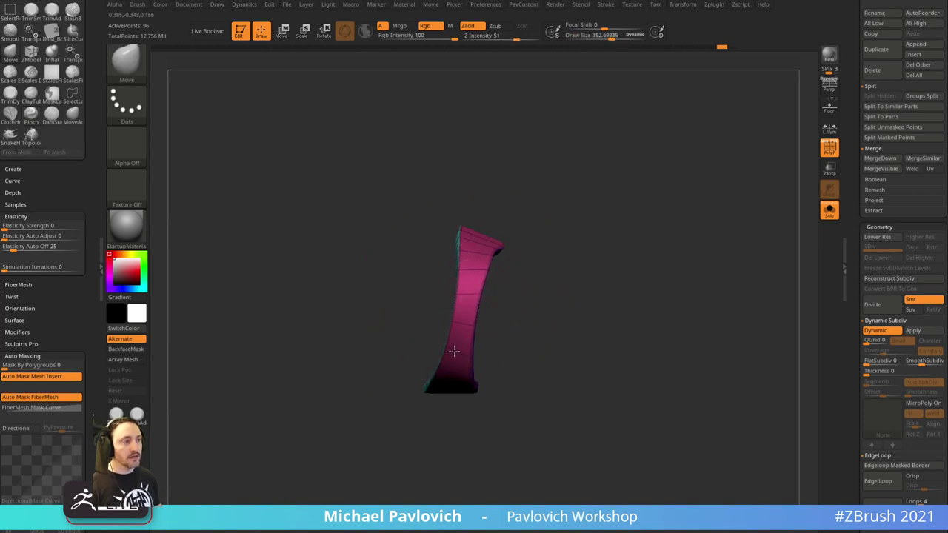
left_click_drag(461, 263, 467, 259)
- Show all subtools and adjust the band's front below the shoulder pad with the Move brush at a draw size of about 166
key("s")
left_click_drag(590, 258, 574, 258)
left_click(827, 211)
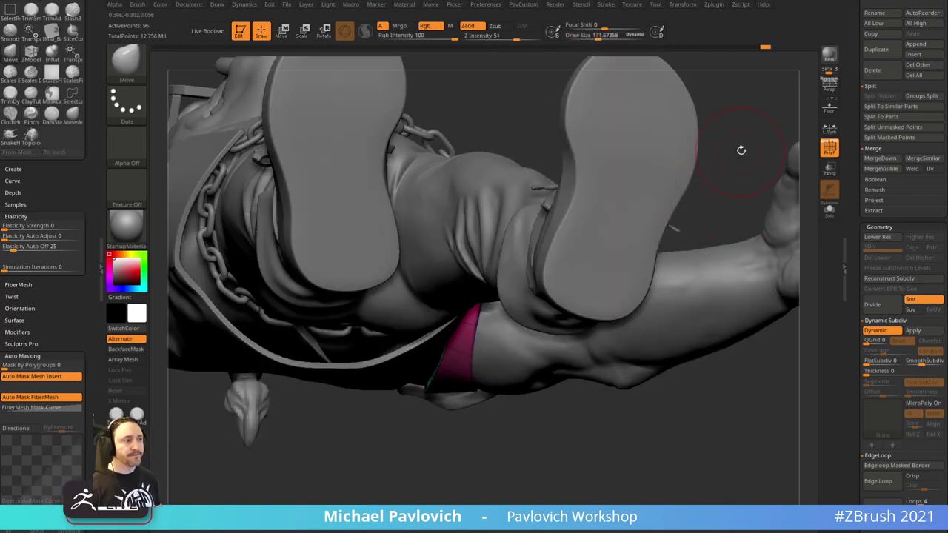
left_click_drag(651, 235, 601, 237)
key("s")
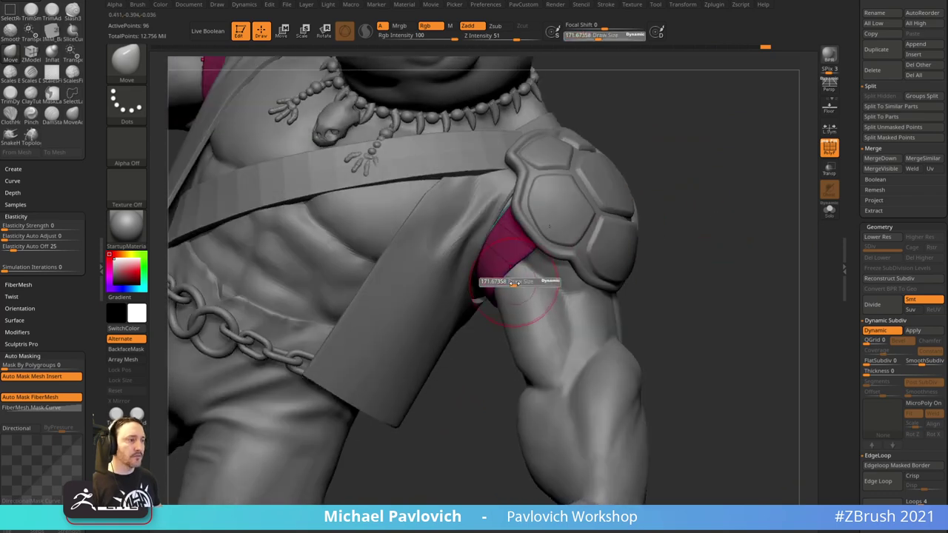
left_click(526, 286)
left_click_drag(521, 268, 515, 259)
- Isolate the bands, adjust the upper end of the front section with the Move brush at draw size 112, and show all subtools
left_click(828, 211)
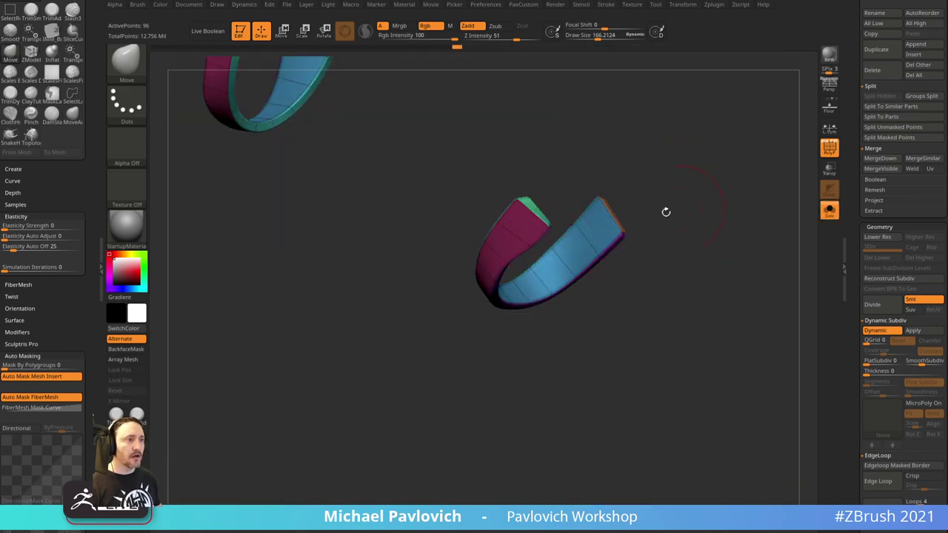
key("s")
left_click(532, 245)
left_click_drag(562, 206, 554, 223)
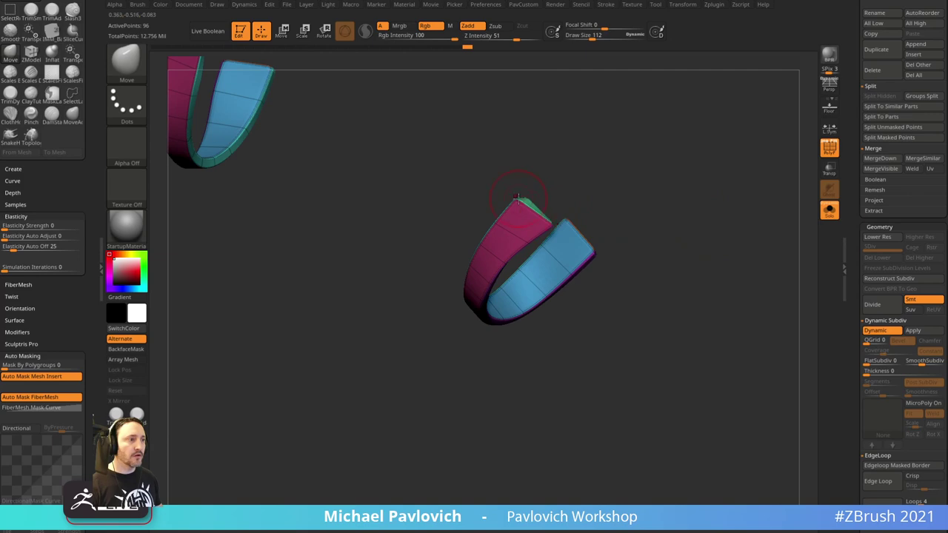
left_click(828, 209)
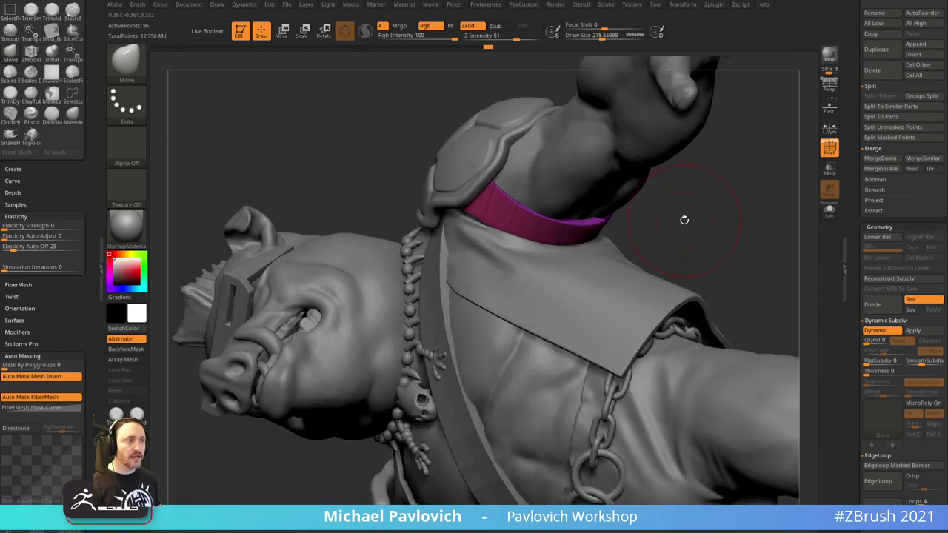
- Fit the band's lower front edge to the upper arm with the Move brush, refining at a draw size of about 126
key("s")
right_click_drag(680, 221, 625, 191)
key("s")
left_click_drag(571, 202, 611, 196)
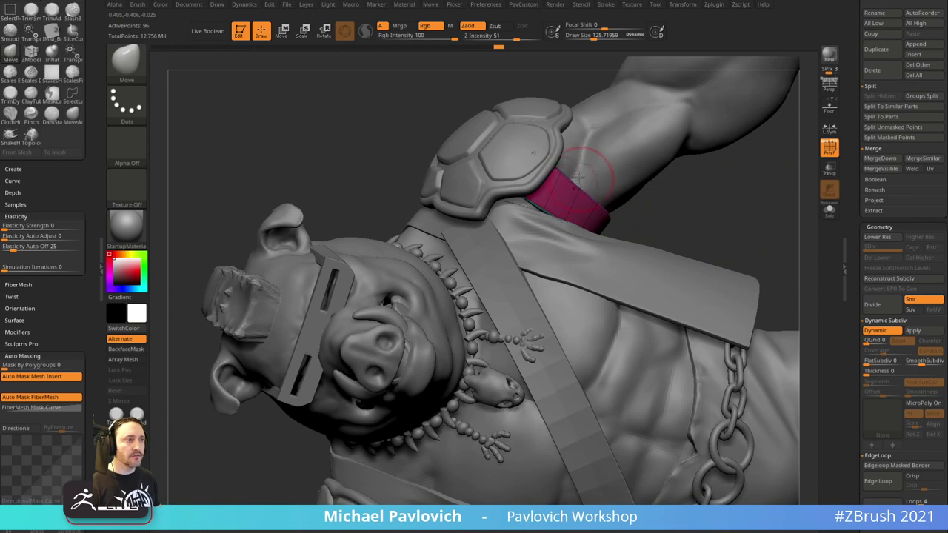
mouse_move(681, 207)
right_mouse_down("ctrl")
mouse_move(561, 125)
mouse_move(719, 163)
mouse_move(618, 212)
mouse_move(694, 183)
mouse_move(696, 141)
right_mouse_up("ctrl")
- Hide the polyframe, select the body subtool BebopBlockout010_011 and isolate it
left_click(596, 204, "alt")
right_click_drag(696, 140, 703, 260, "alt")
key("shift+f")
key("s")
left_click(589, 220)
key("s")
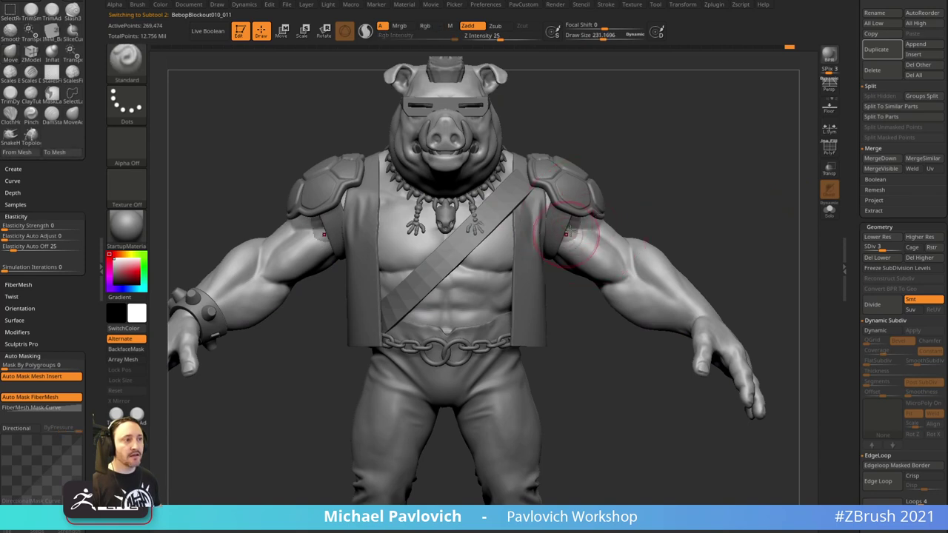
left_click_drag(668, 188, 629, 210)
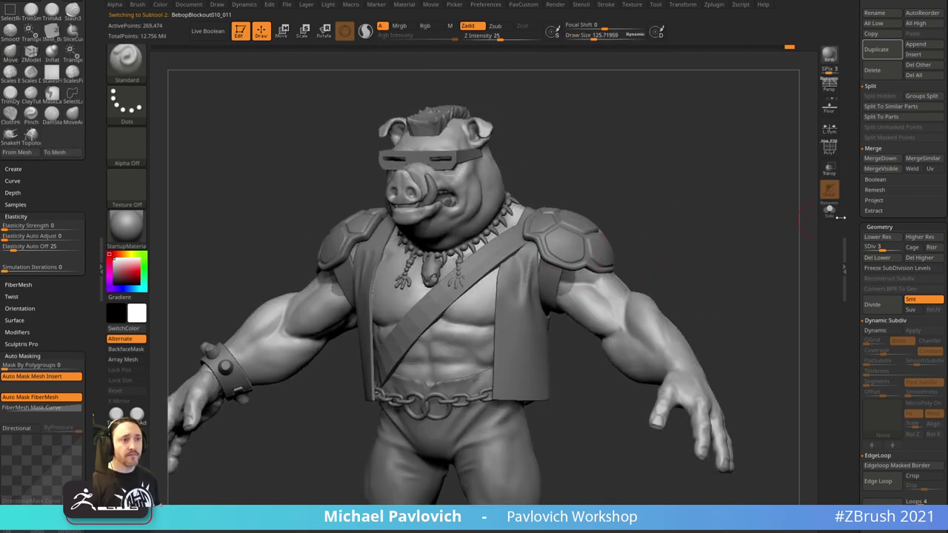
left_click(830, 211)
left_click_drag(855, 212, 852, 217)
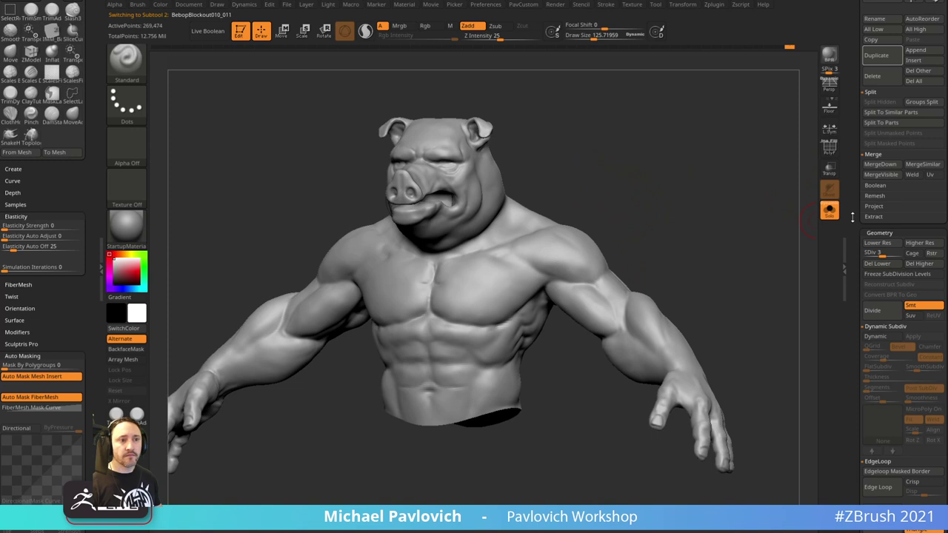
right_click_drag(807, 219, 725, 239)
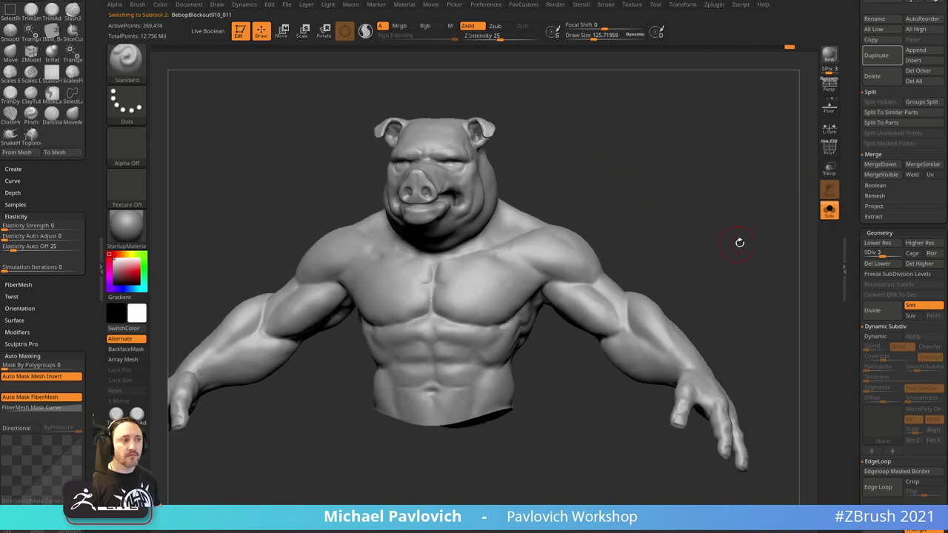
- Delete the duplicate body subtool BebopBlockout010_014 and show all the remaining subtools
scroll(848, 226, "up", 10)
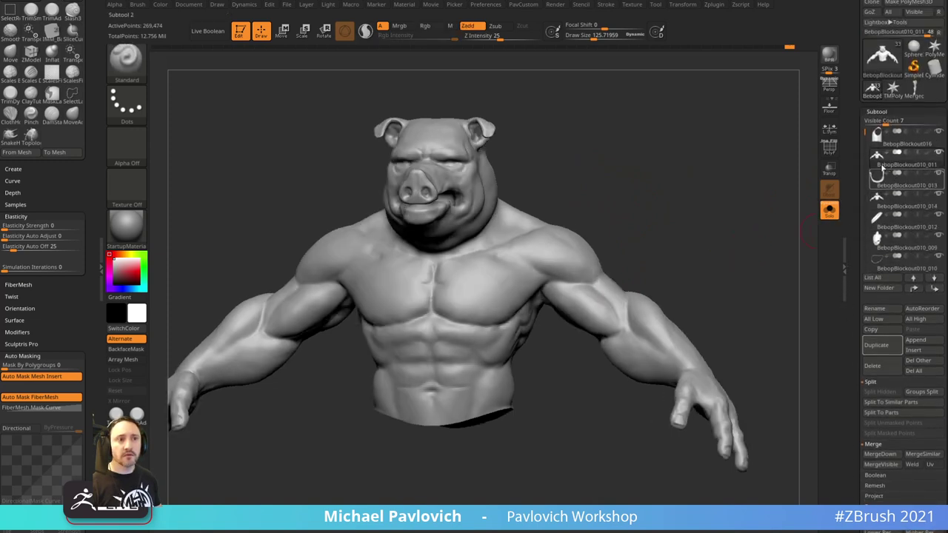
left_click_drag(864, 134, 864, 144)
left_click(881, 136)
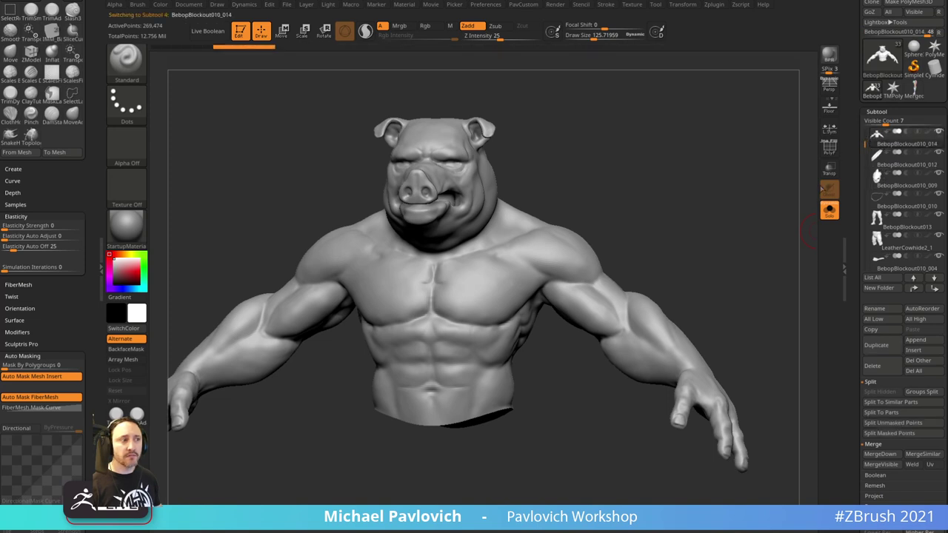
scroll(850, 272, "down", 5)
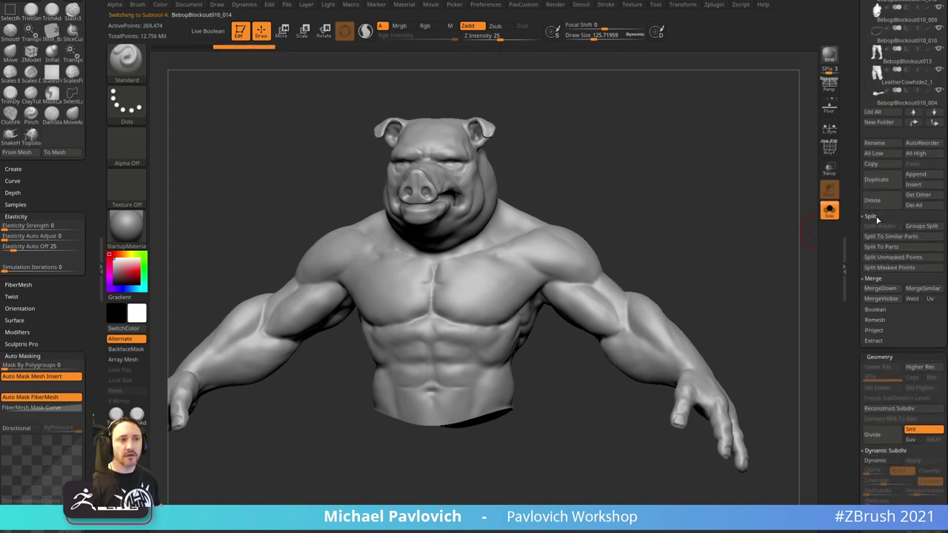
left_click(872, 200)
left_click(829, 210)
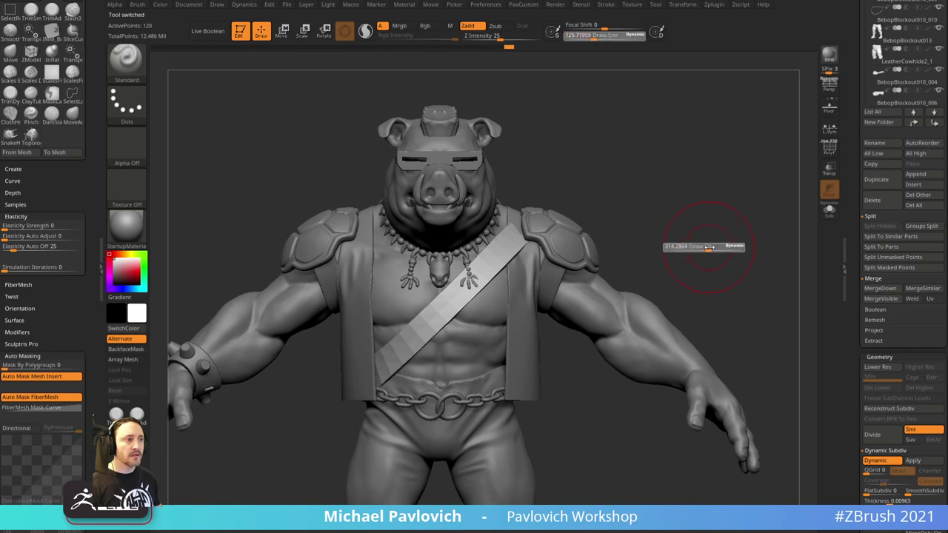
- Select the belt chain subtool BebopBlockout007_015, show its polyframe, and isolate and frame it
mouse_move(677, 242)
left_mouse_down()
mouse_move(745, 215)
mouse_move(736, 220)
left_mouse_up()
key("s")
mouse_move(736, 219)
left_mouse_down()
mouse_move(720, 233)
mouse_move(740, 239)
mouse_move(738, 186)
mouse_move(760, 249)
left_mouse_up()
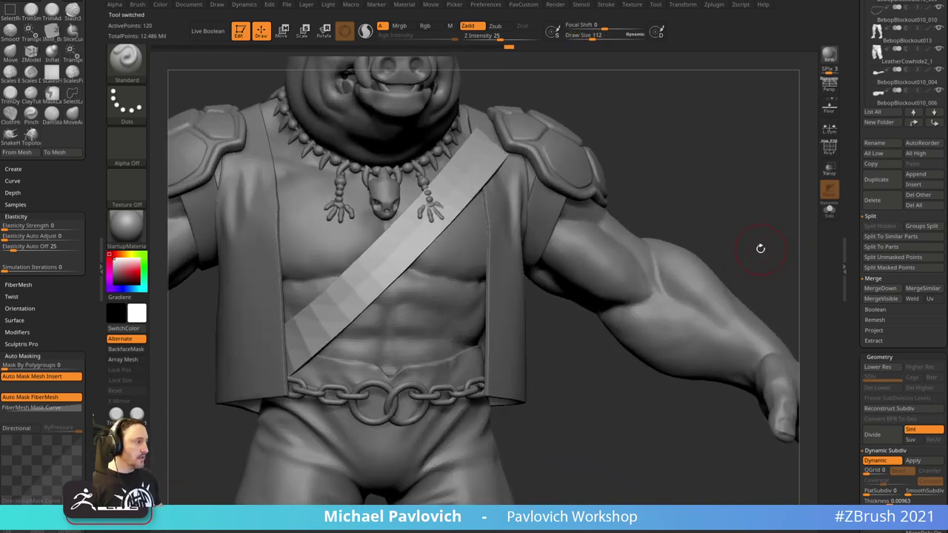
key("s")
left_click_drag(482, 405, 459, 409)
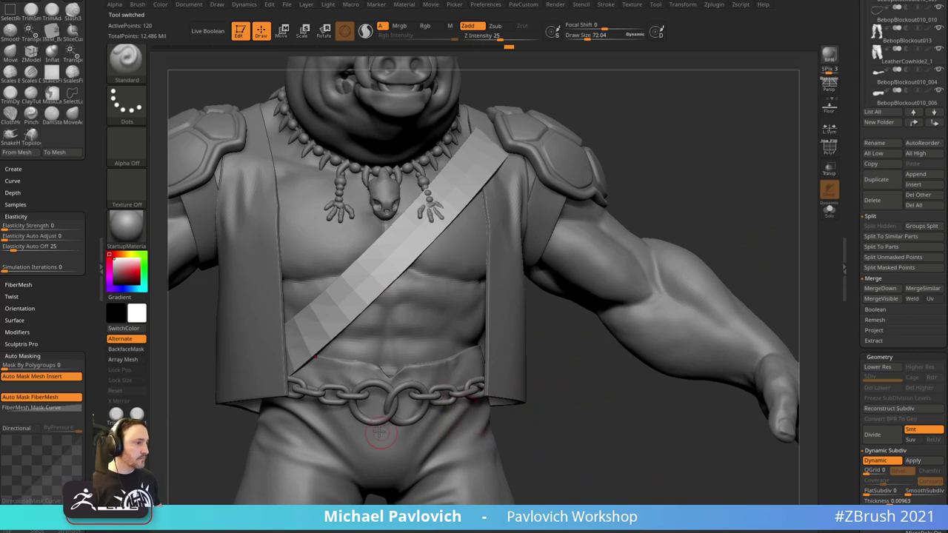
left_click_drag(554, 403, 672, 415, "alt")
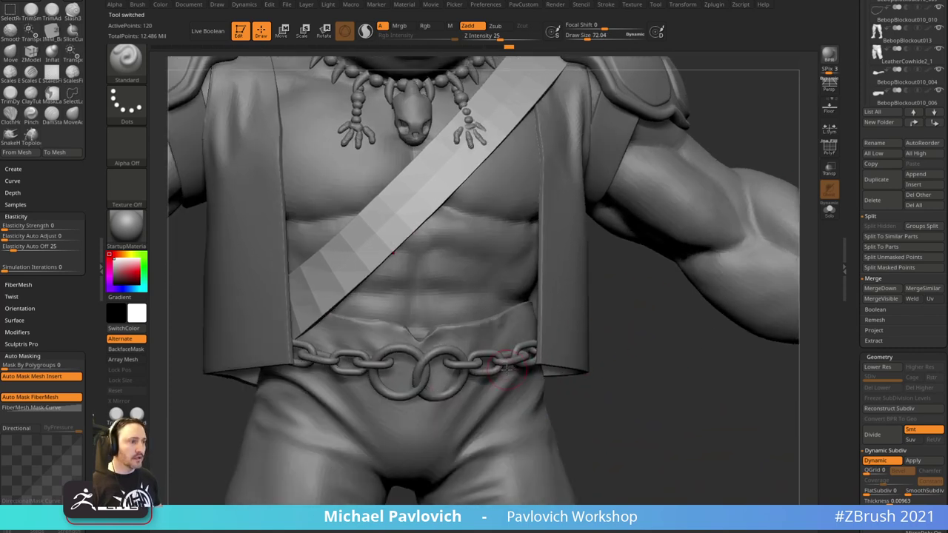
left_click(502, 363, "alt")
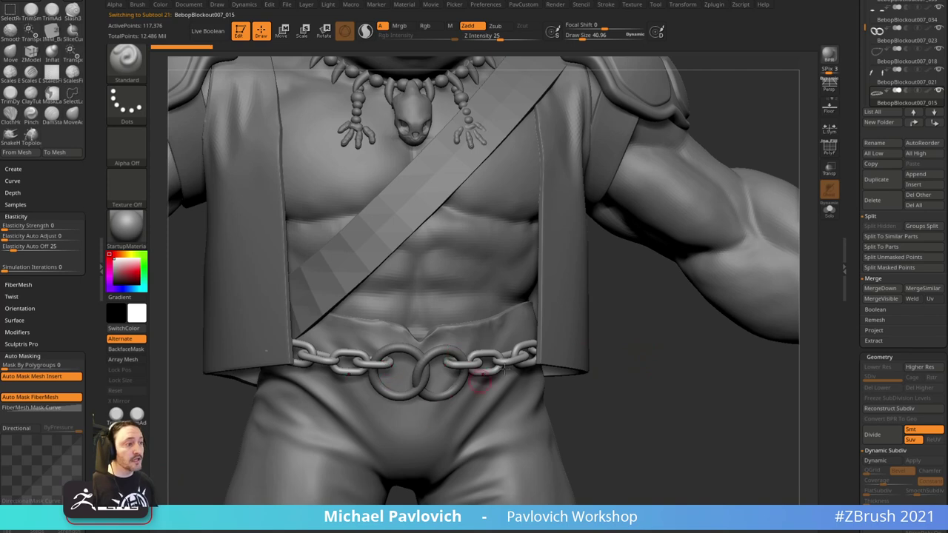
left_click_drag(641, 388, 675, 338, "alt")
left_click(829, 147)
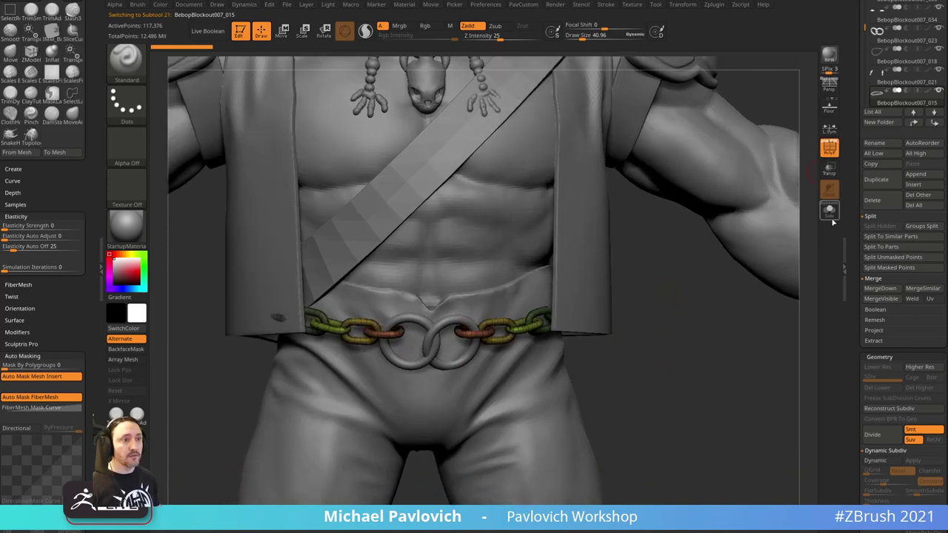
left_click(829, 211)
key("f")
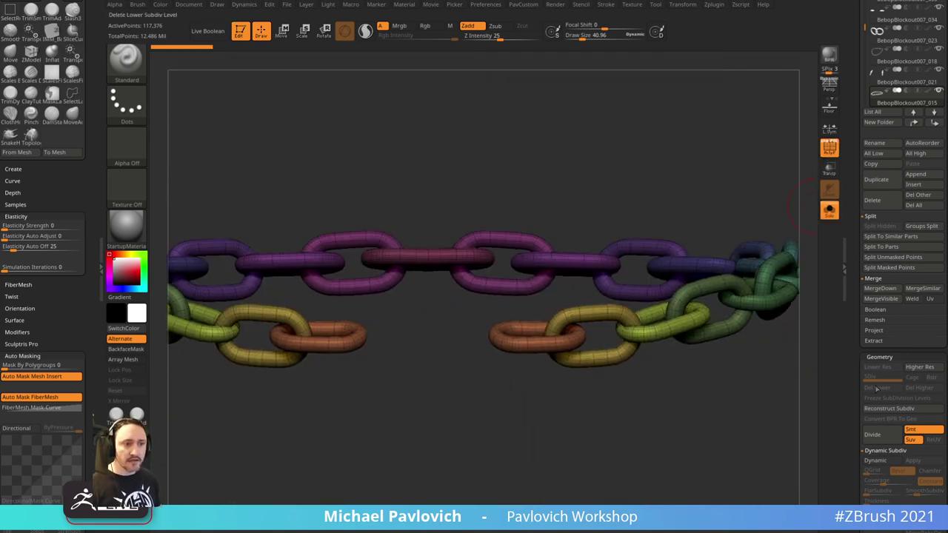
- Reconstruct the belt chain's lower subdivision levels, return it to level 1 and delete the higher levels
scroll(873, 400, "down", 3)
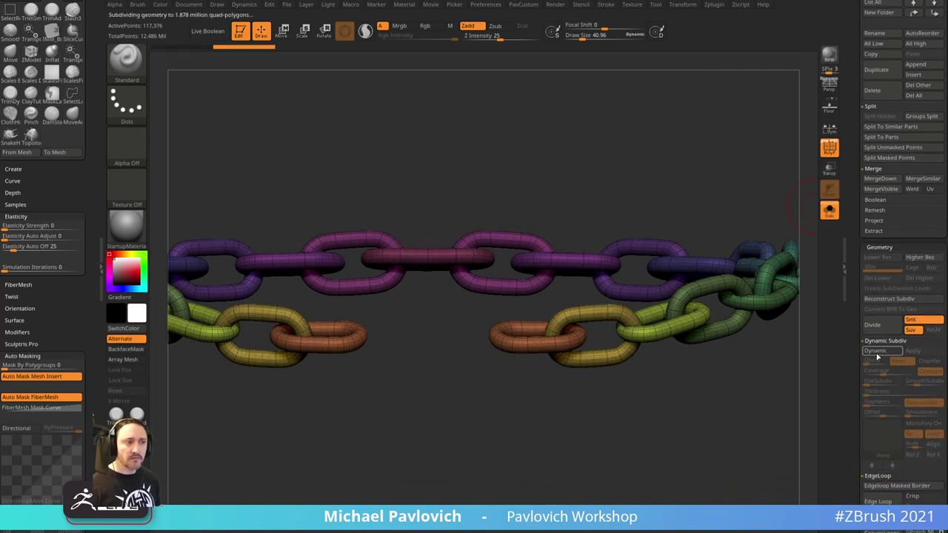
left_click(881, 299)
left_click(881, 299)
left_click(881, 299)
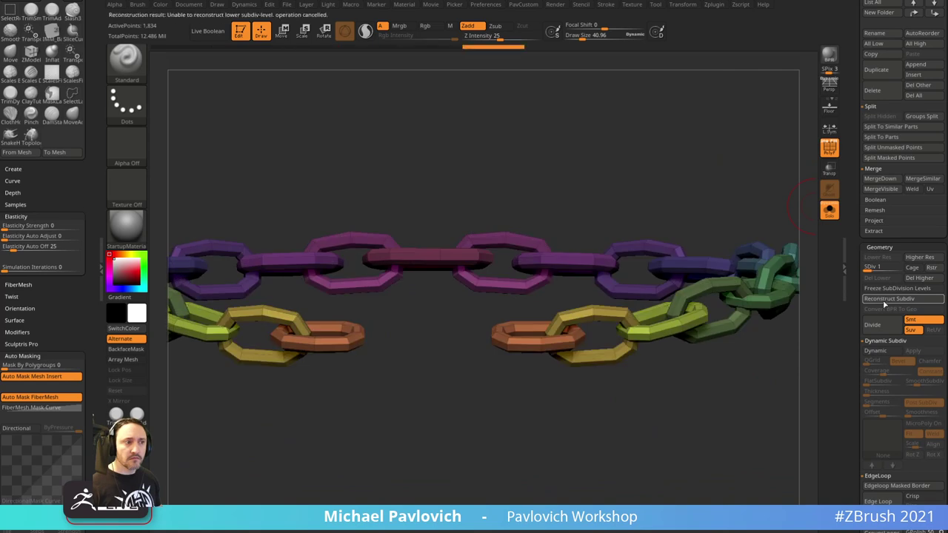
left_click_drag(886, 268, 899, 269)
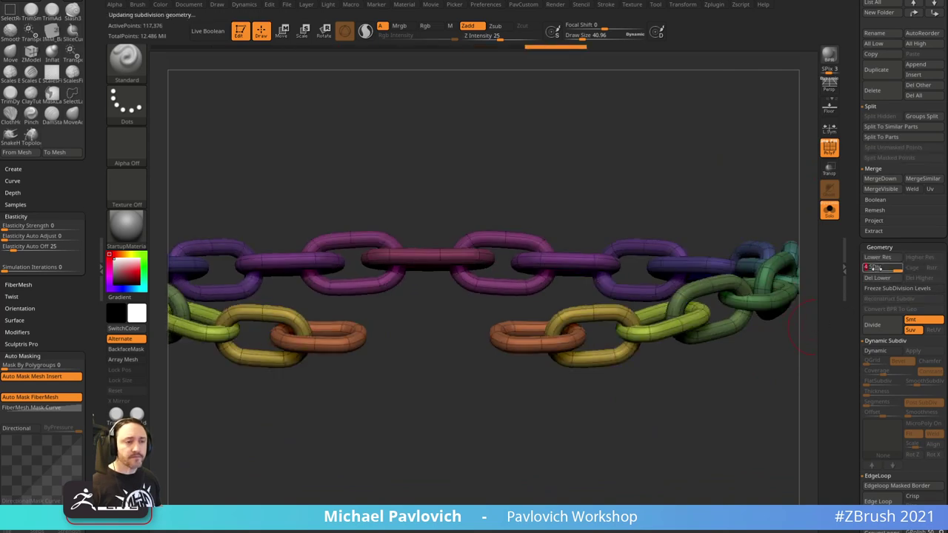
left_click(874, 267)
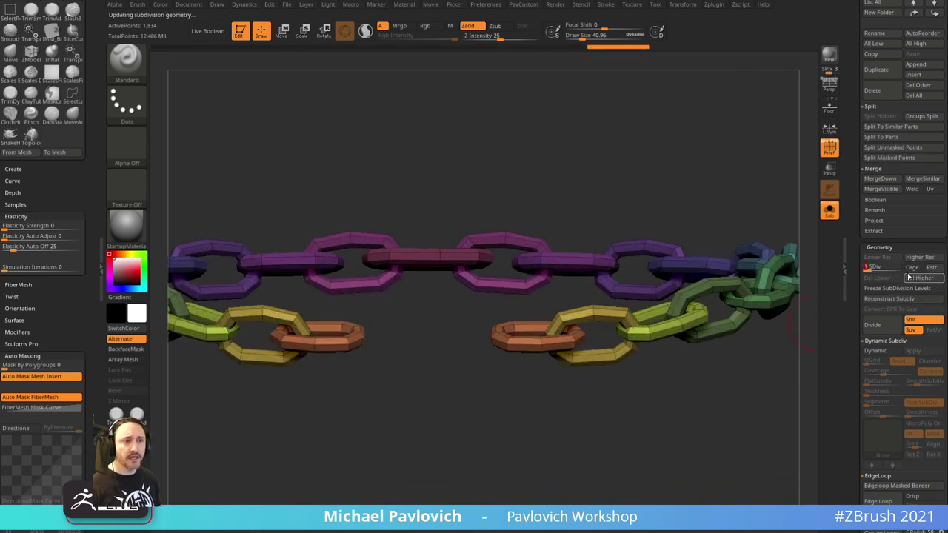
- Turn on dynamic subdivision for the belt chain and thicken its links slightly
key("d")
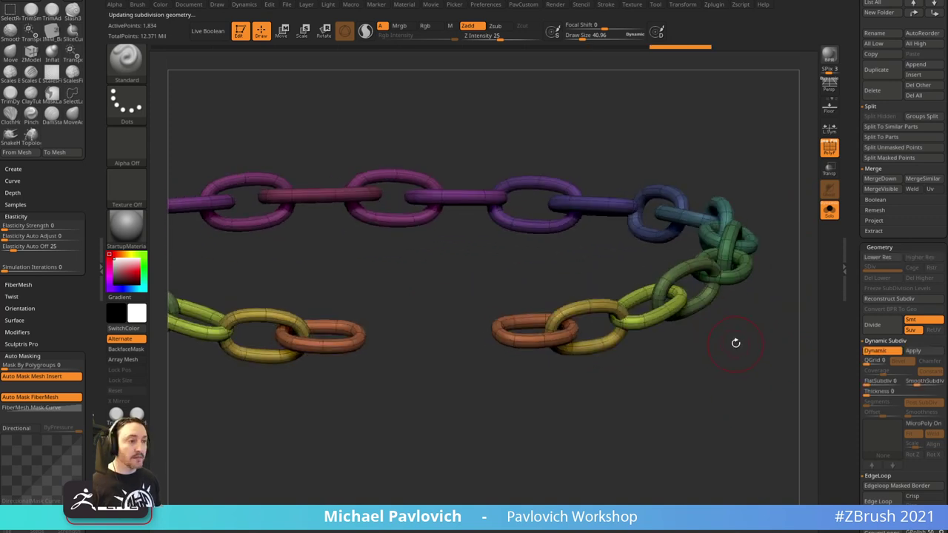
key("space")
left_click_drag(765, 210, 784, 211)
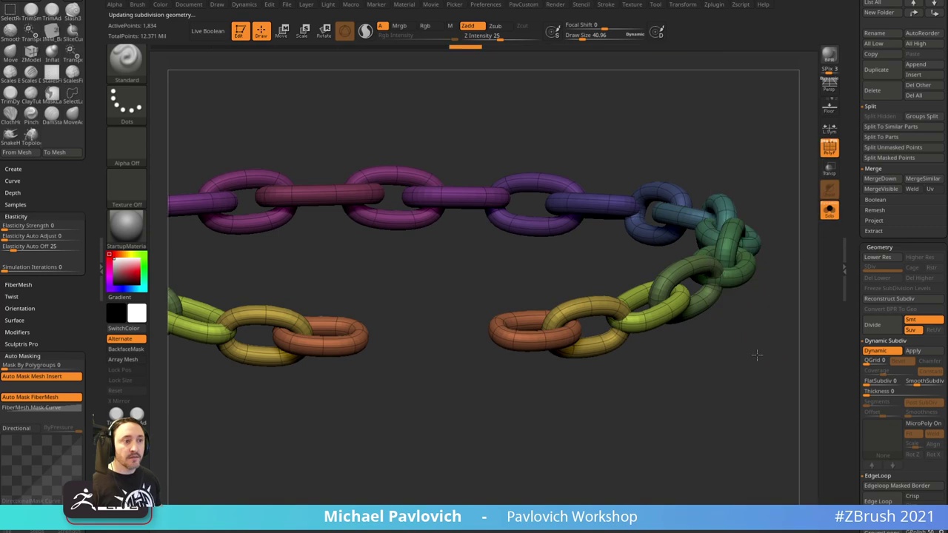
- Choose the Move brush with Topological auto masking turned on and set its draw size to about 194
key("b")
key("m")
key("v")
scroll(92, 322, "down", 5)
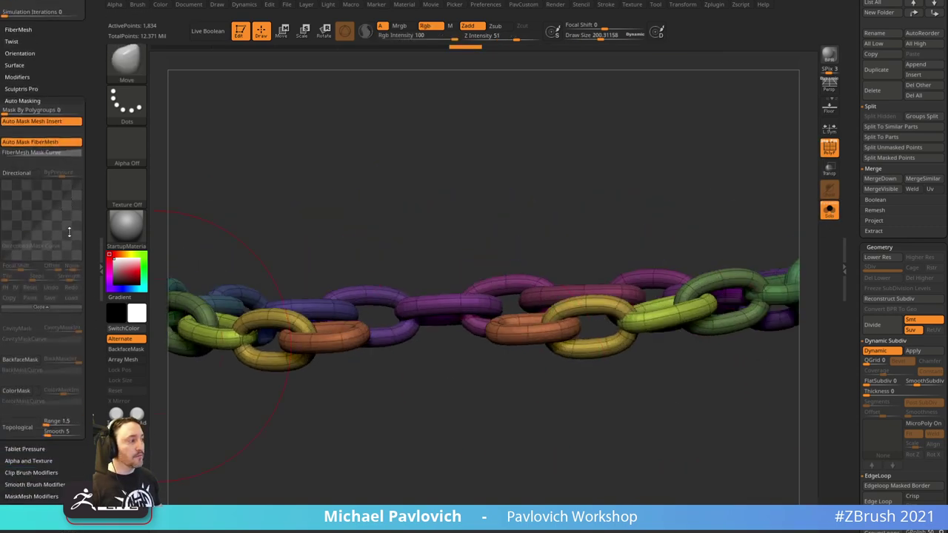
key("s")
left_click_drag(583, 362, 581, 363)
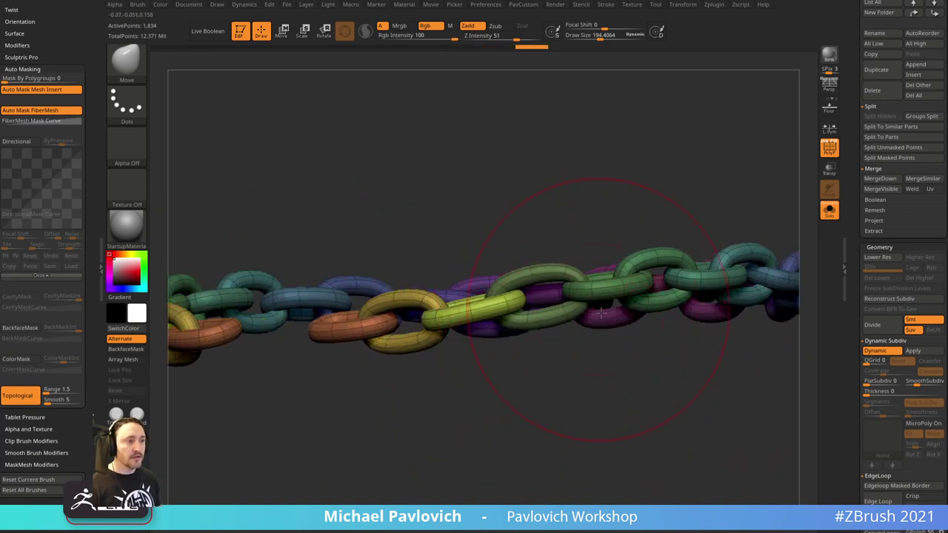
- Adjust individual links around the belt chain with the topological Move brush
left_click_drag(719, 222, 541, 423)
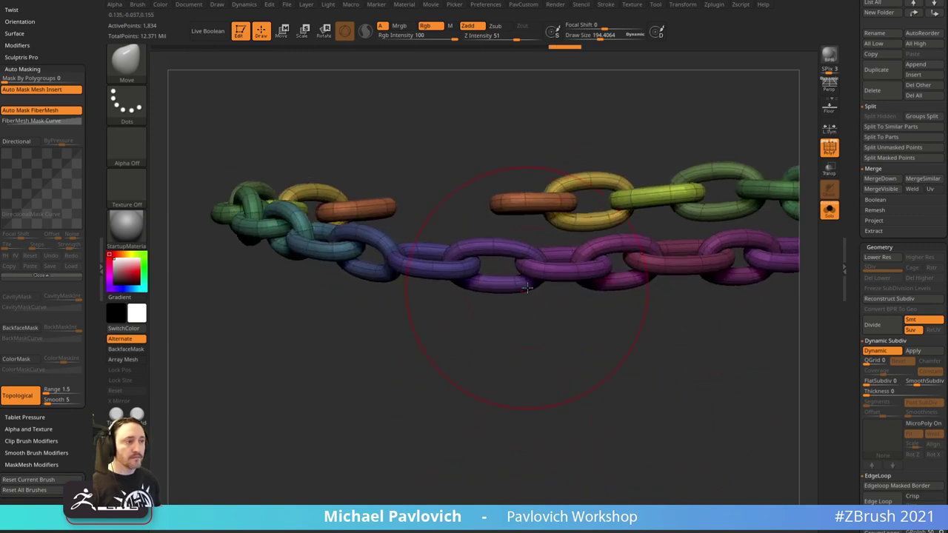
left_click_drag(511, 321, 560, 339)
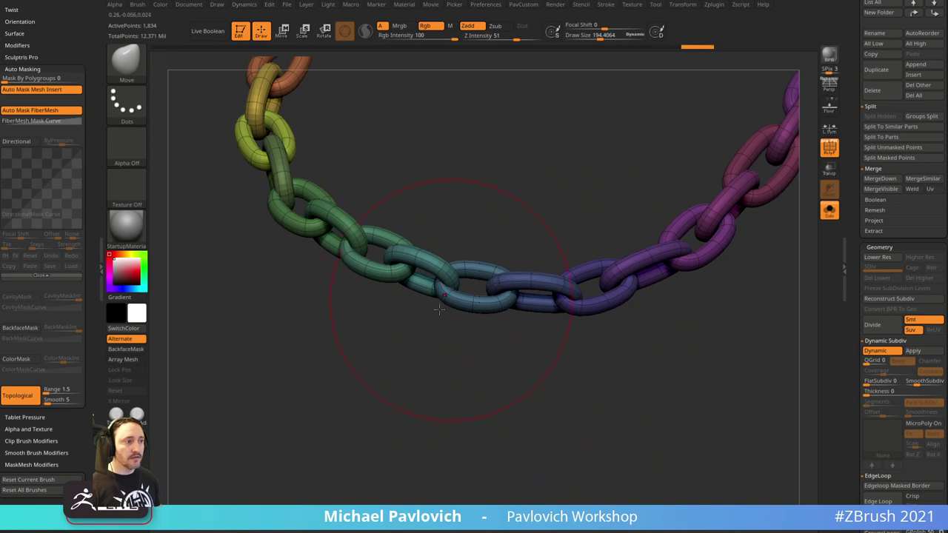
left_click_drag(439, 310, 507, 409)
left_click_drag(549, 332, 461, 446)
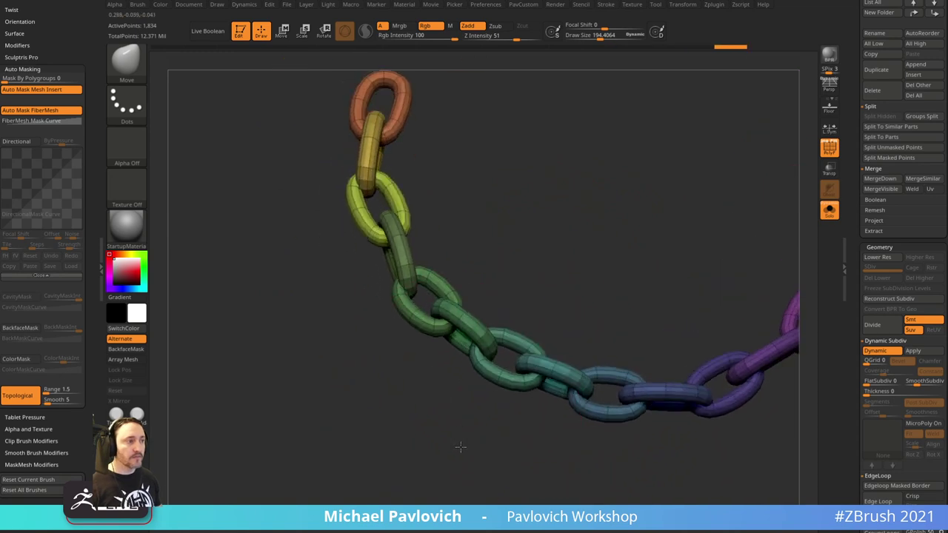
left_click_drag(432, 417, 493, 329)
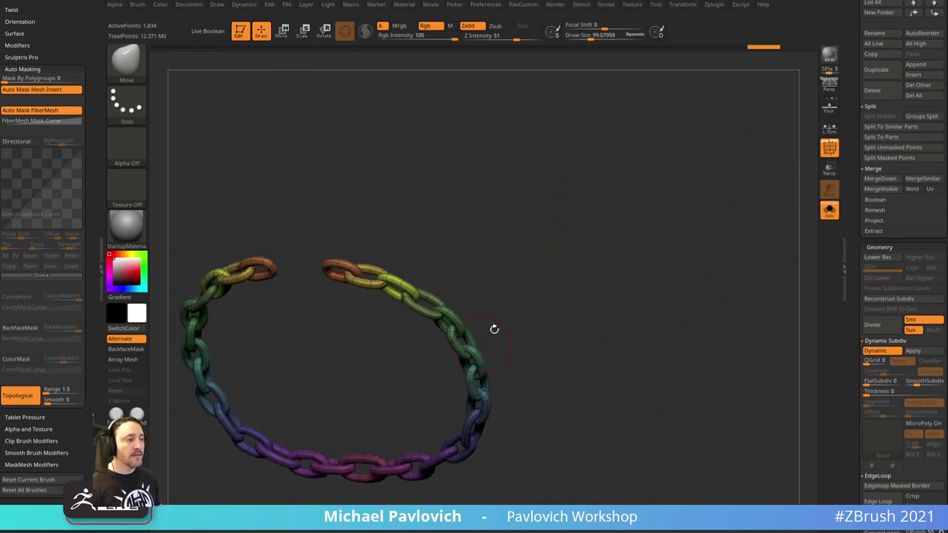
- Show all subtools without the polyframe, choose the Standard brush, and select the front belt rings subtool BebopBlockout007_023
mouse_move(637, 259)
left_mouse_down("shift")
mouse_move(768, 188)
mouse_move(601, 387)
mouse_move(703, 283)
left_mouse_up("shift")
left_click(829, 210)
key("shift+f")
key("b")
key("s")
key("t")
left_click(448, 306, "alt")
- Check the character's front view and quick-save the project
mouse_move(643, 323)
left_mouse_down("alt")
mouse_move(638, 314)
mouse_move(644, 343)
left_mouse_up("alt")
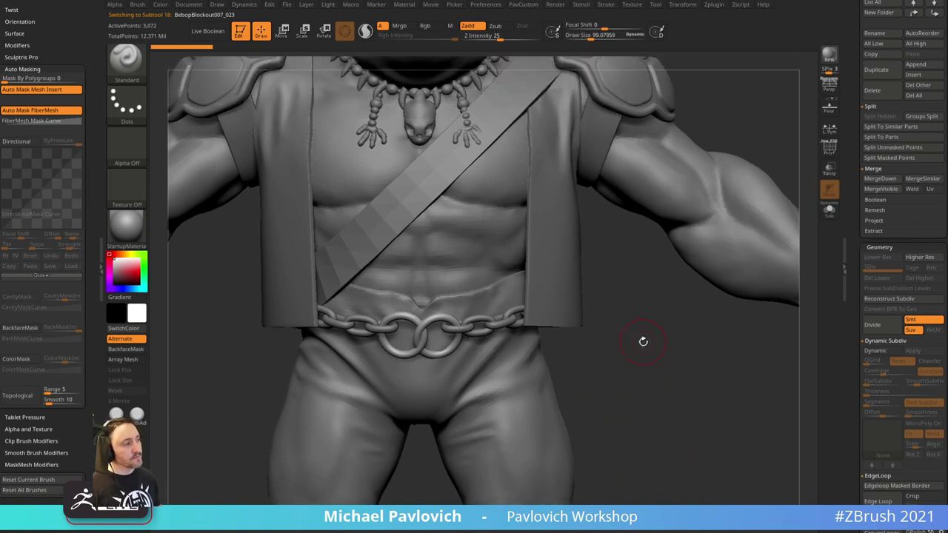
left_click_drag(643, 342, 631, 330, "alt")
key("f")
mouse_move(581, 357)
left_mouse_down("alt")
mouse_move(605, 351)
mouse_move(628, 364)
mouse_move(609, 358)
mouse_move(594, 379)
left_mouse_up("alt")
key("s")
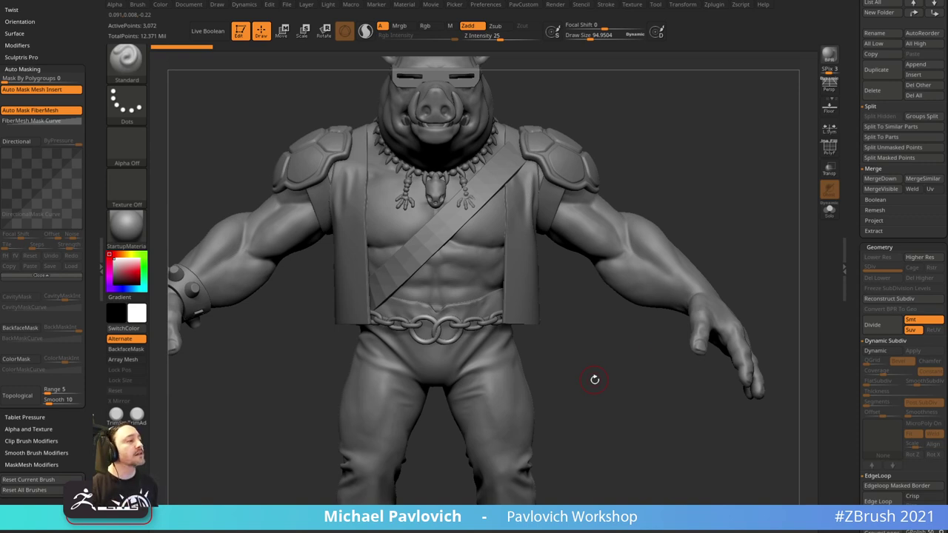
mouse_move(579, 345)
left_mouse_down("alt")
mouse_move(577, 316)
mouse_move(576, 337)
mouse_move(376, 347)
left_mouse_up("alt")
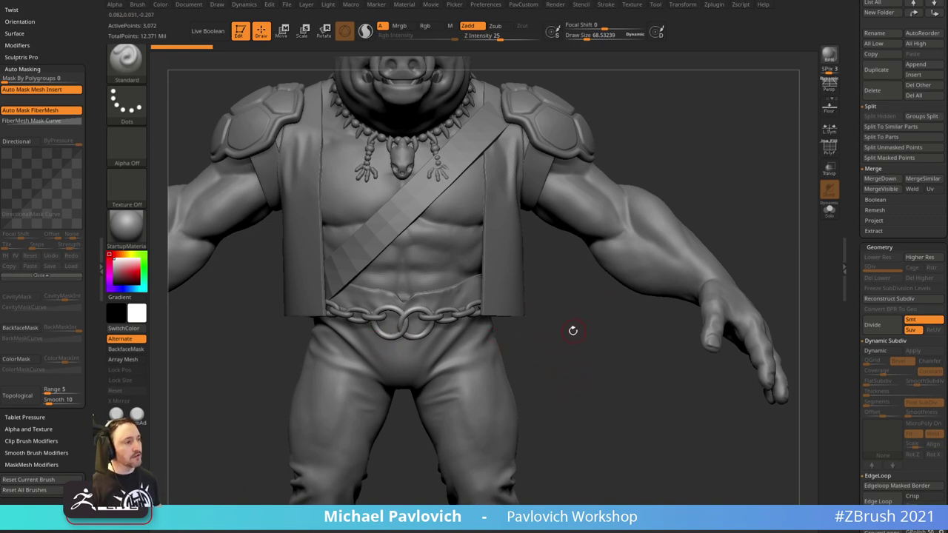
left_click_drag(577, 361, 652, 237, "alt")
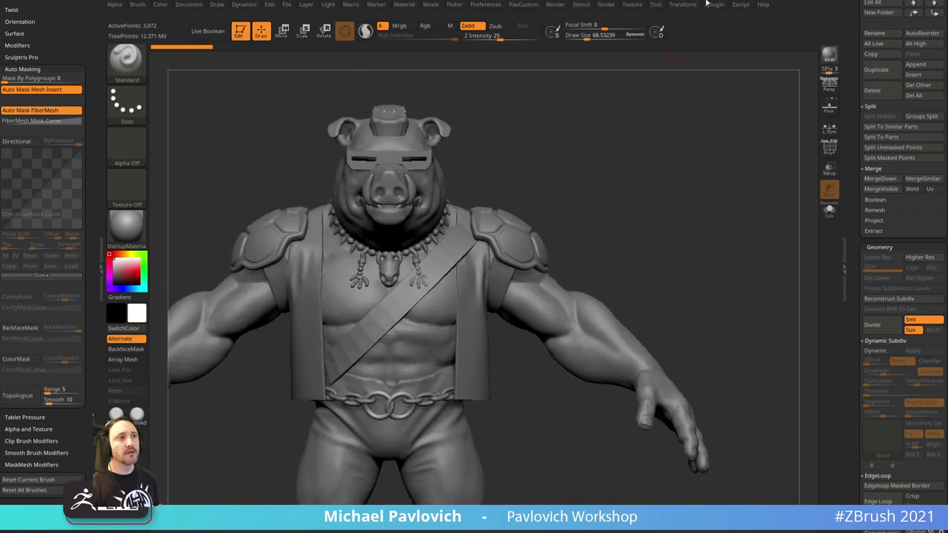
key("ctrl+s")
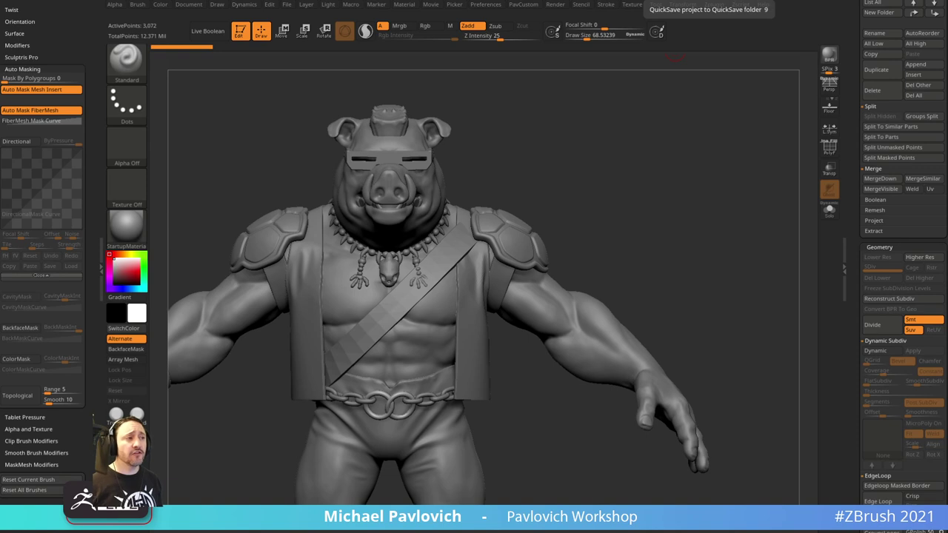
key("s")
left_click(633, 204)
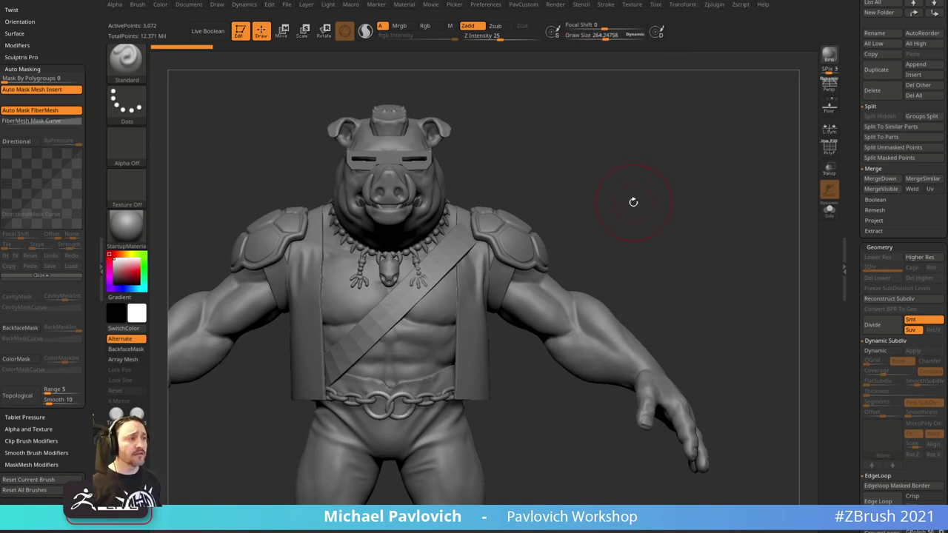
key("s")
left_click_drag(632, 203, 665, 188, "alt")
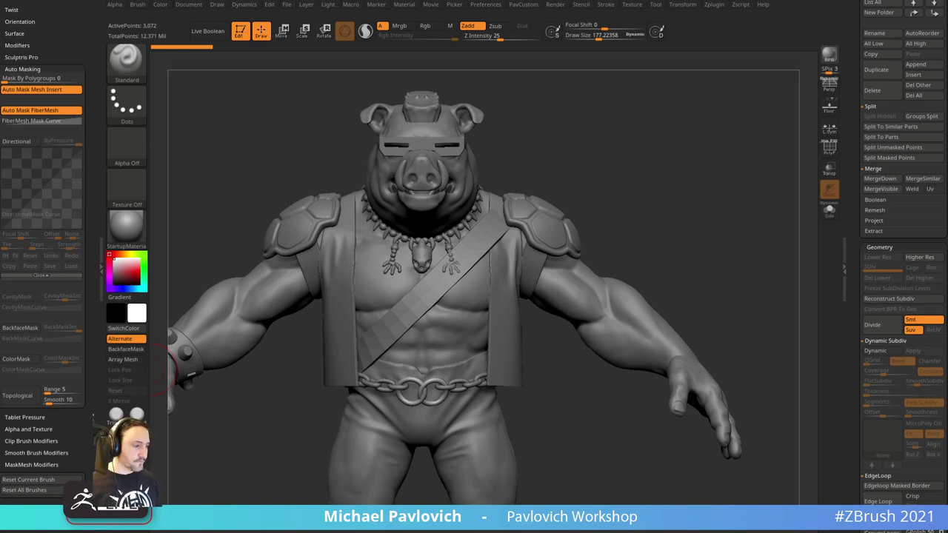
- Switch to the browser and examine the shelves in Bookshelf.jpg on Google Drive, from the top shelf to the bottom
left_click_drag(154, 369, 361, 34)
scroll(513, 263, "up", 6)
scroll(515, 265, "up", 3)
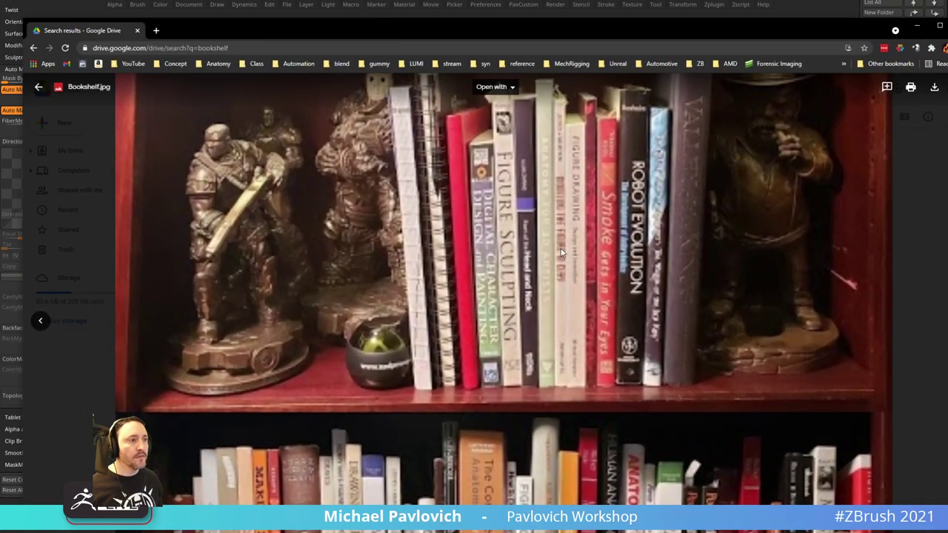
left_click_drag(500, 252, 495, 363)
left_click_drag(494, 111, 494, 358)
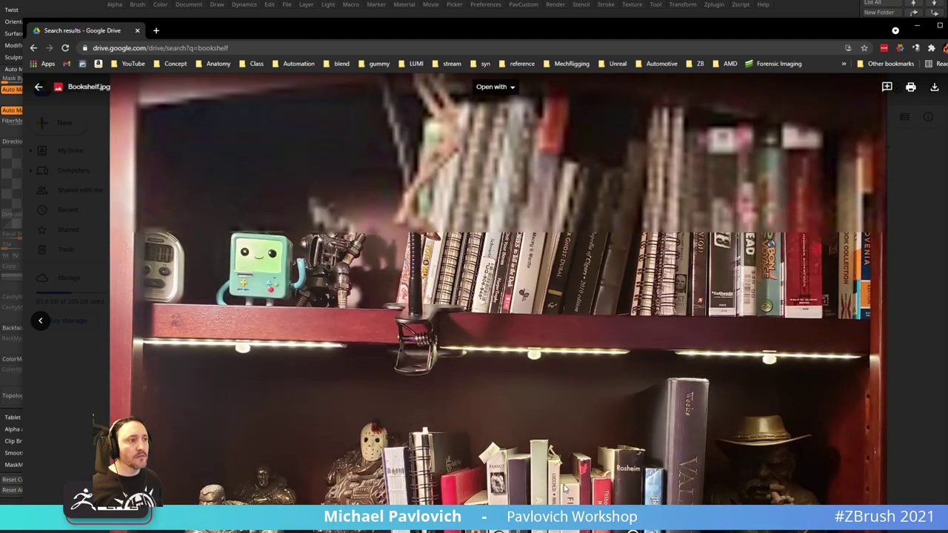
scroll(611, 363, "down", 5)
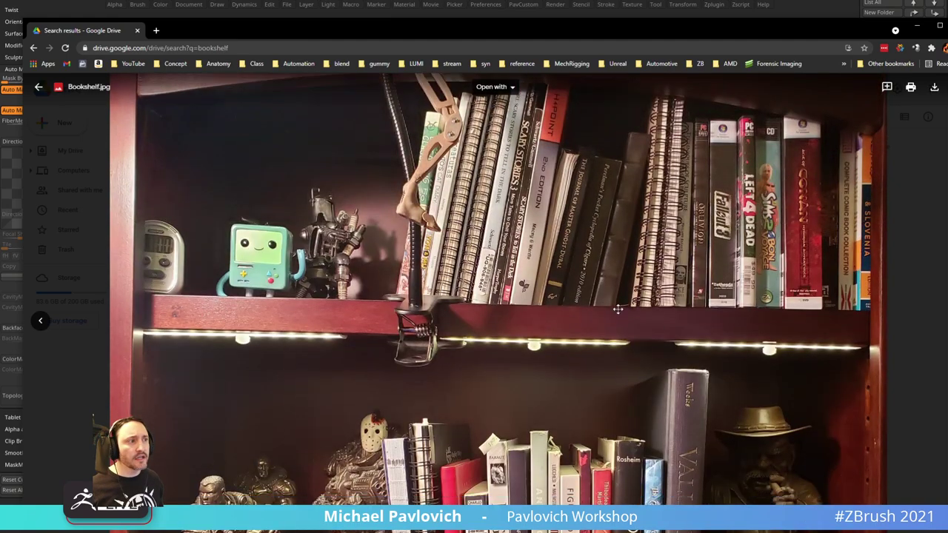
scroll(586, 227, "down", 10)
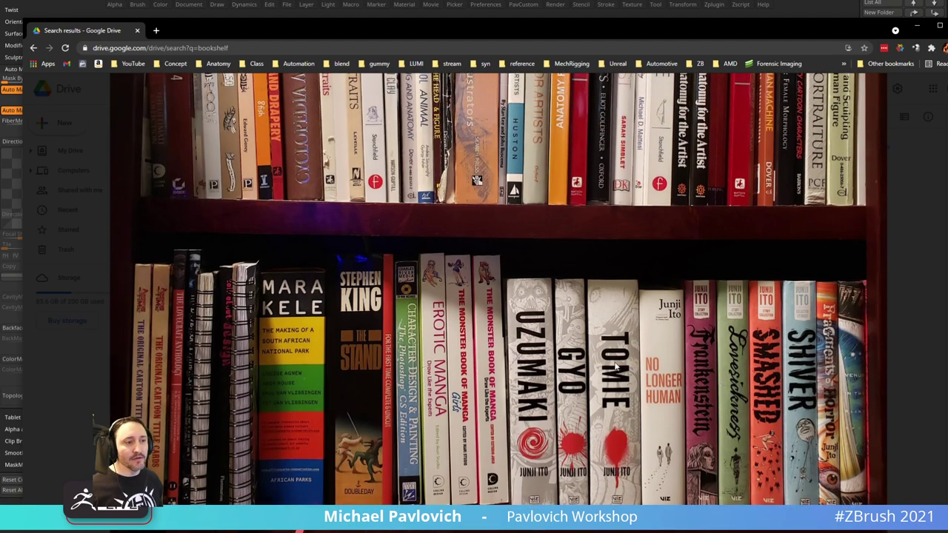
- Examine the figure sculpting and anatomy book titles on the middle shelves, and return to ZBrush
scroll(548, 267, "up", 3)
scroll(522, 256, "up", 2)
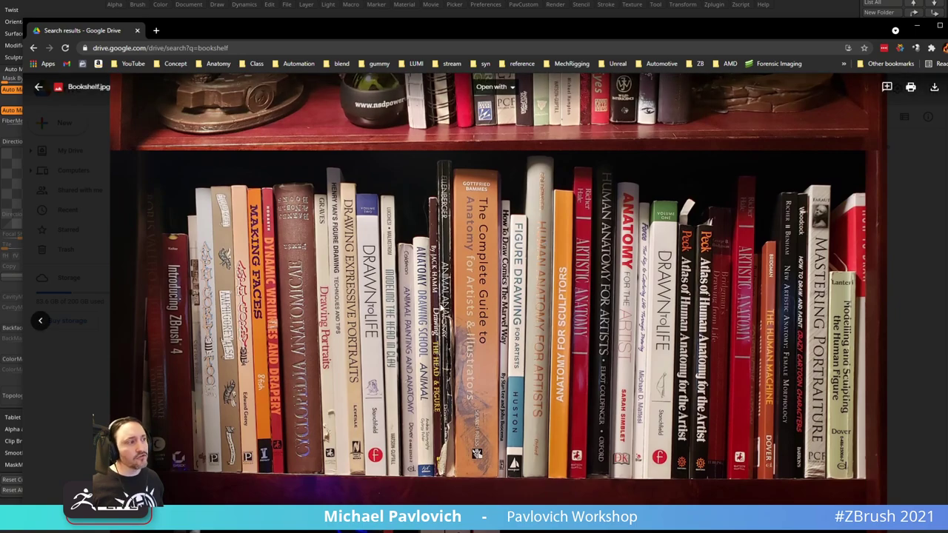
scroll(548, 306, "up", 5)
scroll(547, 307, "up", 4)
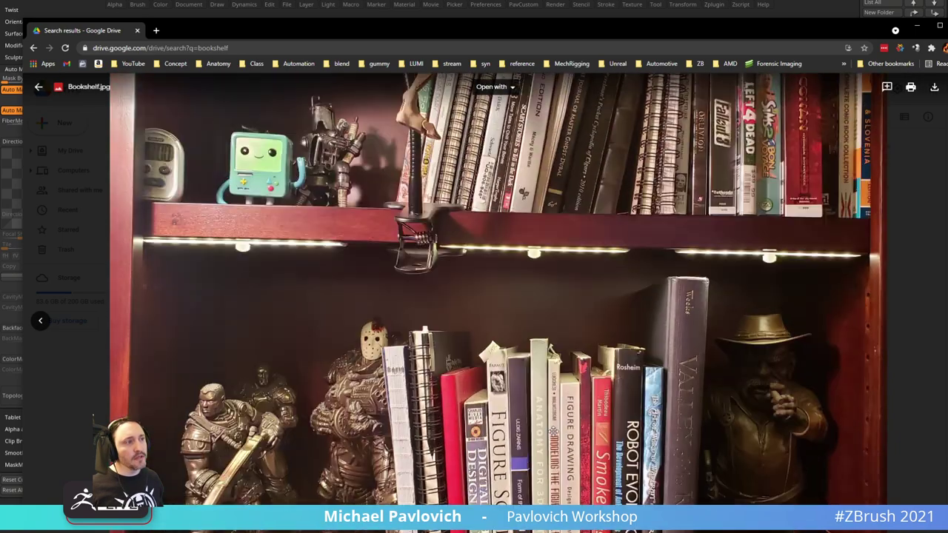
scroll(521, 133, "down", 5)
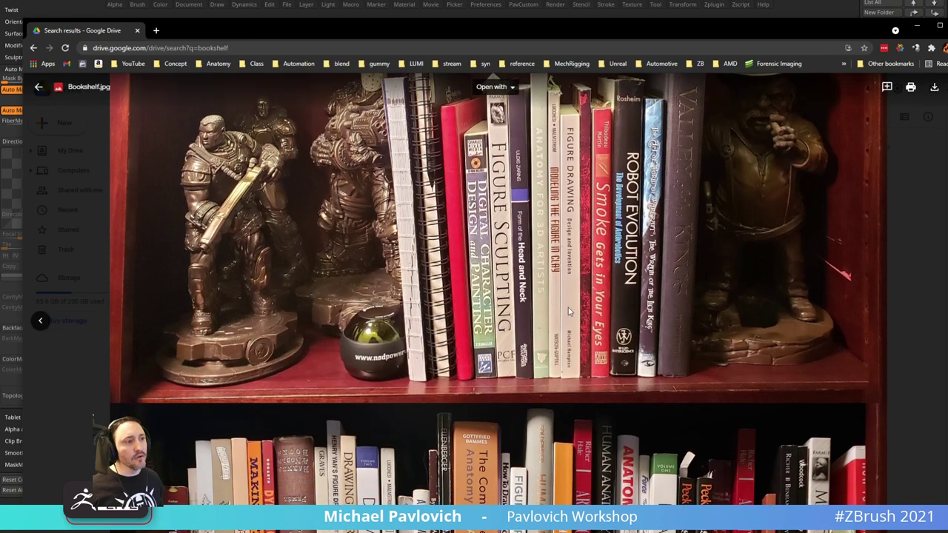
scroll(568, 307, "down", 4)
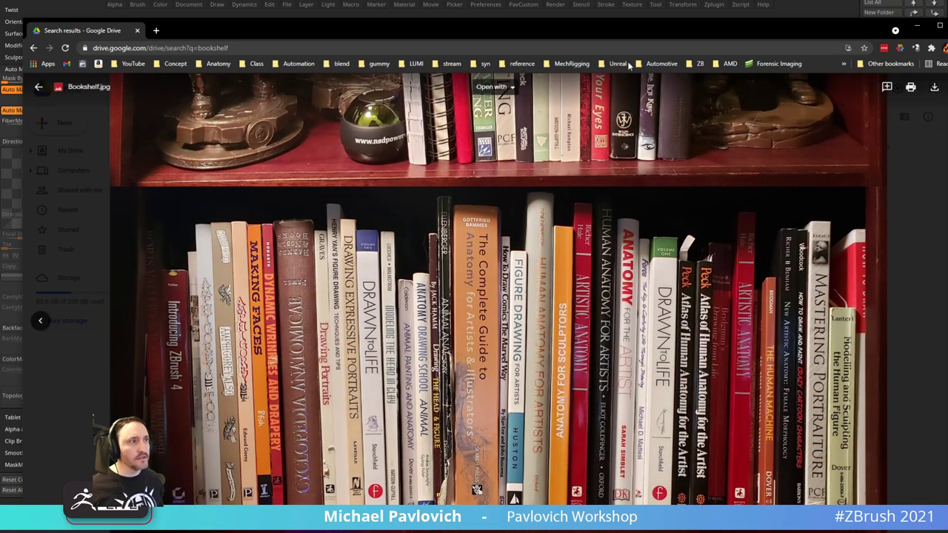
left_click_drag(335, 32, 296, 530)
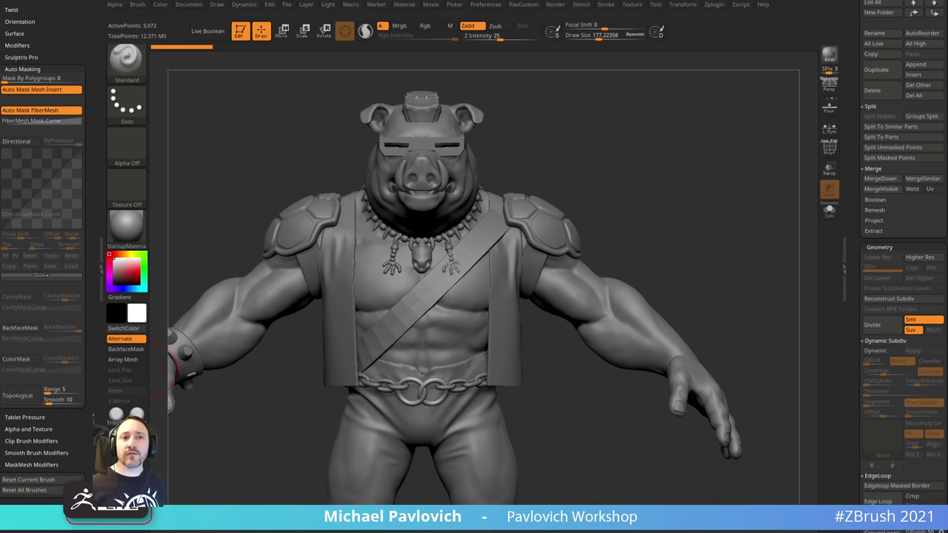
- Select the necklace's skull pendant subtool BebopBlockout010_009
key("s")
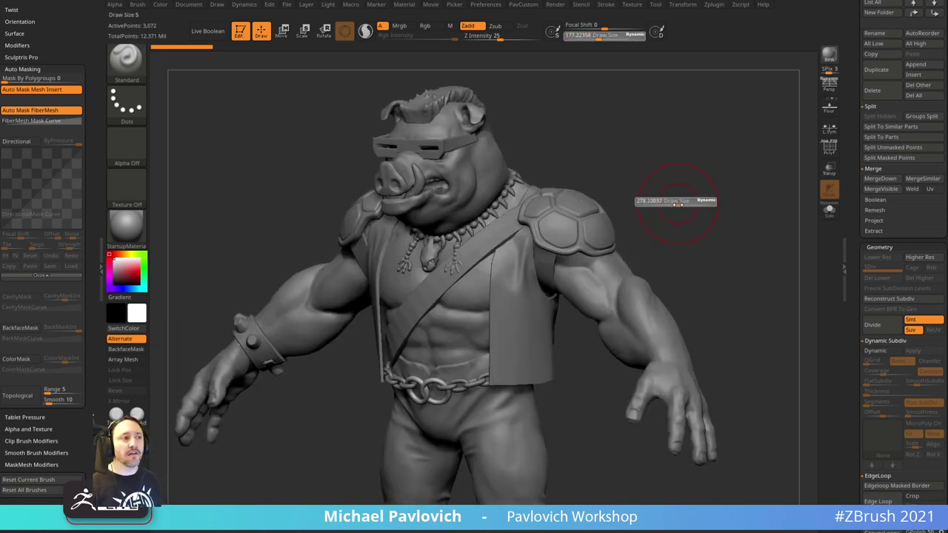
mouse_move(678, 205)
left_mouse_down()
mouse_move(671, 197)
mouse_move(717, 196)
mouse_move(673, 208)
mouse_move(709, 221)
mouse_move(729, 205)
left_mouse_up()
left_click(437, 258, "alt")
left_click_drag(717, 147, 770, 163, "alt")
left_click_drag(727, 83, 753, 154, "alt")
- Enable BPR Transparent Shading for the skull pendant, accept turning on the Transparent render property, and make a BPR render
left_click_drag(851, 217, 846, 72)
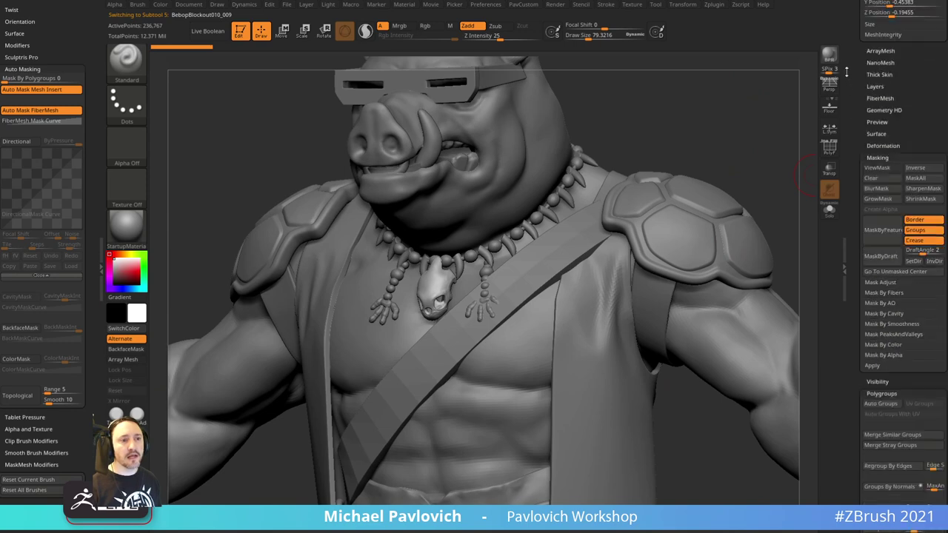
scroll(846, 71, "down", 10)
left_click(890, 259)
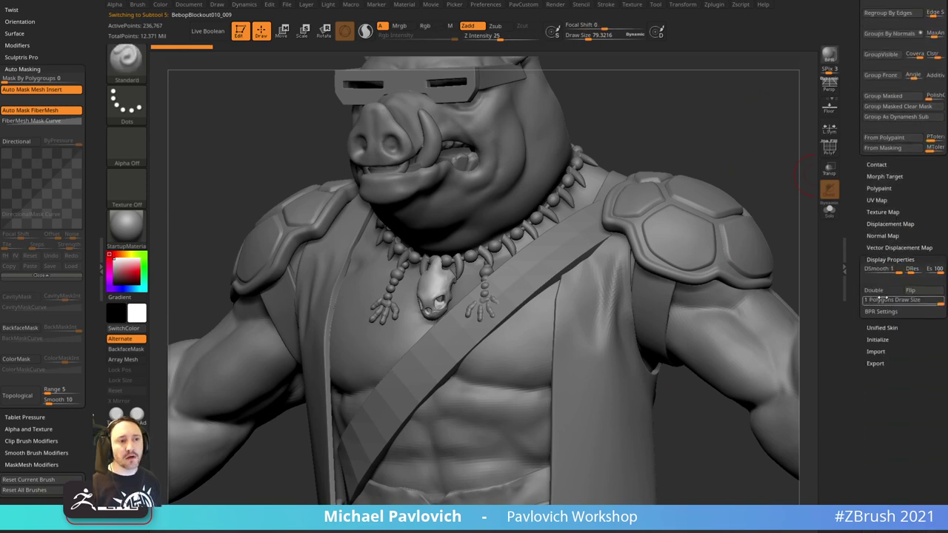
left_click(885, 312)
left_click(898, 324)
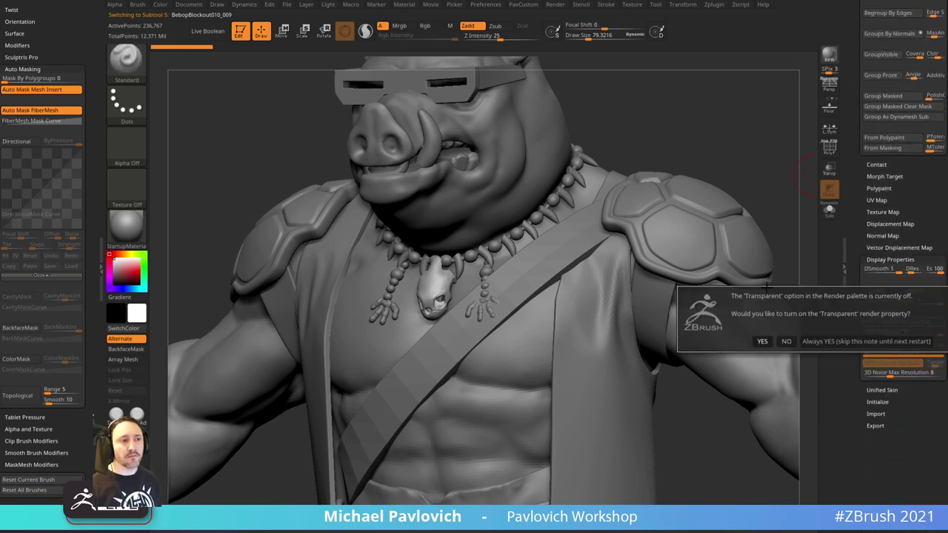
left_click(762, 341)
left_click(829, 56)
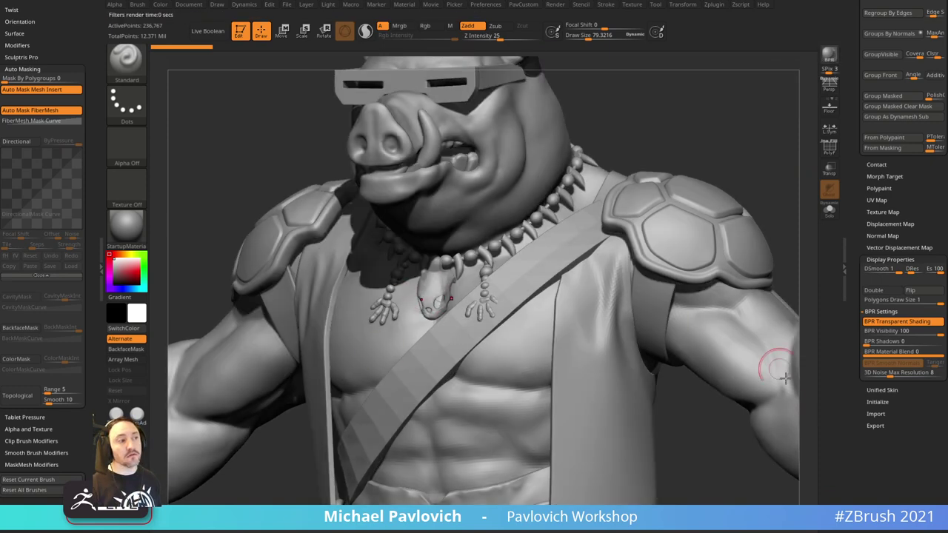
- Change the model's material to GelShaderB
left_click(126, 224)
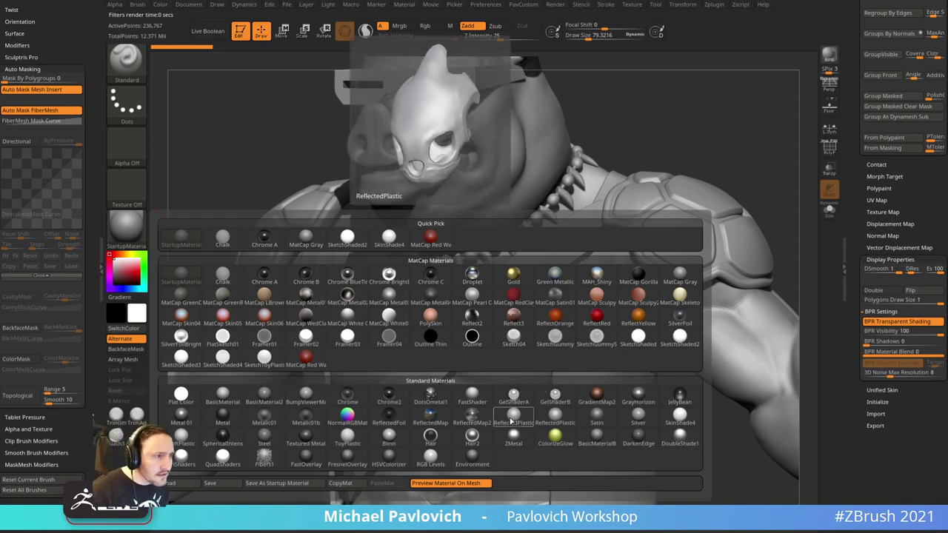
left_click(521, 402)
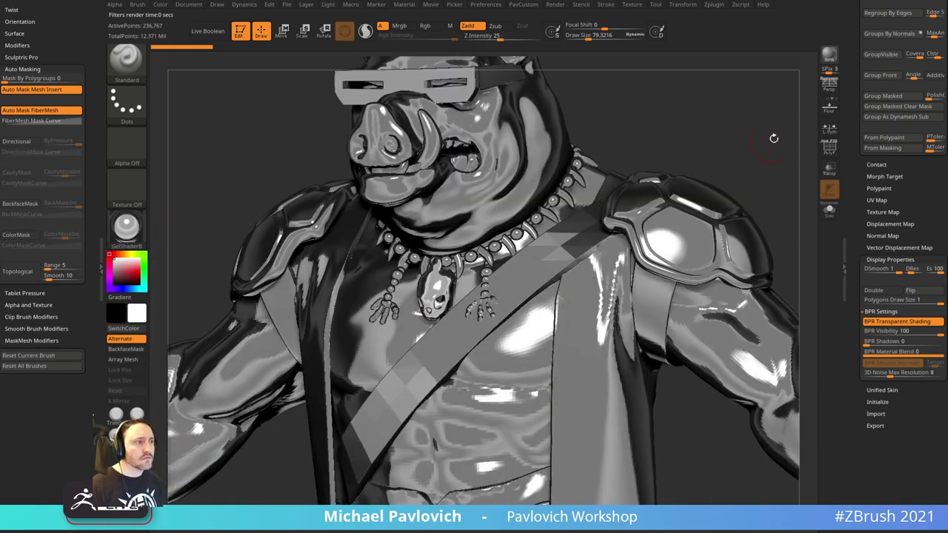
- Make BPR renders of the figure from different angles to examine the transparent skull pendant with GelShaderB
left_click(830, 65)
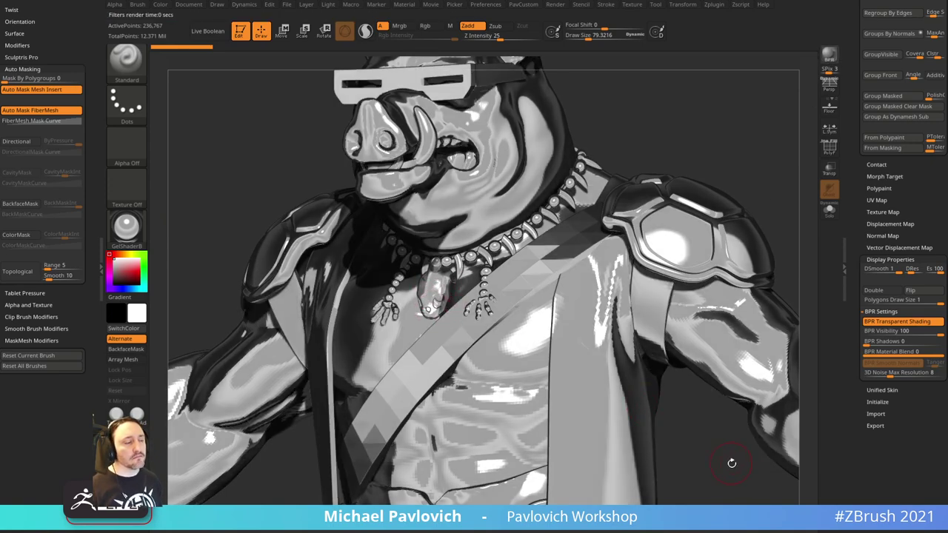
left_click_drag(726, 427, 805, 108)
key("shift+r")
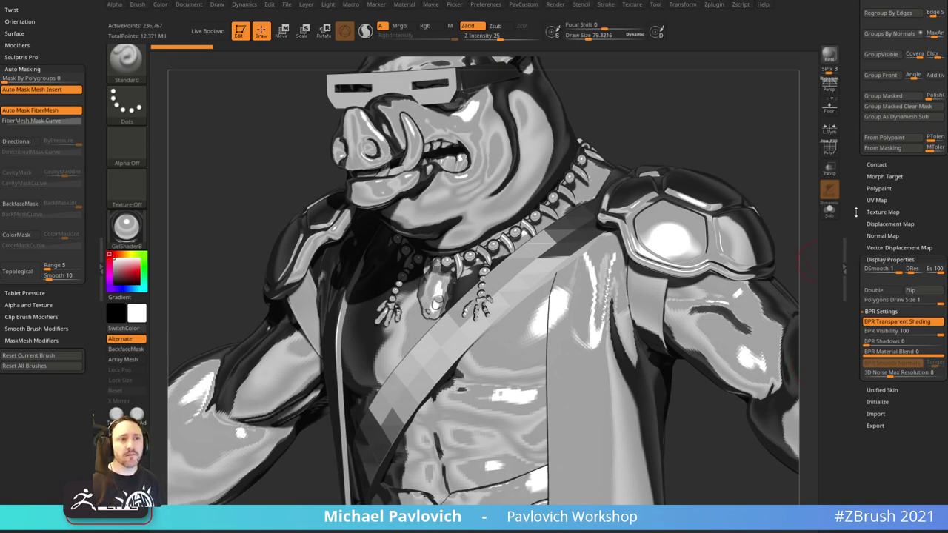
left_click(877, 164)
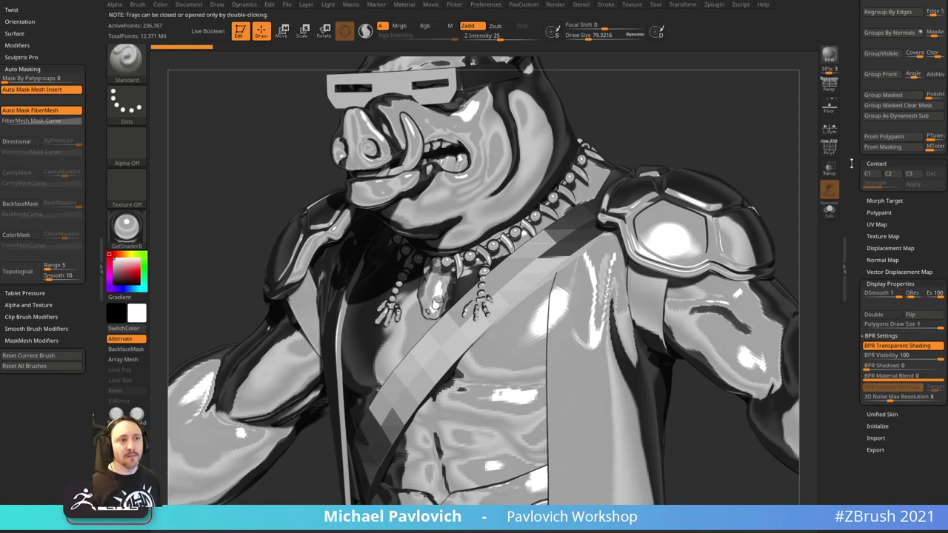
key("ctrl")
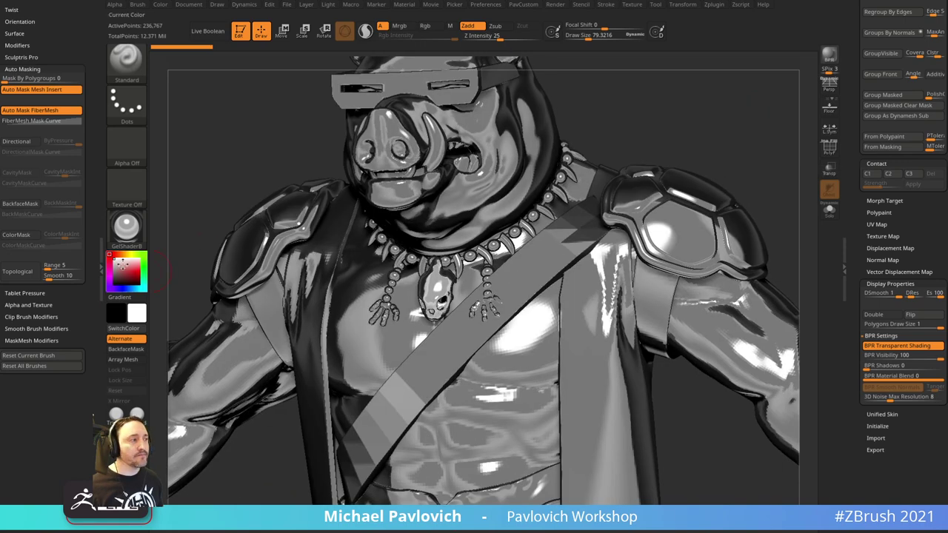
- Change the model's material to StartupMaterial
left_click(126, 224)
left_click(178, 283)
left_click(127, 226)
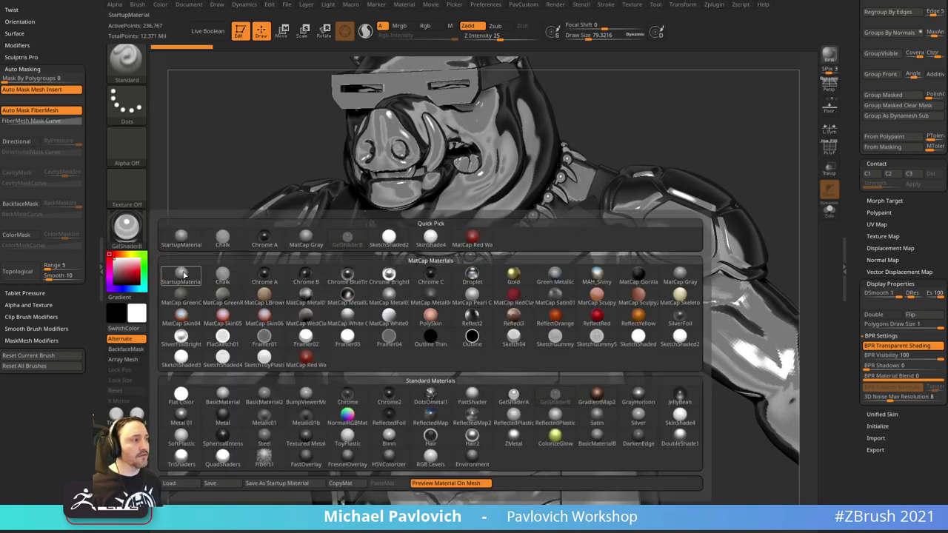
left_click(182, 276)
mouse_move(735, 149)
left_mouse_down()
mouse_move(720, 111)
mouse_move(745, 148)
mouse_move(755, 146)
mouse_move(746, 146)
left_mouse_up()
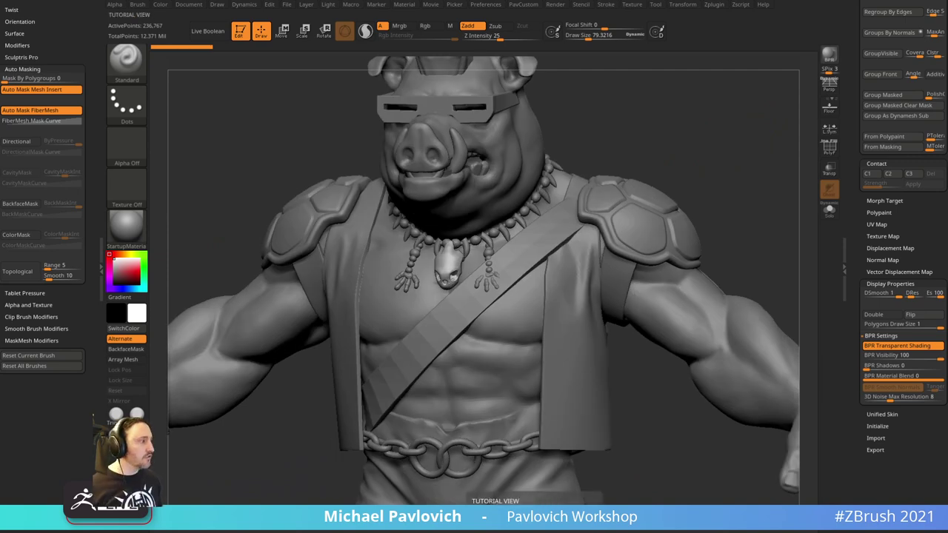
- Overlay the Bebop reference artwork on the full figure and turn on perspective
right_click_drag(706, 163, 682, 178)
key("shift+z")
left_click(829, 86)
mouse_move(804, 99)
left_mouse_down()
mouse_move(768, 158)
mouse_move(747, 158)
left_mouse_up()
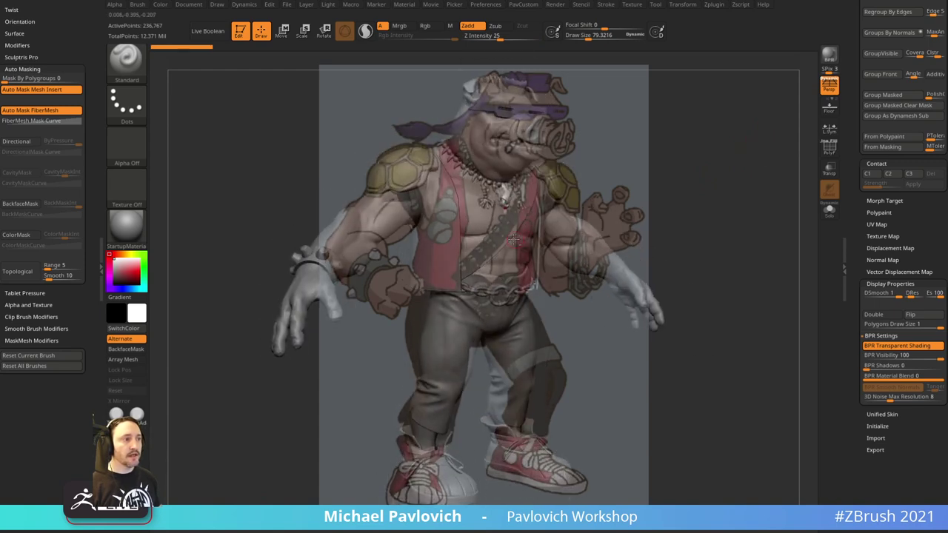
- Select the diagonal chest strap subtool, hide the reference overlay, and isolate the strap with its polyframe displayed
left_click(512, 221, "alt")
mouse_move(656, 158)
left_mouse_down()
mouse_move(666, 160)
mouse_move(643, 165)
mouse_move(656, 161)
left_mouse_up()
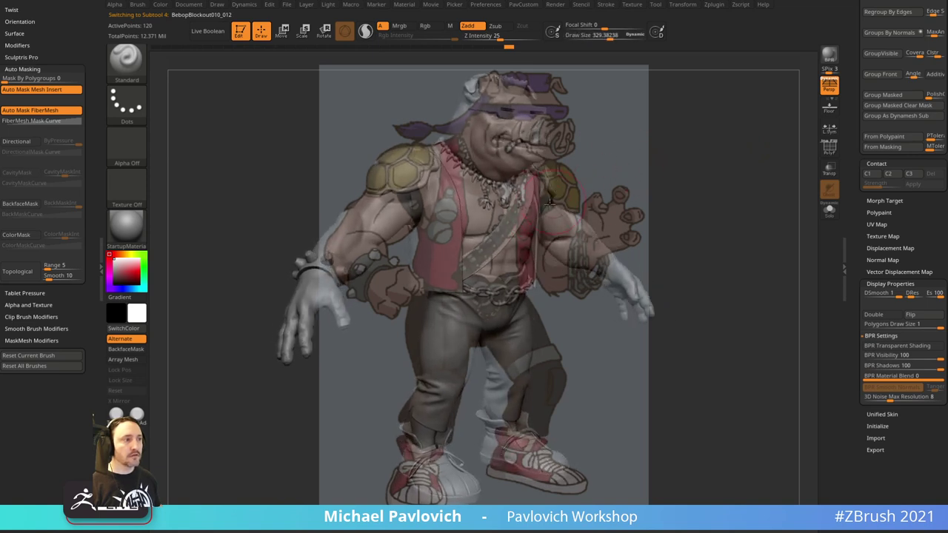
key("b")
key("m")
key("v")
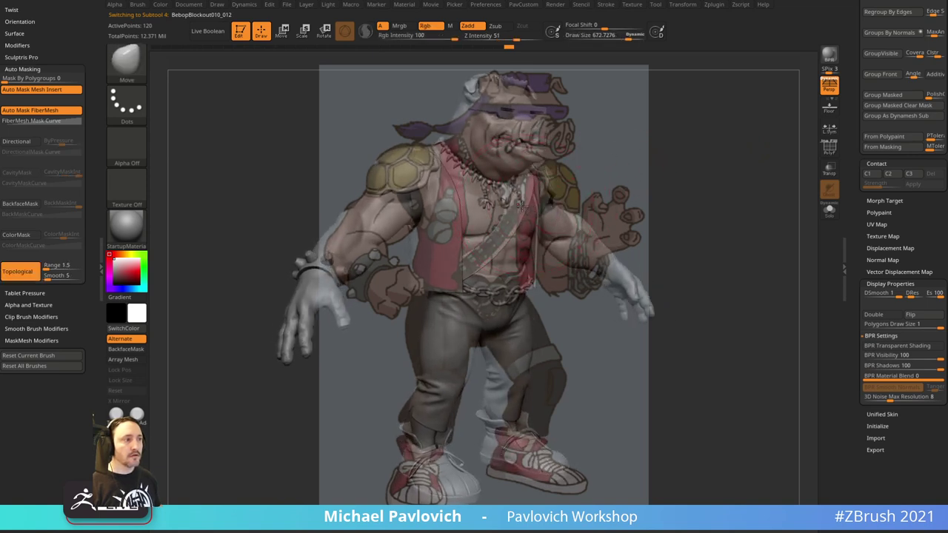
key("shift+z")
mouse_move(680, 170)
left_mouse_down()
mouse_move(698, 174)
mouse_move(684, 176)
left_mouse_up()
left_click(829, 210)
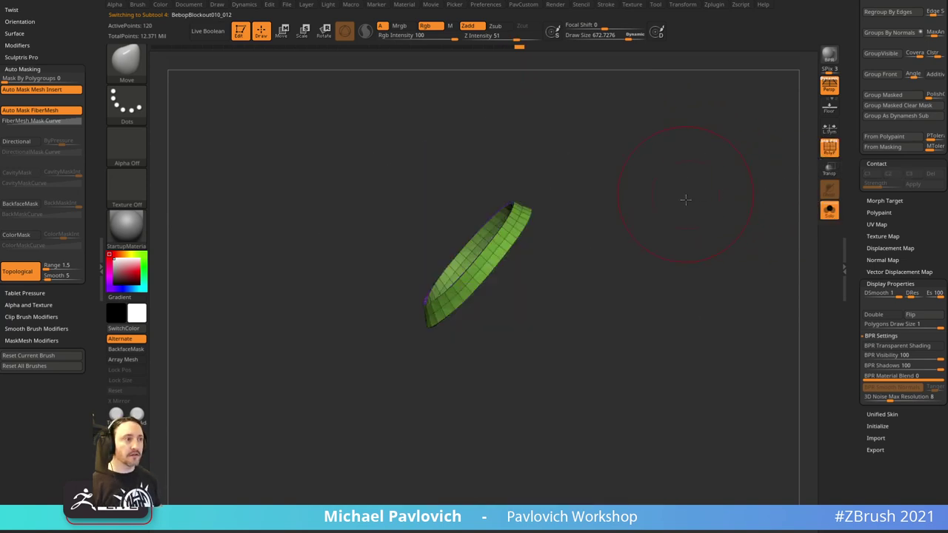
- Switch to the ZModeler brush and set its edge action to Delete with the EdgeLoop Complete target
key("f")
left_click_drag(659, 239, 674, 244)
key("b")
key("z")
key("m")
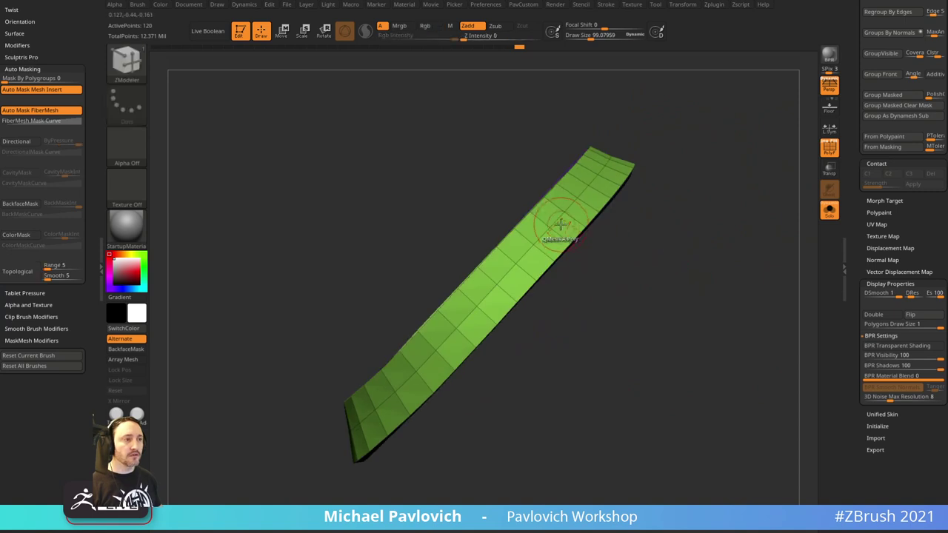
key("space")
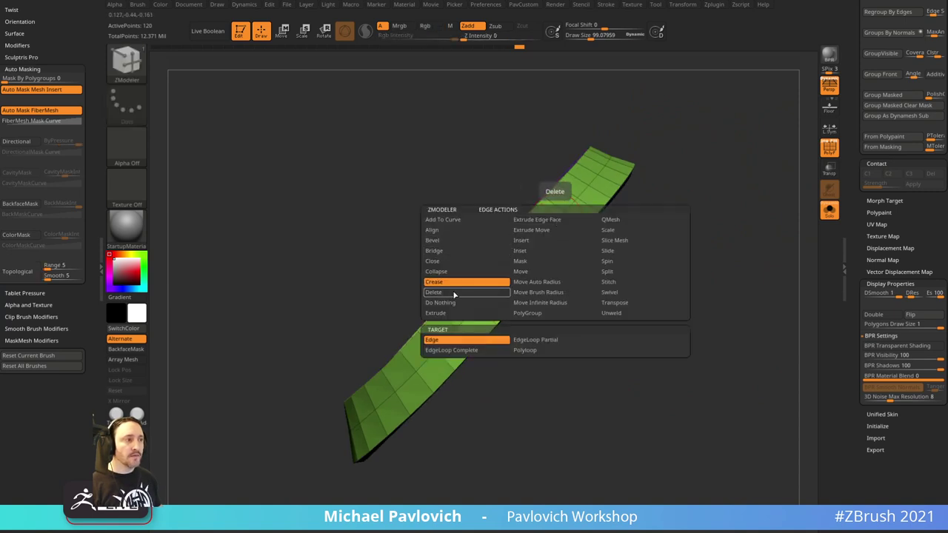
left_click(455, 294)
left_click_drag(602, 234, 658, 208)
key("space")
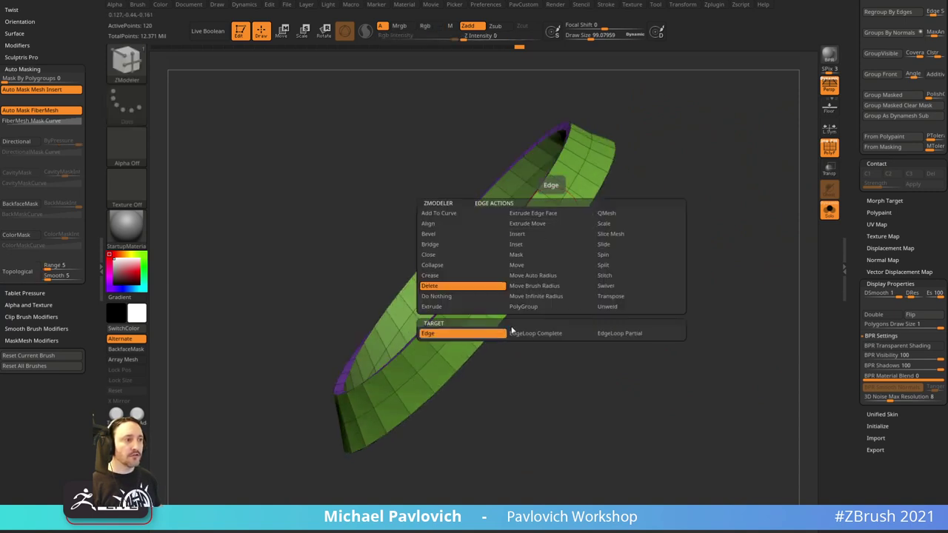
left_click(540, 332)
- Delete the middle edge loop running lengthwise around the chest strap
left_click(551, 216)
left_click_drag(681, 214, 700, 237)
key("ctrl+z")
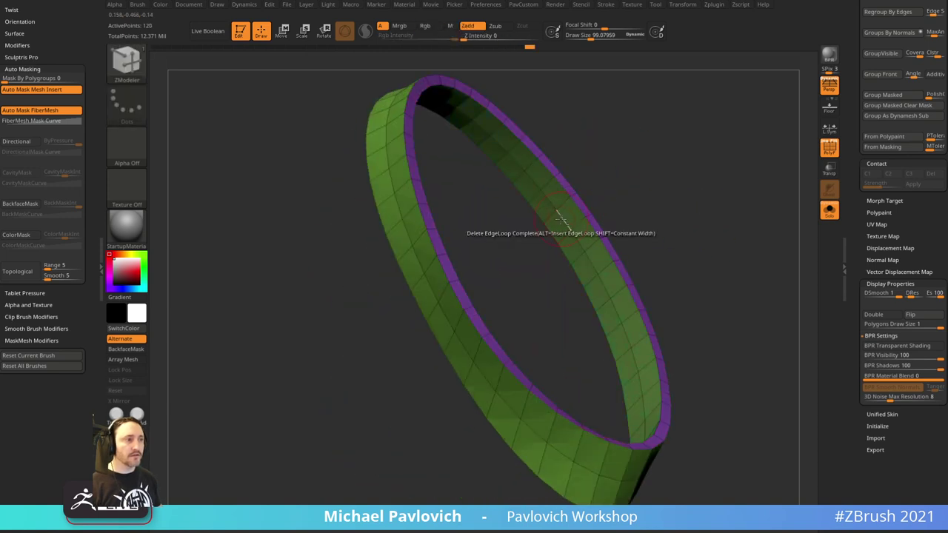
left_click(561, 214)
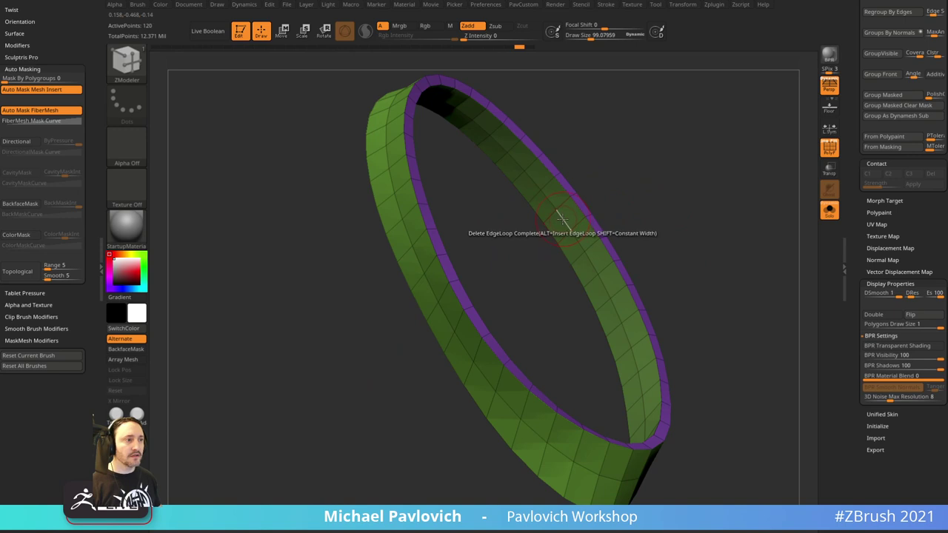
key("space")
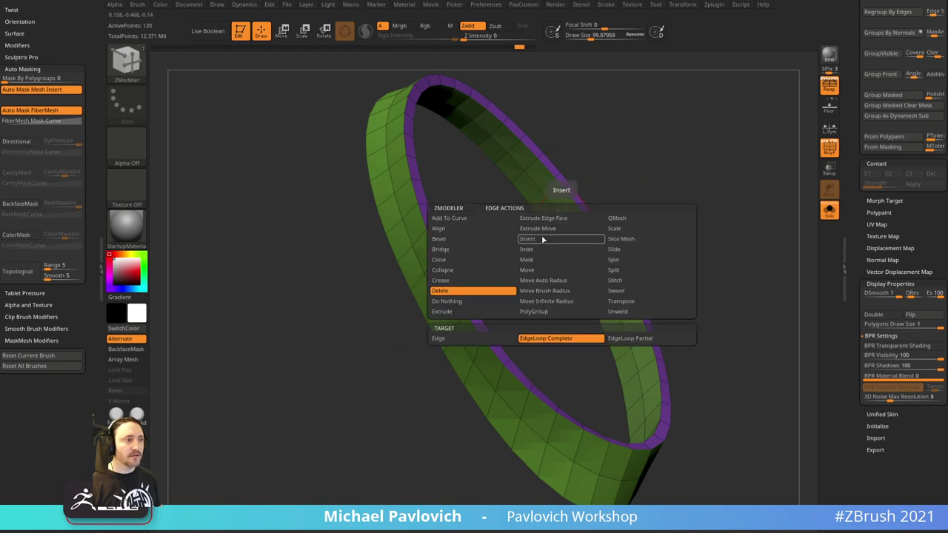
left_click(541, 238)
key("ctrl+z")
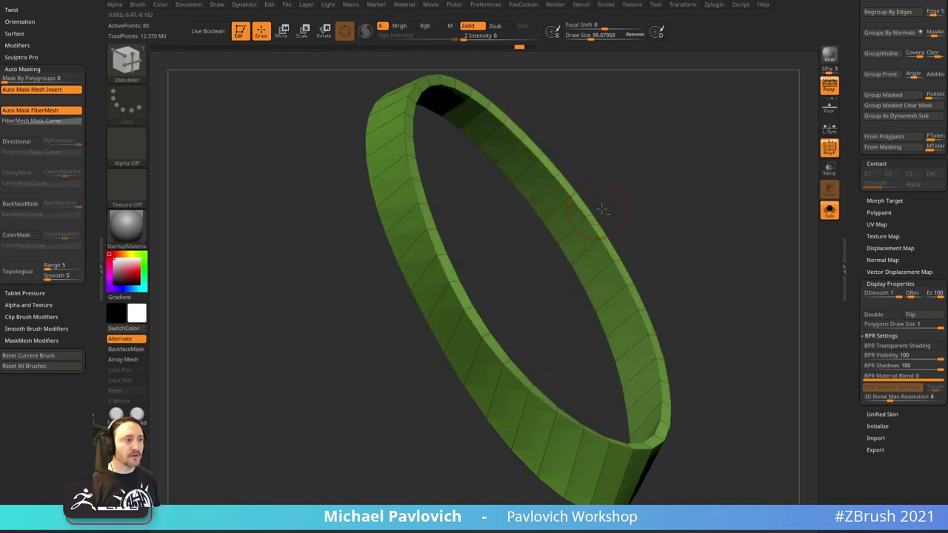
left_click_drag(731, 212, 791, 214)
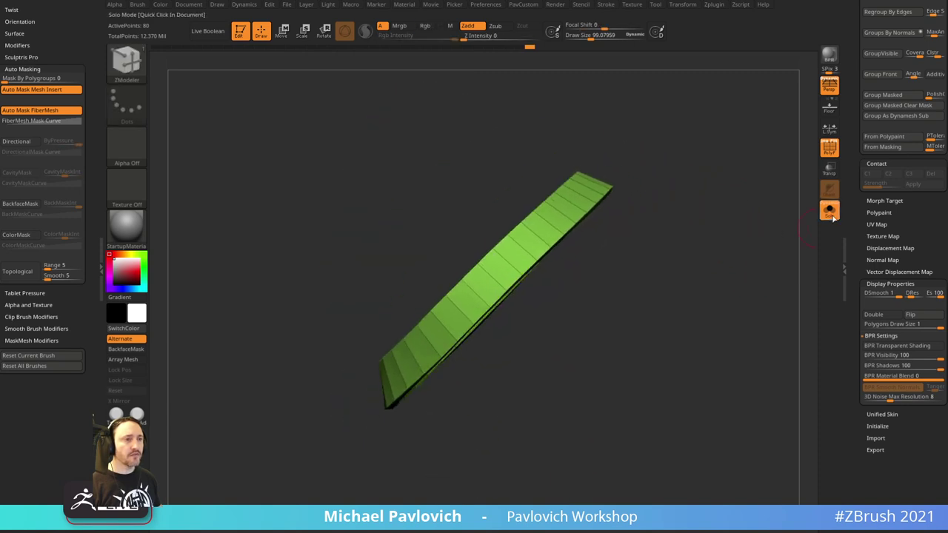
key("b")
key("p")
key("i")
left_click_drag(713, 245, 697, 246)
key("s")
left_click_drag(642, 237, 649, 237)
left_click_drag(472, 312, 589, 177)
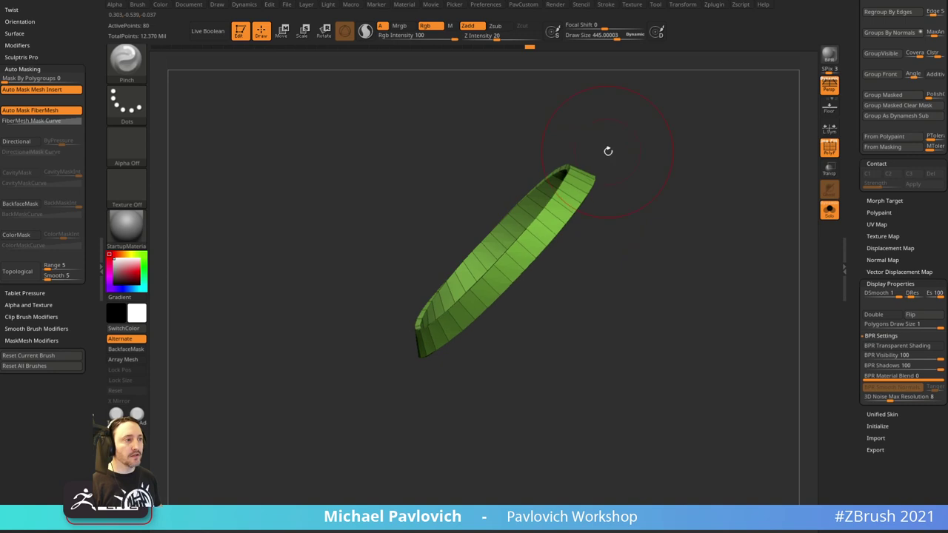
key("ctrl+z")
left_click_drag(643, 220, 655, 266, "alt")
key("s")
left_click_drag(669, 252, 668, 266)
key("s")
left_click_drag(669, 267, 656, 267)
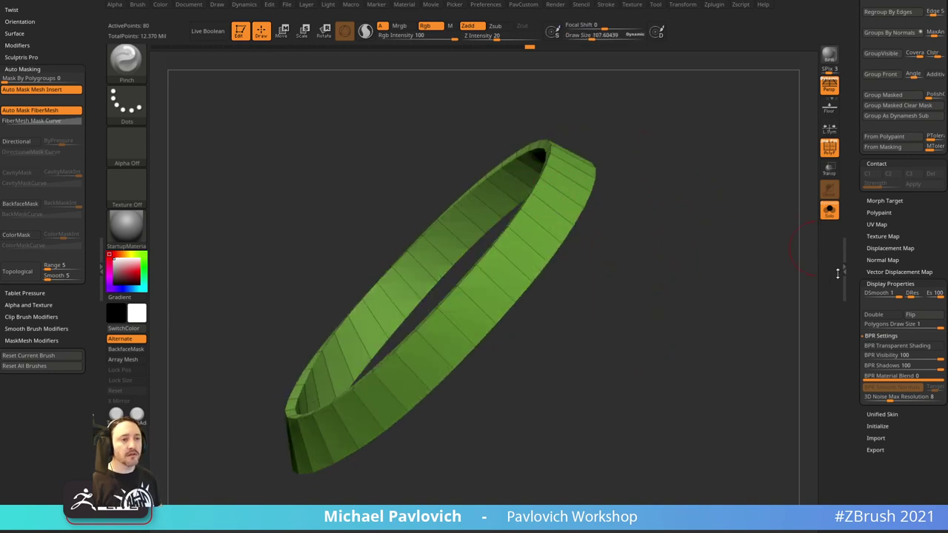
- Apply the chest strap's Dynamic Subdiv thickness as real geometry and leave Dynamic mode off
left_click_drag(852, 248, 852, 375)
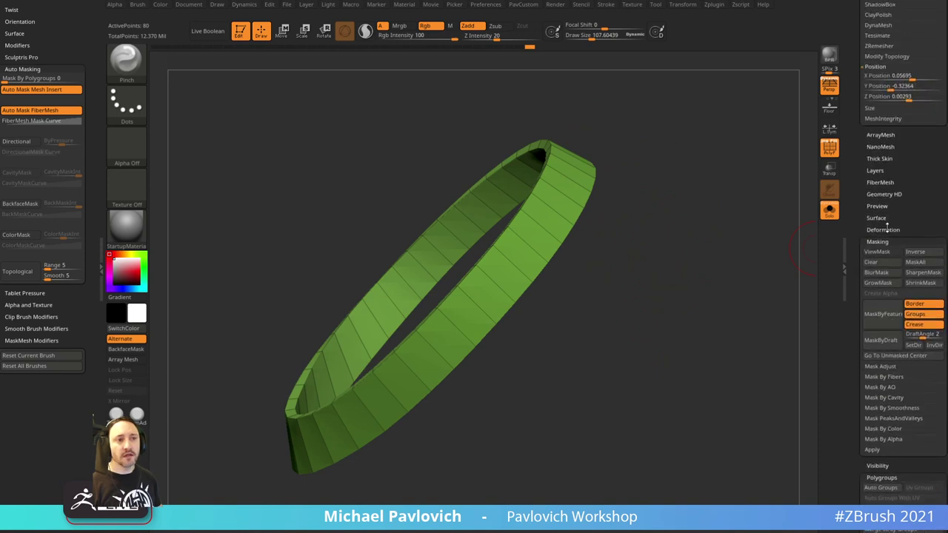
left_click_drag(861, 176, 860, 330)
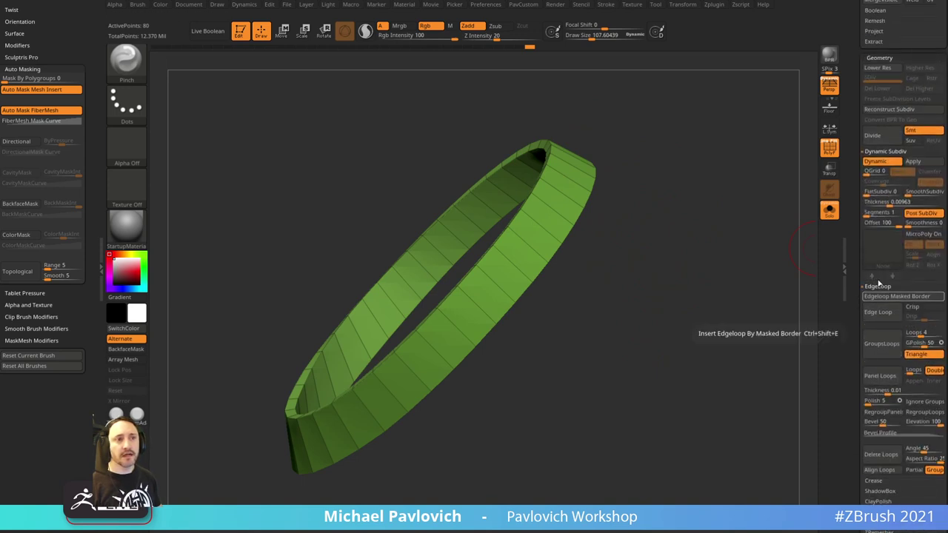
left_click(913, 161)
left_click(881, 161)
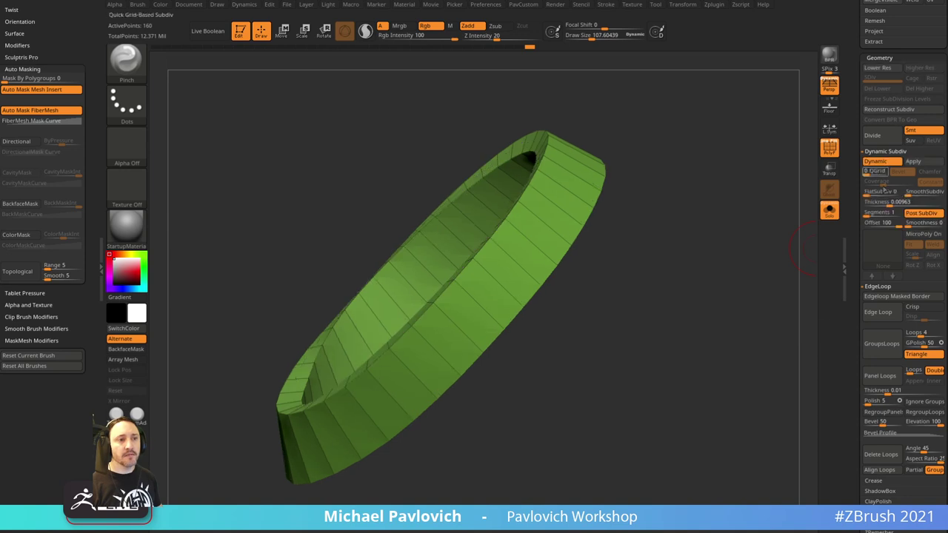
left_click(882, 164)
left_click_drag(683, 279, 736, 286)
key("1")
left_click(738, 313)
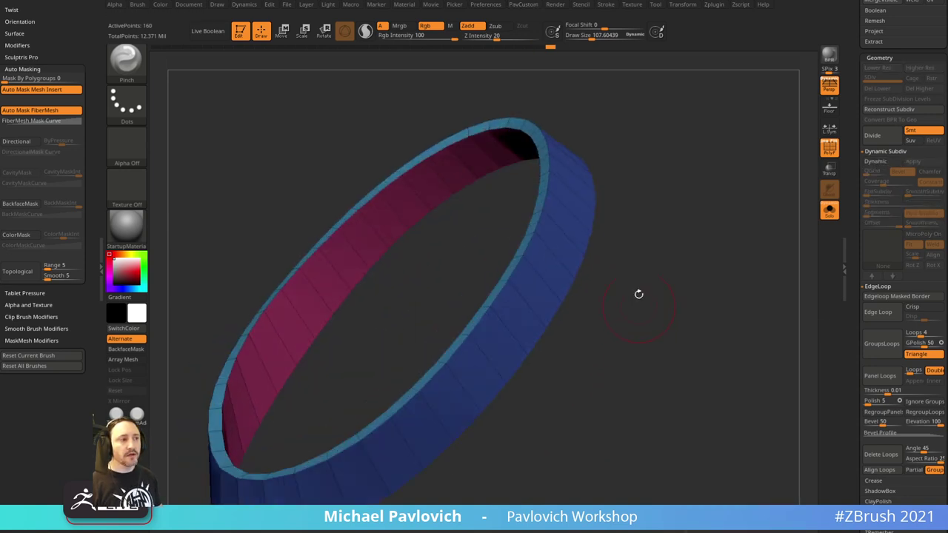
- Return to the ZModeler brush, show all subtools around the strap again, and turn off the polyframe
key("b")
key("z")
key("m")
key("space")
left_click(613, 294)
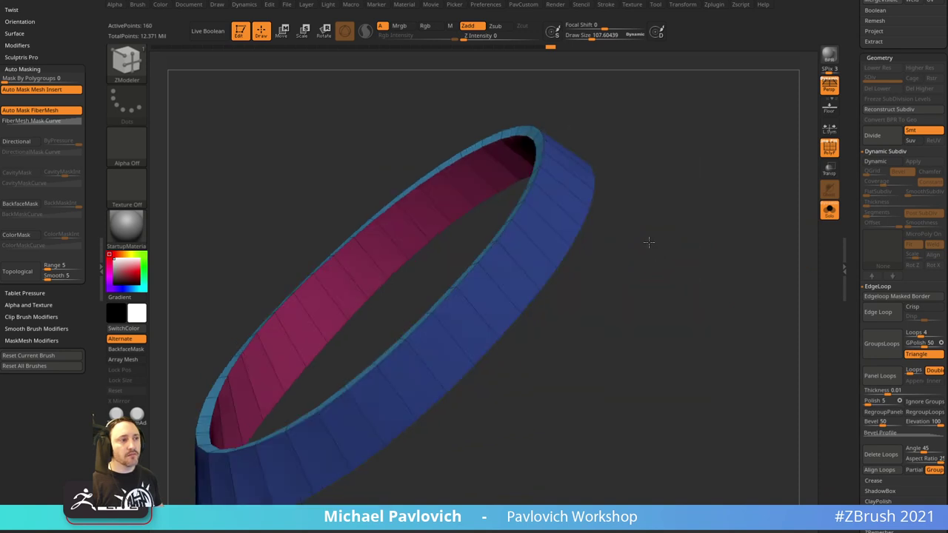
left_click_drag(525, 192, 540, 184)
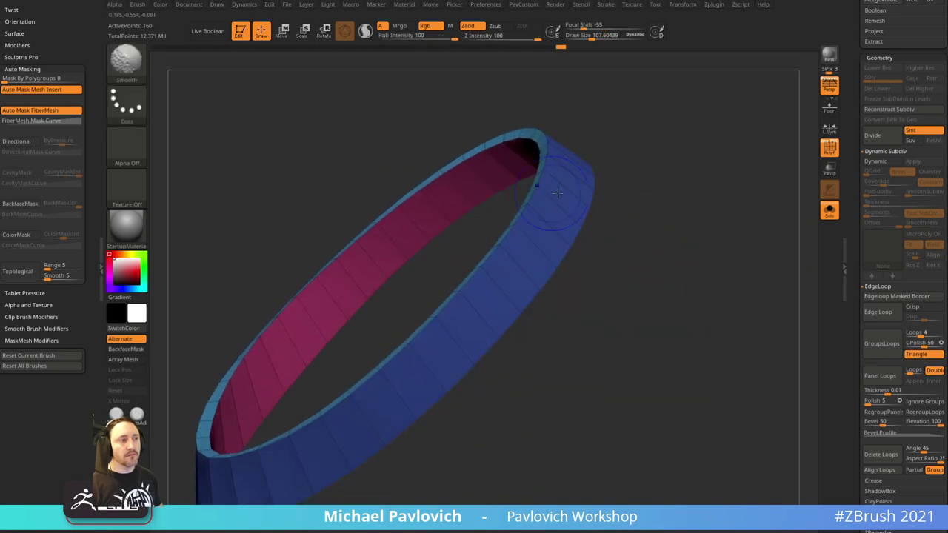
left_click_drag(620, 274, 572, 211)
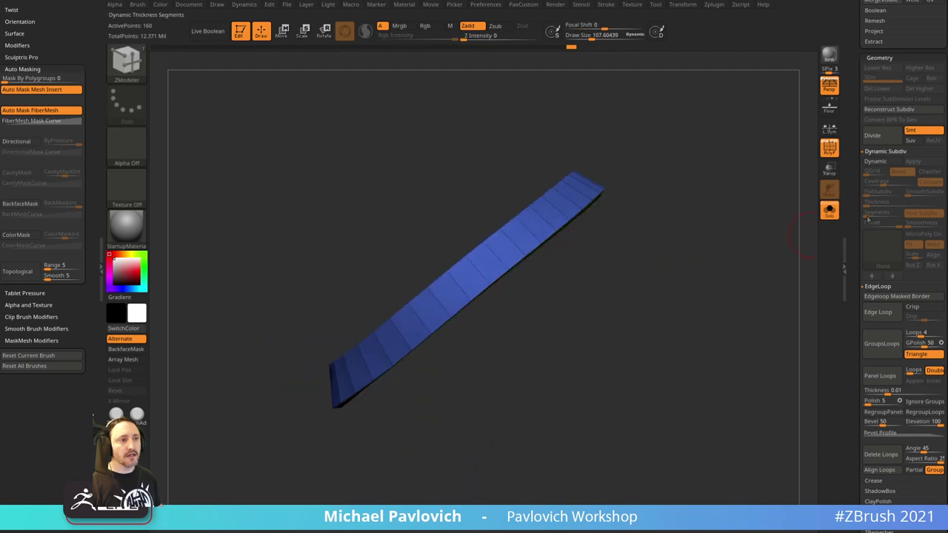
left_click(829, 210)
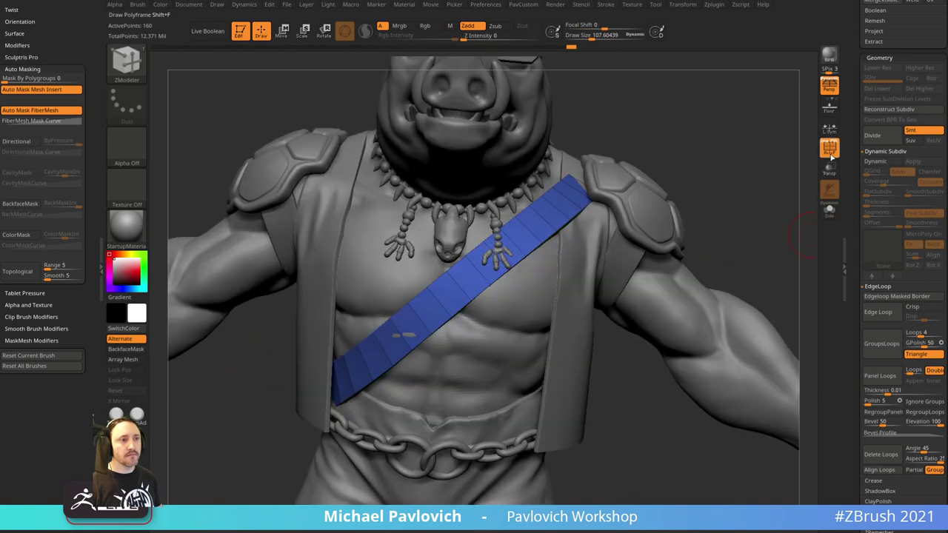
key("shift+f")
left_click_drag(742, 198, 773, 171)
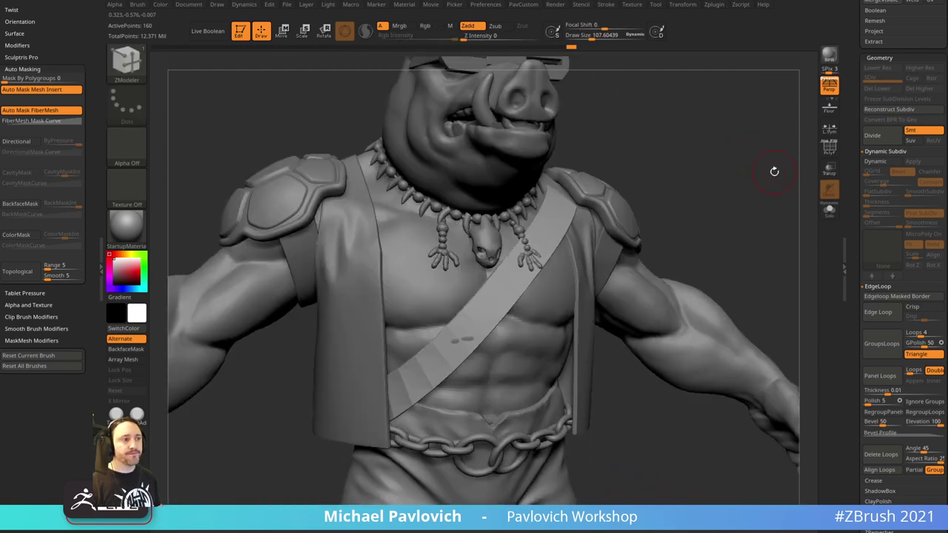
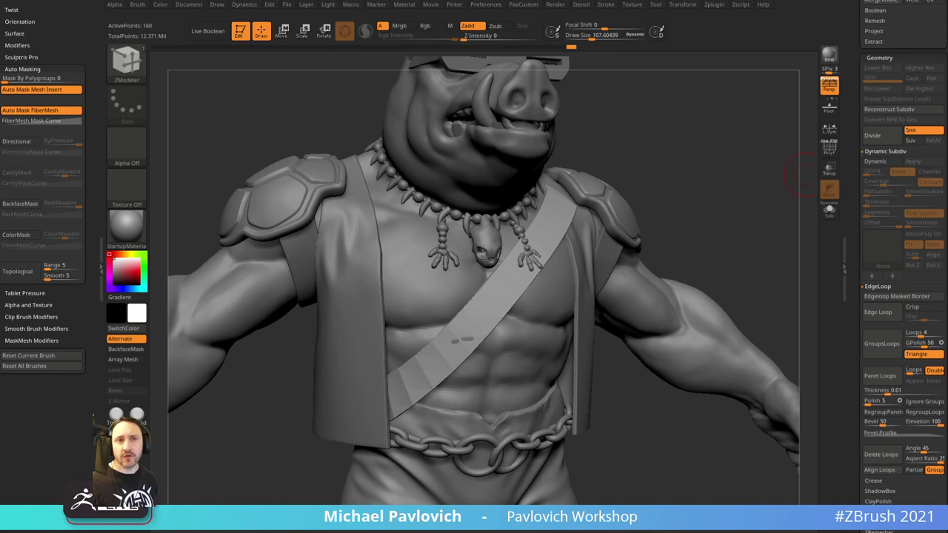
- Open the Project settings for the chest strap subtool
left_click_drag(774, 187, 763, 193)
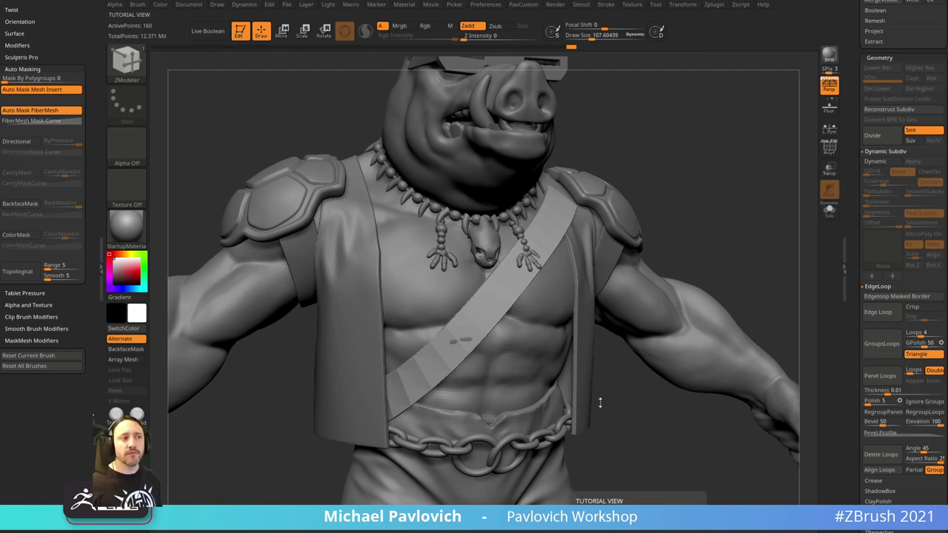
left_click_drag(783, 269, 743, 245)
key("v")
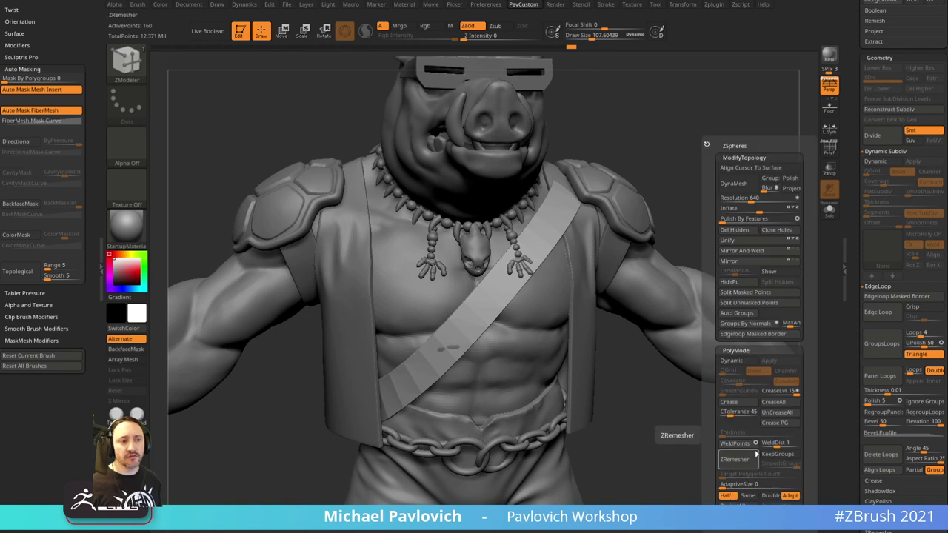
scroll(874, 171, "up", 5)
key("shift")
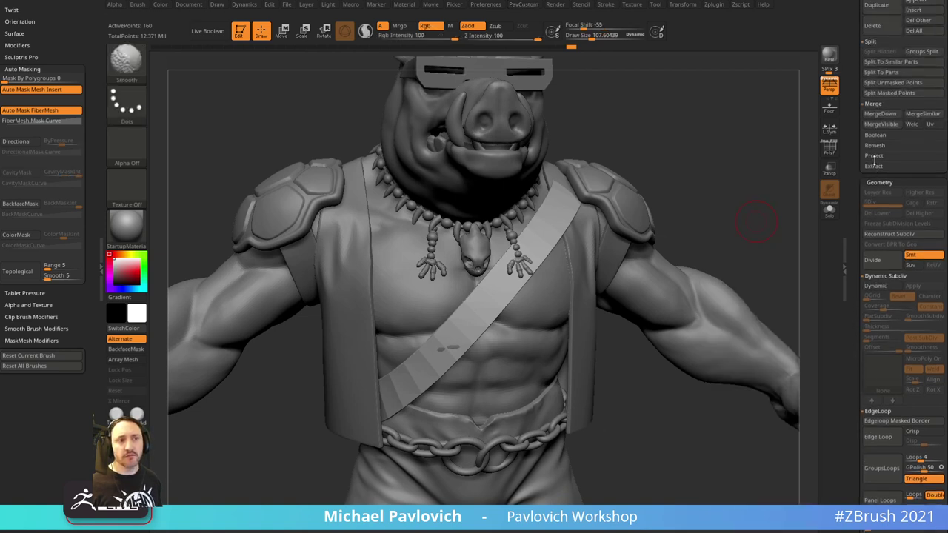
left_click(875, 155)
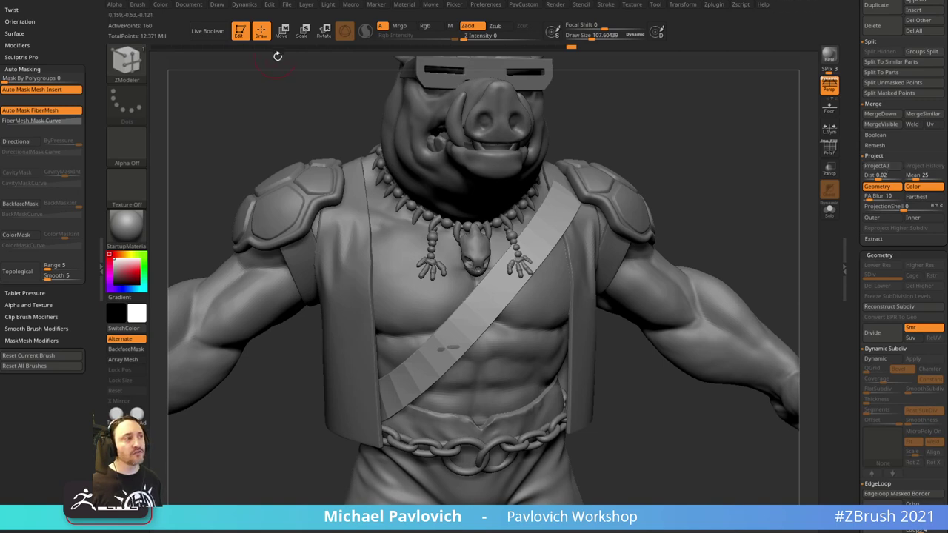
left_click_drag(634, 129, 388, 66)
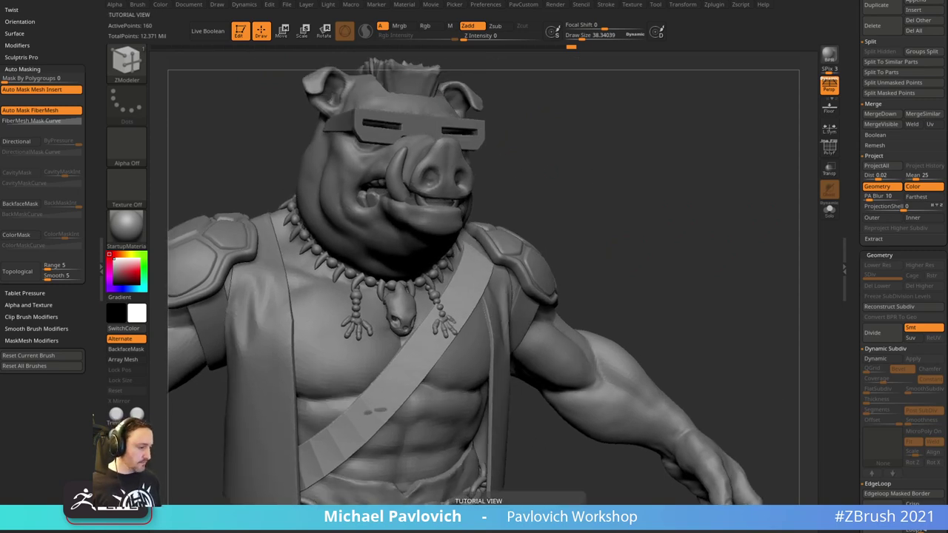
- Switch to the web browser, return to the YouTube channel's playlists, and open the ZBrush 2020 What's New playlist
mouse_move(341, 532)
left_mouse_down()
mouse_move(334, 388)
mouse_move(275, 33)
left_mouse_up()
left_click(135, 55)
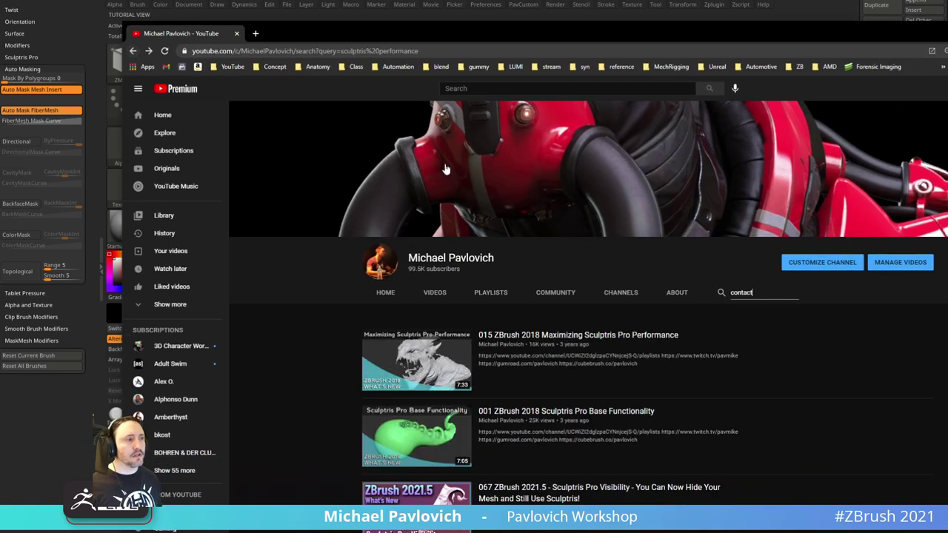
left_click(131, 50)
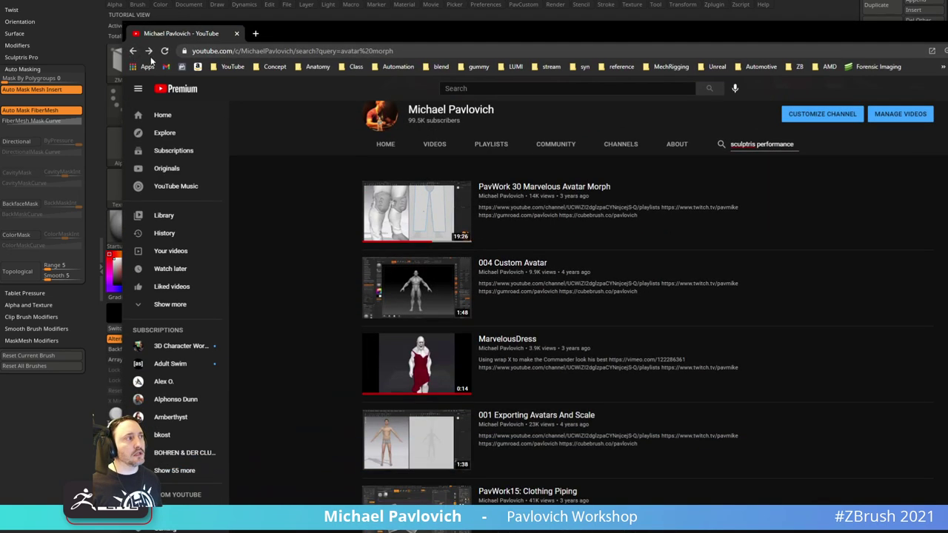
scroll(665, 348, "down", 5)
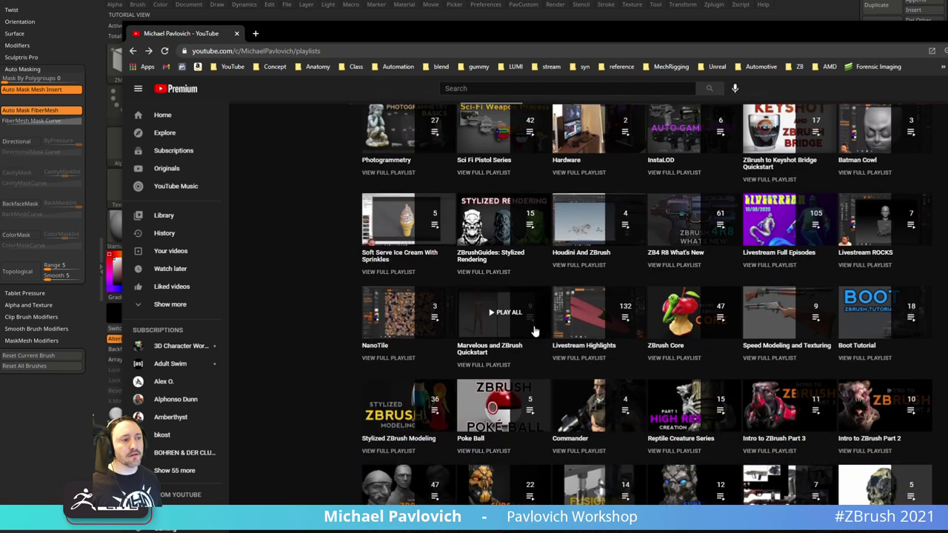
scroll(665, 354, "up", 4)
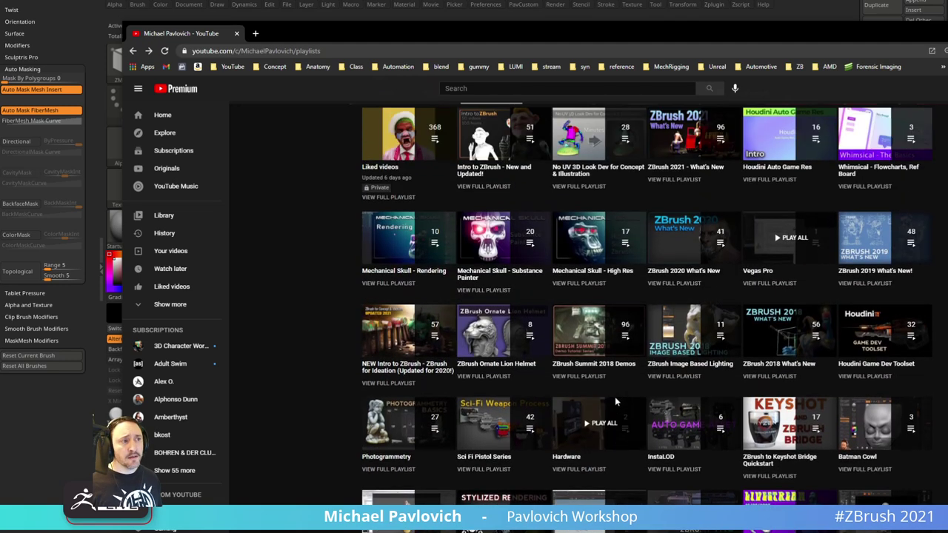
left_click(682, 276)
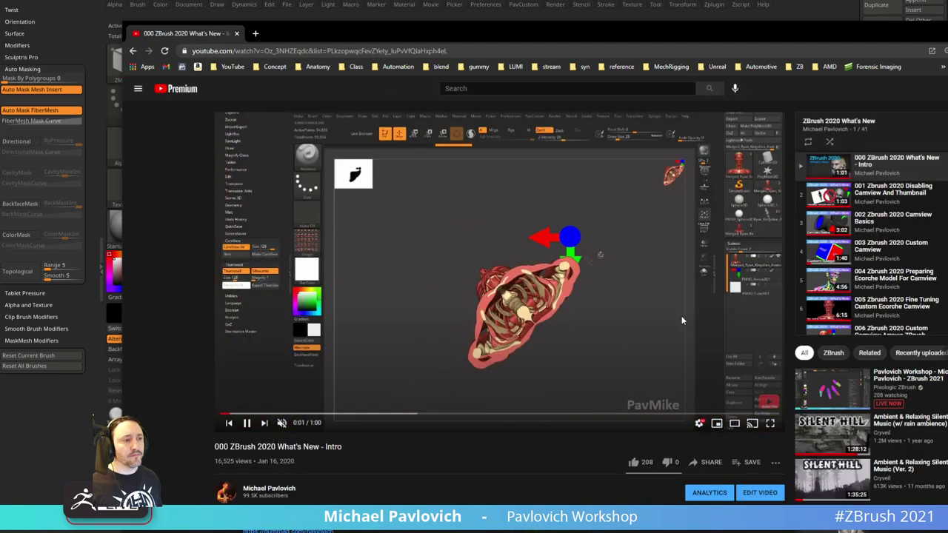
- Search the playlist page for "history" to locate the Project History videos, and select the page address
scroll(876, 211, "down", 12)
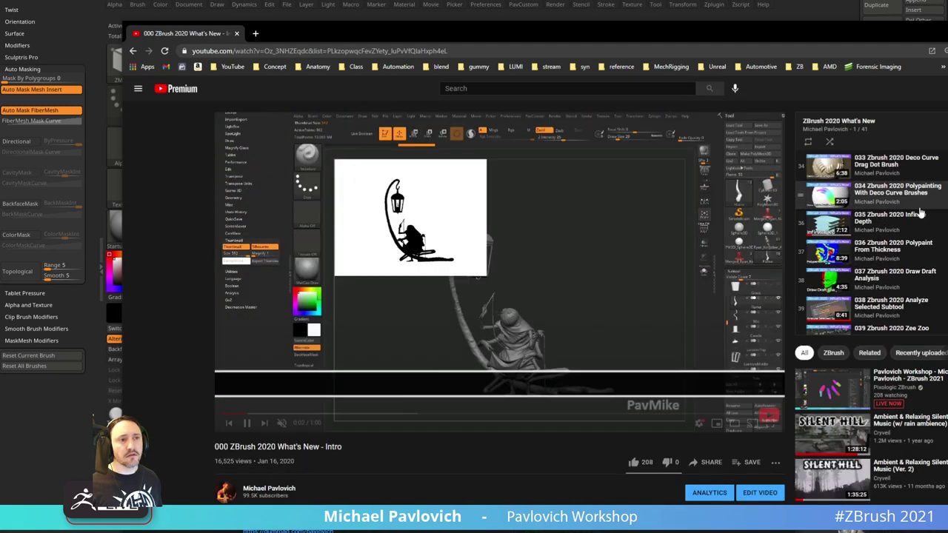
scroll(917, 222, "up", 4)
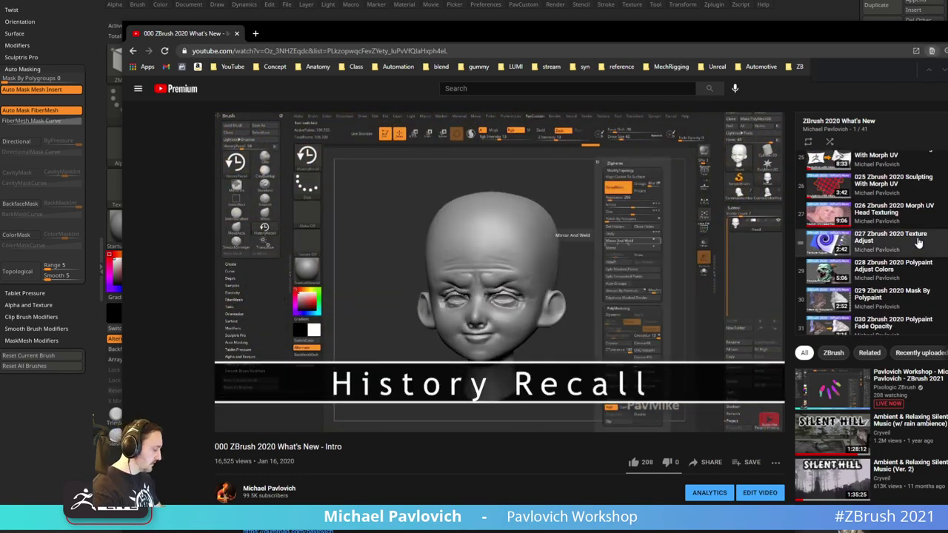
key("ctrl+f")
type("hisot")
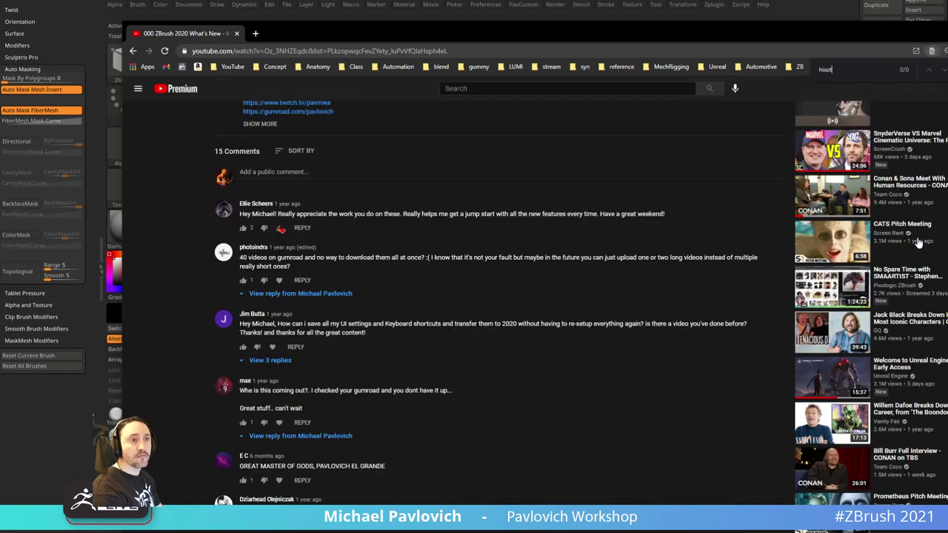
key("BackSpace")
key("BackSpace")
type("tory")
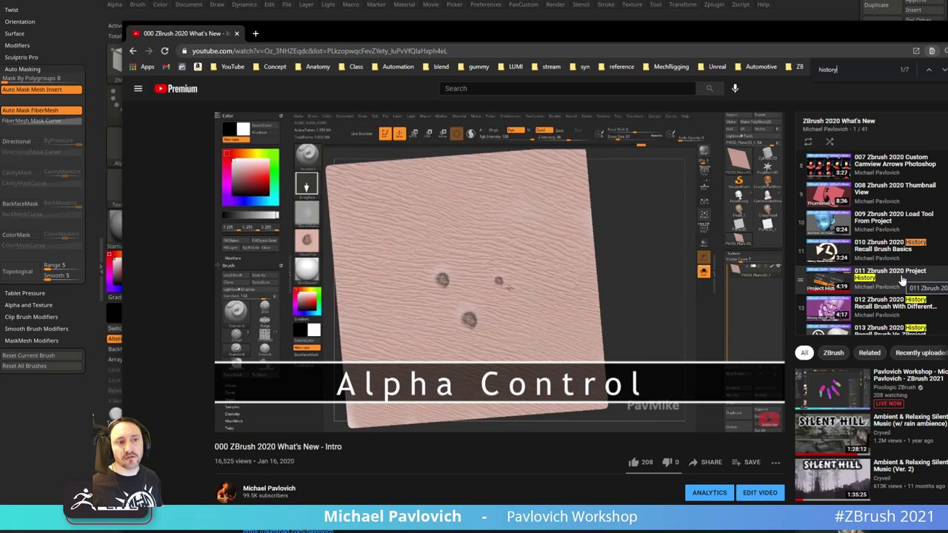
left_click(420, 51)
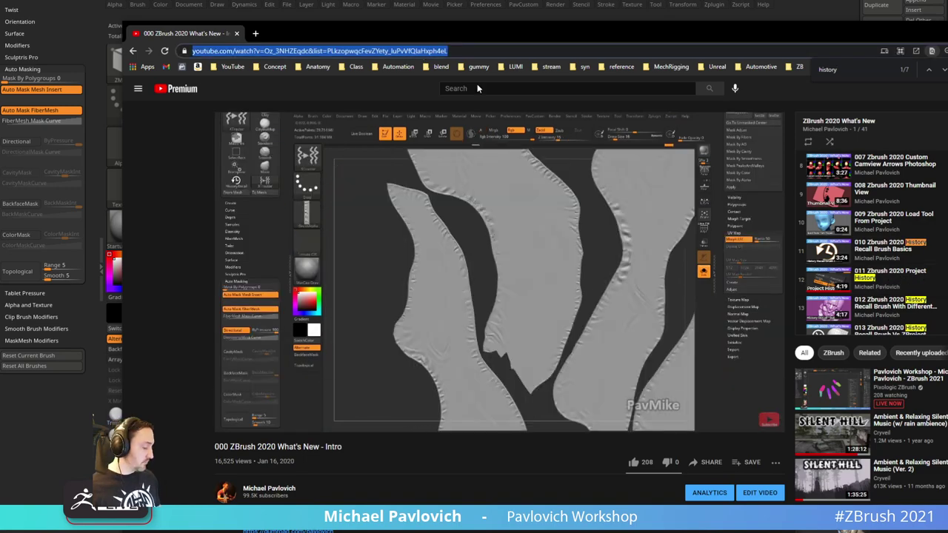
left_click(222, 83)
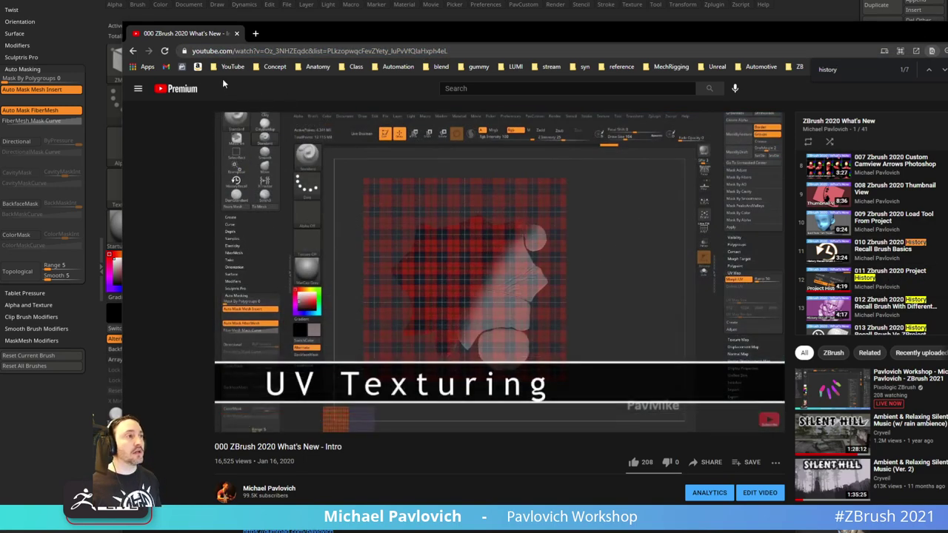
- Open ArtStation in a new browser tab and go to the own profile's portfolio
left_click(255, 34)
type("art")
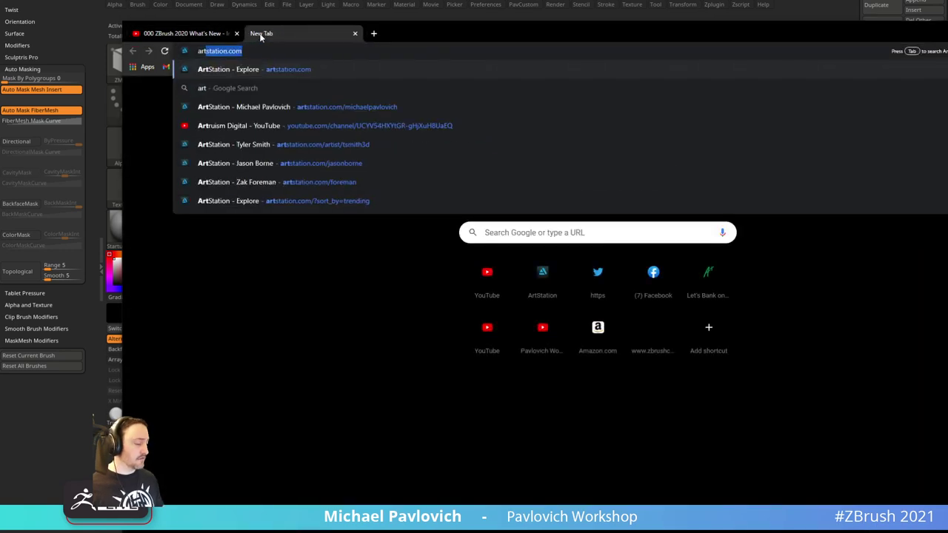
key("Return")
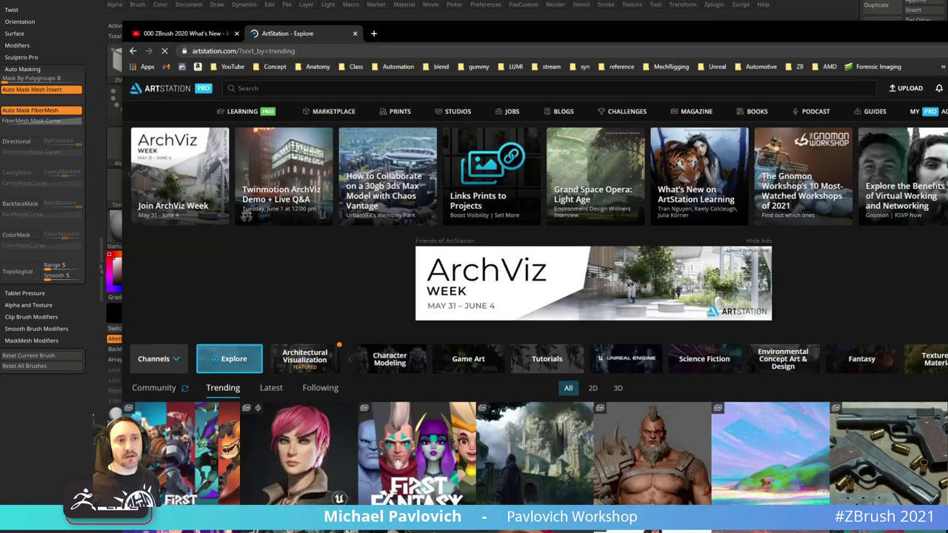
mouse_move(922, 118)
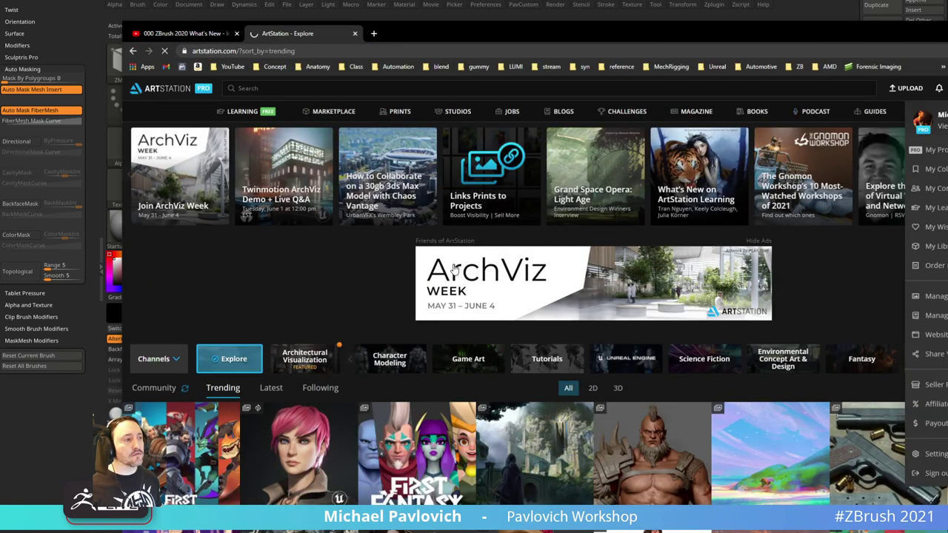
scroll(454, 270, "down", 6)
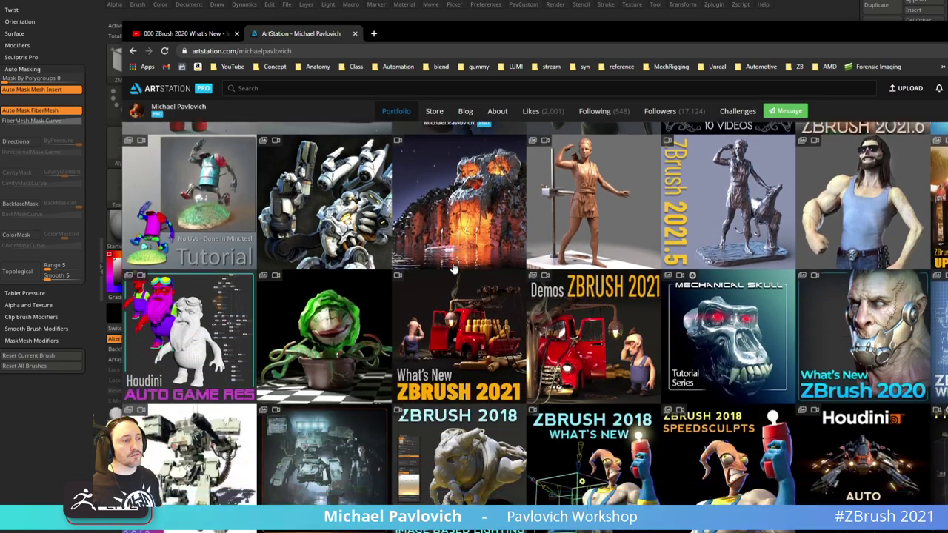
- Open the What's New ZBrush 2020 artwork from the portfolio and select its page address
scroll(454, 270, "down", 2)
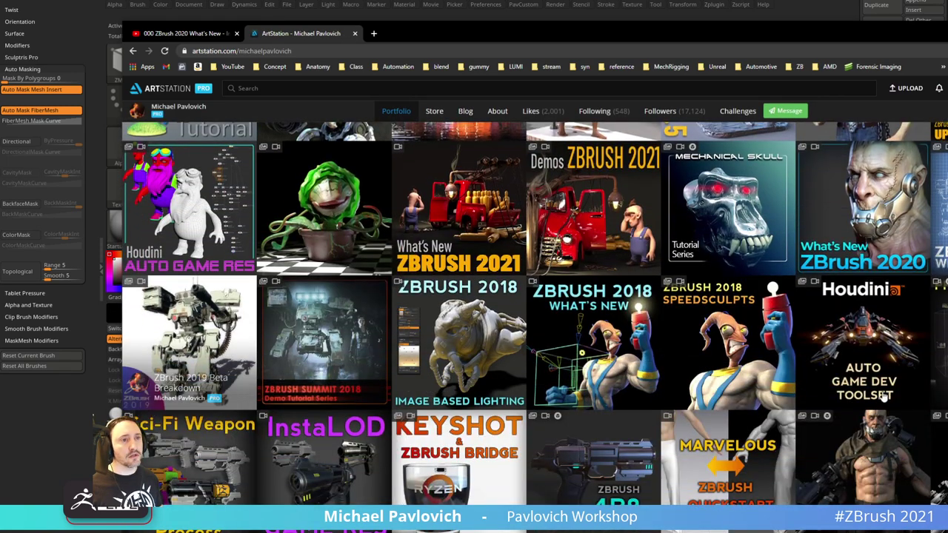
scroll(883, 398, "up", 2)
left_click(862, 299)
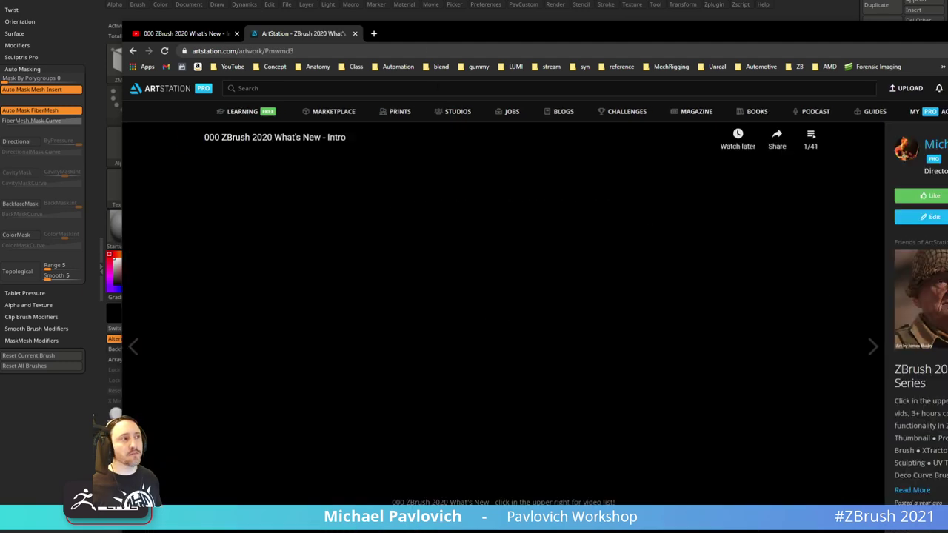
left_click(428, 49)
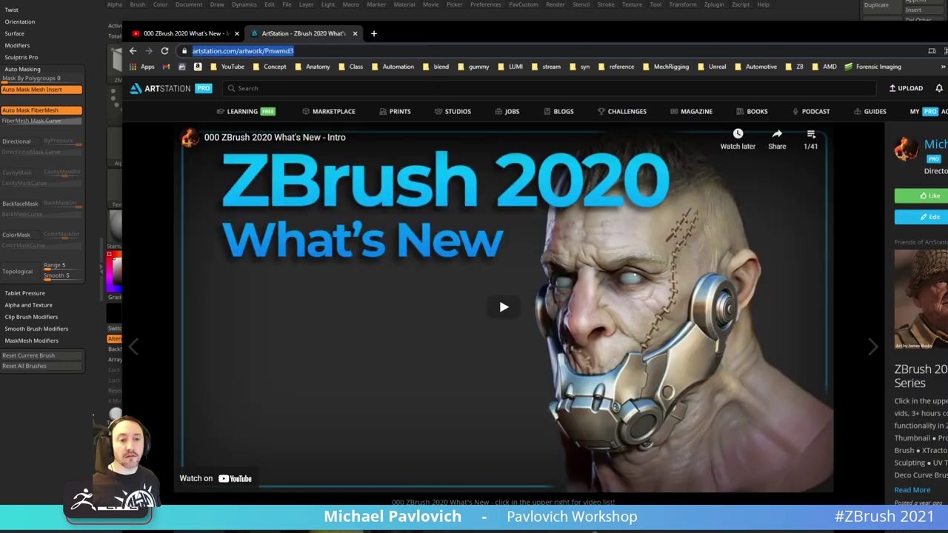
key("alt+Tab")
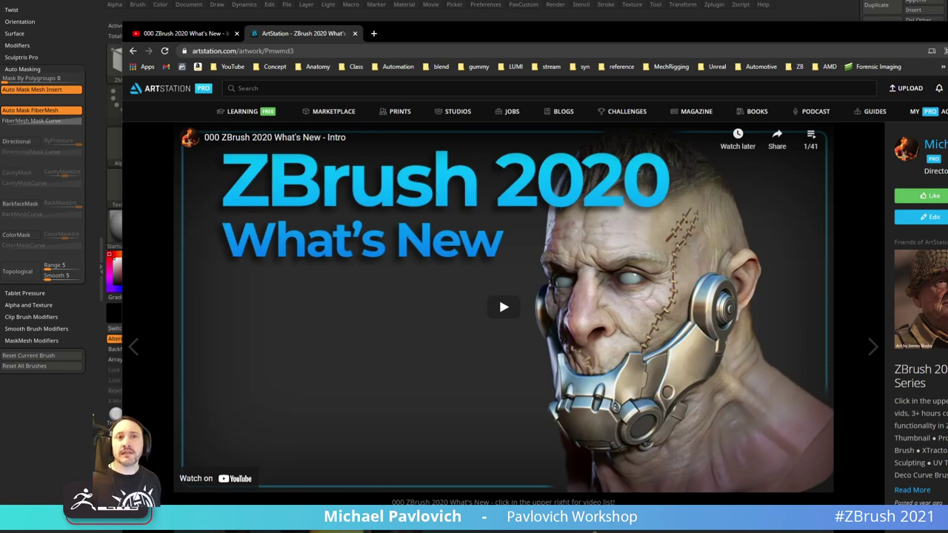
- Switch back to ZBrush, choose the Standard brush, and isolate the upper body subtool
key("alt+Tab")
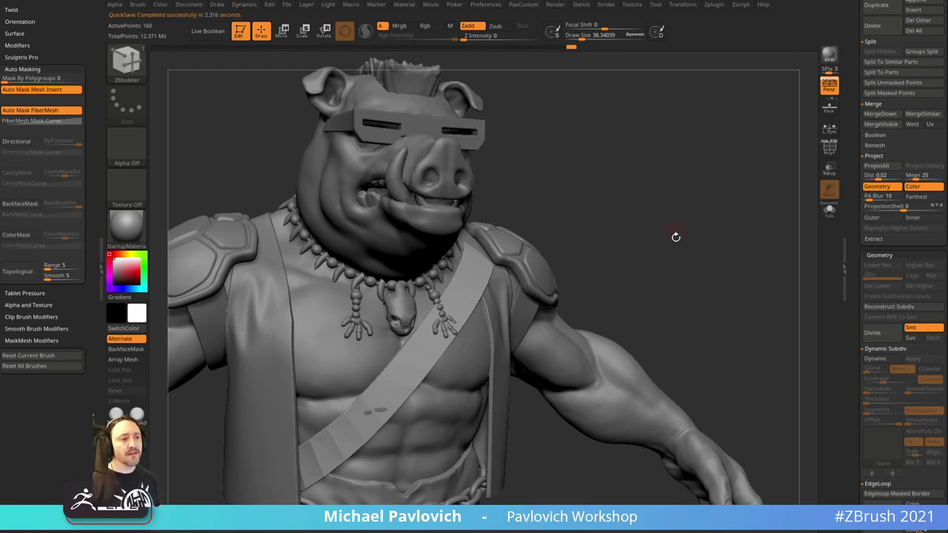
mouse_move(676, 237)
left_mouse_down("alt")
mouse_move(783, 216)
mouse_move(605, 369)
left_mouse_up("alt")
key("b")
key("s")
key("t")
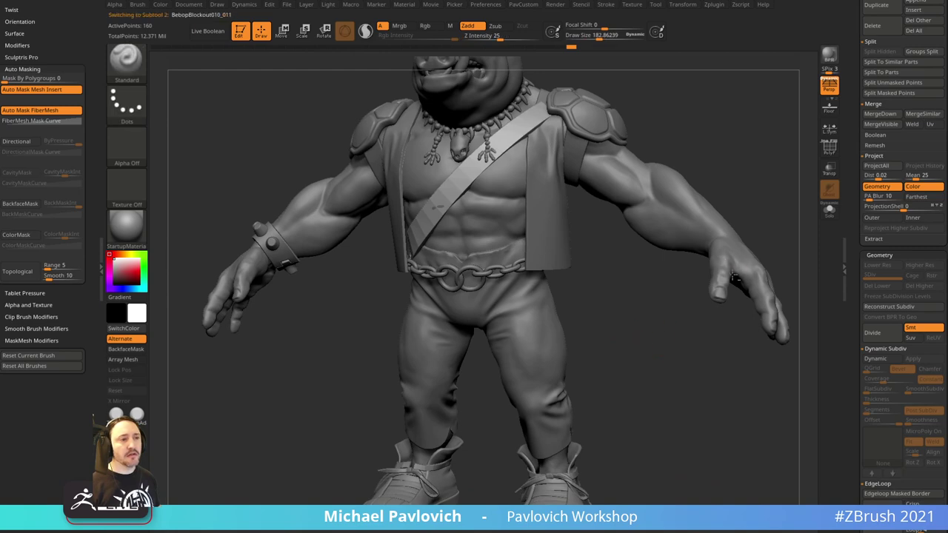
left_click(733, 277, "alt")
left_click_drag(711, 350, 664, 351)
left_click(828, 210)
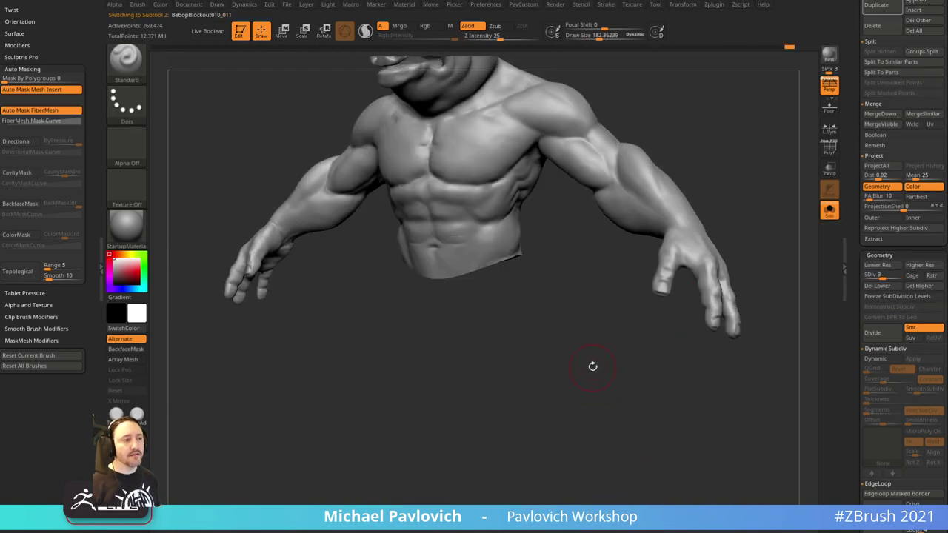
- Isolate the legs subtool in place of the upper body and examine the legs and feet from several angles
left_click(829, 210)
left_click(519, 429, "alt")
left_click(830, 210)
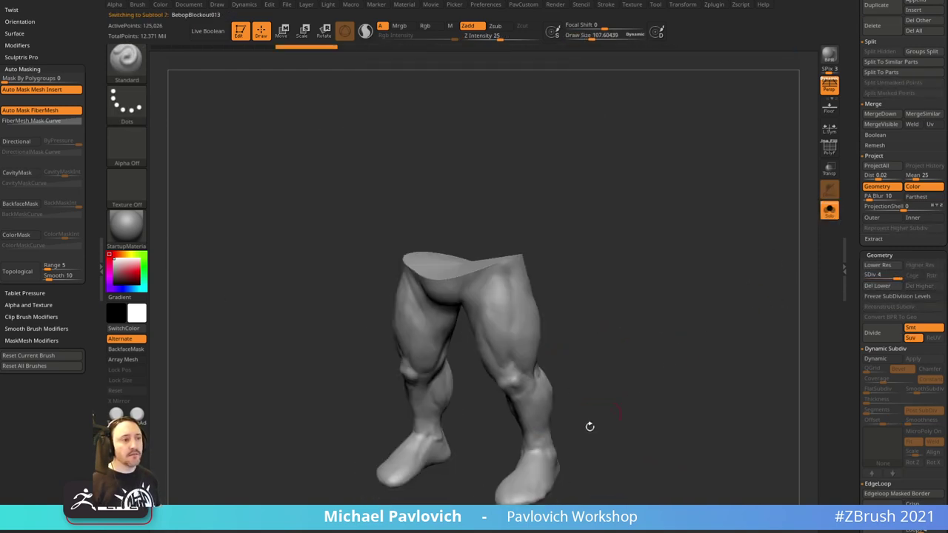
mouse_move(613, 424)
left_mouse_down()
mouse_move(610, 402)
mouse_move(583, 402)
left_mouse_up()
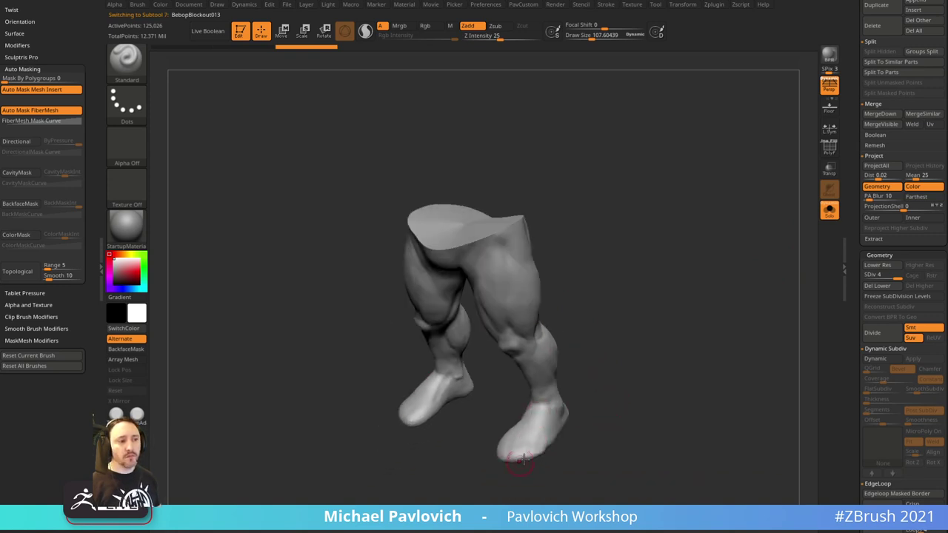
left_click_drag(630, 382, 806, 225)
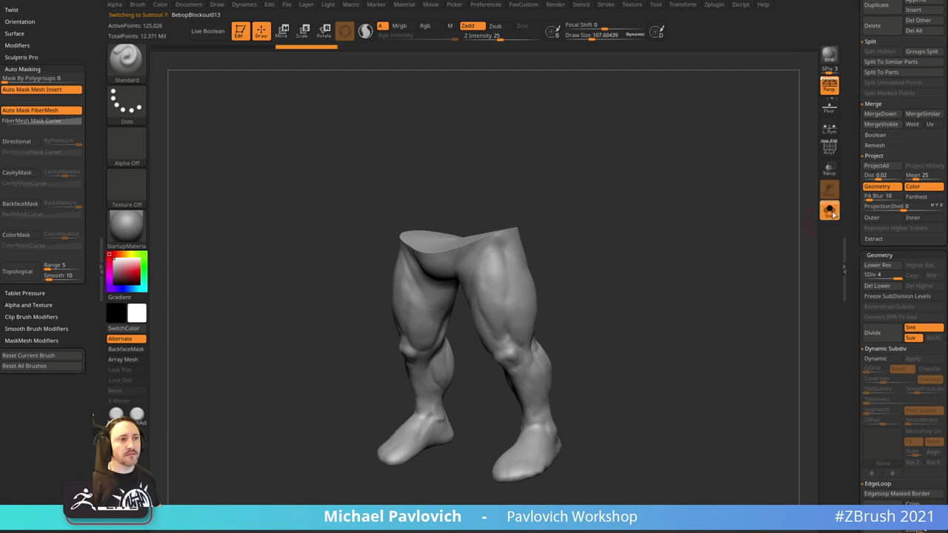
- Show all subtools again and select the mohawk subtool on the head
left_click(829, 212)
left_click(419, 104, "alt")
left_click_drag(663, 107, 571, 245, "alt")
left_click_drag(603, 190, 627, 228, "alt")
- Try to DynaMesh the mohawk at a resolution of 128
key("3")
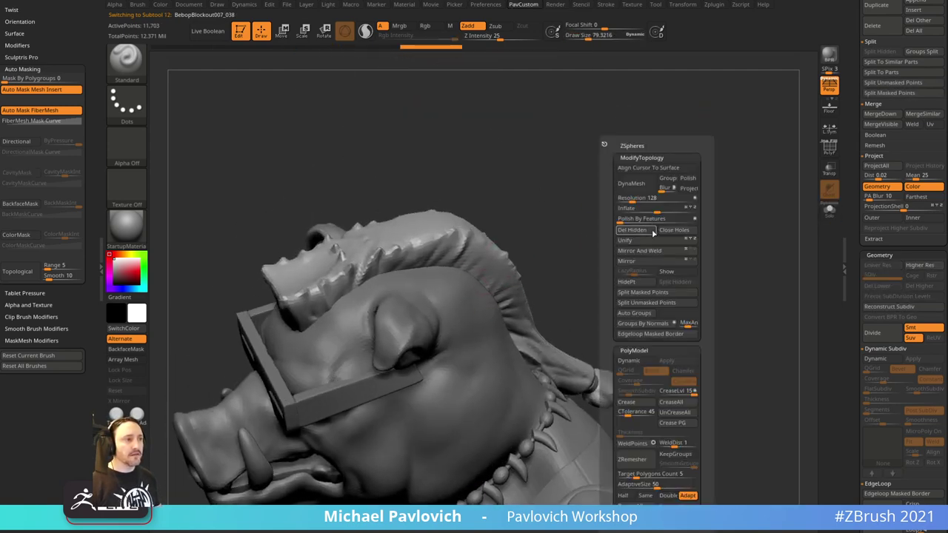
left_click(636, 182)
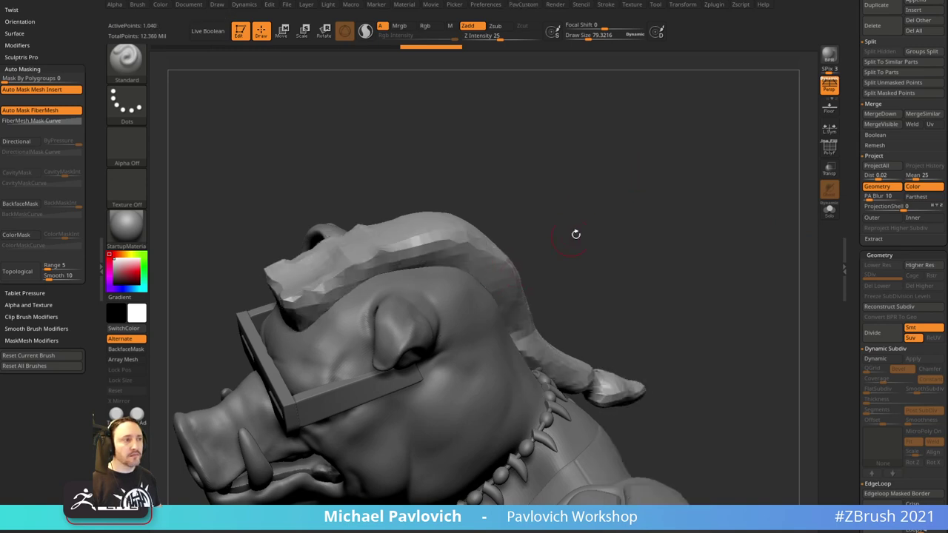
key("ctrl+z")
- Set the DynaMesh resolution to 448 and DynaMesh the mohawk
key("3")
left_click_drag(597, 199, 613, 195)
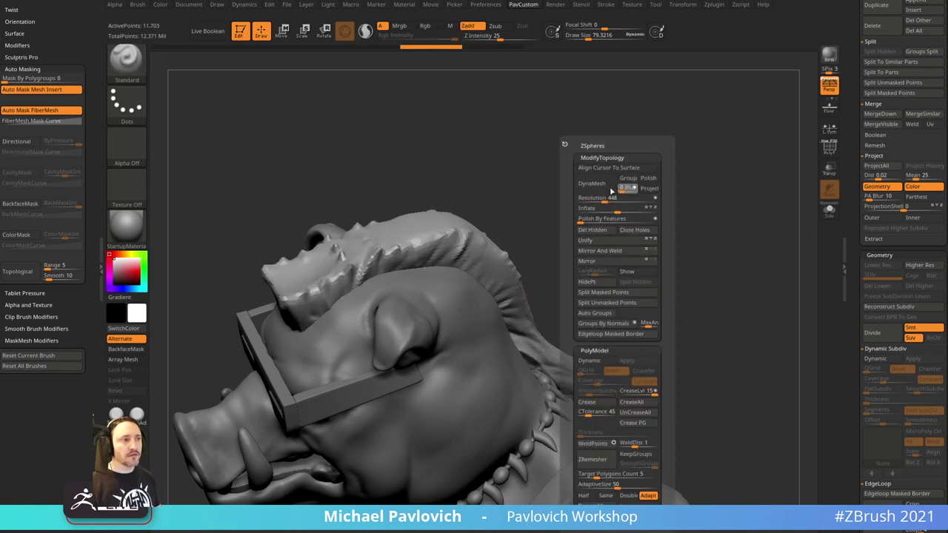
left_click(599, 183)
- Insert the Hand mesh from the IMM BParts brush onto the back of the mohawk
key("b")
key("i")
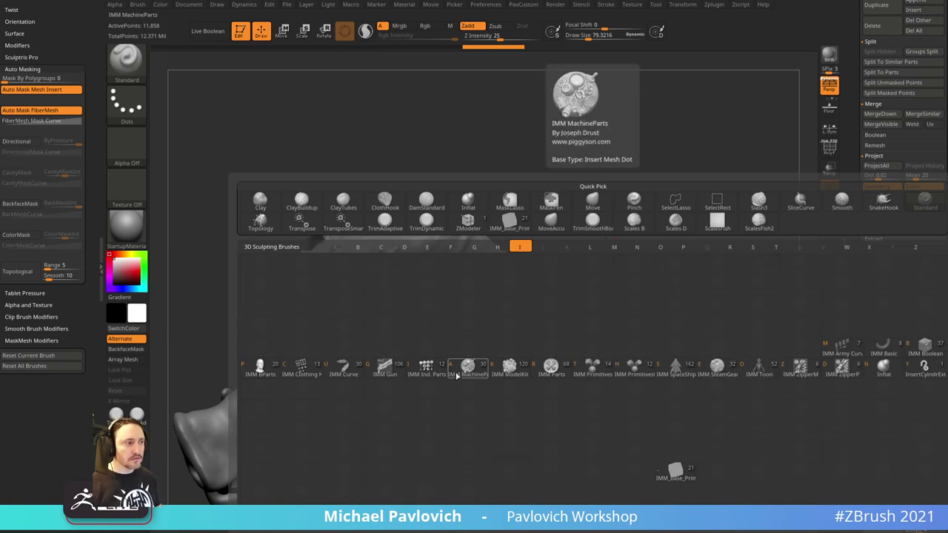
left_click(259, 367)
key("m")
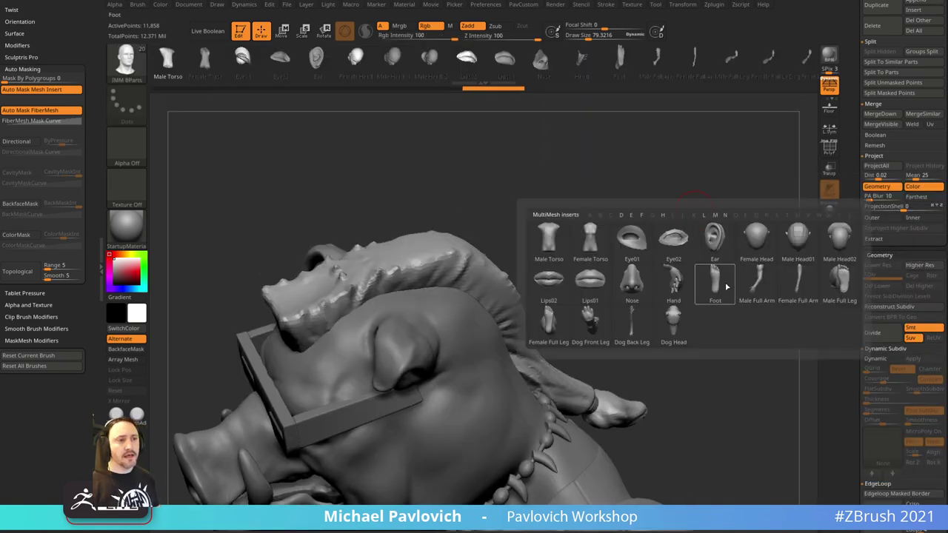
left_click(670, 306)
left_click_drag(707, 280, 719, 260)
mouse_move(748, 323)
left_mouse_down()
mouse_move(714, 310)
mouse_move(712, 287)
mouse_move(731, 296)
left_mouse_up()
- Split the inserted hands off the mohawk as their own subtool and select the hands
key("3")
left_click(651, 287, "ctrl")
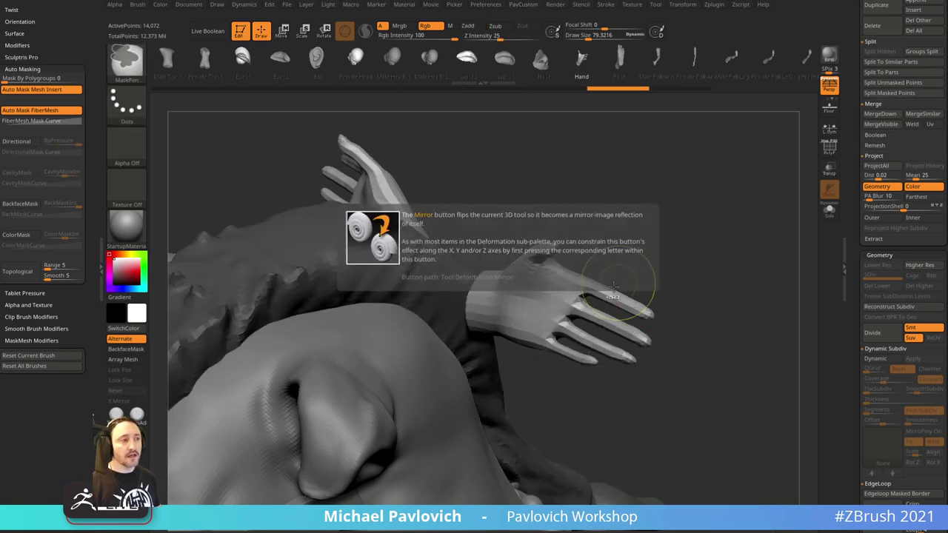
key("3")
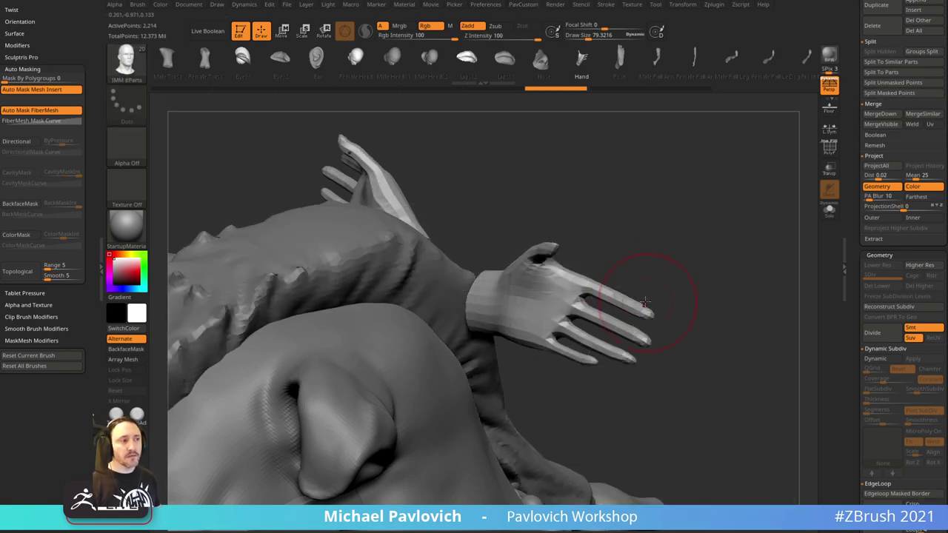
left_click(402, 275, "alt")
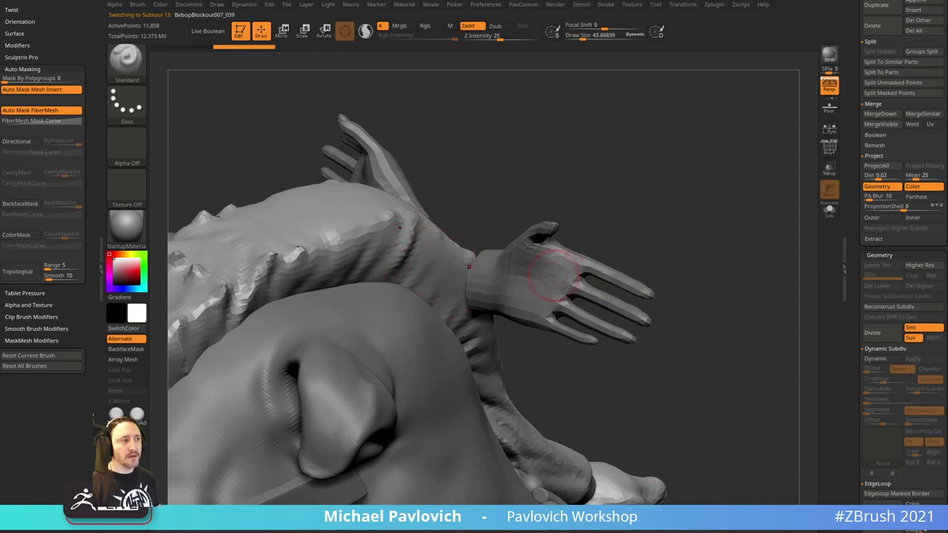
left_click(560, 270, "alt")
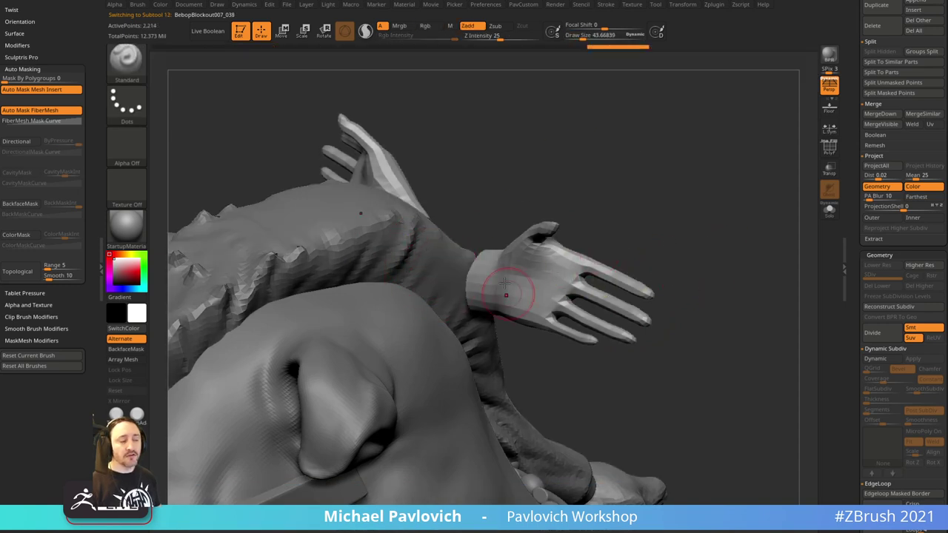
- Remesh the pair of hands with DynaMesh
key("3")
left_click_drag(675, 201, 680, 200)
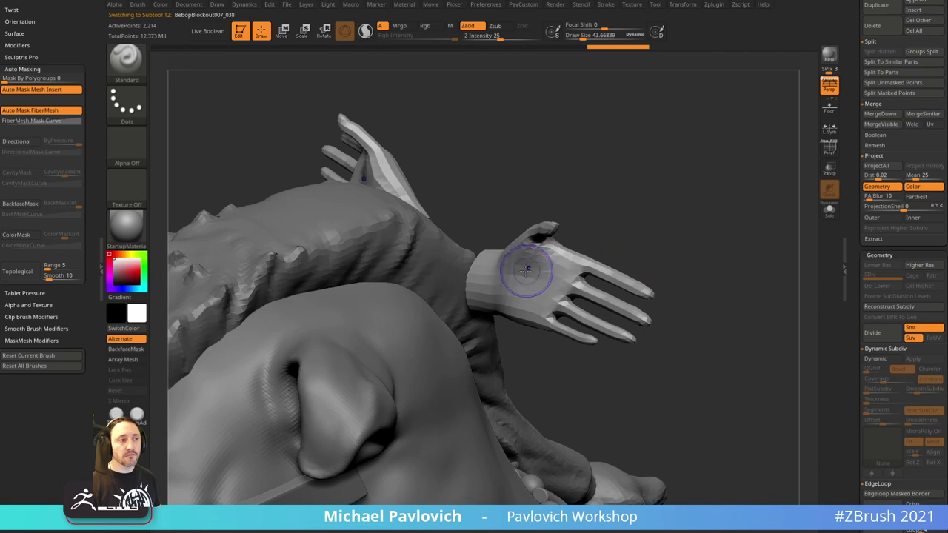
left_click_drag(709, 235, 753, 258, "ctrl")
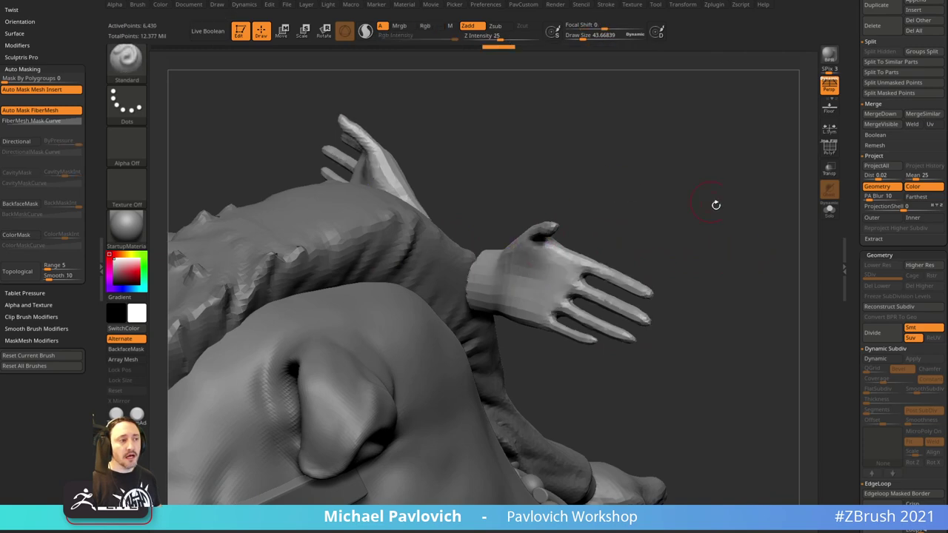
- Move the hands and the hair subtools to the start of the subtool list so they are adjacent
left_click_drag(715, 205, 641, 214)
left_click(645, 224, "alt")
left_click(604, 243, "alt")
left_click_drag(636, 156, 563, 252)
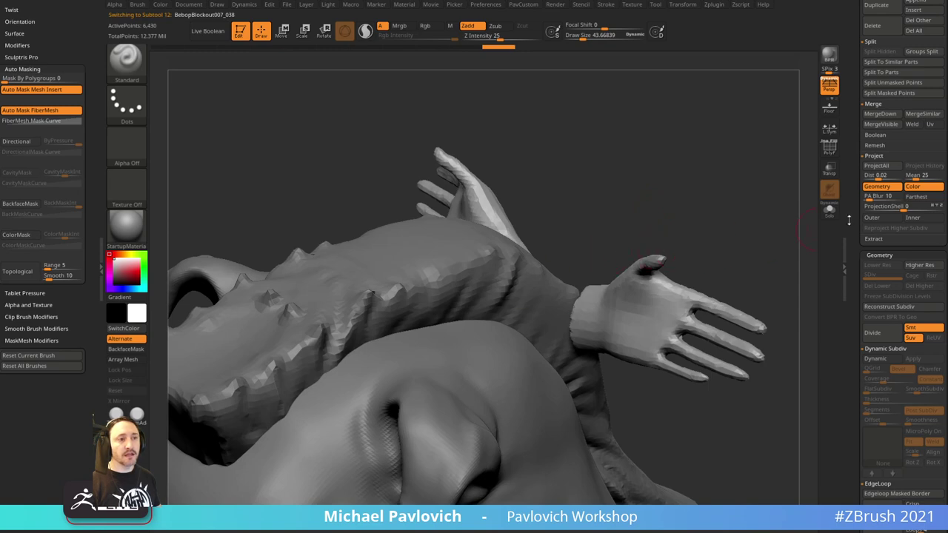
left_click_drag(848, 220, 860, 385)
left_click(913, 349, "shift")
left_click(544, 317, "alt")
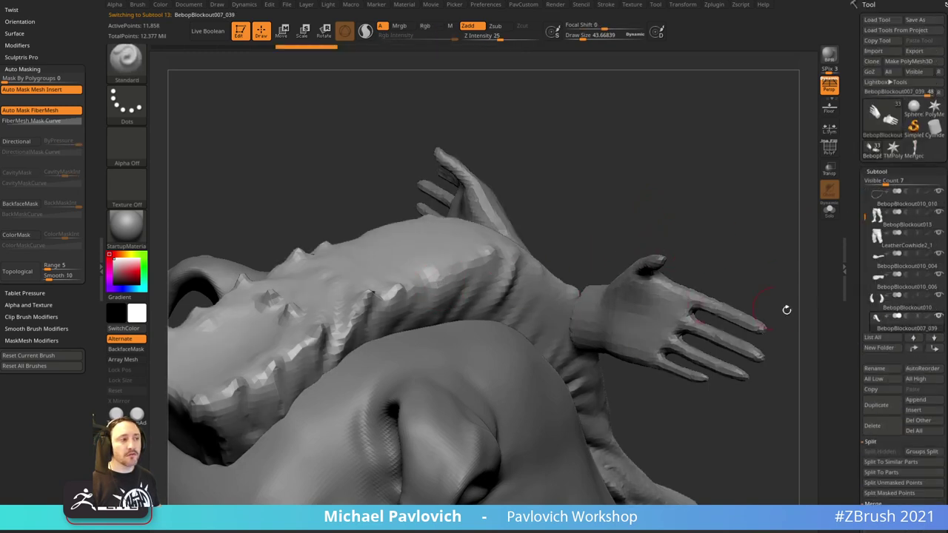
left_click(914, 349, "shift")
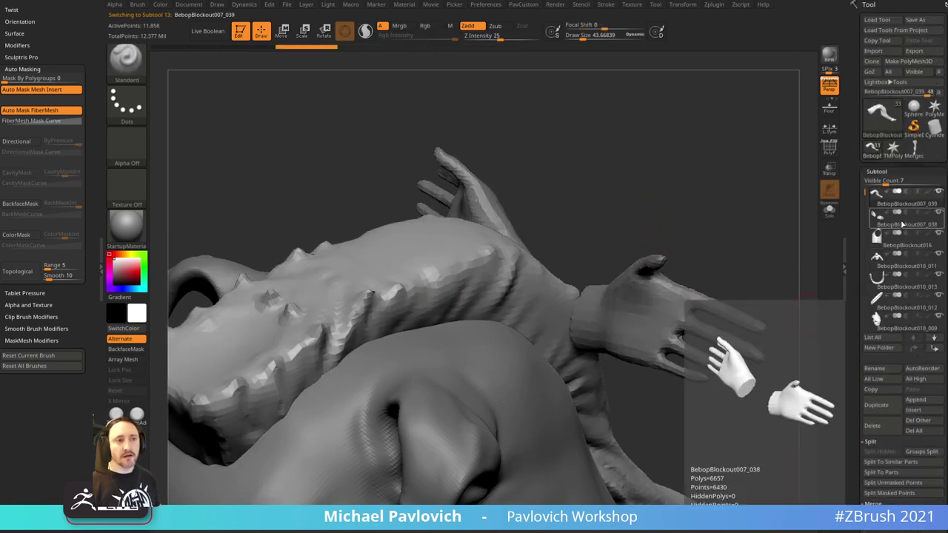
- Merge the hands subtool down into the hair subtool and fuse them with DynaMesh
left_click(902, 225)
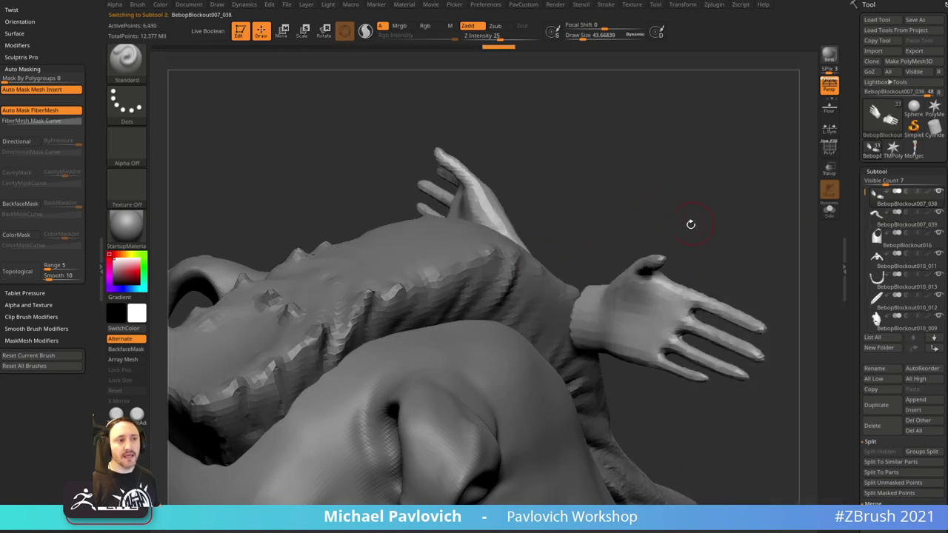
key("space")
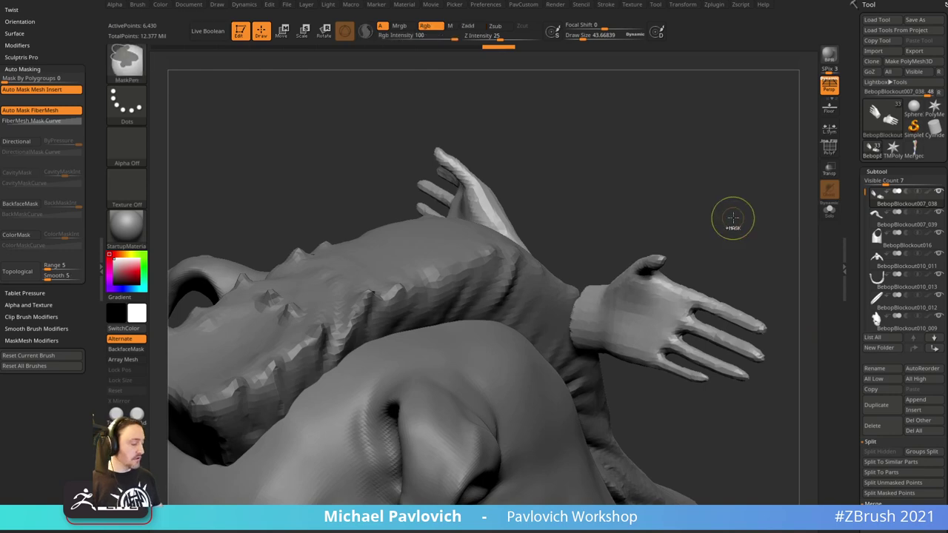
mouse_move(730, 217)
left_mouse_down("ctrl")
mouse_move(728, 161)
mouse_move(766, 282)
left_mouse_up("ctrl")
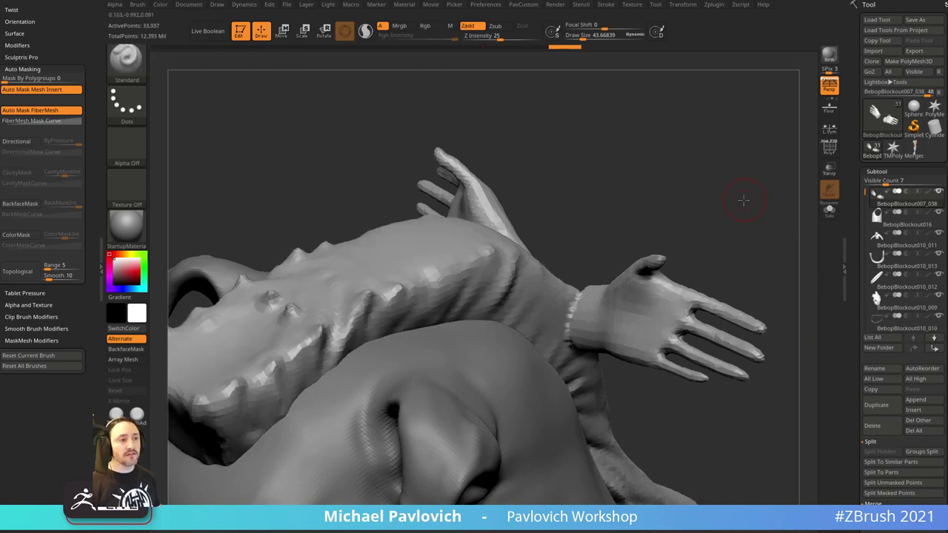
- Smooth the seams where both wrists join the hair and refresh the DynaMesh
left_click_drag(743, 200, 652, 252)
left_click_drag(601, 290, 576, 317, "shift")
mouse_move(760, 211)
left_mouse_down()
mouse_move(644, 276)
mouse_move(628, 308)
left_mouse_up()
mouse_move(580, 234)
left_mouse_down()
mouse_move(656, 212)
mouse_move(704, 149)
mouse_move(711, 159)
left_mouse_up()
left_click_drag(606, 322, 611, 331, "shift")
mouse_move(594, 197)
left_mouse_down()
mouse_move(575, 220)
mouse_move(530, 241)
left_mouse_up()
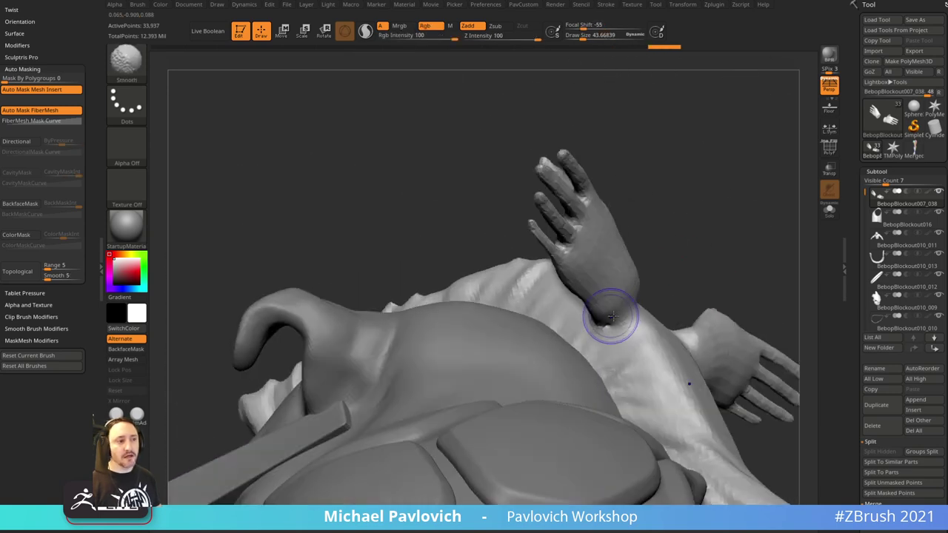
mouse_move(713, 200)
left_mouse_down()
mouse_move(745, 229)
mouse_move(762, 197)
mouse_move(743, 233)
mouse_move(730, 217)
mouse_move(754, 228)
left_mouse_up()
- Isolate the merged hair and ZRemesh it with an AdaptiveSize of 17
left_click(829, 210)
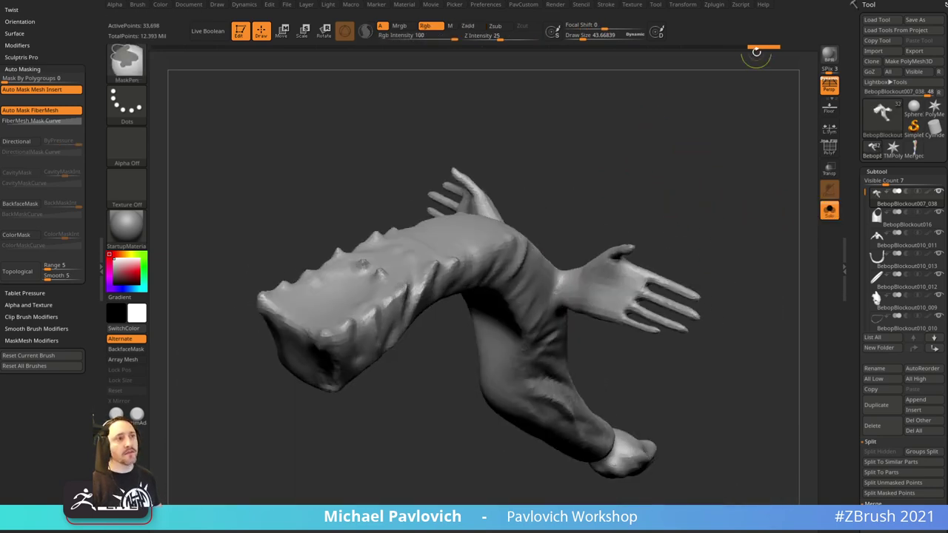
key("2")
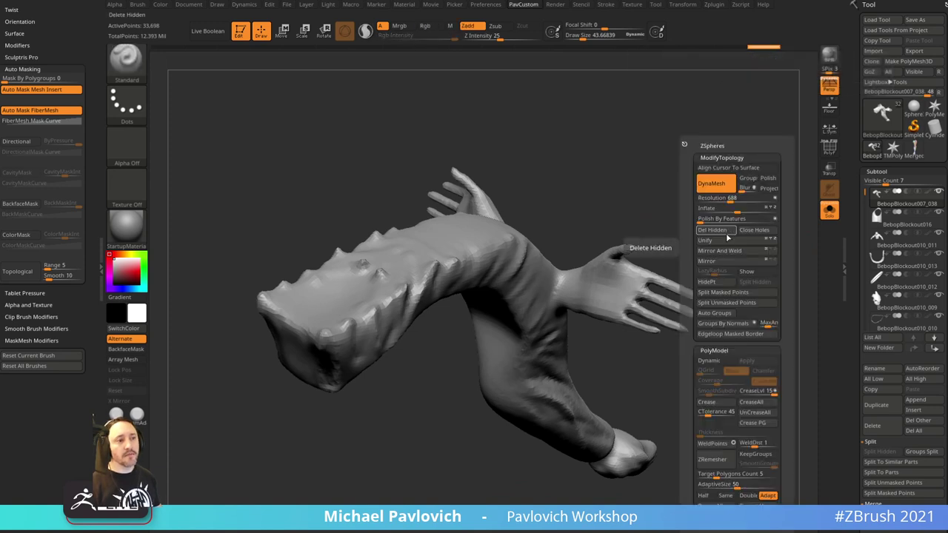
key("2")
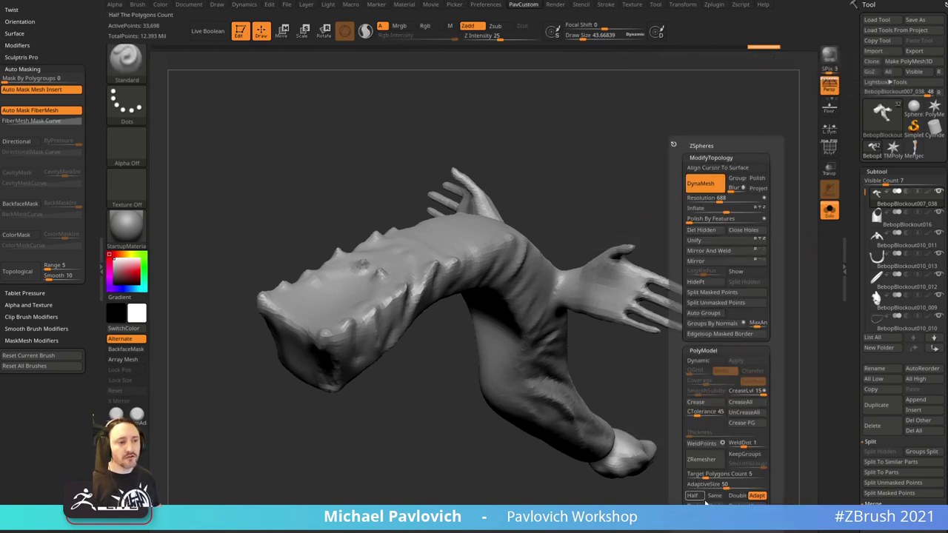
left_click(707, 484)
type("17")
key("Return")
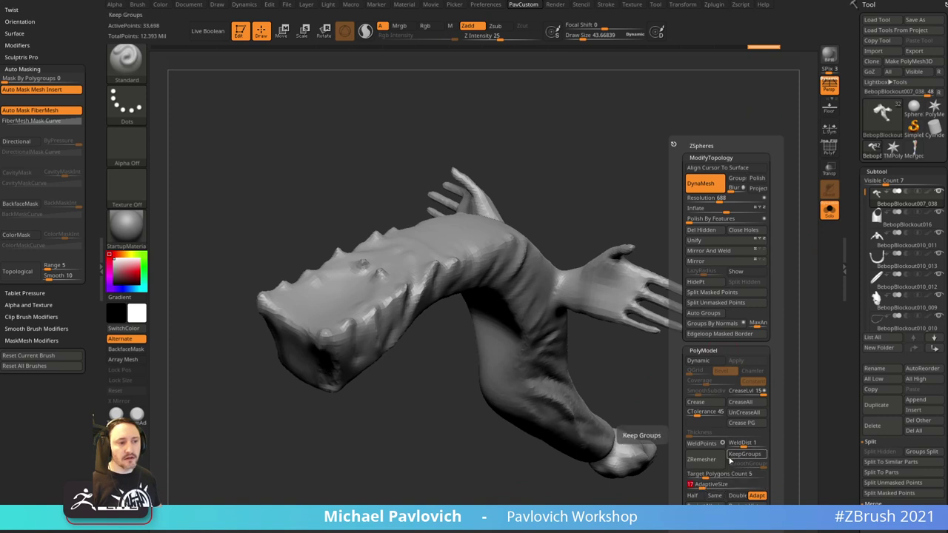
left_click(702, 459)
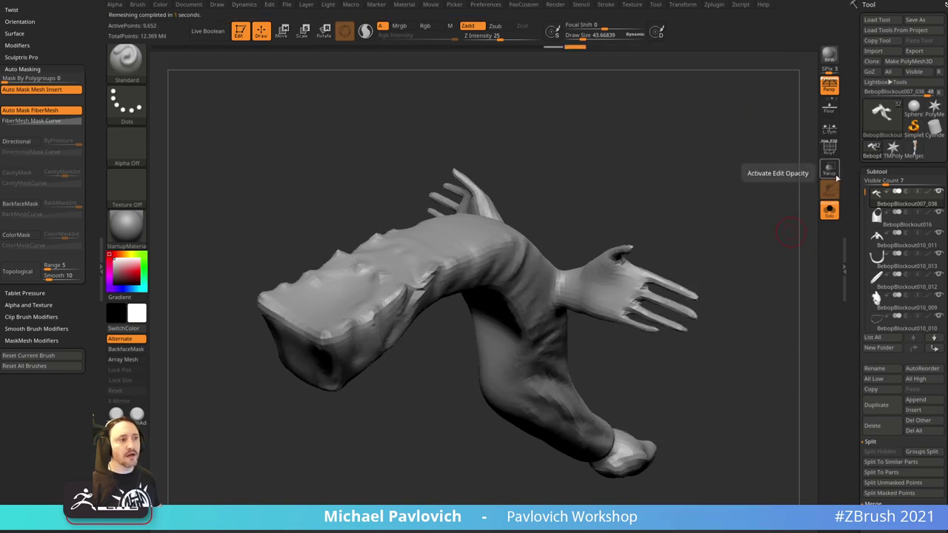
- Show the wireframe and ZRemesh the merged hair again with the Half option
left_click(830, 147)
left_click_drag(585, 214, 743, 265)
key("space")
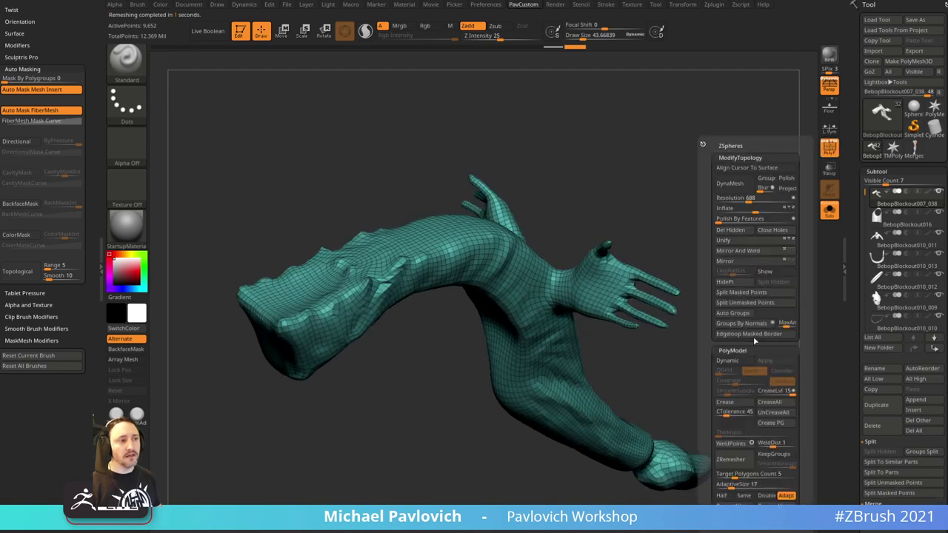
left_click(722, 496)
left_click(731, 459)
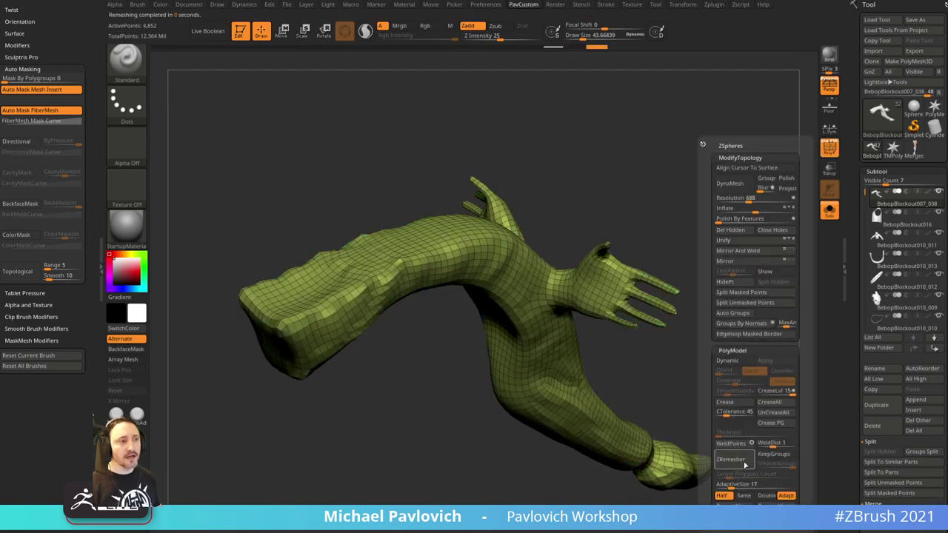
- Project the earlier sculpted detail onto the remeshed hair and subdivide it twice, reprojecting at each level
left_click_drag(678, 305, 747, 345)
key("space")
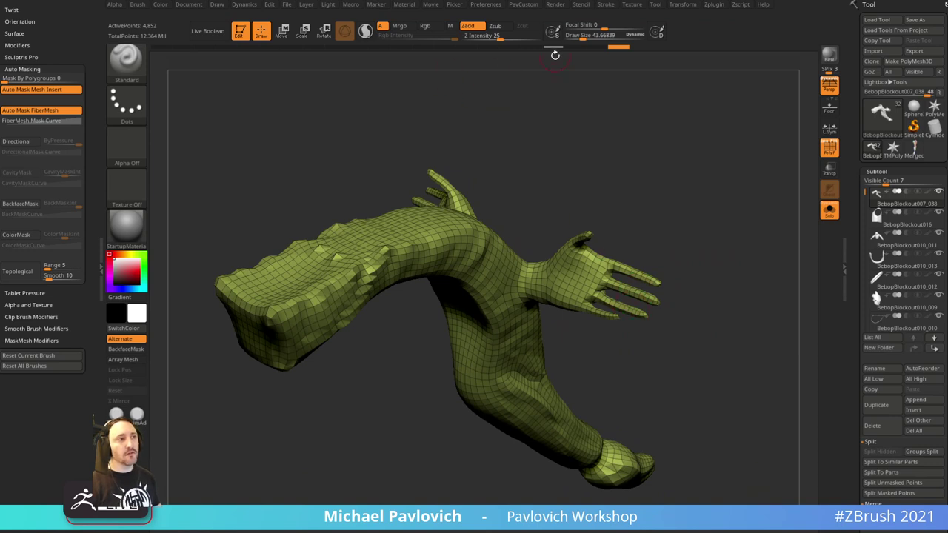
key("space")
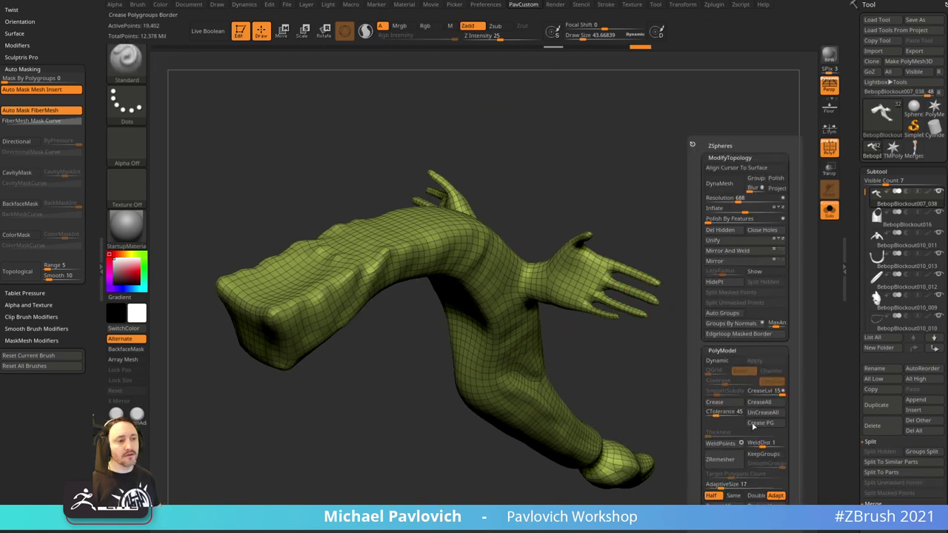
key("space")
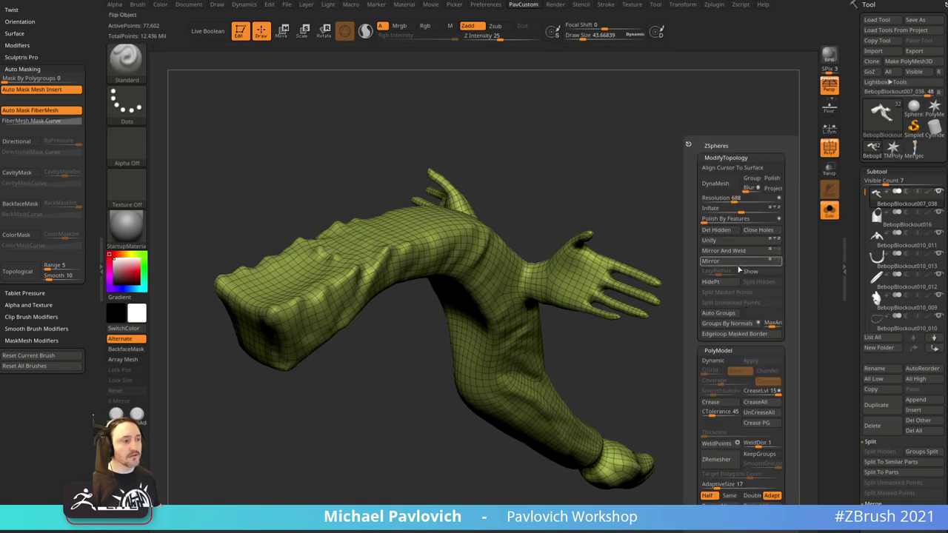
- Show the whole character without wireframe and compare the merged hair's lower and highest subdivision levels
left_click(828, 210)
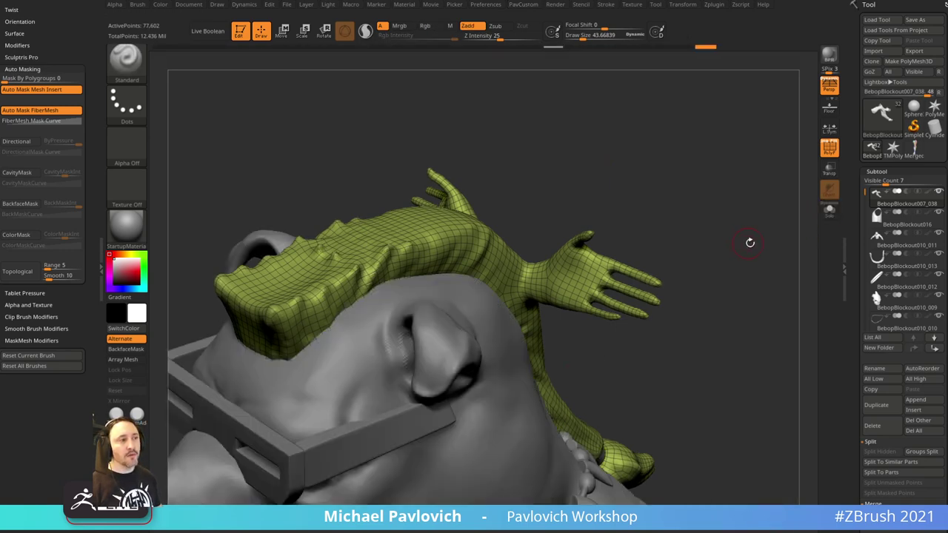
left_click_drag(748, 241, 710, 222)
left_click(829, 148)
left_click_drag(755, 191, 767, 260)
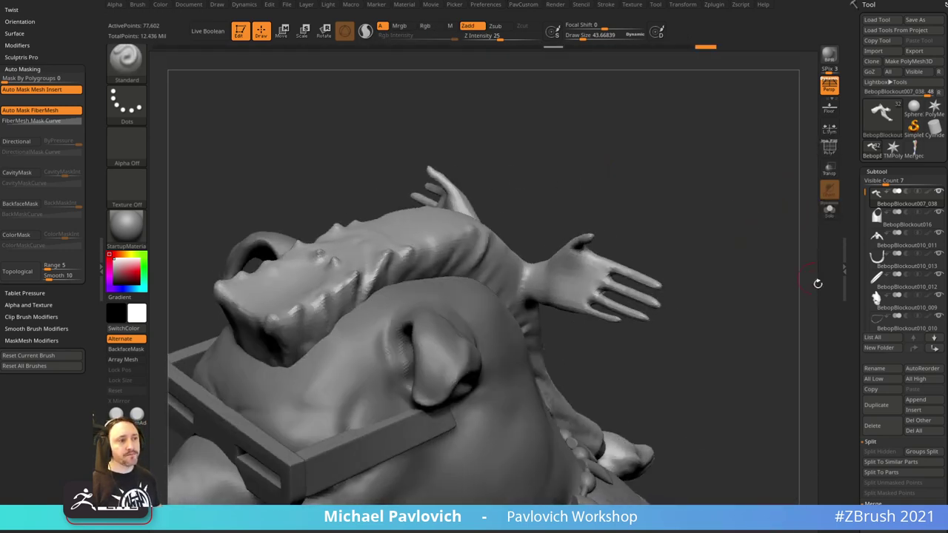
left_click_drag(854, 264, 849, 135)
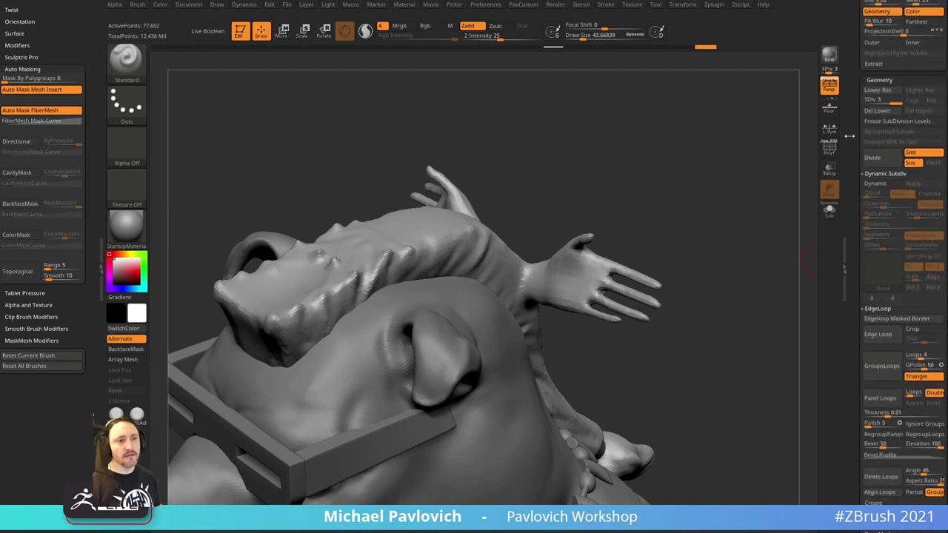
left_click(872, 102)
left_click(894, 104)
- Smooth the hands and their wrist transitions with a draw size of about 52
mouse_move(763, 185)
left_mouse_down()
mouse_move(667, 227)
mouse_move(712, 194)
mouse_move(748, 185)
mouse_move(688, 211)
left_mouse_up()
key("s")
left_click(663, 226)
key("s")
key("s")
left_click(611, 259)
left_click_drag(731, 131, 670, 174)
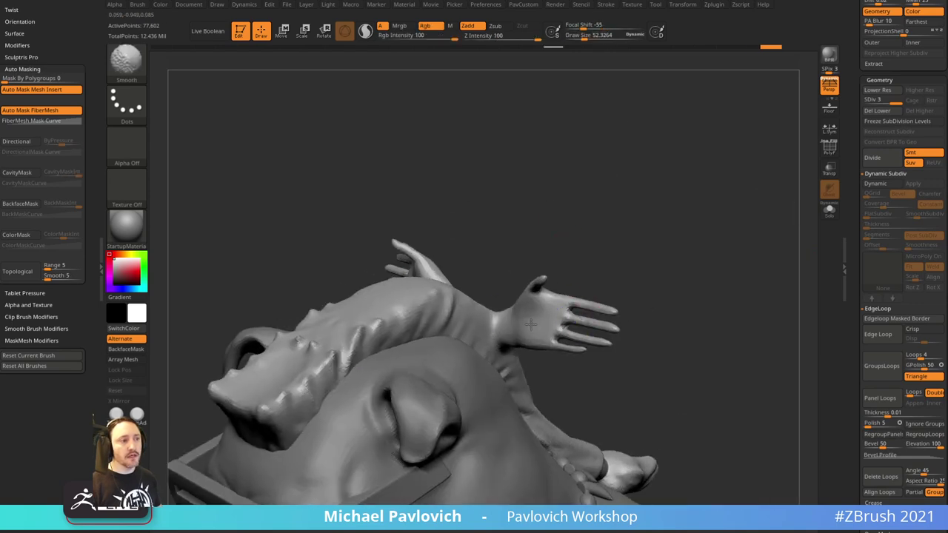
left_click_drag(682, 281, 609, 290)
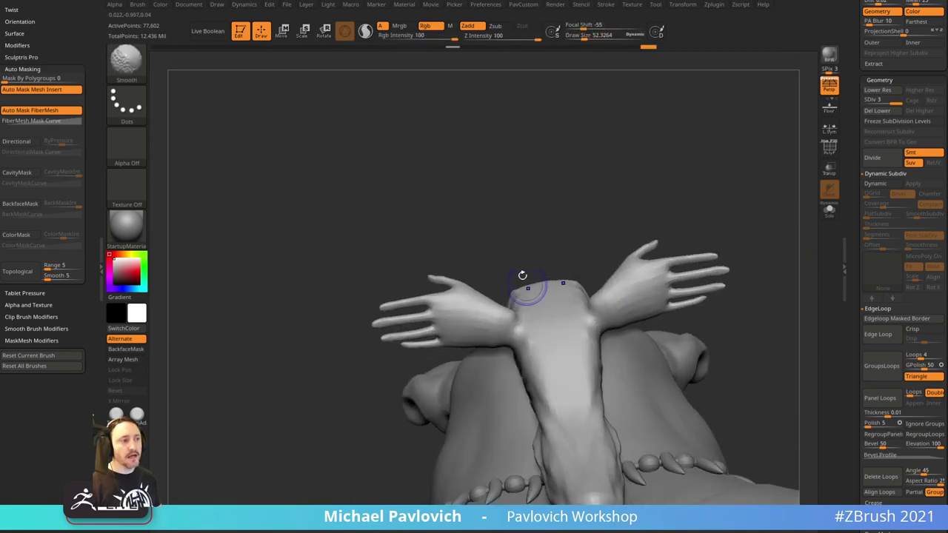
left_click_drag(522, 274, 512, 277, "shift")
left_click_drag(603, 144, 702, 279)
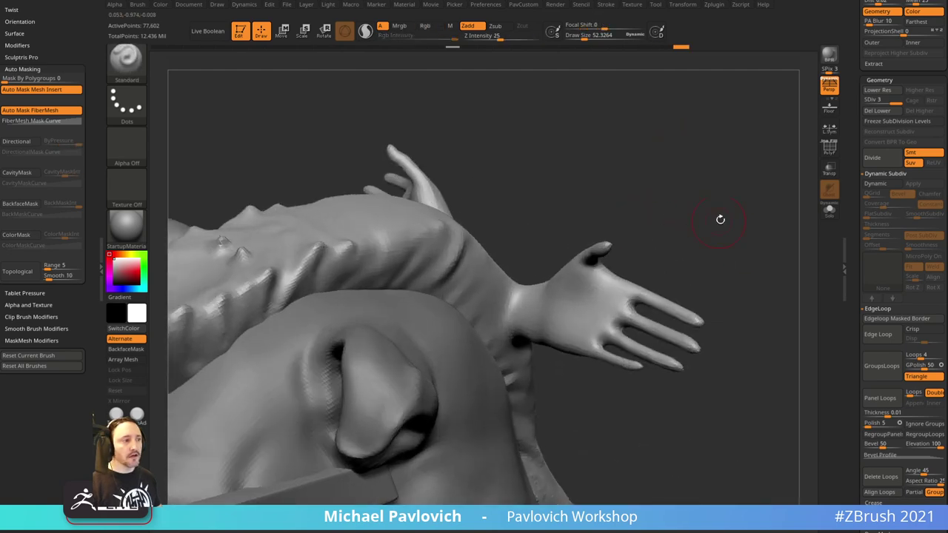
- Carve creases where the wrists meet the hair with the DamStandard brush at a draw size of about 27
left_click_drag(720, 220, 692, 185)
key("b")
key("d")
key("s")
left_click_drag(755, 229, 710, 297, "alt")
key("s")
mouse_move(495, 333)
left_mouse_down()
mouse_move(474, 337)
mouse_move(476, 378)
left_mouse_up()
mouse_move(581, 446)
left_mouse_down()
mouse_move(504, 367)
mouse_move(510, 311)
left_mouse_up()
left_click_drag(474, 392, 510, 344)
left_click_drag(588, 224, 522, 311)
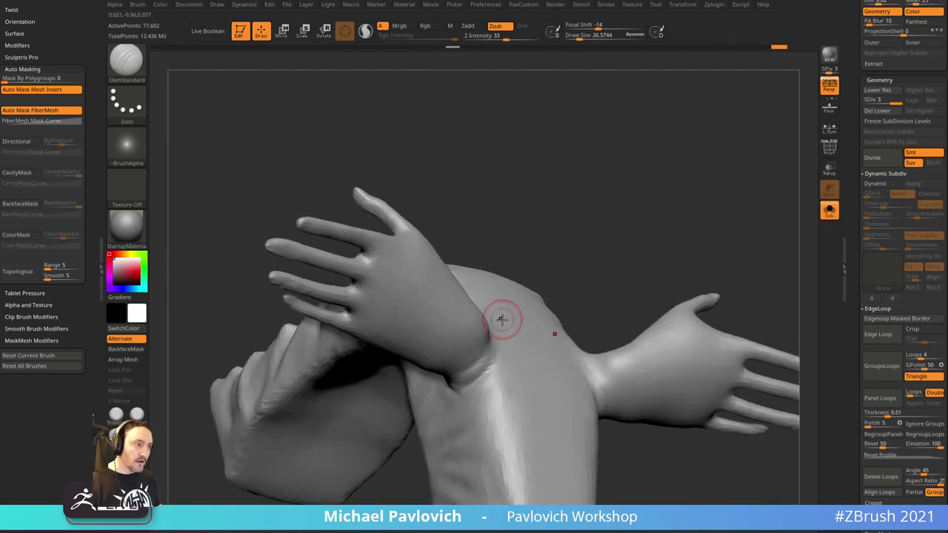
- Build up the wrist joins and the knuckles on the backs of the hands with the Clay brush
mouse_move(577, 237)
left_mouse_down()
mouse_move(607, 220)
mouse_move(584, 214)
left_mouse_up()
key("b")
key("c")
key("l")
left_click_drag(477, 340, 482, 328)
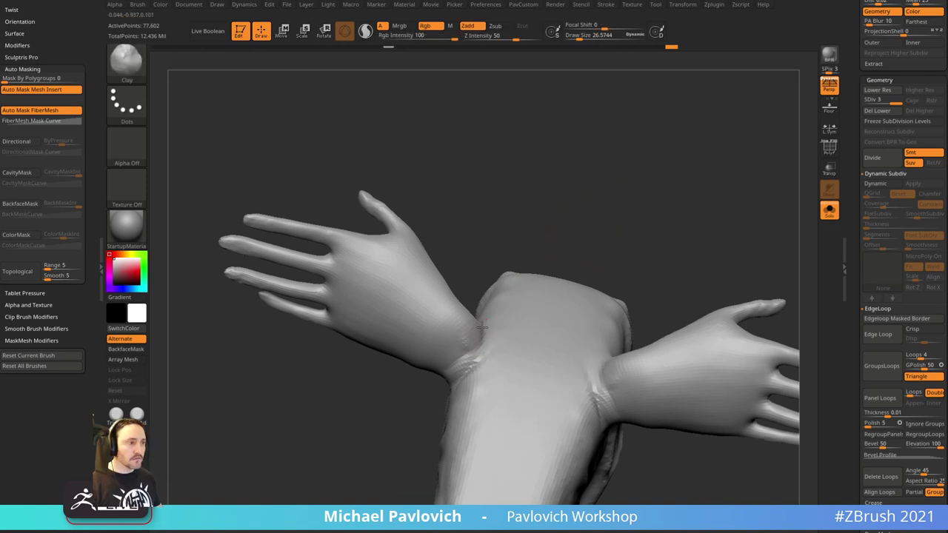
left_click_drag(541, 196, 511, 225)
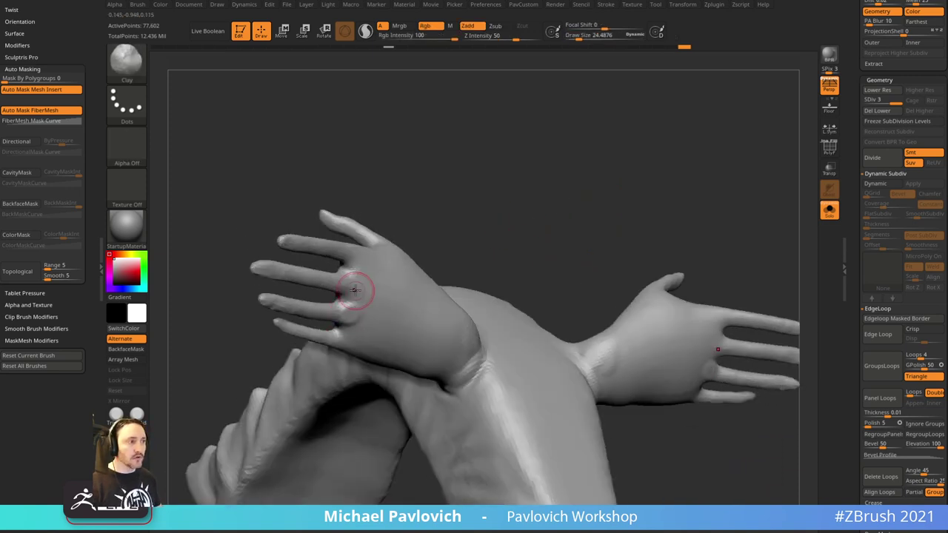
right_click_drag(368, 263, 385, 248)
left_click_drag(365, 255, 362, 260)
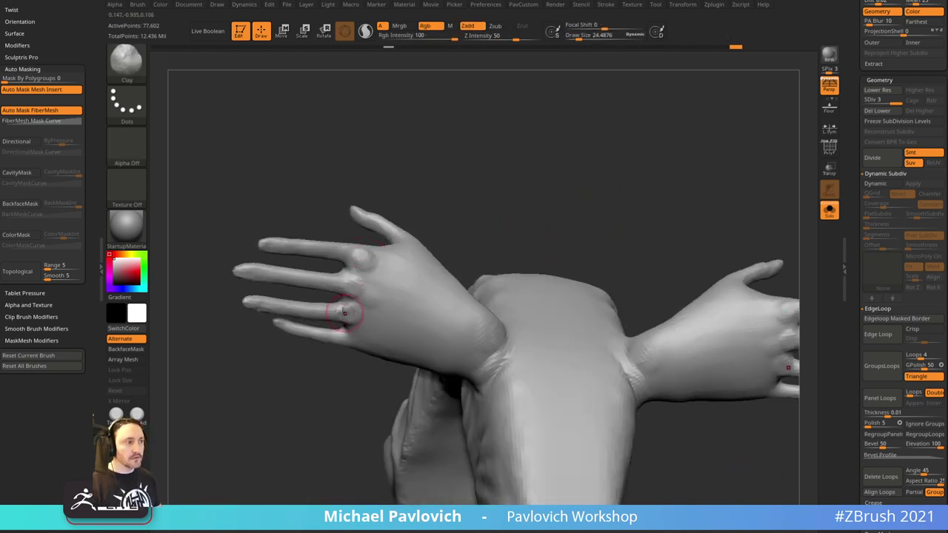
- Carve the crease around the base of the thumb on the palm with DamStandard at a draw size of about 36
mouse_move(444, 185)
left_mouse_down()
mouse_move(630, 197)
mouse_move(645, 222)
mouse_move(614, 185)
left_mouse_up()
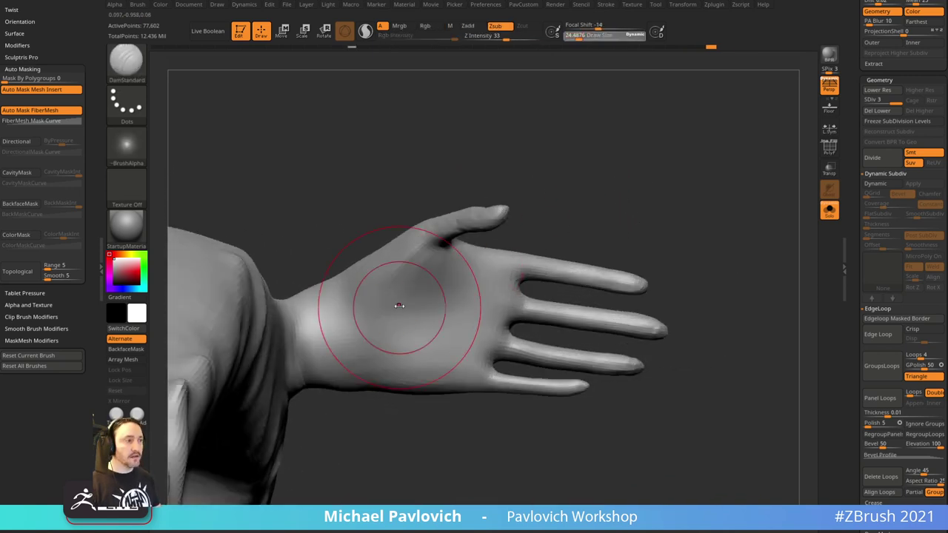
key("s")
mouse_move(347, 276)
left_mouse_down()
mouse_move(379, 314)
mouse_move(364, 328)
mouse_move(368, 346)
left_mouse_up()
- Add volume and tendon forms to the hands with the Clay brush, reducing the draw size to about 19
key("b")
key("c")
key("l")
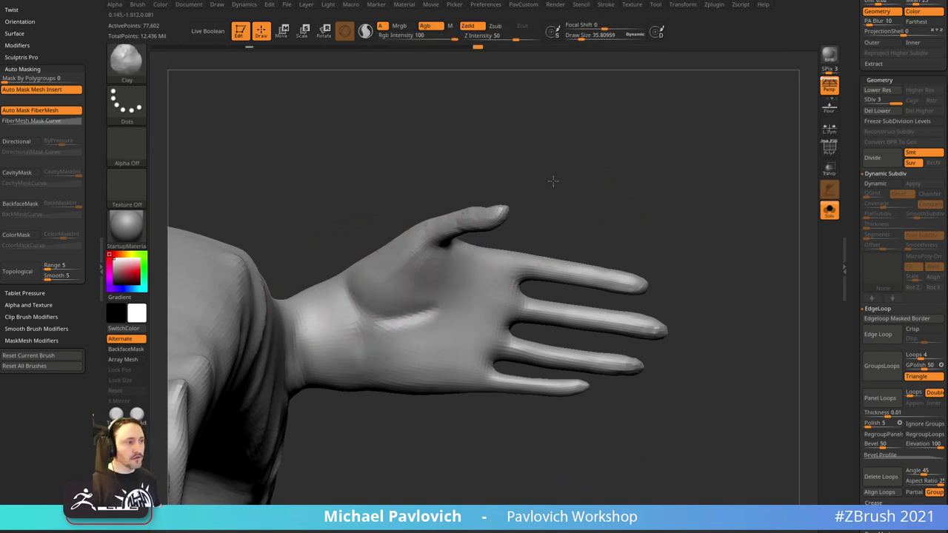
left_click_drag(553, 179, 401, 334)
mouse_move(449, 271)
right_mouse_down()
mouse_move(489, 210)
mouse_move(461, 209)
mouse_move(448, 274)
right_mouse_up()
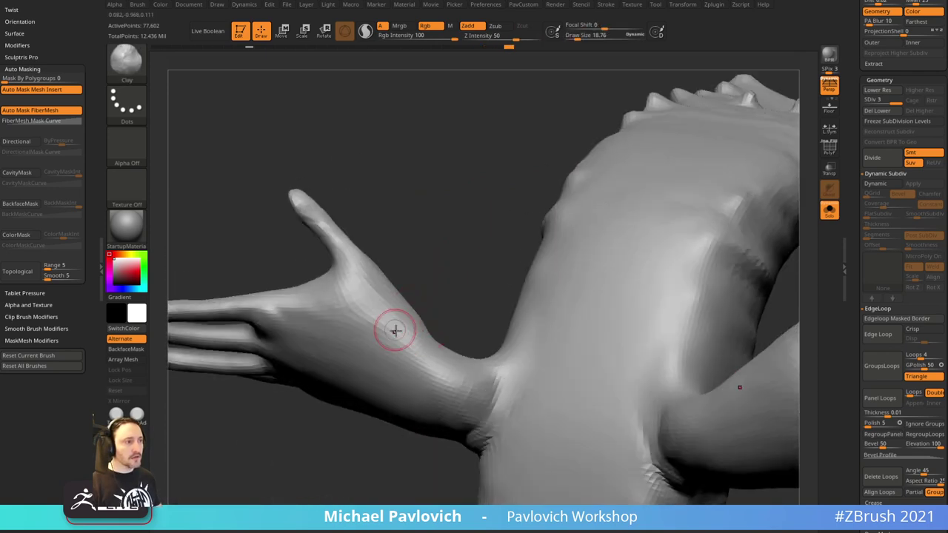
right_click_drag(395, 338, 497, 334)
right_click_drag(382, 354, 702, 305)
- Show the whole character and roll the hair's undo history back to before the hands were merged in
left_click(828, 211)
right_click_drag(744, 233, 775, 219)
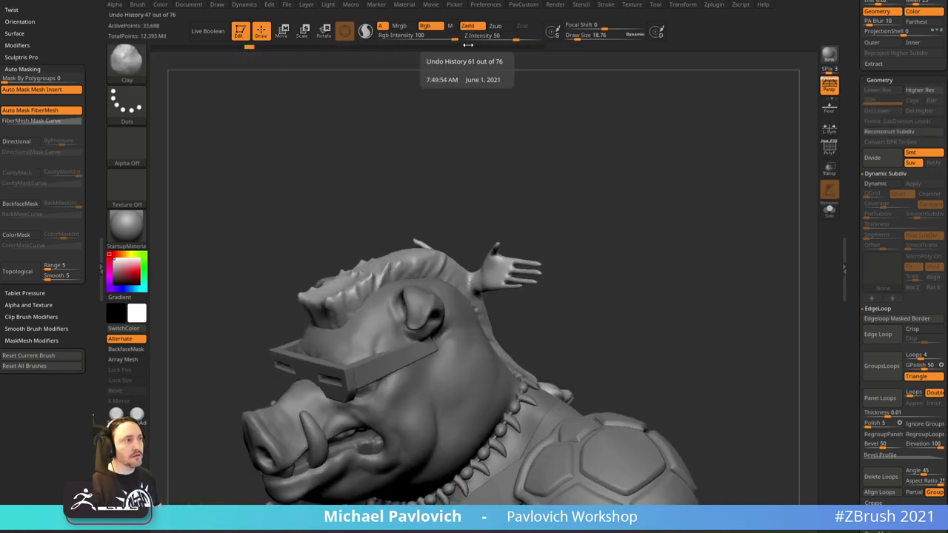
left_click(434, 48)
left_click_drag(302, 54, 160, 54)
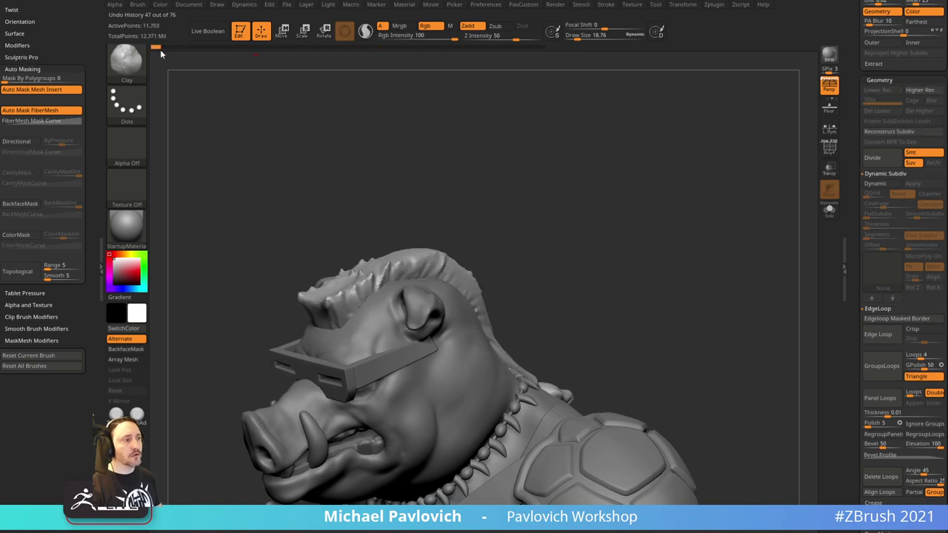
- Turn off perspective and quick-save the project
right_click_drag(623, 225, 688, 221)
left_click(832, 94)
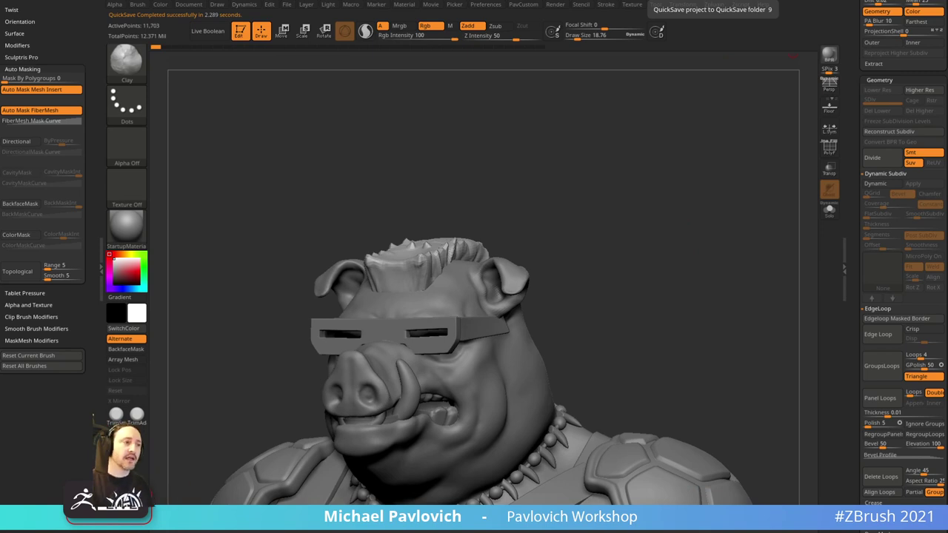
- Activate the Standard brush, select the boar's body subtool and isolate it from the rest of the character
mouse_move(701, 214)
left_mouse_down()
mouse_move(659, 279)
mouse_move(696, 259)
left_mouse_up()
key("b")
key("s")
key("t")
key("s")
left_click_drag(560, 307, 571, 305)
left_click(531, 325, "alt")
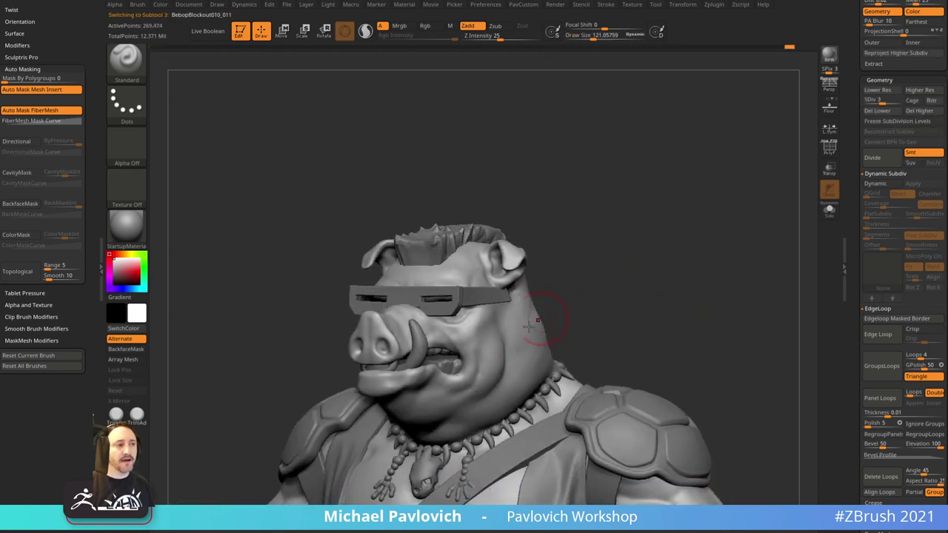
left_click(829, 210)
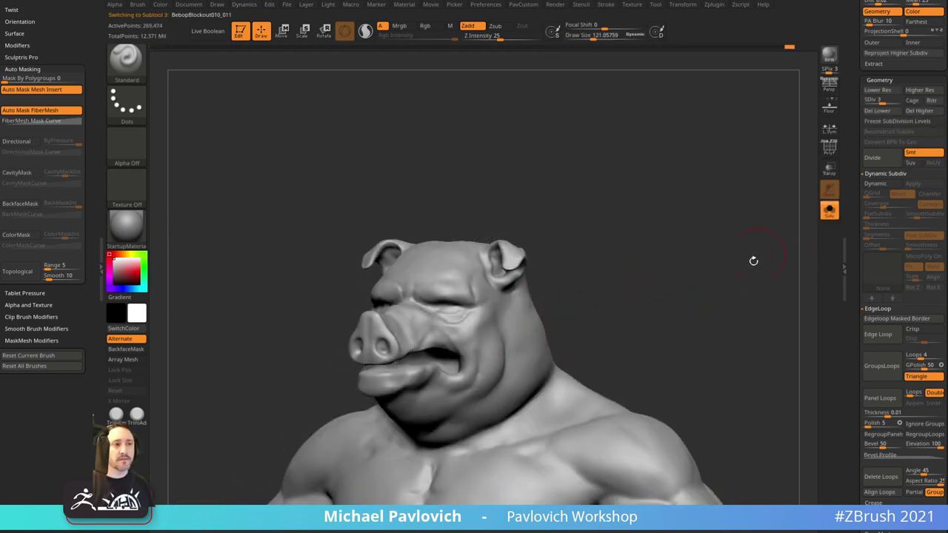
left_click_drag(753, 260, 649, 258)
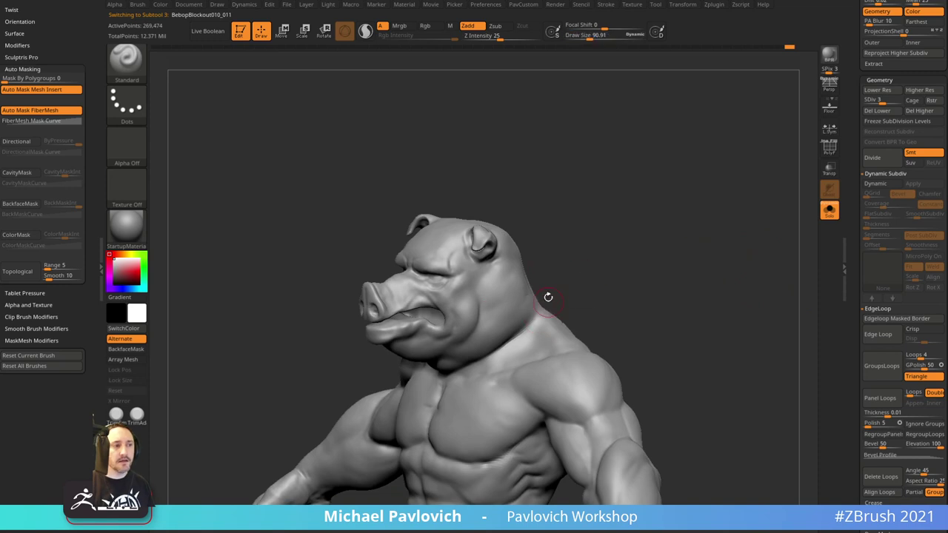
left_click_drag(849, 208, 842, 386)
key("space")
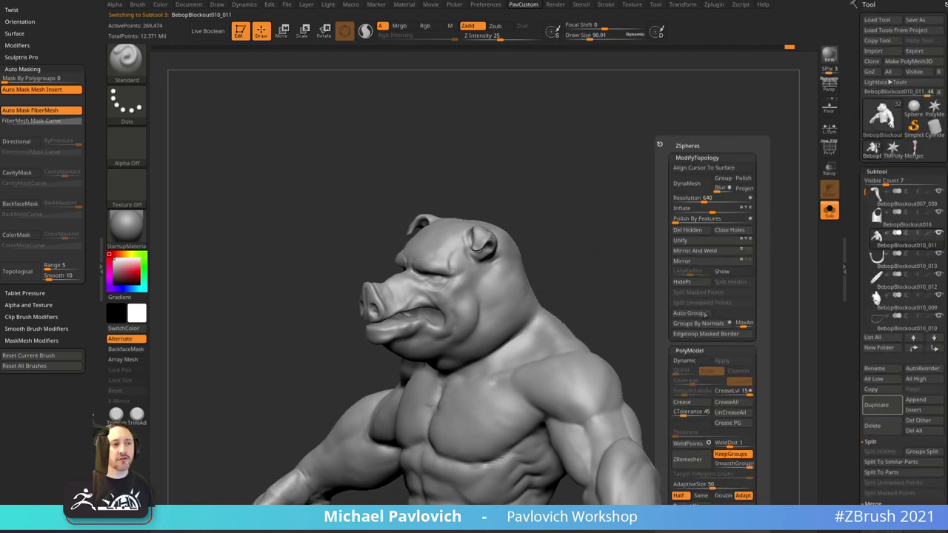
scroll(889, 348, "down", 5)
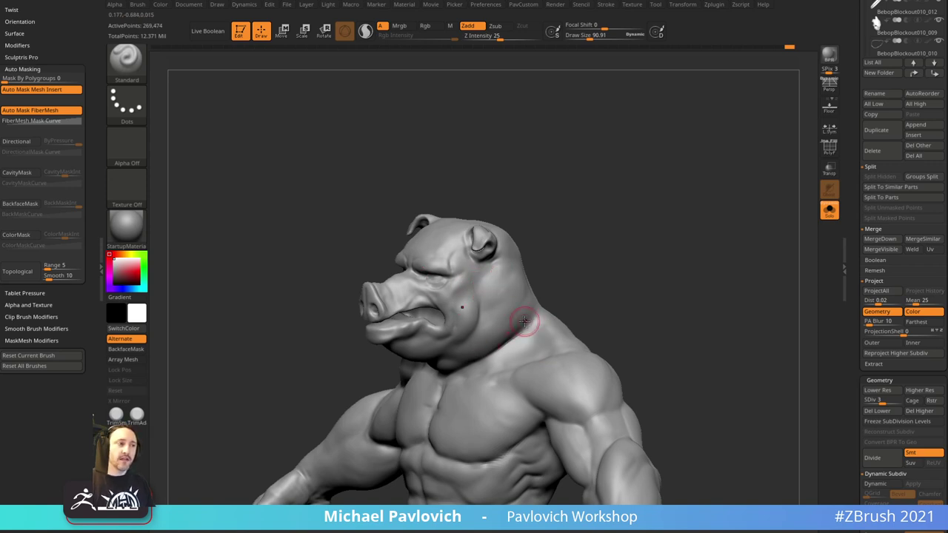
- Carve and smooth the crease where the neck meets the shoulder with DamStandard at a draw size of about 69
right_click_drag(518, 322, 537, 308)
mouse_move(630, 242)
left_mouse_down()
mouse_move(660, 232)
mouse_move(597, 284)
left_mouse_up()
key("b")
key("d")
key("s")
left_click_drag(479, 387, 471, 392)
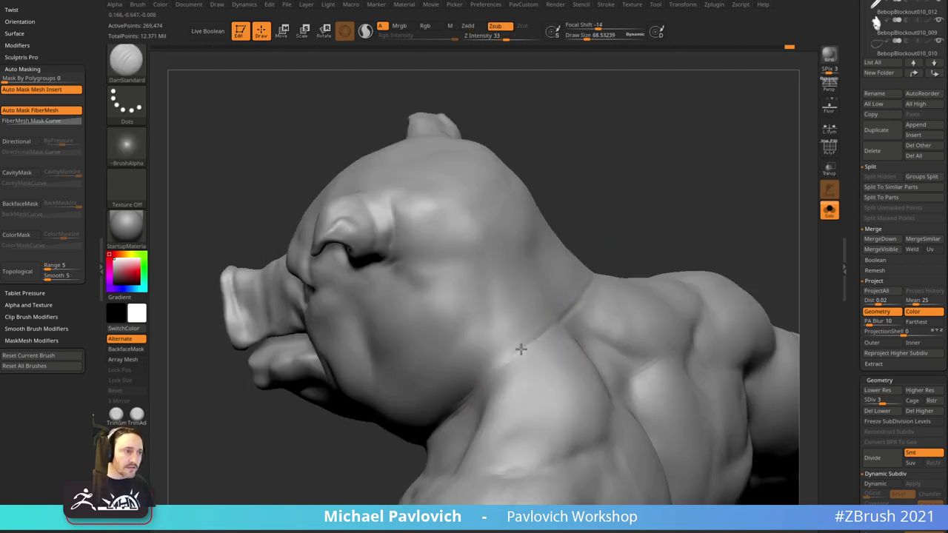
right_click_drag(657, 239, 647, 321)
mouse_move(646, 321)
left_mouse_down()
mouse_move(550, 339)
mouse_move(479, 381)
left_mouse_up()
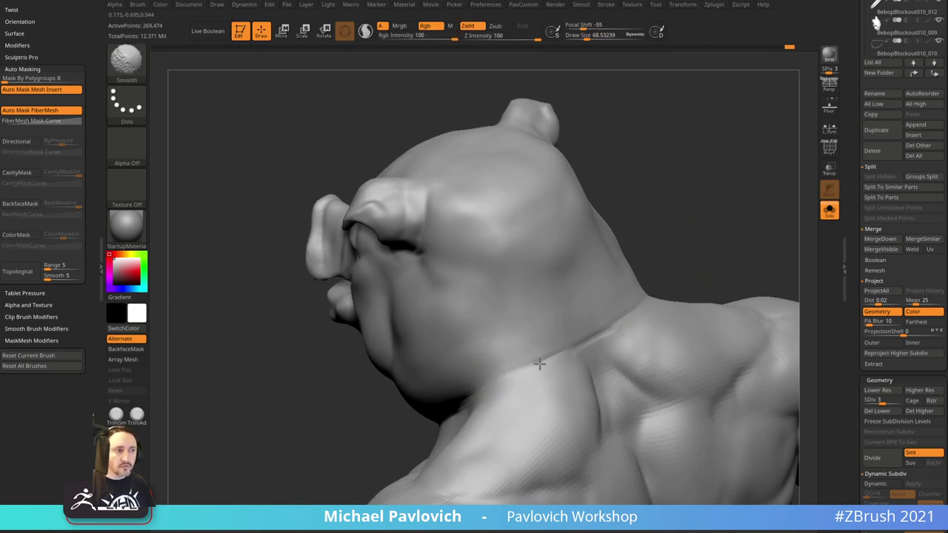
mouse_move(516, 360)
right_mouse_down()
mouse_move(666, 218)
mouse_move(718, 213)
right_mouse_up()
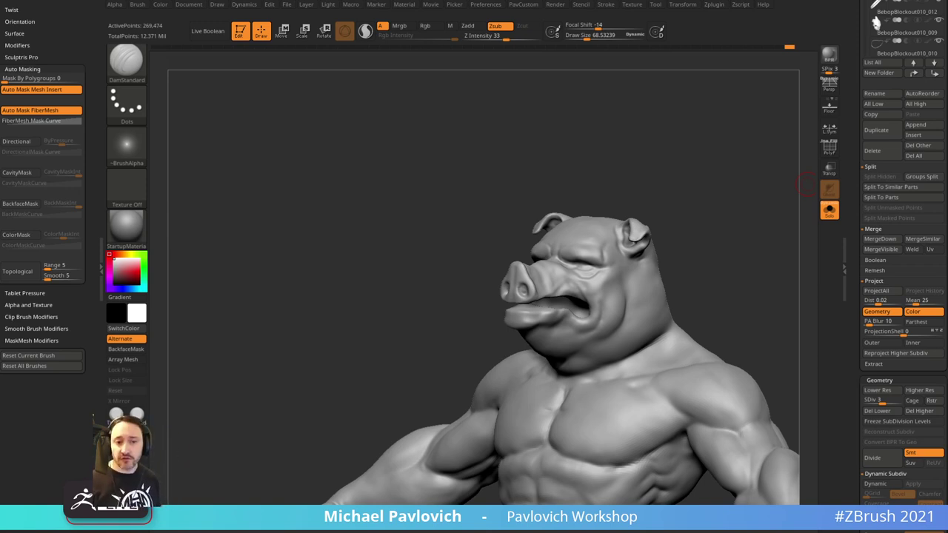
- Bring back all the subtools and select the shell-plated shoulder pads
left_click_drag(487, 119, 638, 137)
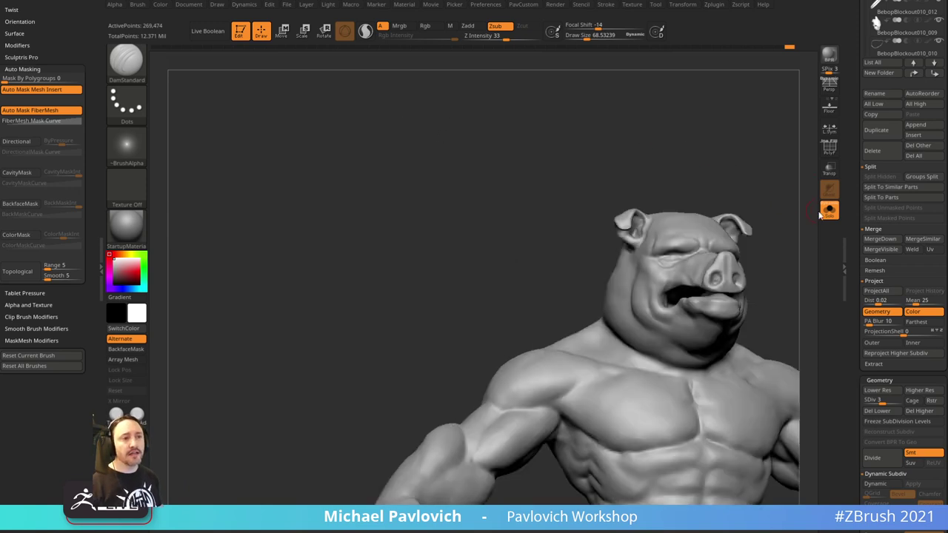
left_click(826, 210)
mouse_move(754, 179)
left_mouse_down()
mouse_move(762, 176)
mouse_move(667, 109)
left_mouse_up()
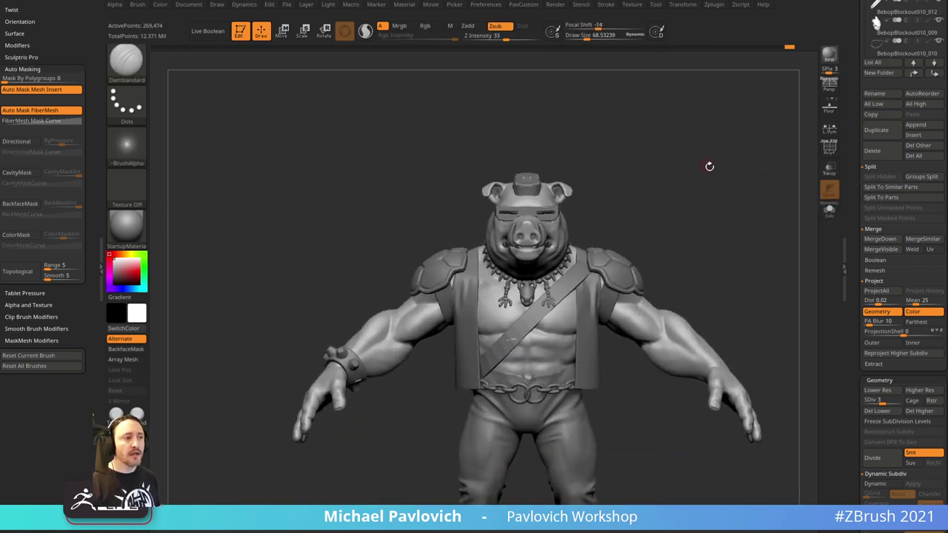
key("1")
mouse_move(710, 177)
left_mouse_down()
mouse_move(635, 186)
mouse_move(622, 200)
mouse_move(614, 264)
mouse_move(708, 254)
left_mouse_up()
left_click(579, 279, "alt")
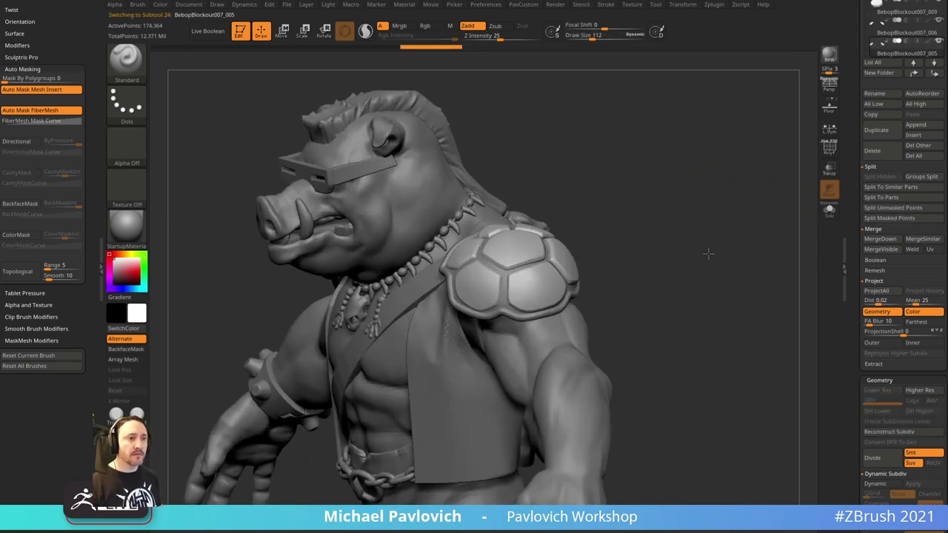
- Duplicate the shoulder pads subtool and isolate the duplicate
left_click_drag(858, 238, 880, 277)
left_click(879, 273)
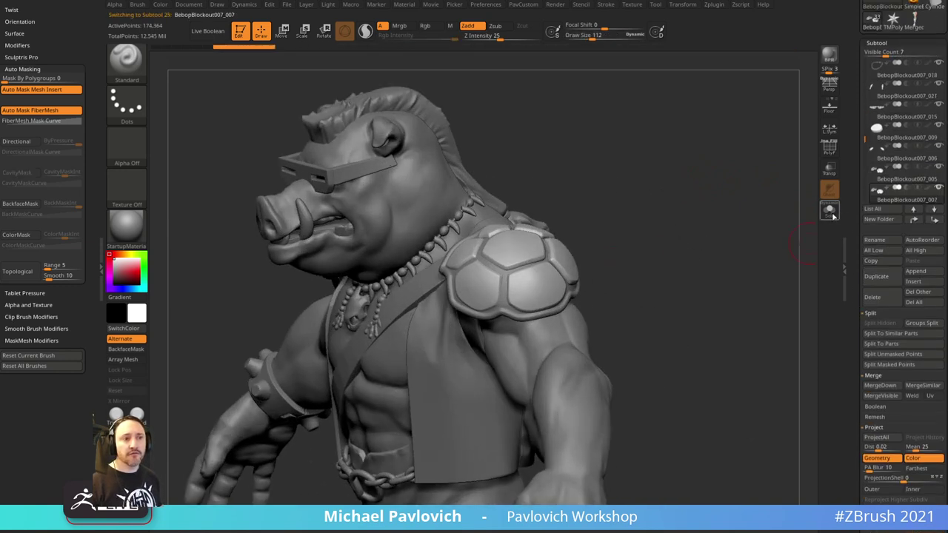
left_click(829, 211)
left_click_drag(687, 261, 701, 268)
- Keep only one lower shell plate of the near shoulder pad visible and delete the hidden plates
key("space")
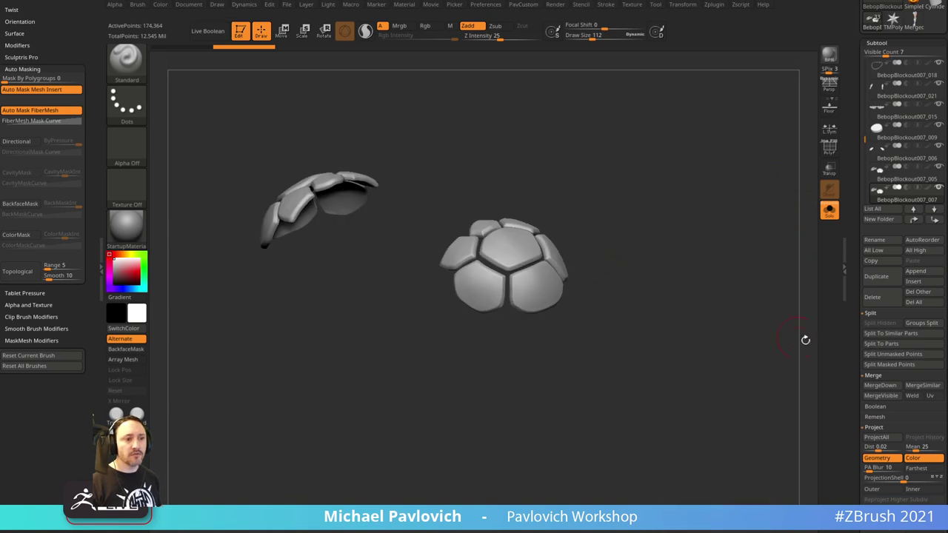
scroll(858, 334, "down", 5)
left_click(564, 313, "ctrl+shift")
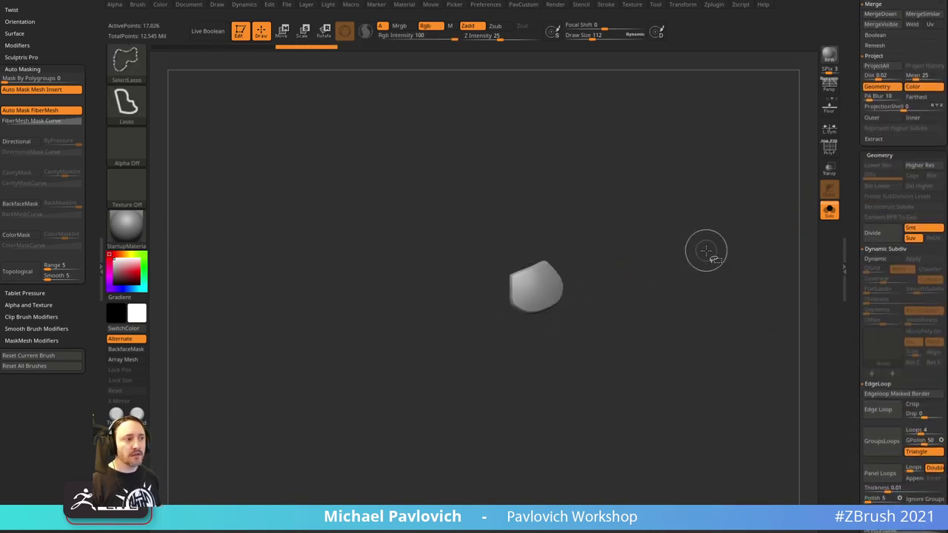
key("g")
left_click(687, 231)
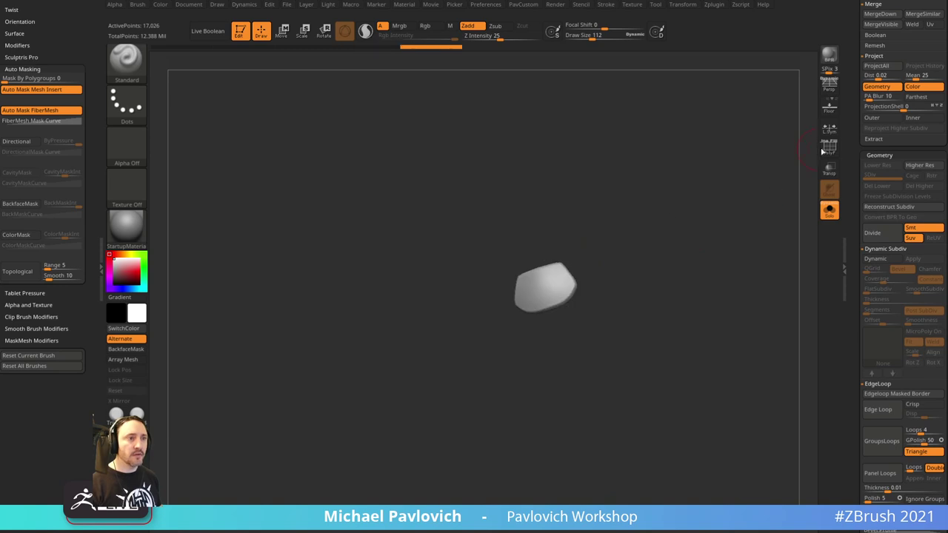
- Frame the single plate with its wireframe shown, DynaMesh it at resolution 952 and inspect its plain surface
key("shift+f")
key("f")
mouse_move(743, 278)
left_mouse_down("alt")
mouse_move(728, 294)
mouse_move(728, 270)
left_mouse_up("alt")
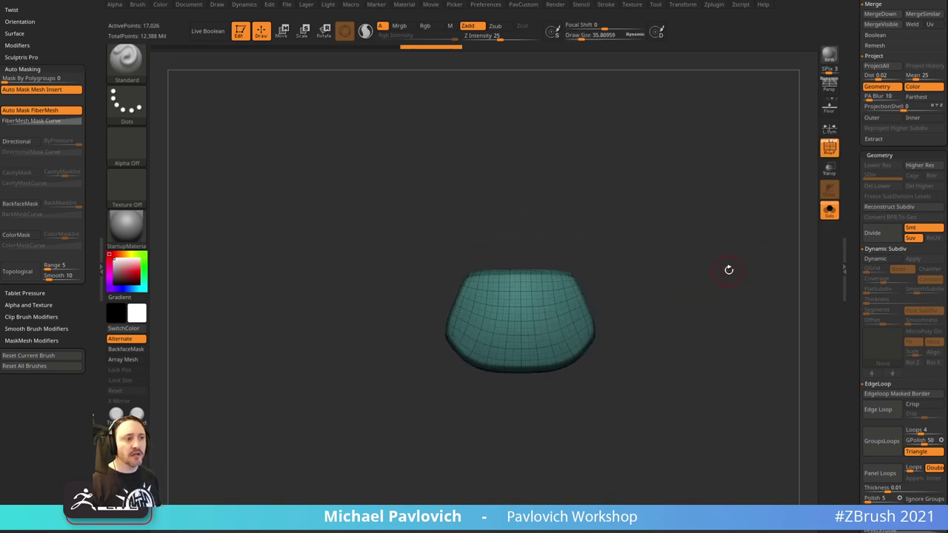
key("g")
left_click(736, 192)
left_click(706, 200)
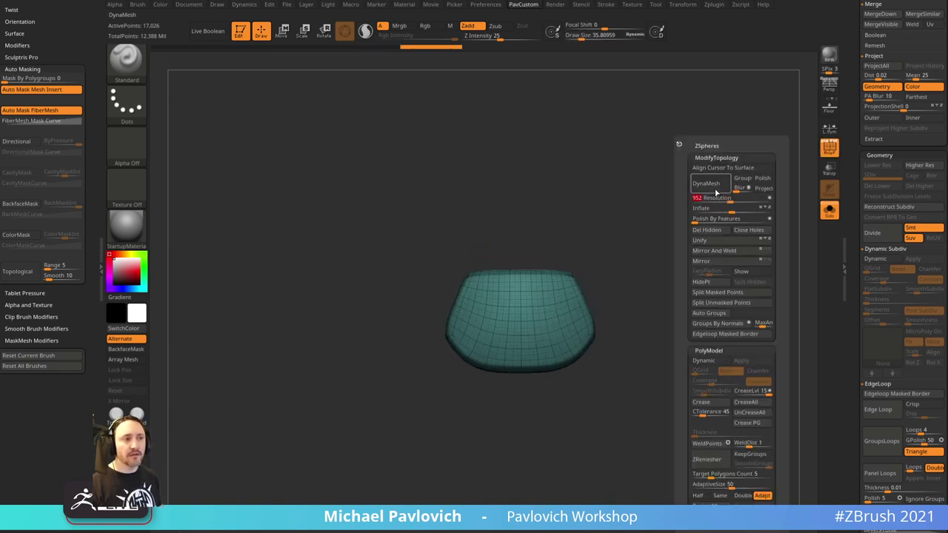
left_click(712, 188)
left_click_drag(691, 289, 688, 263, "alt")
left_click(830, 149)
left_click_drag(732, 221, 719, 241, "alt")
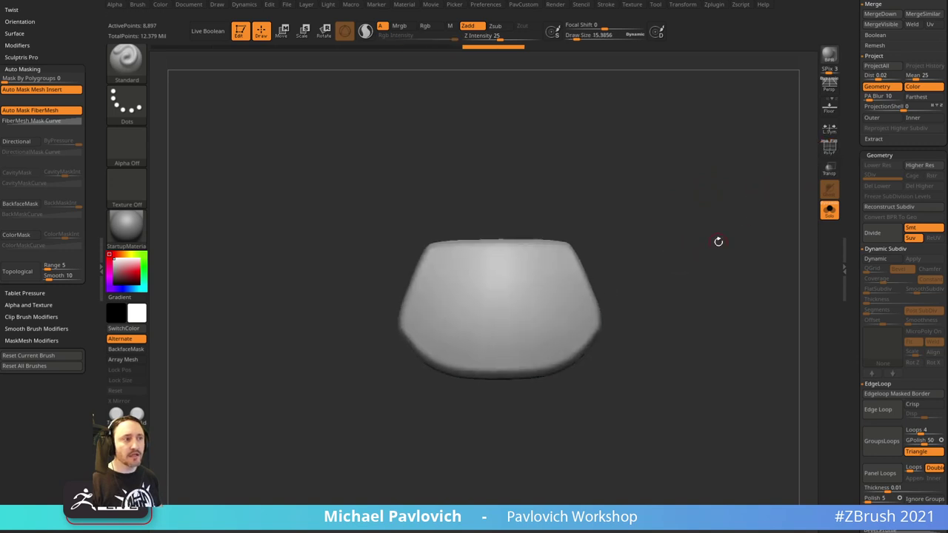
- Show the plate's wireframe, assign it one new polygroup and re-DynaMesh it at resolution 1384
left_click(830, 148)
key("ctrl+w")
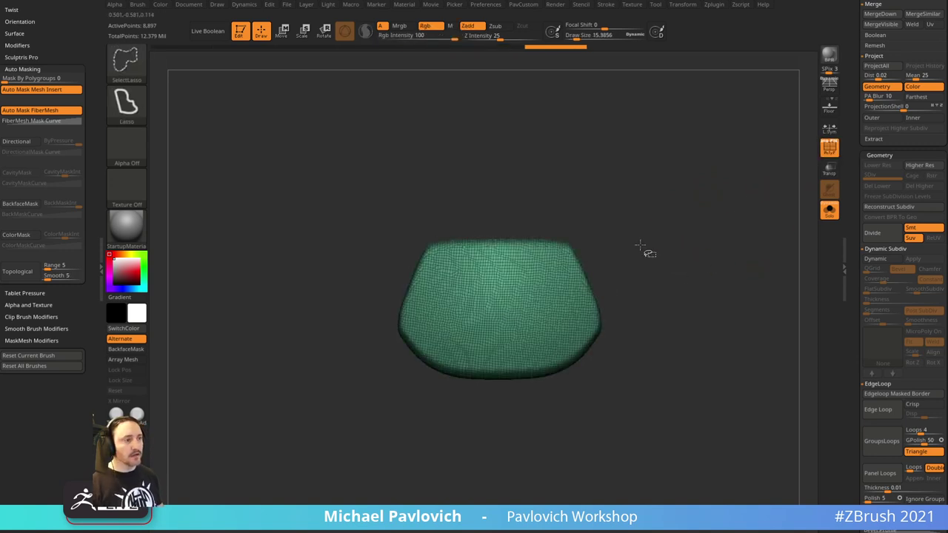
key("g")
left_click(676, 200)
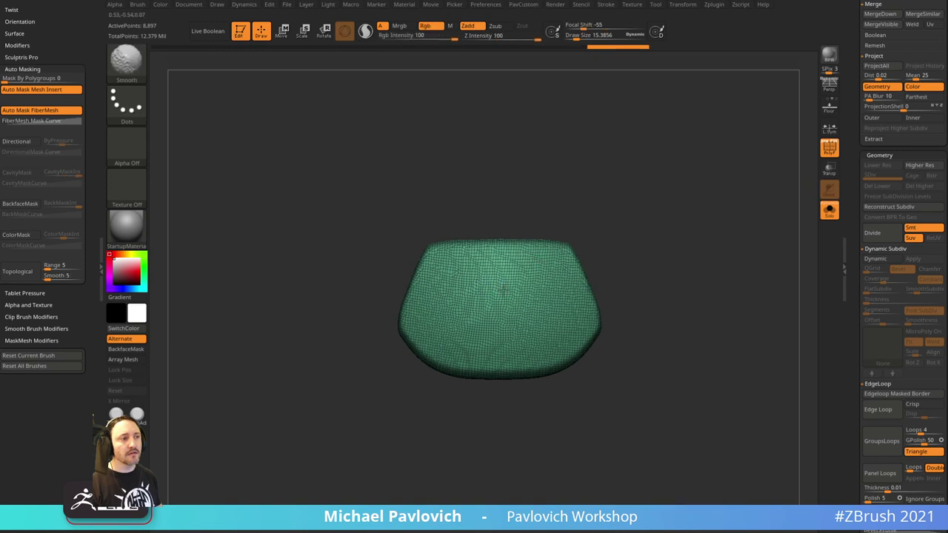
left_click_drag(691, 230, 713, 252, "ctrl")
- Choose SliceCurve as the brush for cutting the plate
left_click(127, 64, "ctrl+shift")
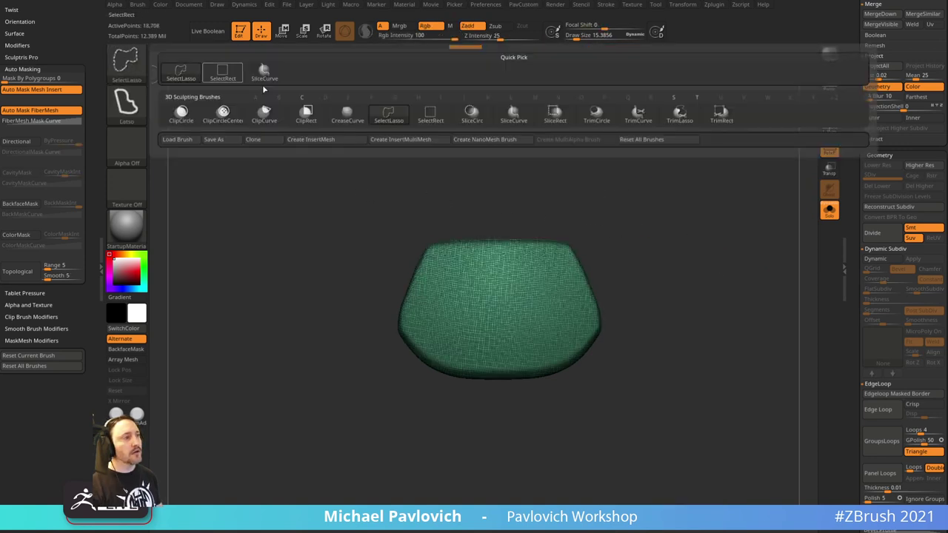
left_click(516, 120, "ctrl+shift")
left_click_drag(630, 253, 632, 244)
mouse_move(500, 319)
left_mouse_down("ctrl+shift")
mouse_move(510, 165)
mouse_move(480, 439)
mouse_move(491, 452)
mouse_move(480, 457)
mouse_move(305, 272)
mouse_move(599, 361)
mouse_move(278, 302)
left_mouse_up("ctrl+shift")
left_click_drag(647, 315, 642, 314)
key("ctrl+z")
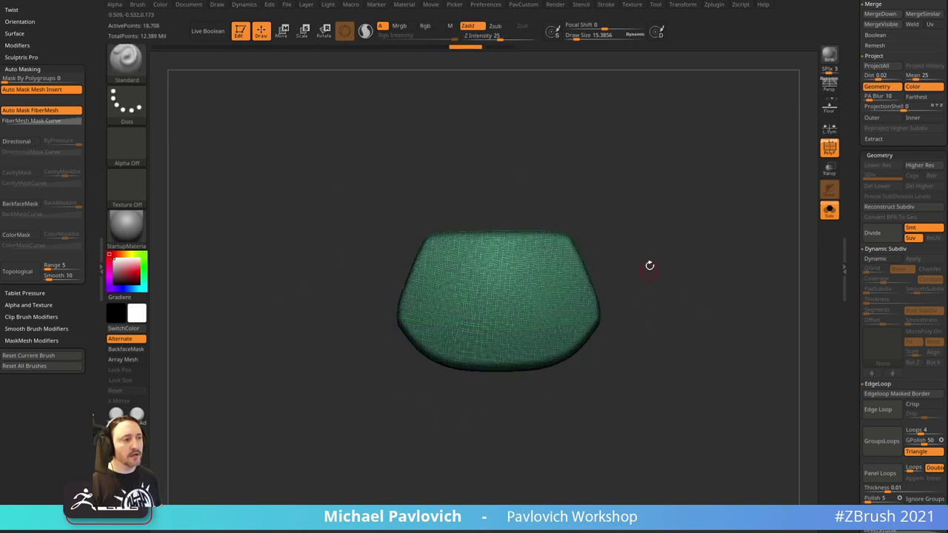
- Slice straight across the lower part of the plate, isolate the lower piece and show both pieces again
key("ctrl+shift+space")
mouse_move(699, 311)
left_mouse_down("ctrl+shift")
mouse_move(279, 311)
mouse_move(274, 321)
left_mouse_up("ctrl+shift")
left_click(575, 339, "ctrl+shift")
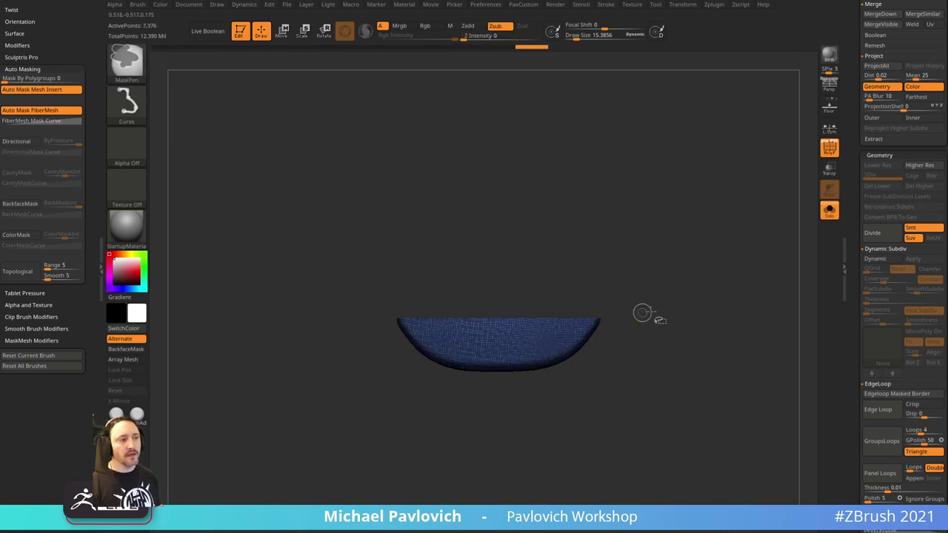
left_click(641, 314, "ctrl+shift")
- Turn on DynaMesh Group, re-DynaMesh the sliced plate as separate pieces and check the pieces in isolation
key("f")
left_click_drag(697, 291, 706, 313)
key("4")
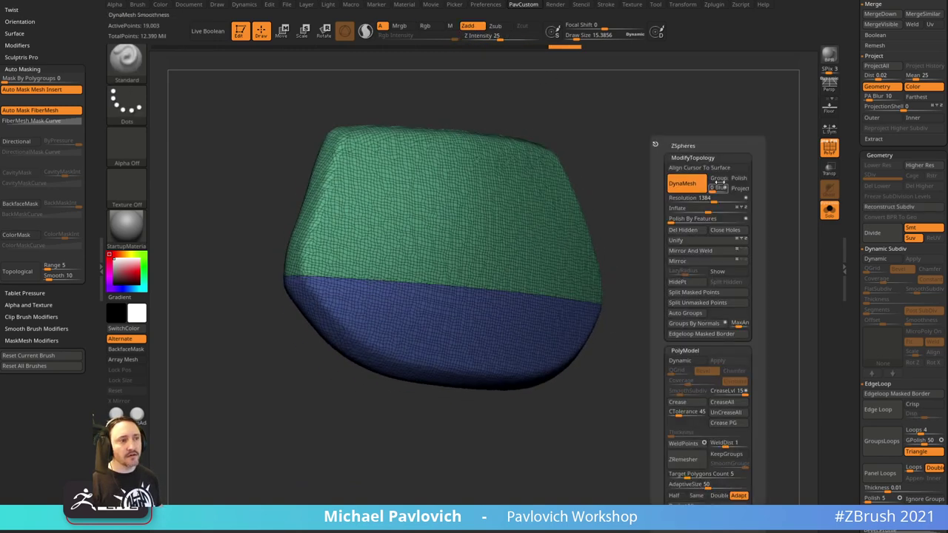
left_click(718, 183)
left_click_drag(702, 185, 735, 314, "ctrl")
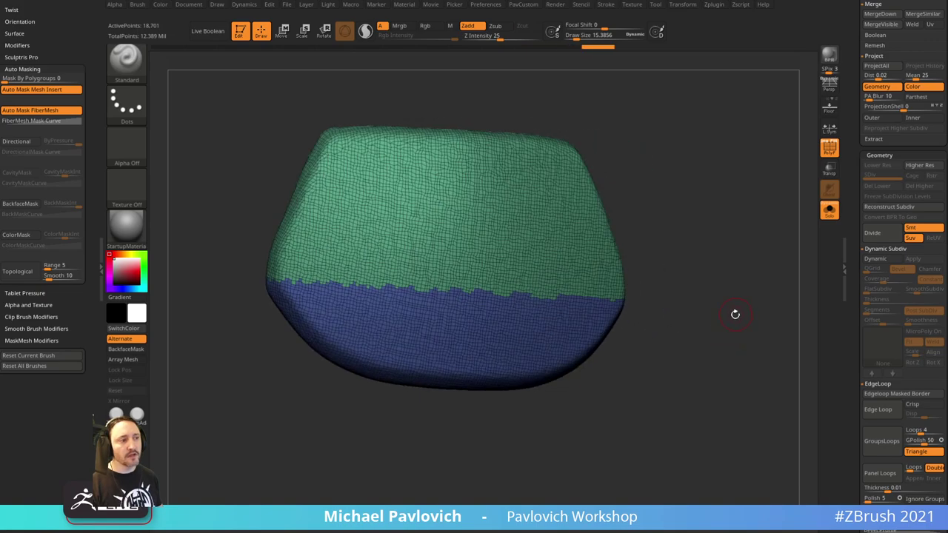
key("ctrl+z")
key("4")
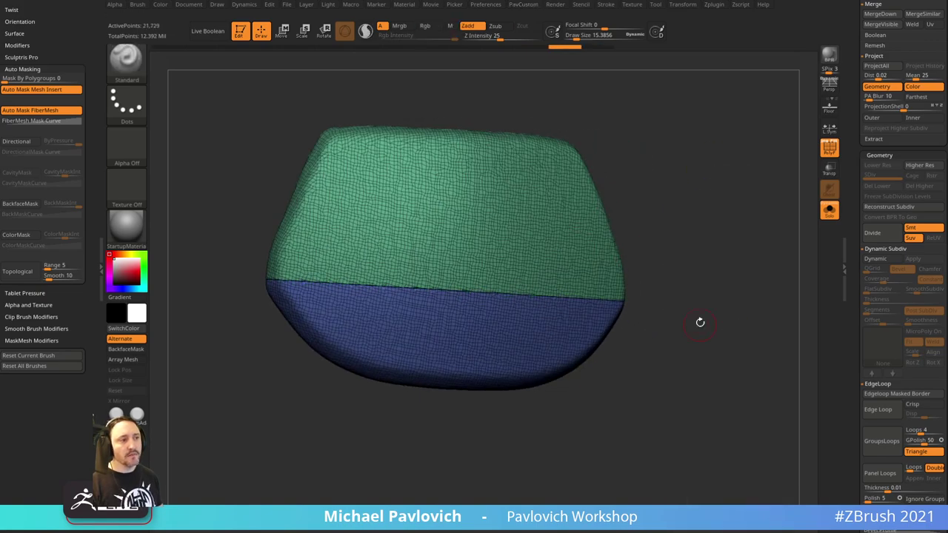
left_click(607, 300, "ctrl+shift")
left_click_drag(607, 301, 673, 299)
left_click(738, 266, "ctrl+shift")
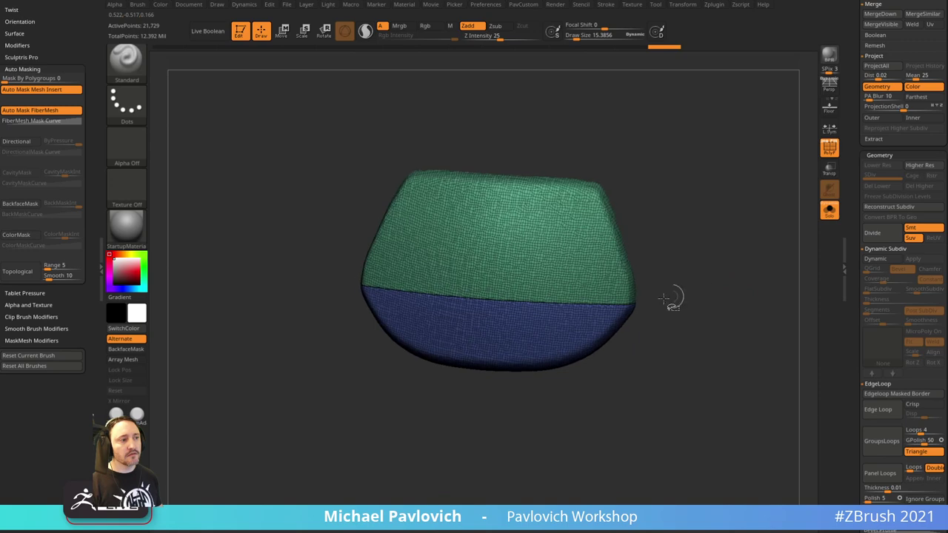
- Isolate the lower piece, cut it into three with two steep slices and show the whole plate again
left_click(567, 315, "ctrl+shift")
left_click_drag(527, 240, 569, 445, "ctrl+shift")
left_click_drag(380, 417, 489, 171, "ctrl+shift")
left_click(722, 317, "ctrl+shift")
mouse_move(725, 219)
left_mouse_down()
mouse_move(728, 271)
mouse_move(677, 281)
left_mouse_up()
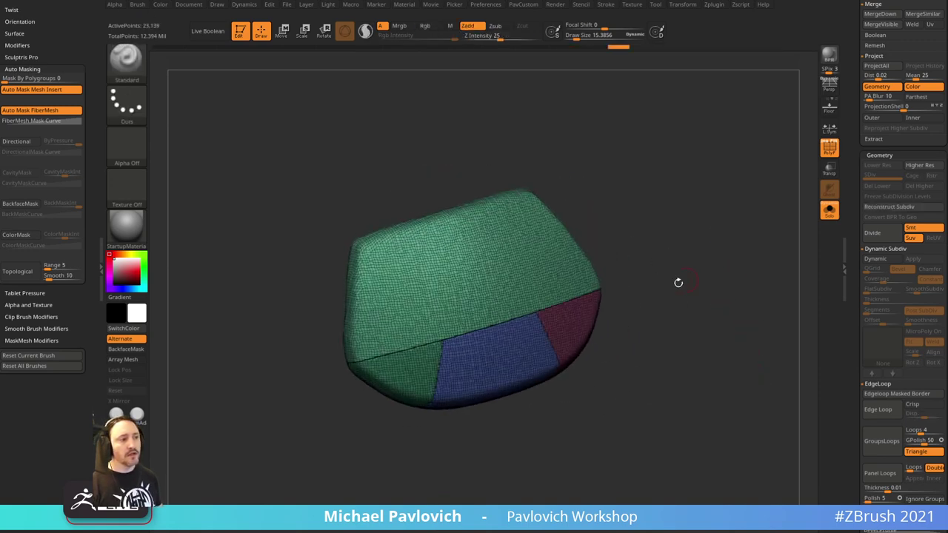
- Put everything except the lower middle piece into one polygroup using SelectRect, and re-DynaMesh the plate
left_click(133, 66, "ctrl+shift")
left_click(228, 83, "ctrl+shift")
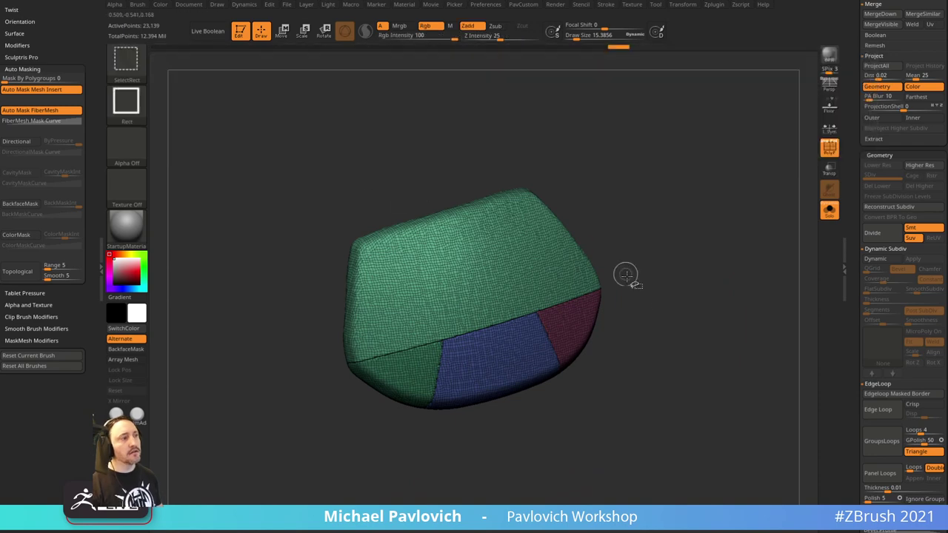
left_click(508, 356, "ctrl+shift")
left_click_drag(668, 269, 727, 354, "ctrl+shift")
key("ctrl+w")
left_click(713, 220, "ctrl+shift")
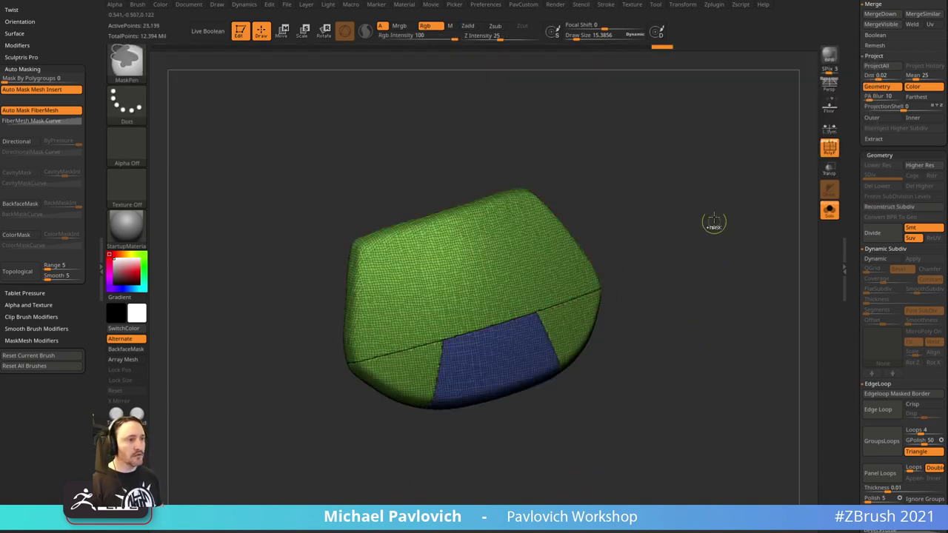
left_click_drag(700, 396, 725, 371)
- Bring up the Move gizmo on the lower middle piece and mask the rest of the plate
key("w")
left_click(513, 329)
left_click_drag(629, 305, 687, 293)
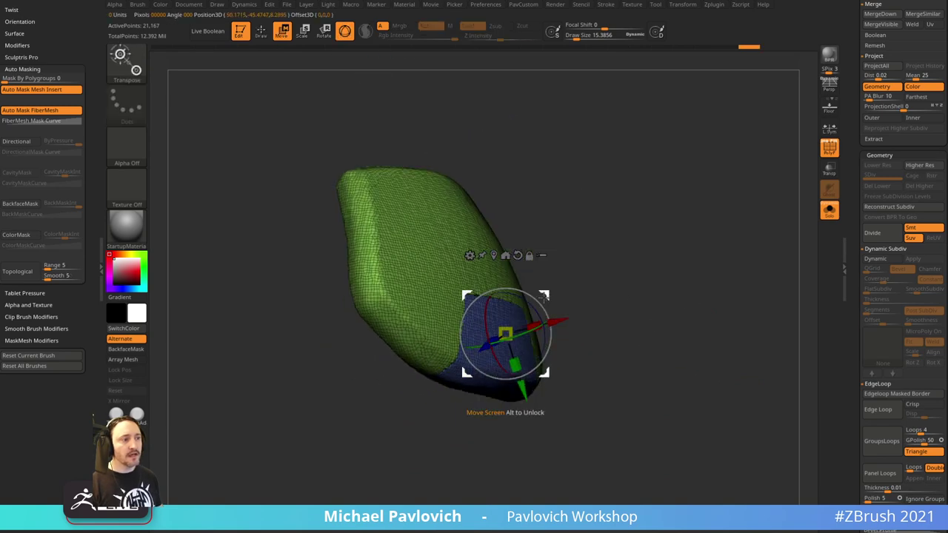
left_click(504, 255)
left_click(493, 332, "ctrl")
left_click_drag(630, 279, 597, 283)
mouse_move(451, 351)
left_mouse_down()
mouse_move(486, 345)
mouse_move(415, 361)
left_mouse_up()
key("ctrl+z")
key("q")
mouse_move(668, 301)
left_mouse_down()
mouse_move(626, 314)
mouse_move(659, 311)
mouse_move(623, 257)
mouse_move(632, 299)
left_mouse_up()
key("w")
mouse_move(529, 357)
left_mouse_down("alt")
mouse_move(495, 363)
mouse_move(513, 363)
left_mouse_up("alt")
left_click_drag(483, 433, 477, 496)
key("ctrl+z")
- Turn on local symmetry and offset the unmasked middle piece from the plate along the gizmo's X axis
left_click(828, 135)
left_click_drag(499, 366, 496, 394)
left_click_drag(626, 229, 714, 203)
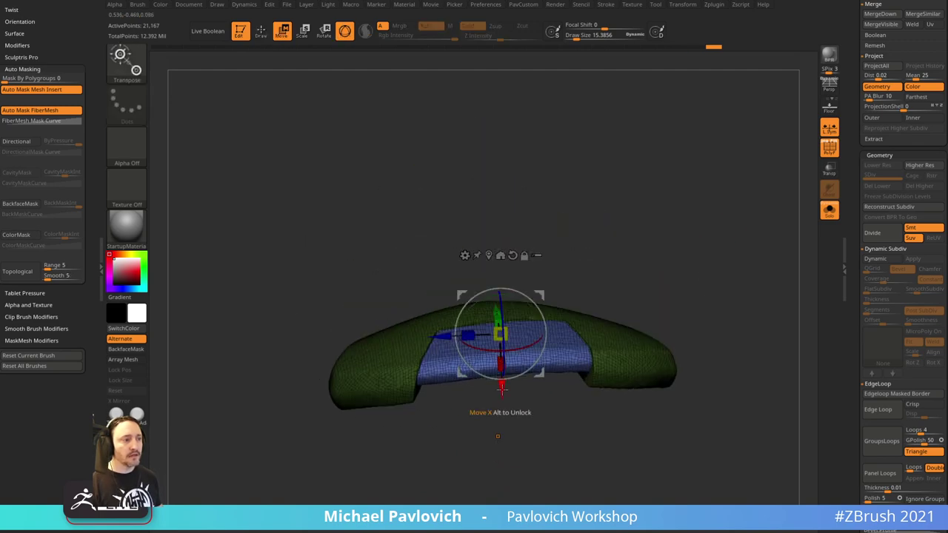
- Return to drawing mode, clear the mask and re-DynaMesh the plate with its polygroups kept separate
key("q")
left_click_drag(716, 284, 748, 352)
left_click(738, 215, "ctrl")
left_click_drag(754, 237, 779, 348, "ctrl")
key("2")
left_click(749, 183)
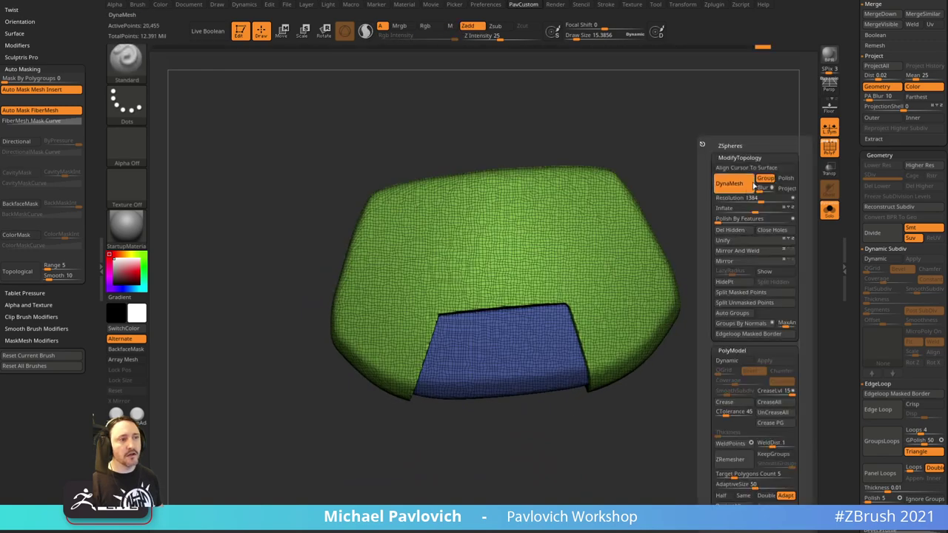
left_click_drag(747, 302, 719, 277)
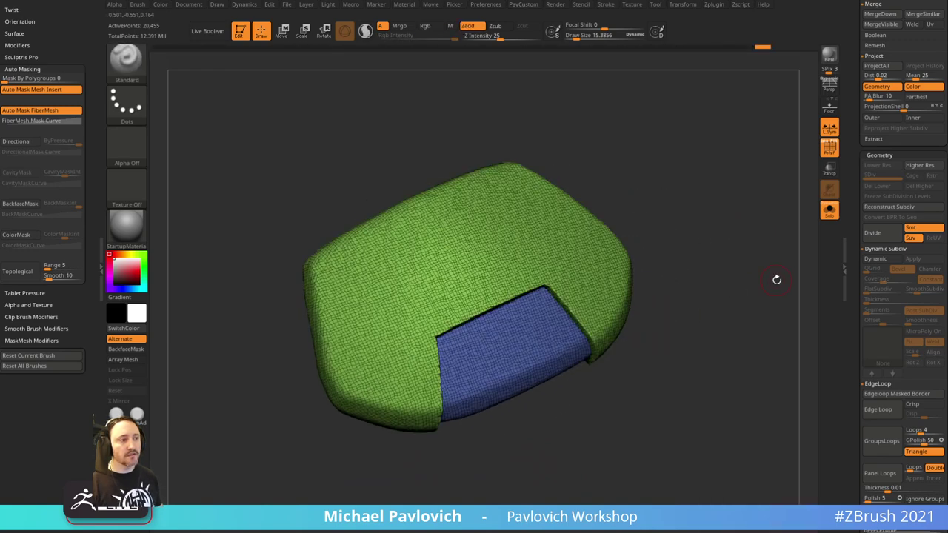
- Isolate the offset middle piece by hiding the rest of the plate
left_click(539, 338, "ctrl+shift")
key("space")
left_click(741, 286)
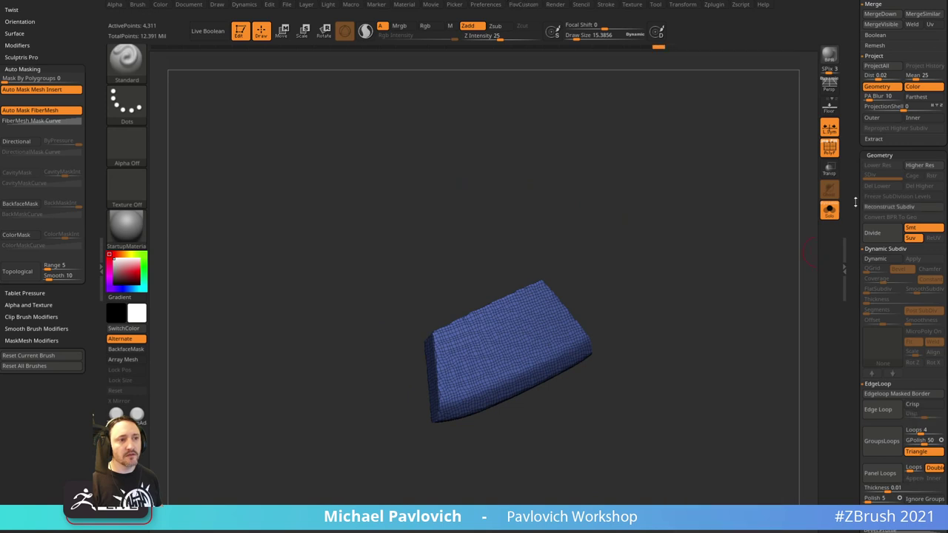
- Hide all subtools except BebopBlockout007_007 and BebopBlockout007_008, and turn off Solo mode
left_click_drag(854, 203, 846, 381)
left_click(940, 317, "shift")
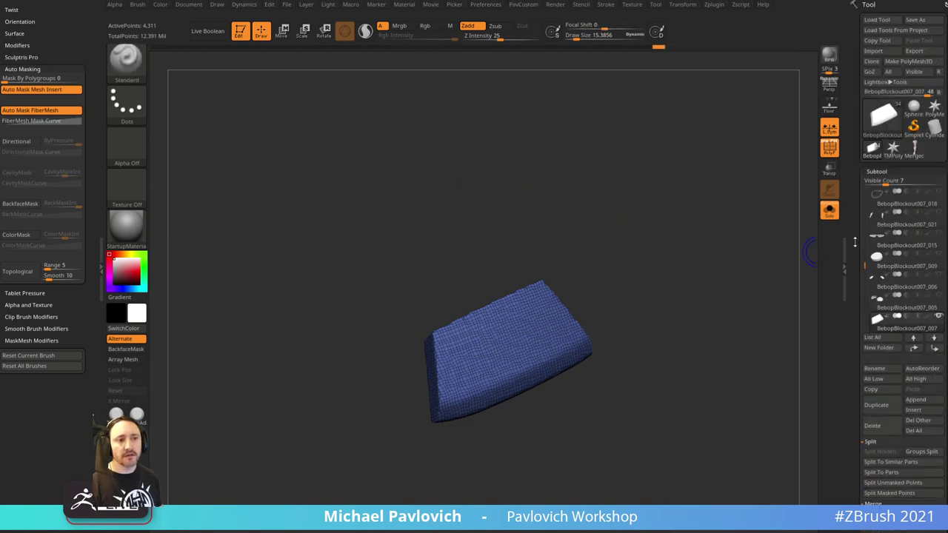
left_click_drag(865, 266, 865, 277)
left_click(940, 276)
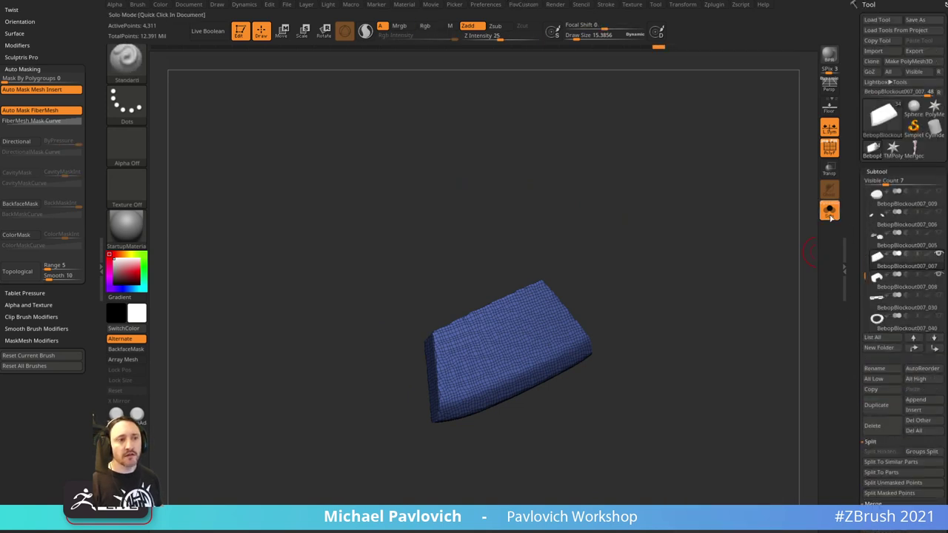
left_click(829, 211)
- Examine how the inset panel fits the plate's cutout, alternately selecting the panel and the plate
left_click_drag(759, 278, 723, 228)
left_click(609, 331, "alt")
left_click_drag(733, 314, 729, 288)
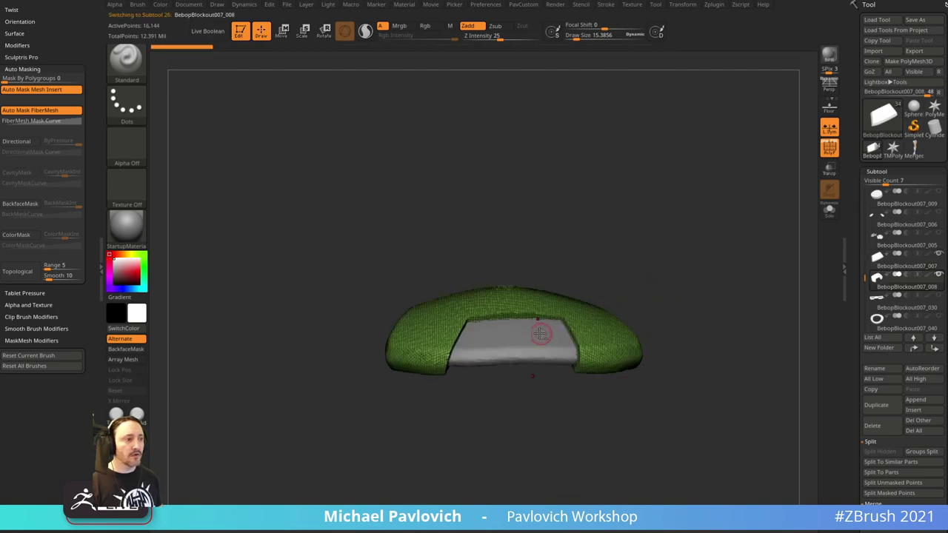
left_click(544, 332, "alt")
left_click_drag(695, 333, 632, 318)
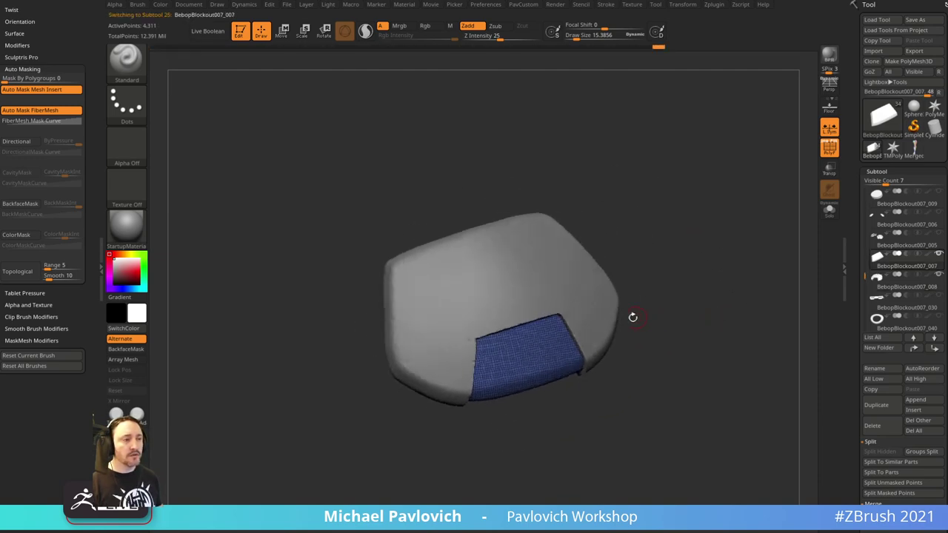
left_click(575, 288, "alt")
left_click_drag(737, 316, 728, 317)
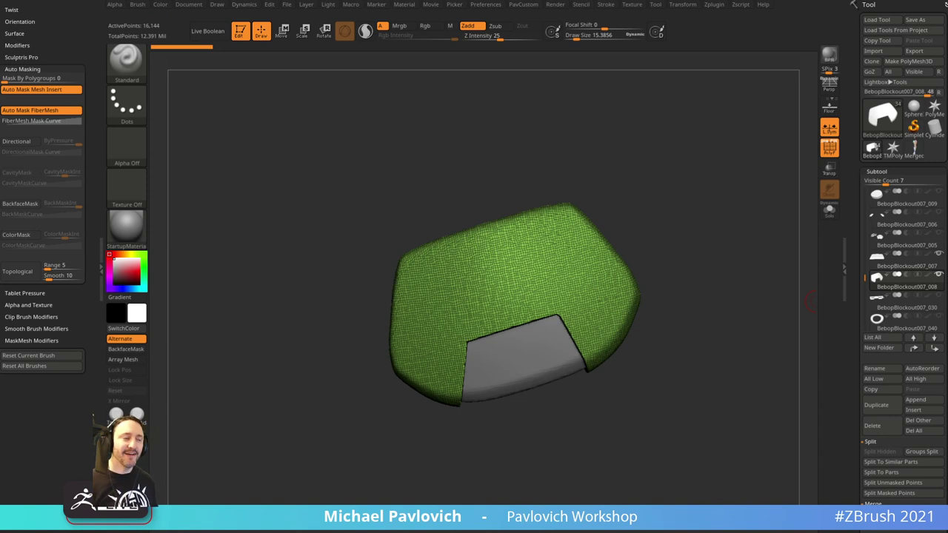
- Turn off the polyframe, set the draw size to about 76 and smooth the plate's edge around the cutout
left_click_drag(809, 300, 743, 209)
left_click_drag(687, 246, 715, 246)
key("s")
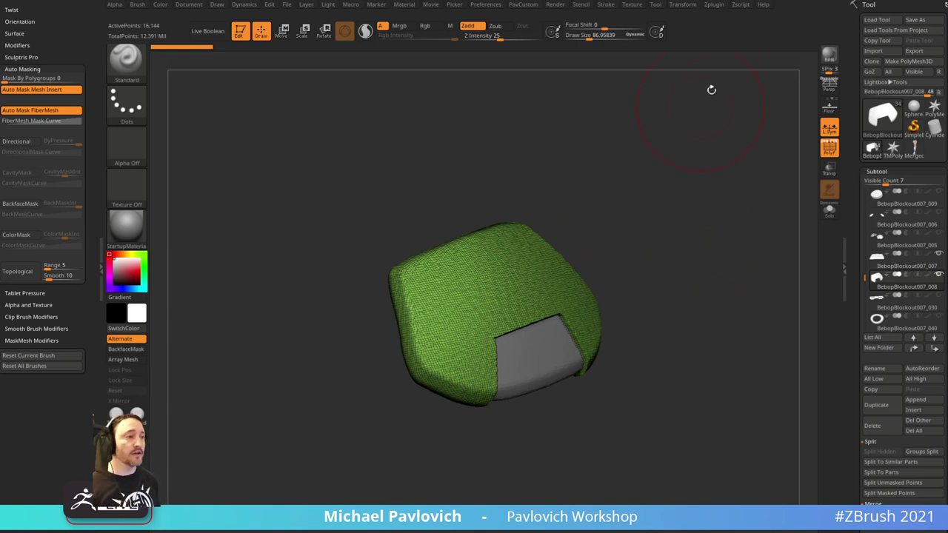
mouse_move(699, 214)
left_mouse_down()
mouse_move(662, 245)
mouse_move(717, 184)
mouse_move(719, 194)
mouse_move(620, 277)
mouse_move(638, 266)
mouse_move(633, 289)
left_mouse_up()
key("s")
left_click(823, 149)
key("s")
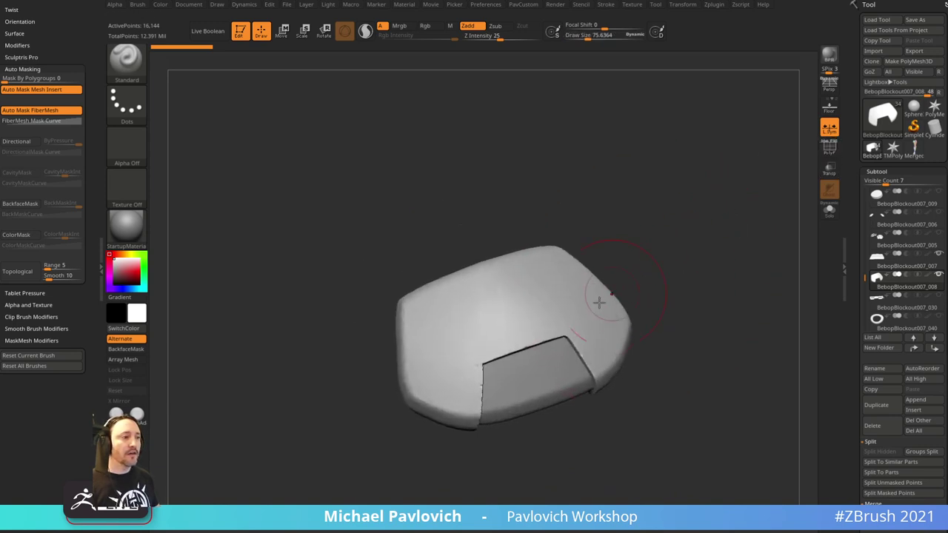
left_click_drag(591, 313, 563, 333)
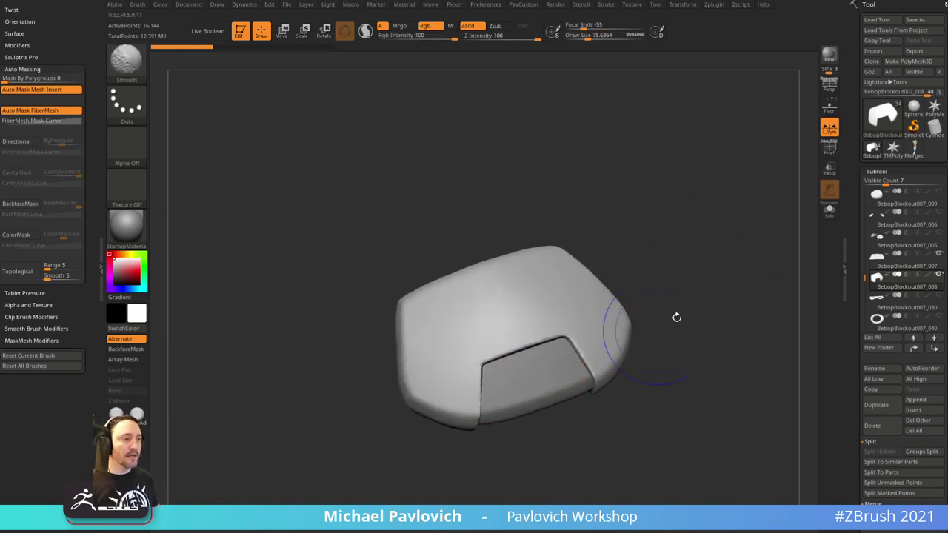
- Select the inset panel BebopBlockout007_007, isolate it and show all the character's subtools again
mouse_move(675, 317)
left_mouse_down()
mouse_move(740, 353)
mouse_move(639, 264)
mouse_move(682, 262)
mouse_move(709, 313)
mouse_move(689, 396)
left_mouse_up()
left_click(541, 355, "alt")
left_click_drag(655, 226, 674, 298)
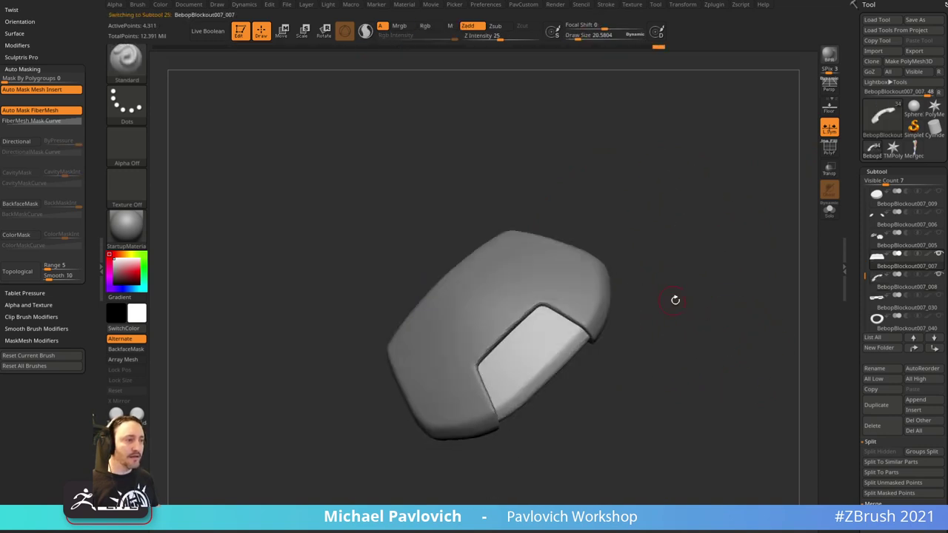
left_click(938, 254, "shift")
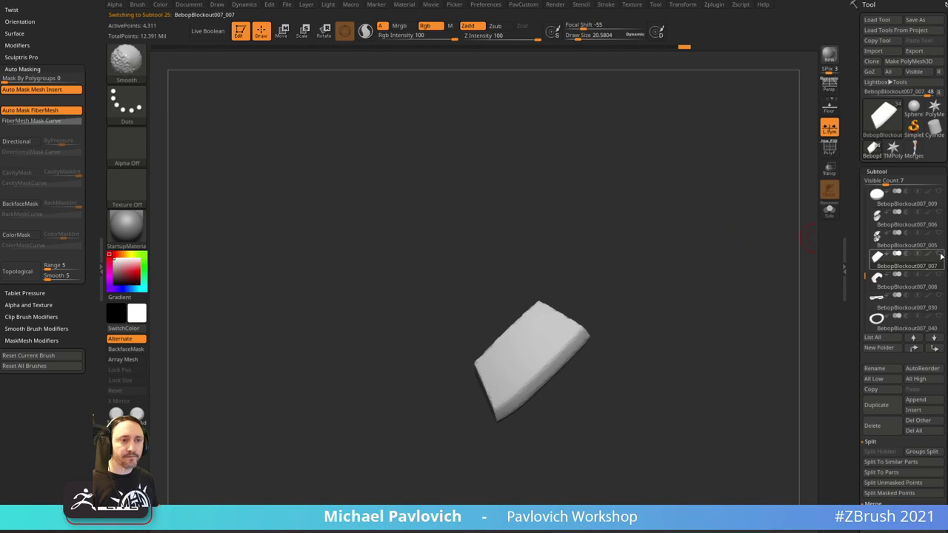
left_click(939, 255, "shift")
left_click_drag(737, 156, 646, 148, "alt")
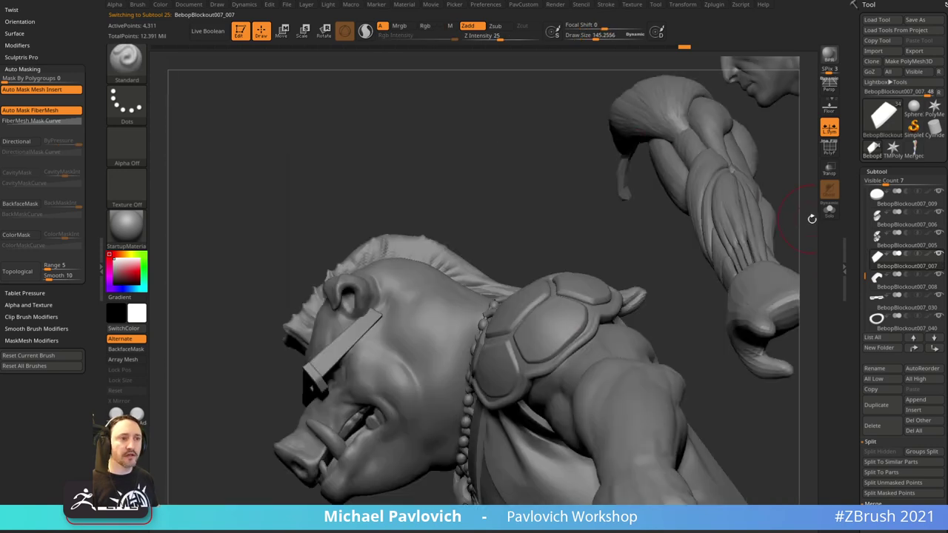
- Examine the shoulder pad up close, comparing the BebopBlockout007_005 and BebopBlockout007_006 subtools
left_click_drag(807, 219, 708, 265, "alt")
left_click(648, 235, "alt")
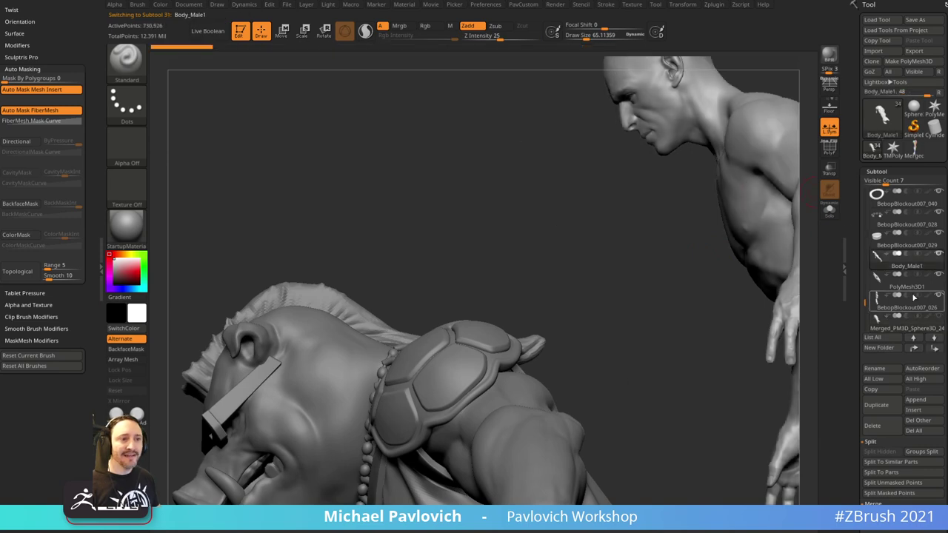
left_click(499, 342, "alt")
mouse_move(585, 306)
left_mouse_down()
mouse_move(695, 282)
mouse_move(786, 116)
mouse_move(725, 191)
mouse_move(676, 211)
left_mouse_up()
key("s")
mouse_move(685, 211)
left_mouse_down("alt")
mouse_move(719, 201)
mouse_move(736, 290)
mouse_move(753, 300)
left_mouse_up("alt")
left_click_drag(863, 283, 864, 271)
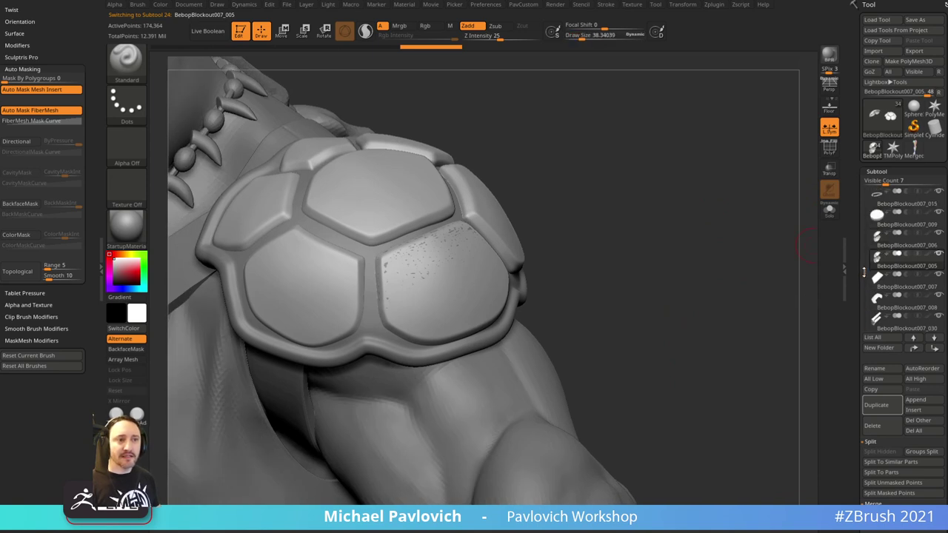
left_click(893, 240)
left_click_drag(800, 254, 858, 270, "alt")
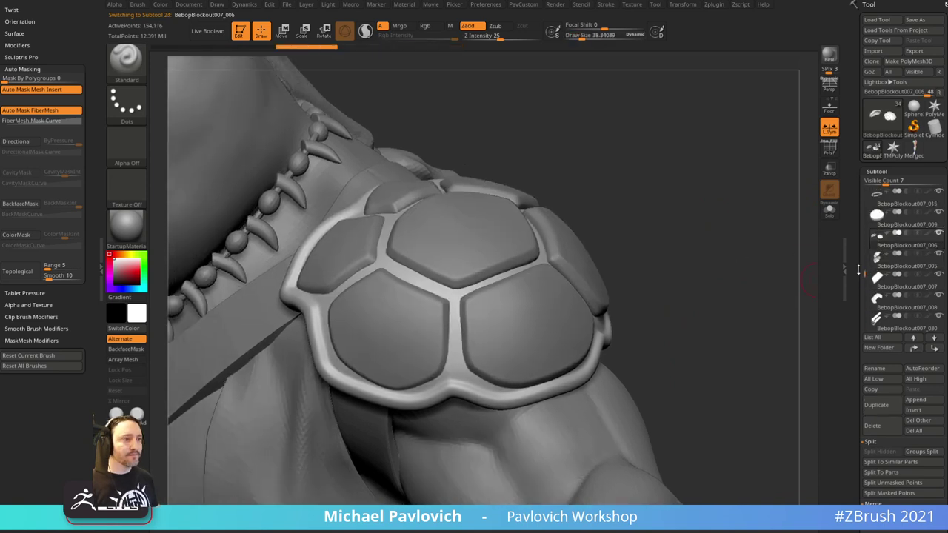
left_click(906, 267)
- Try brush strokes at a draw size of about 44 on a shoulder pad panel, and undo them
key("s")
left_click(512, 301)
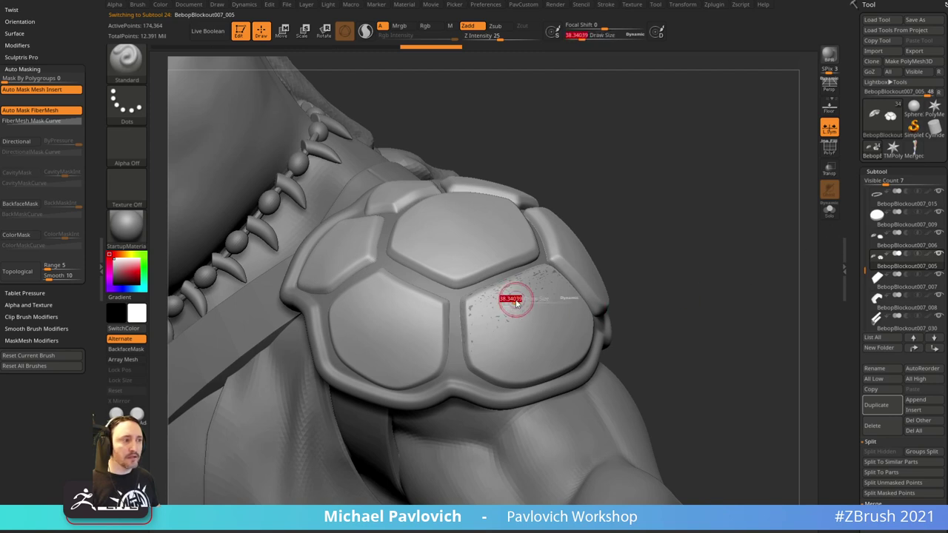
key("s")
left_click_drag(500, 304, 503, 306)
left_click(474, 308)
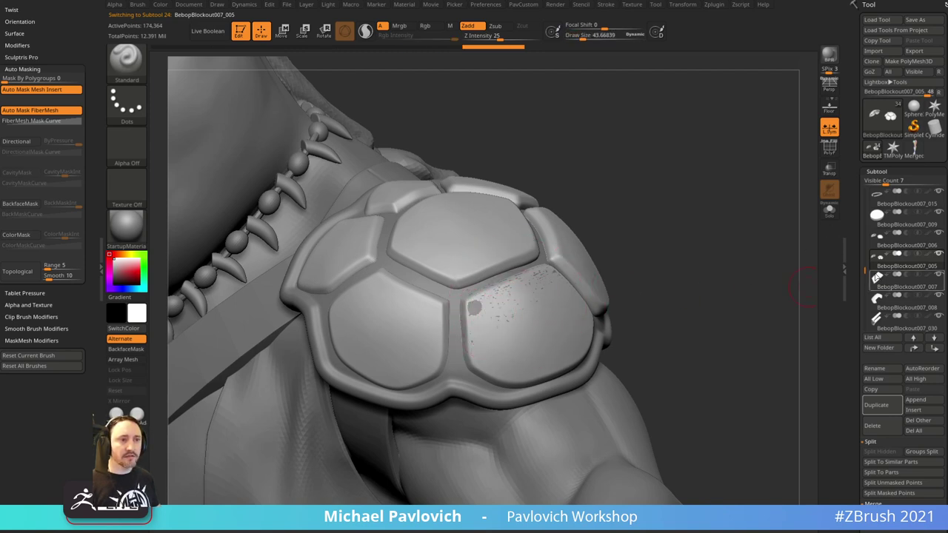
key("ctrl+z")
- Delete the demonstration subtools BebopBlockout007_007 and BebopBlockout007_008
mouse_move(867, 268)
left_mouse_down()
mouse_move(867, 328)
mouse_move(867, 290)
left_mouse_up()
scroll(867, 291, "up", 3)
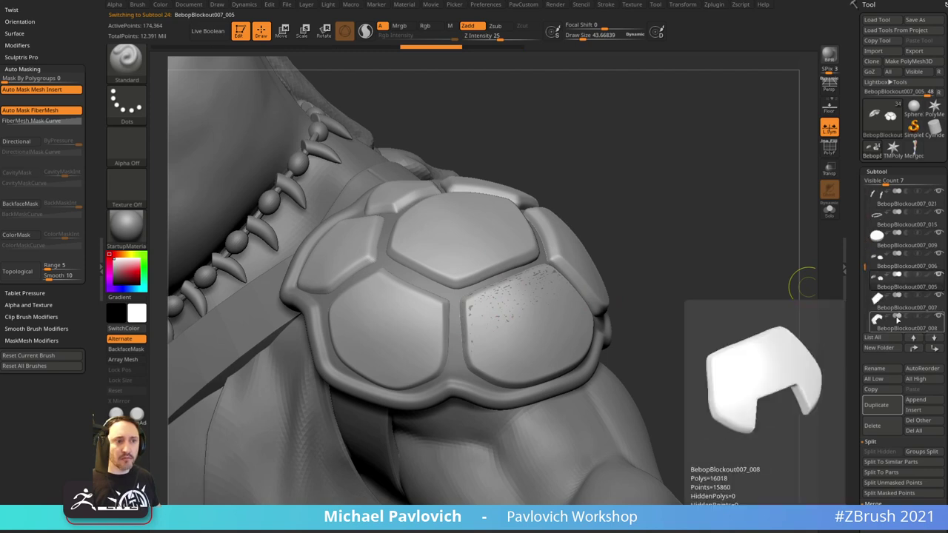
left_click(896, 308)
scroll(863, 311, "down", 2)
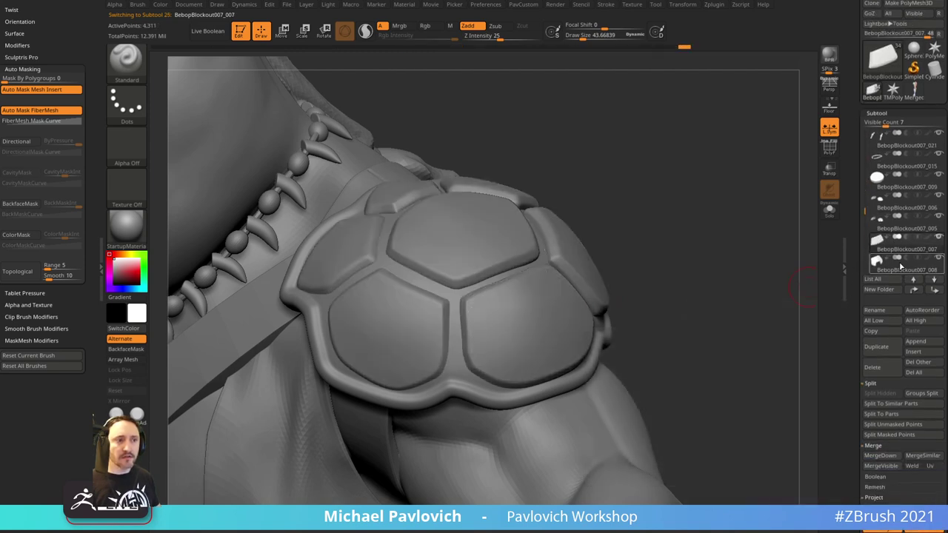
left_click(883, 367)
- Show the character from the front, turn on the polyframe and select the diagonal chest strap
left_click_drag(750, 332, 754, 317)
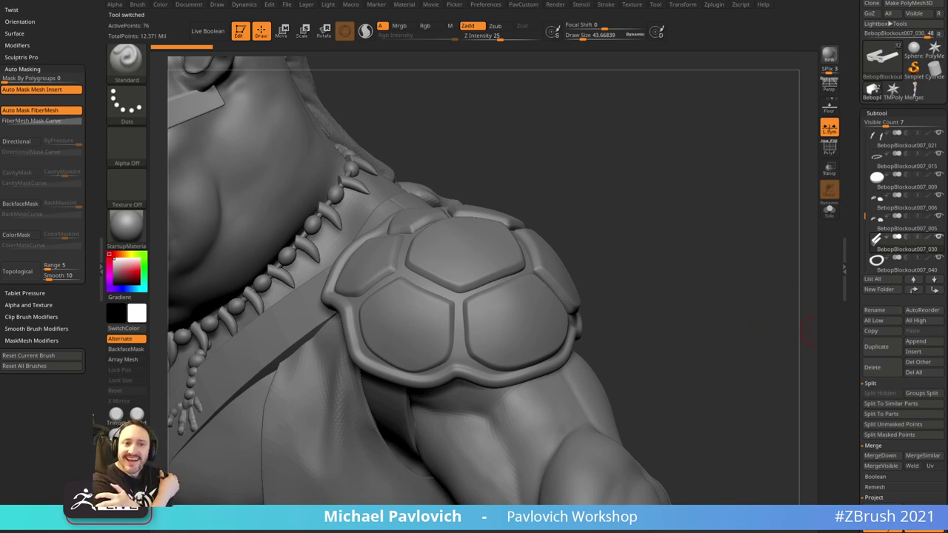
left_click_drag(724, 217, 674, 343)
left_click(323, 326, "alt")
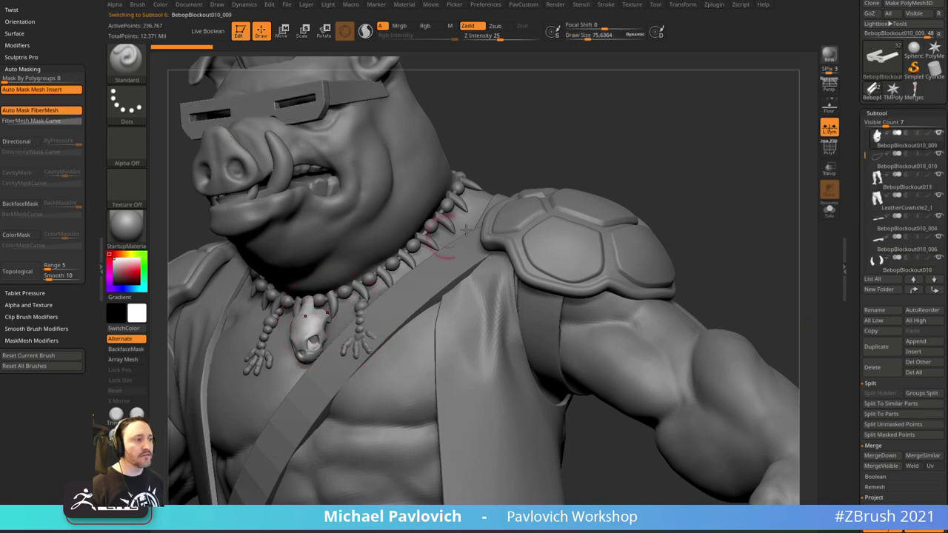
left_click_drag(679, 170, 735, 177, "alt")
key("5")
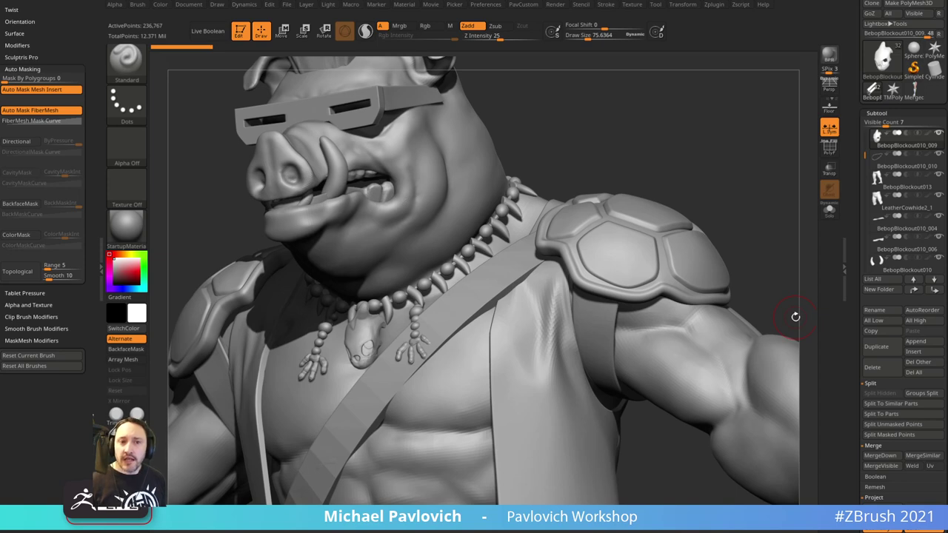
mouse_move(686, 108)
left_mouse_down("shift")
mouse_move(757, 156)
mouse_move(708, 168)
mouse_move(754, 169)
mouse_move(774, 183)
mouse_move(757, 163)
mouse_move(735, 165)
left_mouse_up("shift")
key("s")
key("s")
key("shift+f")
left_click(576, 246, "alt")
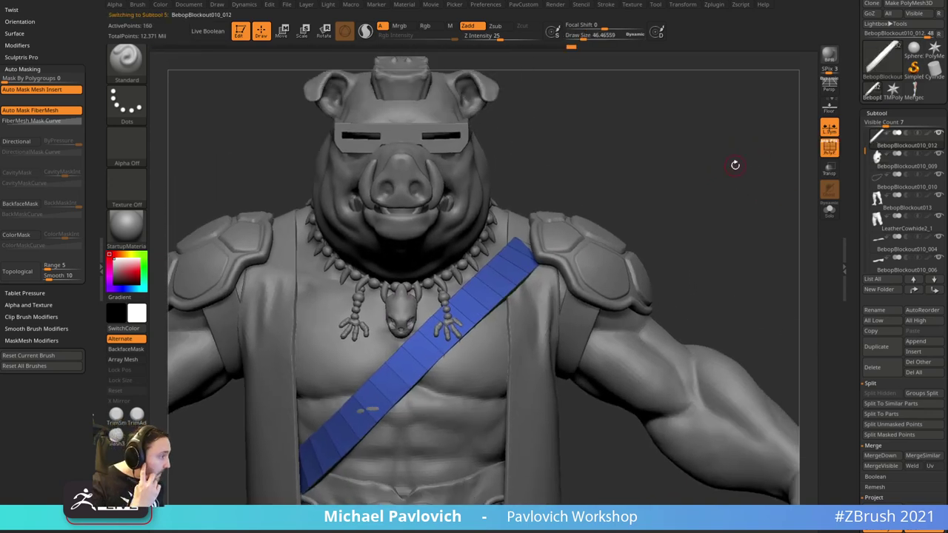
- Leave edit mode, clear the canvas and draw a Cylinder3D primitive in edit mode
left_click(240, 33)
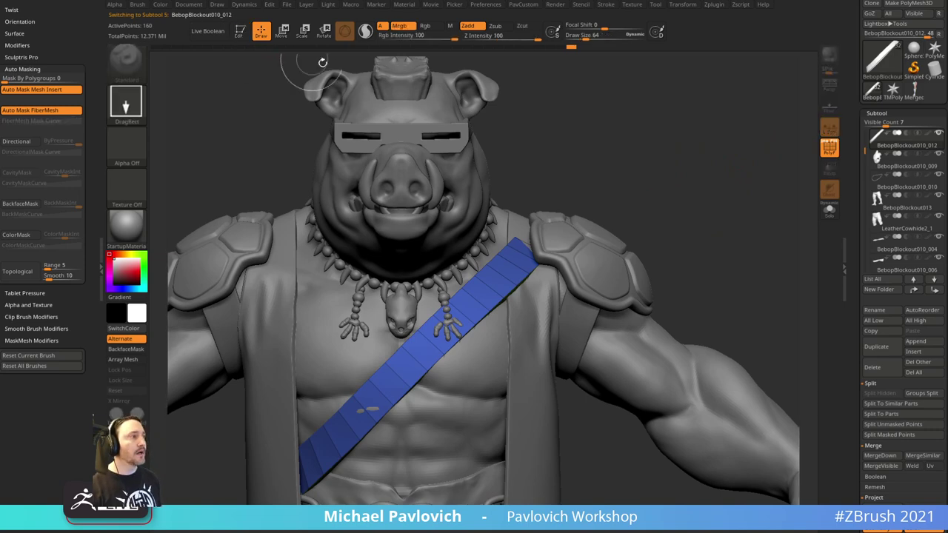
key("ctrl+n")
scroll(853, 161, "up", 2)
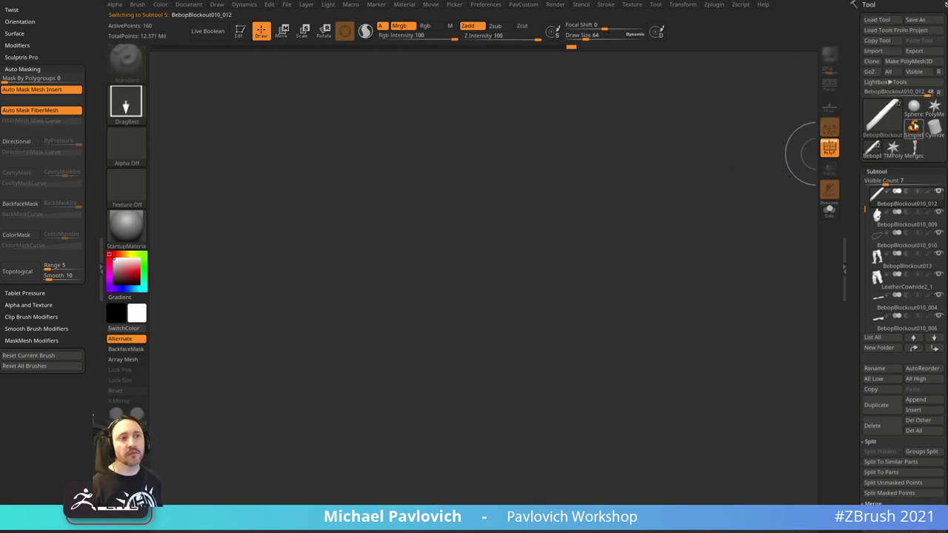
left_click(886, 125)
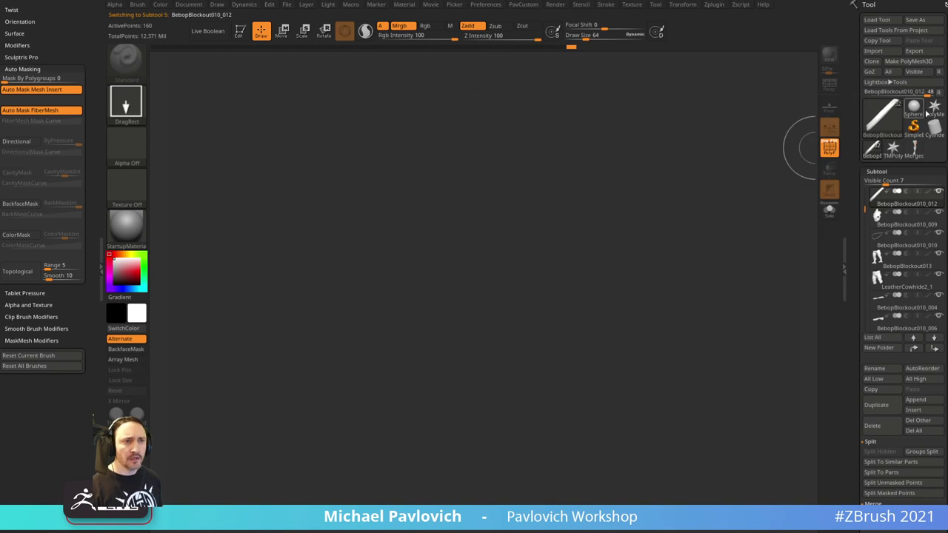
left_click(934, 126)
left_click_drag(437, 308, 485, 412)
key("t")
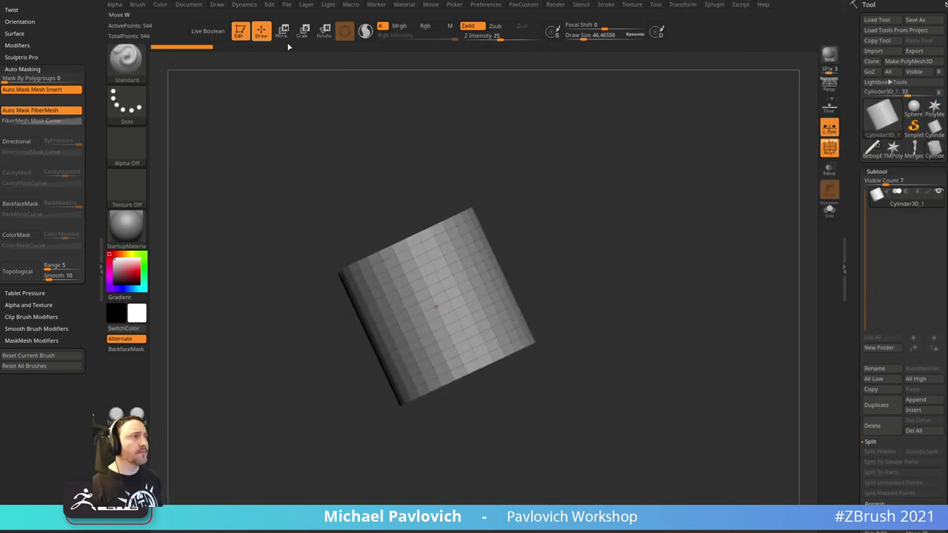
- Initialize the cylinder with 12 horizontal and 4 vertical divisions
scroll(866, 311, "down", 10)
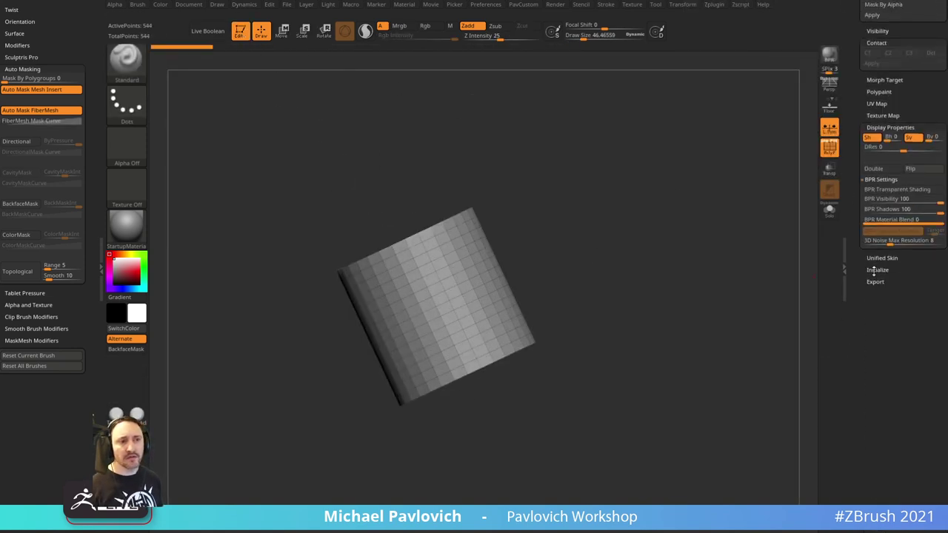
key("shift")
left_click(872, 269)
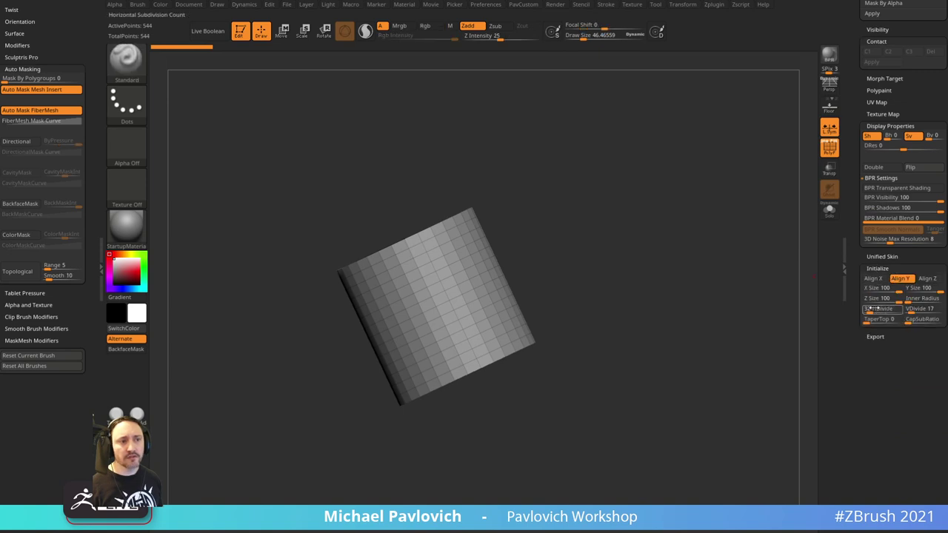
left_click_drag(881, 308, 900, 308)
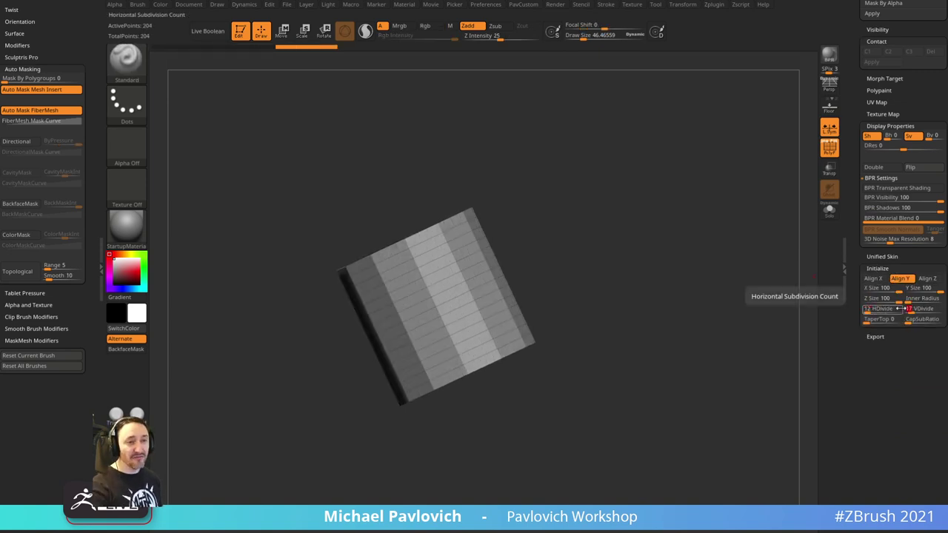
key("Return")
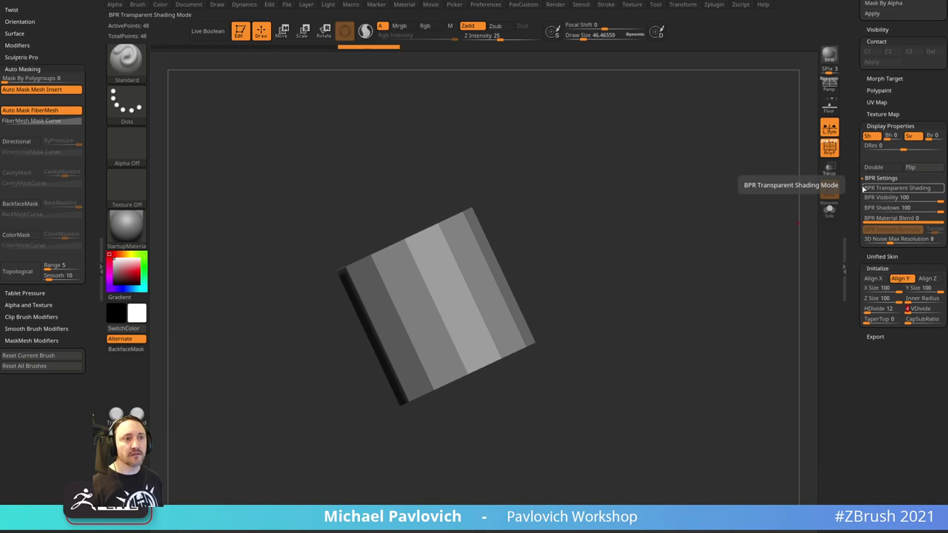
- Convert the cylinder to a PolyMesh3D and scale it narrower in X and Z with the gizmo
left_click_drag(862, 191, 857, 405)
left_click(903, 61)
mouse_move(636, 244)
left_mouse_down("shift")
mouse_move(649, 214)
mouse_move(690, 205)
mouse_move(685, 178)
left_mouse_up("shift")
key("w")
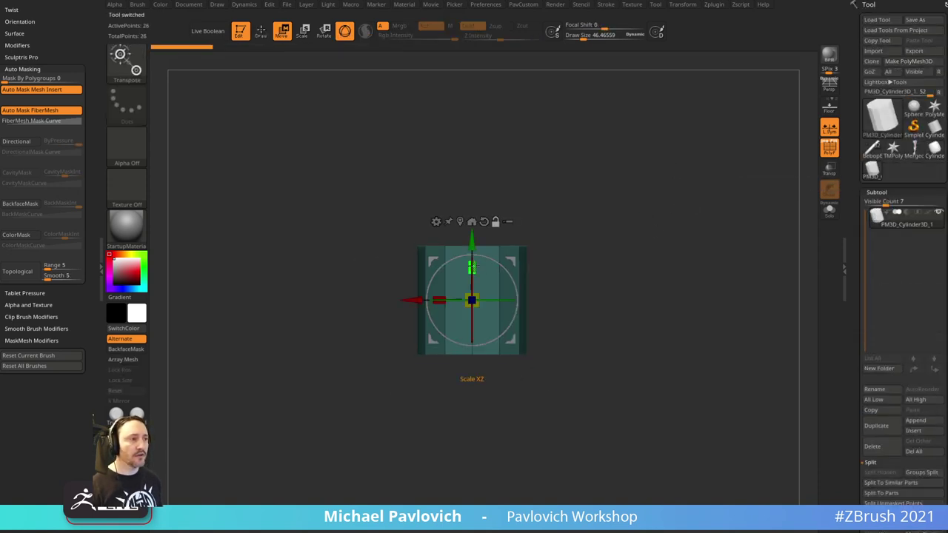
left_click_drag(472, 268, 473, 303, "alt")
key("q")
- Remove the cylinder's top cap and switch the material to SkinShade4
mouse_move(593, 234)
left_mouse_down()
mouse_move(543, 301)
mouse_move(589, 227)
mouse_move(617, 254)
mouse_move(601, 314)
left_mouse_up()
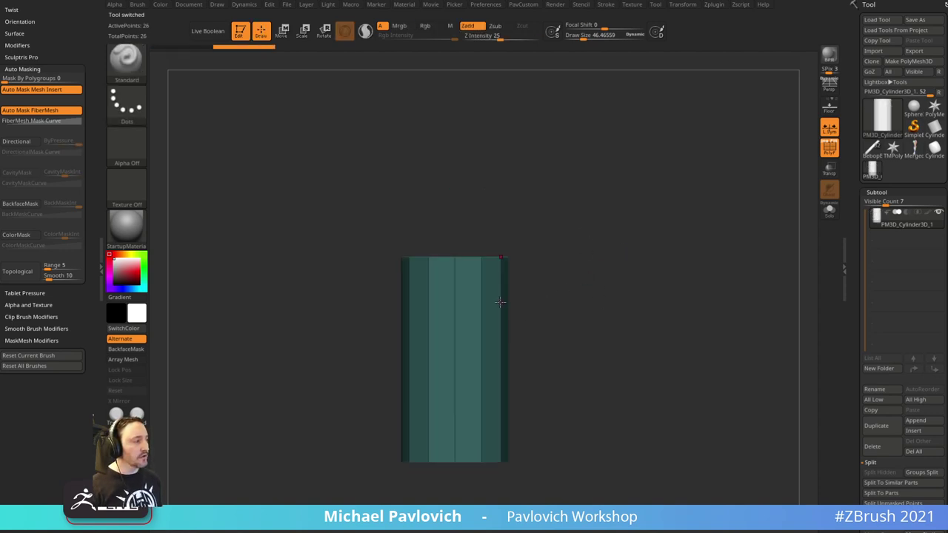
left_click_drag(308, 173, 599, 292, "ctrl+shift")
left_click_drag(629, 192, 641, 243, "ctrl+shift")
left_click_drag(647, 230, 690, 256)
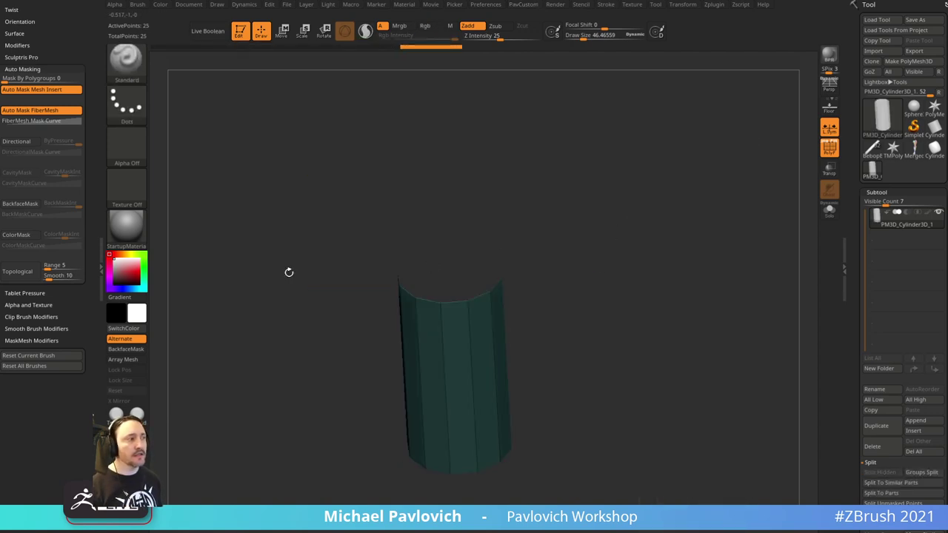
left_click(126, 226)
left_click(680, 418)
- Close the cylinder's open top into a rounded spline dome using ZModeler's edge action Close on a Convex Hole
key("b")
key("z")
key("m")
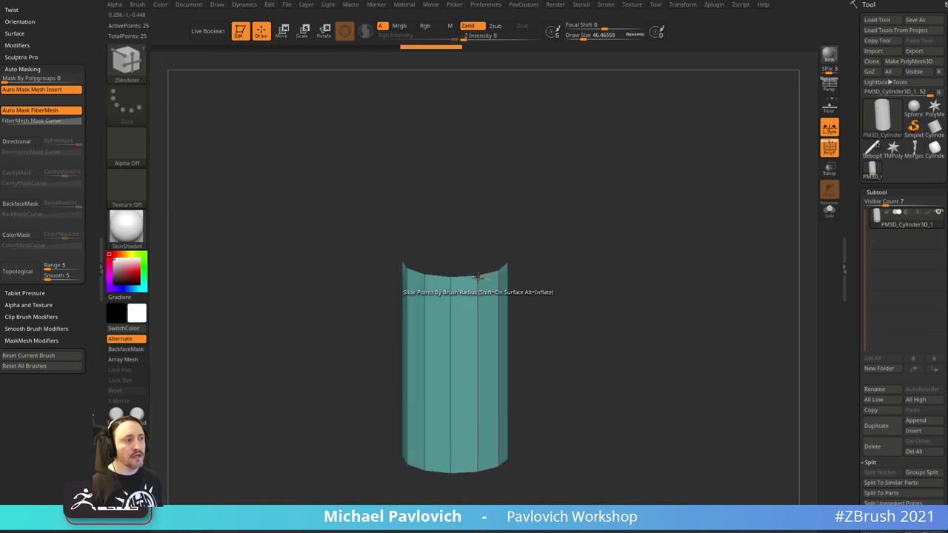
key("space")
left_click(346, 278)
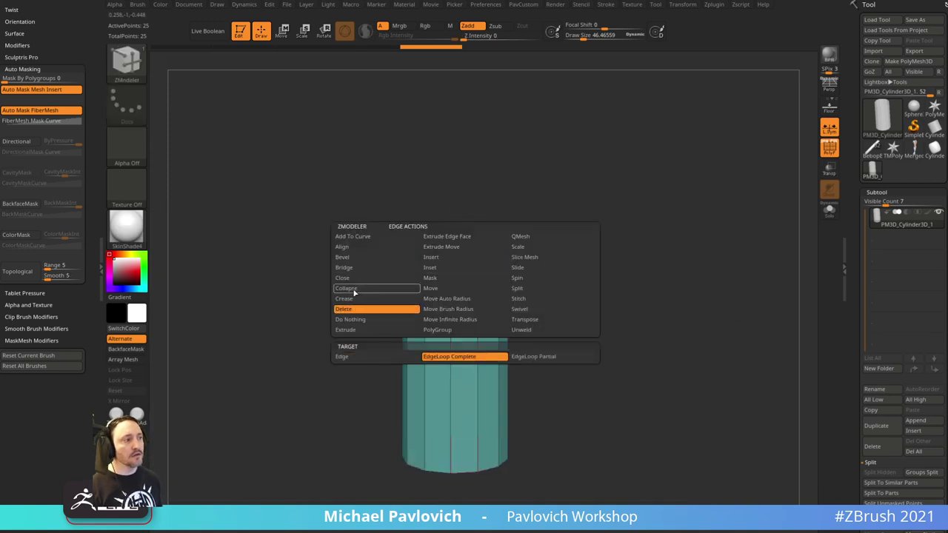
left_click(439, 357)
mouse_move(472, 279)
left_mouse_down()
mouse_move(578, 282)
mouse_move(588, 250)
left_mouse_up()
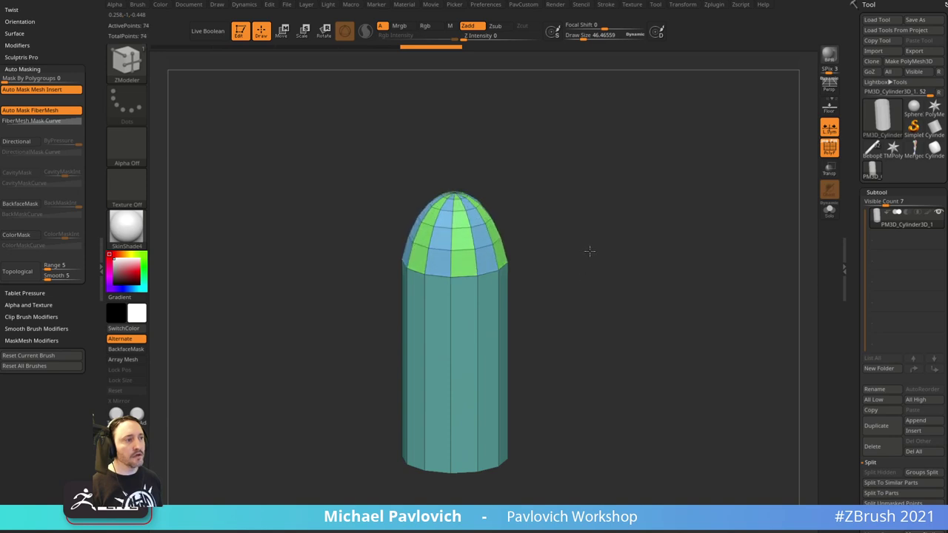
- Isolate the dome's faces, assign them to one polygroup and show the whole mesh again in a straight side view
key("ctrl+shift")
left_click(474, 255, "ctrl+shift")
key("ctrl+w")
left_click(661, 249, "ctrl+shift")
left_click_drag(679, 256, 694, 243, "shift")
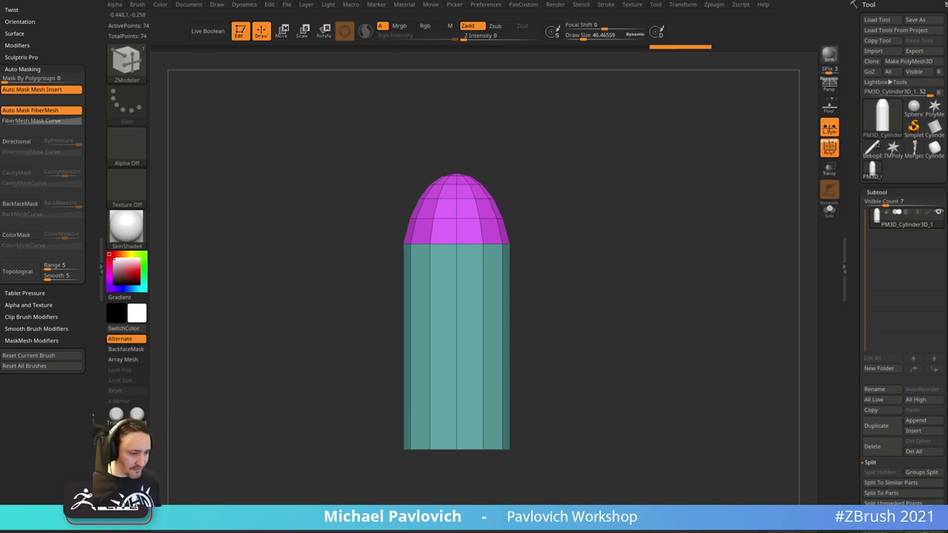
- Check the bullet image results in the browser, return to ZBrush and select the Standard brush
left_click_drag(444, 518, 405, 119)
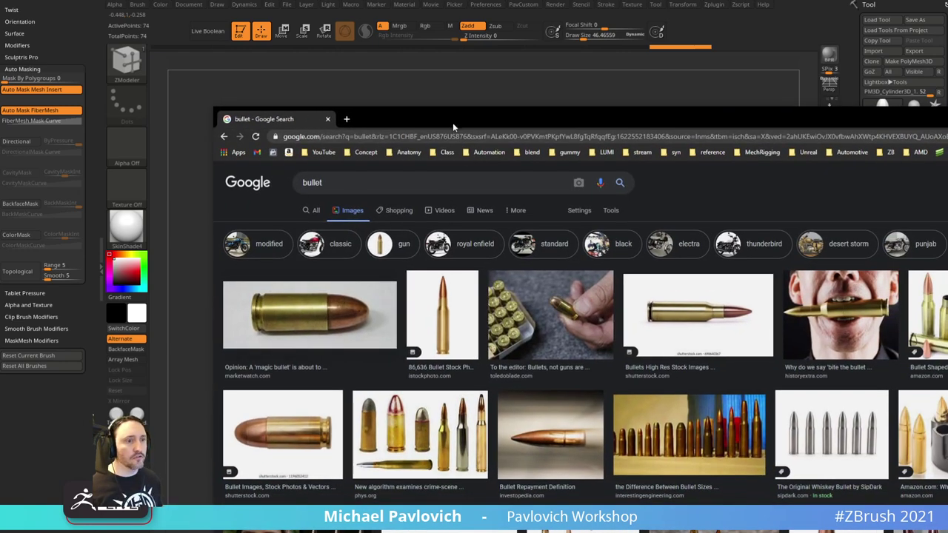
key("alt+Tab")
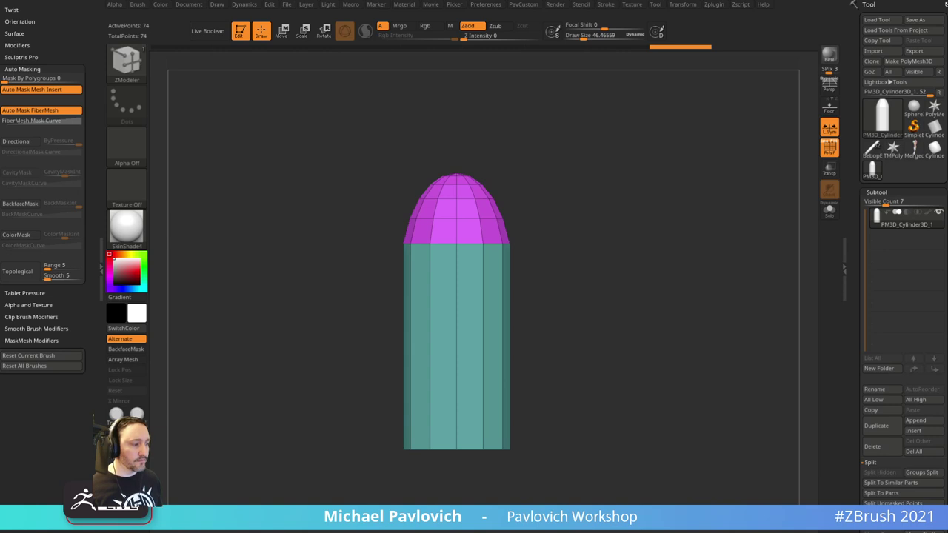
mouse_move(594, 225)
left_mouse_down("alt")
mouse_move(626, 234)
mouse_move(609, 240)
mouse_move(603, 267)
mouse_move(607, 250)
left_mouse_up("alt")
key("b")
key("s")
key("t")
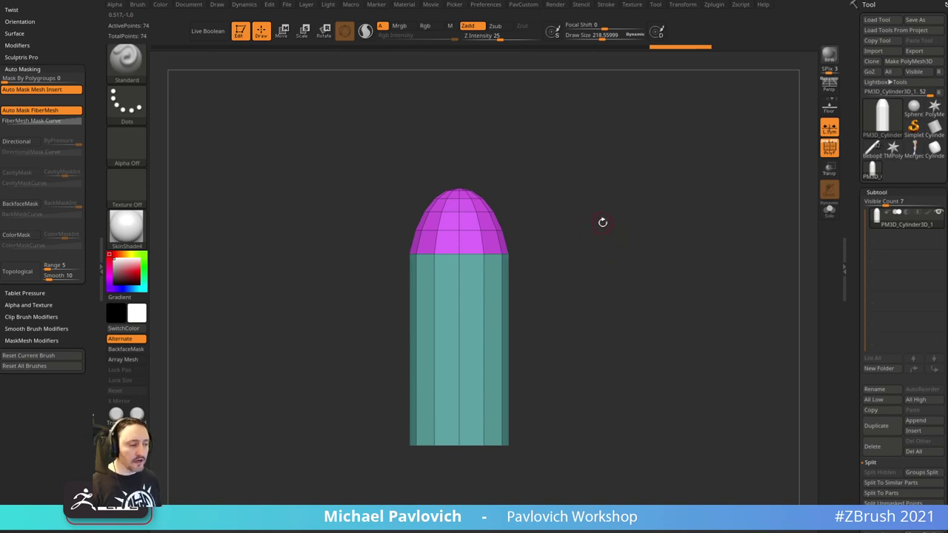
- Isolate the dome's polygroup, split the hidden cylinder into its own subtool and solo the dome
left_click_drag(599, 217, 556, 231)
left_click(488, 240, "ctrl+shift")
key("space")
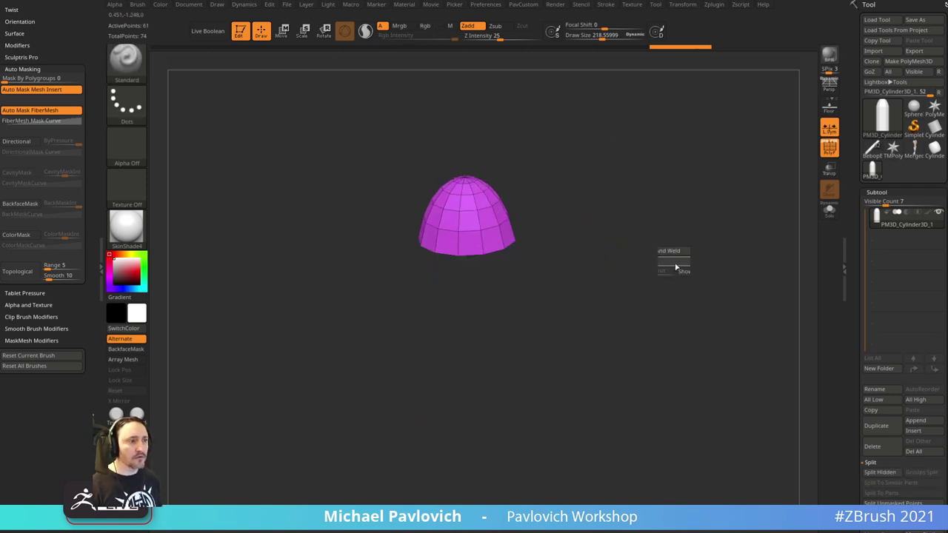
left_click(690, 285)
left_click_drag(588, 289, 597, 233)
left_click(829, 211)
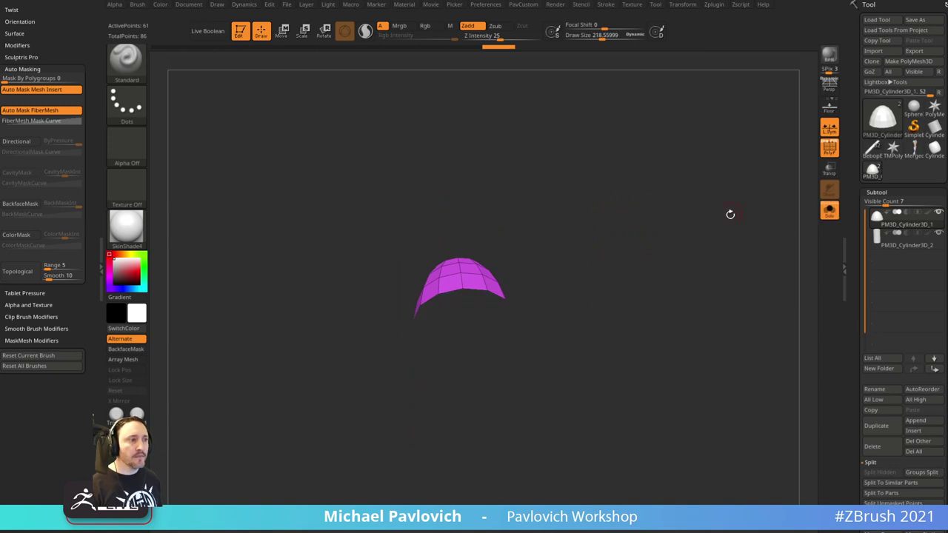
- Close the dome's open bottom with ZModeler's Close Convex Hole and put the new cap into a single polygroup
left_click_drag(730, 212, 644, 234, "alt")
key("b")
key("z")
key("m")
key("space")
left_click(371, 282)
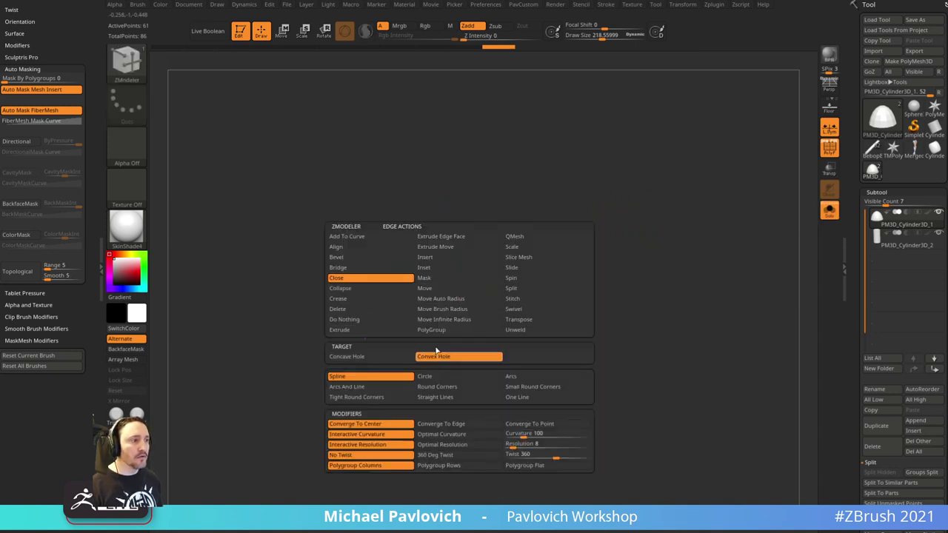
left_click(459, 356)
left_click(455, 295)
left_click(488, 287, "ctrl+alt+shift")
key("ctrl+w")
left_click(554, 263, "ctrl+shift")
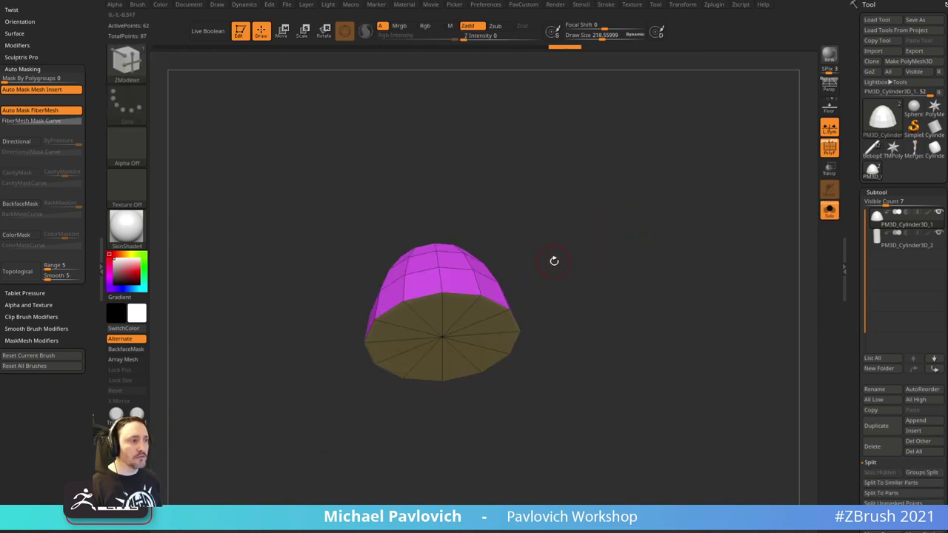
- Extrude the dome's bottom cap slightly with QMesh Polygroup All and regroup the mesh with Groups By Normals
left_click_drag(554, 262, 532, 274)
key("space")
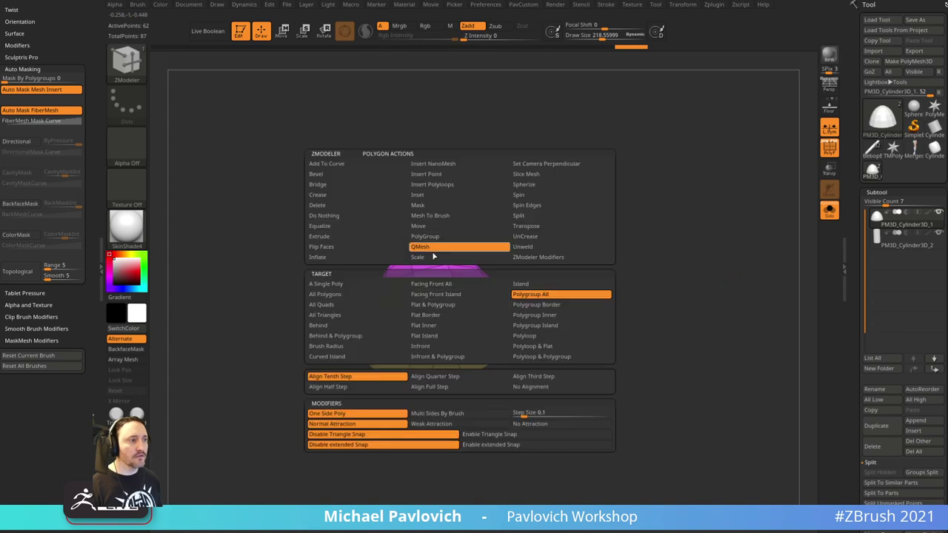
left_click_drag(469, 304, 468, 320)
key("grave")
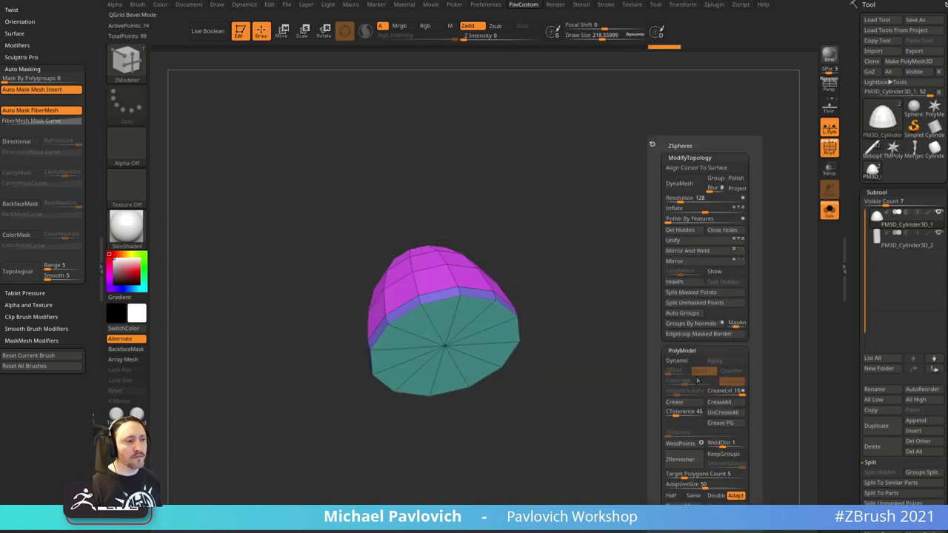
left_click(678, 337)
left_click_drag(590, 326, 644, 264)
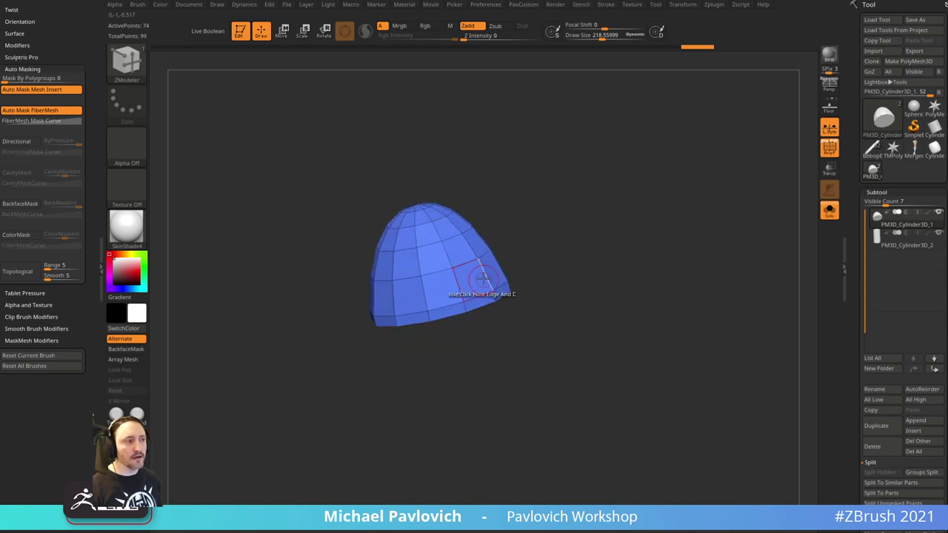
- Show the cylinder again and pull the dome's side polygroup slightly inward with ZModeler so it fits inside the casing rim
left_click(829, 211)
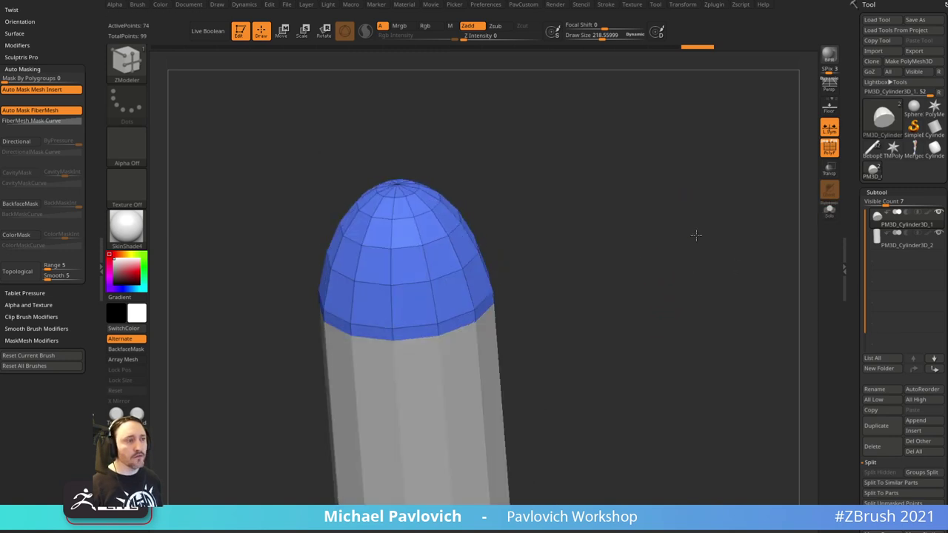
key("space")
left_click_drag(481, 290, 474, 287)
- Solo the casing cylinder, close its open top, assign that cap to one polygroup and turn solo off
left_click(488, 317, "alt")
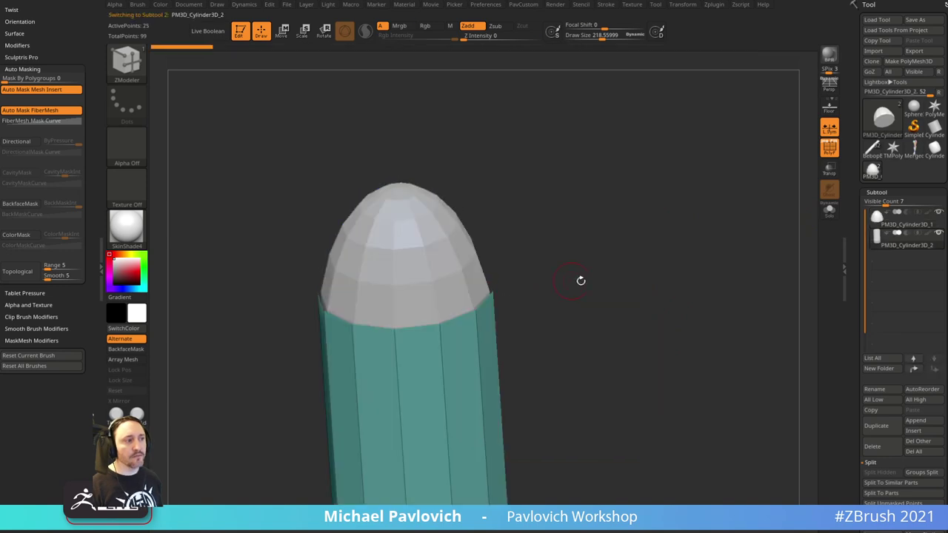
left_click(829, 210)
left_click(499, 303)
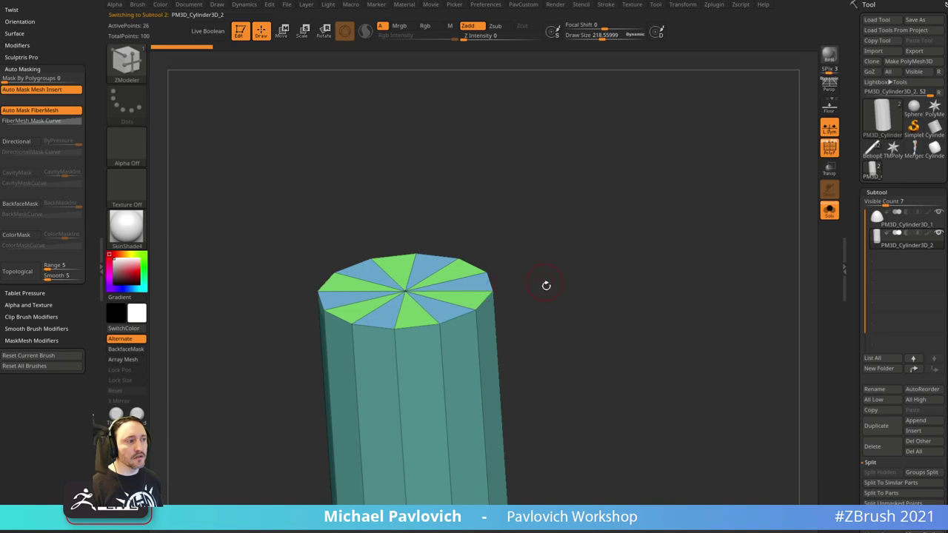
key("ctrl+shift")
left_click(401, 290, "ctrl+shift")
key("ctrl+w")
left_click(571, 239, "ctrl+shift")
left_click_drag(592, 239, 743, 244, "alt")
left_click(830, 214)
left_click_drag(646, 285, 642, 241, "alt")
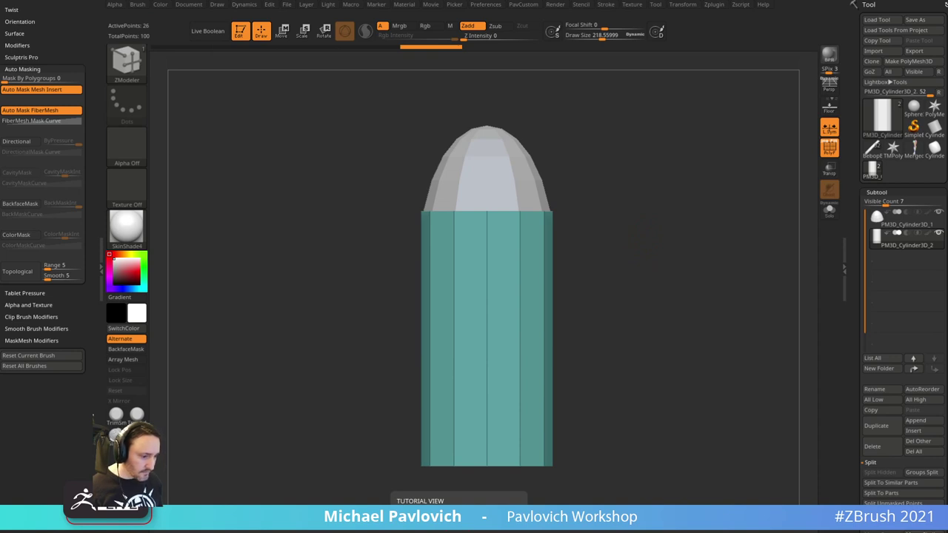
- Import the downloaded bullet photo as a texture and add it to Spotlight
left_click(641, 6)
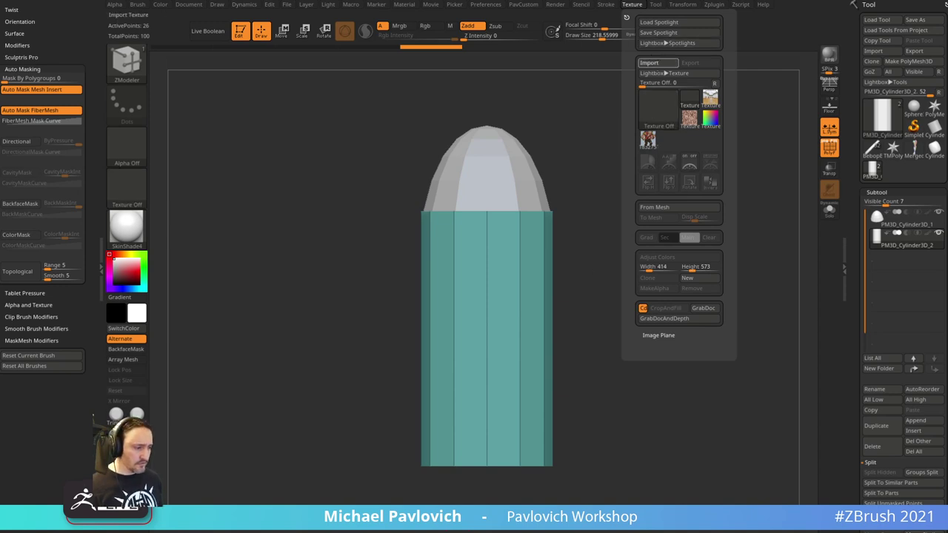
left_click(649, 63)
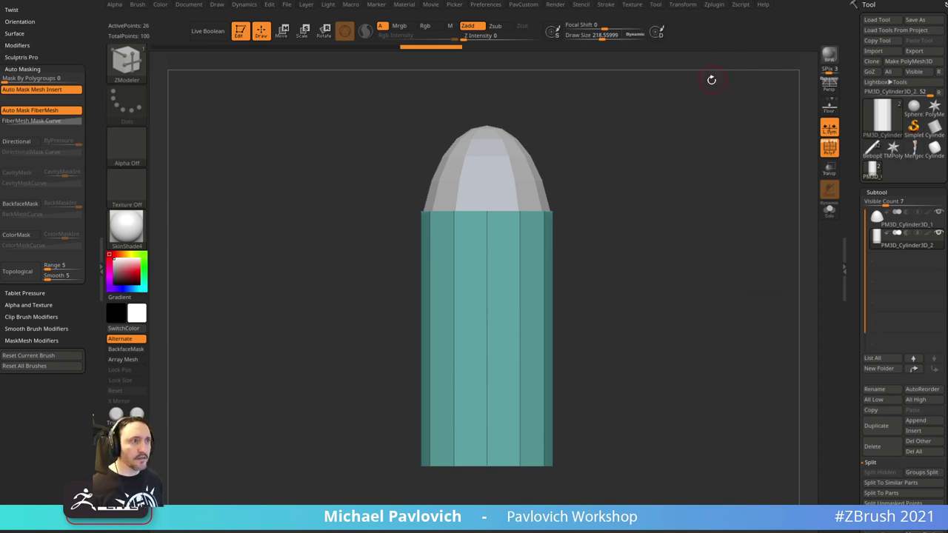
left_click(665, 139)
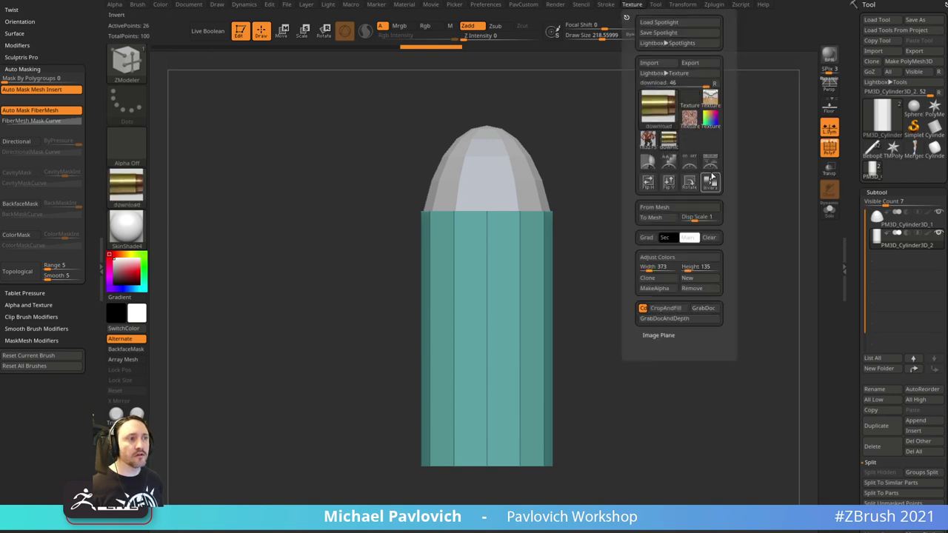
left_click(710, 162)
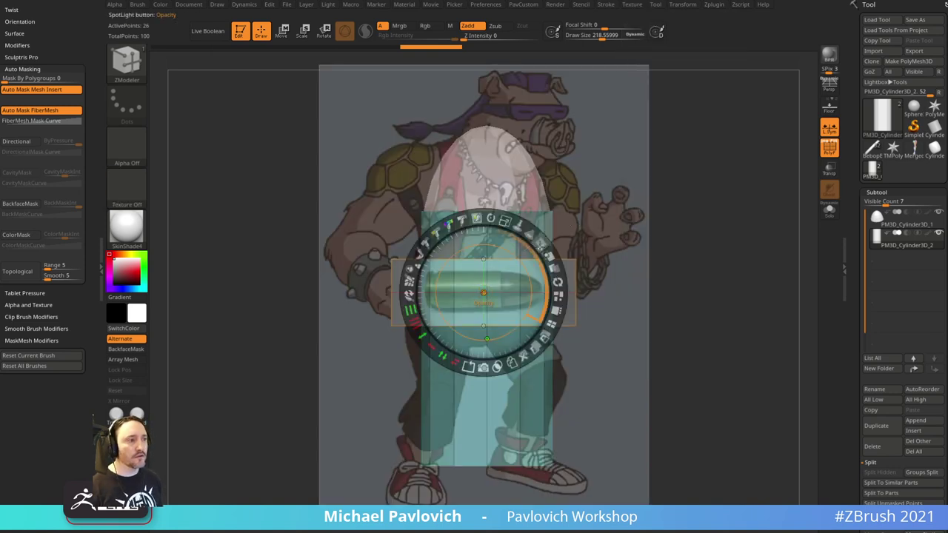
- Enlarge and fade the bullet photo in Spotlight, leave Spotlight editing and line the model up horizontally over it
left_click_drag(547, 239, 556, 280)
key("z")
left_click_drag(778, 233, 763, 273, "shift")
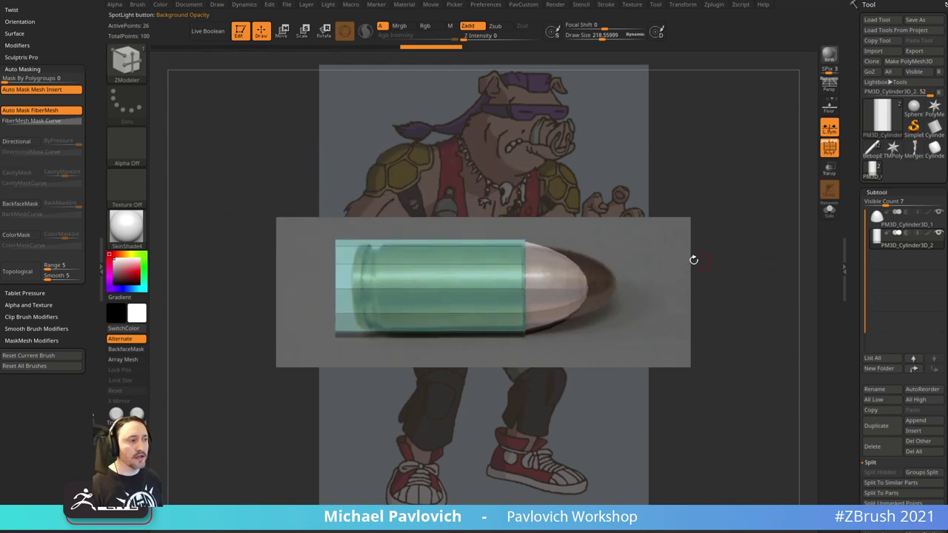
- Shorten the casing lengthwise from its front cap with the gizmo to match the bullet photo, and make the tip the active subtool
key("w")
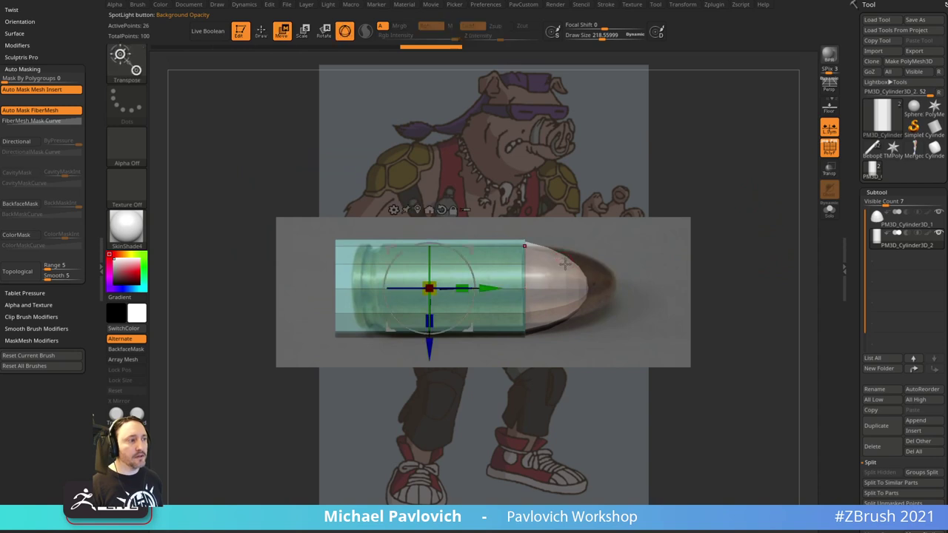
left_click_drag(491, 288, 586, 288, "alt")
left_click(829, 210)
left_click_drag(797, 237, 751, 245)
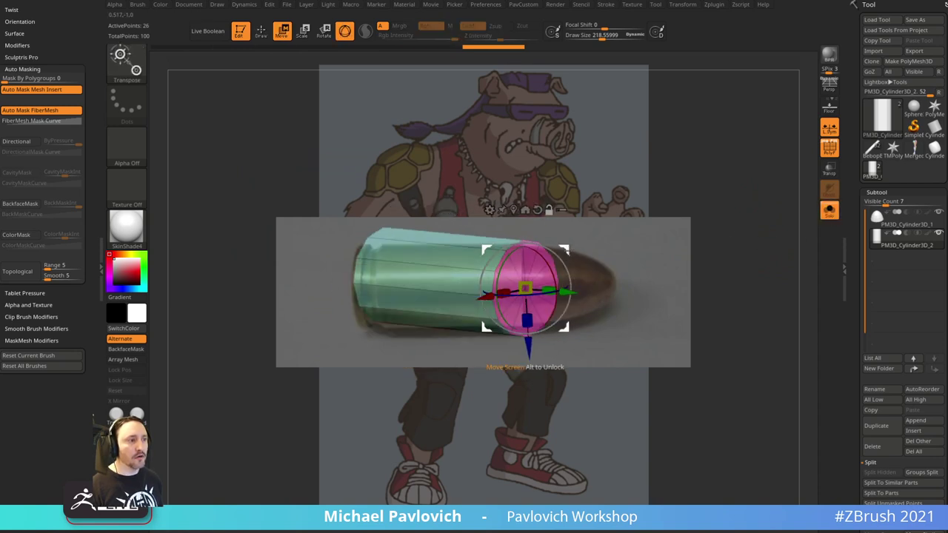
left_click_drag(567, 248, 428, 345, "alt")
key("ctrl+z")
key("ctrl+z")
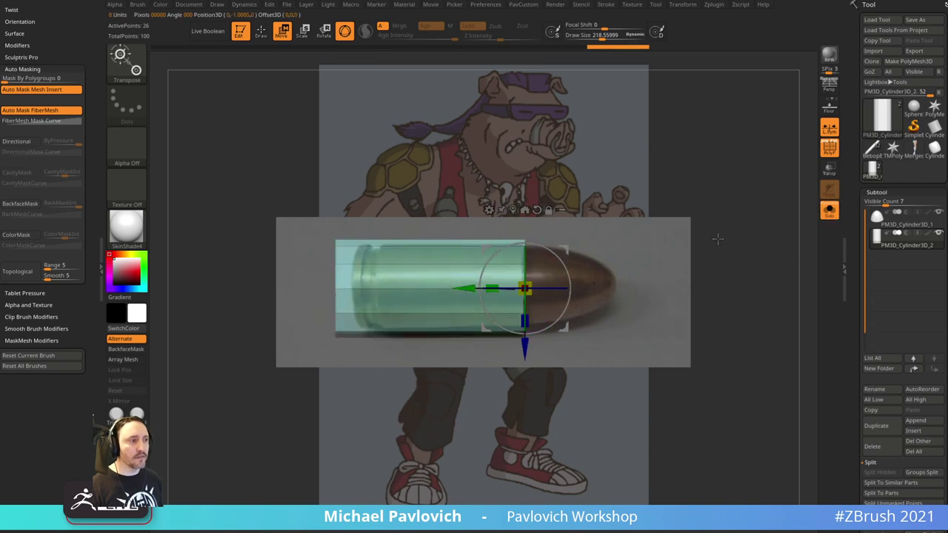
mouse_move(485, 288)
left_mouse_down()
mouse_move(510, 289)
mouse_move(499, 288)
left_mouse_up()
left_click(830, 210)
key("q")
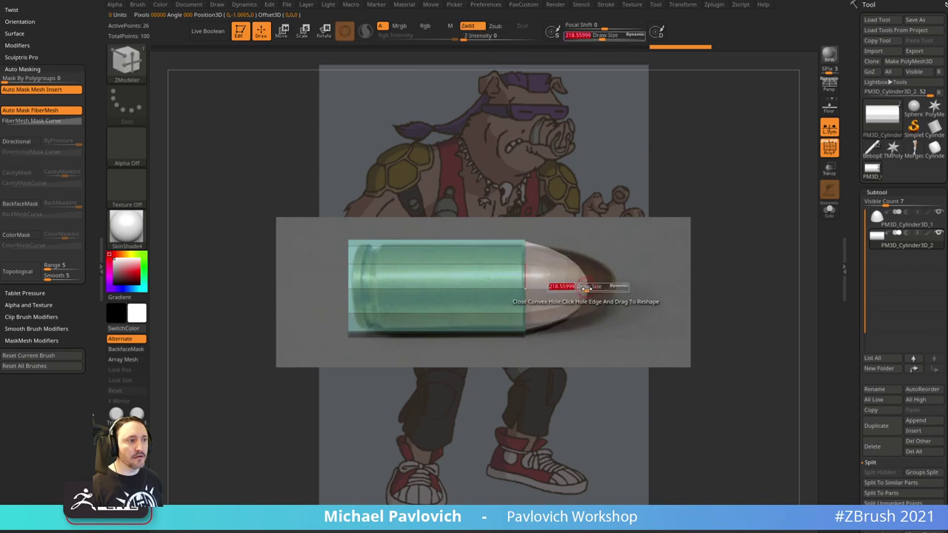
left_click(582, 286, "alt")
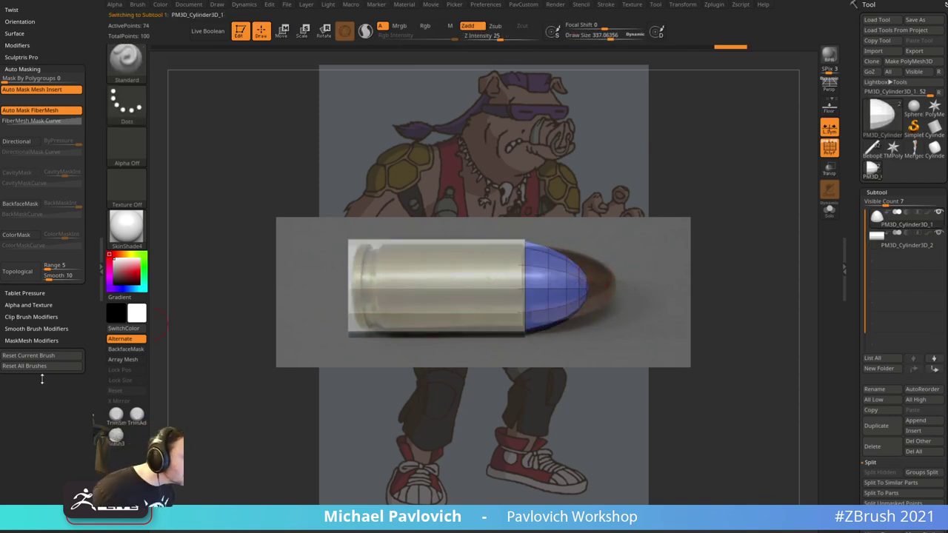
- Examine the bullets on the boar's chest strap in the character reference image
left_click_drag(0, 405, 545, 284)
scroll(546, 286, "up", 8)
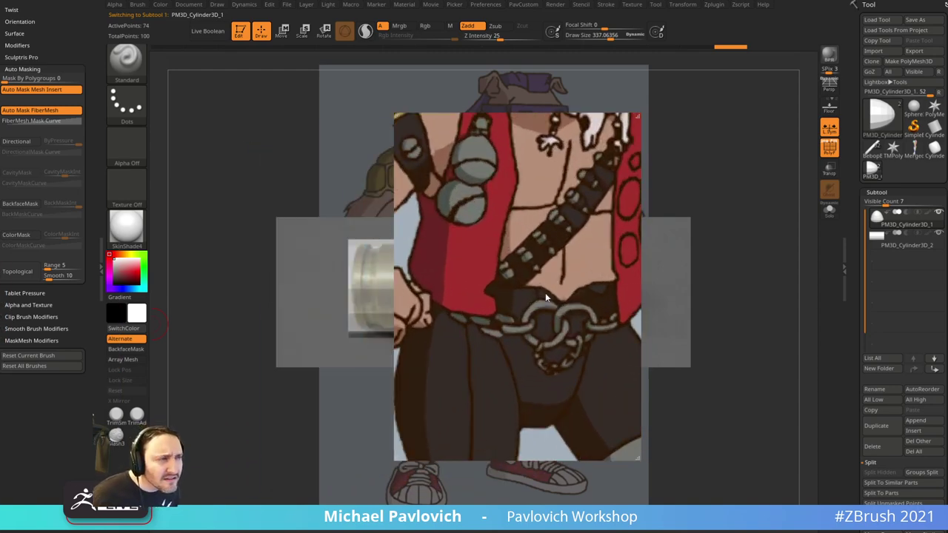
scroll(545, 293, "down", 4)
key("alt+Tab")
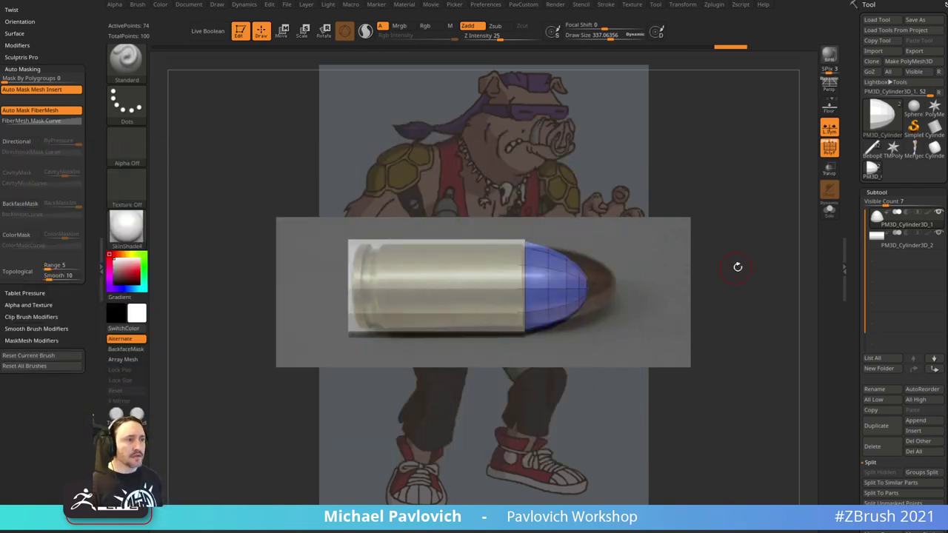
- Center the gizmo on the tip's flat base and stretch the tip lengthwise to match the bullet photo
key("w")
left_click(830, 212)
left_click_drag(808, 218, 538, 266)
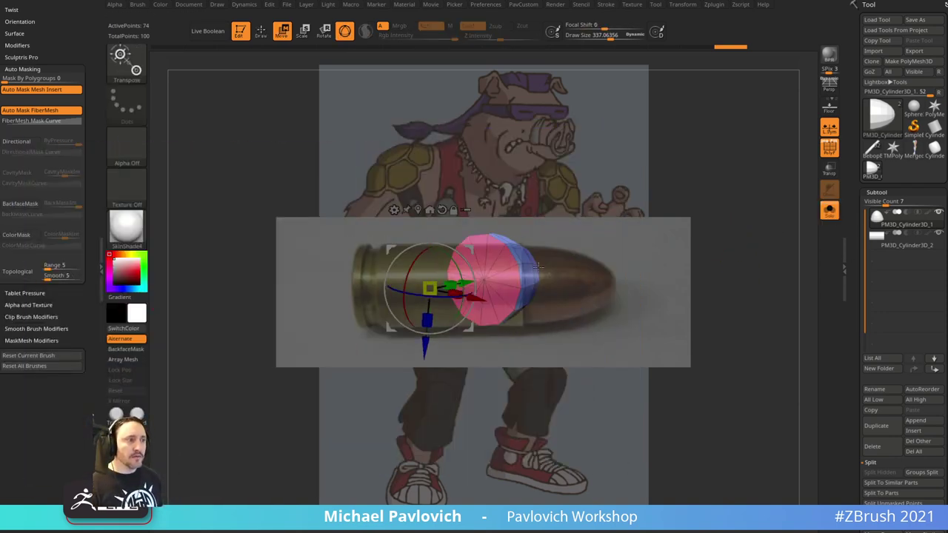
left_click(484, 279, "alt")
mouse_move(745, 248)
left_mouse_down("shift")
mouse_move(728, 236)
mouse_move(753, 249)
left_mouse_up("shift")
left_click_drag(491, 289, 475, 289)
left_click(830, 214)
key("q")
- Raise the draw size to about 500 and insert a single edge loop around the casing near its rear end with ZModeler
key("s")
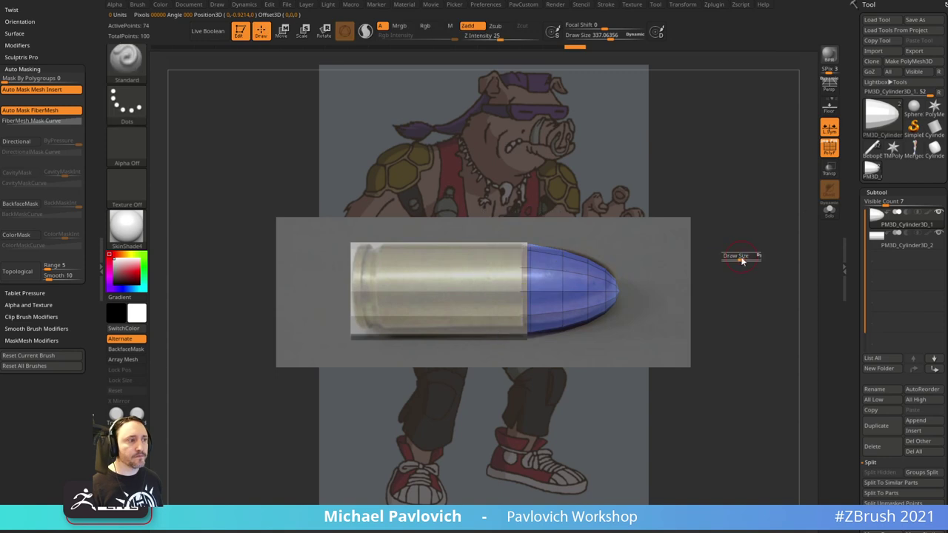
left_click(444, 276, "alt")
key("b")
key("z")
key("m")
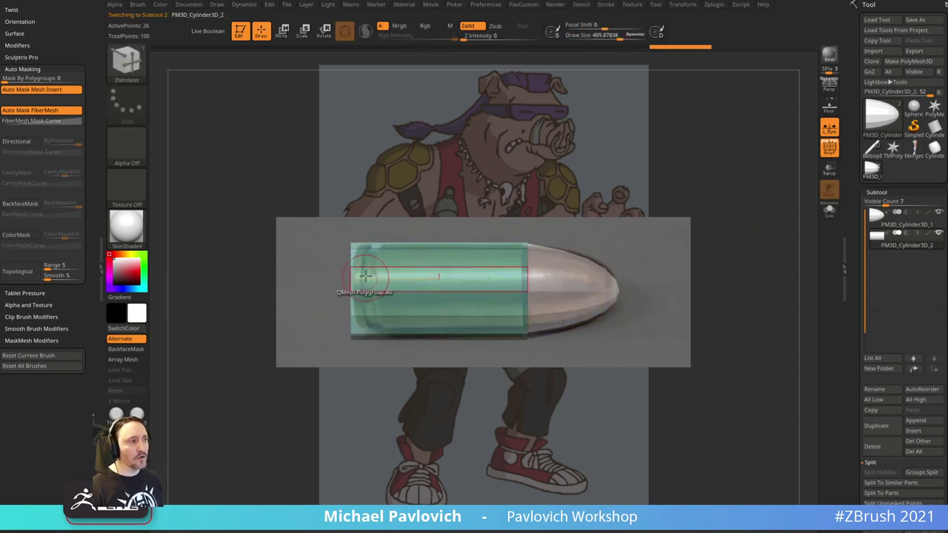
key("space")
left_click(348, 261)
left_click(369, 356)
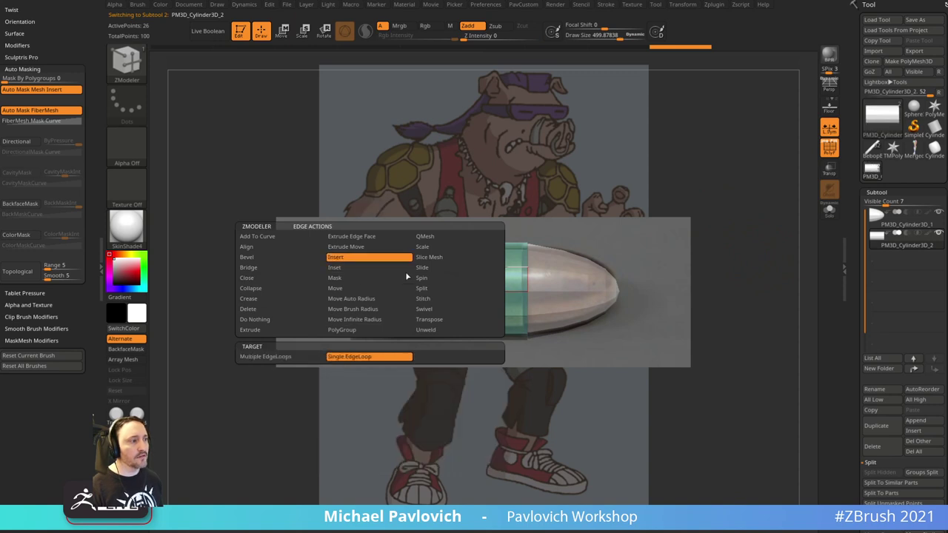
left_click(372, 265)
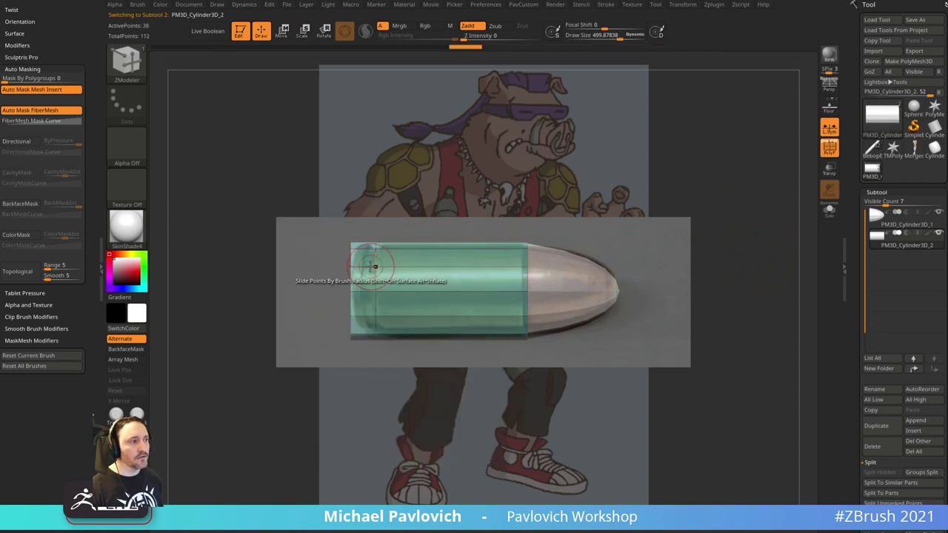
- Reinsert the edge loop near the casing's rear end and bevel the complete loop into a narrow band
key("ctrl")
key("ctrl+z")
left_click(370, 266)
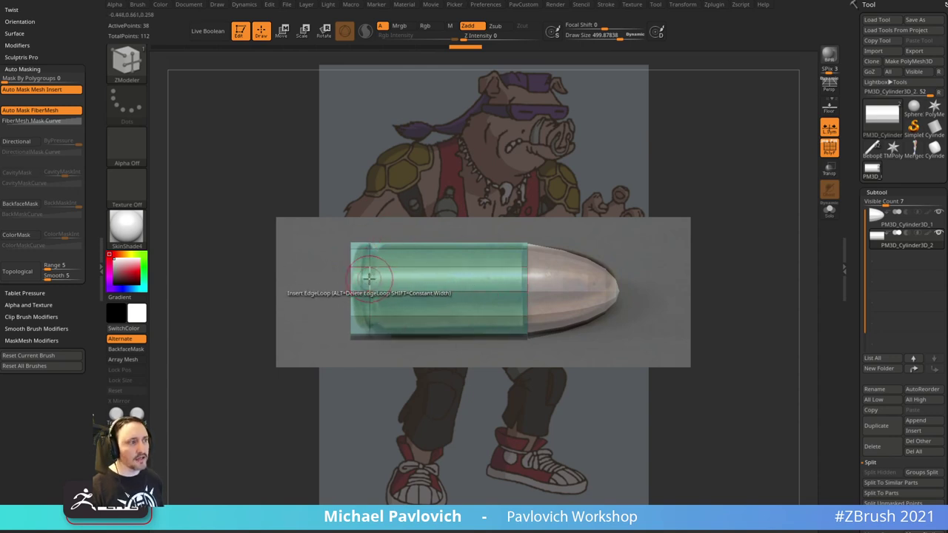
key("space")
left_click(292, 256)
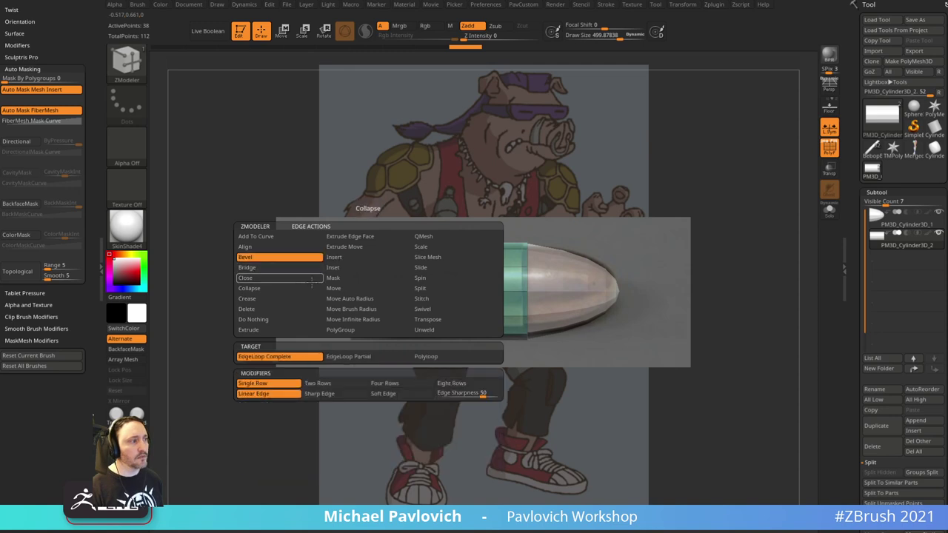
left_click_drag(369, 273, 368, 277)
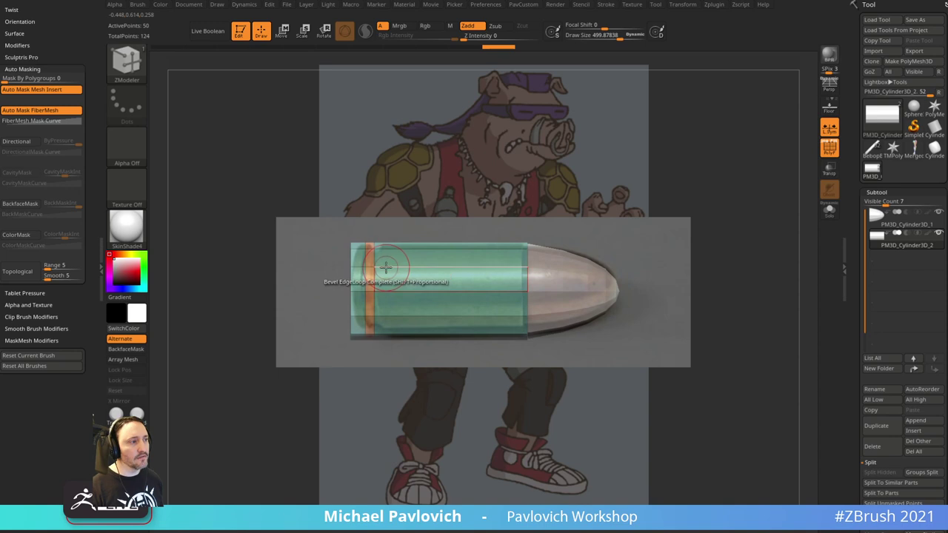
- Insert a single edge loop on each side of the beveled band near the casing's rear
key("space")
left_click(376, 267)
left_click_drag(375, 265, 377, 267)
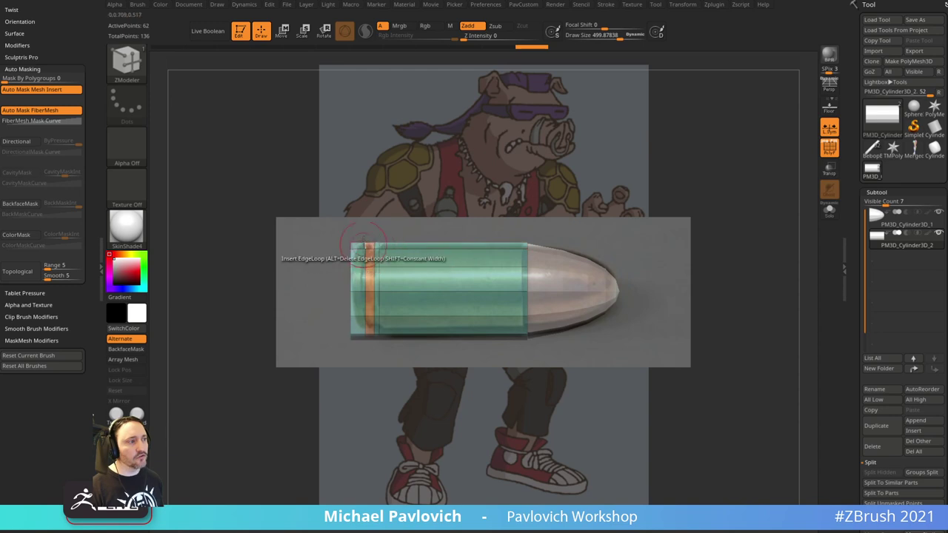
left_click(358, 266)
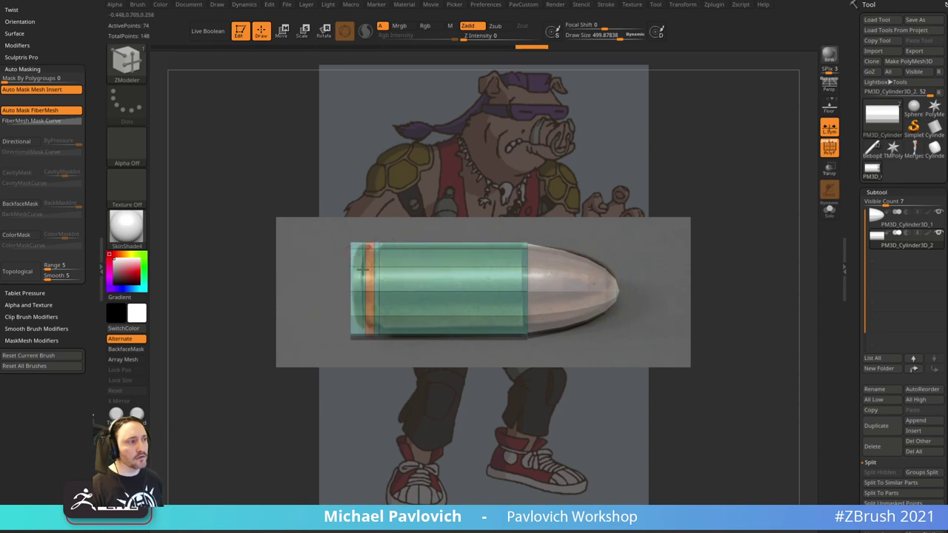
- Push the beveled band inward with QMesh on Polygroup All to form the casing's extractor groove
key("space")
left_click(433, 232)
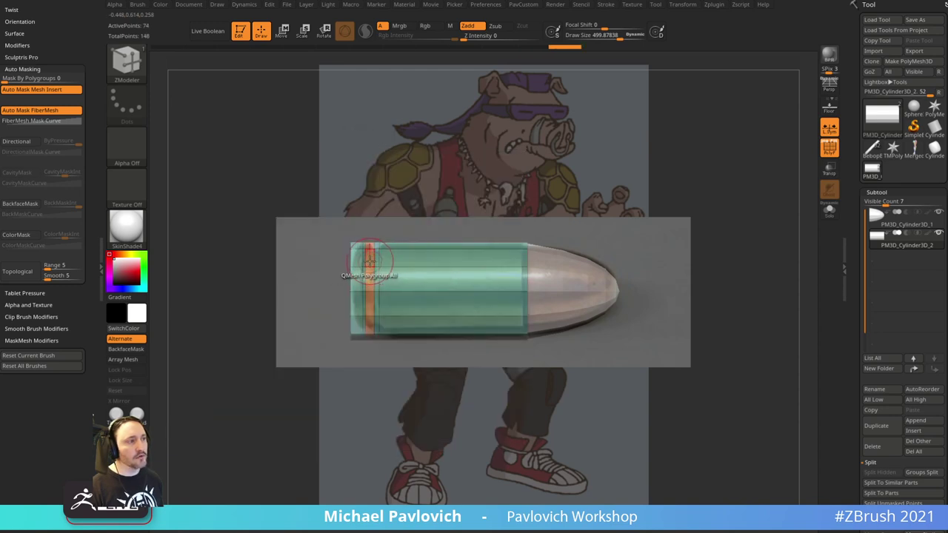
left_click(369, 259)
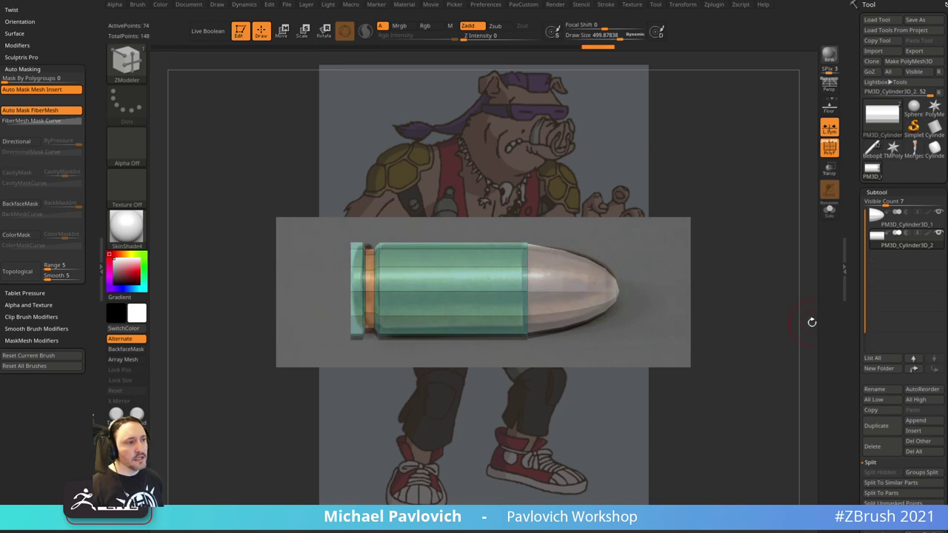
- Inset the casing's rear cap with the Flat Island target to about half its radius
left_click_drag(779, 273, 733, 264)
key("space")
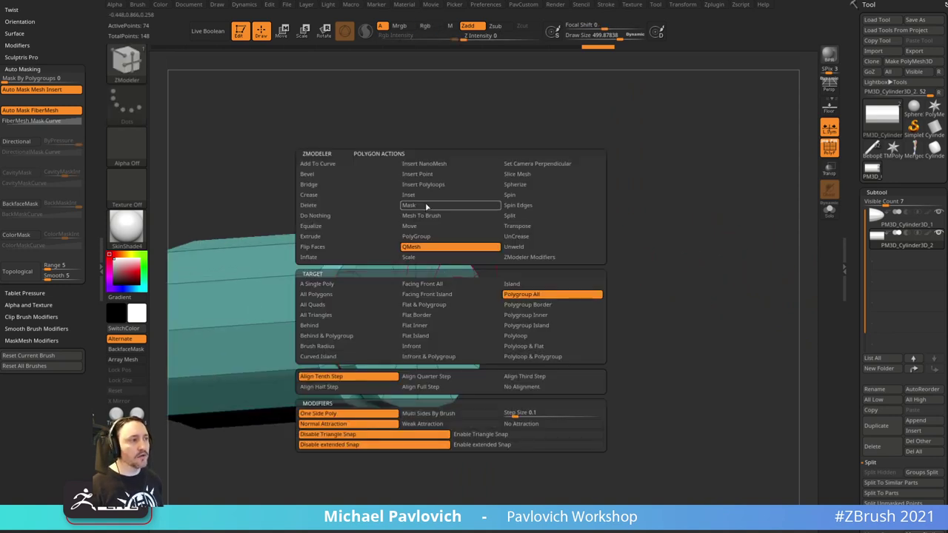
left_click(450, 194)
left_click(414, 335)
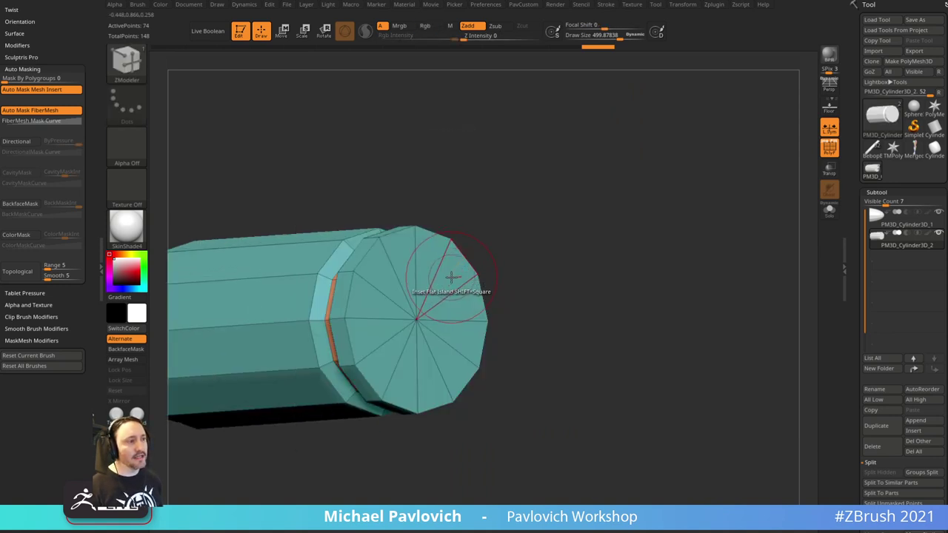
left_click_drag(451, 275, 407, 326)
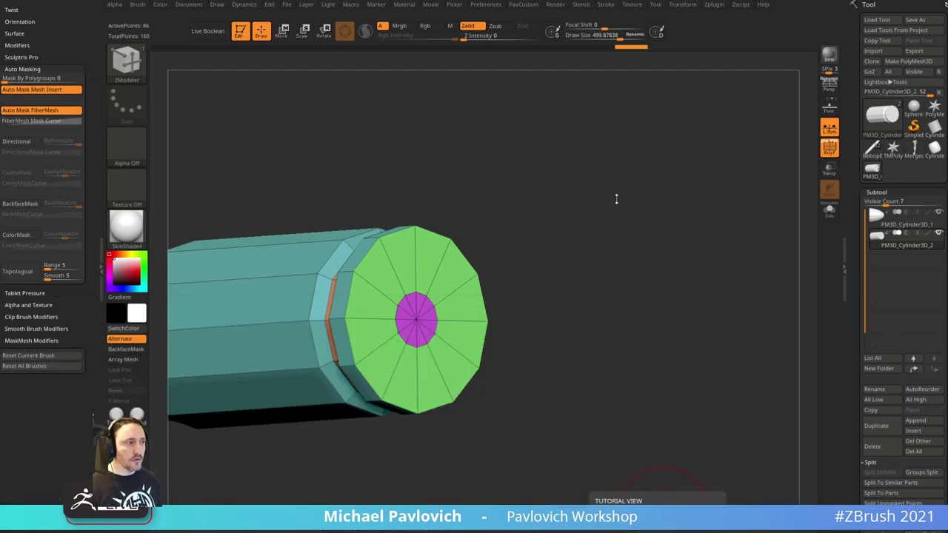
mouse_move(615, 199)
left_mouse_down()
mouse_move(681, 214)
mouse_move(673, 231)
left_mouse_up()
key("ctrl")
key("ctrl+z")
left_click_drag(459, 277, 416, 310)
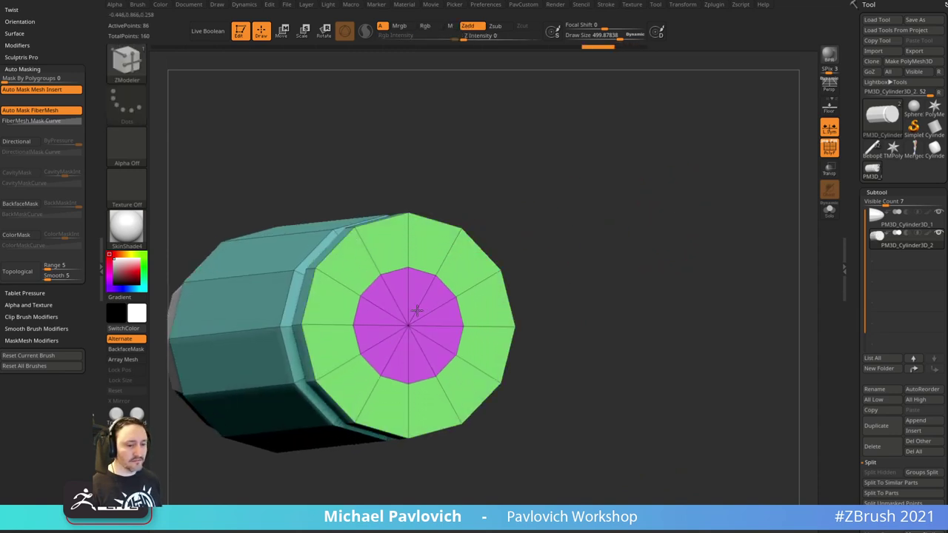
- Bevel the complete edge loop around the inset circle on the rear cap into a narrow ring
key("space")
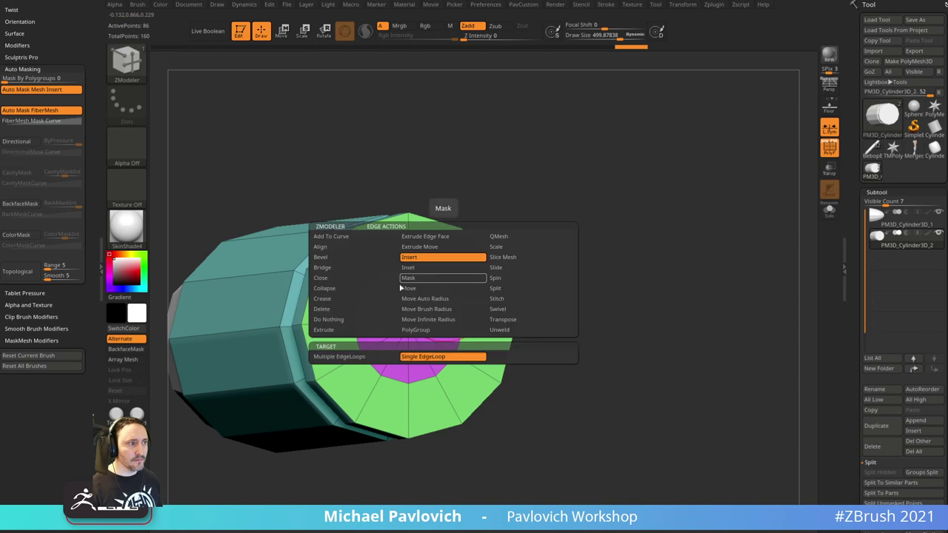
left_click(358, 260)
left_click_drag(541, 210, 607, 197, "alt")
left_click(434, 295)
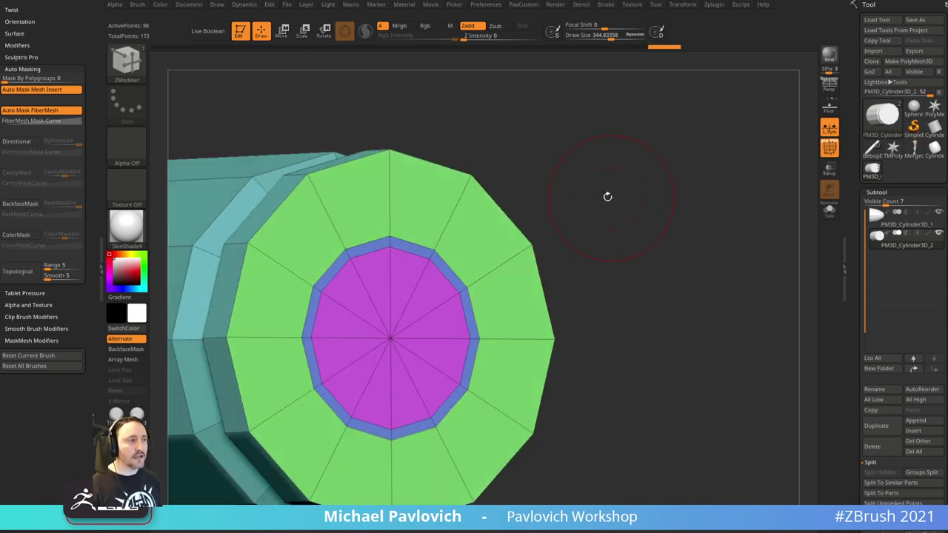
- Inset the narrow ring on the rear cap slightly, using the Polygroup Island target
key("space")
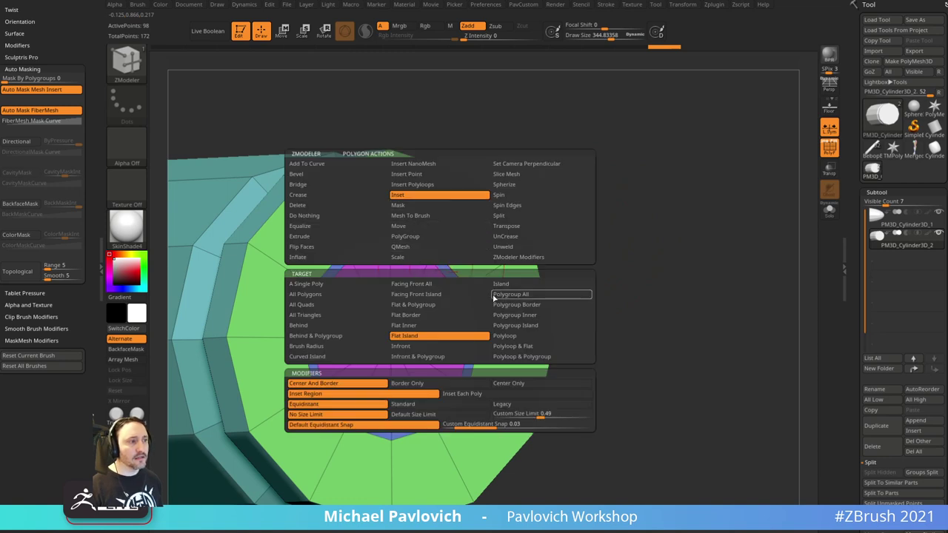
left_click(494, 296)
left_click_drag(594, 220, 440, 265)
key("space")
left_click(517, 326)
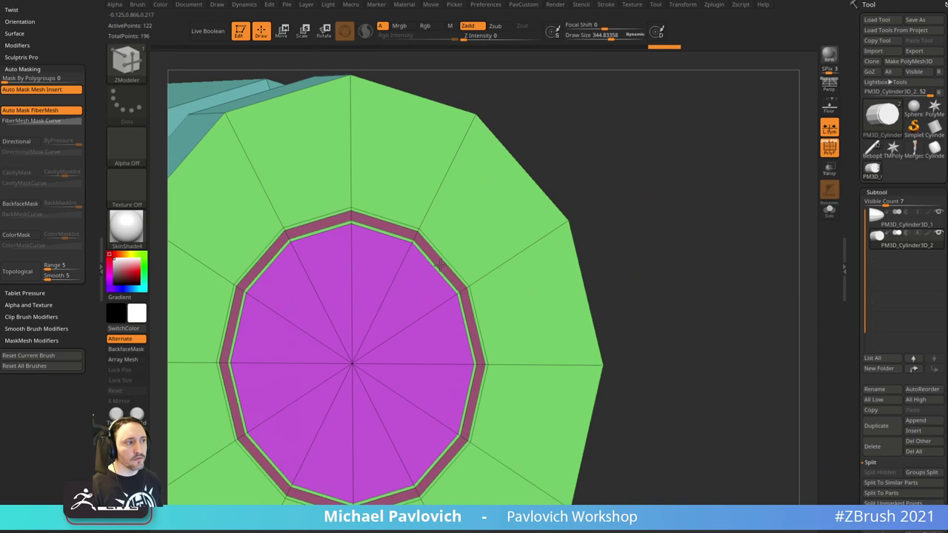
- Push the inset ring on the rear cap inward with QMesh on Polygroup All to form a circular groove
key("space")
left_click(423, 247)
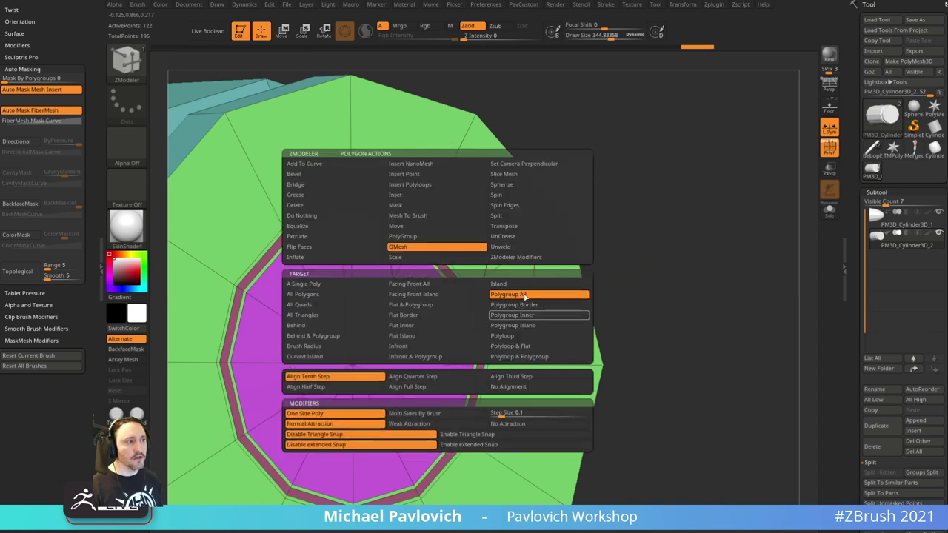
left_click(526, 296)
left_click_drag(642, 196, 518, 222)
left_click_drag(439, 270, 424, 264, "shift")
key("ctrl+z")
mouse_move(608, 205)
left_mouse_down("alt")
mouse_move(616, 178)
mouse_move(596, 182)
left_mouse_up("alt")
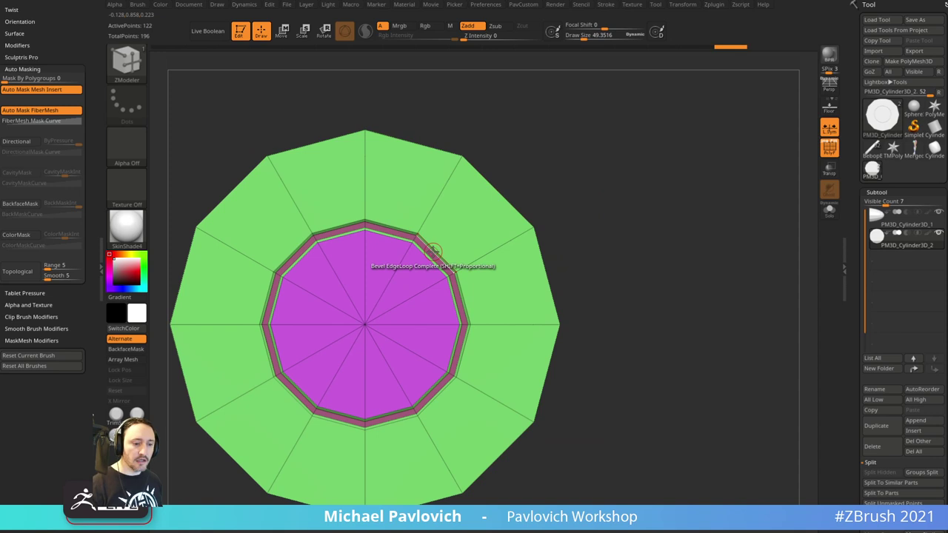
left_click_drag(670, 234, 685, 209)
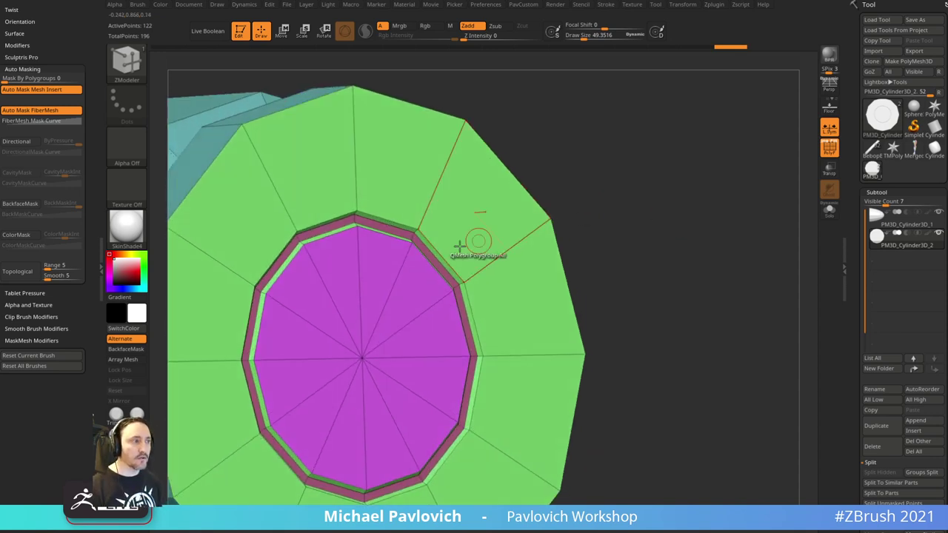
left_click_drag(429, 258, 413, 259)
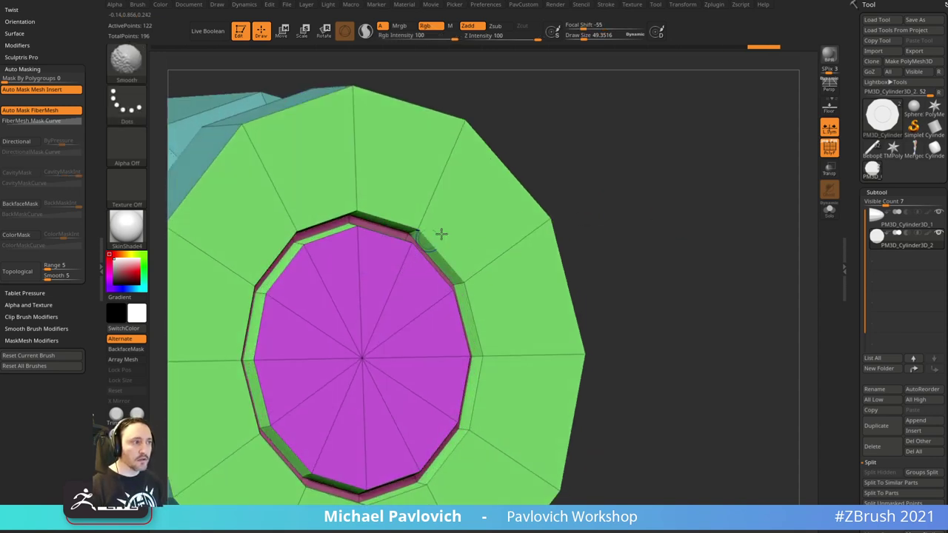
- Inset the center disc of the rear cap to about a third of its radius and inset the result slightly again
mouse_move(629, 240)
left_mouse_down("alt")
mouse_move(638, 216)
mouse_move(684, 195)
mouse_move(429, 269)
left_mouse_up("alt")
key("space")
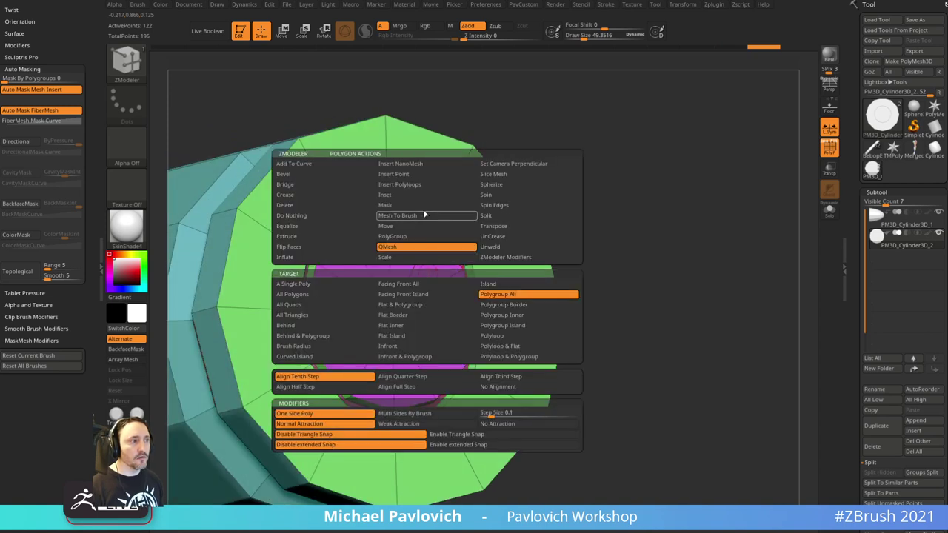
left_click(410, 200)
left_click(518, 315)
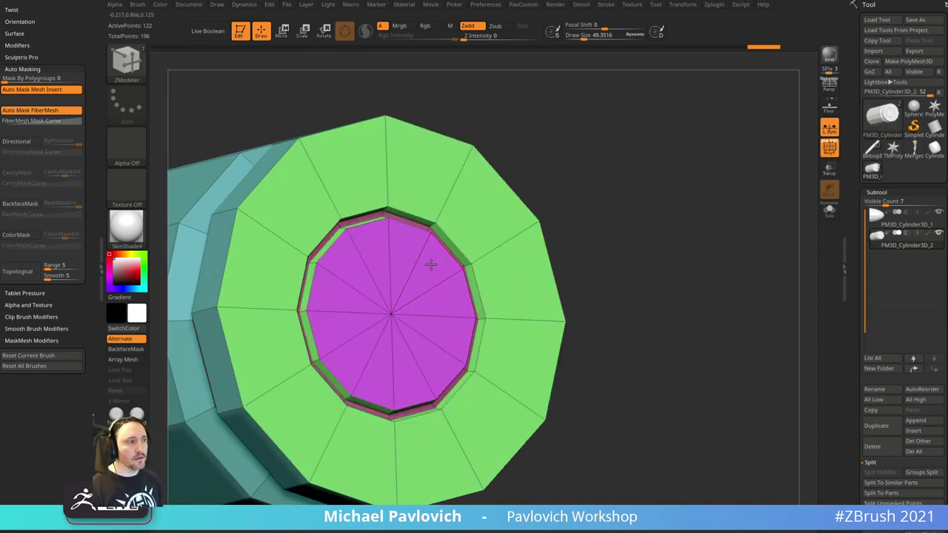
left_click_drag(434, 263, 412, 212)
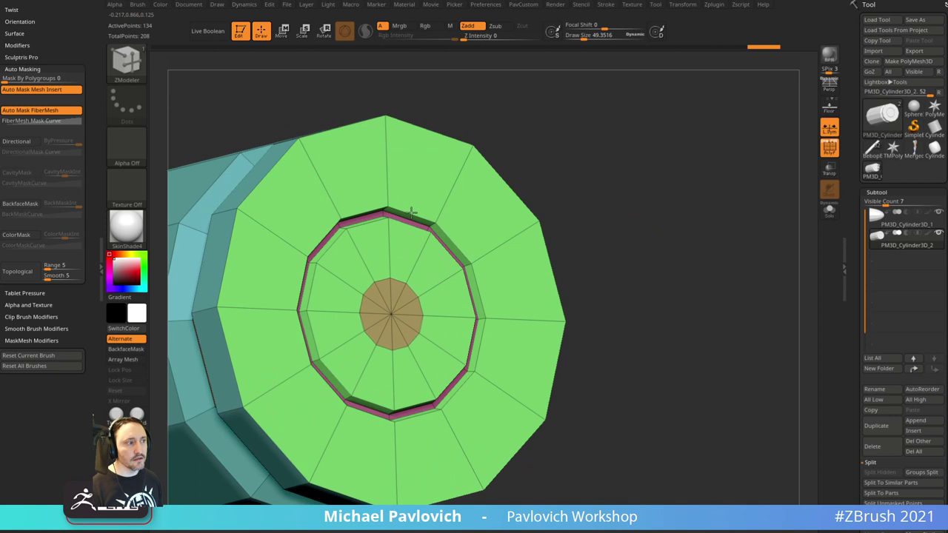
left_click_drag(408, 297, 405, 291)
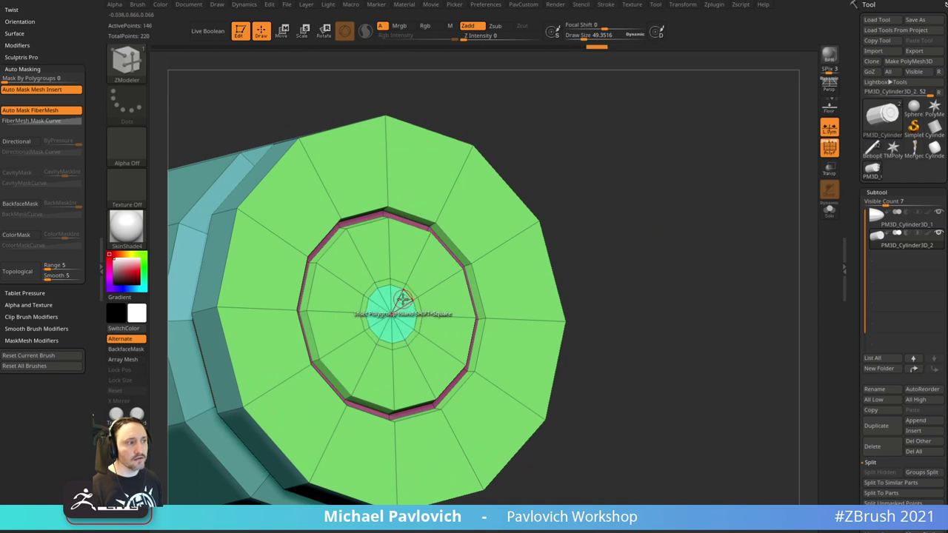
- Push the small center disc of the rear cap inward with QMesh to form a recessed hole
key("space")
left_click(400, 249)
right_click_drag(372, 302, 405, 307)
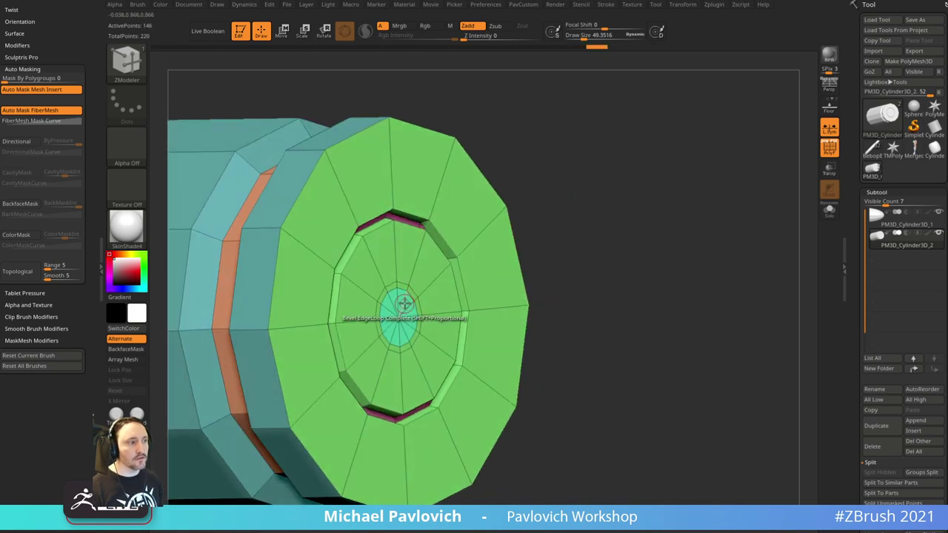
left_click_drag(550, 236, 639, 233)
- Crease the casing's hard edges with a crease tolerance of 45
key("grave")
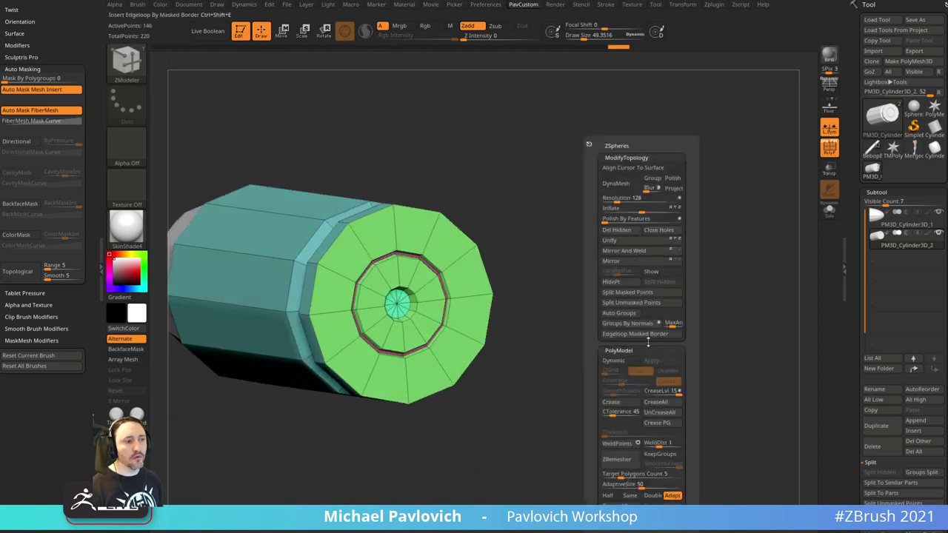
left_click(614, 401)
left_click_drag(600, 283, 692, 278, "alt")
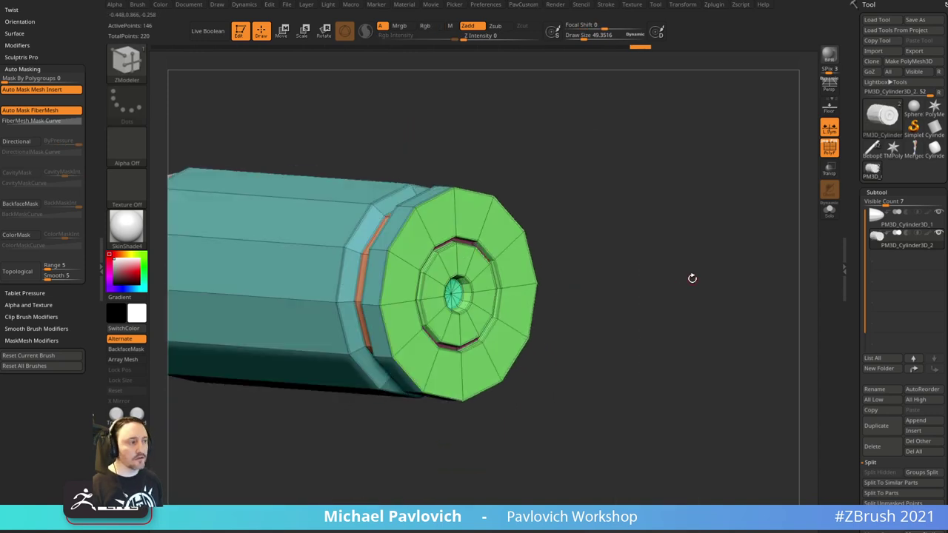
- Enable dynamic subdivision on the casing with a crease level of 2 and 3 smooth subdivision levels
key("d")
key("m")
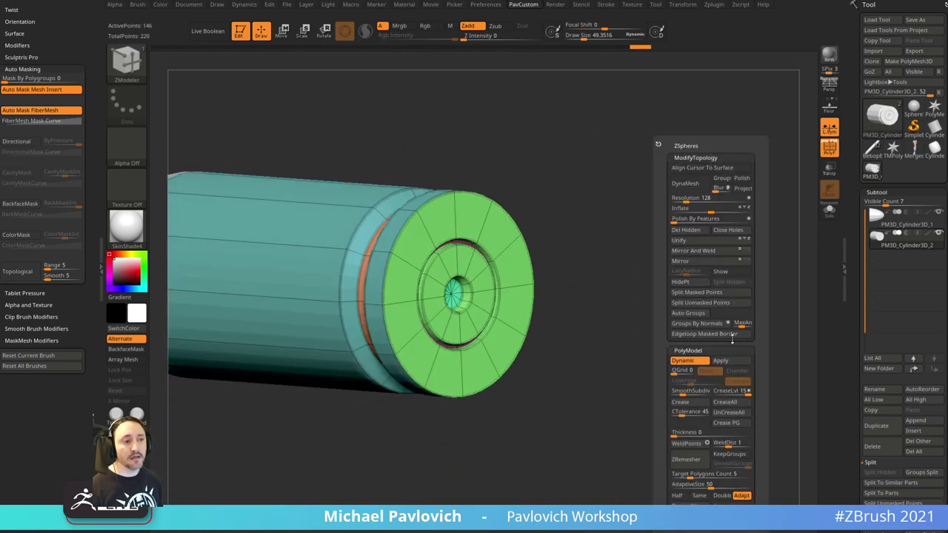
left_click(719, 399)
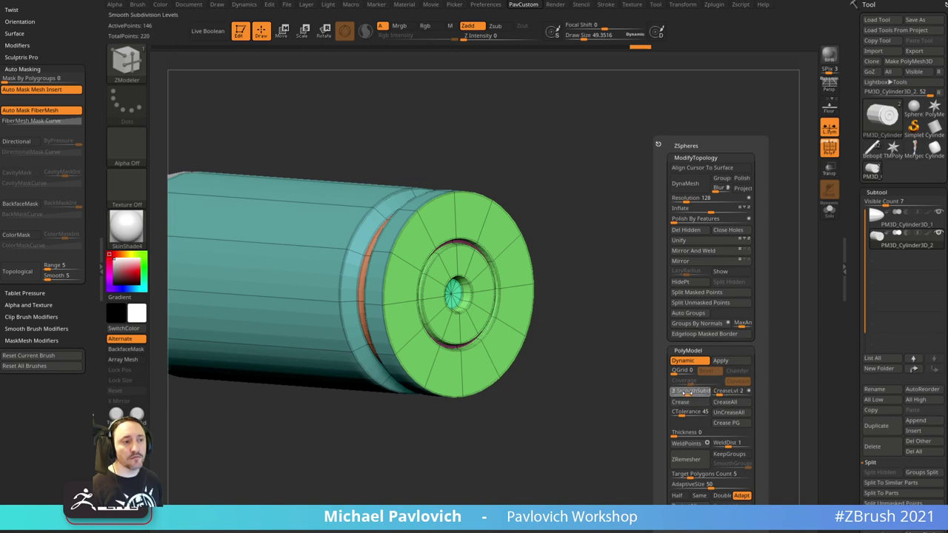
left_click(688, 393)
- Turn off the polyframe, switch the material to StartupMaterial and inspect the bullet from several angles
left_click_drag(599, 377, 623, 312, "alt")
left_click_drag(717, 300, 653, 290)
left_click(832, 152)
mouse_move(753, 194)
left_mouse_down()
mouse_move(713, 251)
mouse_move(736, 240)
mouse_move(704, 280)
left_mouse_up()
left_click(130, 231)
left_click(194, 272)
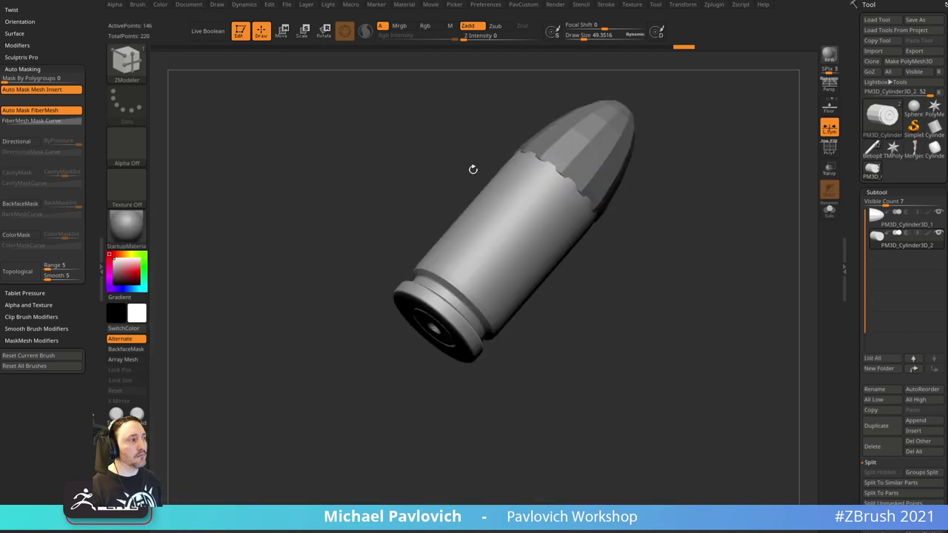
left_click_drag(473, 169, 690, 221)
- Isolate the casing, show its polyframe, and compare its front rim with dynamic subdivision off and on
left_click(829, 211)
key("shift+f")
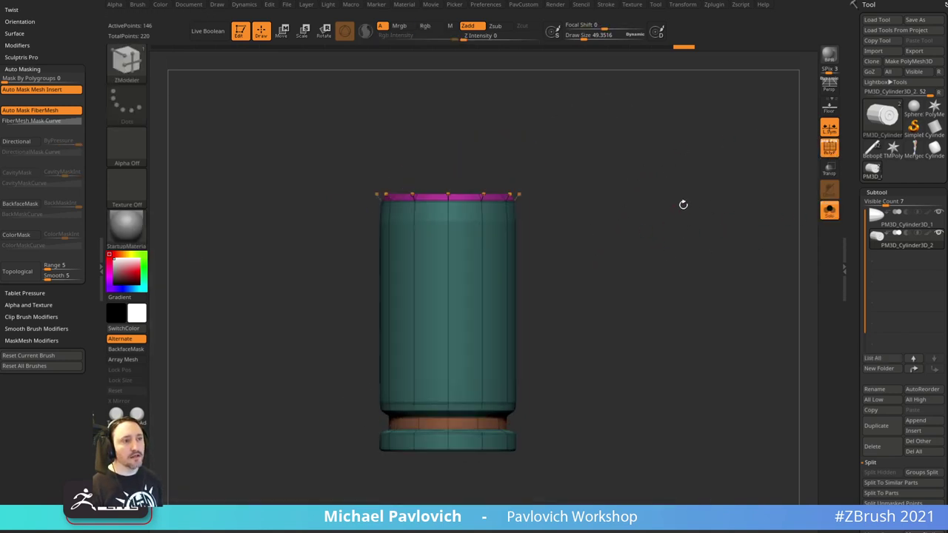
key("shift+d")
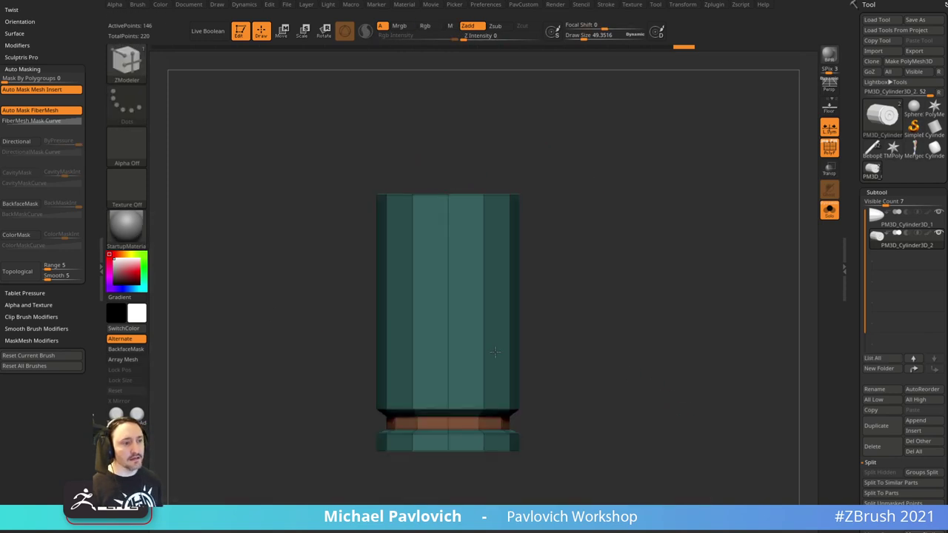
key("m")
left_click(680, 417)
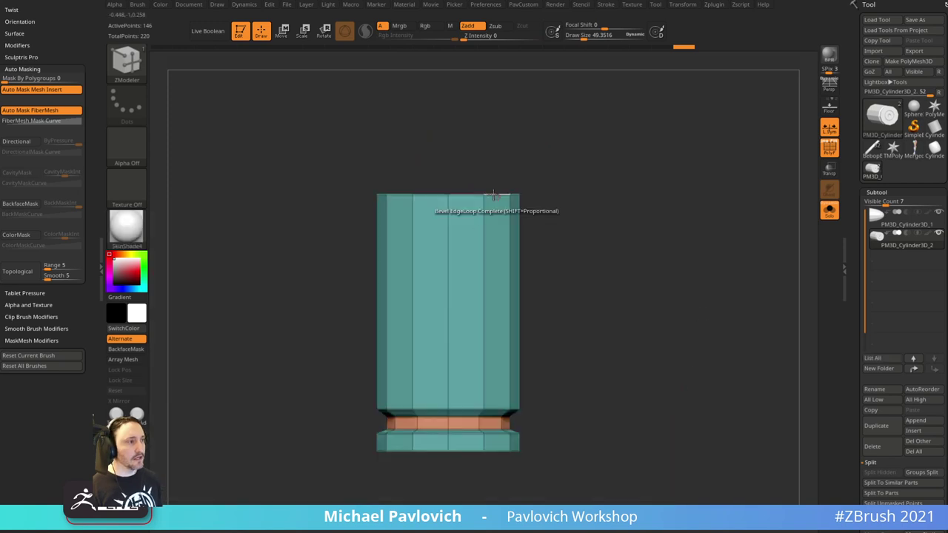
left_click_drag(639, 184, 641, 189)
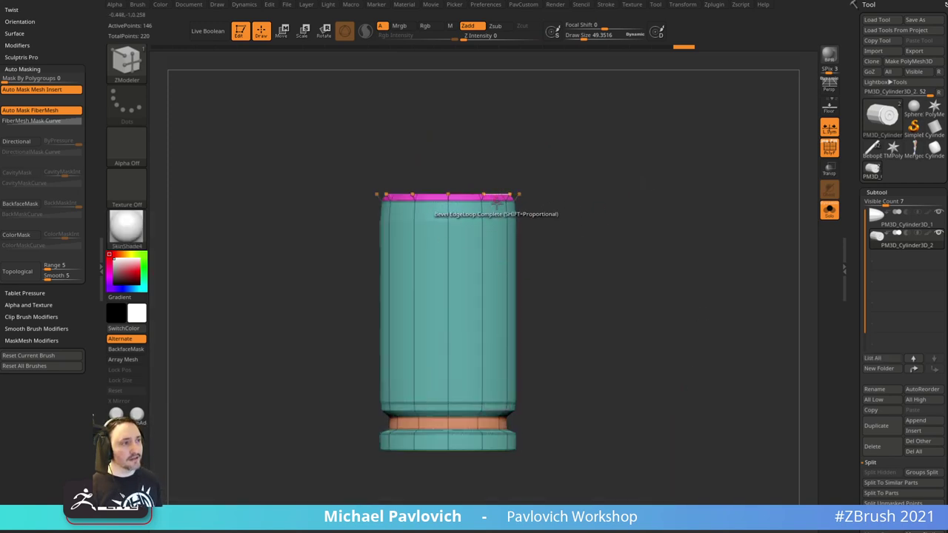
- Insert a single edge loop around the casing near its front rim with ZModeler
key("space")
left_click(459, 259)
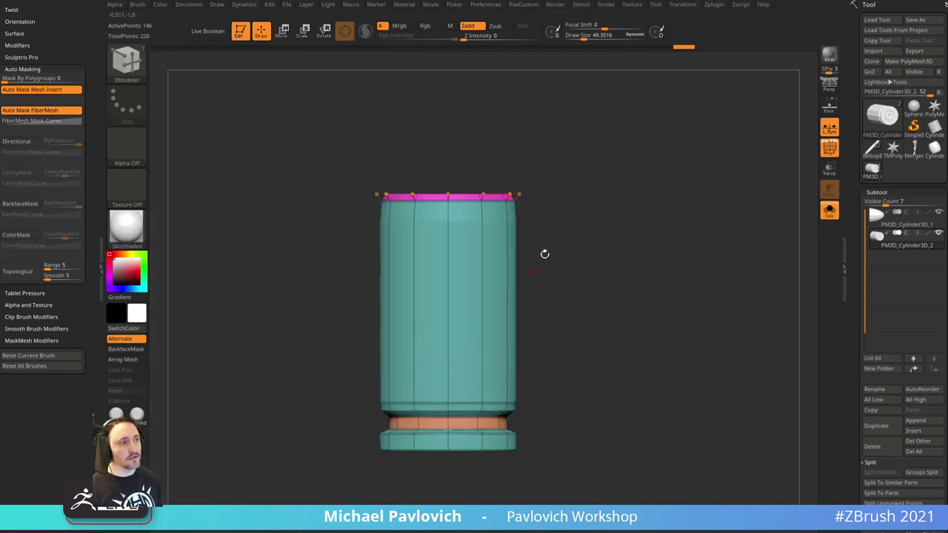
left_click_drag(482, 285, 483, 255)
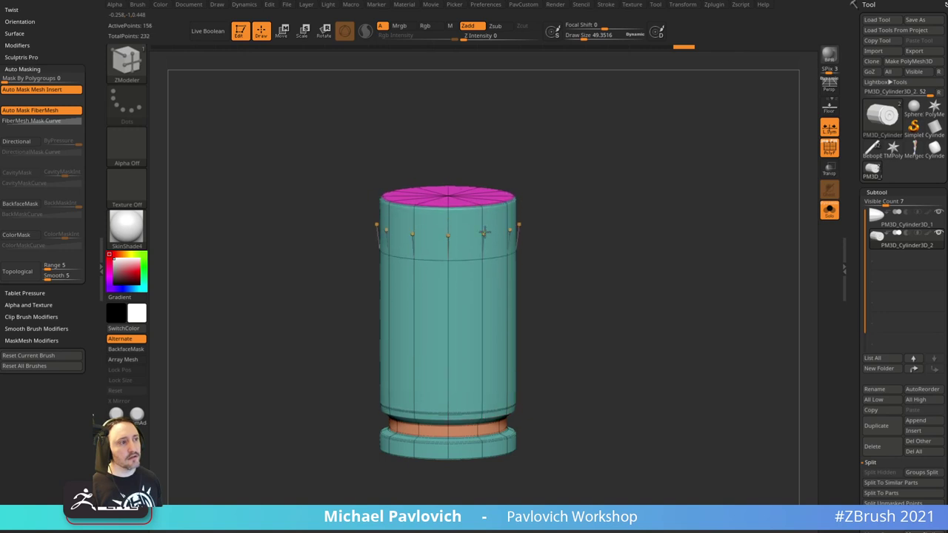
- Enable dynamic subdivision on the bullet tip, show the whole bullet again and turn off the polyframe
left_click(905, 225)
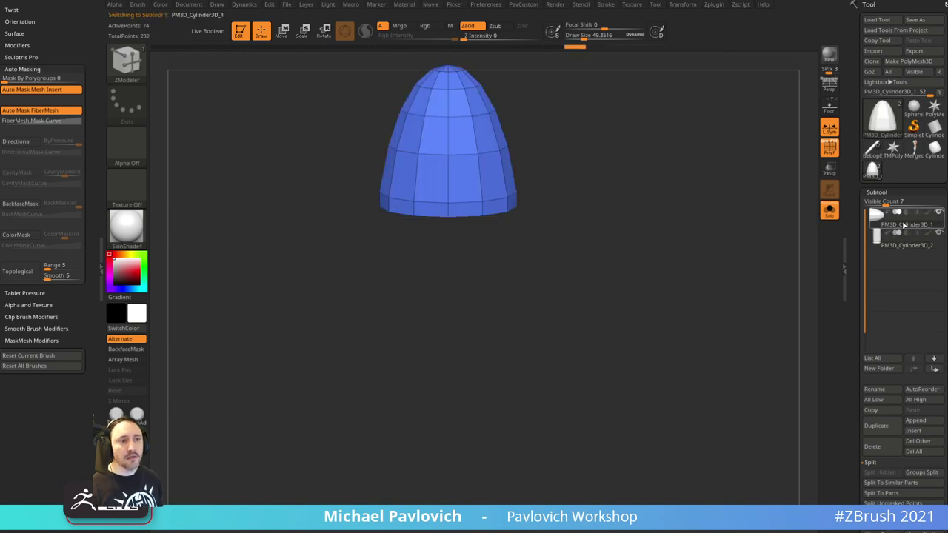
key("grave")
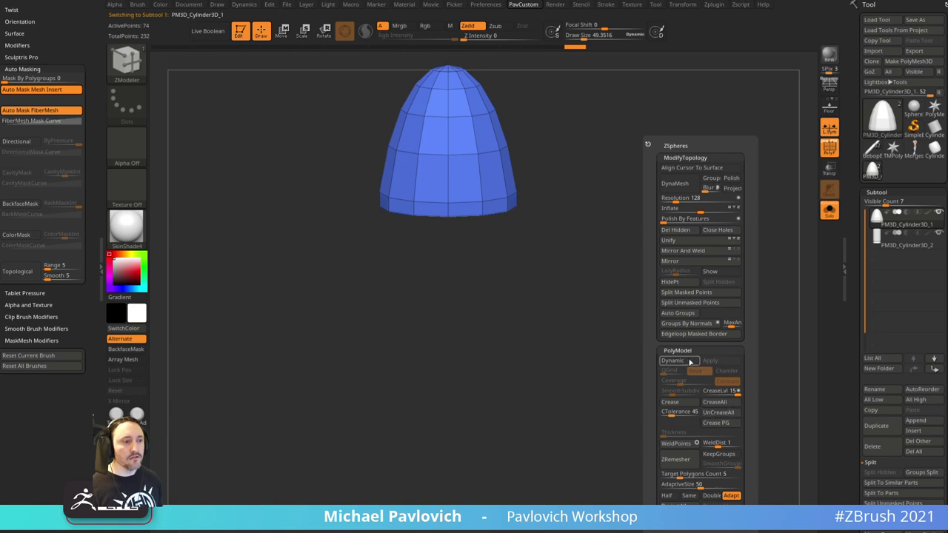
left_click(688, 360)
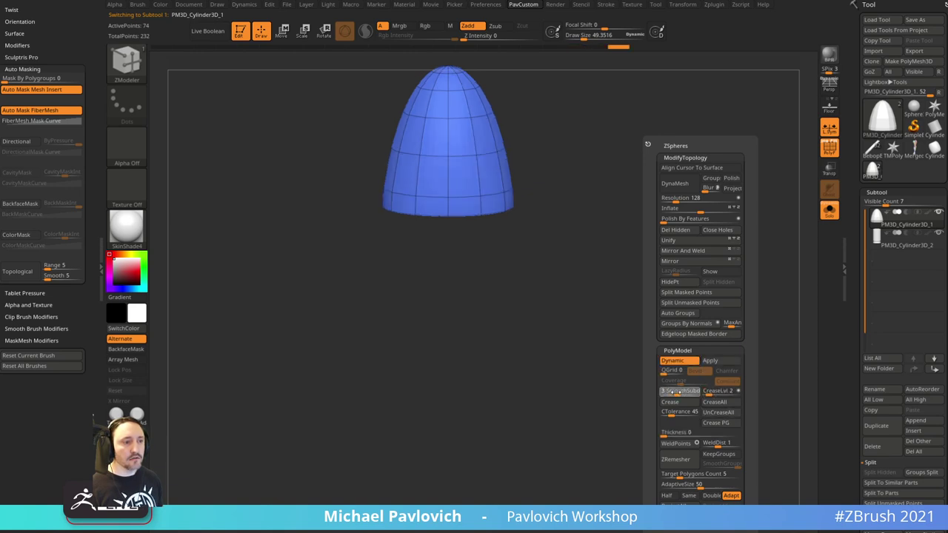
left_click(829, 212)
right_click_drag(750, 265, 728, 245, "ctrl")
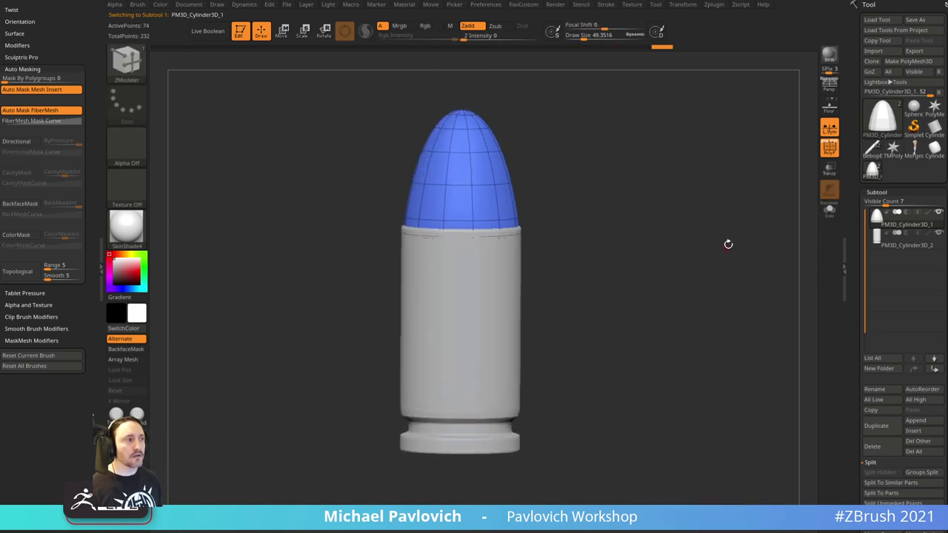
left_click(833, 151)
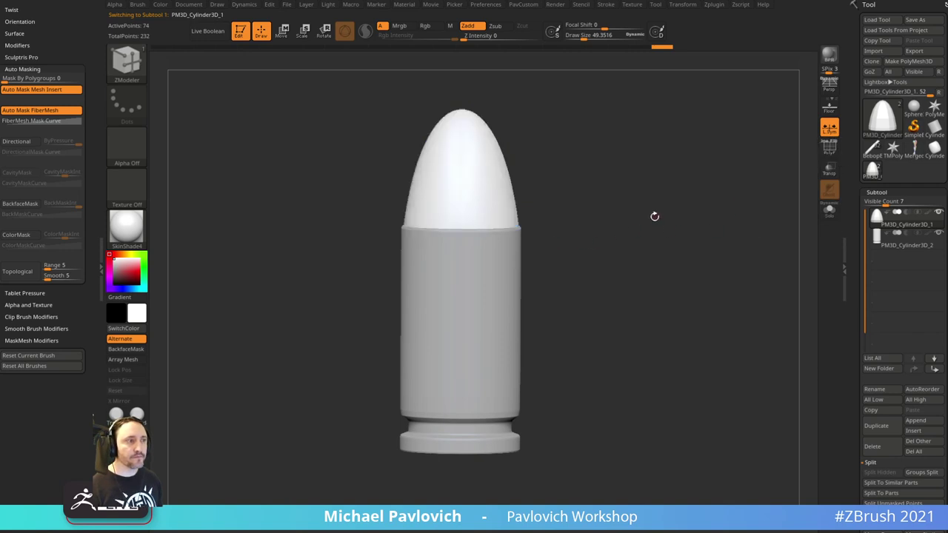
- Switch to the Standard brush, merge the bullet tip and casing into one subtool, and view the bullet tip-down
key("b")
key("s")
key("t")
key("s")
mouse_move(659, 229)
right_mouse_down()
mouse_move(671, 283)
mouse_move(679, 243)
mouse_move(669, 280)
mouse_move(656, 256)
mouse_move(681, 329)
right_mouse_up()
key("s")
key("ctrl+m")
mouse_move(682, 328)
left_mouse_down("shift")
mouse_move(673, 186)
mouse_move(691, 262)
mouse_move(690, 330)
left_mouse_up("shift")
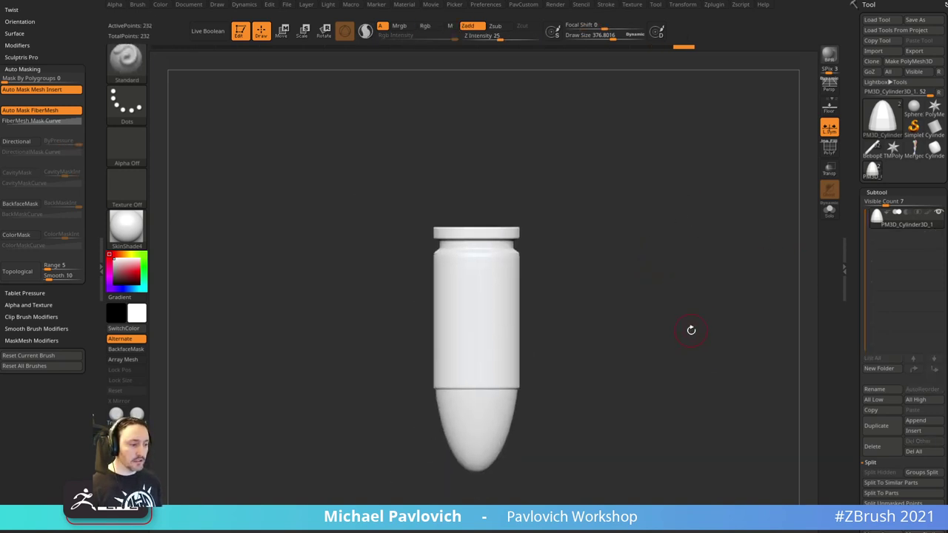
- Try to create a new InsertMesh brush from the merged bullet, and dismiss the error messages
key("b")
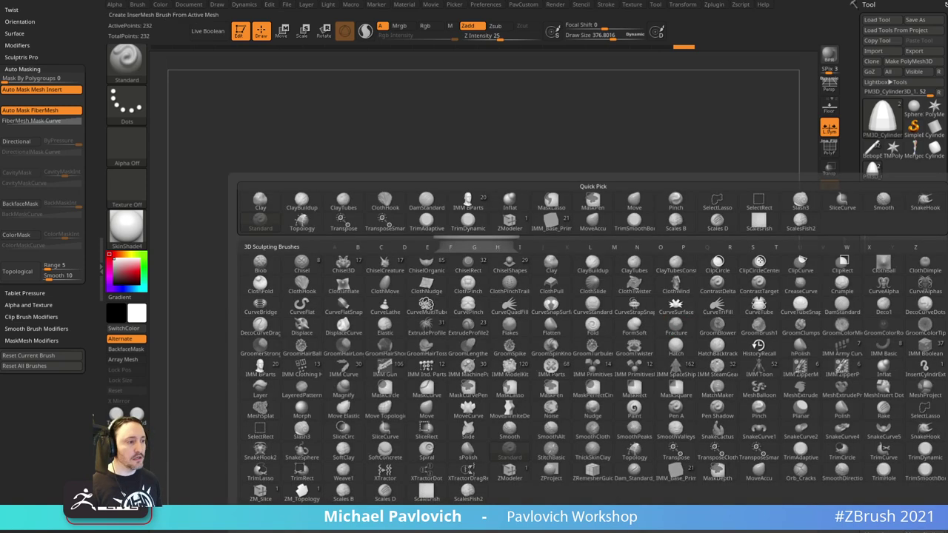
left_click(477, 513)
left_click(429, 168)
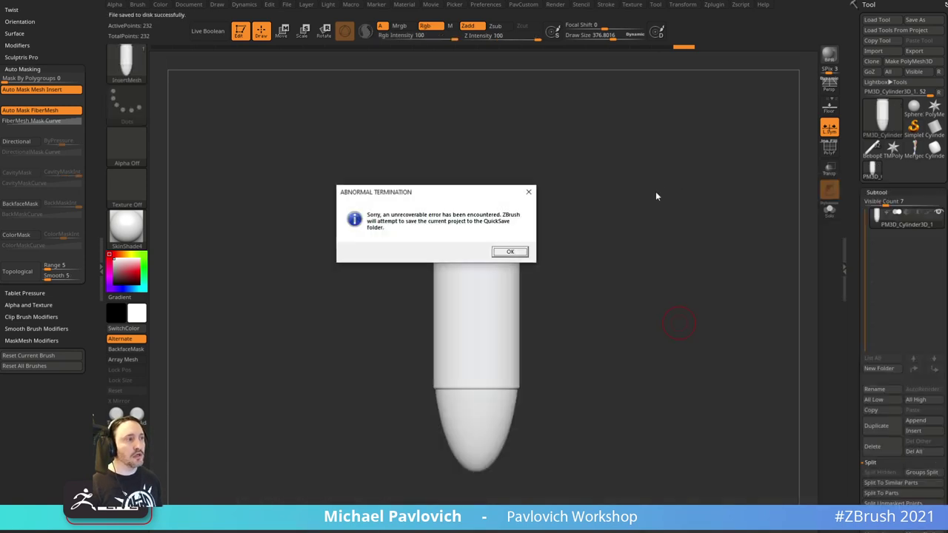
left_click(518, 251)
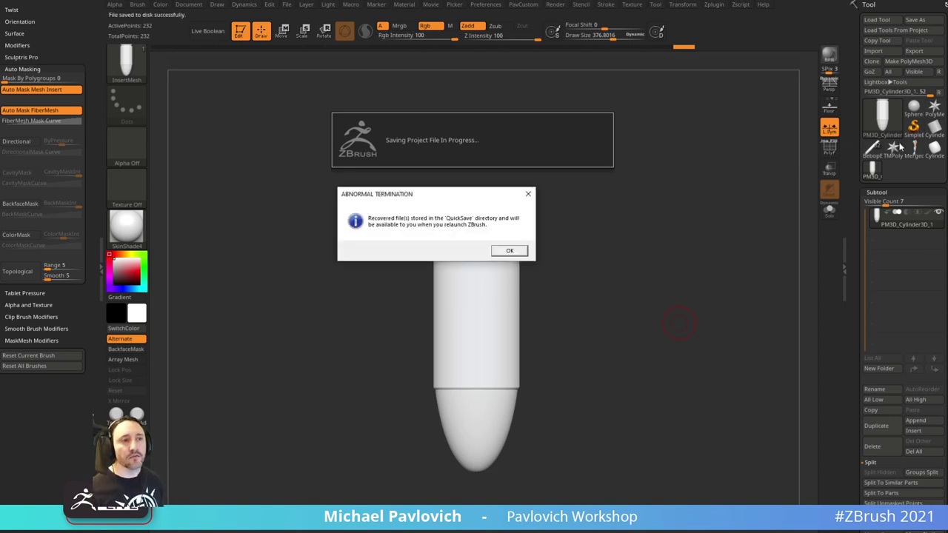
left_click(505, 254)
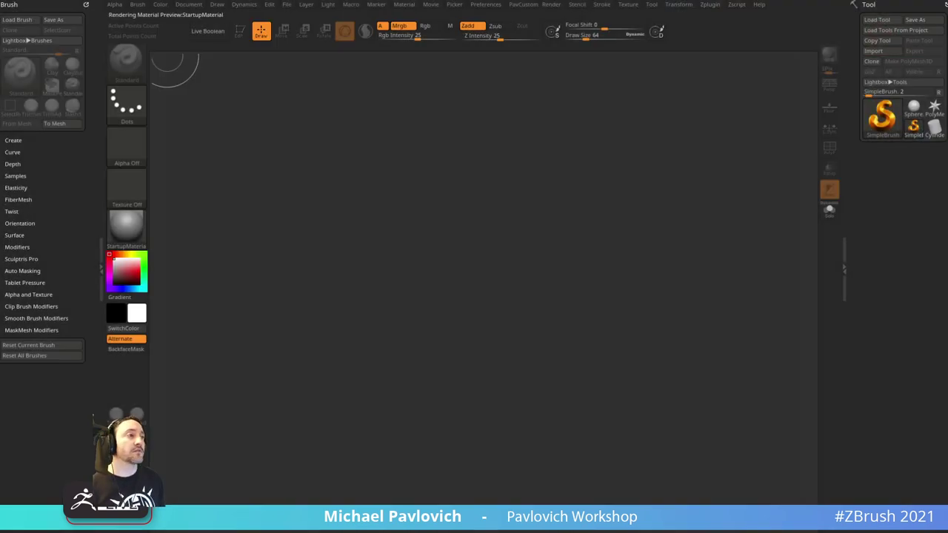
- Restore the recovered bullet tool from the QuickSave files after relaunching ZBrush
left_click(522, 252)
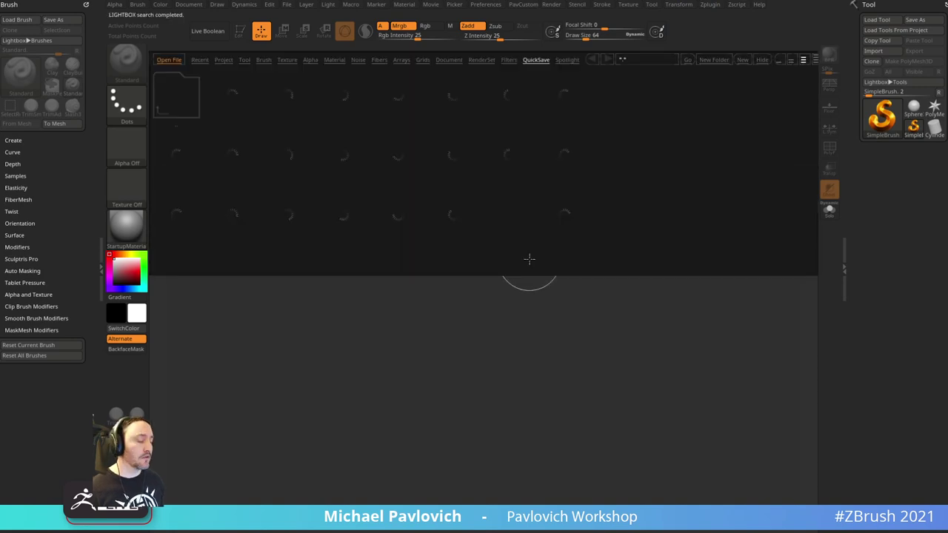
key("comma")
key("comma")
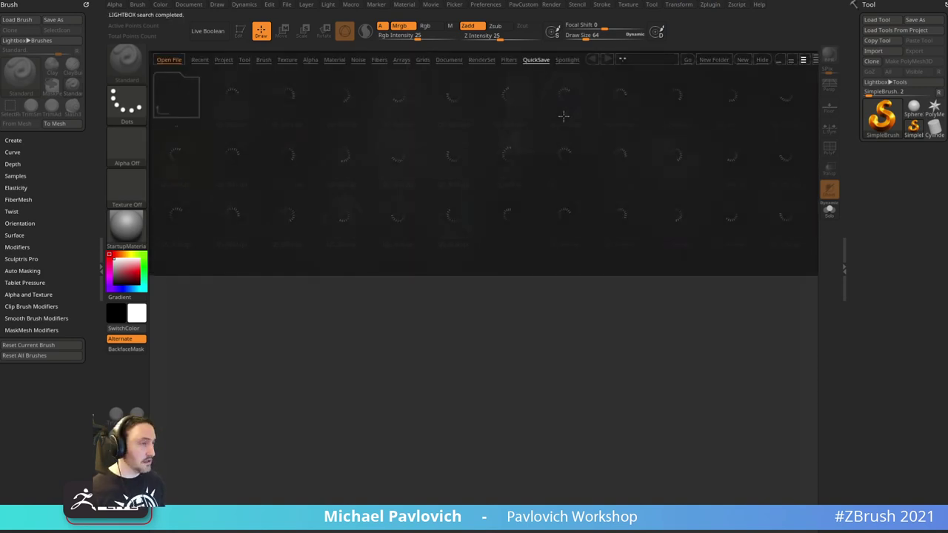
left_click_drag(566, 123, 381, 145)
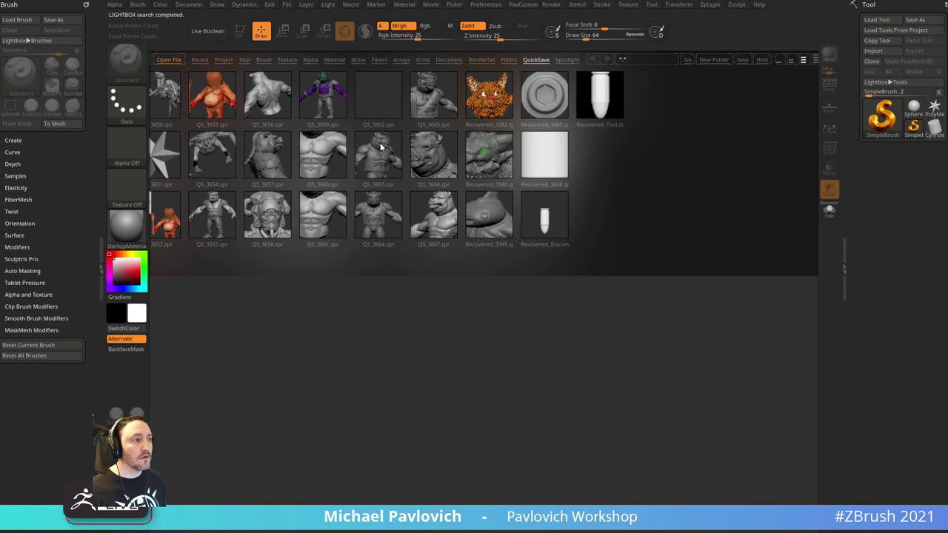
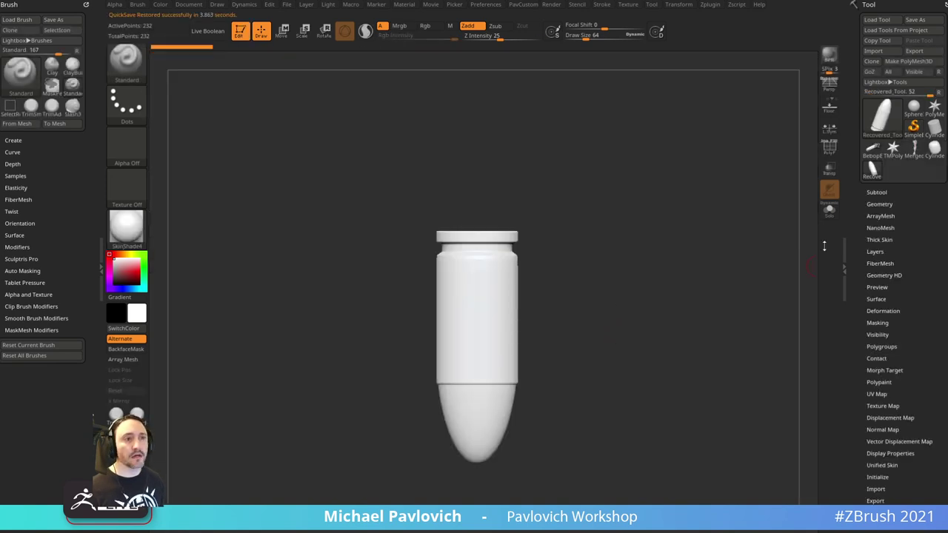
- View the recovered bullet upright and switch its material to StartupMaterial
left_click_drag(688, 171, 702, 272)
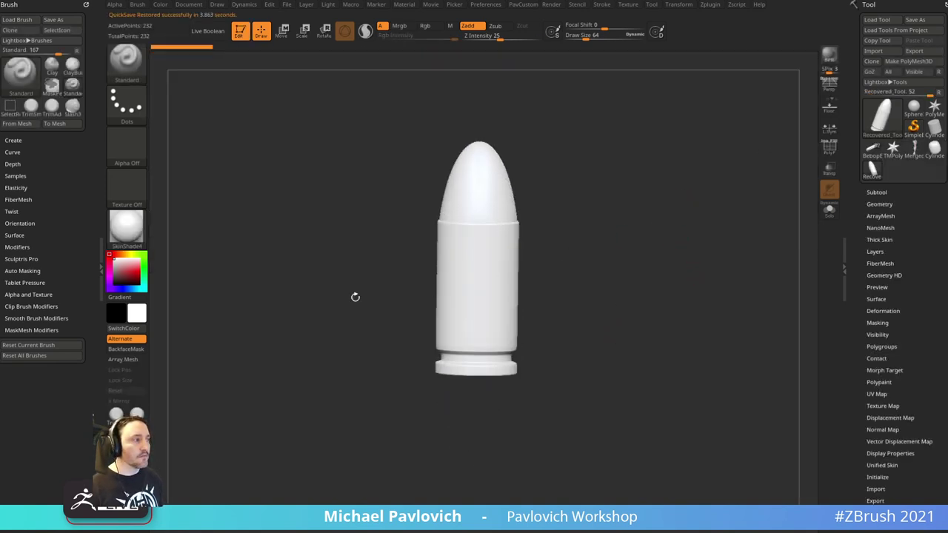
left_click(129, 229)
left_click(182, 238)
- Orient the bullet tip-down in the view and create a new InsertMesh brush from it
left_click_drag(660, 157, 647, 271)
key("b")
left_click(424, 513)
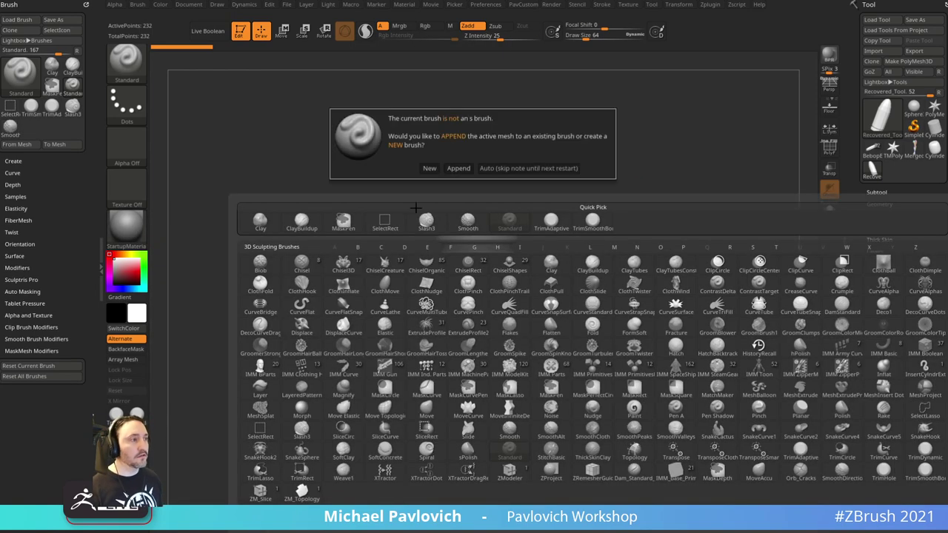
left_click(430, 168)
key("f")
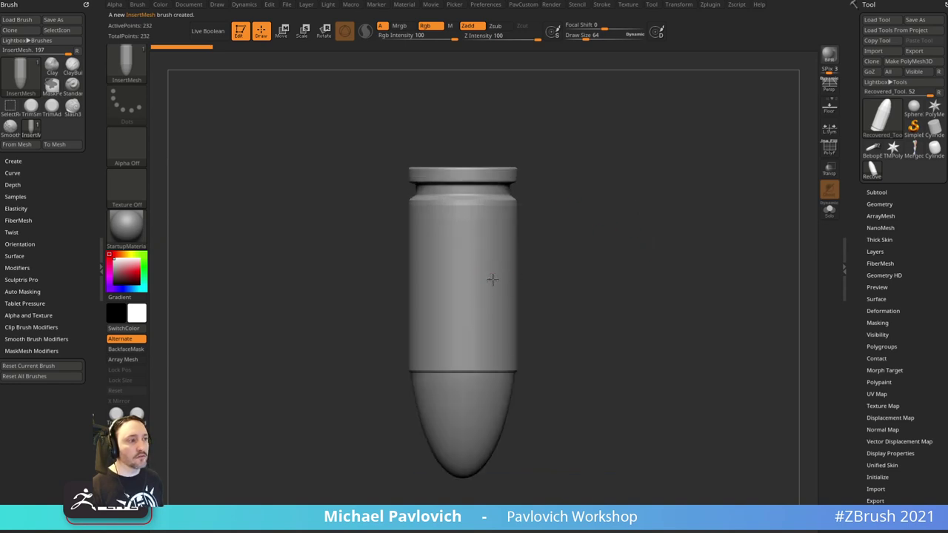
- Test the new InsertMesh brush by inserting small bullets on the casing's surface, and undo them
left_click_drag(494, 279, 538, 311)
left_click_drag(472, 331, 507, 375)
left_click_drag(445, 372, 477, 412)
left_click_drag(441, 408, 472, 430)
key("ctrl+z")
key("ctrl+z")
key("ctrl+z")
key("ctrl+z")
key("ctrl+z")
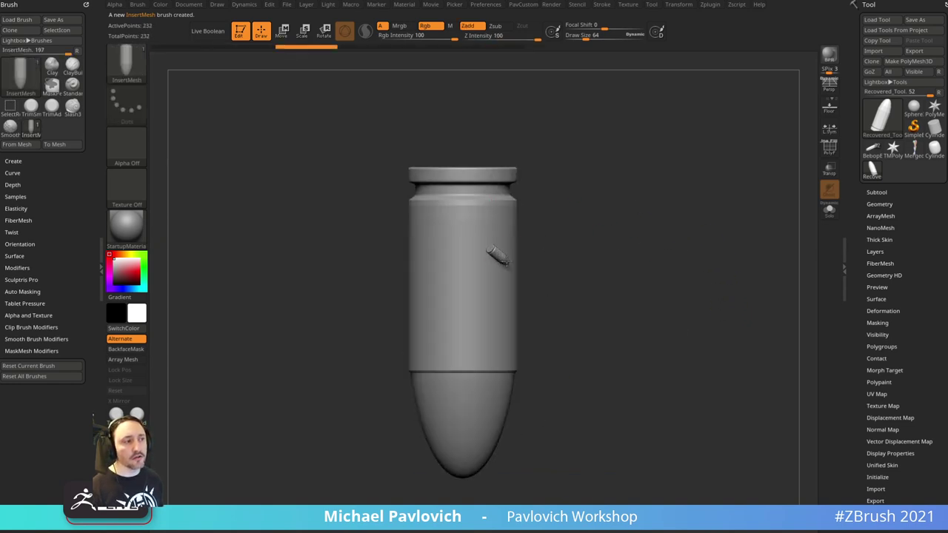
left_click_drag(505, 260, 487, 319)
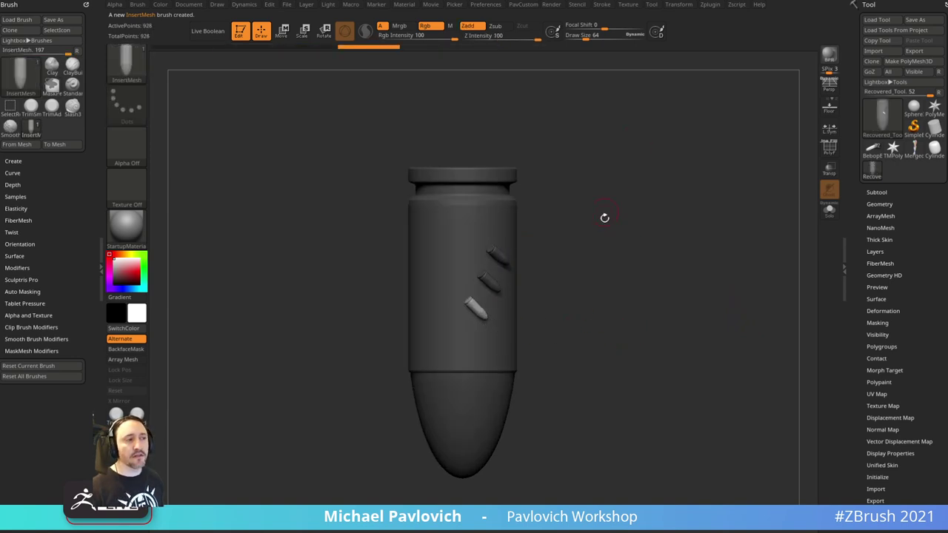
left_click_drag(604, 217, 696, 267)
key("ctrl+z")
key("ctrl+z")
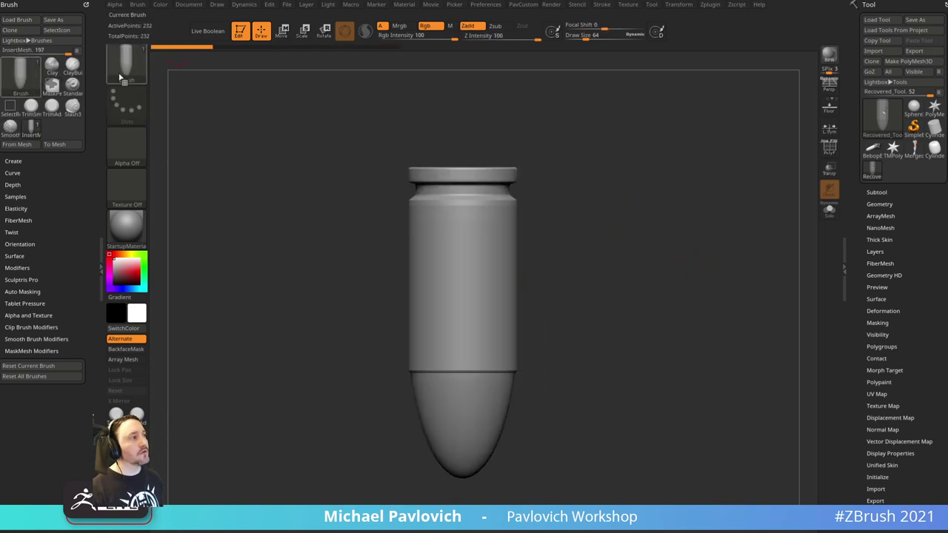
- Create a NanoMesh brush from the bullet
key("b")
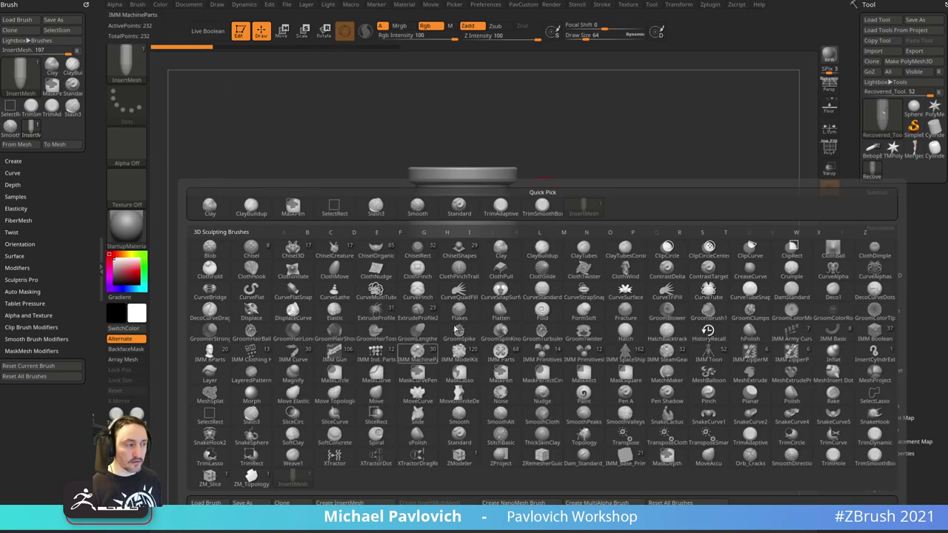
left_click(14, 161)
left_click(23, 195)
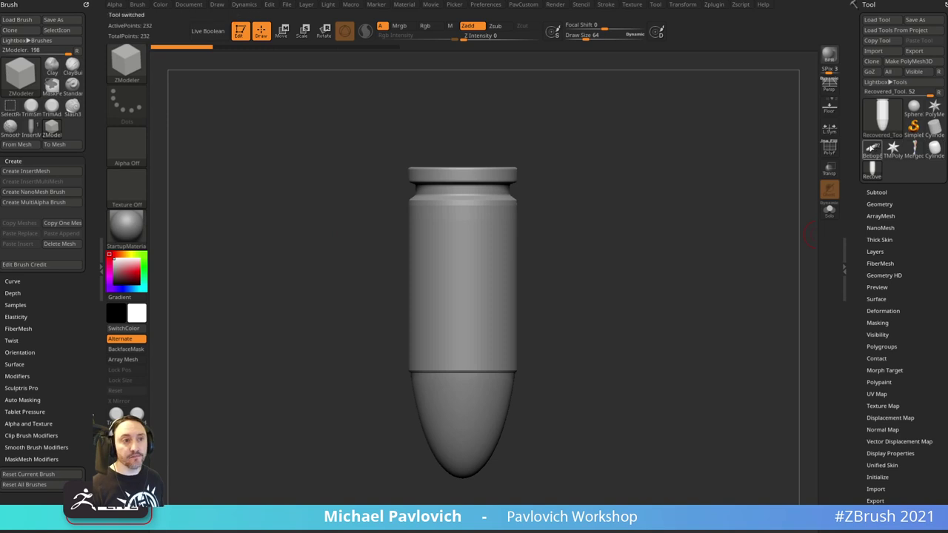
- Switch to the boar character tool, show the polyframe and apply the bullet NanoMesh to the chest strap
left_click(872, 149)
left_click_drag(694, 289, 722, 285)
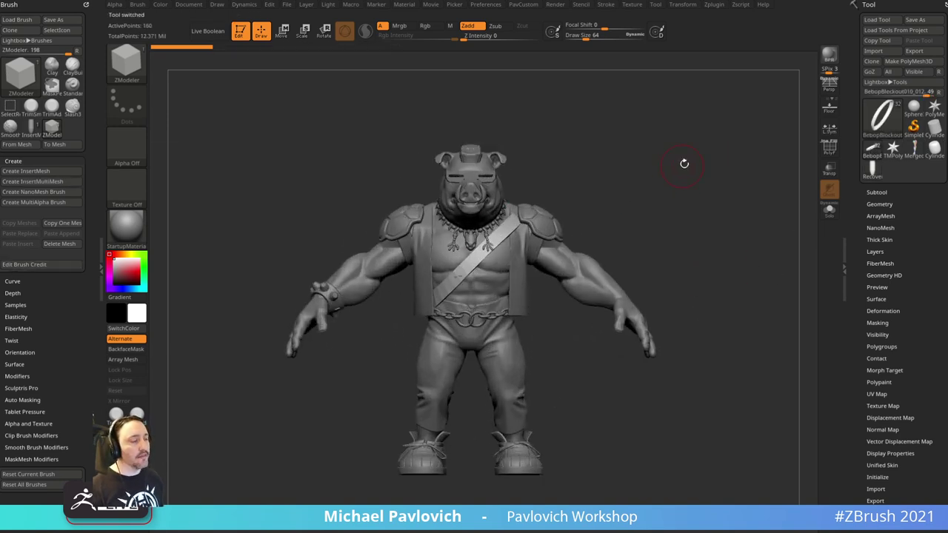
mouse_move(684, 163)
left_mouse_down("alt")
mouse_move(728, 152)
mouse_move(744, 192)
mouse_move(754, 172)
mouse_move(740, 200)
mouse_move(722, 169)
left_mouse_up("alt")
key("shift+f")
key("s")
mouse_move(573, 237)
left_mouse_down()
mouse_move(584, 237)
mouse_move(556, 230)
left_mouse_up()
- Pull the lower end of the chest strap into place against the torso with the Move brush
key("b")
key("m")
key("v")
key("s")
key("space")
left_click(562, 167)
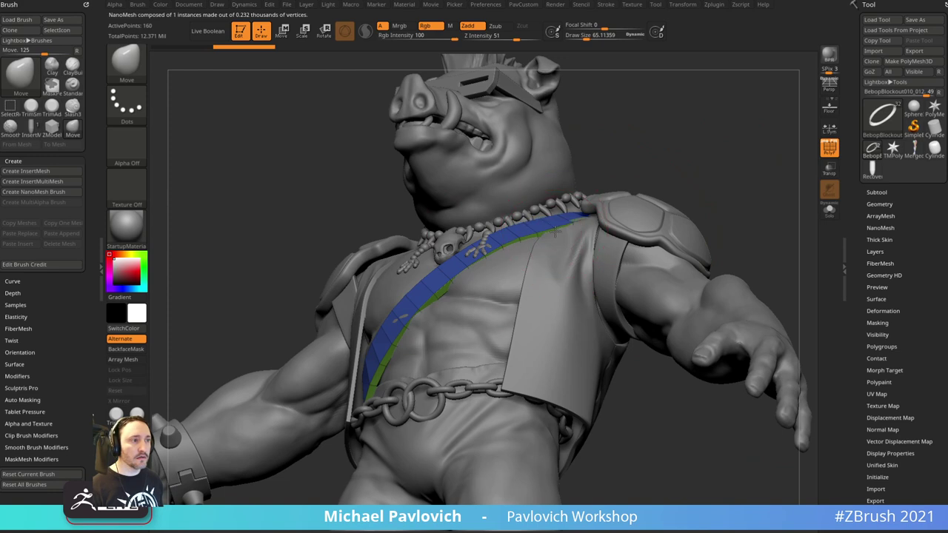
key("bracketright")
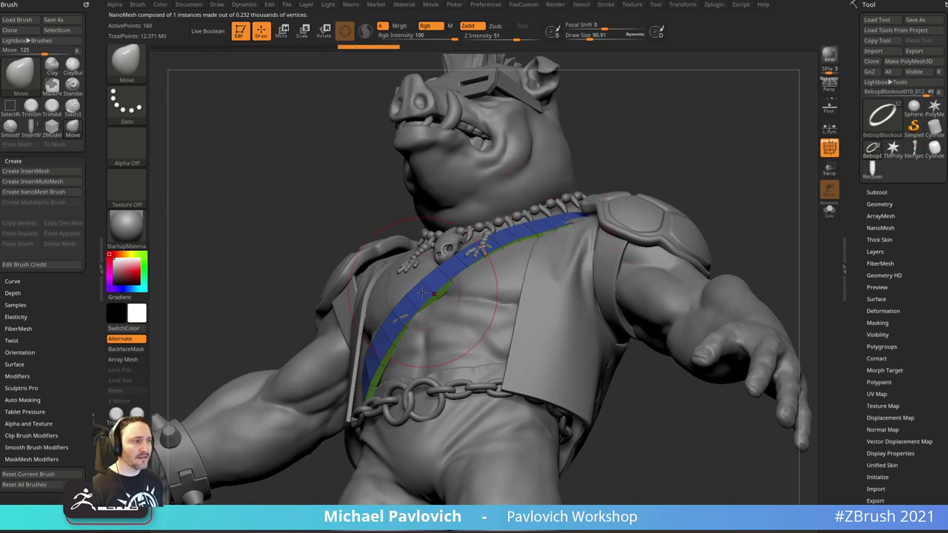
left_click_drag(376, 384, 374, 370)
key("s")
mouse_move(300, 302)
right_mouse_down()
mouse_move(304, 319)
mouse_move(677, 281)
right_mouse_up()
mouse_move(590, 232)
right_mouse_down()
mouse_move(459, 251)
mouse_move(481, 233)
right_mouse_up()
- Switch to the Standard brush, select the vest and lower it to subdivision level 1
key("b")
key("s")
key("t")
left_click(520, 215, "alt")
right_click_drag(644, 130, 680, 111, "shift")
left_click_drag(679, 110, 811, 183)
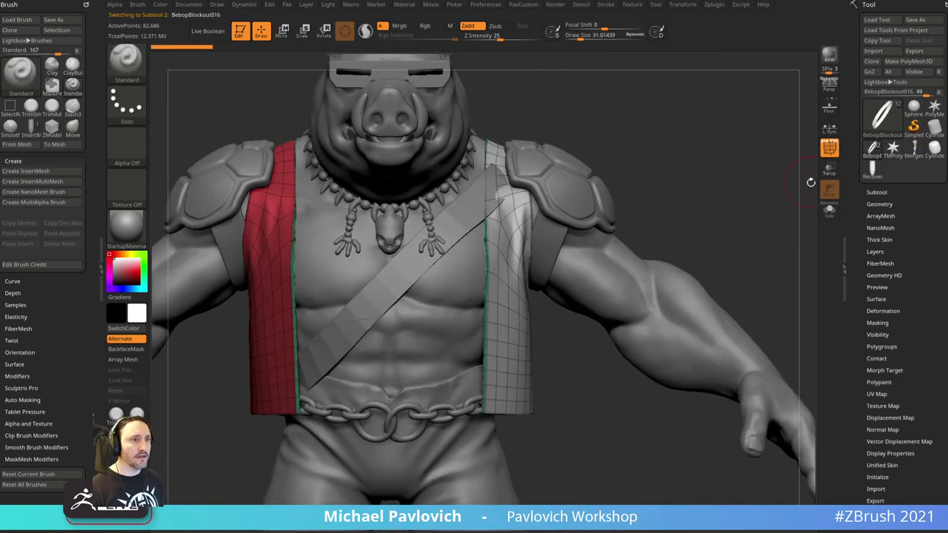
left_click(878, 204)
left_click_drag(883, 225, 856, 225)
- Reshape the vest's front edge and shoulder area around the chest strap with the Move brush
right_click_drag(703, 190, 568, 163)
key("s")
mouse_move(508, 197)
left_mouse_down()
mouse_move(519, 194)
mouse_move(472, 183)
left_mouse_up()
key("b")
key("m")
key("v")
key("[")
left_click_drag(563, 147, 496, 214)
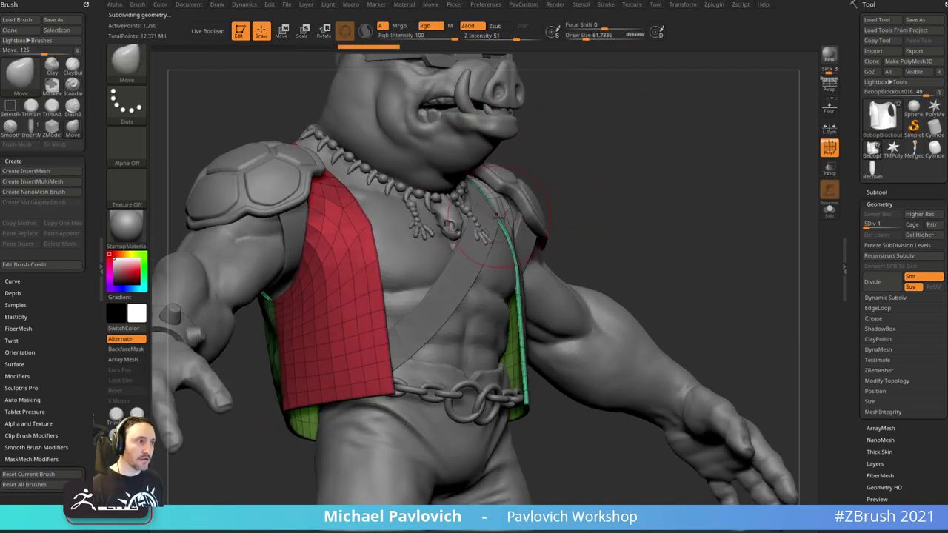
left_click_drag(590, 173, 452, 180)
key("[")
left_click_drag(510, 227, 503, 223)
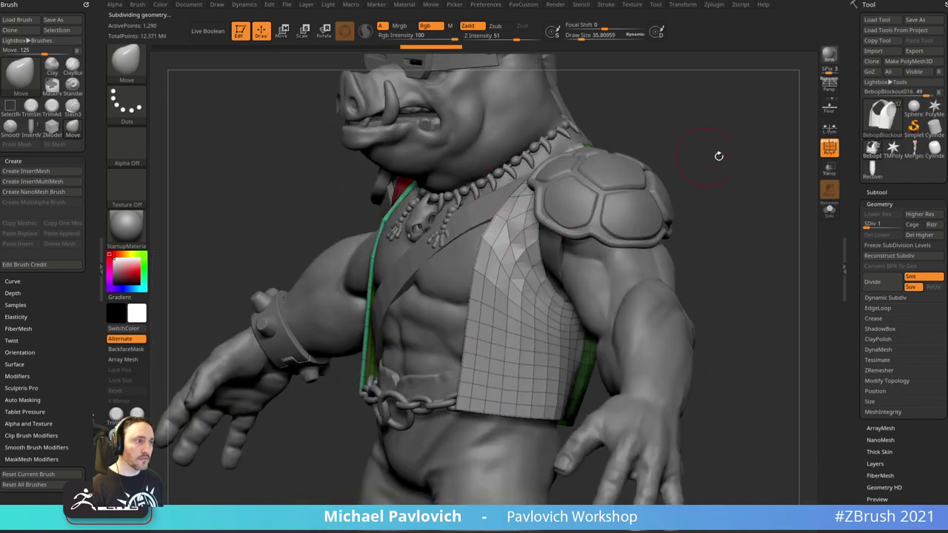
mouse_move(719, 155)
left_mouse_down()
mouse_move(777, 185)
mouse_move(785, 201)
mouse_move(755, 155)
left_mouse_up()
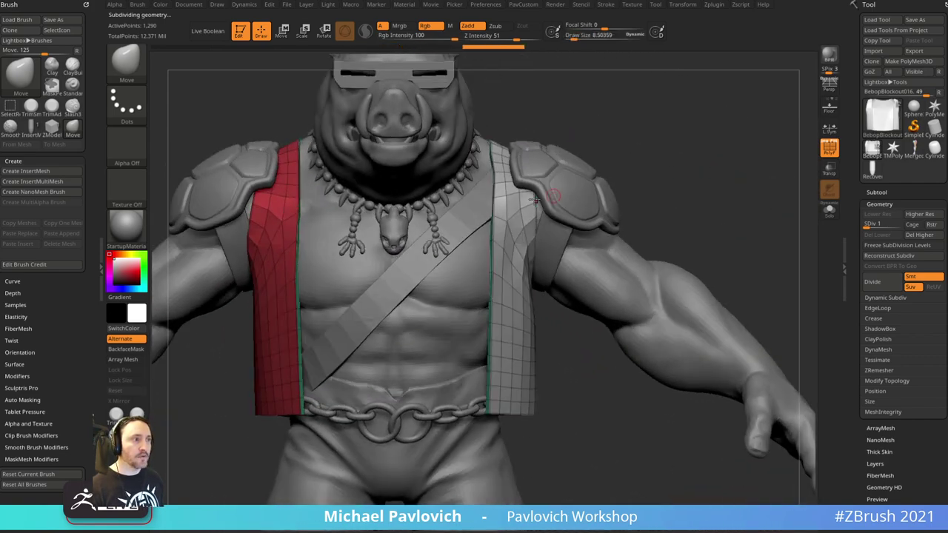
- Select the chest strap, check its fit from several angles, and set up the Standard brush with a draw size of about 7
left_click(482, 211, "alt")
left_click_drag(609, 110, 530, 214)
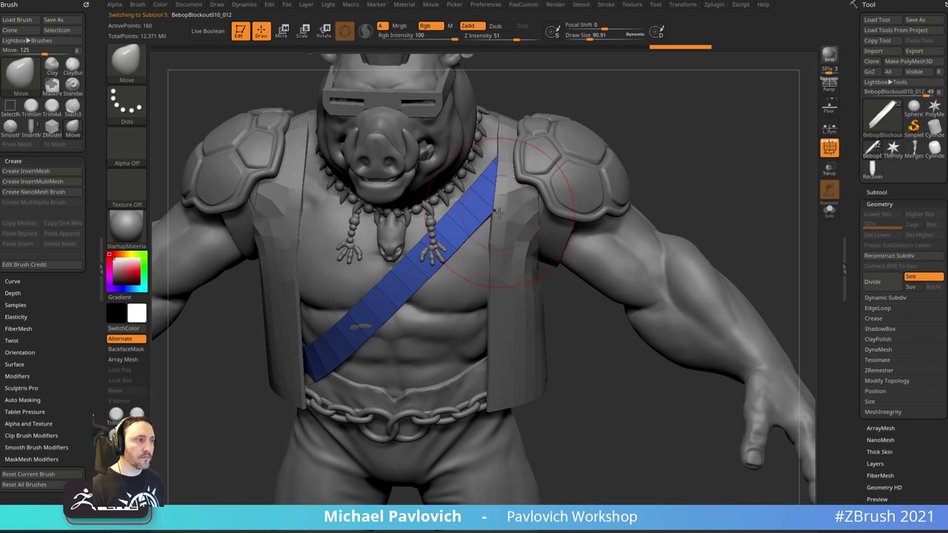
left_click_drag(683, 141, 470, 290)
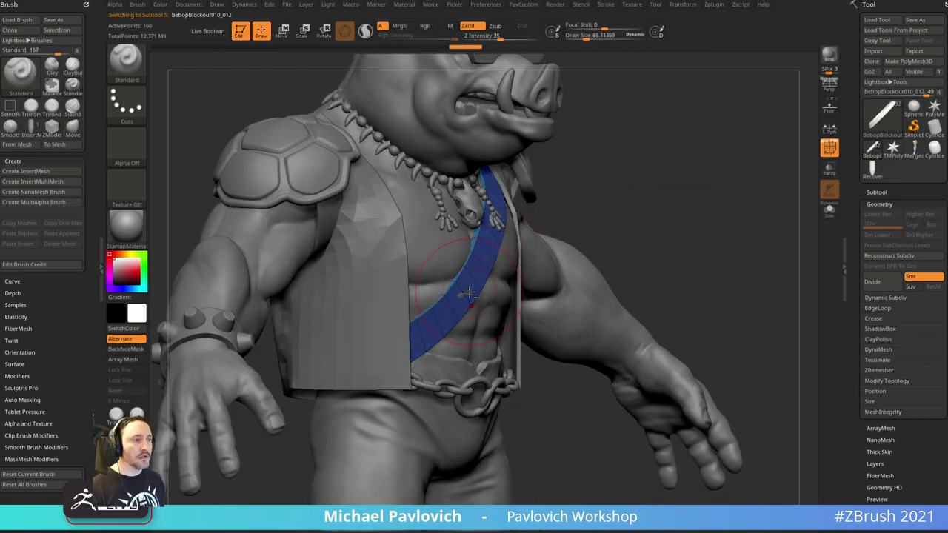
left_click_drag(668, 213, 665, 200, "shift")
key("b")
key("s")
key("t")
left_click_drag(719, 148, 737, 124)
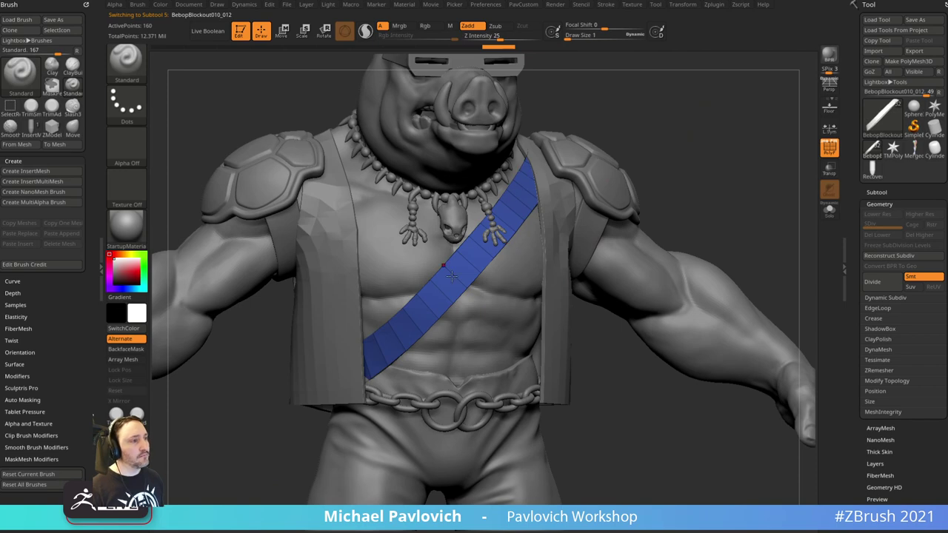
key("s")
left_click(695, 181)
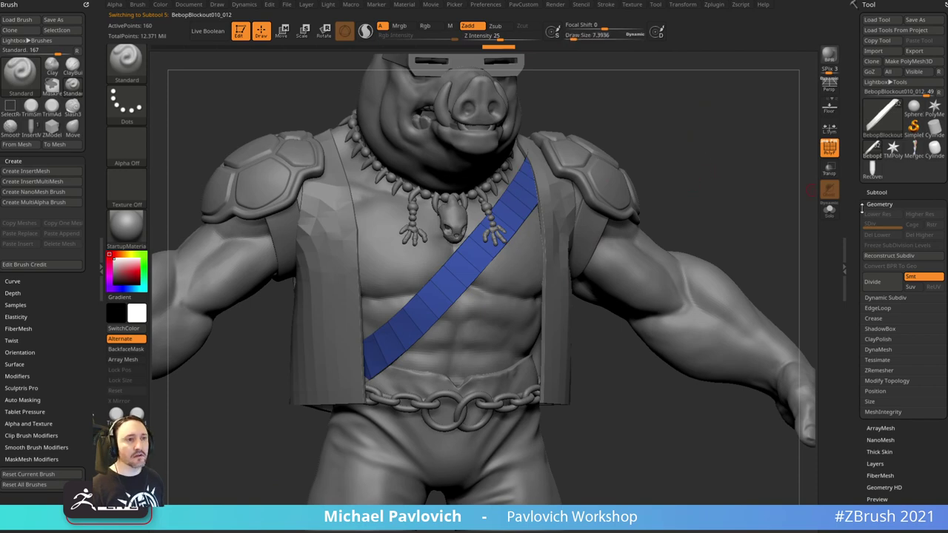
- Duplicate the chest strap subtool and select the duplicate
left_click(877, 193, "shift")
left_click_drag(853, 205, 853, 38)
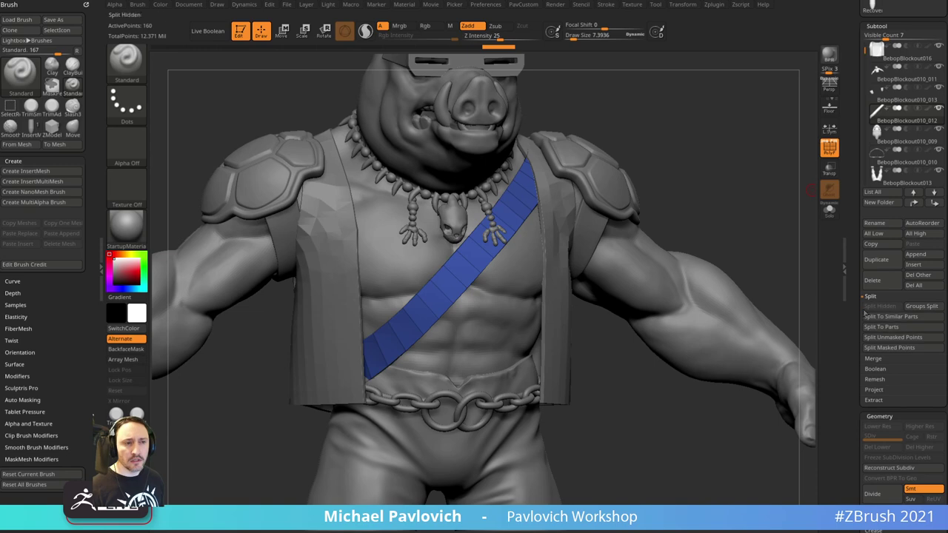
left_click_drag(852, 308, 852, 284)
left_click(871, 234)
key("Down")
- Isolate the outer front face of the duplicated chest strap and delete the rest of its geometry
mouse_move(760, 141)
left_mouse_down()
mouse_move(763, 185)
mouse_move(758, 162)
left_mouse_up()
left_click(824, 208)
left_click(511, 163, "ctrl+shift")
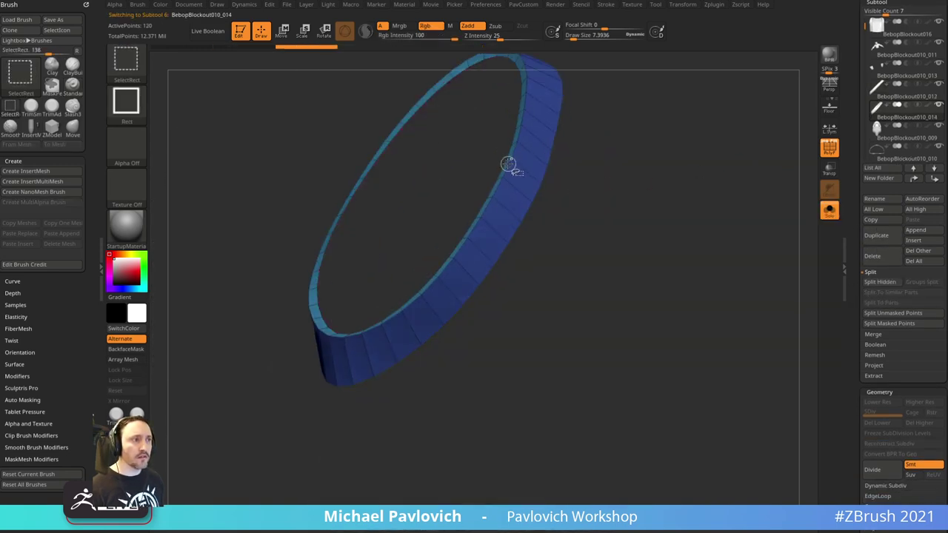
left_click(508, 161, "ctrl+shift")
key("1")
left_click(664, 231)
left_click_drag(645, 235, 685, 221)
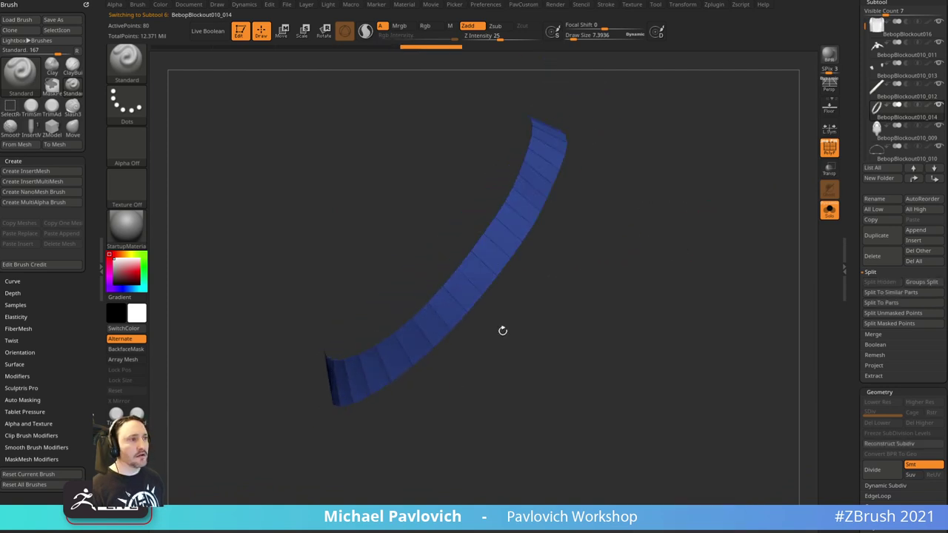
left_click_drag(502, 331, 662, 256)
left_click(829, 211)
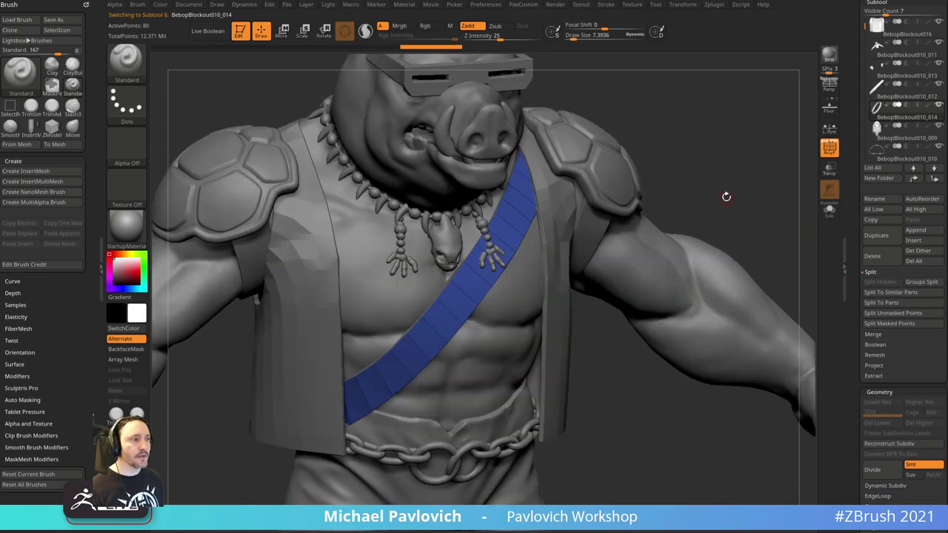
- With the ZModeler brush at a draw size of about 14, mark the strap faces exposed across the chest as a temporary polygroup
key("s")
left_click(698, 180)
left_click_drag(685, 186, 663, 190)
key("b")
key("z")
key("m")
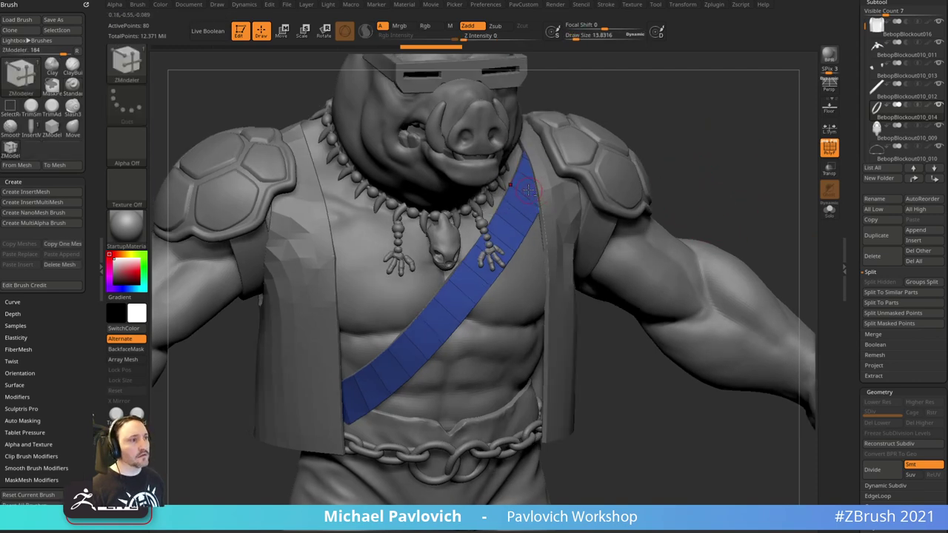
left_click(830, 210)
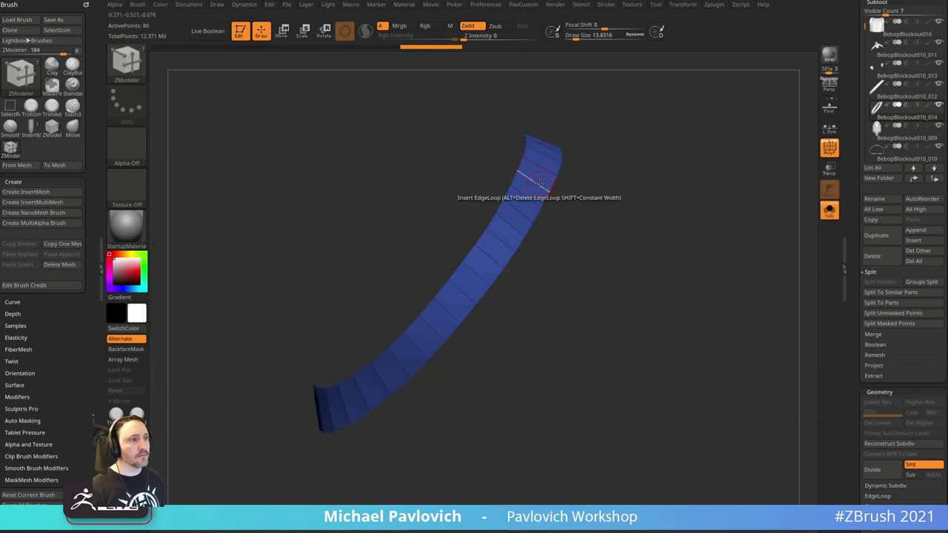
left_click_drag(542, 171, 486, 262, "alt")
left_click(825, 209)
left_click_drag(716, 176, 749, 151)
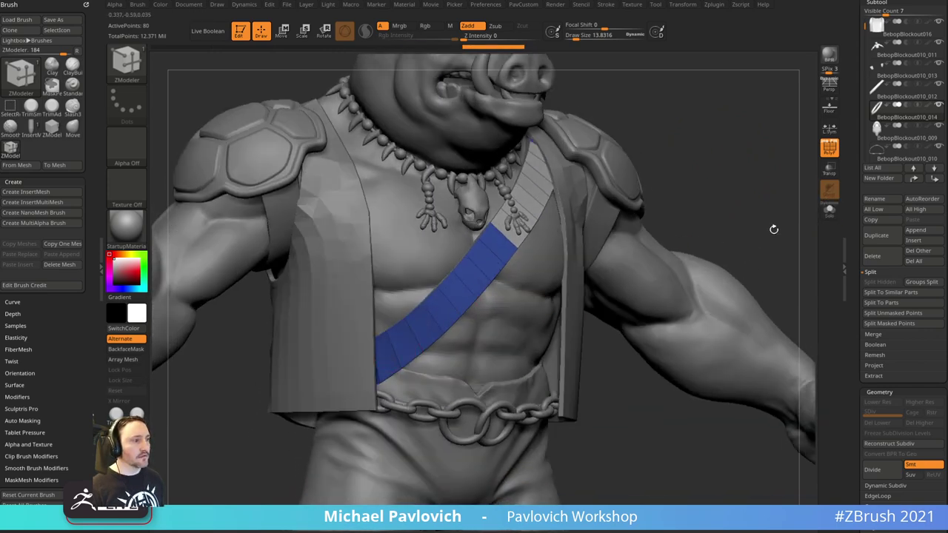
key("alt+s")
left_click_drag(388, 354, 497, 245, "alt")
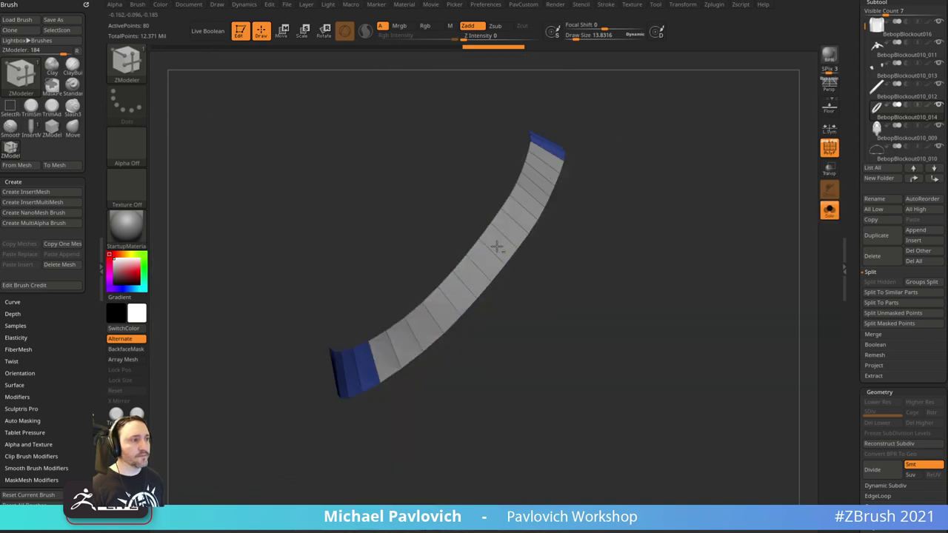
- Isolate the marked strap faces, delete the hidden ones, and check the remaining strip against the body
left_click(506, 210, "ctrl+shift")
key("1")
left_click(681, 219)
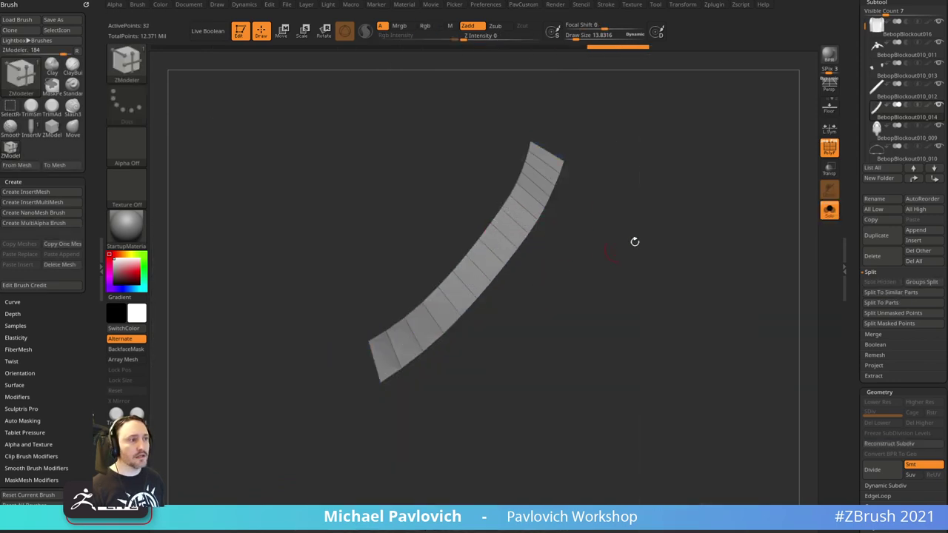
left_click(831, 211)
left_click(829, 149)
left_click_drag(802, 155, 757, 184)
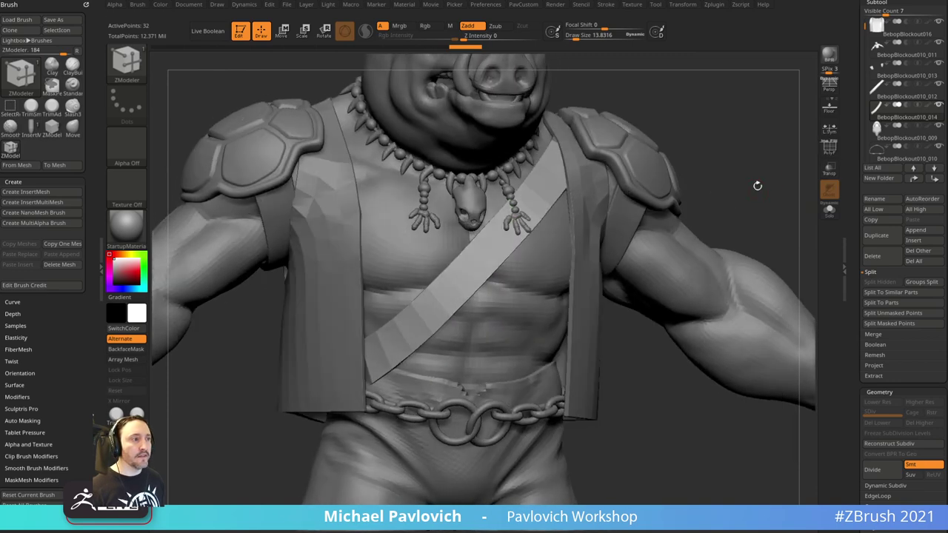
left_click(825, 148)
left_click_drag(803, 159, 776, 185)
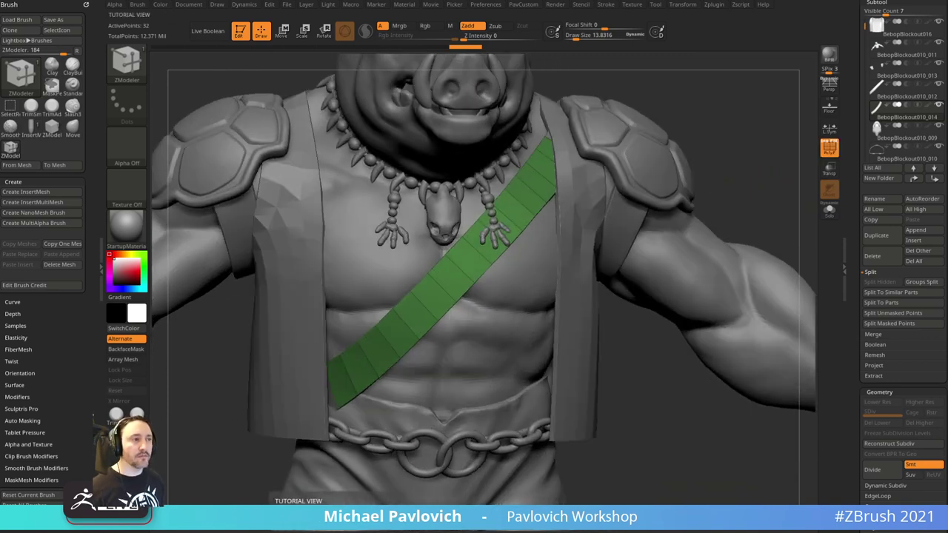
left_click_drag(736, 163, 750, 167)
- Open the Modify Topology options in the Geometry settings and review the Unweld All option
left_click_drag(855, 271, 850, 231)
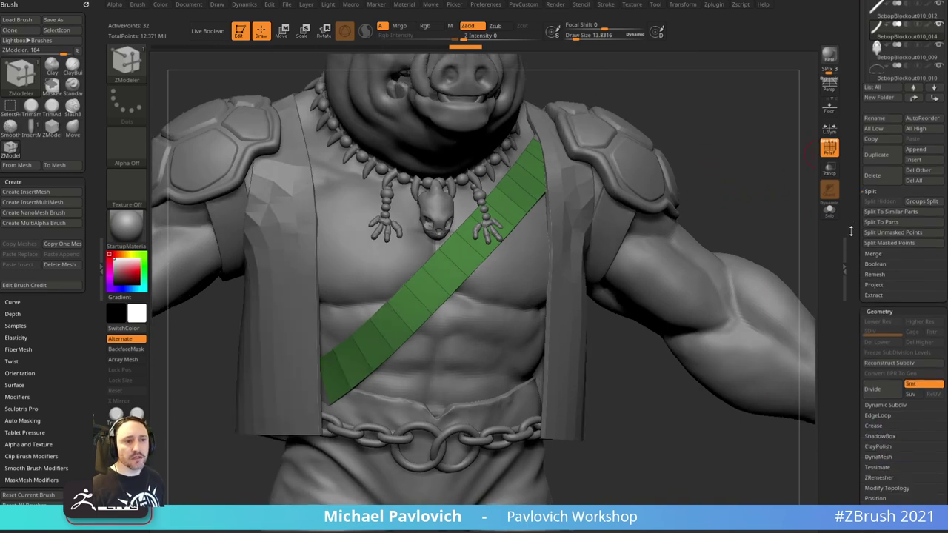
scroll(850, 231, "down", 1)
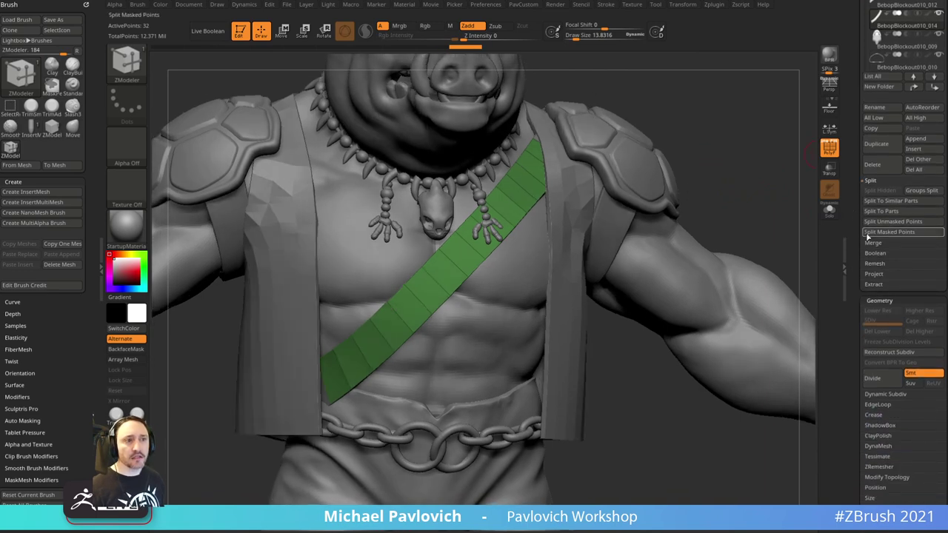
key("shift")
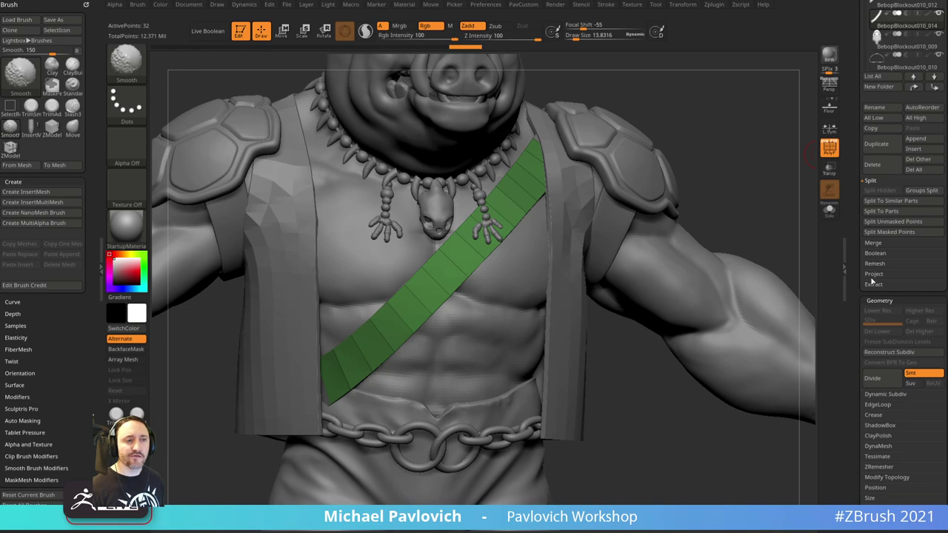
left_click_drag(852, 397, 851, 137)
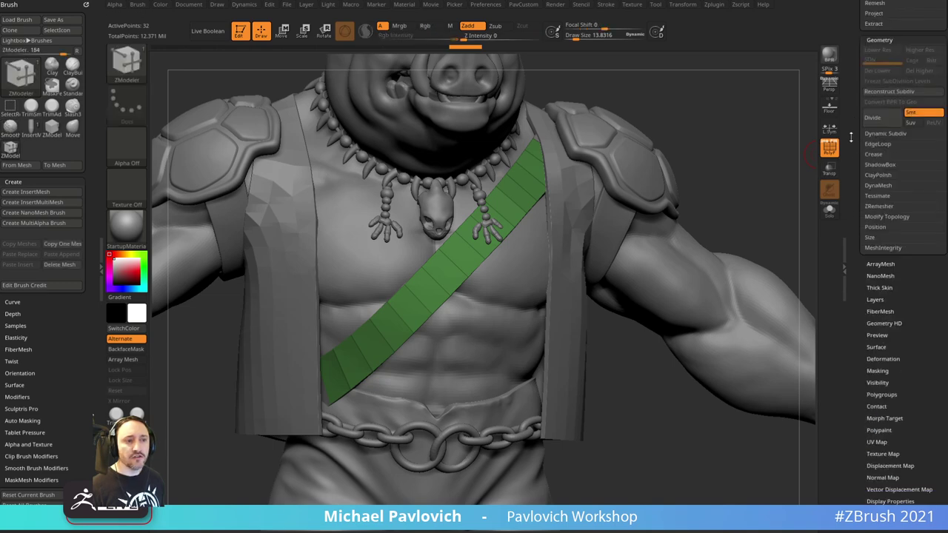
left_click(884, 217, "shift")
left_click_drag(861, 290, 864, 226)
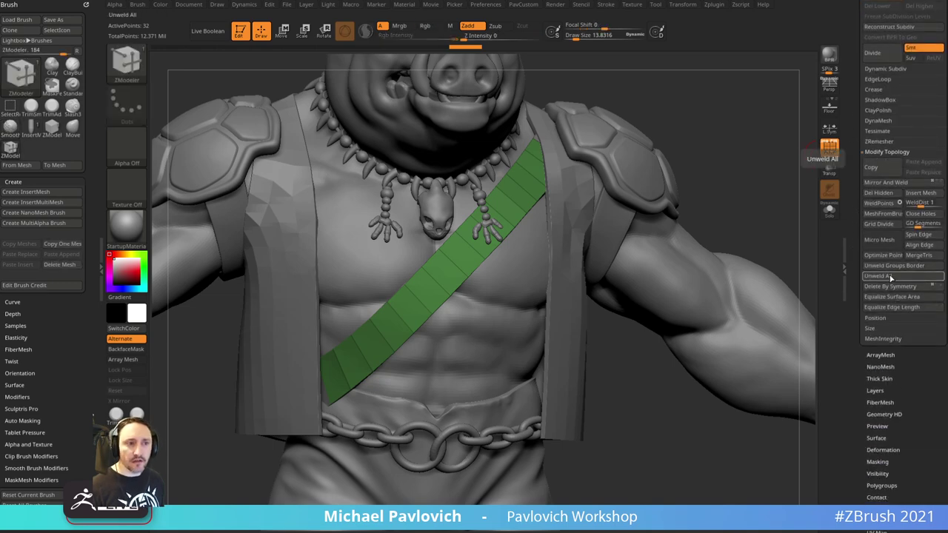
- Set the ZModeler edge action to Bevel and bevel each crosswise edge loop along the isolated strap into a narrow strip
left_click(829, 214)
left_click_drag(778, 205, 775, 216)
key("space")
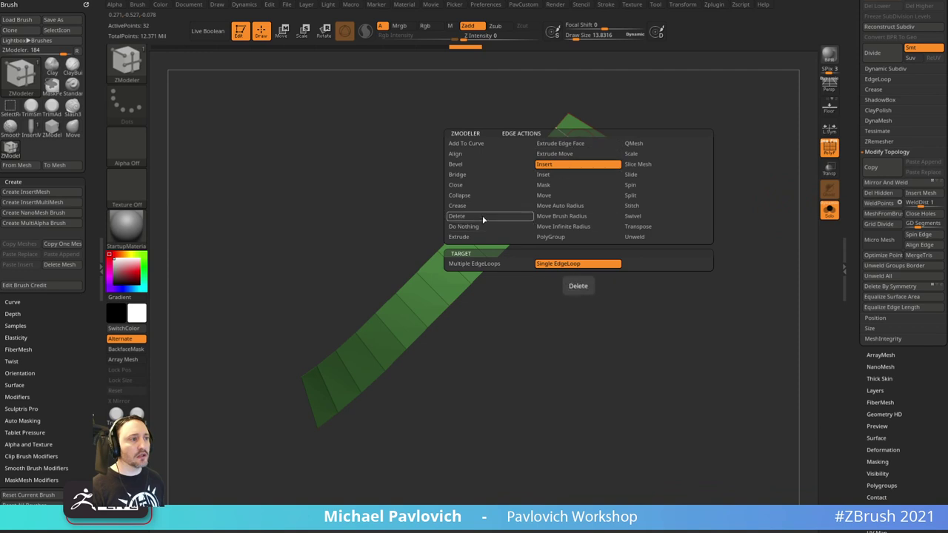
left_click(481, 165)
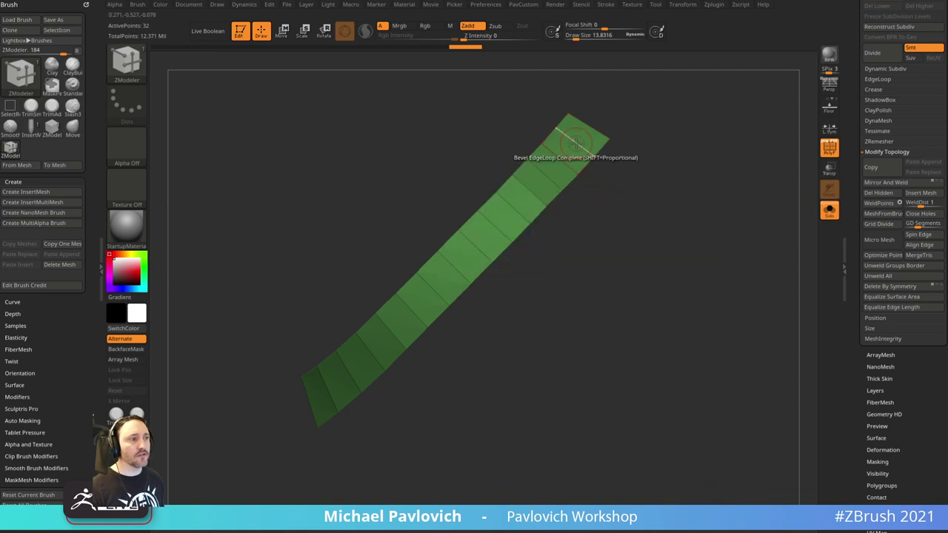
left_click(579, 143)
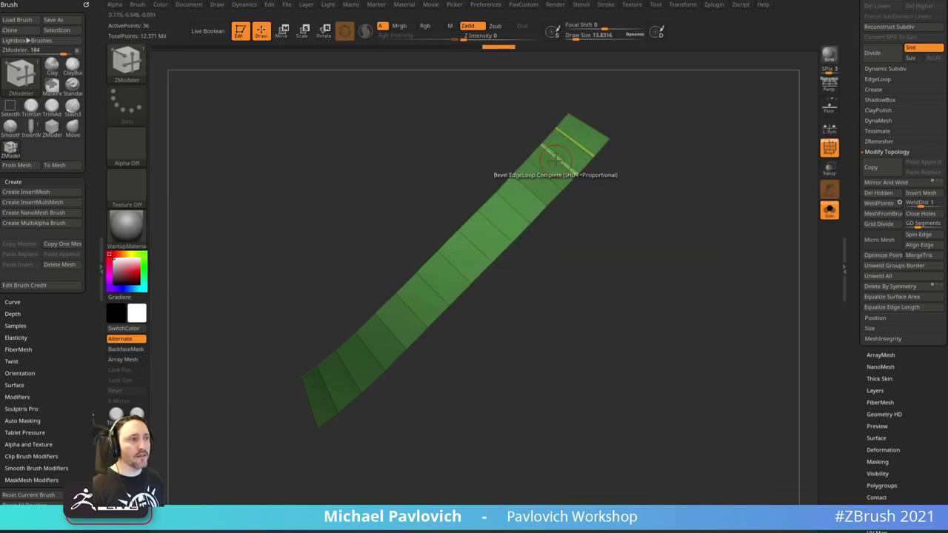
left_click(556, 157)
left_click(540, 174)
left_click(531, 193)
left_click_drag(546, 265, 591, 193)
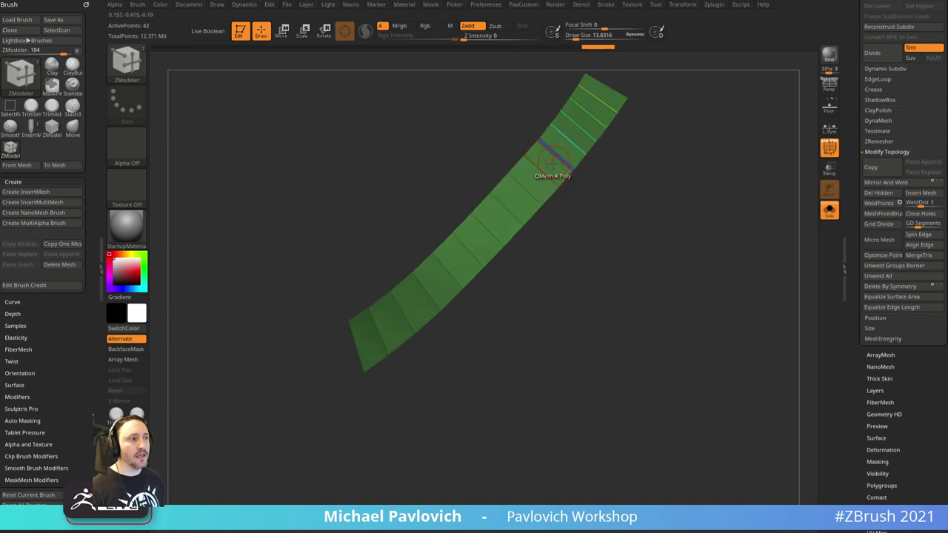
left_click(530, 178)
left_click(508, 211)
right_click_drag(508, 213, 486, 224)
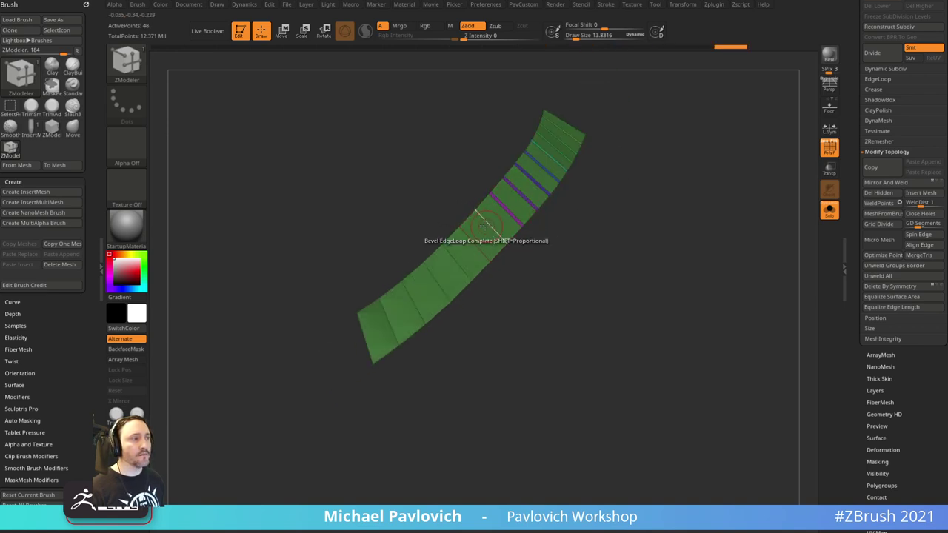
left_click(487, 223)
left_click(474, 247)
left_click(454, 262)
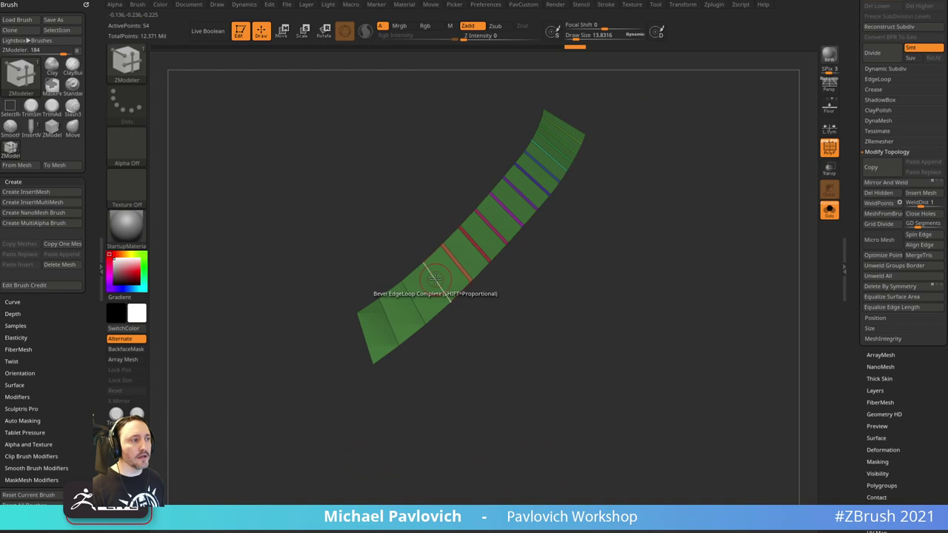
left_click(436, 279)
left_click(412, 301)
left_click(390, 317)
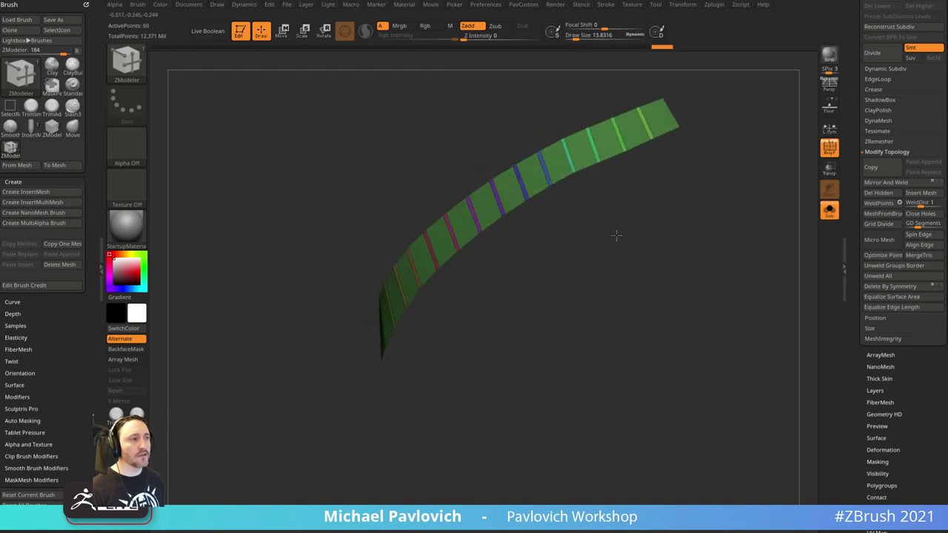
- Isolate the wide green strap segments and delete the hidden narrow bevel strips between them
left_click(378, 302, "ctrl+shift")
key("2")
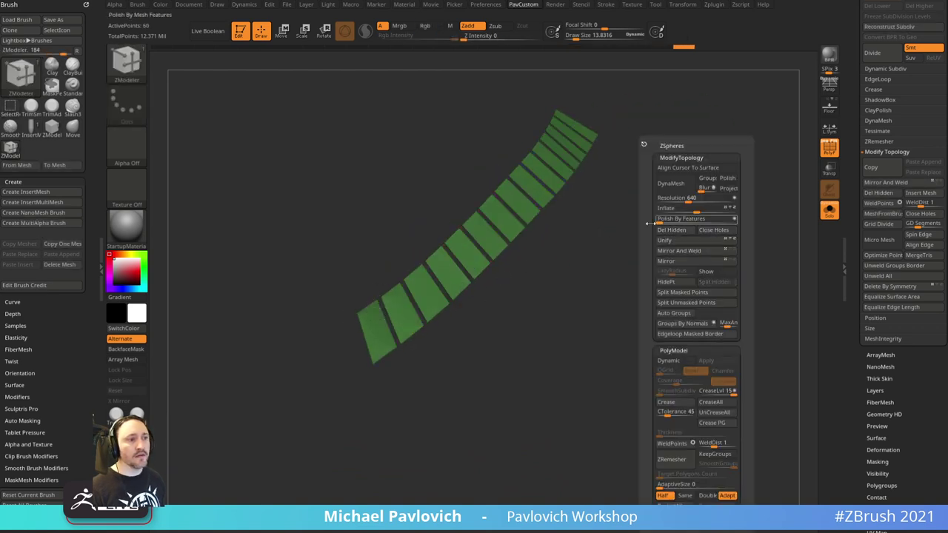
left_click(654, 222)
right_click_drag(656, 226, 644, 283)
- Insert the bullet NanoMesh on all strap segments with the custom ZModeler brush, targeting the polygroup and scaling the bullets to a size of about 0.536
key("b")
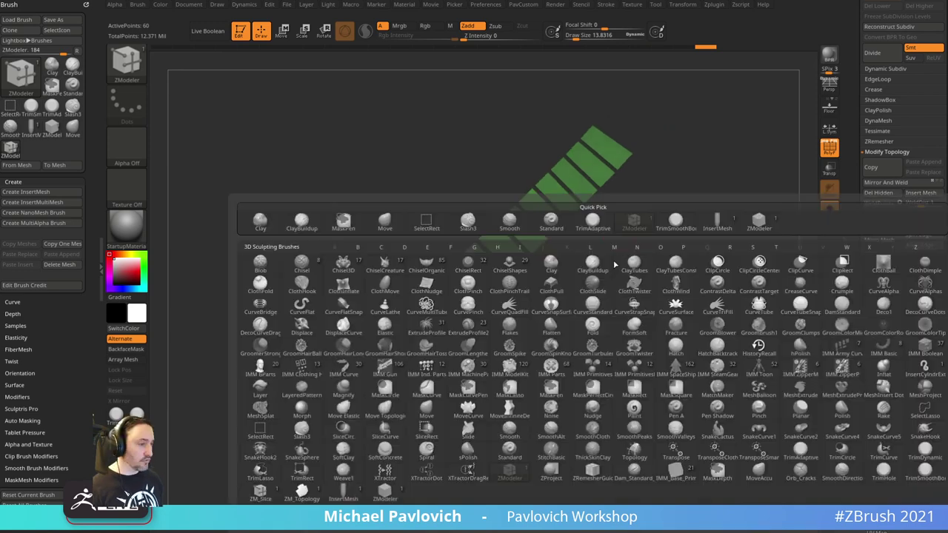
left_click(388, 495)
left_click_drag(633, 332, 610, 289)
key("space")
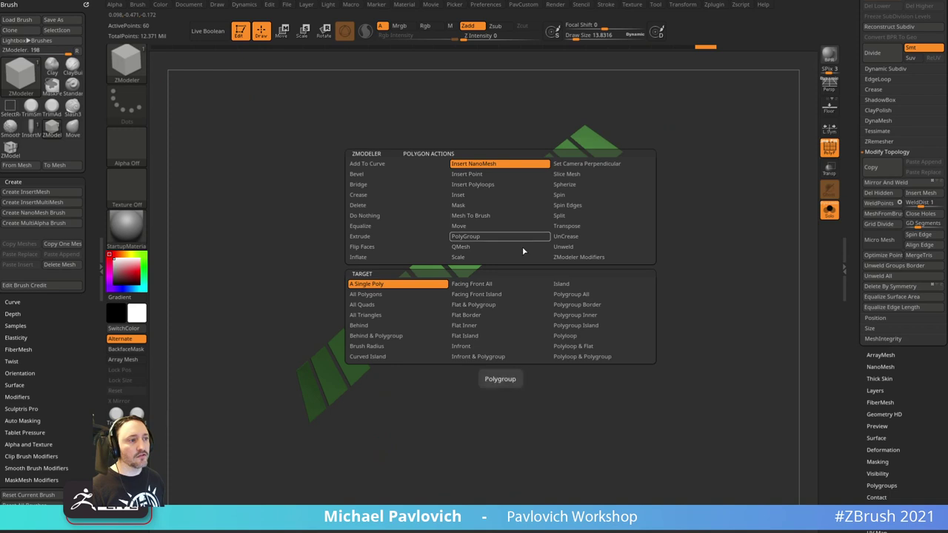
left_click(581, 302)
left_click_drag(588, 274, 563, 256)
left_click(511, 215)
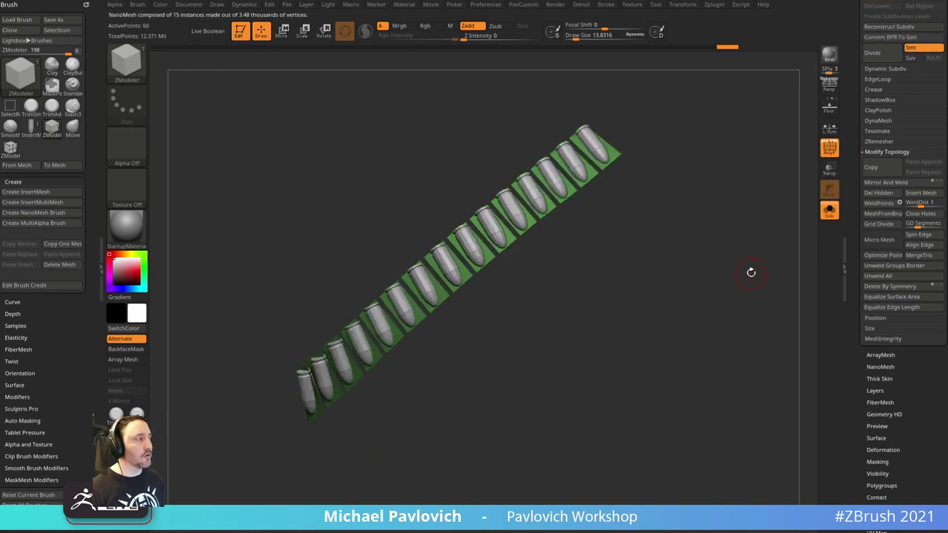
key("ctrl+z")
left_click_drag(509, 216, 683, 203)
- Show the whole character again and turn off the display of the NanoMesh placement polygons
left_click(828, 210)
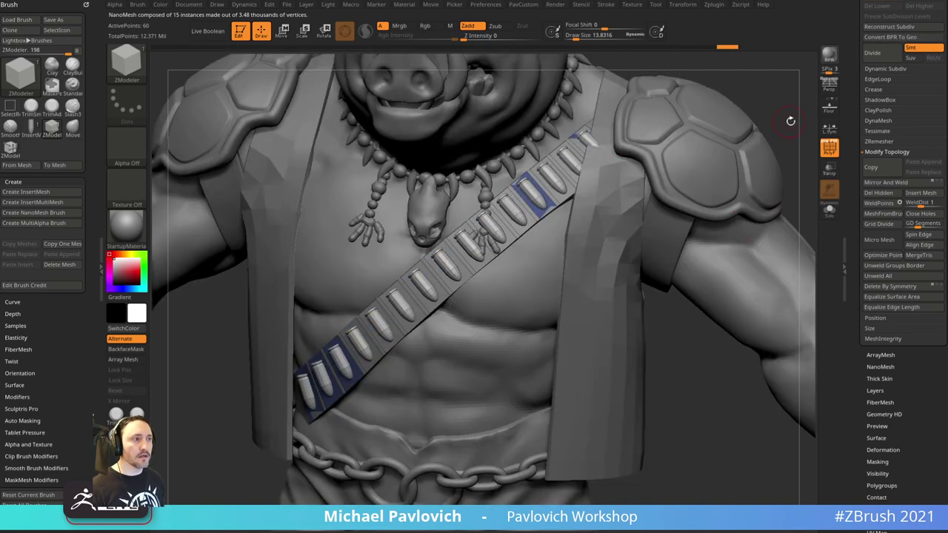
left_click_drag(790, 120, 751, 184)
left_click_drag(852, 191, 867, 109)
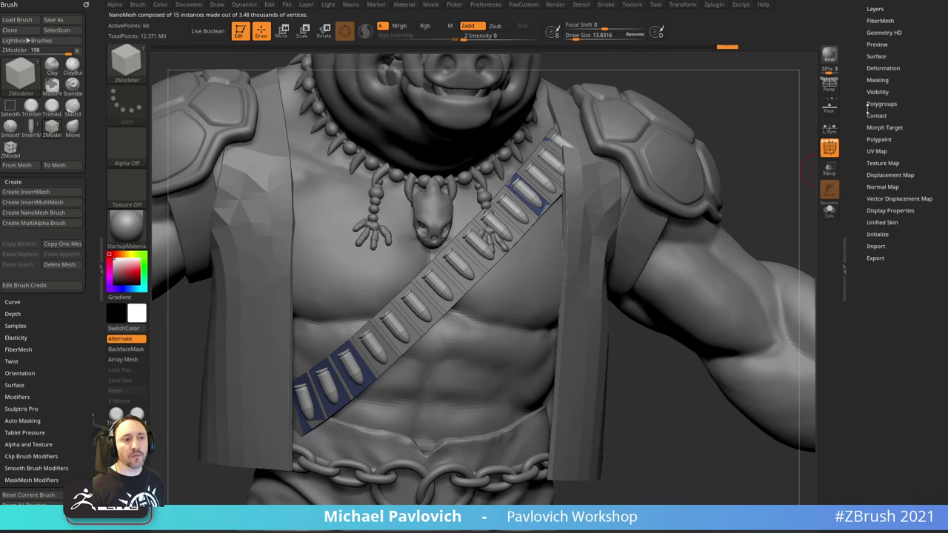
left_click_drag(856, 67, 852, 110)
left_click(881, 109)
left_click_drag(782, 122, 777, 149)
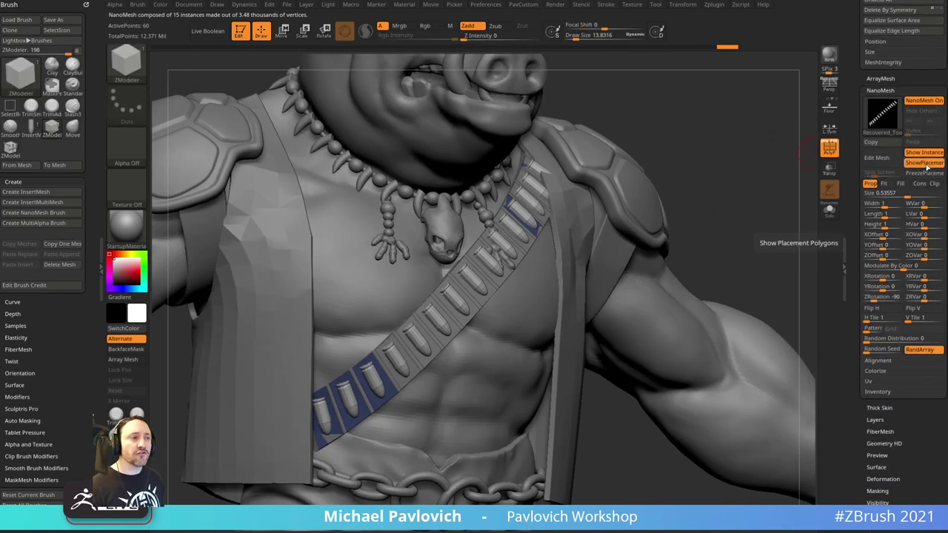
left_click(924, 163)
left_click_drag(616, 226, 746, 137)
left_click_drag(858, 282, 863, 253)
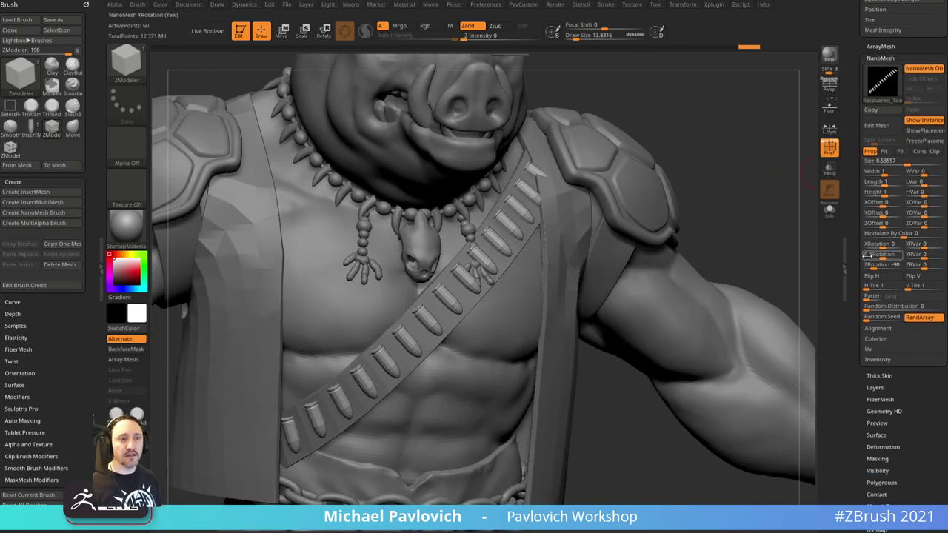
left_click_drag(780, 255, 782, 223)
- Try to move the bullets on the strap with the transform gizmo
key("w")
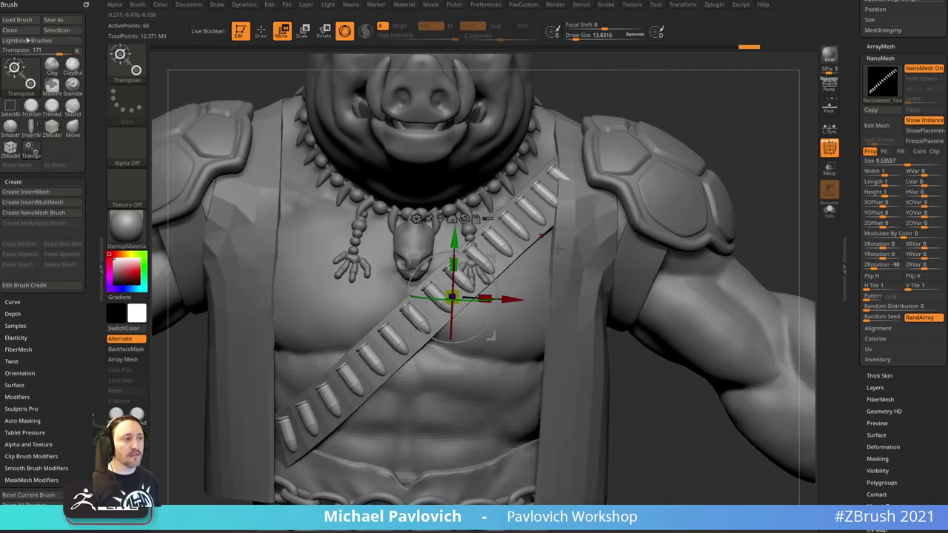
left_click_drag(489, 259, 473, 238)
key("ctrl+z")
- Offset the NanoMesh bullets by about 0.202 in Z and 0.667 in Y and return to Draw mode
left_click_drag(776, 215, 879, 225)
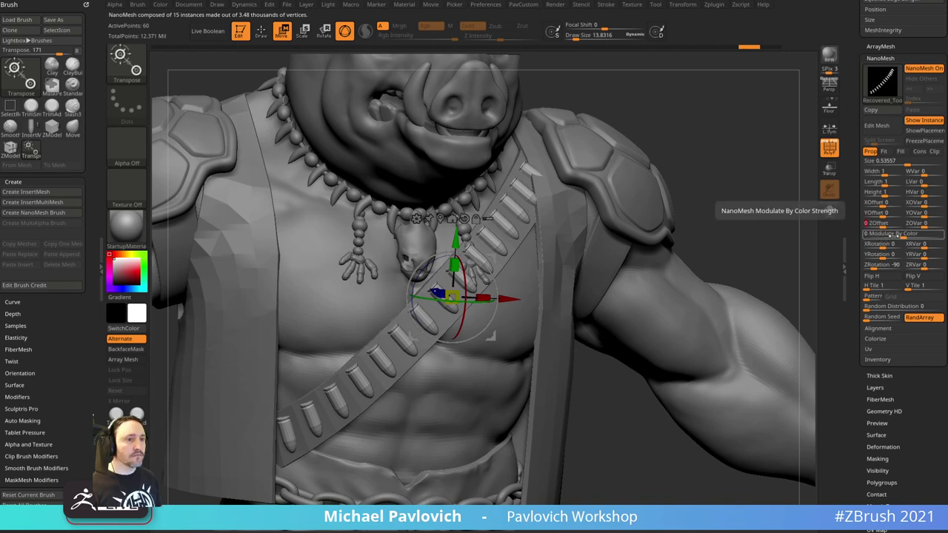
left_click_drag(770, 231, 893, 224)
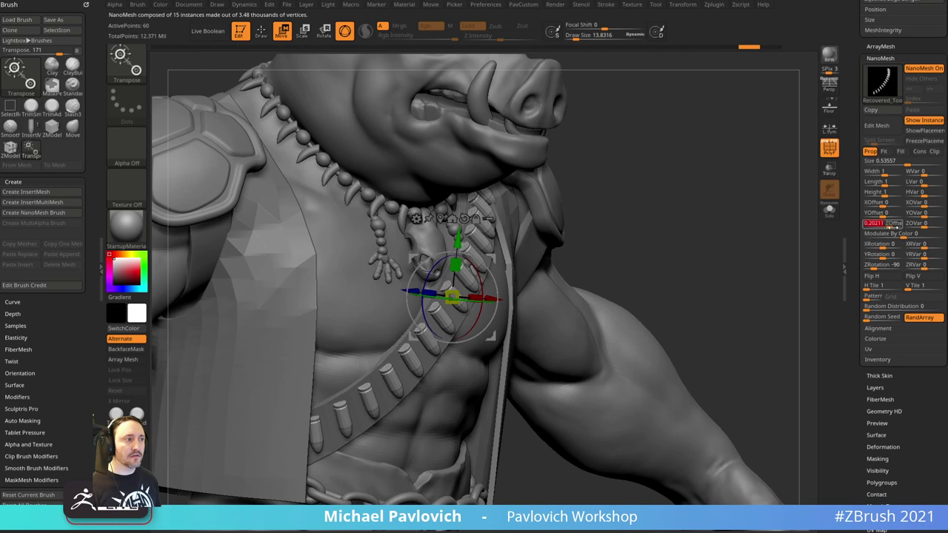
left_click_drag(760, 262, 700, 259)
left_click_drag(889, 212, 893, 213)
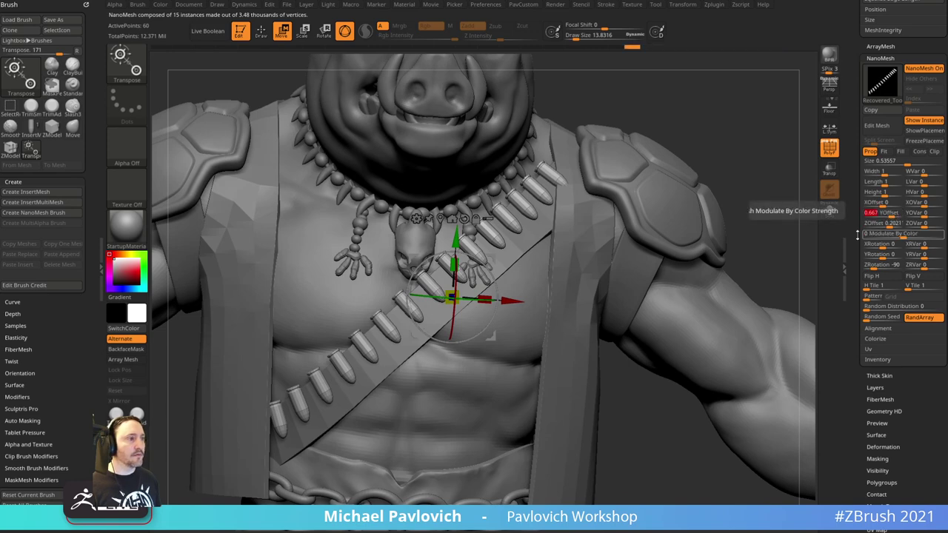
key("q")
left_click_drag(813, 242, 813, 201)
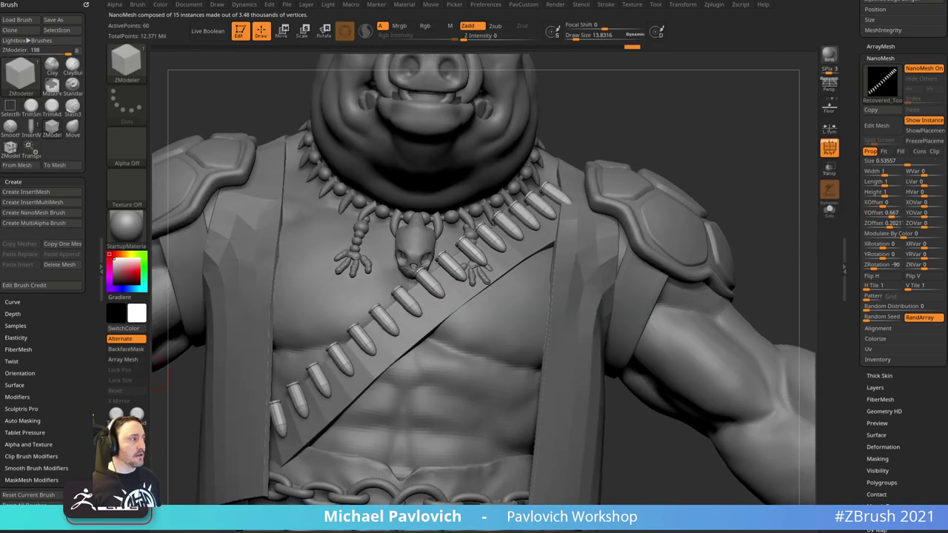
- Switch to the browser and examine the bandolier reference photos, comparing how bullets and shells are arranged on the straps
right_click_drag(1, 331, 331, 305)
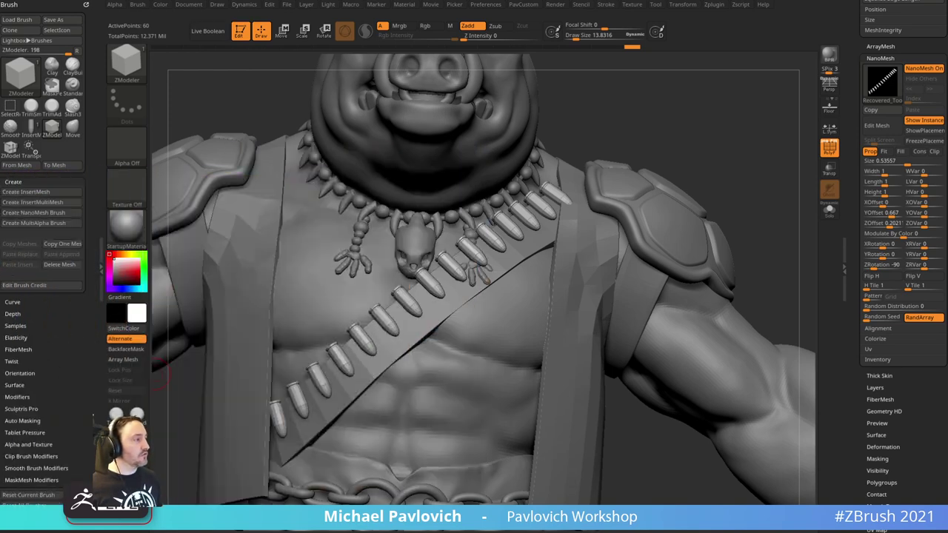
left_click_drag(671, 111, 731, 113)
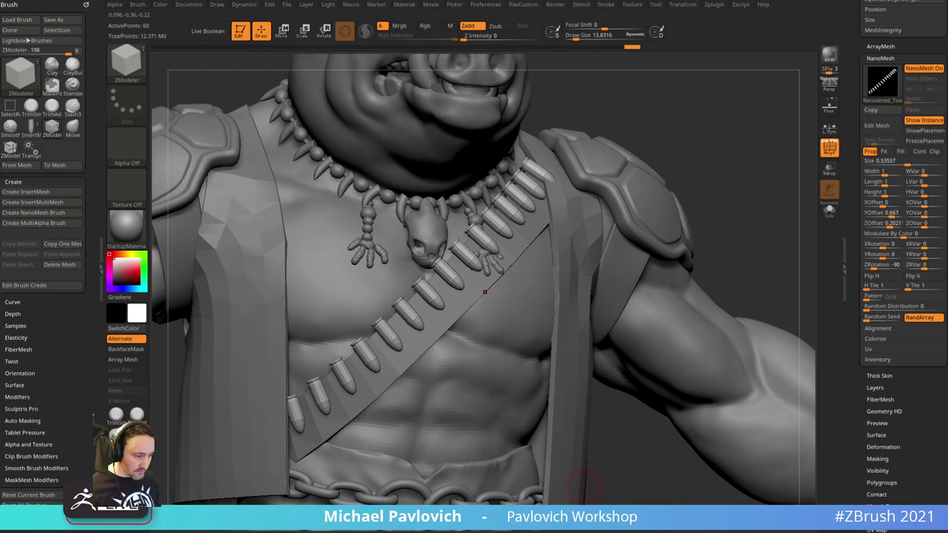
key("alt+Tab")
scroll(505, 160, "down", 3)
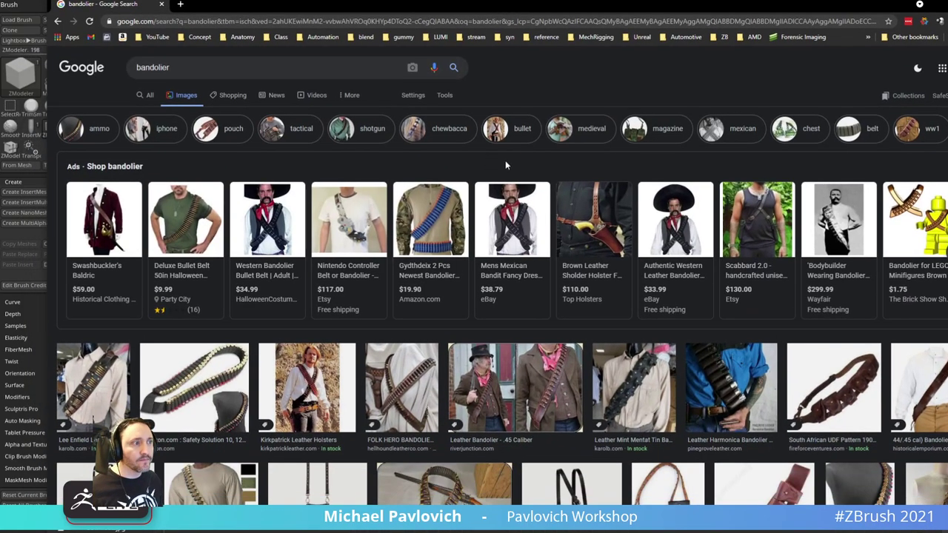
left_click(455, 334)
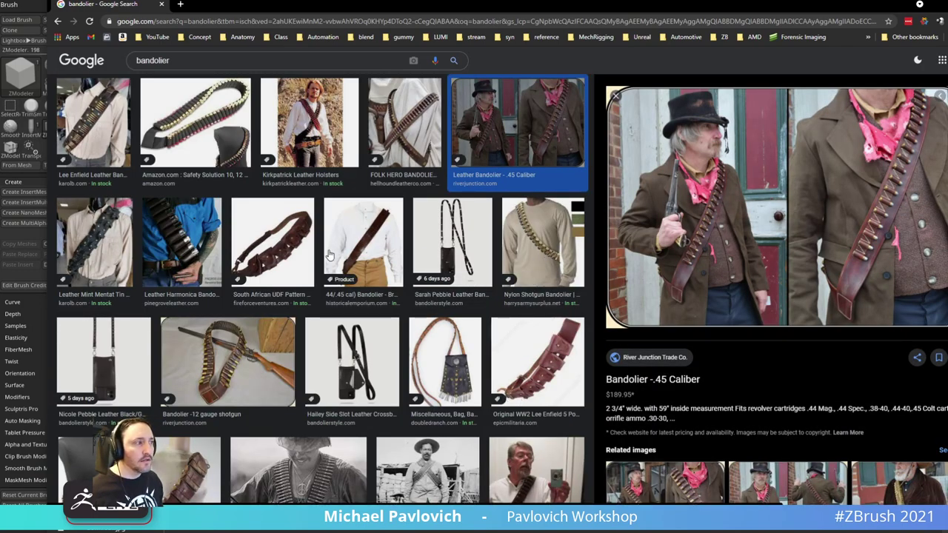
left_click(320, 133)
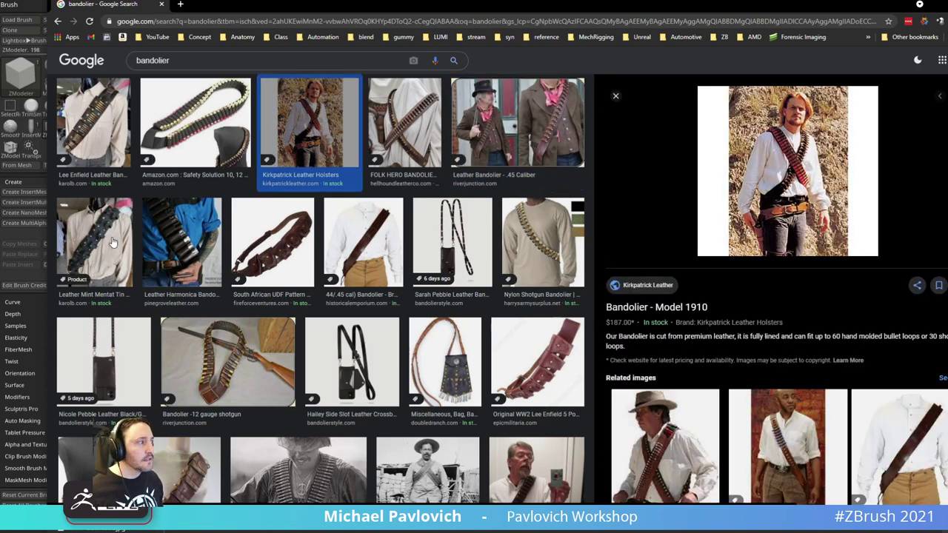
left_click(181, 237)
scroll(395, 323, "down", 1)
scroll(394, 323, "up", 5)
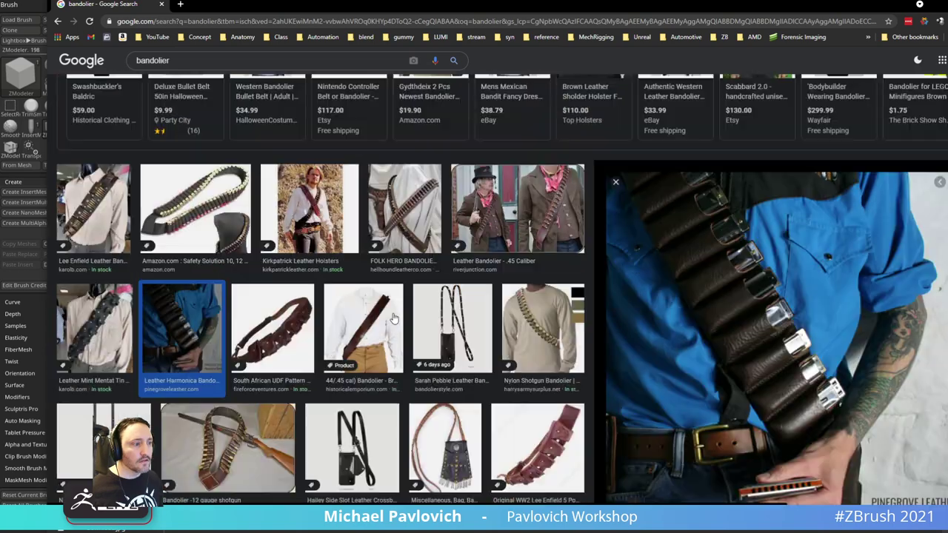
left_click(233, 323)
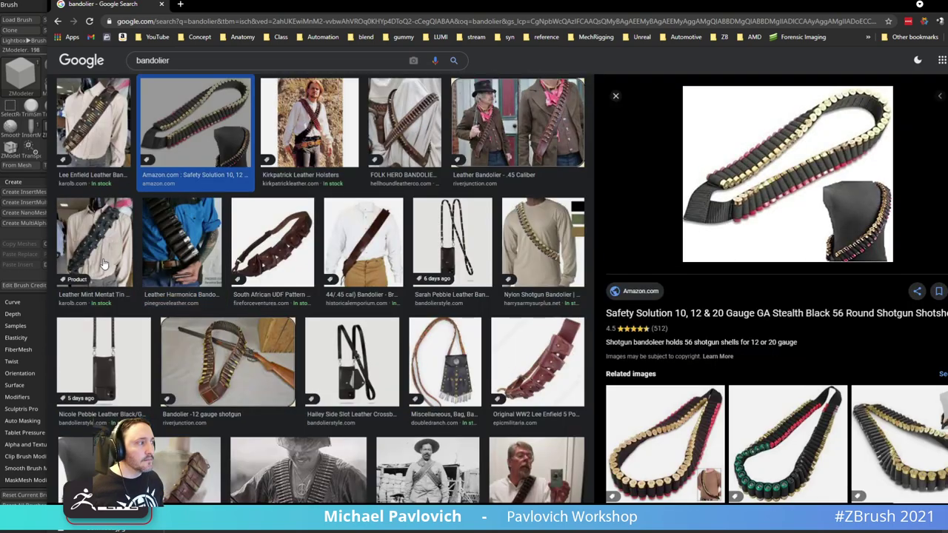
scroll(481, 344, "down", 2)
scroll(482, 345, "down", 3)
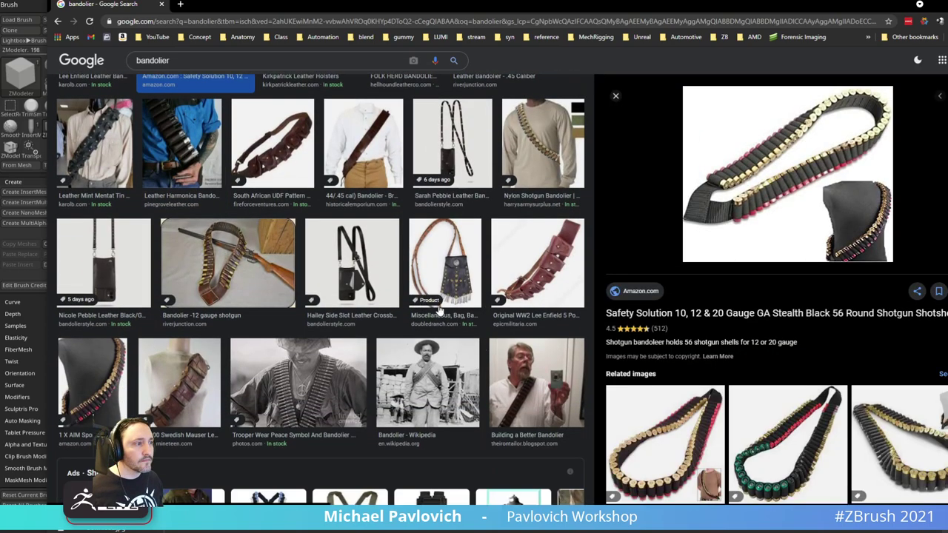
left_click(323, 303)
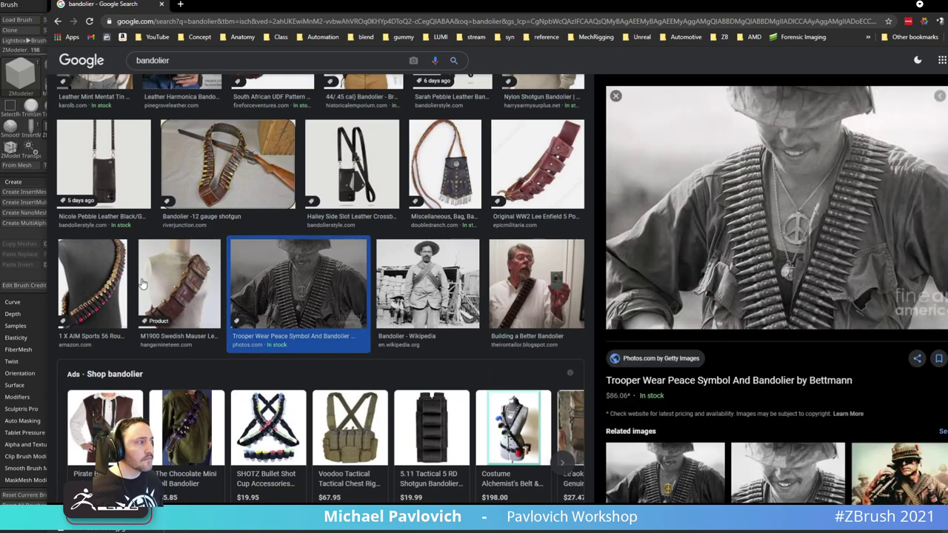
left_click(93, 285)
scroll(306, 234, "down", 1)
scroll(424, 312, "down", 10)
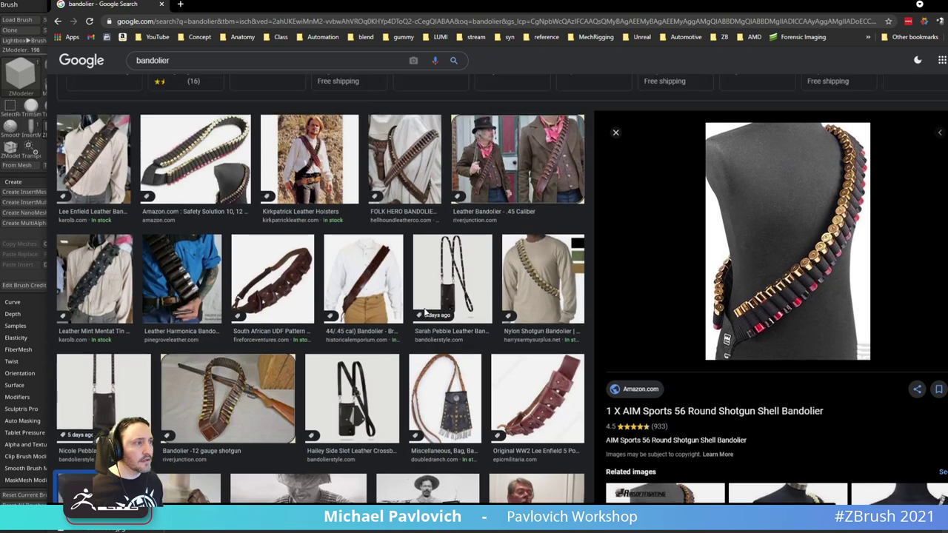
scroll(426, 312, "up", 1)
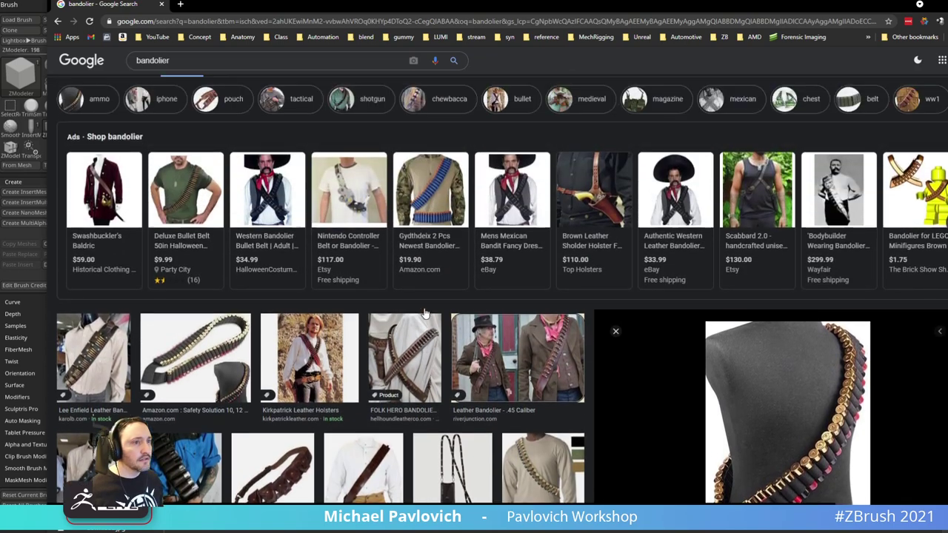
scroll(425, 313, "down", 8)
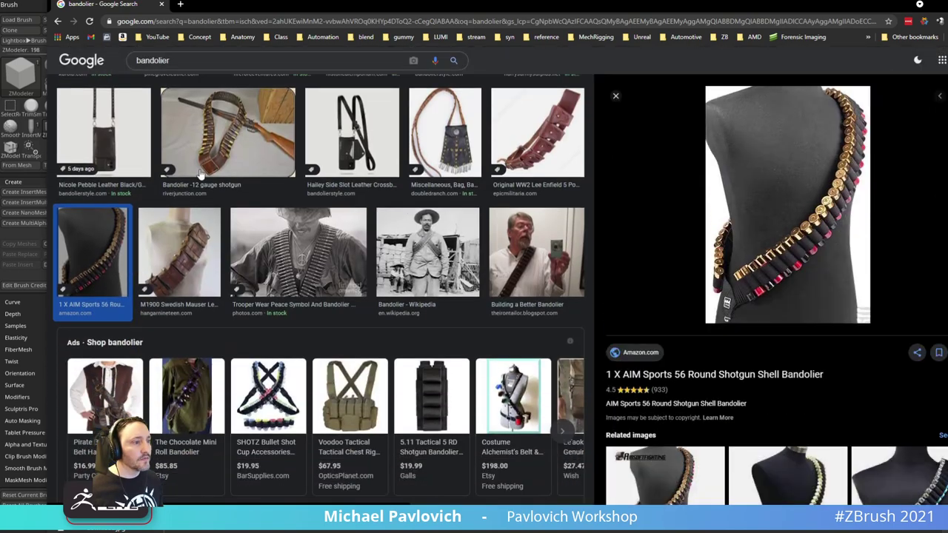
- Go back to the enlarged Leather Bandolier -.45 Caliber photo, examine it and return to ZBrush
left_click(59, 23)
left_click(59, 22)
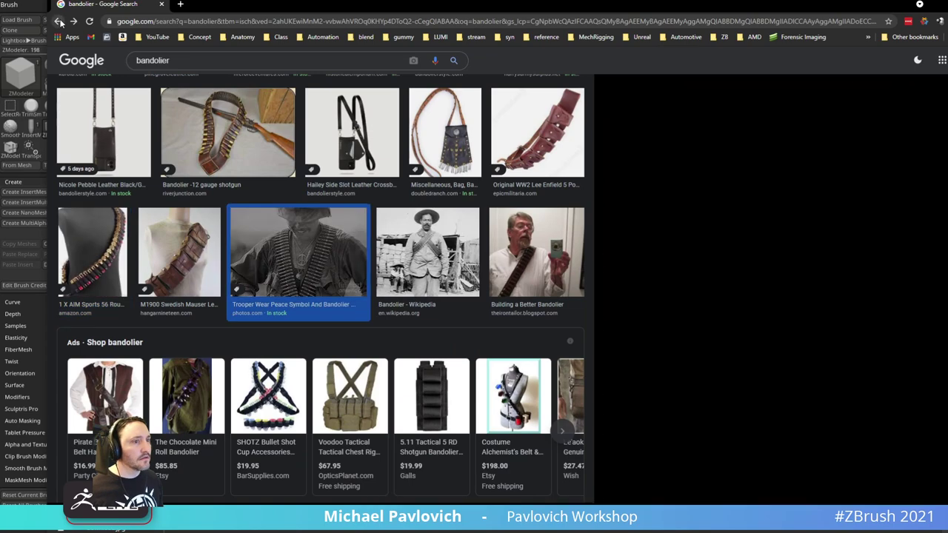
left_click(59, 22)
left_click(59, 22)
left_click(59, 22)
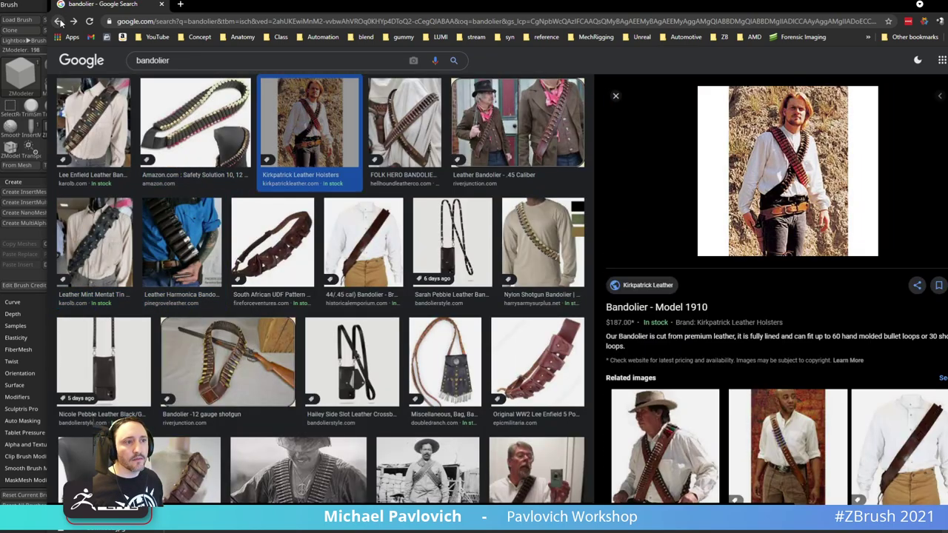
left_click(59, 23)
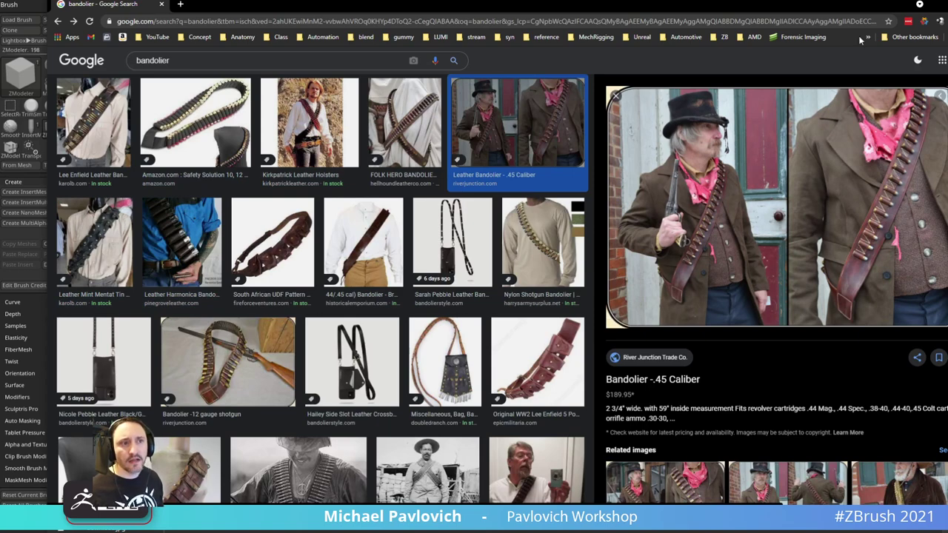
left_click_drag(838, 11, 725, 532)
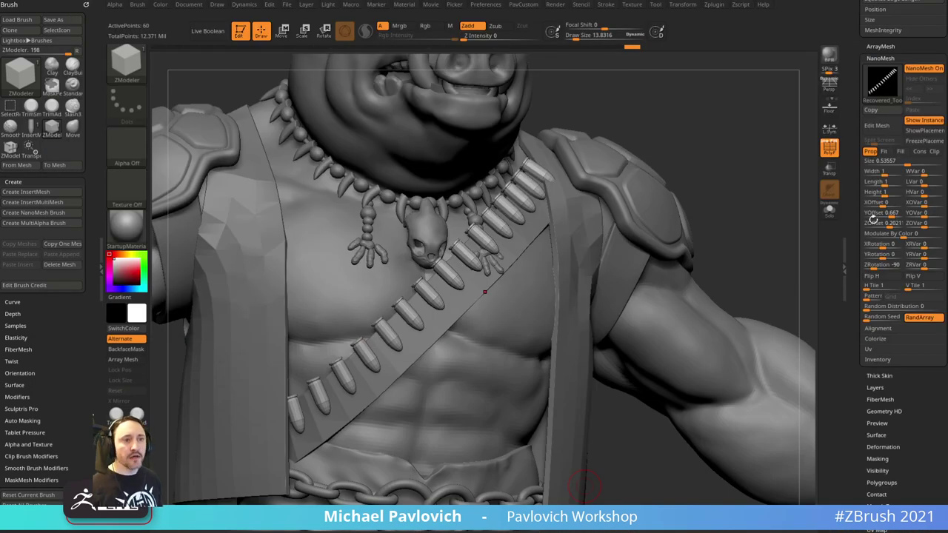
- Set the bullets' NanoMesh Y offset to about -0.037 and their size to about 0.405
left_click_drag(892, 212, 877, 214)
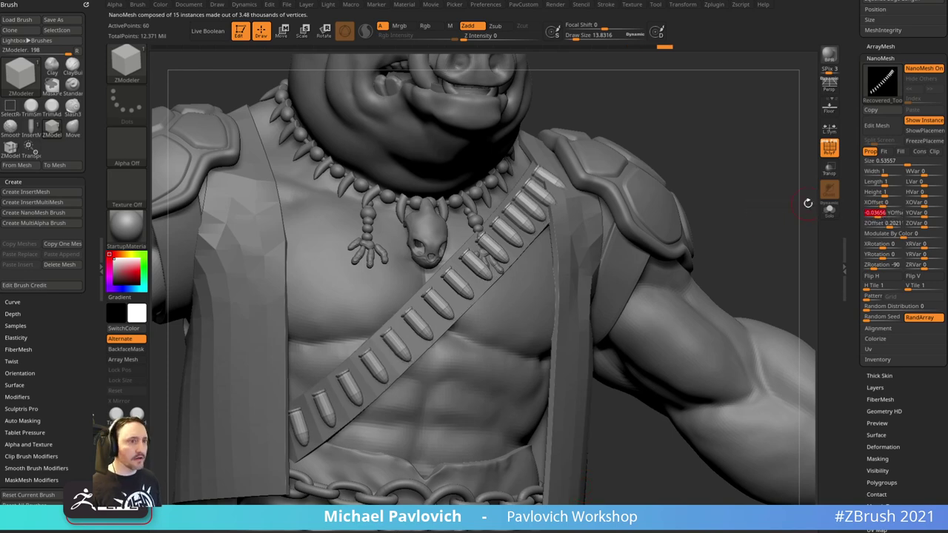
left_click_drag(906, 164, 903, 161)
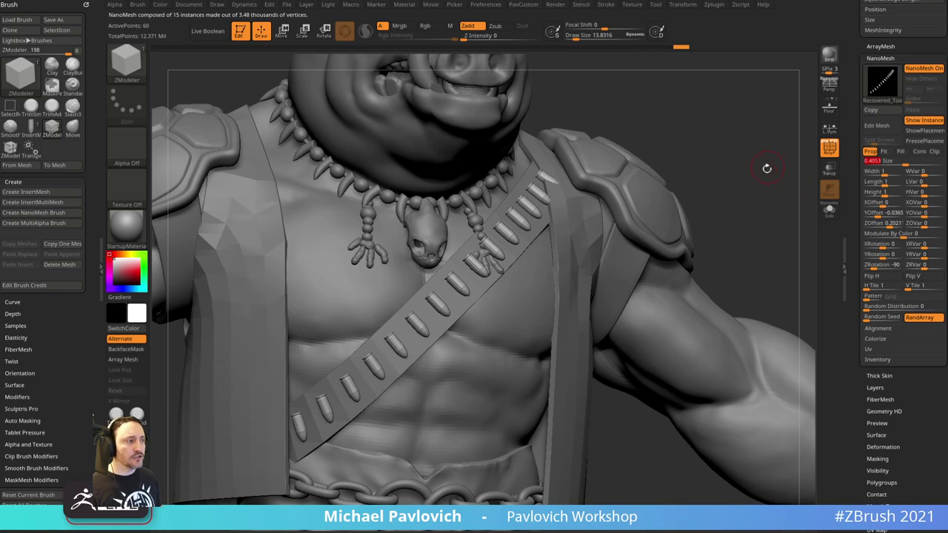
mouse_move(775, 192)
left_mouse_down()
mouse_move(803, 194)
mouse_move(744, 203)
mouse_move(780, 186)
mouse_move(776, 178)
mouse_move(774, 185)
mouse_move(785, 185)
left_mouse_up()
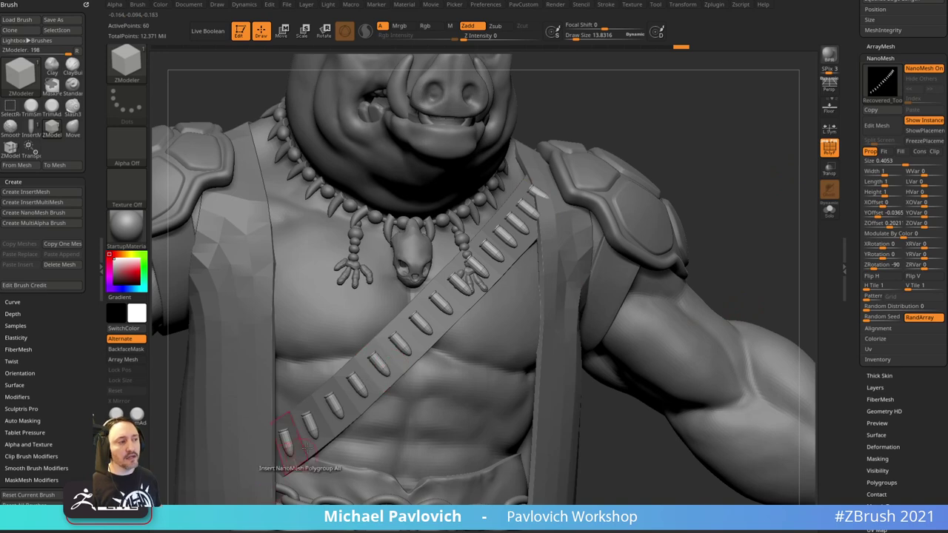
- Open the bullet's source mesh for NanoMesh editing, isolate it and inspect its shape without dynamic subdivision
left_click(878, 126)
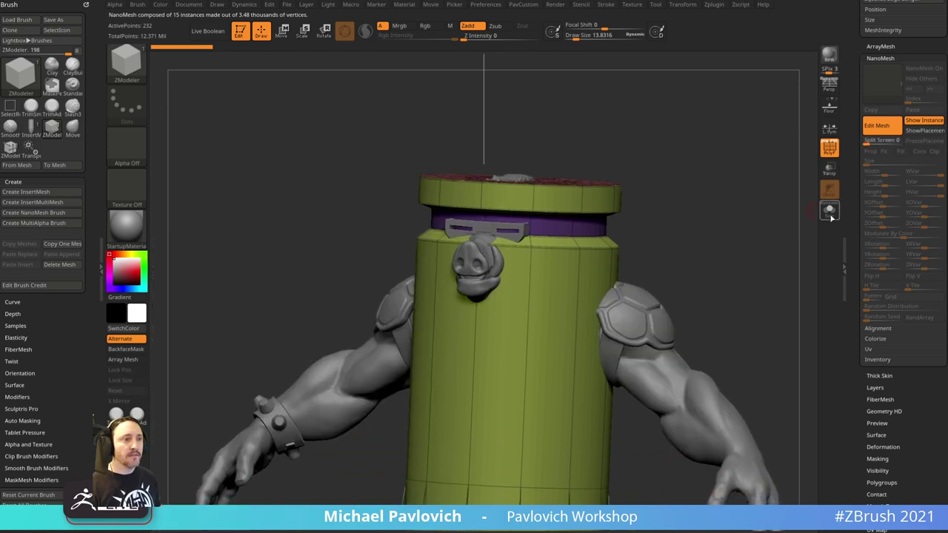
left_click_drag(784, 215, 751, 207, "alt")
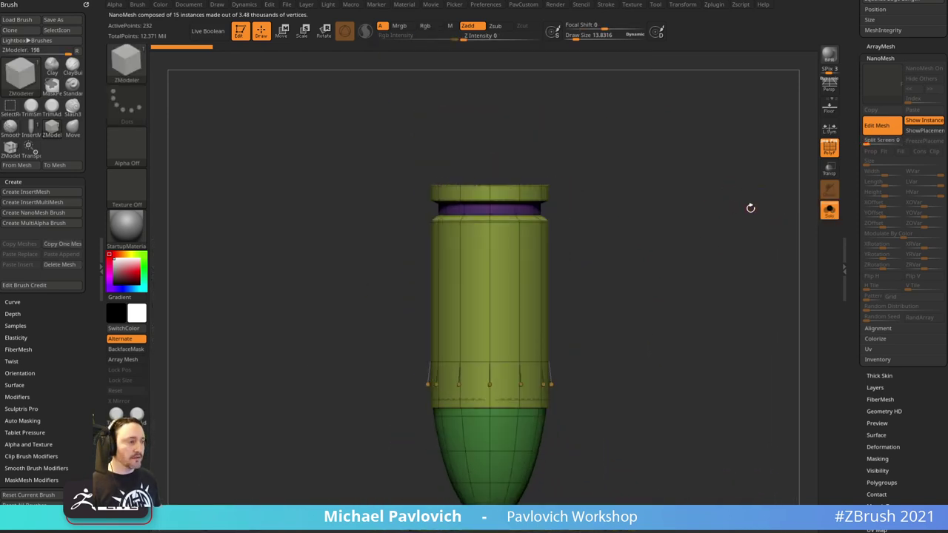
key("shift+d")
left_click_drag(727, 246, 734, 219, "alt")
mouse_move(733, 219)
left_mouse_down()
mouse_move(707, 233)
mouse_move(738, 227)
left_mouse_up()
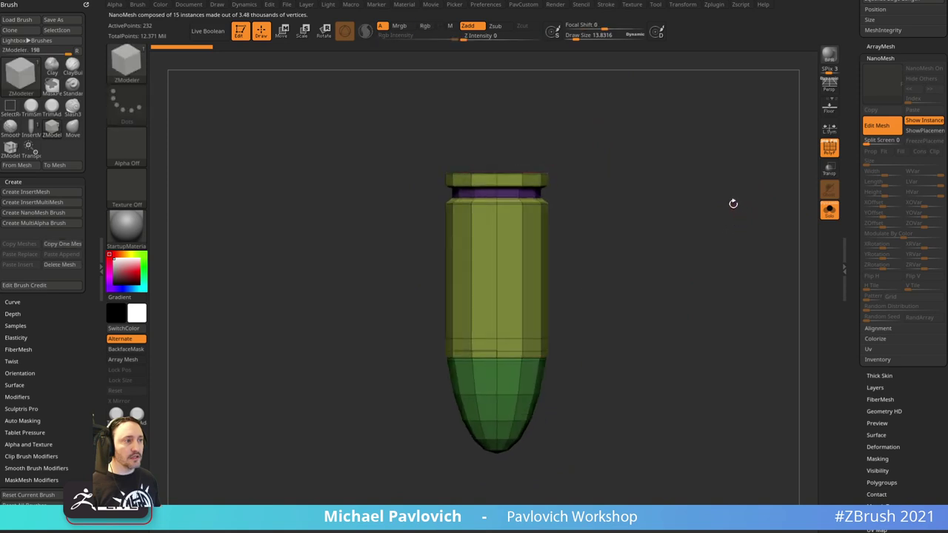
key("w")
left_click_drag(496, 279, 496, 269)
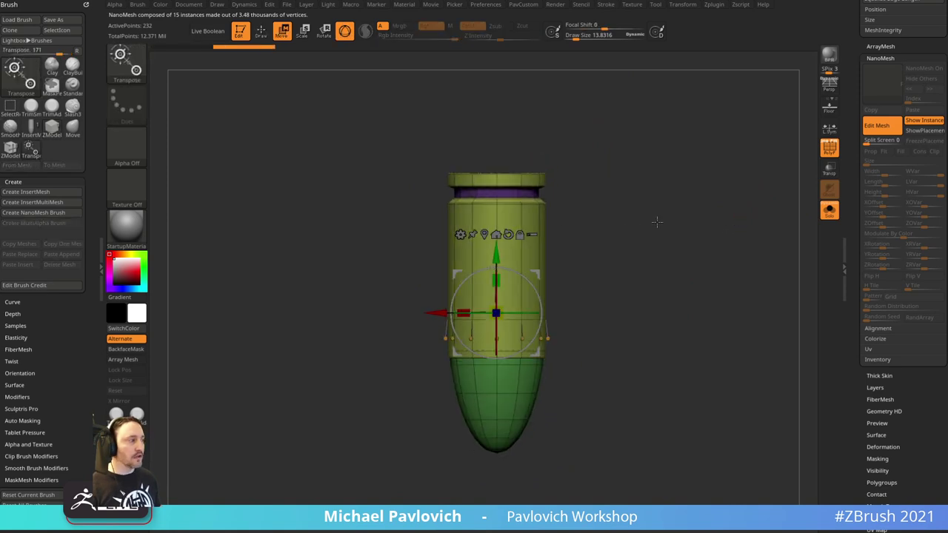
key("q")
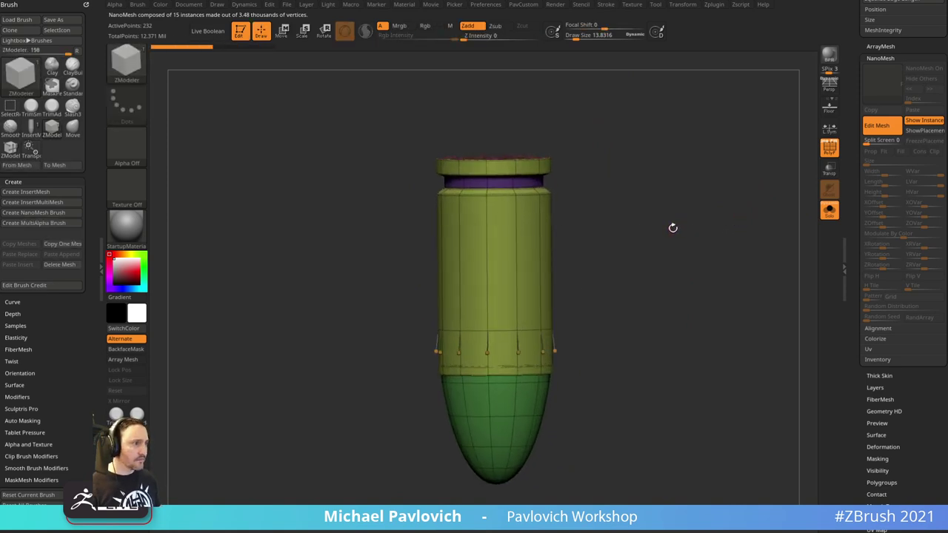
- Try to insert an edge loop around the bullet casing and bevel it with ZModeler, then undo both edits
mouse_move(669, 226)
left_mouse_down()
mouse_move(670, 237)
mouse_move(655, 227)
left_mouse_up()
key("space")
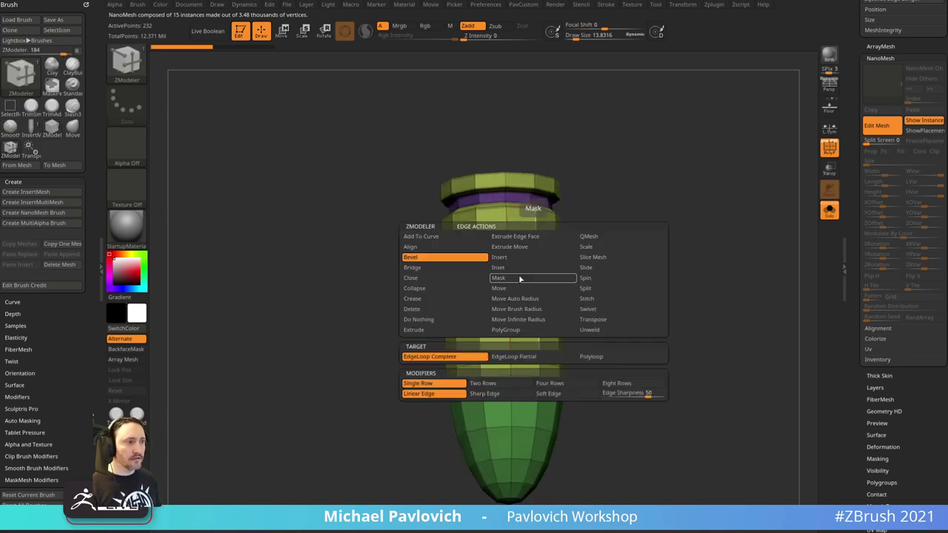
left_click(525, 259)
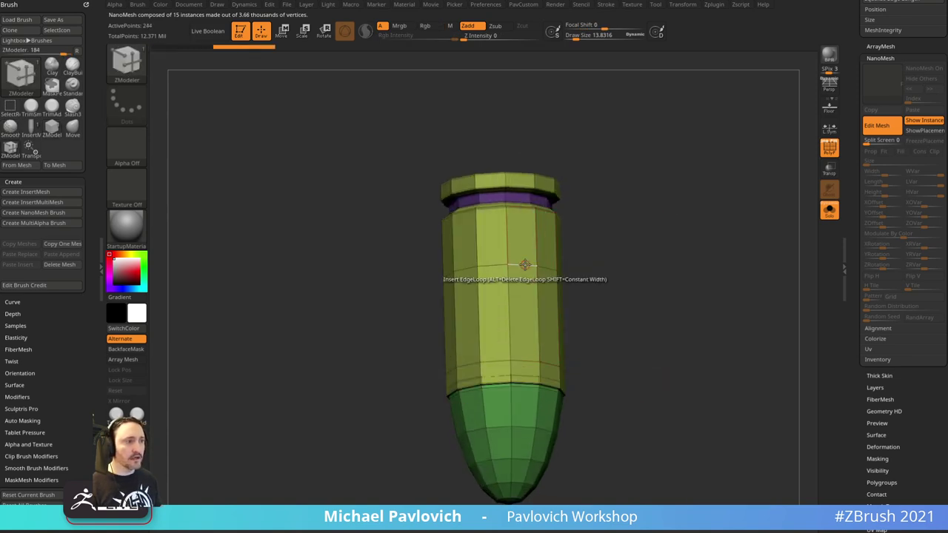
key("space")
left_click(437, 257)
left_click_drag(629, 189, 626, 210, "alt")
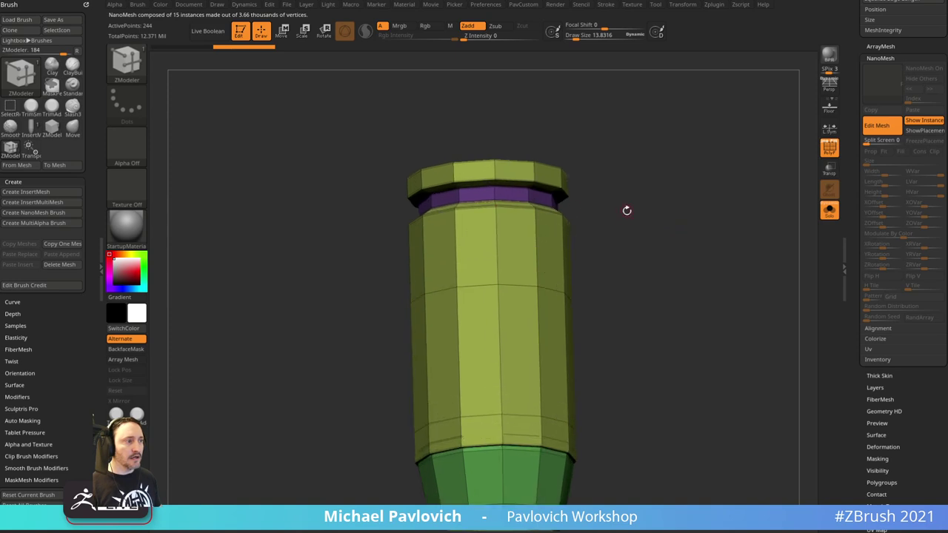
left_click_drag(515, 284, 529, 285)
left_click_drag(620, 229, 664, 231)
key("ctrl+z")
key("ctrl+z")
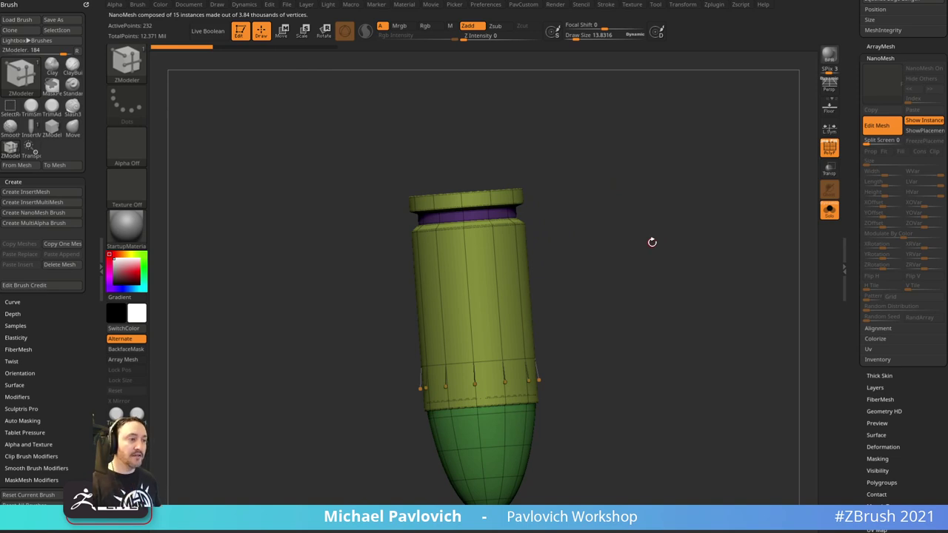
- Leave the bullet mesh editing, show the whole character again and turn off the polyframe display
left_click(877, 126)
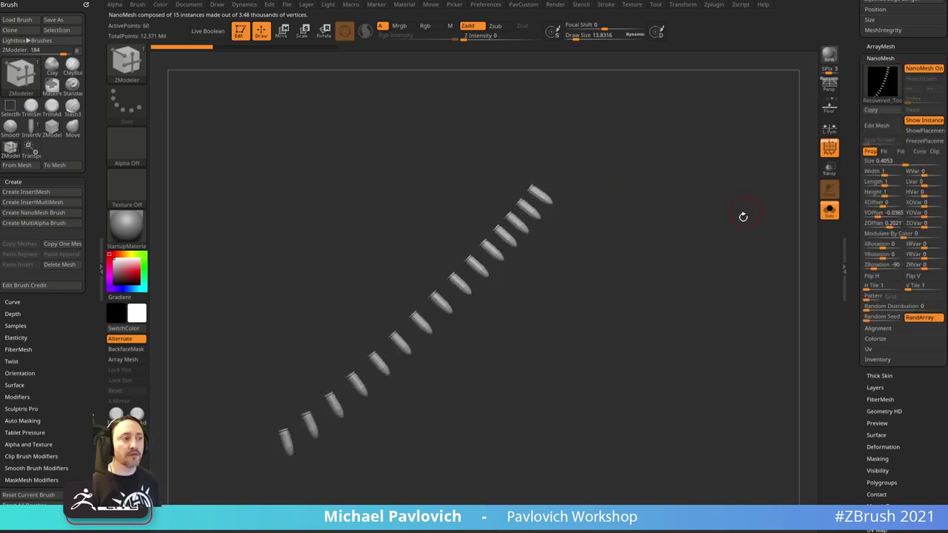
left_click_drag(727, 214, 739, 264, "alt")
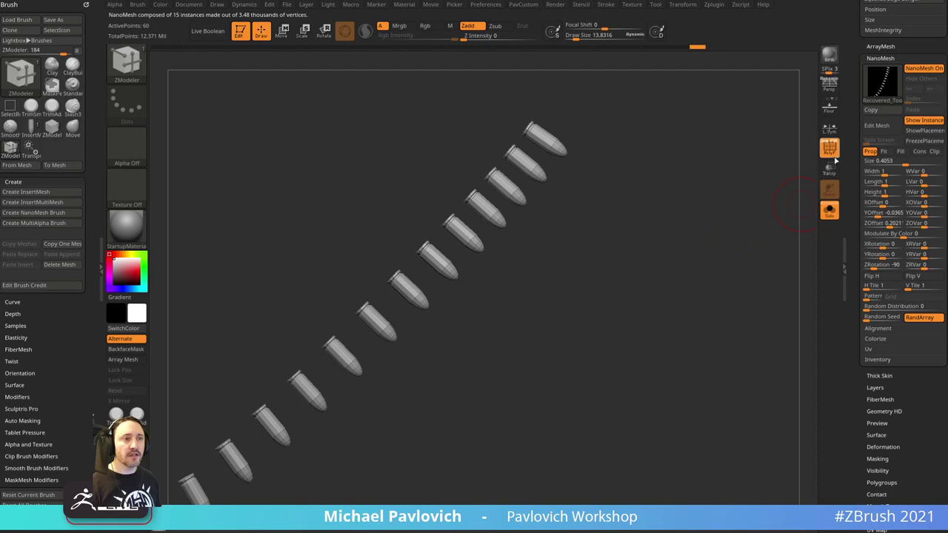
left_click(828, 211)
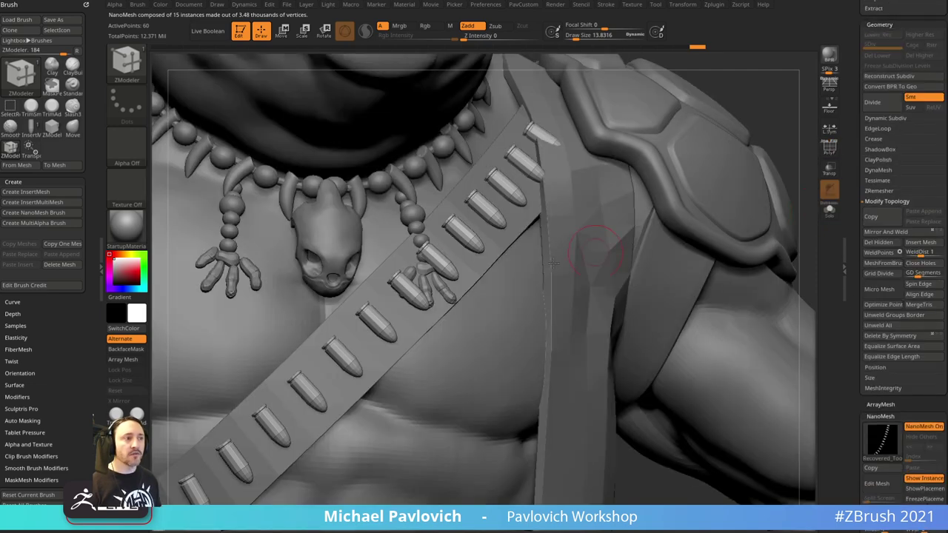
- Compare the bullets on the chest strap with the leather bandolier photo in the browser
left_click_drag(780, 117, 774, 97, "alt")
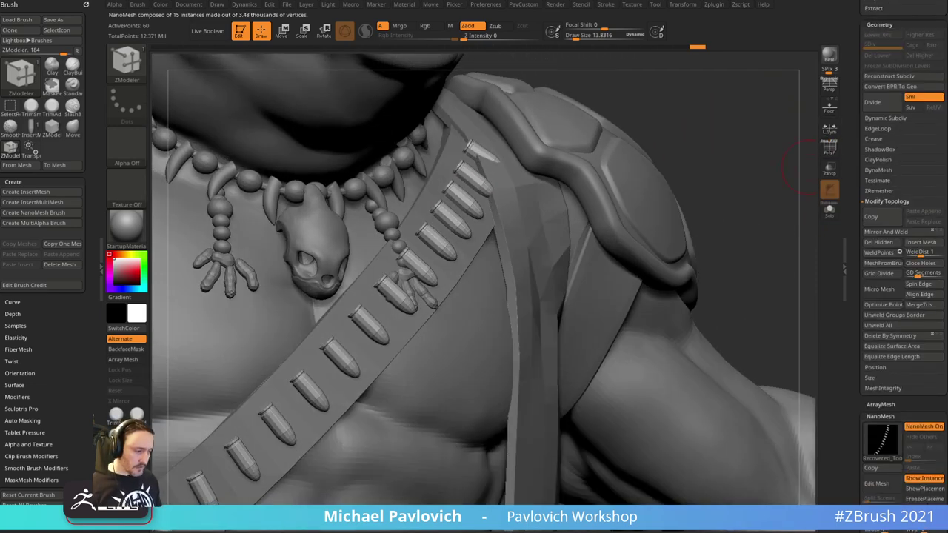
key("alt+Tab")
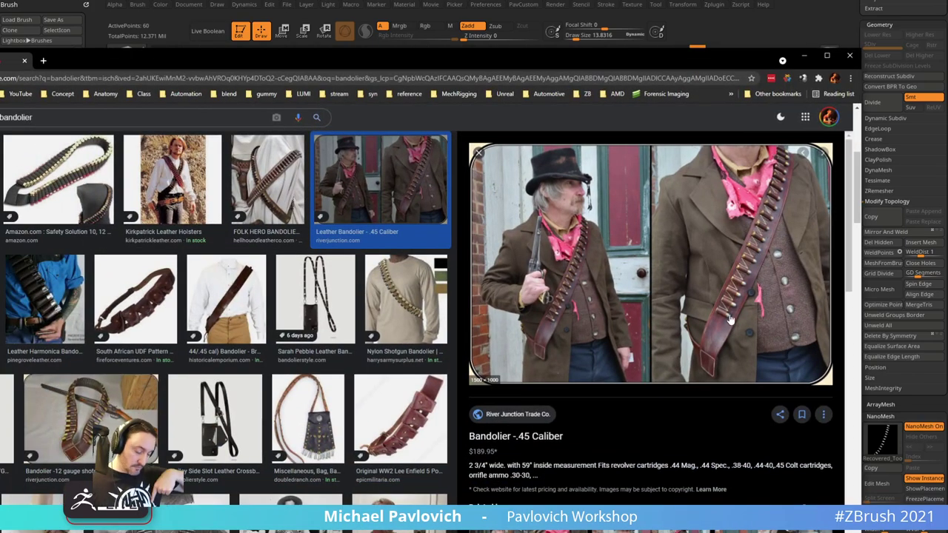
key("alt+Tab")
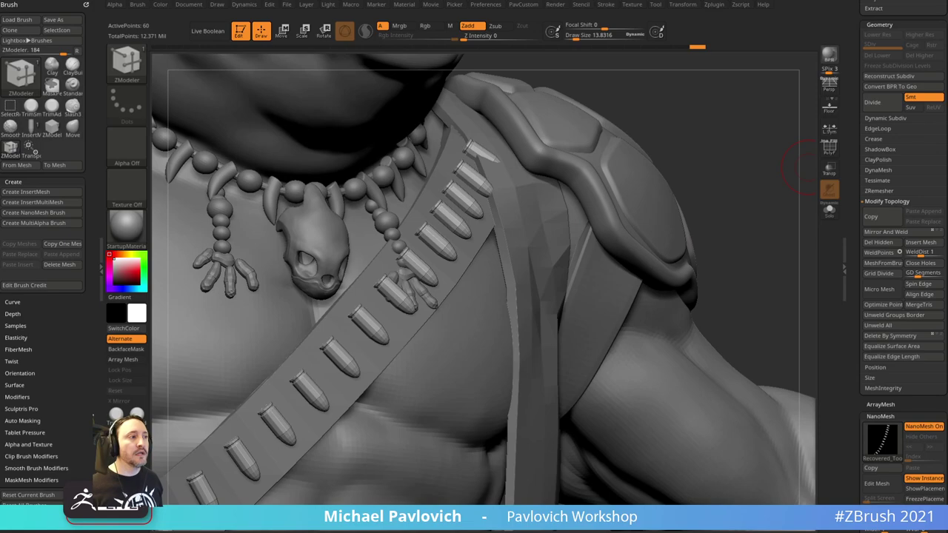
left_click_drag(758, 118, 525, 227, "alt")
mouse_move(689, 157)
left_mouse_down()
mouse_move(732, 148)
mouse_move(721, 150)
mouse_move(739, 161)
mouse_move(742, 195)
left_mouse_up()
- Select the Standard brush and bring the subtool list into view
key("b")
key("s")
key("t")
scroll(850, 159, "up", 5)
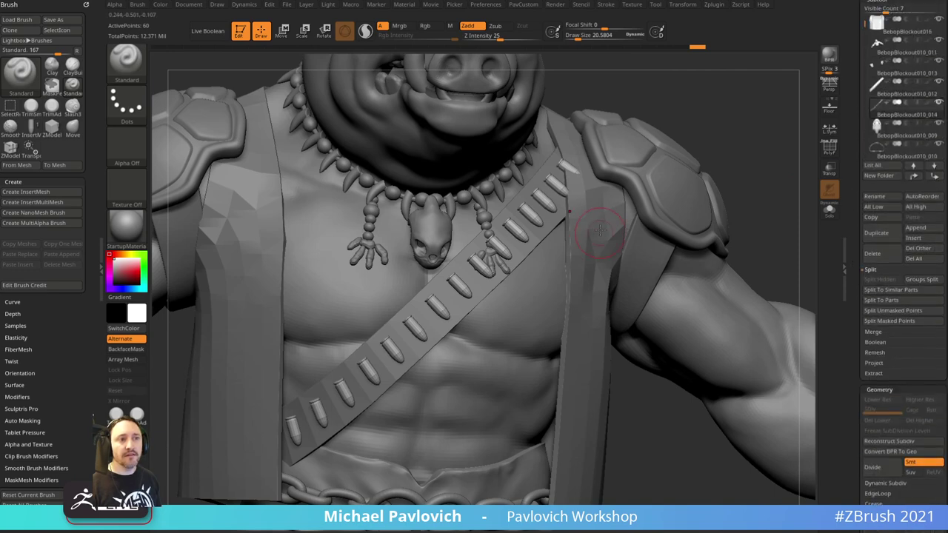
- Duplicate the bullet NanoMesh subtool and open the copy's source mesh for editing, isolated with polyframes shown
scroll(859, 170, "down", 4)
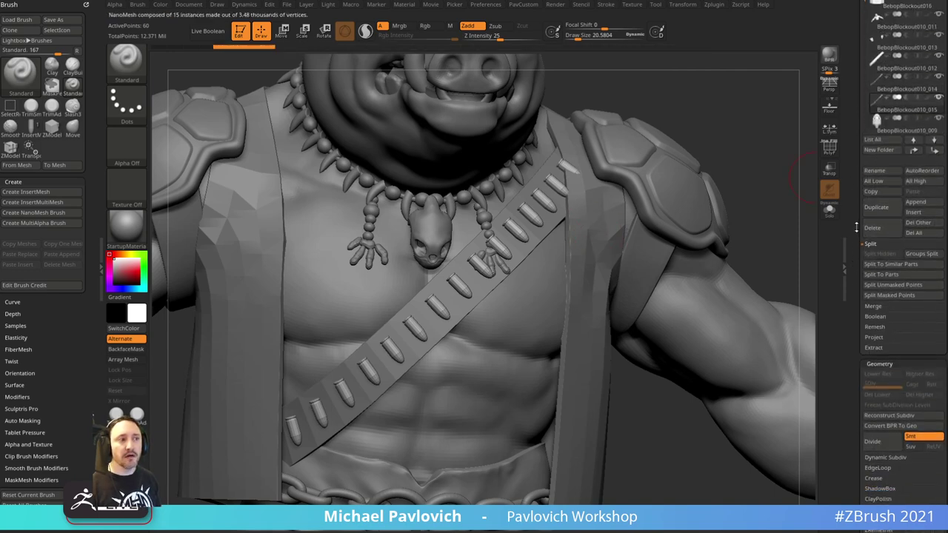
scroll(859, 168, "down", 5)
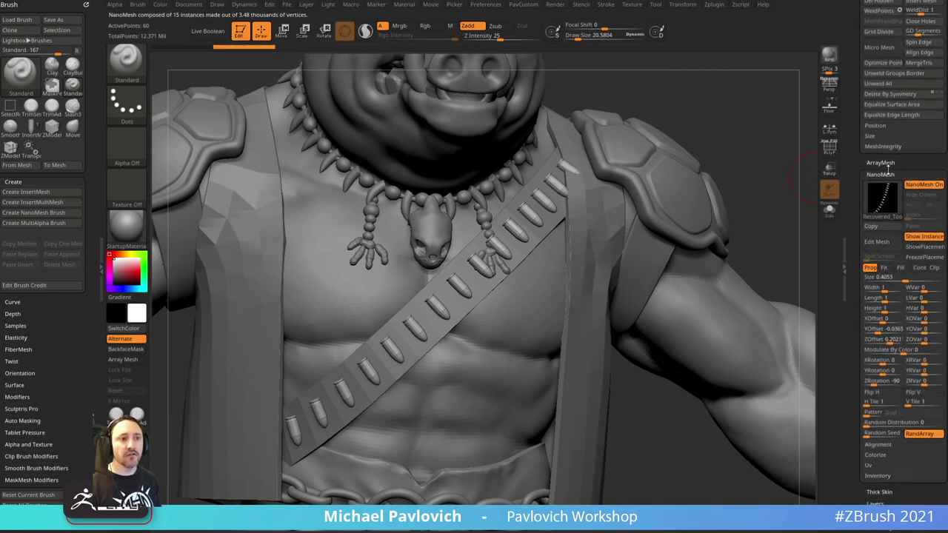
left_click(877, 245)
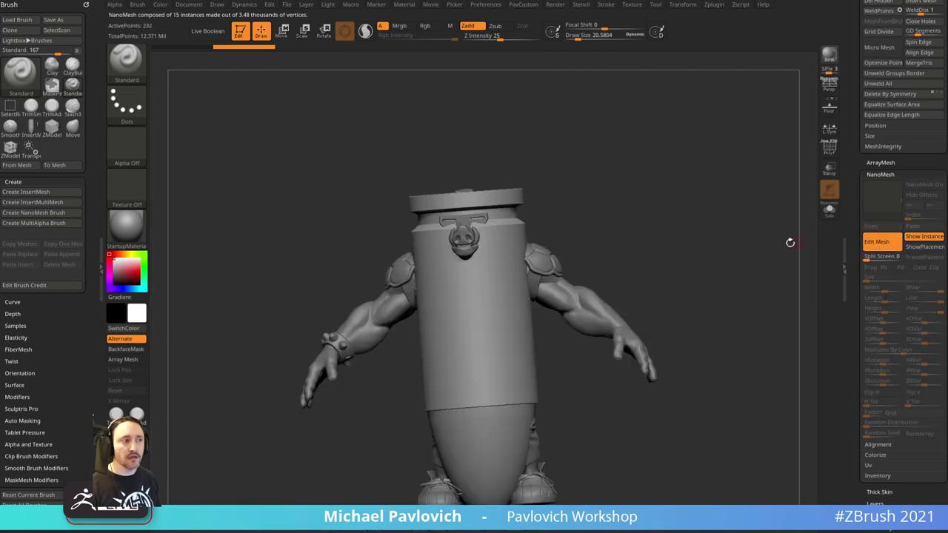
left_click(829, 210)
left_click_drag(763, 206, 741, 194)
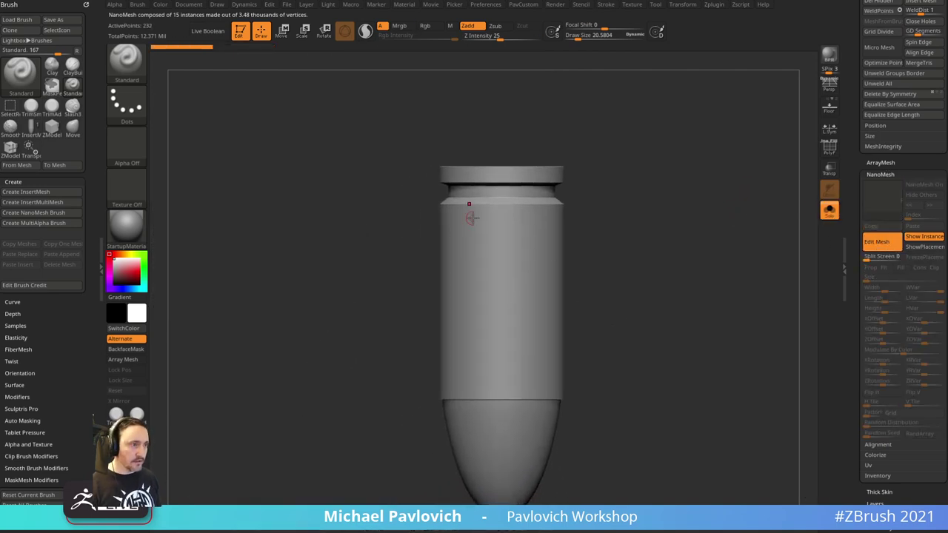
left_click(830, 151)
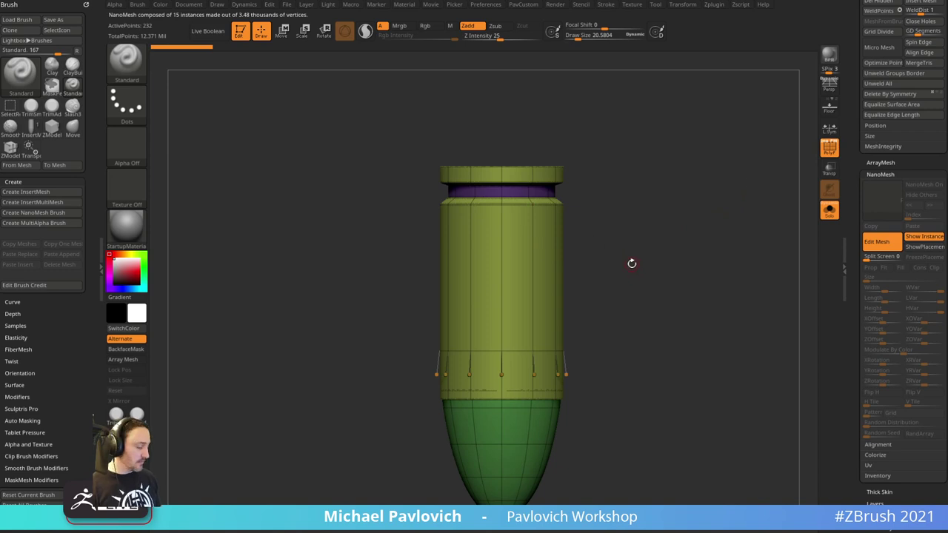
left_click_drag(631, 263, 620, 249)
- Give the straight side polygons of the bullet casing their own polygroup with ZModeler
key("b")
key("z")
key("m")
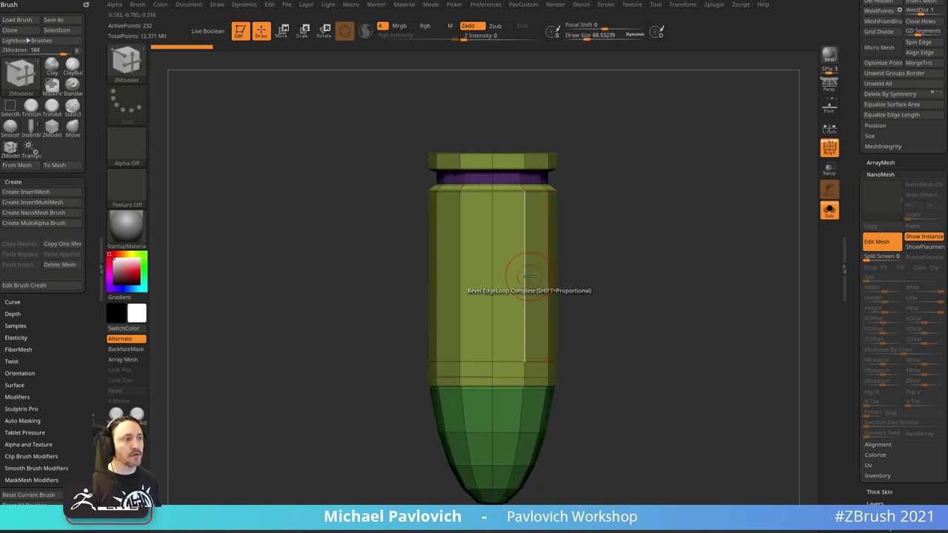
key("space")
left_click(504, 333)
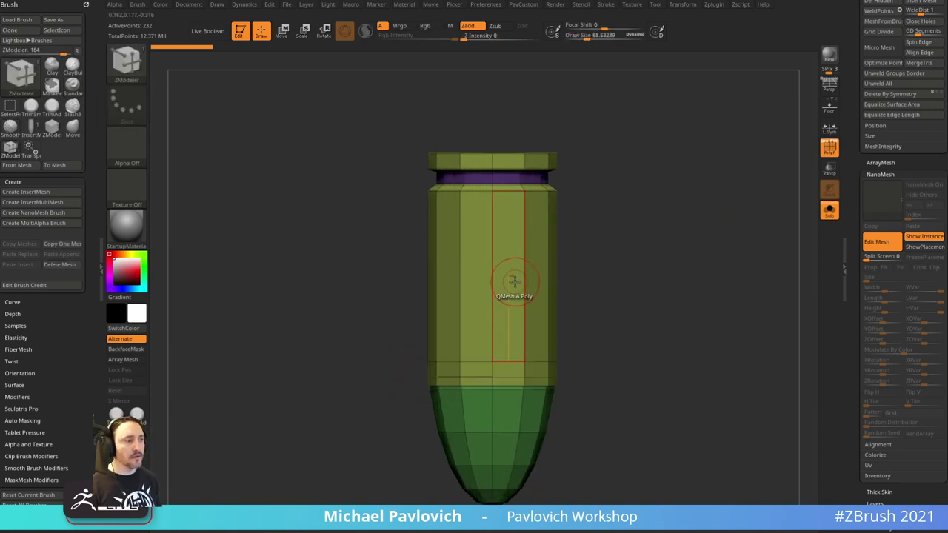
left_click(525, 288)
left_click(523, 369)
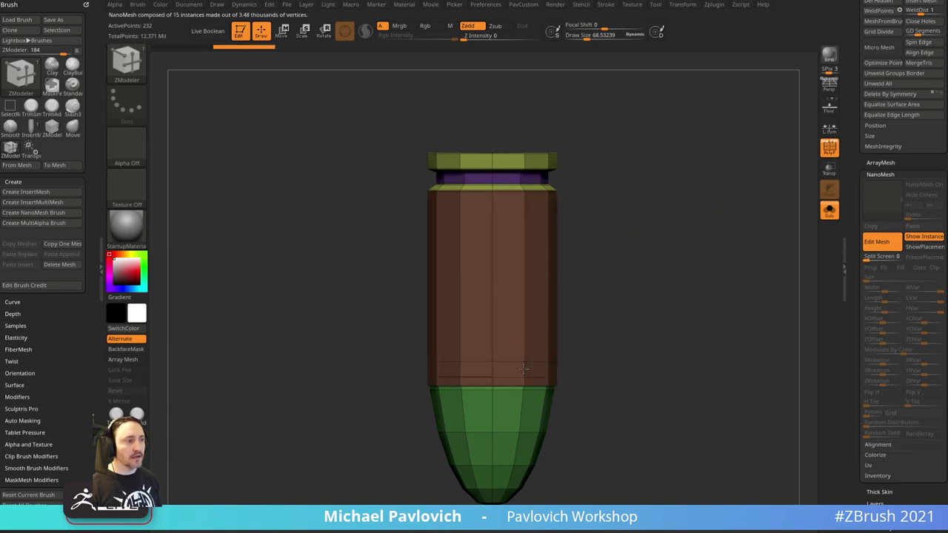
- Isolate the casing's side polygroup, delete the hidden rest of the bullet and remove the edge loop near its lower end
left_click(530, 354, "ctrl+shift")
key("2")
left_click(648, 232)
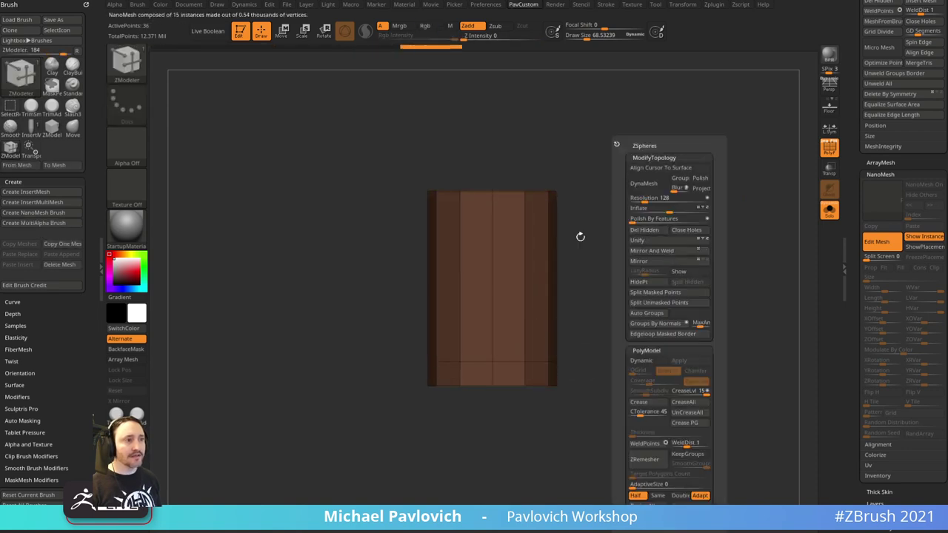
key("space")
left_click(480, 256)
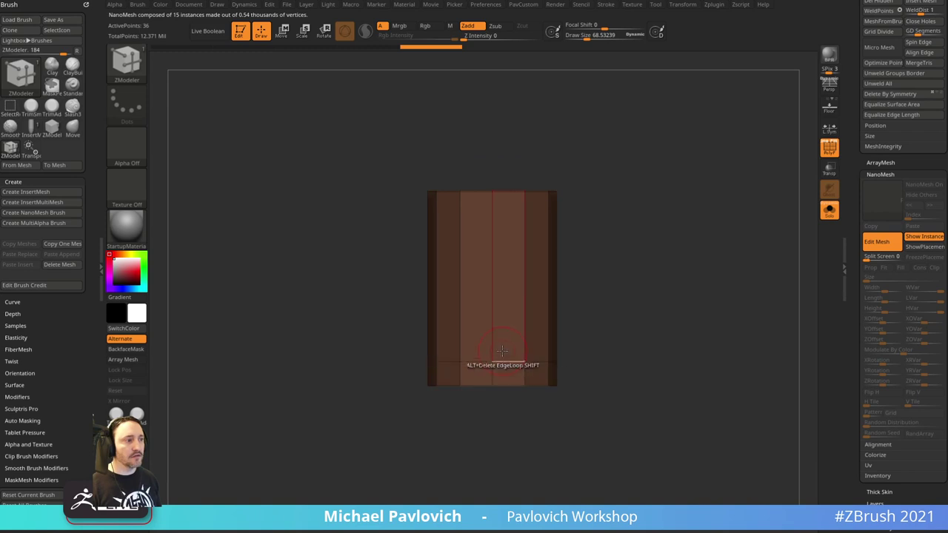
- Thicken the open cylinder outward with ZModeler QMesh on Polygroup All to form a bullet sleeve
left_click_drag(623, 253, 607, 206)
key("space")
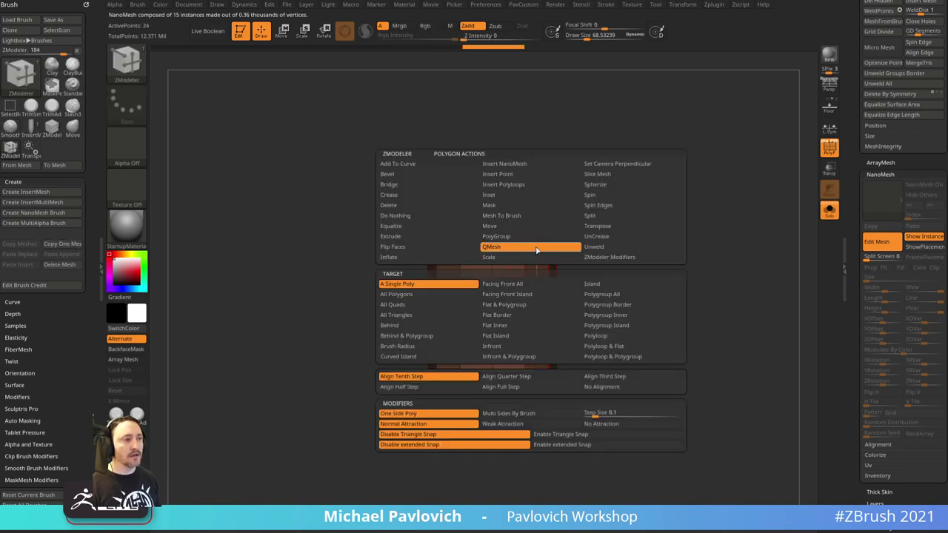
left_click(602, 294)
left_click_drag(567, 246, 559, 283)
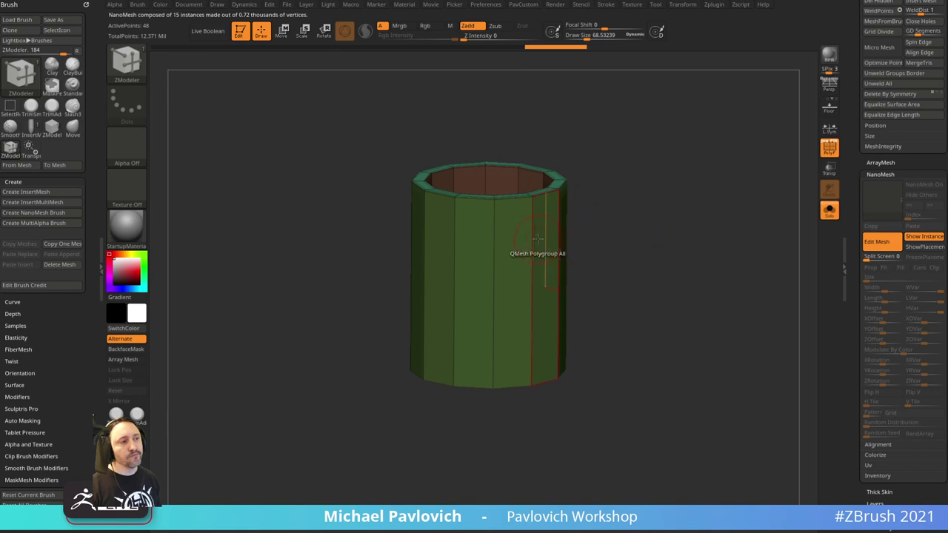
- Slide the complete outer edge loops at both ends of the sleeve to chamfer its rims
key("space")
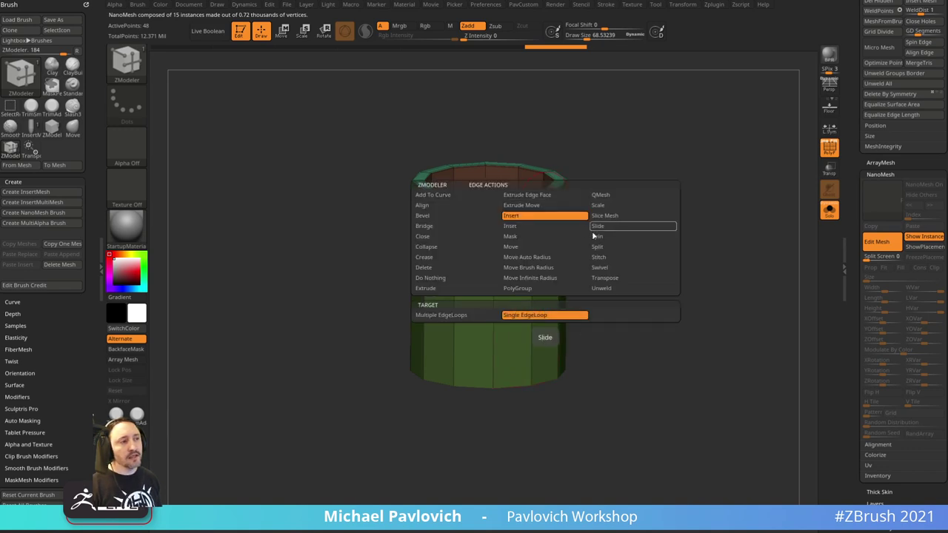
left_click(597, 228)
left_click(518, 317)
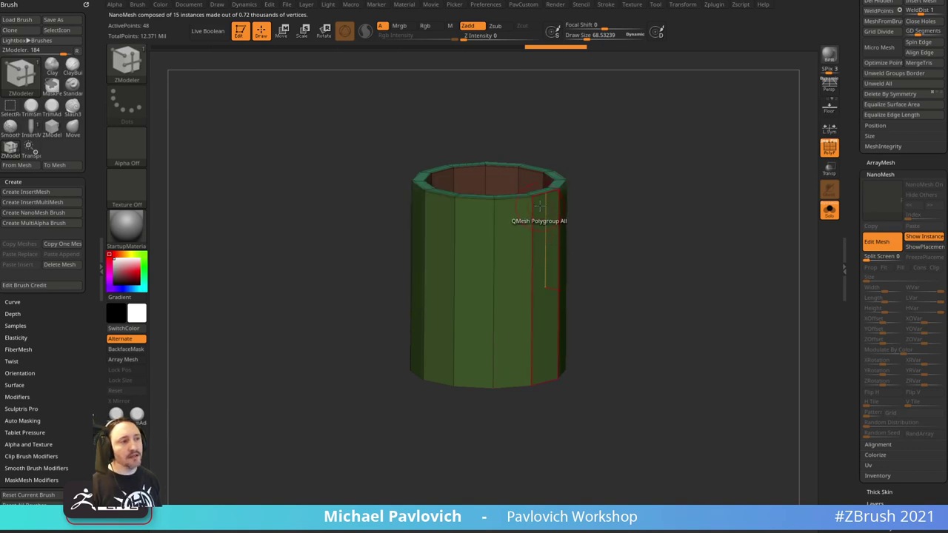
left_click_drag(508, 201, 547, 201)
right_click_drag(562, 404, 553, 356)
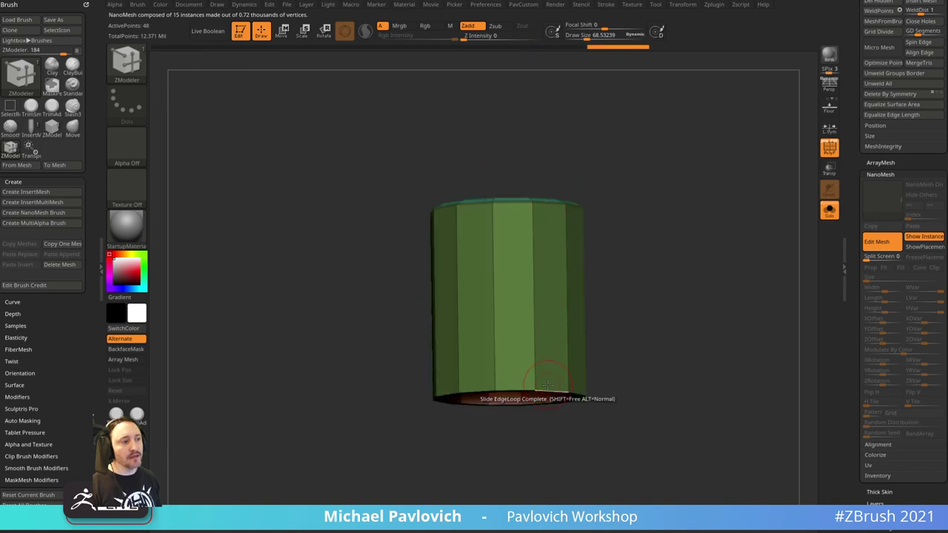
left_click_drag(547, 390, 561, 367)
left_click_drag(597, 313, 666, 268, "shift")
- Turn on Dynamic Subdiv for the sleeve with a crease level of 2 and SmoothSubdiv 4
key("space")
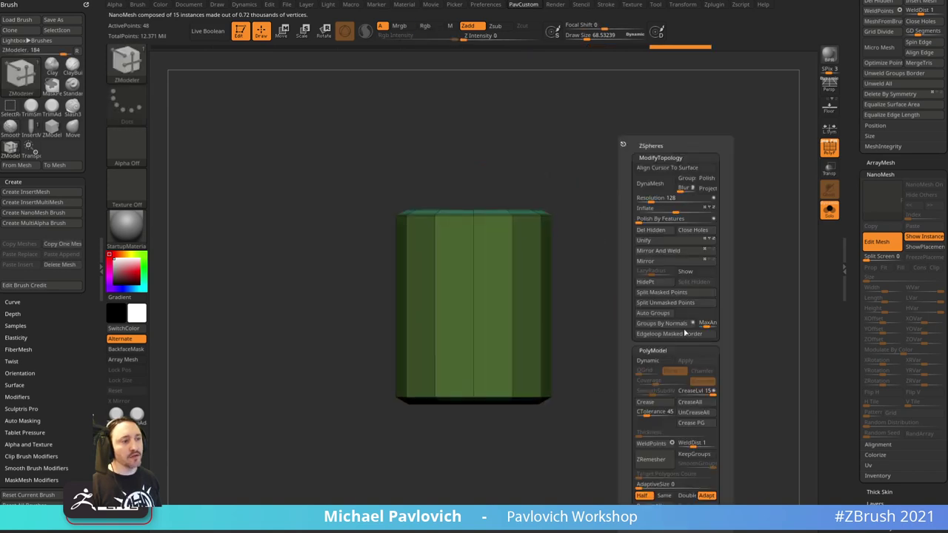
left_click(657, 364)
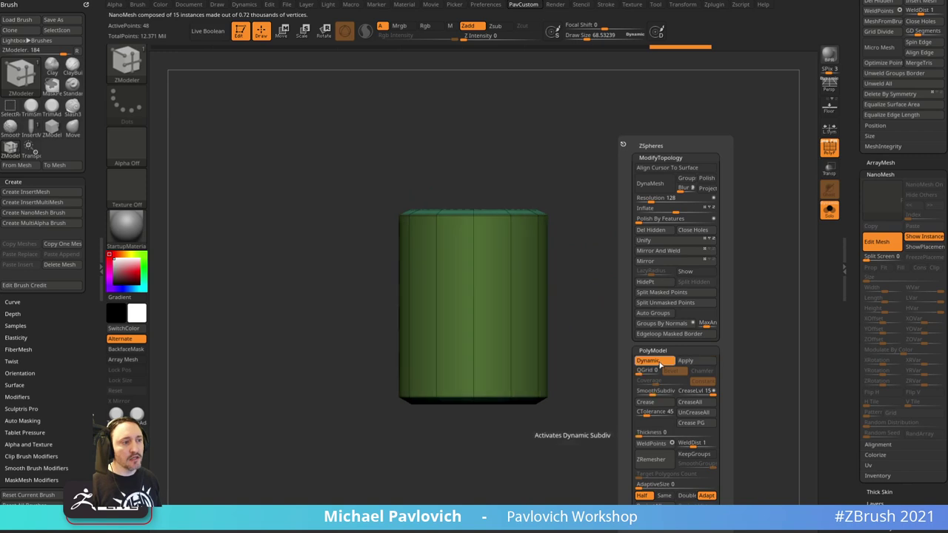
left_click(694, 392)
type("1")
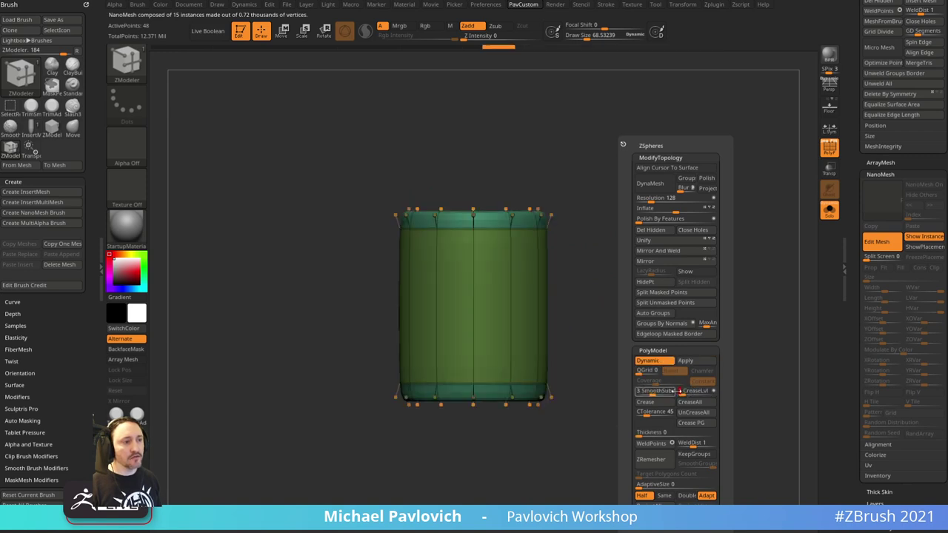
left_click(686, 395)
type("2")
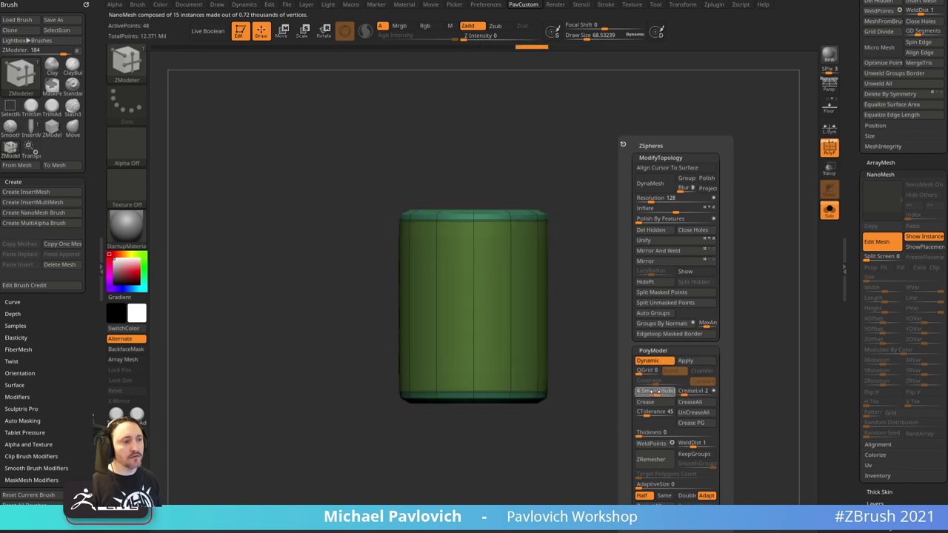
- Turn off the Dynamic Subdiv preview and leave the sleeve mesh editing, showing the whole character without ghost transparency
left_click(829, 169)
mouse_move(748, 184)
left_mouse_down()
mouse_move(711, 215)
mouse_move(759, 228)
mouse_move(756, 194)
left_mouse_up()
left_click(829, 148)
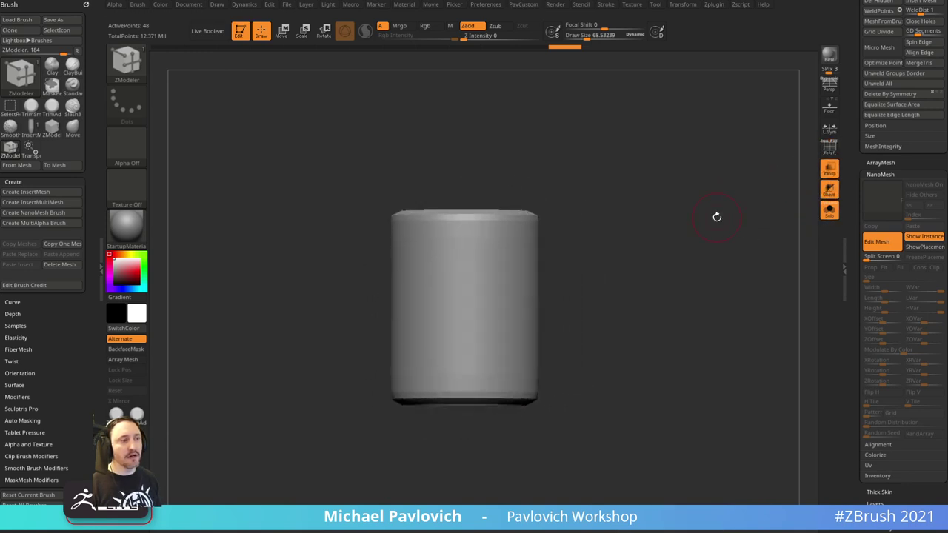
key("shift+d")
left_click(829, 210)
key("shift+f")
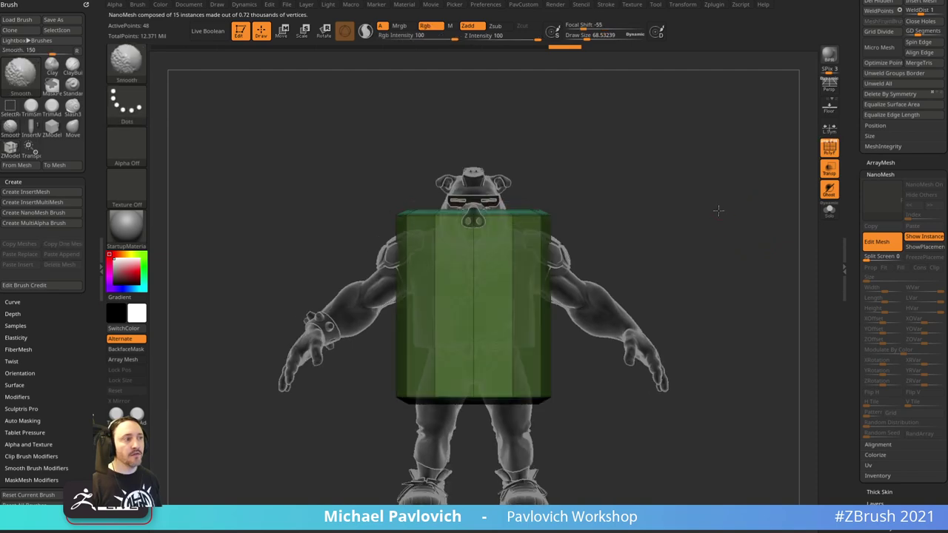
left_click_drag(718, 211, 699, 218)
left_click(830, 191)
left_click(829, 169)
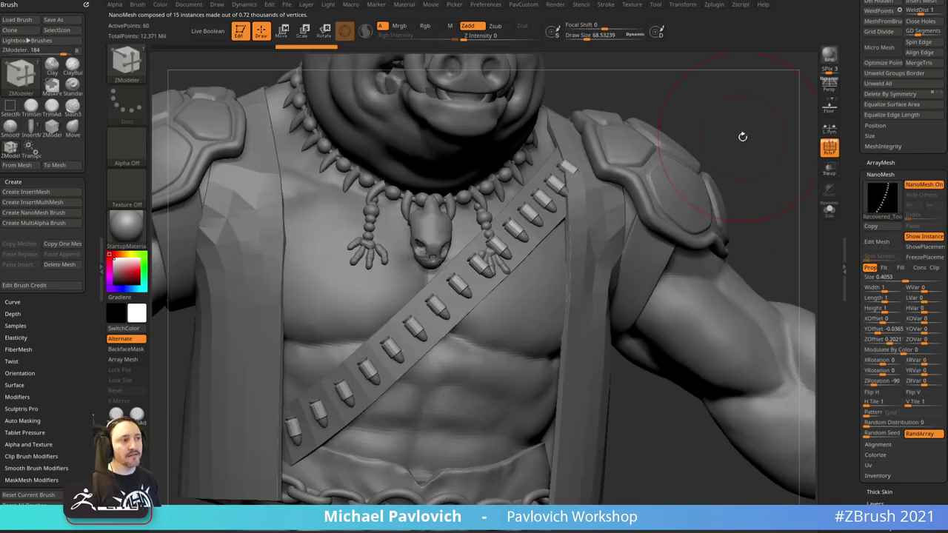
- Select the Standard brush, isolate the sleeve NanoMesh and show its placement polygons
left_click_drag(736, 127, 770, 131)
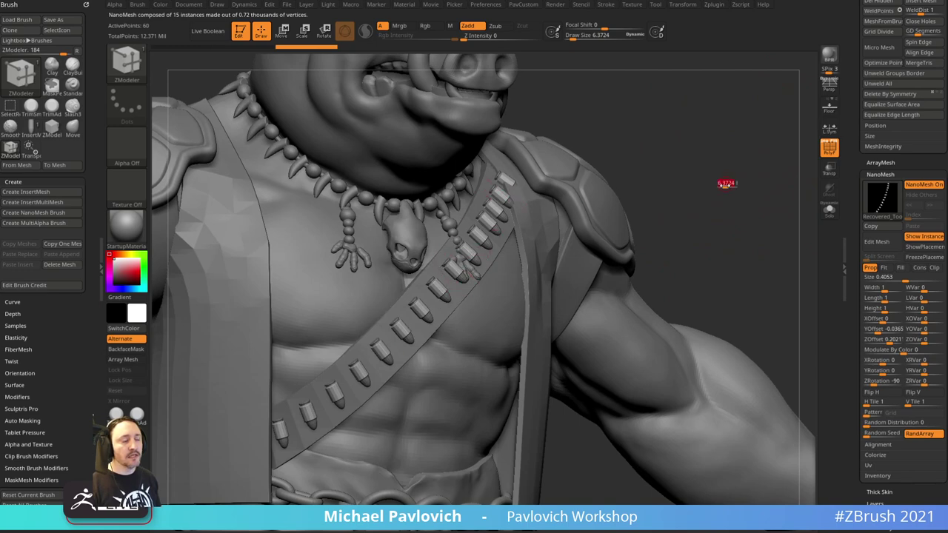
key("b")
key("s")
key("t")
left_click_drag(733, 185, 772, 182)
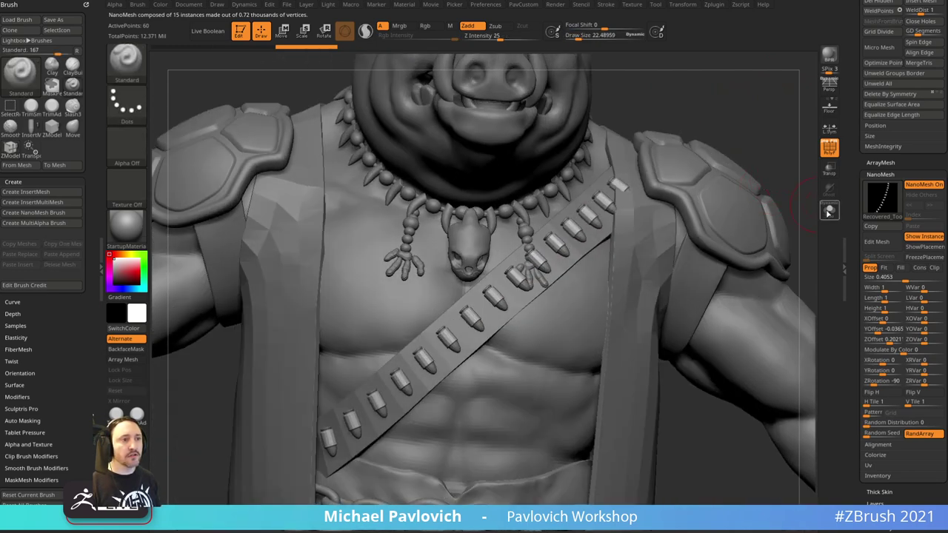
left_click(829, 210)
left_click(924, 247)
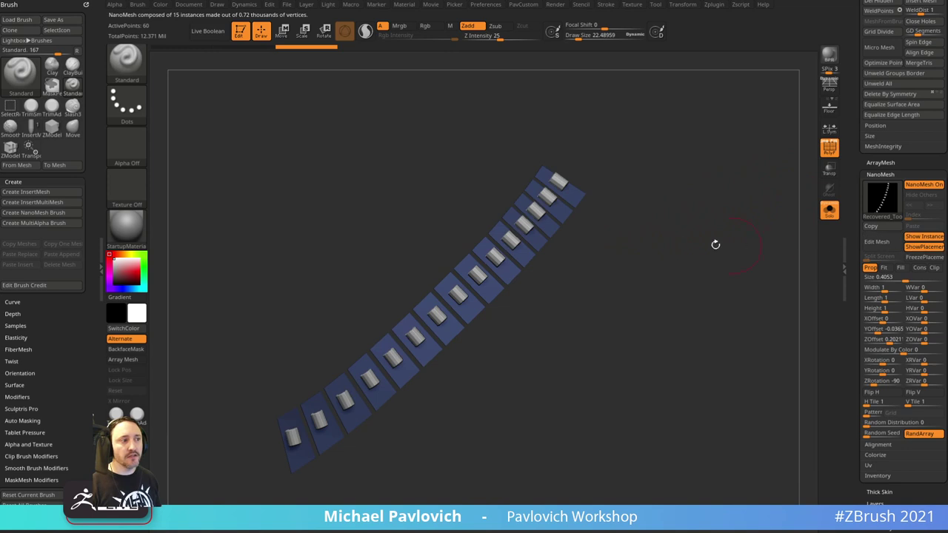
- Try to bend the row of sleeve placement polygons with the Move brush, then undo the strokes
mouse_move(716, 244)
left_mouse_down()
mouse_move(730, 244)
mouse_move(645, 249)
mouse_move(632, 285)
mouse_move(696, 270)
mouse_move(685, 264)
left_mouse_up()
key("s")
key("b")
key("m")
key("v")
mouse_move(570, 234)
left_mouse_down()
mouse_move(556, 211)
mouse_move(624, 273)
mouse_move(513, 181)
left_mouse_up()
key("ctrl+z")
key("ctrl+z")
key("ctrl+z")
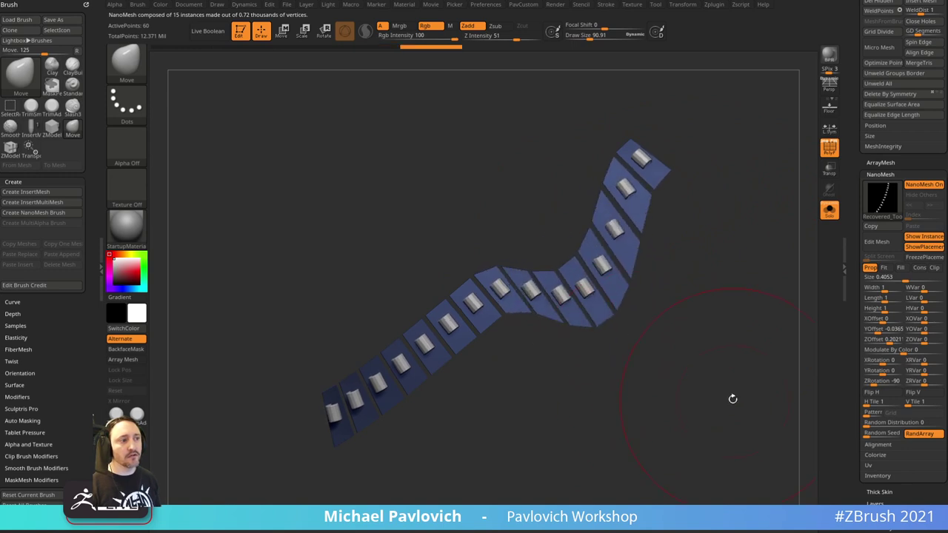
- Show the whole character again, return to the Standard brush and hide the sleeve placement polygons
left_click(829, 209)
key("b")
key("s")
key("t")
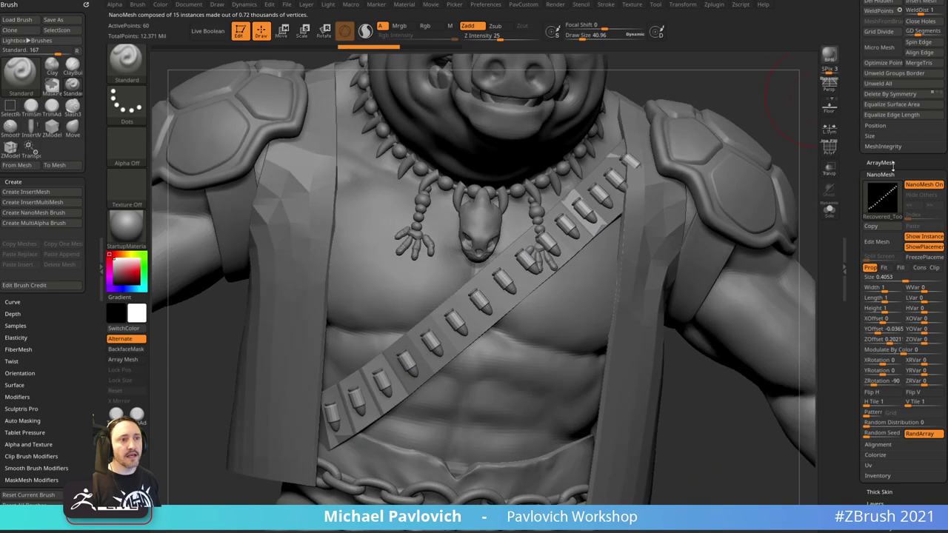
left_click(922, 237)
left_click(922, 236)
left_click(924, 246)
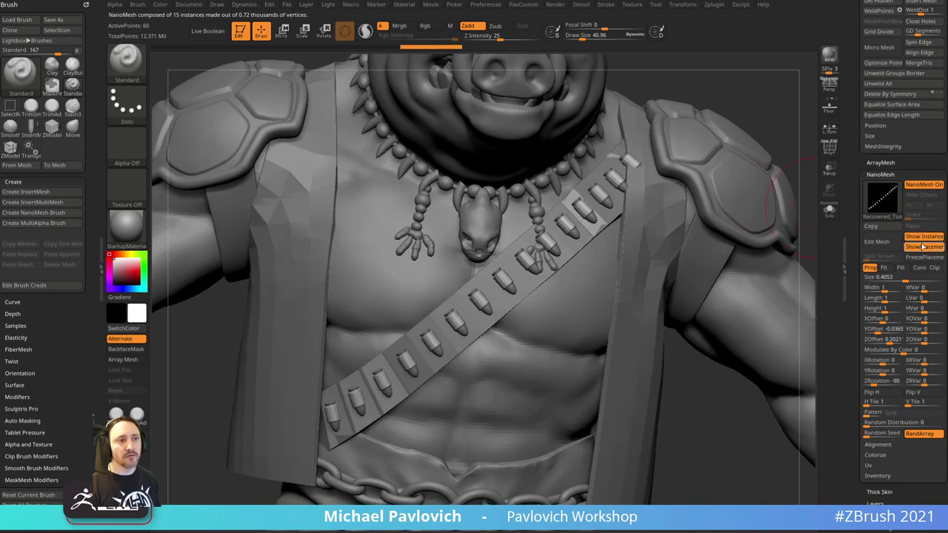
- Select the bullet NanoMesh on the chest strap and set its Length to 1.2246
key("s")
left_click_drag(737, 134, 729, 134)
mouse_move(768, 109)
left_mouse_down()
mouse_move(778, 109)
mouse_move(723, 157)
mouse_move(753, 192)
left_mouse_up()
left_click_drag(856, 268, 859, 177)
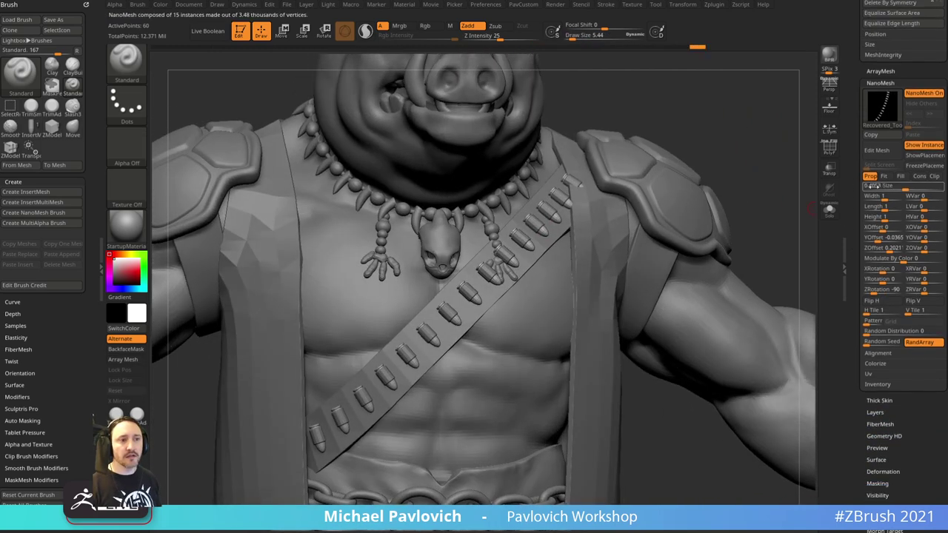
left_click_drag(882, 208, 894, 210)
- Isolate the bullet NanoMesh near the shoulder end of the strap and show its placement polygons
left_click_drag(798, 146, 740, 148)
mouse_move(740, 155)
left_mouse_down("shift")
mouse_move(725, 197)
mouse_move(636, 191)
mouse_move(723, 195)
left_mouse_up("shift")
left_click_drag(723, 196, 767, 241, "alt")
left_click(830, 210)
left_click(923, 155)
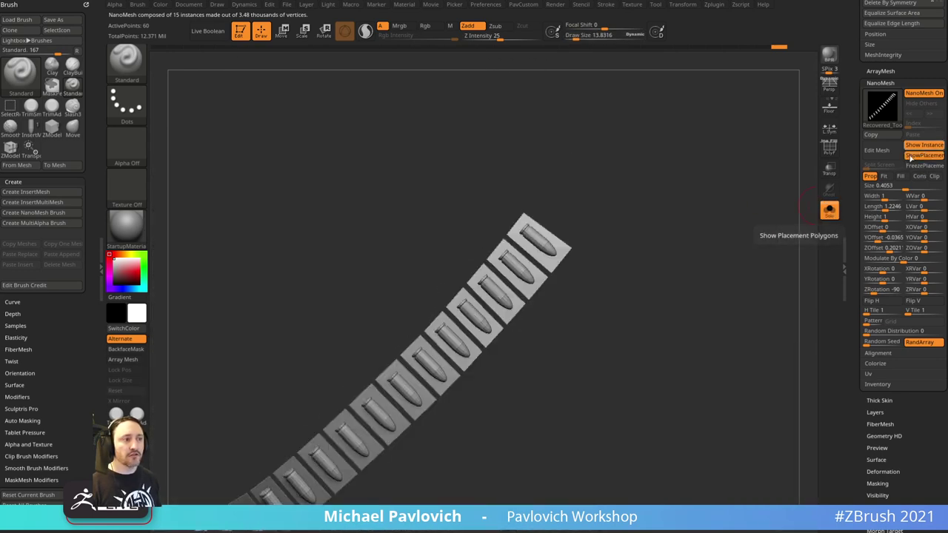
- Hide the topmost bullet placement polygon and delete it from the mesh
key("ctrl+shift")
left_click_drag(644, 180, 550, 263, "ctrl+shift")
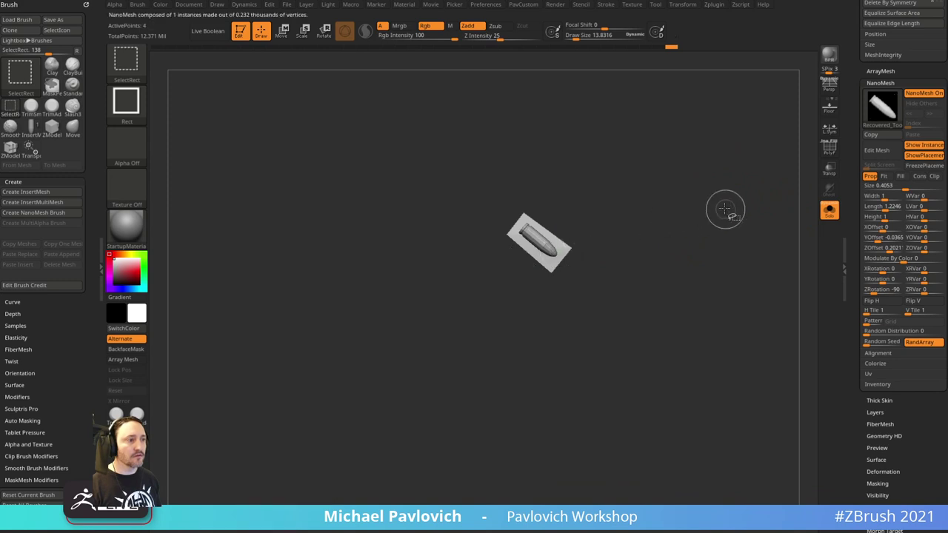
left_click_drag(740, 165, 758, 230, "ctrl+shift")
key("2")
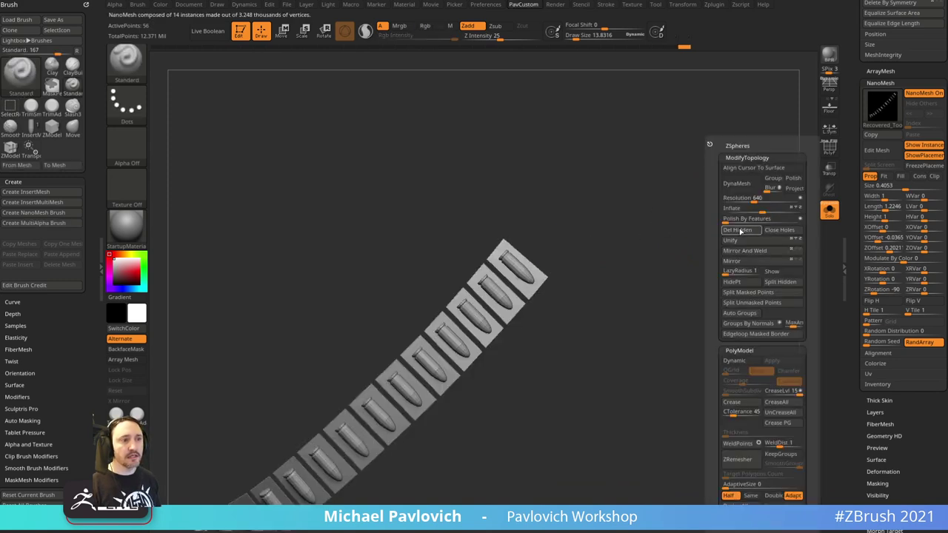
left_click(739, 231)
left_click(671, 200)
- Isolate the sleeve NanoMesh, show its placement polygons, delete the topmost one at the shoulder end, and show the whole character again
left_click(542, 240, "alt")
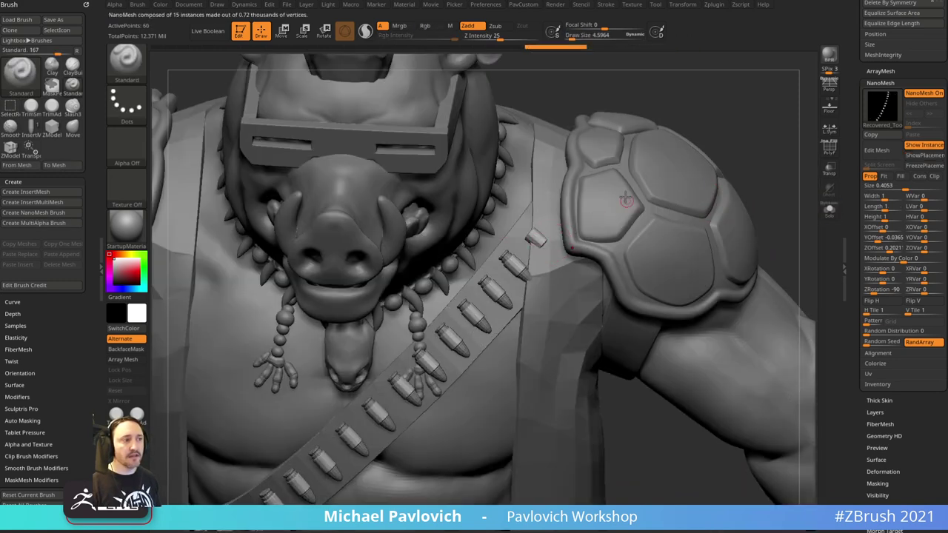
key("alt+shift+s")
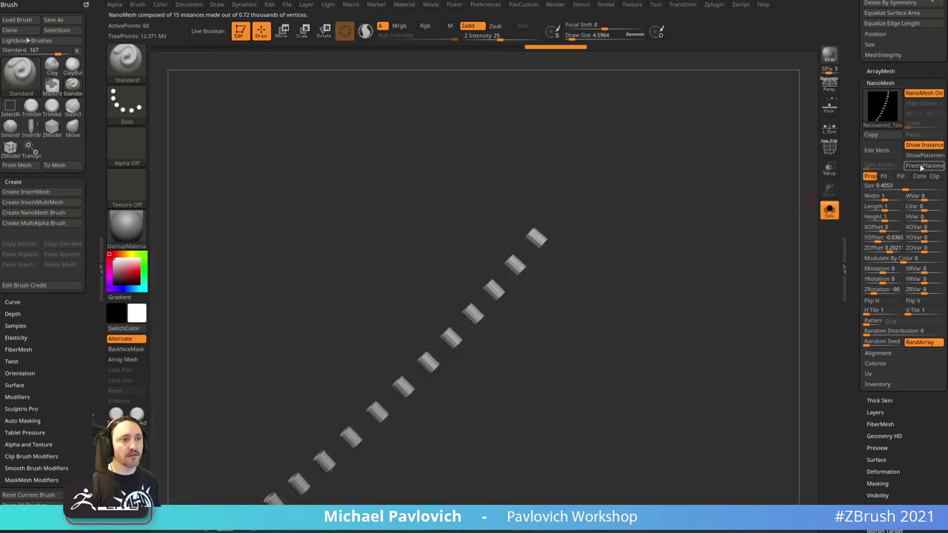
left_click(923, 155)
left_click_drag(512, 165, 622, 220, "ctrl+shift")
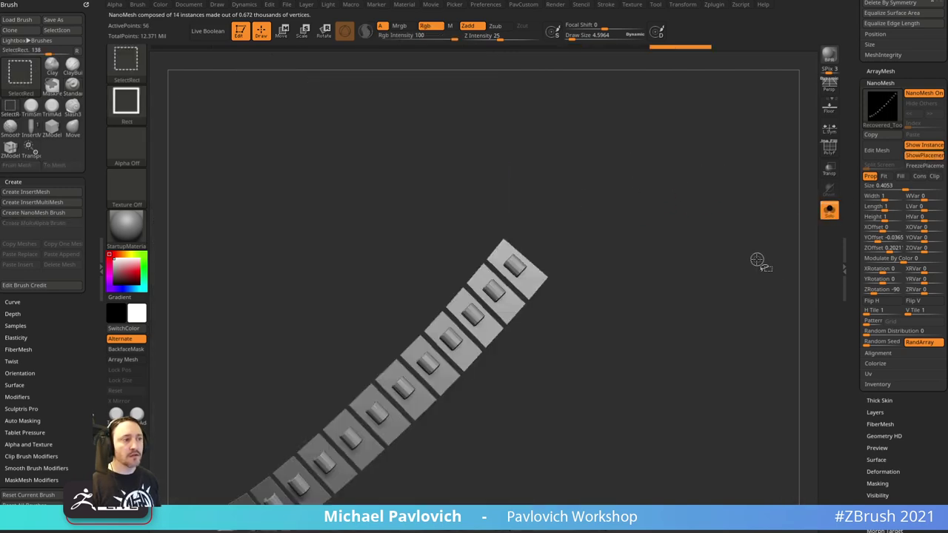
key("space")
left_click(829, 212)
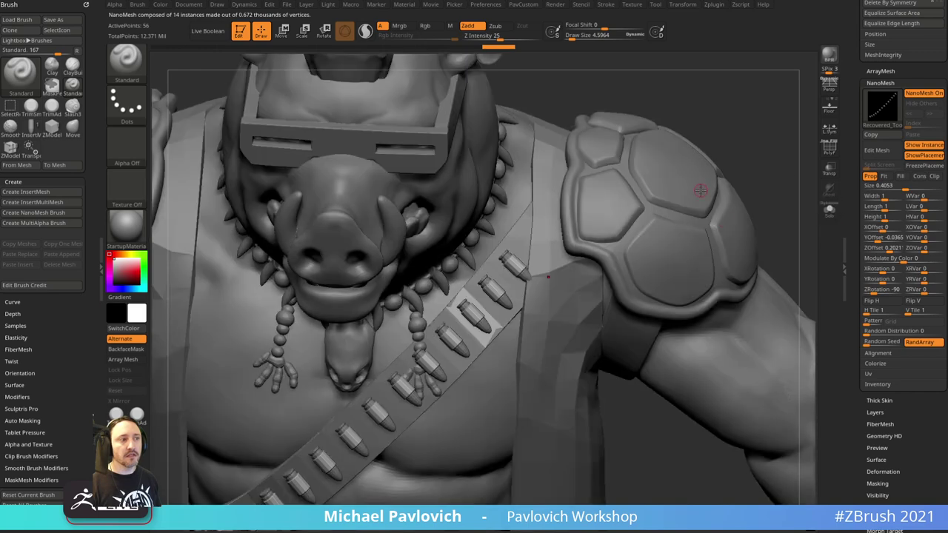
- Hide the placement polygons of both the sleeve NanoMesh and the bullet NanoMesh on the chest strap
left_click_drag(774, 188, 728, 173)
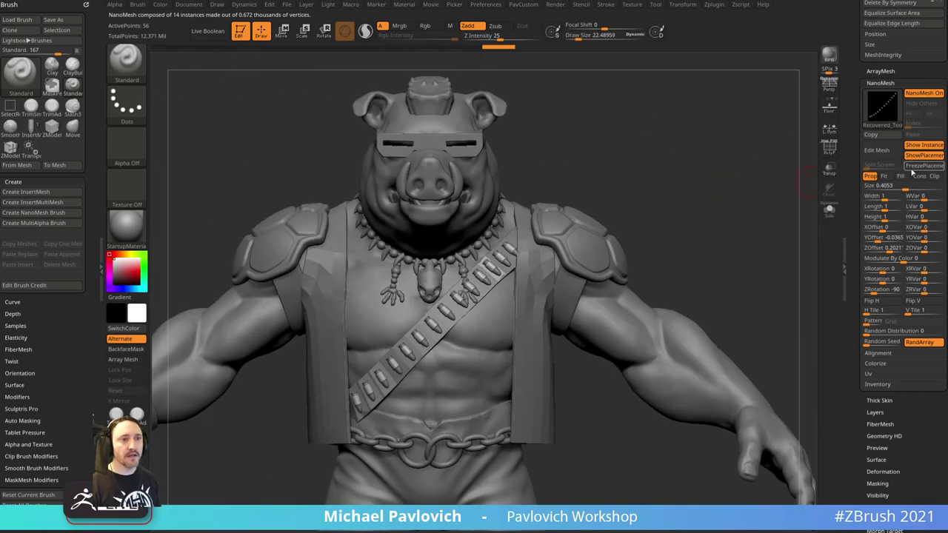
left_click(914, 157)
left_click_drag(763, 146, 753, 182)
left_click(515, 233, "alt")
mouse_move(663, 169)
left_mouse_down()
mouse_move(685, 163)
mouse_move(692, 229)
mouse_move(694, 173)
mouse_move(708, 209)
mouse_move(742, 192)
mouse_move(760, 200)
left_mouse_up()
left_click(484, 295, "alt")
left_click(922, 158)
- Switch all subtools to their highest subdivision level and view the whole character
key("s")
left_click_drag(860, 283, 861, 399)
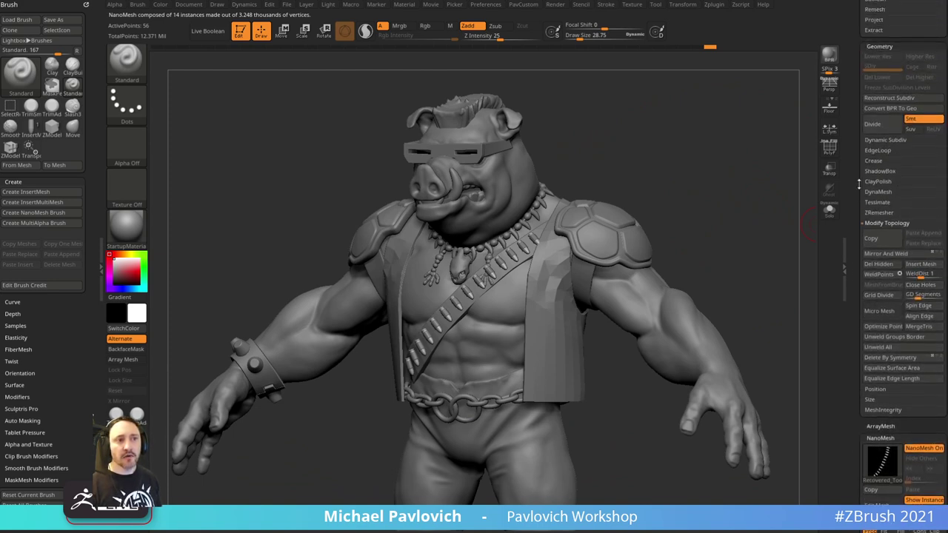
left_click_drag(856, 183, 857, 501)
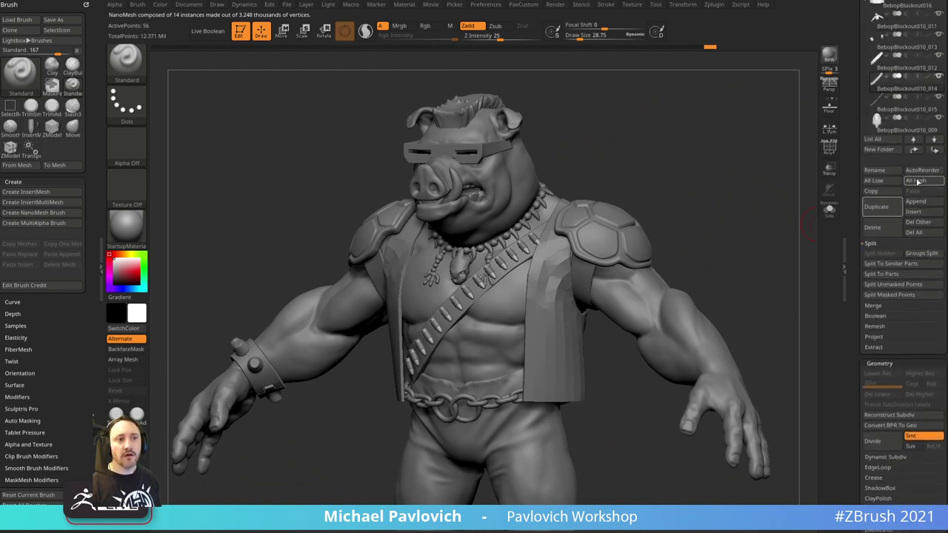
left_click(918, 182)
left_click_drag(750, 239, 694, 235, "shift")
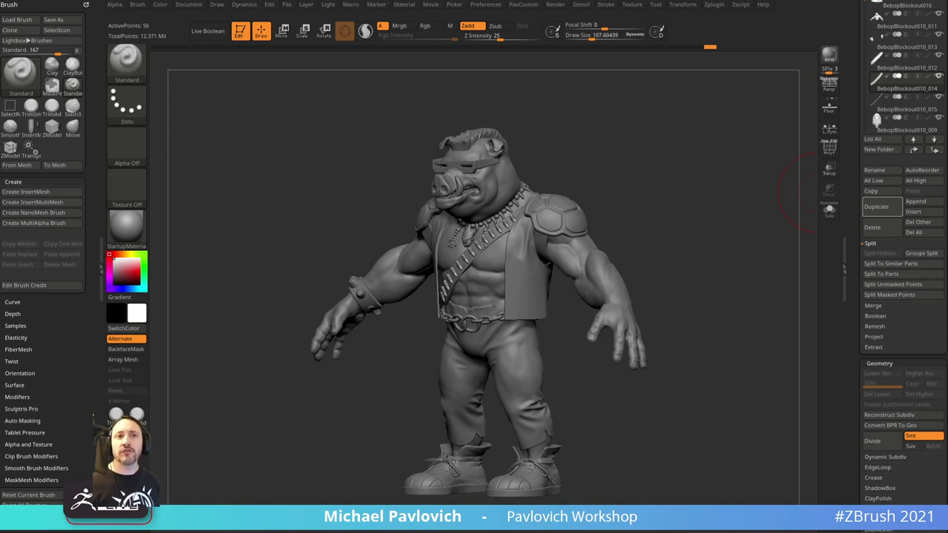
left_click_drag(643, 180, 699, 183)
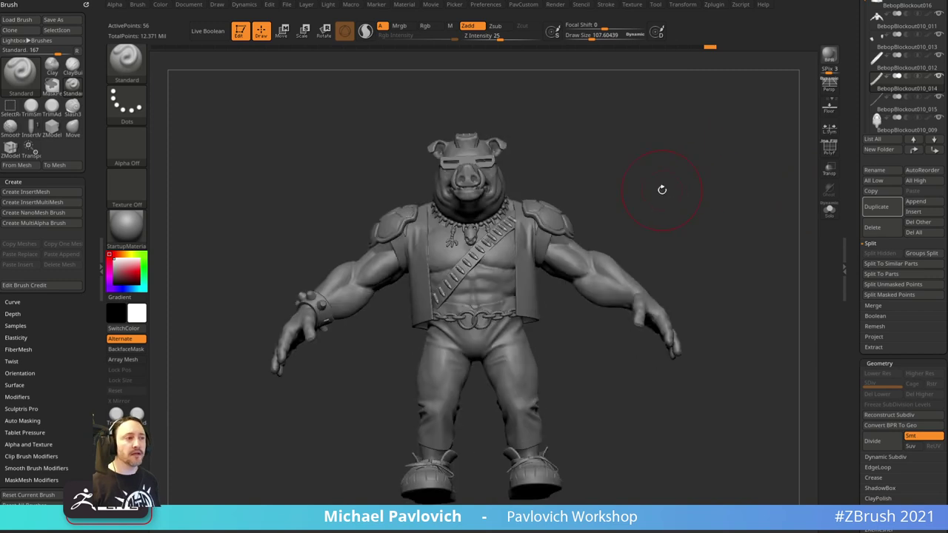
- Isolate the arm strap subtool beneath the shoulder pads with its polyframe shown, and duplicate it
left_click(553, 246, "alt")
left_click(828, 210)
key("shift+f")
mouse_move(722, 134)
left_mouse_down("alt")
mouse_move(713, 170)
mouse_move(745, 245)
mouse_move(724, 220)
left_mouse_up("alt")
key("s")
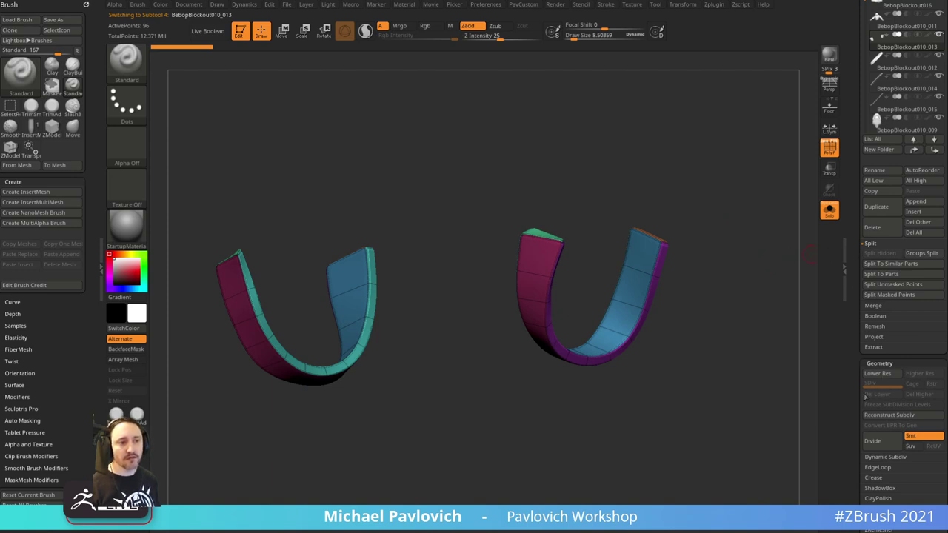
left_click_drag(850, 56, 853, 184)
scroll(877, 244, "down", 5)
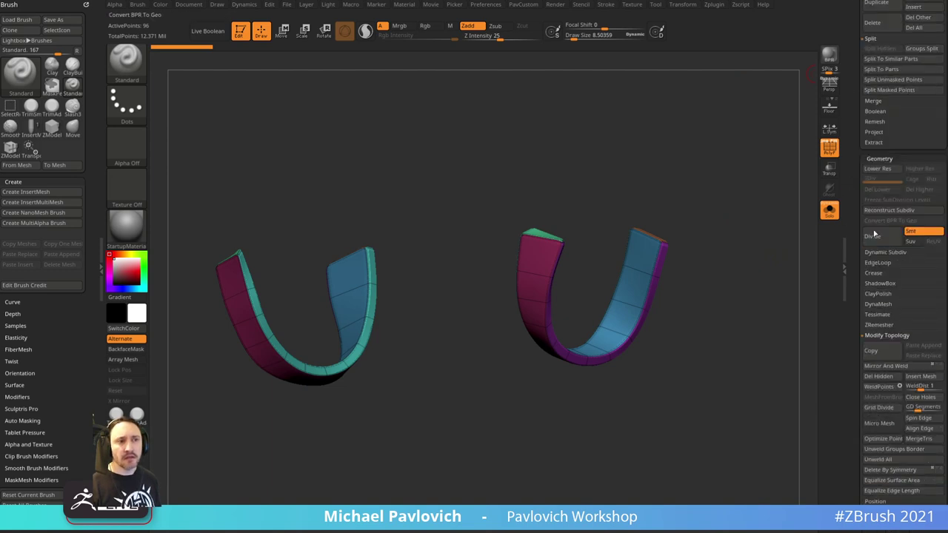
left_click_drag(857, 248, 858, 295)
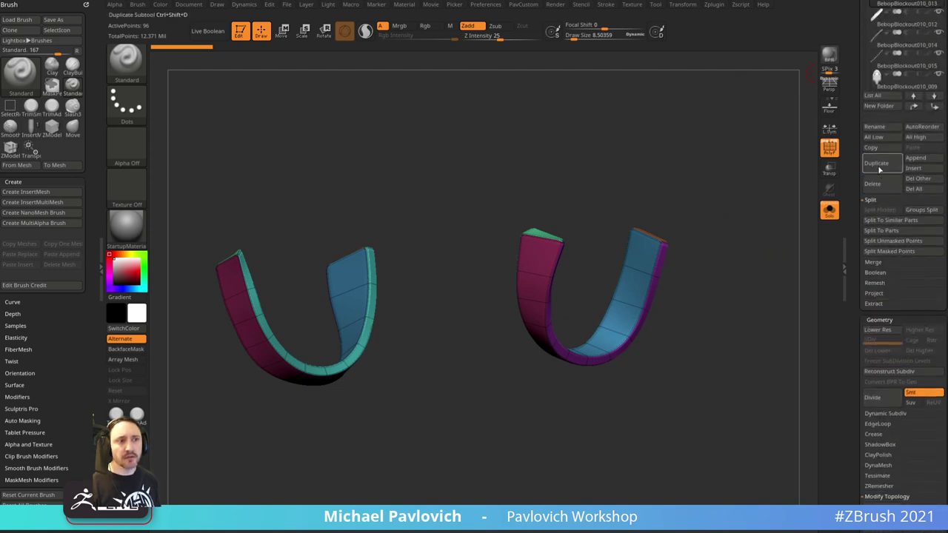
left_click(878, 168)
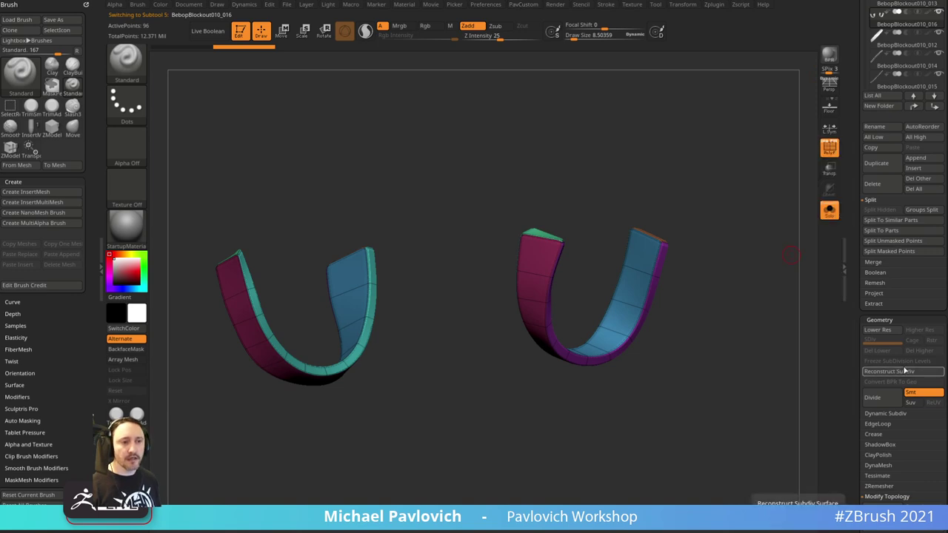
- Divide the duplicated arm straps up to subdivision level 4 and delete the lower levels
key("4")
left_click(791, 364)
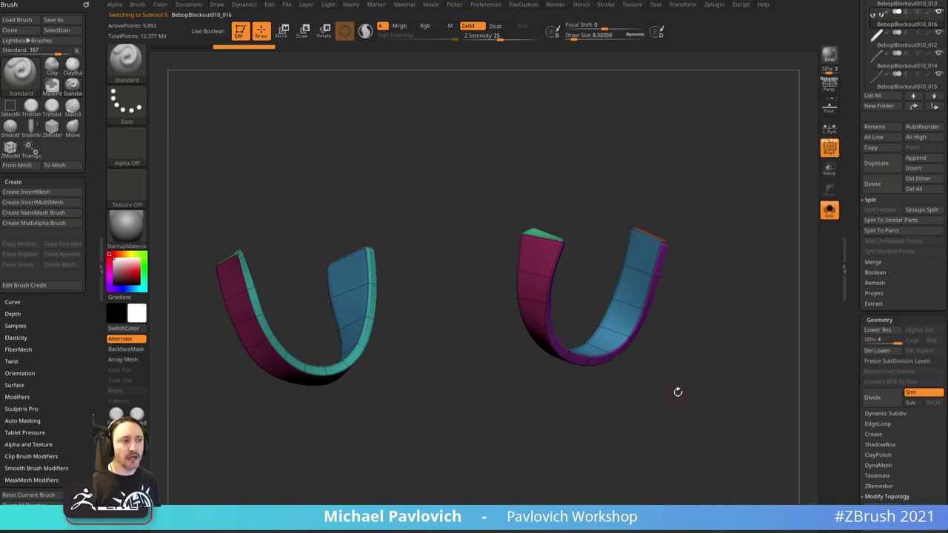
right_click_drag(677, 392, 746, 362, "ctrl")
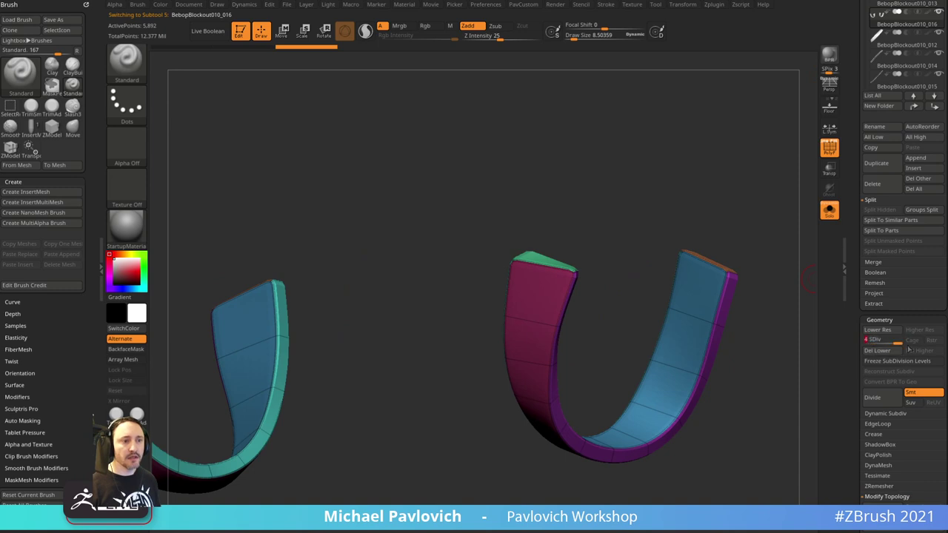
left_click(900, 352)
- Keep only one of the two duplicated arm straps visible and delete the hidden one
mouse_move(795, 355)
right_mouse_down("alt")
mouse_move(816, 328)
mouse_move(786, 290)
right_mouse_up("alt")
left_click_drag(483, 143, 639, 293, "ctrl+shift")
key("3")
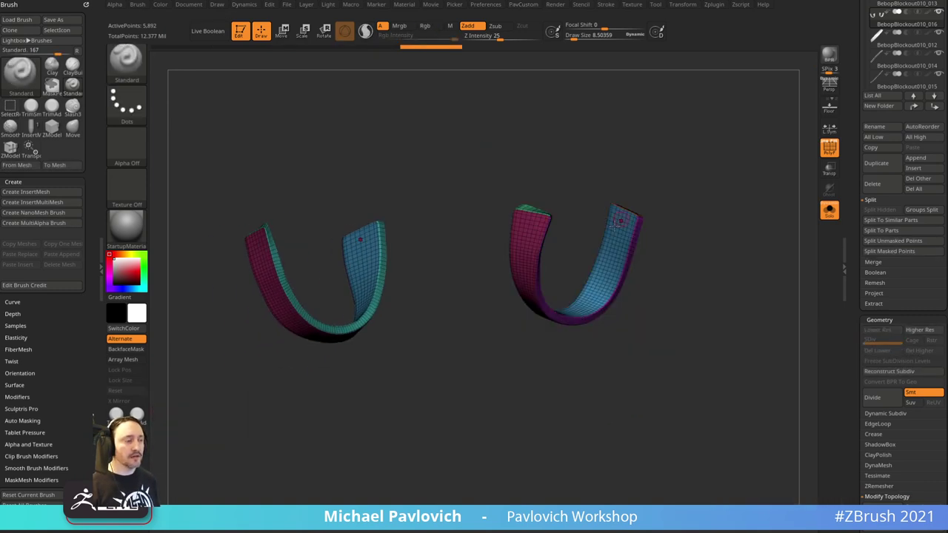
left_click_drag(484, 160, 681, 348, "ctrl+shift")
key("3")
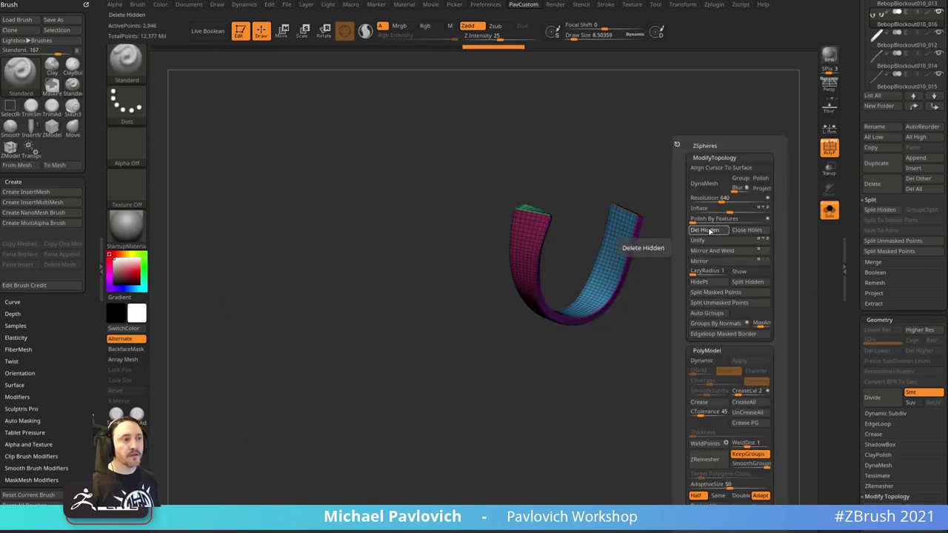
left_click(712, 229)
- Lower SmoothGroups to its minimum and ZRemesh the strap twice at Half density with KeepGroups on
right_click_drag(752, 194, 664, 259, "alt")
left_click_drag(664, 259, 759, 222)
left_click_drag(770, 316, 772, 292)
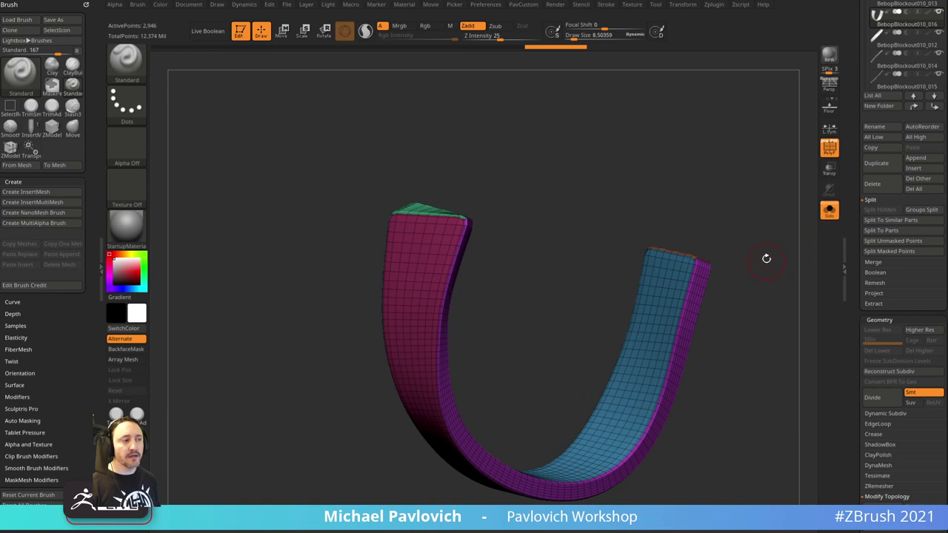
mouse_move(754, 241)
left_mouse_down()
mouse_move(751, 250)
mouse_move(667, 250)
left_mouse_up()
key("s")
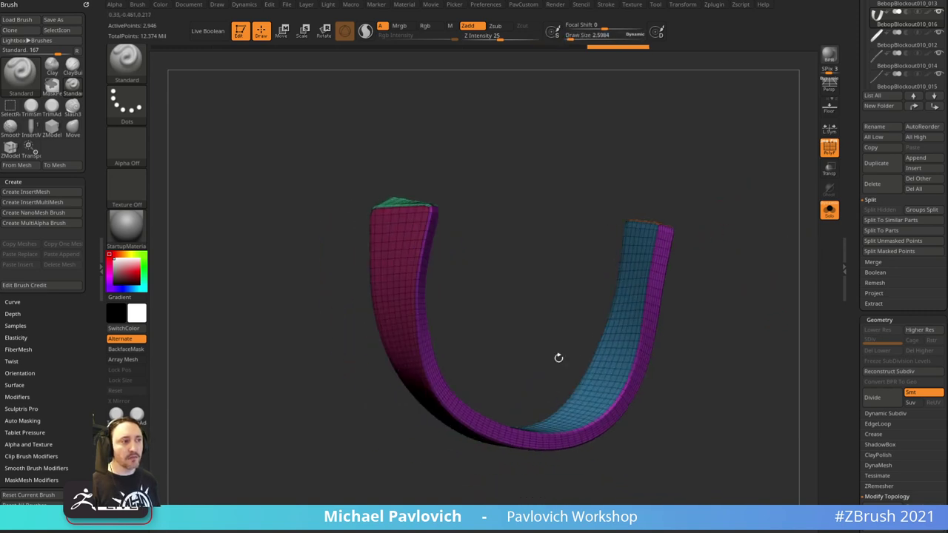
left_click_drag(669, 205, 735, 245)
key("v")
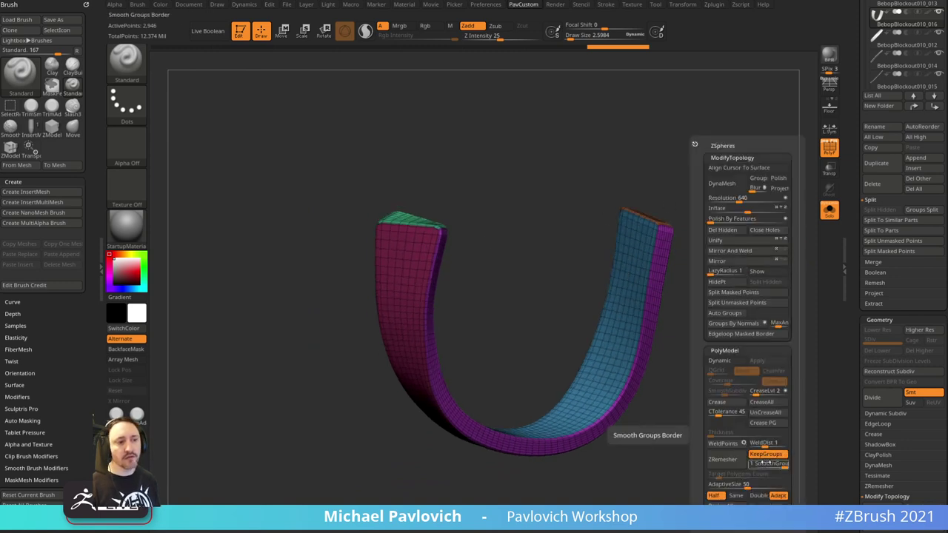
key("F1")
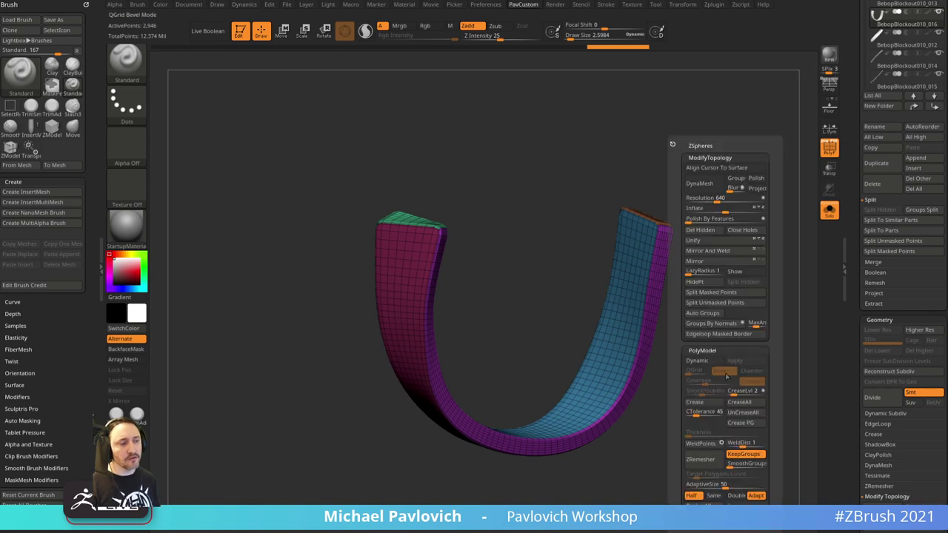
left_click(699, 459)
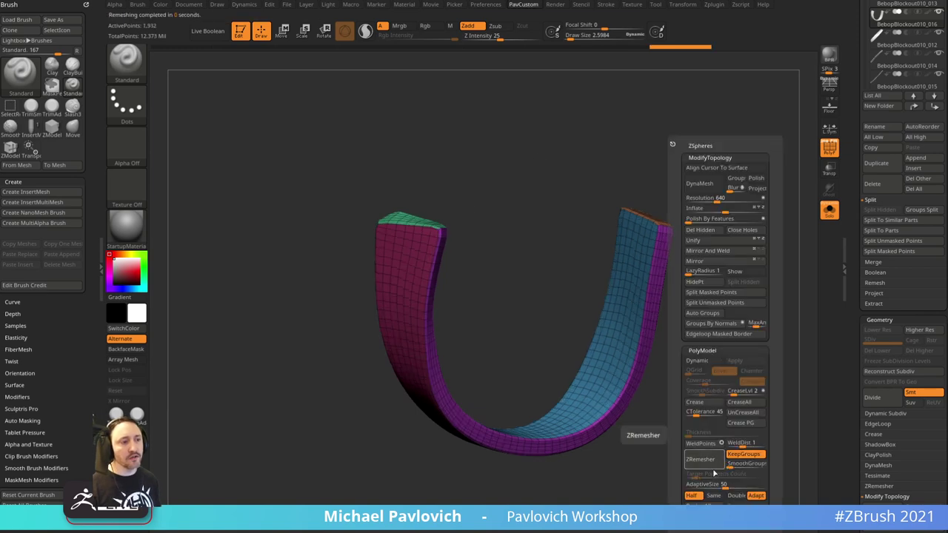
left_click(699, 459)
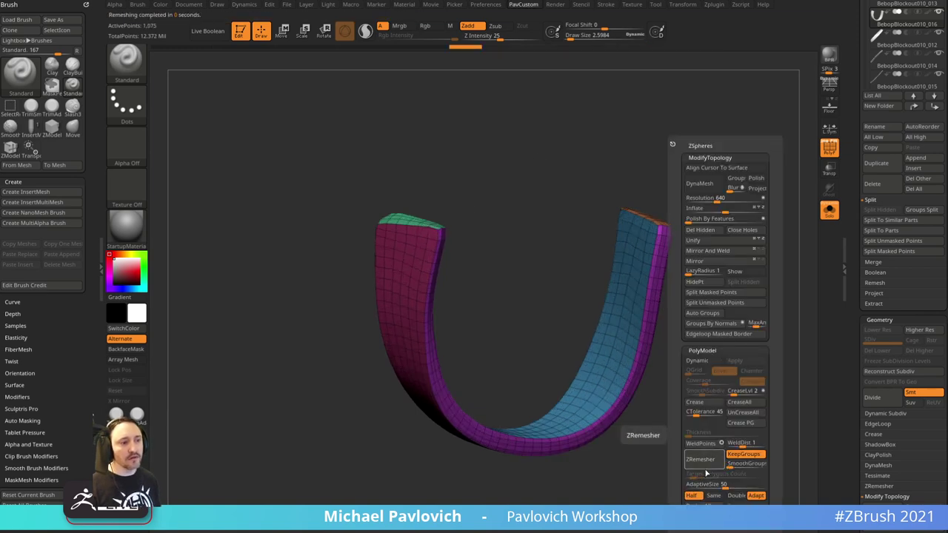
- Set AdaptiveSize to 0, ZRemesh the strap once more and switch to the Move brush
left_click_drag(696, 484, 684, 484)
left_click(709, 459)
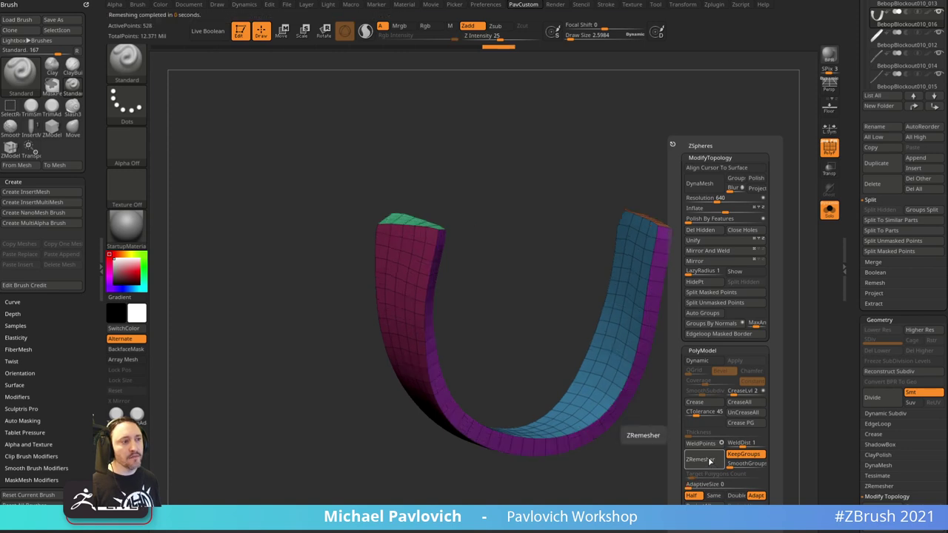
mouse_move(747, 321)
left_mouse_down()
mouse_move(772, 340)
mouse_move(738, 339)
mouse_move(770, 382)
left_mouse_up()
key("b")
key("m")
key("v")
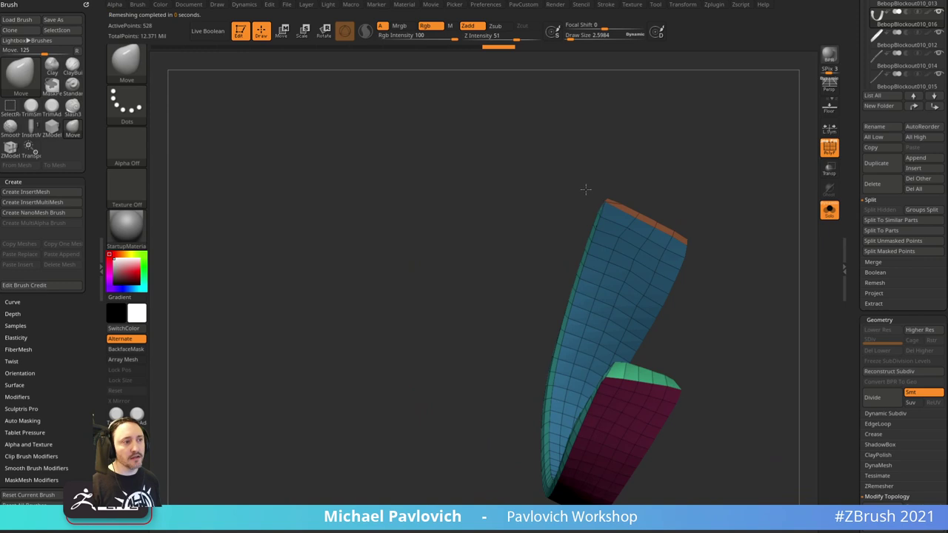
left_click_drag(650, 182, 708, 178)
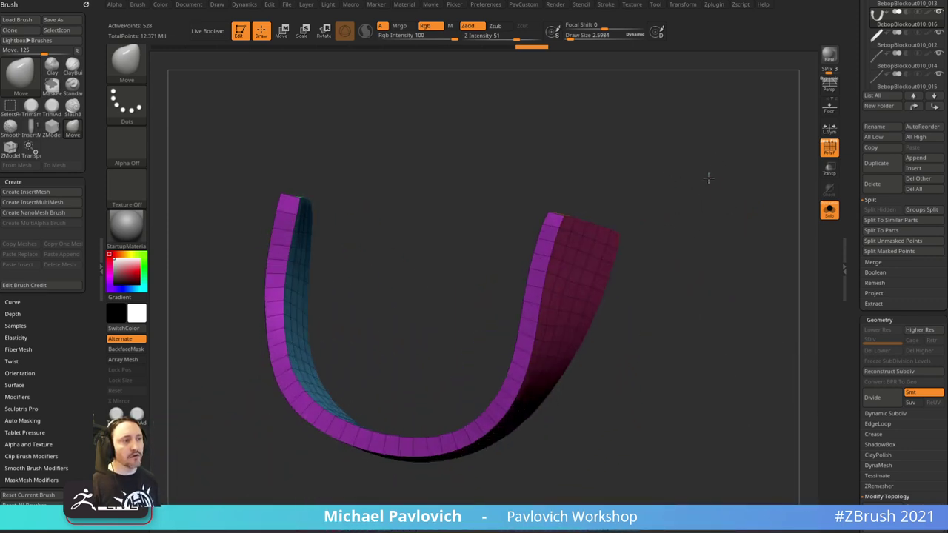
- Isolate the strap's outer polygroup, delete the hidden remainder and switch to the ZModeler brush
left_click(571, 249, "ctrl+shift")
key("space")
key("b")
key("z")
key("m")
mouse_move(622, 233)
left_mouse_down()
mouse_move(626, 257)
mouse_move(593, 254)
left_mouse_up()
- Extrude the outer sheet into a one-polygon-thick strap with ZModeler's Extrude on the Island target, and flip its normals
key("space")
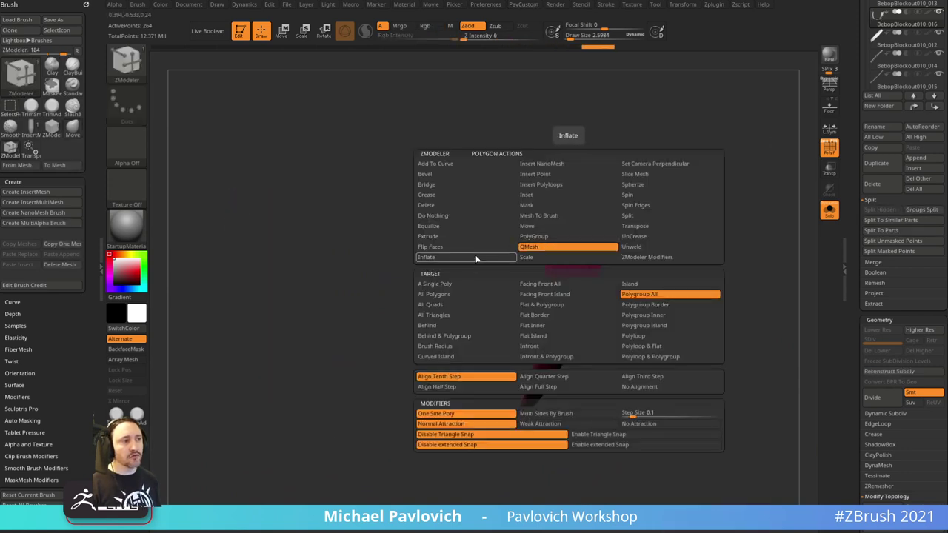
left_click(474, 237)
left_click(624, 285)
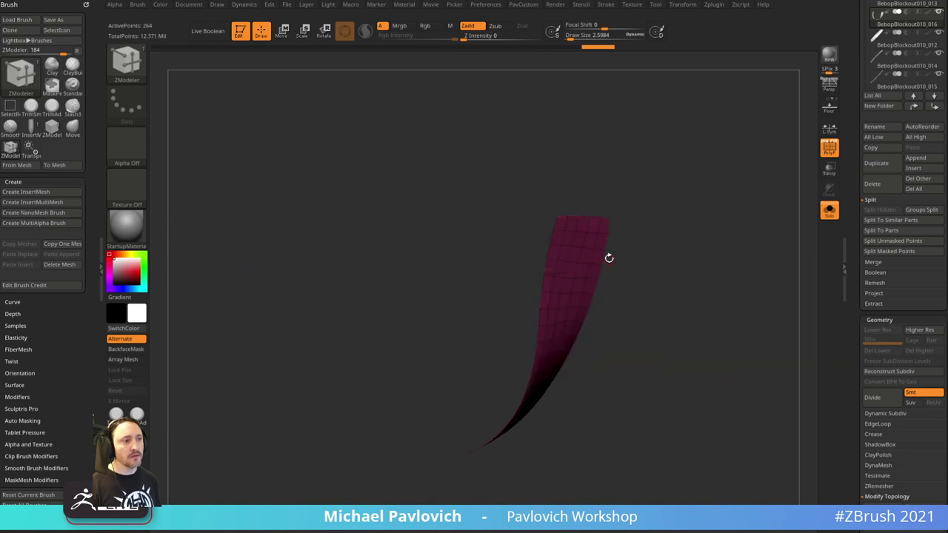
left_click(700, 217, "ctrl+shift")
left_click_drag(701, 217, 725, 270)
key("4")
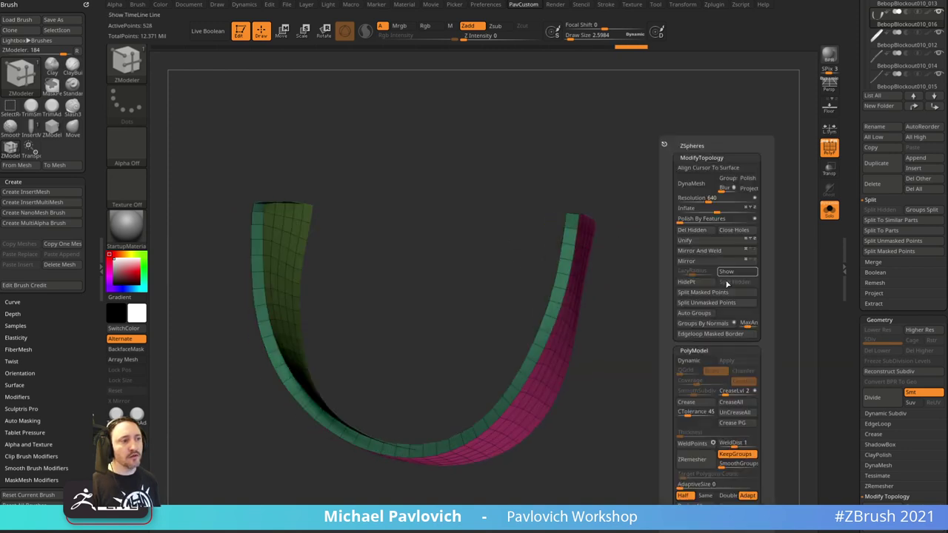
left_click(697, 512)
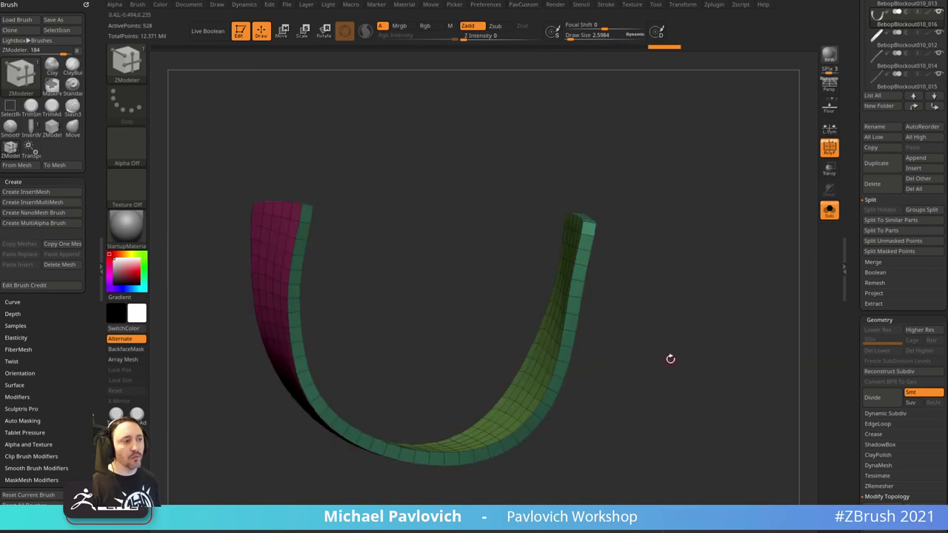
left_click_drag(668, 358, 626, 233)
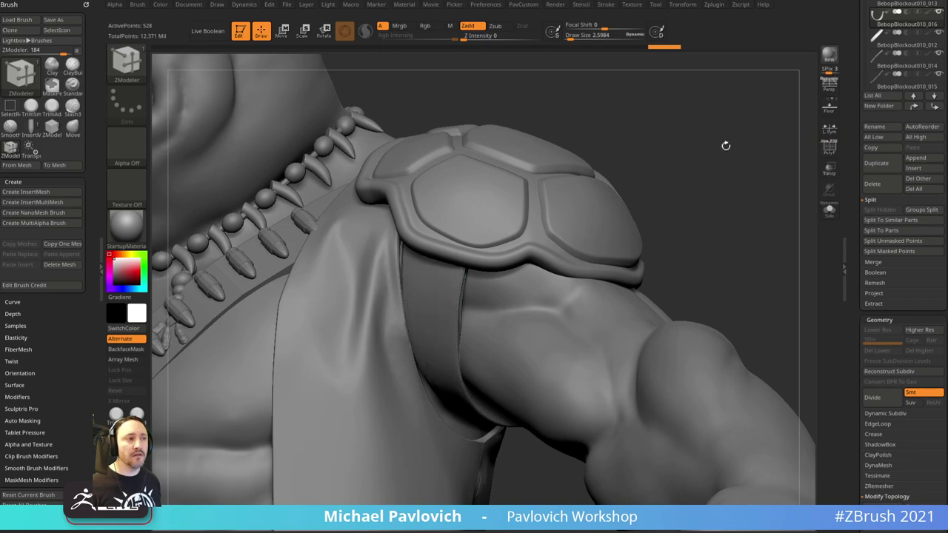
- Delete the duplicated arm strap subtool
right_click_drag(731, 155, 721, 129, "ctrl")
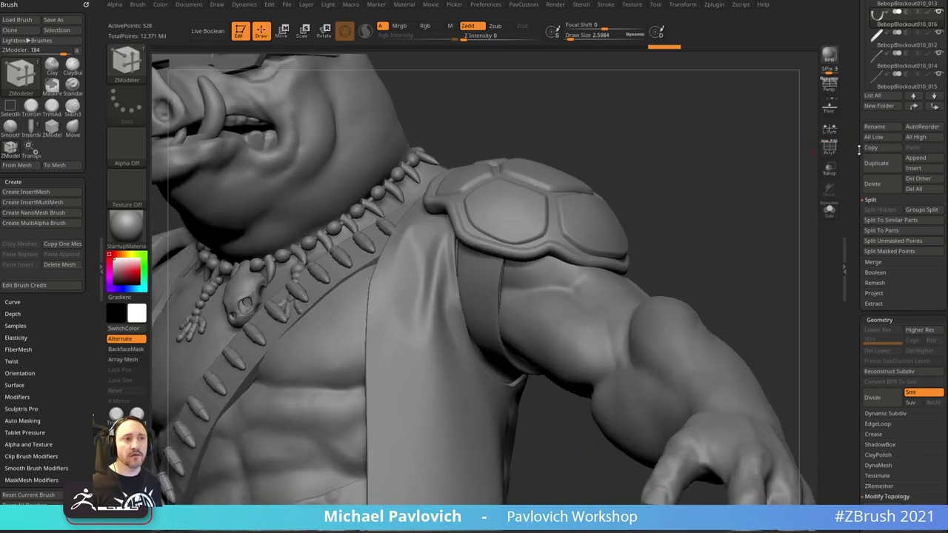
left_click(876, 187)
left_click(790, 206)
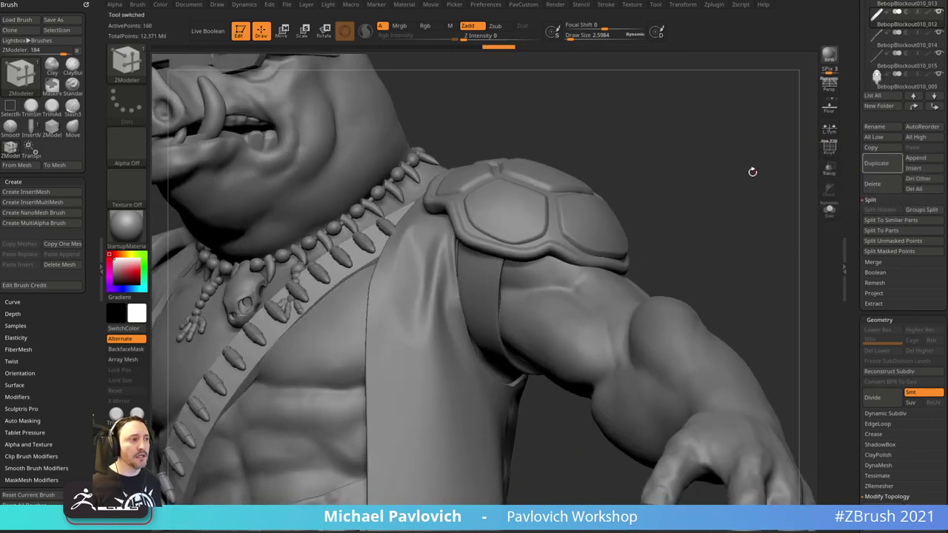
- Return to the Standard brush and set the draw size to about 26.6
mouse_move(702, 154)
right_mouse_down()
mouse_move(734, 173)
mouse_move(724, 151)
right_mouse_up()
mouse_move(723, 152)
right_mouse_down()
mouse_move(637, 224)
mouse_move(702, 188)
mouse_move(710, 192)
right_mouse_up()
key("b")
key("s")
key("t")
key("s")
left_click_drag(711, 192, 703, 193)
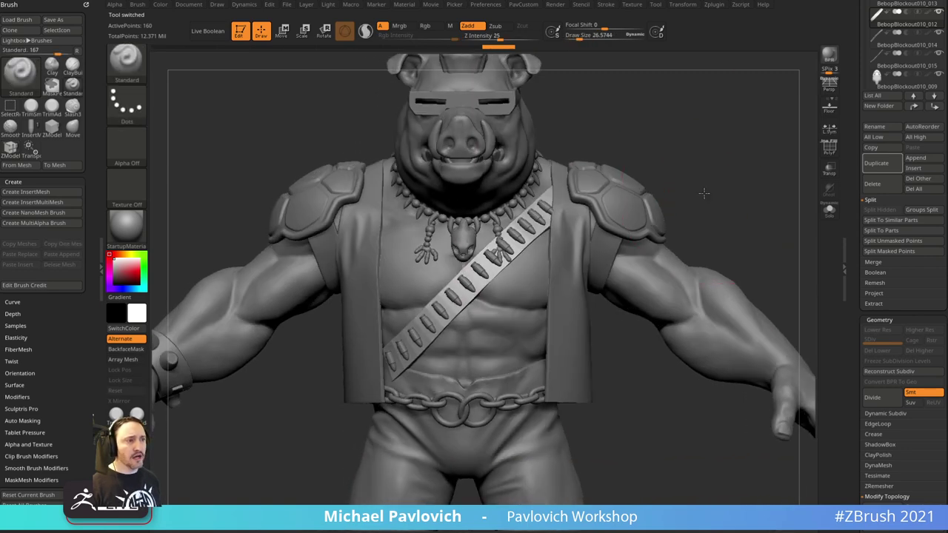
mouse_move(703, 193)
right_mouse_down()
mouse_move(741, 195)
mouse_move(721, 225)
mouse_move(708, 215)
right_mouse_up()
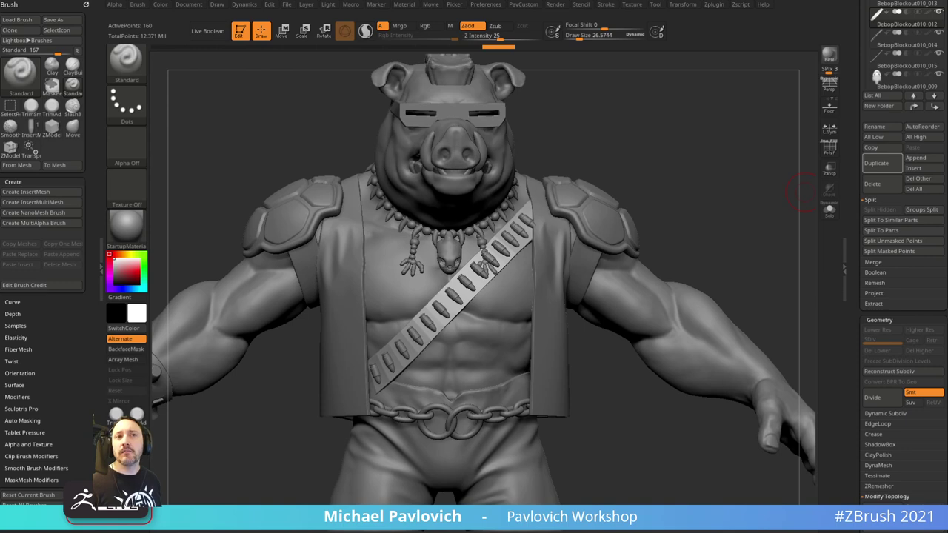
- Select the bullet-loop NanoMesh subtool on the chest strap and isolate it with Solo
mouse_move(730, 165)
left_mouse_down()
mouse_move(706, 188)
mouse_move(705, 154)
mouse_move(731, 189)
left_mouse_up()
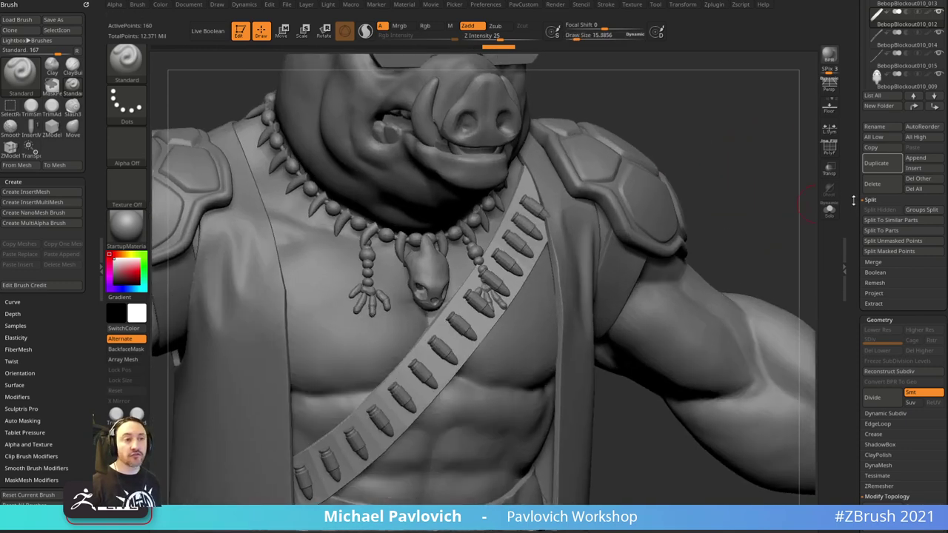
left_click_drag(853, 201, 841, 272)
key("s")
left_click(525, 248, "alt")
left_click_drag(768, 118, 797, 130, "alt")
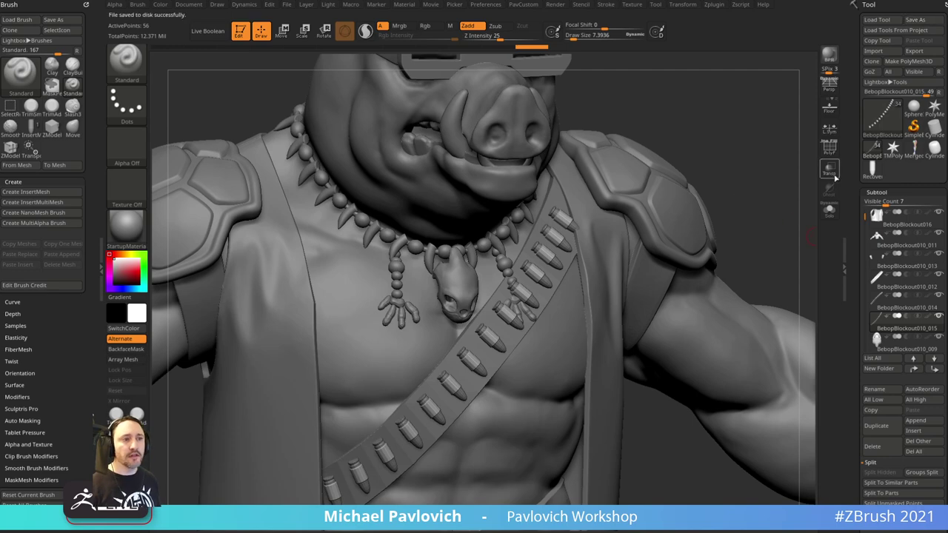
left_click(828, 150)
left_click_drag(780, 204, 798, 173, "alt")
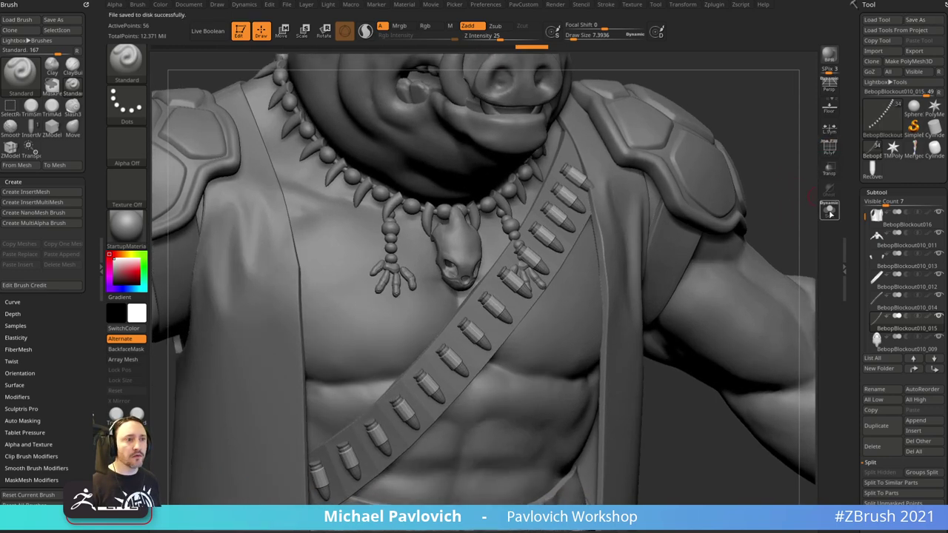
left_click(830, 209)
left_click_drag(761, 236, 762, 217, "alt")
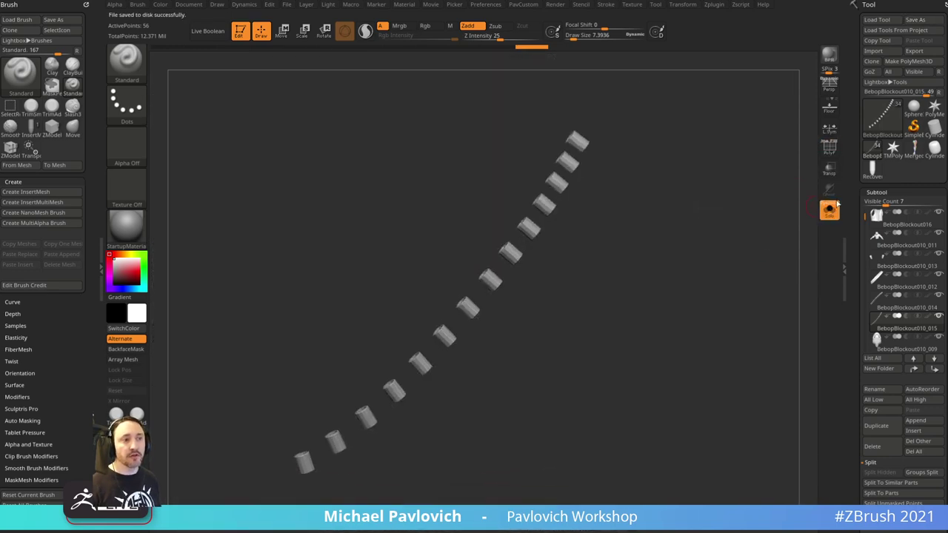
- Convert the bullet-loop NanoMesh to real geometry with One To Mesh from the NanoMesh Inventory
left_click_drag(851, 214, 834, 115)
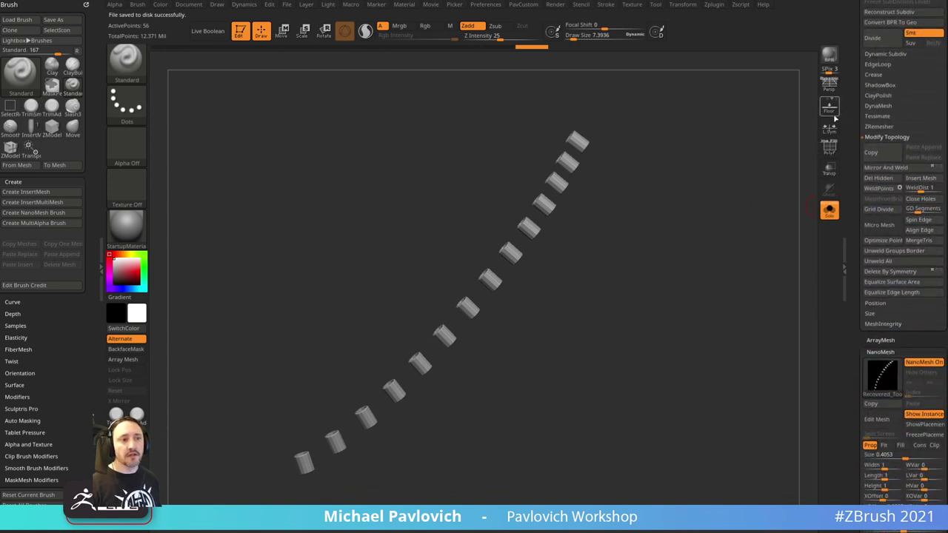
left_click_drag(852, 287, 842, 183)
left_click(875, 229)
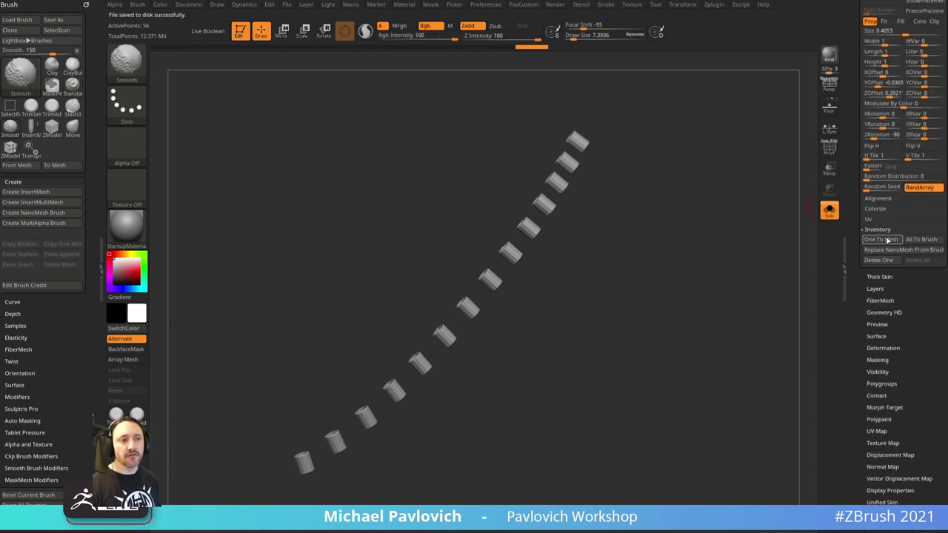
left_click(886, 239)
- Show the polyframe, hide the loops' placement polygons and delete the hidden geometry
left_click(829, 147)
mouse_move(793, 173)
left_mouse_down()
mouse_move(713, 227)
mouse_move(688, 180)
left_mouse_up()
key("ctrl+shift")
left_click_drag(714, 136, 727, 158, "ctrl+shift")
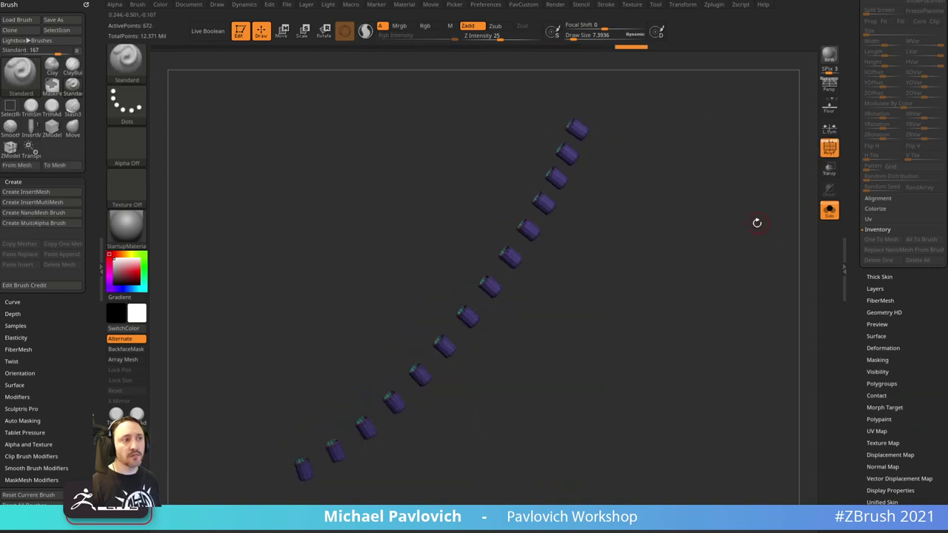
key("2")
left_click(744, 229)
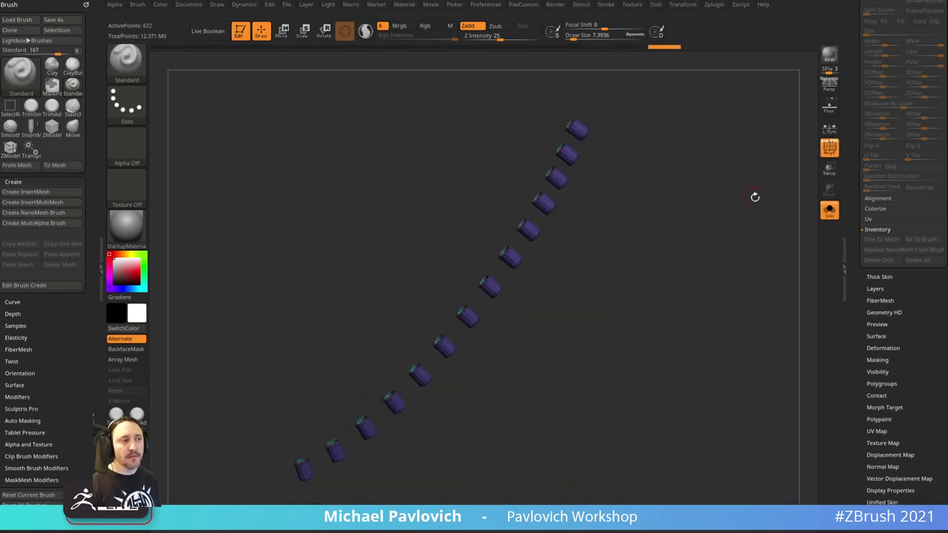
- Exit Solo, select the bullets' NanoMesh subtool on the chest strap and isolate it
left_click(833, 212)
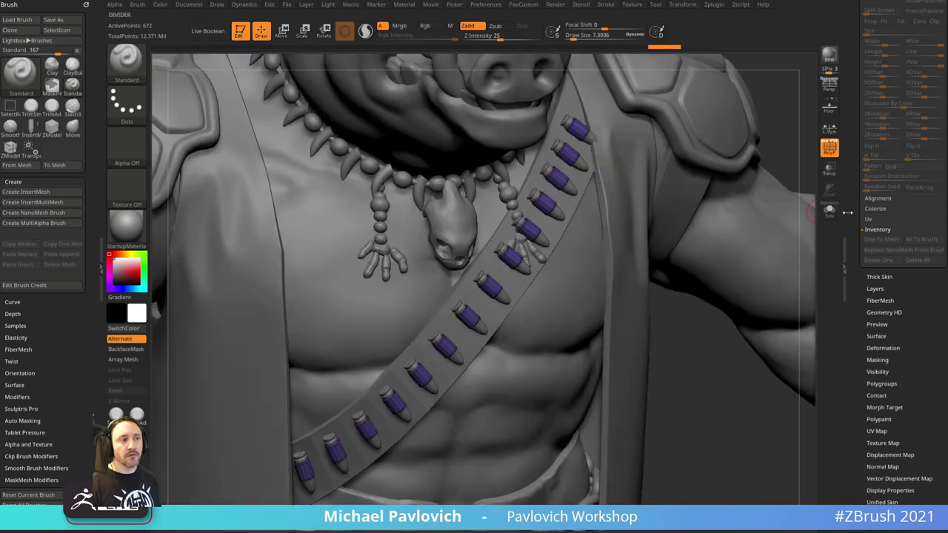
key("s")
left_click(602, 199)
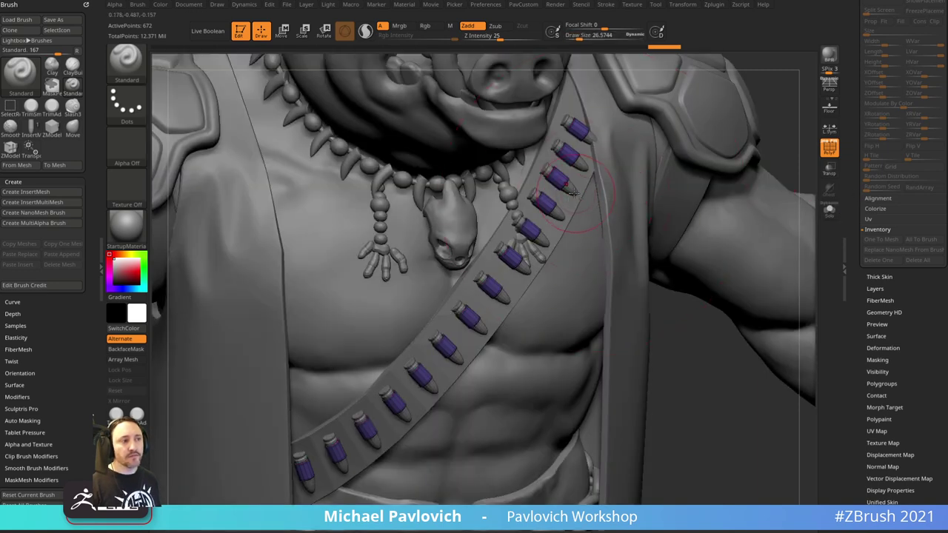
left_click(596, 199)
left_click(830, 210)
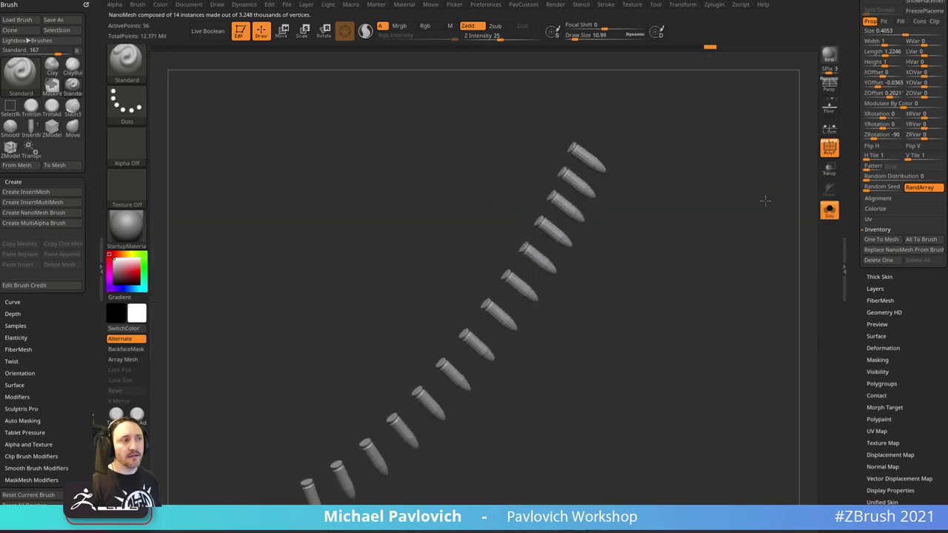
- Run a BPR render of the isolated bullets and convert their NanoMesh to real geometry
scroll(853, 184, "up", 5)
left_click(824, 64)
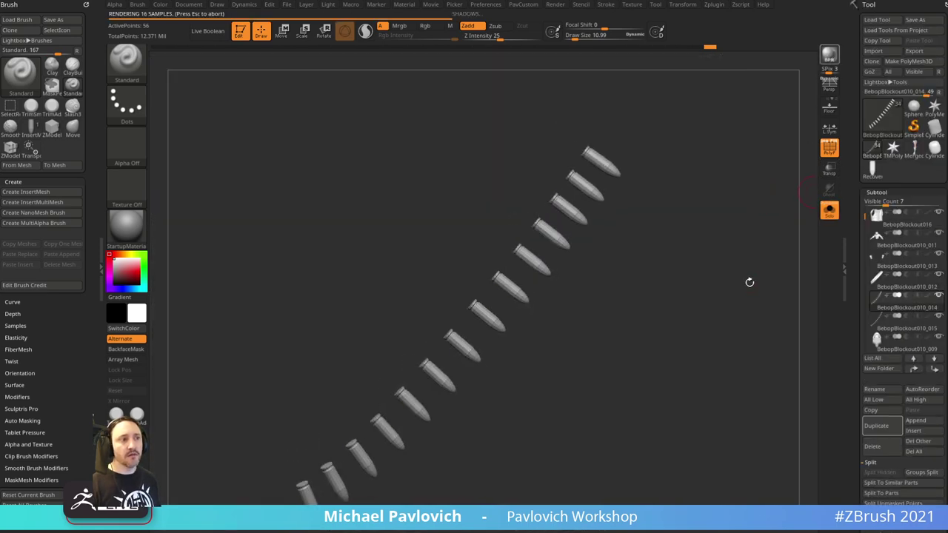
scroll(853, 268, "down", 10)
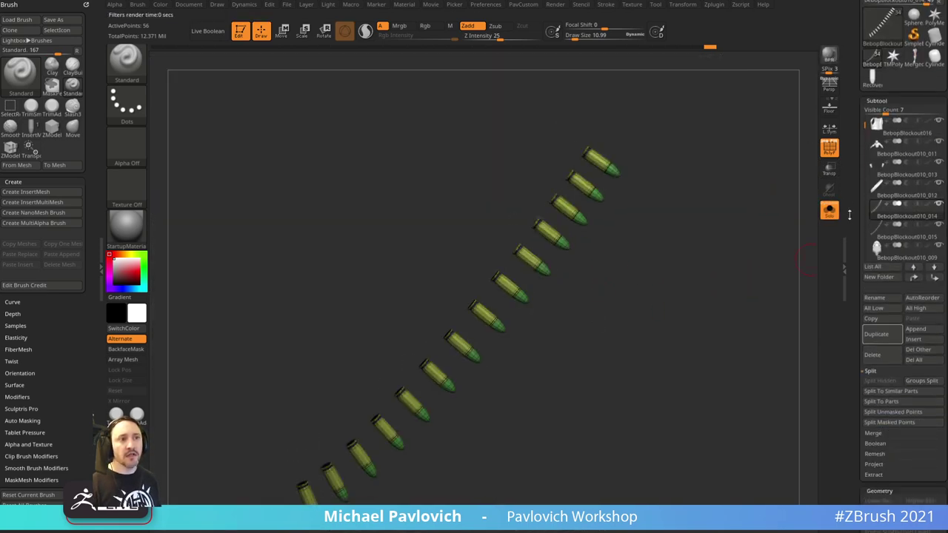
left_click(899, 196)
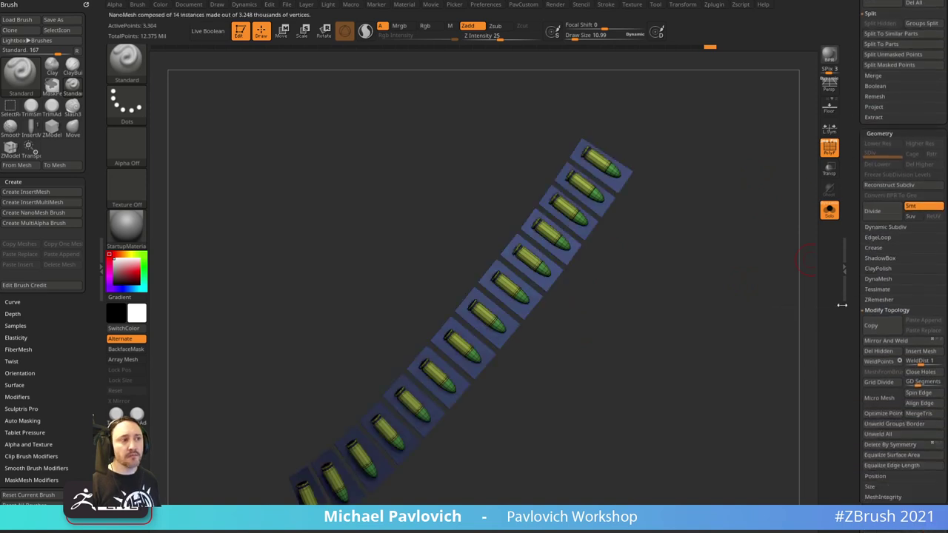
- Hide the placement polygons behind the bullets and delete the hidden geometry
left_click_drag(725, 303, 654, 227)
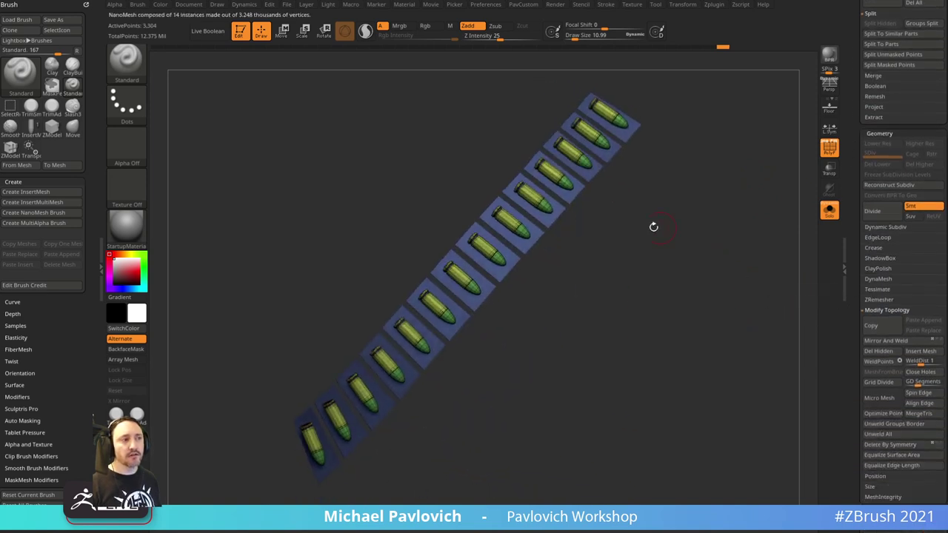
left_click(605, 172, "ctrl+shift")
left_click_drag(721, 138, 767, 253, "ctrl+shift")
key("space")
left_click(743, 230)
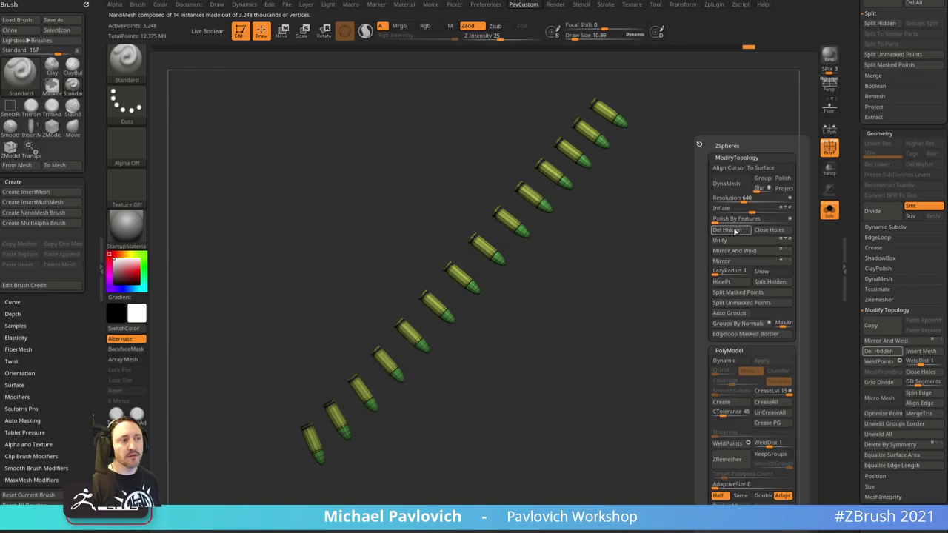
left_click_drag(680, 191, 730, 234, "alt")
key("f")
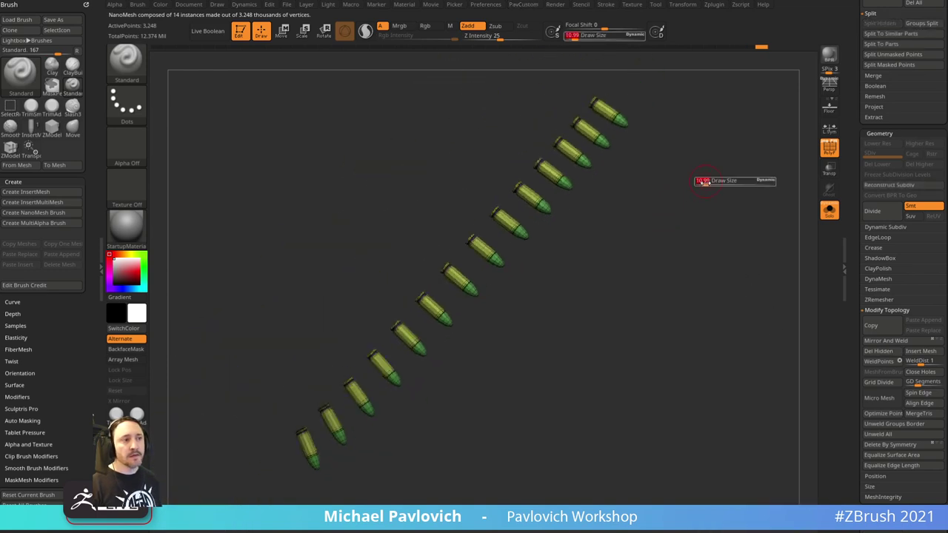
left_click(843, 271)
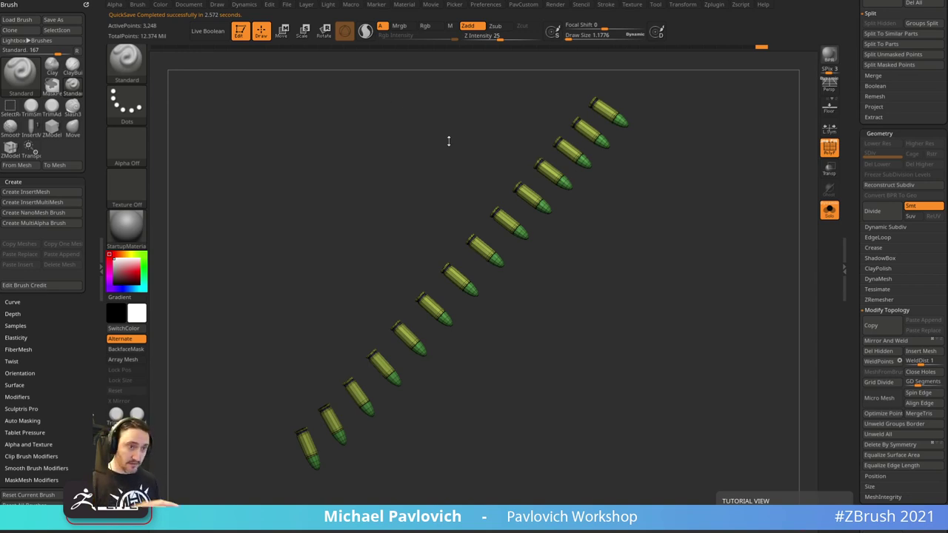
- Exit Solo, set the draw size to about 38.3 and frame the full boar character from the front
mouse_move(696, 313)
left_mouse_down()
mouse_move(674, 245)
mouse_move(699, 300)
mouse_move(729, 256)
left_mouse_up()
left_click(823, 216)
mouse_move(790, 201)
left_mouse_down("shift")
mouse_move(740, 185)
mouse_move(733, 251)
mouse_move(757, 228)
mouse_move(733, 228)
left_mouse_up("shift")
key("s")
key("s")
key("s")
left_click_drag(732, 230, 738, 249)
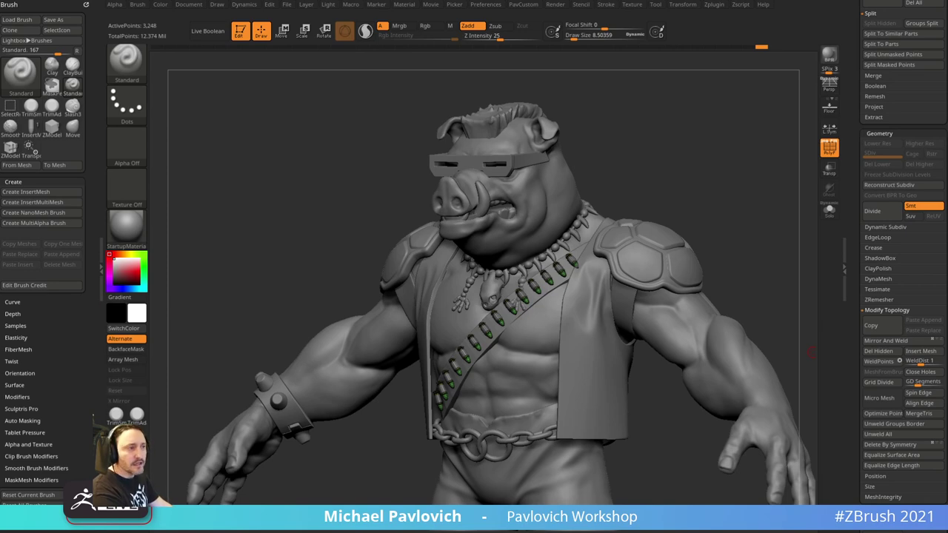
mouse_move(741, 152)
left_mouse_down()
mouse_move(745, 208)
mouse_move(708, 220)
mouse_move(723, 193)
mouse_move(736, 201)
left_mouse_up()
key("s")
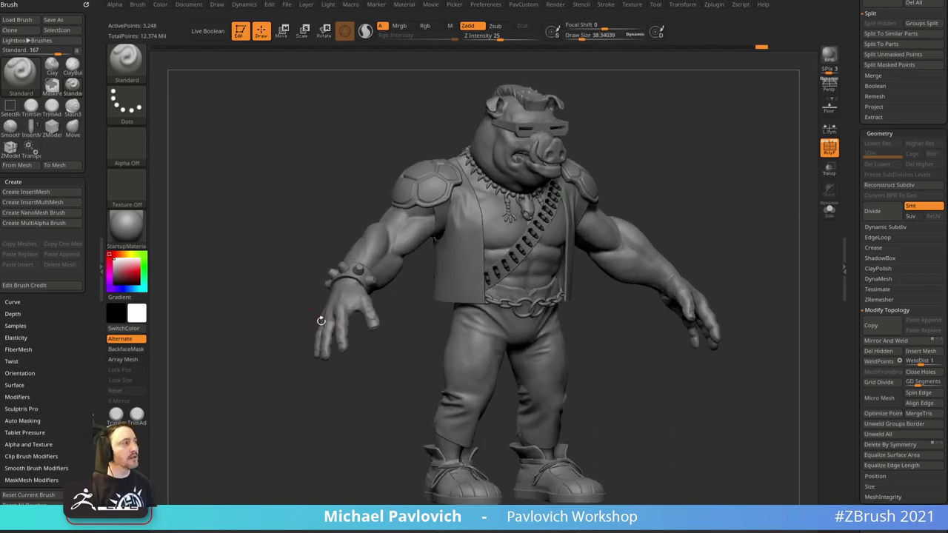
left_click_drag(691, 139, 650, 184)
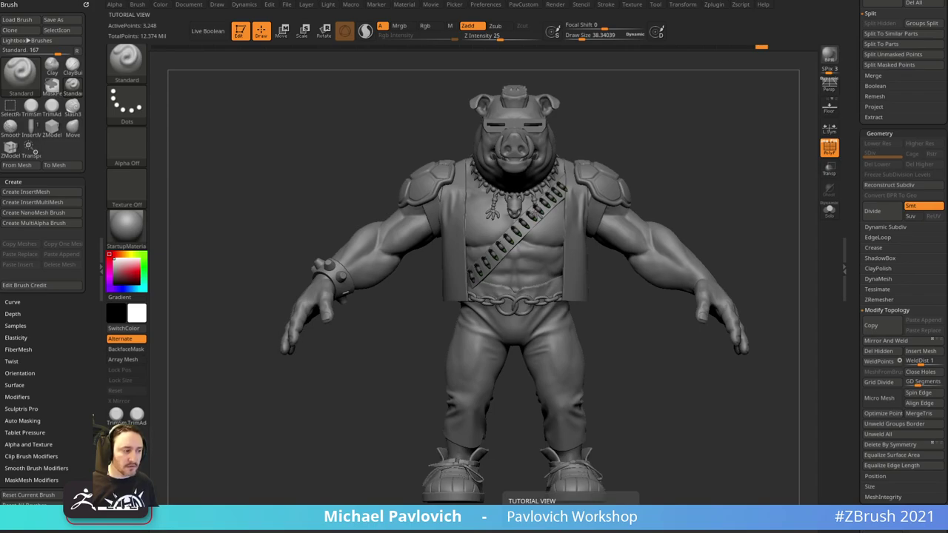
- Switch to the browser, look through the ArtStation portfolio and copy the profile's web address
left_click(444, 523)
scroll(427, 264, "down", 6)
scroll(461, 267, "up", 9)
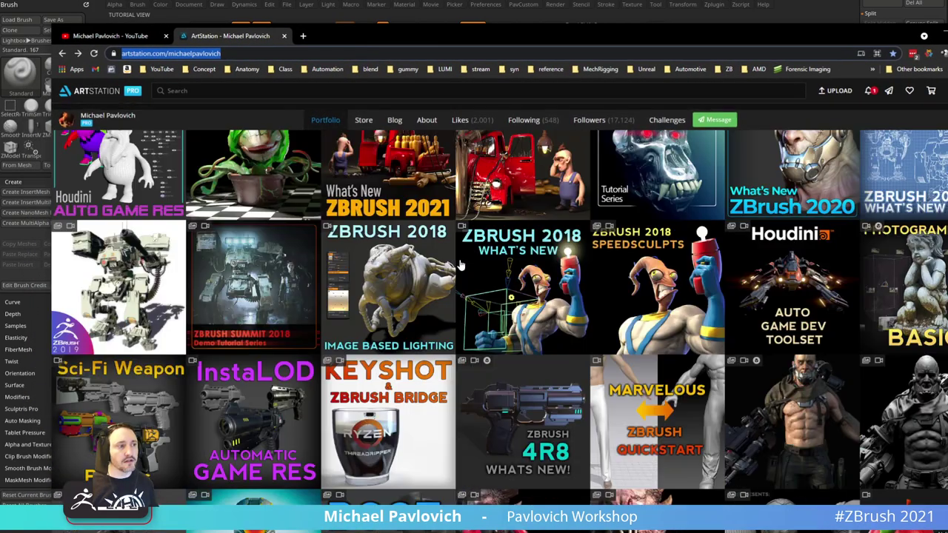
scroll(460, 272, "up", 6)
left_click(373, 55)
triple_click(373, 55)
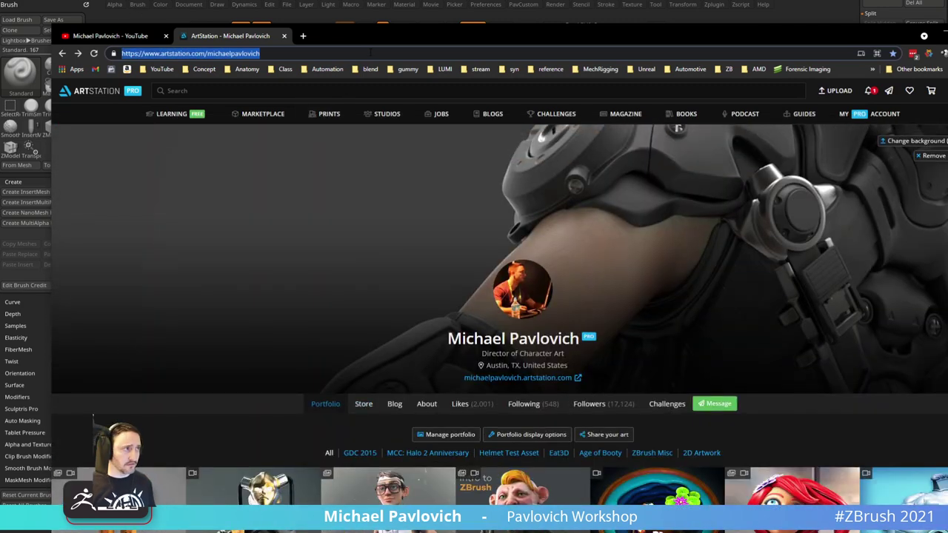
double_click(374, 55)
triple_click(375, 57)
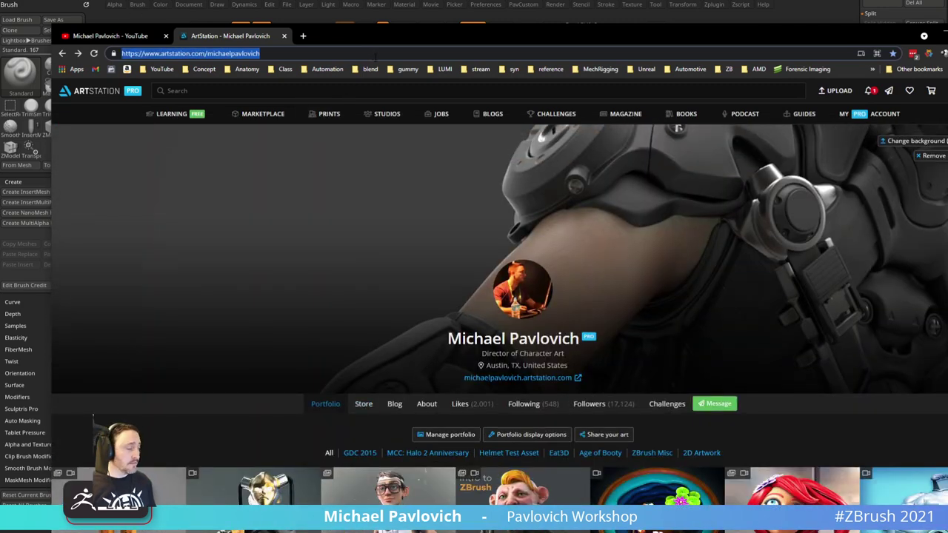
key("ctrl+c")
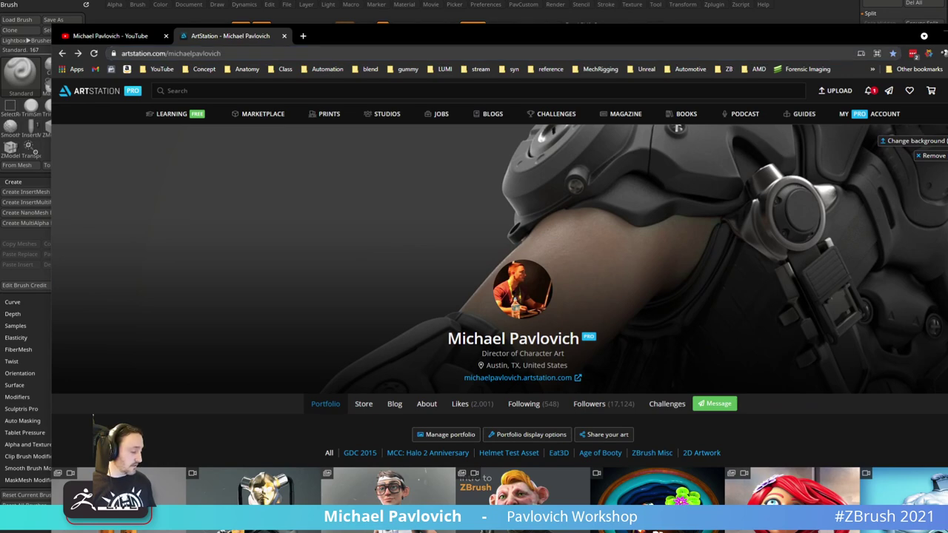
- Open the YouTube channel's playlists page from the bookmarks, select its web address and switch back to ZBrush
left_click(111, 35)
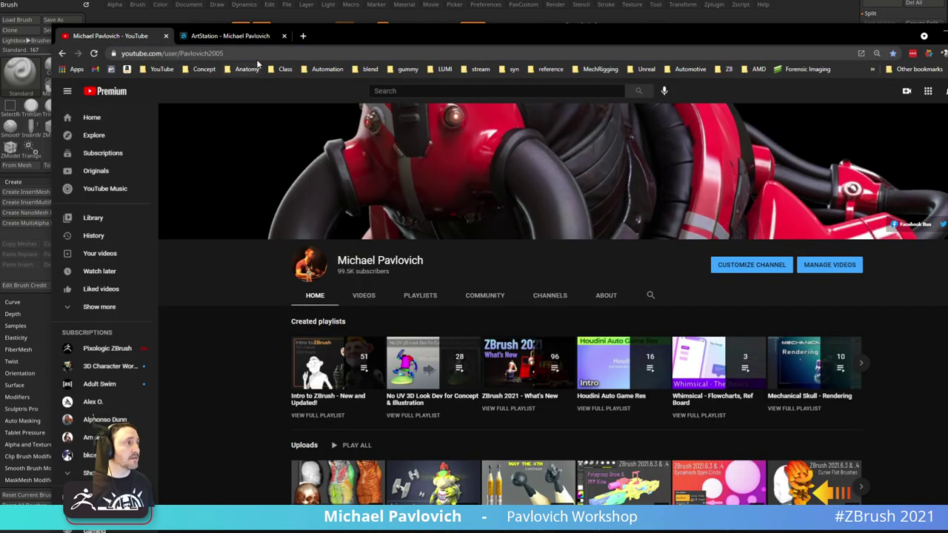
left_click(259, 55)
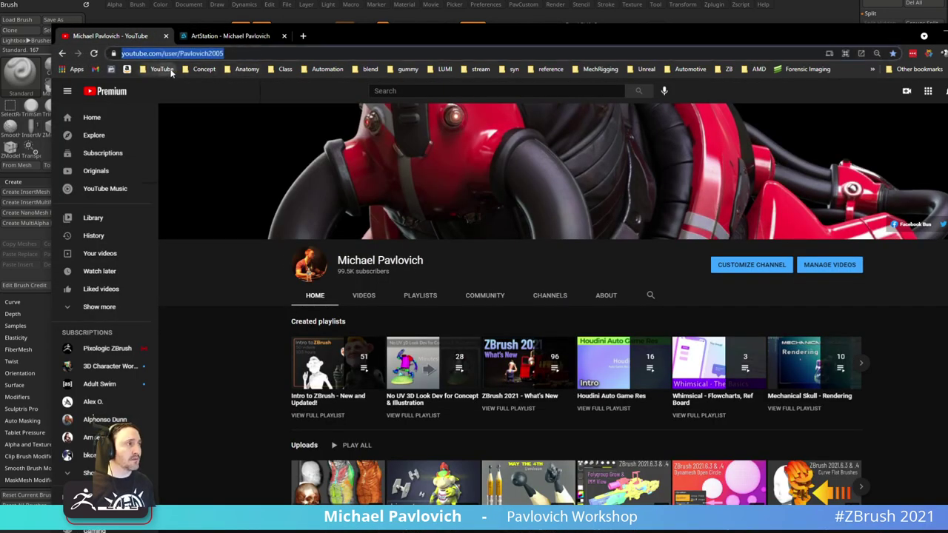
left_click(159, 69)
left_click(168, 130)
left_click(271, 52)
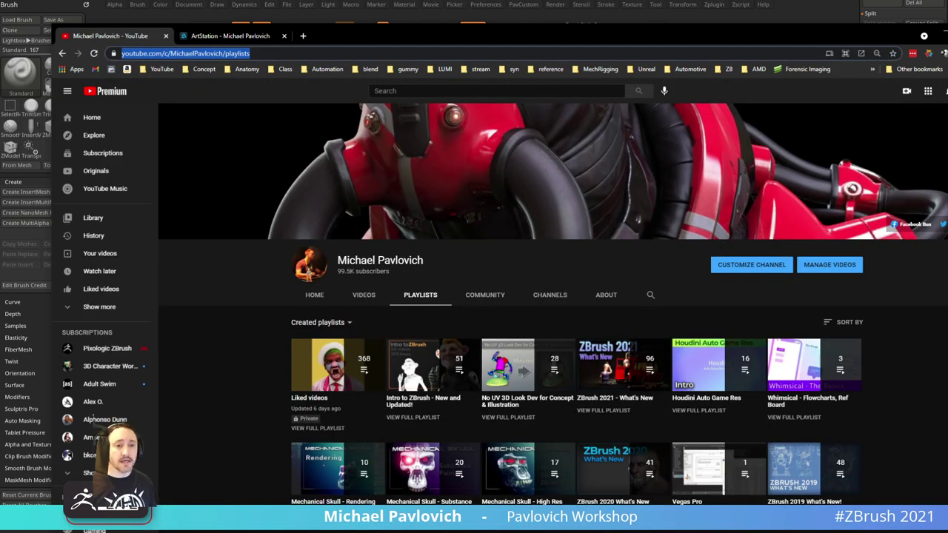
key("alt+Tab")
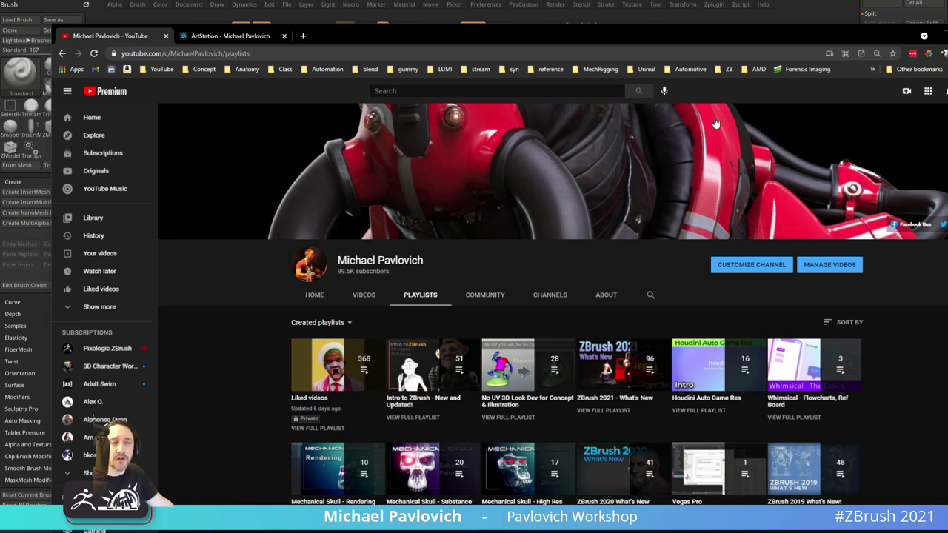
key("alt+Tab")
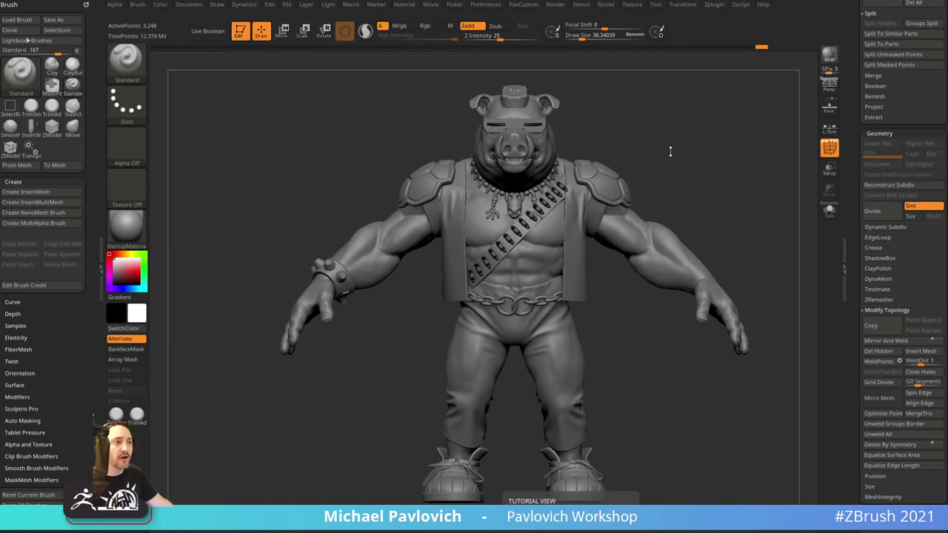
- Switch to the browser, open the Livestream Full Episodes playlist, select its web address and return to ZBrush
key("alt+Tab")
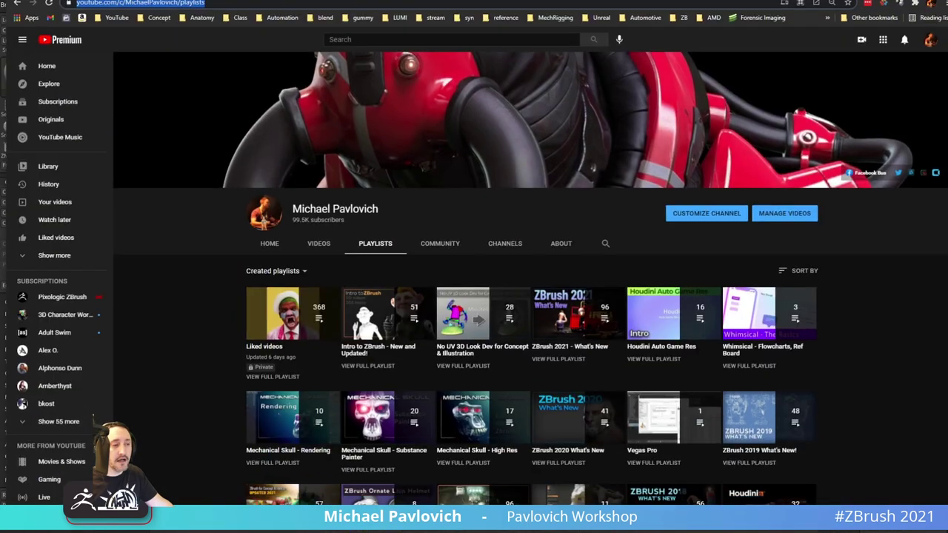
scroll(437, 358, "down", 4)
scroll(437, 357, "down", 1)
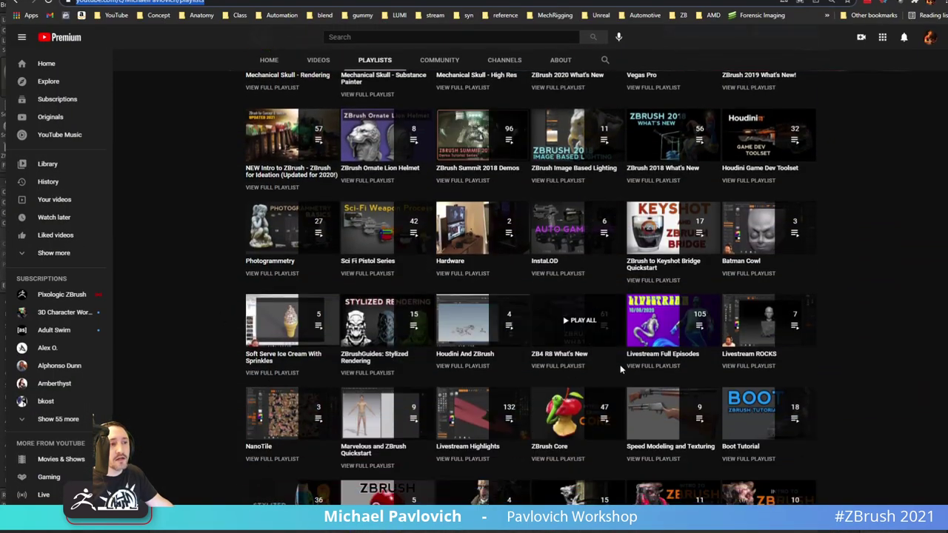
left_click(653, 369)
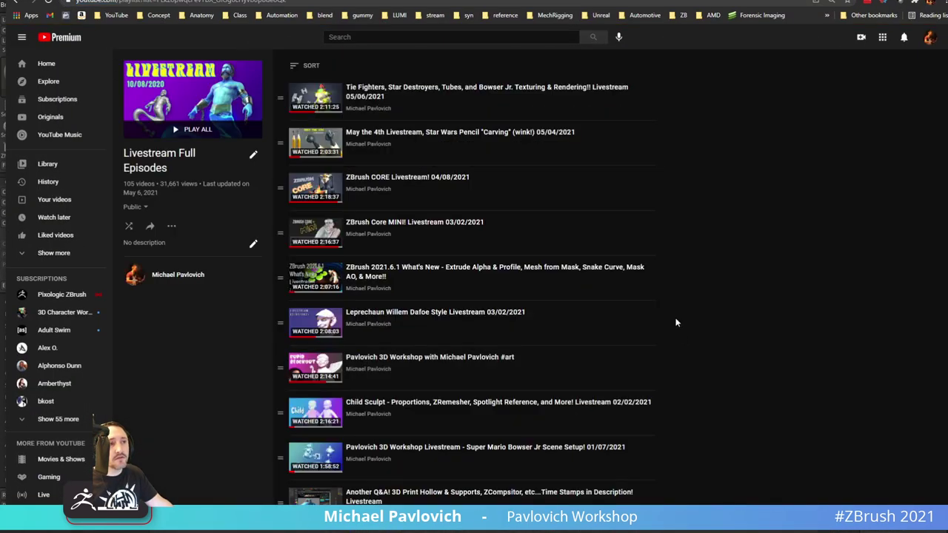
left_click(315, 3)
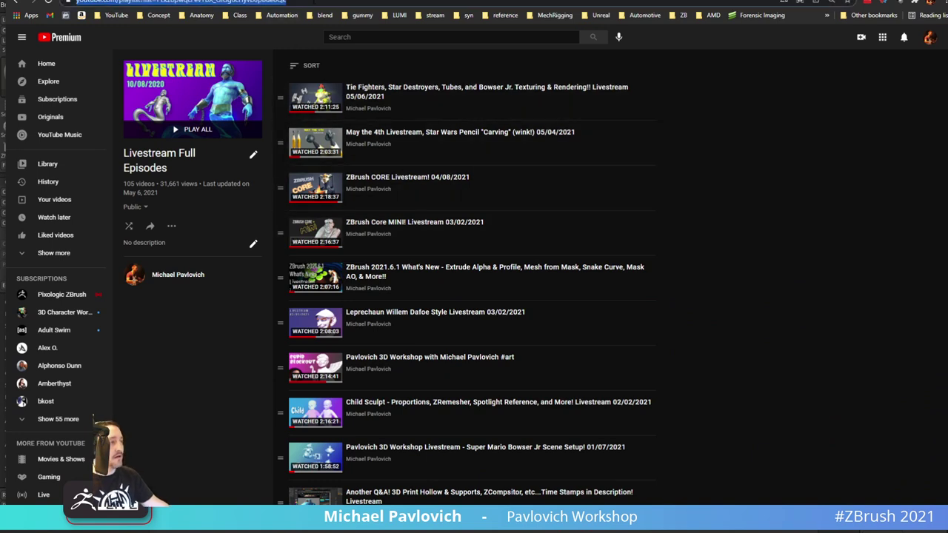
key("alt+Tab")
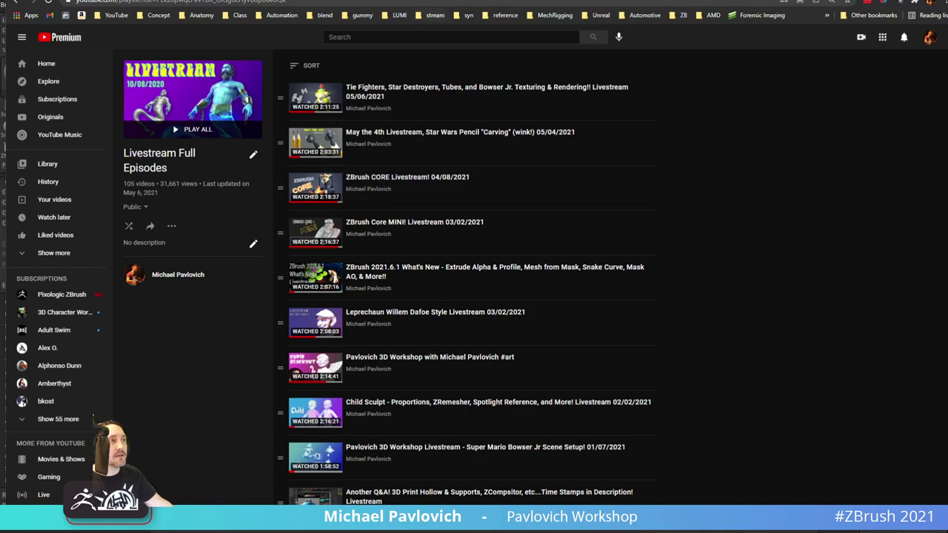
left_click_drag(443, 0, 561, 532)
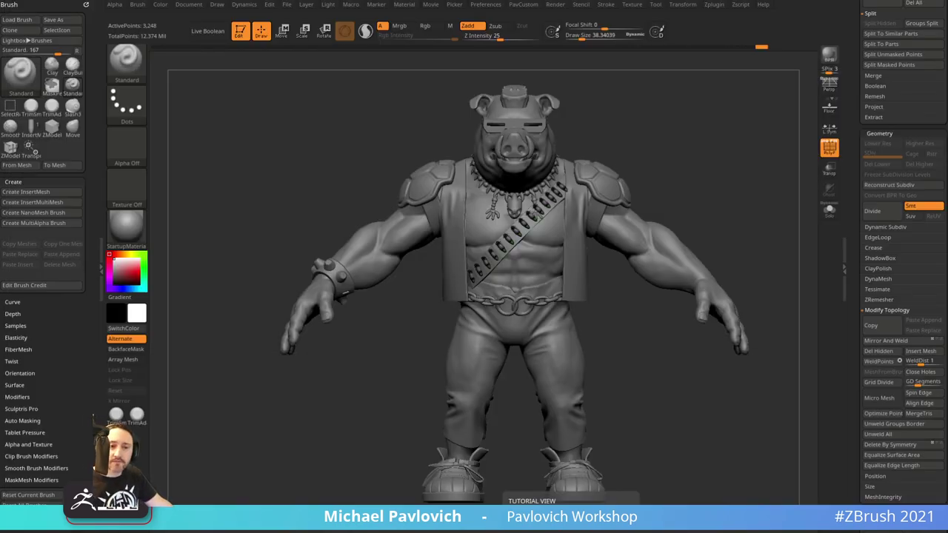